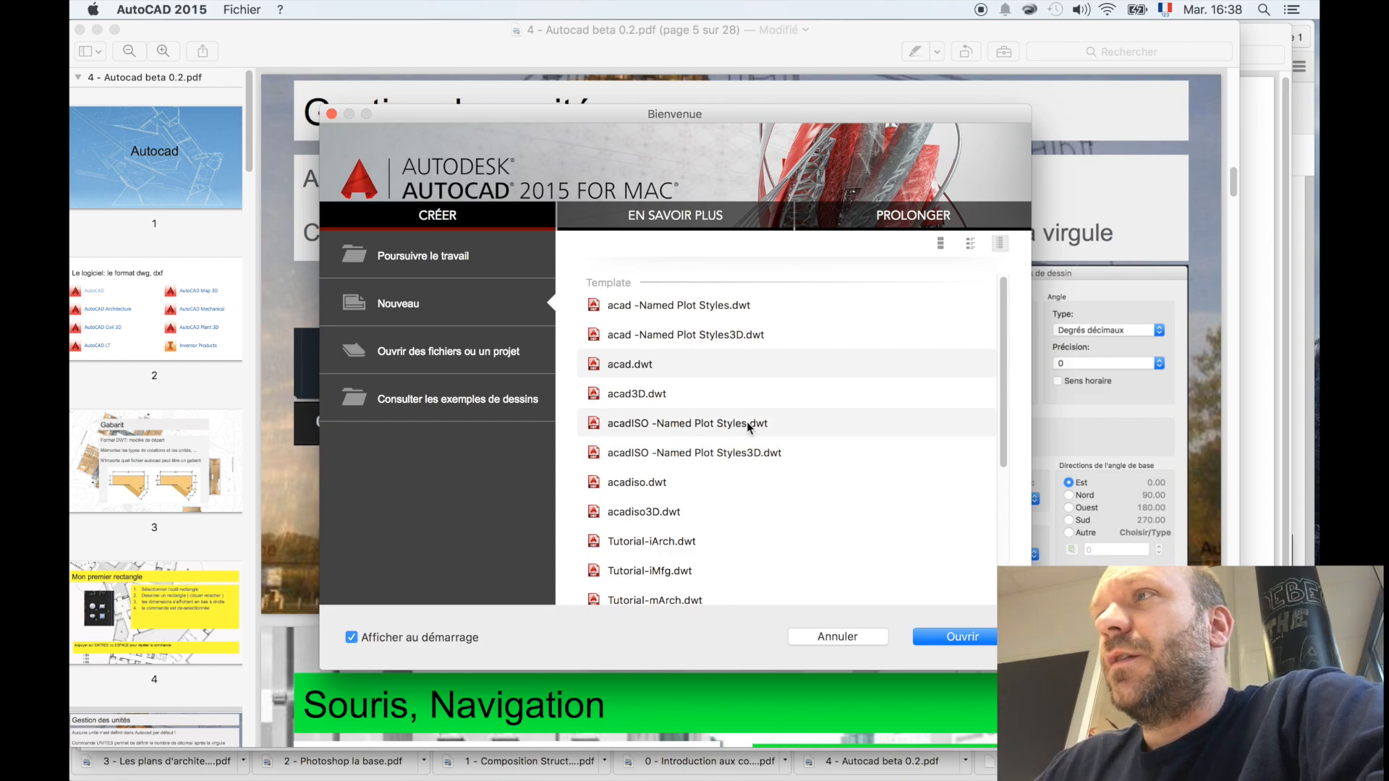
- Create a new drawing from the acadiso.dwt template
click(664, 489)
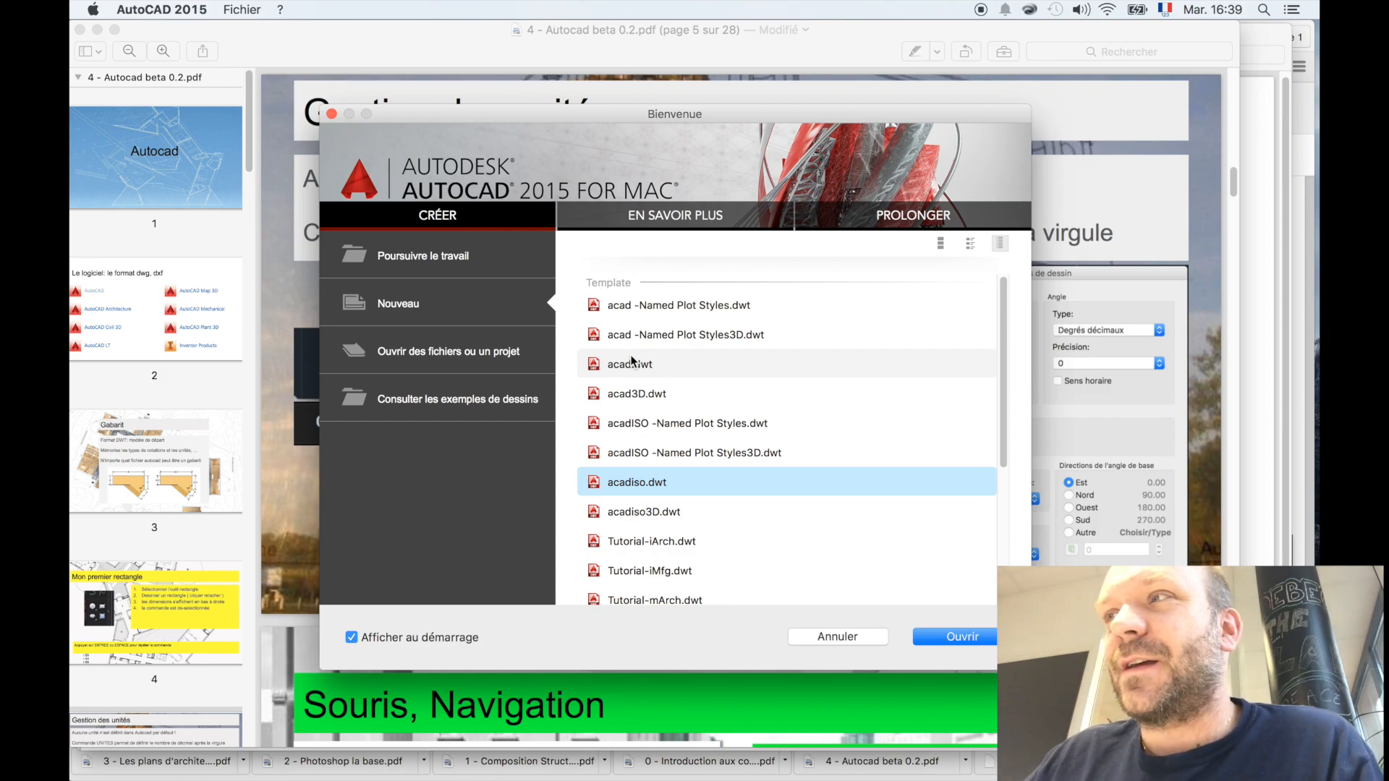
click(960, 636)
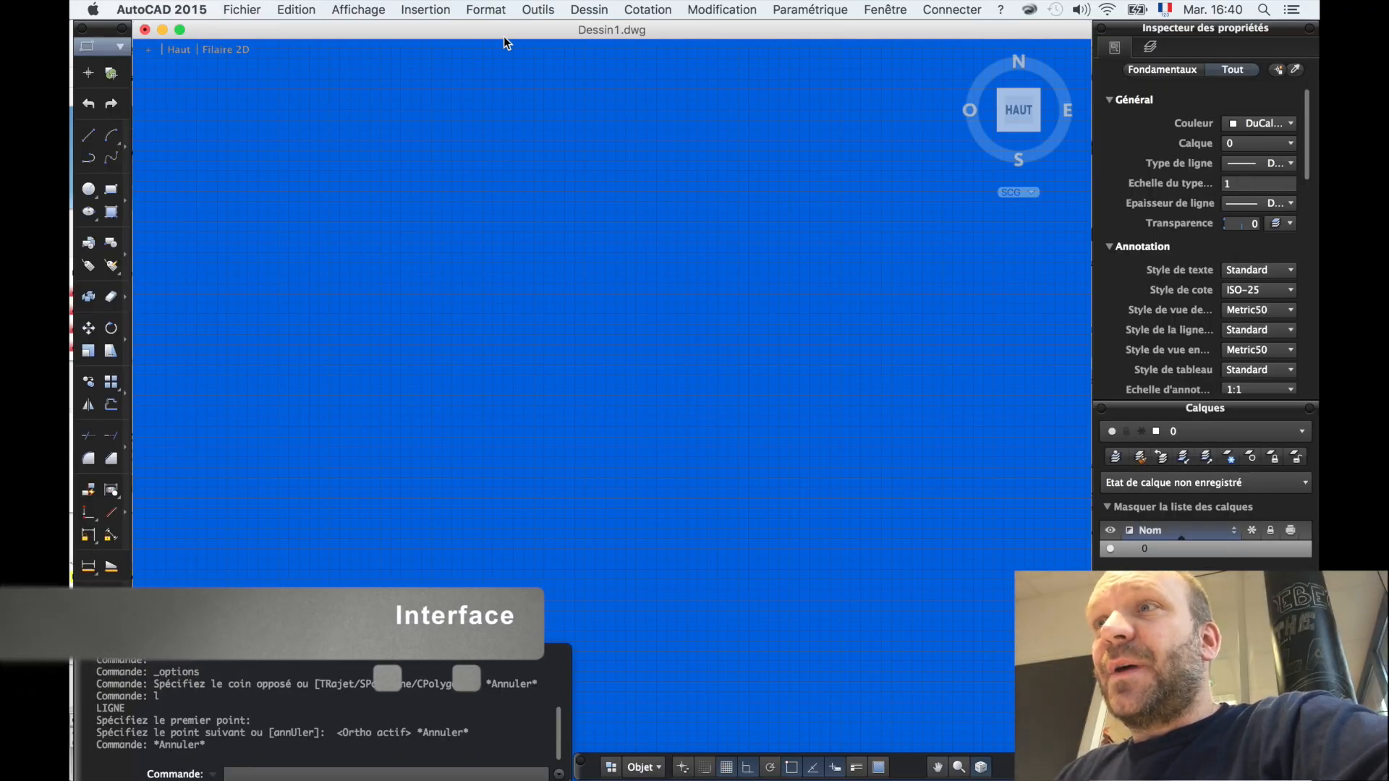
- Reduce the height of the command line window so it shows fewer history lines, keeping its input field active
click(419, 769)
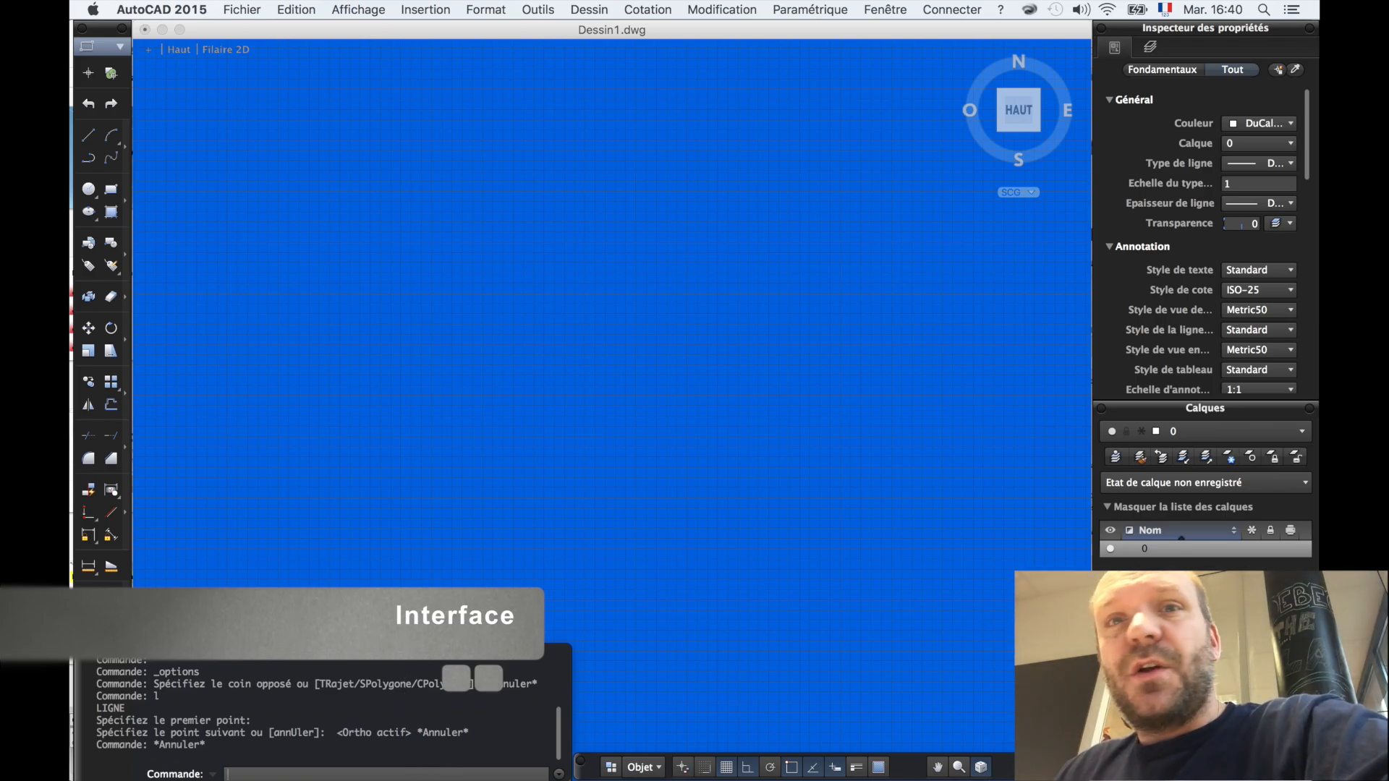
drag(412, 643, 420, 705)
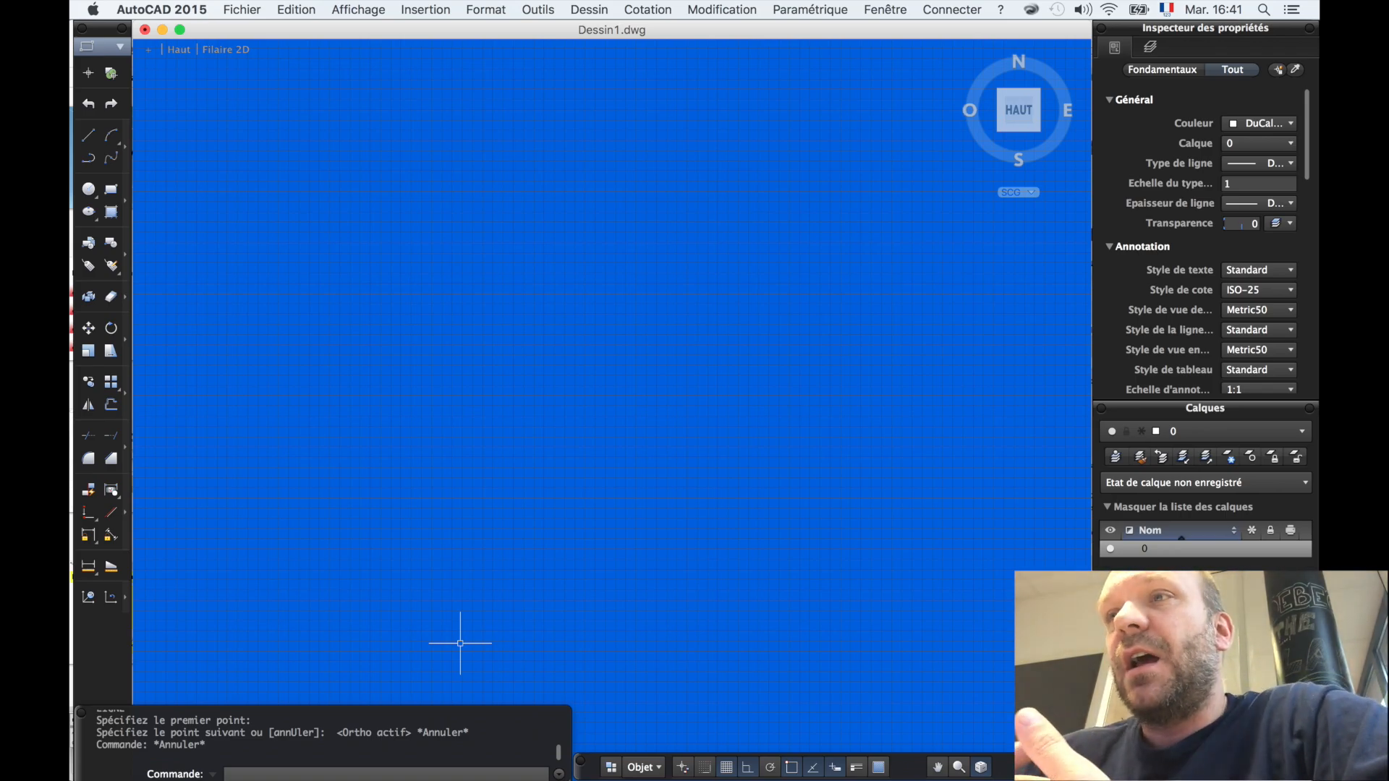
click(234, 771)
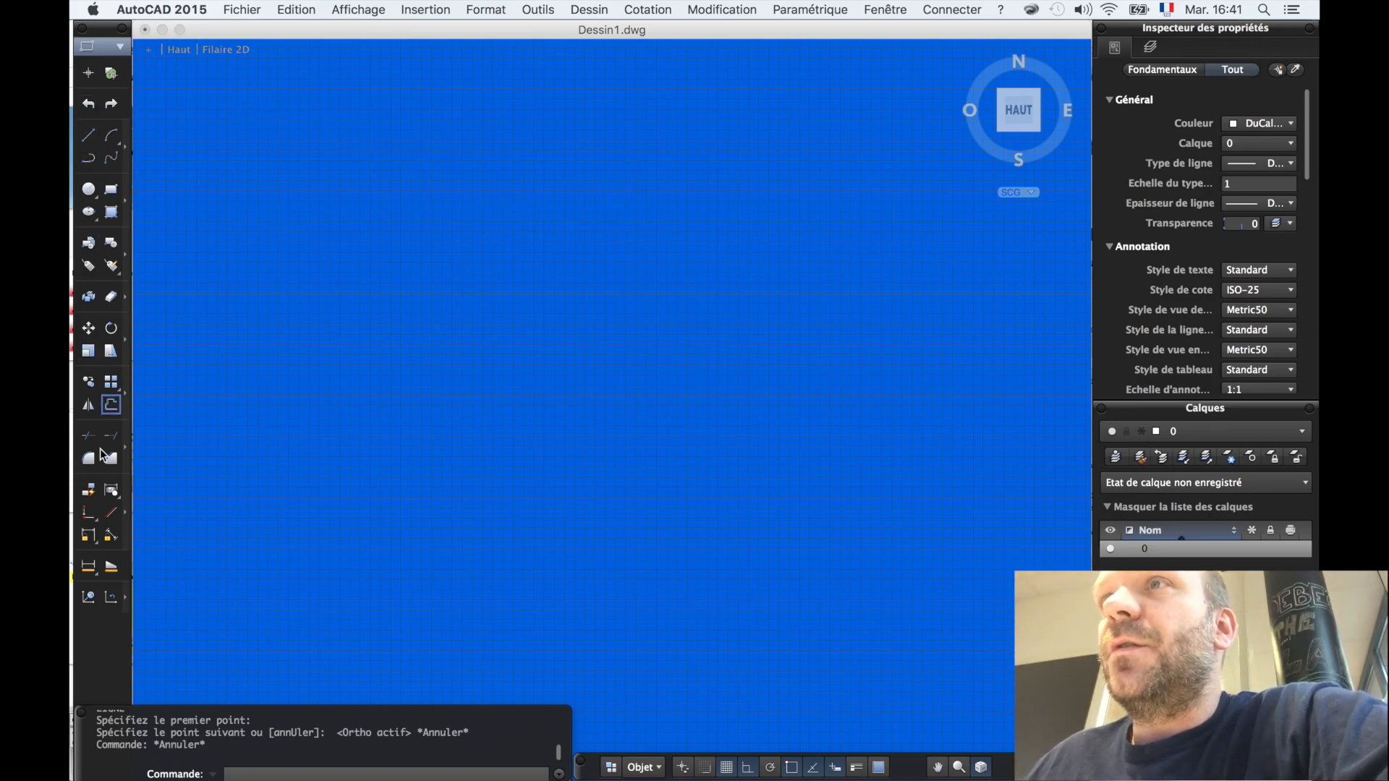
- Look through the Annotation and Modélisation tool sets and return to the Dessin tool set
click(101, 47)
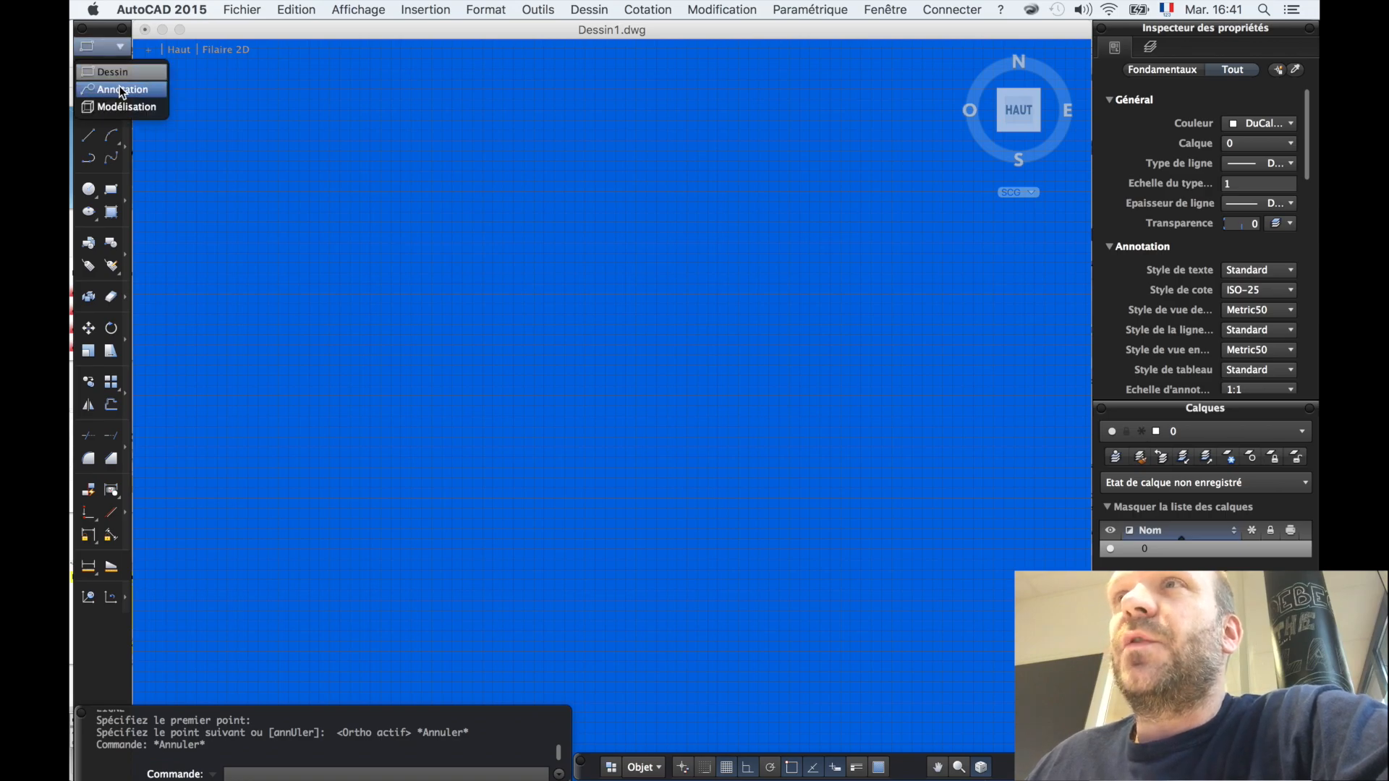
click(121, 90)
click(119, 46)
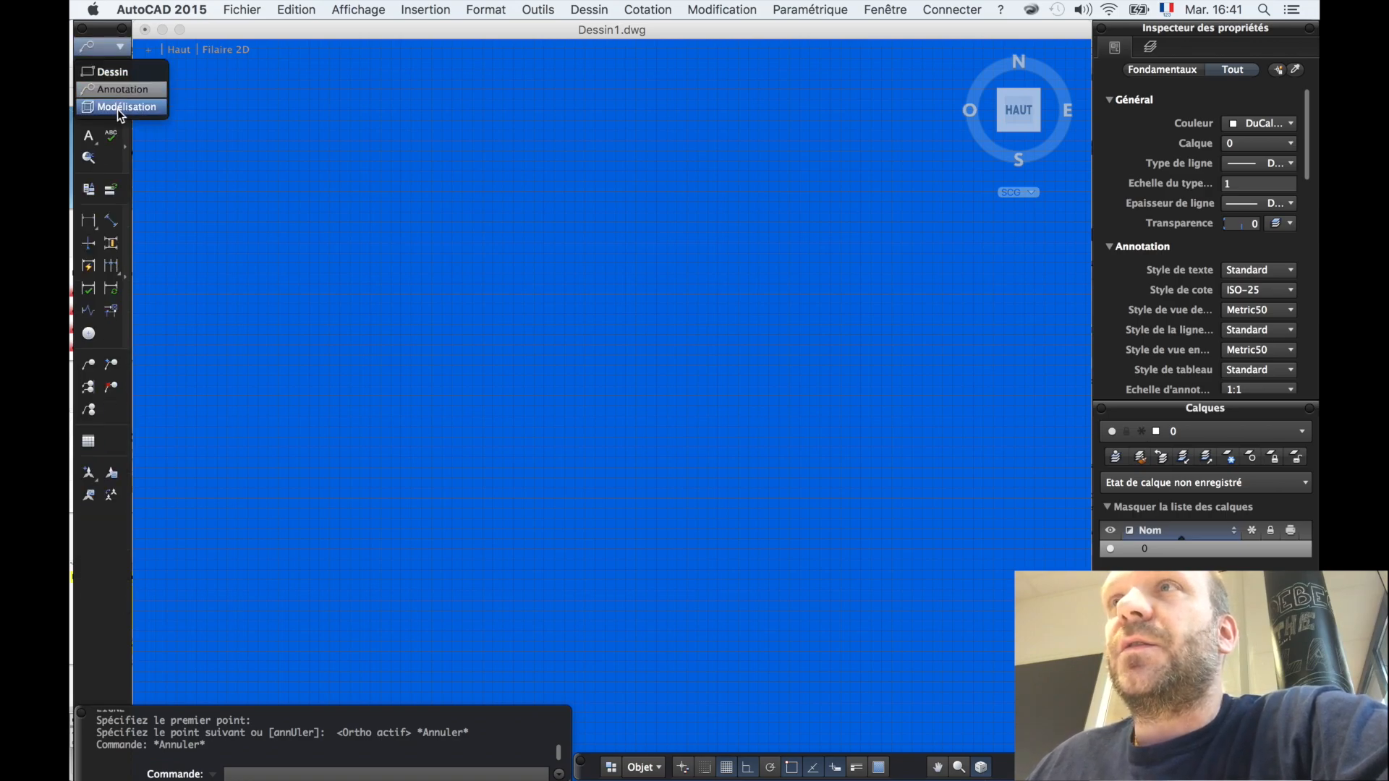
click(120, 48)
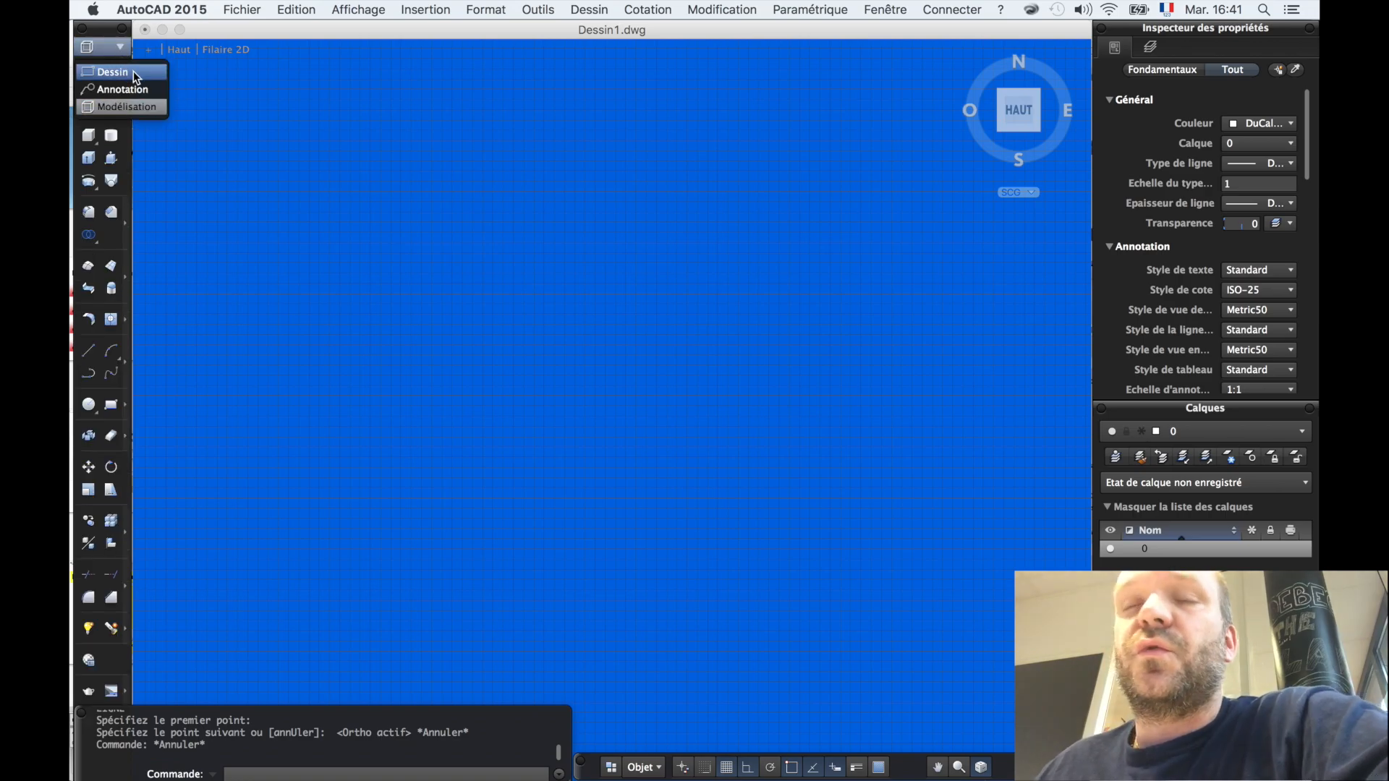
click(133, 71)
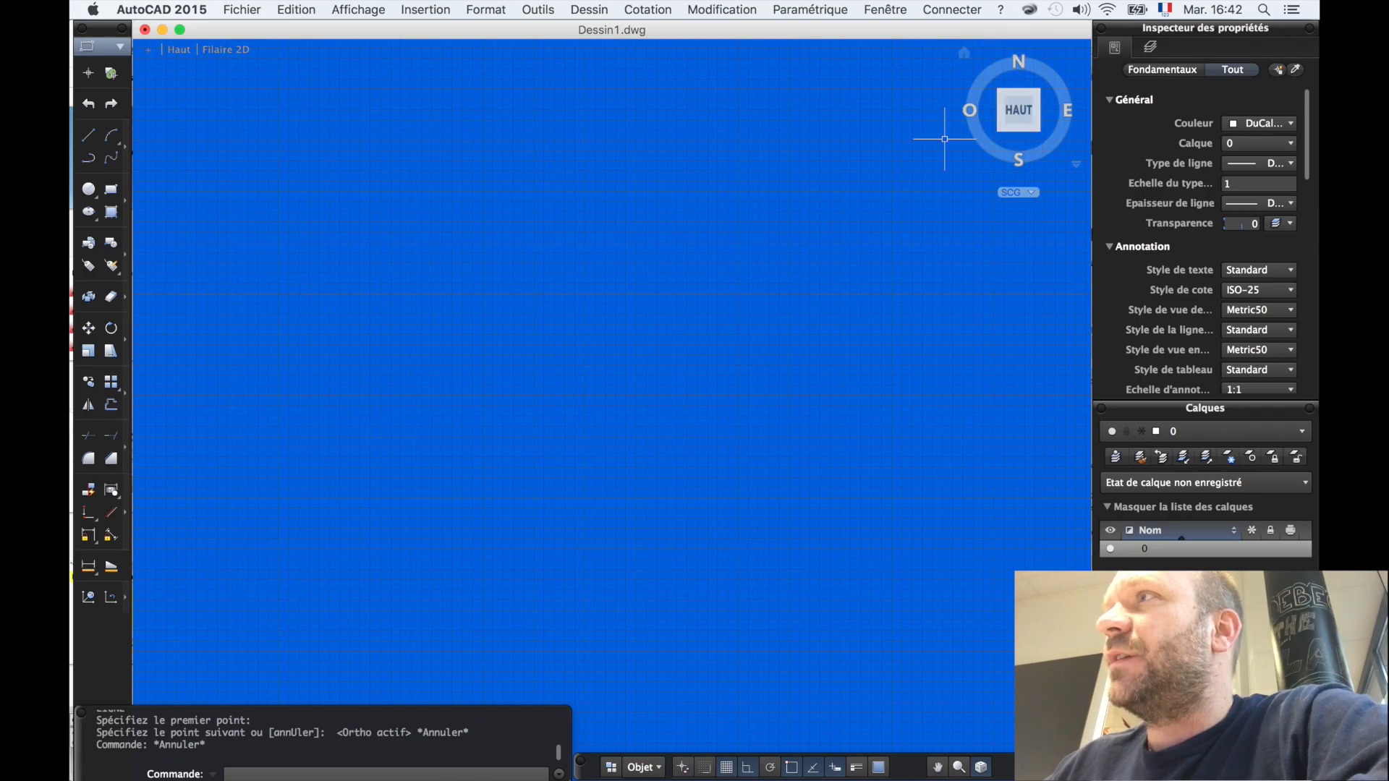
- Orbit the empty drawing to a tilted 3D view, return to the Haut view and examine the area around the origin
drag(1020, 117, 965, 30)
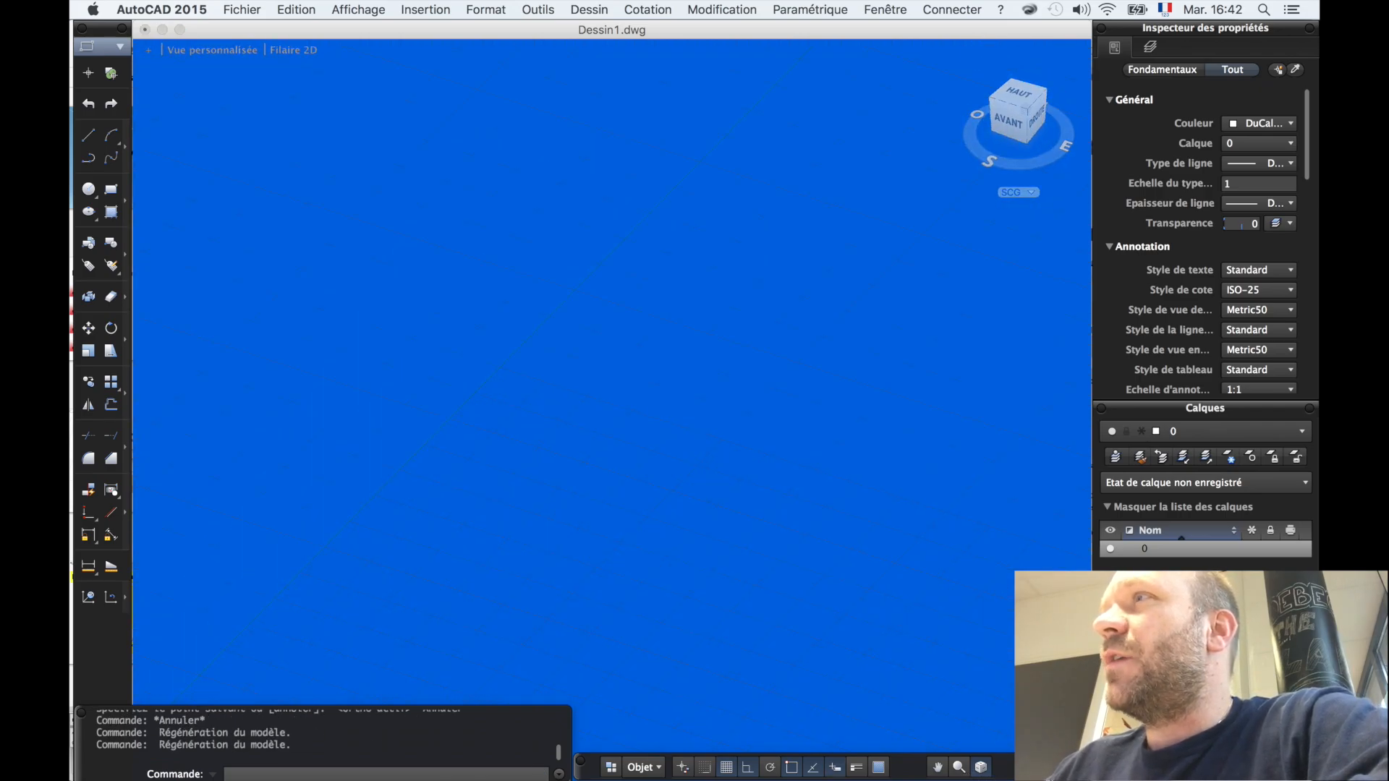
click(1020, 99)
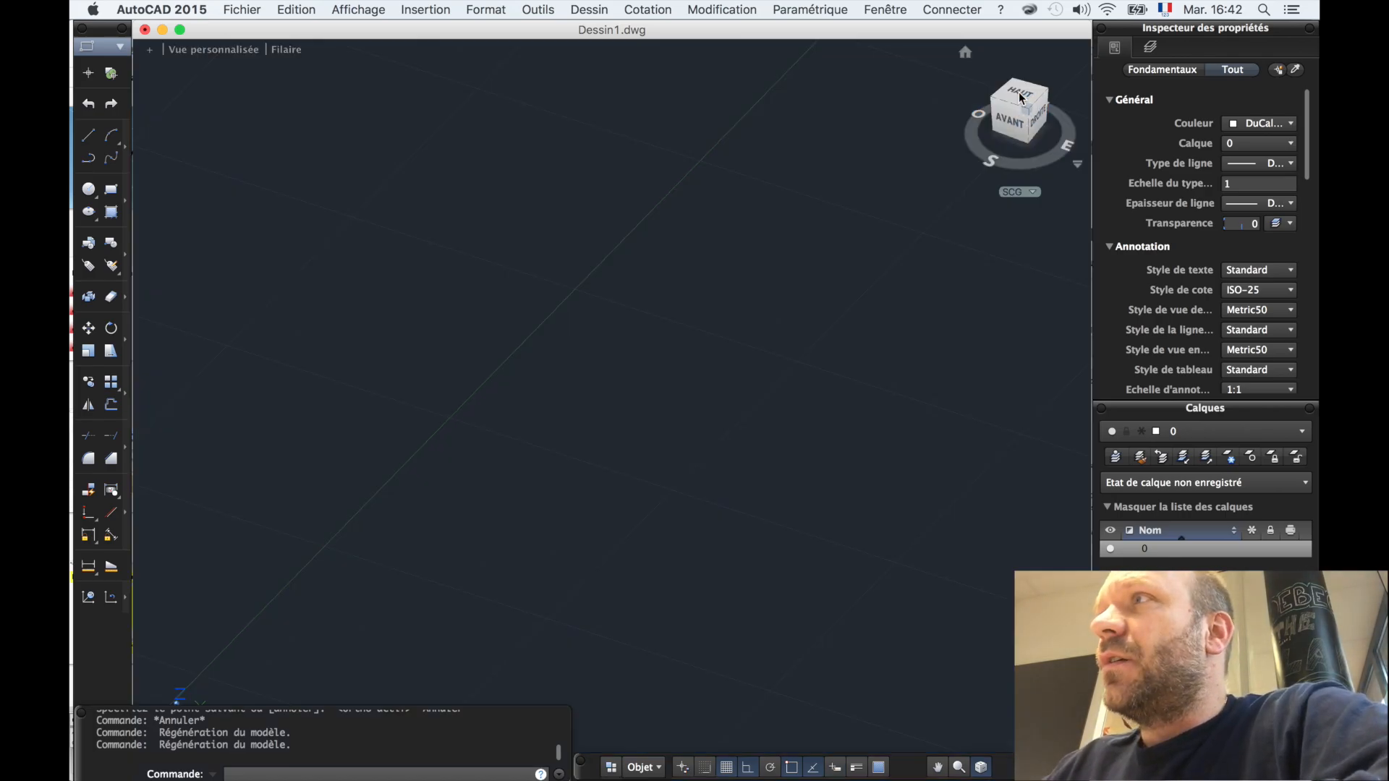
scroll(453, 428, down, 3)
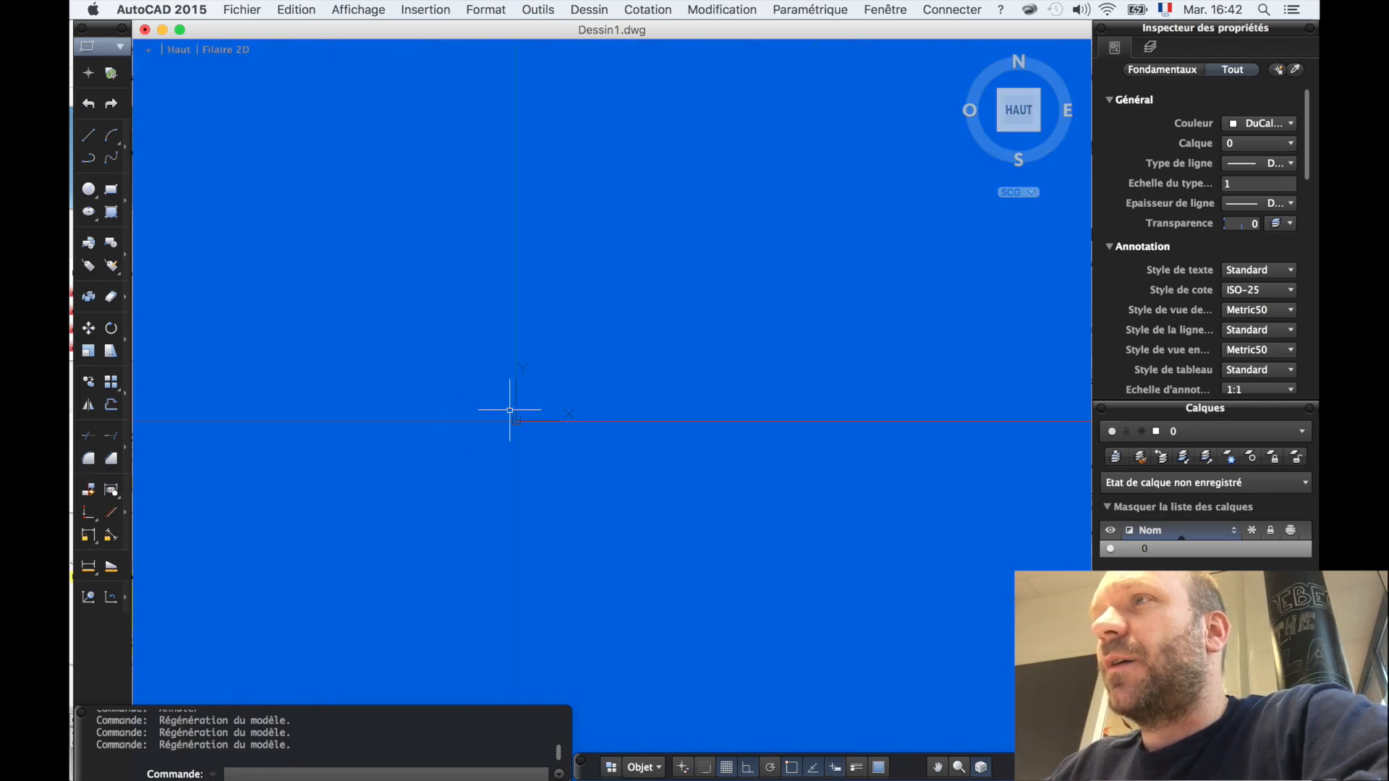
scroll(510, 410, up, 8)
scroll(441, 435, up, 6)
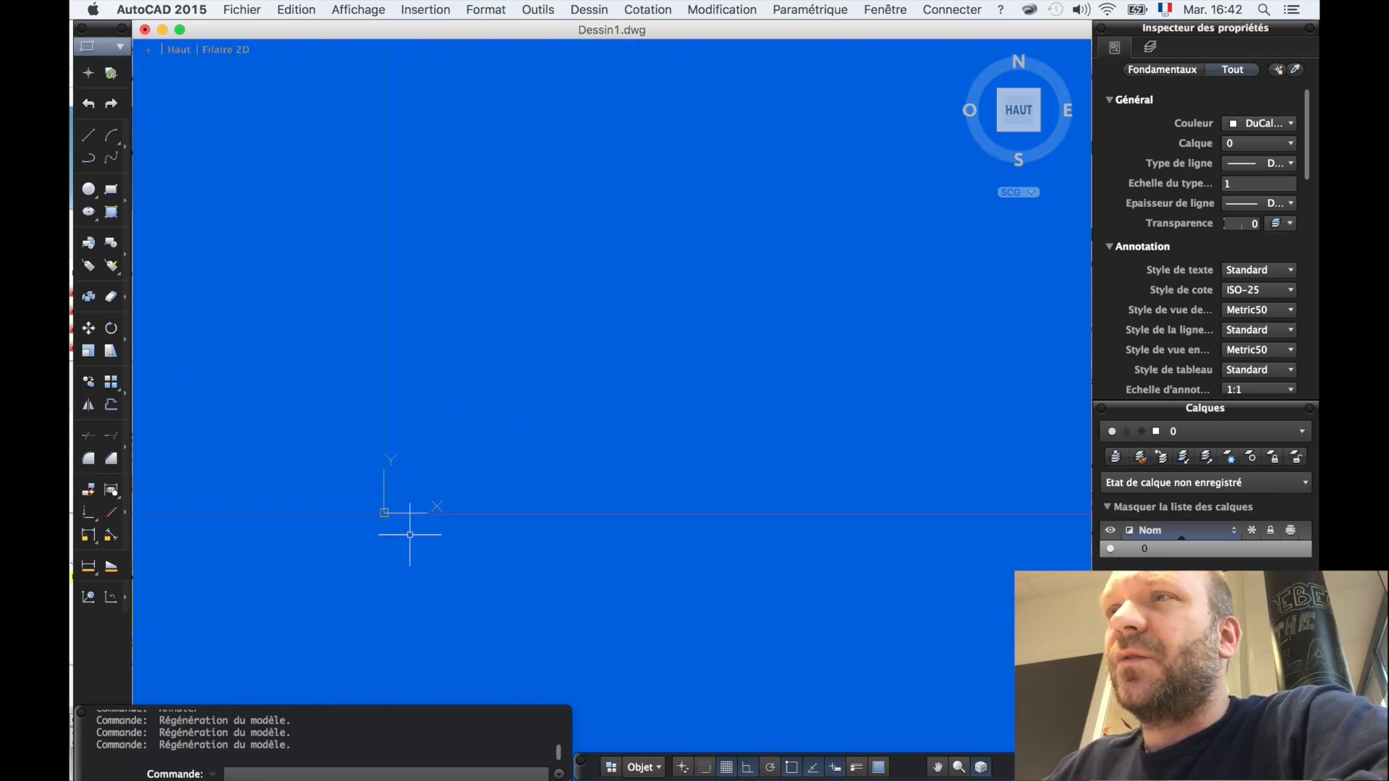
scroll(400, 543, up, 6)
scroll(344, 413, up, 6)
scroll(343, 413, down, 4)
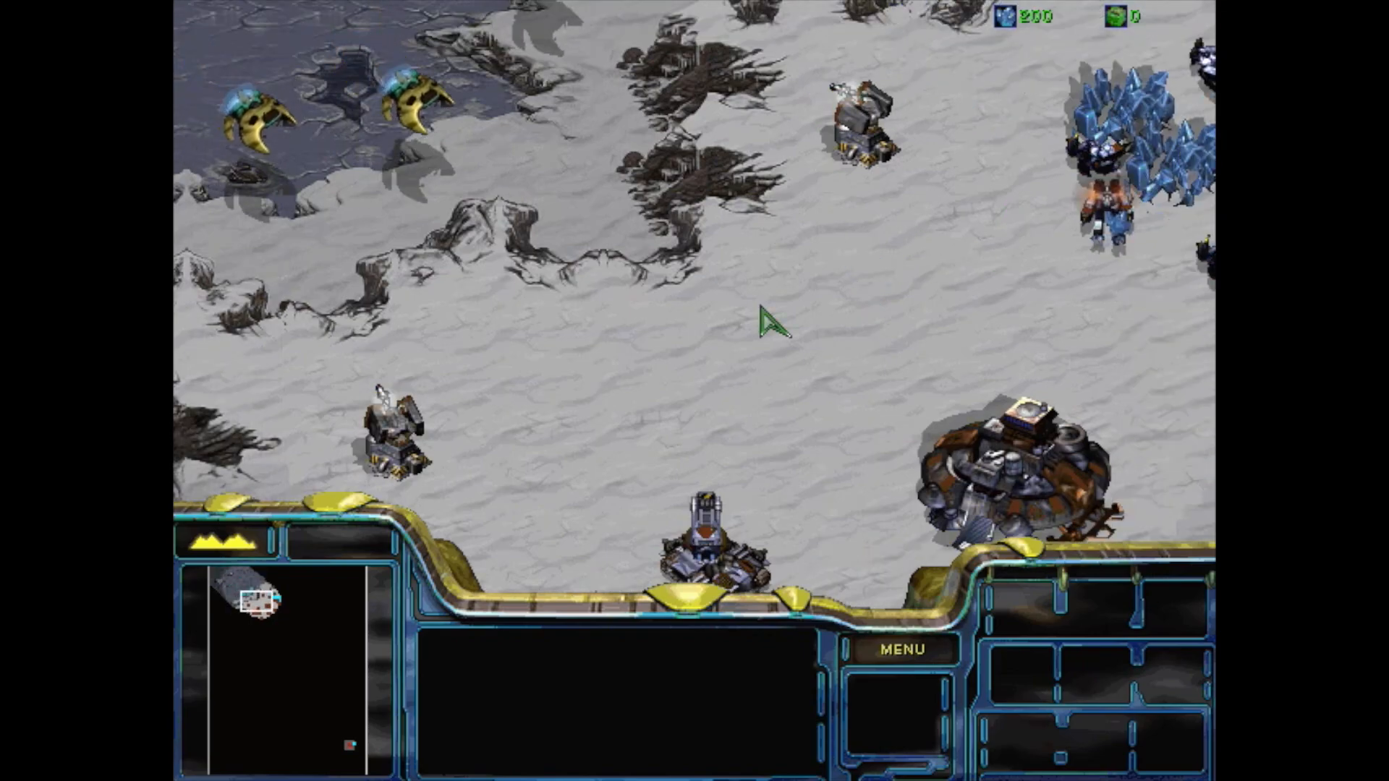
drag(243, 340, 674, 534)
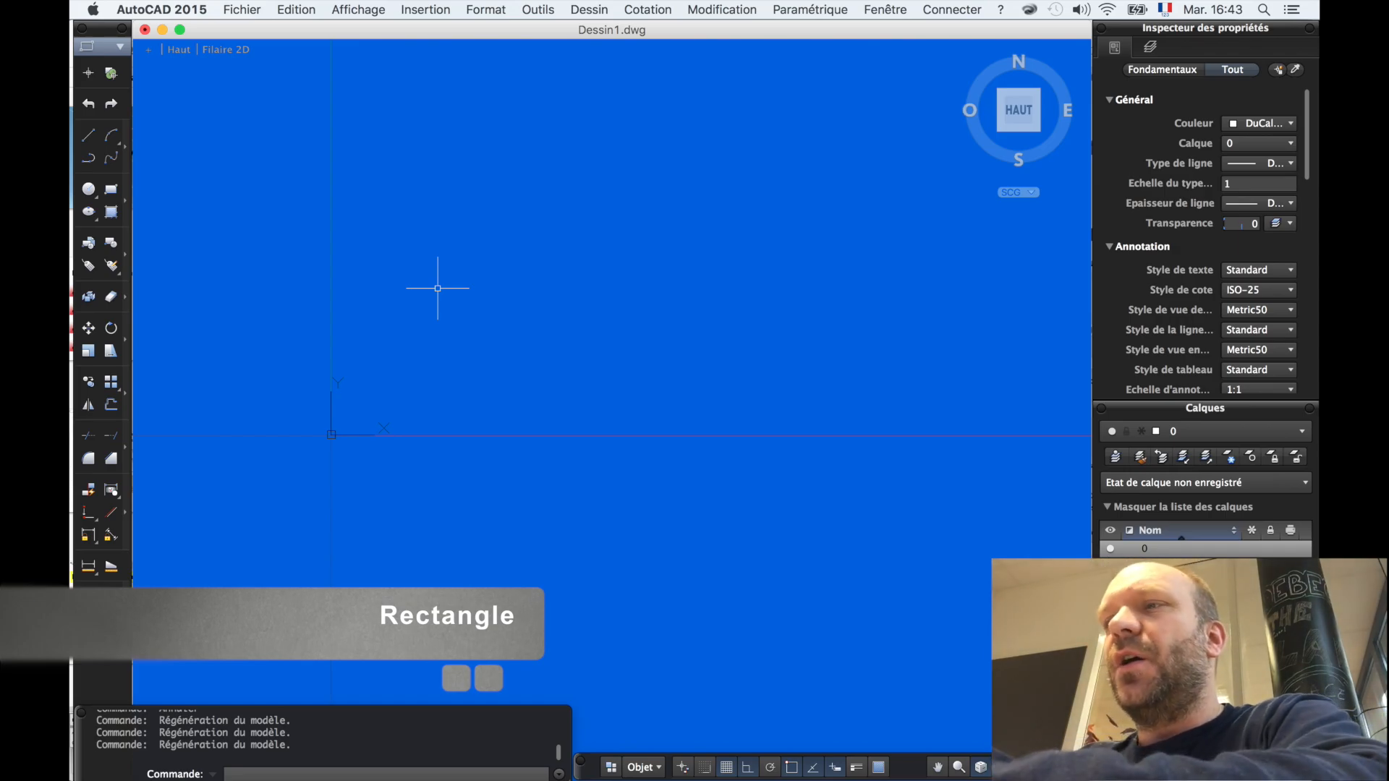
- Draw a freehand rectangle above the X axis, just to the right of the origin, with the RECTANG command
text(REC)
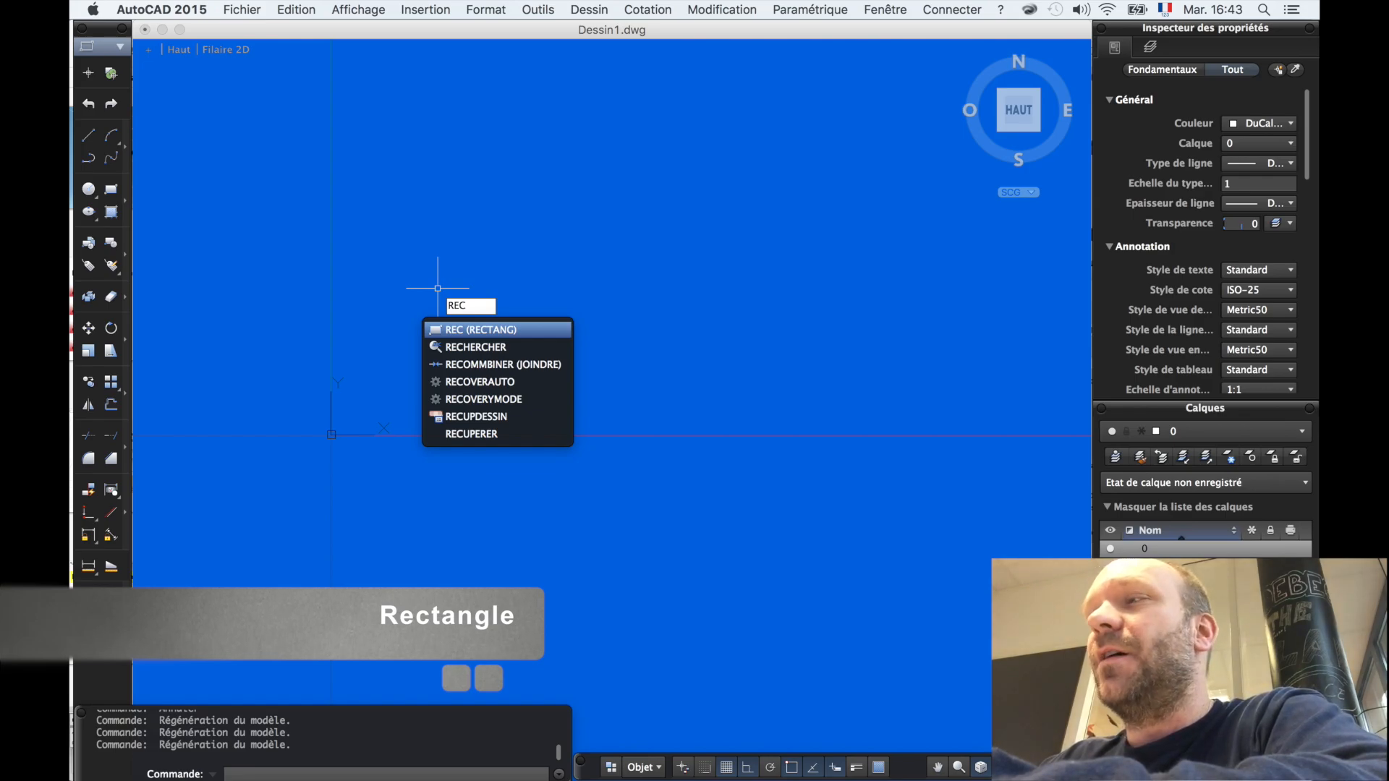
key(Return)
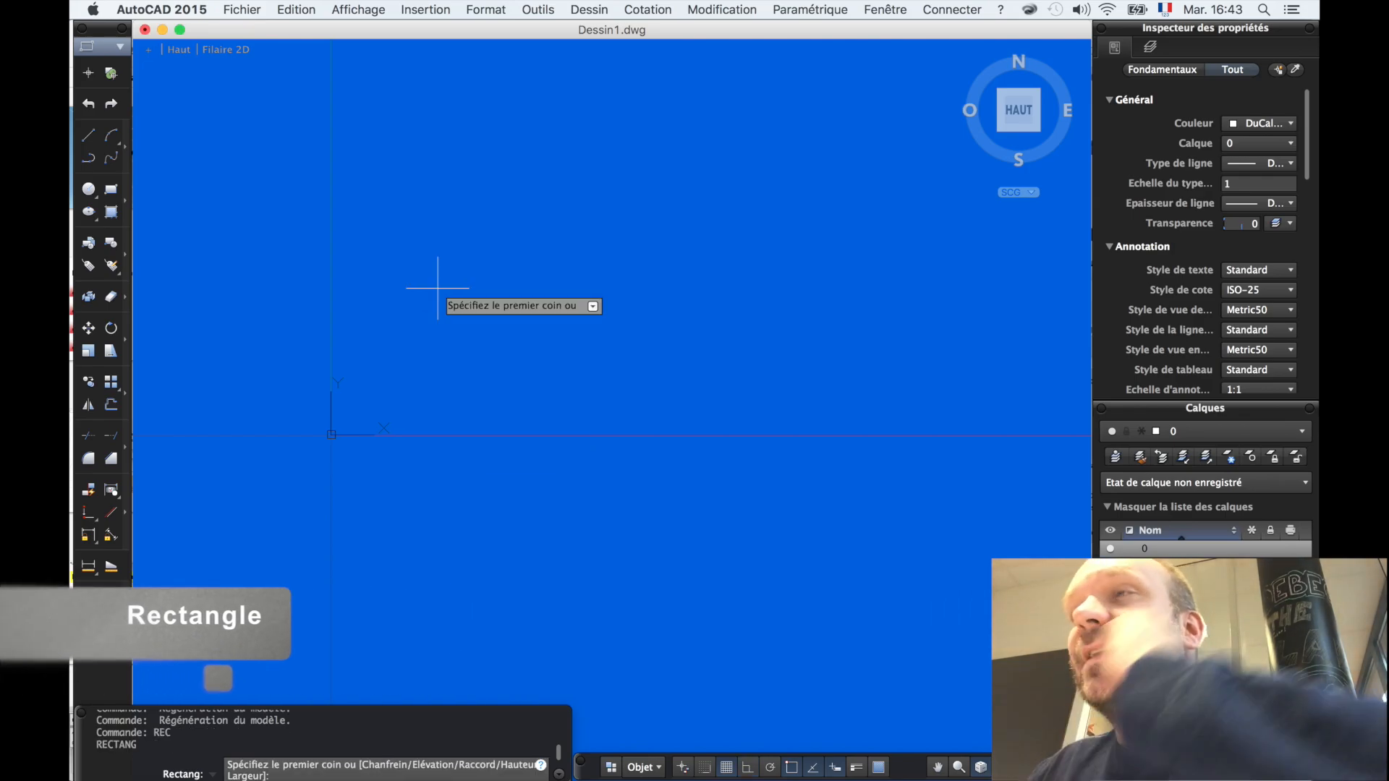
click(384, 389)
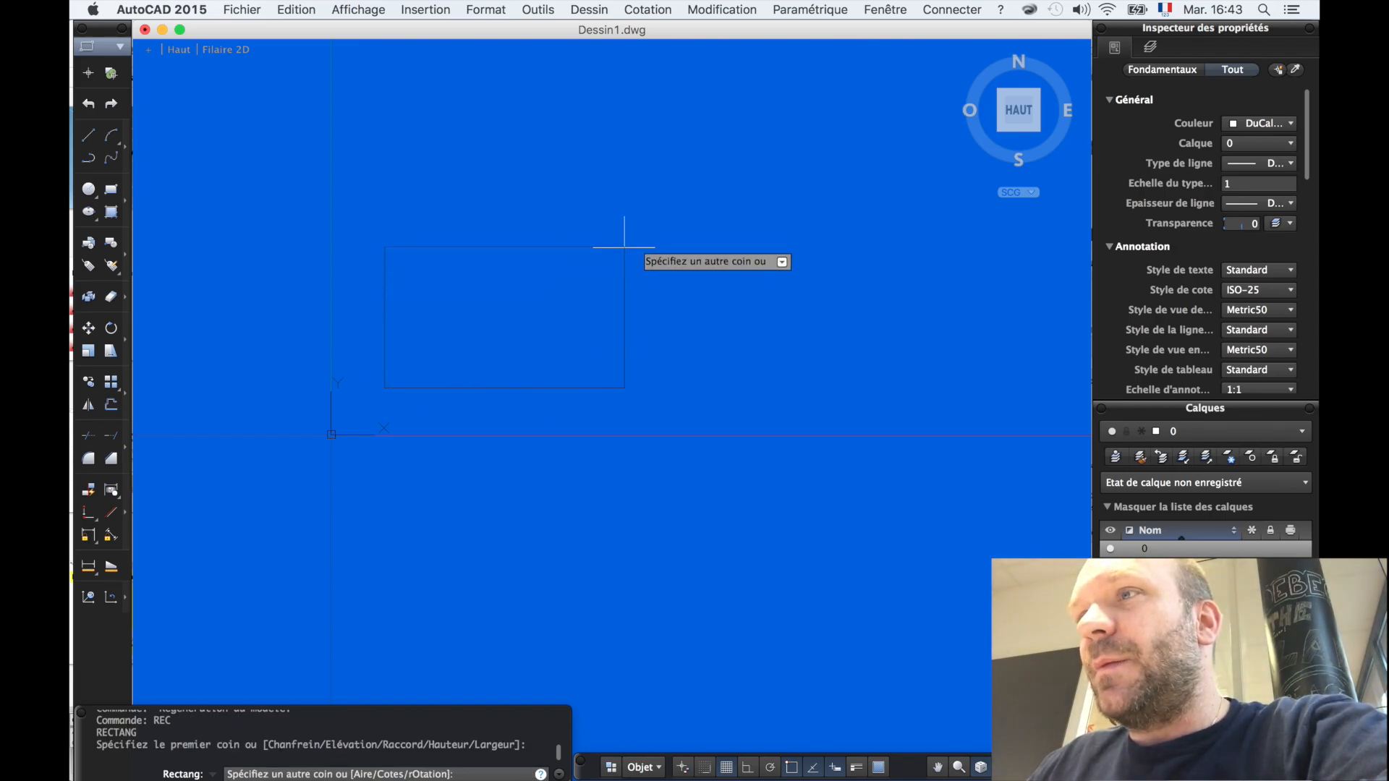
click(543, 275)
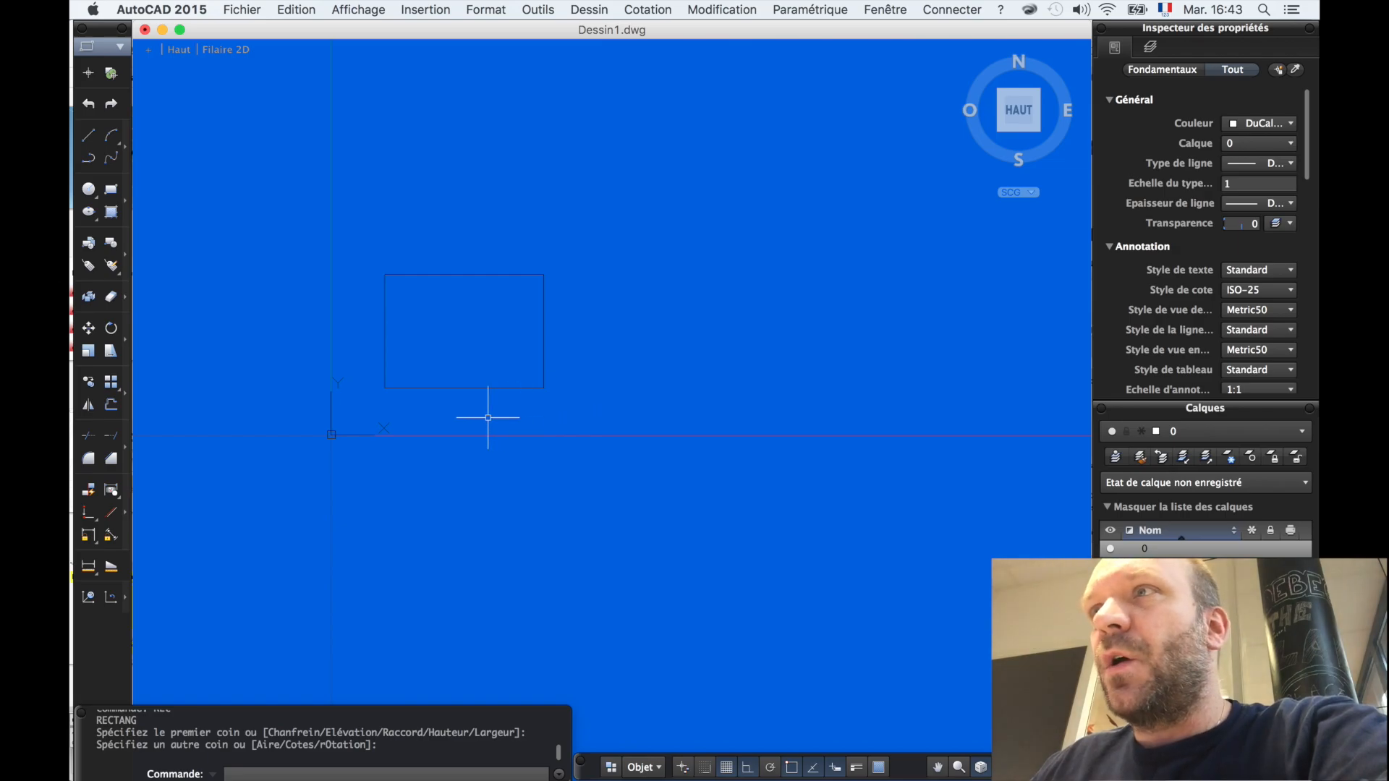
click(459, 413)
click(582, 346)
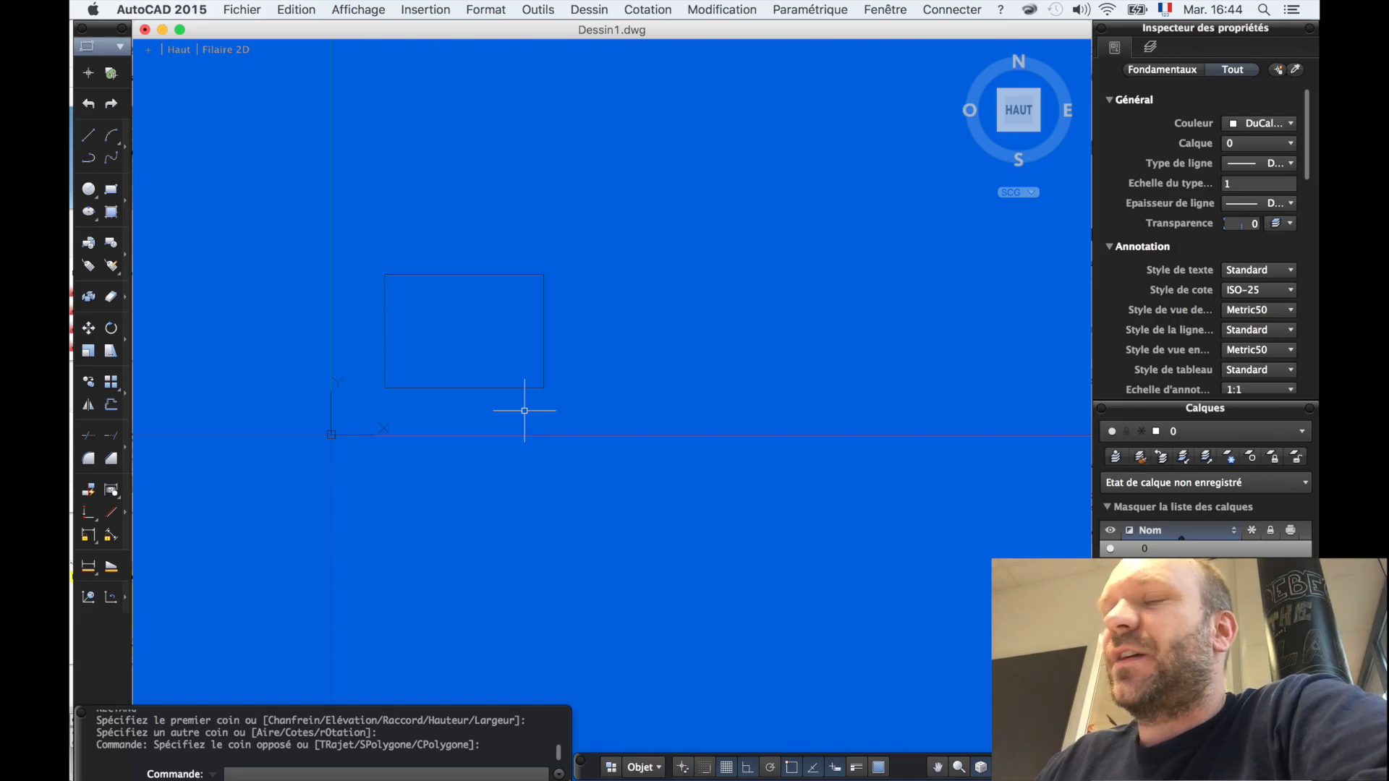
- Repeat the Rectangle command for three more rectangles: two staggered ones overlapping down to the right and a small separate one above them
key(Return)
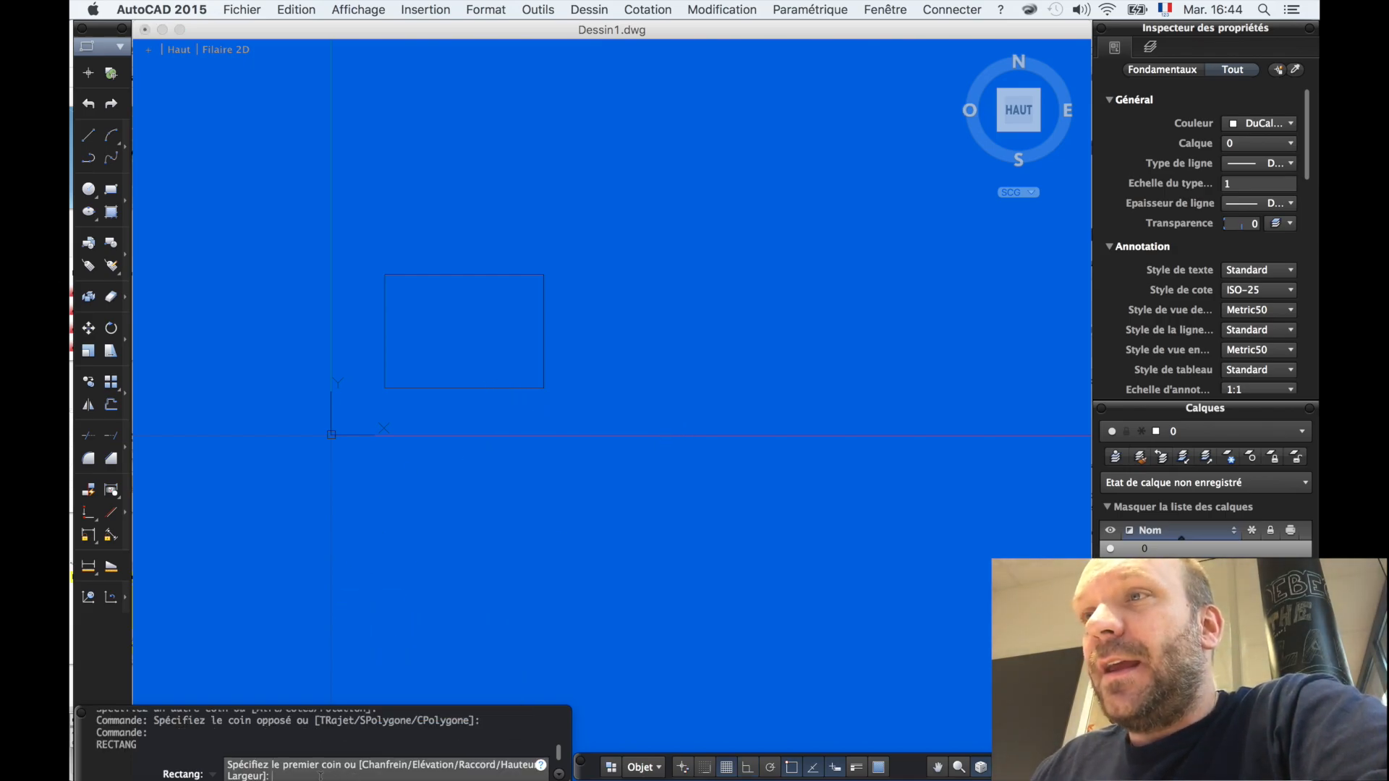
click(438, 415)
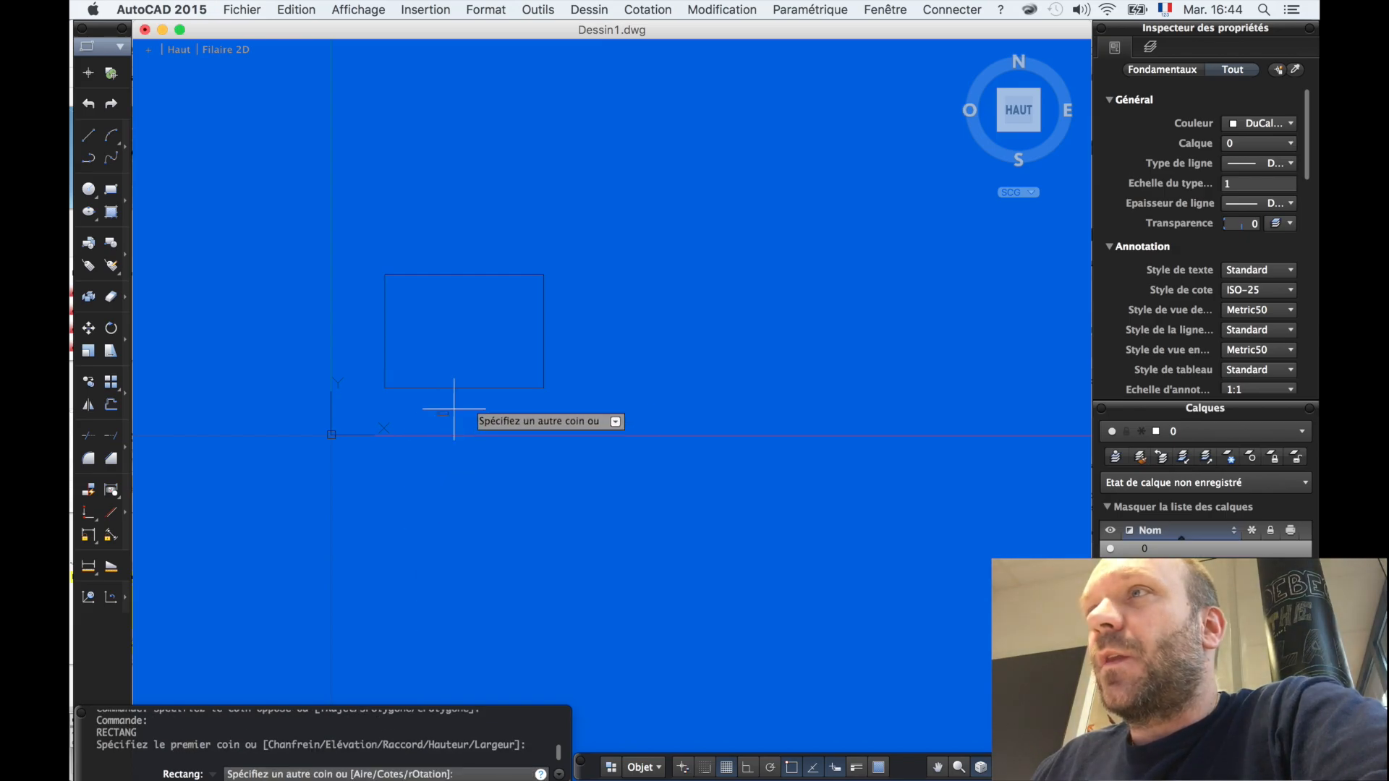
click(609, 340)
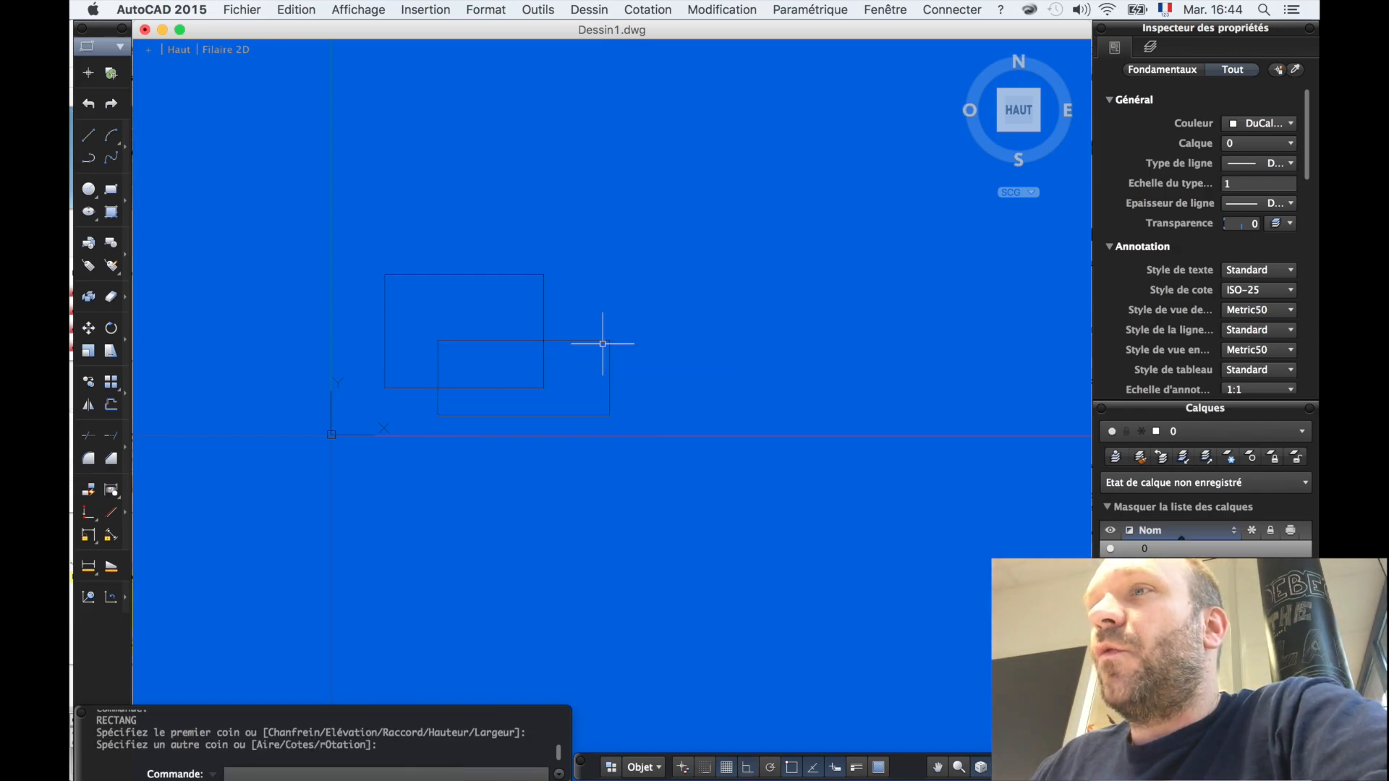
key(Return)
click(517, 458)
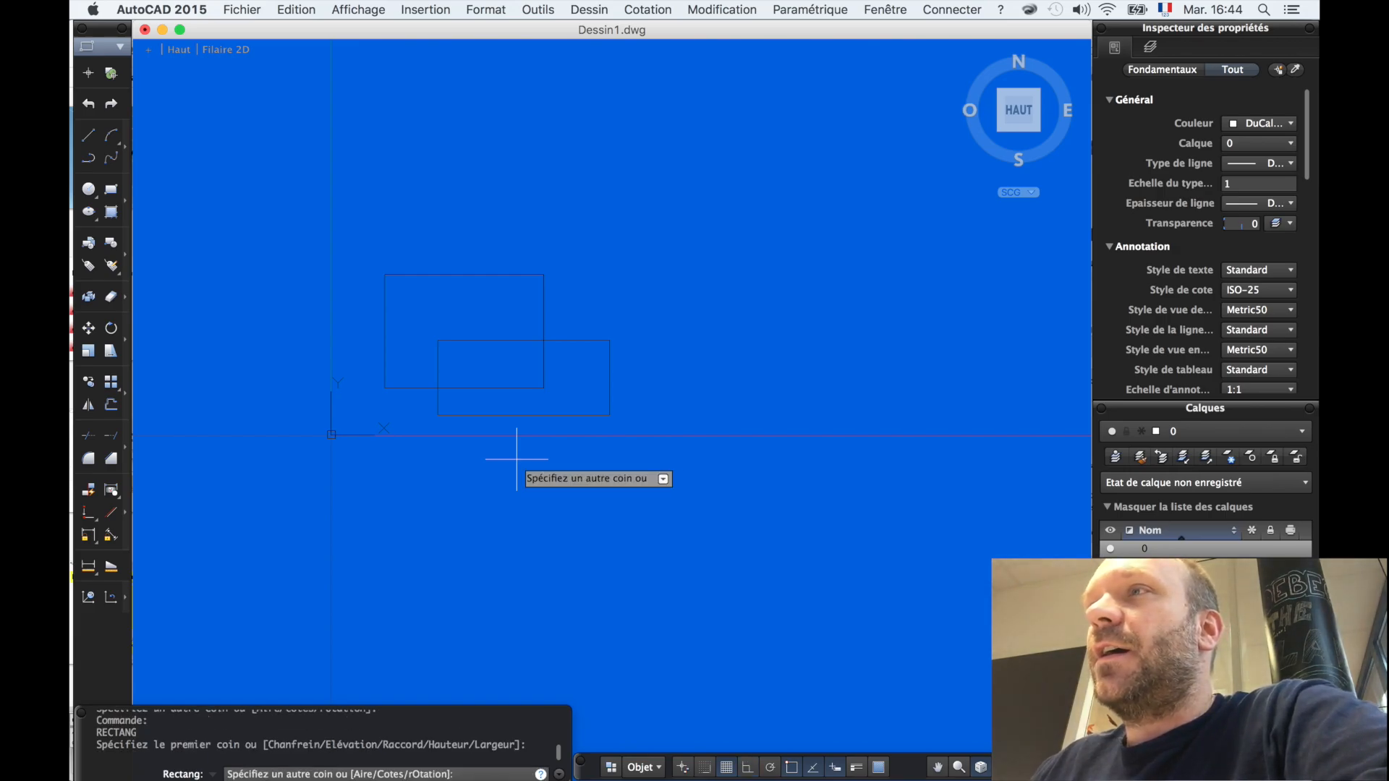
click(712, 380)
key(Return)
click(585, 266)
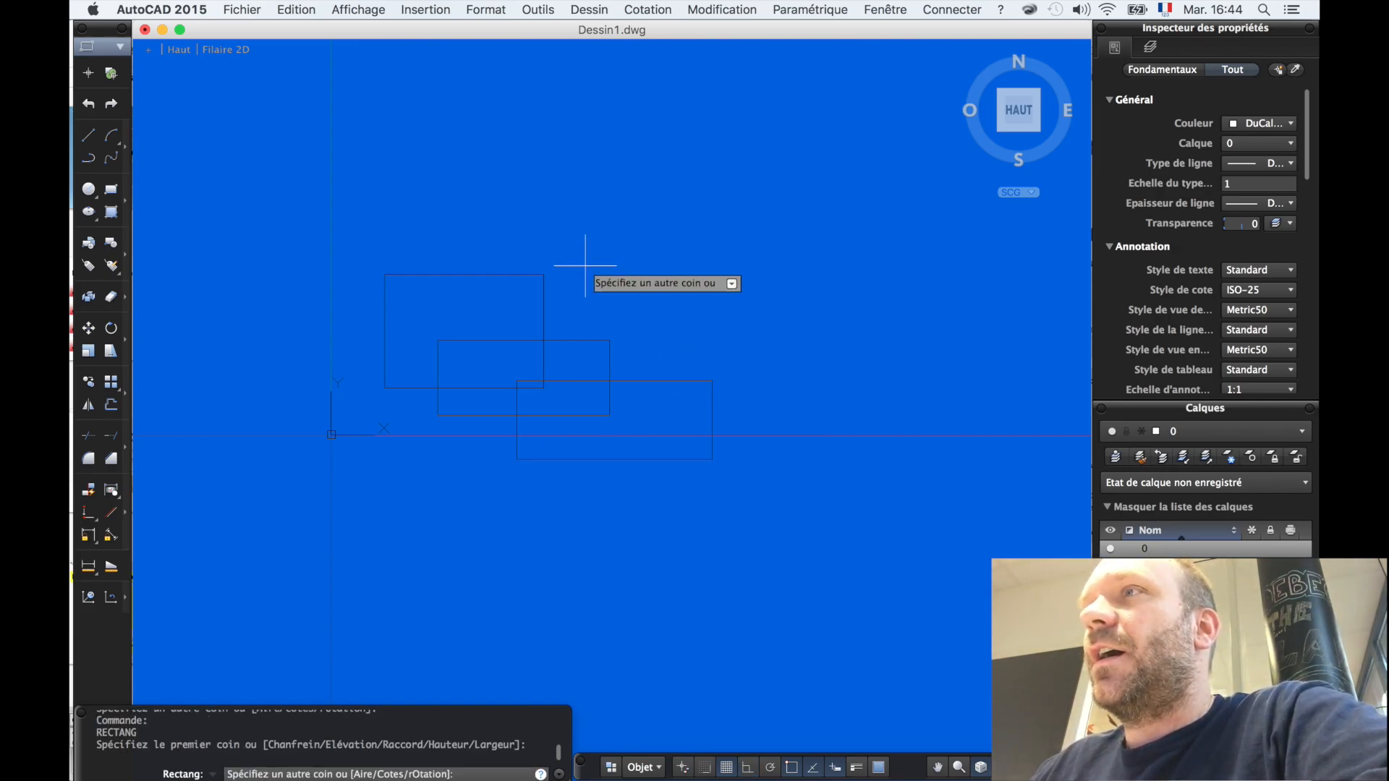
click(662, 317)
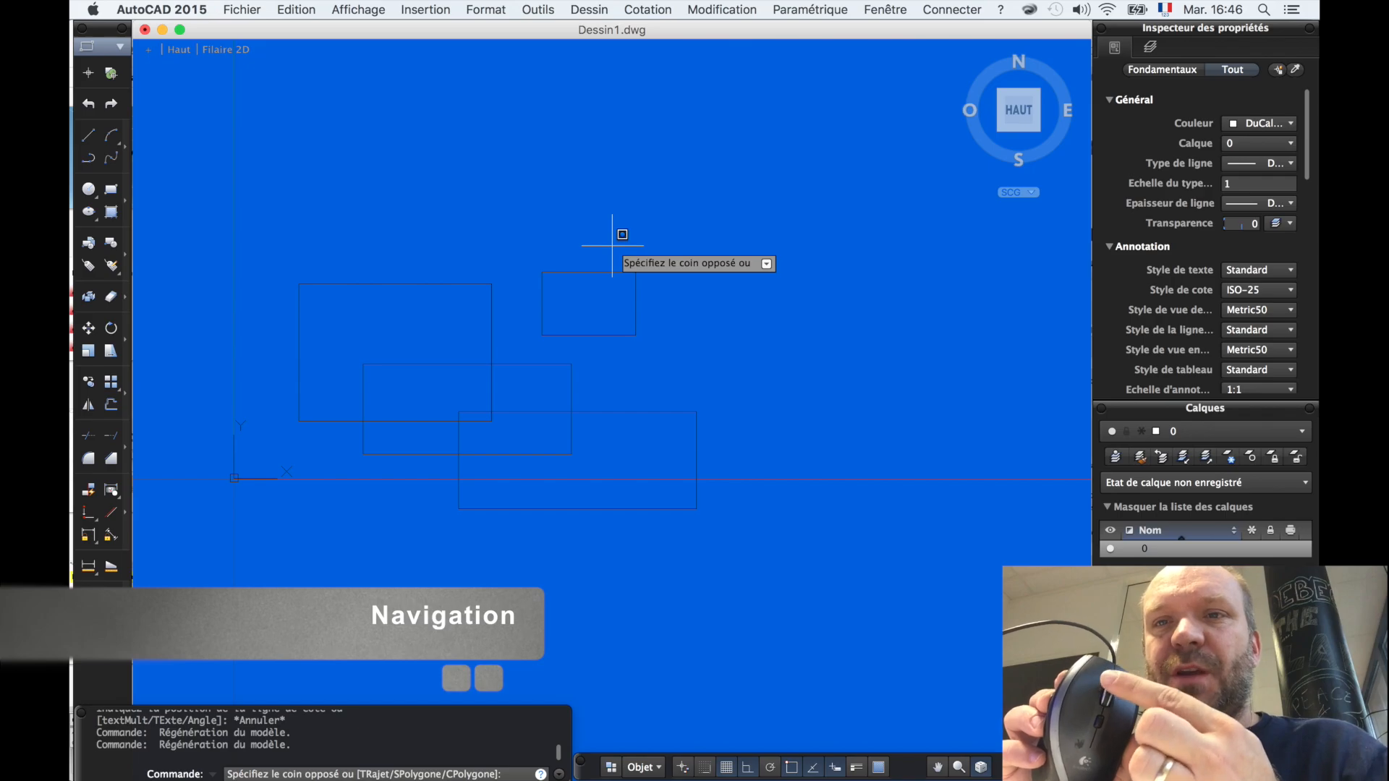
- Zoom in and out around the four rectangles and try a zoom extents while the selection window is open
scroll(612, 246, up, 1)
scroll(612, 246, down, 1)
scroll(612, 246, up, 3)
middle_click(612, 246)
middle_click(612, 246)
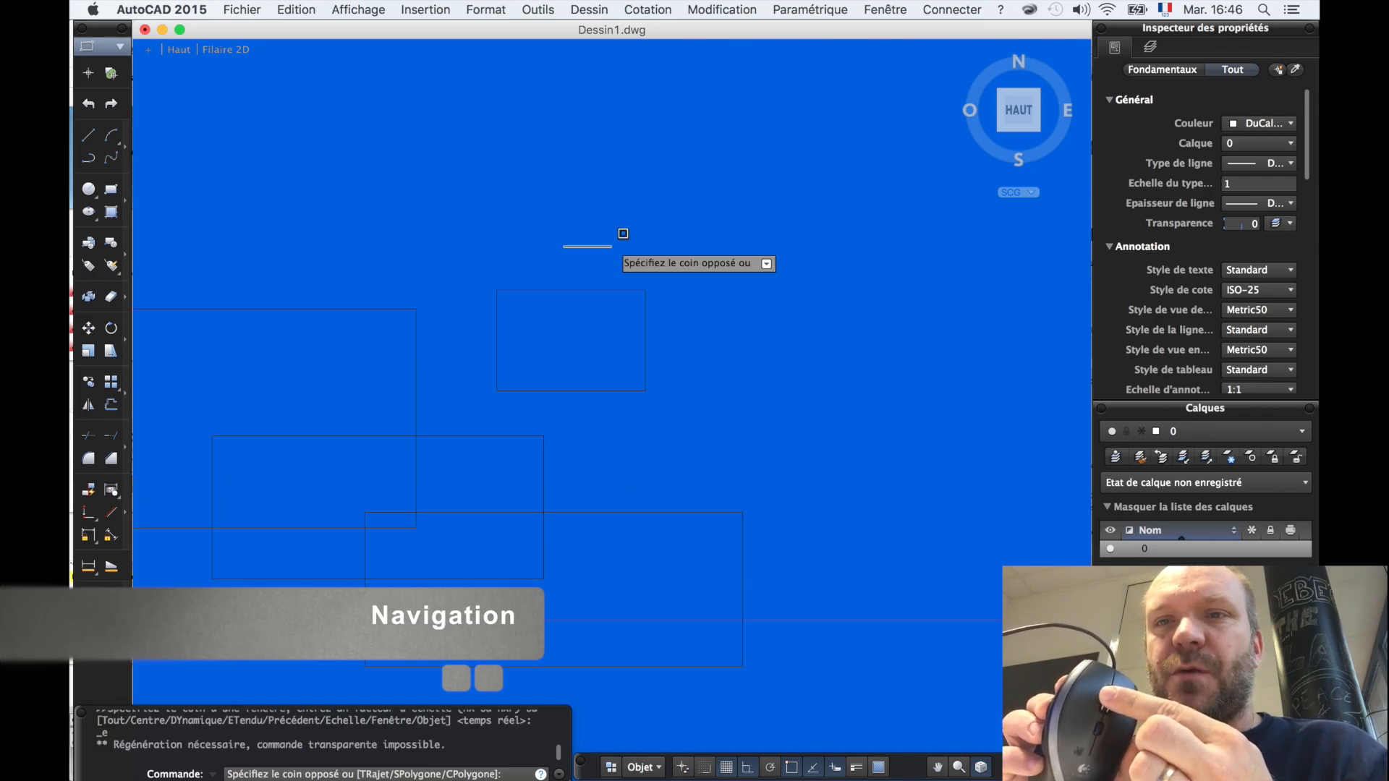
scroll(612, 246, down, 3)
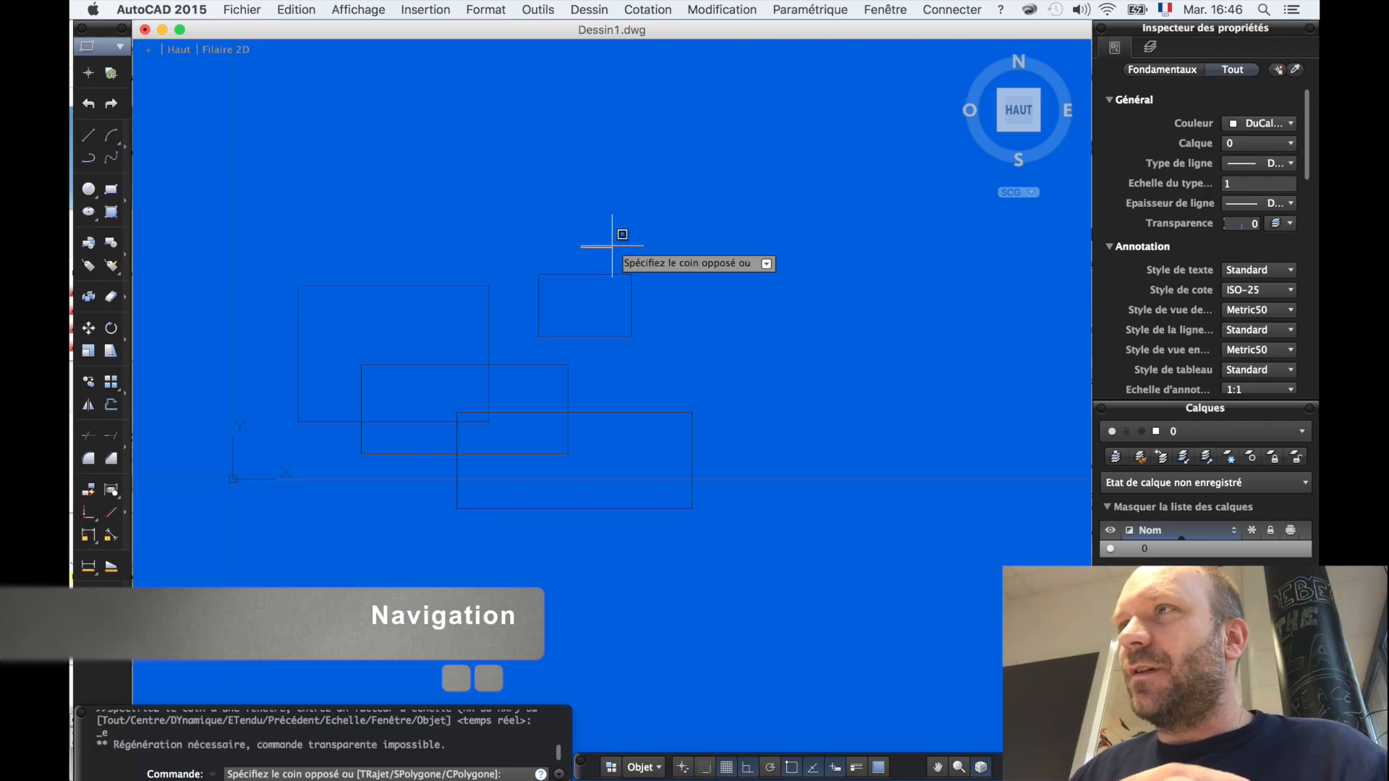
- Finish the selection window across two rectangles, fit the drawing to the view and clear the selection
click(553, 394)
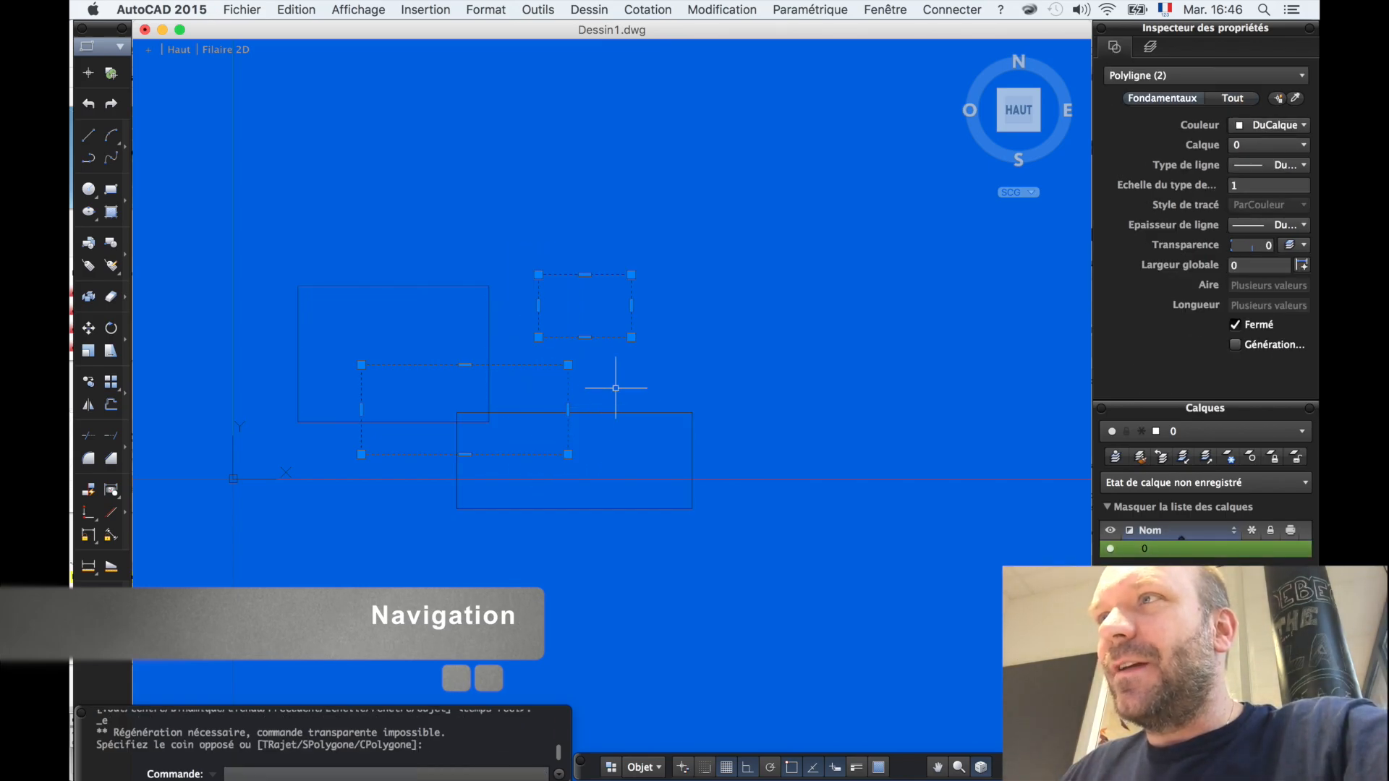
middle_click(615, 387)
middle_click(615, 388)
key(Escape)
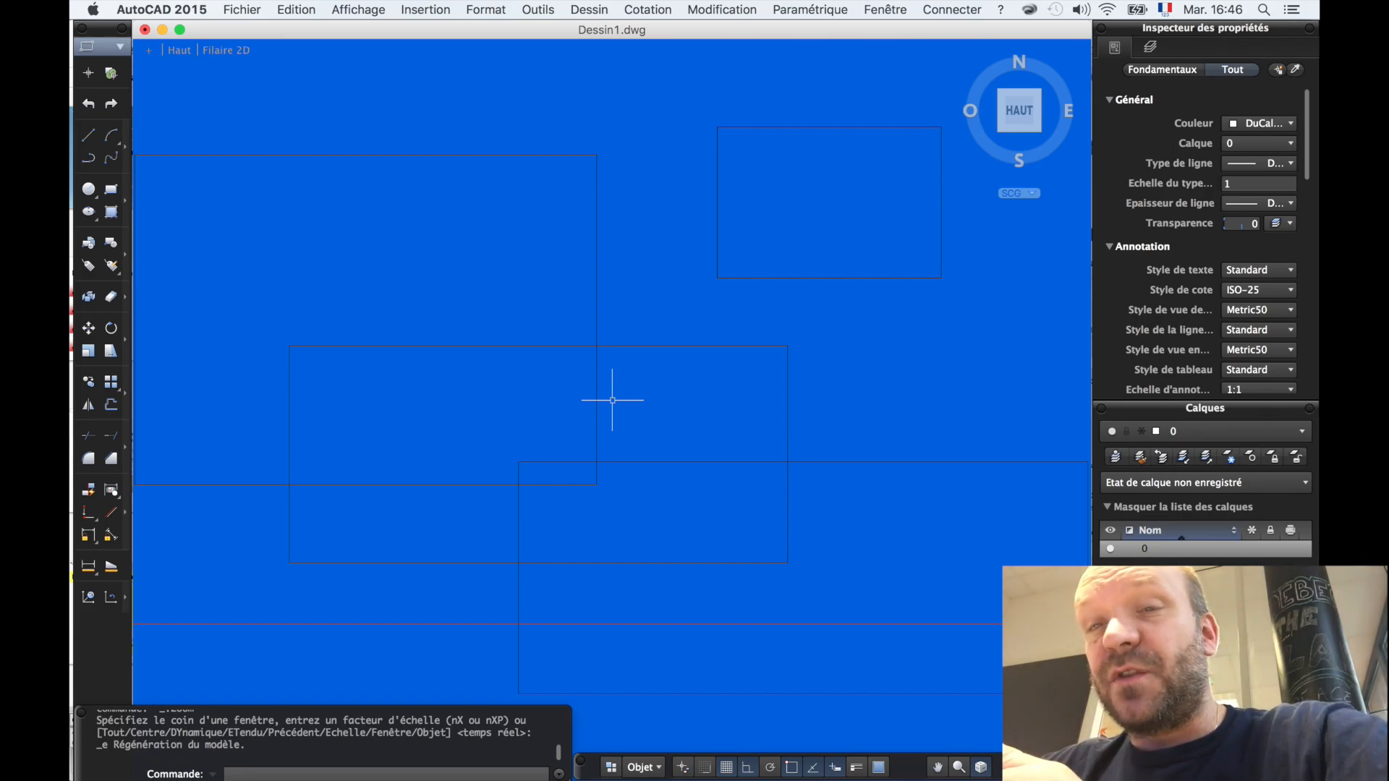
- Fit all rectangles in the view with the ZOOM command's ET (Etendu) option, zoom out and fit them again the same way
text(zoom)
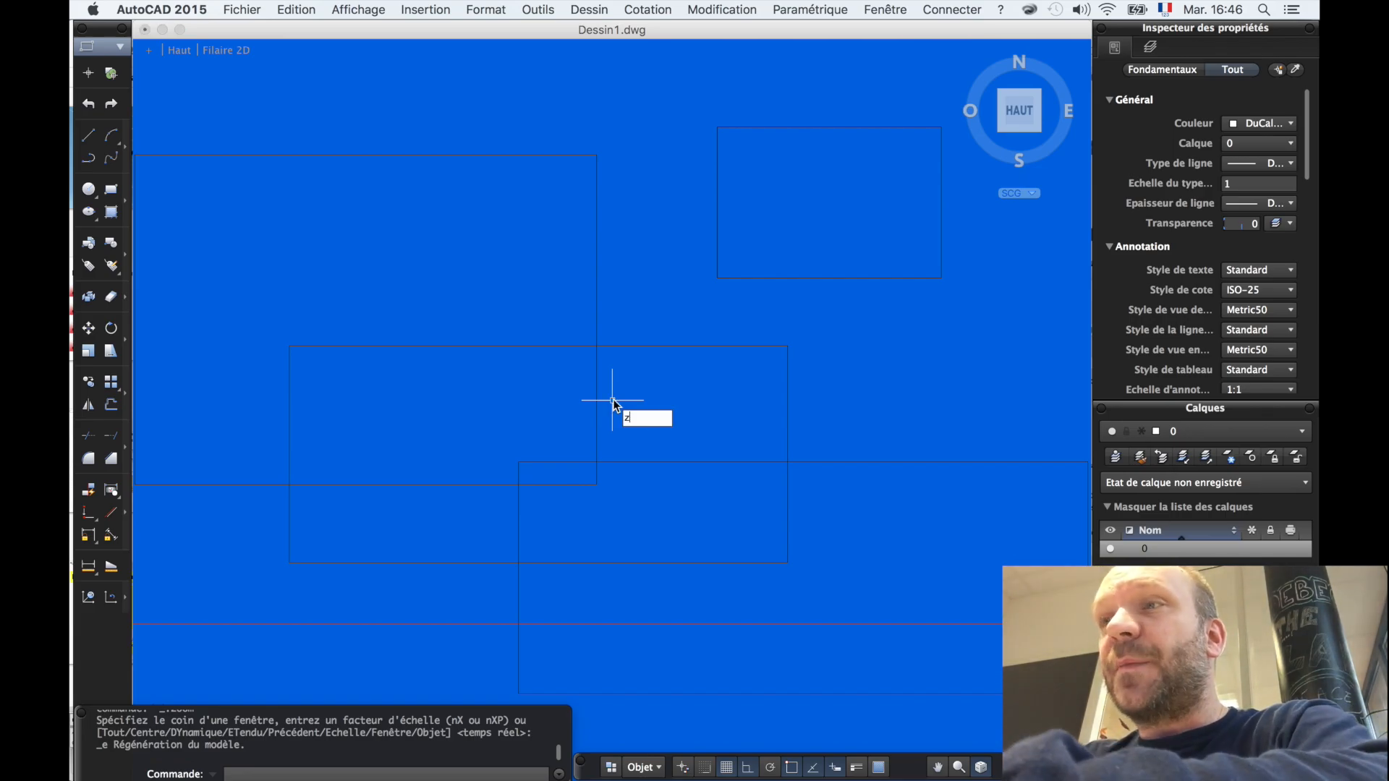
key(Return)
text(et)
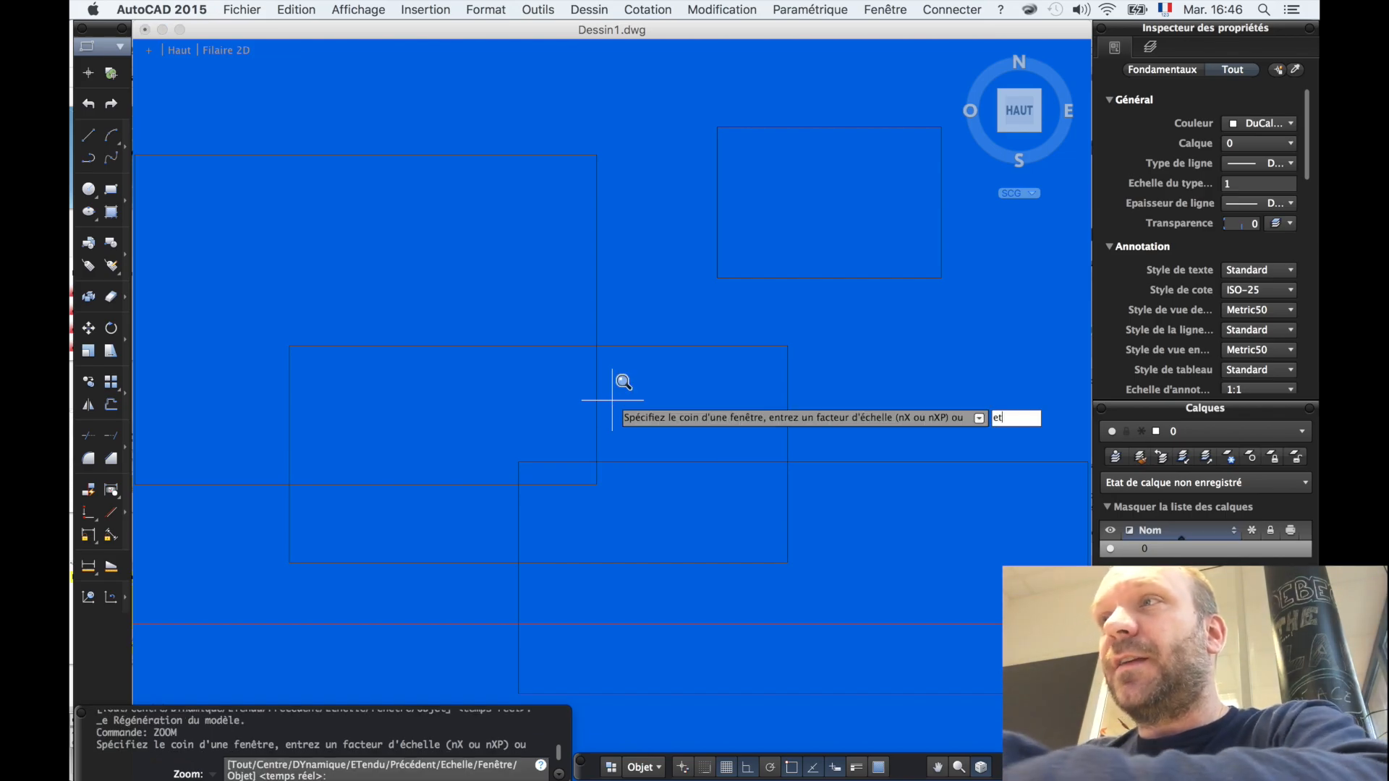
key(Return)
scroll(612, 400, down, 2)
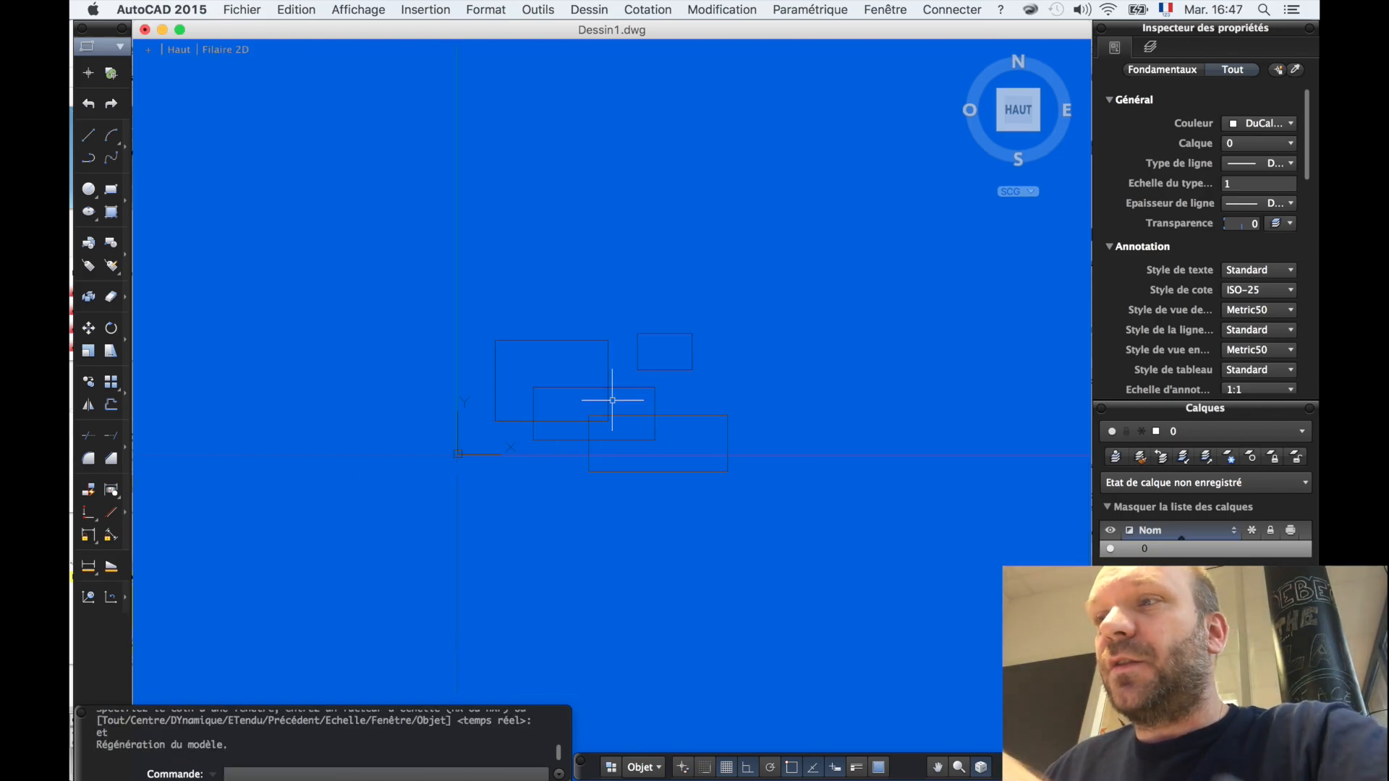
text(zoom)
key(Return)
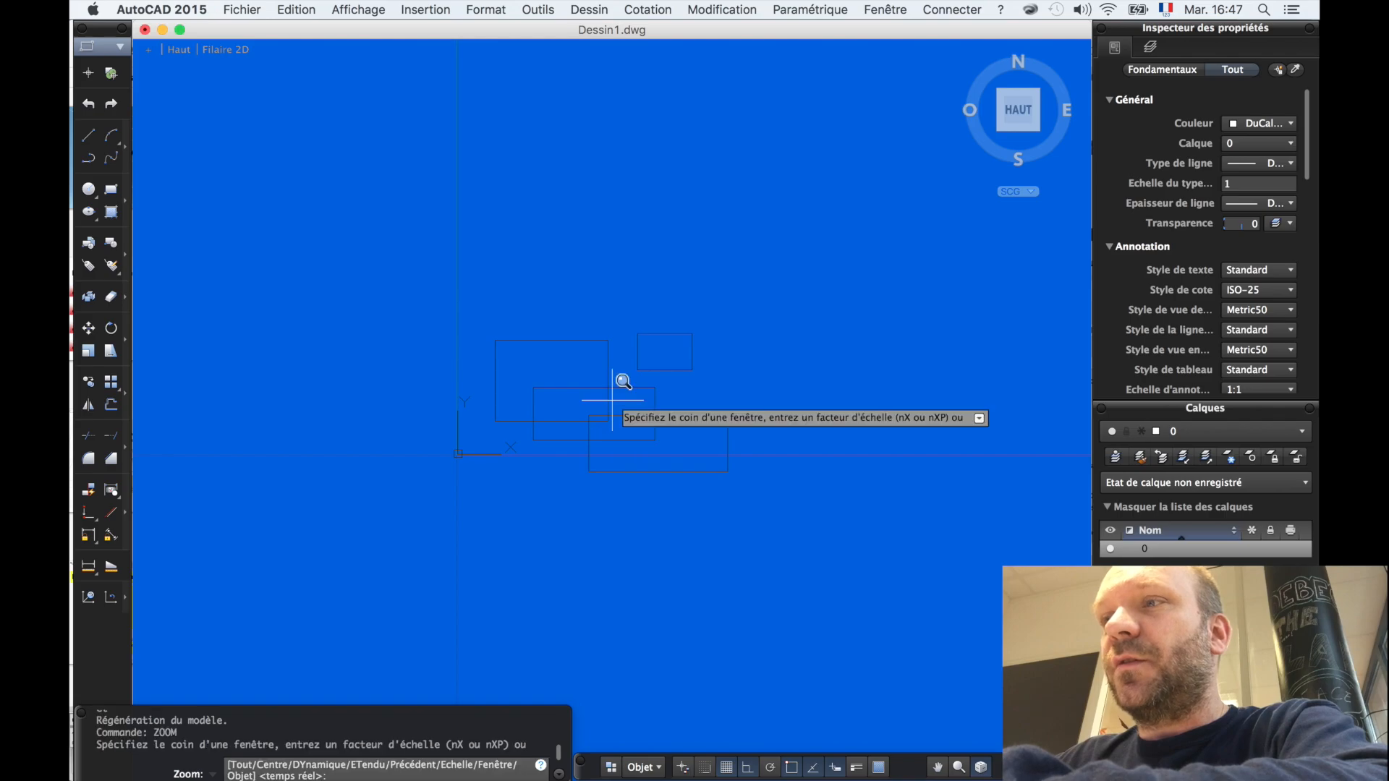
text(et)
key(Return)
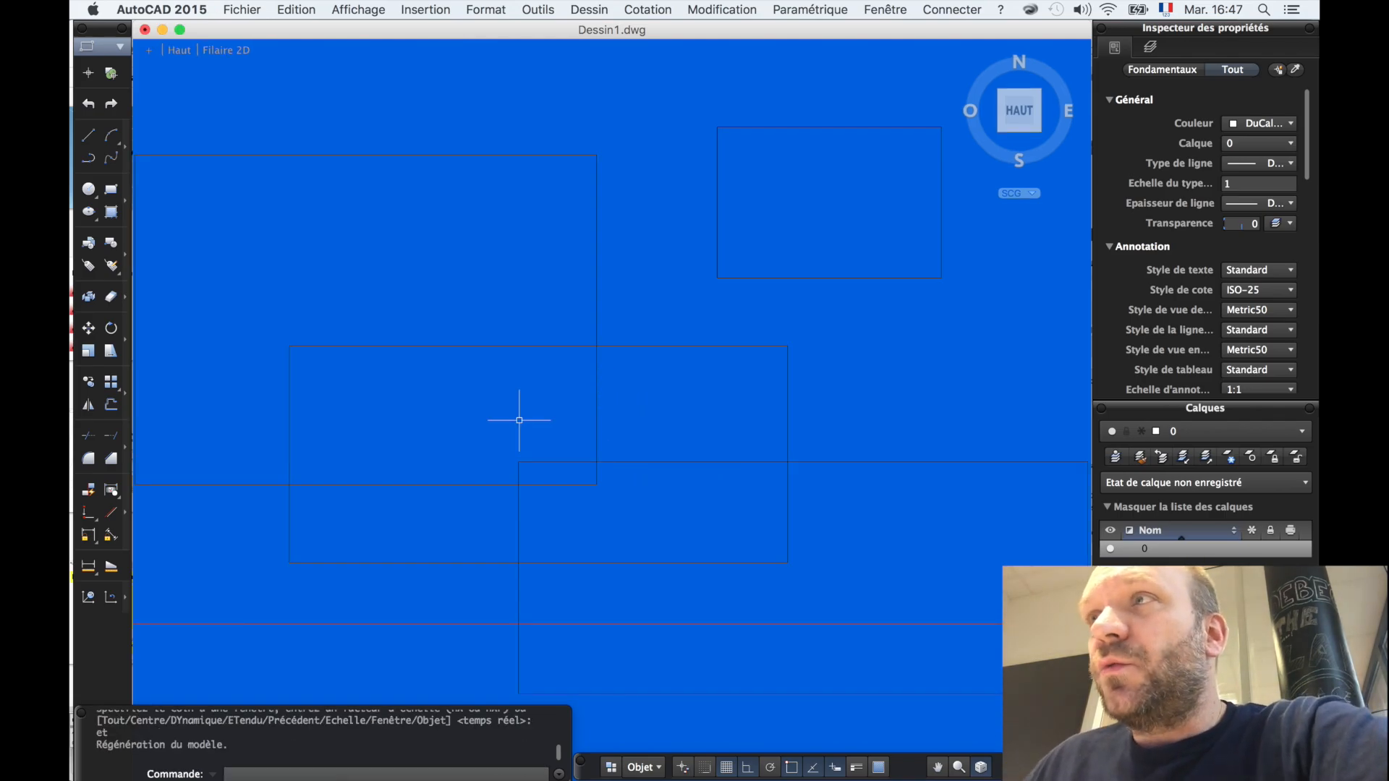
- Zoom in and out and pan the view back and forth across the overlapping rectangles
scroll(620, 405, down, 4)
scroll(624, 389, up, 5)
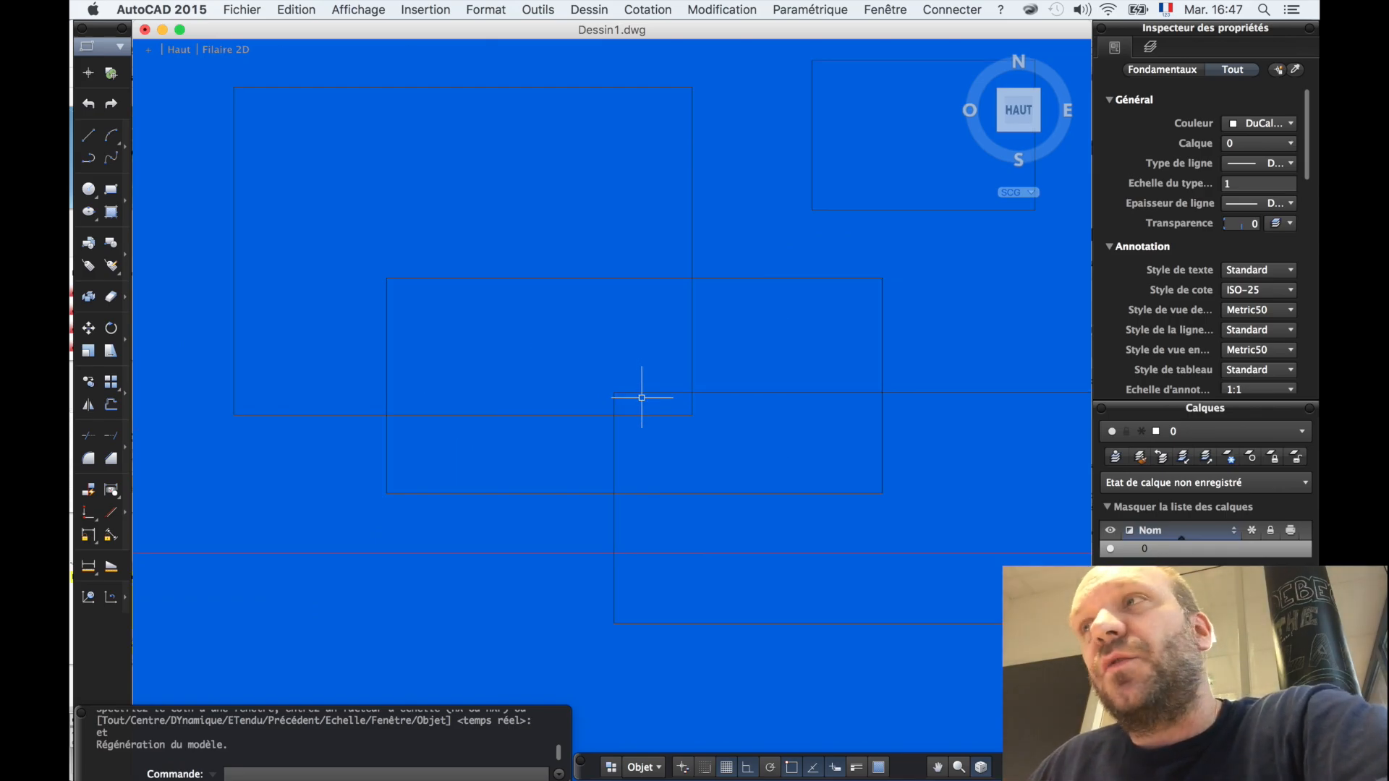
mouse_move(766, 400)
middle_down()
mouse_move(564, 400)
mouse_move(426, 446)
middle_up()
mouse_move(533, 437)
middle_down()
mouse_move(434, 443)
mouse_move(691, 407)
middle_up()
middle_drag(471, 416, 687, 410)
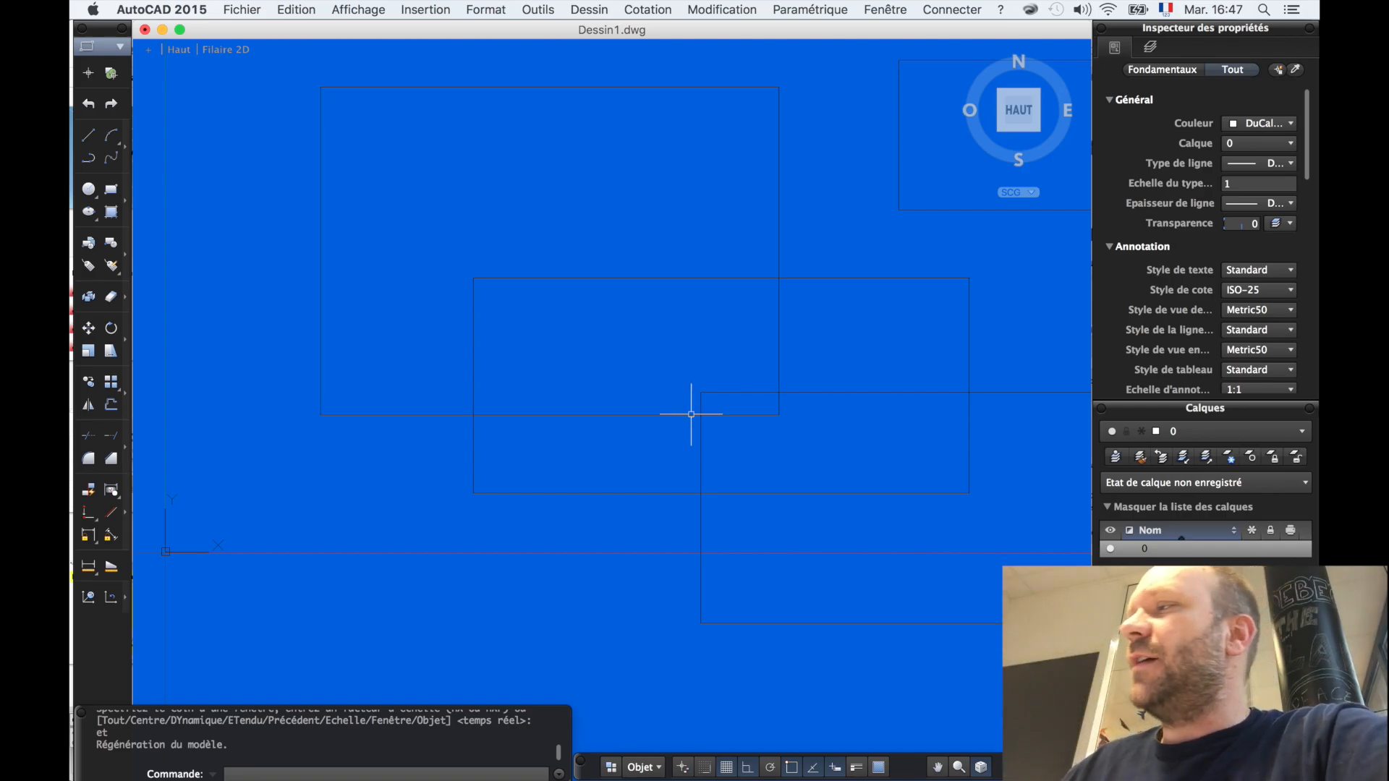
mouse_move(691, 413)
middle_down()
mouse_move(989, 406)
mouse_move(323, 418)
mouse_move(472, 412)
middle_up()
mouse_move(567, 214)
middle_down()
mouse_move(557, 518)
mouse_move(580, 235)
mouse_move(637, 208)
middle_up()
scroll(566, 320, down, 3)
scroll(565, 320, up, 3)
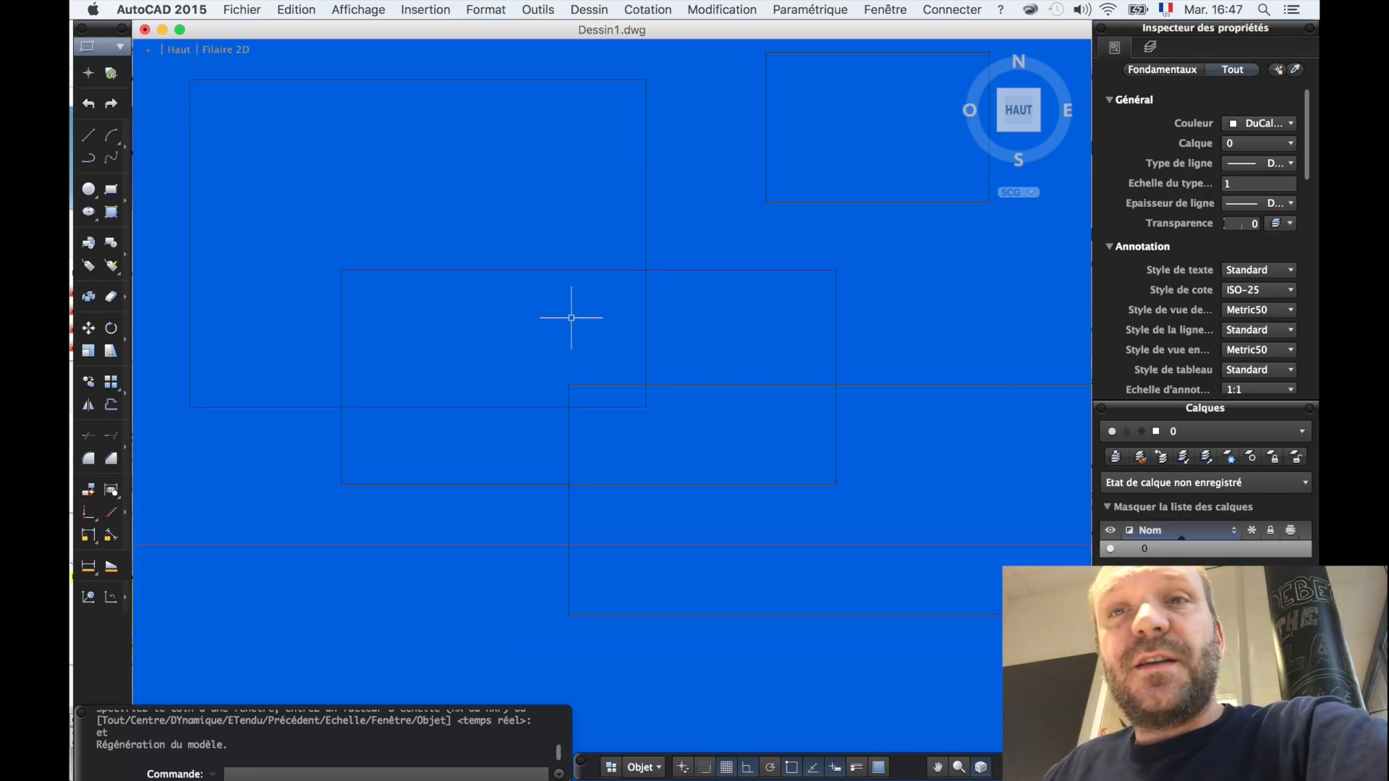
- Zoom in and out on the large rectangle's upper-left corner and the lowest rectangle's lower-right corner, and fit the drawing to the view
scroll(563, 352, down, 2)
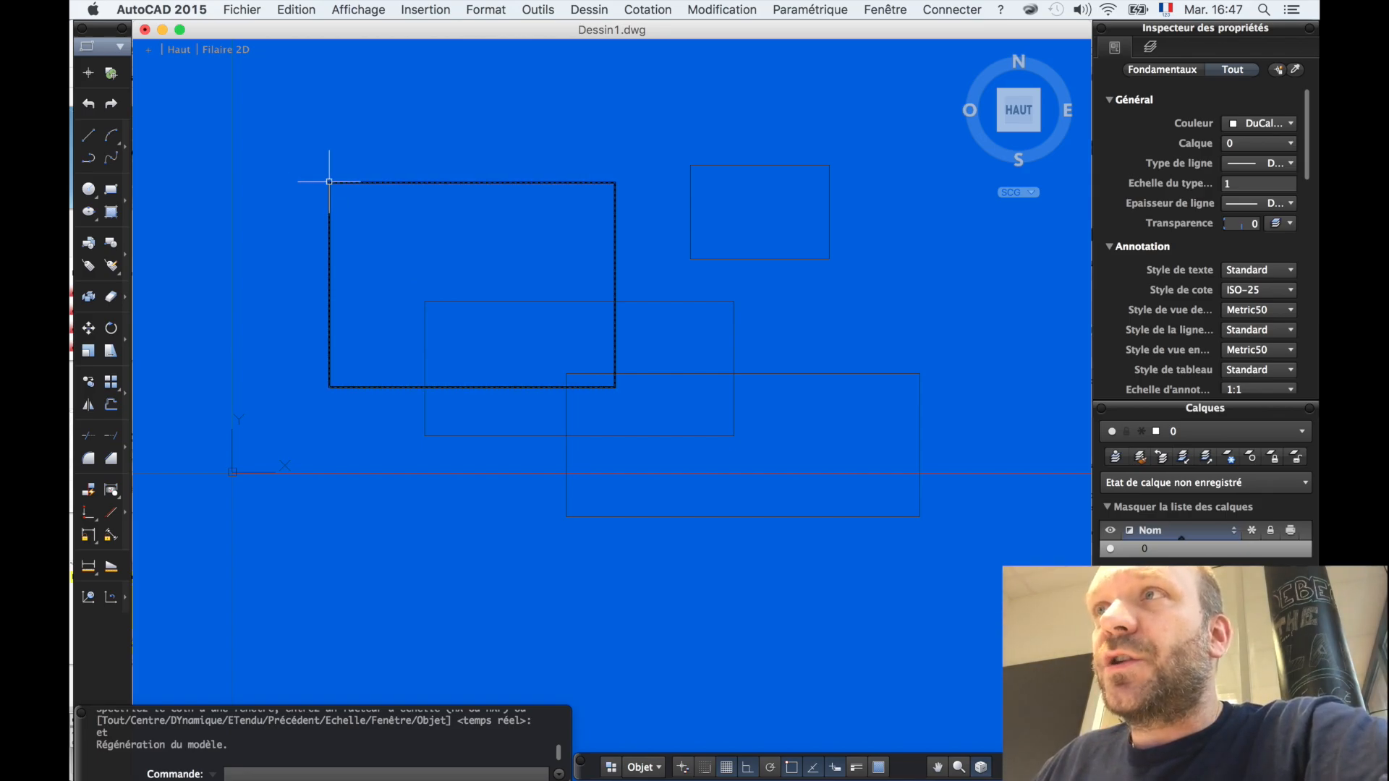
scroll(329, 182, up, 5)
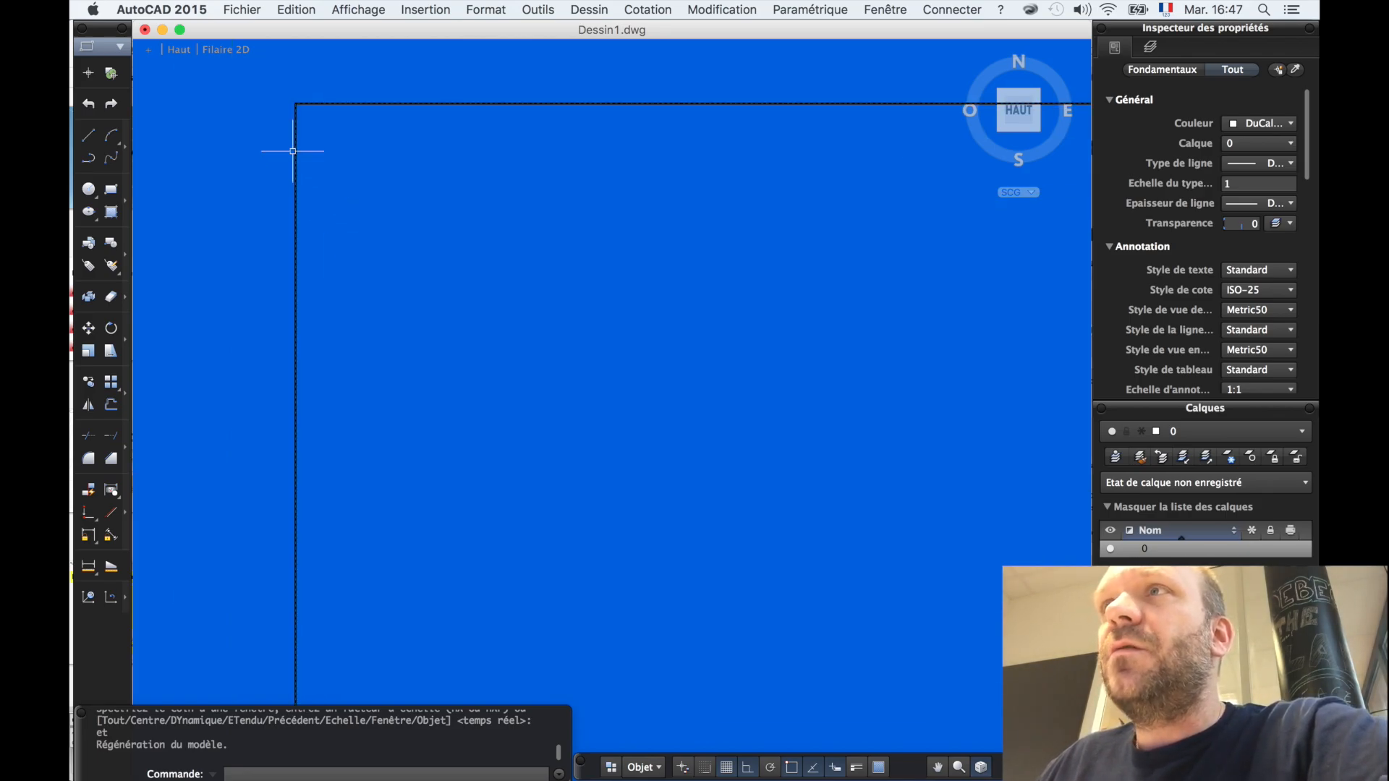
scroll(293, 152, down, 5)
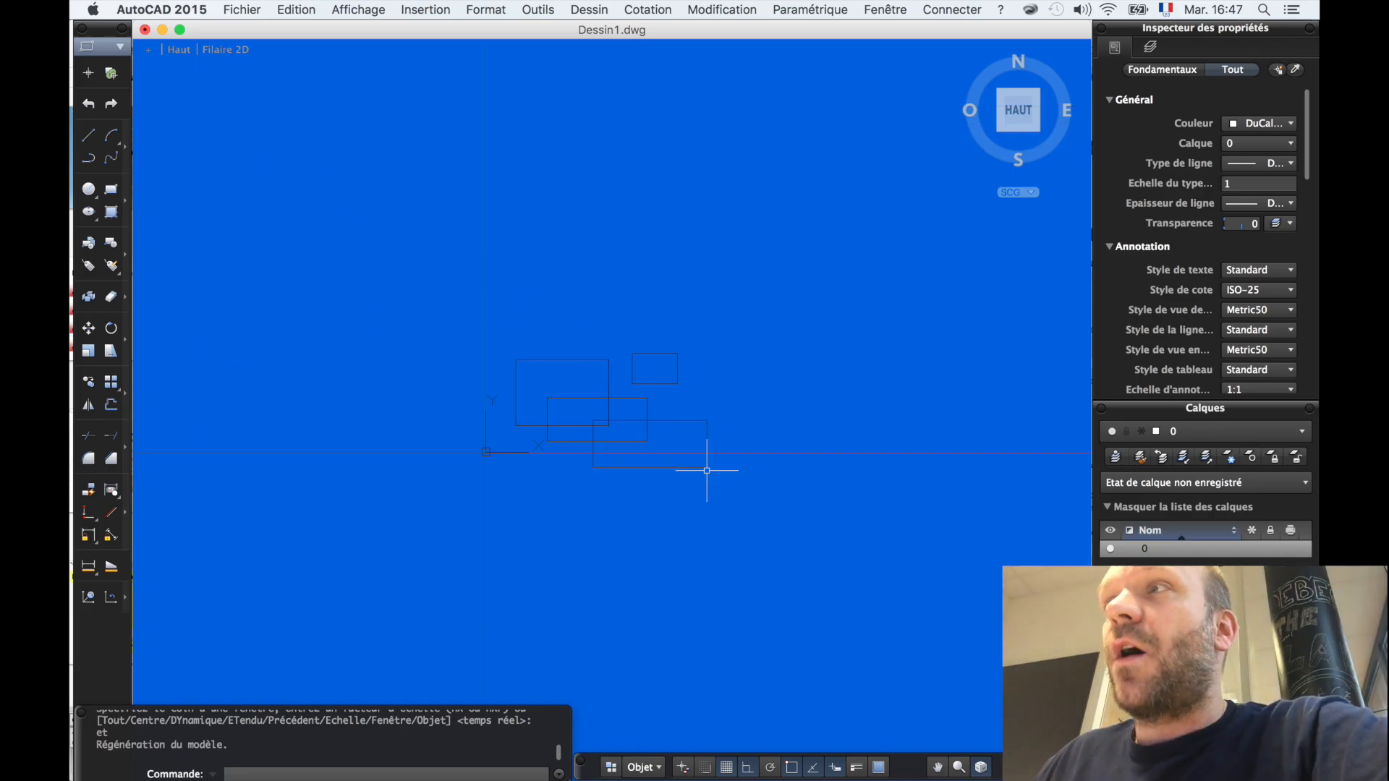
scroll(706, 470, up, 5)
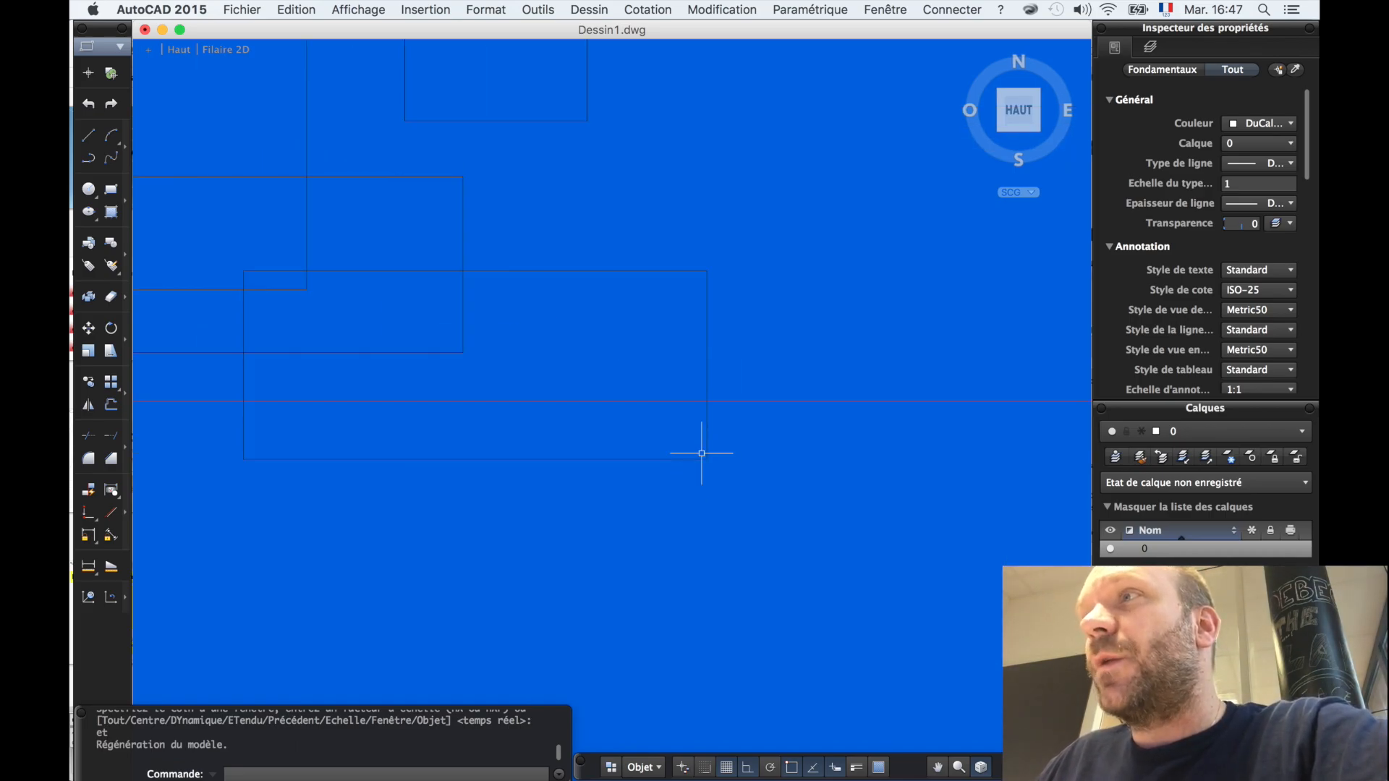
scroll(711, 476, down, 5)
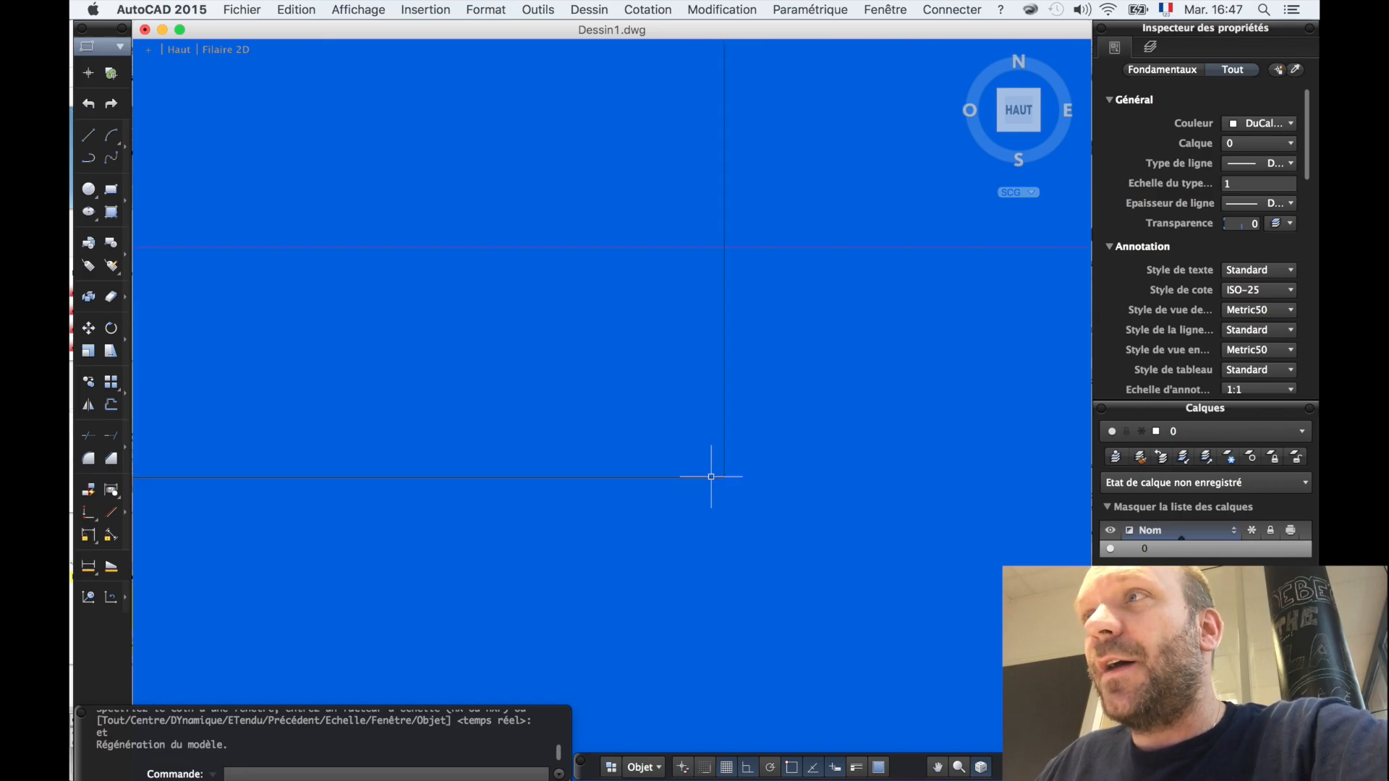
middle_click(686, 443)
middle_click(686, 442)
scroll(685, 443, down, 5)
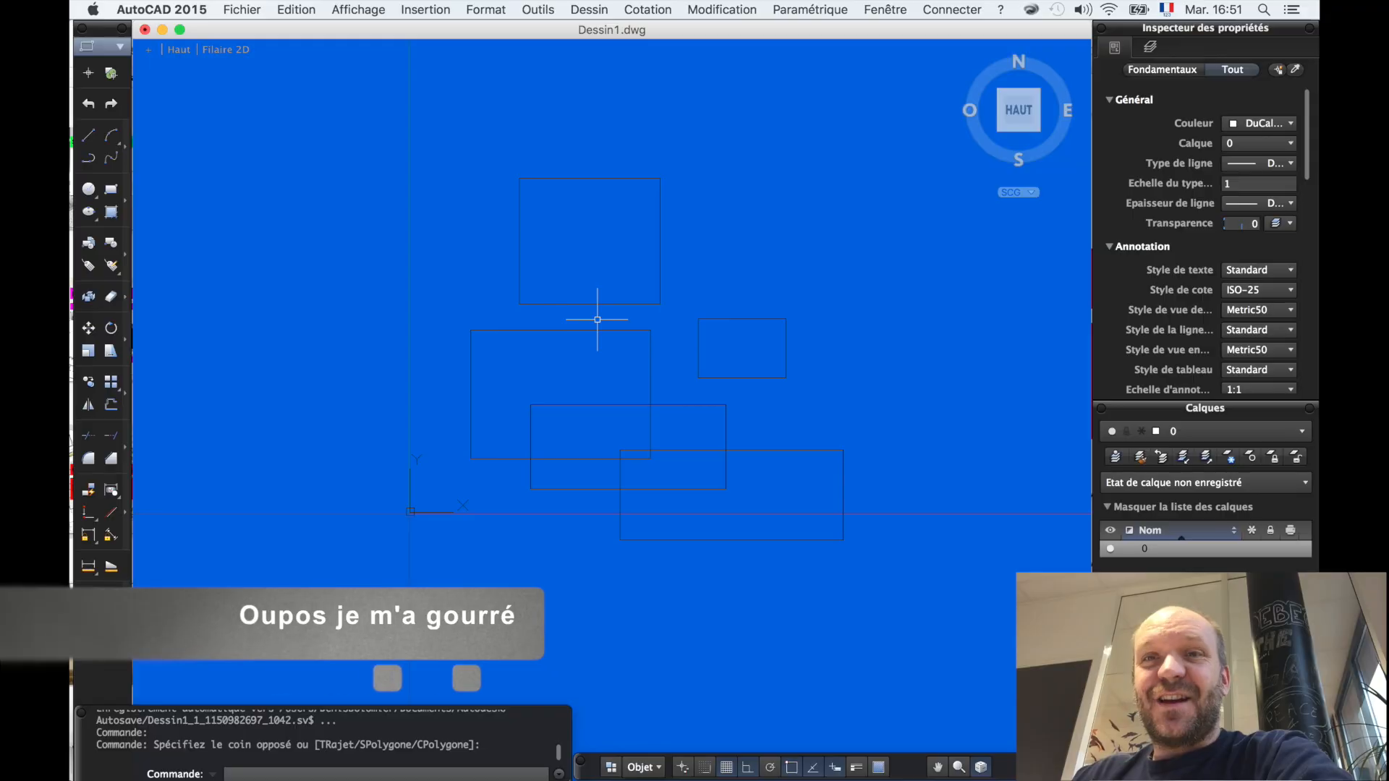
- Draw a small rectangle with the REC command across from the uppermost rectangle, on the far side of the vertical axis
click(597, 319)
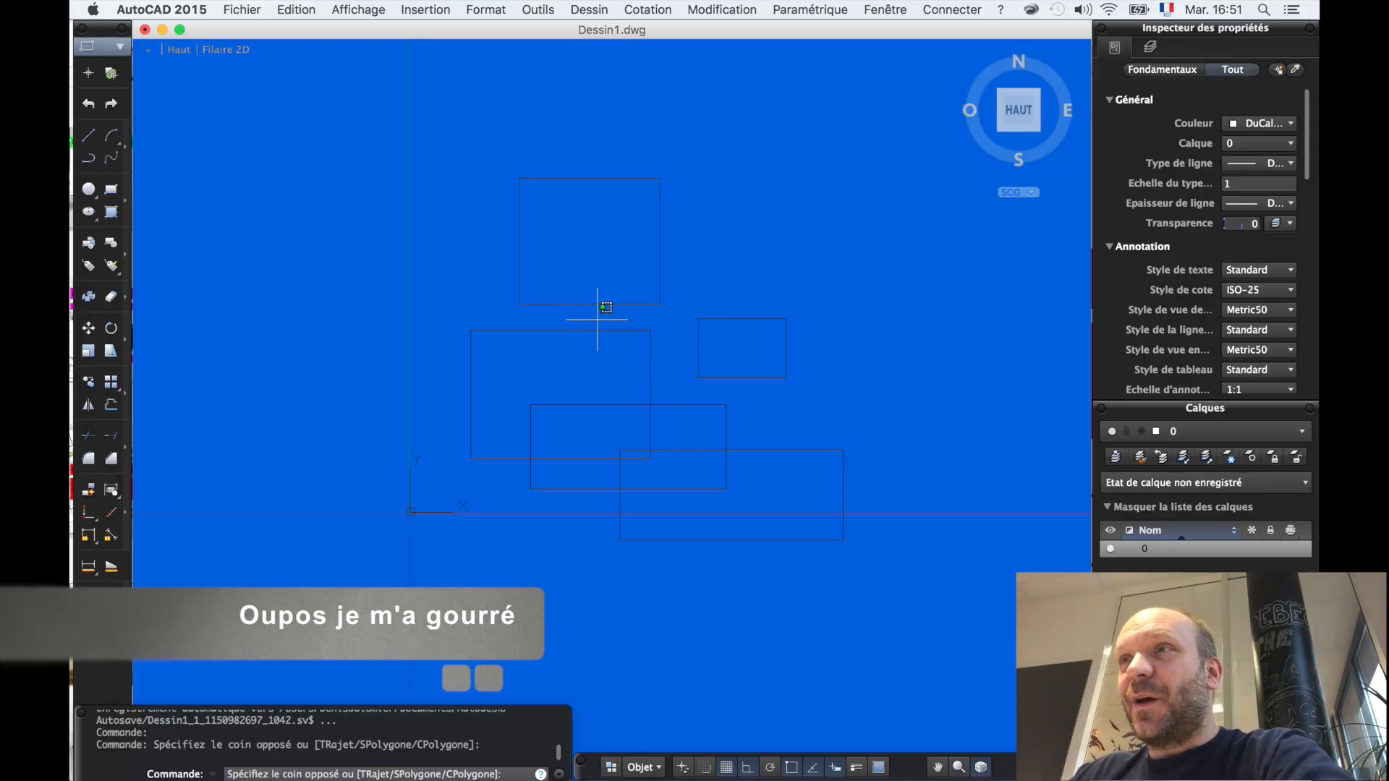
click(583, 315)
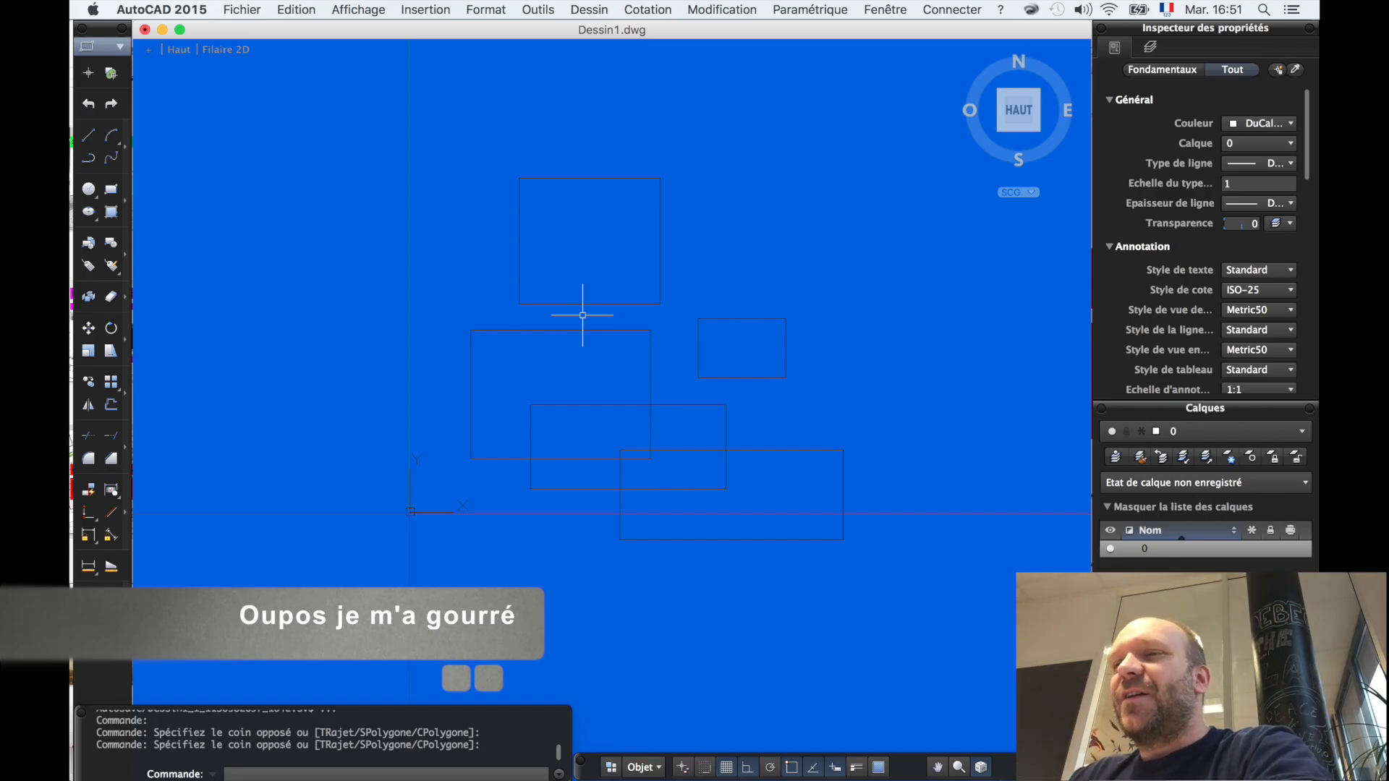
text(rec)
key(Return)
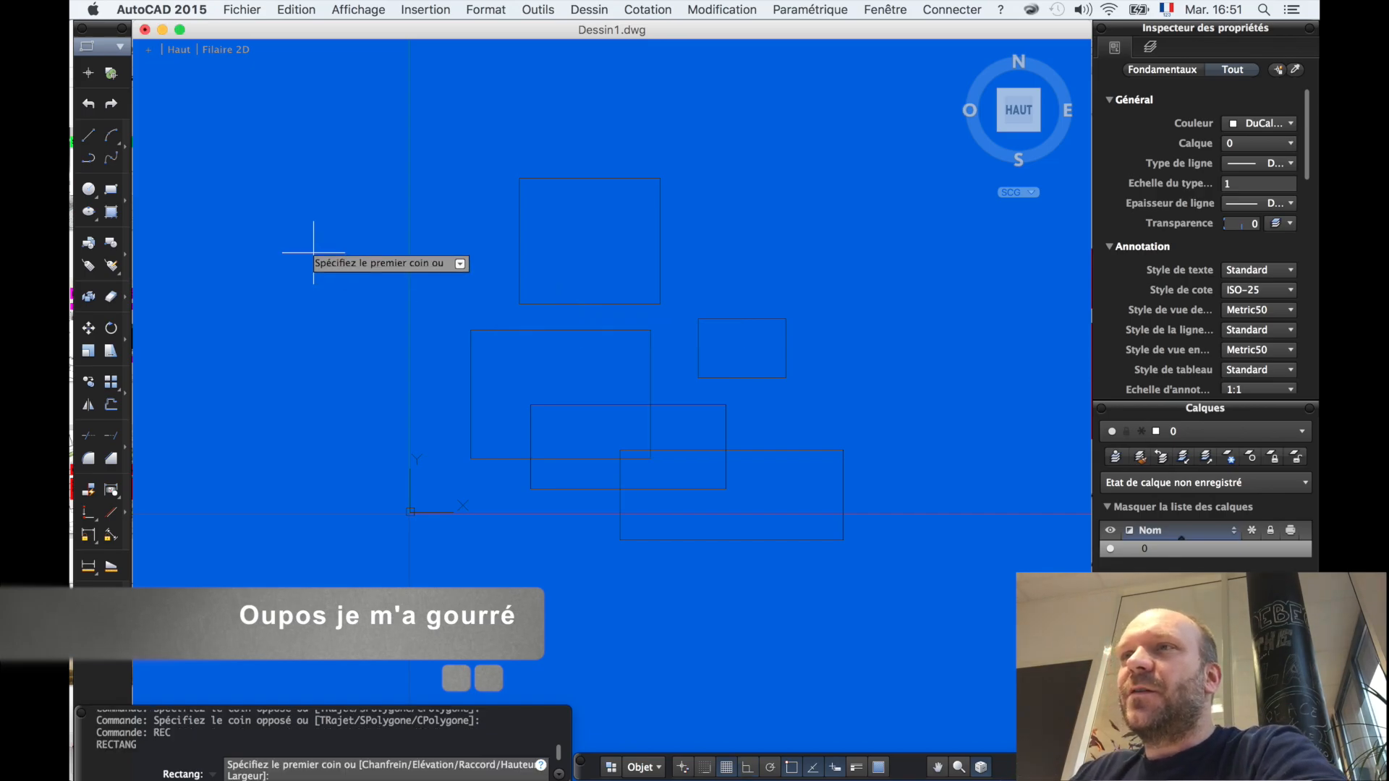
click(290, 195)
click(404, 289)
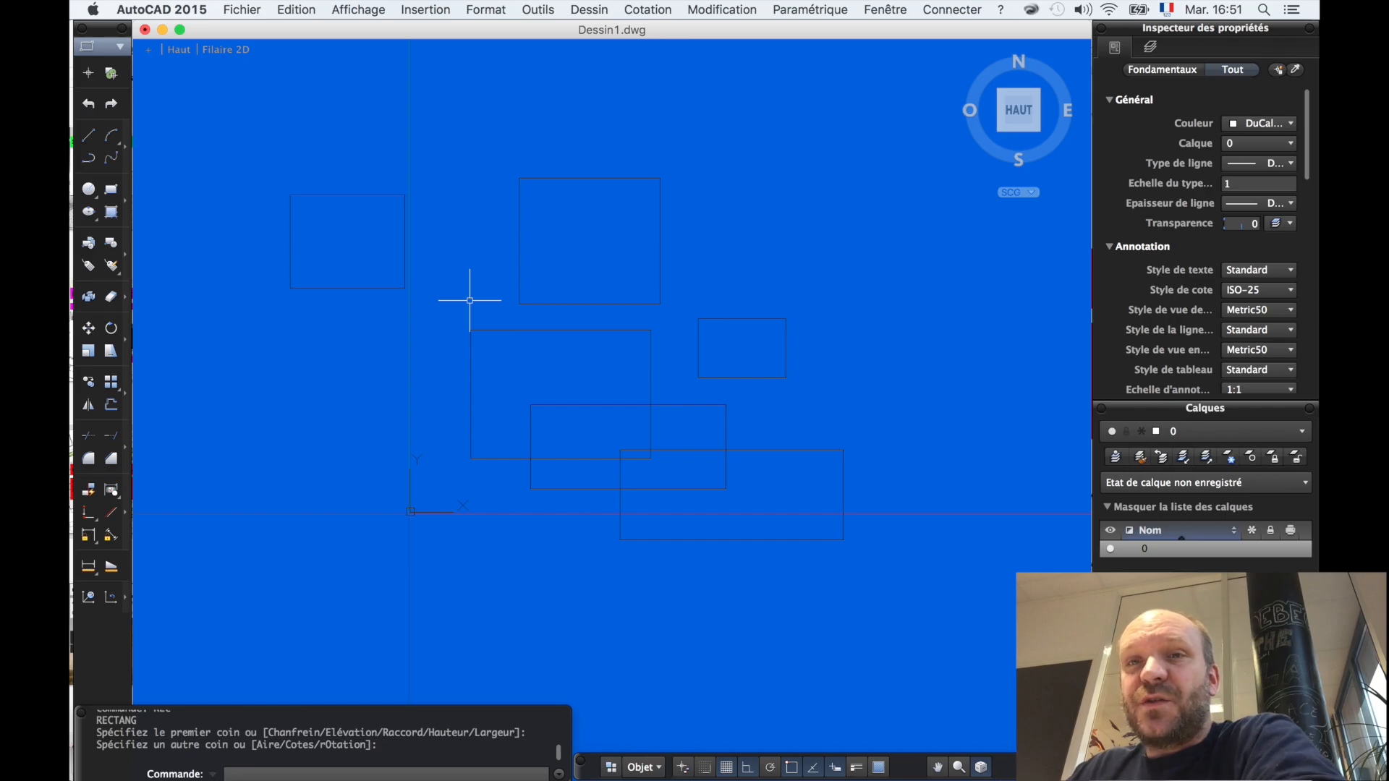
- Undo the new rectangle and the earlier operations back to an empty drawing, and redo the earlier rectangles
key(super+z)
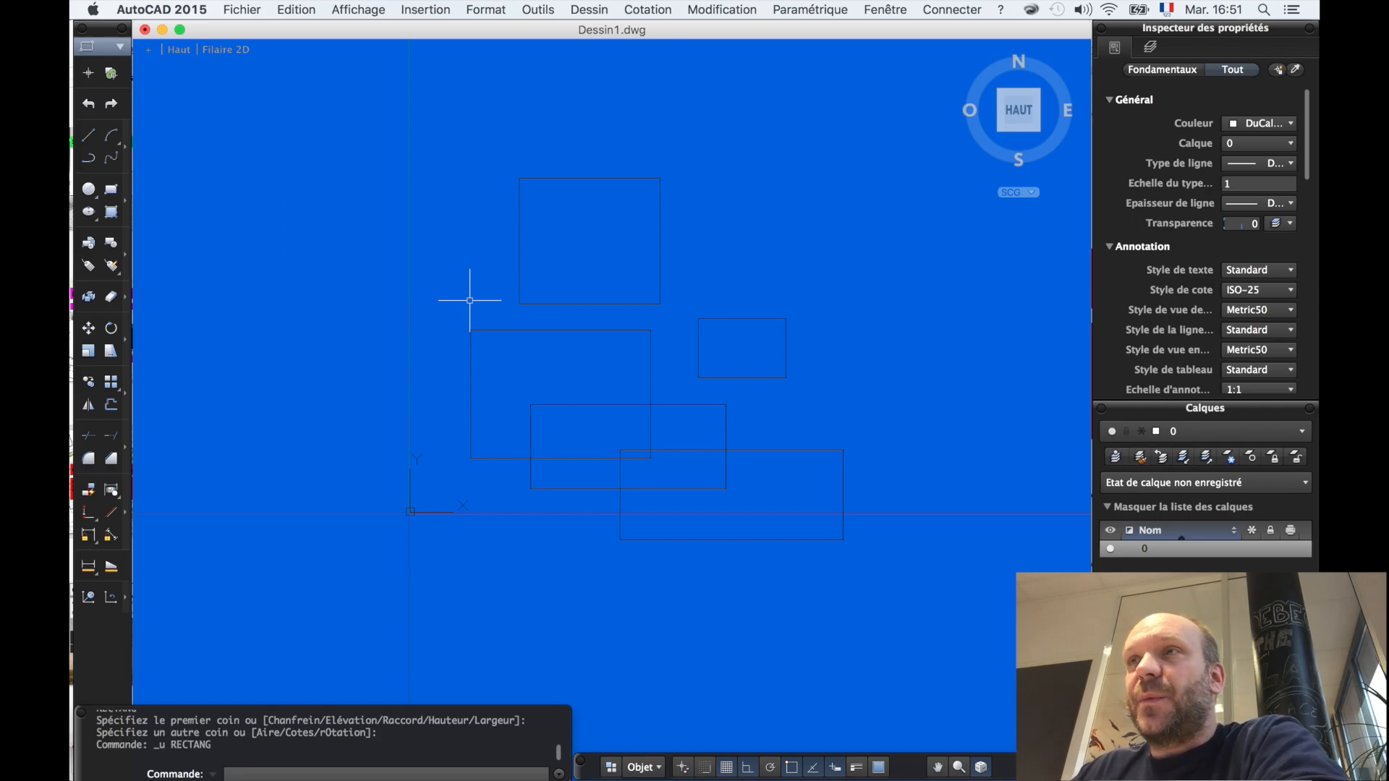
key(super+z)
key(super+z)
key(super+z)
key(super+z)
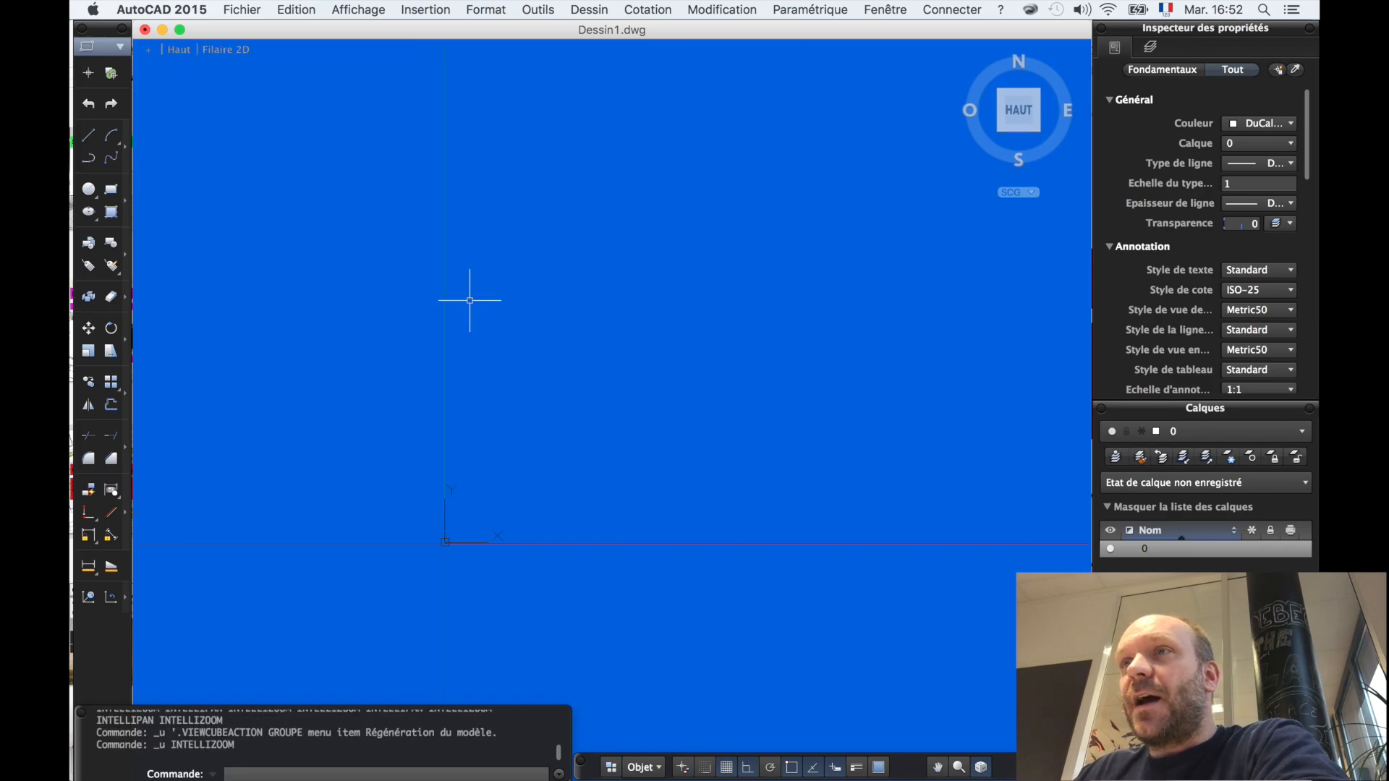
key(super+shift+z)
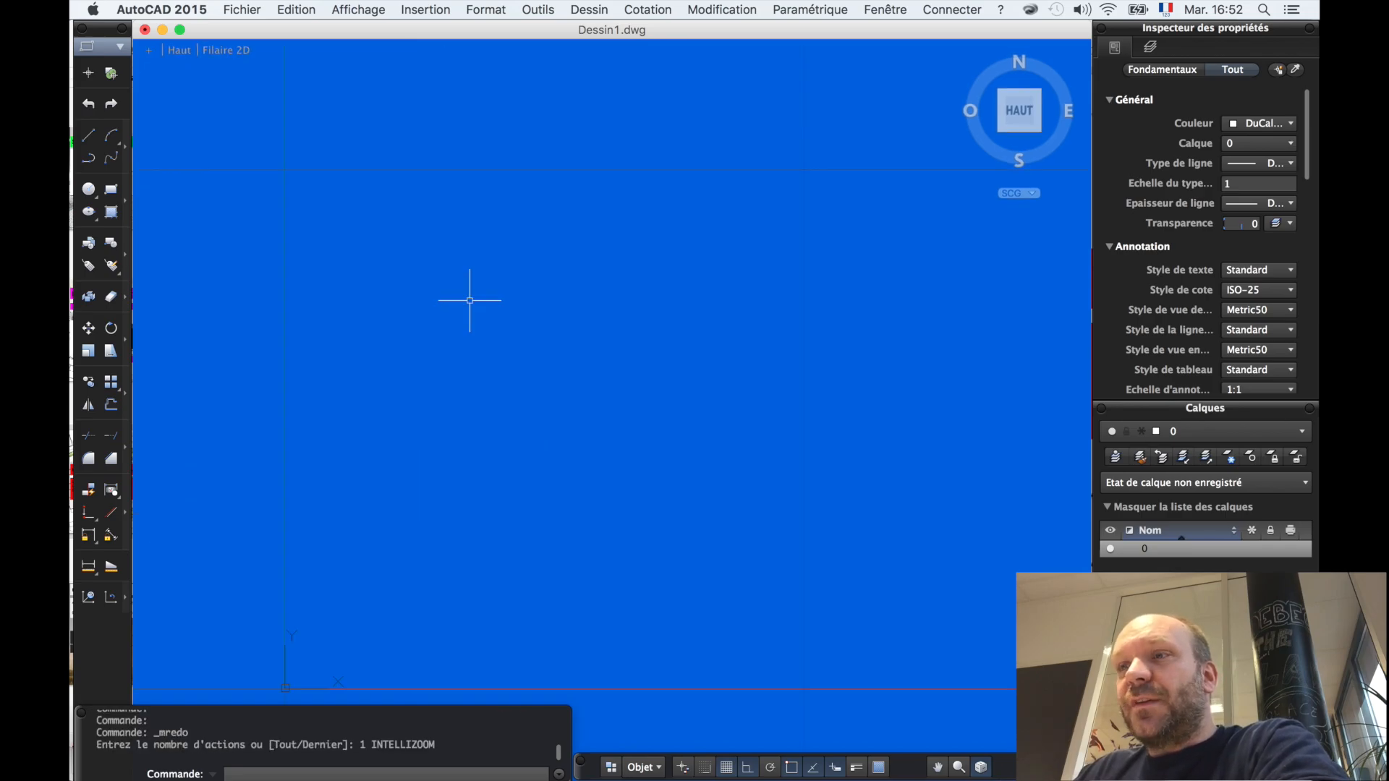
key(super+shift+z)
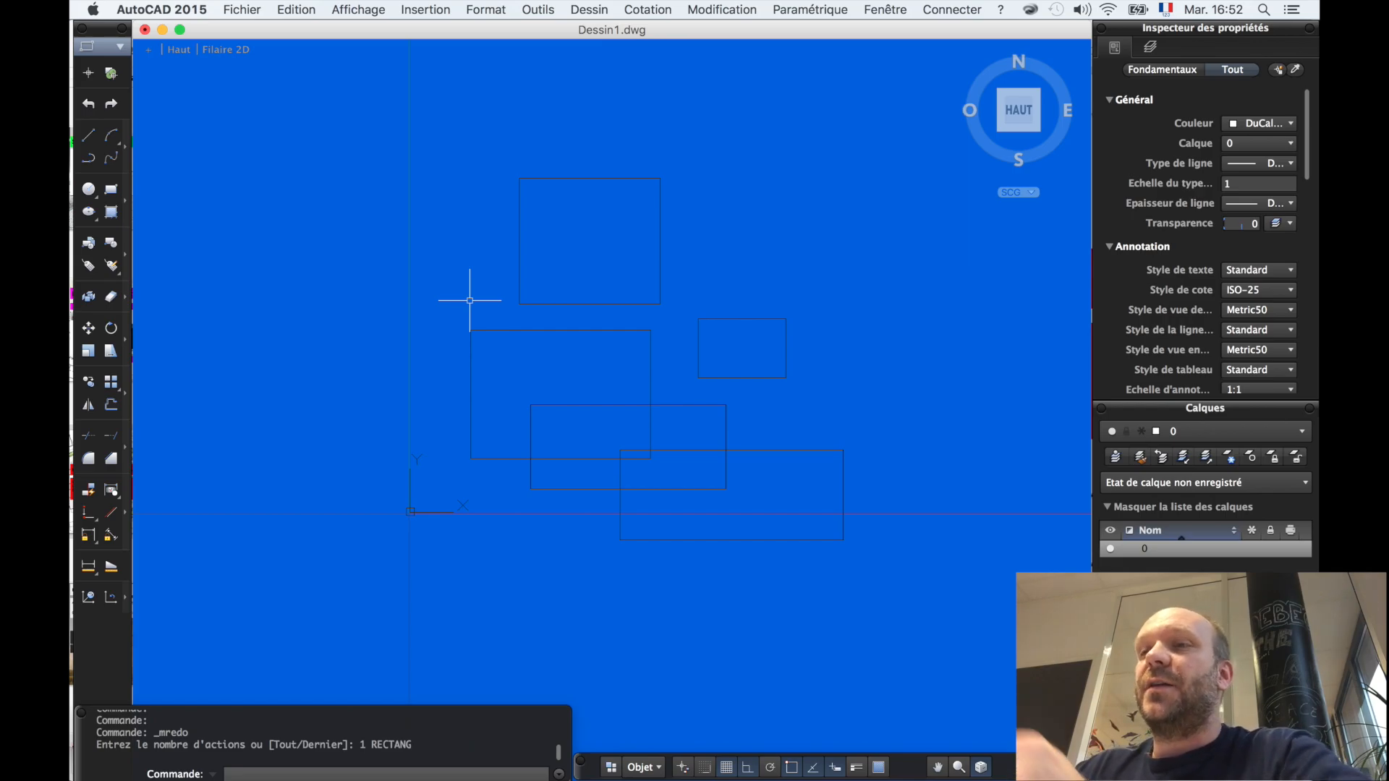
- Alternately undo and redo the uppermost rectangle, ending with it undone
key(super+z)
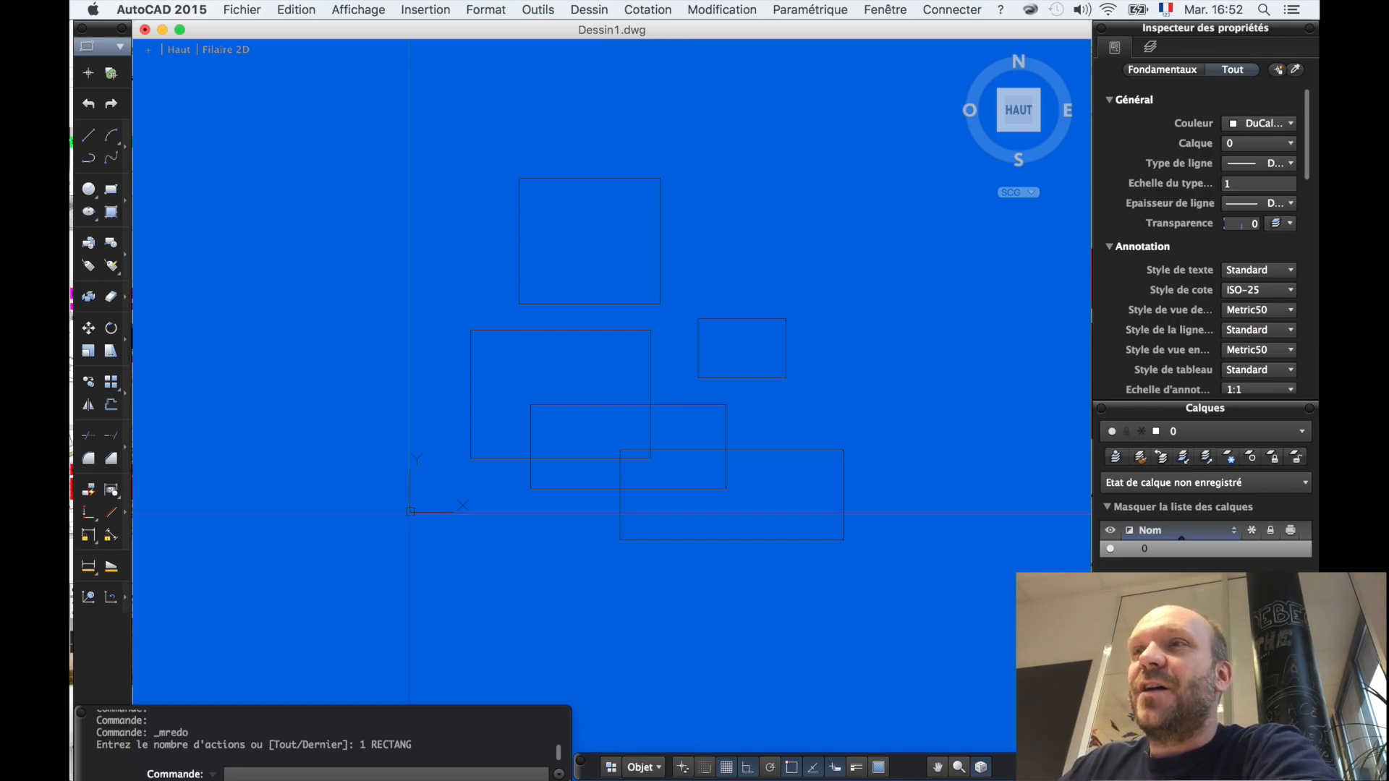
key(super+shift+z)
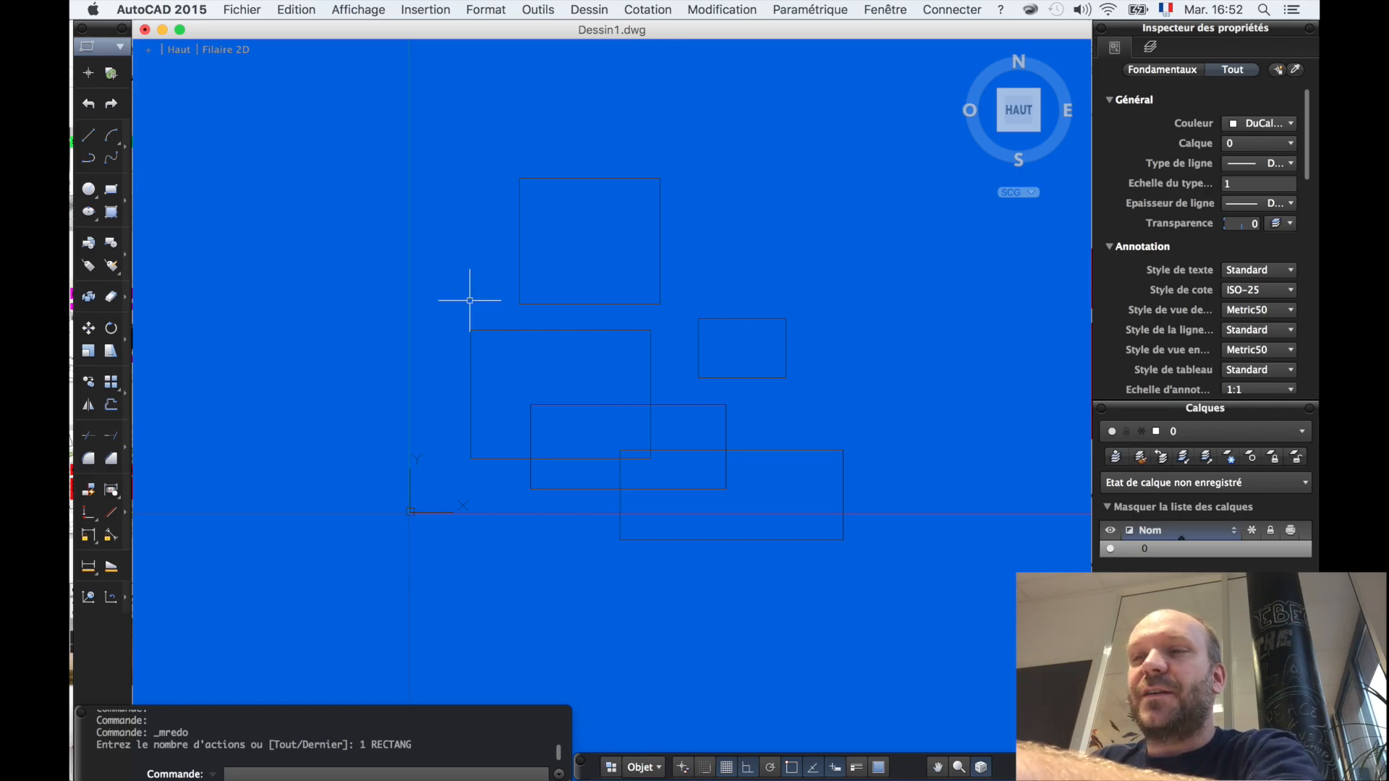
key(super+z)
key(super+shift+z)
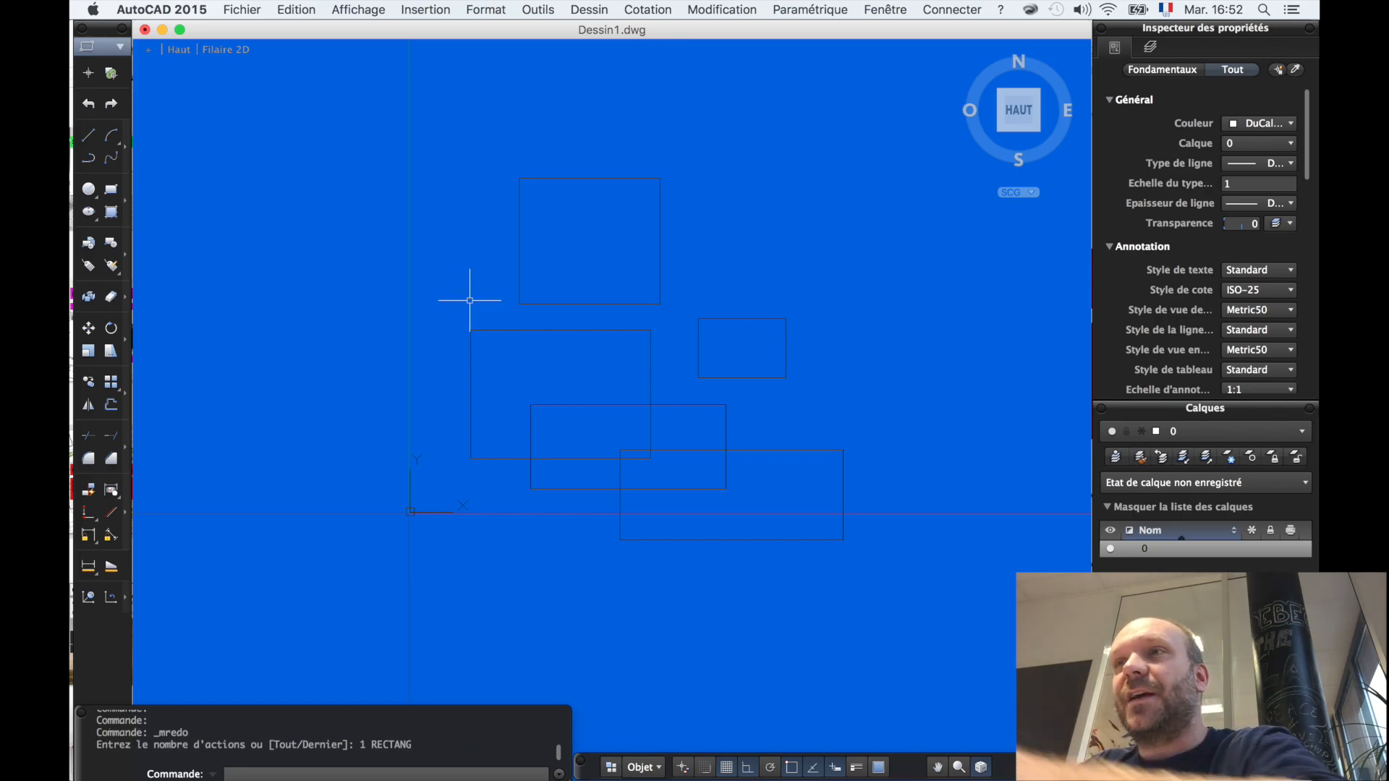
key(super+z)
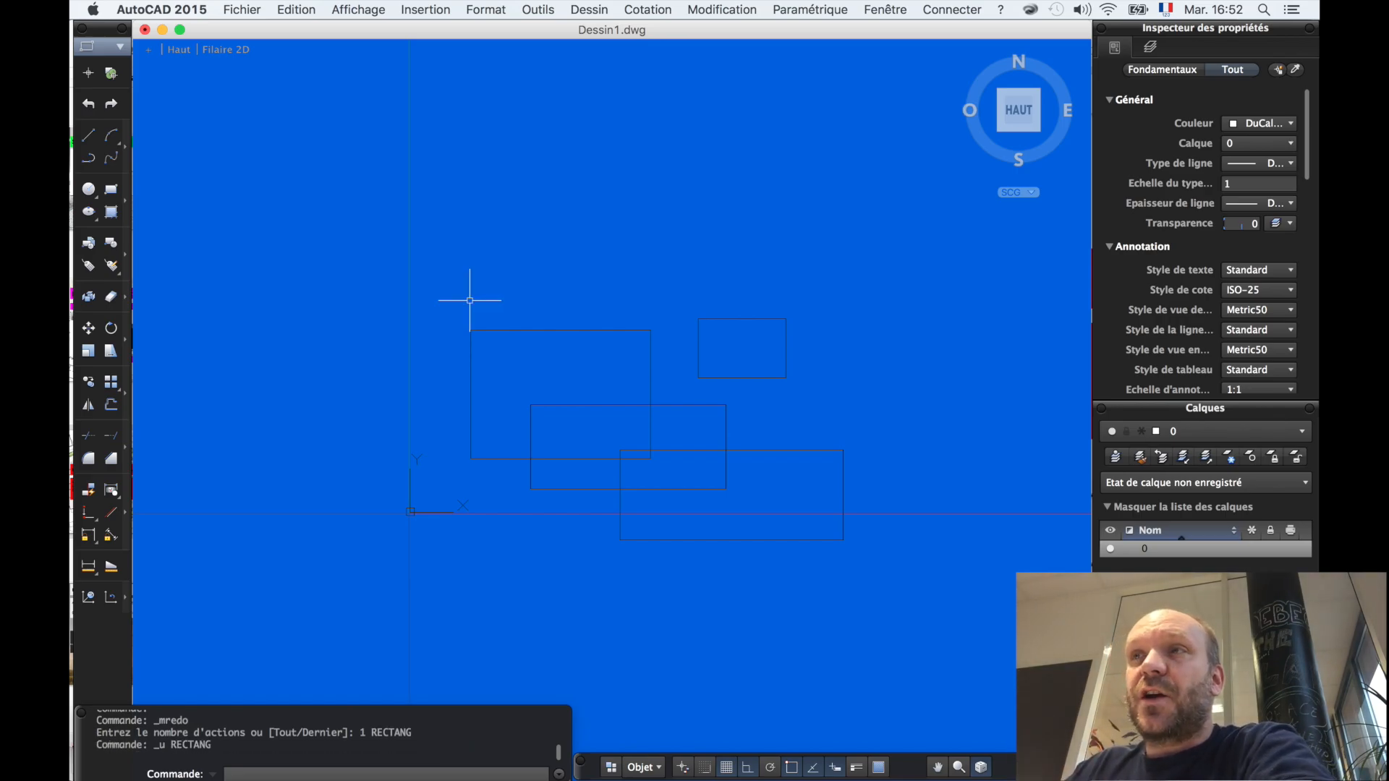
- Zoom in on the large rectangle's corner, try to redo the undone rectangle and fit the drawing to the view
scroll(469, 299, up, 6)
key(super+shift+z)
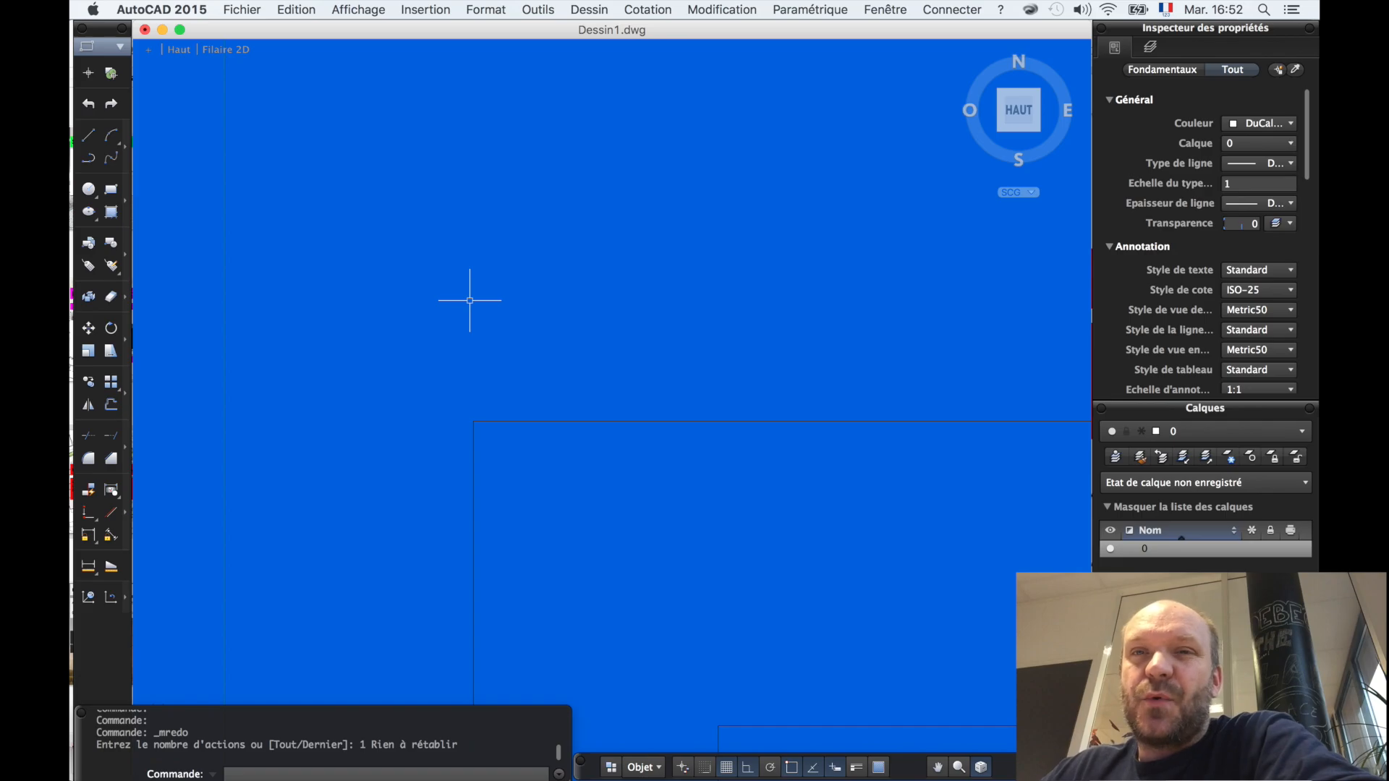
middle_click(470, 299)
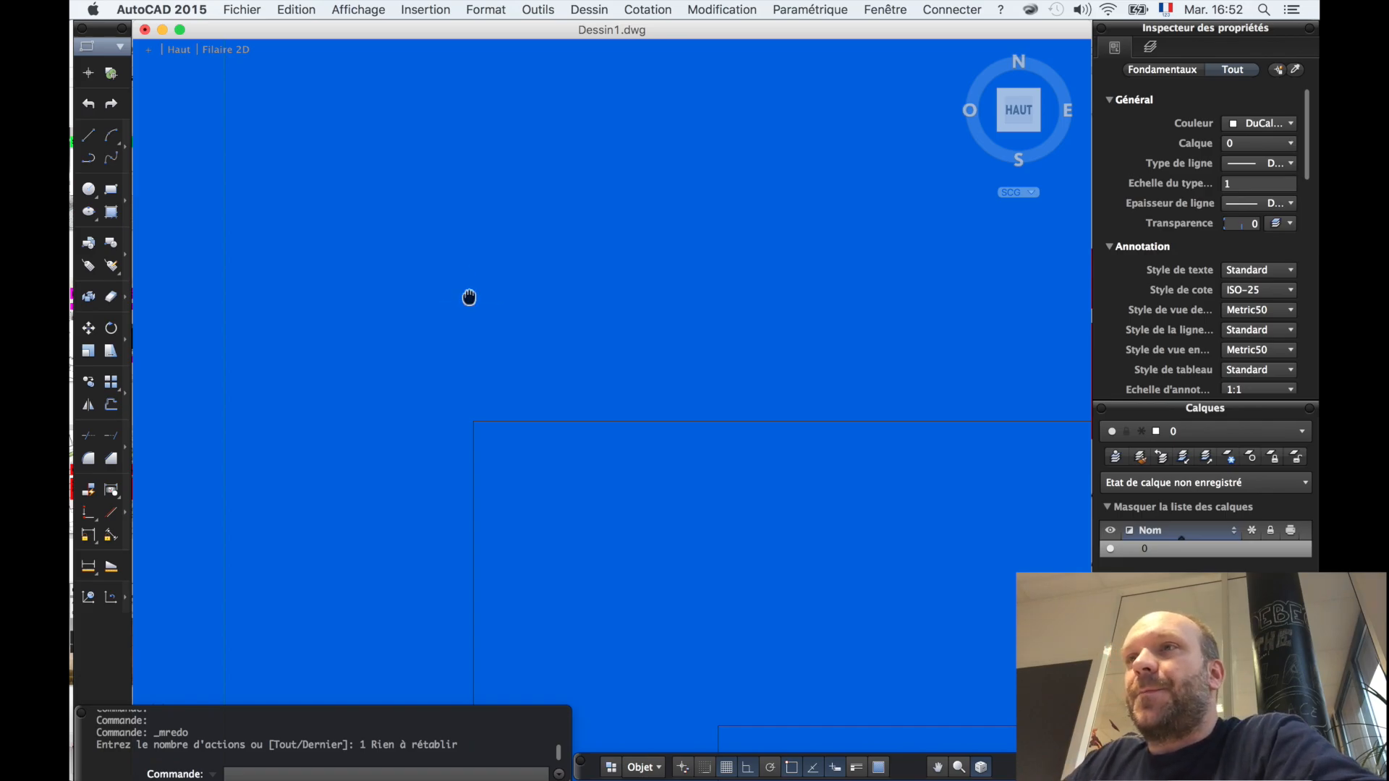
middle_click(471, 299)
scroll(470, 298, down, 2)
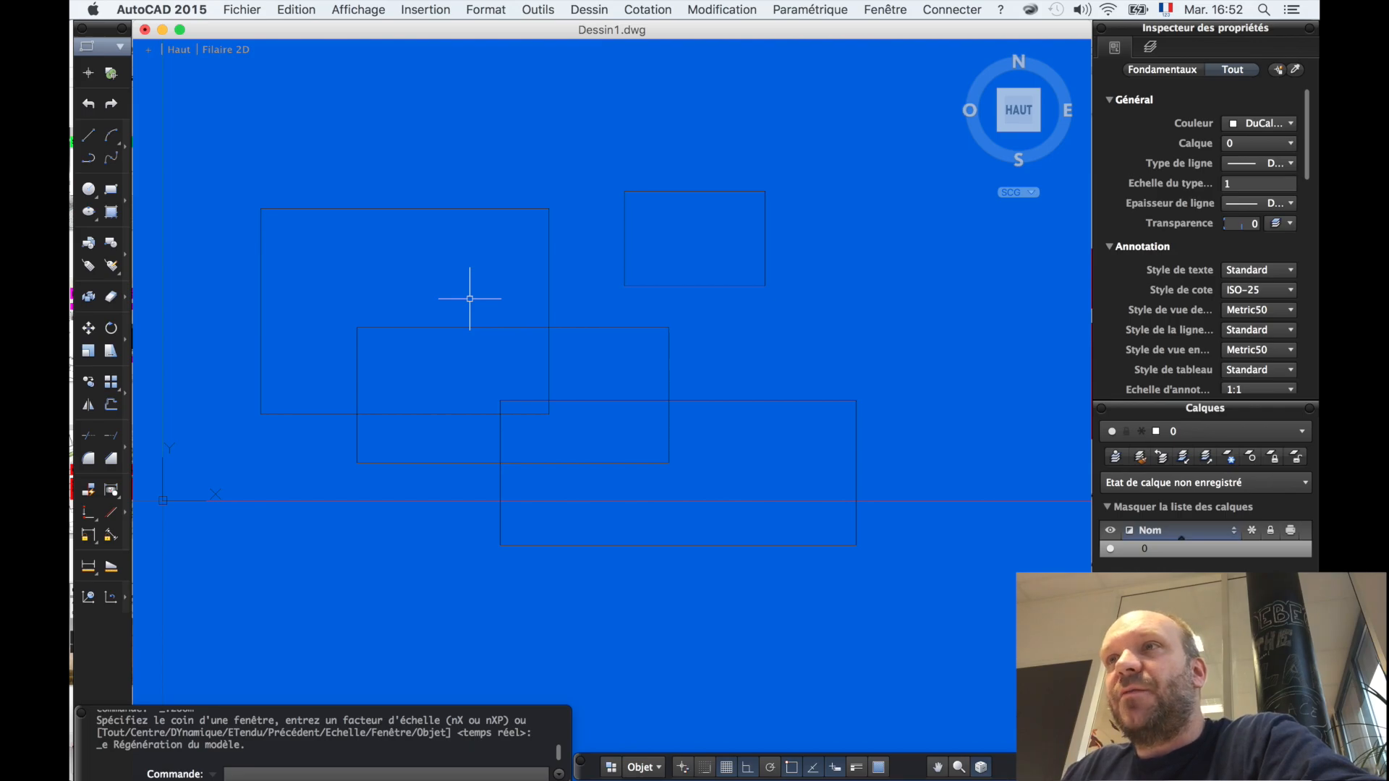
text(rect)
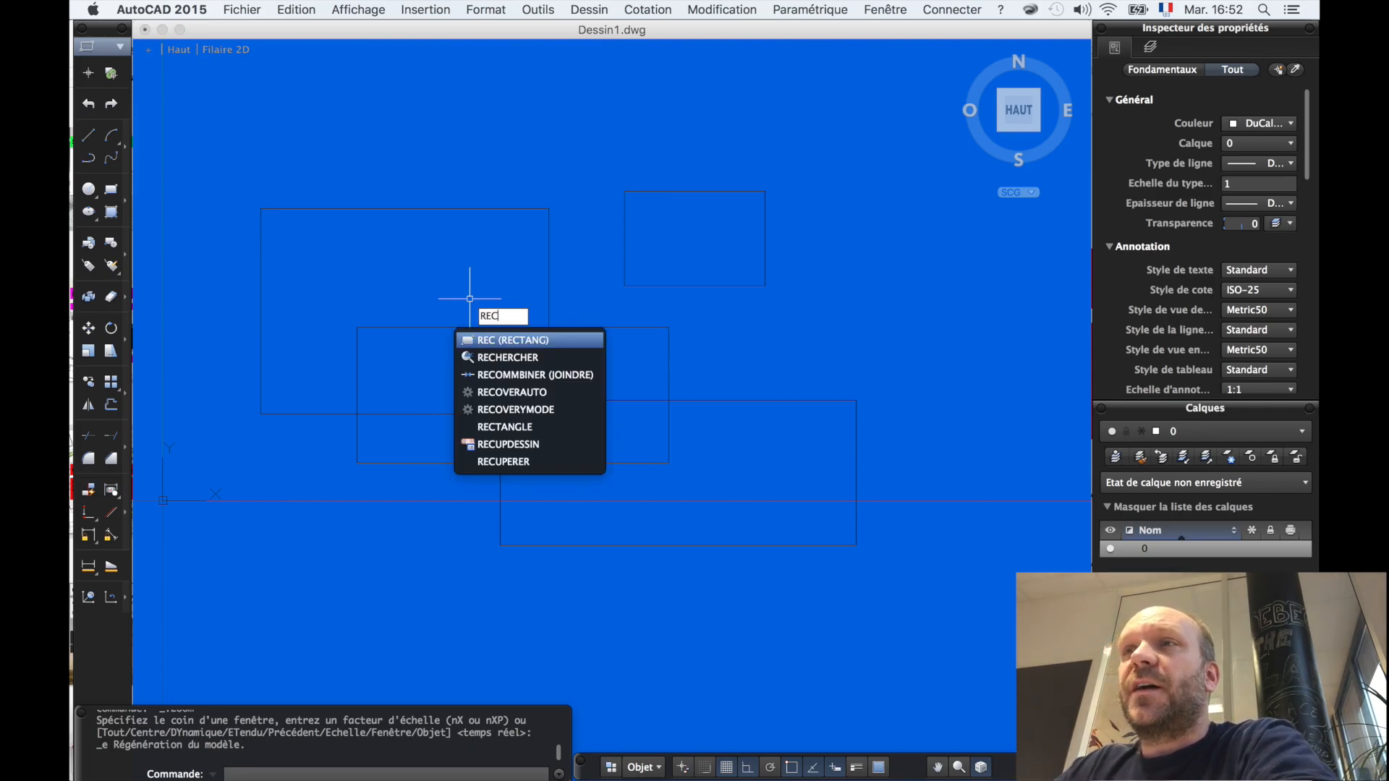
key(Return)
click(309, 254)
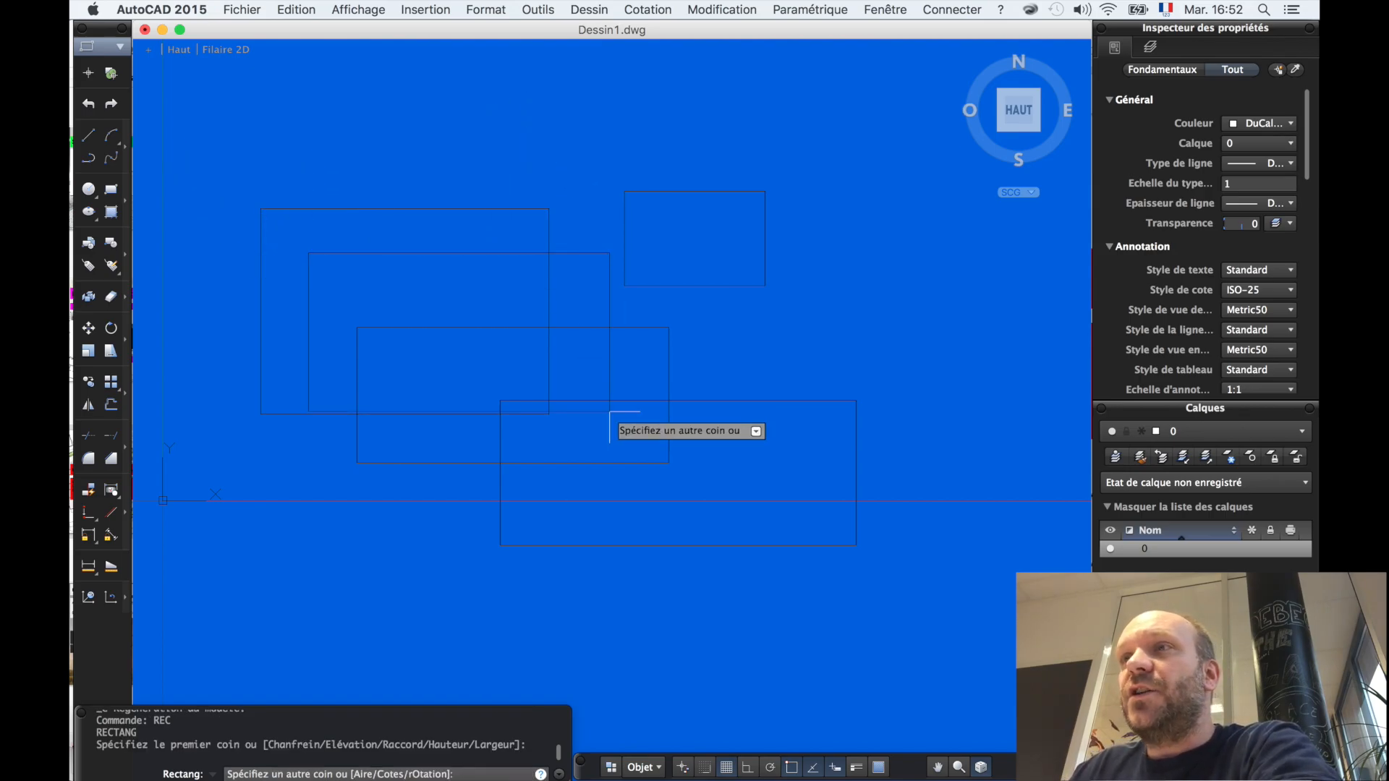
key(Escape)
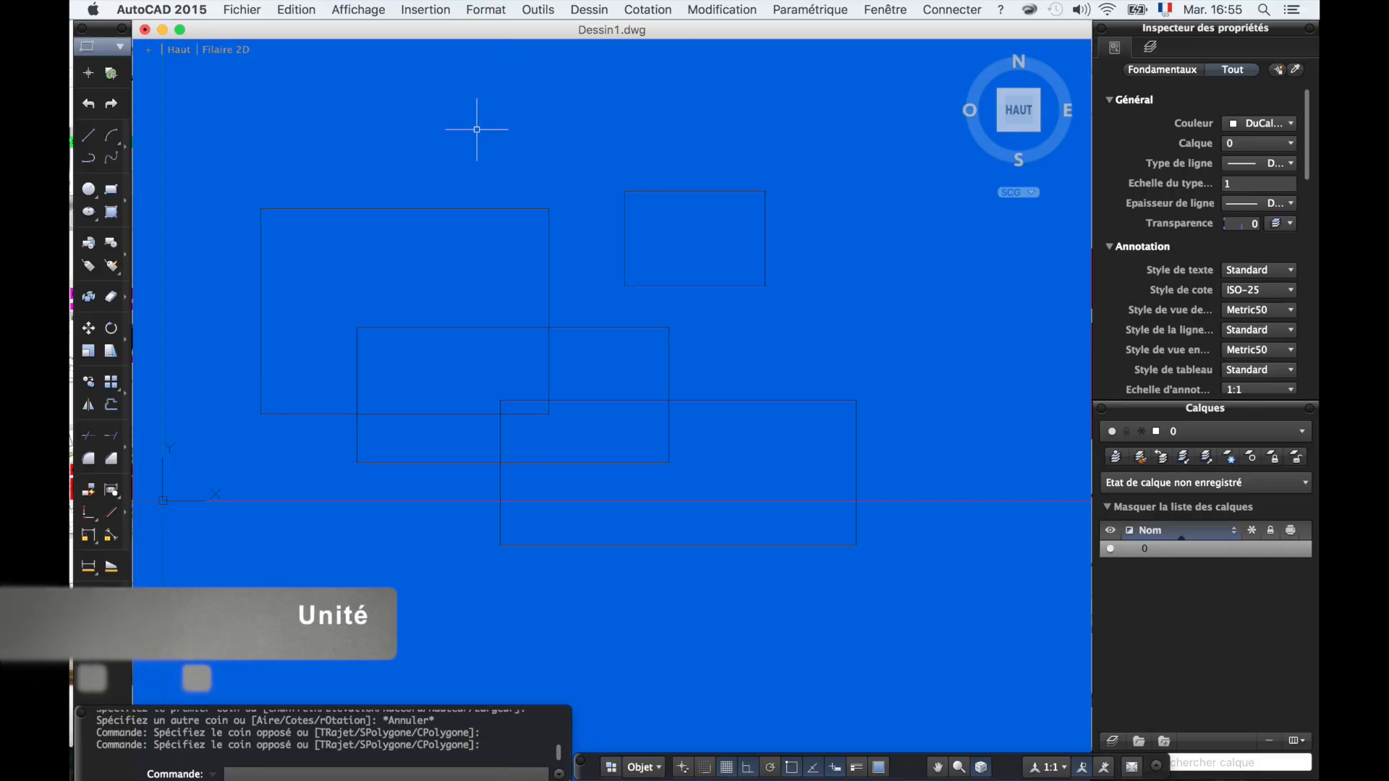
- Open the drawing units settings with the UNITES command and choose Décimal as the length type
scroll(457, 171, up, 4)
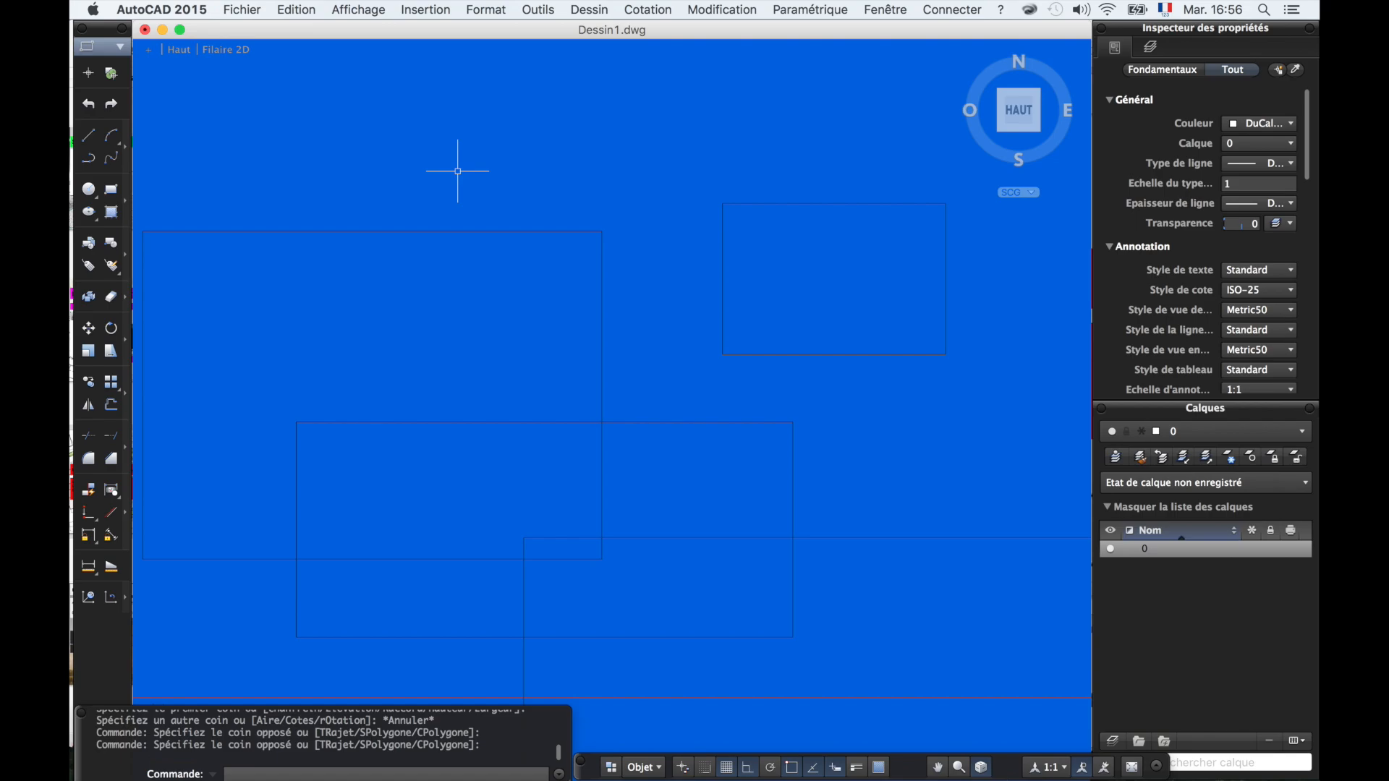
text(UNITES)
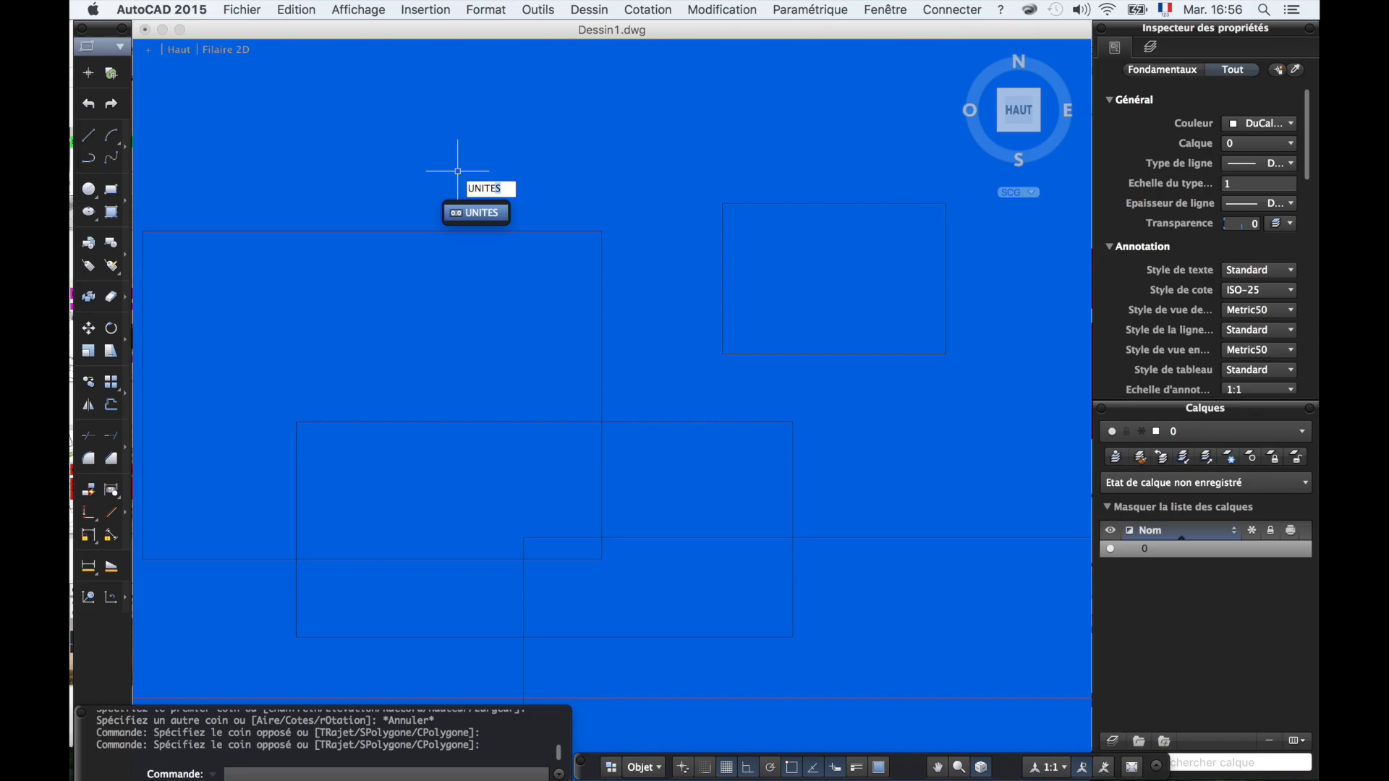
key(Return)
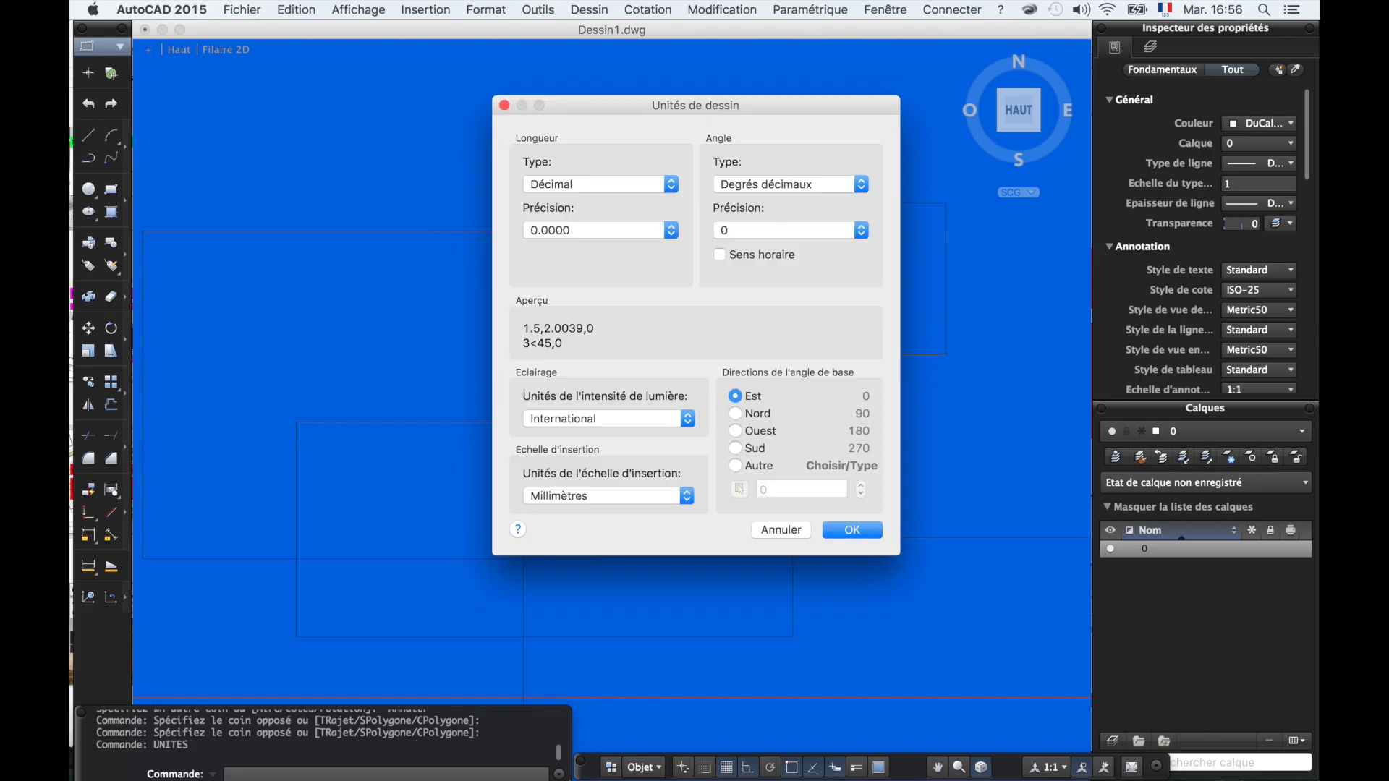
click(532, 185)
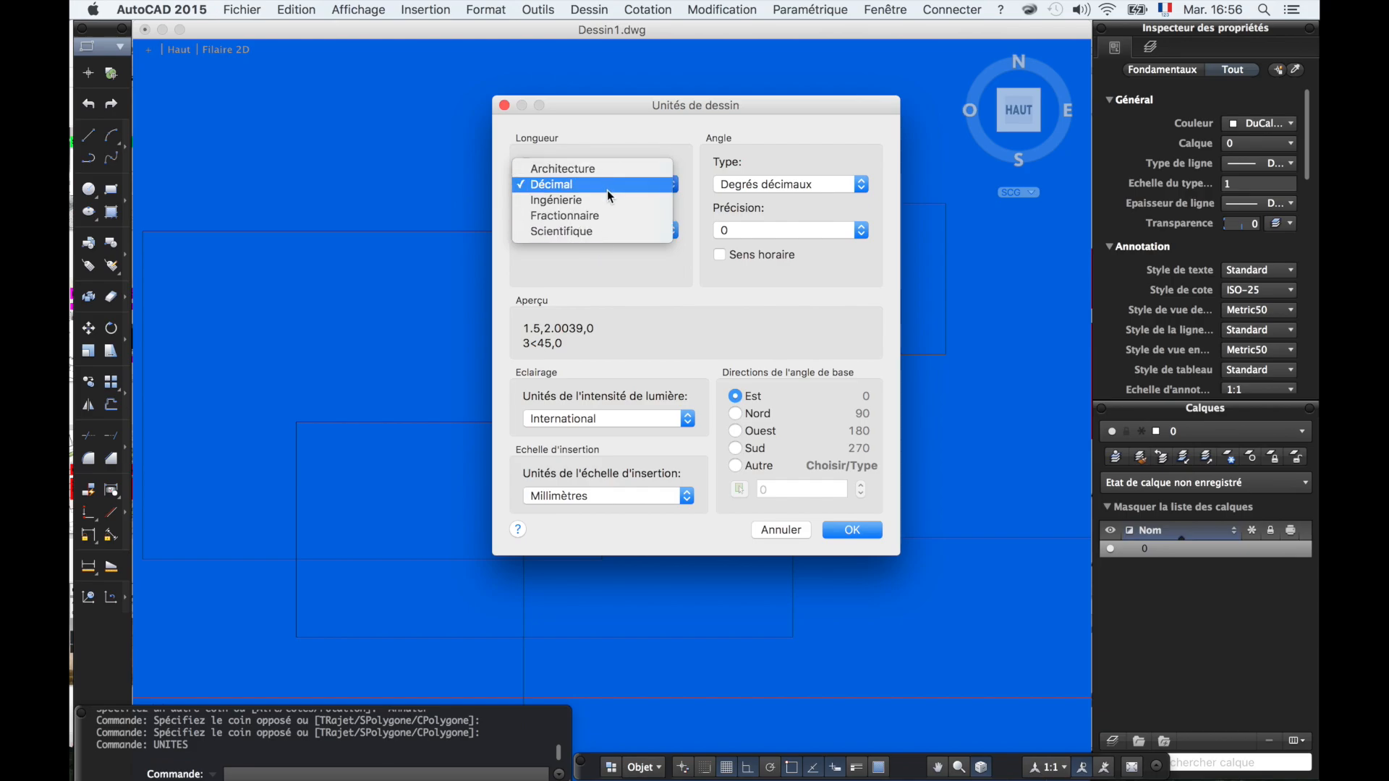
click(606, 190)
- Try length precisions 0.0 and 0 for the drawing units and settle on 0.0
click(602, 231)
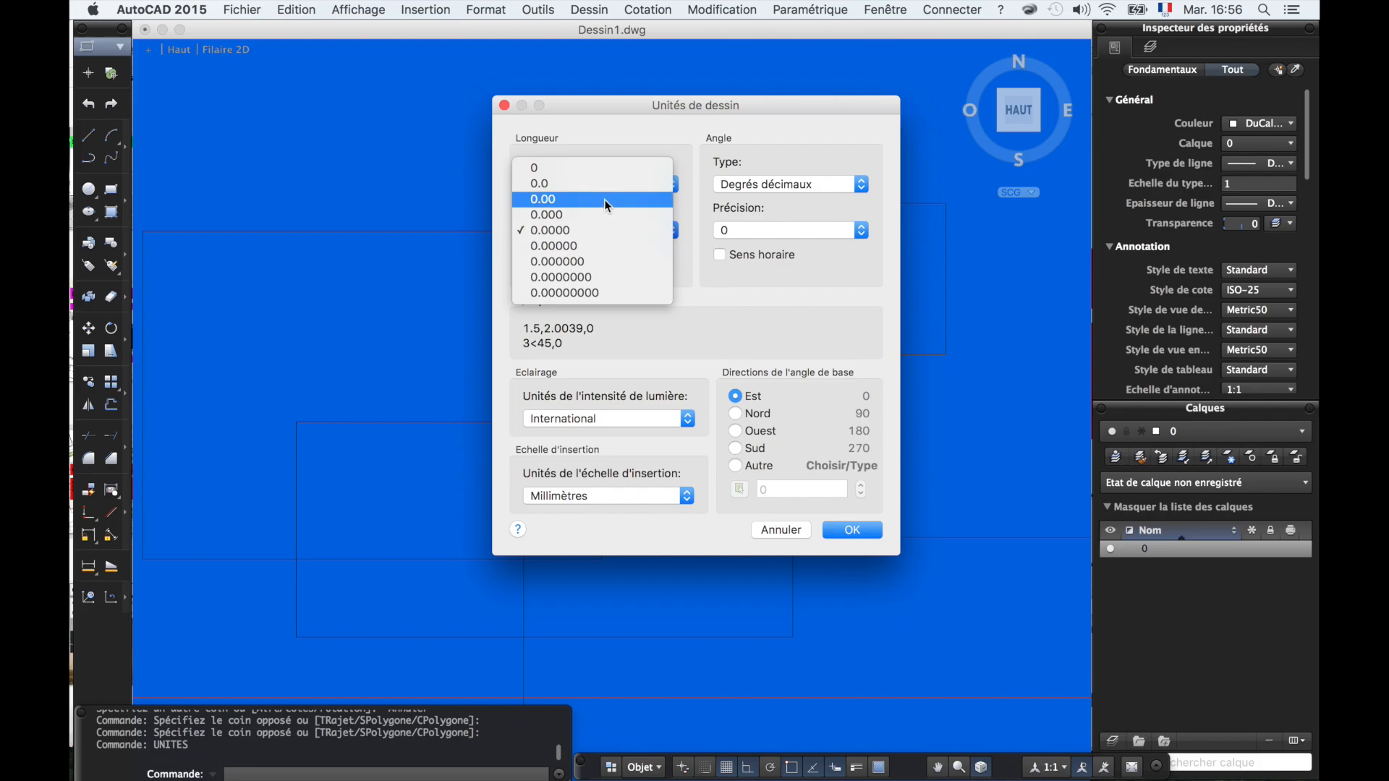
click(613, 182)
click(609, 232)
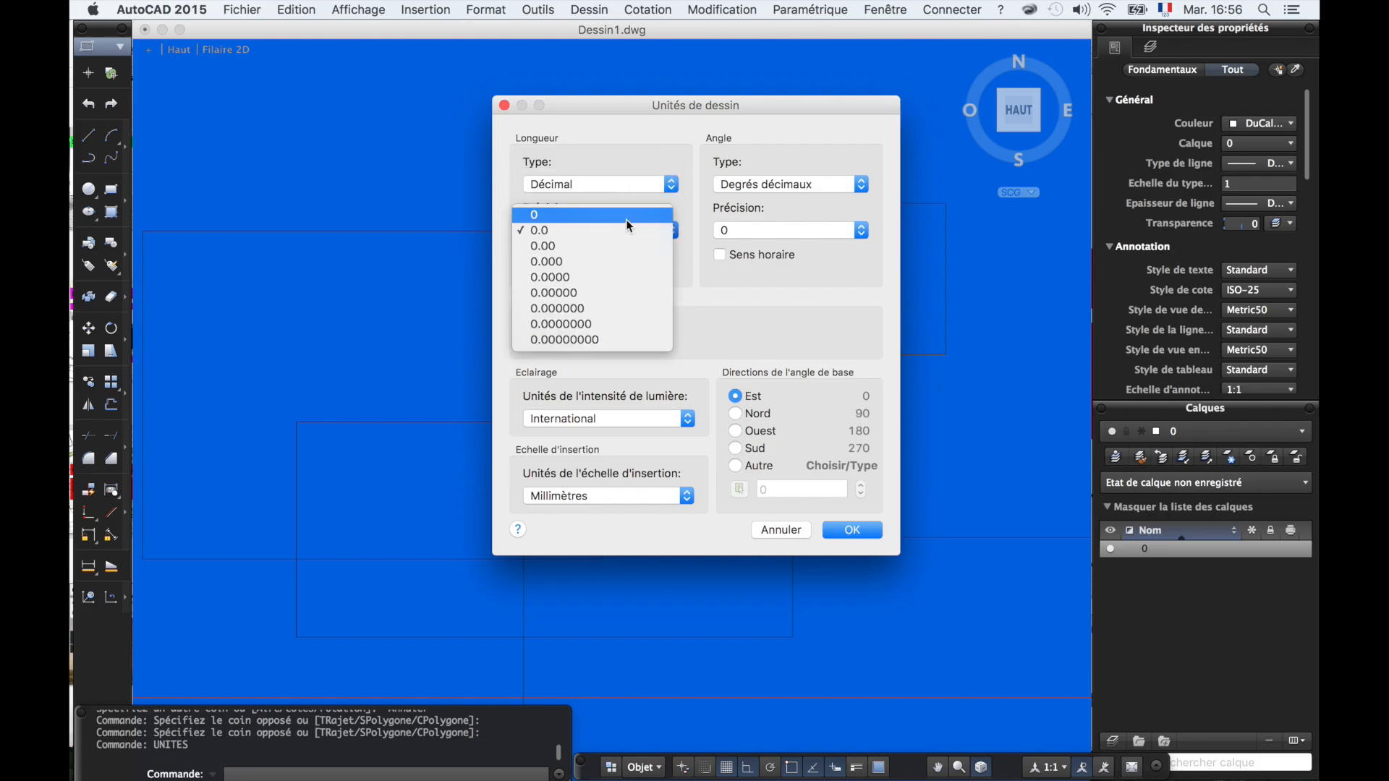
click(625, 214)
click(601, 233)
click(602, 244)
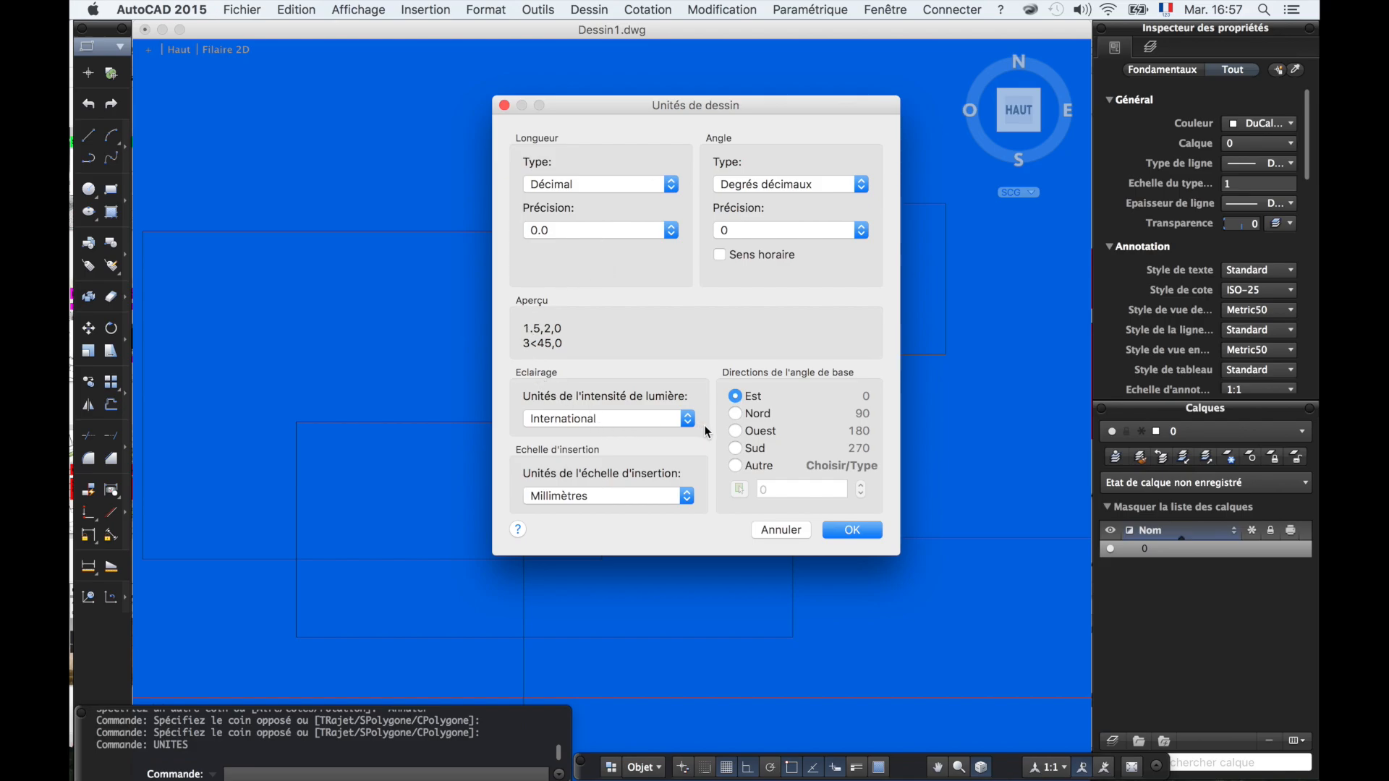
- Set the insertion scale units to Centimètres and accept the drawing units settings
click(662, 496)
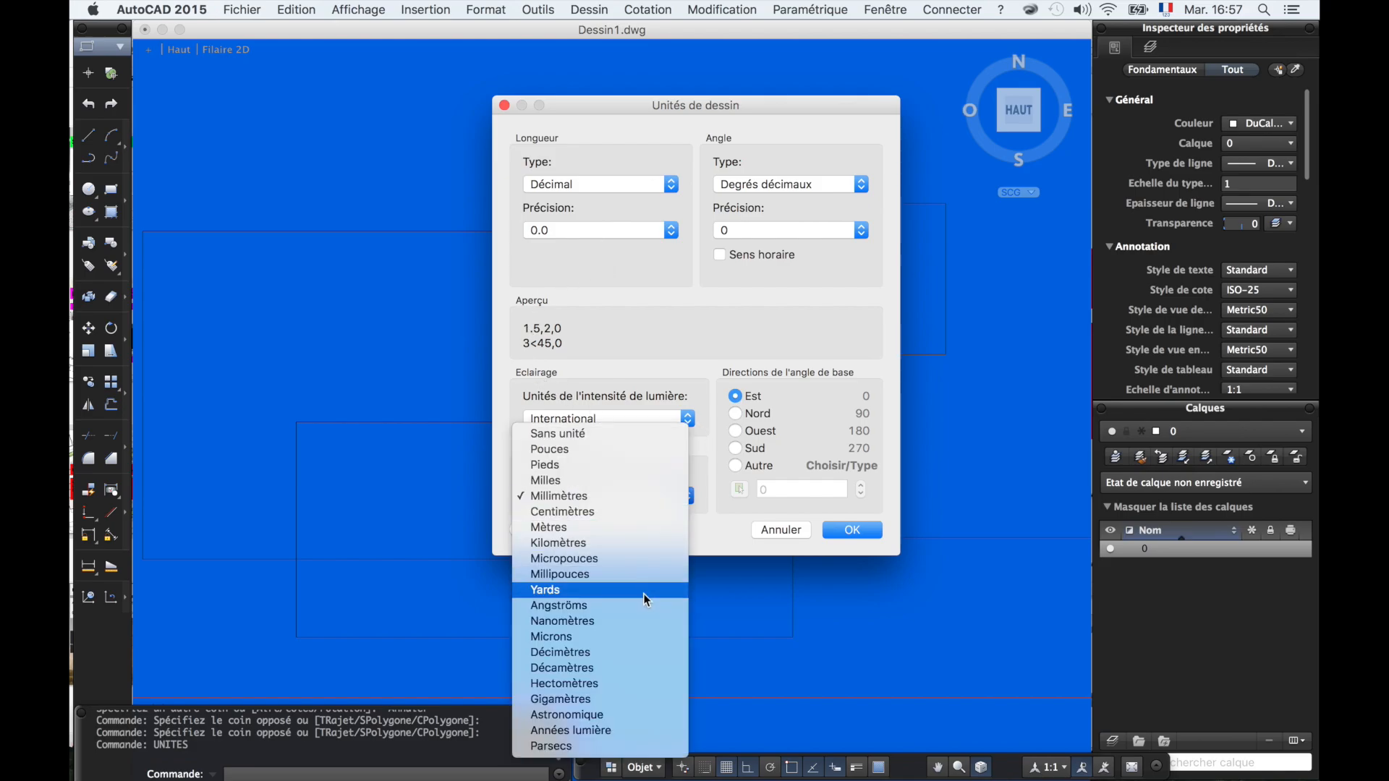
click(601, 513)
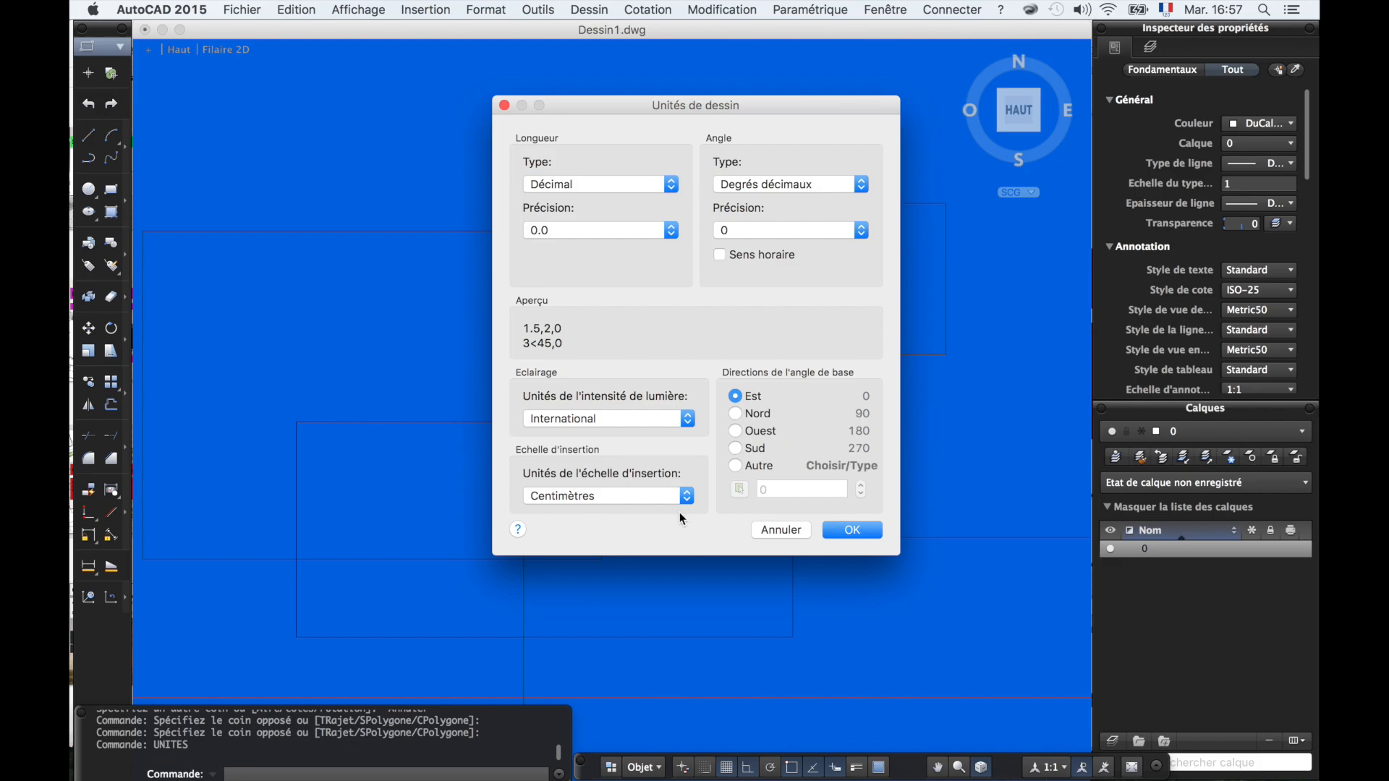
click(862, 531)
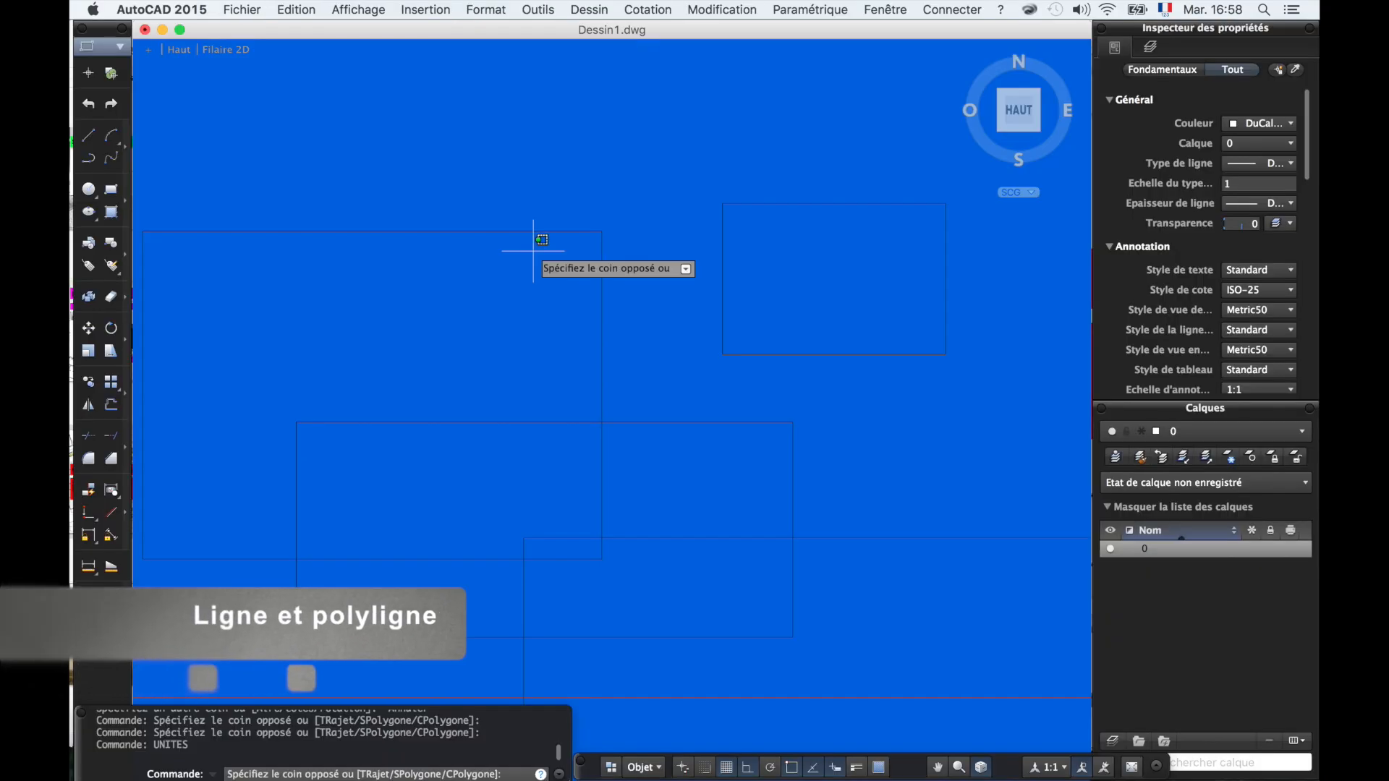
key(Escape)
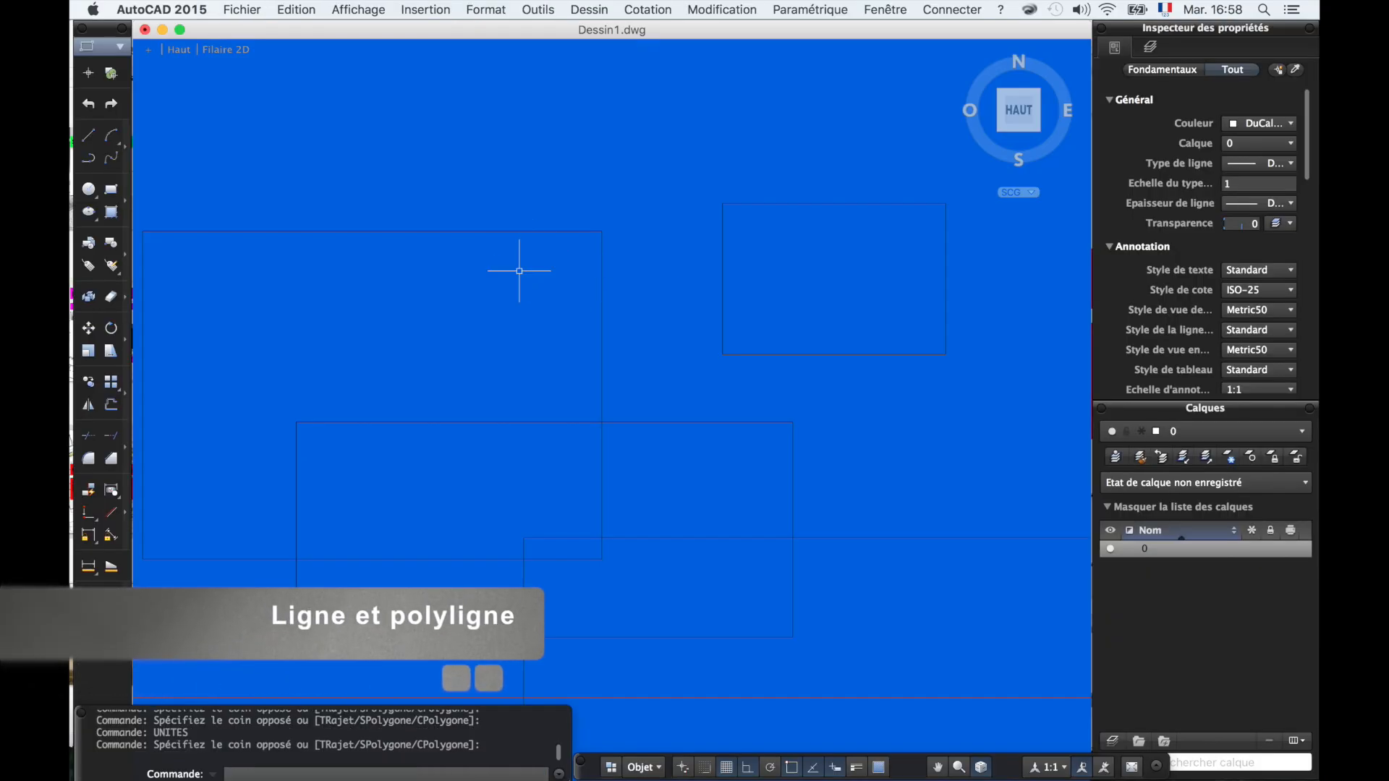
- Create a new drawing from the acadiso.dwt template
scroll(538, 295, down, 5)
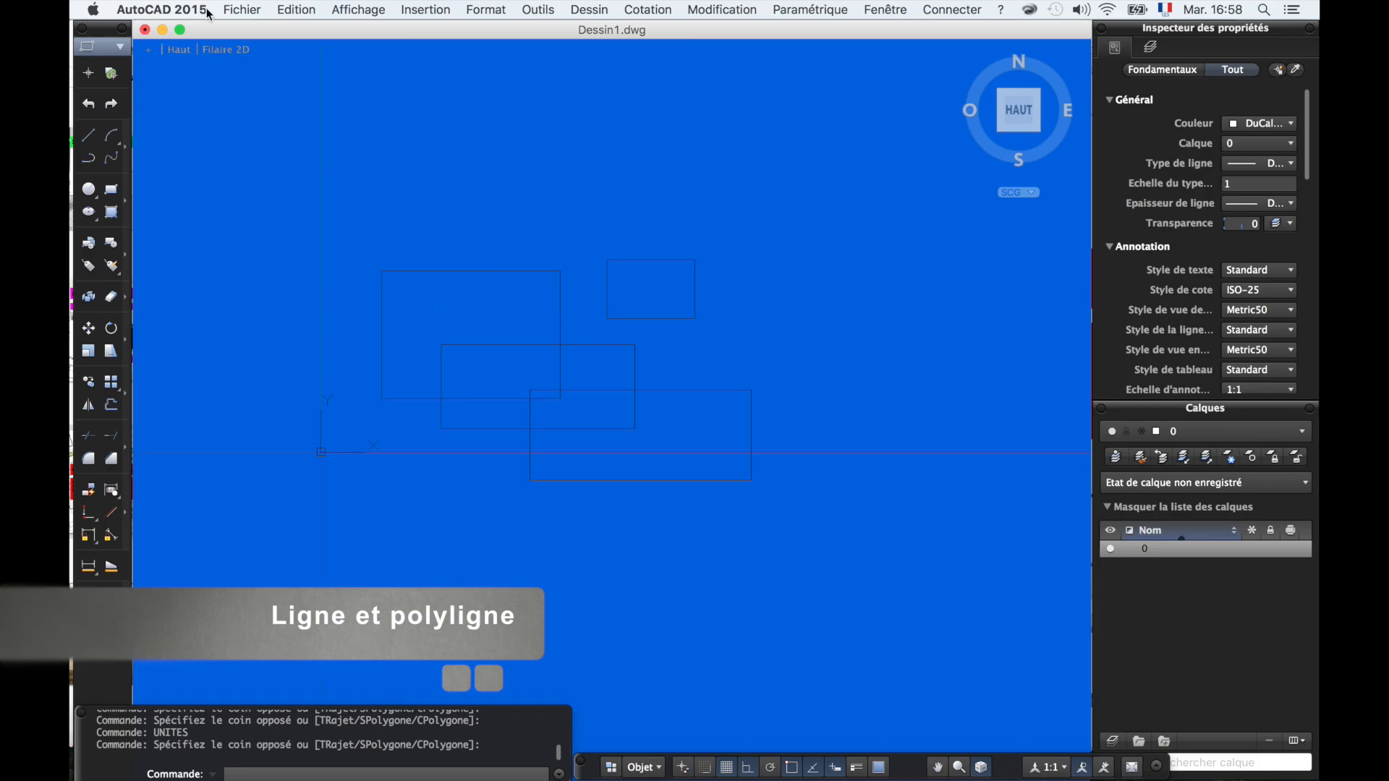
click(240, 10)
click(267, 29)
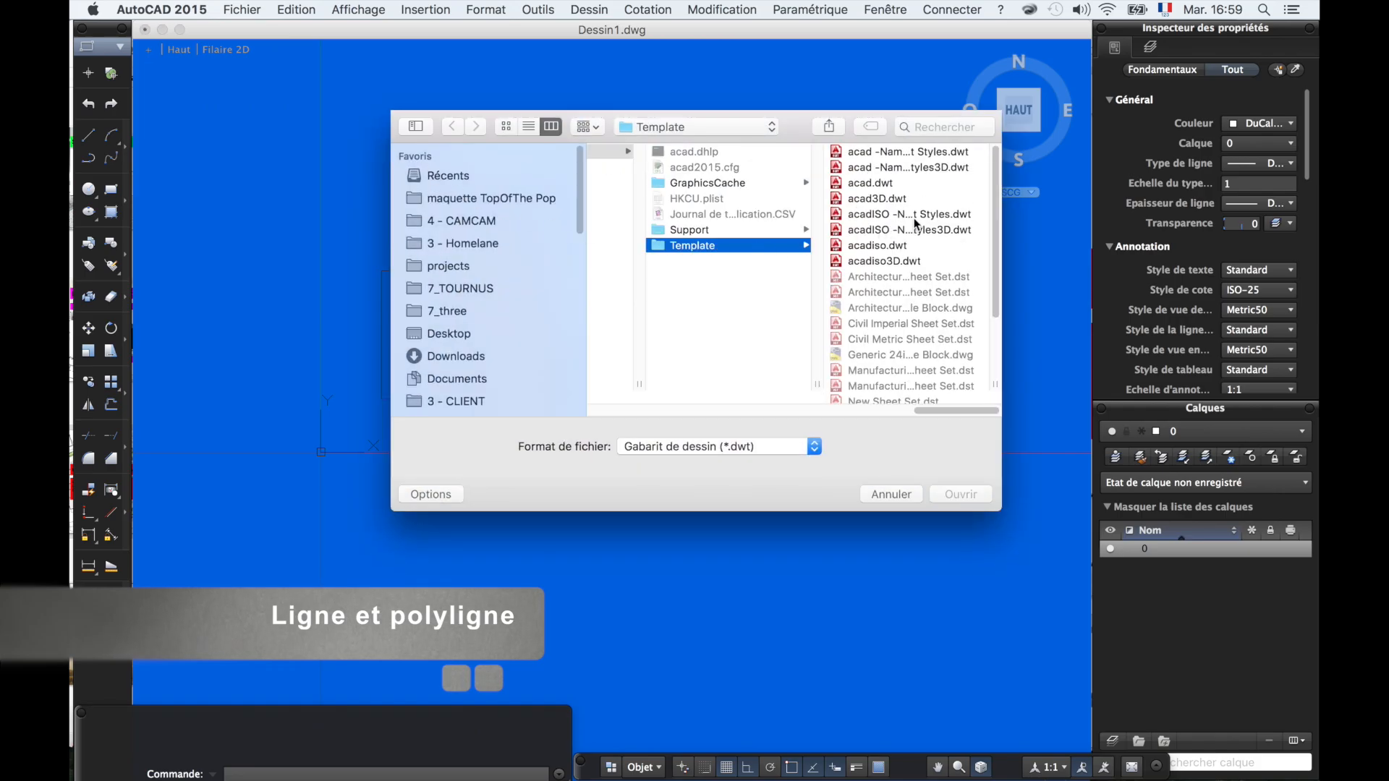
click(904, 247)
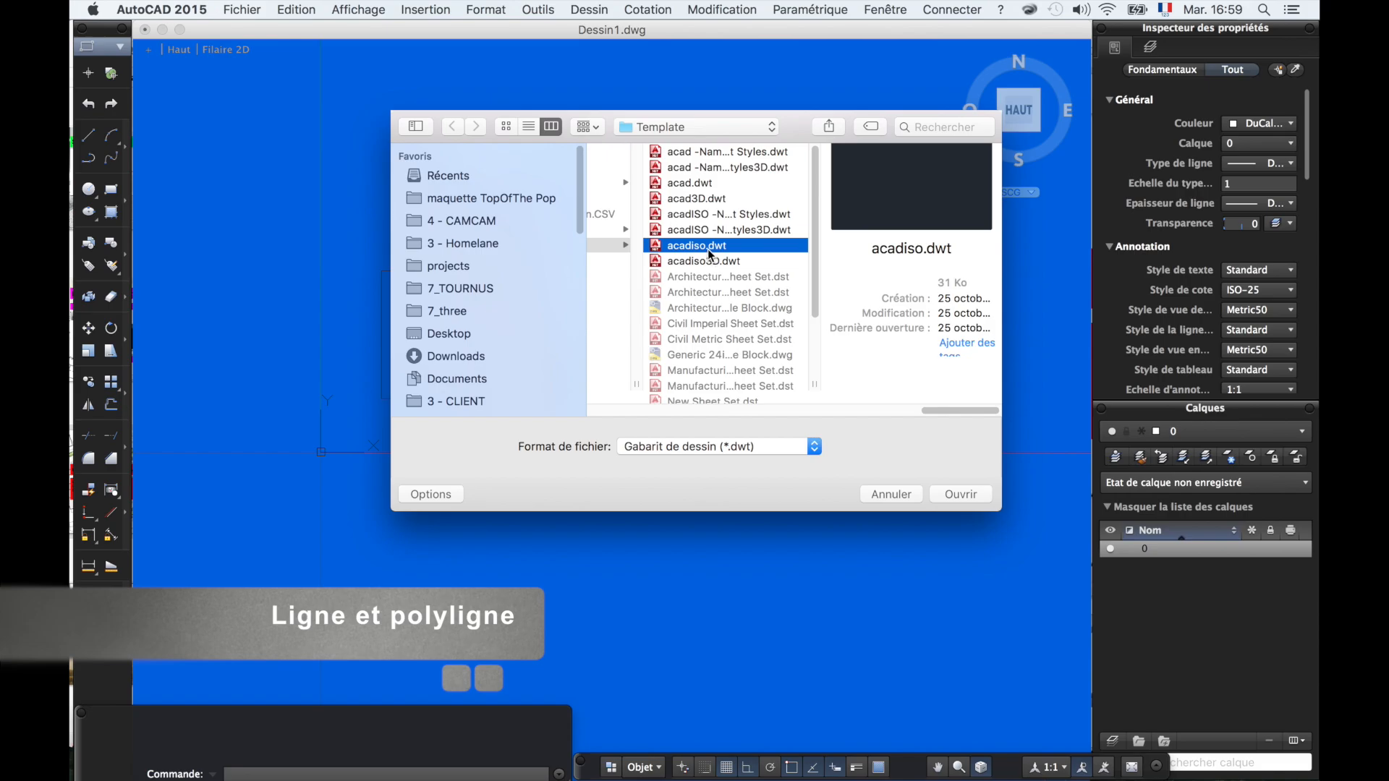
double_click(707, 247)
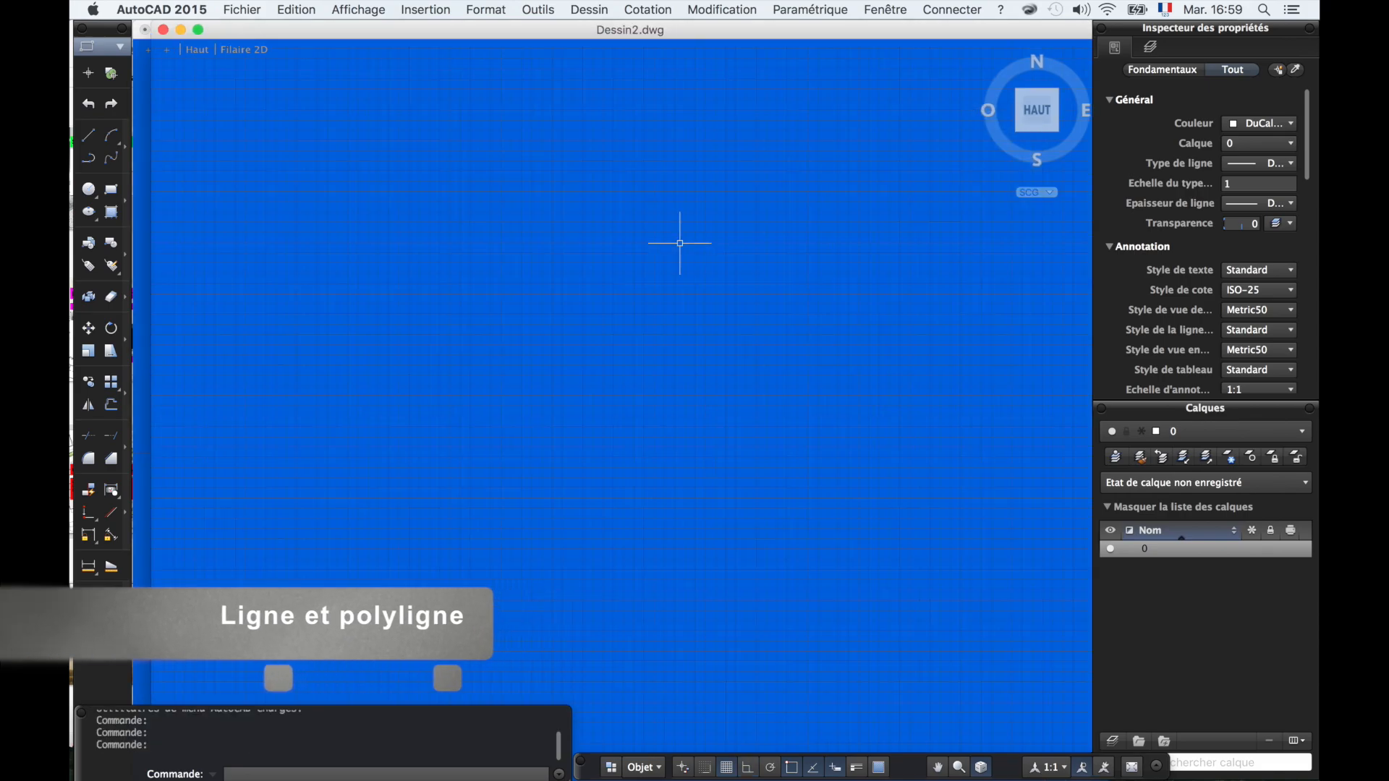
- Close Dessin1.dwg without saving its changes and reduce the height of the command line window in the new drawing
click(163, 30)
click(145, 31)
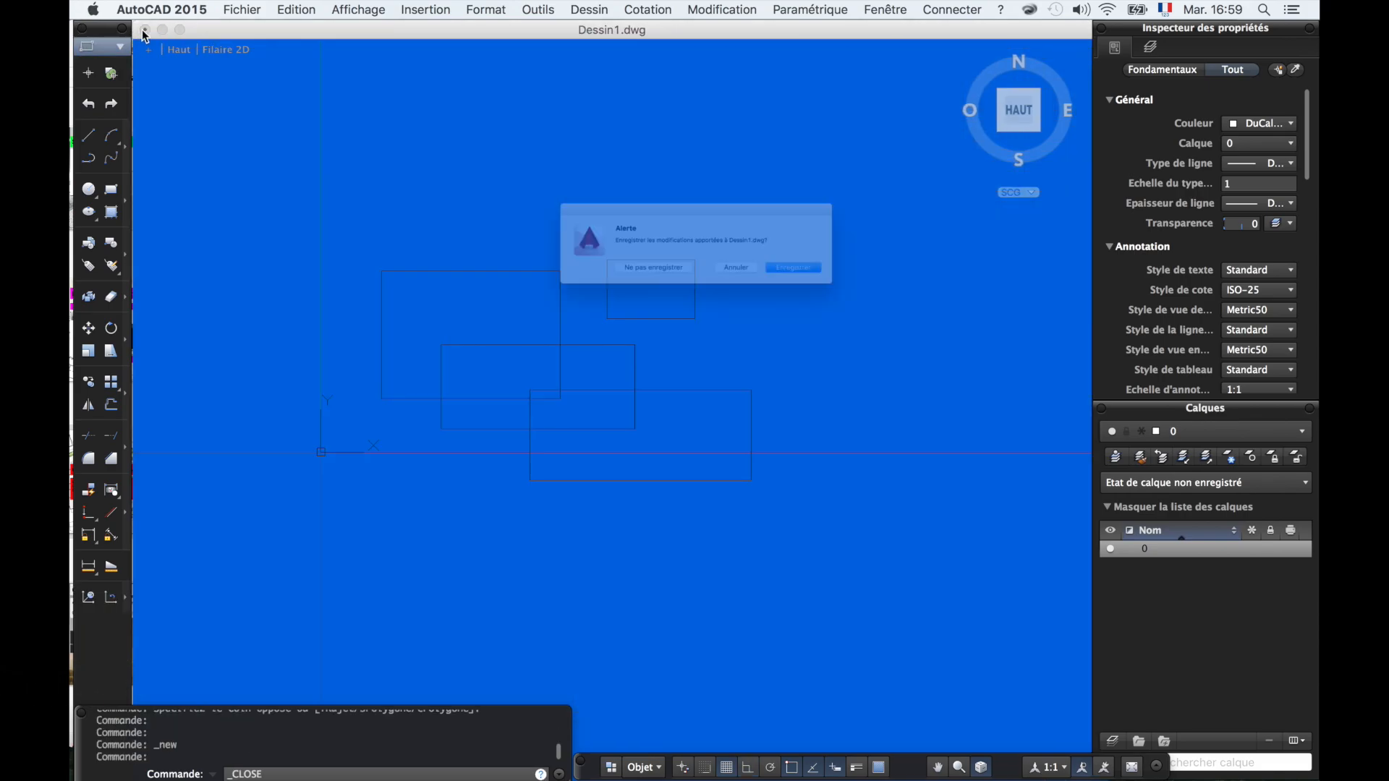
click(654, 282)
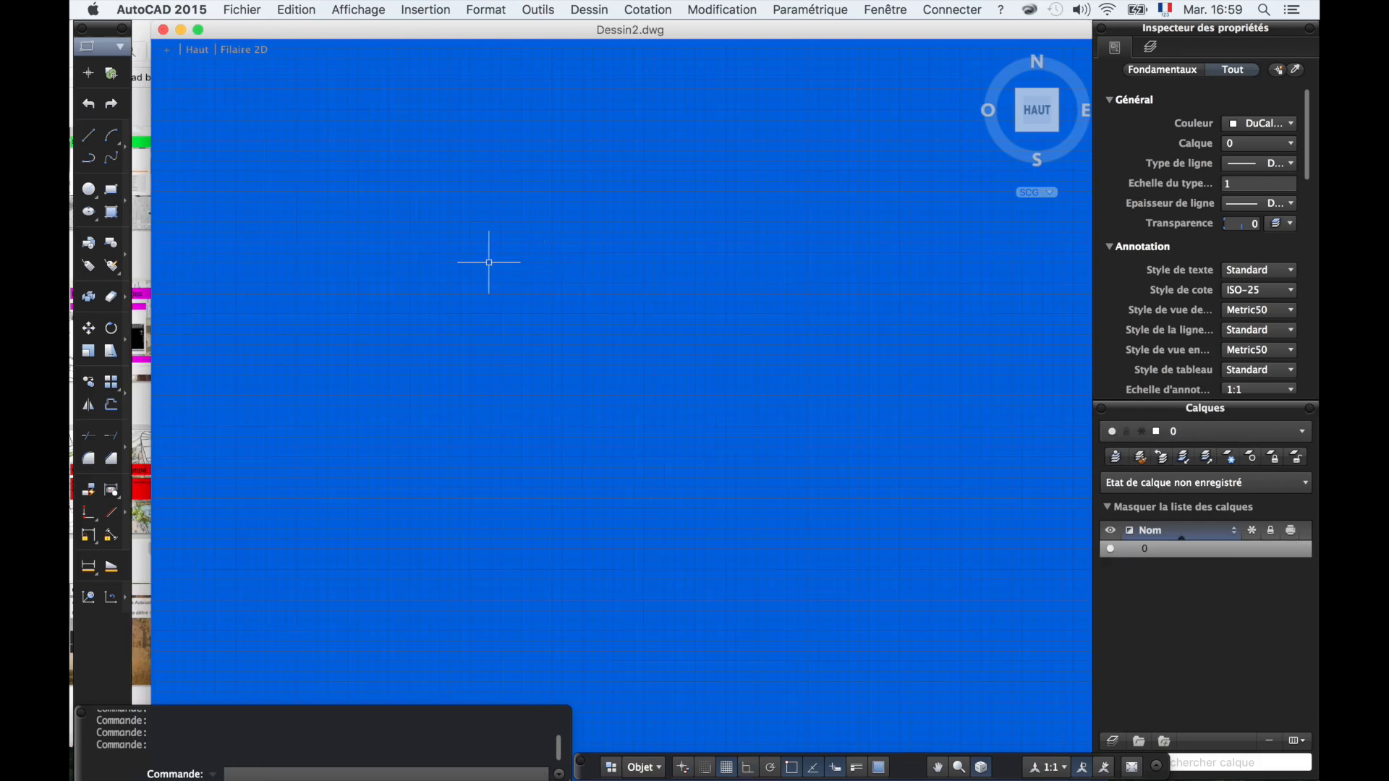
click(487, 742)
drag(479, 706, 481, 724)
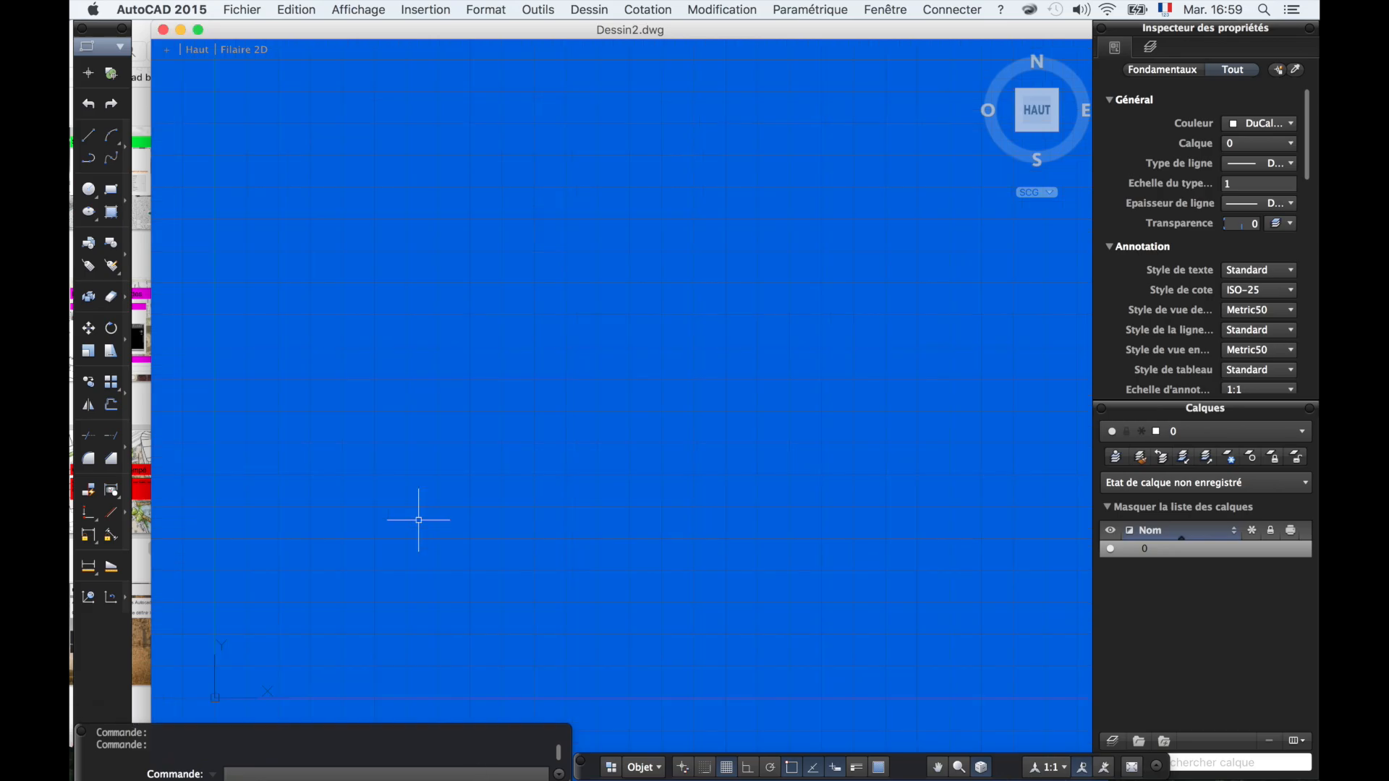
- Draw a horizontal line segment from the origin 0,0 with a length of 200 and an angle of 0°
scroll(308, 696, up, 5)
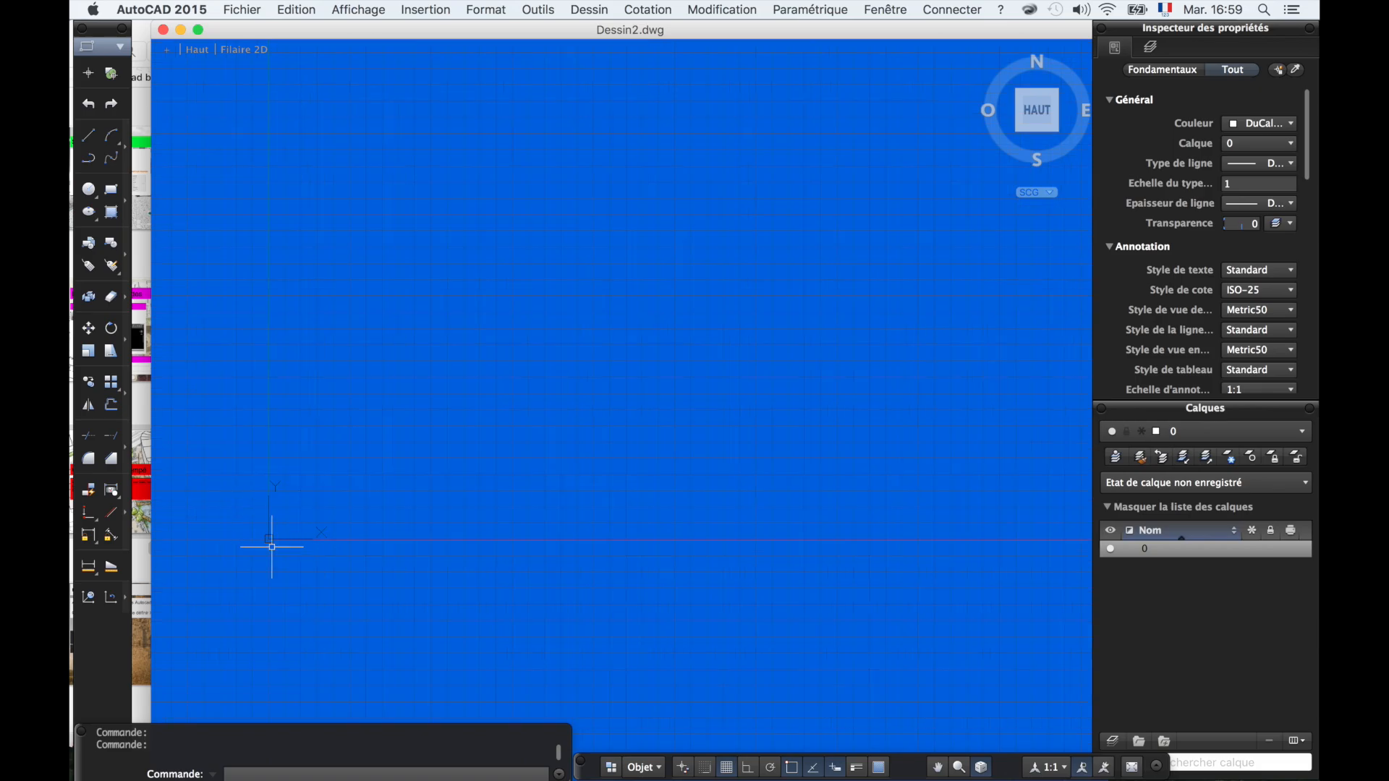
scroll(279, 512, up, 5)
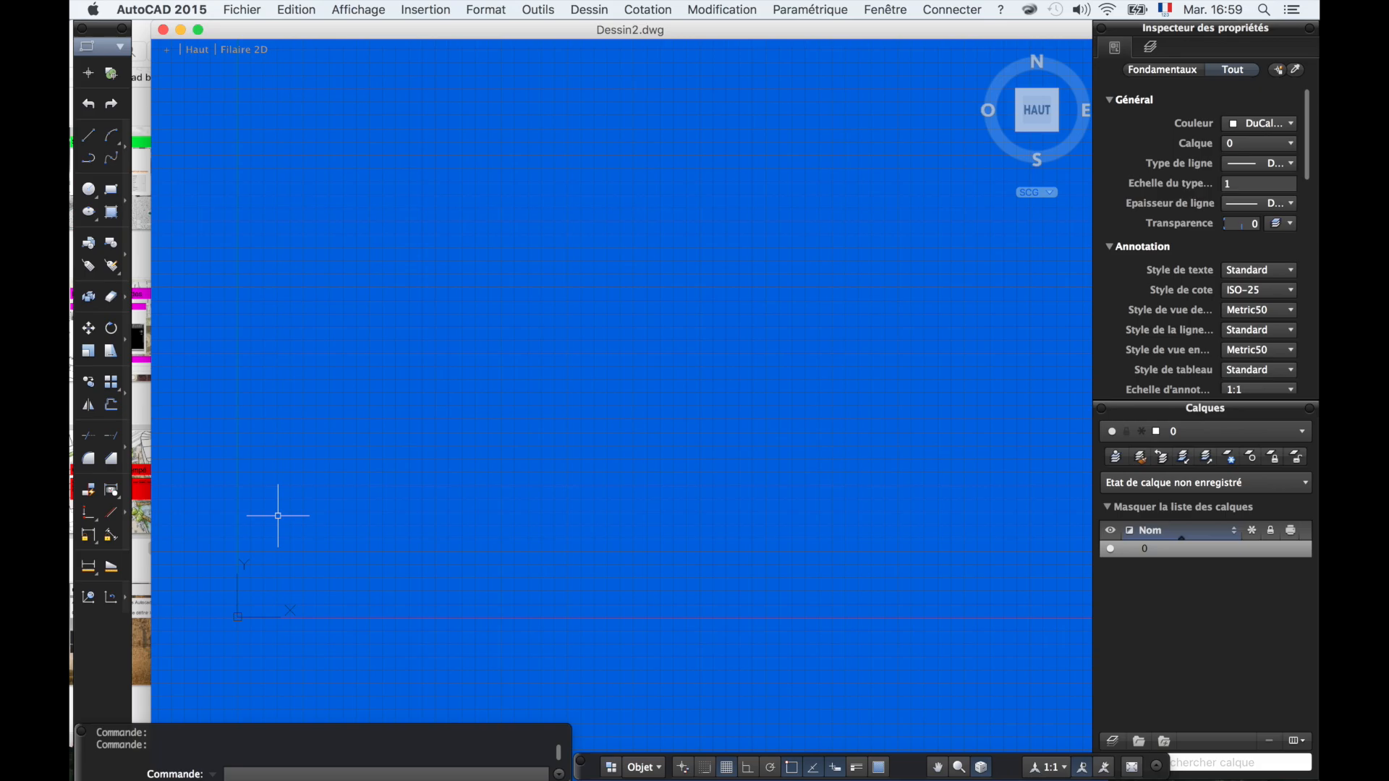
text(l)
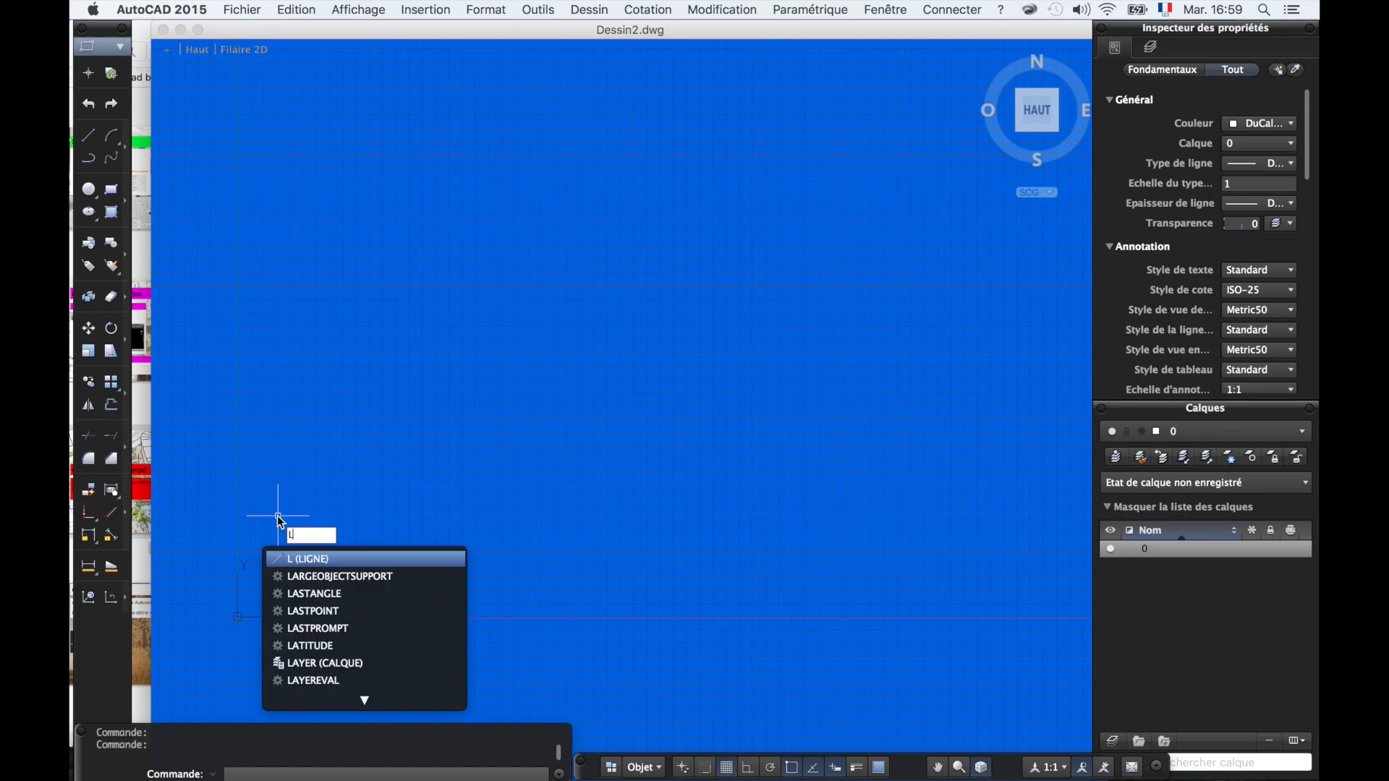
key(Return)
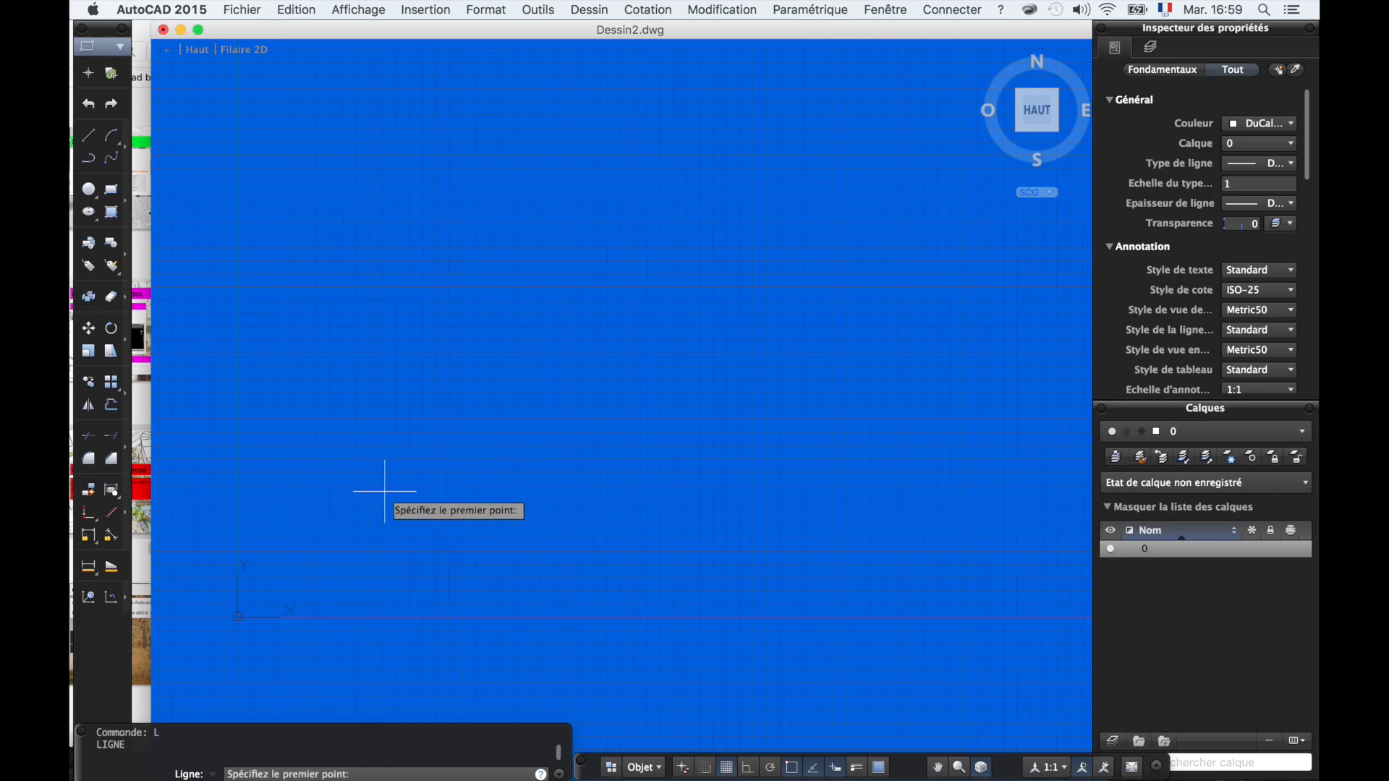
text(0)
key(Tab)
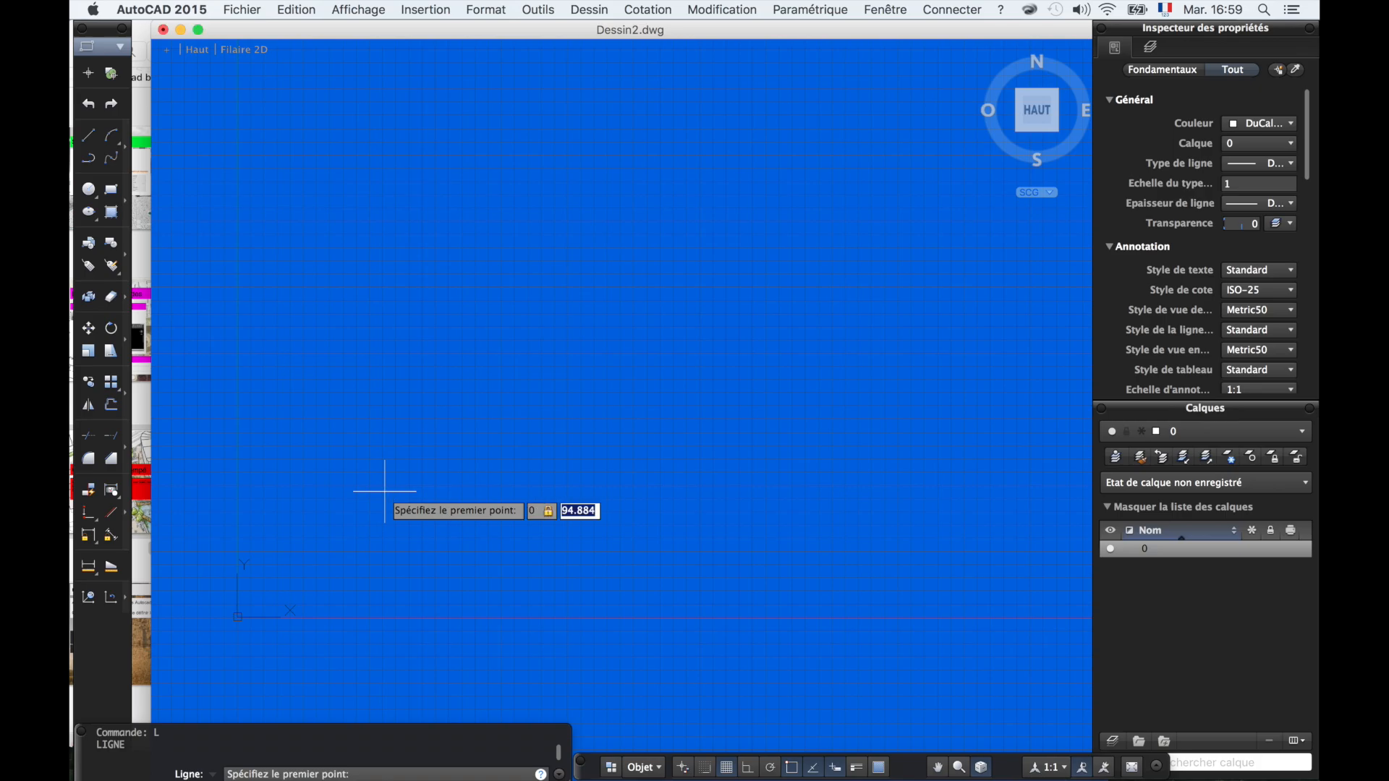
text(0)
key(Return)
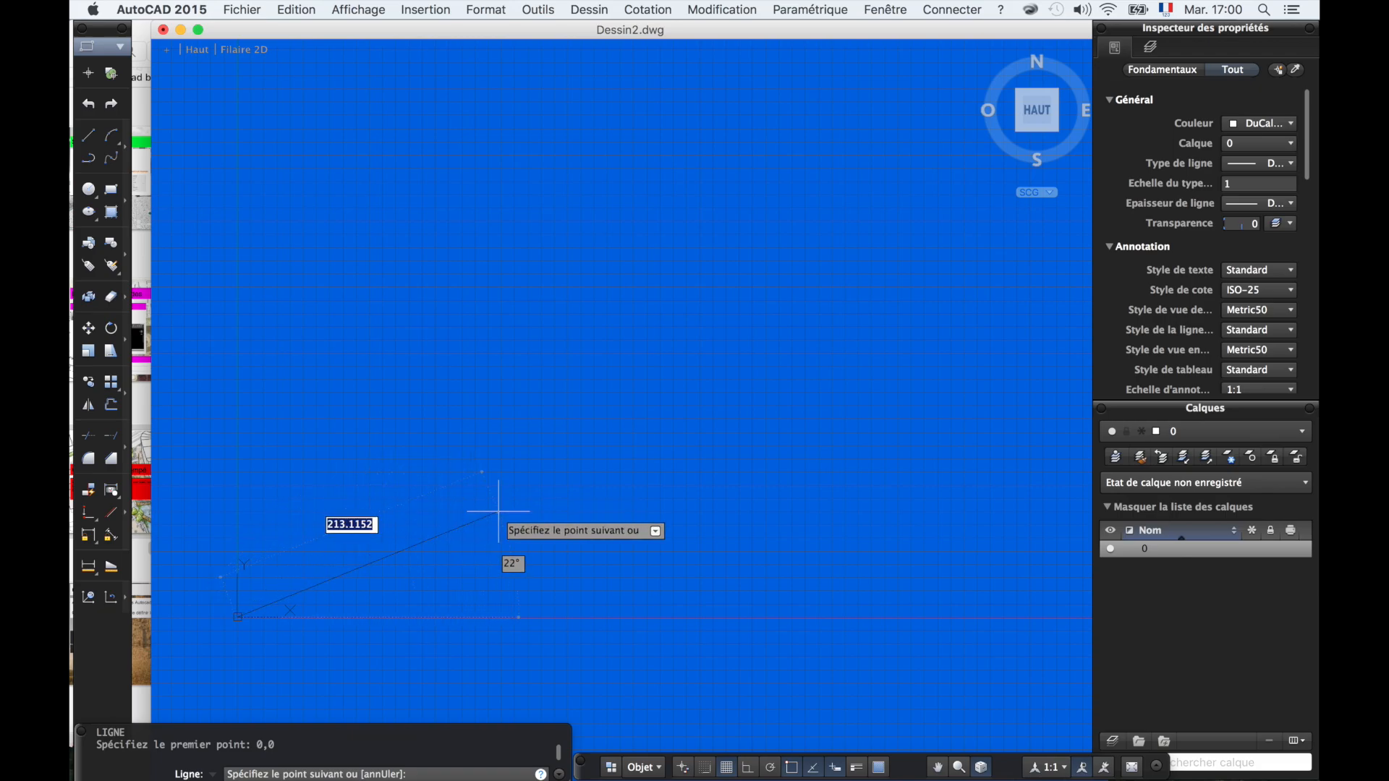
text(200)
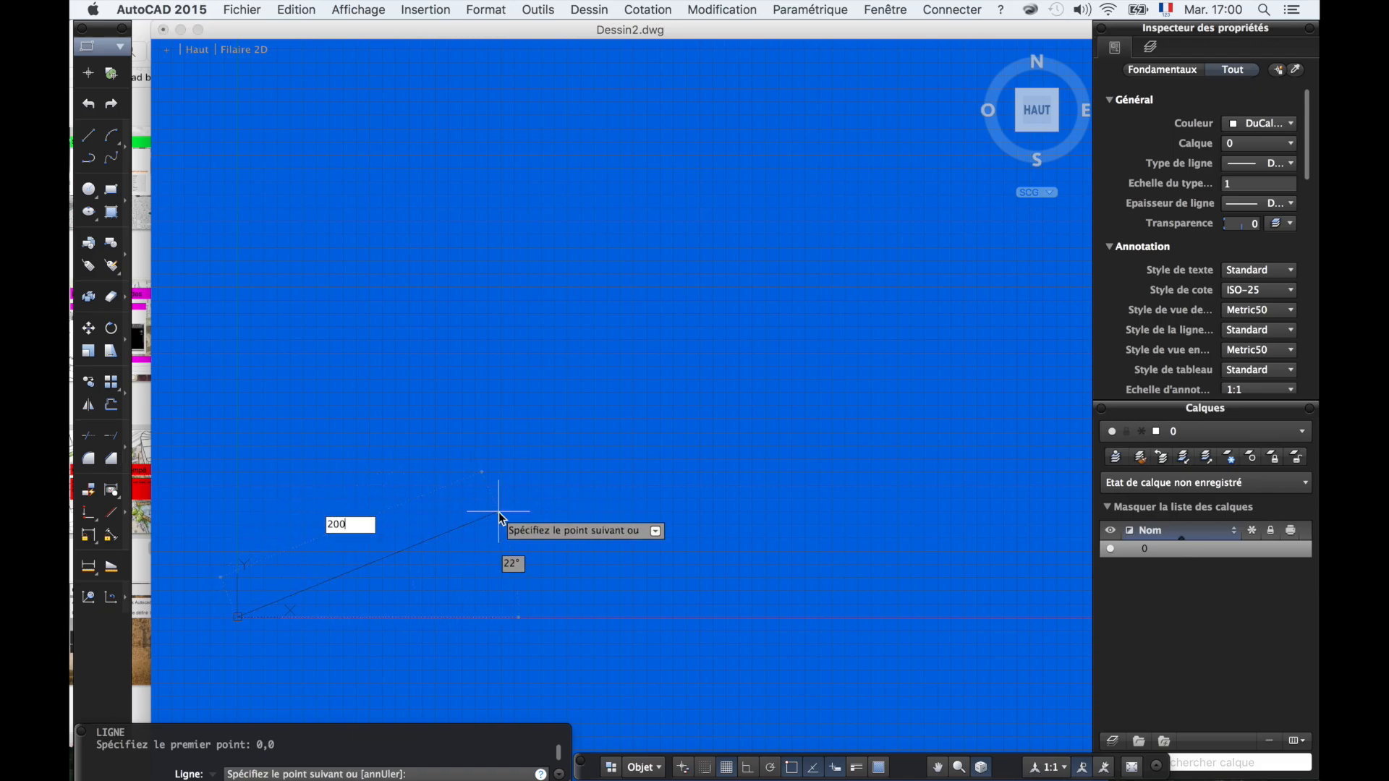
key(Tab)
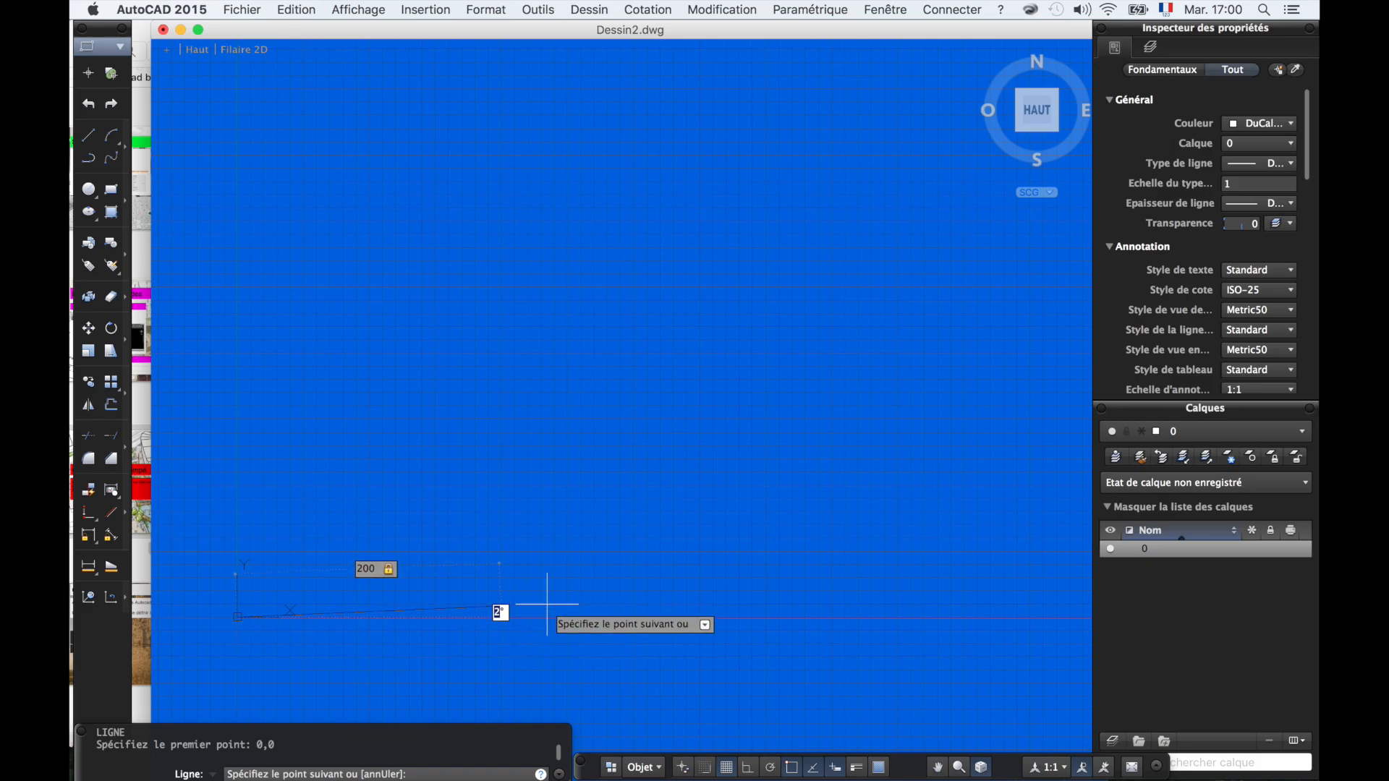
key(F8)
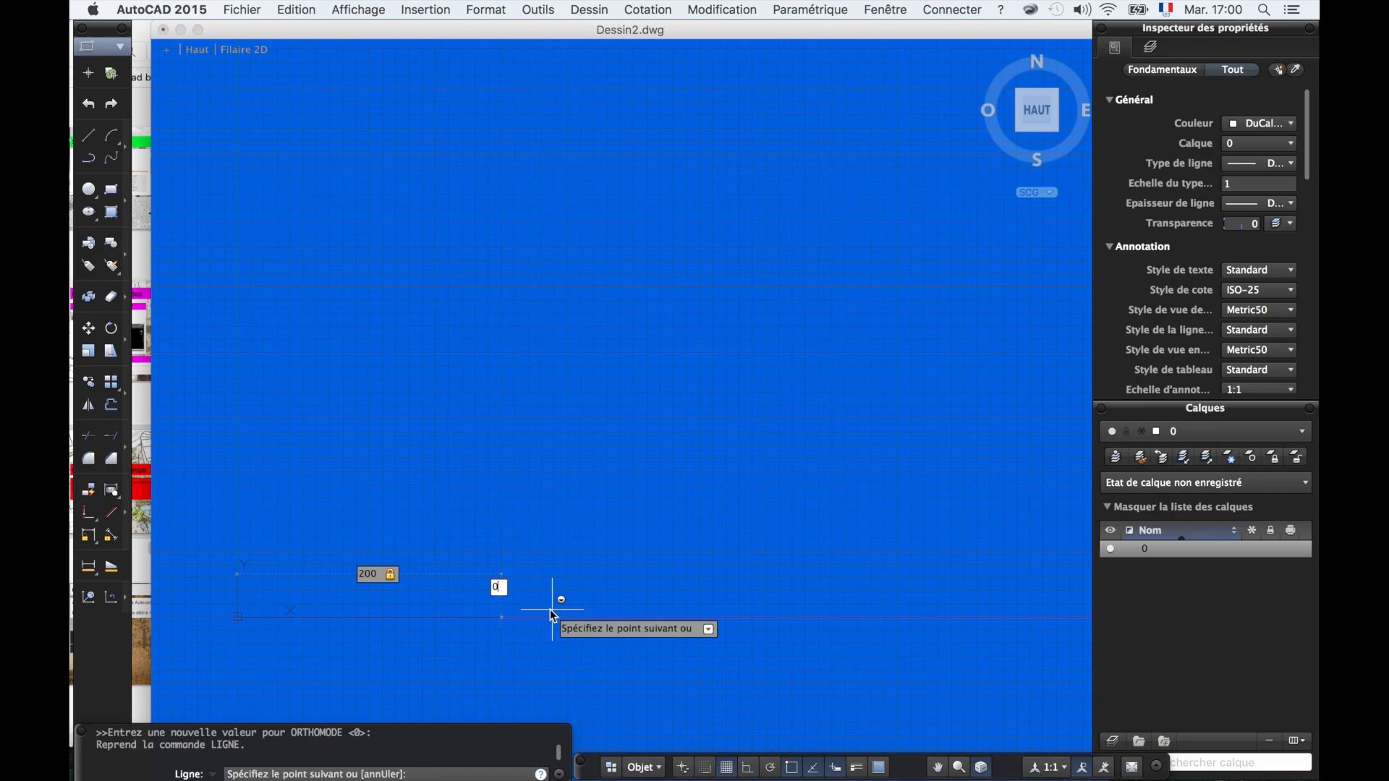
key(Return)
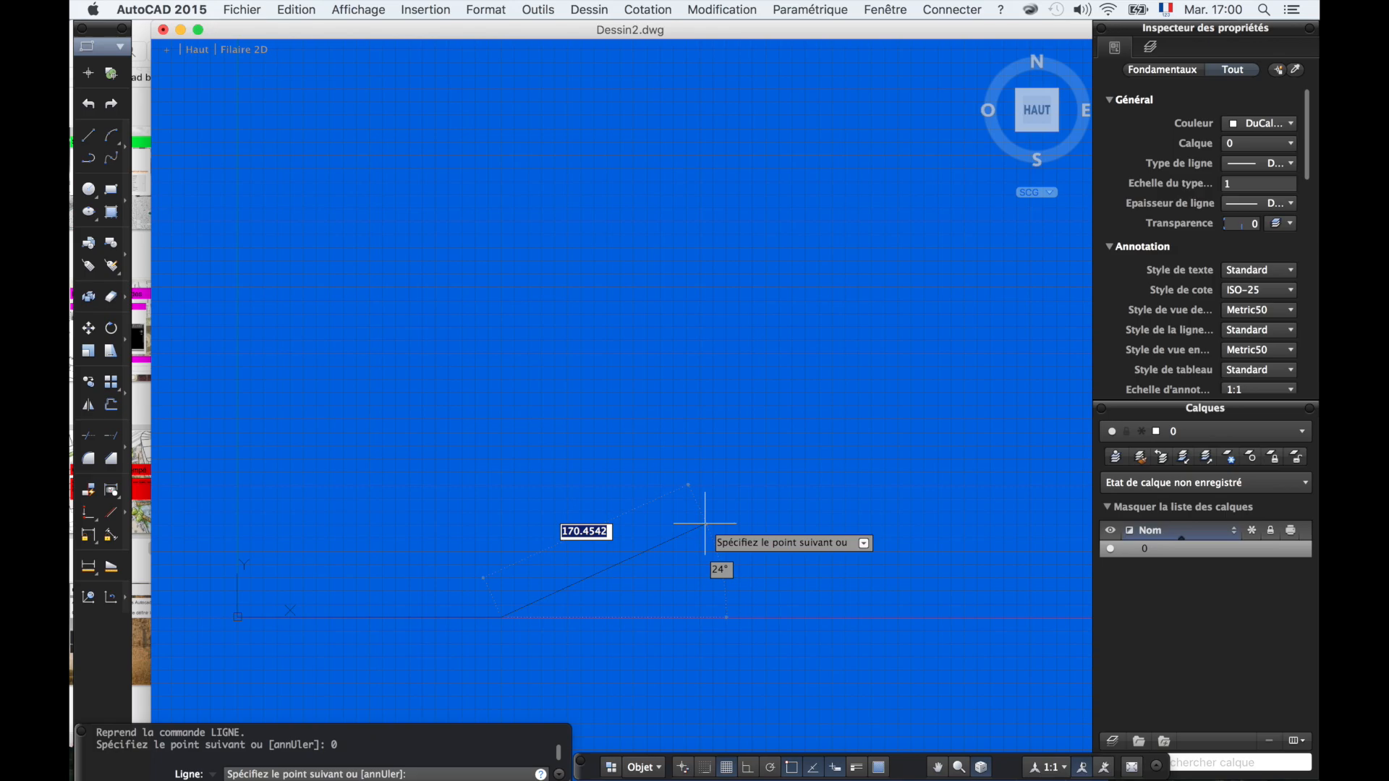
- Turn off dynamic input and continue the line to the absolute coordinates 400,400
click(835, 769)
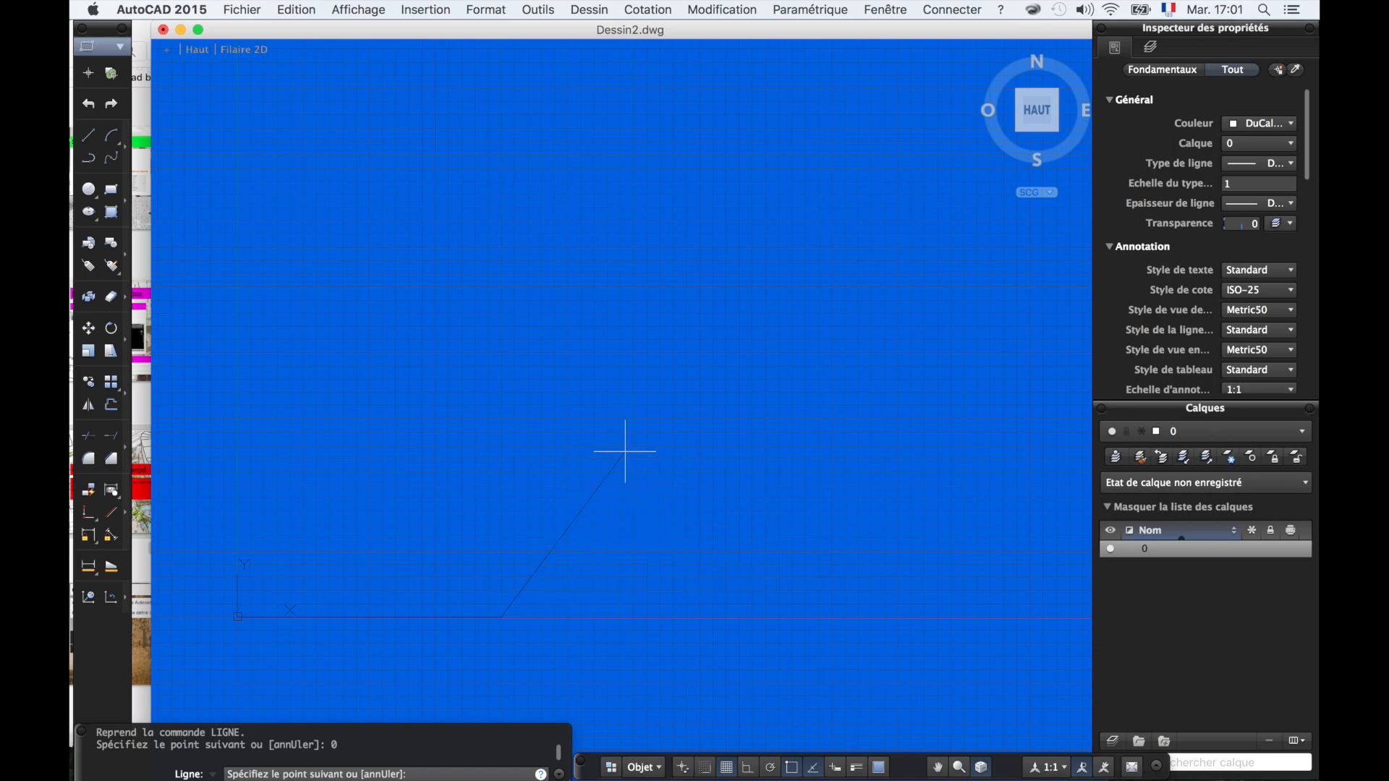
key(F8)
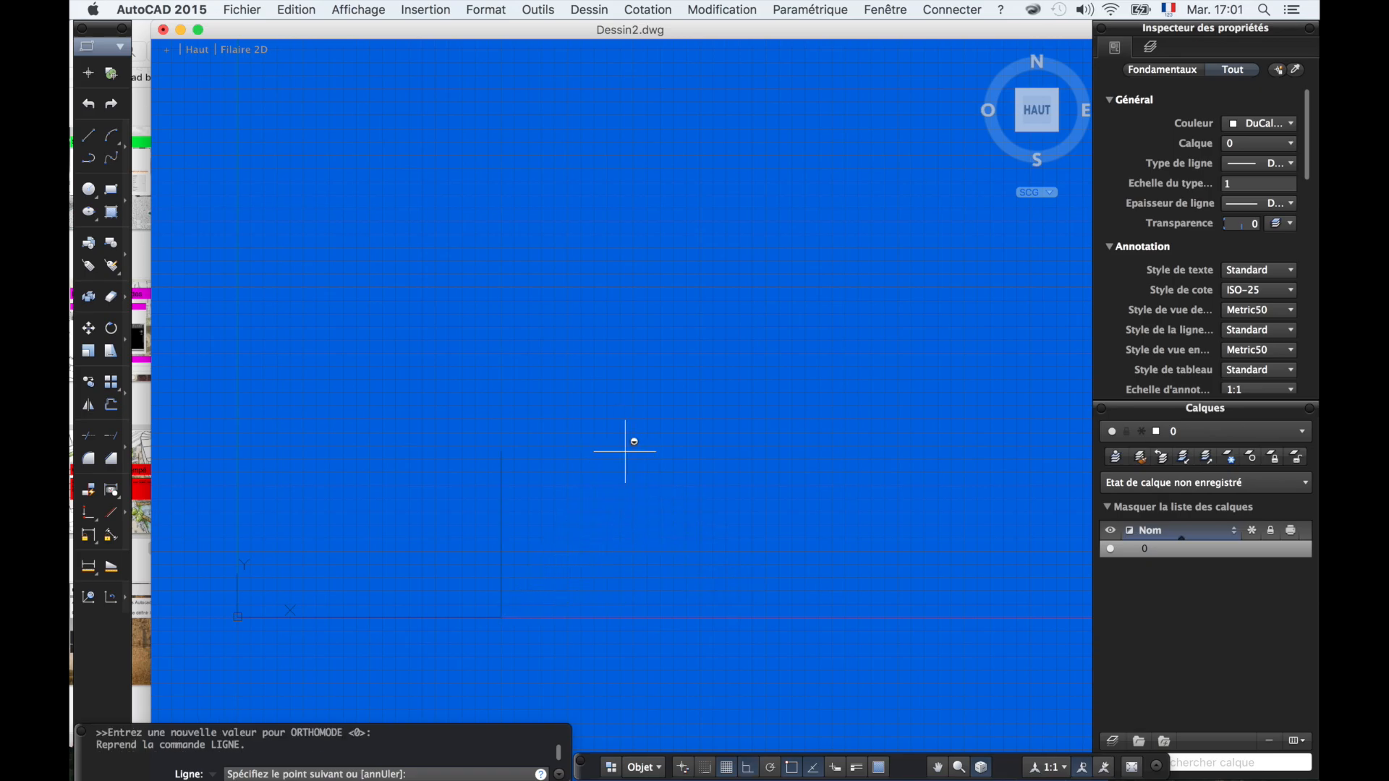
text(400,400)
key(Return)
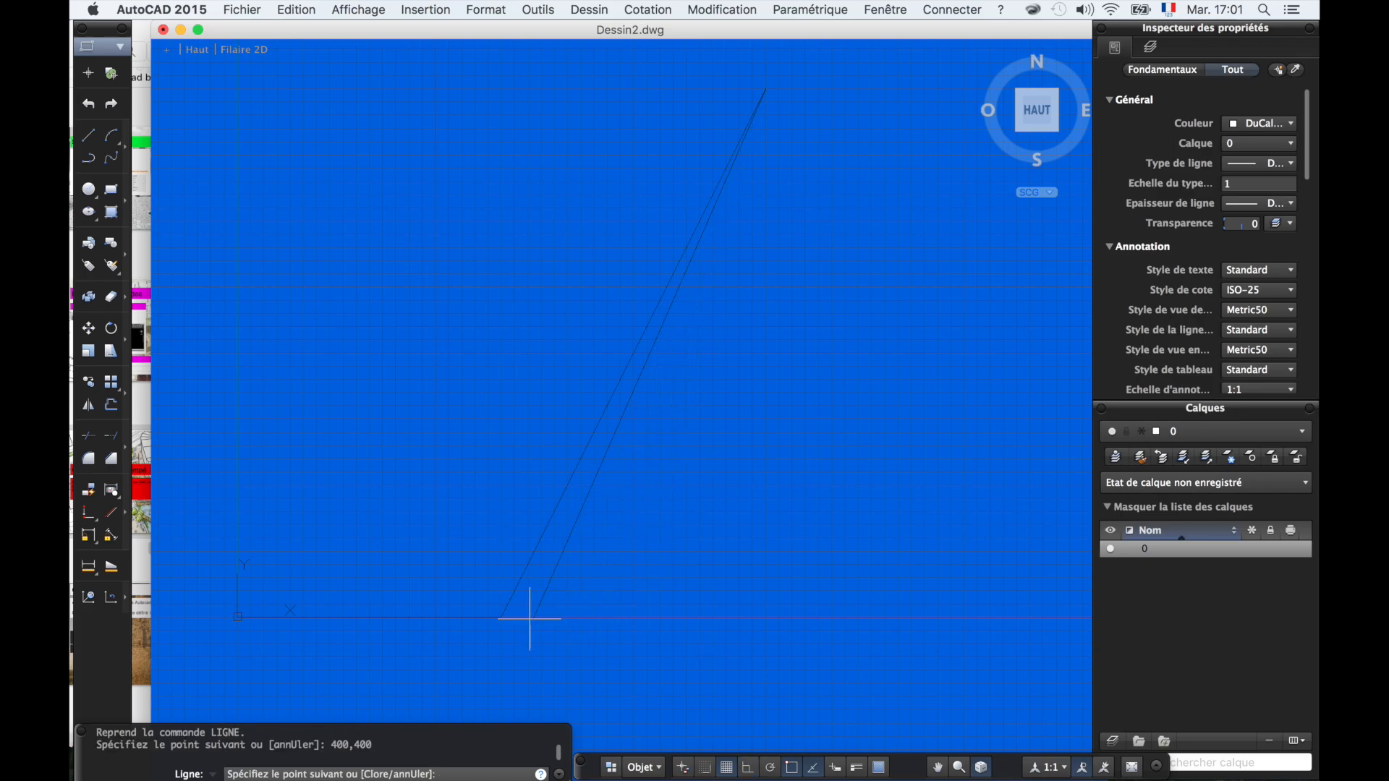
- Add a vertical segment down to the relative coordinates @0,-200 and end the Line command
click(758, 88)
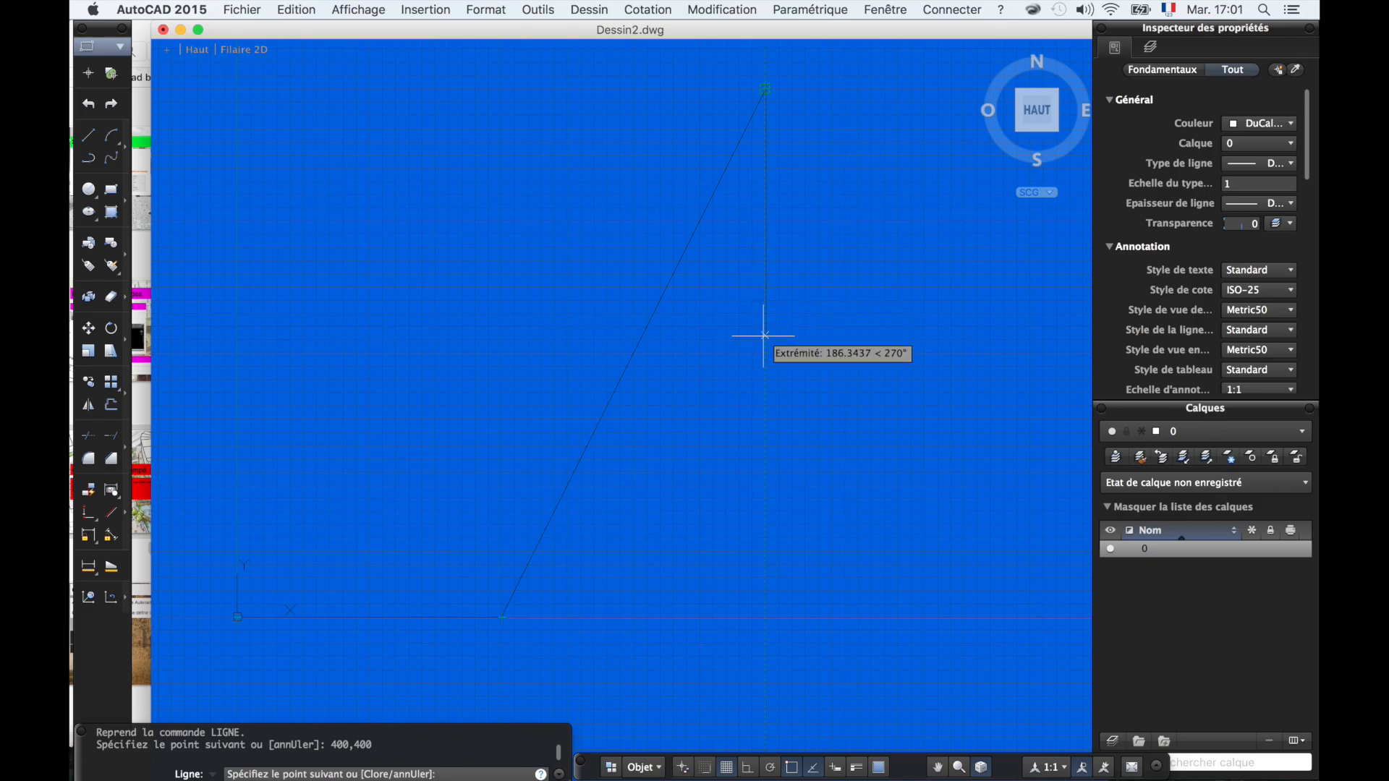
text(@)
text(0)
text(,-10)
key(BackSpace)
key(BackSpace)
text(200)
key(Return)
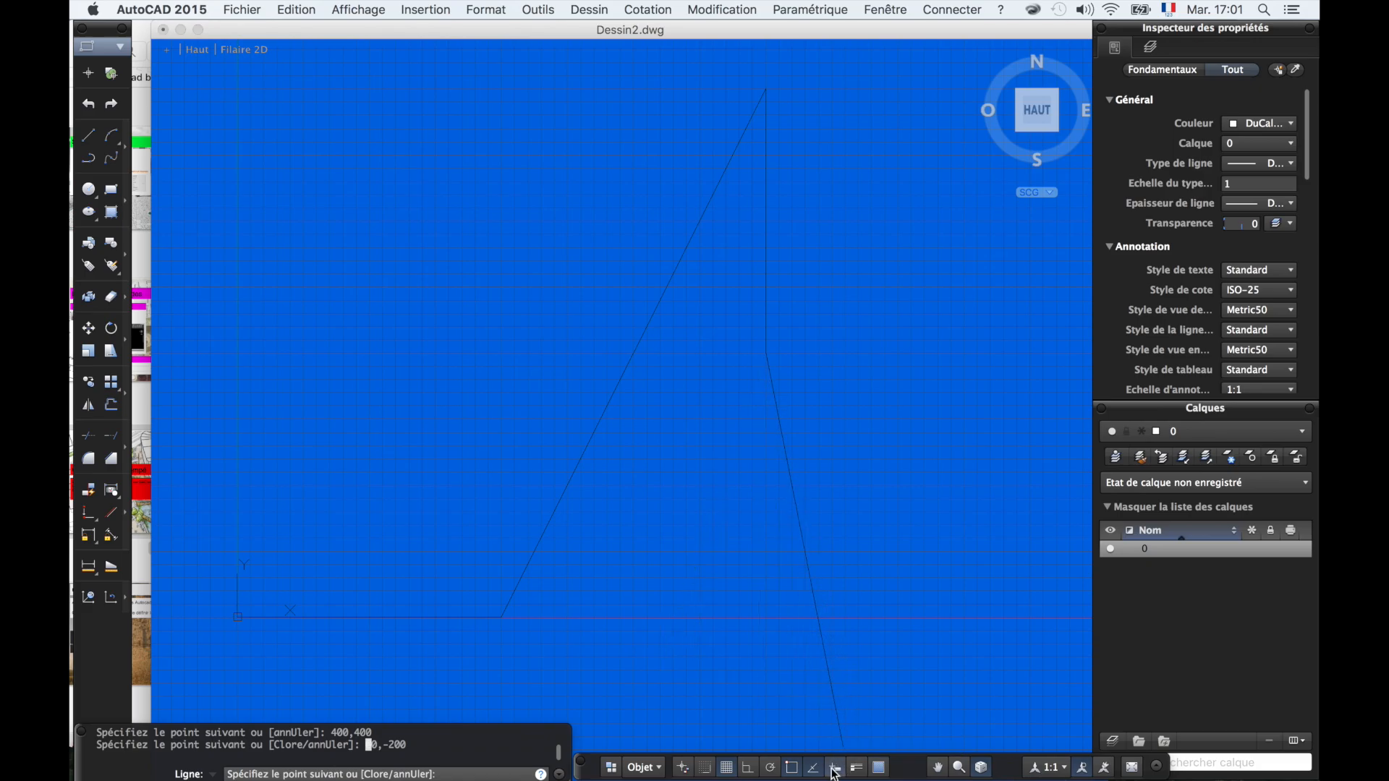
scroll(622, 654, down, 5)
scroll(613, 647, up, 5)
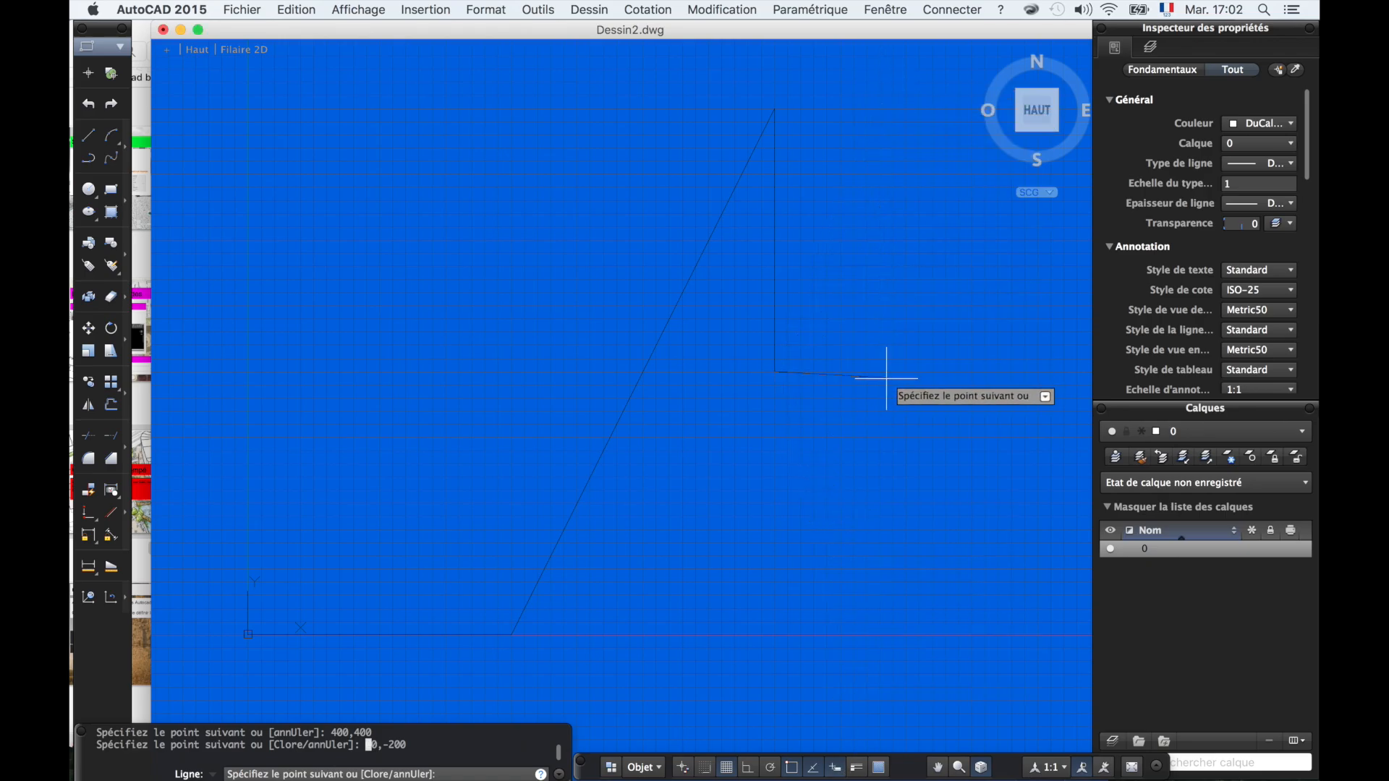
key(Return)
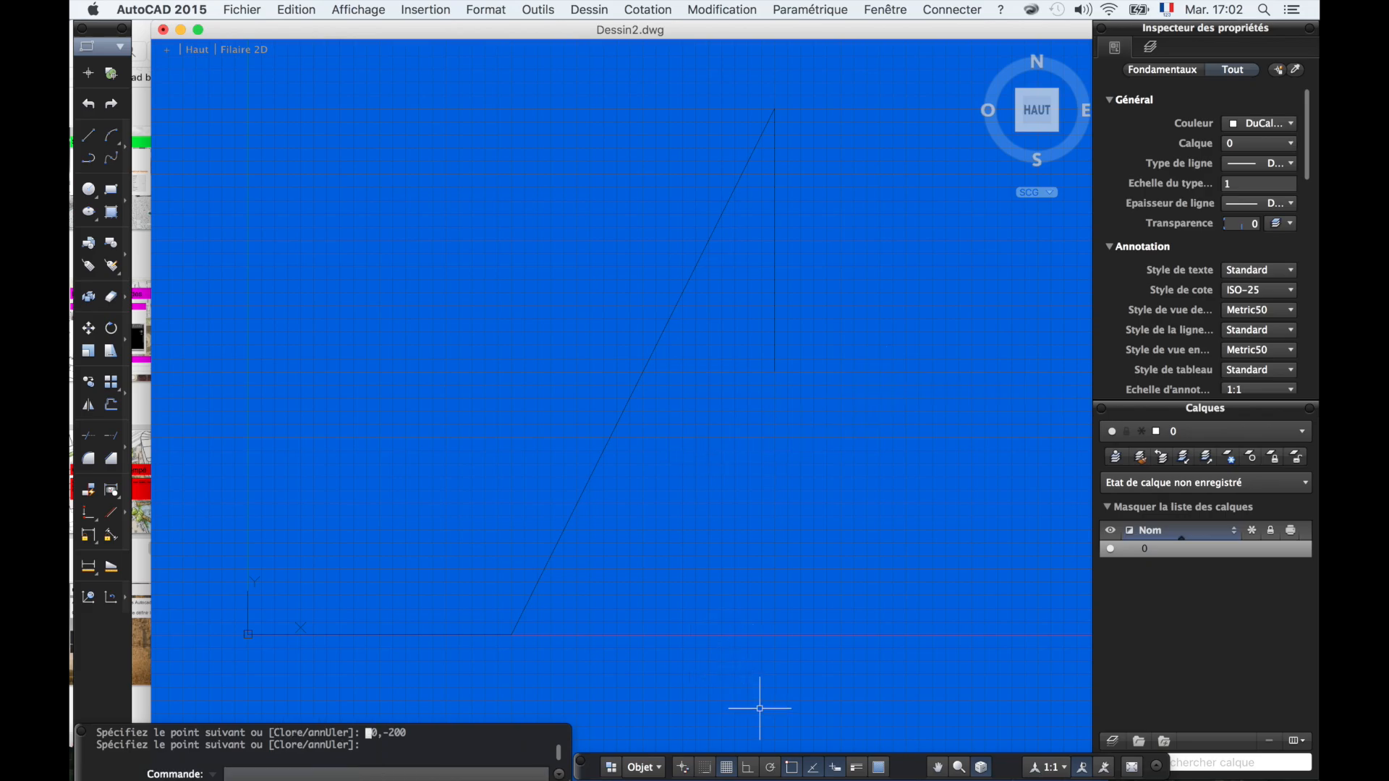
key(Return)
click(649, 546)
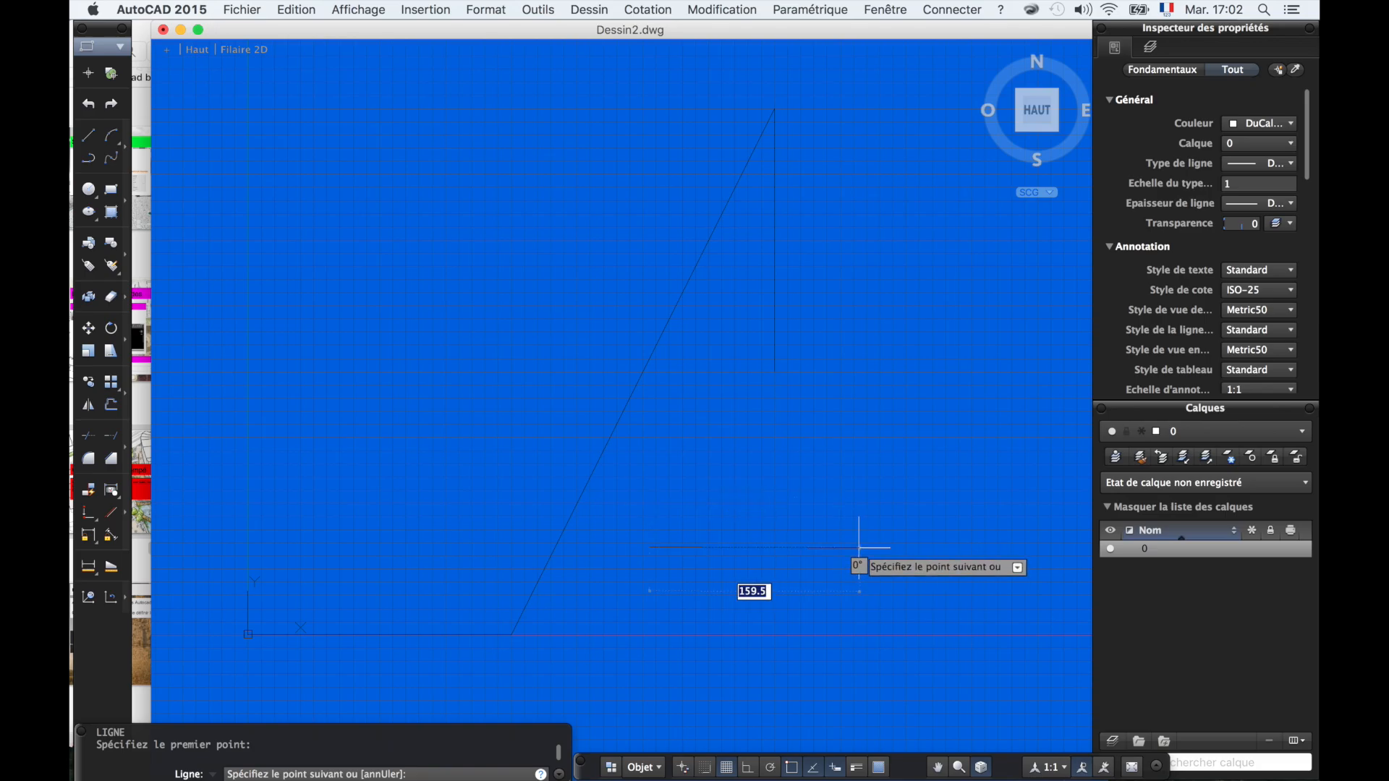
key(Escape)
scroll(668, 540, down, 2)
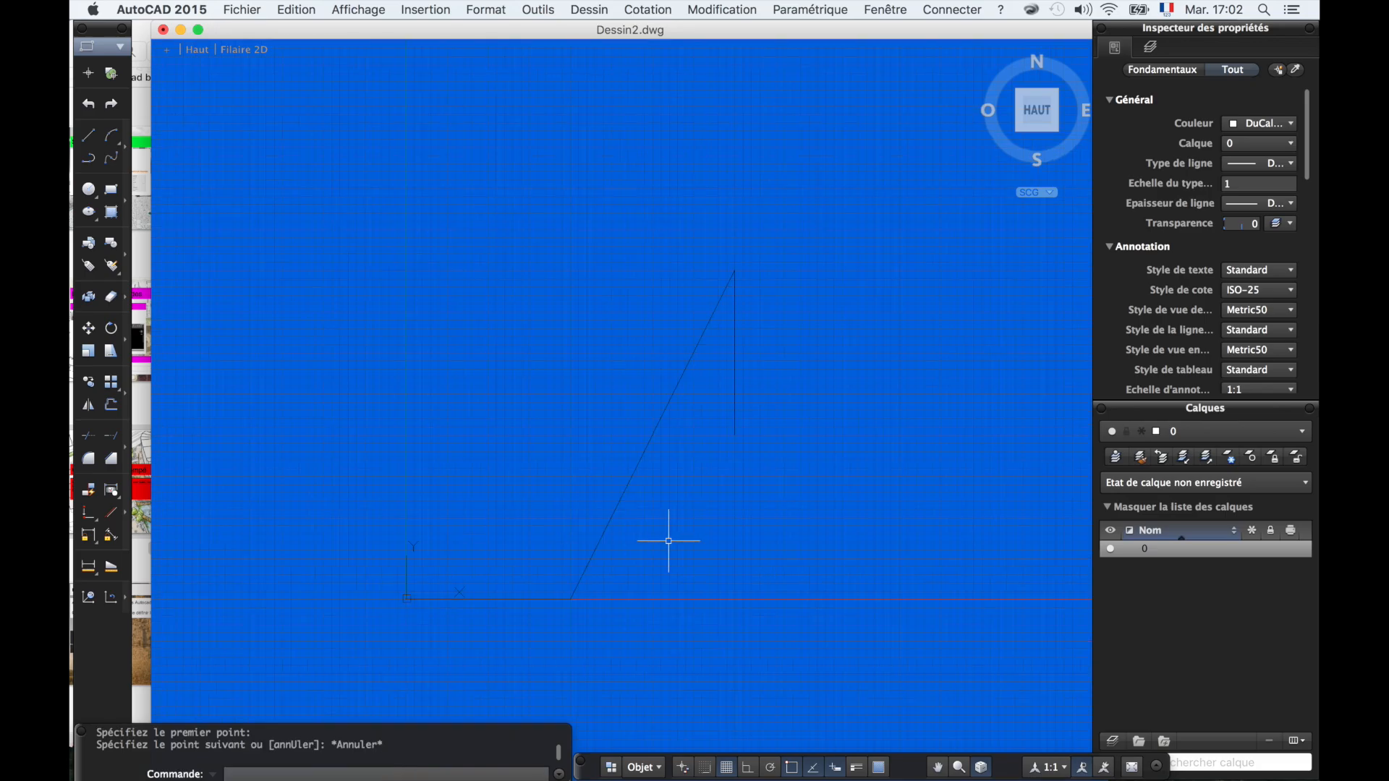
scroll(669, 540, up, 2)
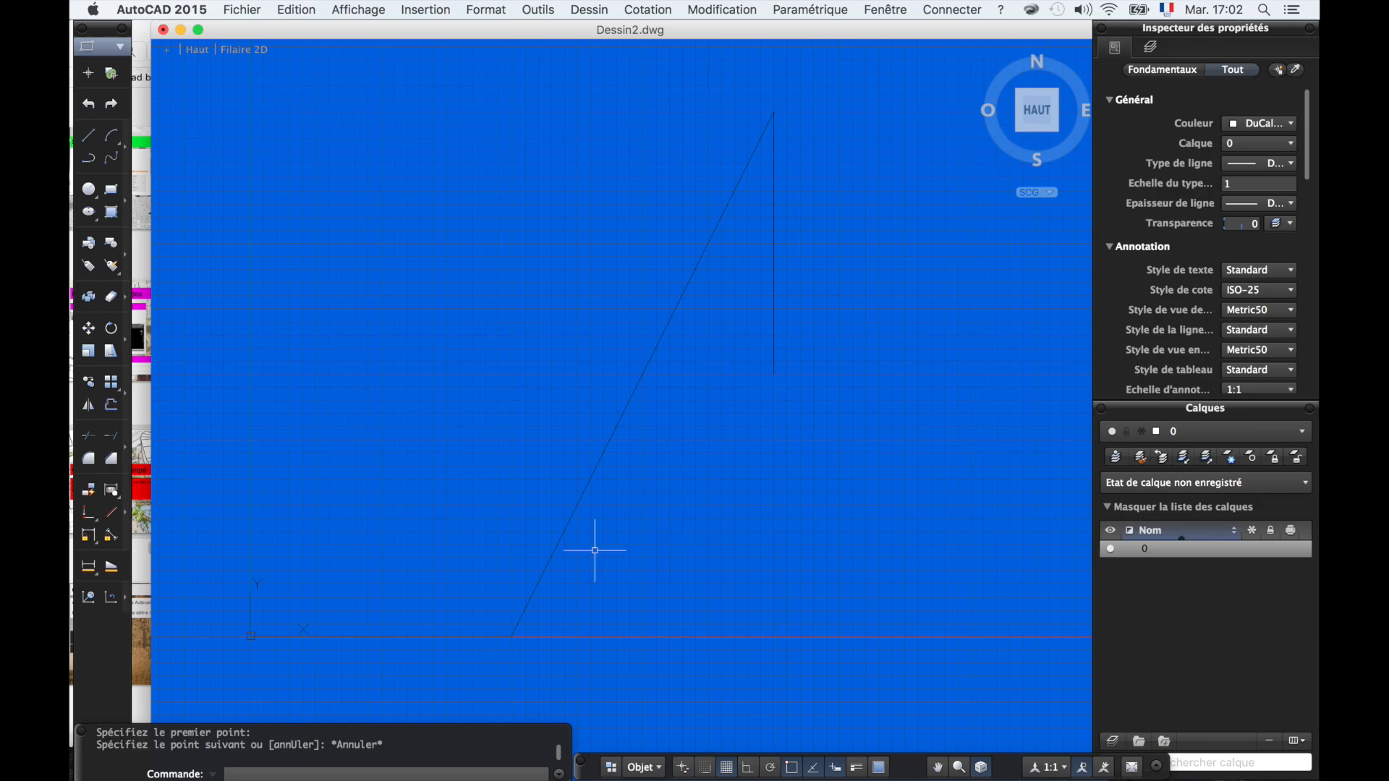
- Select the three line segments individually to check whether they are separate objects, and clear the selection
click(421, 635)
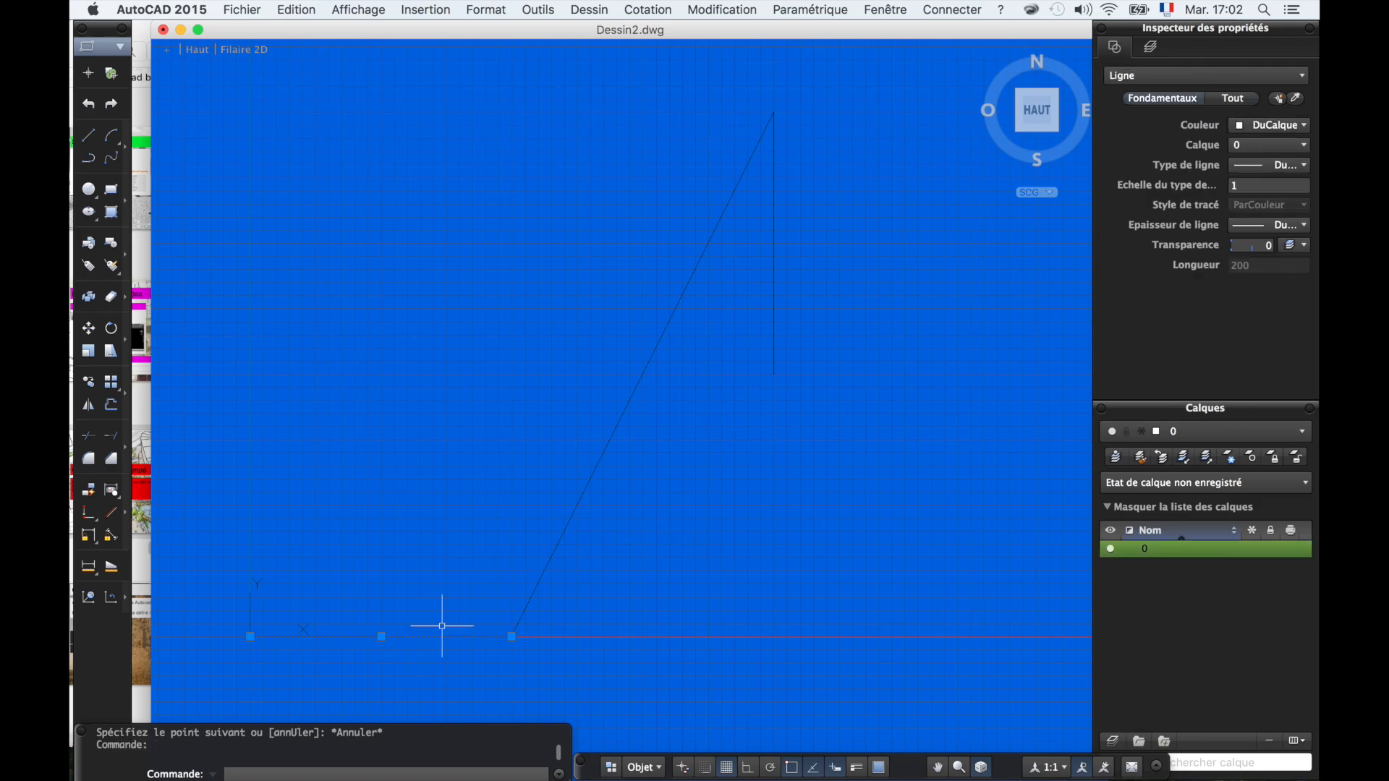
click(773, 333)
click(726, 389)
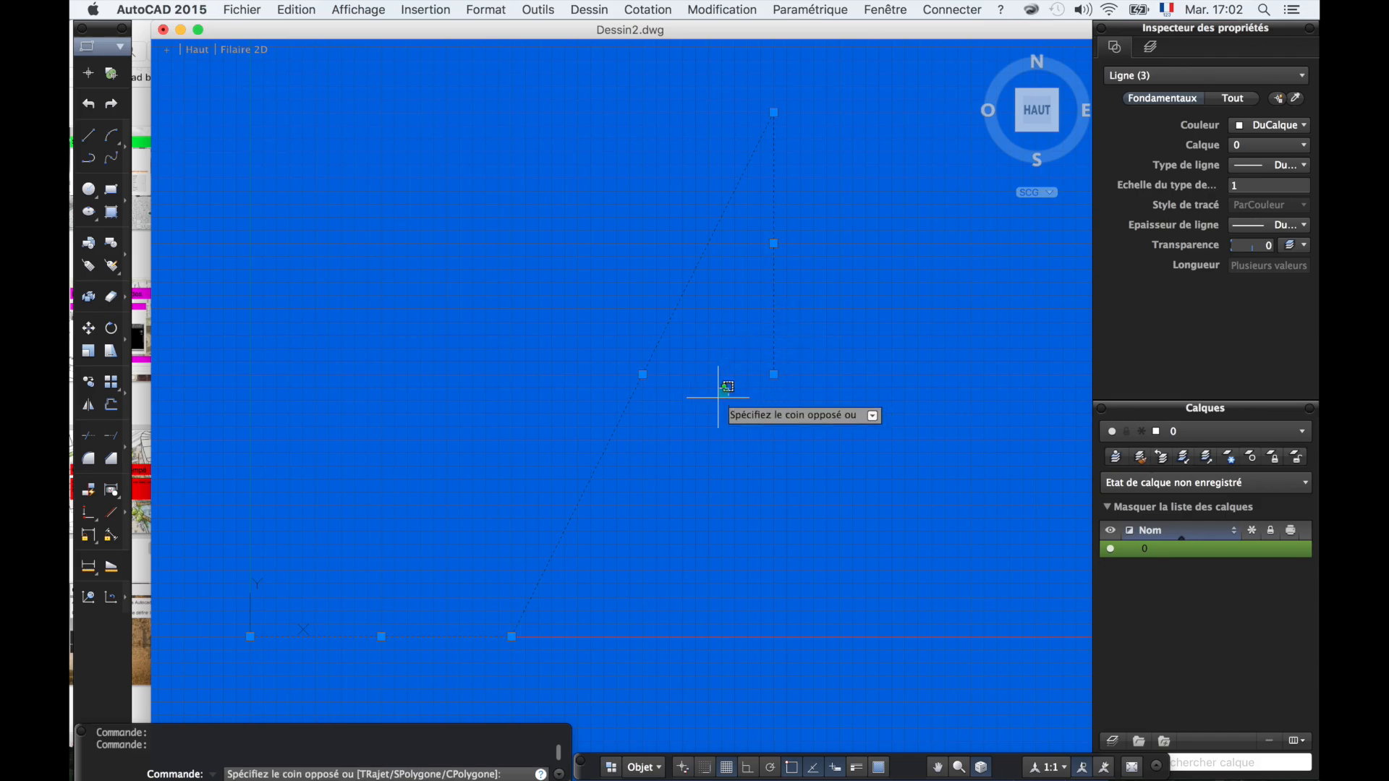
click(713, 419)
key(Return)
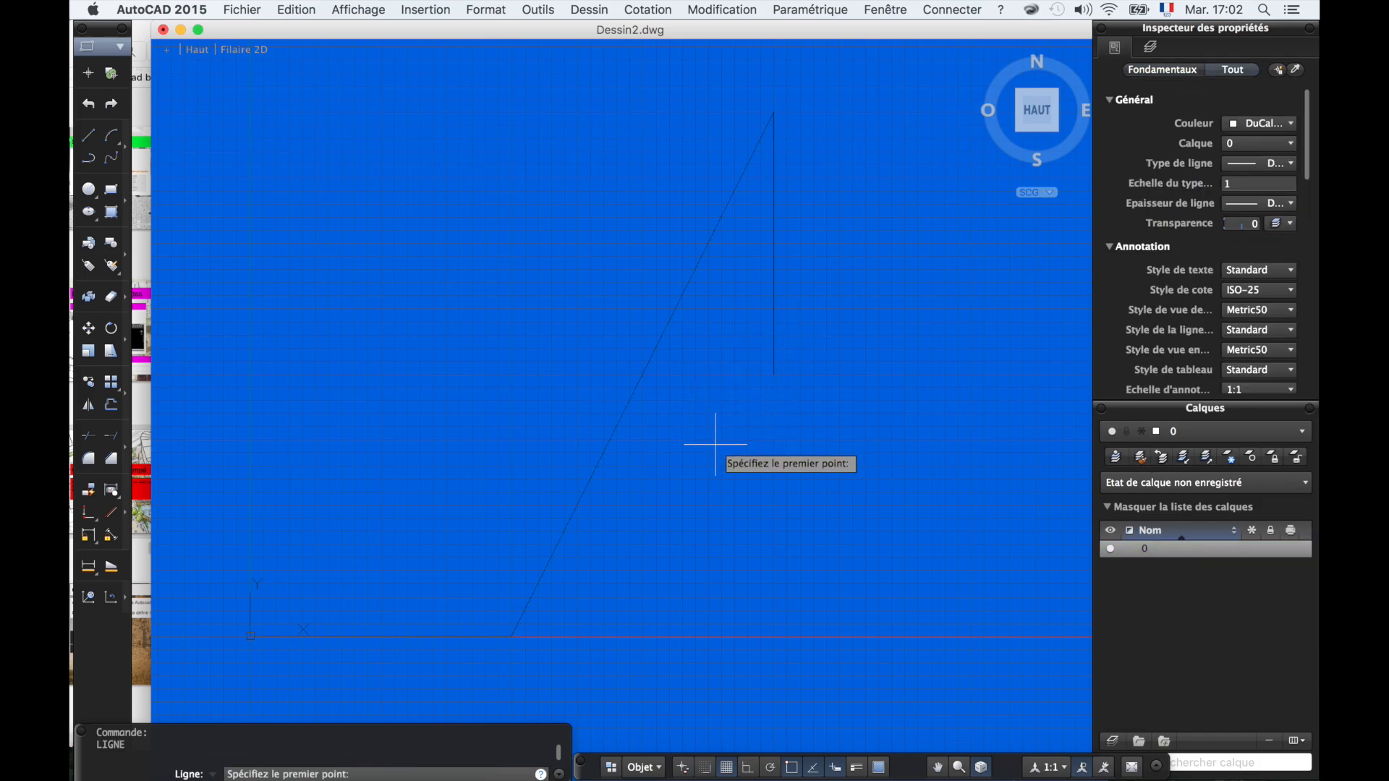
key(Escape)
- Start a polyline left of the diagonal line and draw seven connected straight segments, ending in the upper area of the drawing
text(pol)
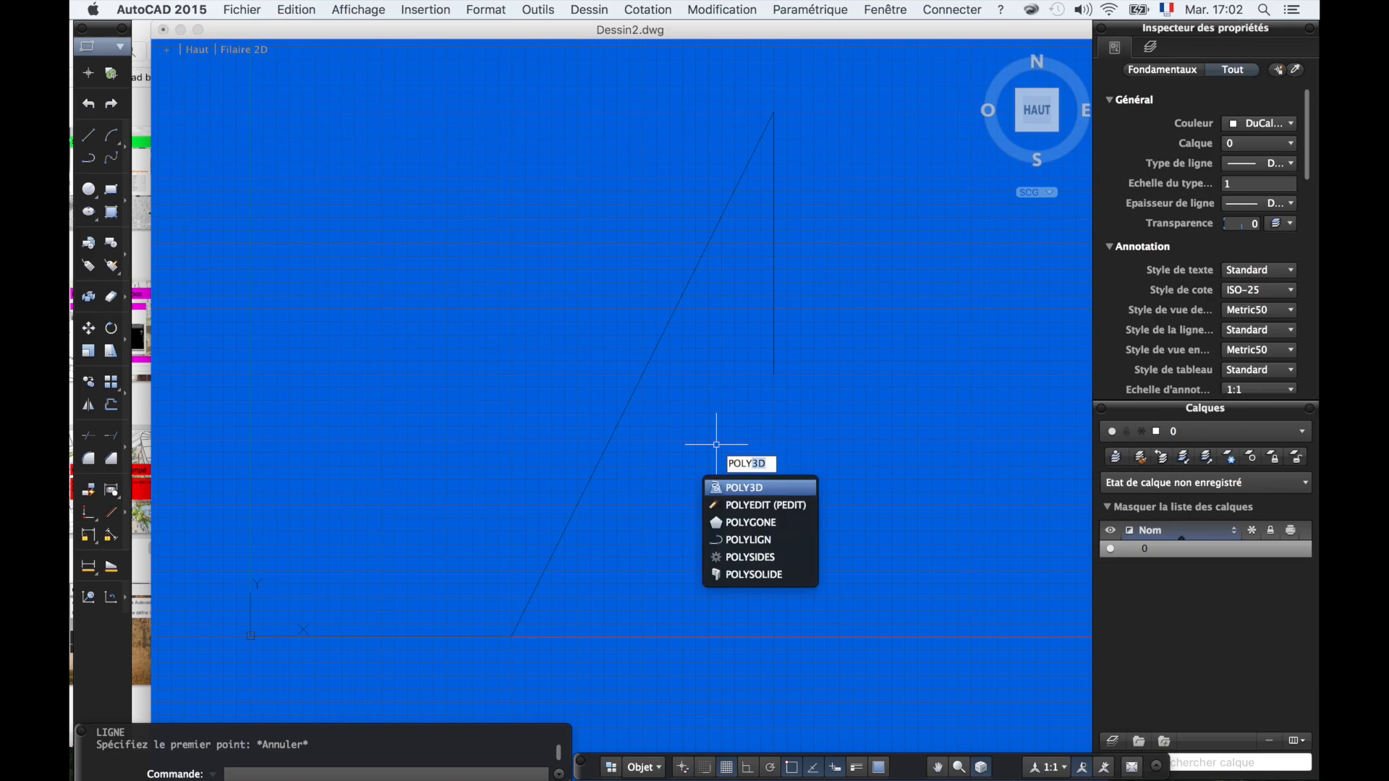
key(Down)
key(Down)
key(Down)
key(Return)
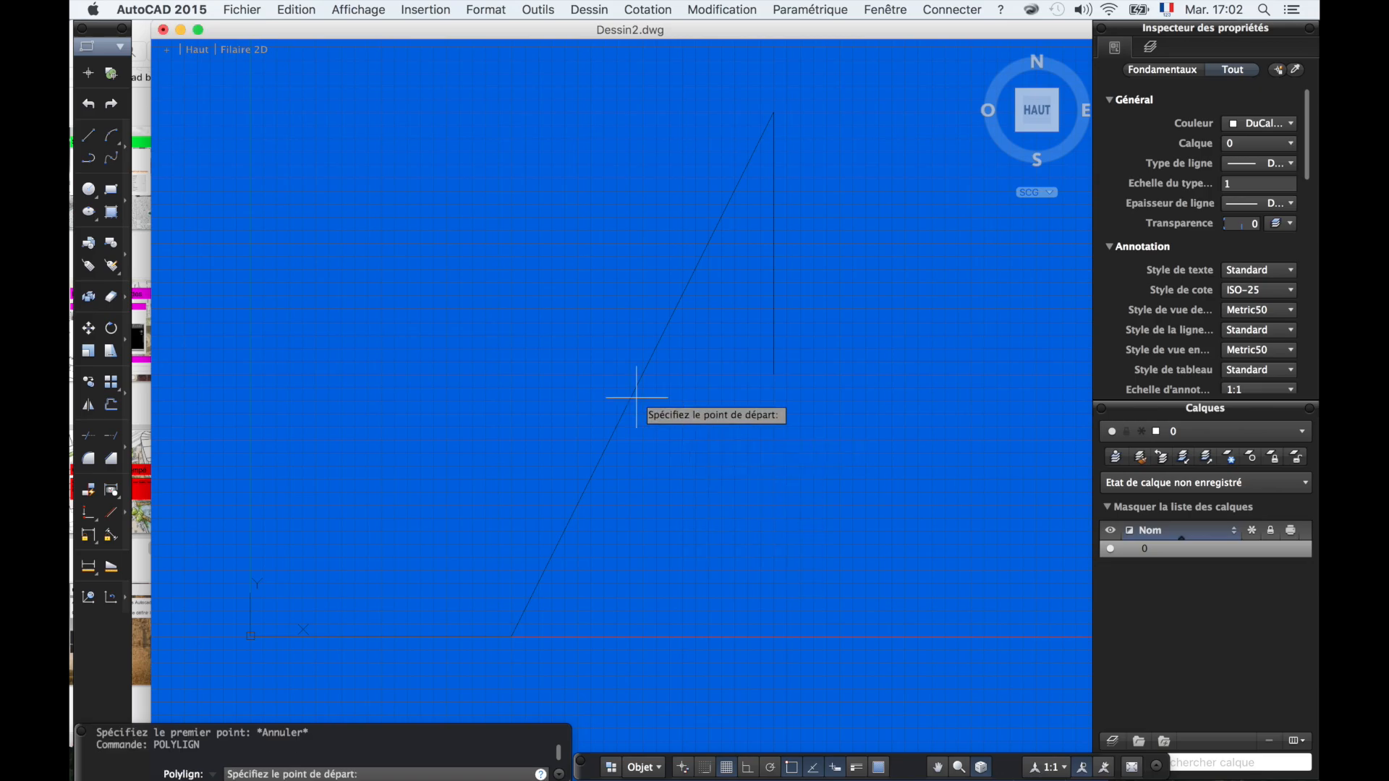
click(282, 297)
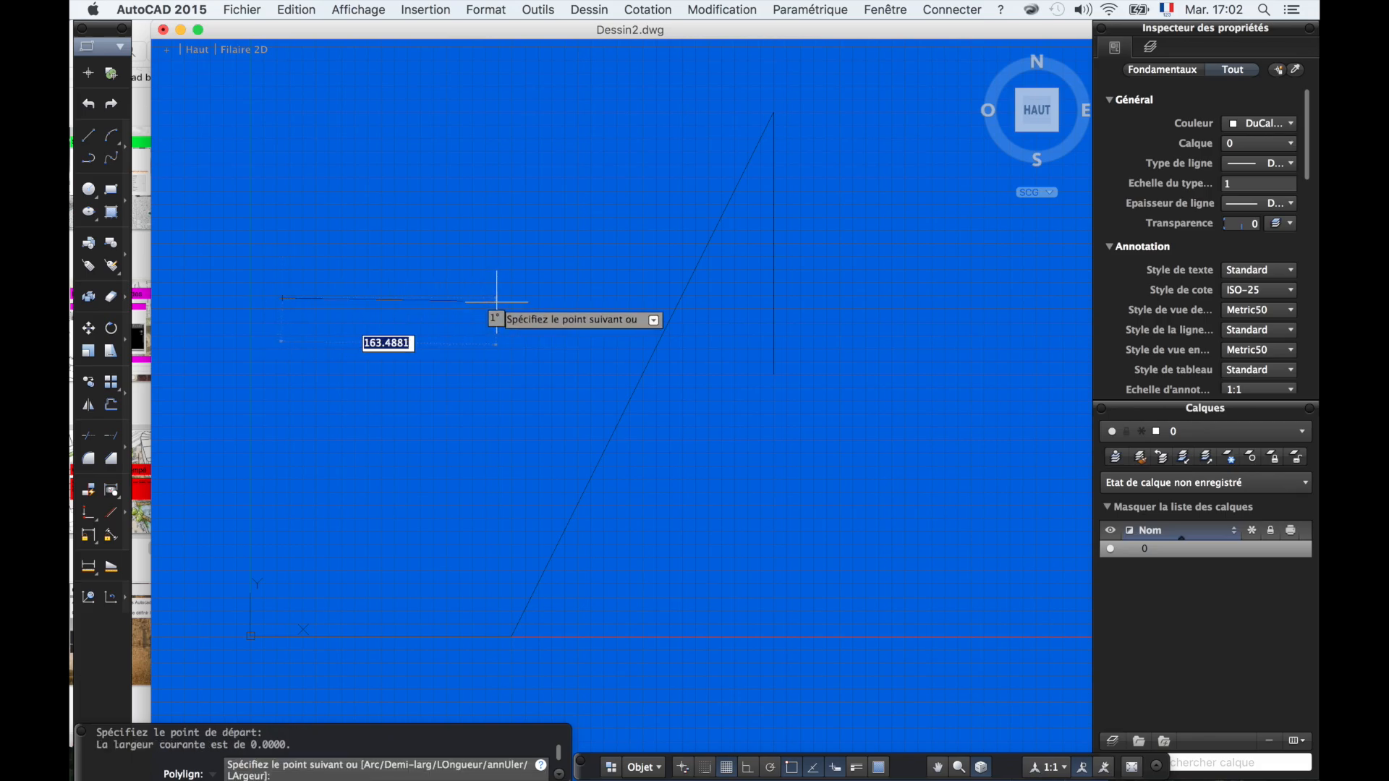
click(524, 296)
click(525, 382)
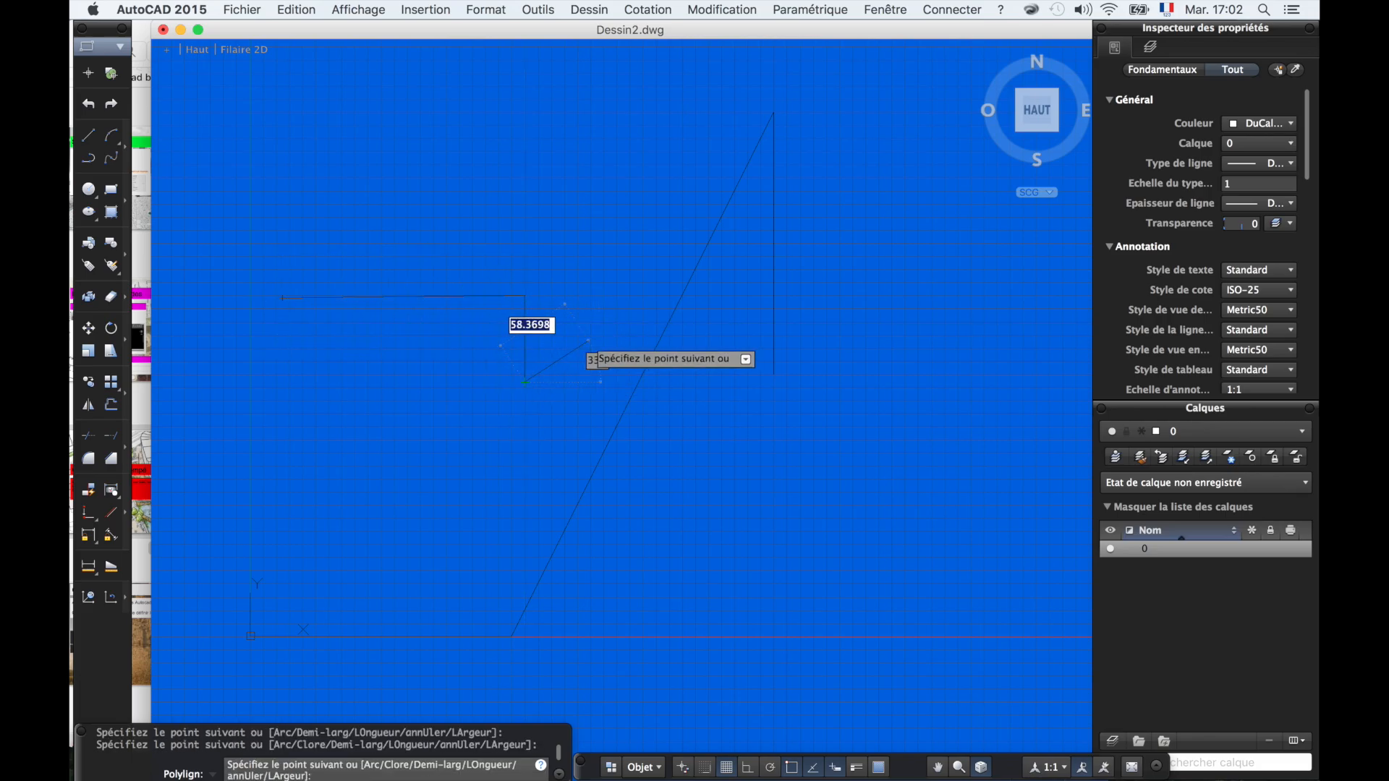
click(588, 341)
click(606, 219)
click(659, 172)
click(549, 148)
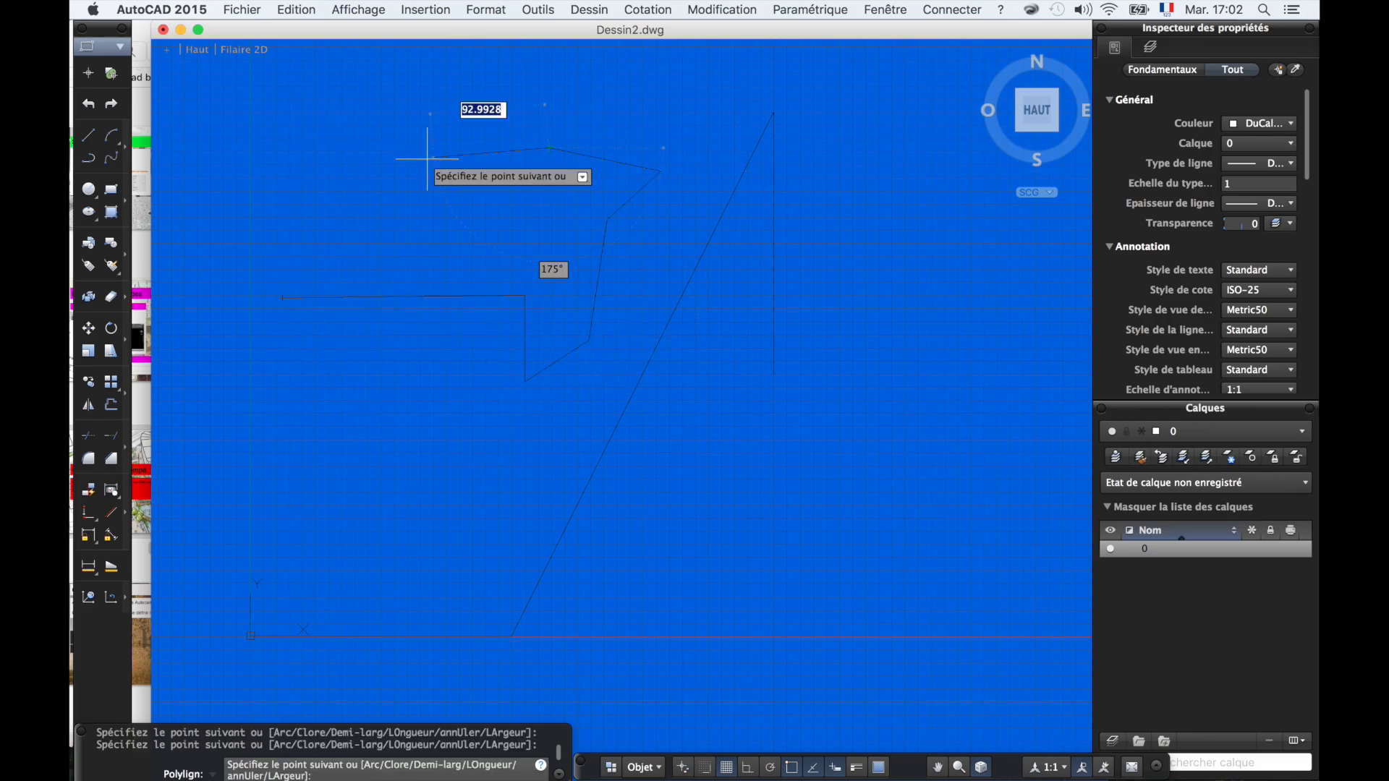
click(427, 158)
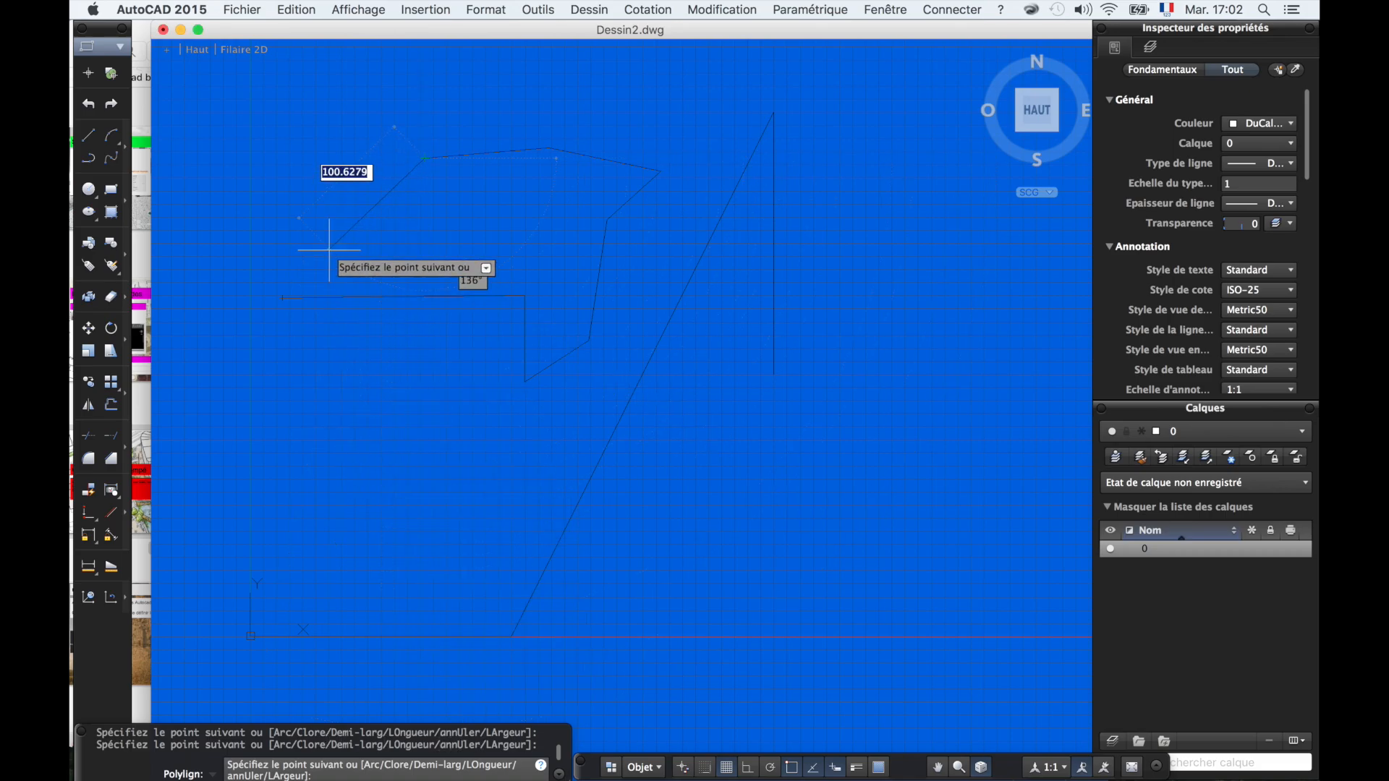
- Switch the polyline to the Arc option and add a rounded arc that curves back beneath its last straight segment
text(a)
key(Return)
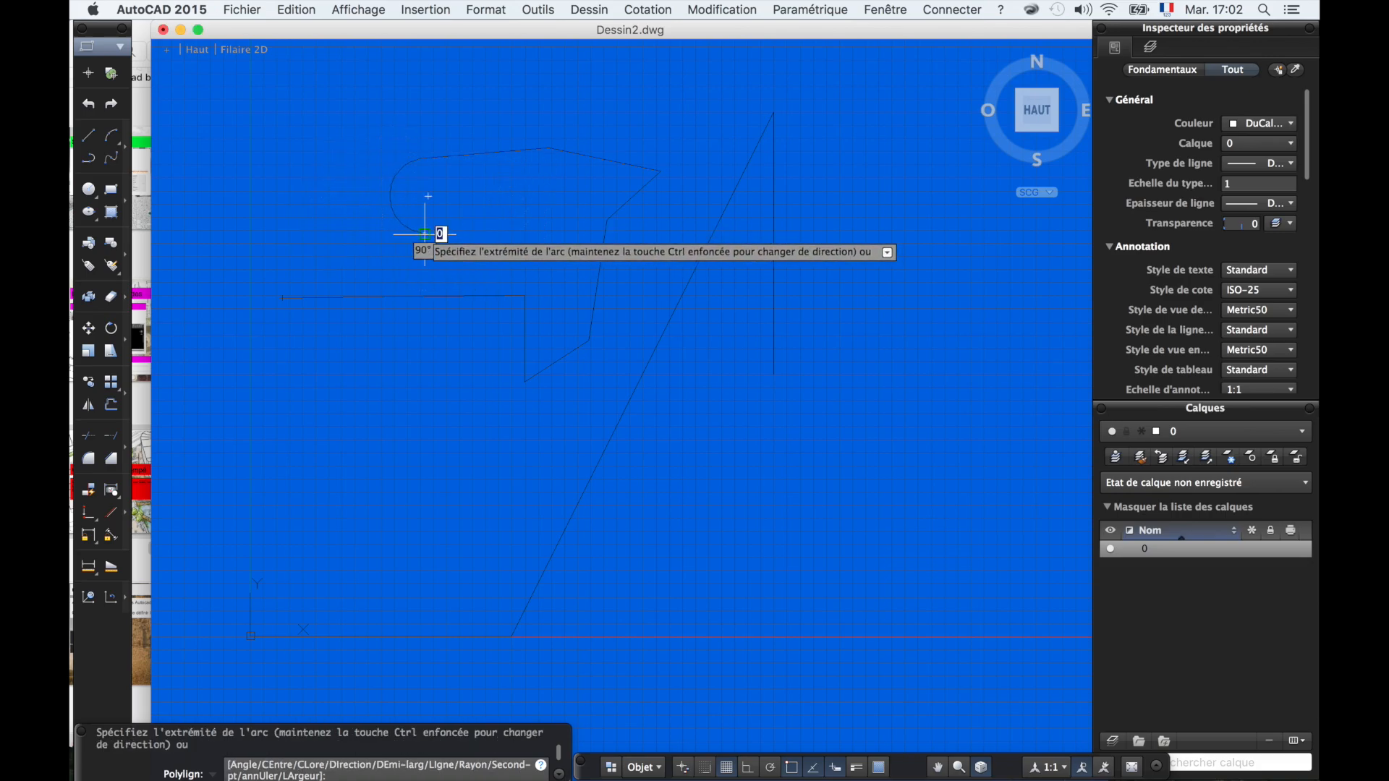
click(424, 233)
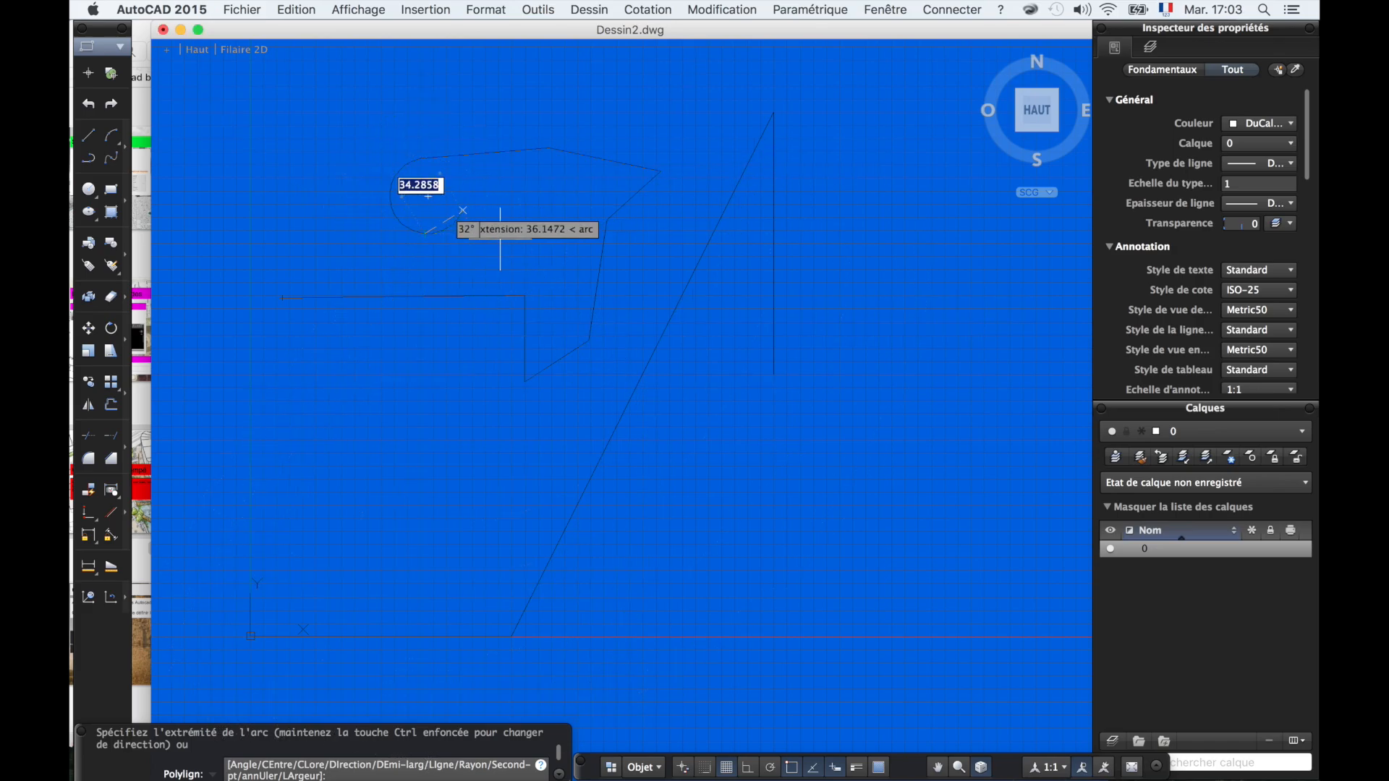
- Return the polyline to the Ligne option, add six straight segments finishing at its starting point, and end the command
text(l)
key(Return)
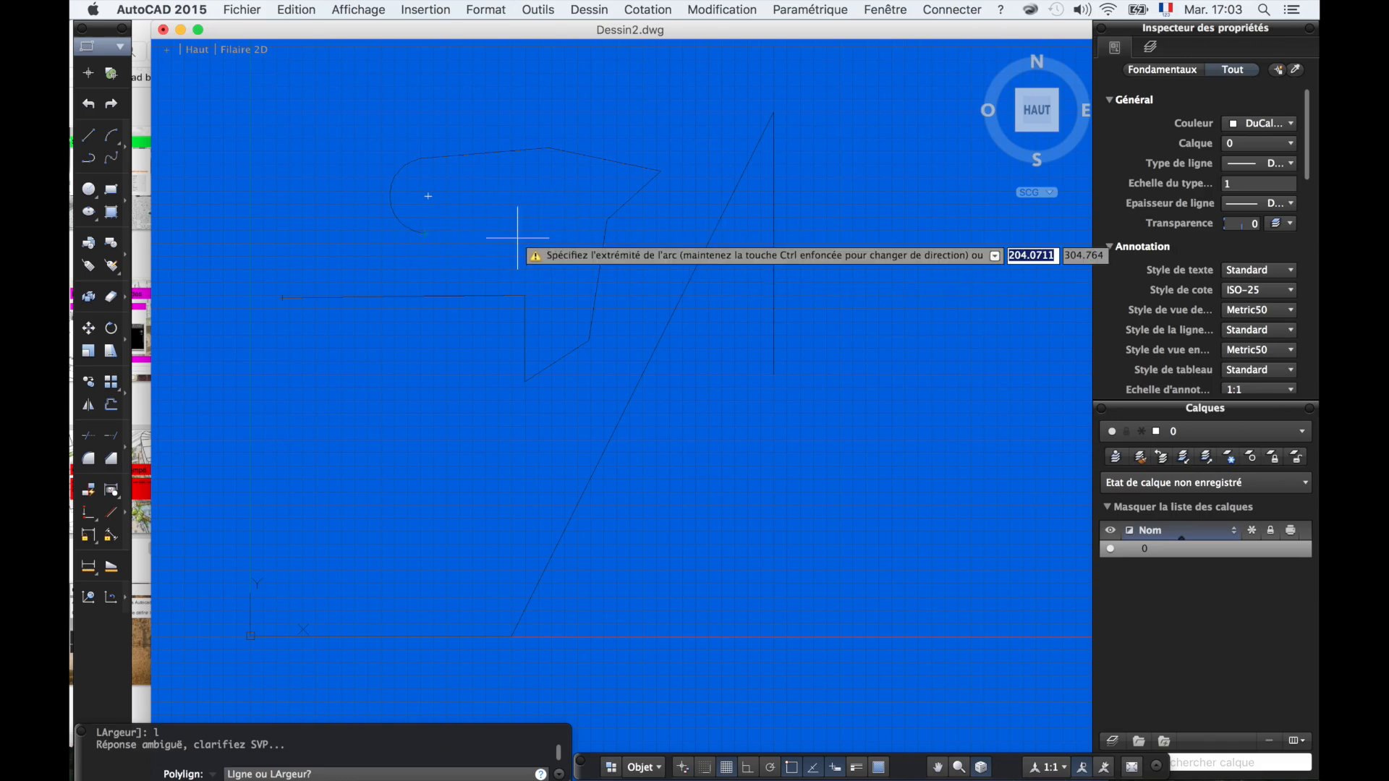
text(li)
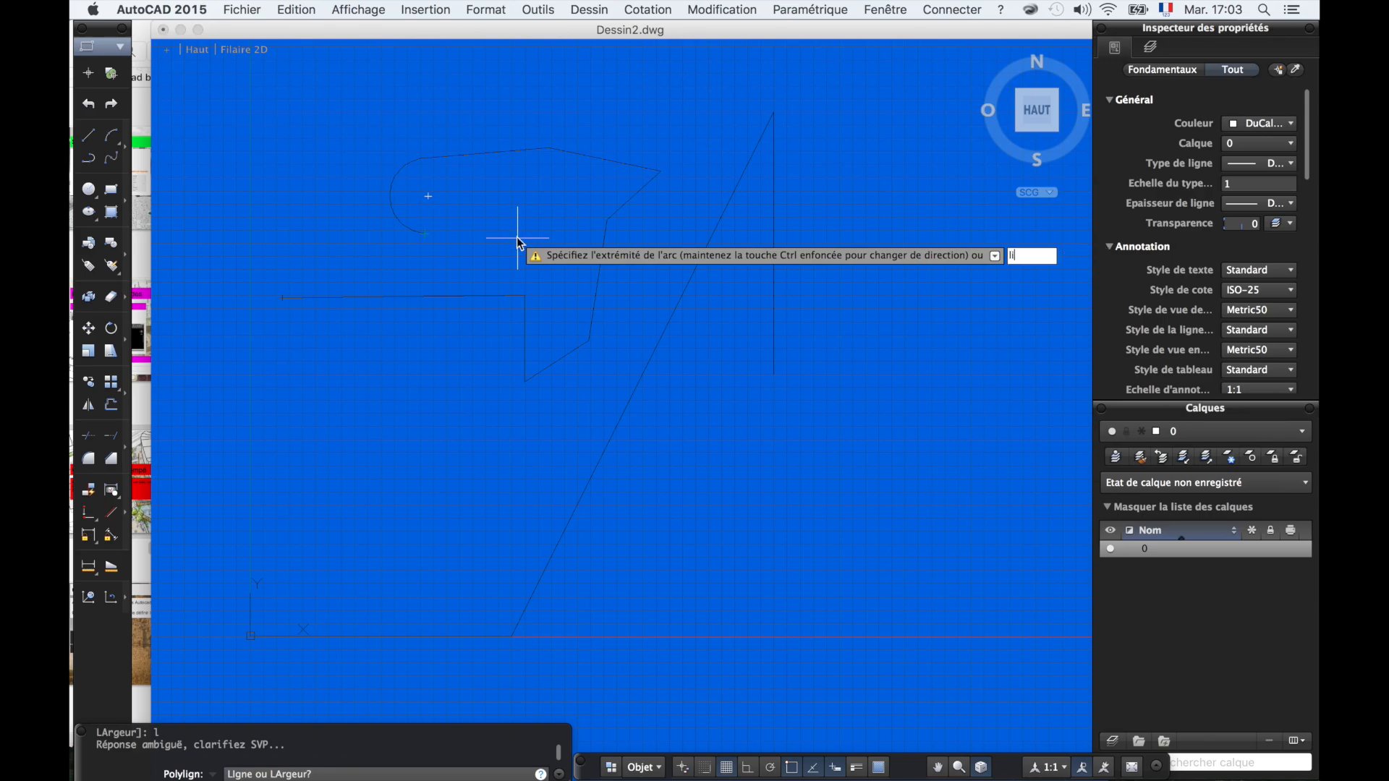
key(Return)
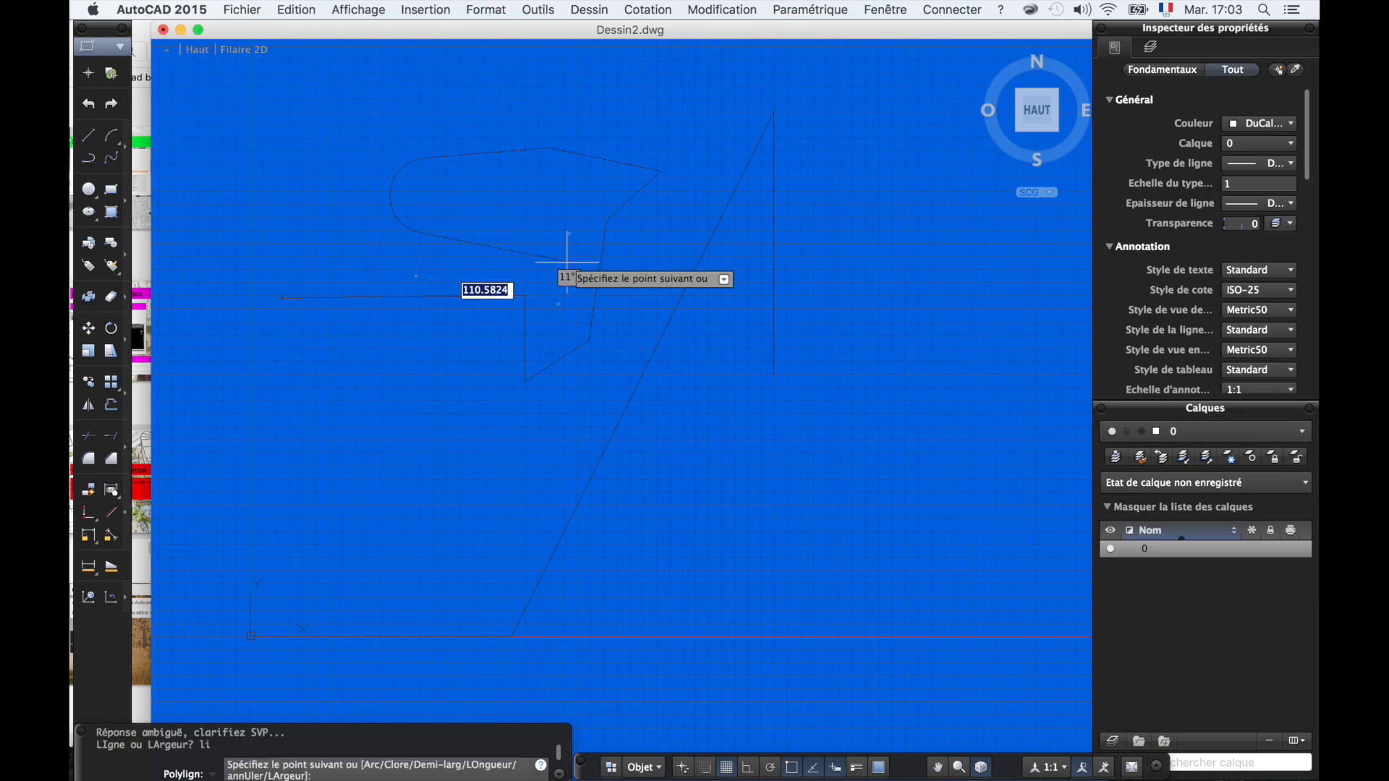
click(548, 228)
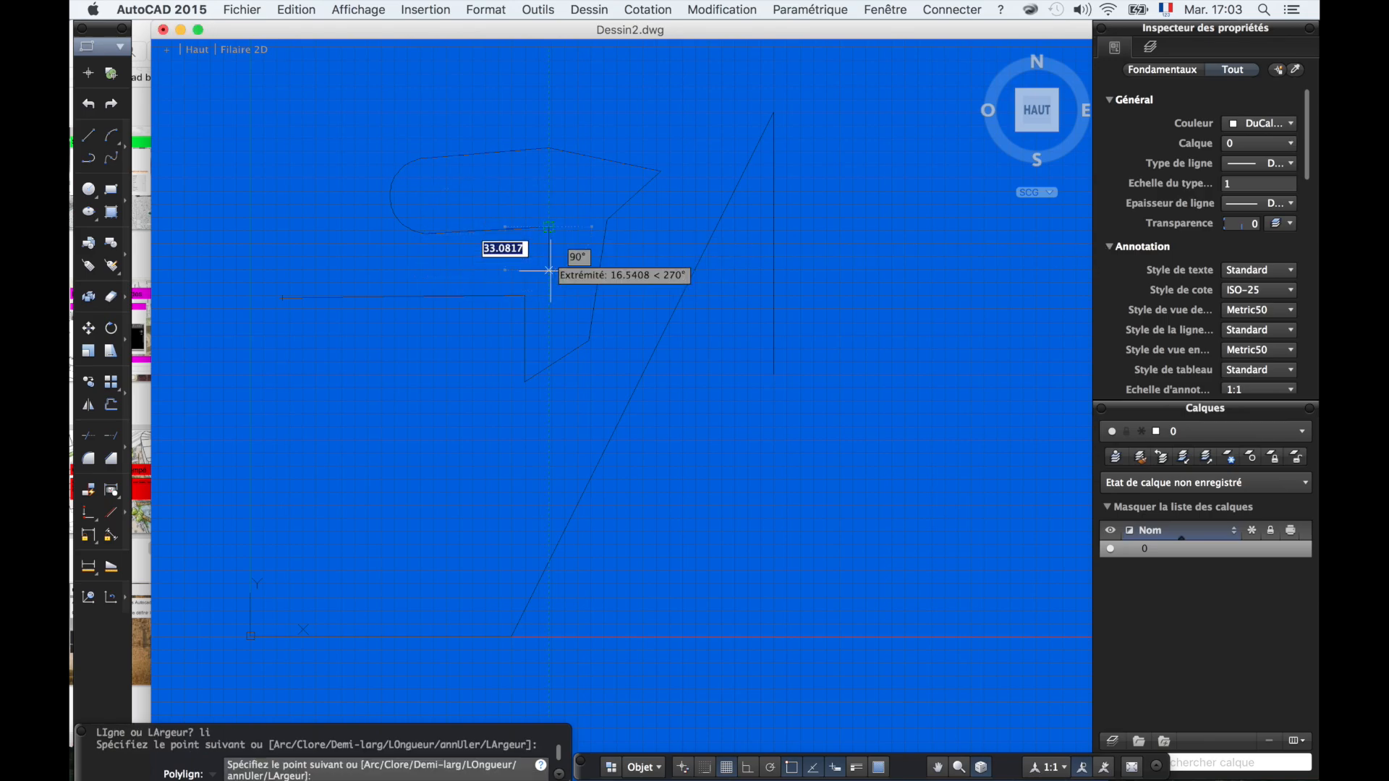
click(548, 435)
click(367, 483)
click(593, 611)
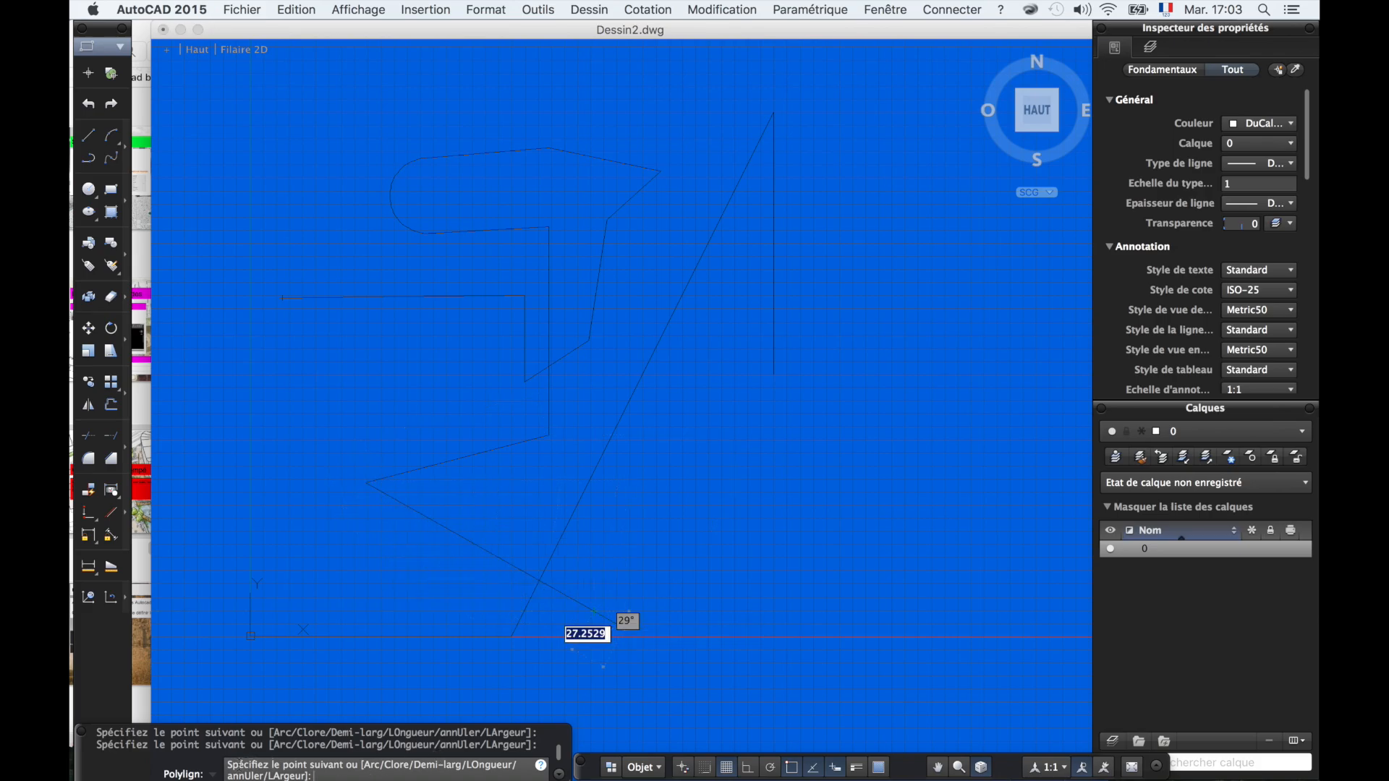
click(680, 548)
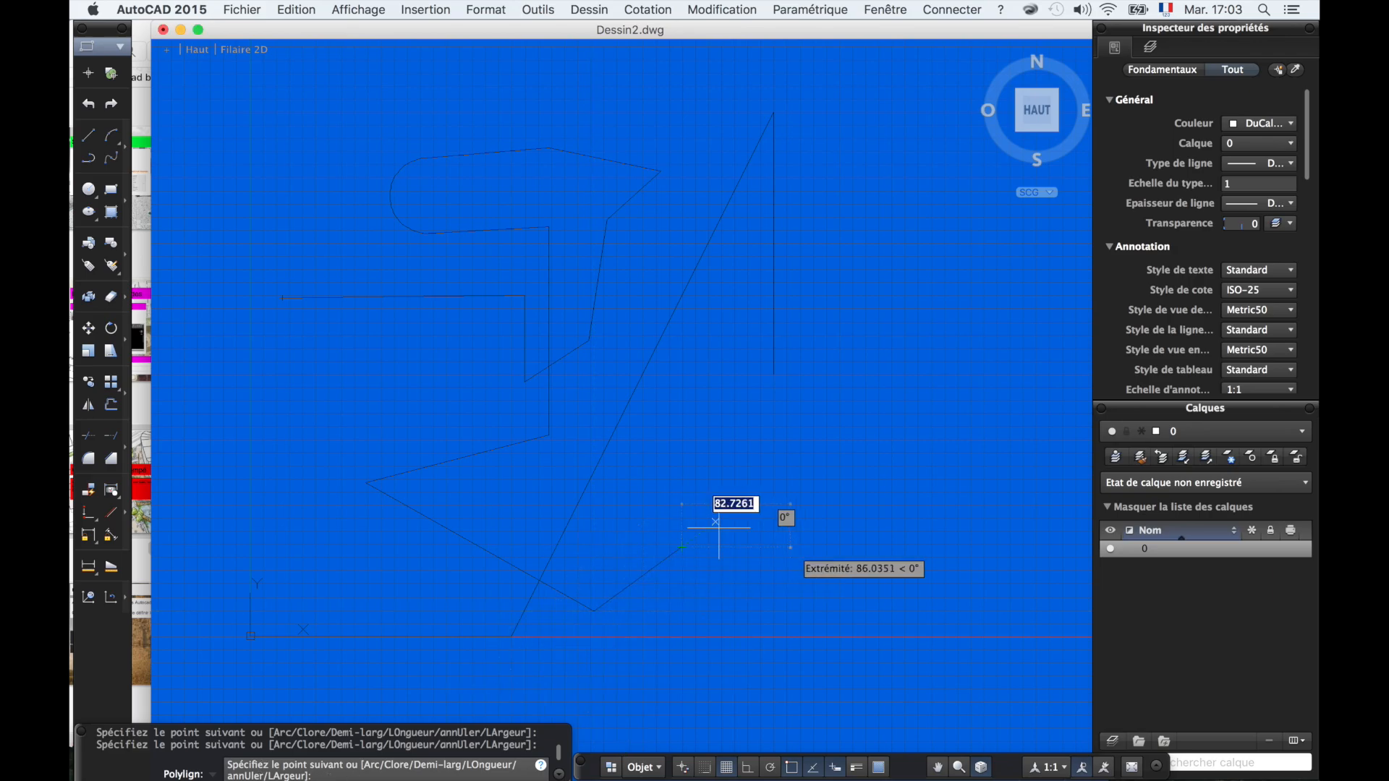
click(282, 297)
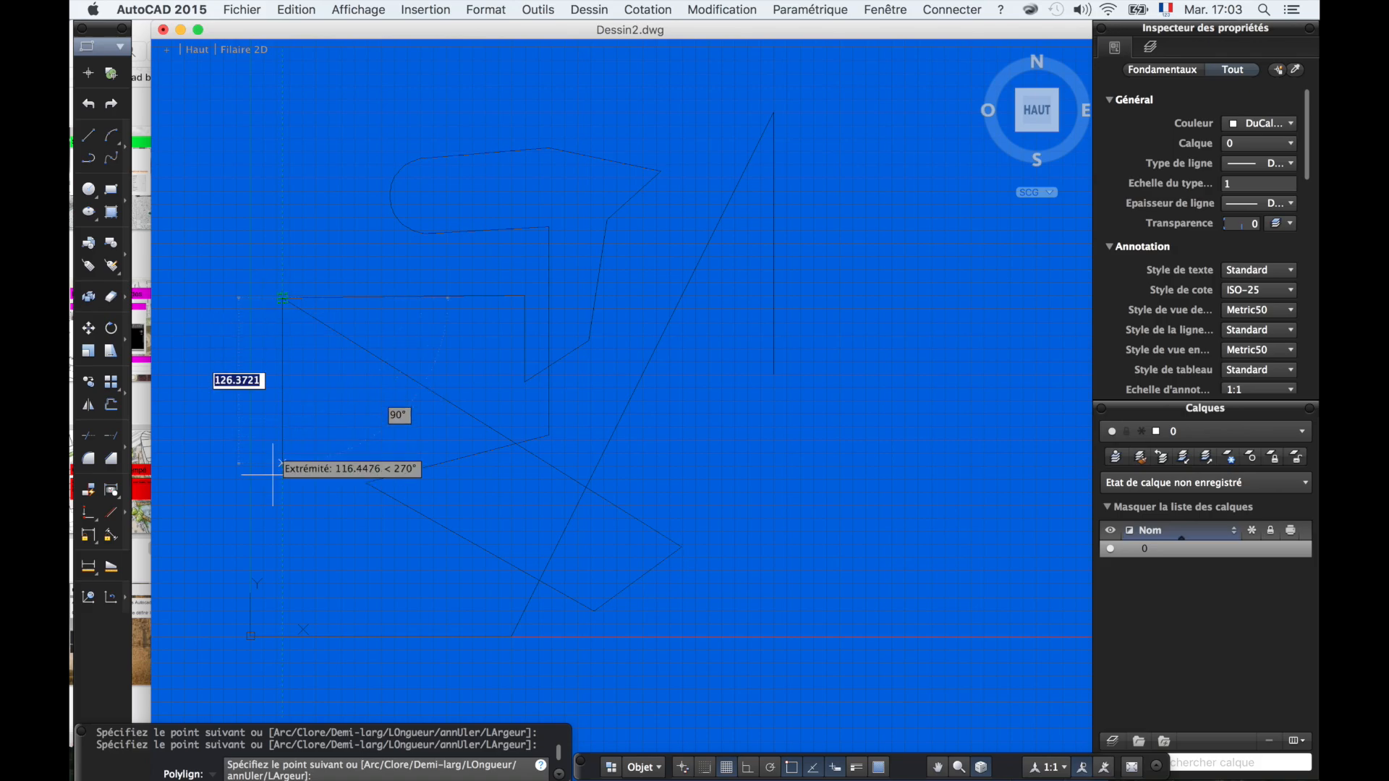
key(Escape)
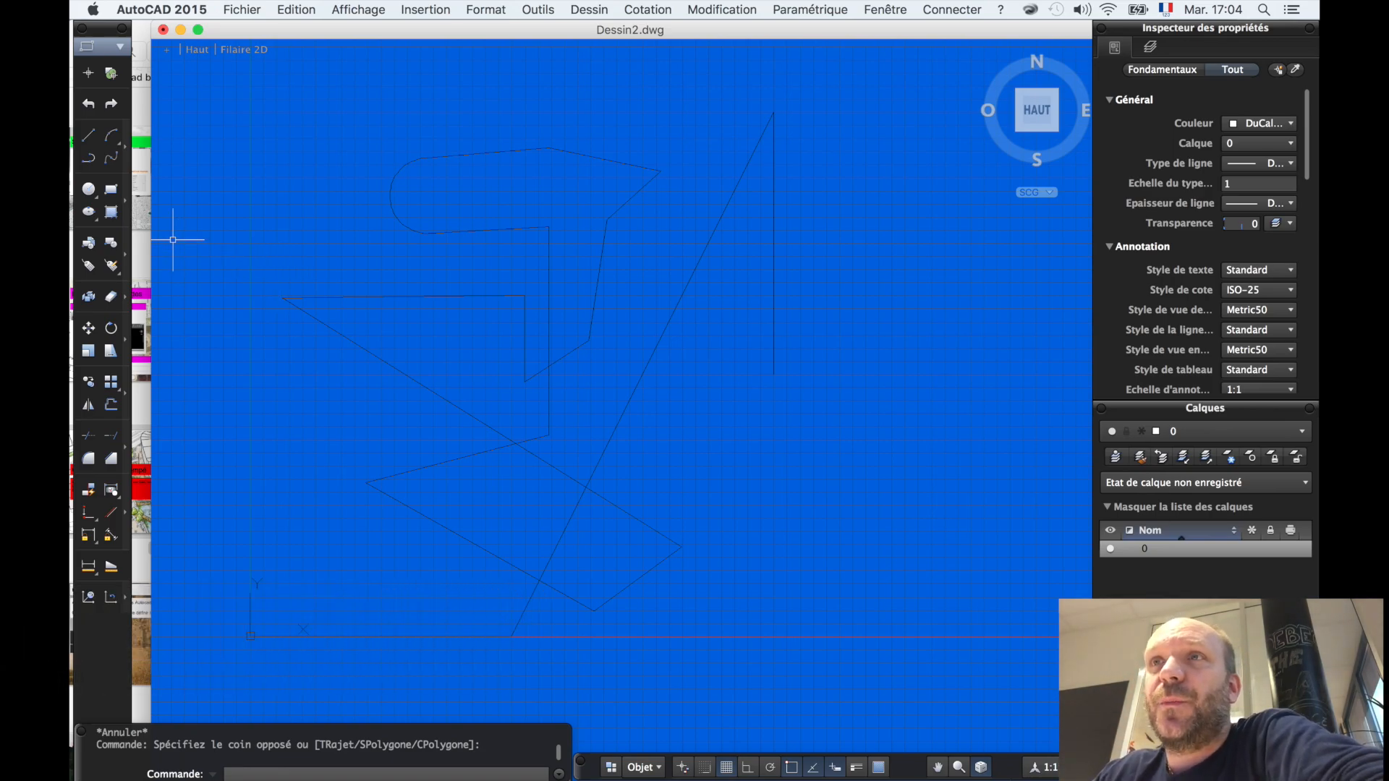
- Draw a circle with a radius of about 77 by centre and radius over the middle of the polyline
click(89, 190)
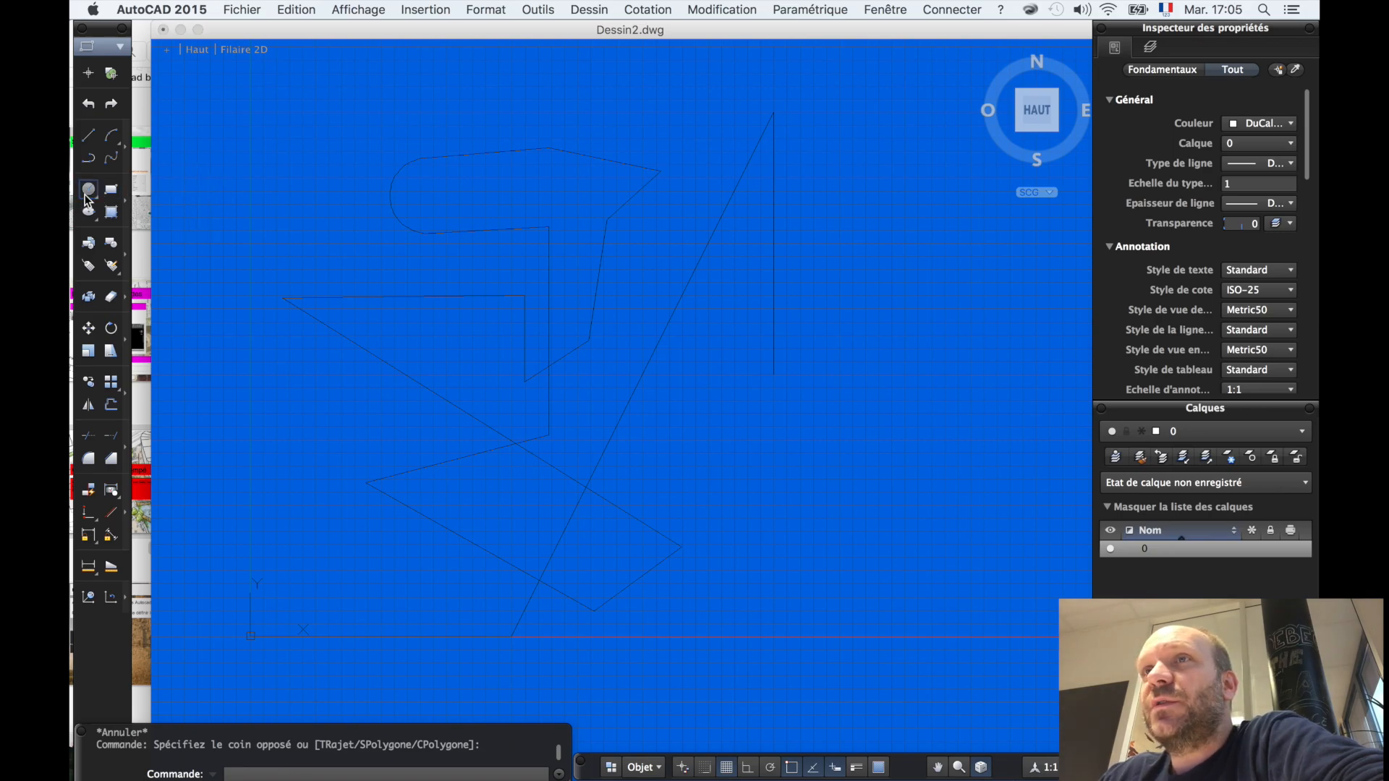
click(456, 354)
click(564, 363)
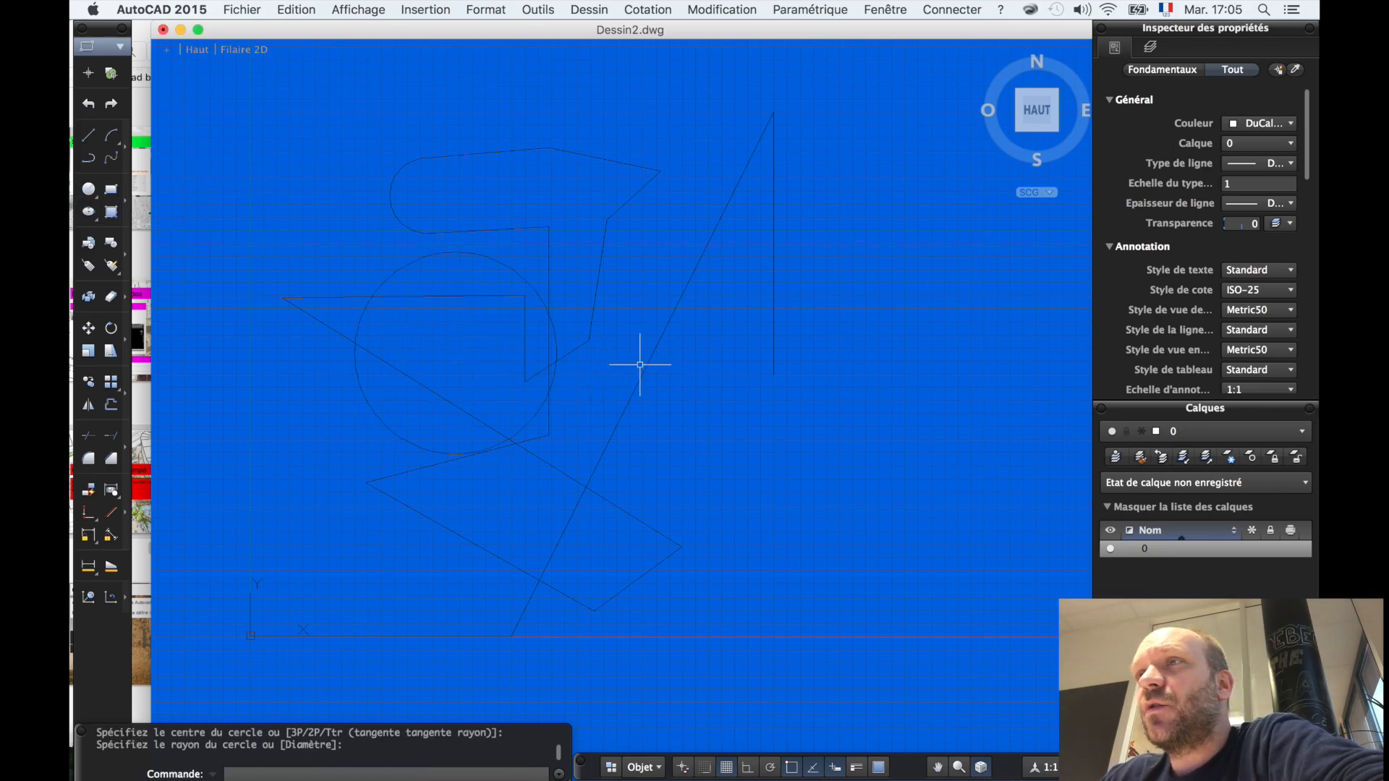
- Draw a second circle centred on the midpoint of the diagonal line, with a radius of about 80
text(c)
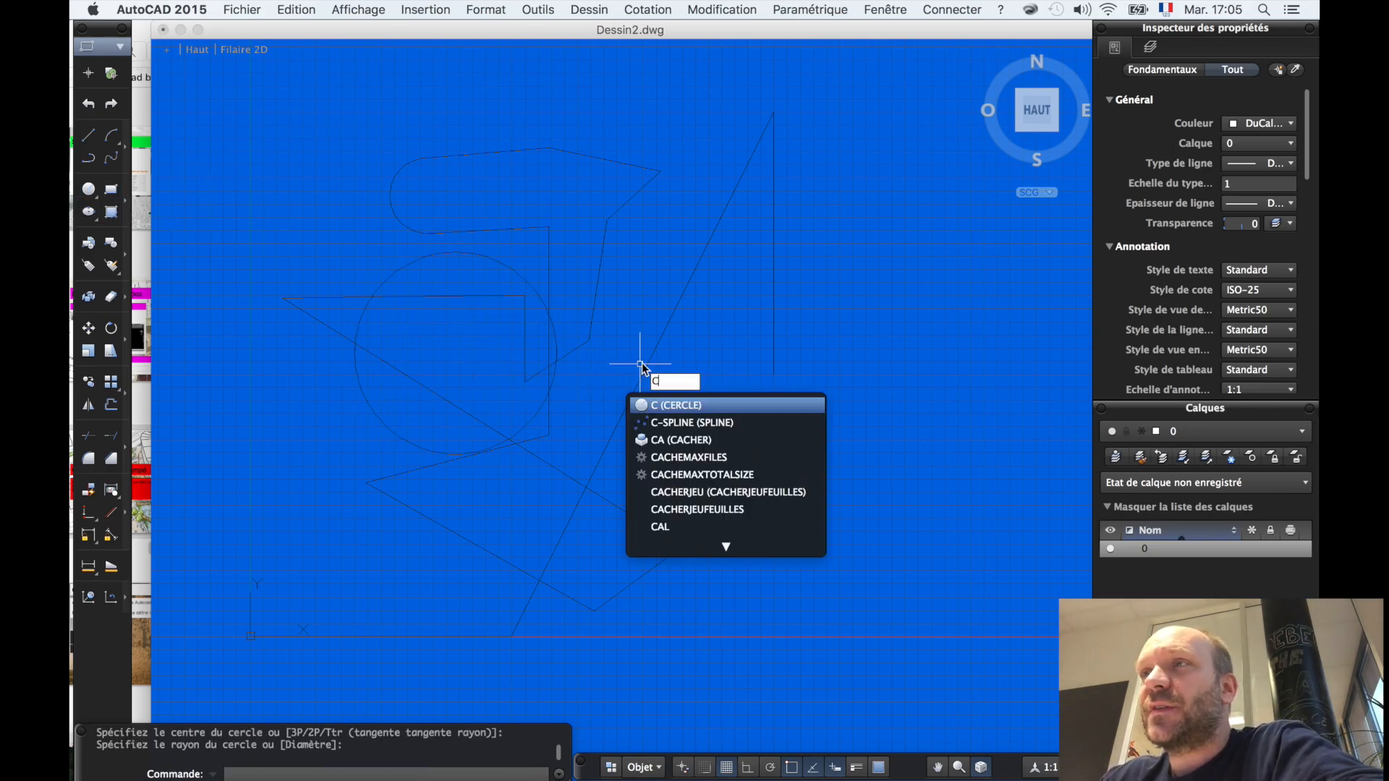
key(Return)
click(642, 374)
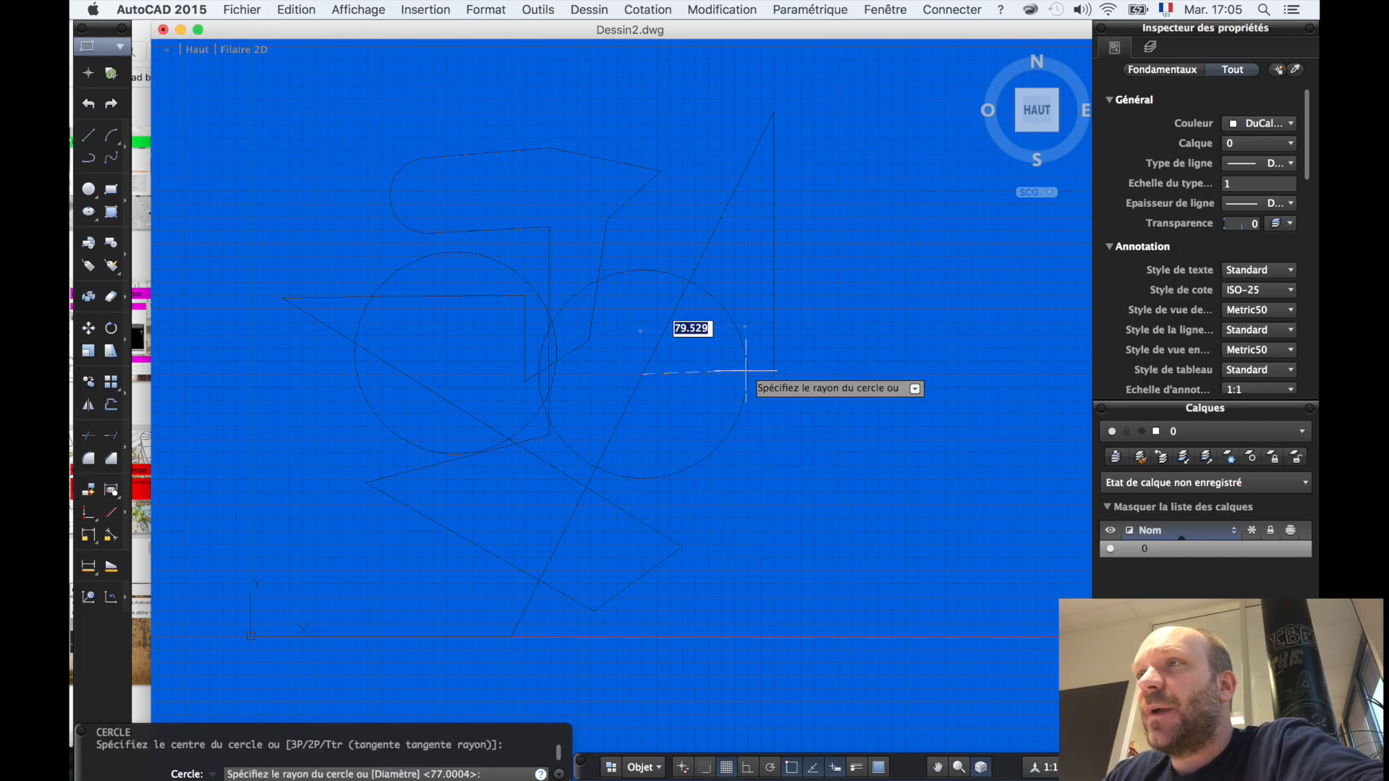
click(748, 389)
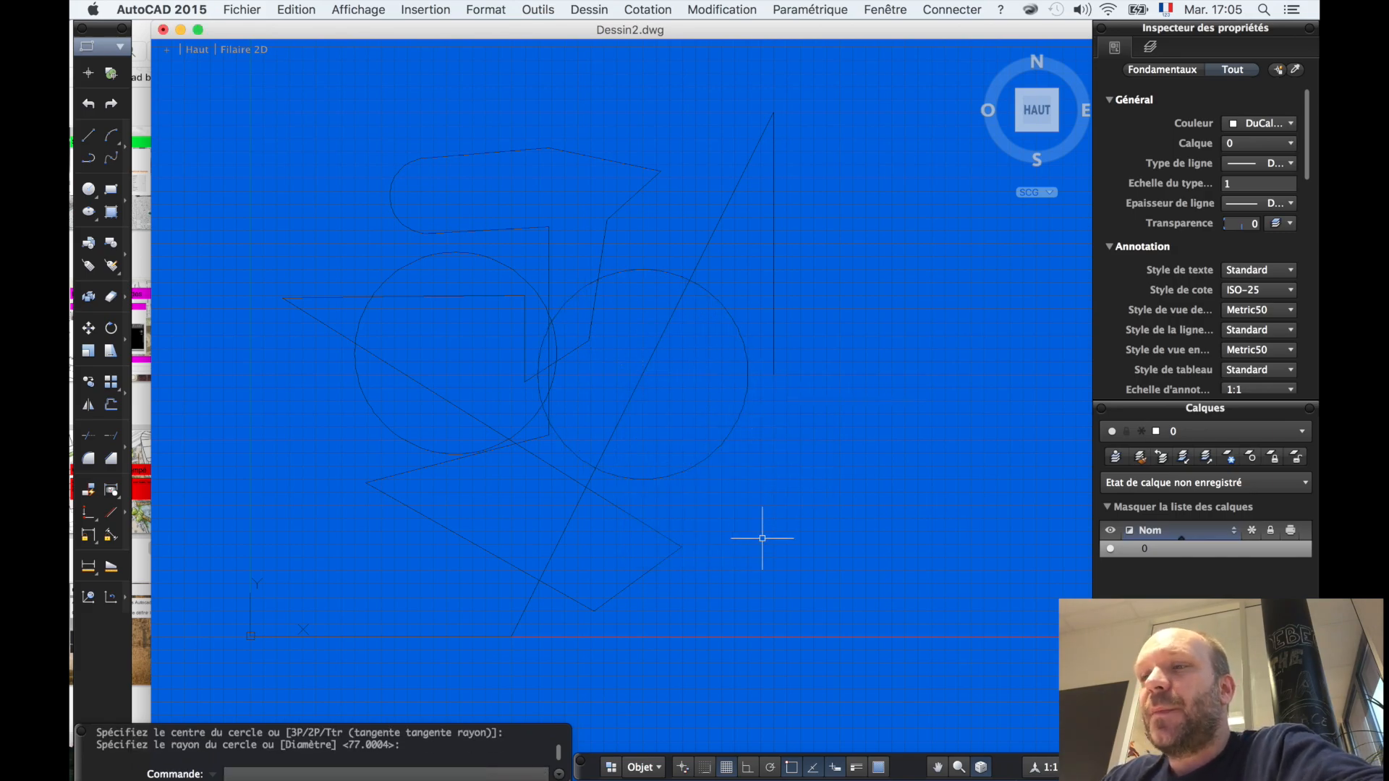
- Draw a third circle with the 3P option, through three points in the empty area below and right of the vertical line
text(c)
key(Return)
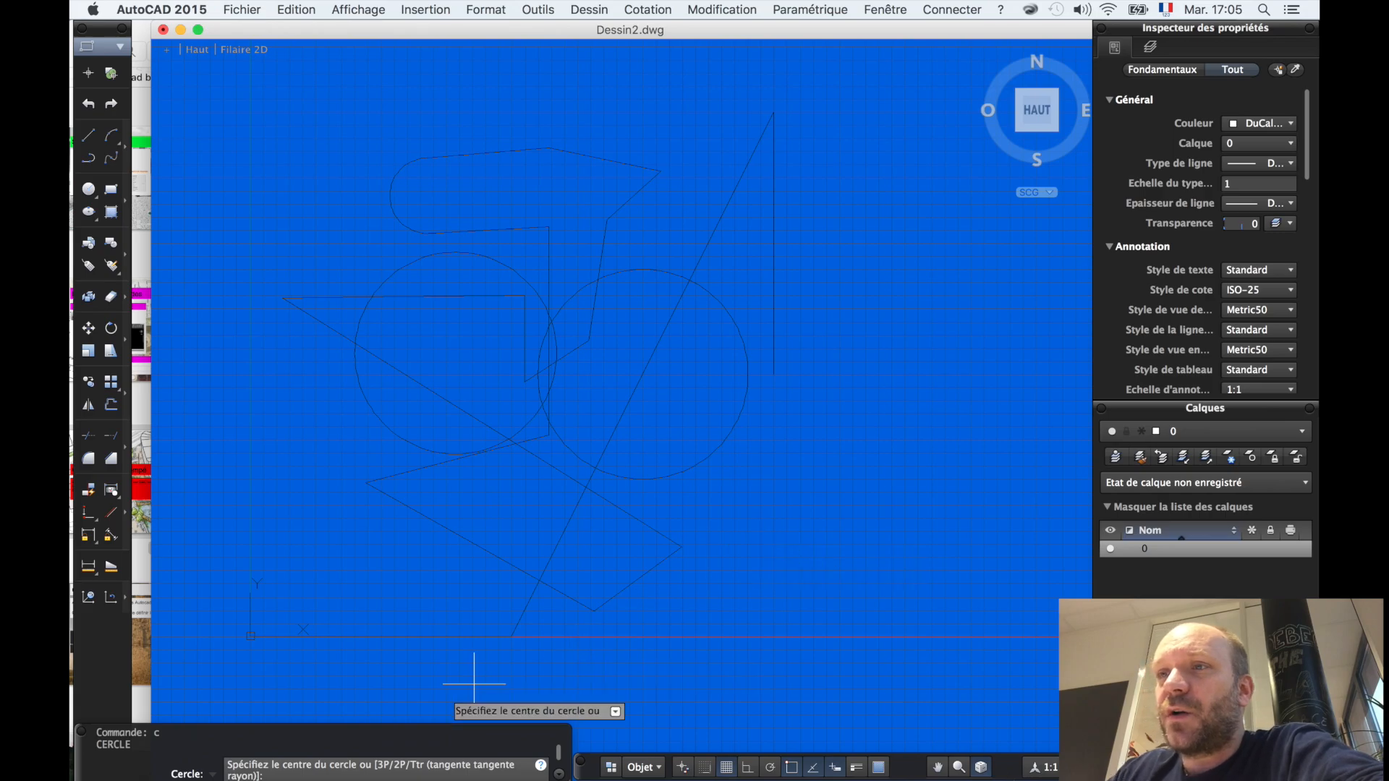
click(408, 774)
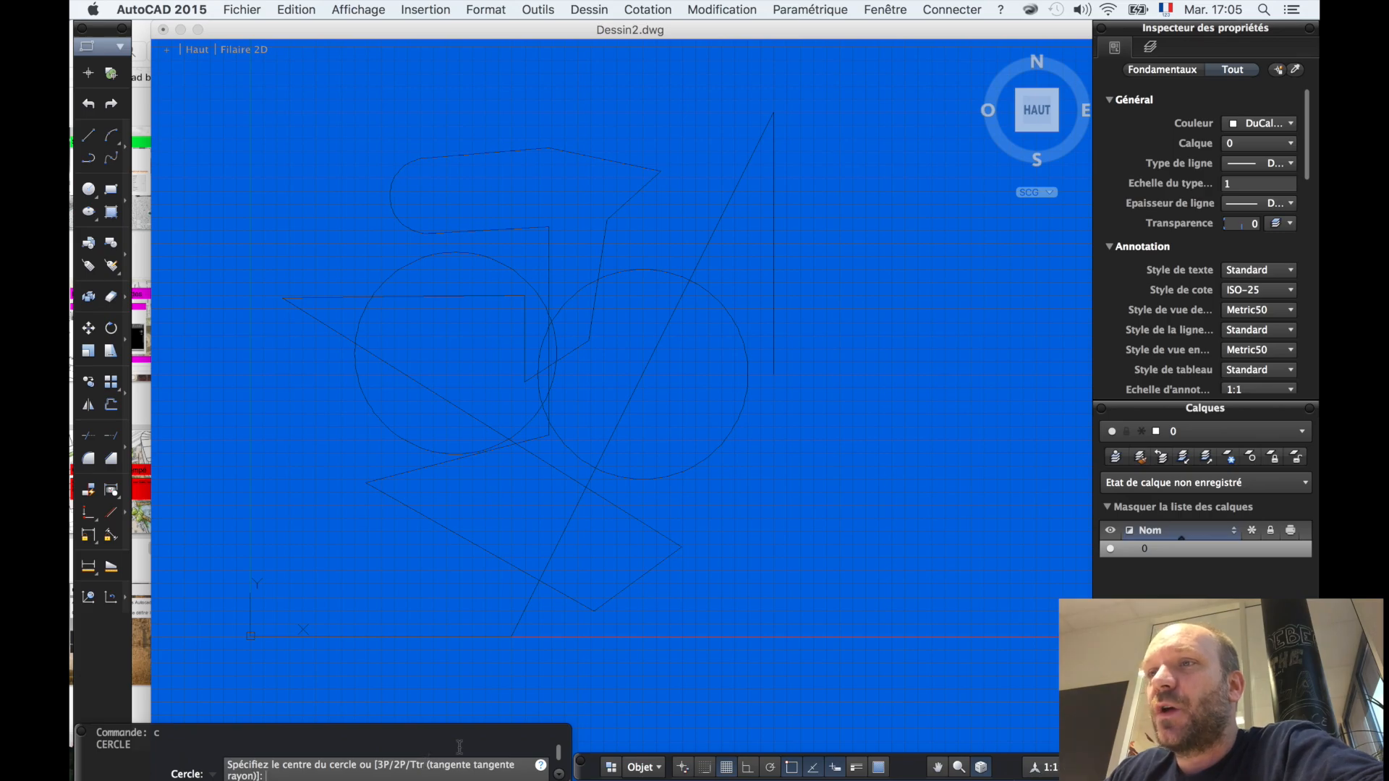
text(3P)
key(Return)
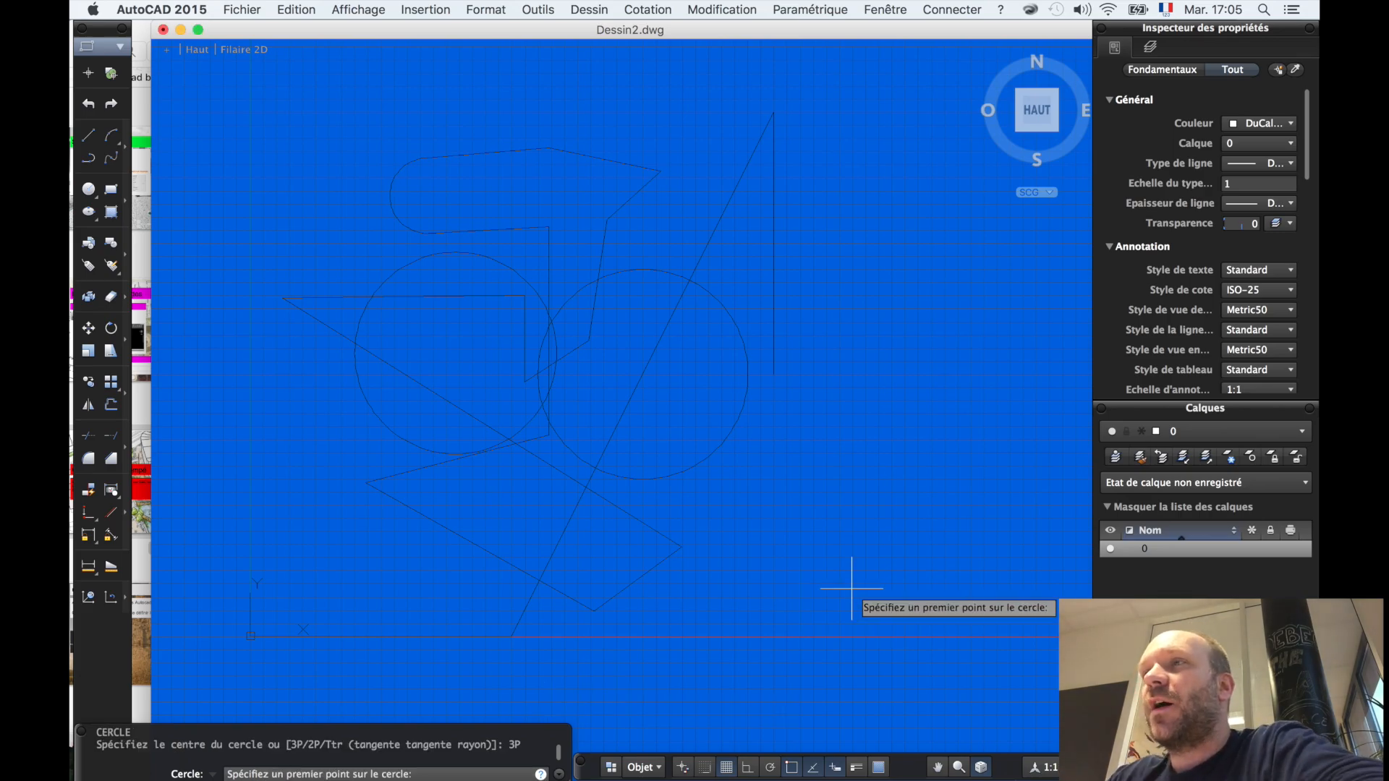
click(837, 550)
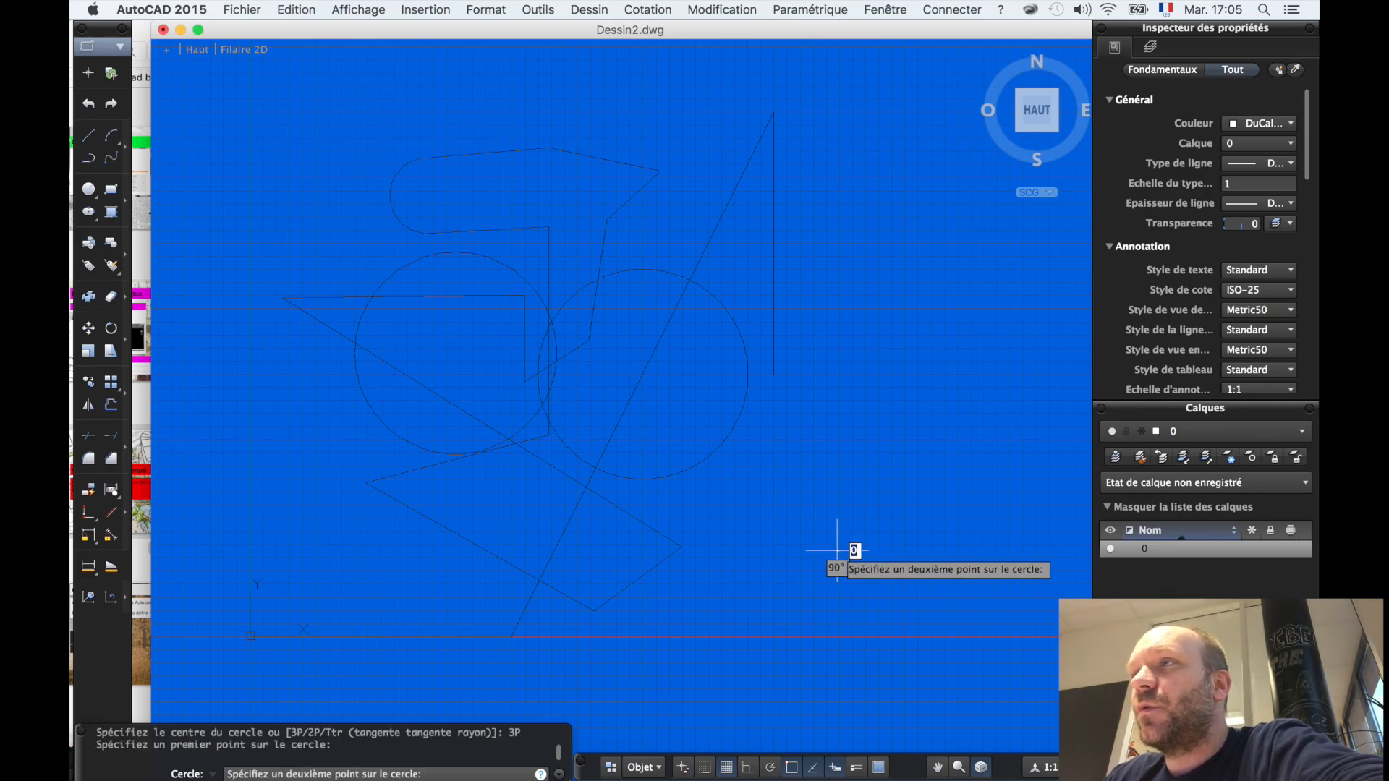
click(893, 413)
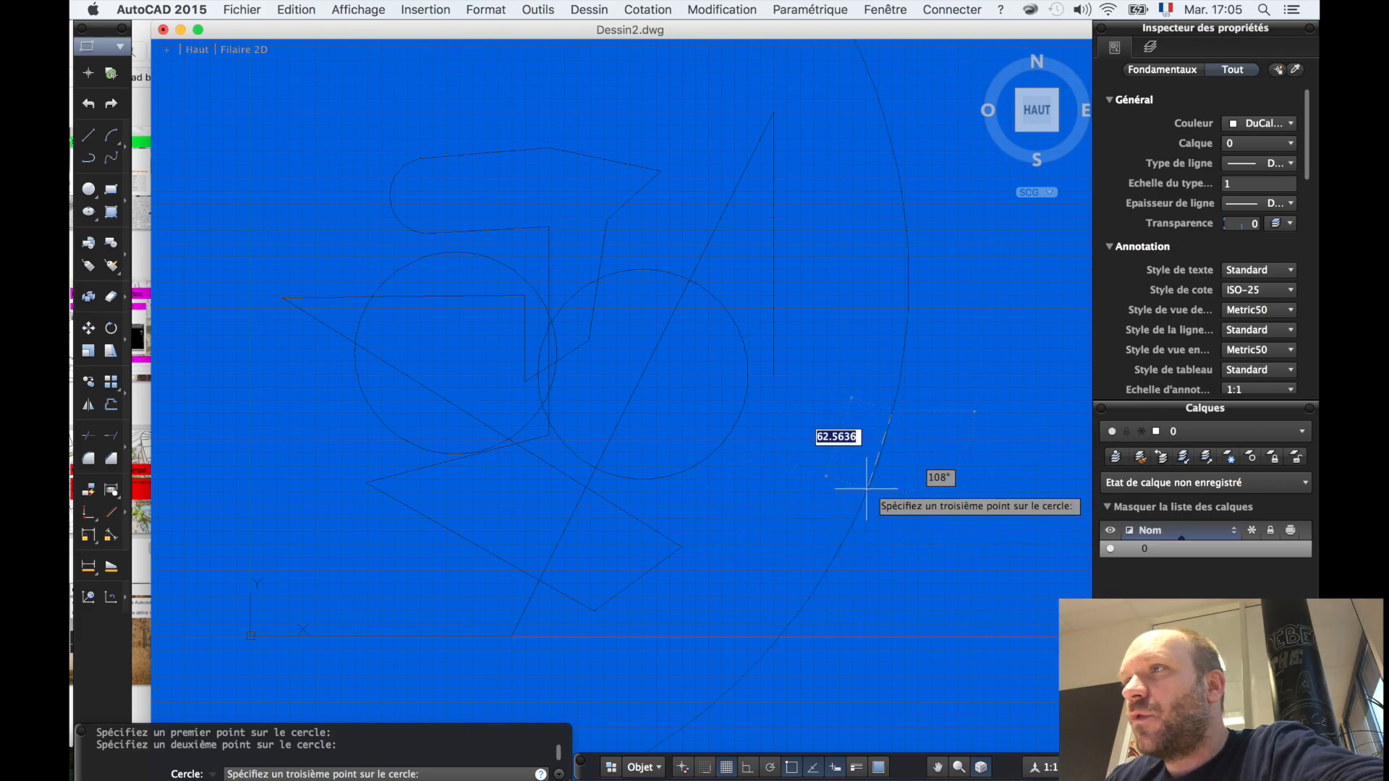
click(783, 449)
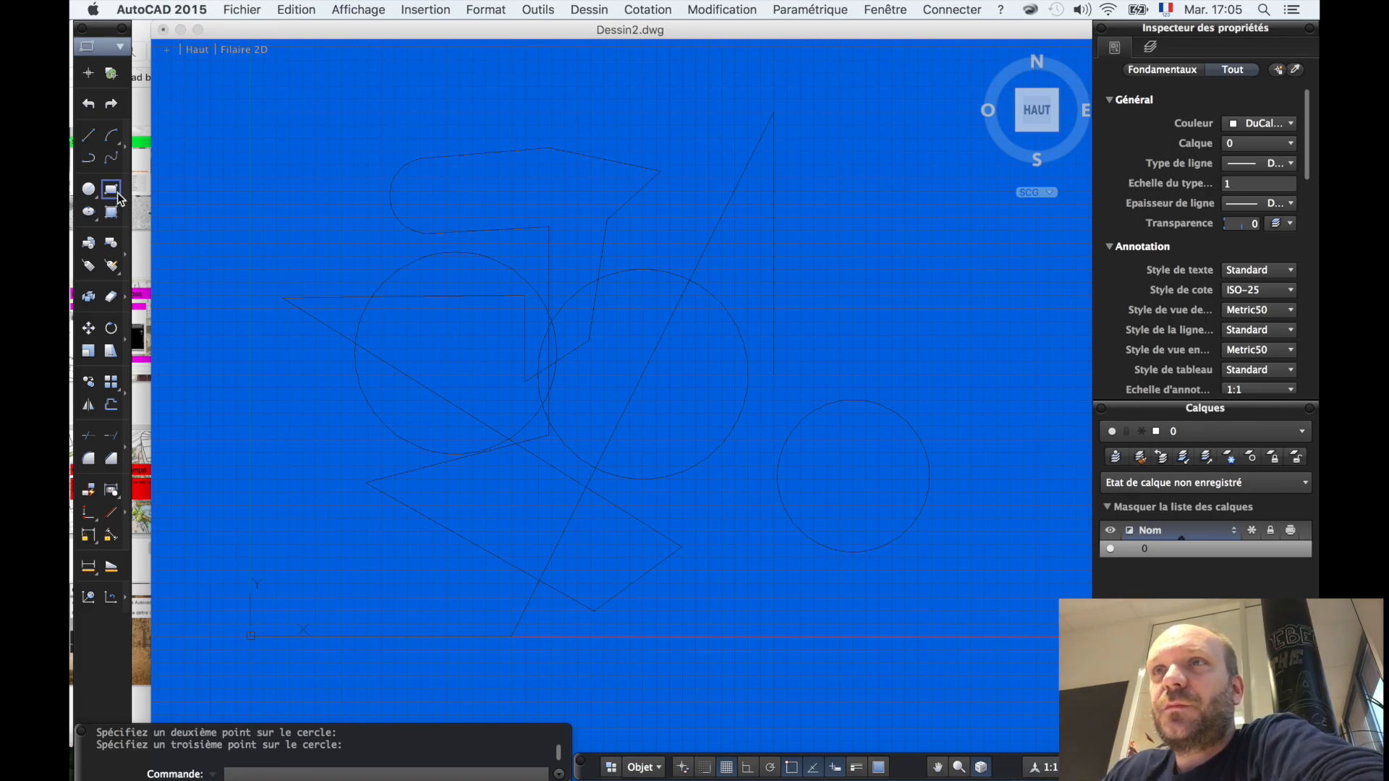
- Draw a rectangle from two opposite corners to the right of the vertical line, above the three-point circle
click(116, 192)
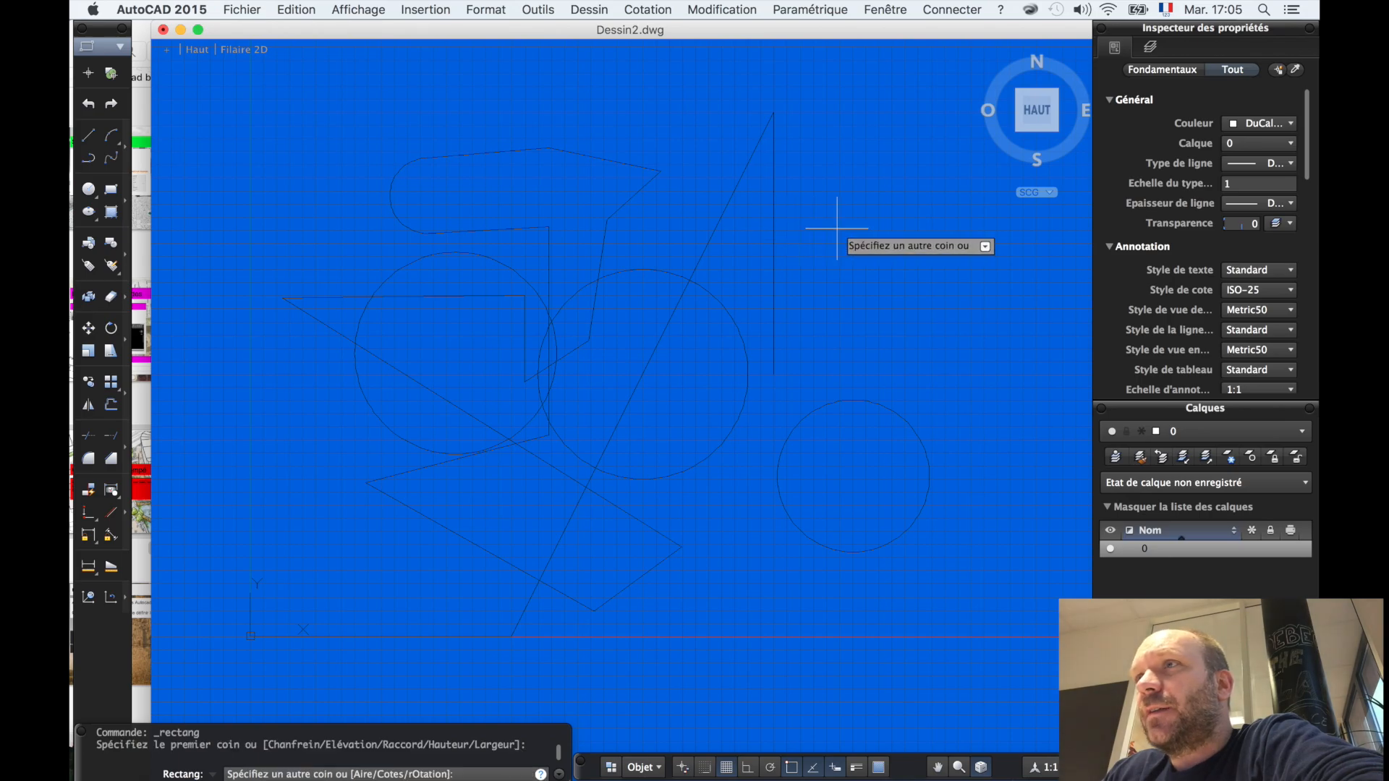
click(970, 326)
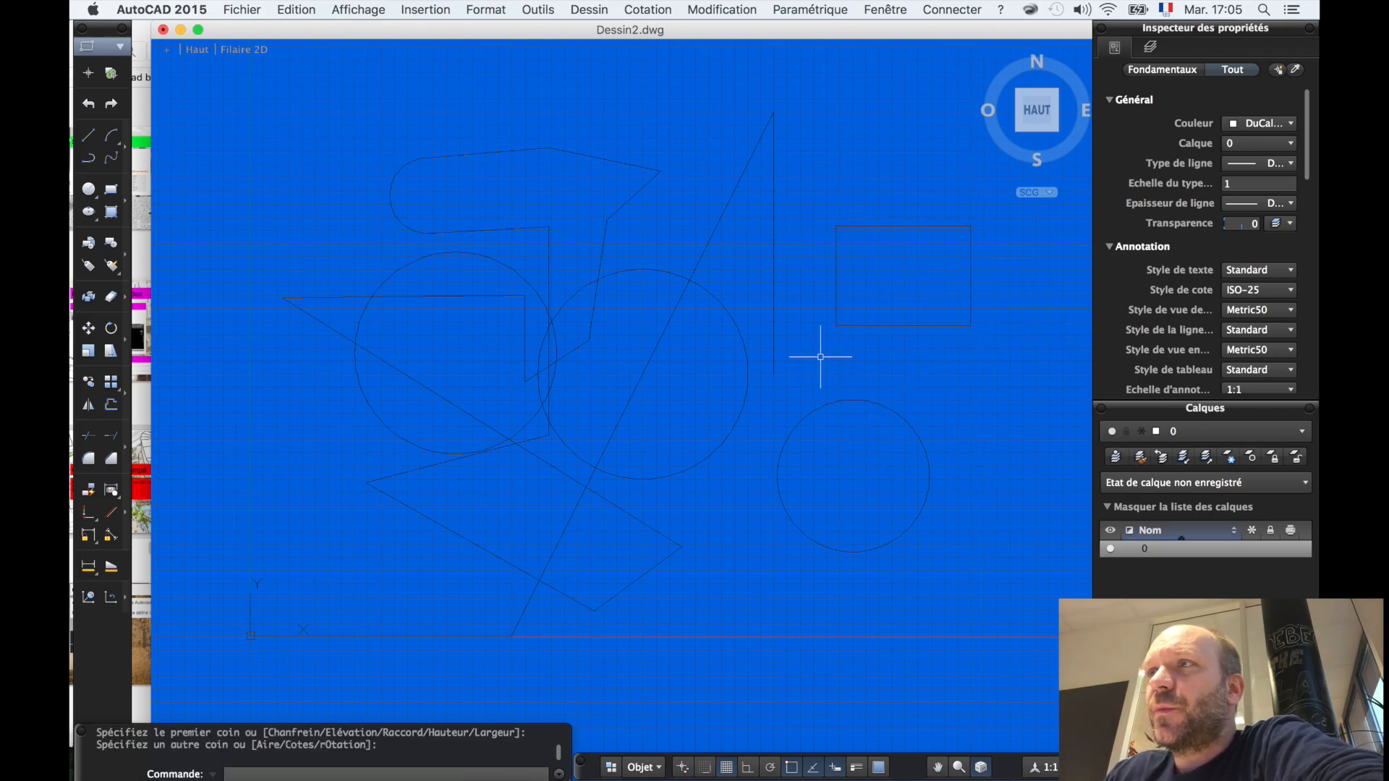
- Select the rectangle, the long polyline and the diagonal line to compare what kind of object each one is
click(836, 317)
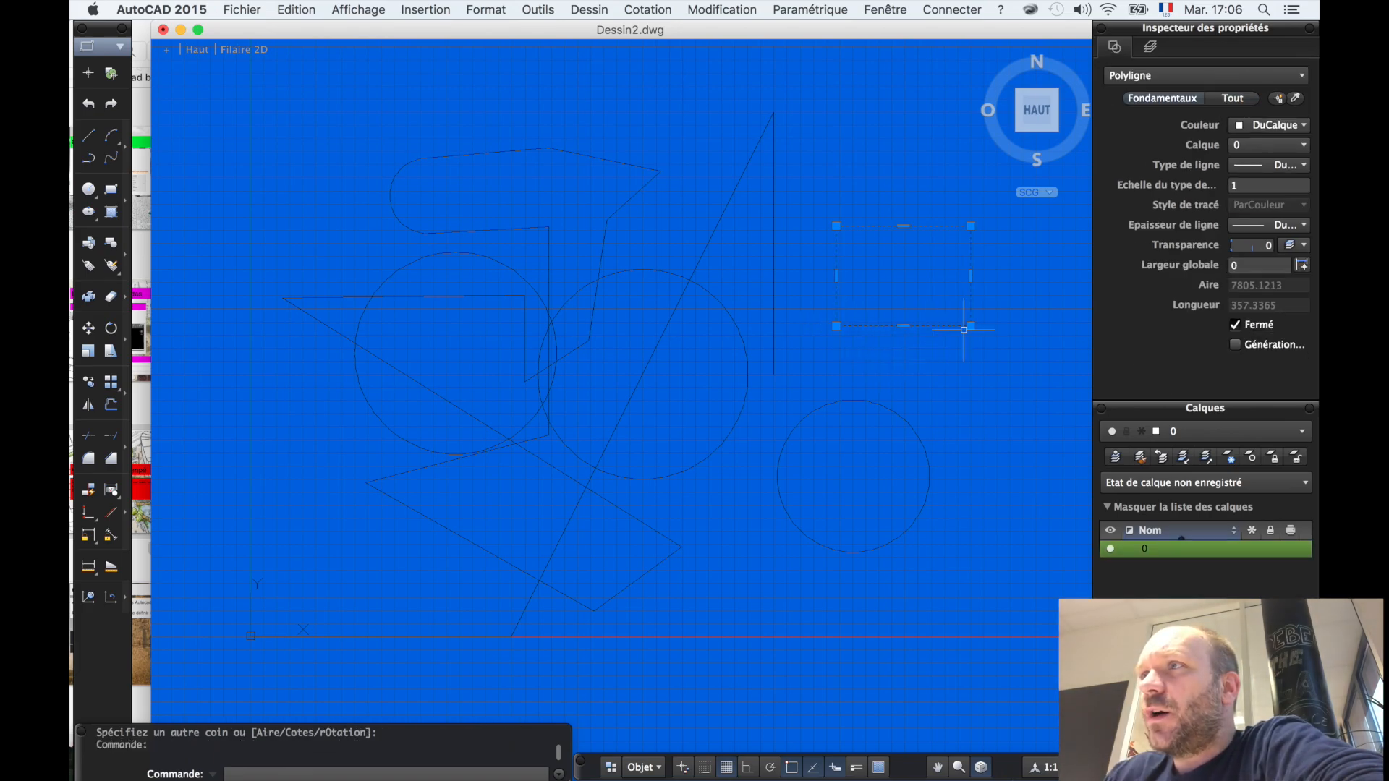
click(603, 247)
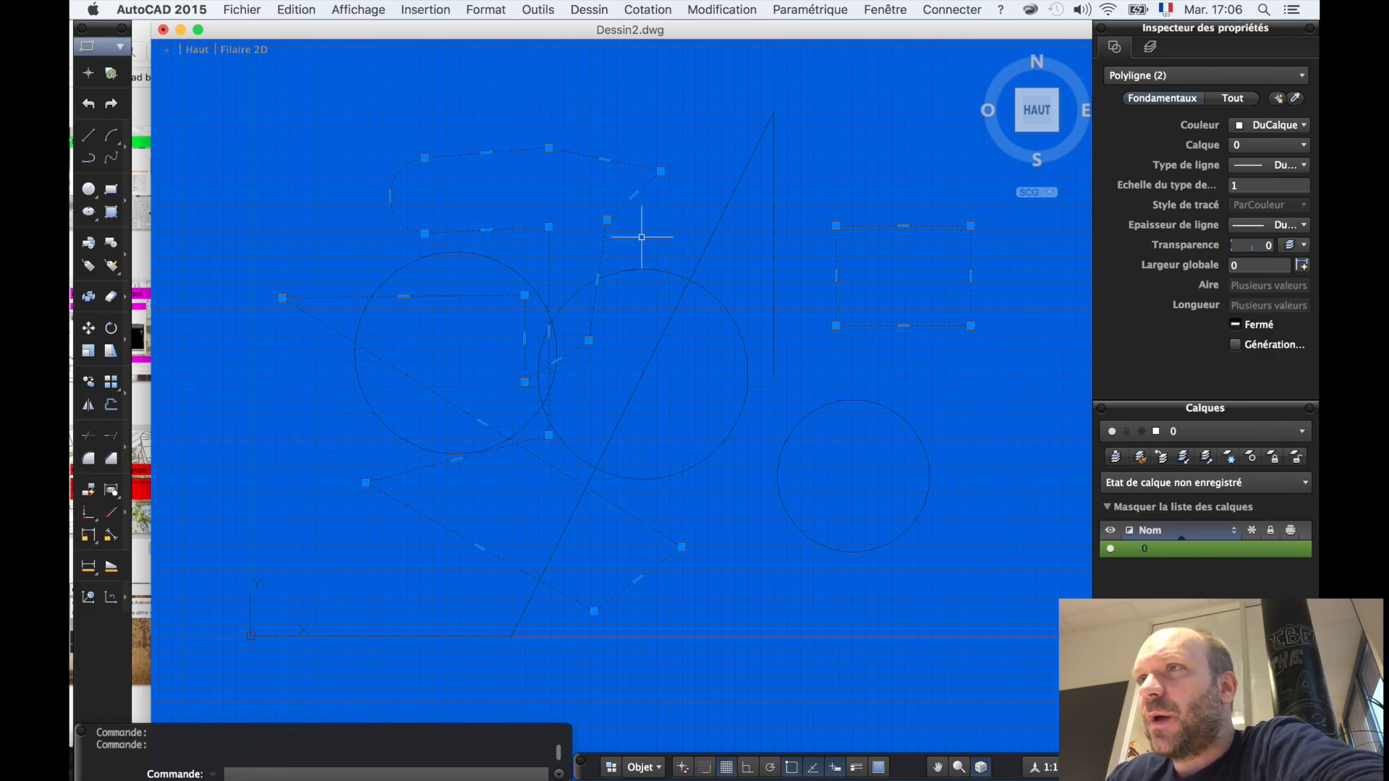
click(711, 241)
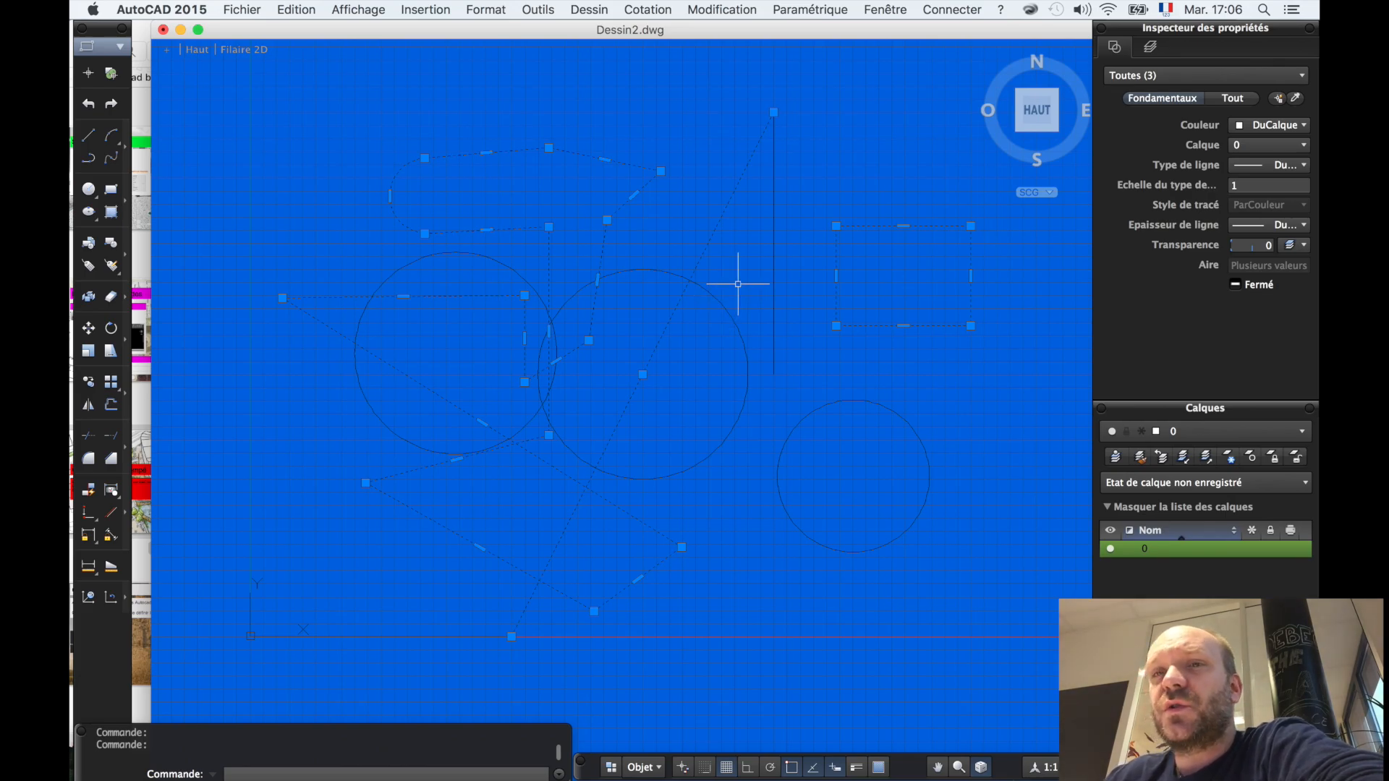
key(Return)
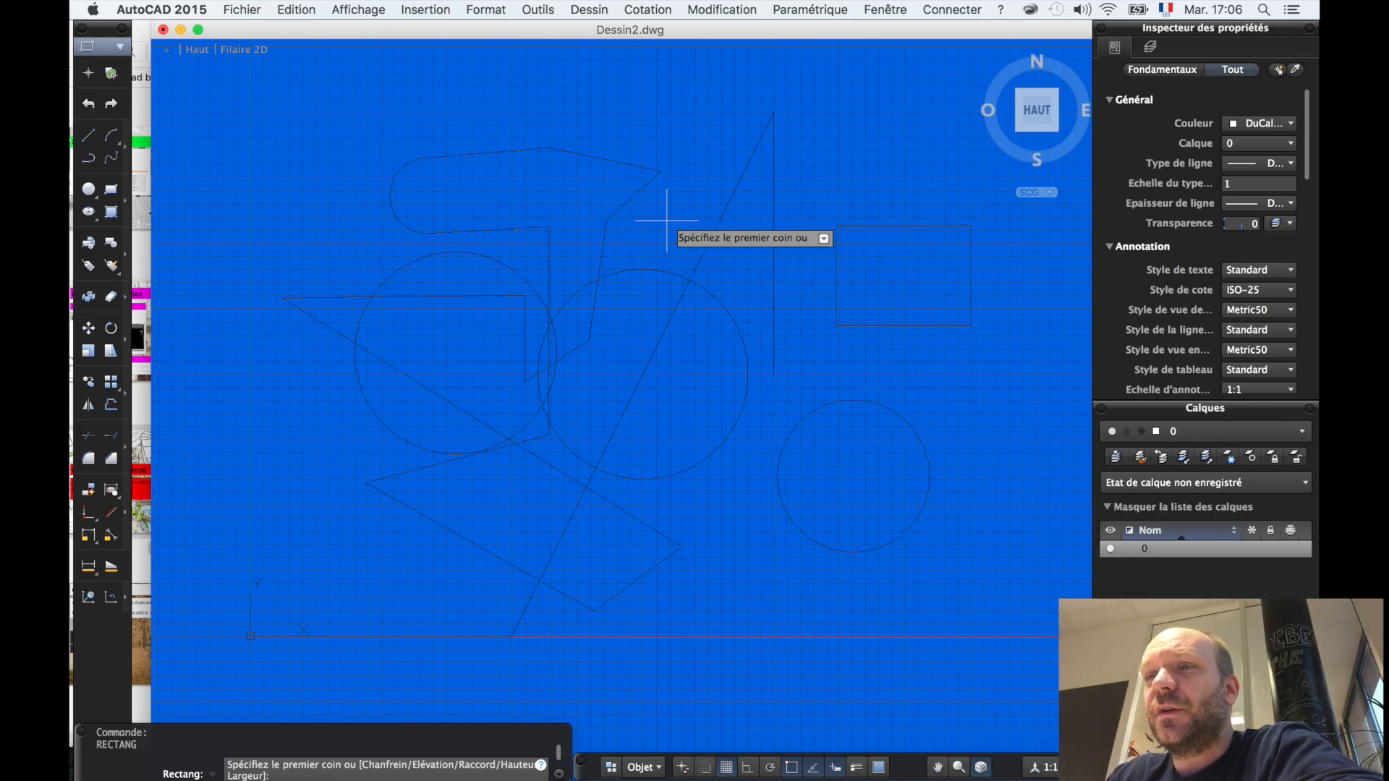
text(deco)
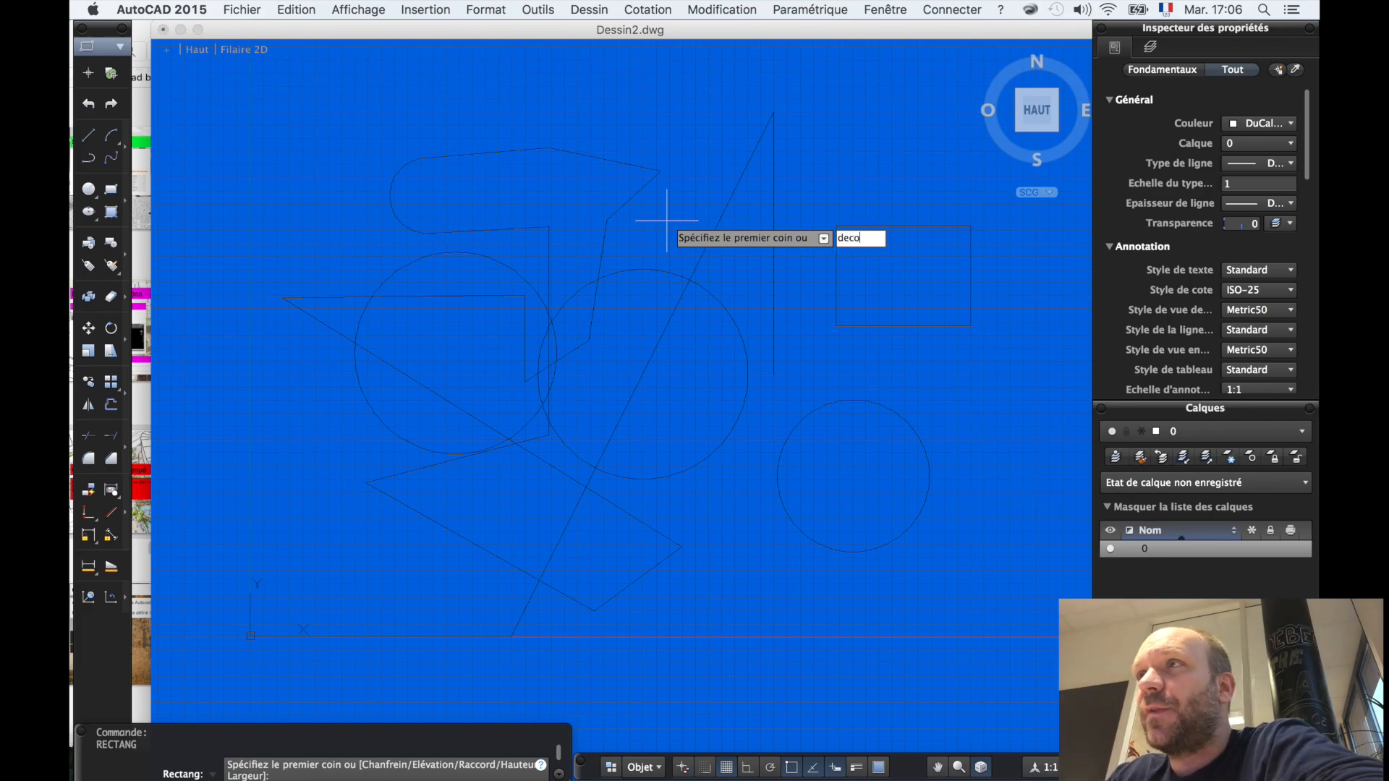
text(m)
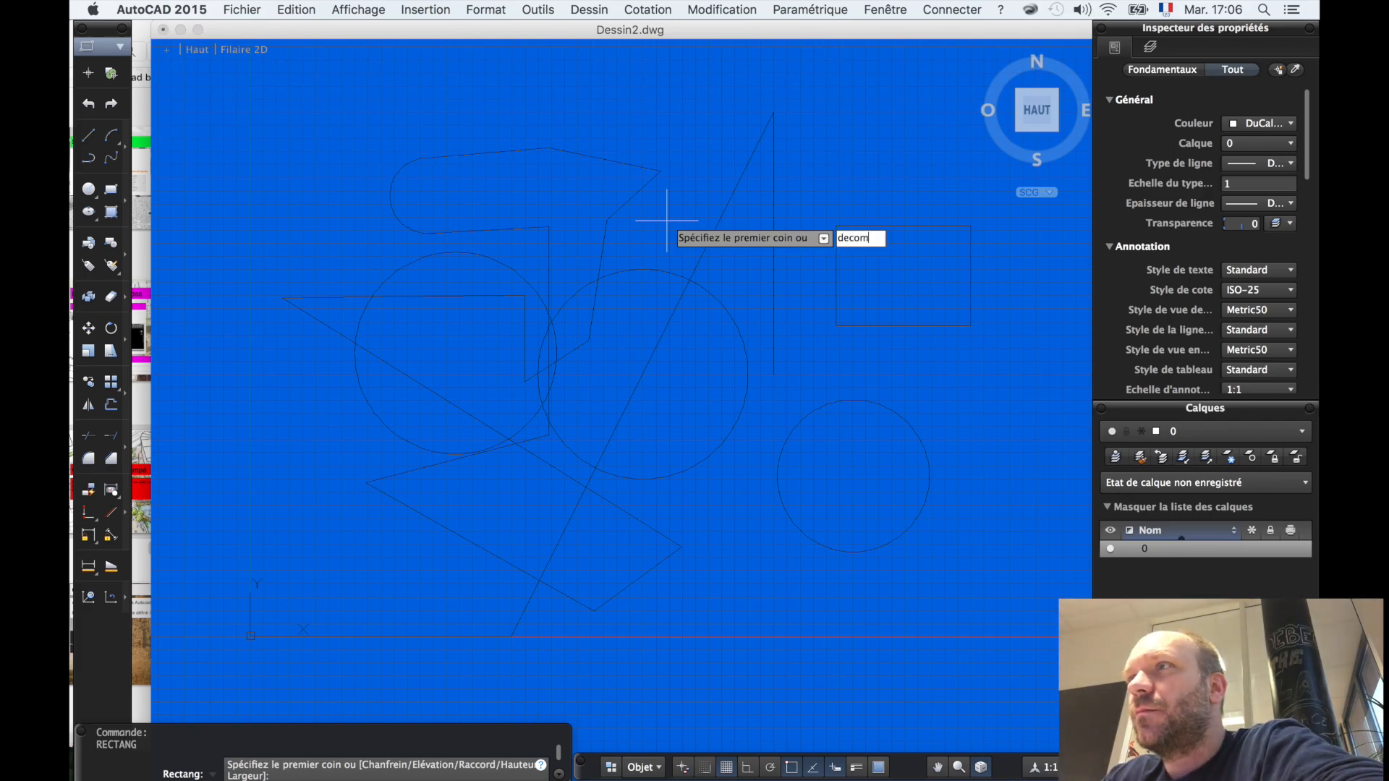
key(Escape)
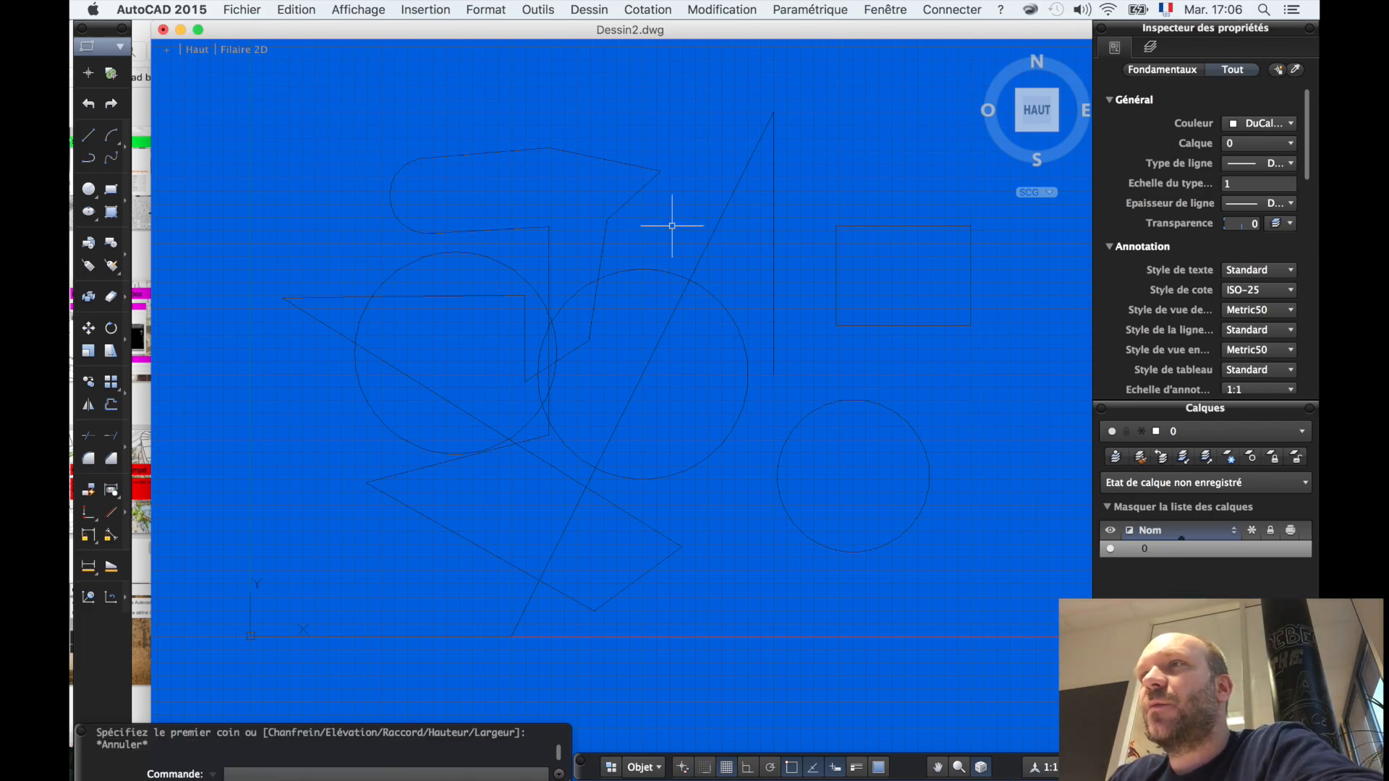
- Explode the long polyline and the rectangle into separate objects with the DECOMPOS command
text(decom)
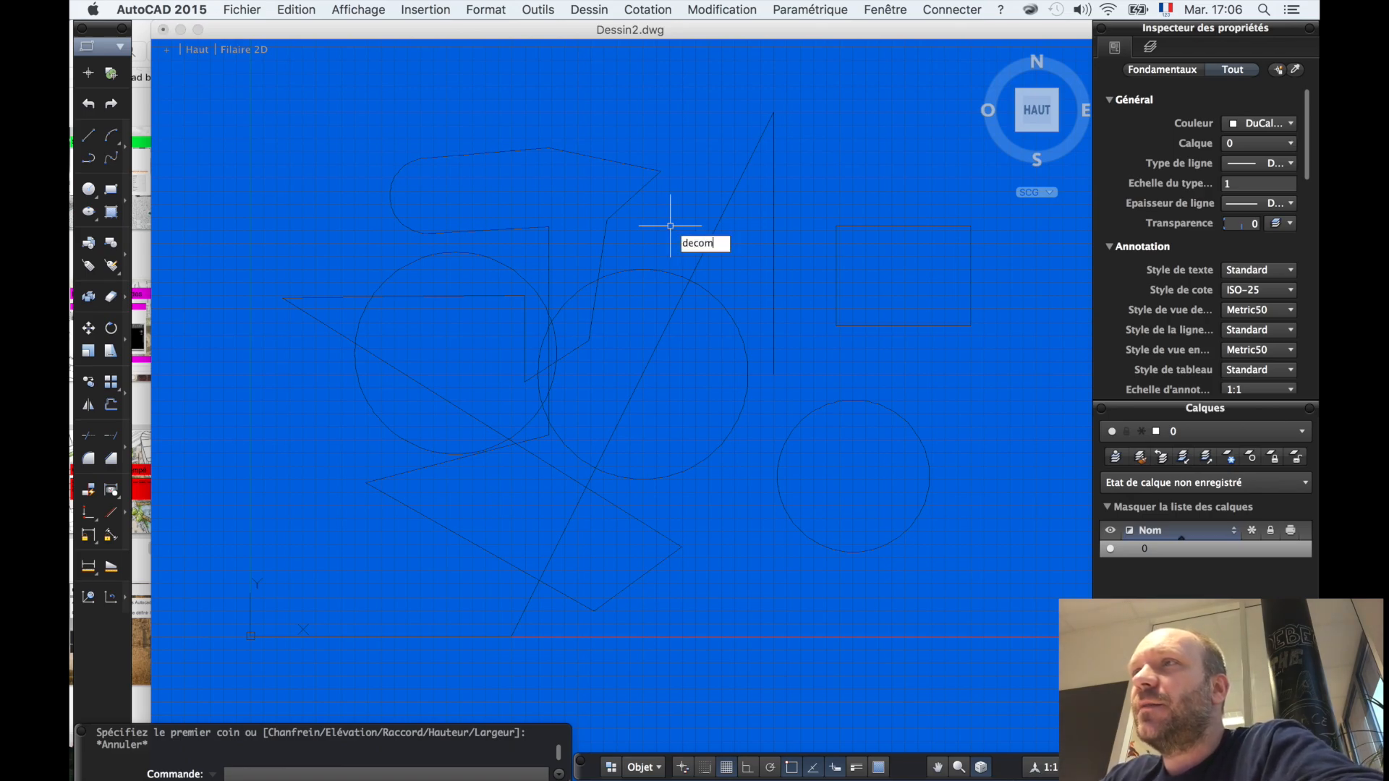
key(Return)
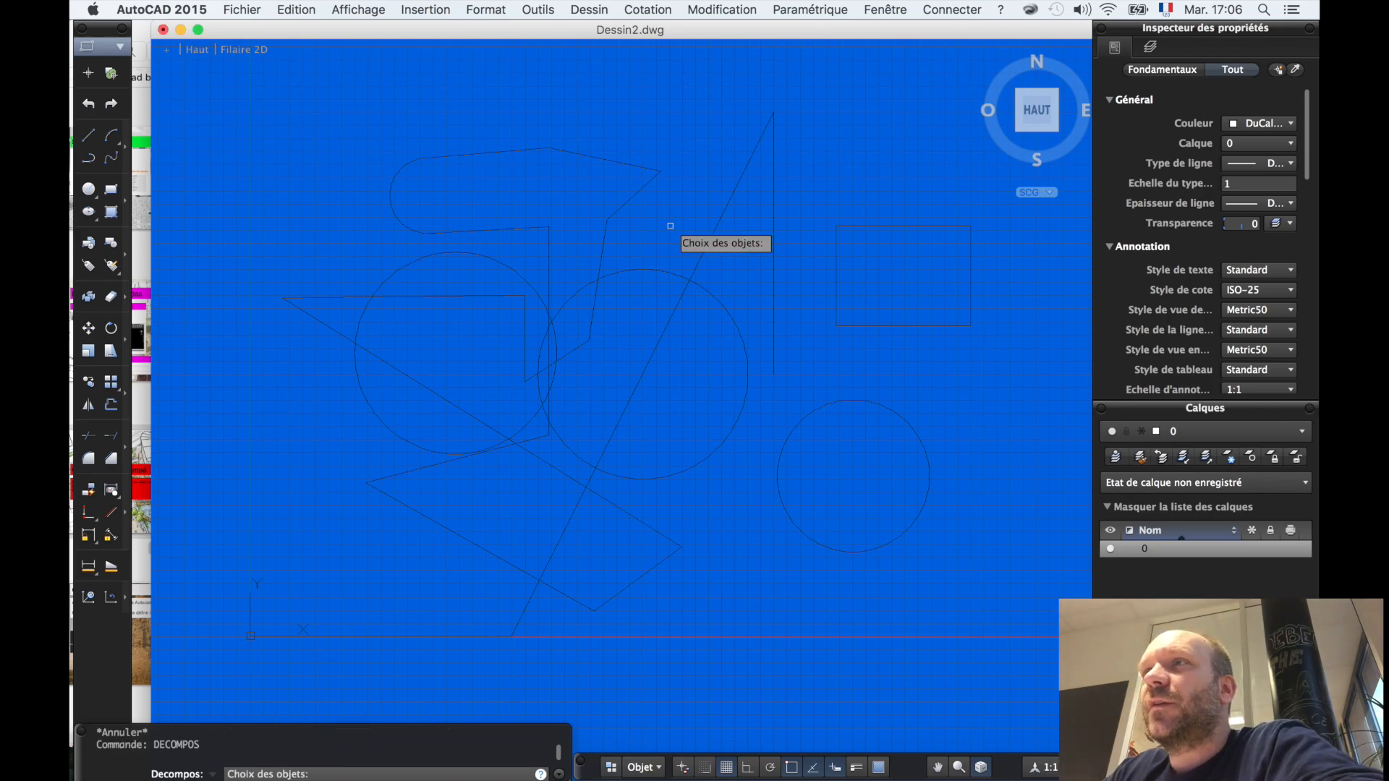
click(638, 192)
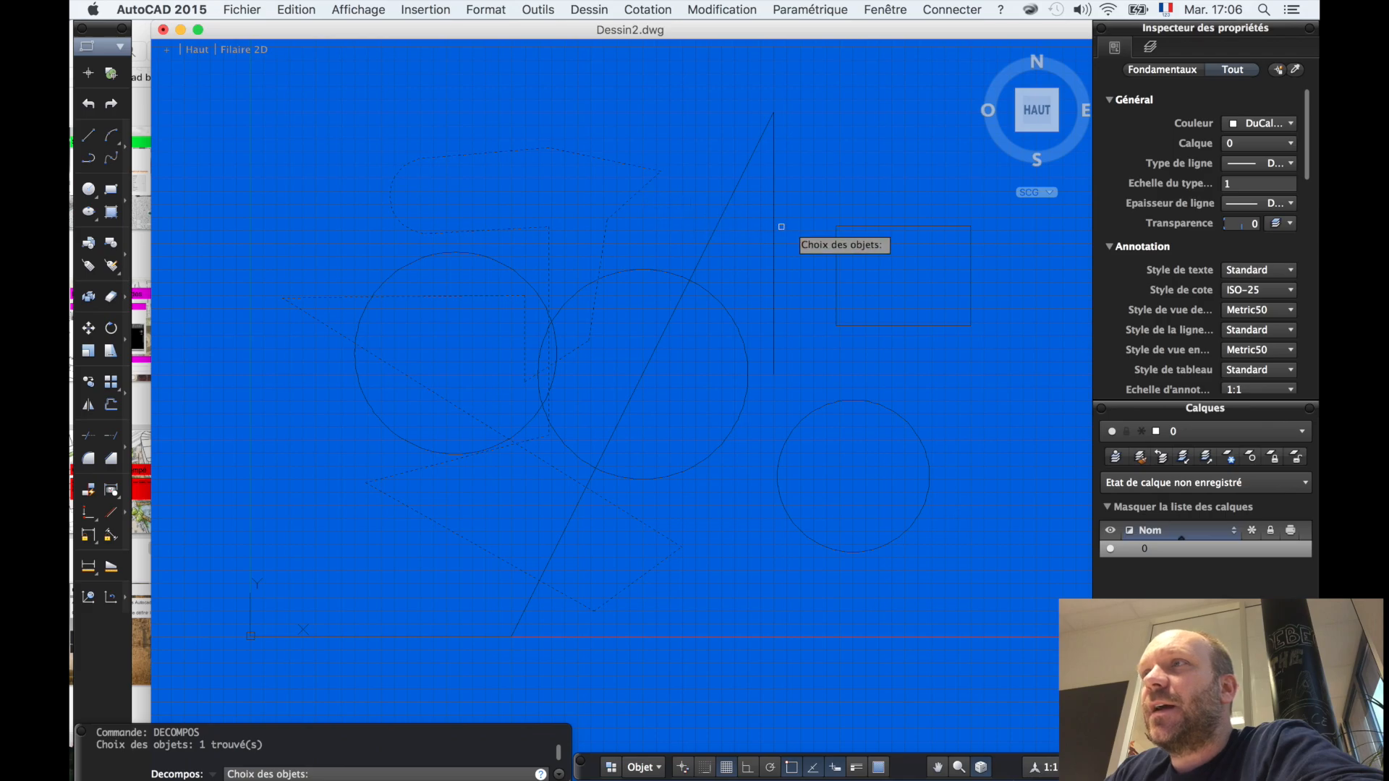
click(833, 232)
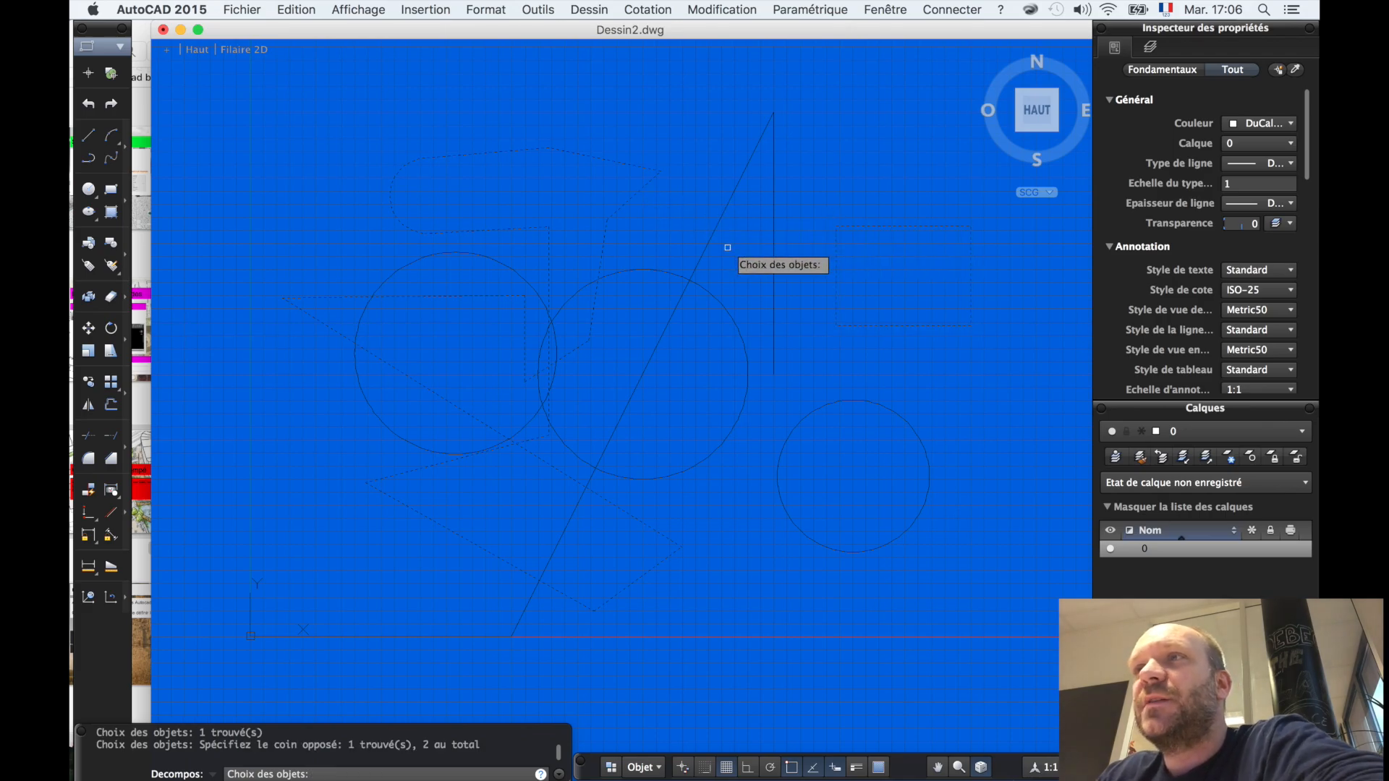
key(Return)
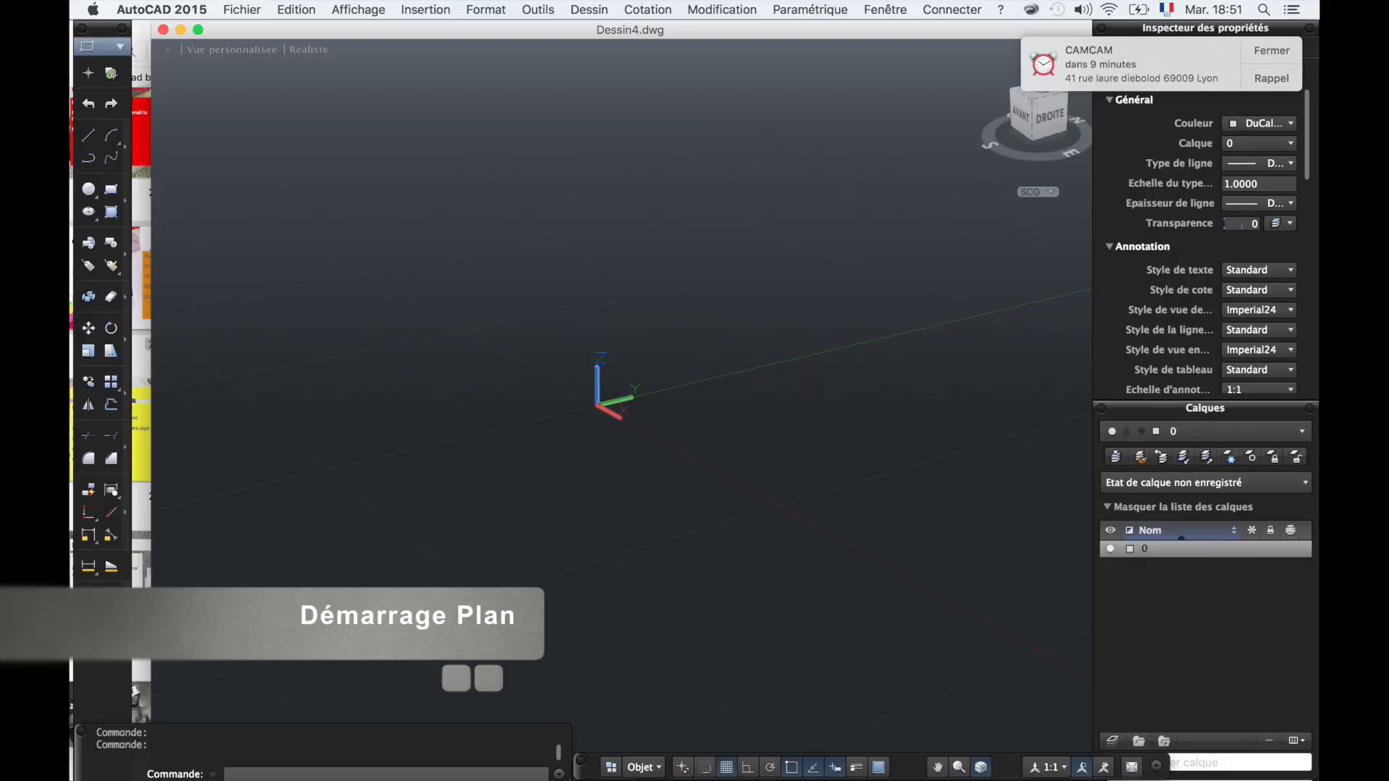
- Close the open 3D drawing and create a new drawing from the acadiso.dwt template
click(163, 30)
click(241, 9)
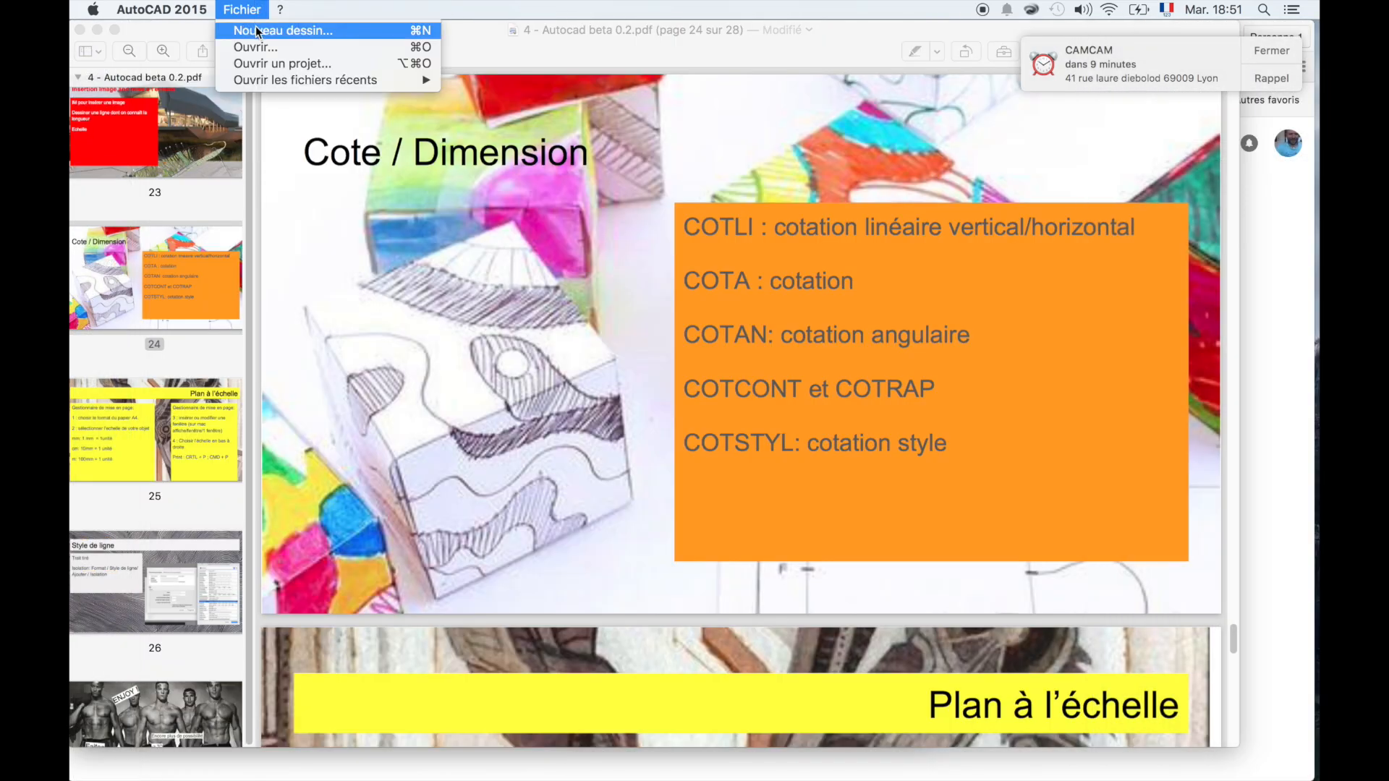
click(255, 26)
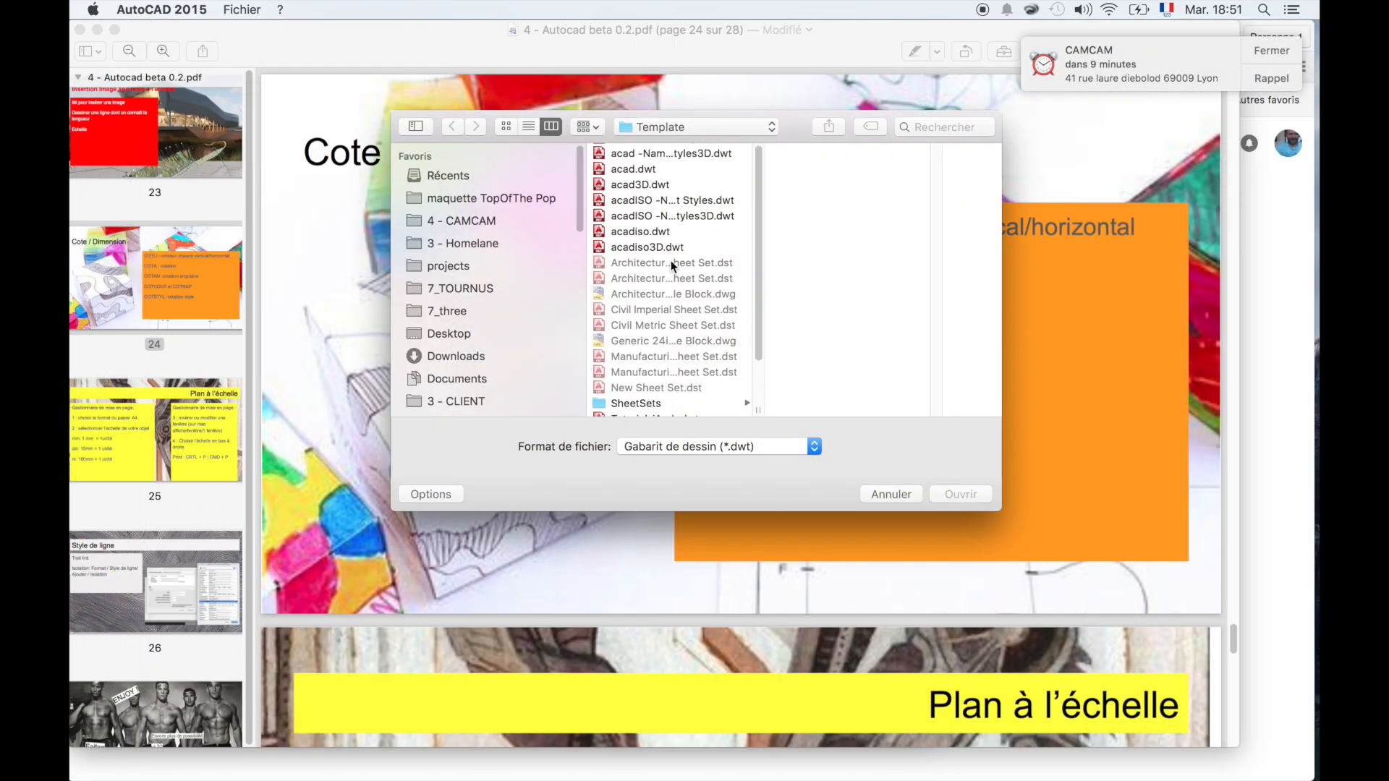
click(656, 231)
double_click(644, 236)
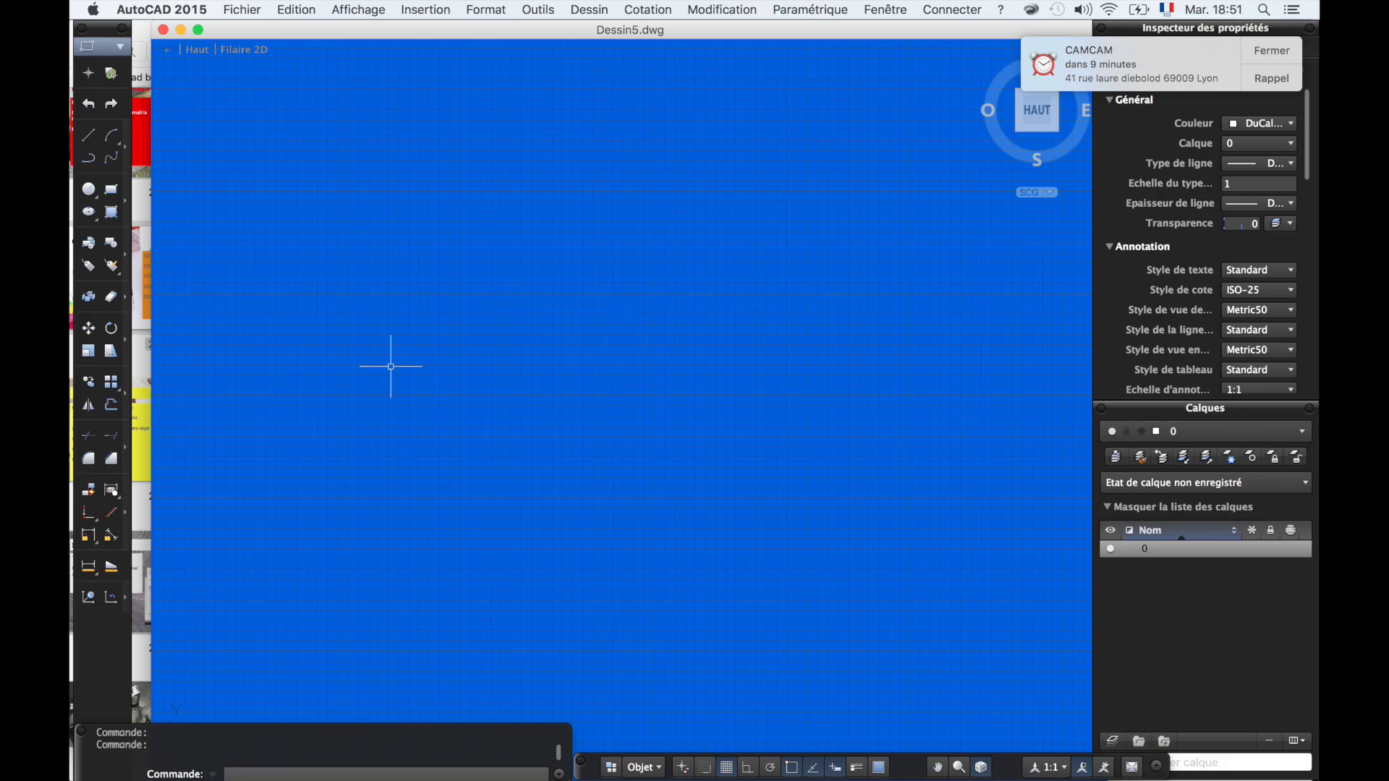
- Begin a line at a point in the empty area above the origin and turn on Ortho mode
scroll(388, 429, up, 3)
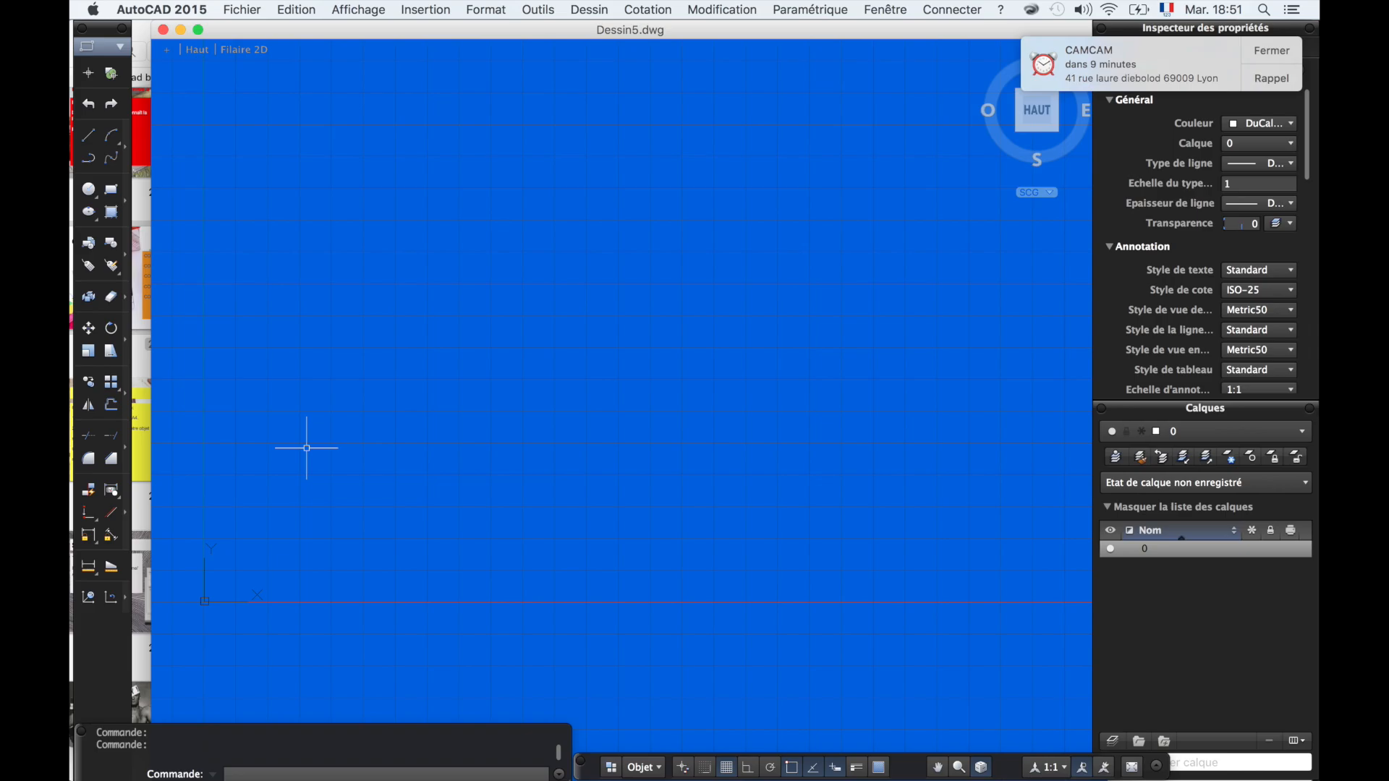
text(L)
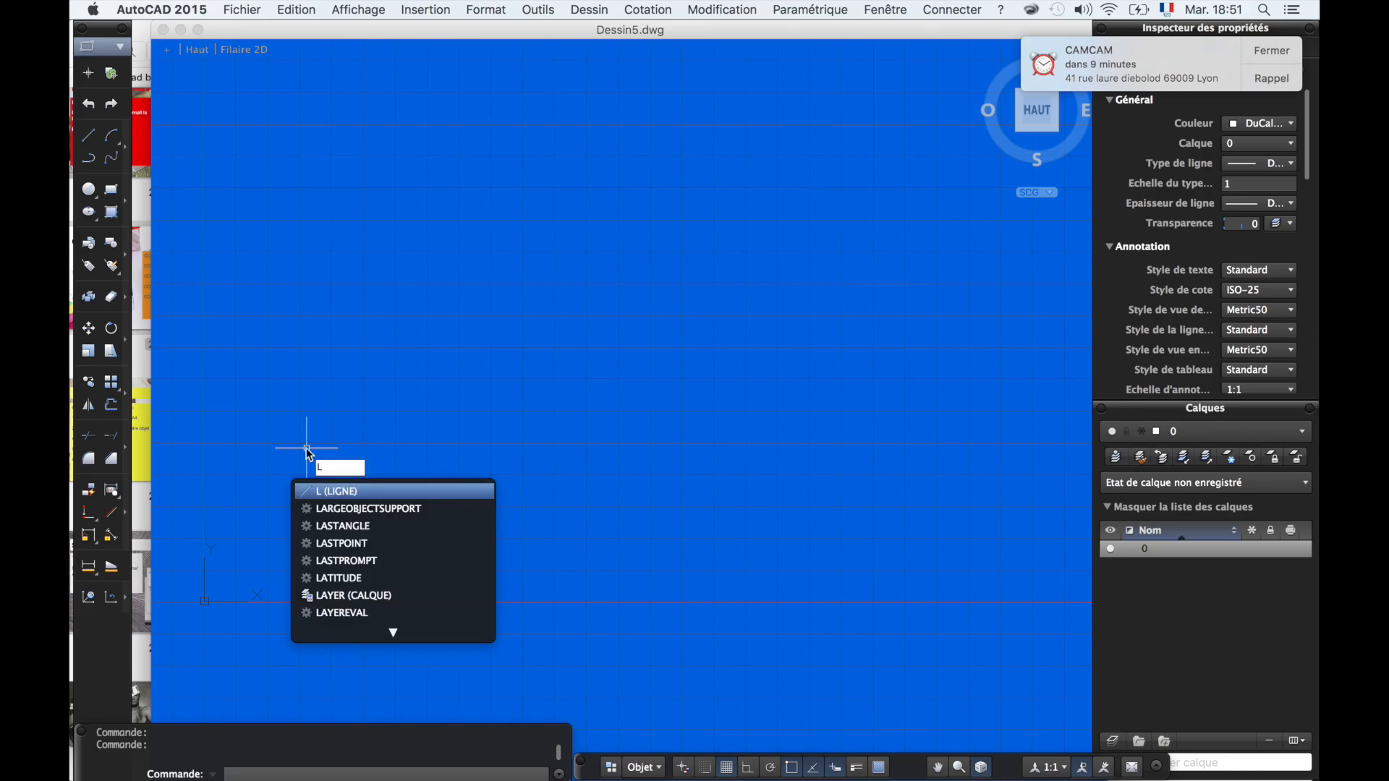
key(Return)
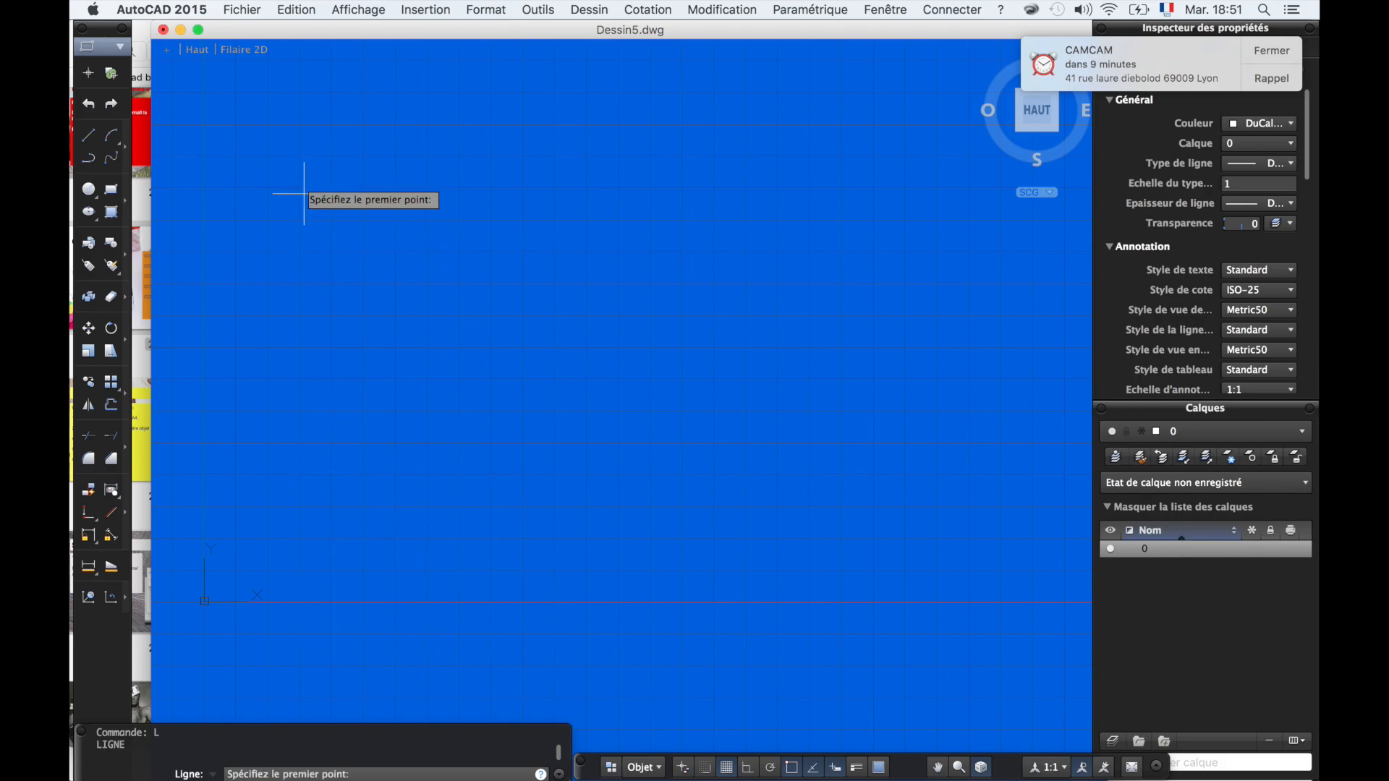
click(273, 113)
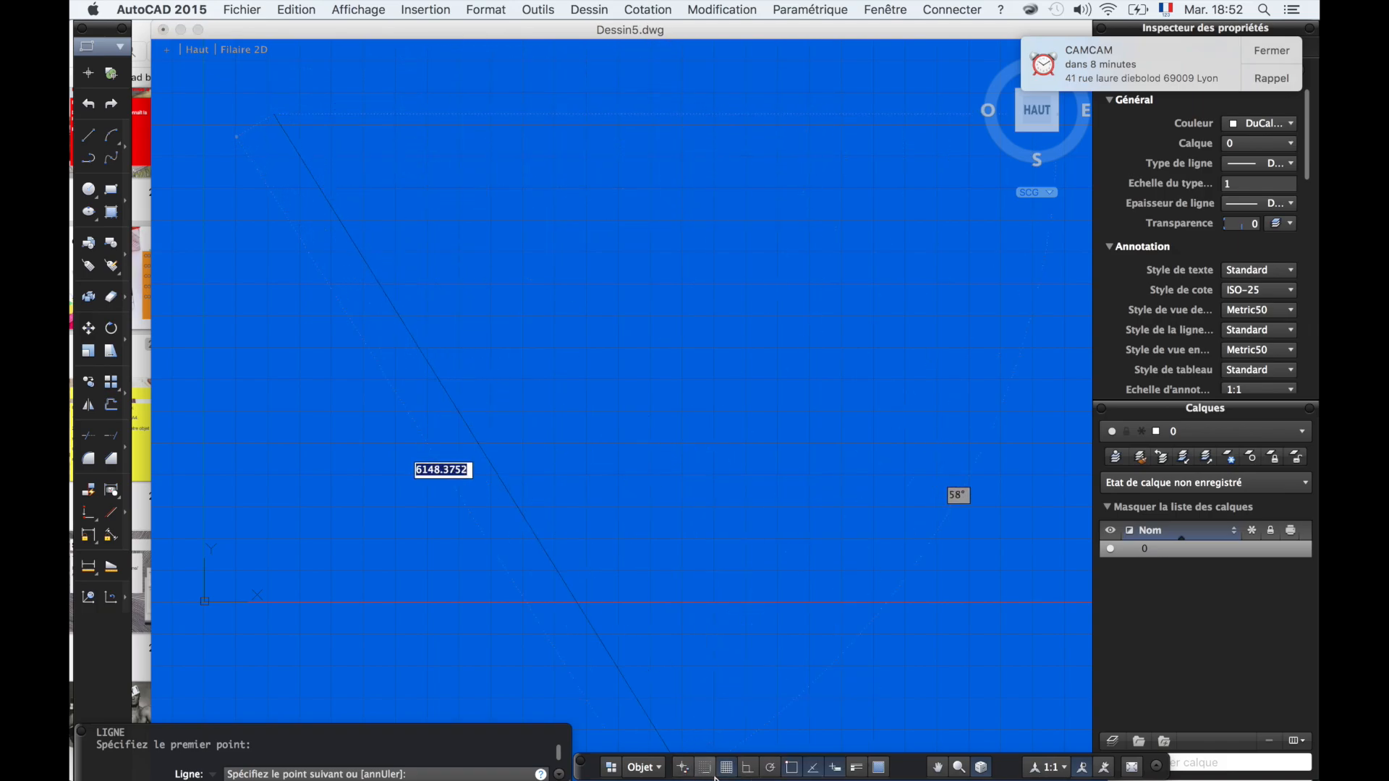
key(F8)
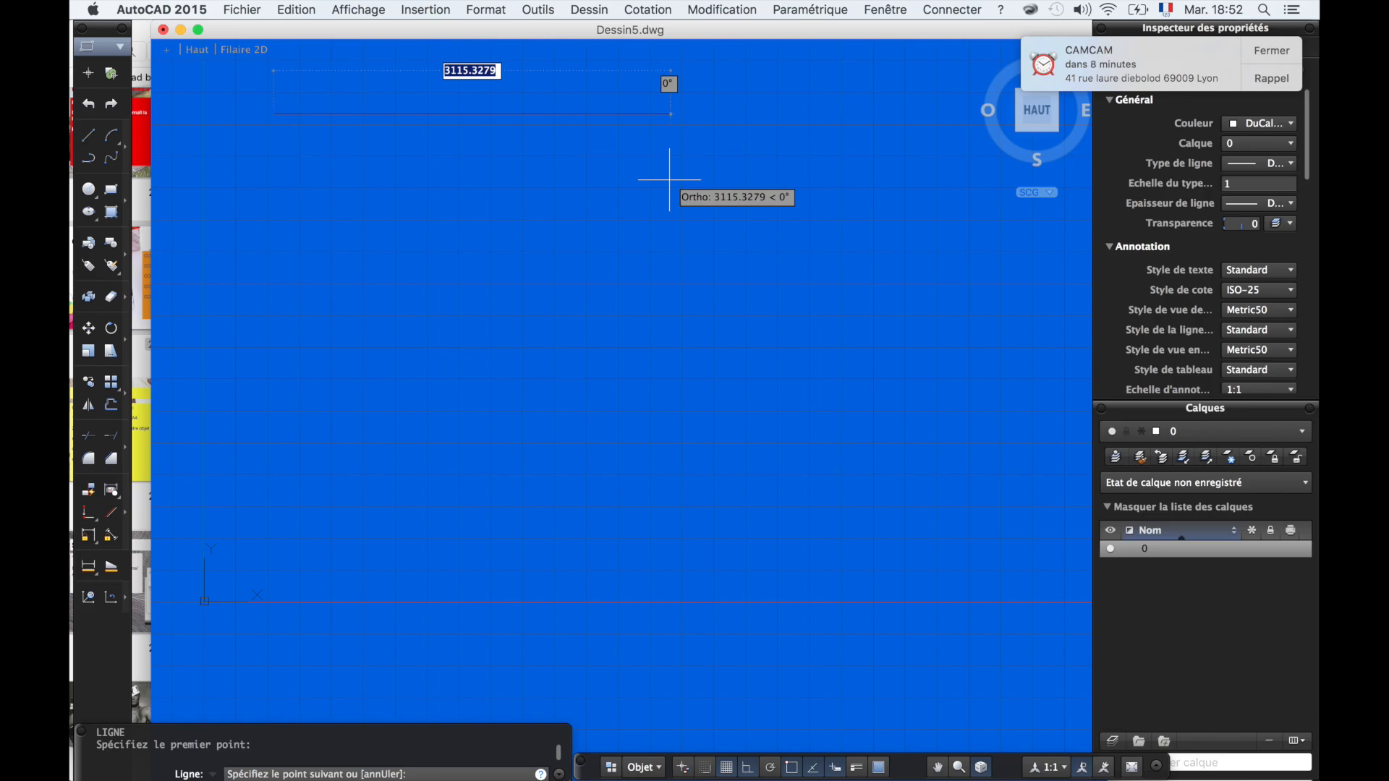
text(131)
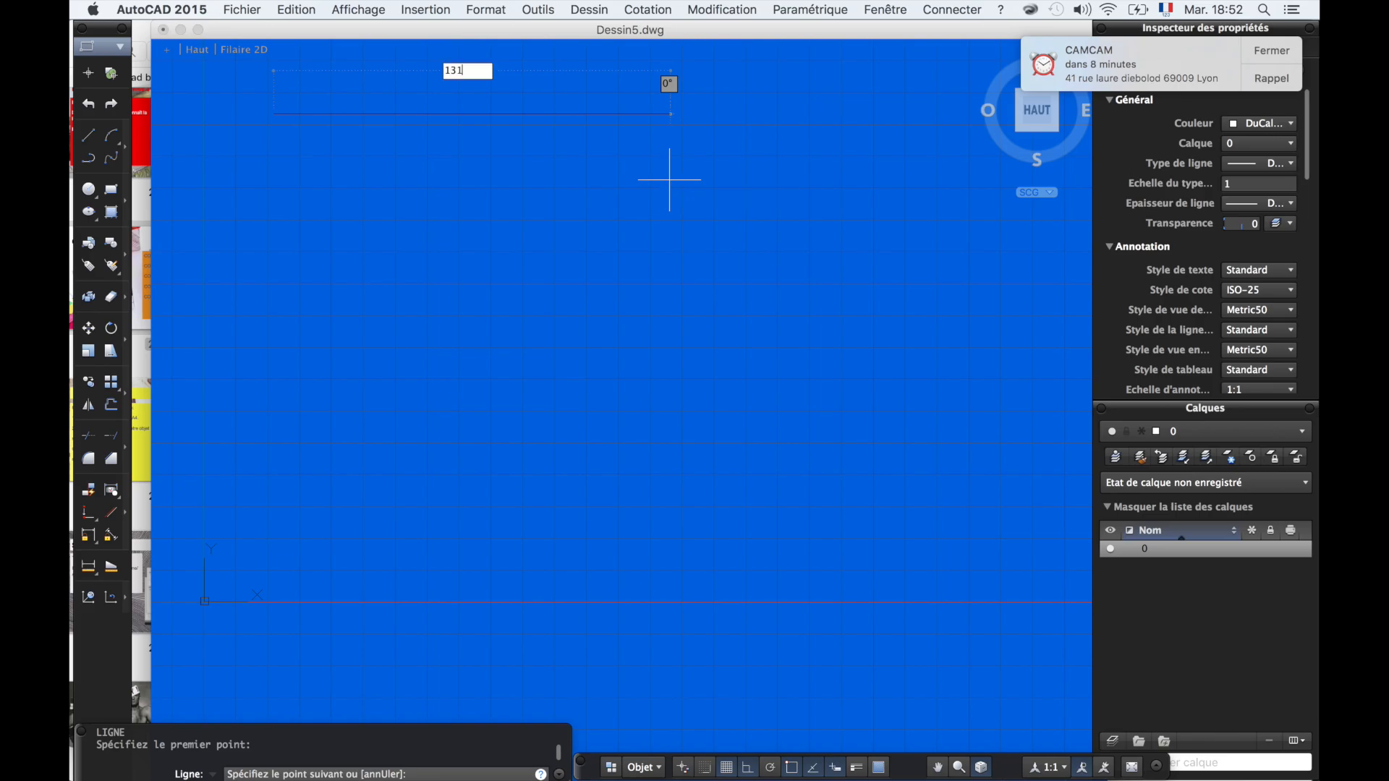
text(0)
click(1164, 9)
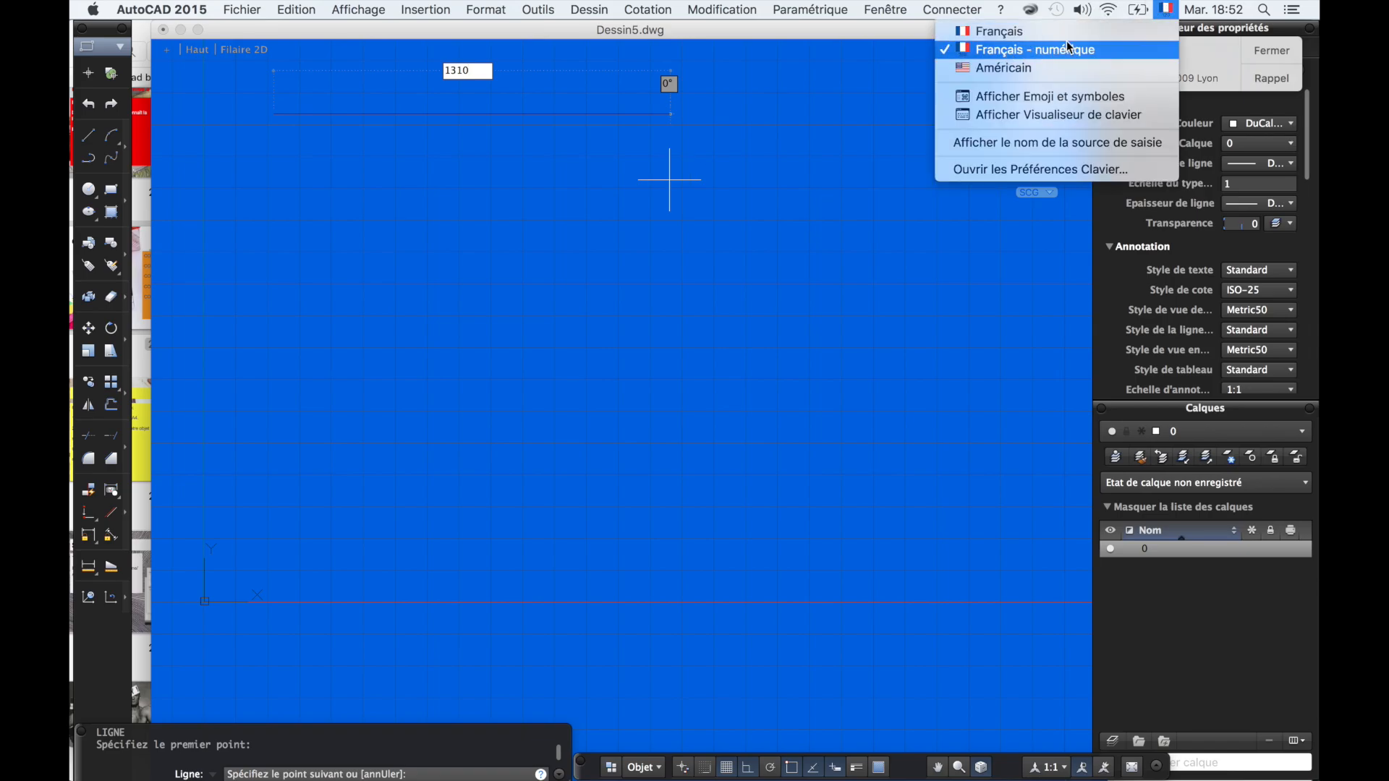
click(1165, 9)
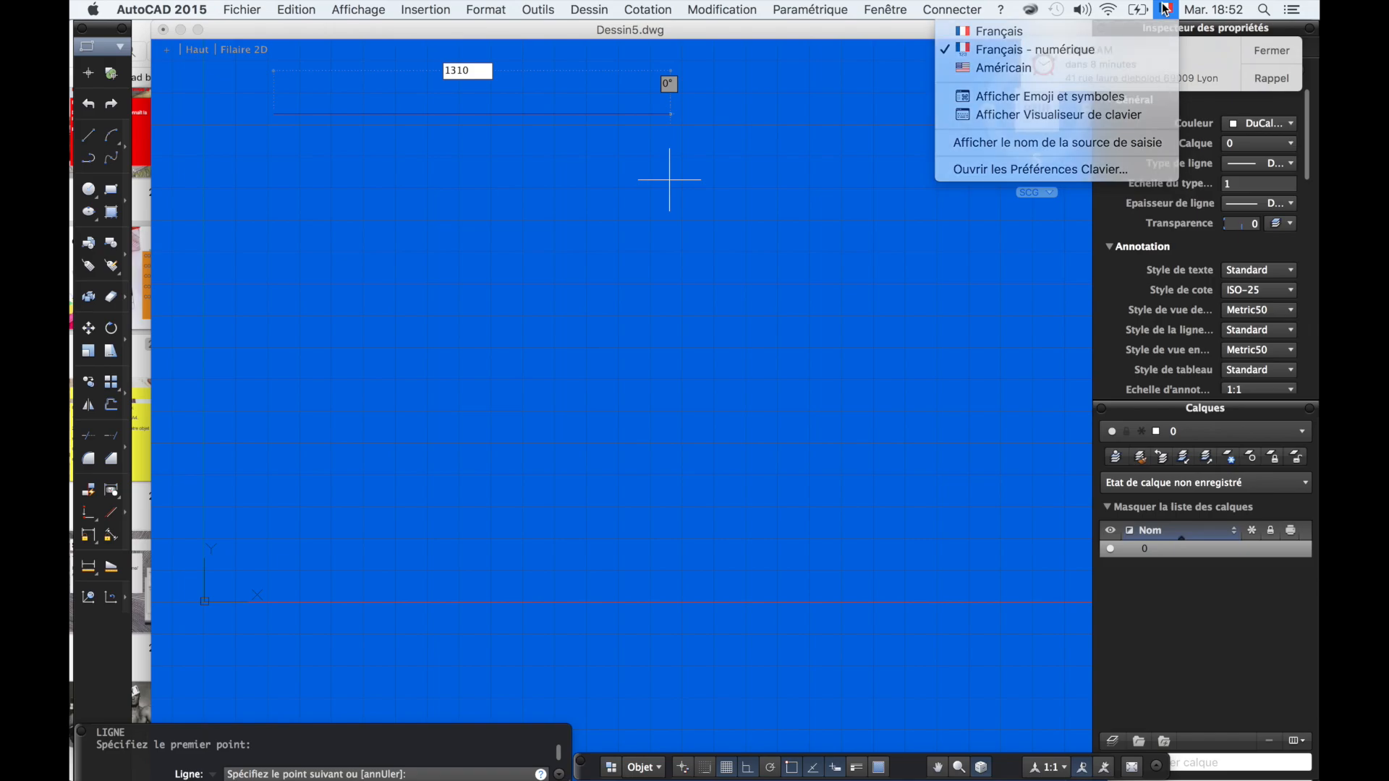
click(700, 25)
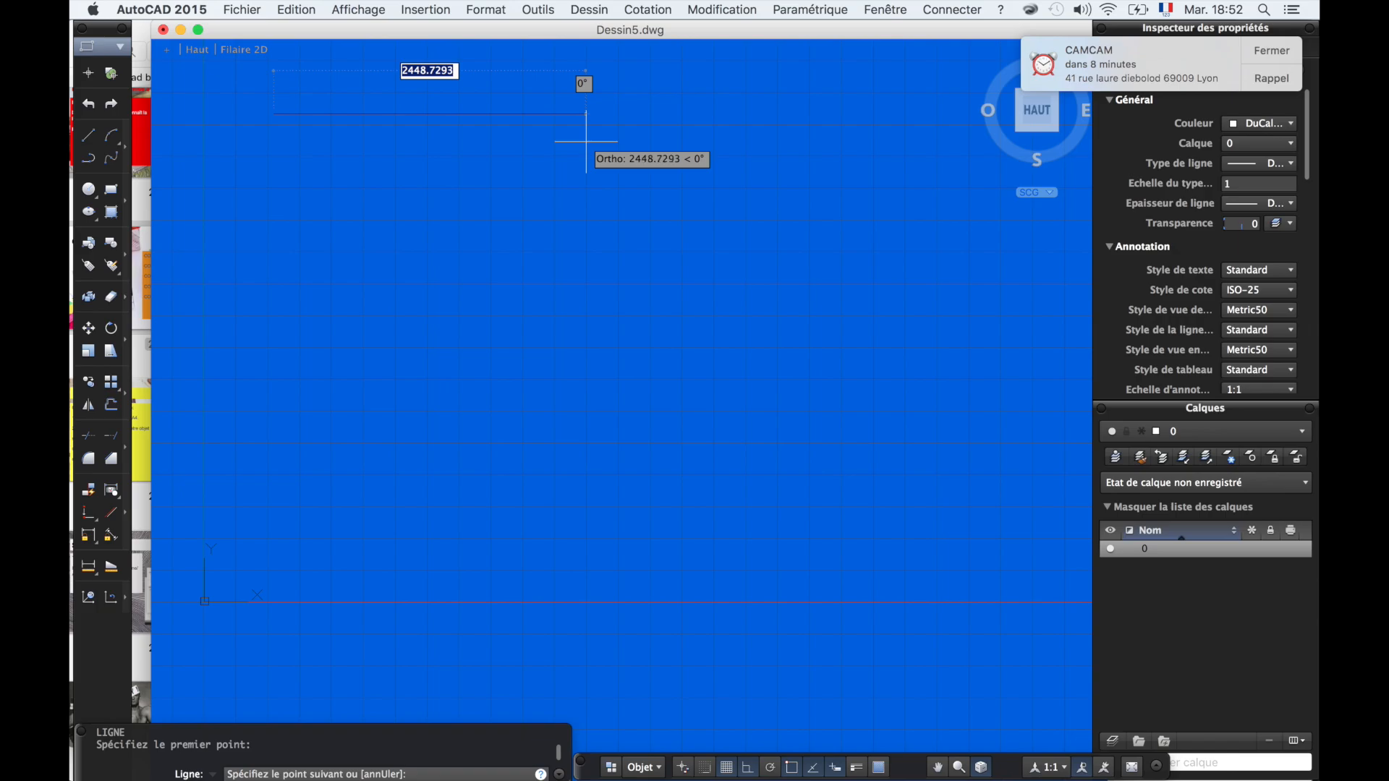
- Draw a horizontal segment of 1310 to the right, continue with a vertical segment of 346 downward, and end the line
text(1310)
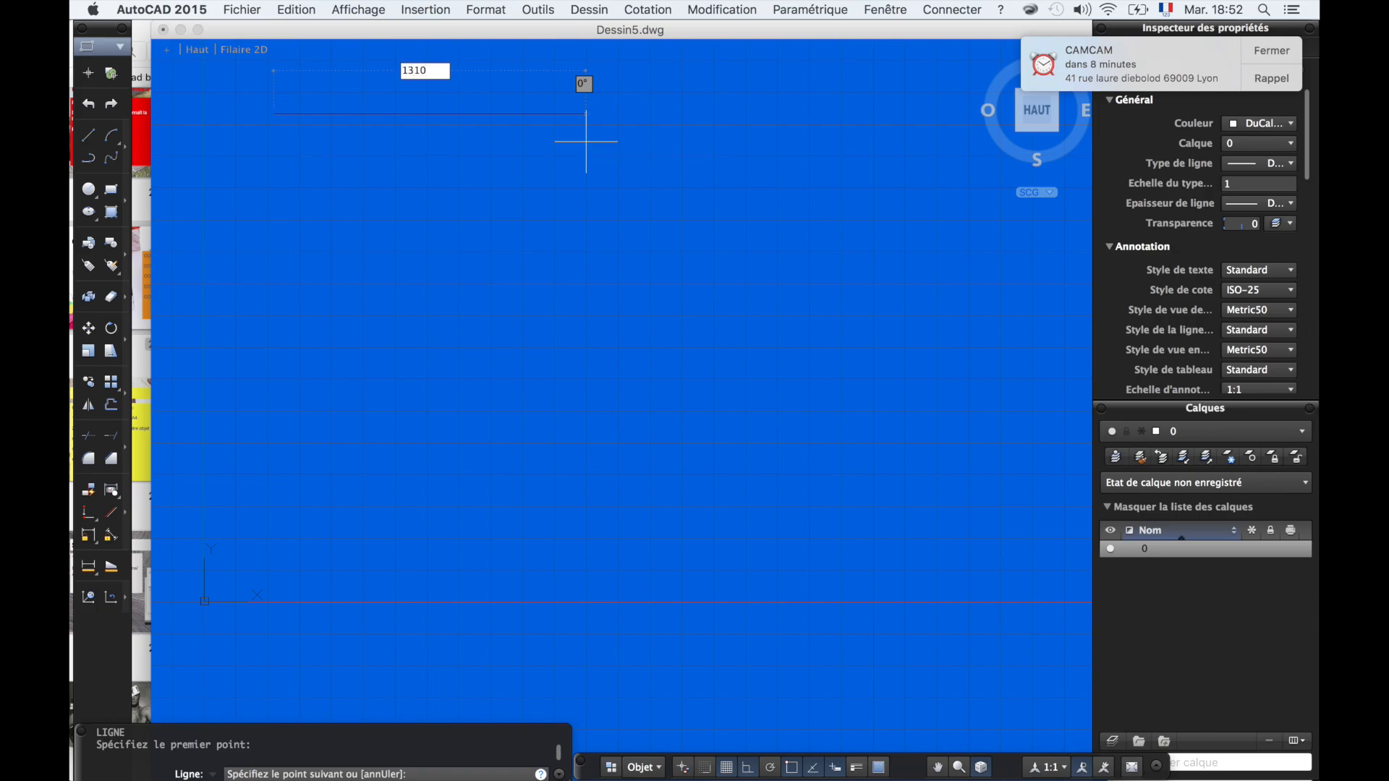
key(Return)
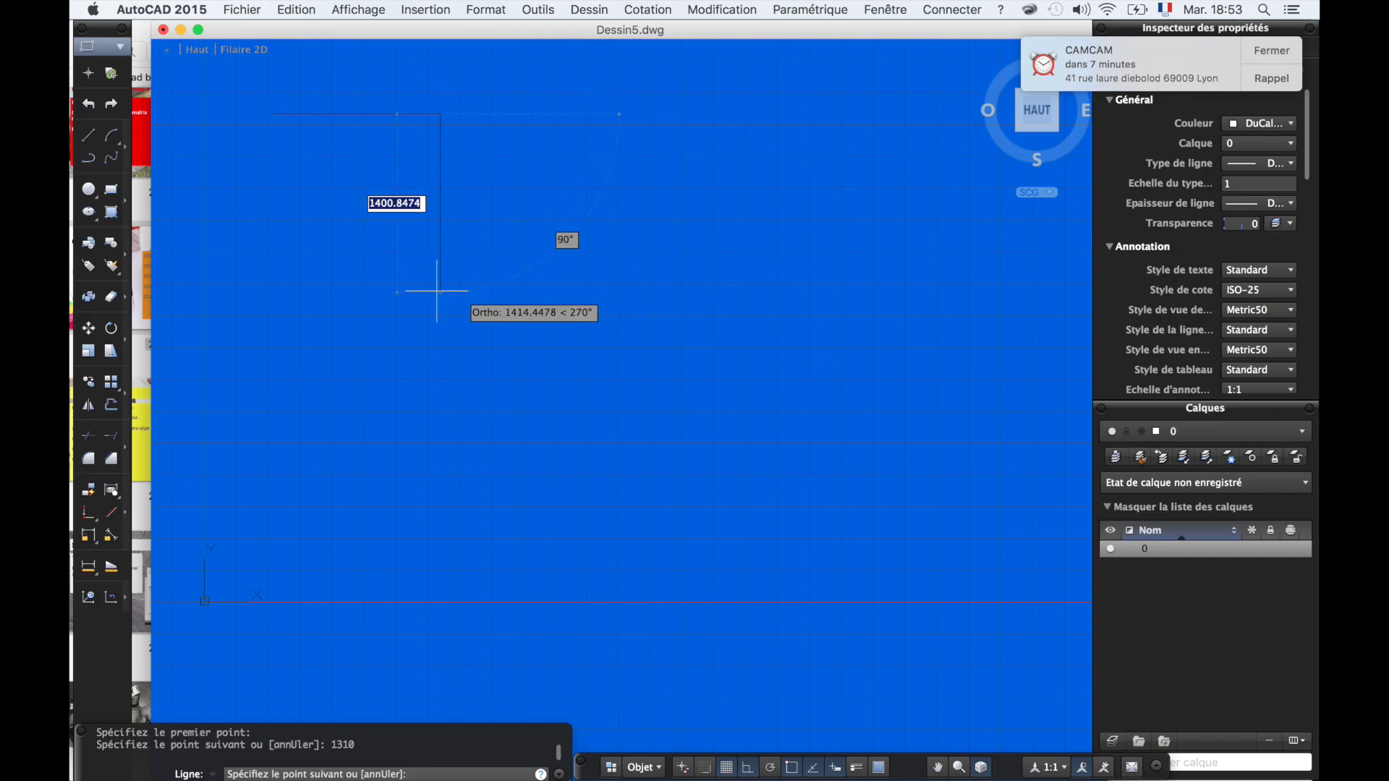
scroll(421, 123, up, 2)
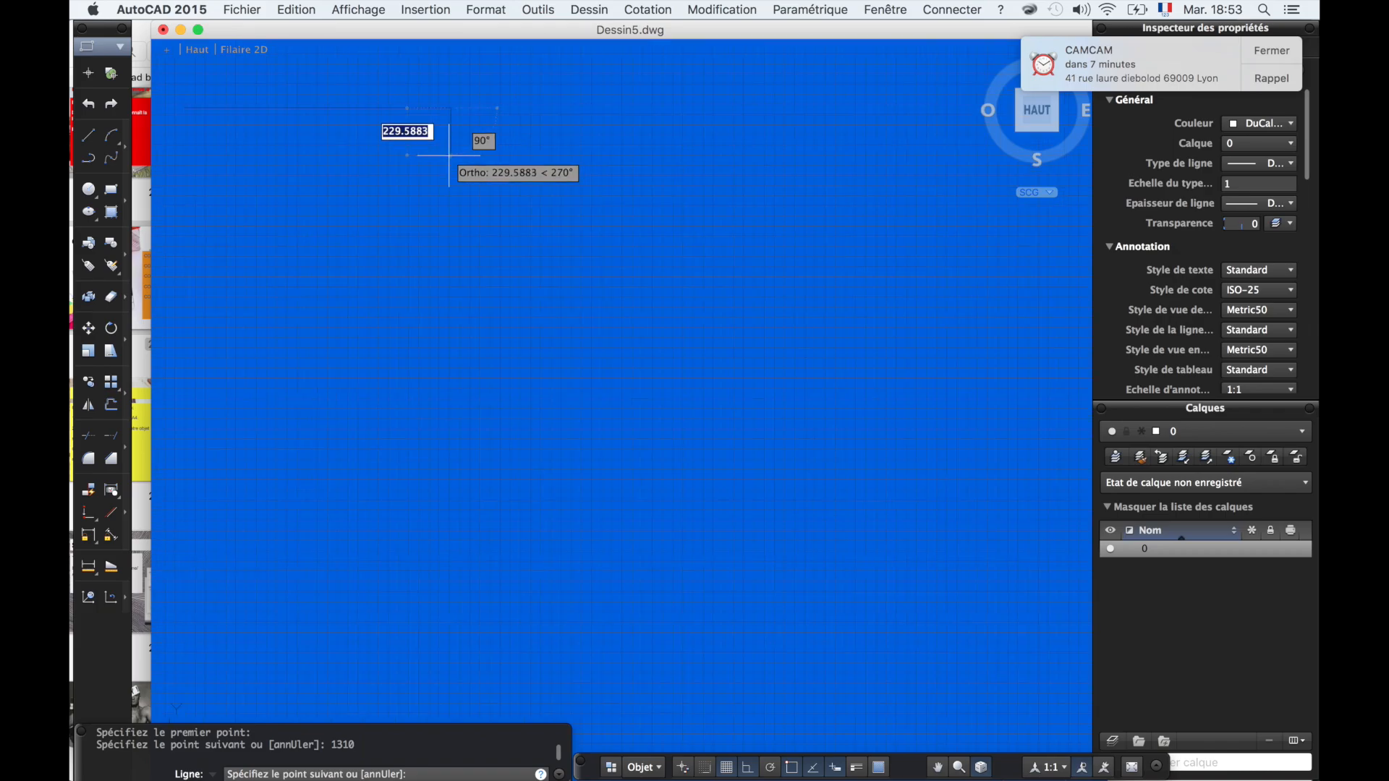
scroll(449, 155, down, 2)
text(346)
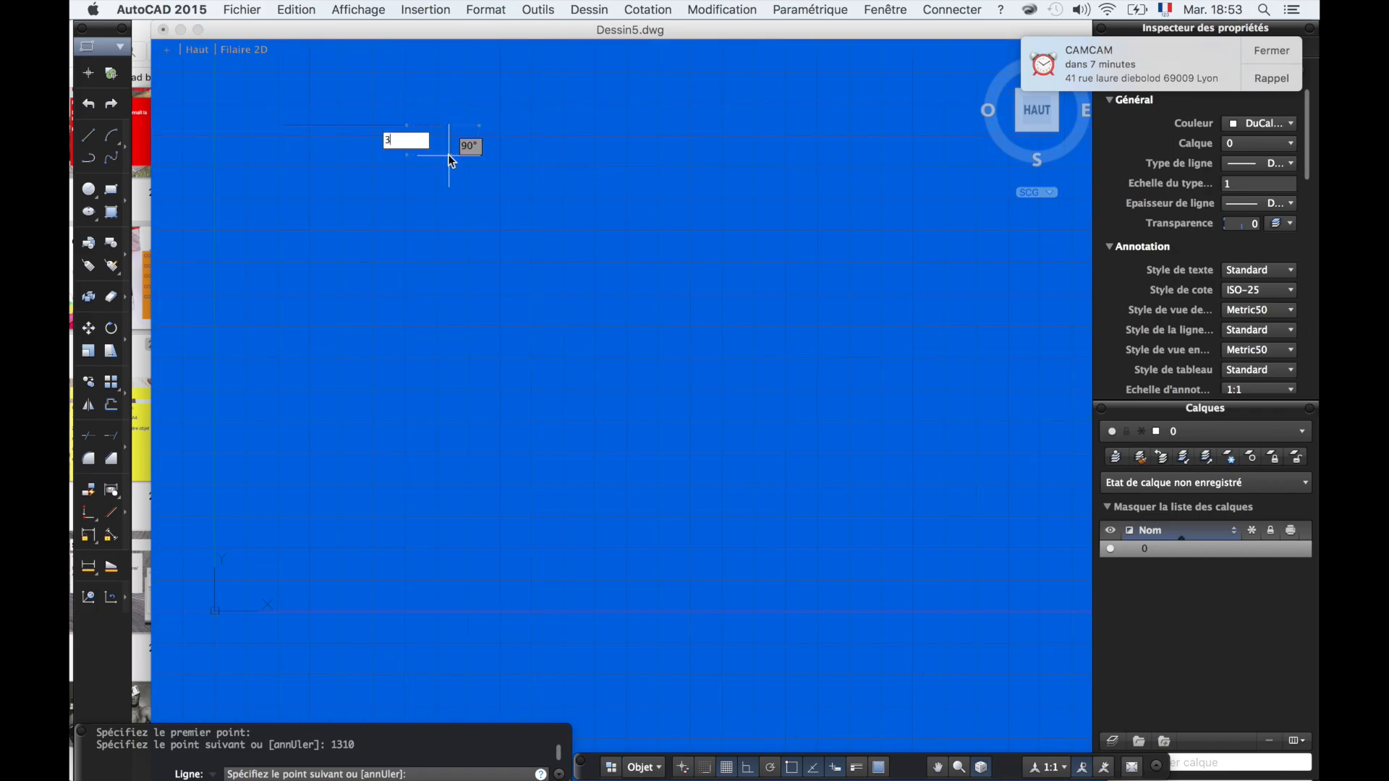
key(Return)
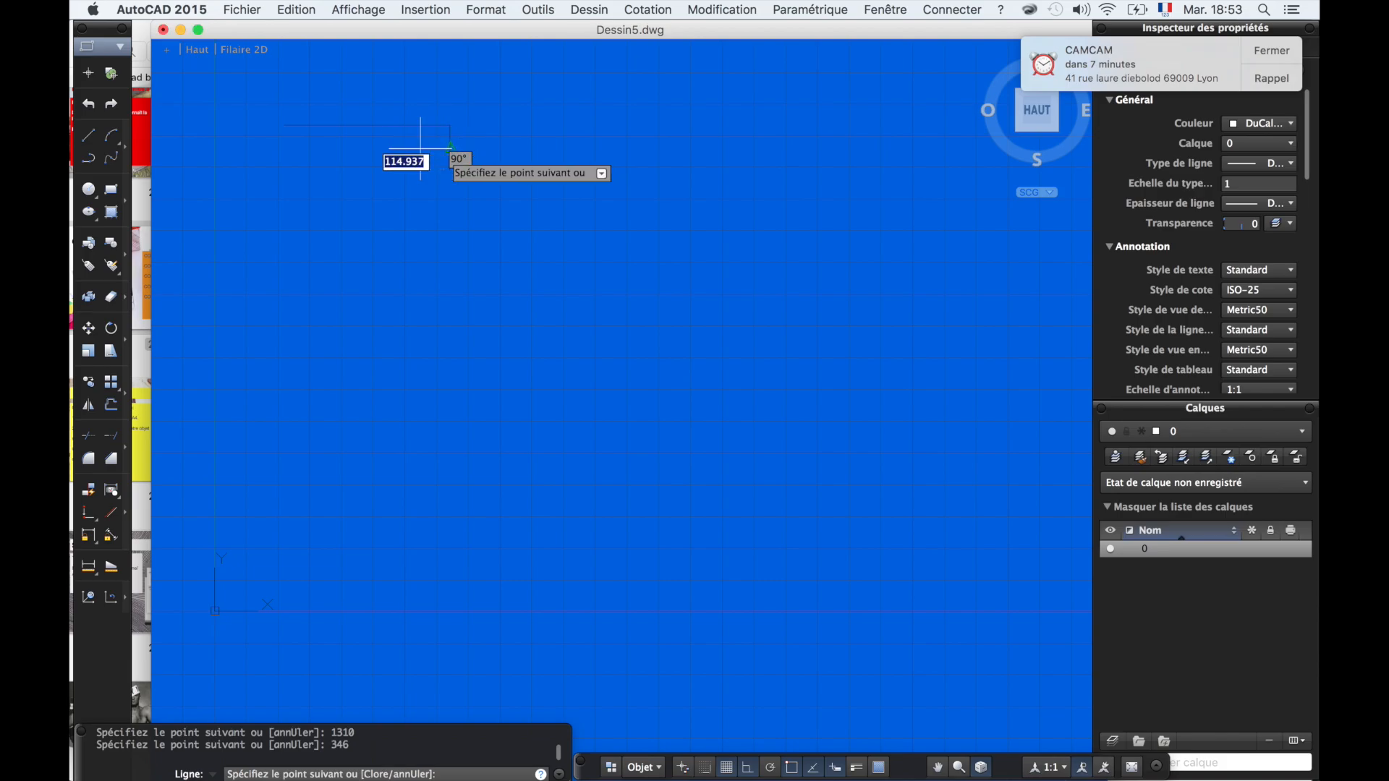
scroll(409, 174, up, 2)
scroll(409, 168, down, 2)
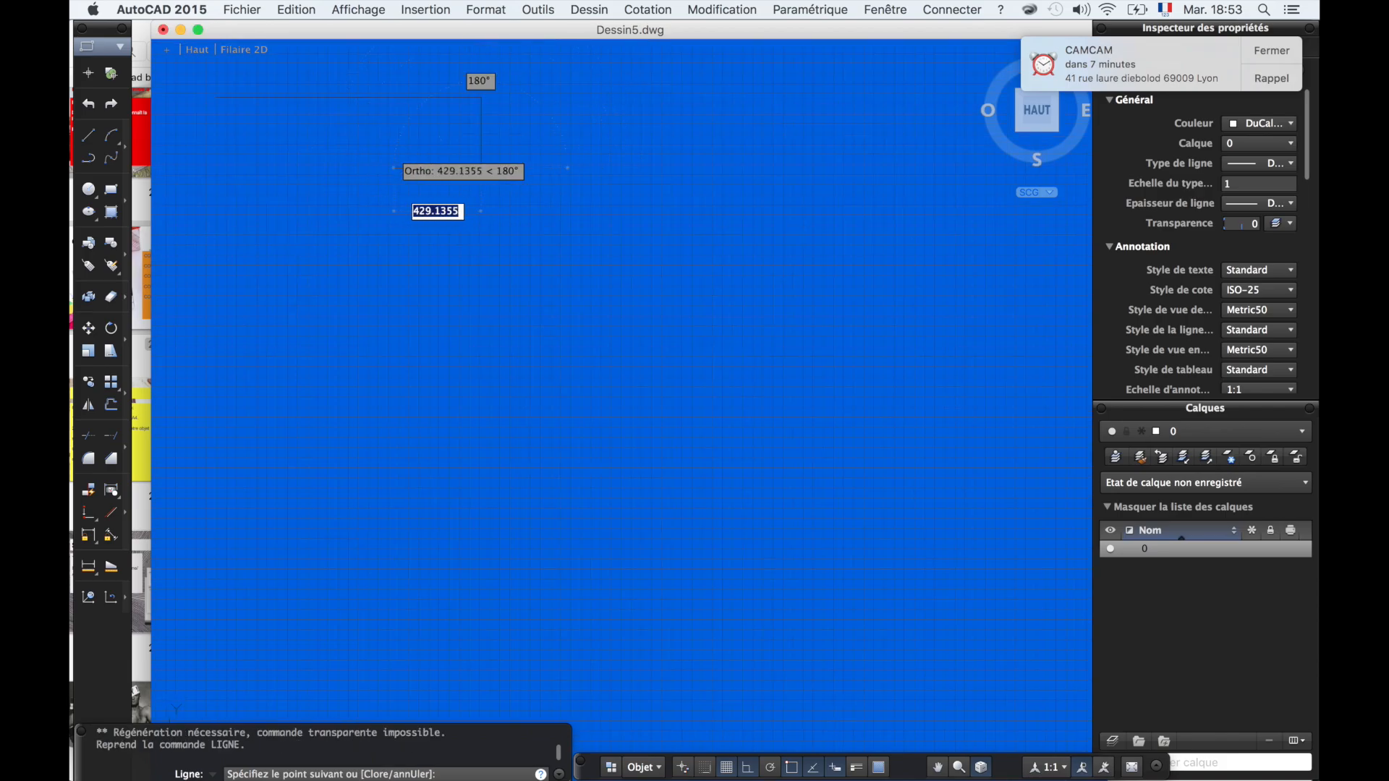
middle_drag(366, 130, 551, 217)
scroll(550, 216, up, 2)
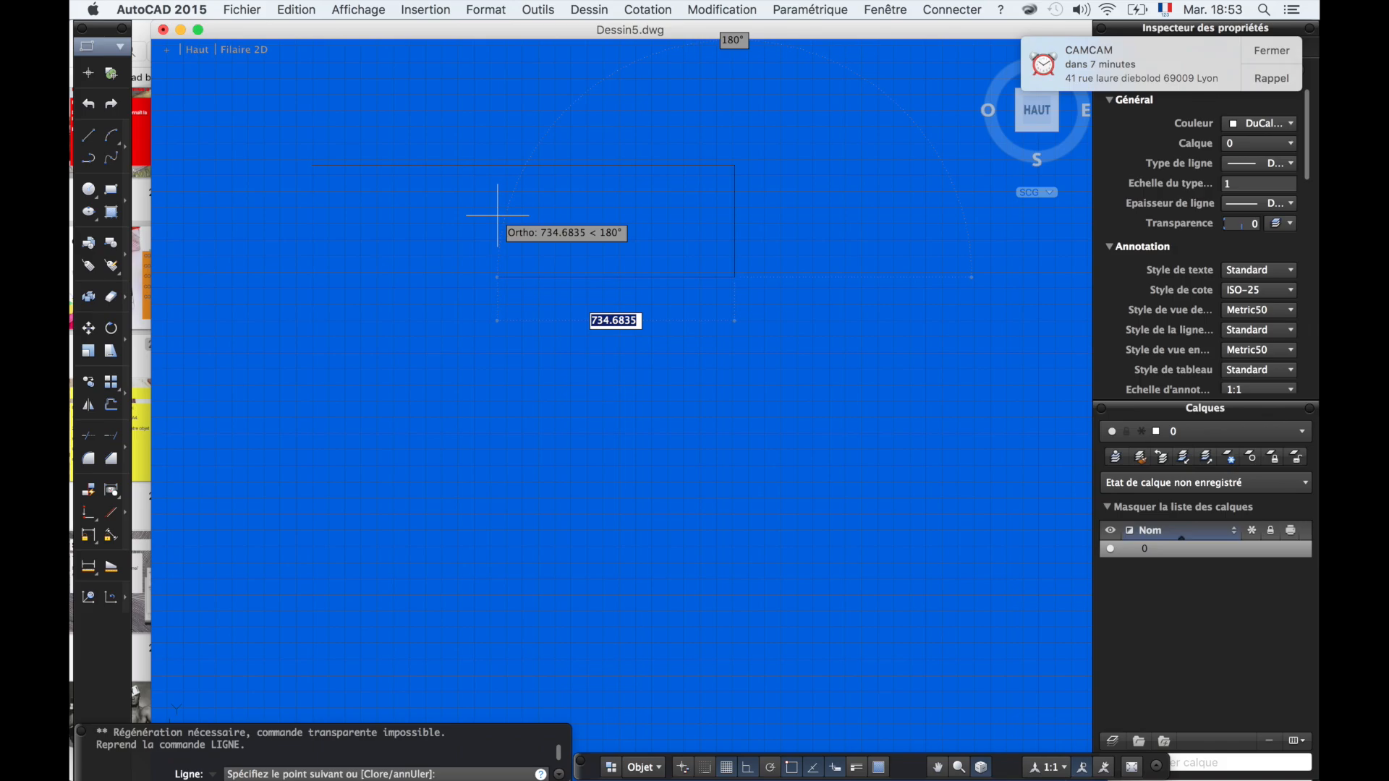
key(Return)
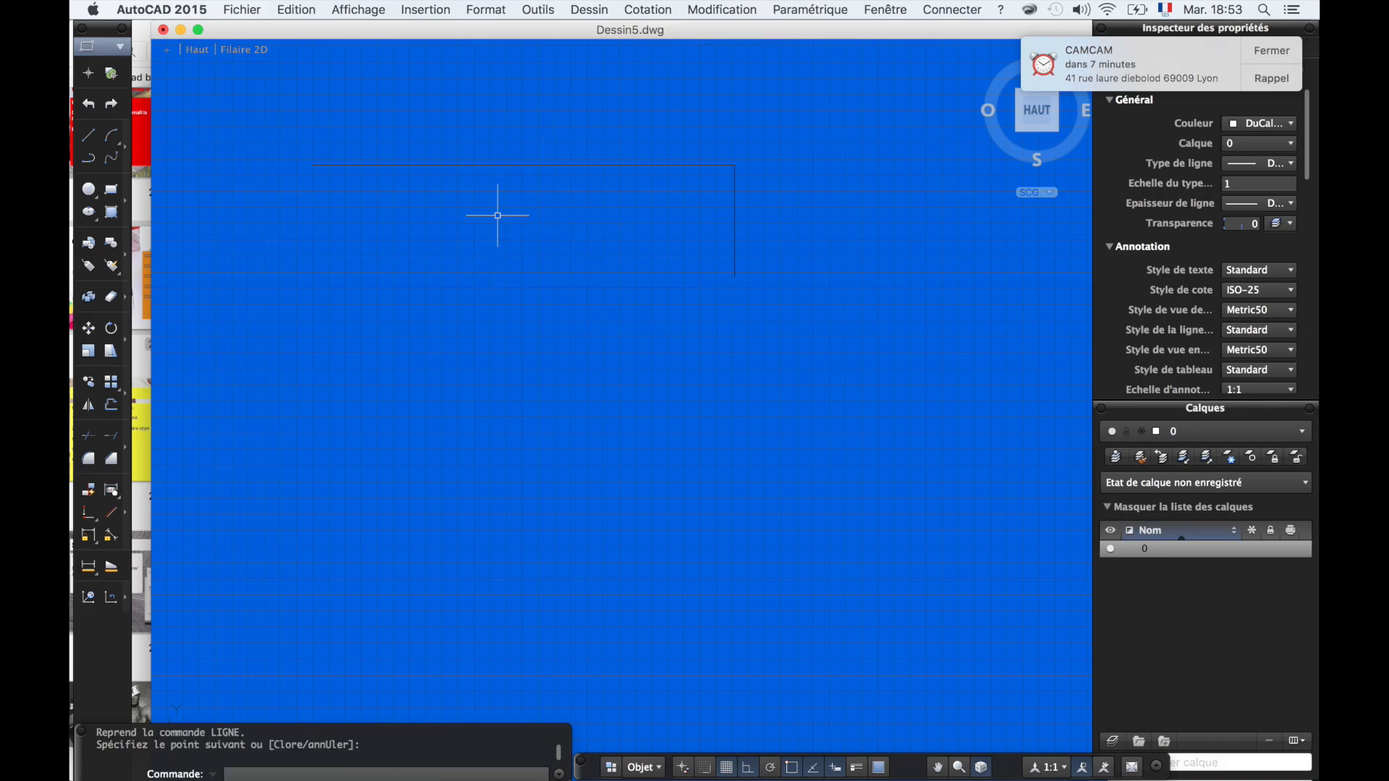
- Draw a 401 segment leftward from the lower end of the outline's right vertical line, continuing with a 285 segment downward
middle_click(539, 278)
middle_click(538, 278)
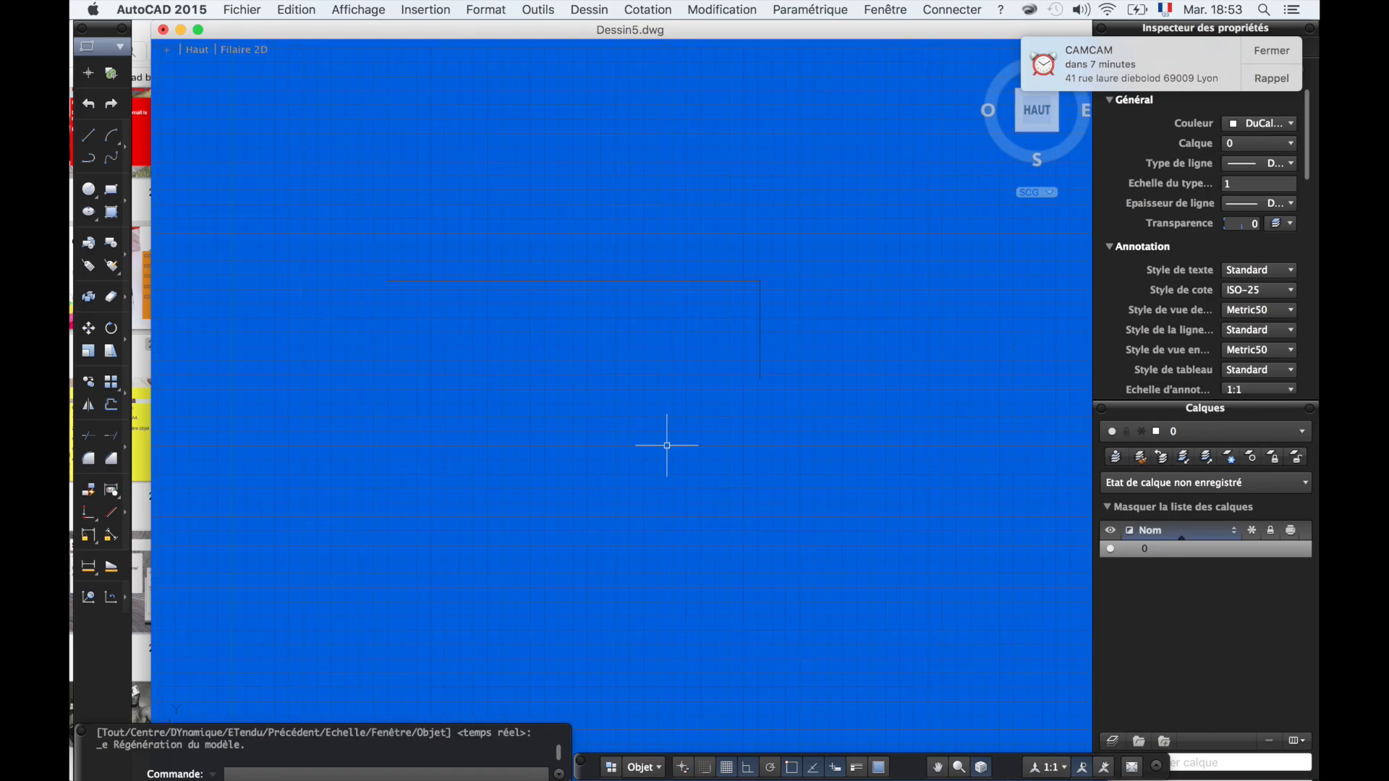
middle_drag(586, 341, 660, 437)
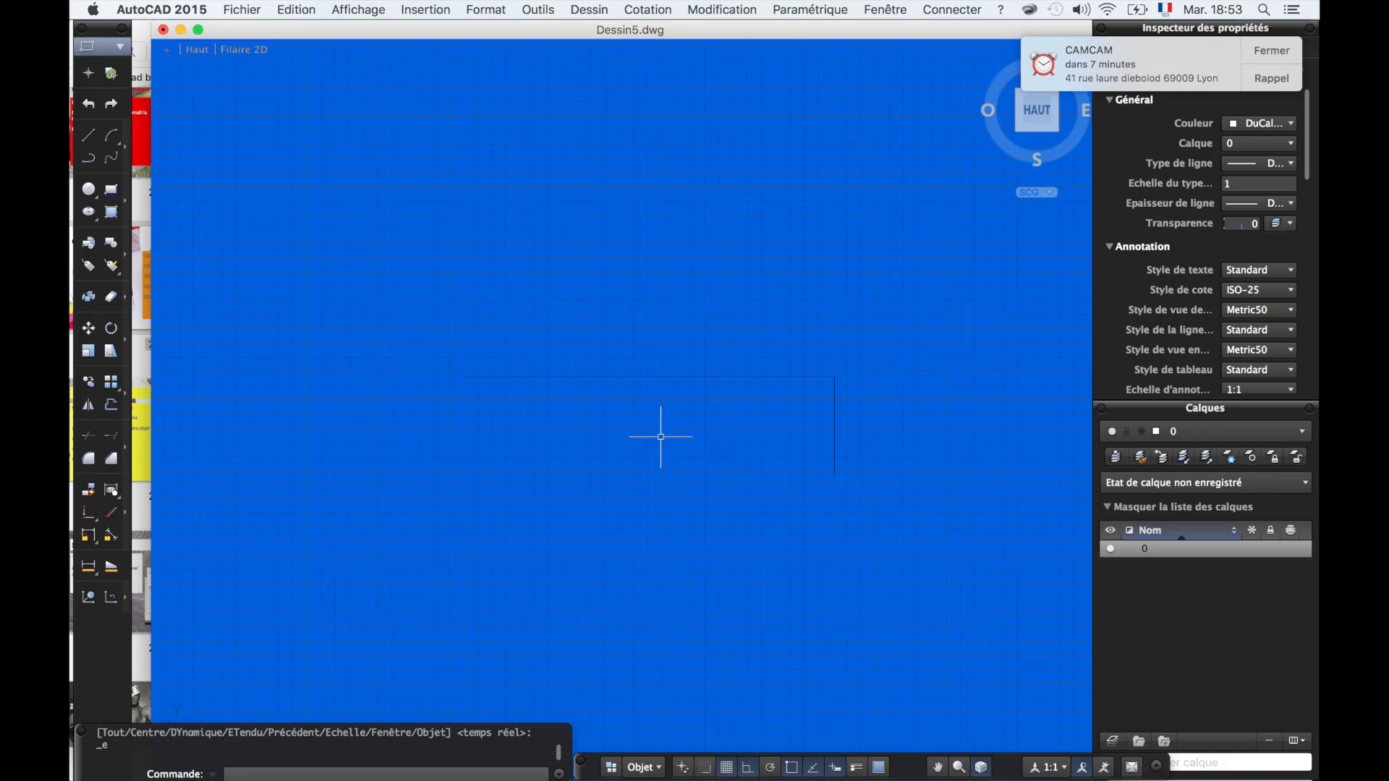
scroll(660, 437, up, 2)
text(L)
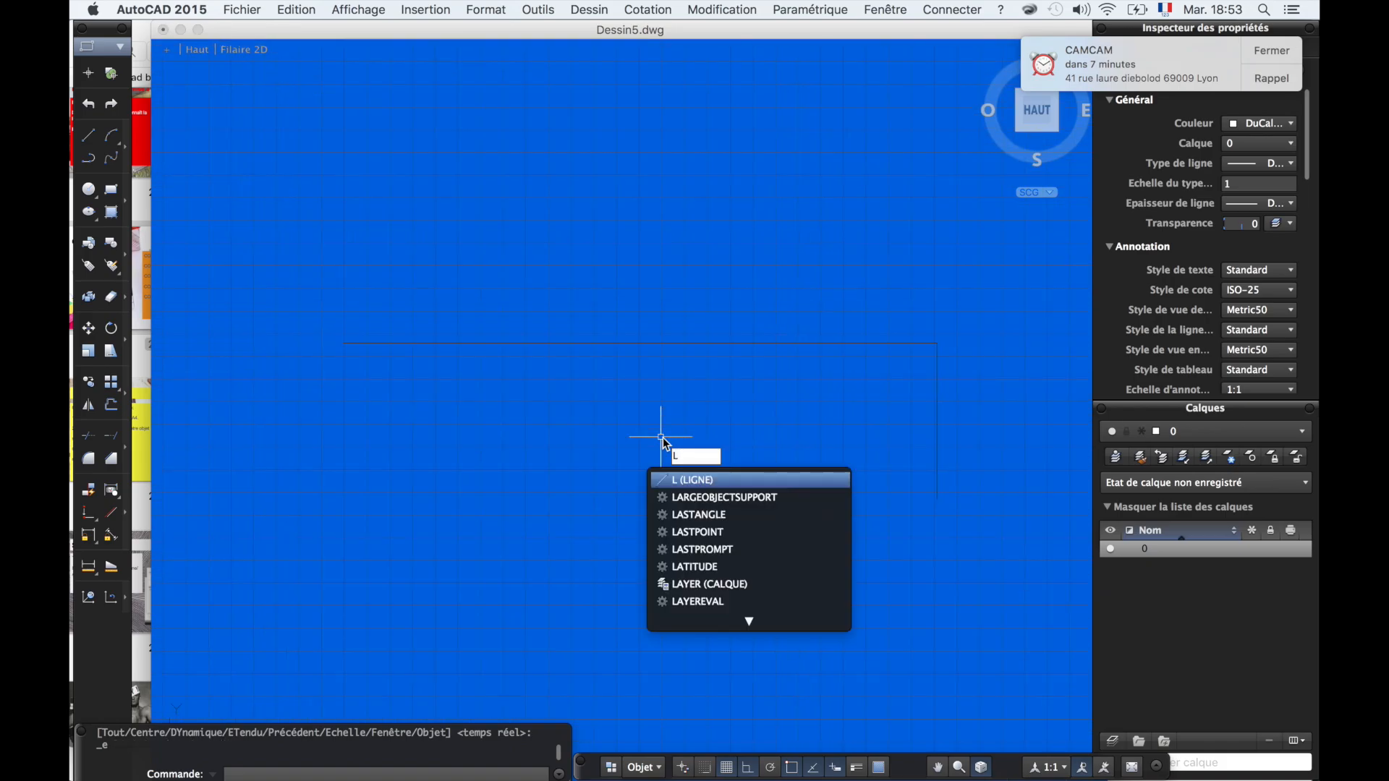
key(Return)
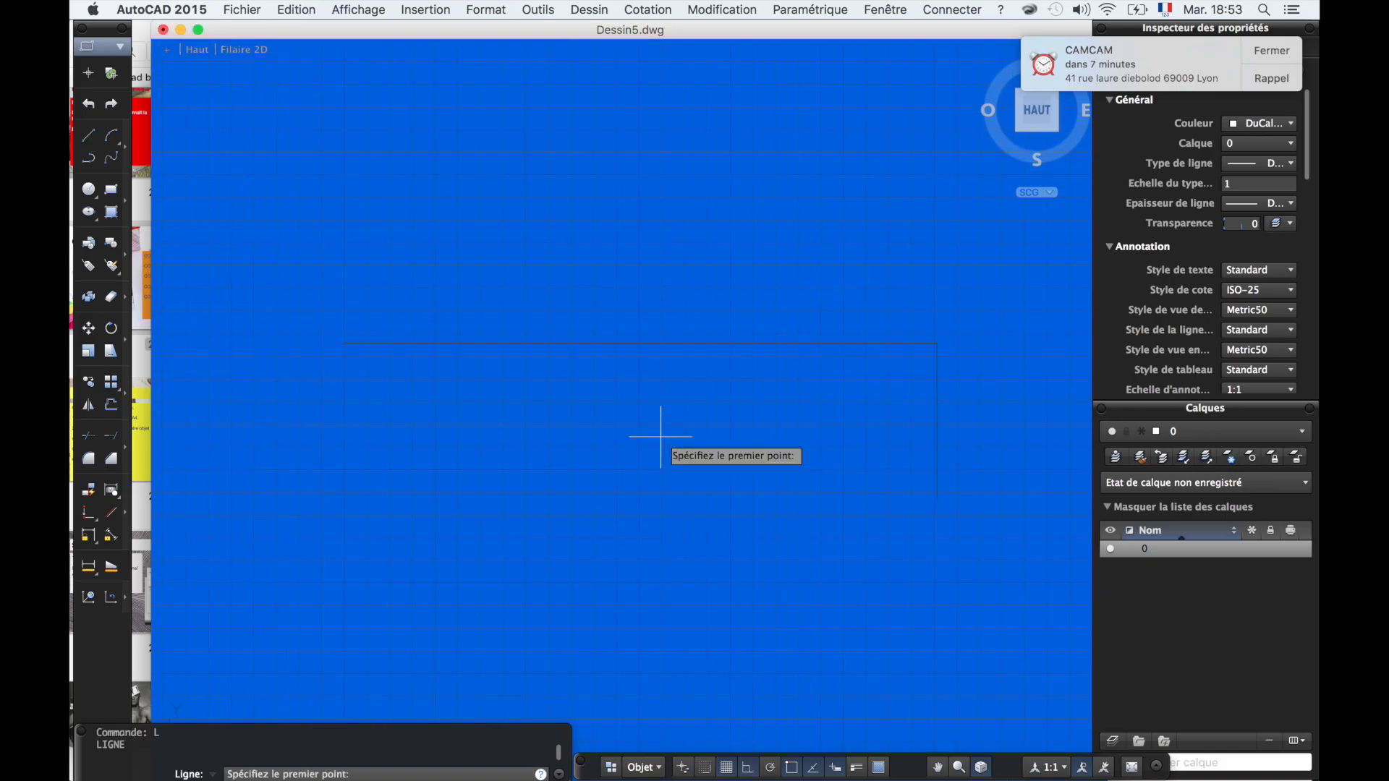
click(937, 498)
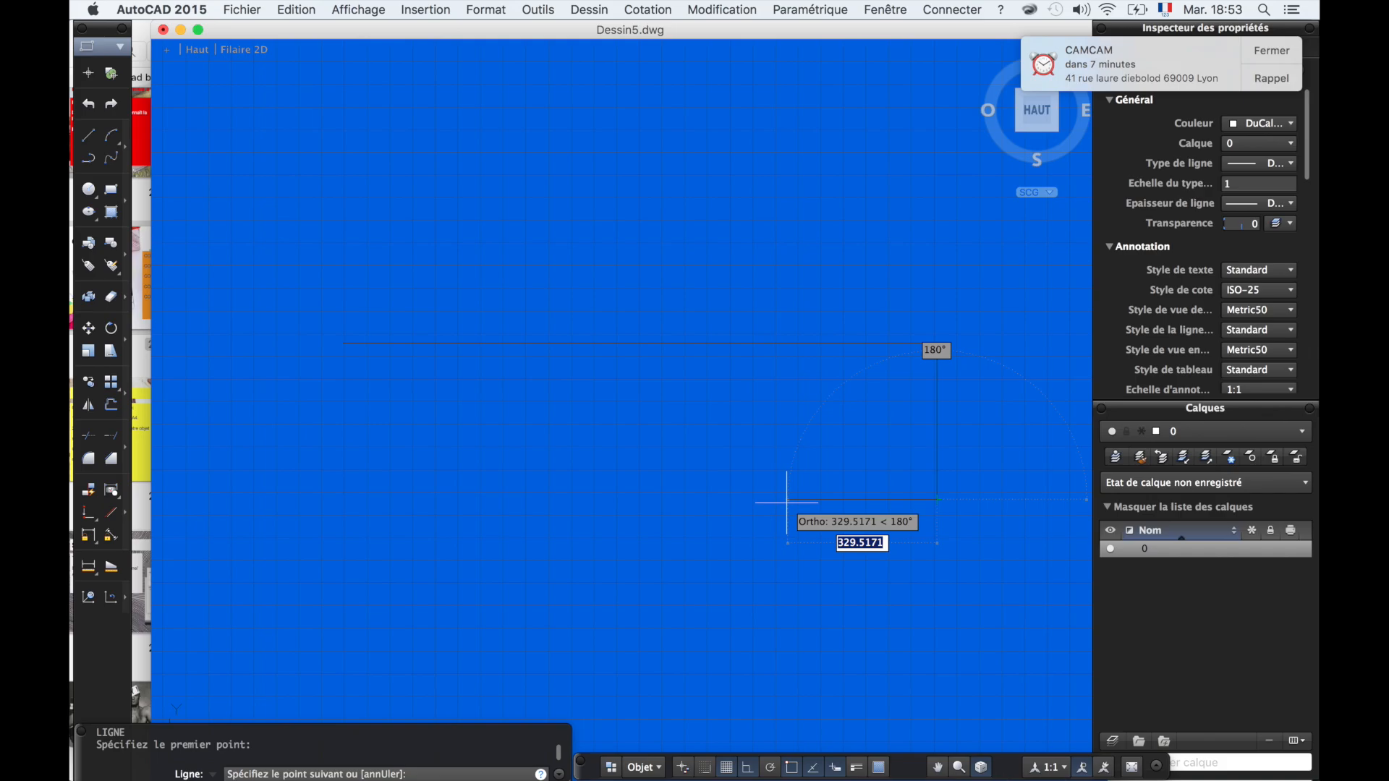
text(401)
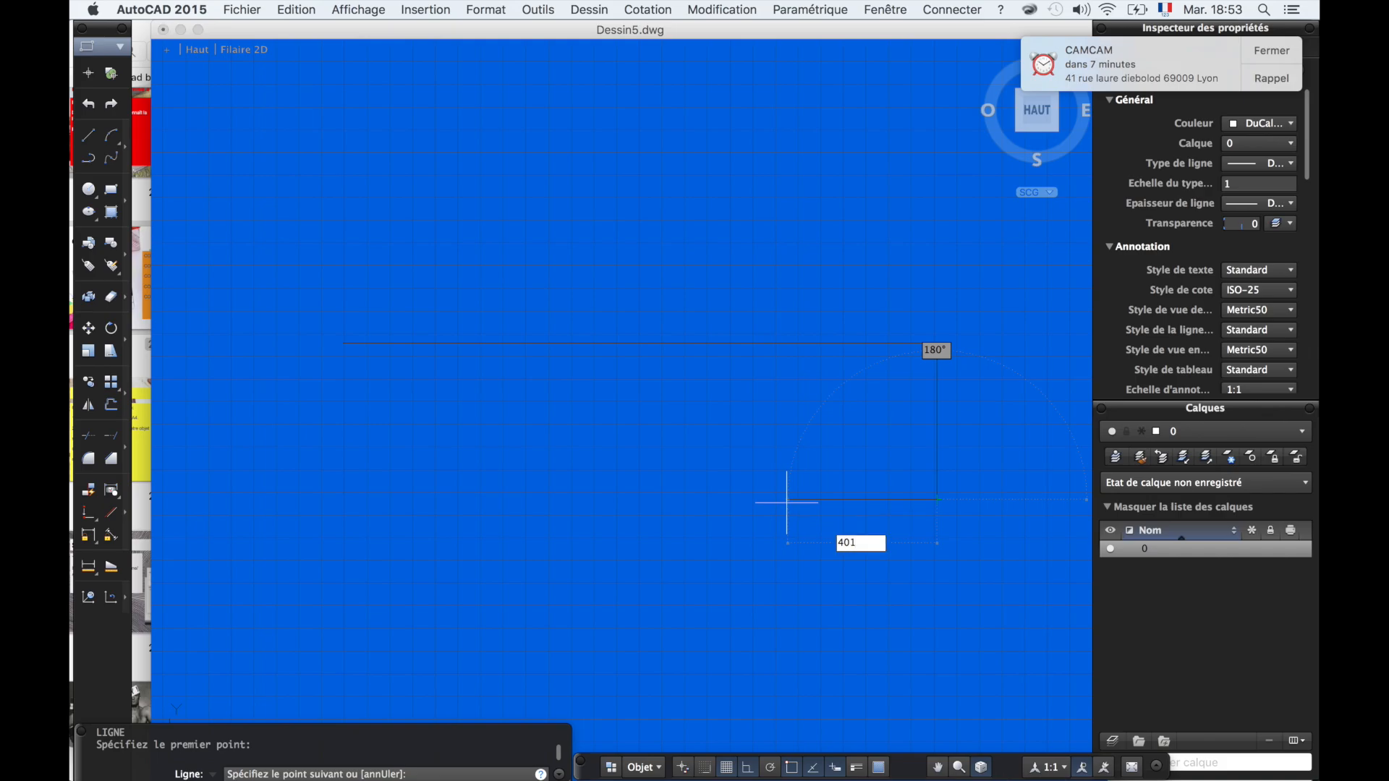
key(Return)
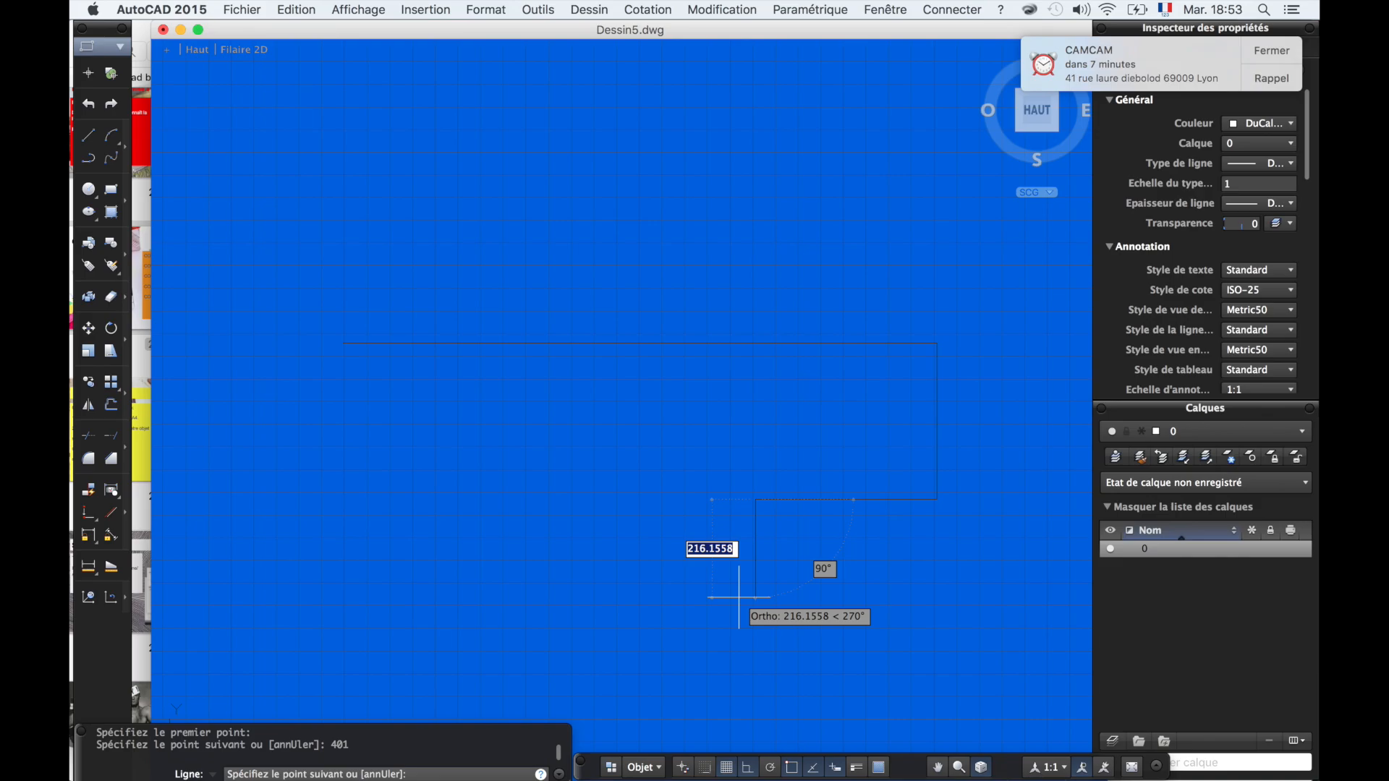
key(BackSpace)
text(285)
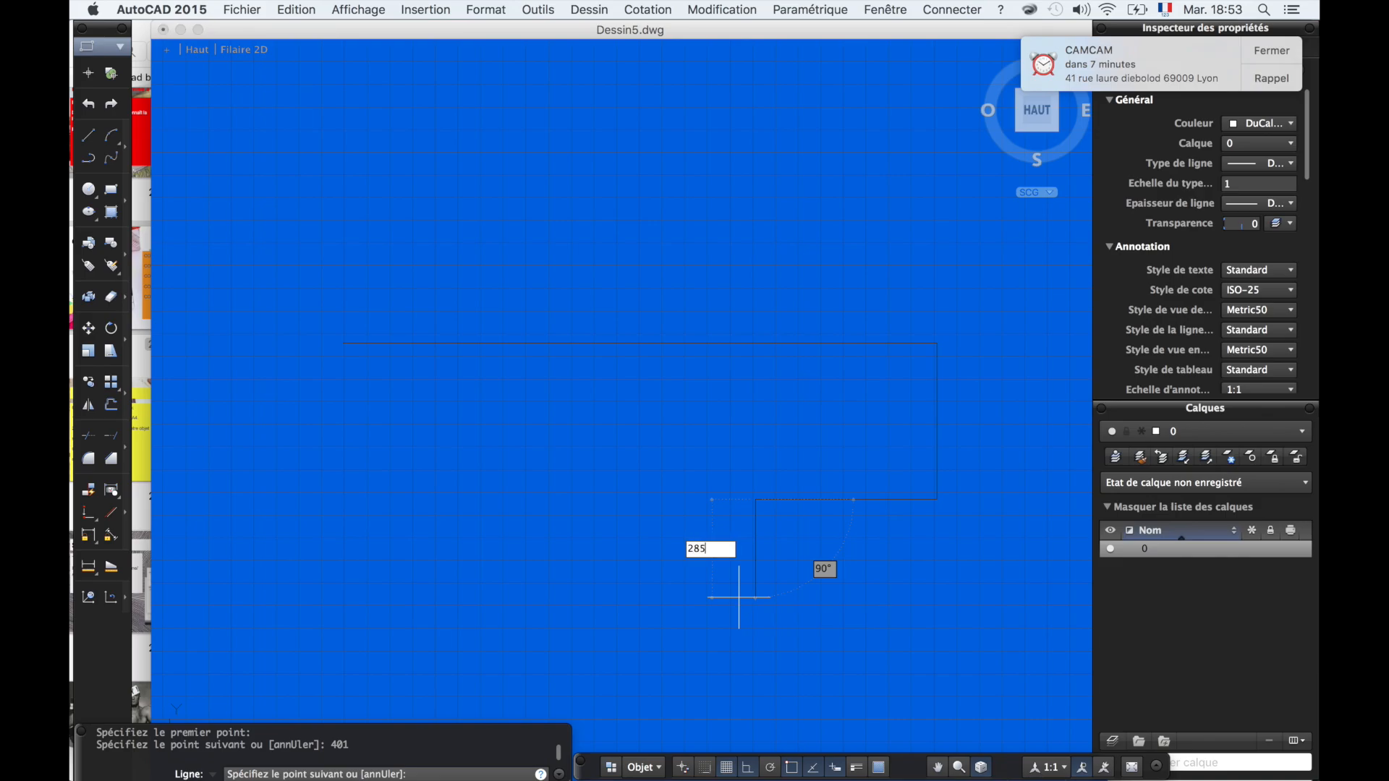
key(Return)
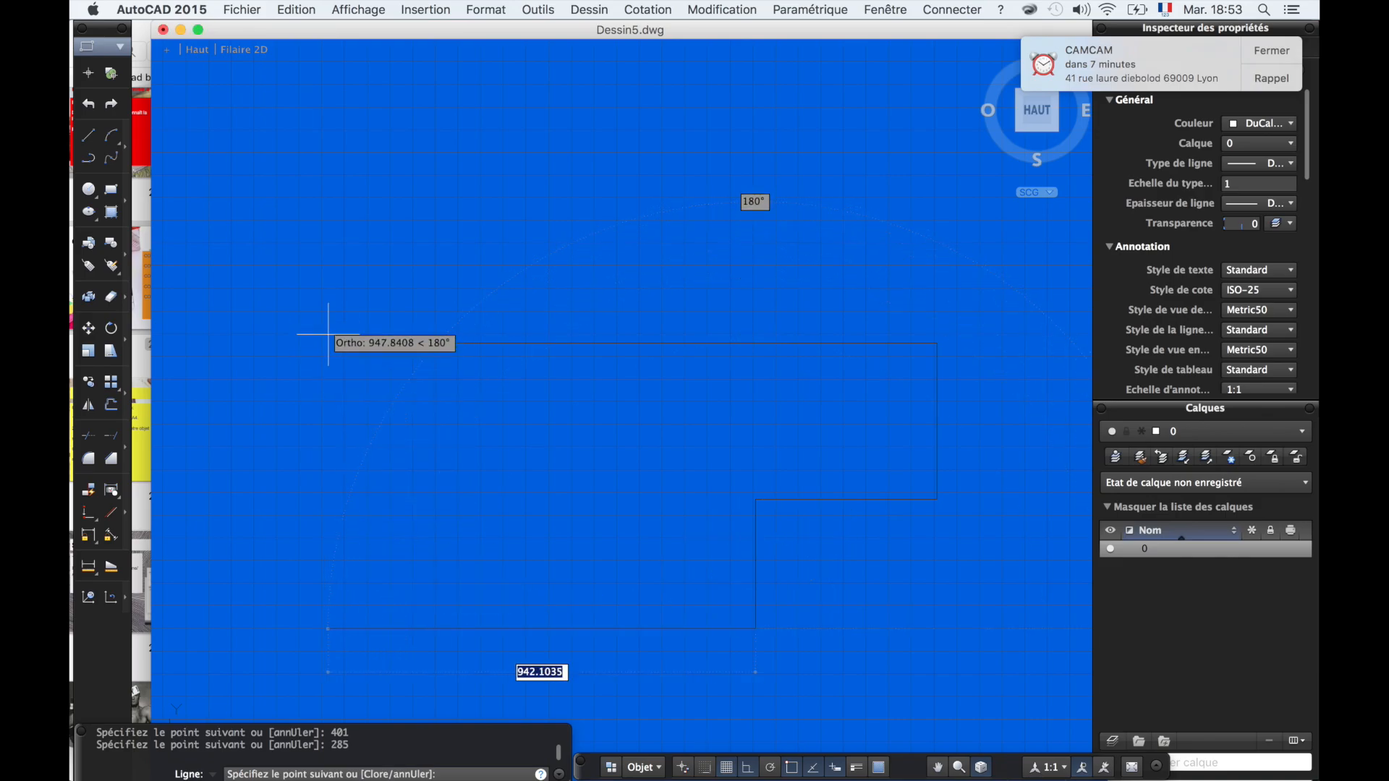
- Close the outline with a horizontal segment leftward to below the starting corner and a vertical segment up to it, and end the line
click(342, 395)
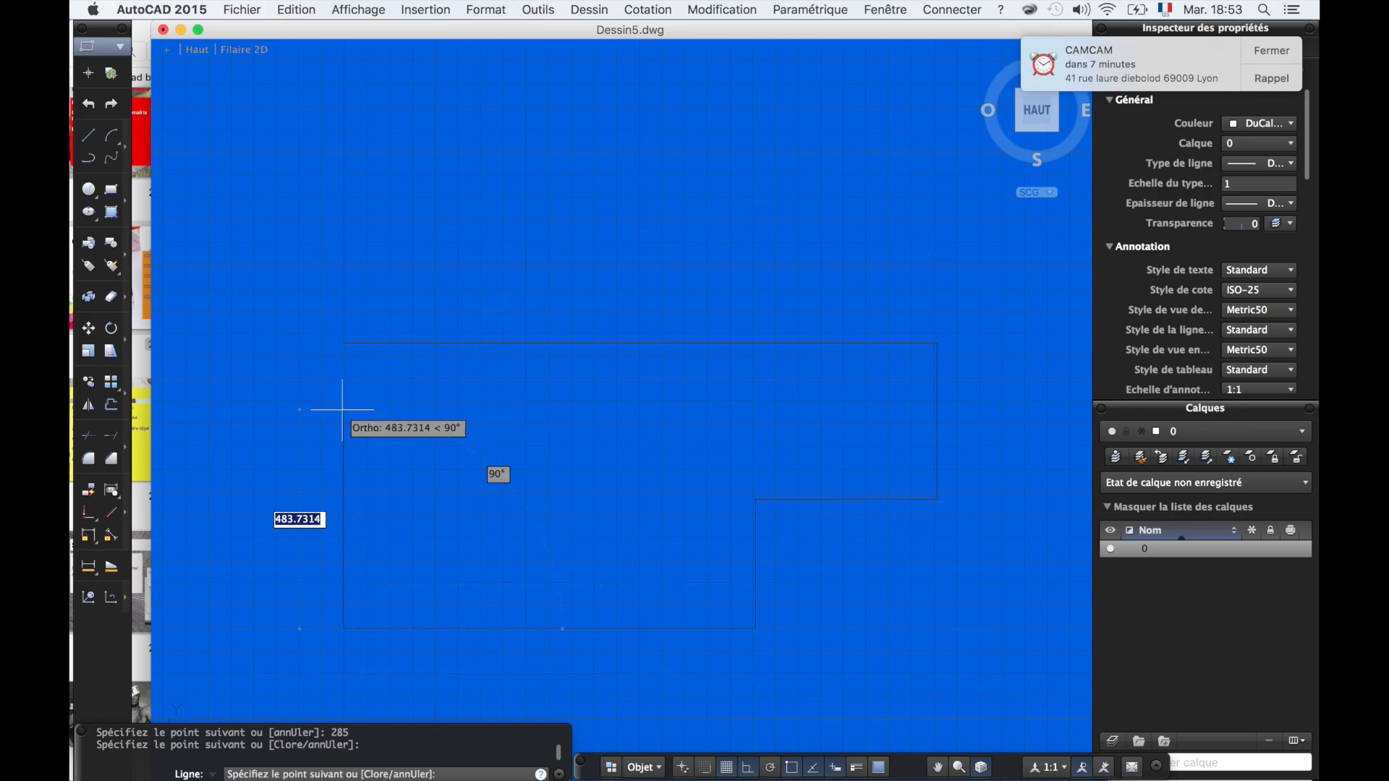
click(342, 337)
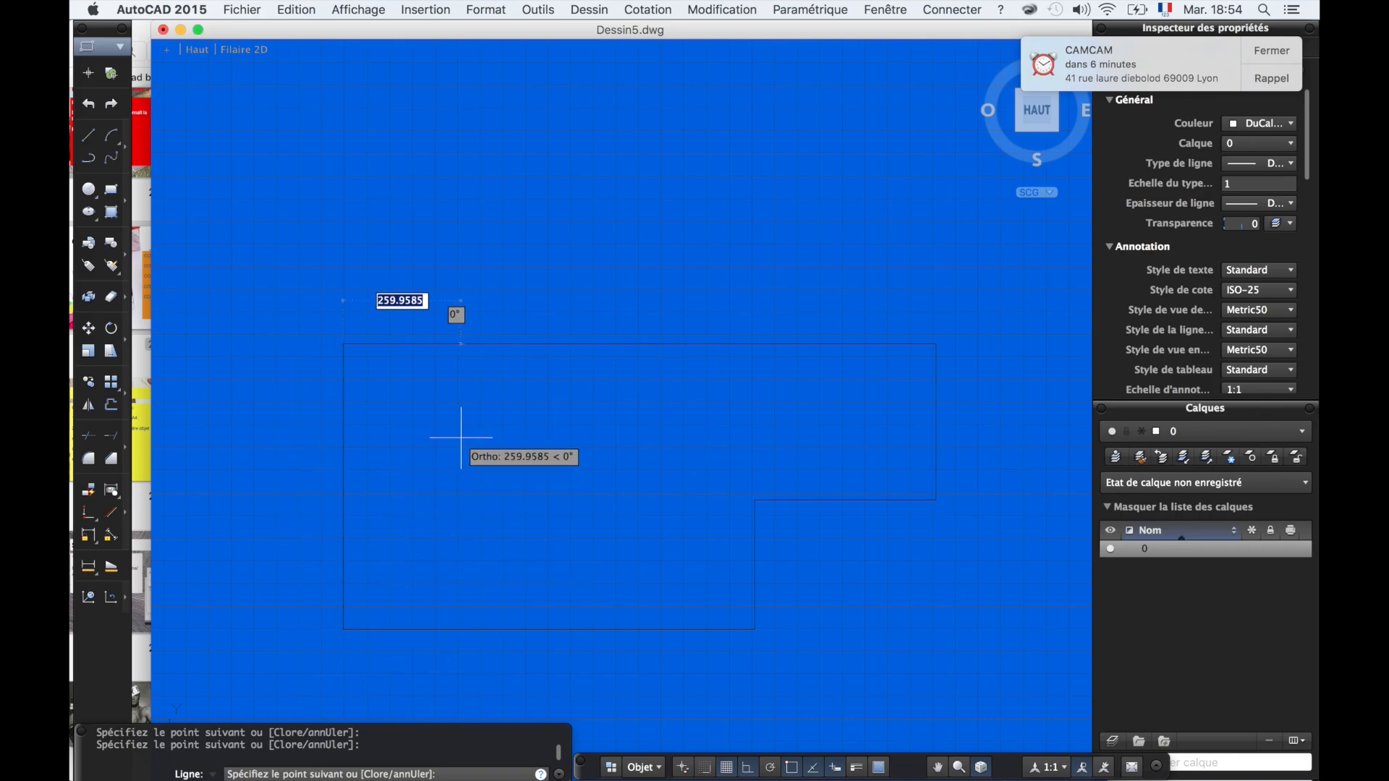
key(Escape)
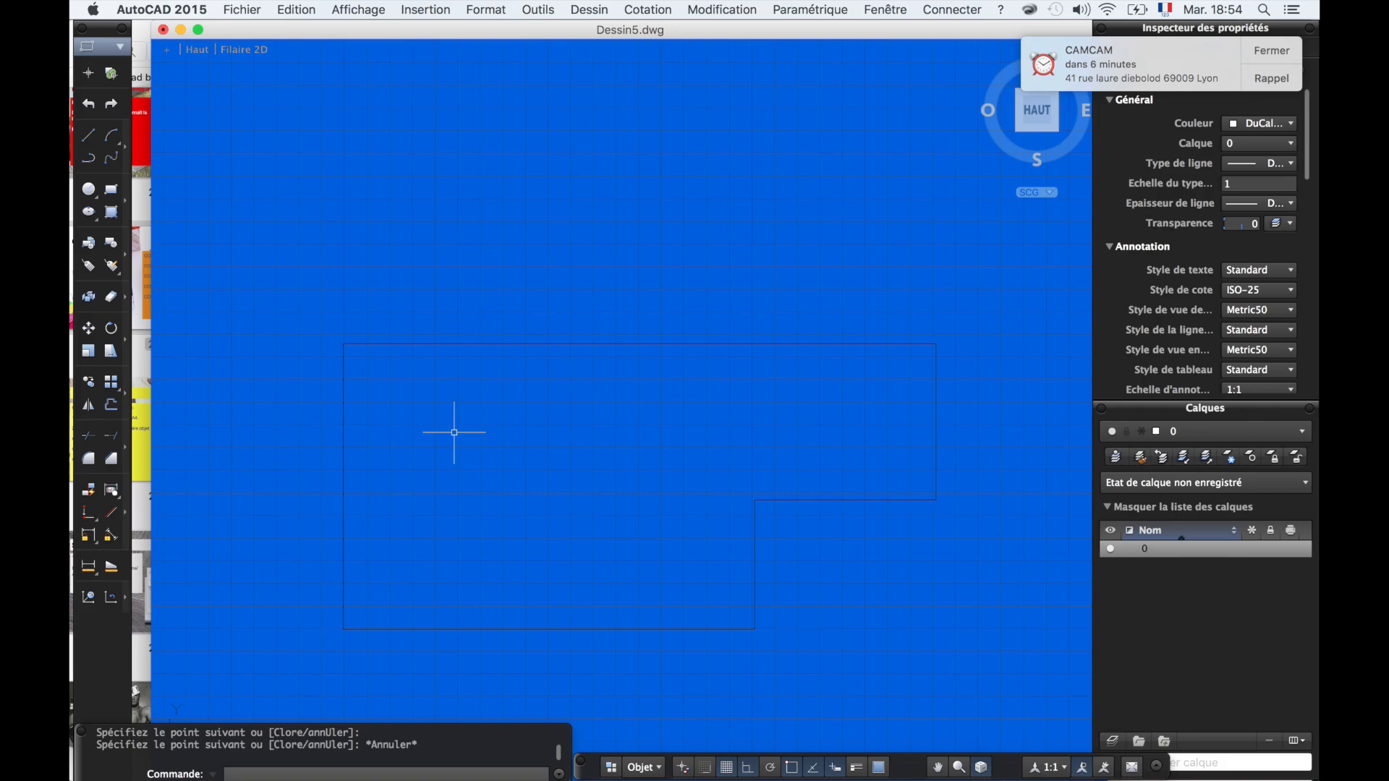
- Save the drawing on the Desktop under the name EXEMPLE
click(258, 11)
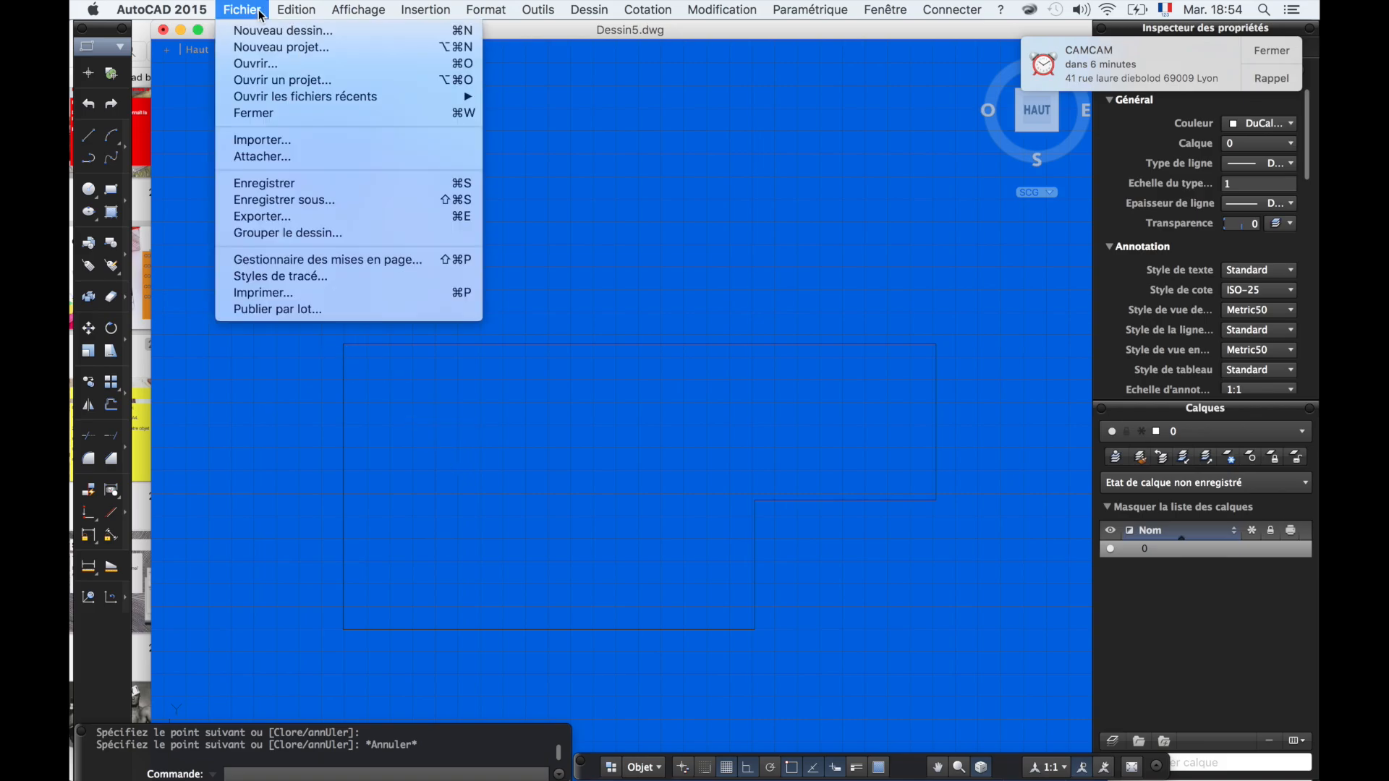
click(296, 182)
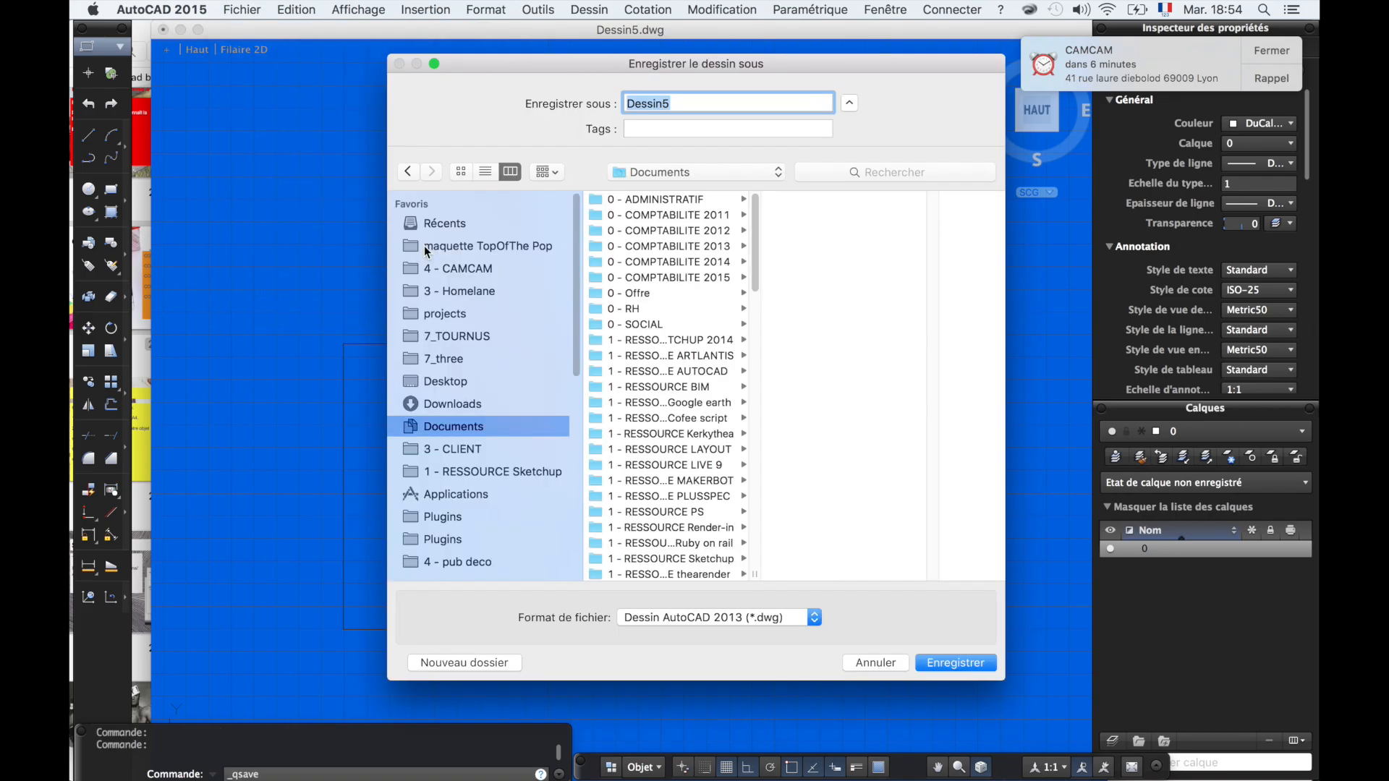
click(459, 389)
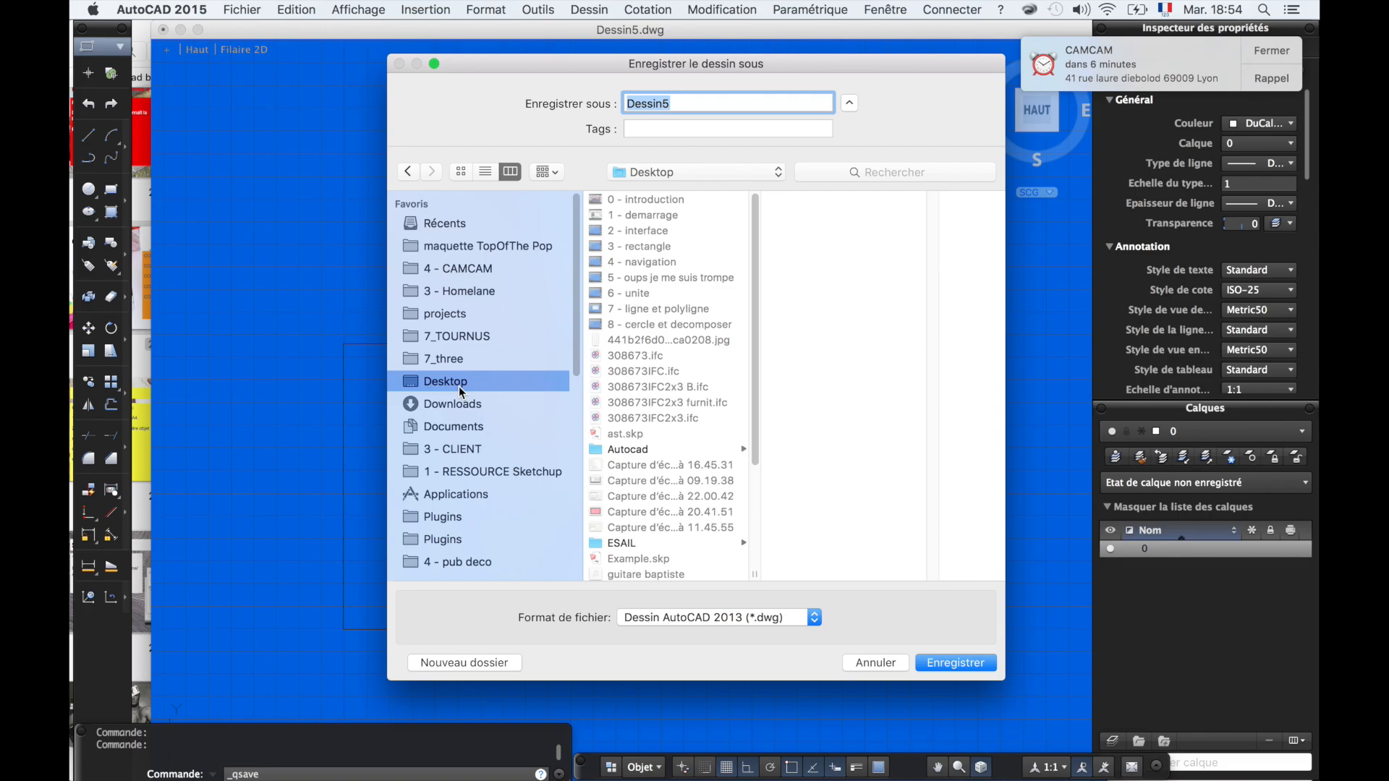
text(TEST)
key(BackSpace)
key(BackSpace)
key(BackSpace)
key(BackSpace)
text(EXEMPLE)
key(Return)
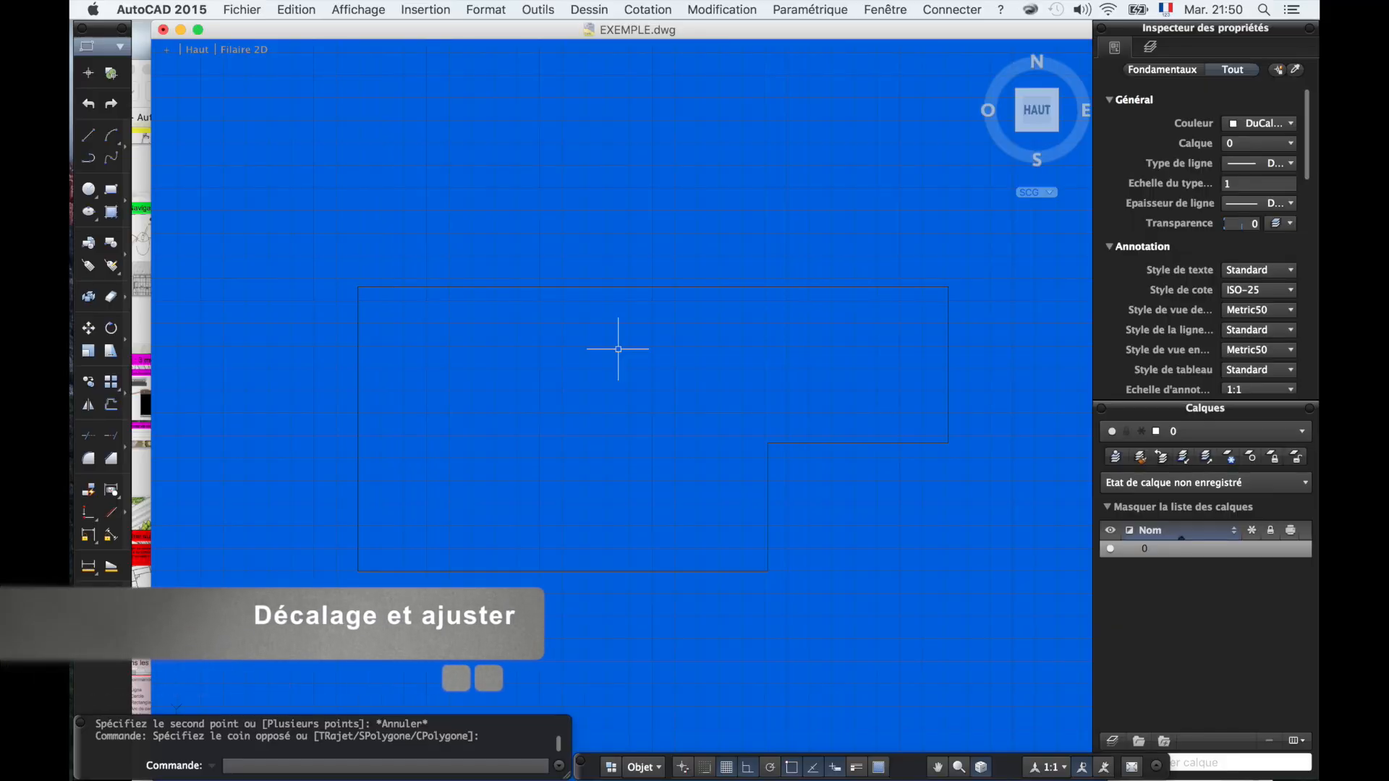
- Offset the outline's top and right edges 30 inward with the DECALER command
text(DECALER)
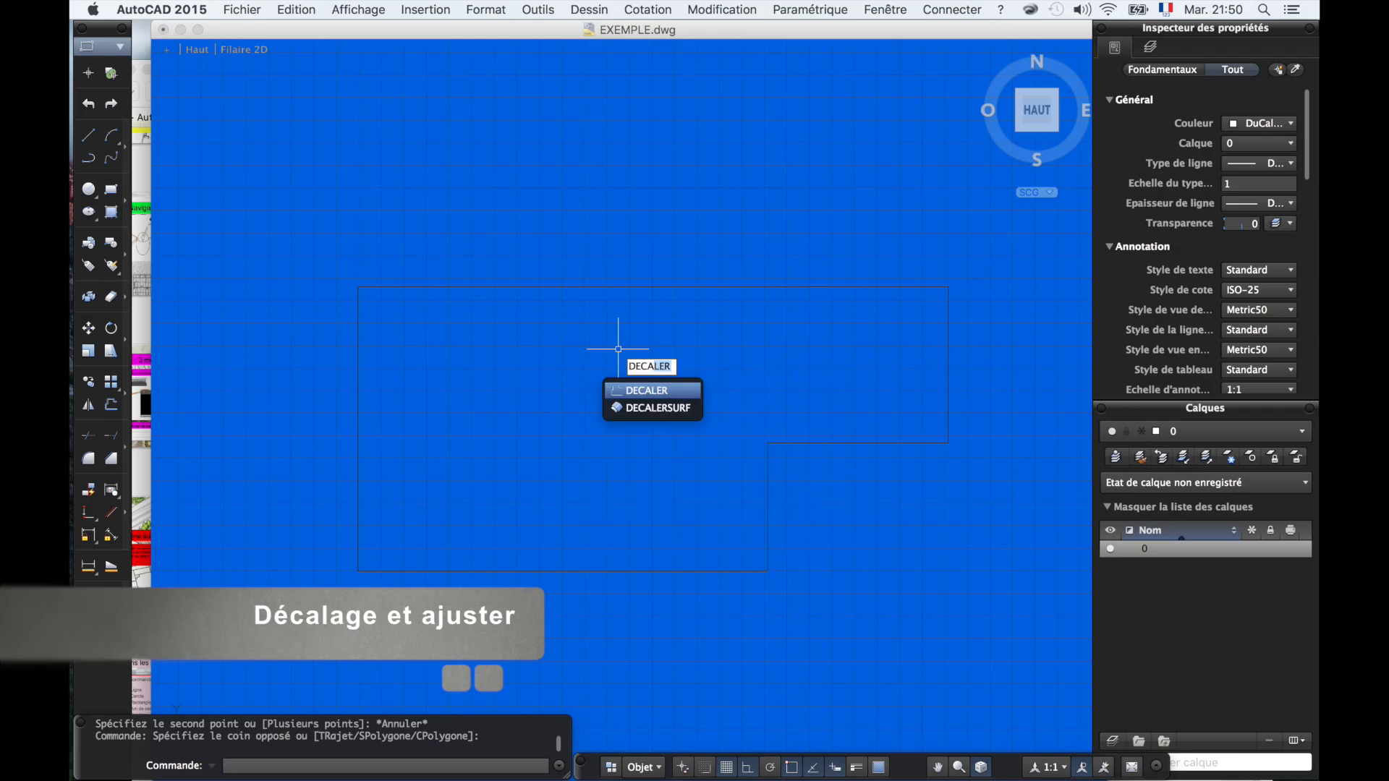
key(Return)
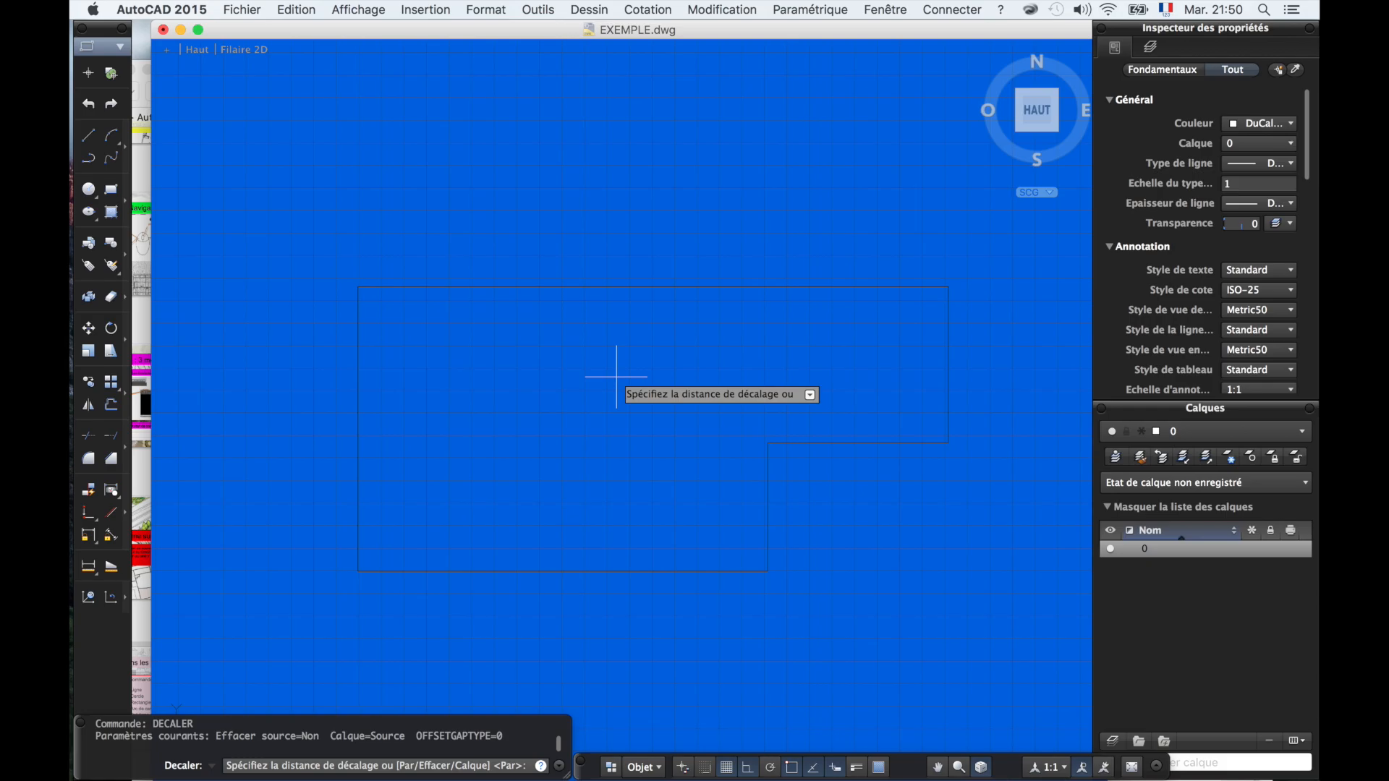
text(30)
key(Return)
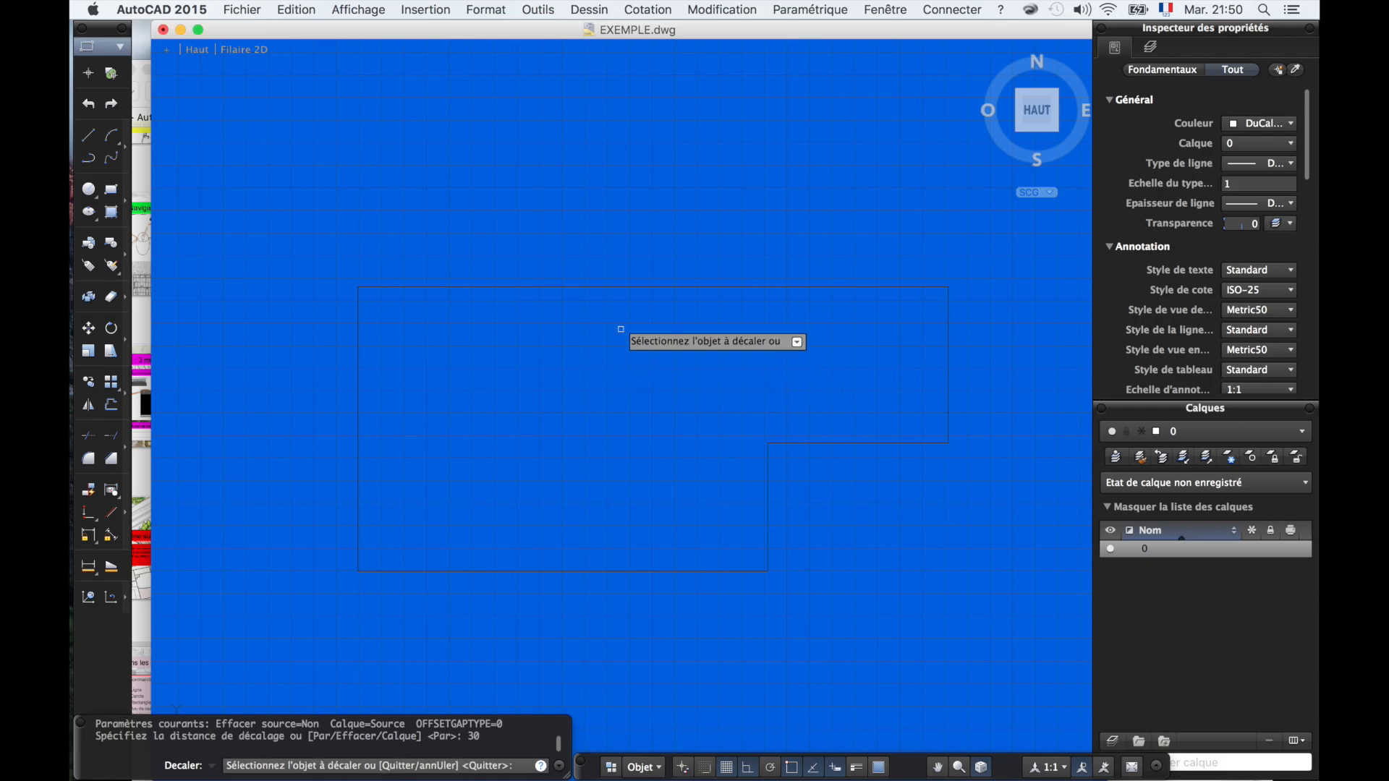
click(622, 286)
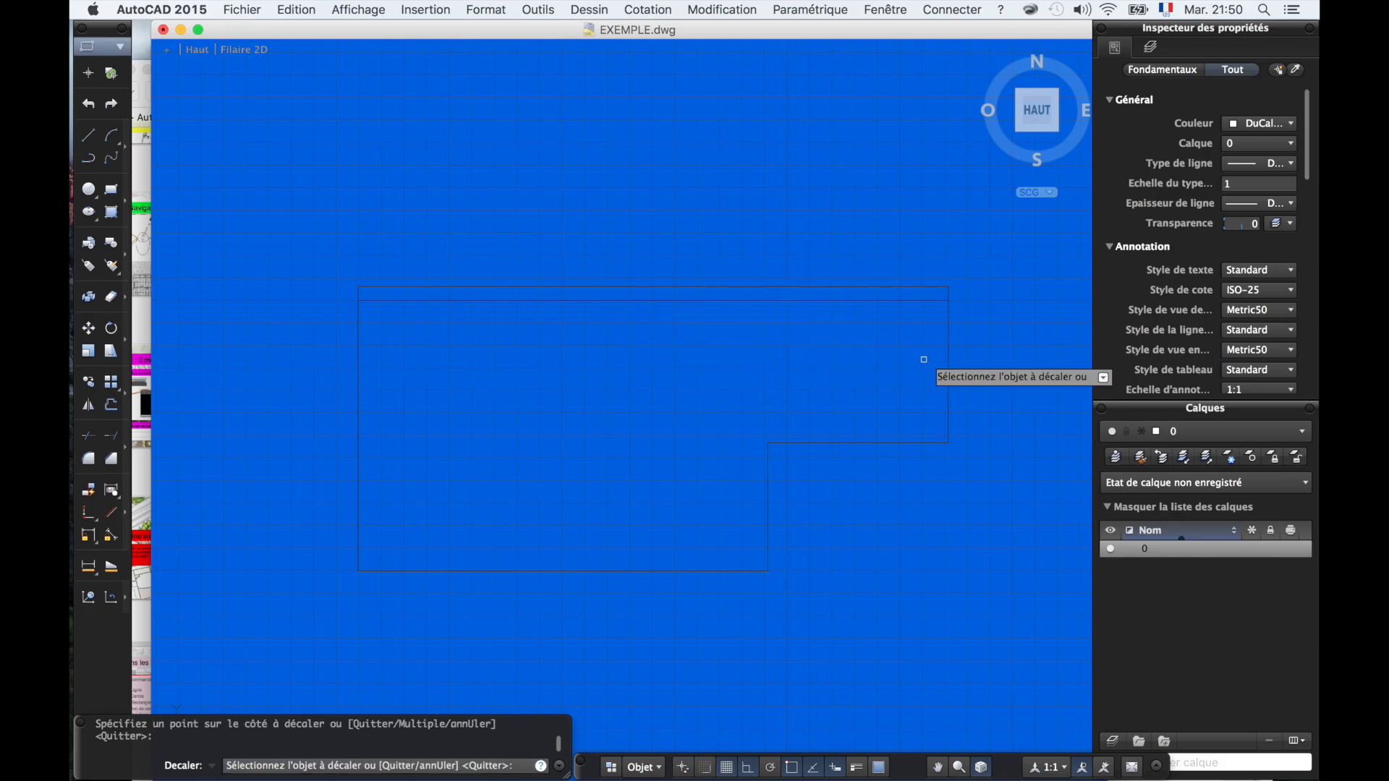
click(947, 369)
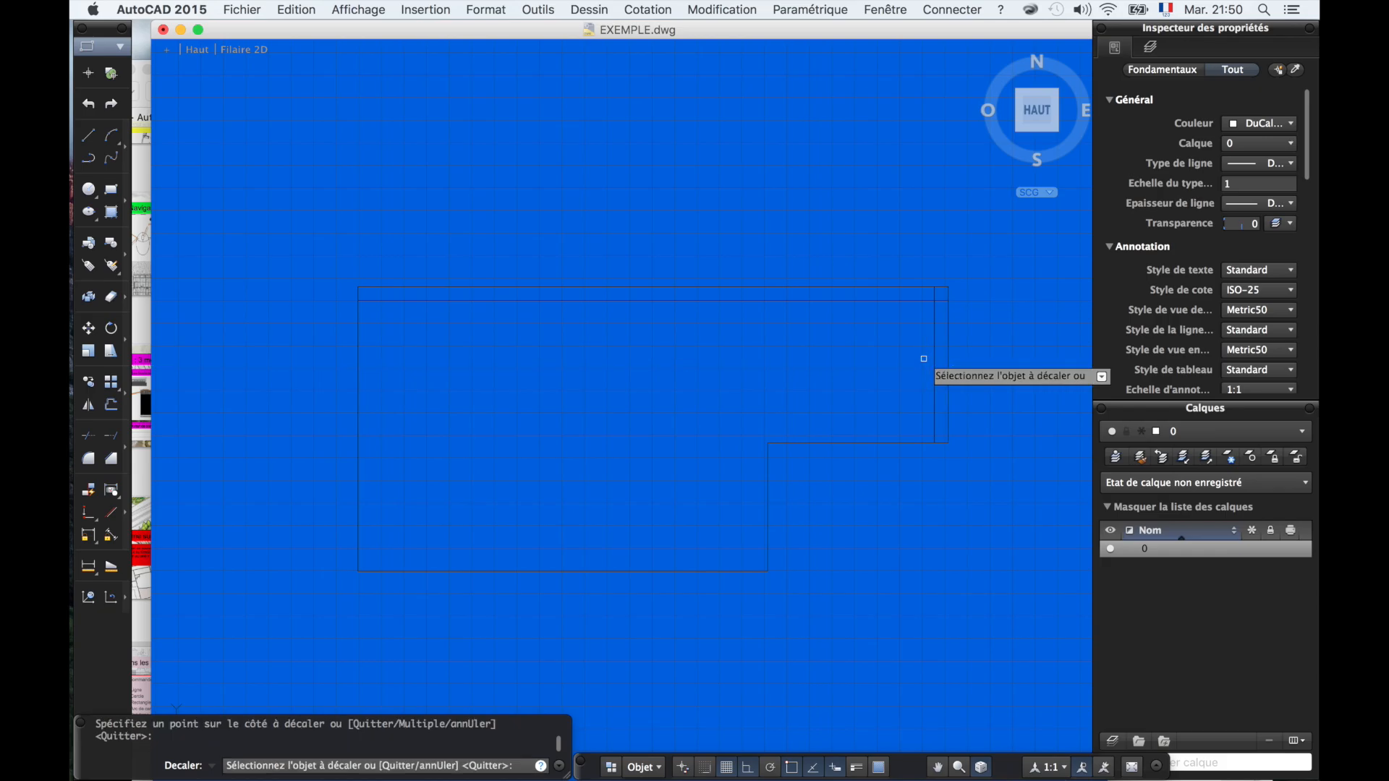
- Offset the two notch edges, the bottom edge and the left edge inward by the same distance, and end the offset command
click(858, 422)
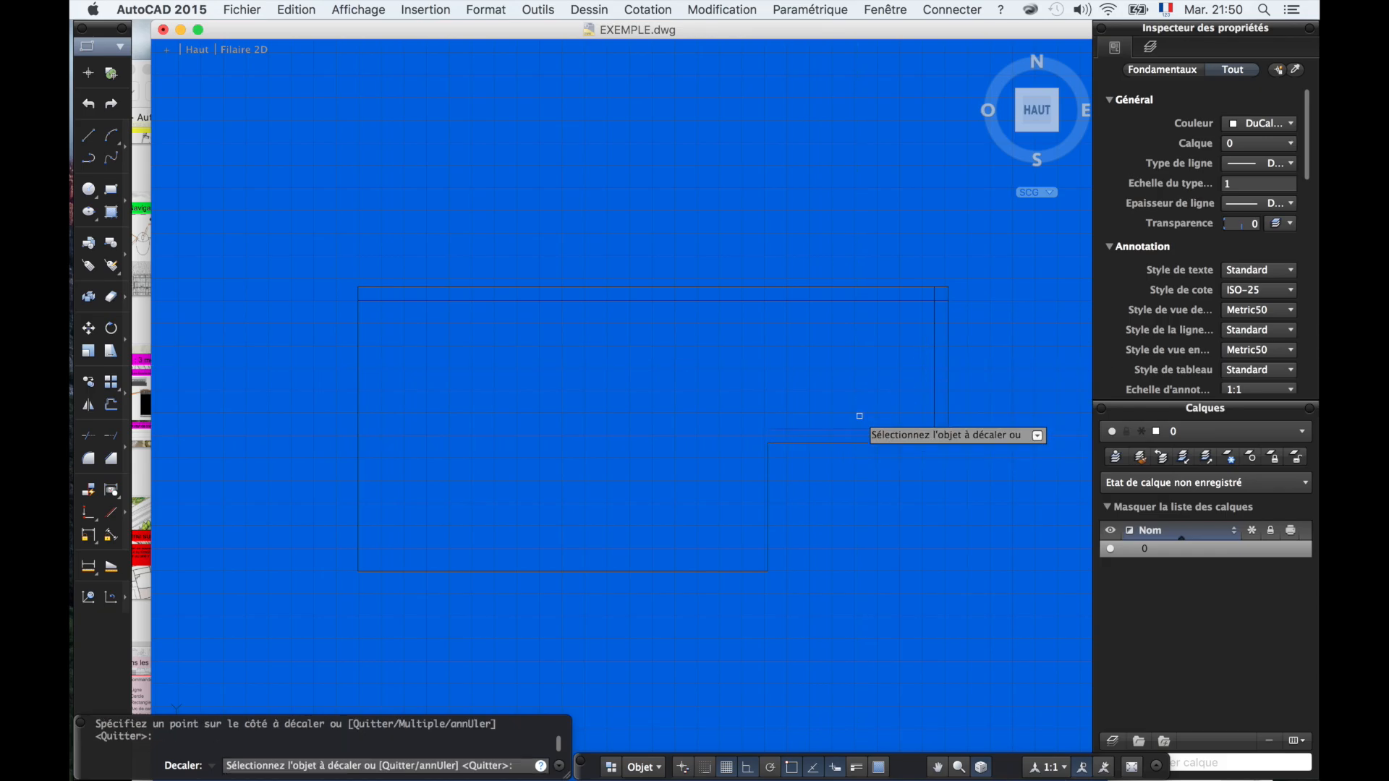
click(769, 476)
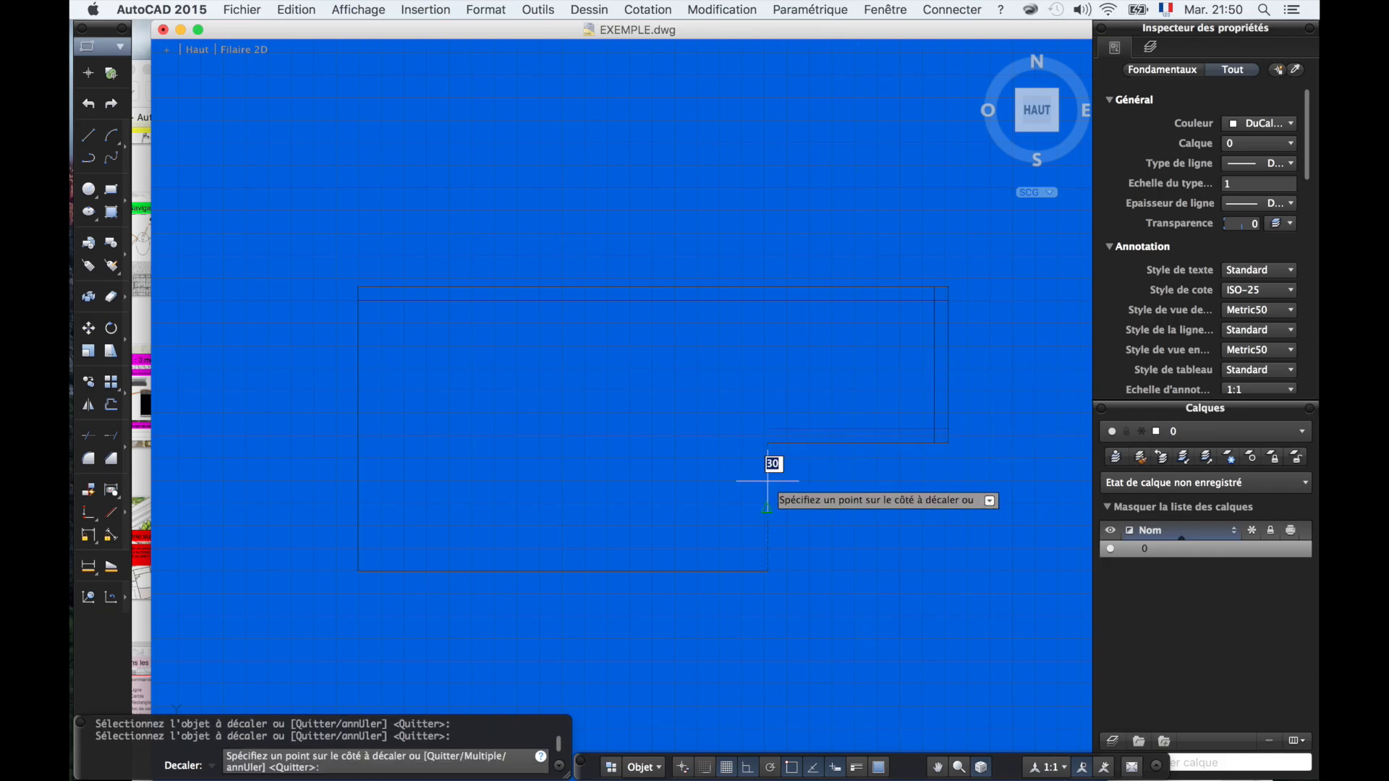
click(623, 569)
click(453, 525)
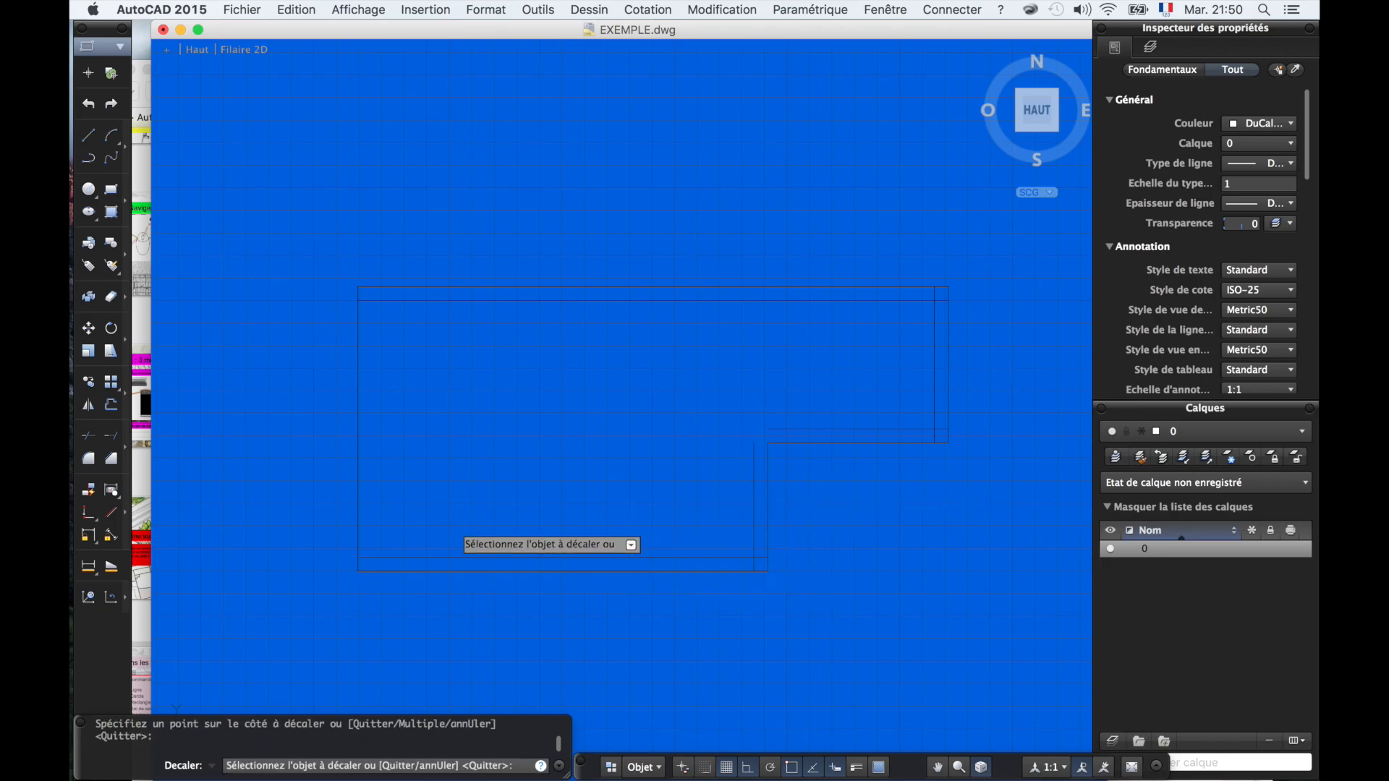
click(357, 475)
click(406, 470)
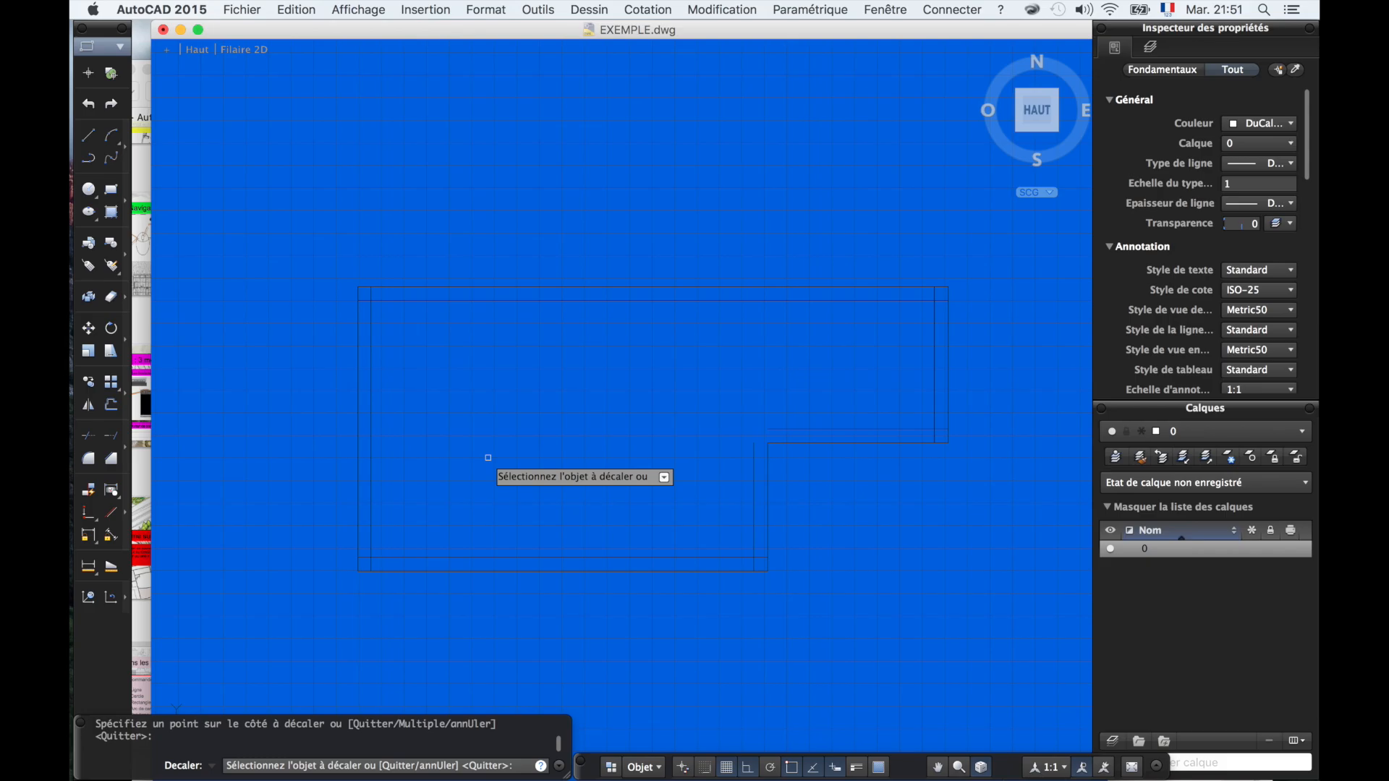
key(Return)
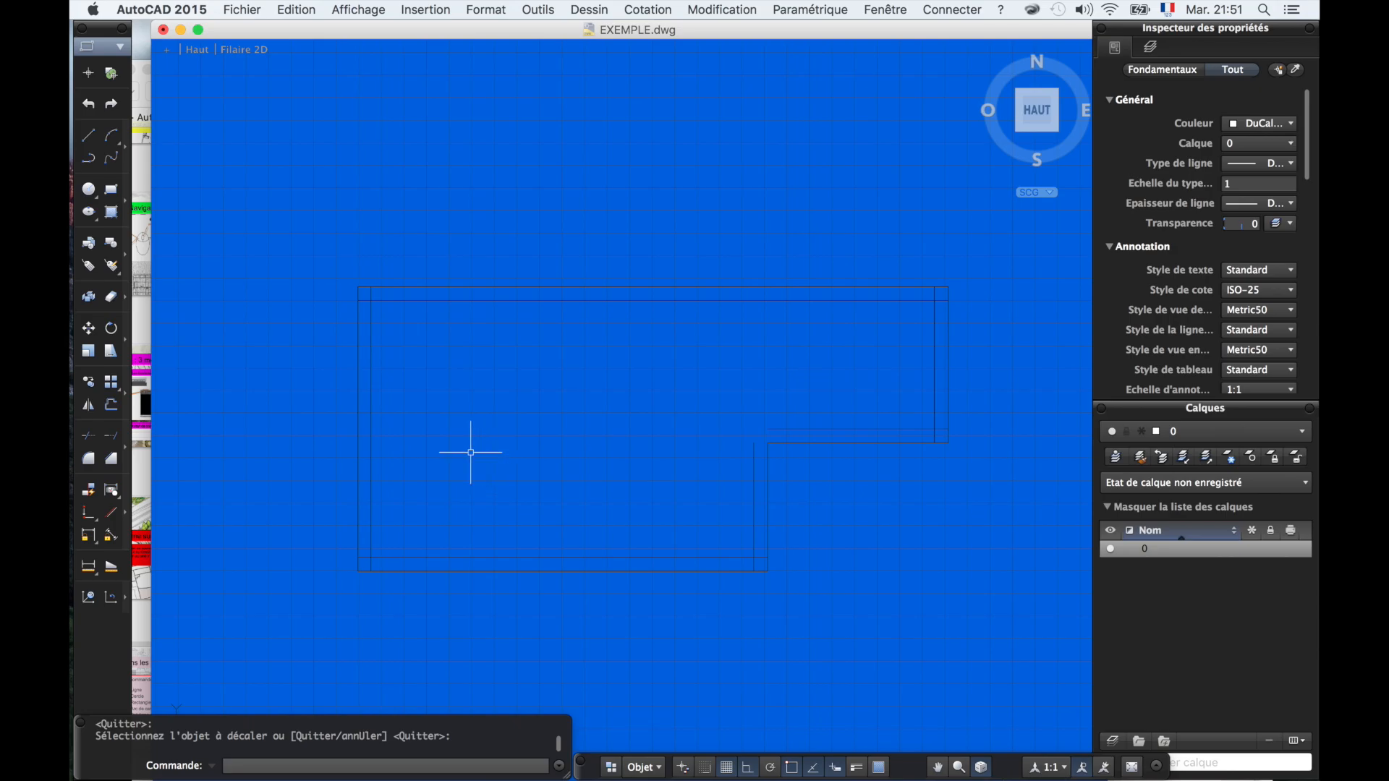
- Trim the inner vertical lines' ends above the inner top line with AJUSTER, using that line as the cutting edge, and undo the trim
scroll(366, 302, up, 10)
scroll(366, 303, down, 10)
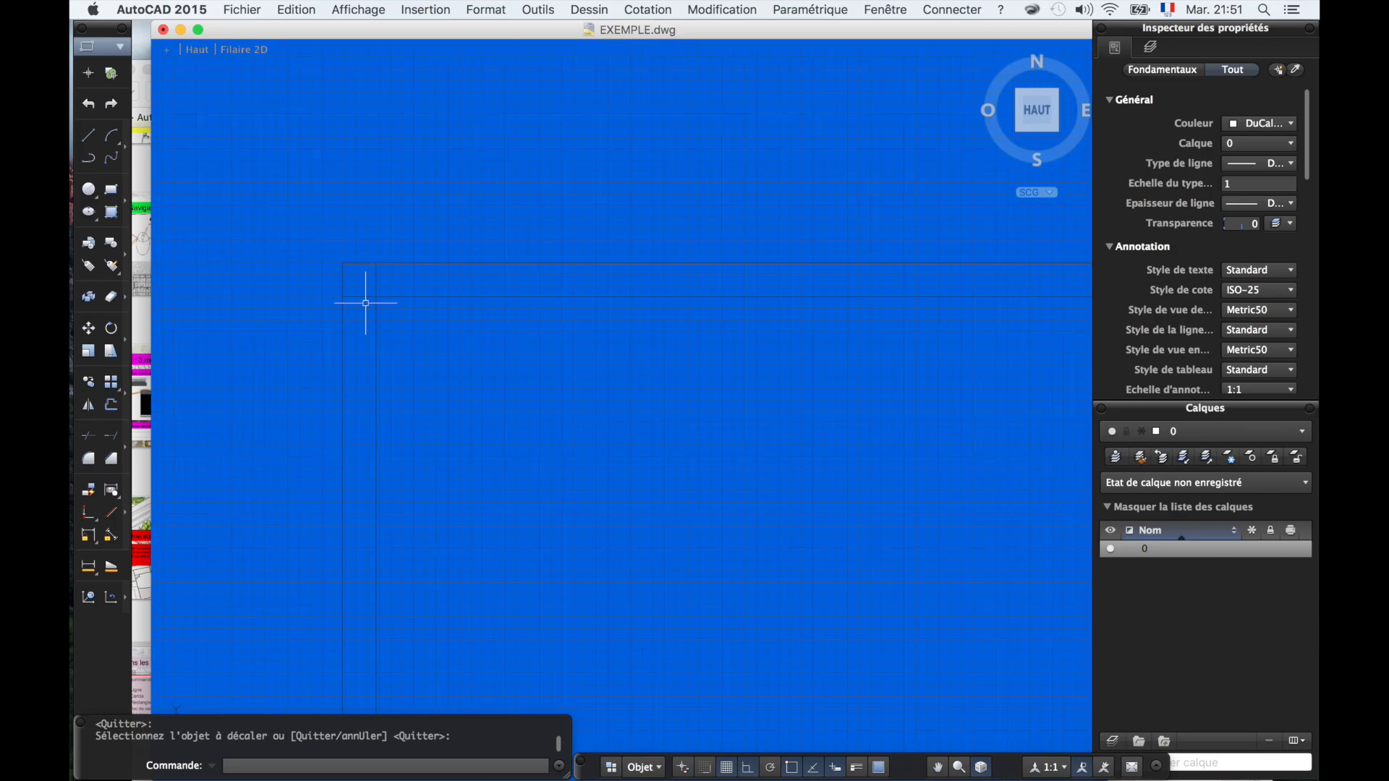
scroll(366, 302, up, 2)
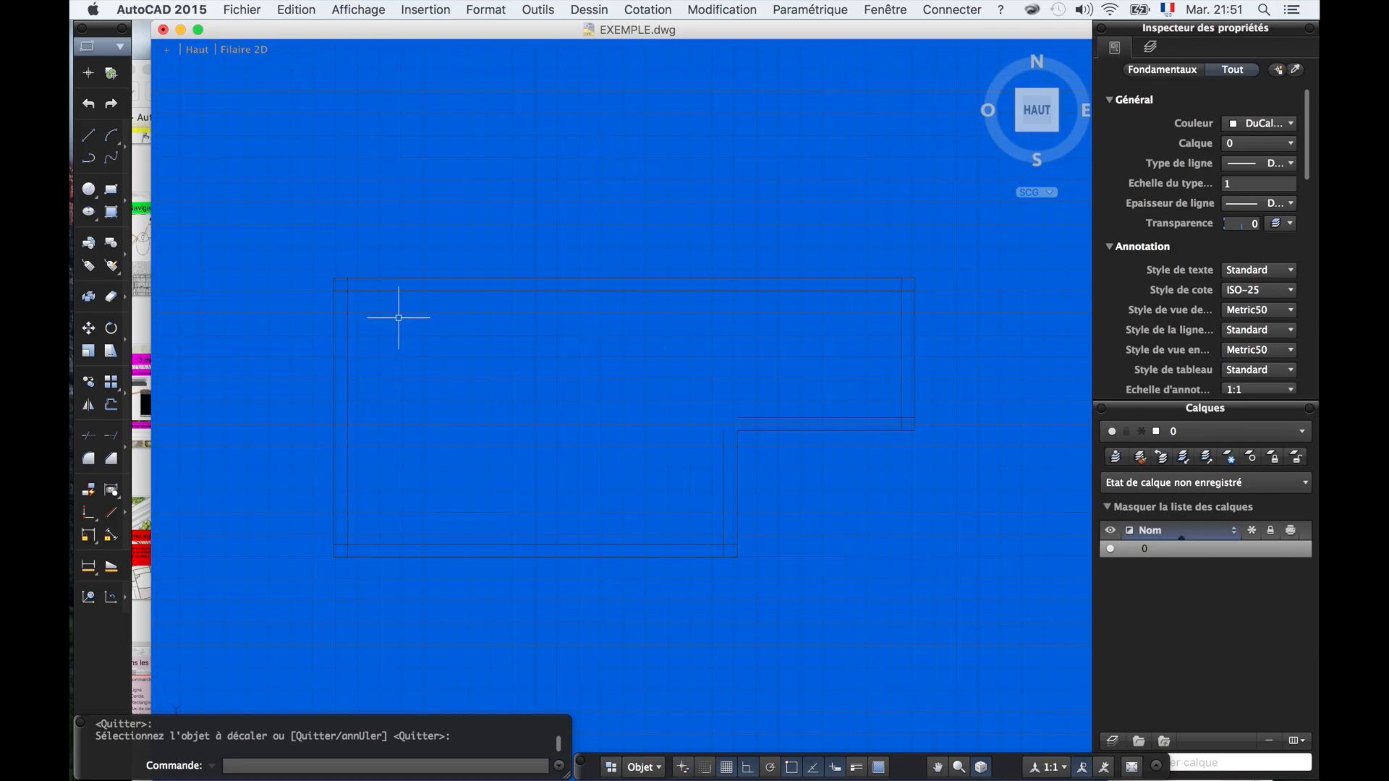
scroll(366, 309, up, 1)
scroll(366, 311, down, 1)
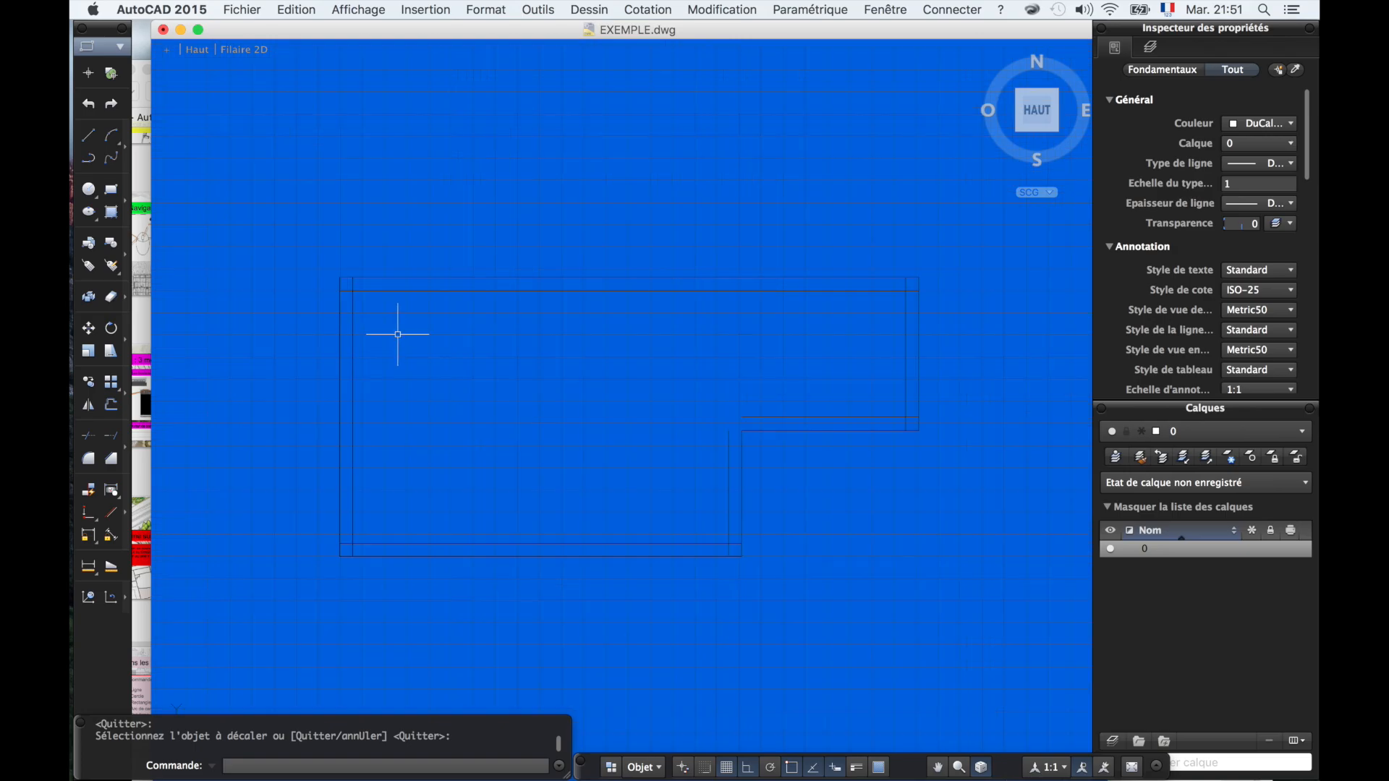
text(ajustze)
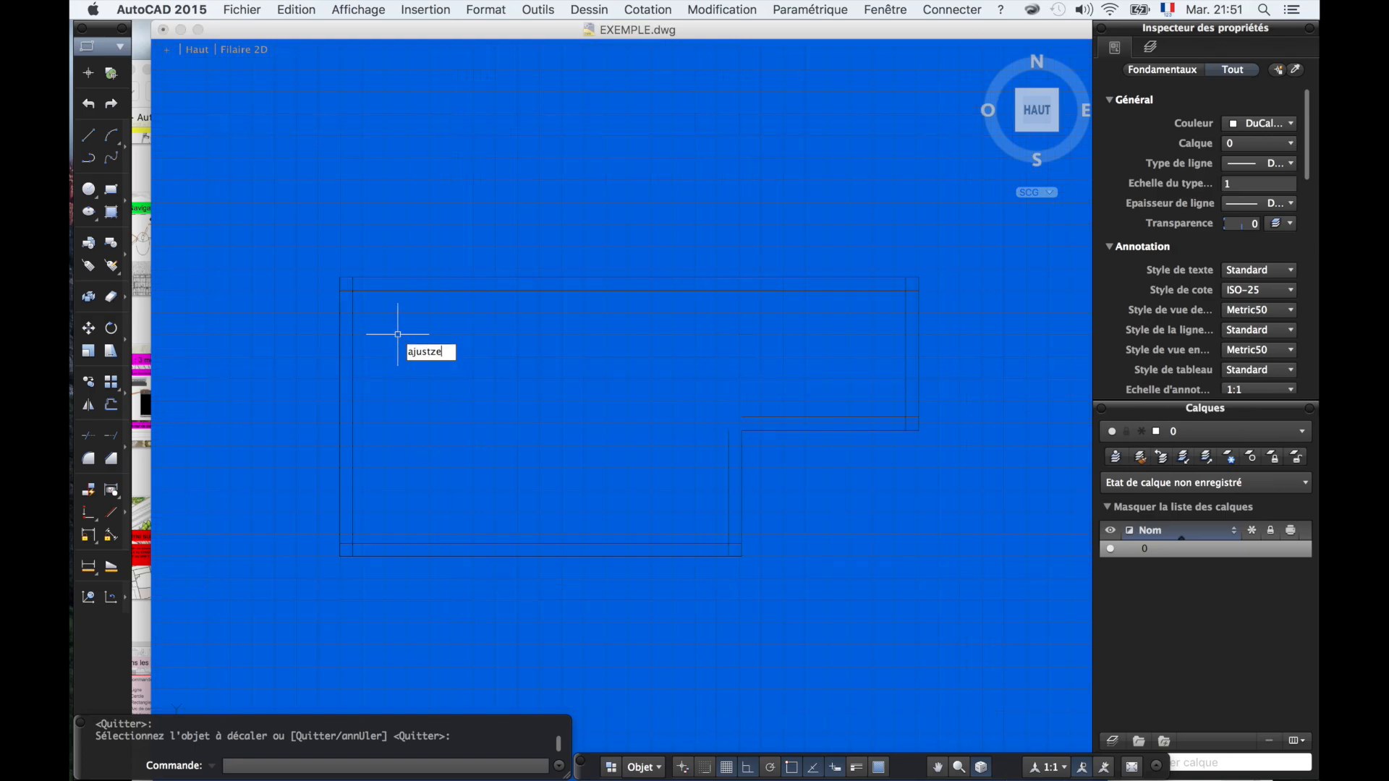
key(BackSpace)
key(BackSpace)
text(e)
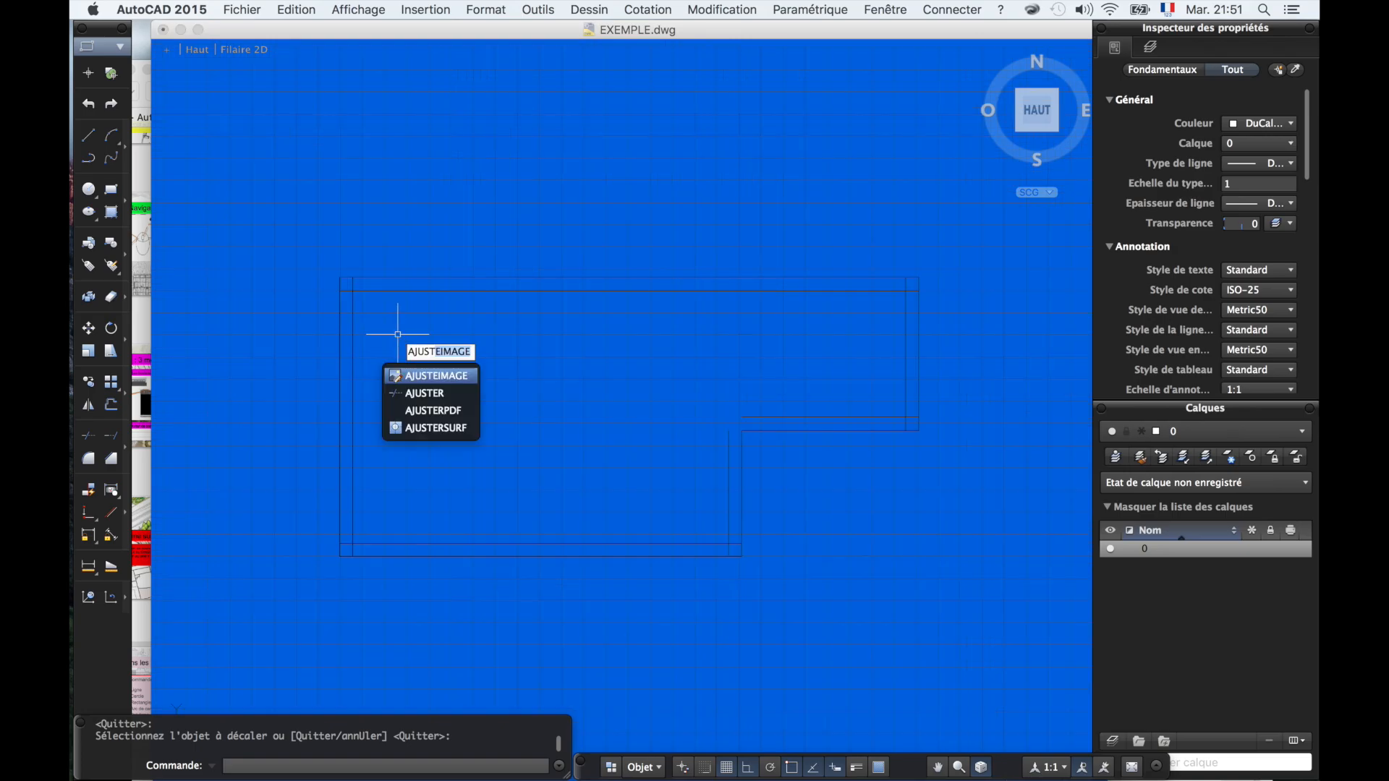
key(Down)
key(Return)
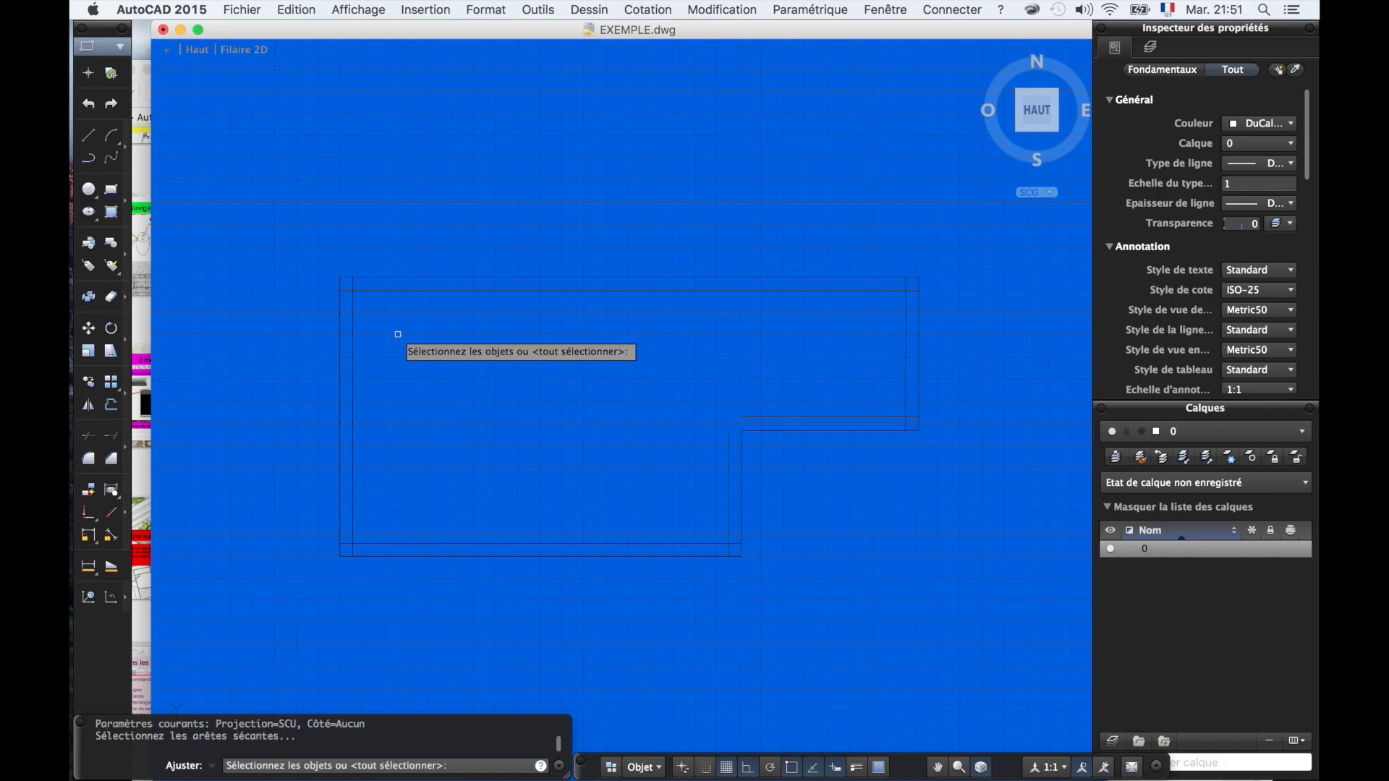
scroll(359, 295, up, 4)
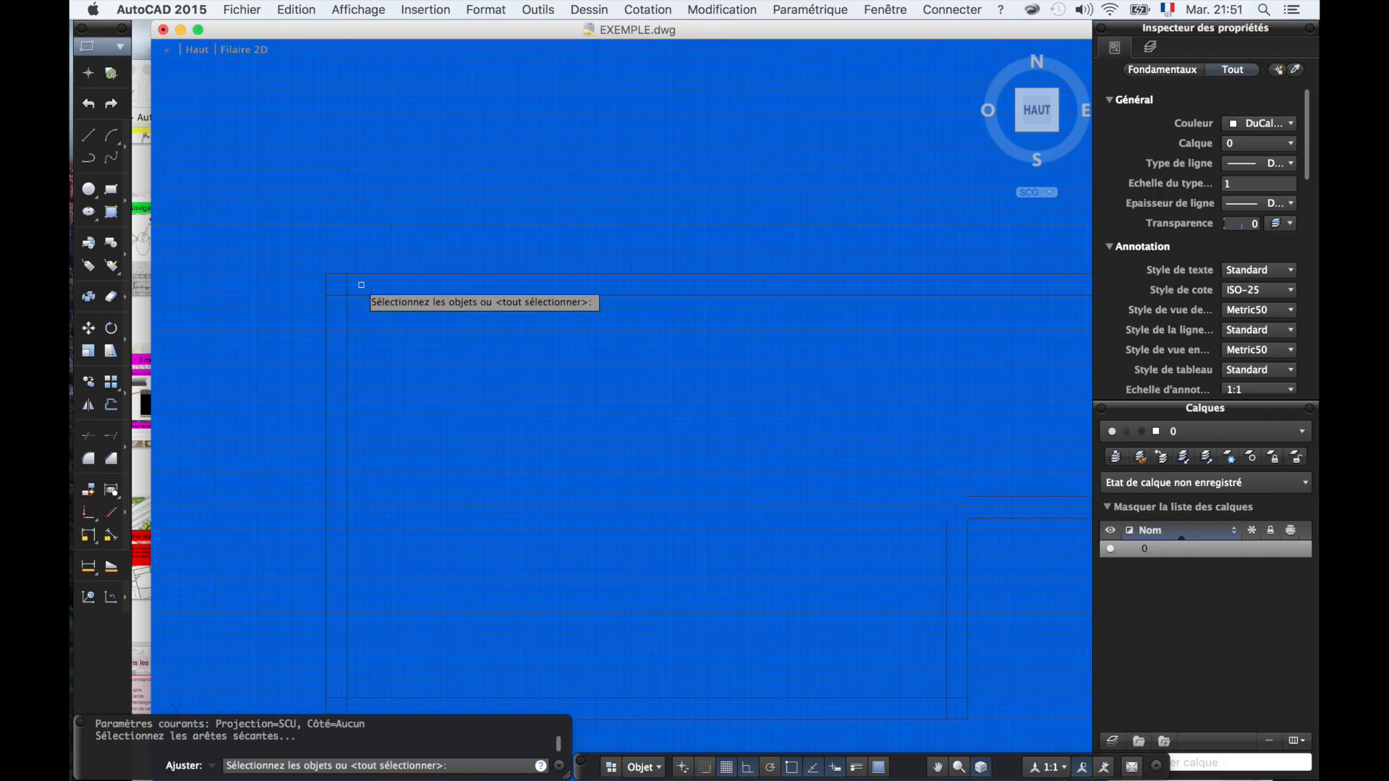
click(358, 302)
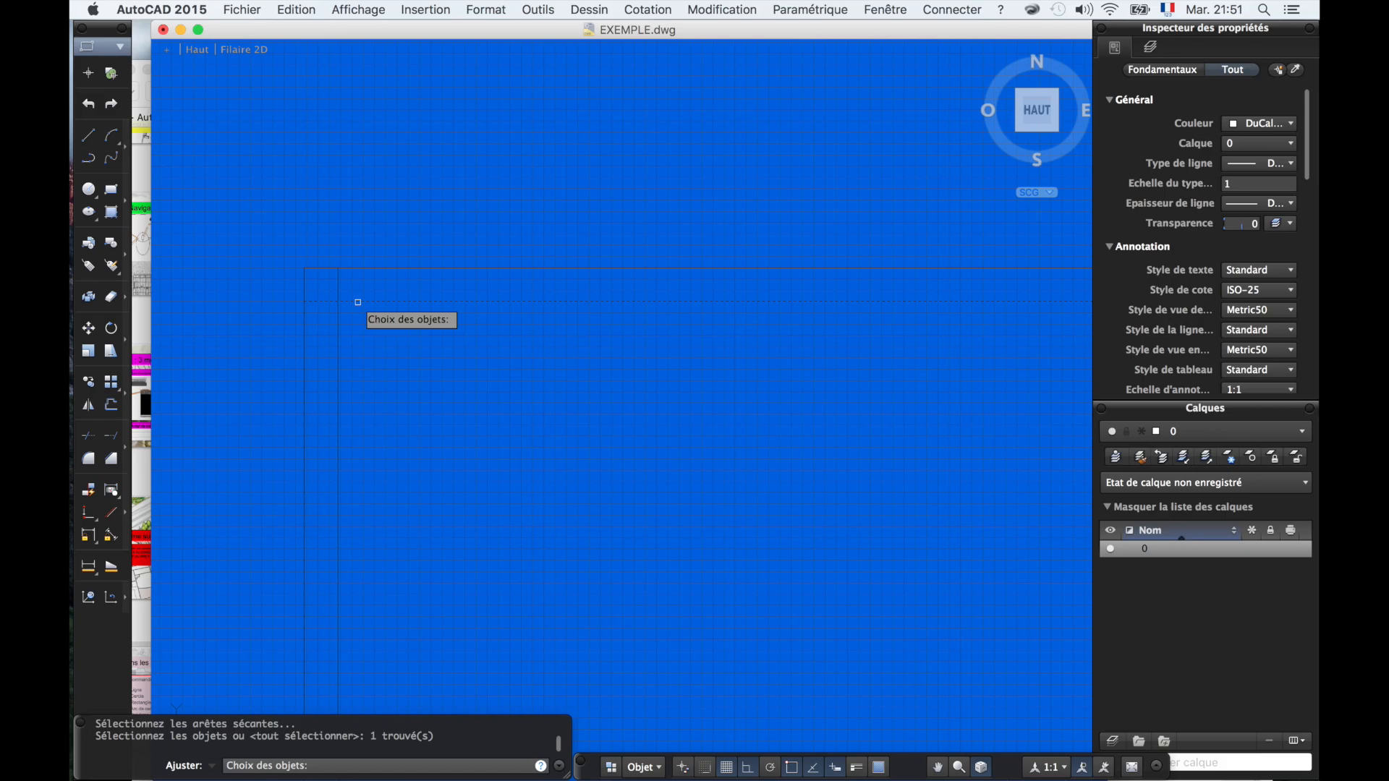
key(Return)
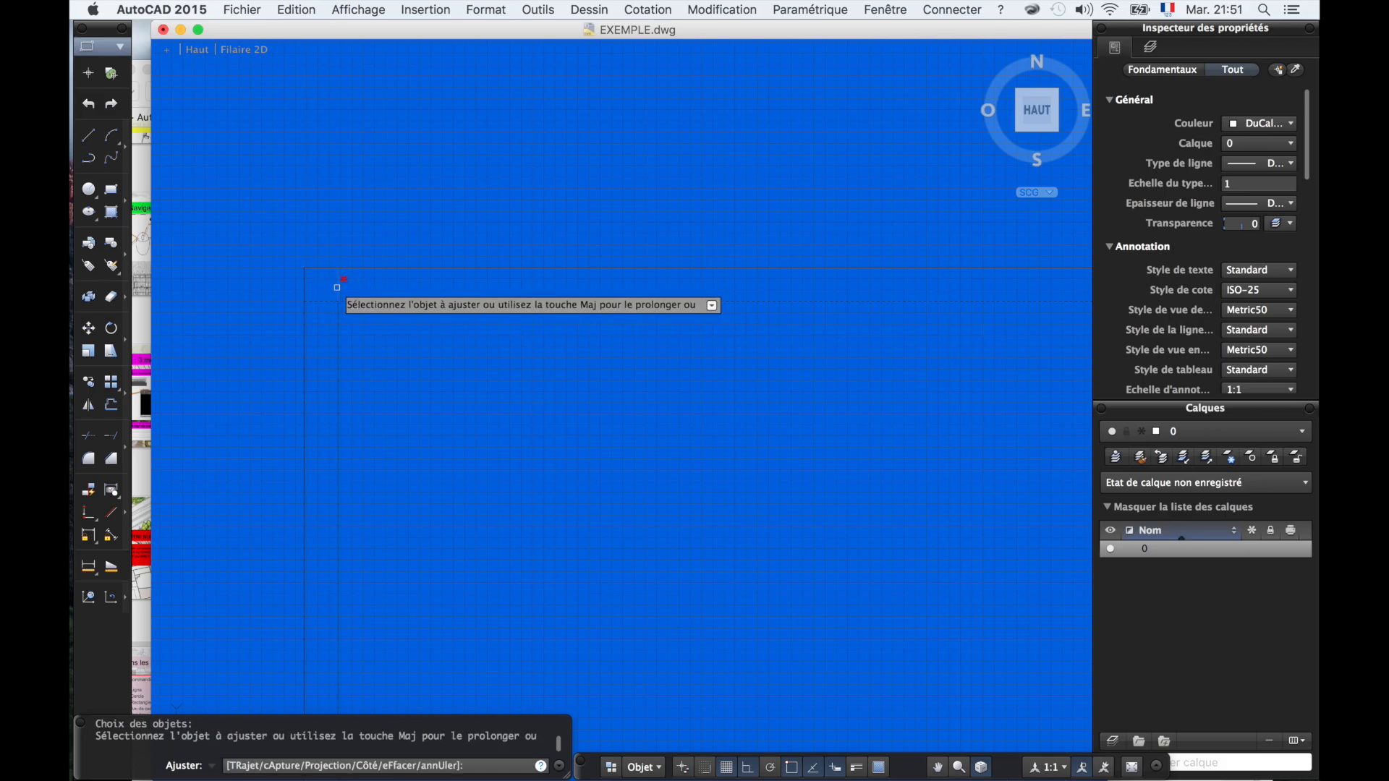
scroll(337, 287, down, 4)
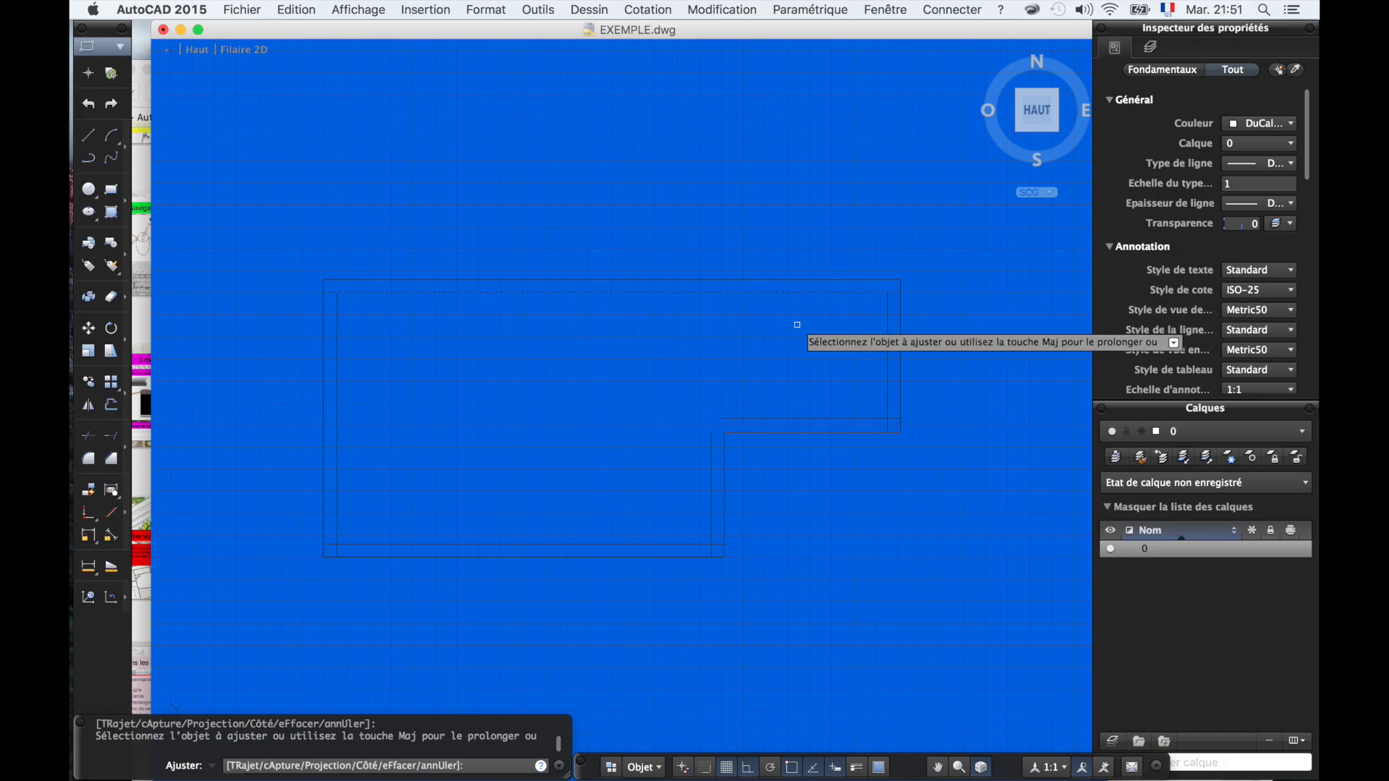
key(Return)
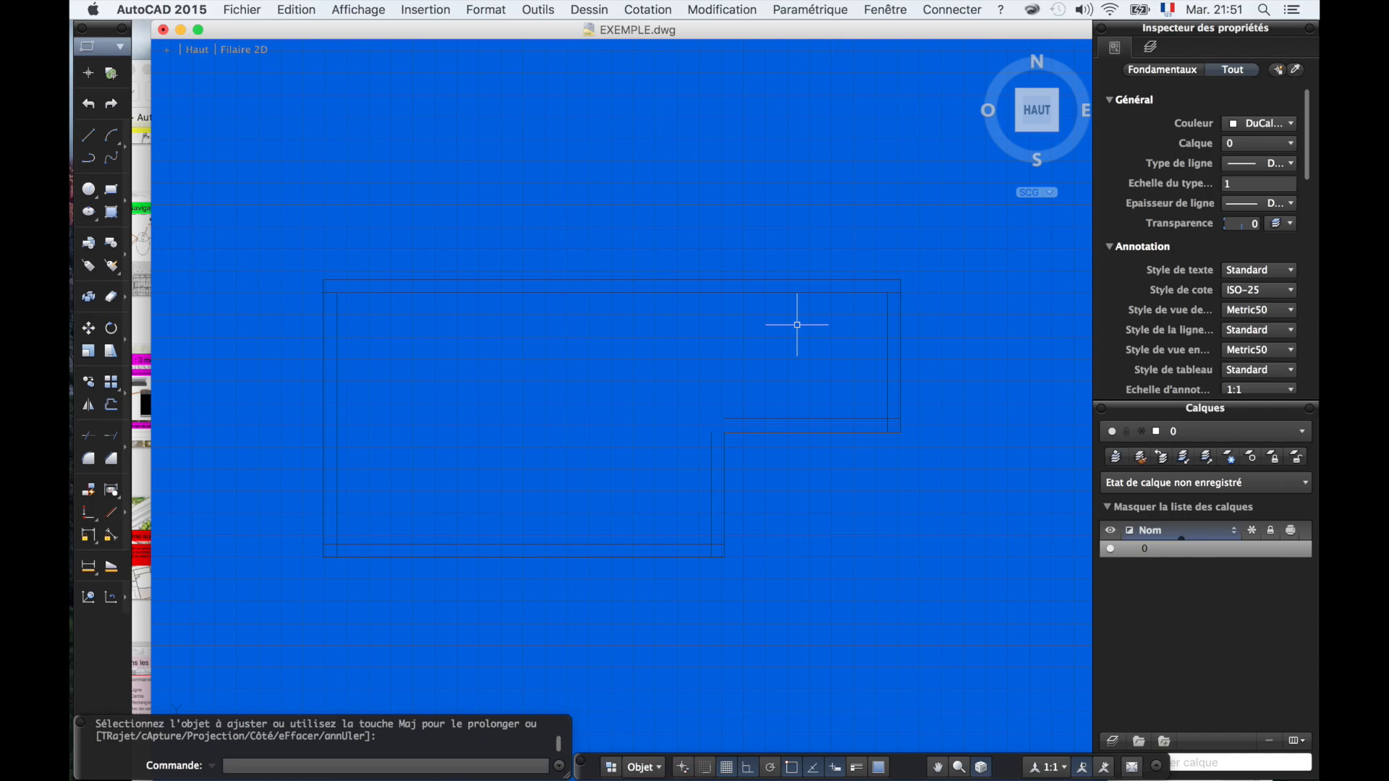
key(super+z)
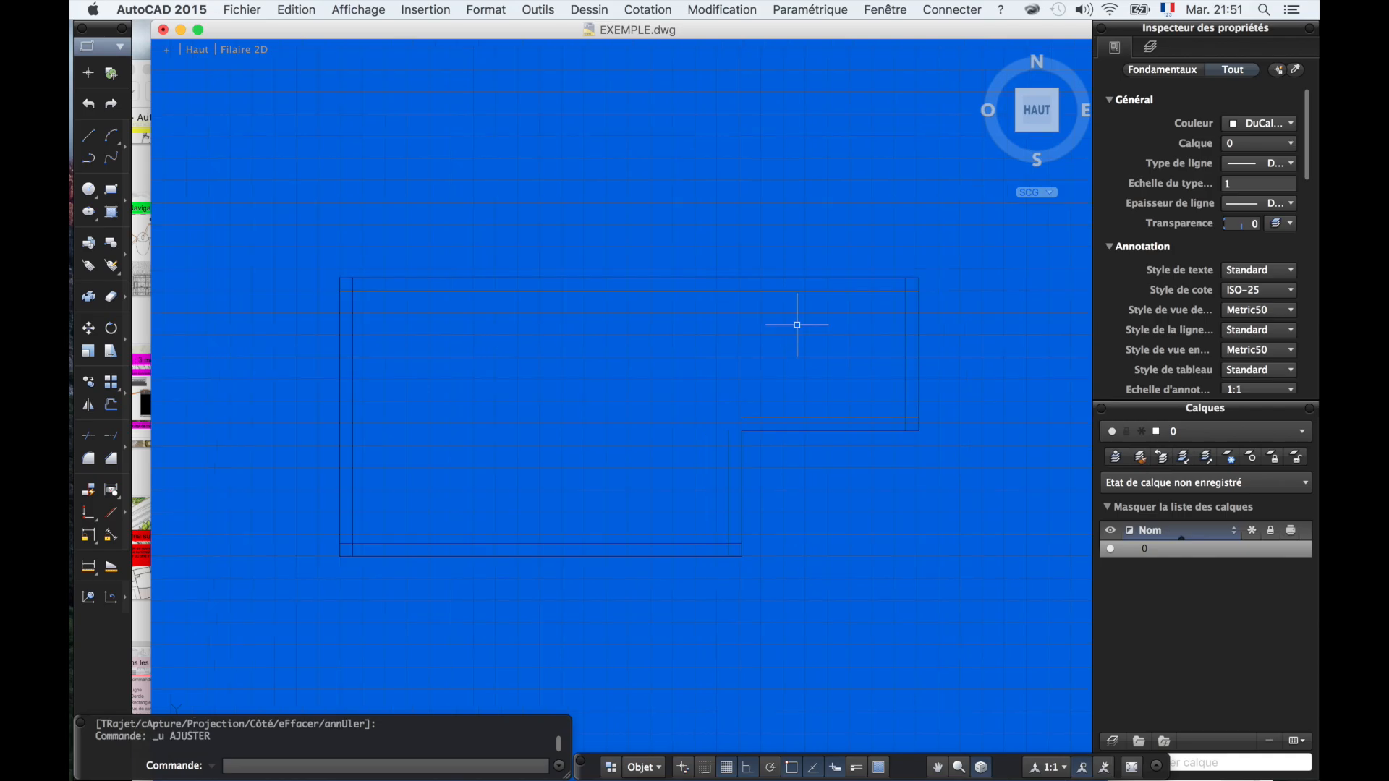
key(super+z)
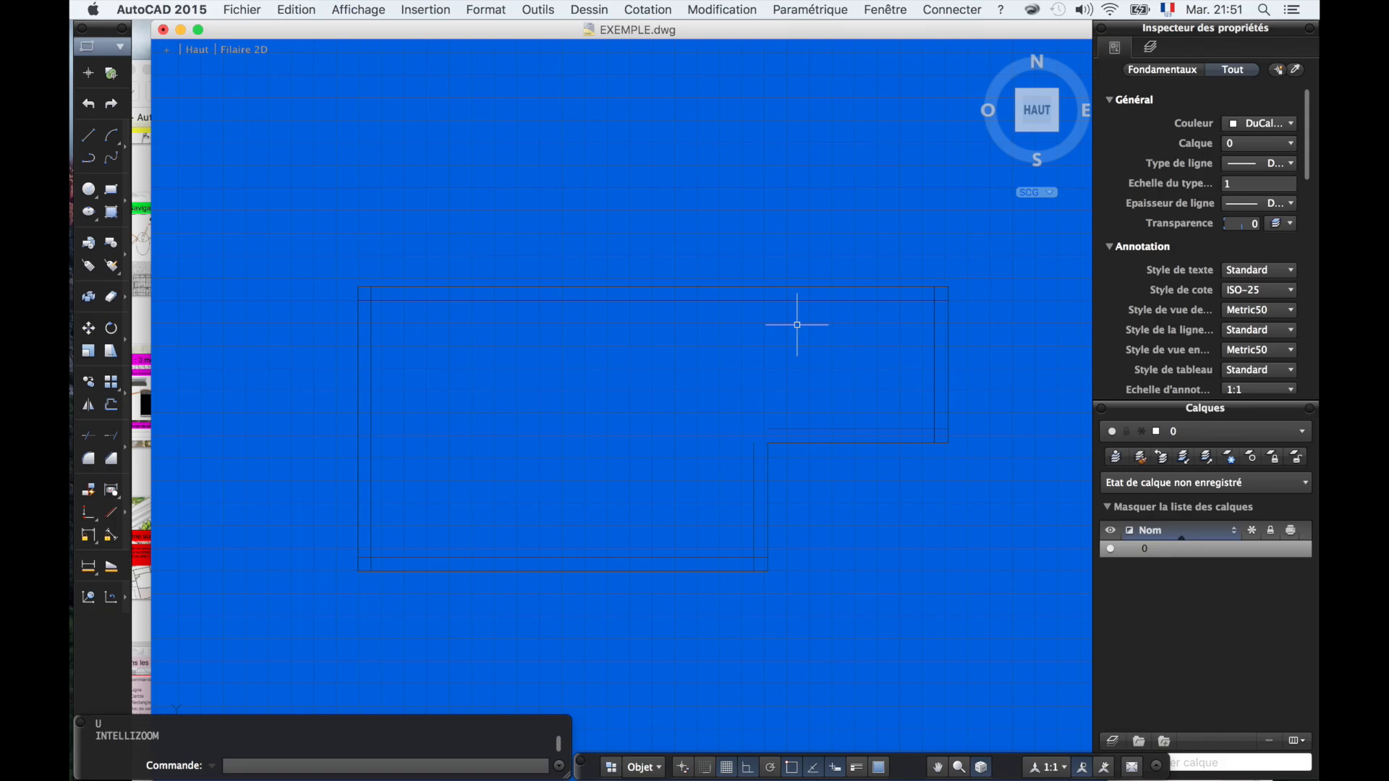
- Trim the overlapping inner line ends at the wall corners with AJUSTER, using all objects as cutting edges, and undo the trim
text(AJUST)
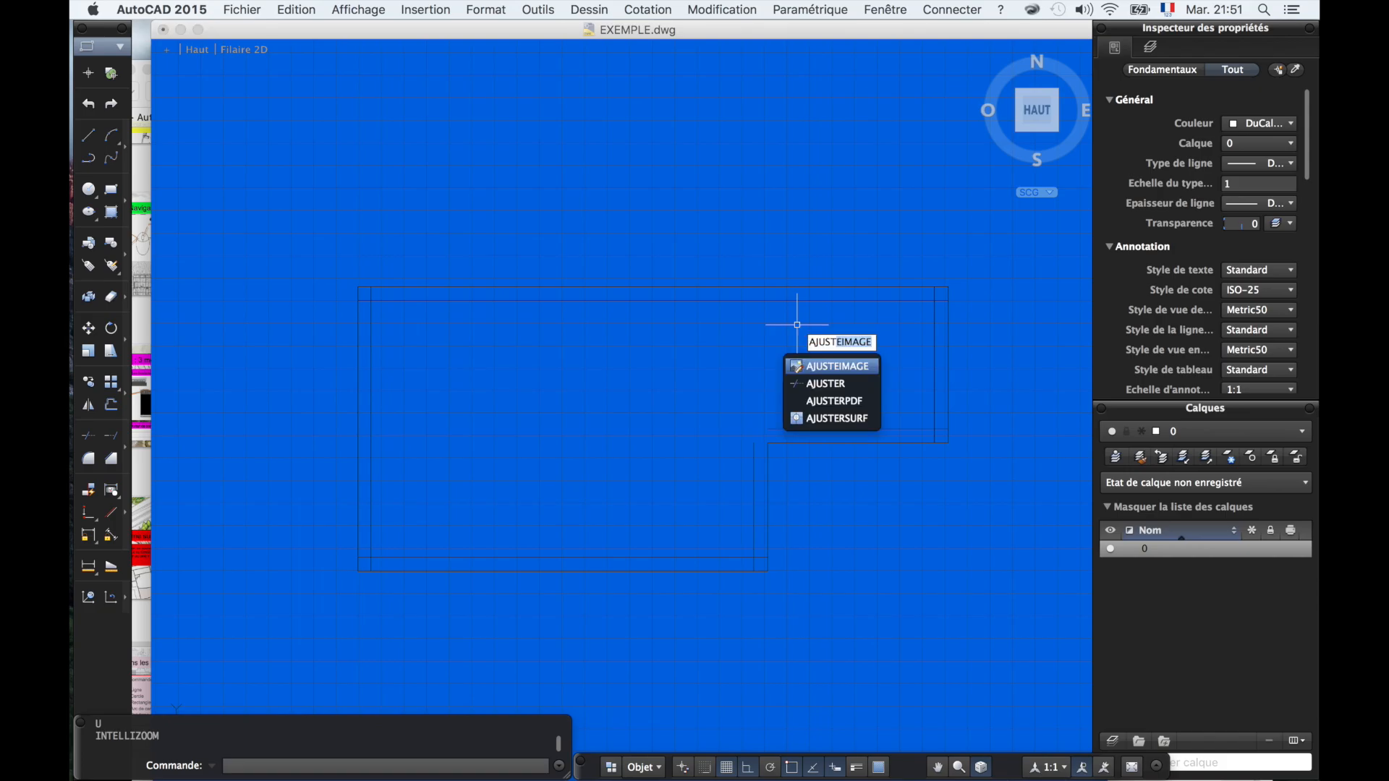
text(ER)
key(Return)
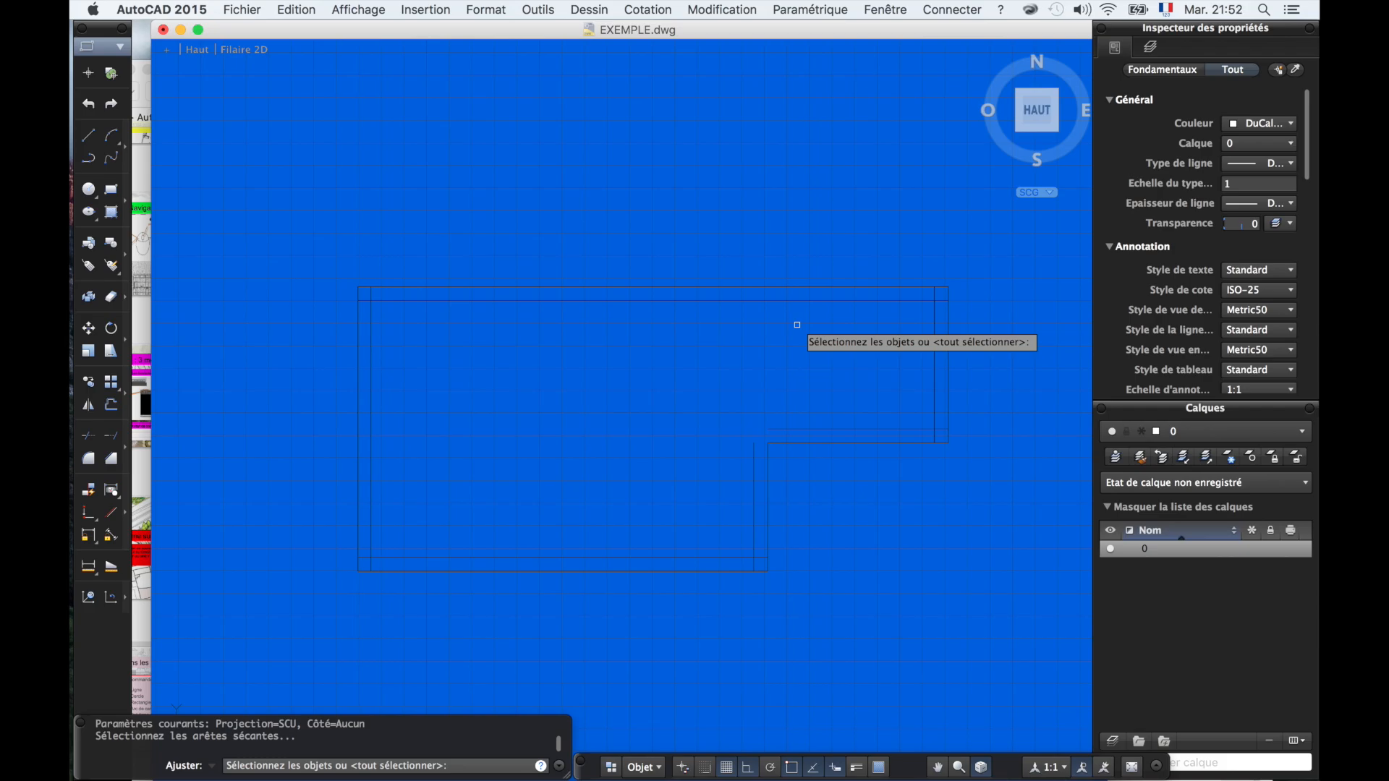
click(315, 771)
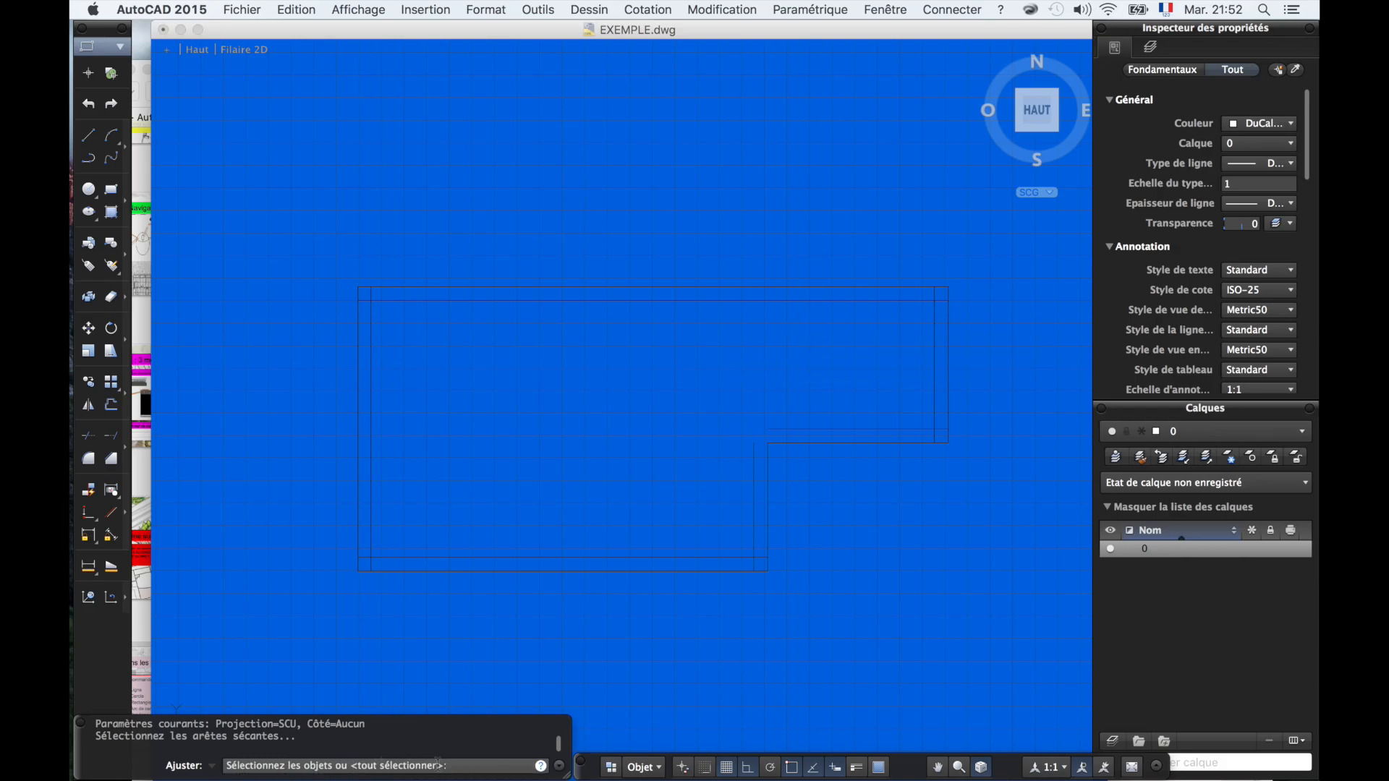
key(Return)
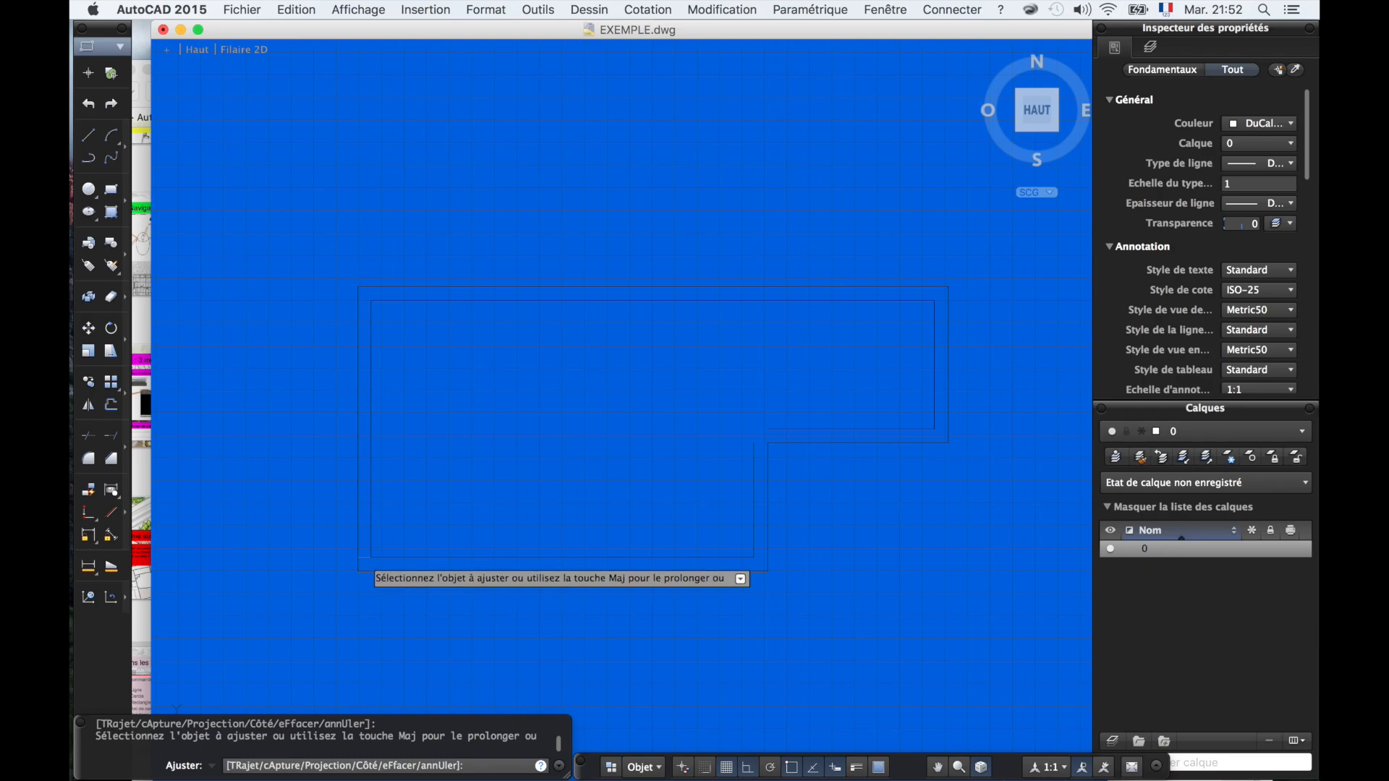
key(Escape)
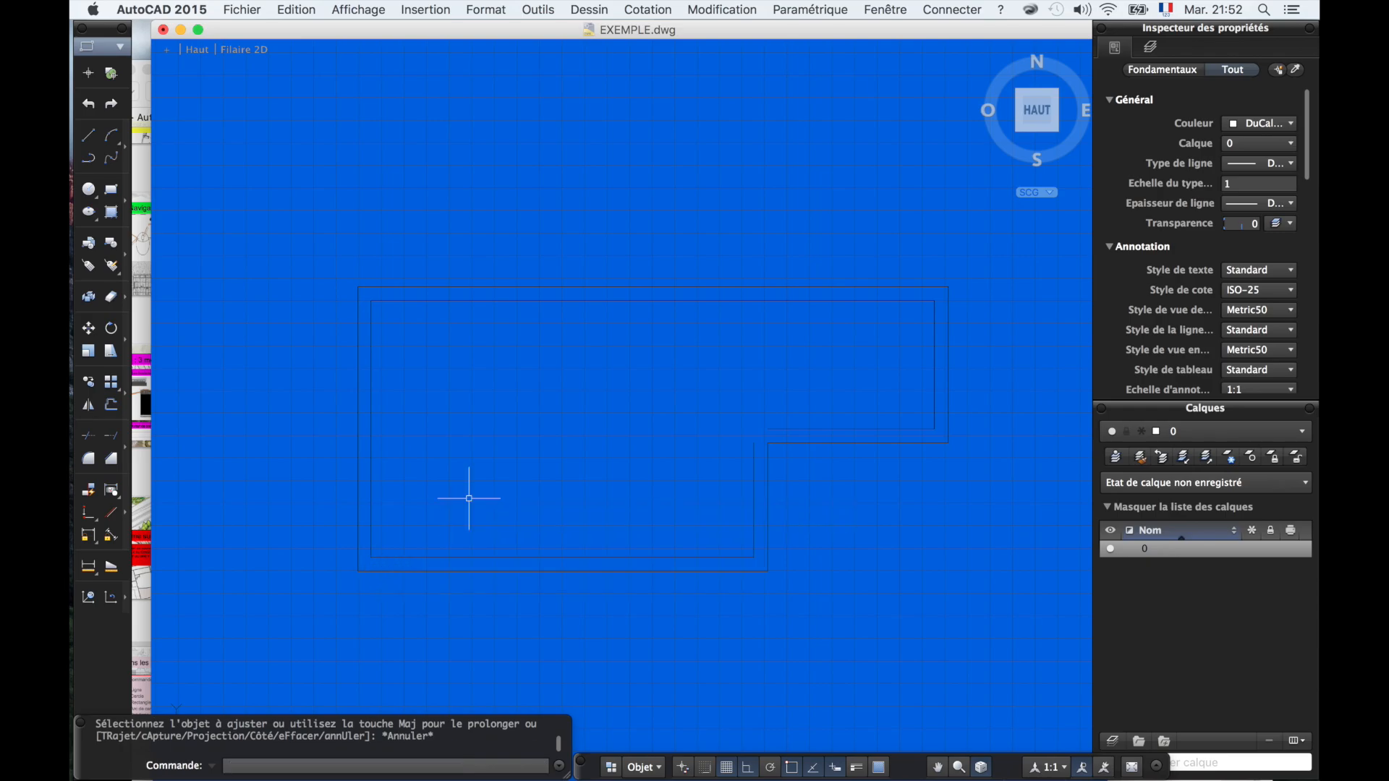
key(super+z)
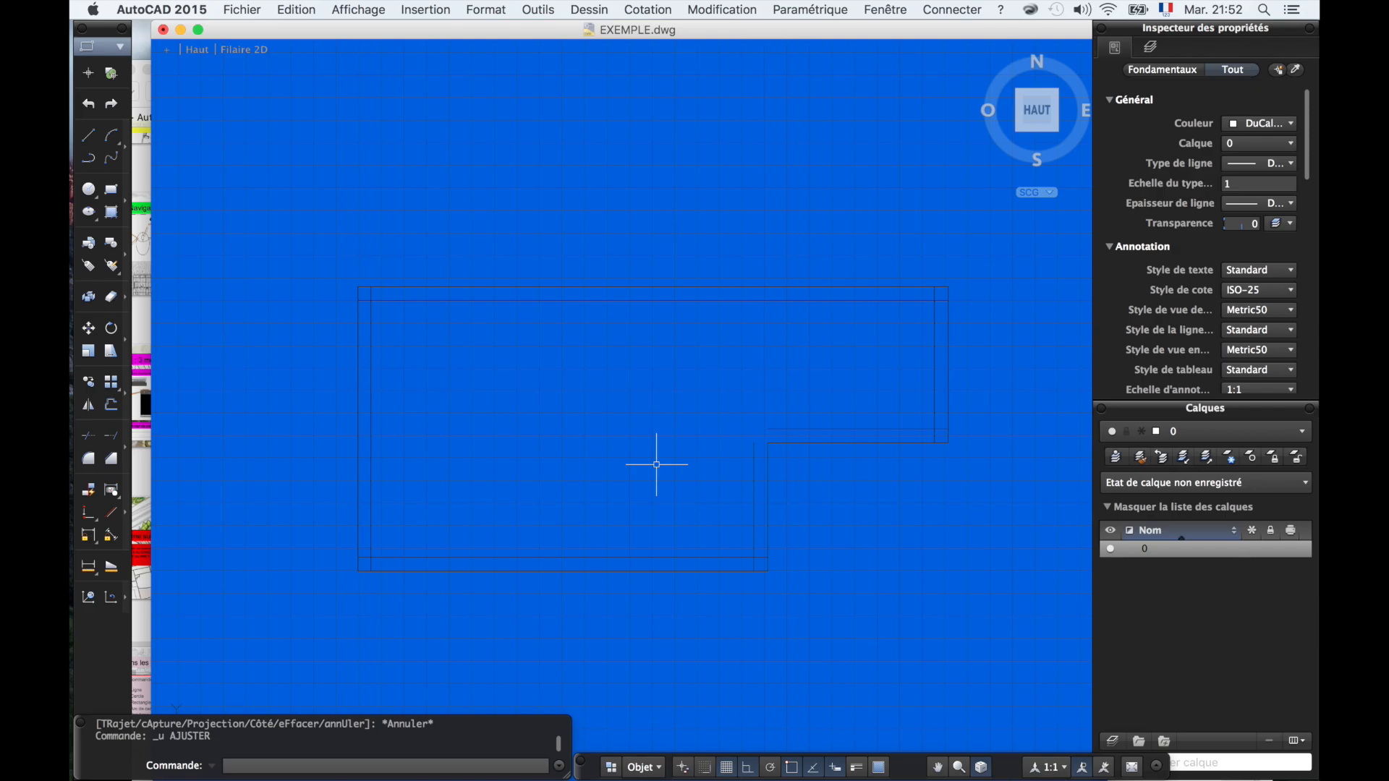
- Join the inner wall lines into clean corners at the plan's upper-left and upper-right with the RACCORD command
text(RACCORD)
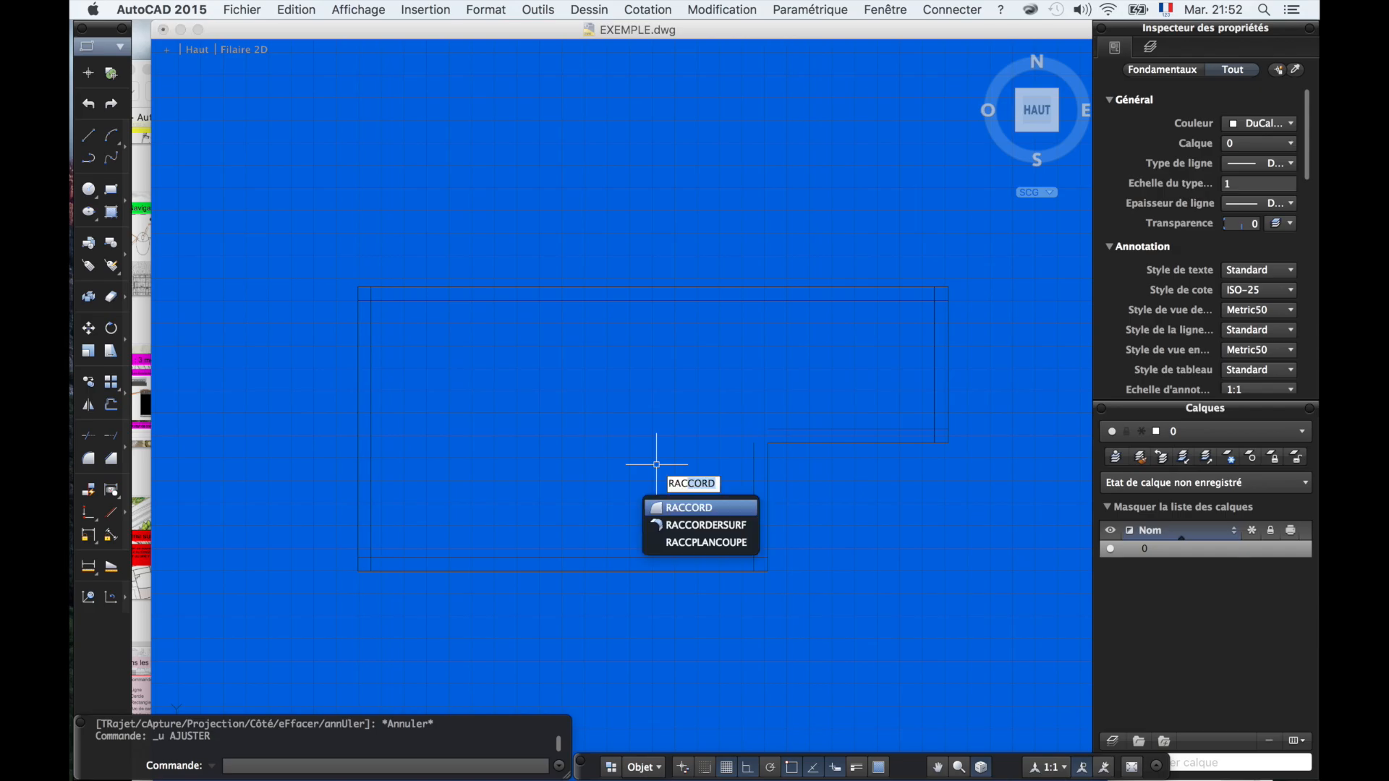
key(Return)
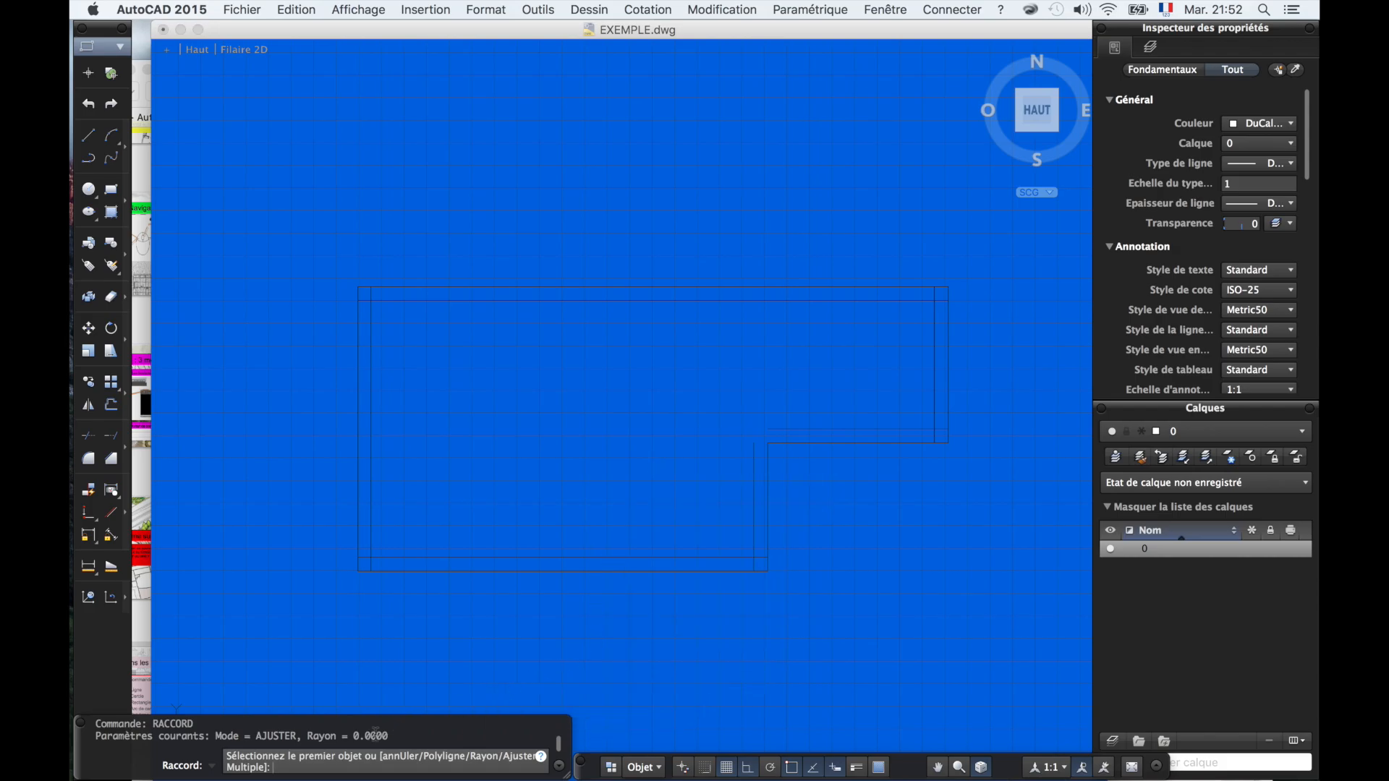
click(387, 301)
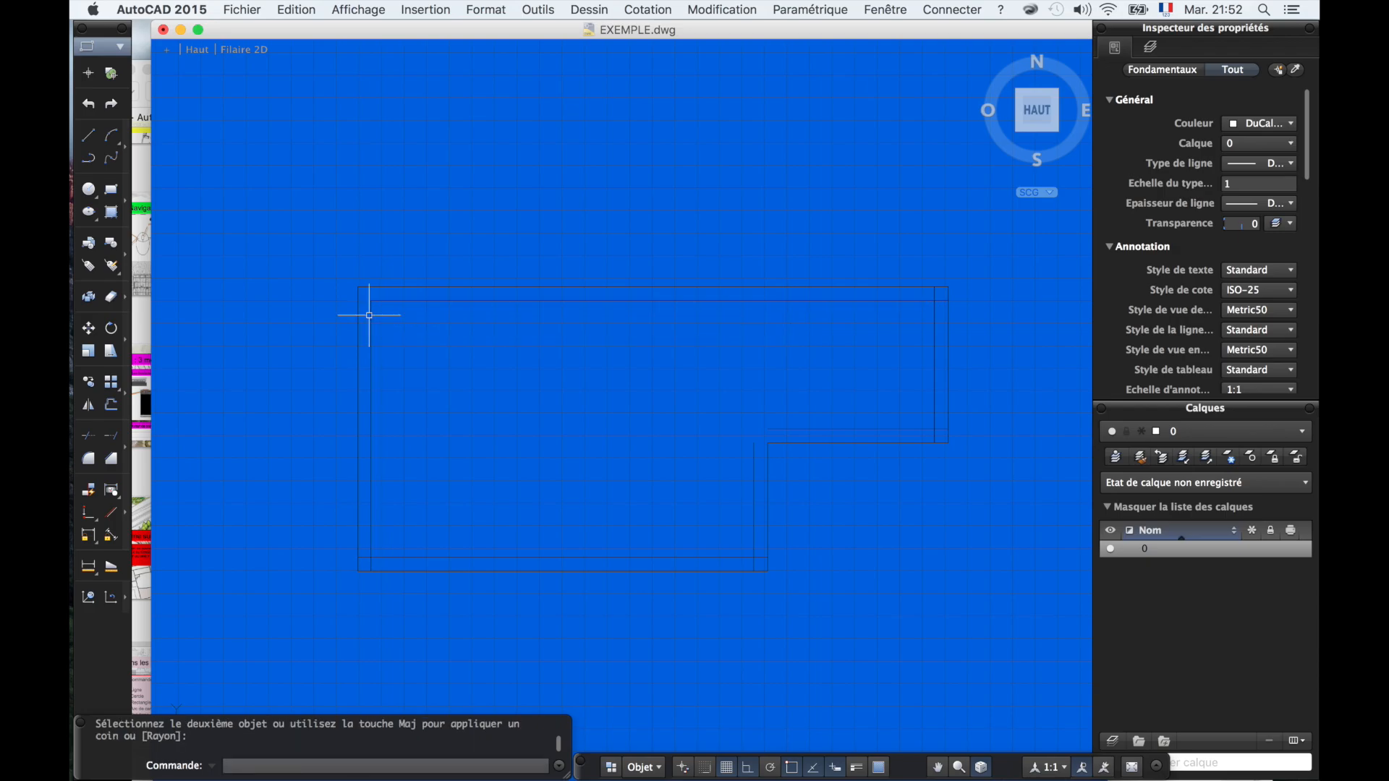
click(371, 318)
key(Return)
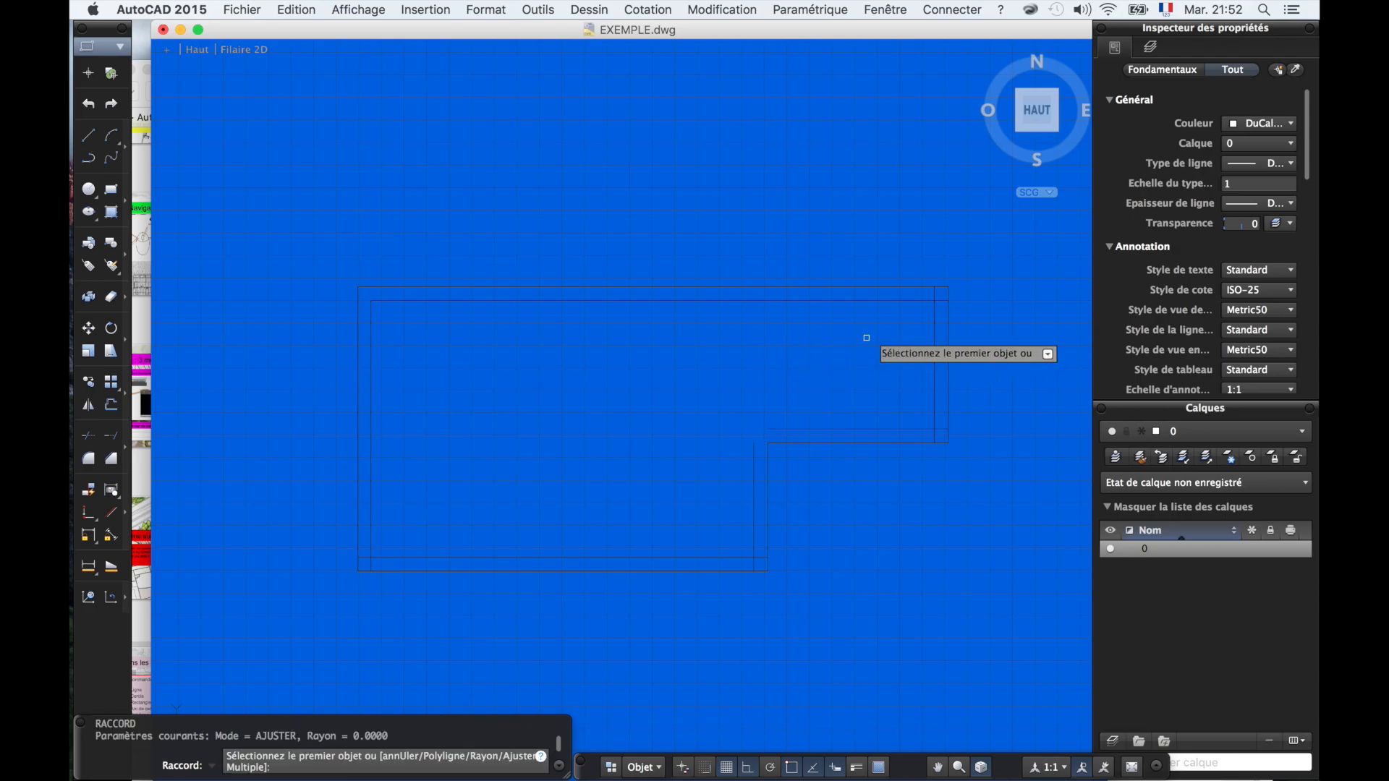
click(899, 300)
click(933, 316)
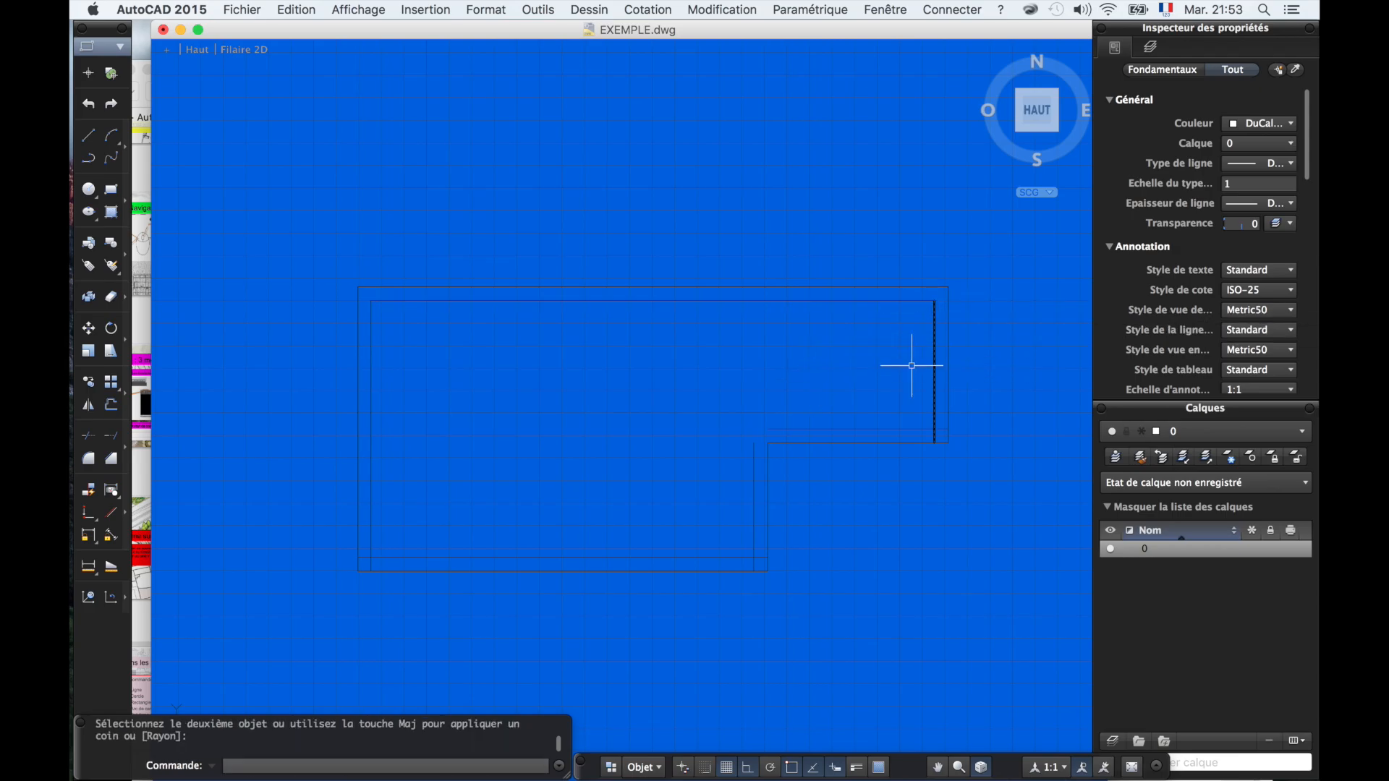
- Try to join the inner wall lines at the plan's right-hand lower corner with RACCORD, and undo the attempt
key(Return)
scroll(922, 429, up, 8)
scroll(932, 437, down, 5)
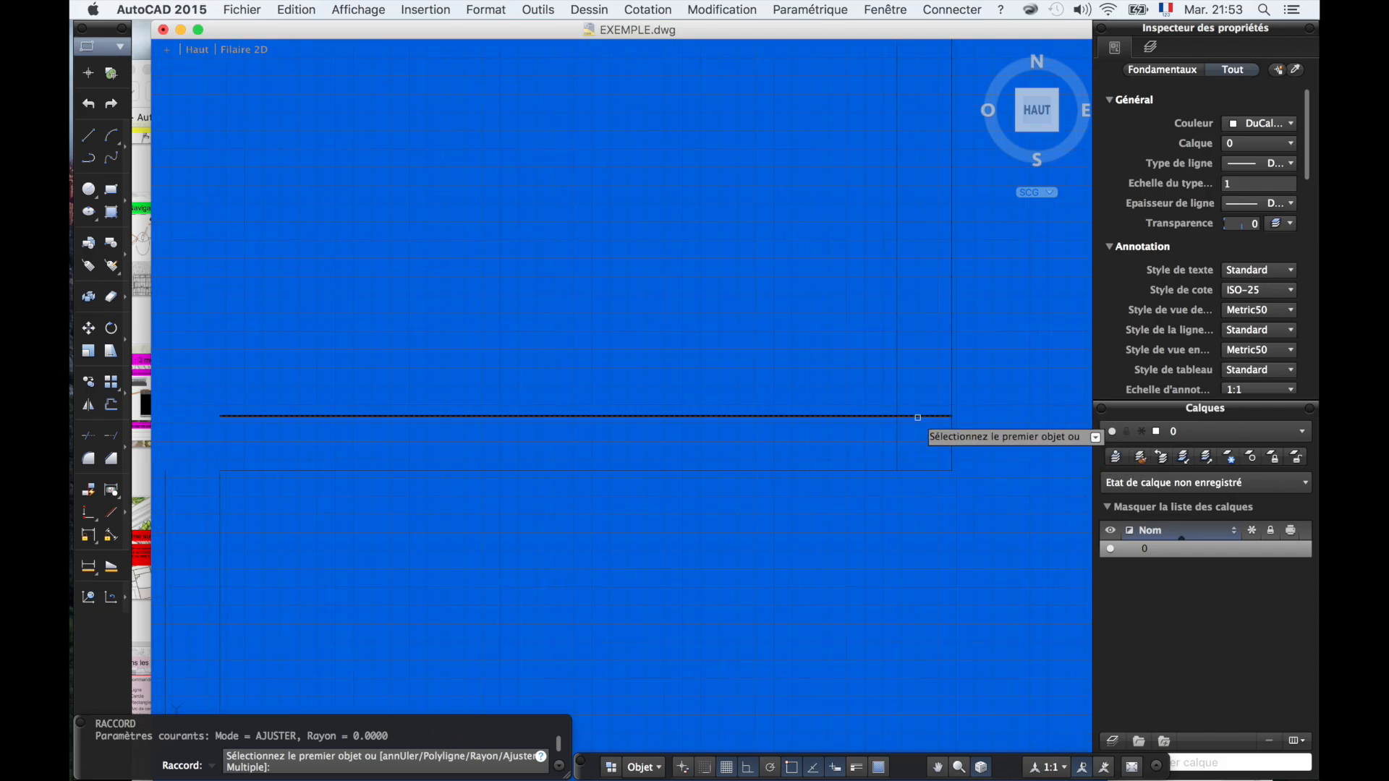
click(915, 414)
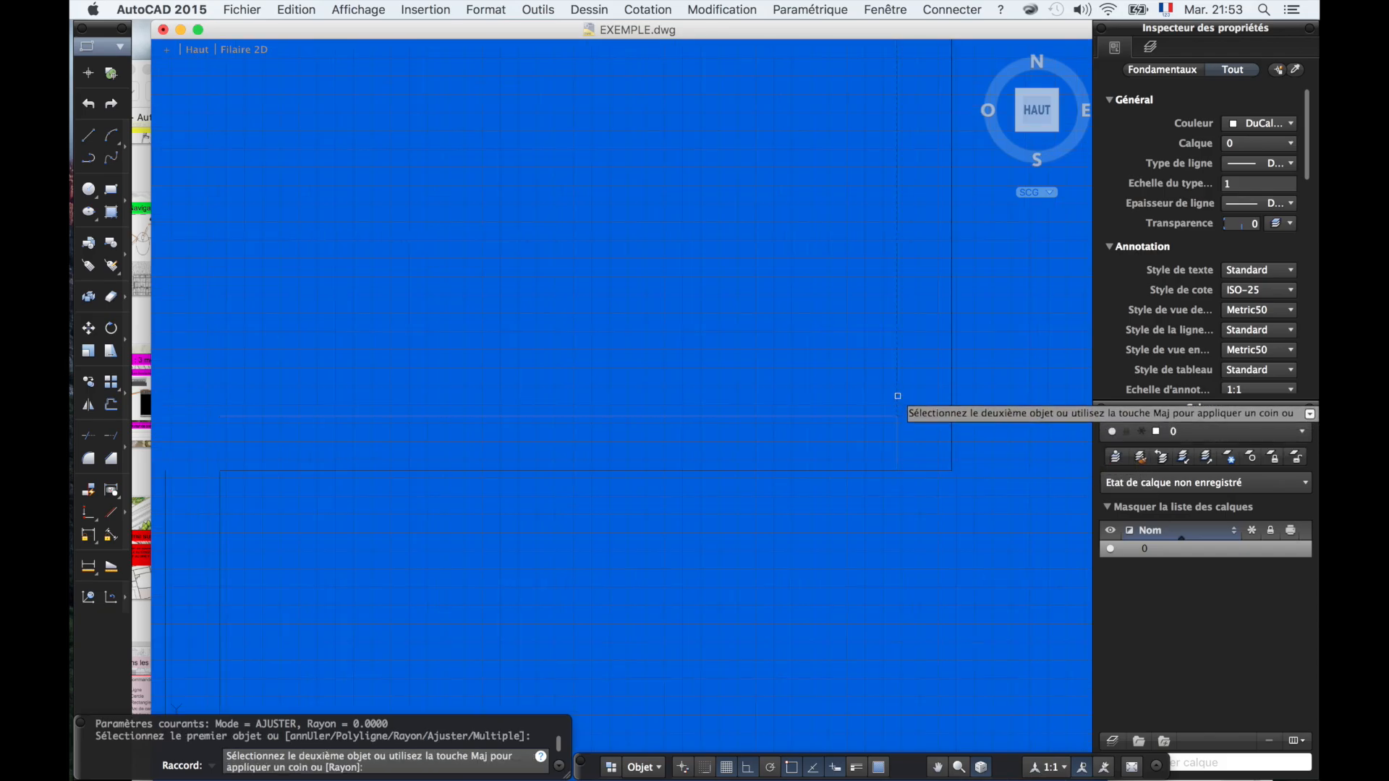
click(897, 395)
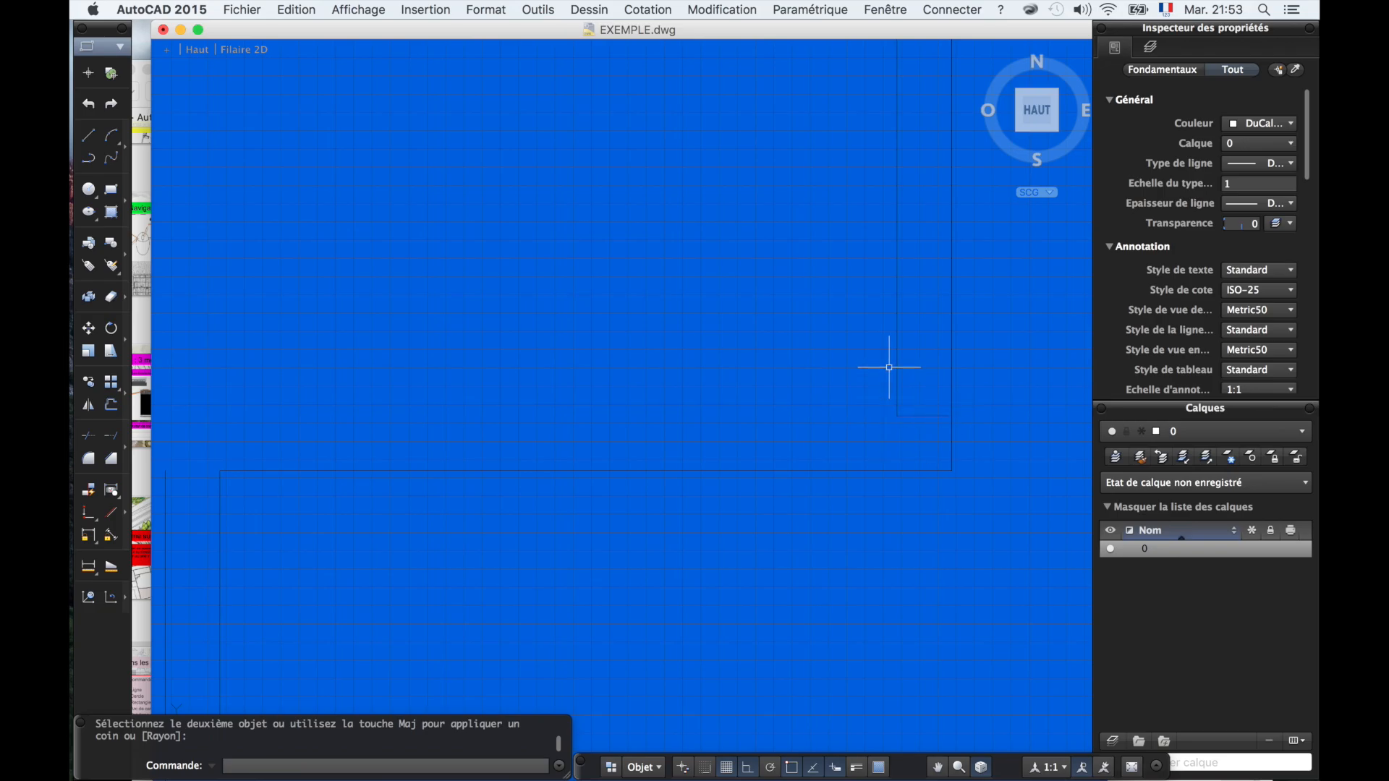
key(super+z)
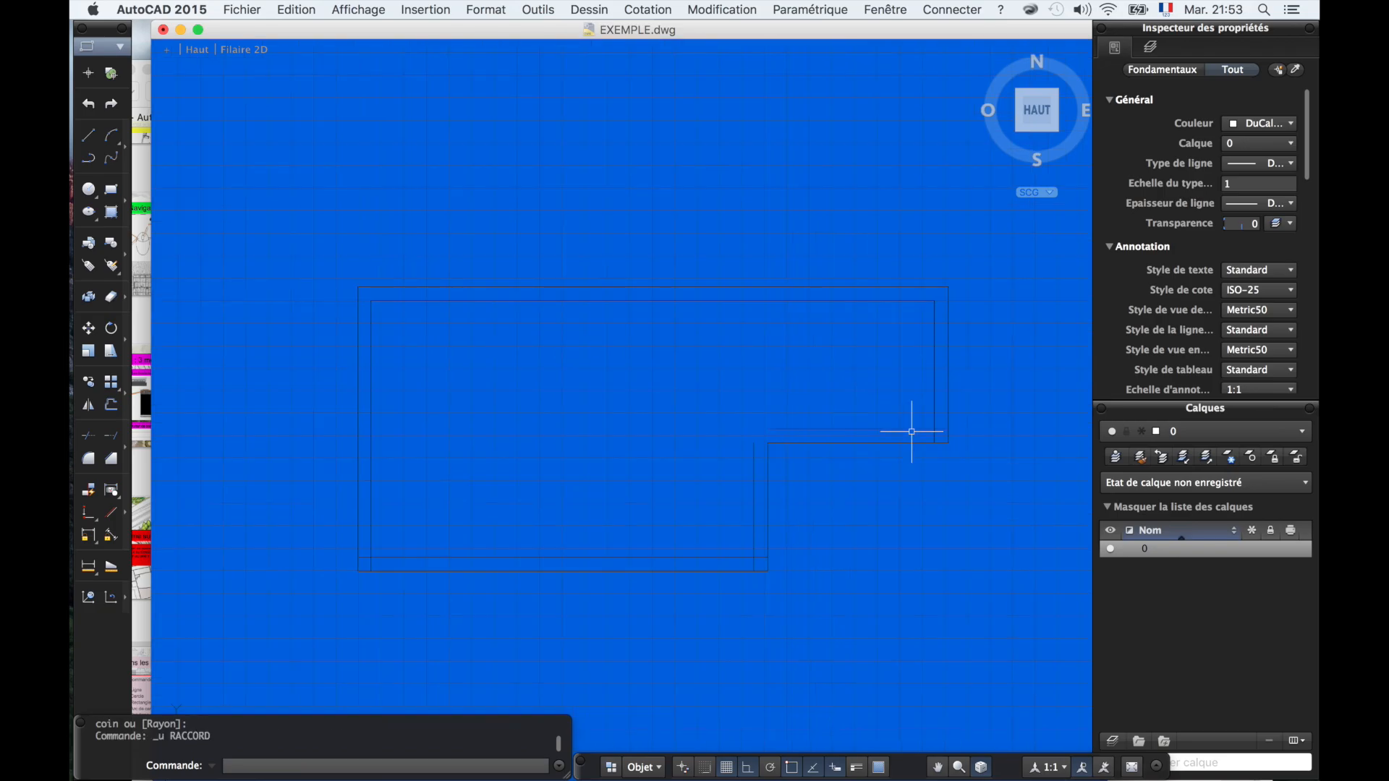
scroll(911, 432, up, 5)
text(u)
key(Return)
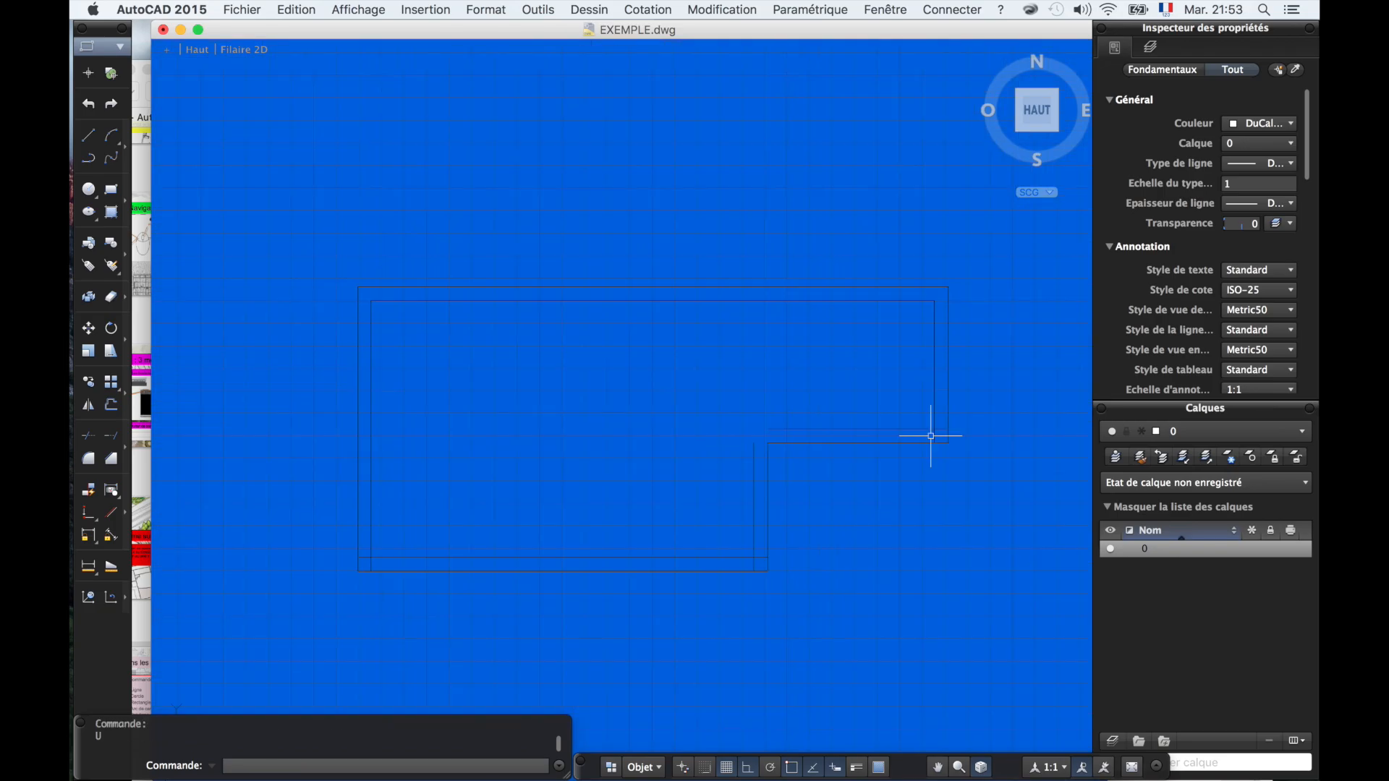
- Join the inner notch line and inner right line with RACCORD, picking the notch line's portion inside the room
text(raccord)
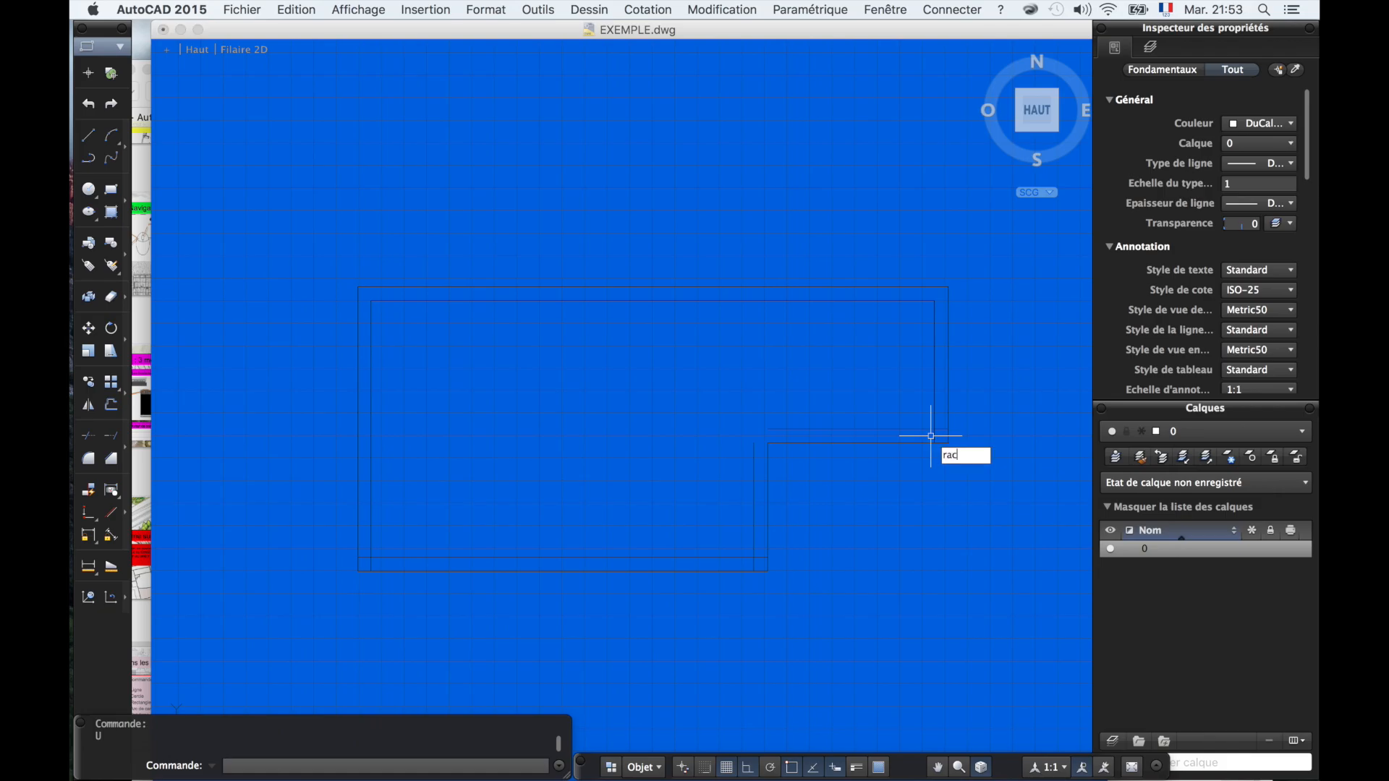
key(Return)
scroll(931, 436, up, 3)
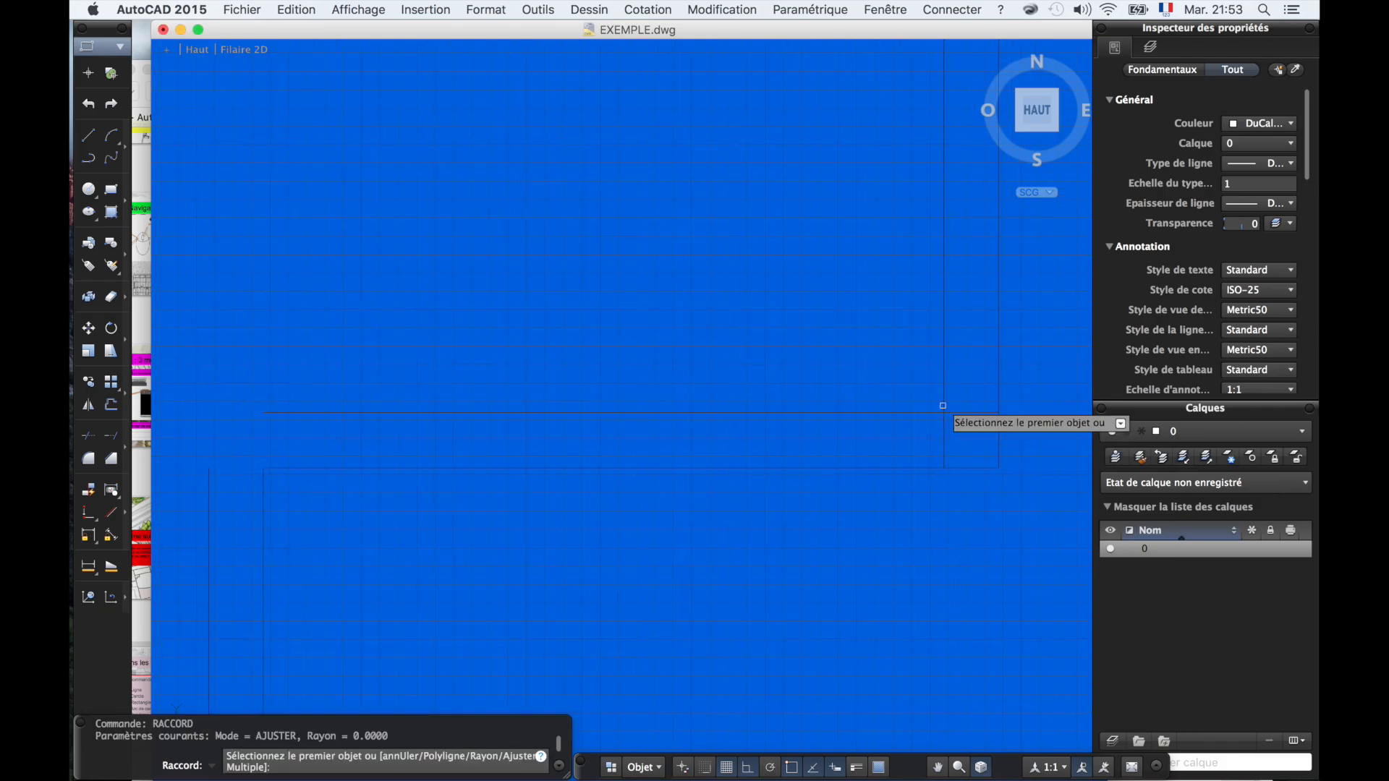
click(930, 412)
click(928, 413)
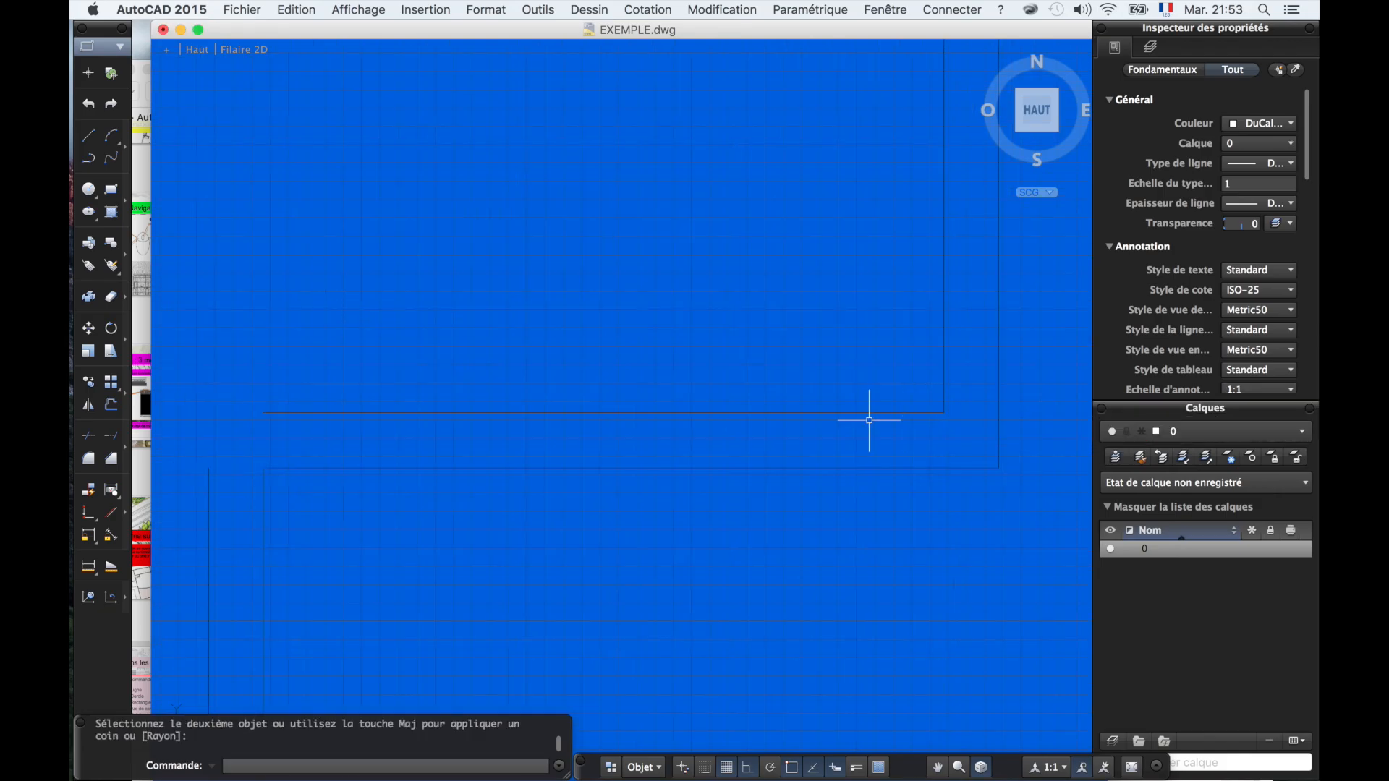
- Join the inner horizontal and vertical notch lines into a corner with RACCORD, closing the gap between them
scroll(825, 420, down, 4)
scroll(569, 506, up, 4)
key(Return)
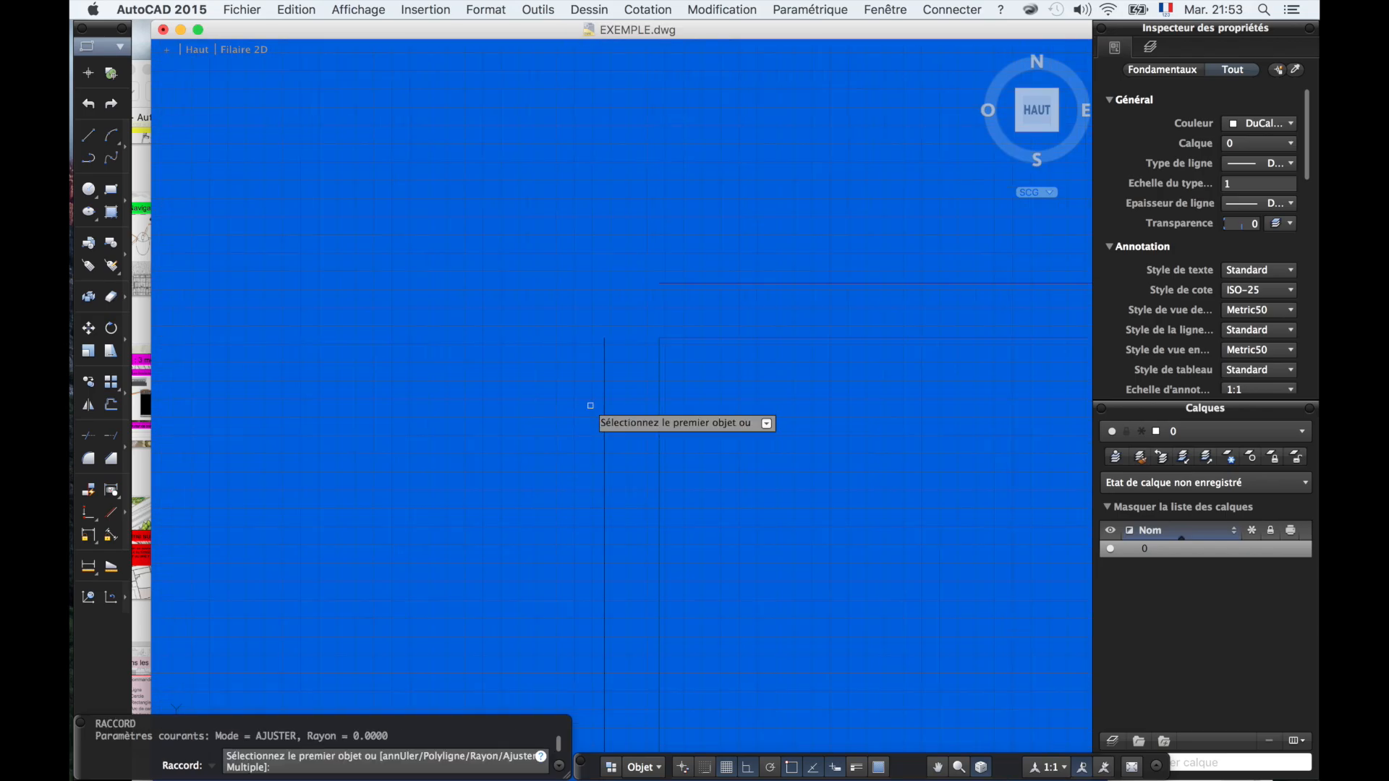
click(672, 283)
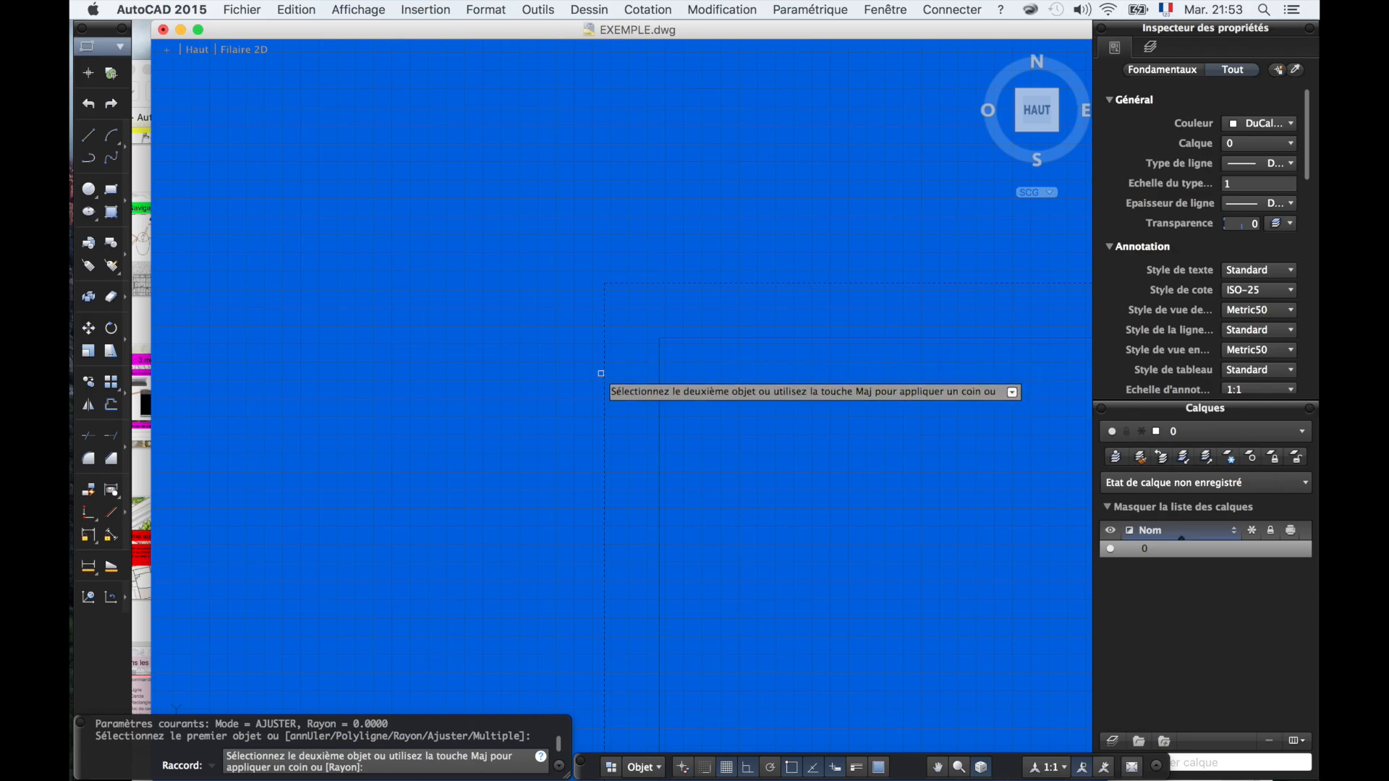
scroll(603, 374, down, 5)
scroll(573, 261, up, 6)
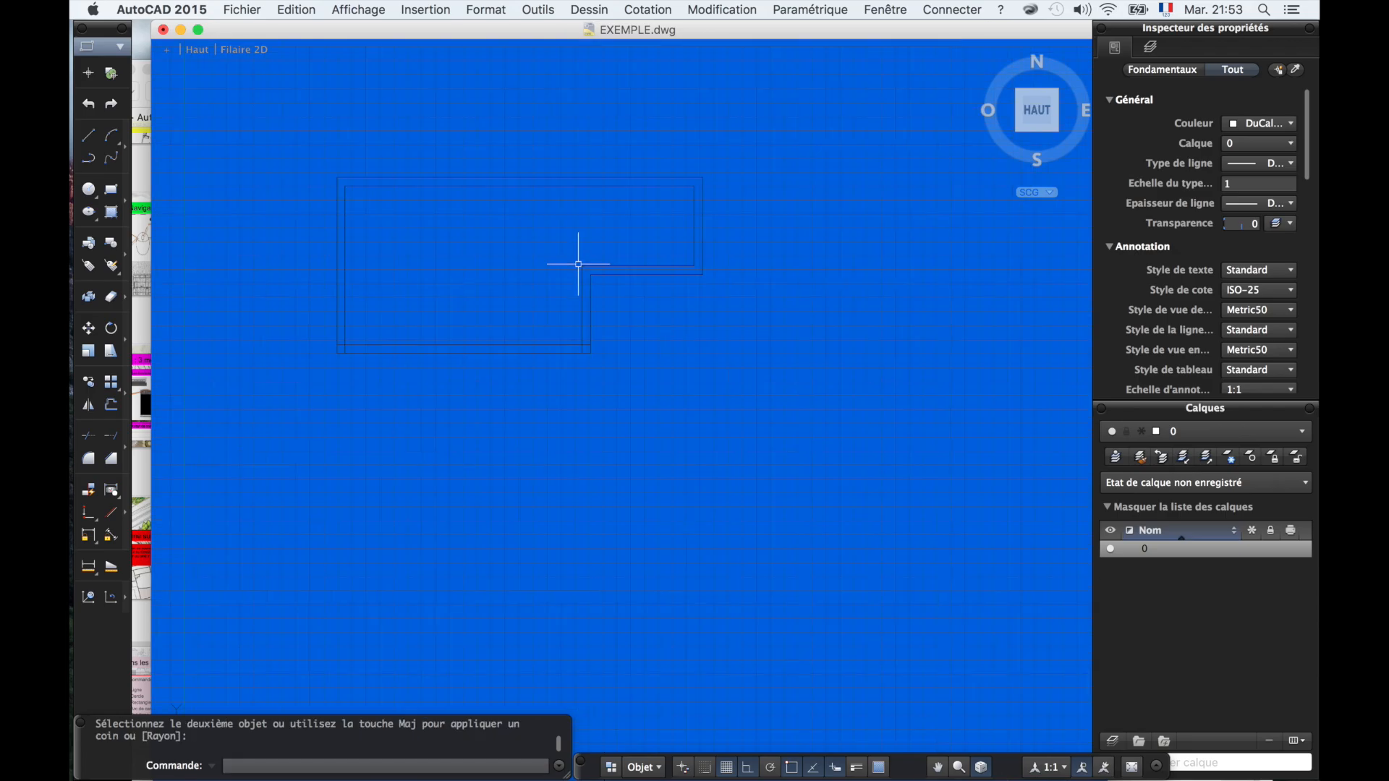
- Join the inner bottom wall line and the inner vertical notch line into a clean lower corner with RACCORD
scroll(596, 387, up, 3)
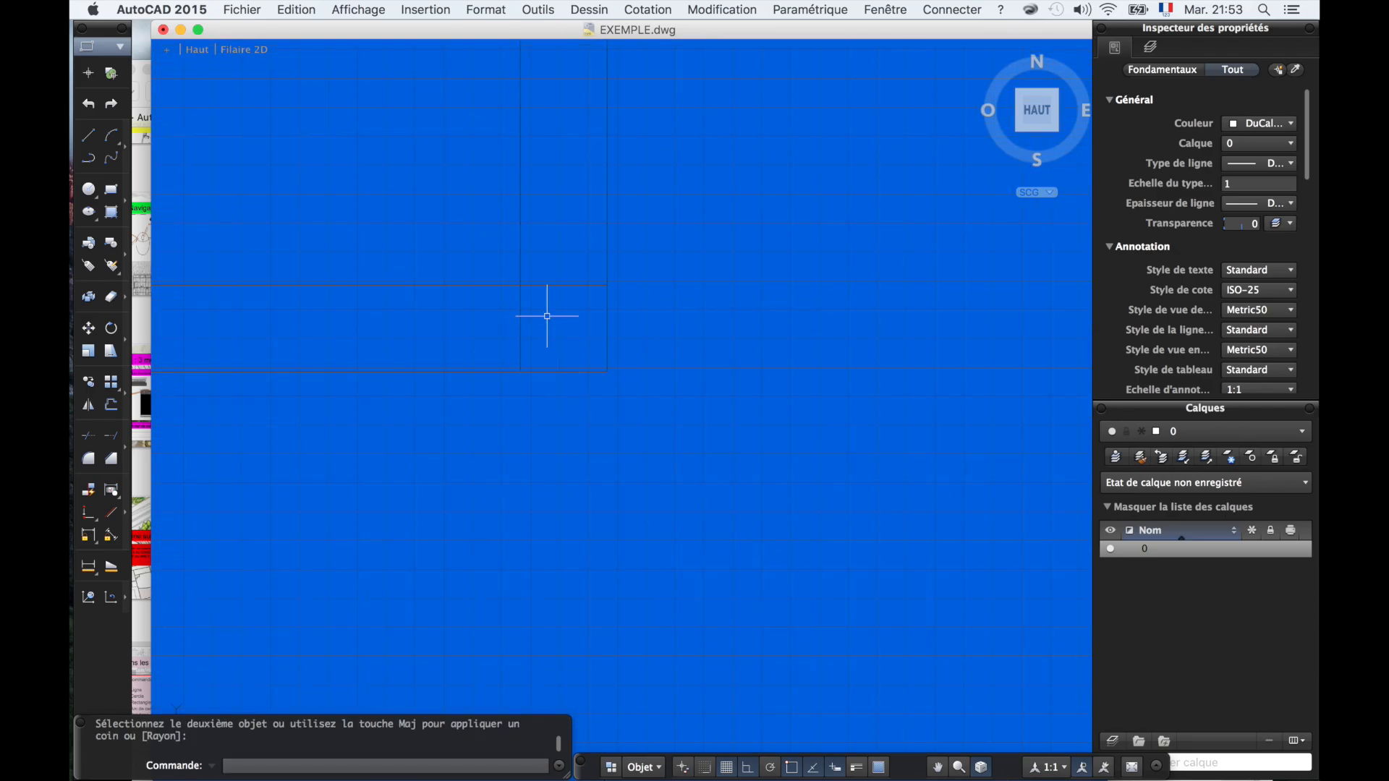
key(Return)
click(519, 274)
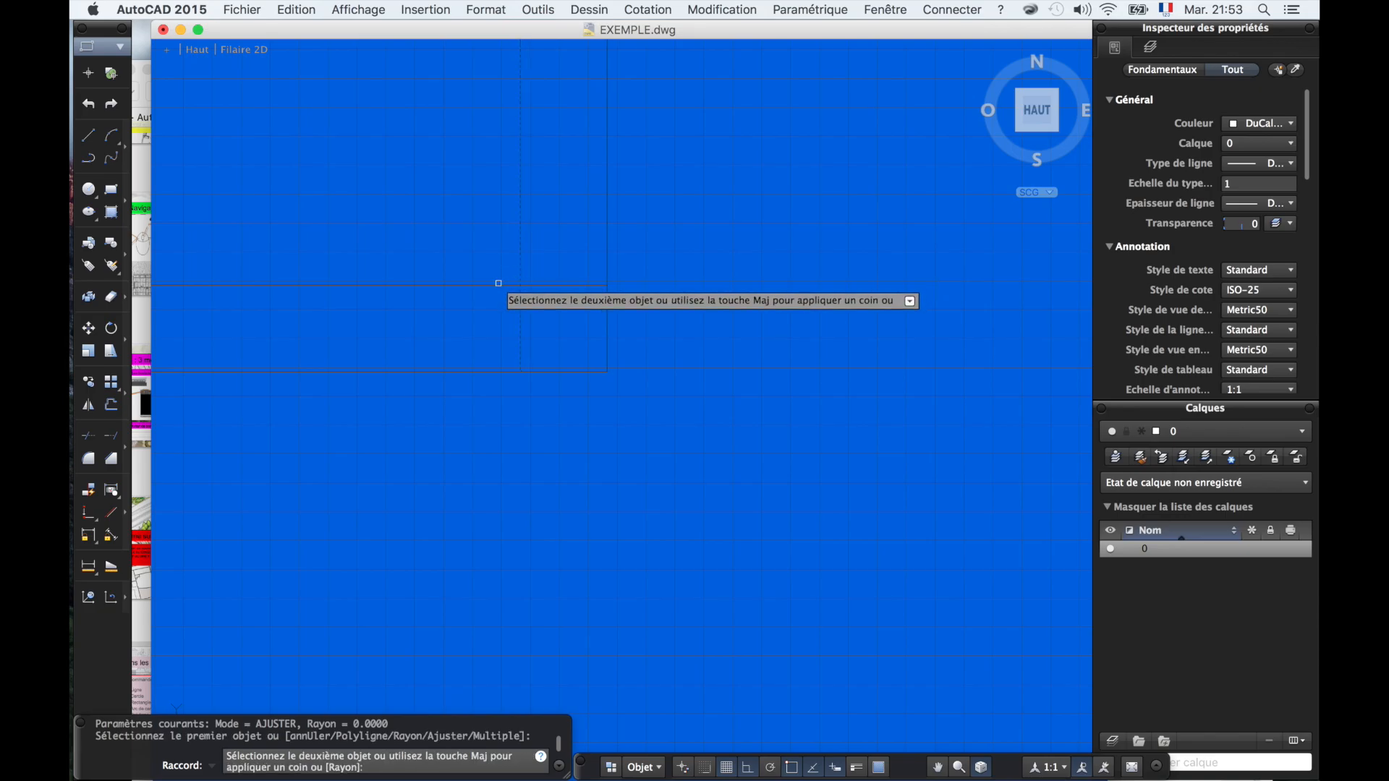
click(499, 285)
scroll(496, 282, down, 5)
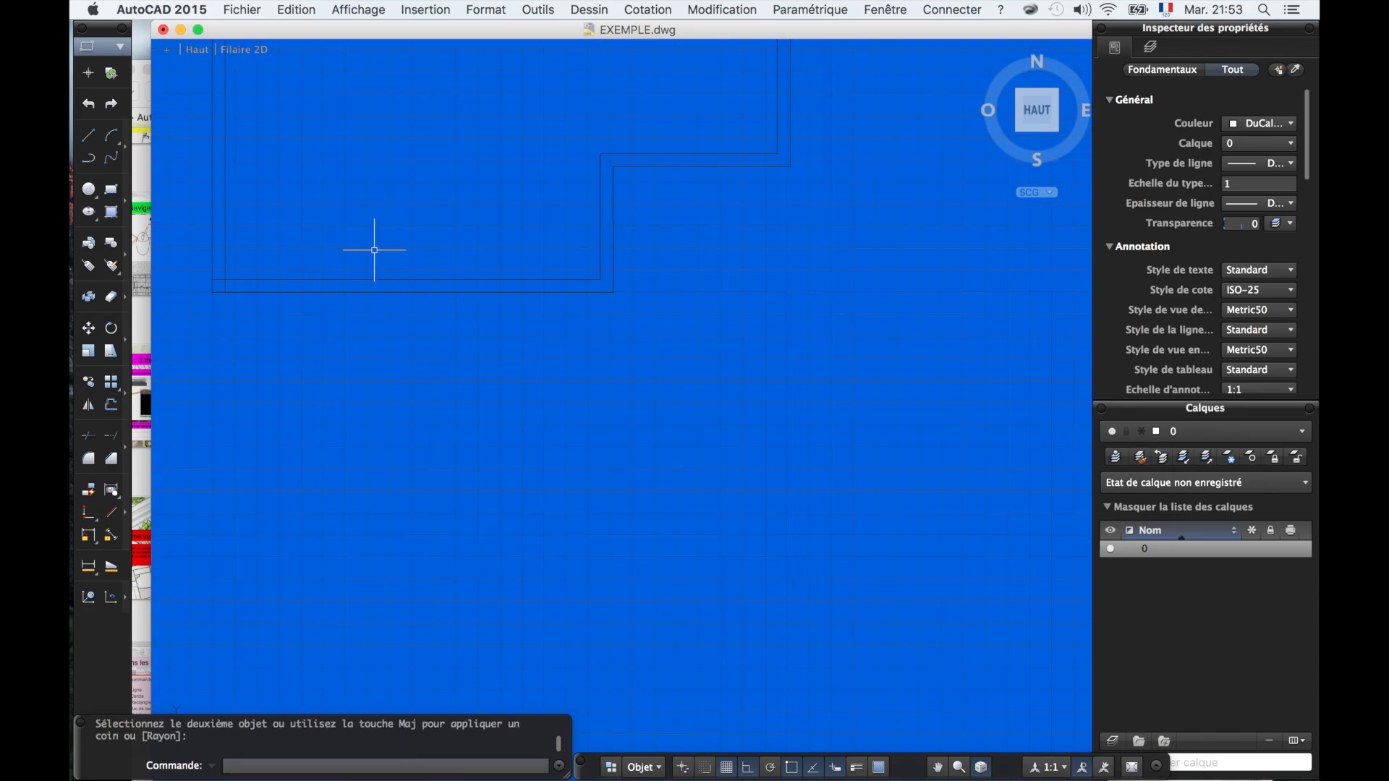
- Join the inner bottom and inner left wall lines into a corner at the plan's lower-left with RACCORD
key(Return)
scroll(183, 262, up, 3)
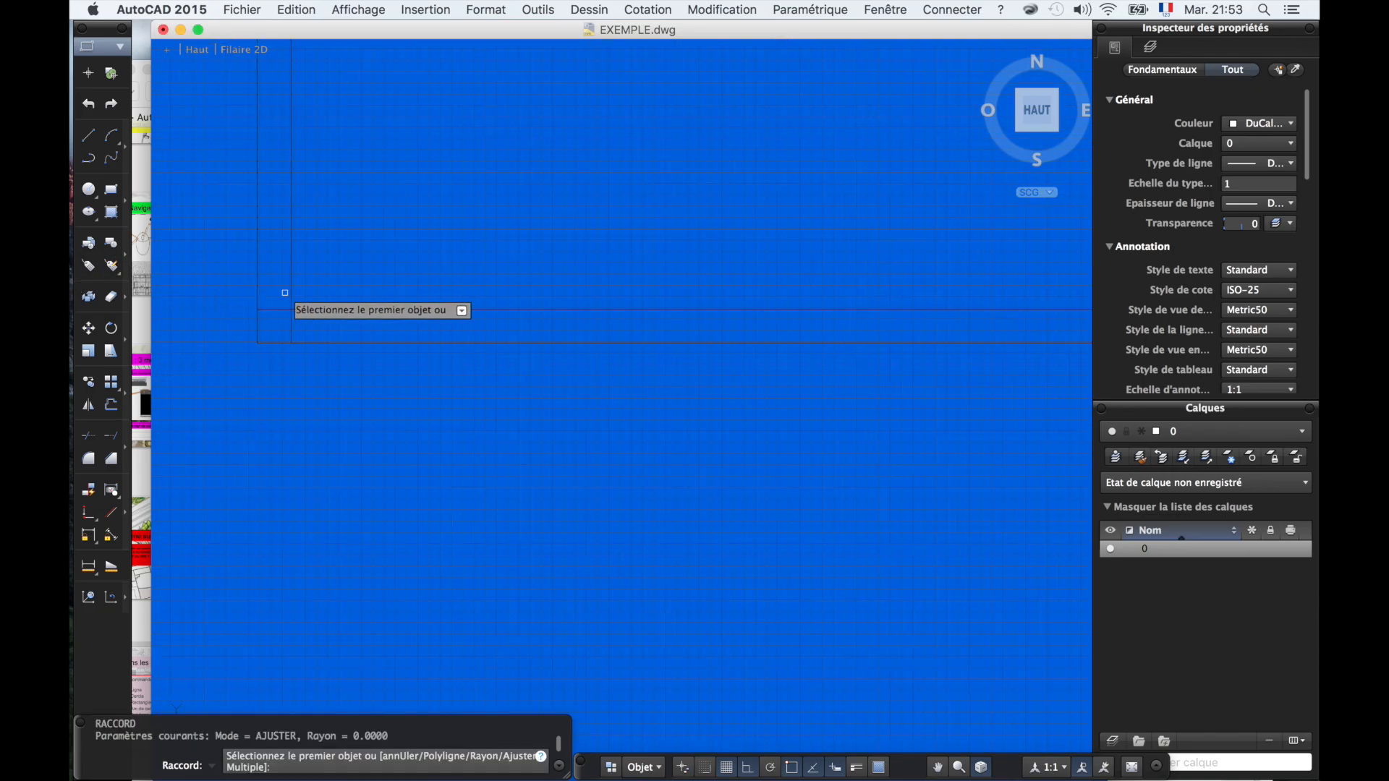
click(302, 309)
scroll(307, 308, down, 3)
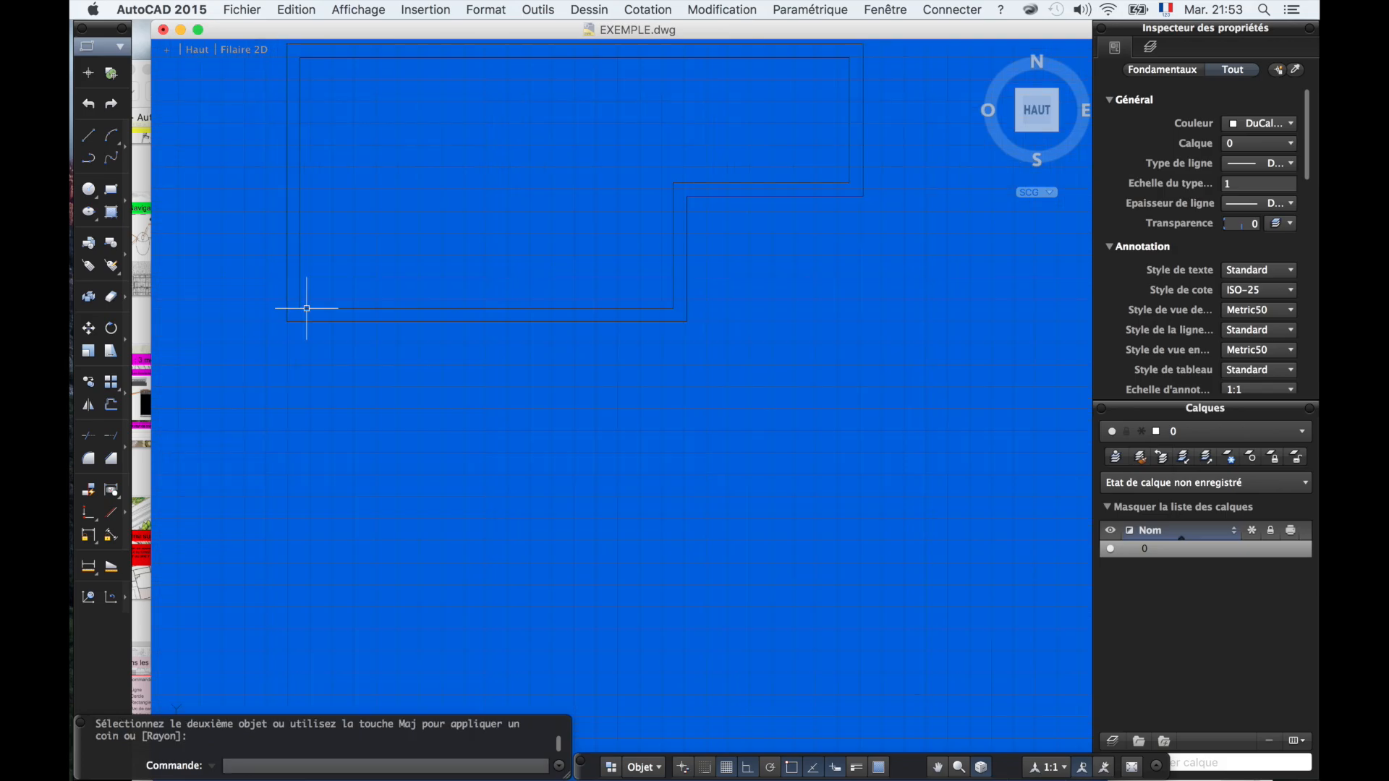
scroll(309, 303, down, 3)
scroll(319, 288, up, 3)
scroll(319, 288, down, 3)
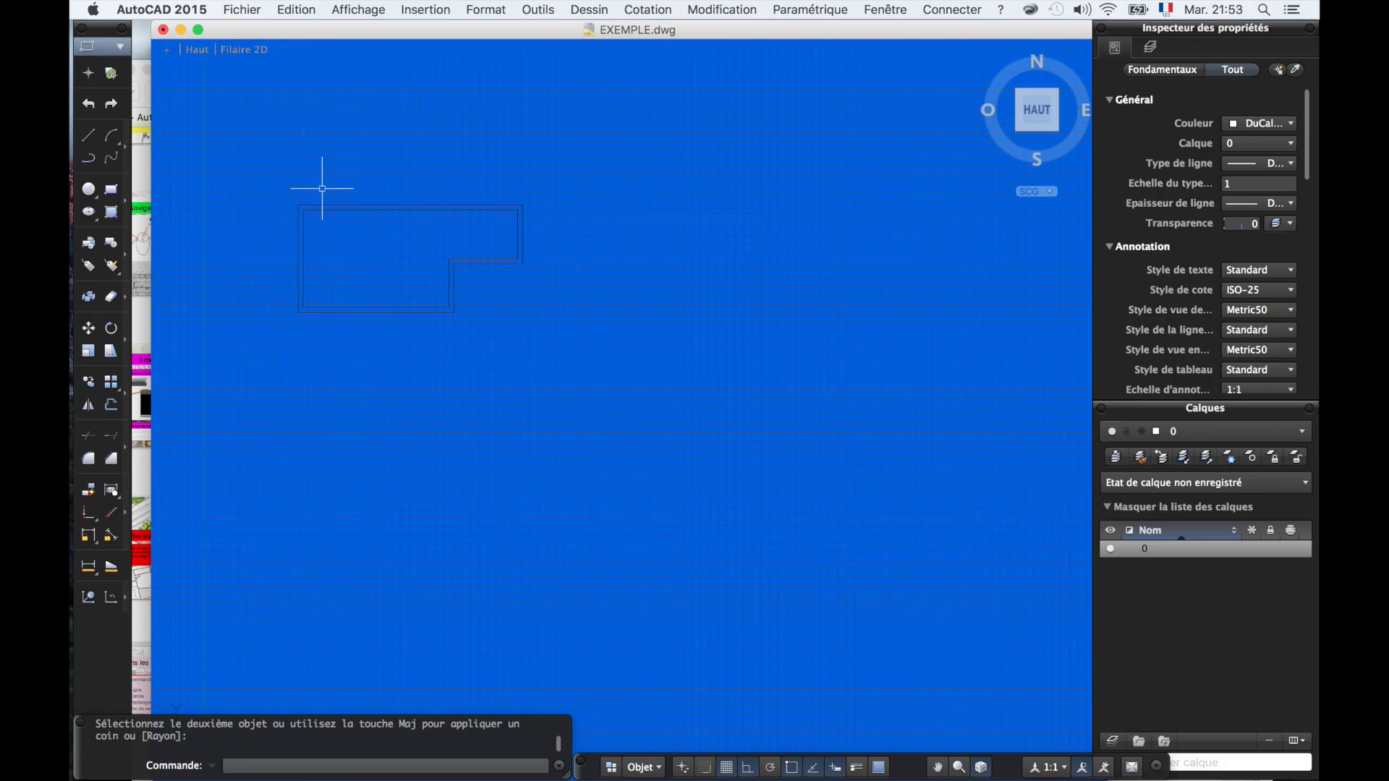
scroll(321, 188, up, 3)
scroll(340, 303, up, 2)
scroll(340, 304, down, 2)
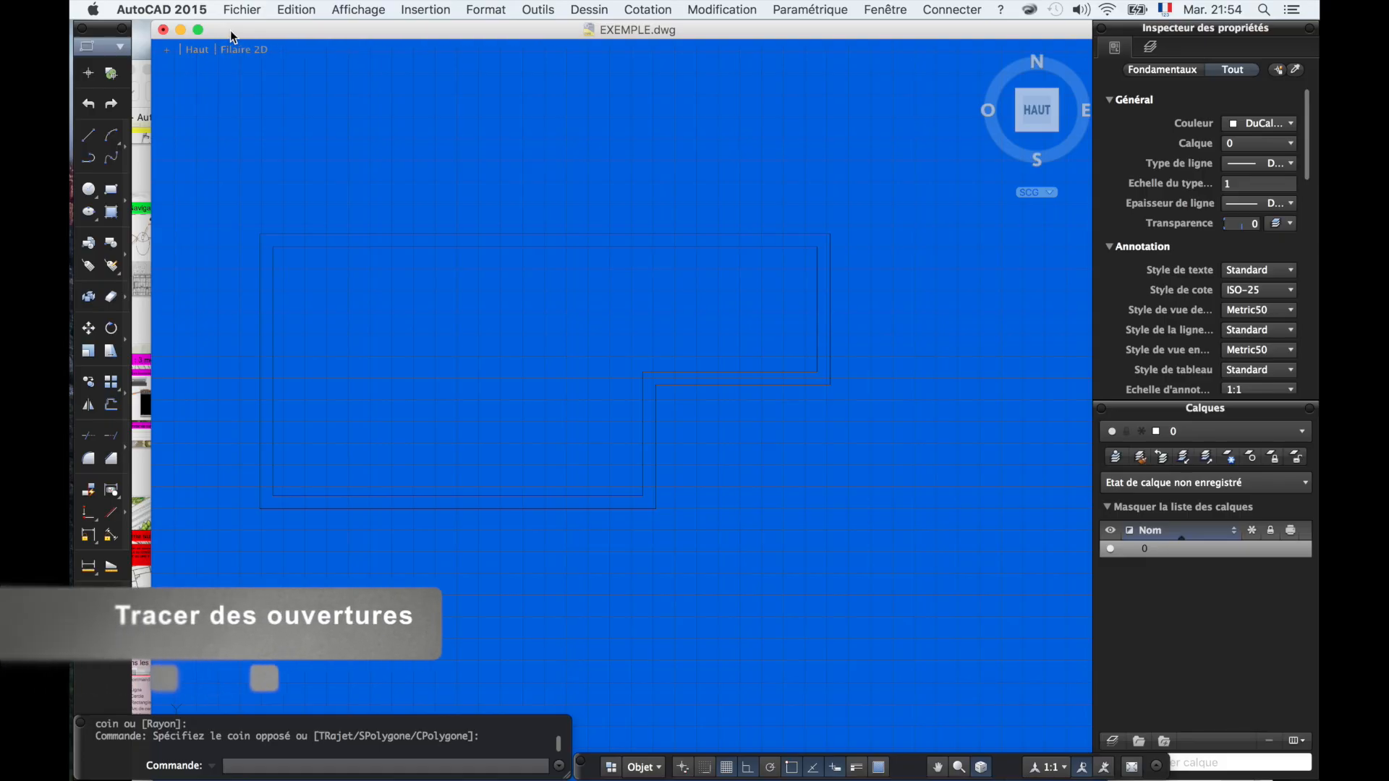
drag(227, 36, 216, 35)
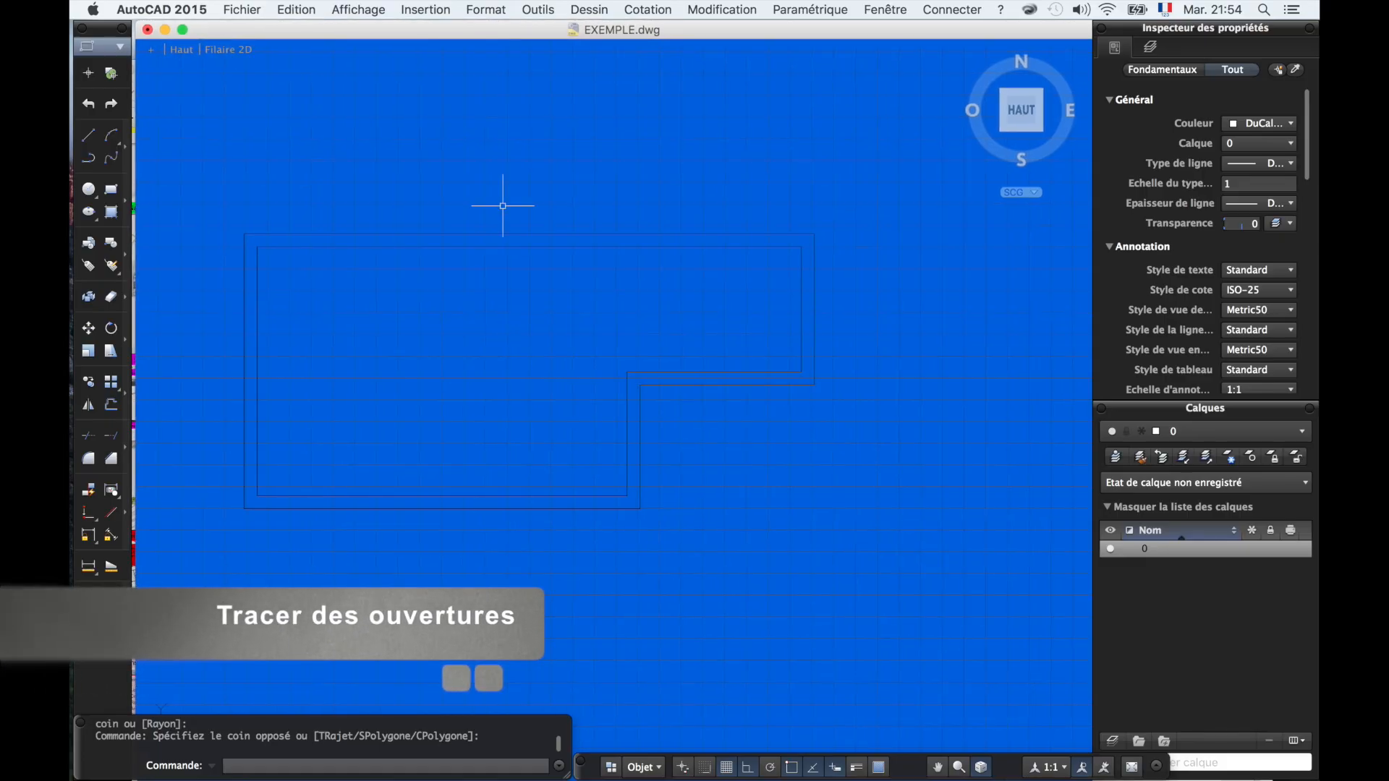
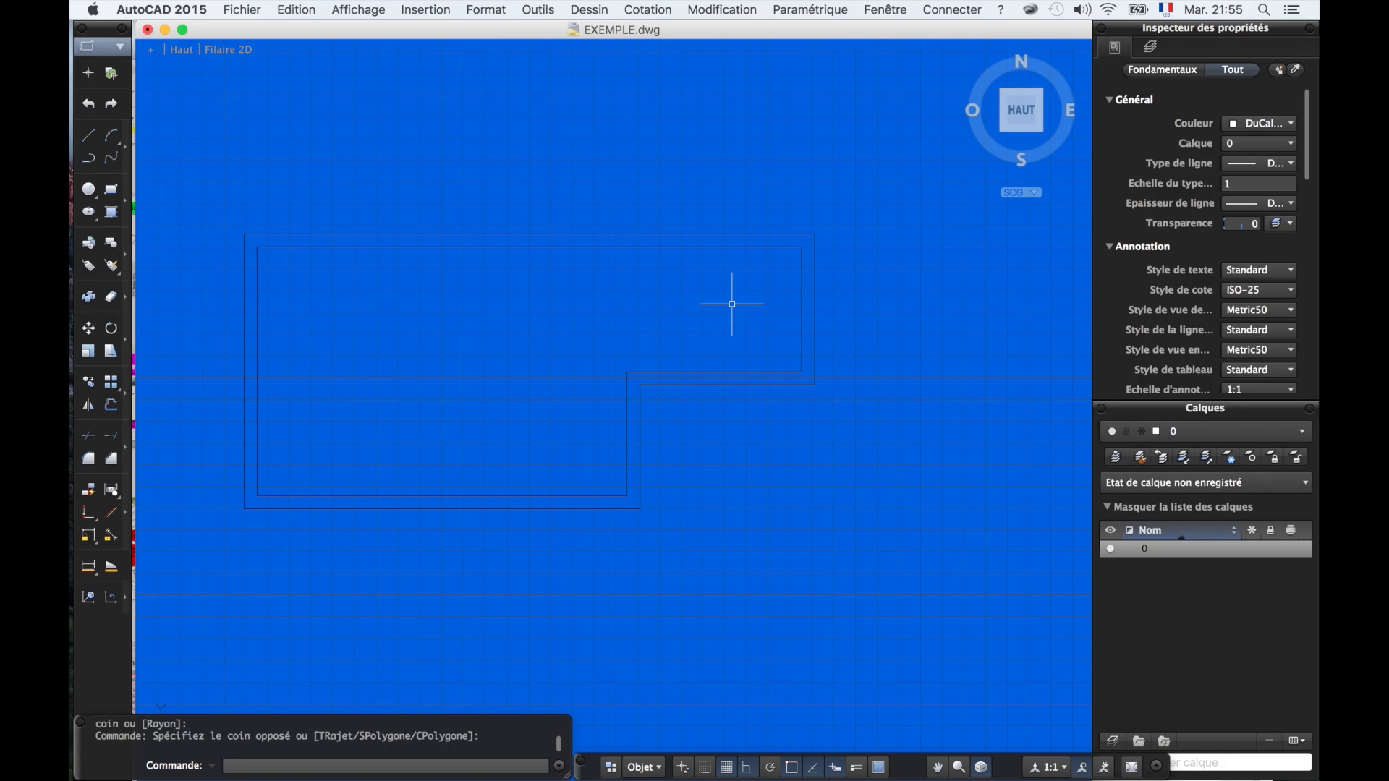
- Start a line on the outer upper wall, 120 from its upper-left corner, and run it straight down past the inner wall line
text(L)
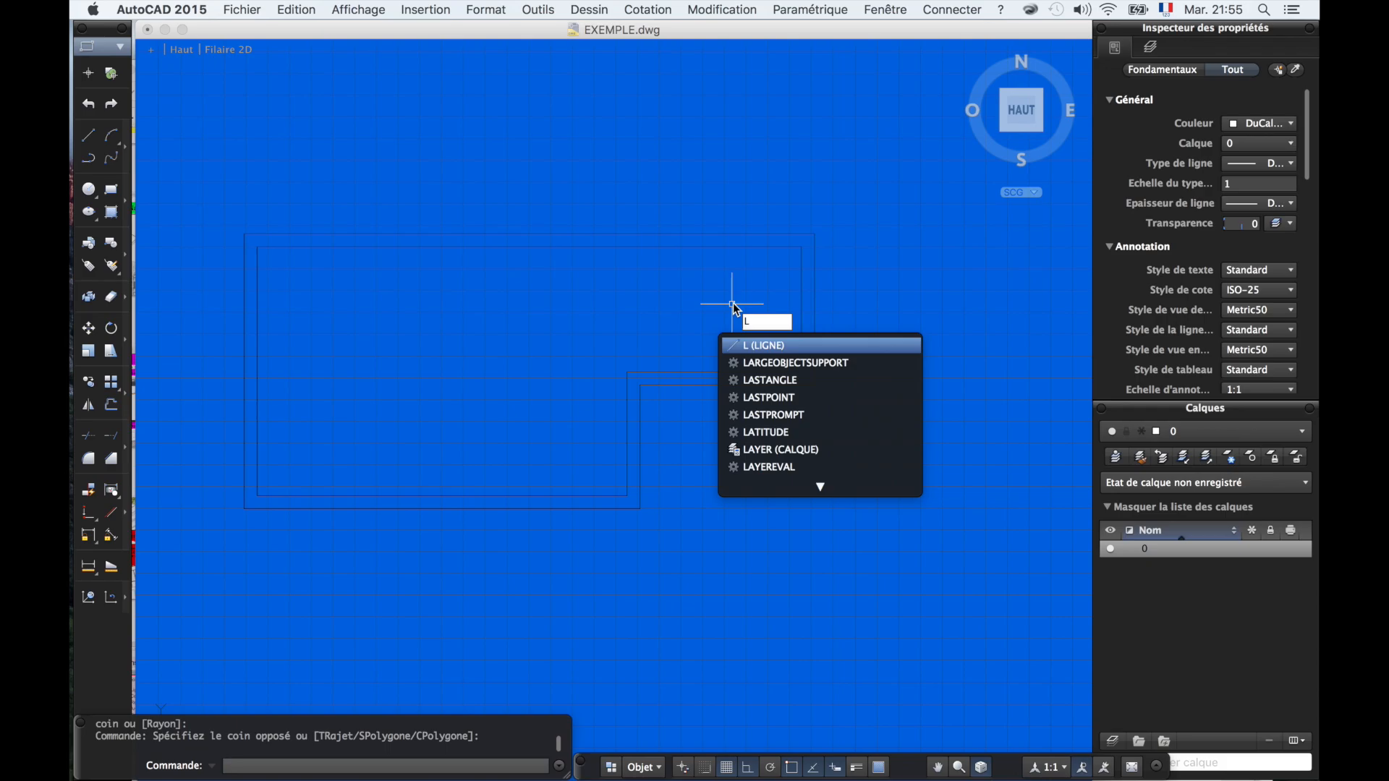
key(Return)
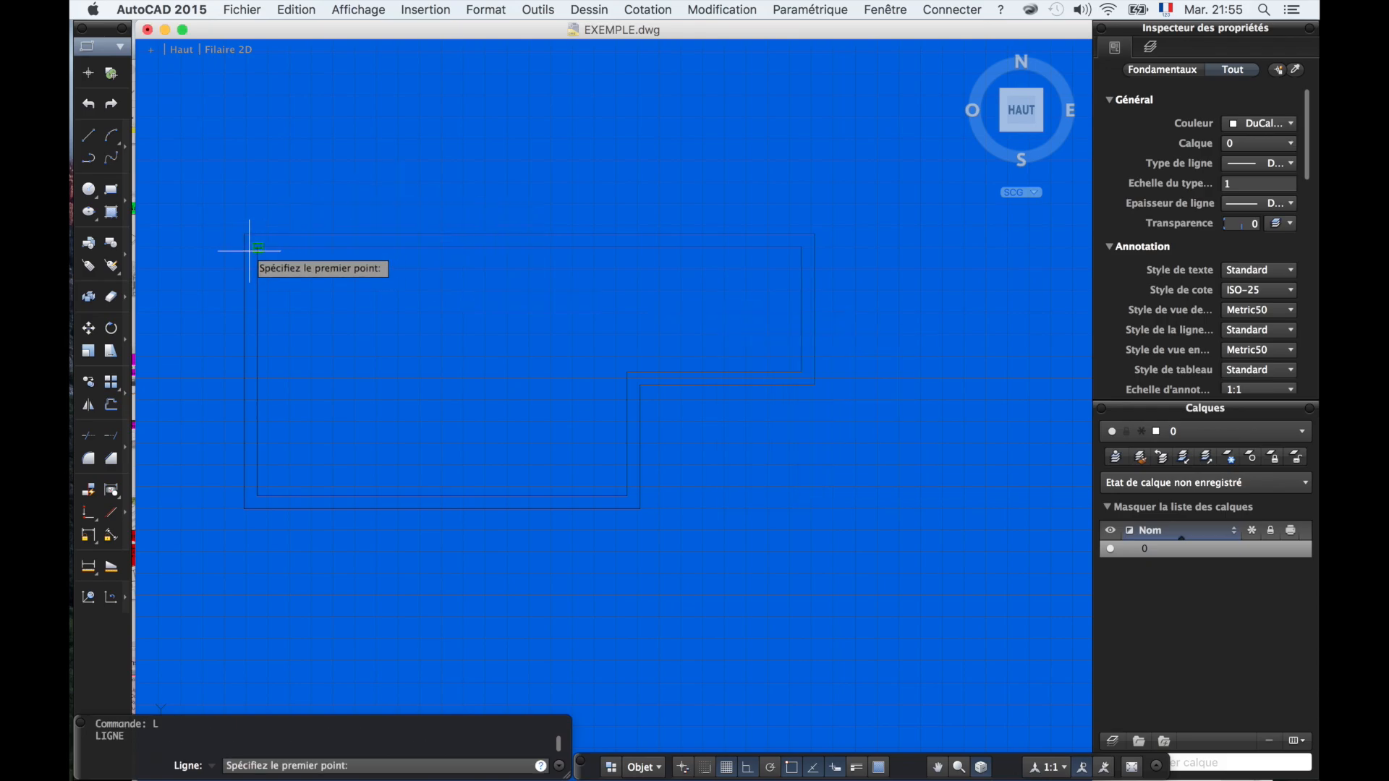
scroll(248, 246, up, 3)
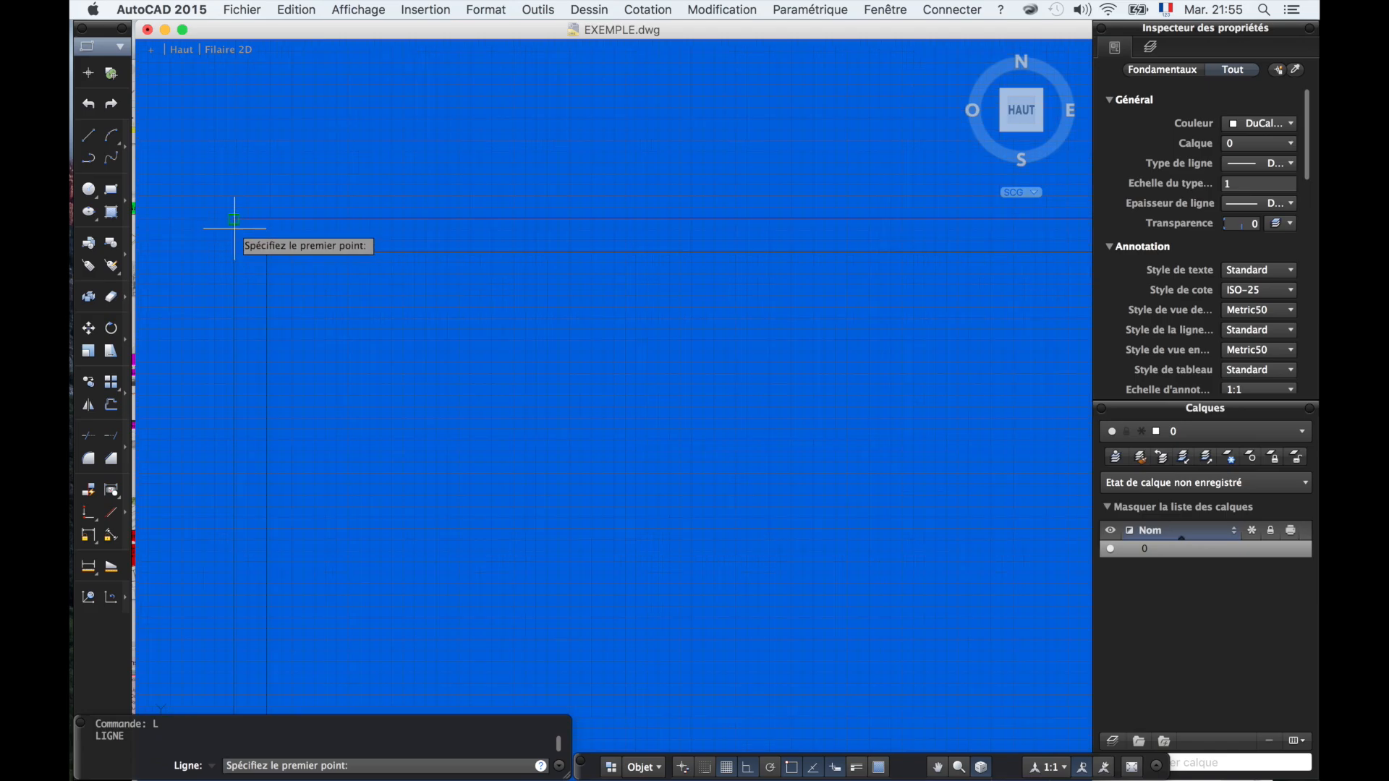
scroll(233, 226, down, 3)
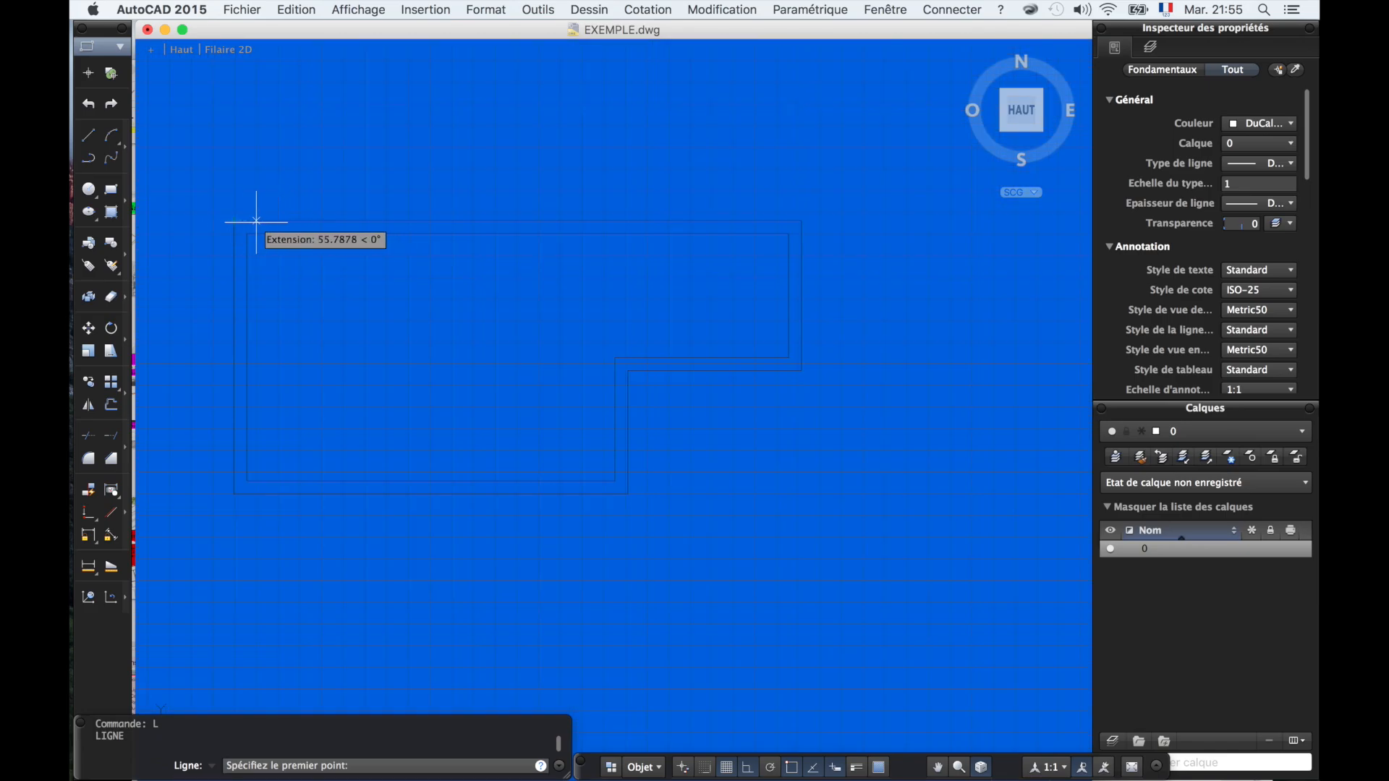
scroll(235, 222, up, 2)
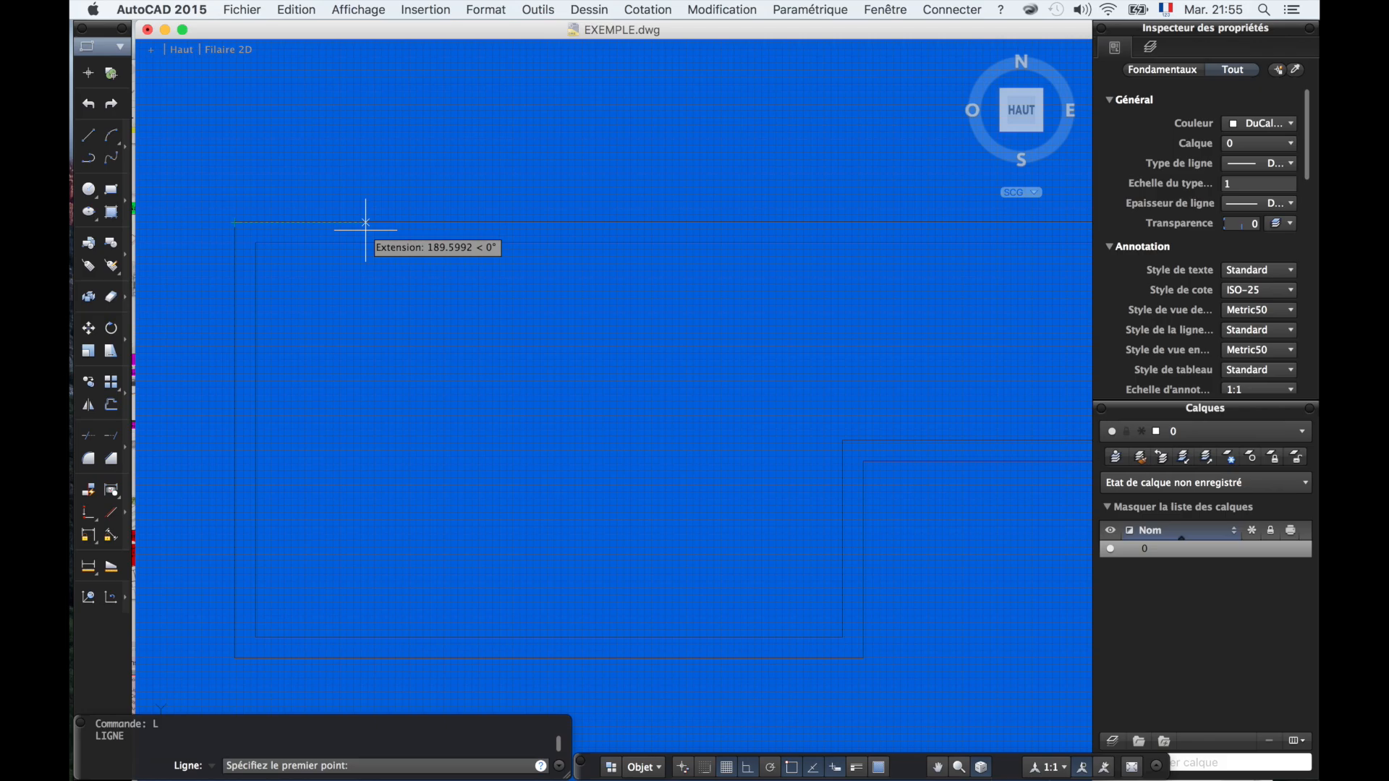
text(120)
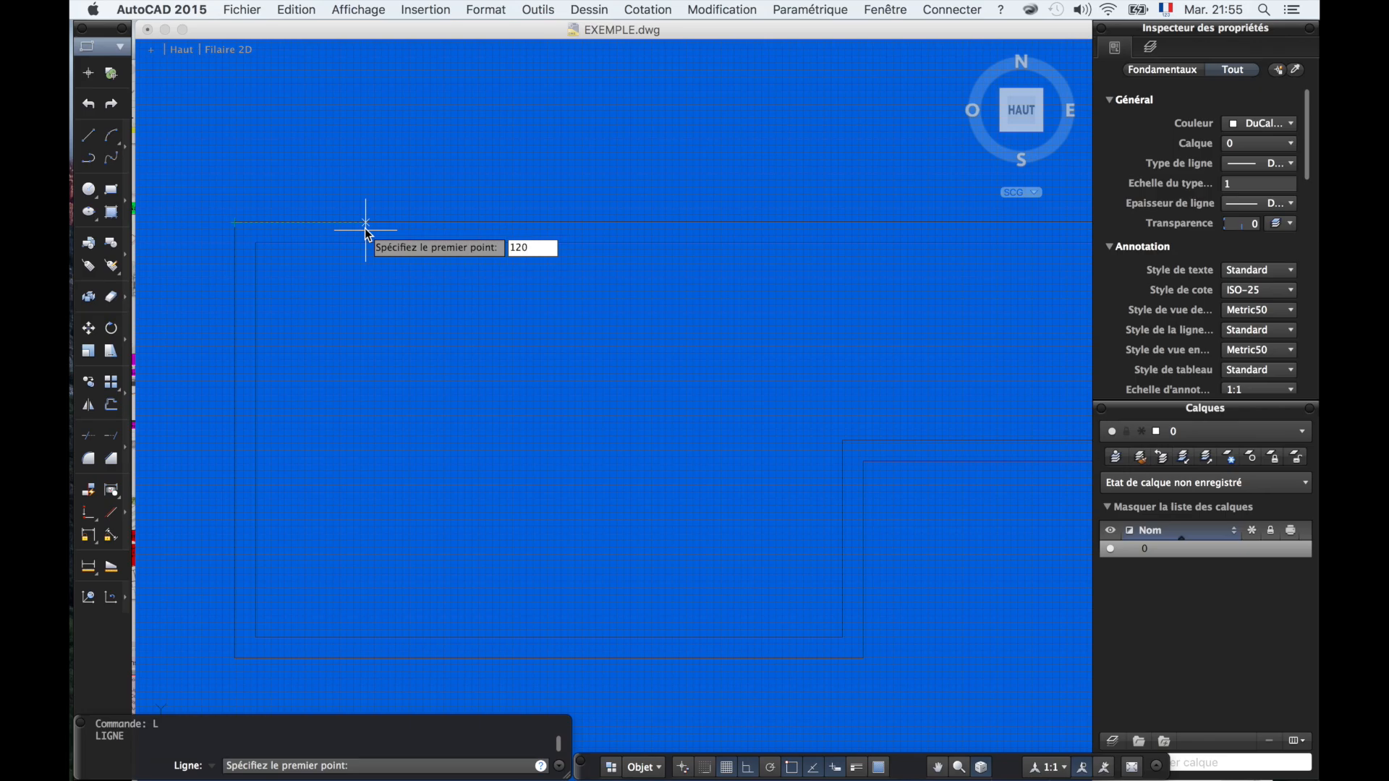
key(Return)
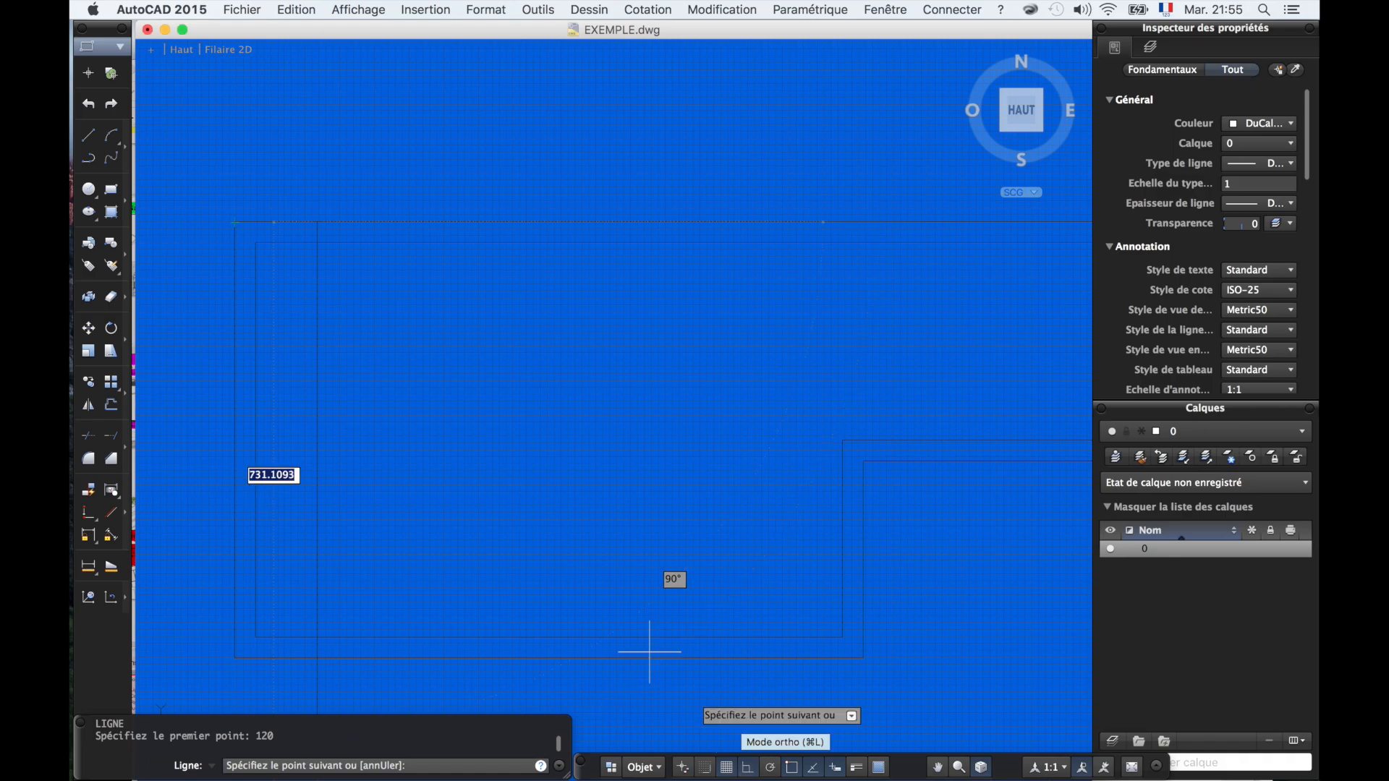
click(319, 279)
- Continue the line 90 to the right, up beyond the outer wall, 220 to the right, and back down across the wall
text(90)
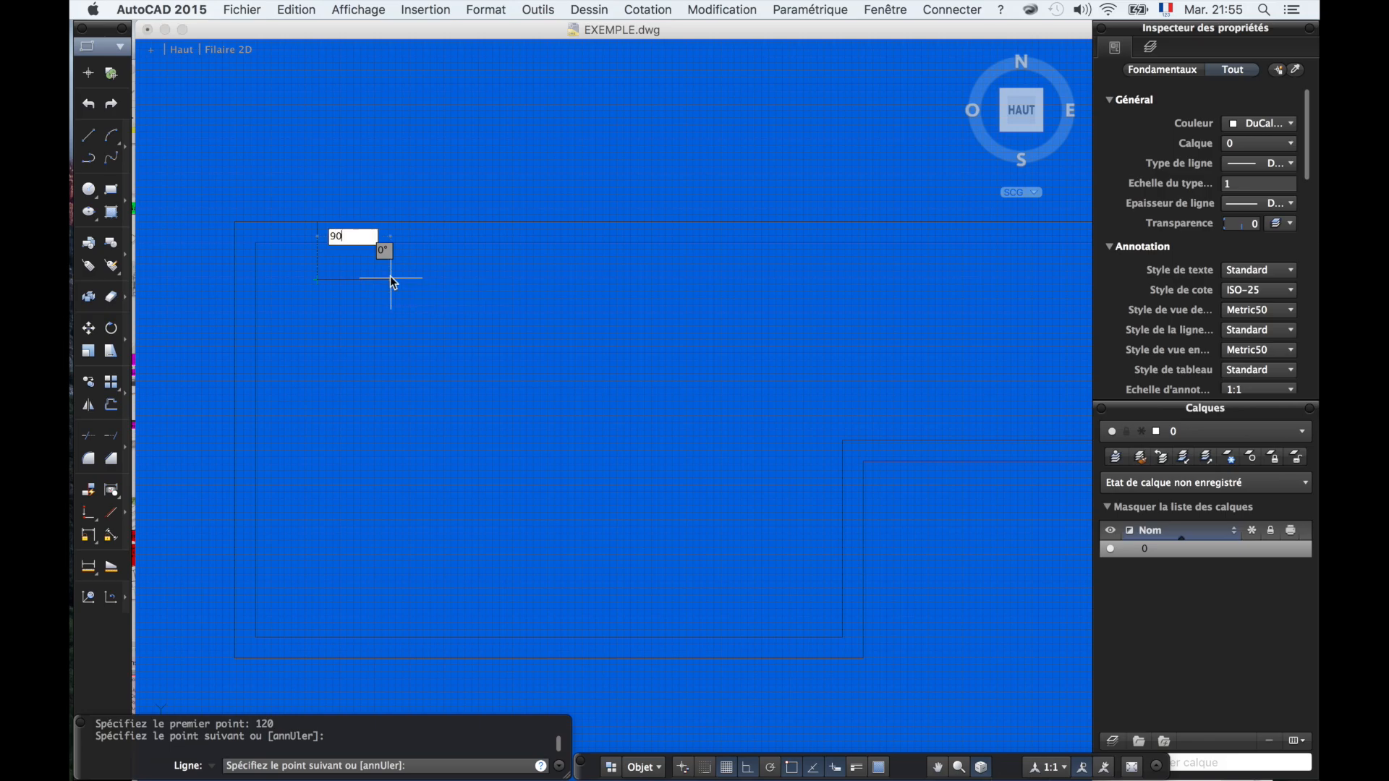
key(Return)
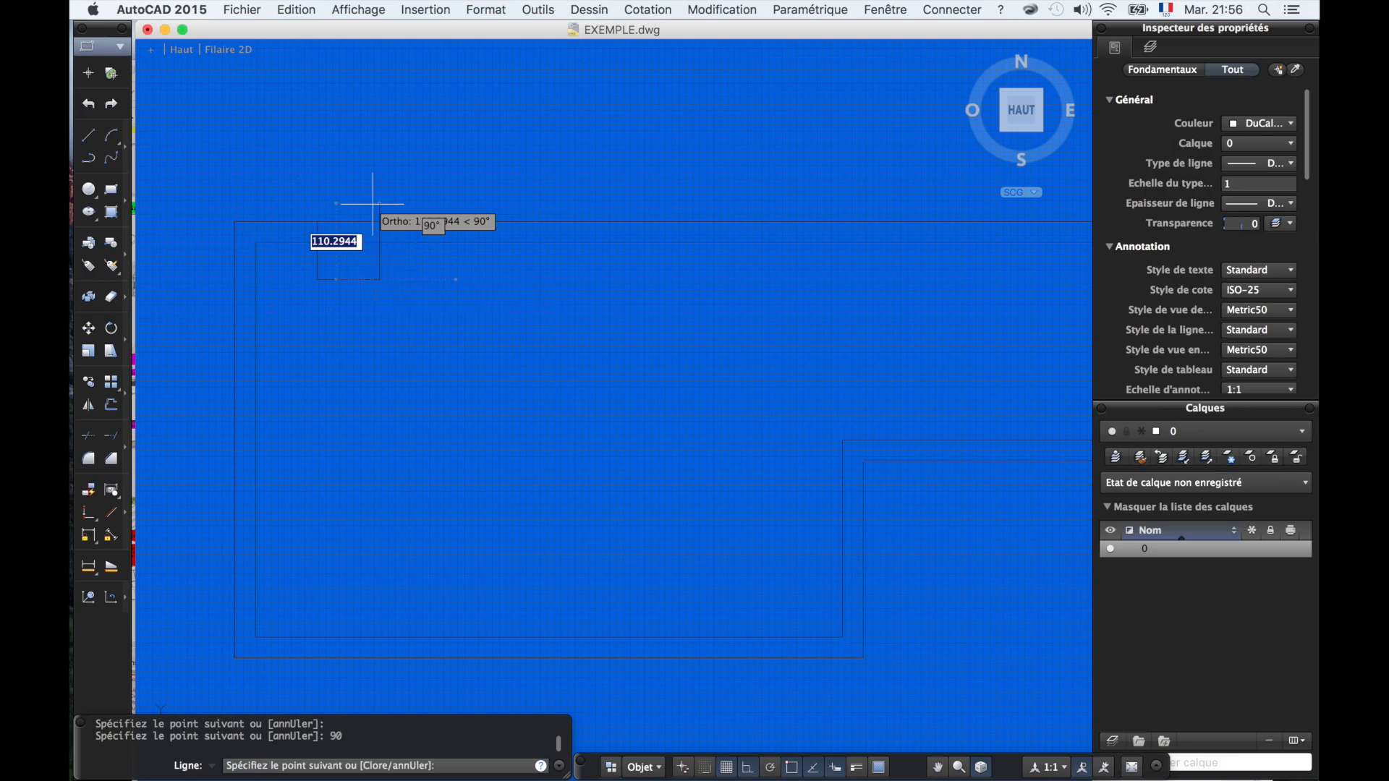
click(379, 176)
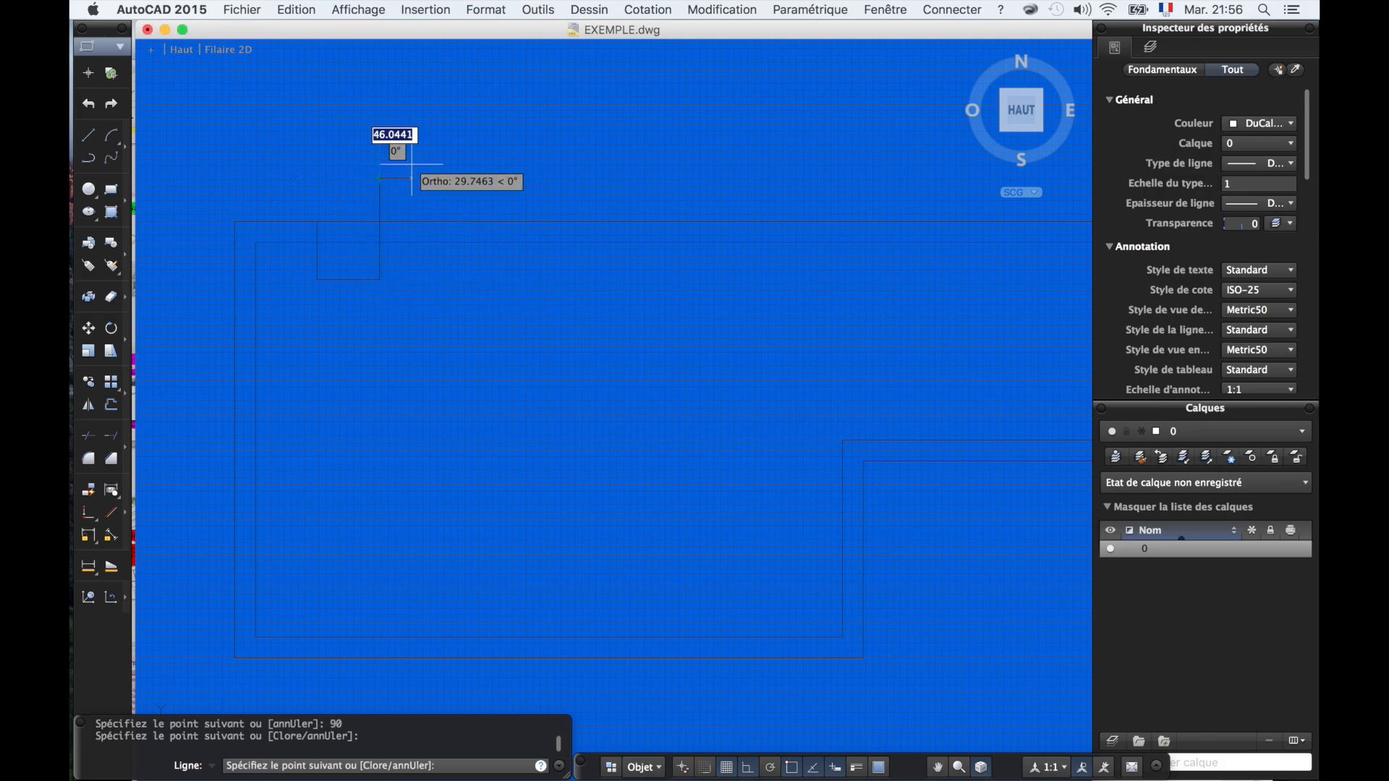
text(220)
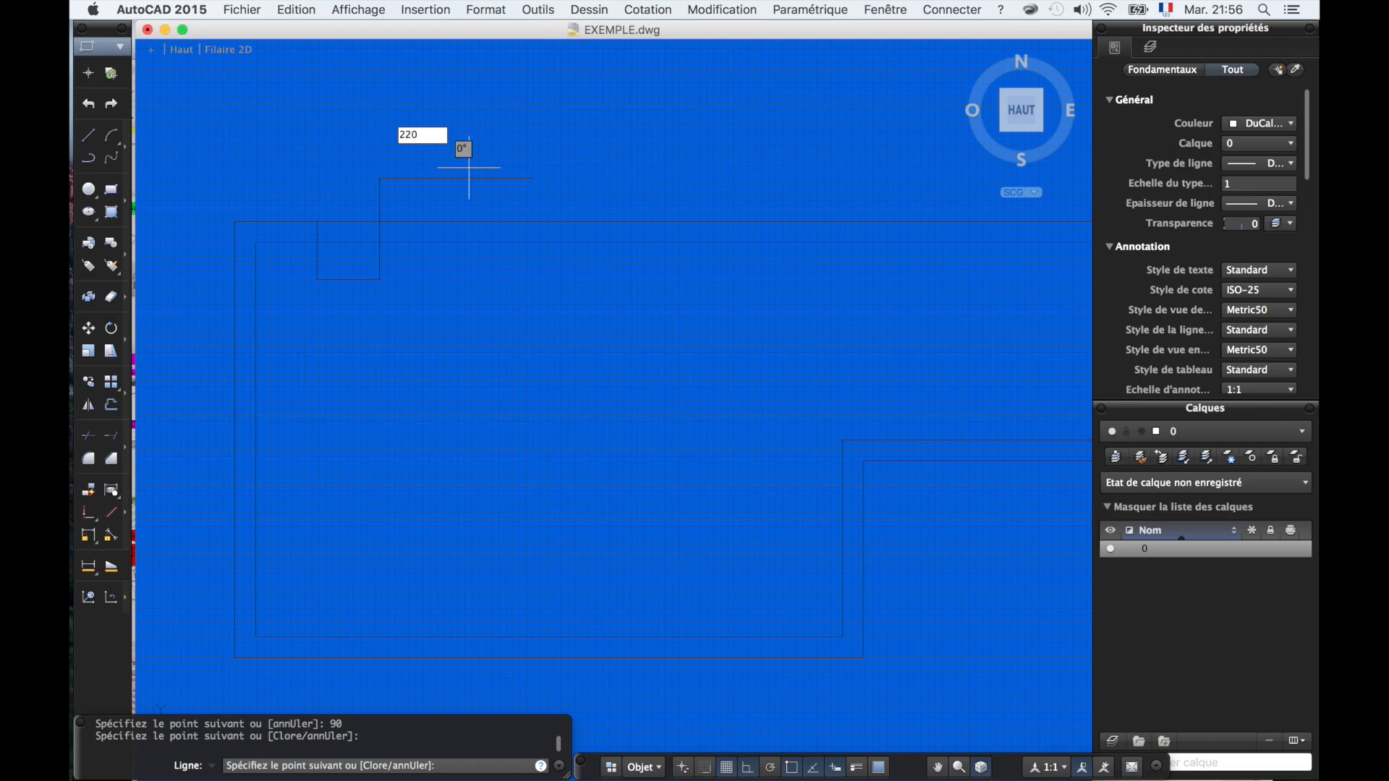
key(Return)
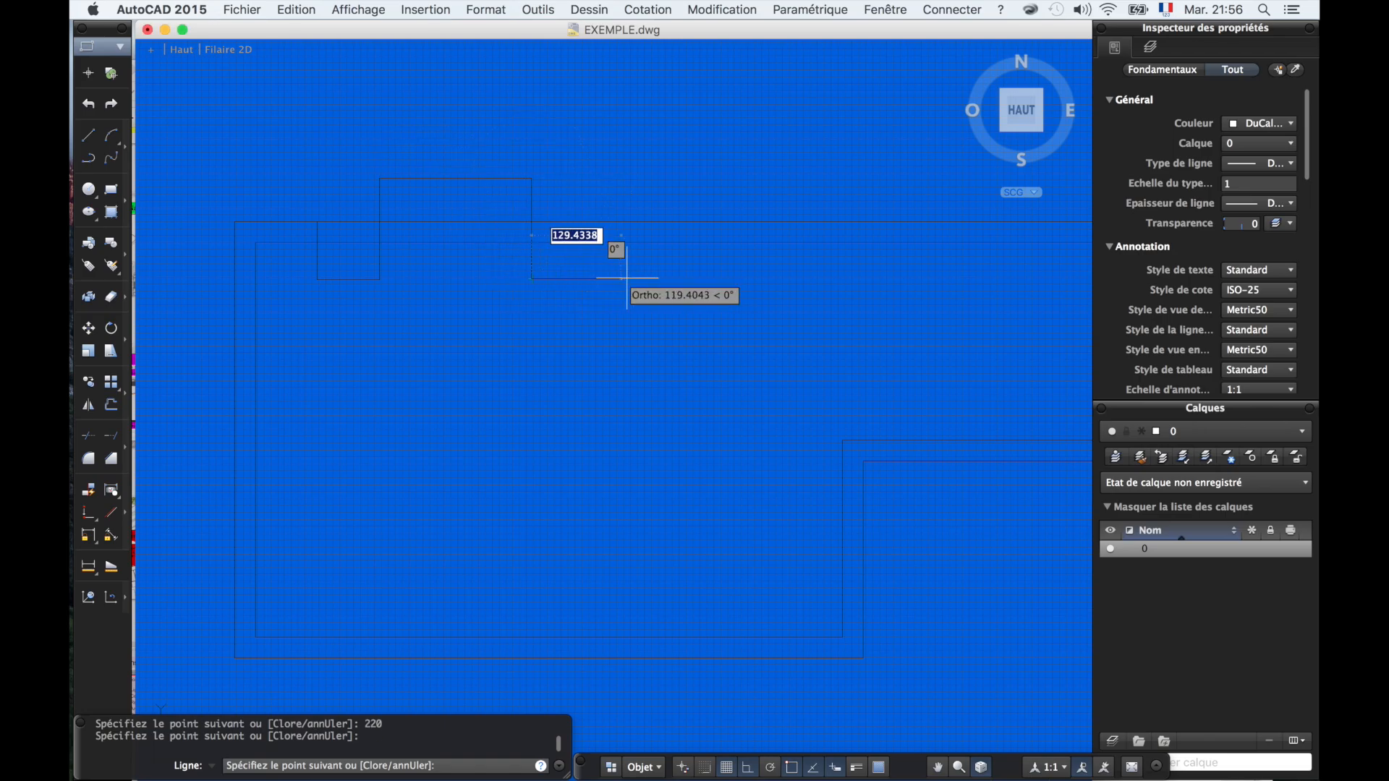
- Try to extend the line 180 to the right with ortho mode off, then erase that segment
key(F8)
text(180)
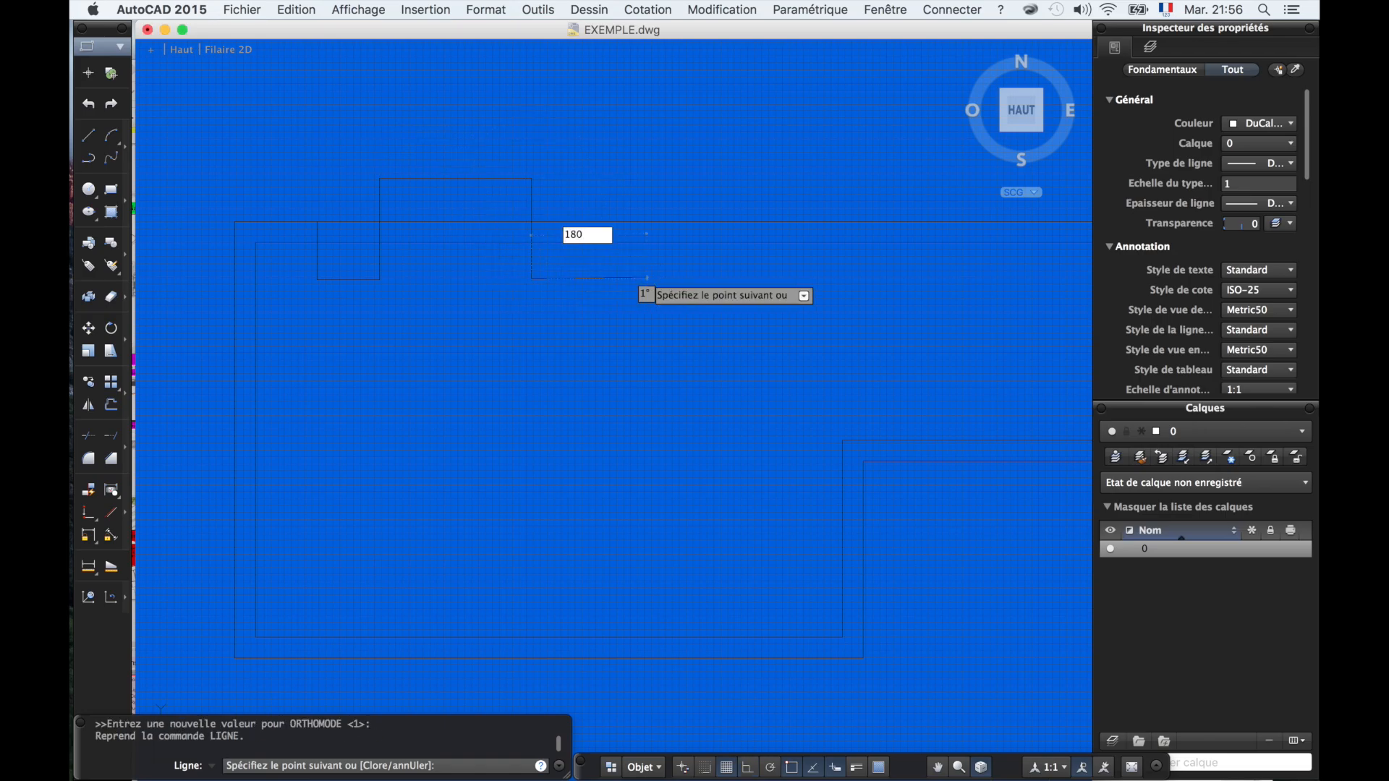
key(Return)
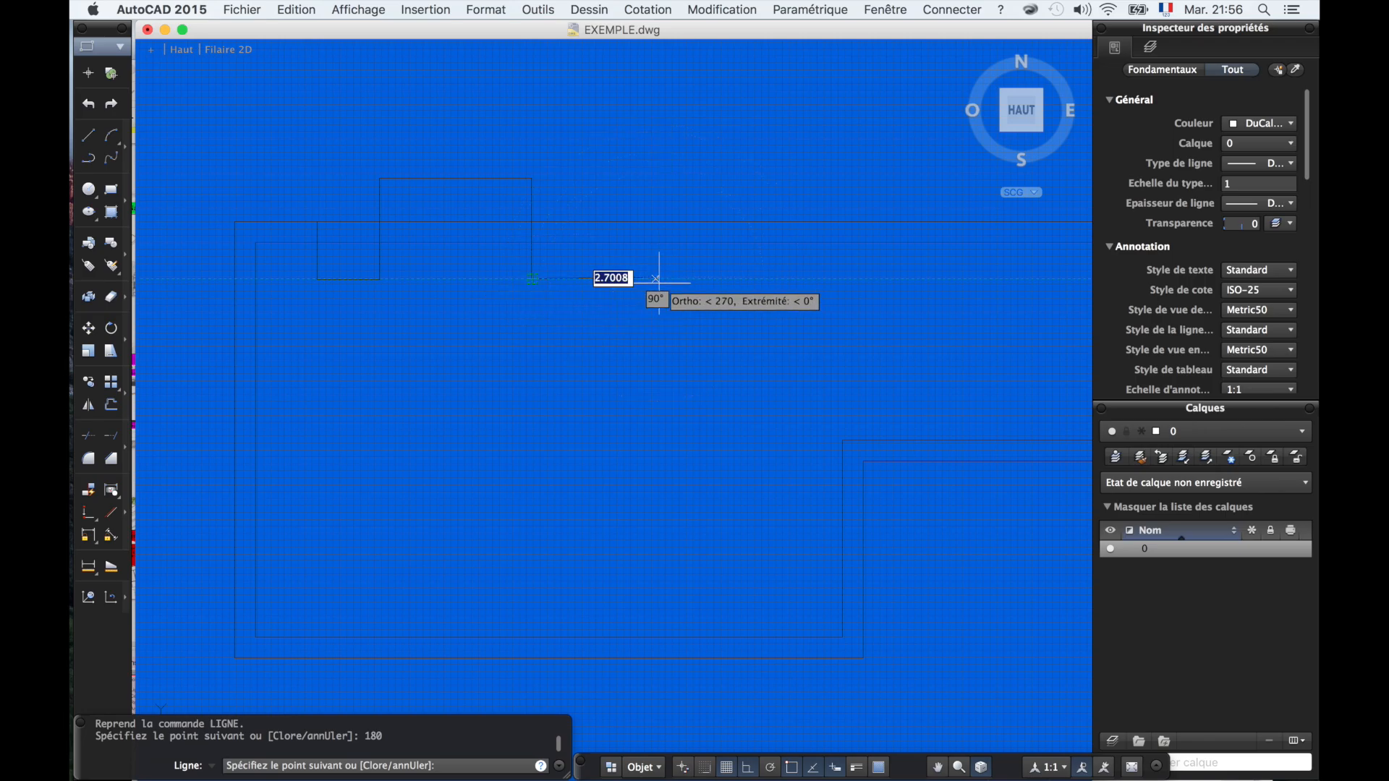
key(Escape)
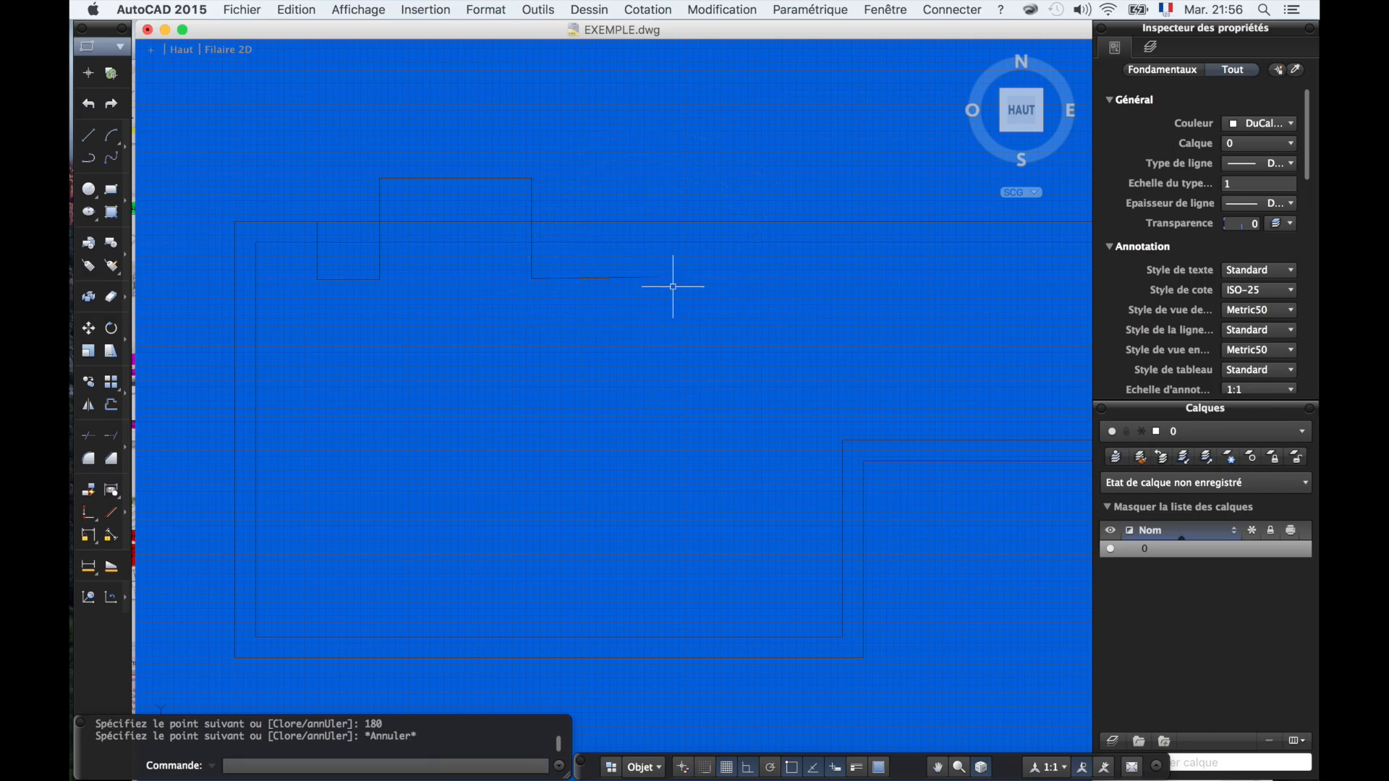
click(664, 298)
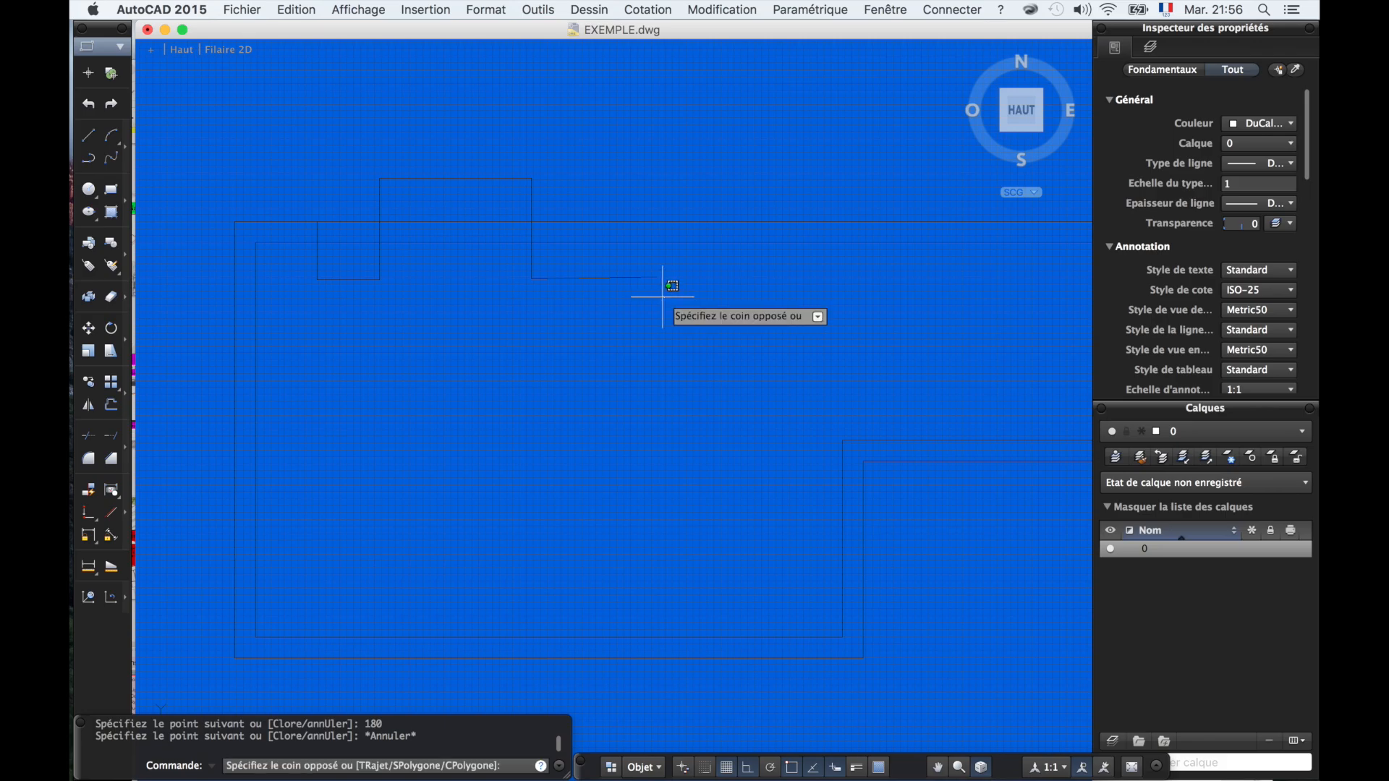
click(629, 272)
key(Delete)
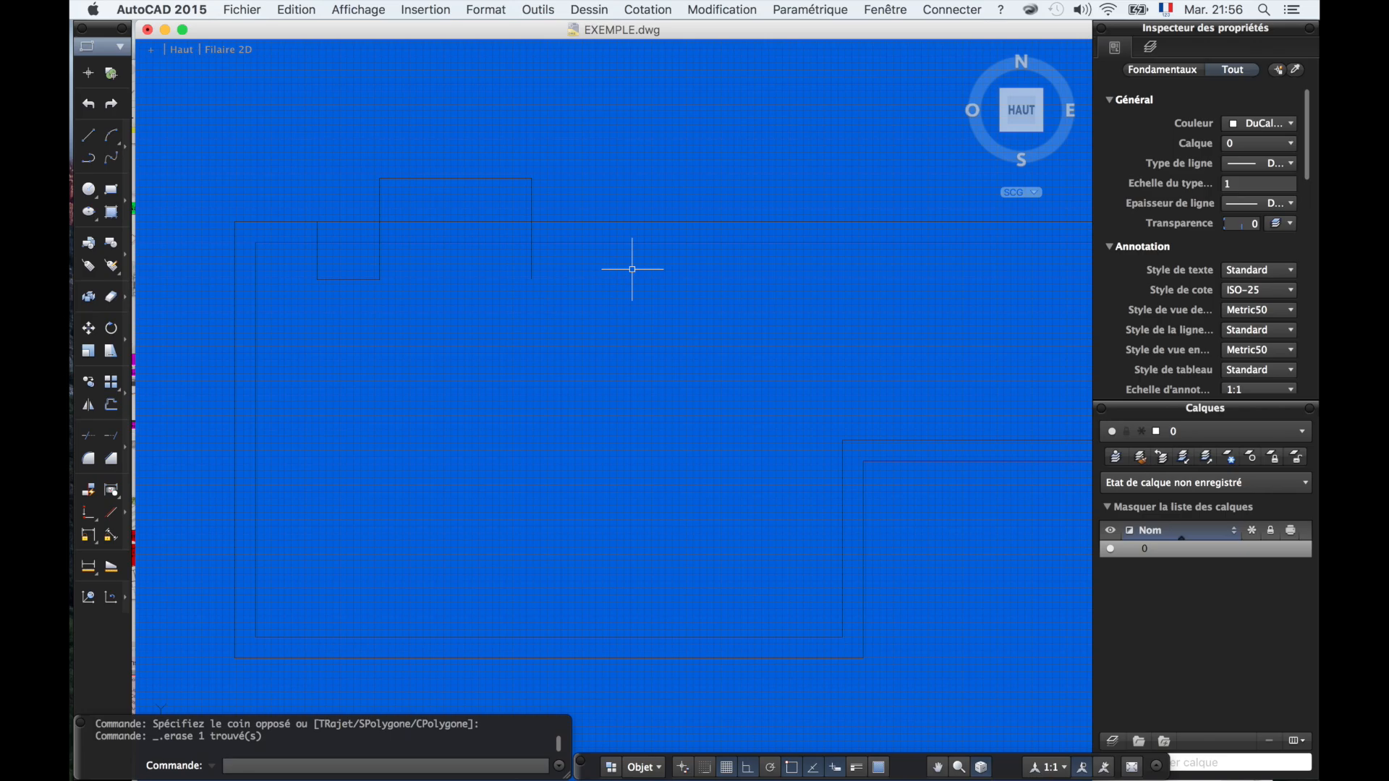
- Draw an orthogonal line from the lower end of the last vertical, 180 to the right and up across the upper wall
click(1173, 10)
text(L)
key(Return)
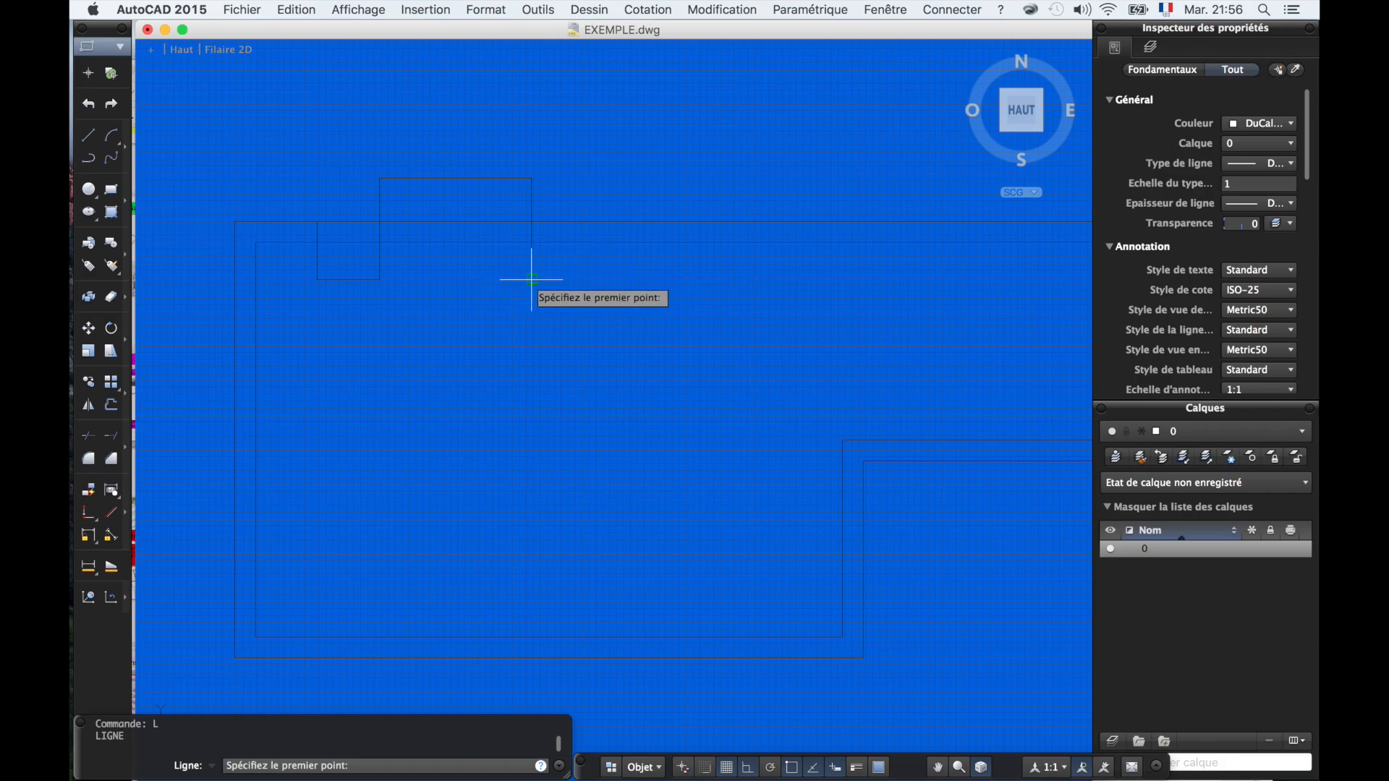
click(532, 278)
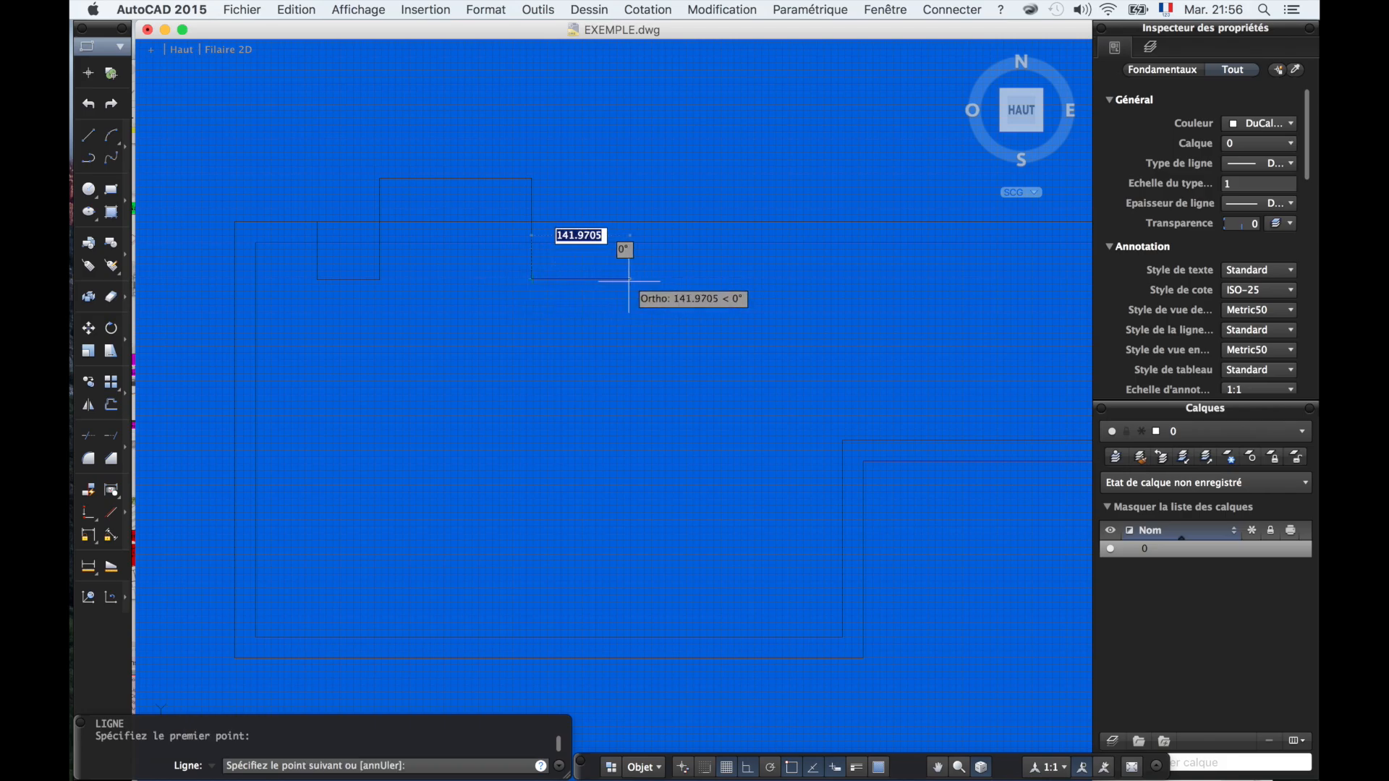
text(180)
key(Return)
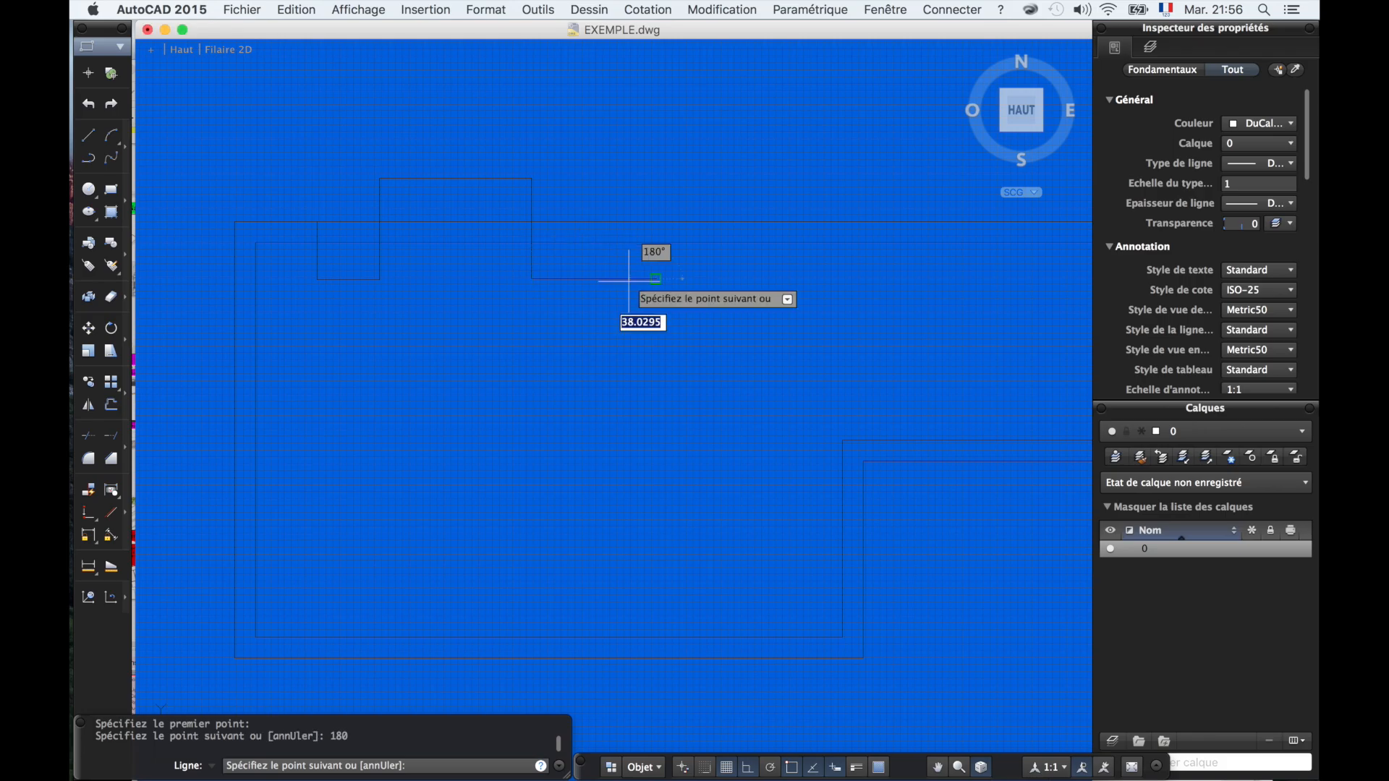
click(671, 187)
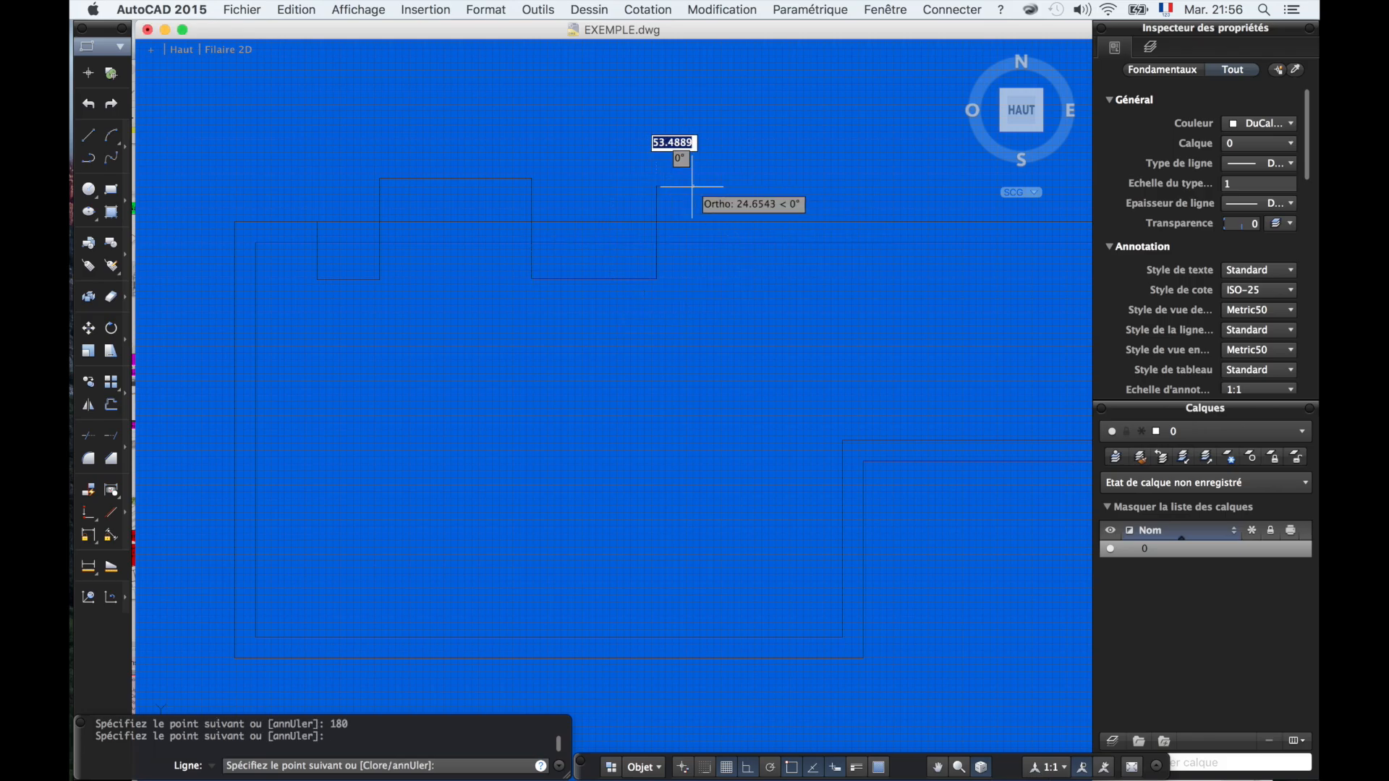
- Continue the line 300 to the right, down across the wall, 90 to the right and back up past the wall, and end it
text(300)
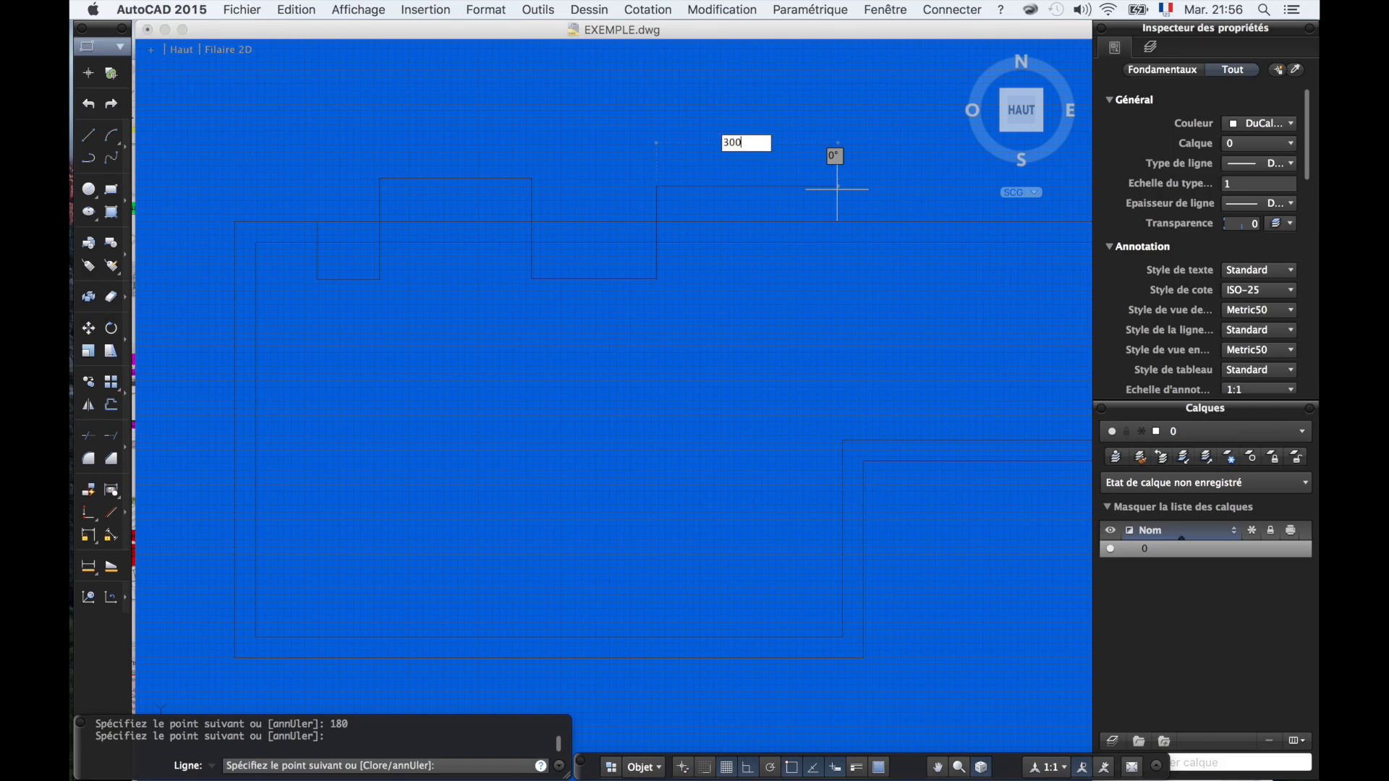
key(Return)
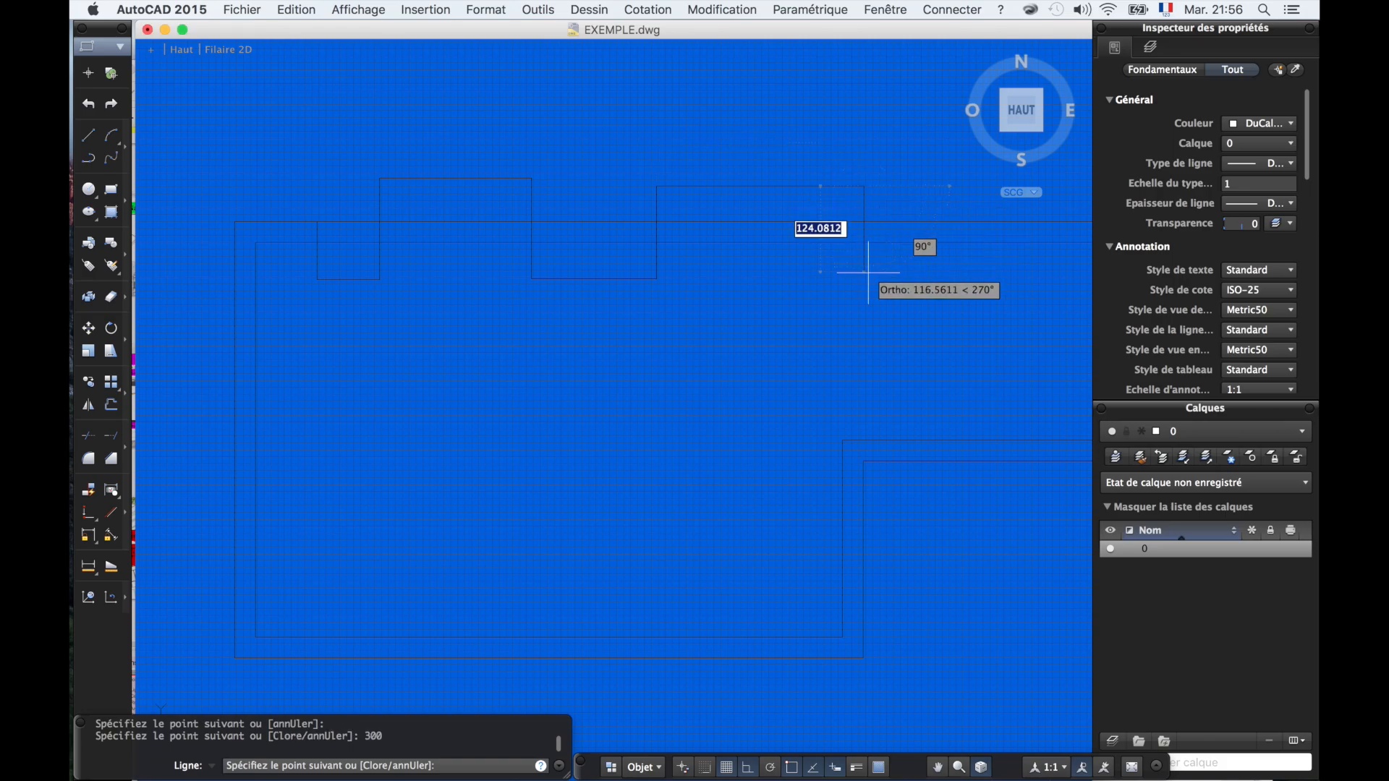
text(90)
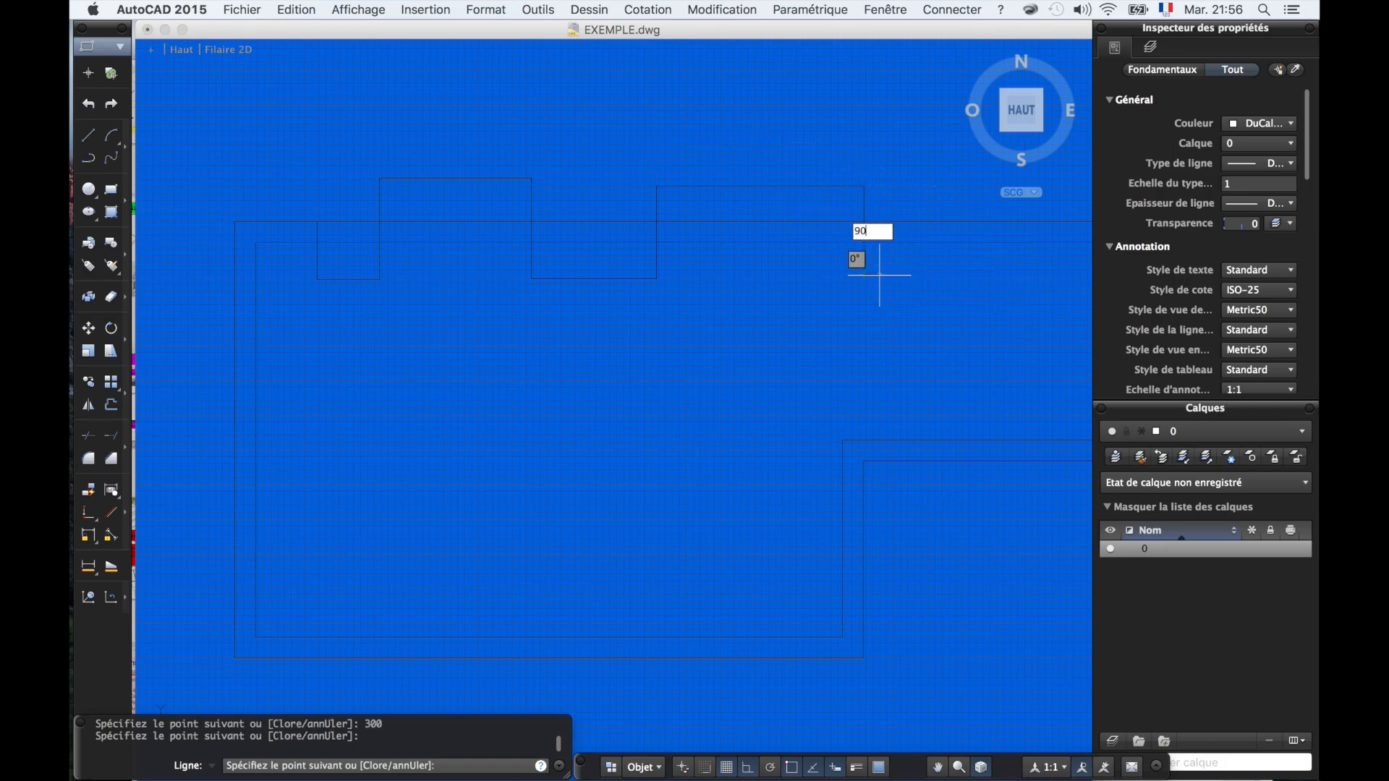
key(Return)
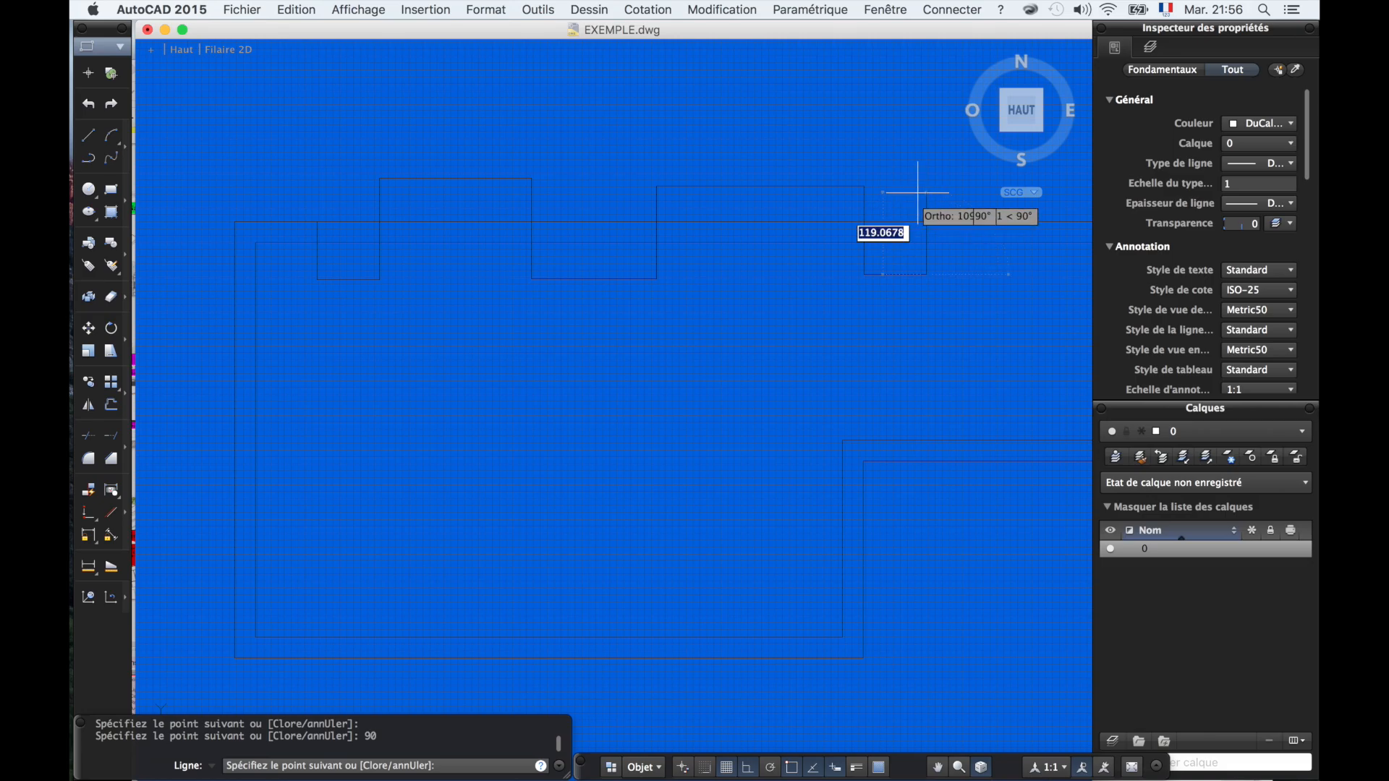
key(Escape)
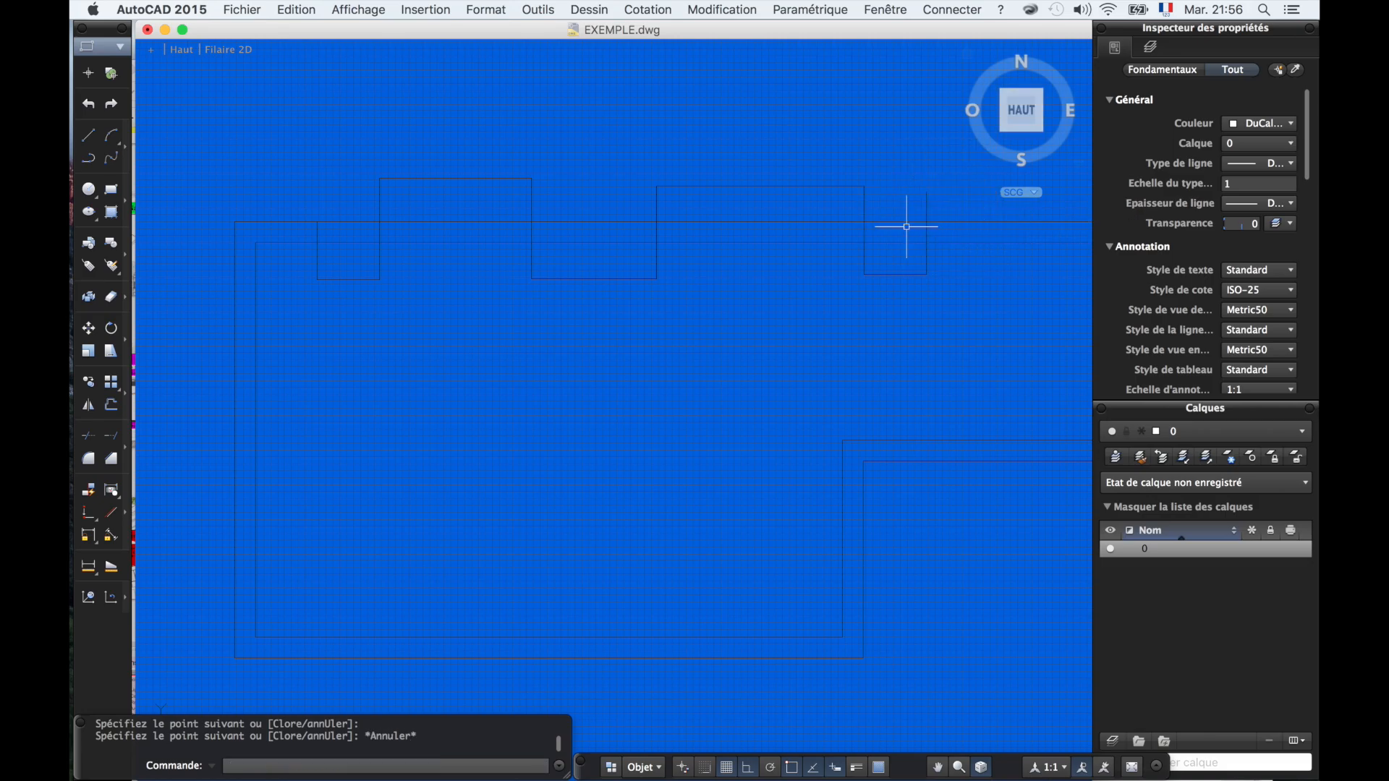
- Trim both upper wall lines across the leftmost opening and cut off its vertical construction lines below the wall
scroll(708, 262, down, 3)
scroll(849, 265, up, 3)
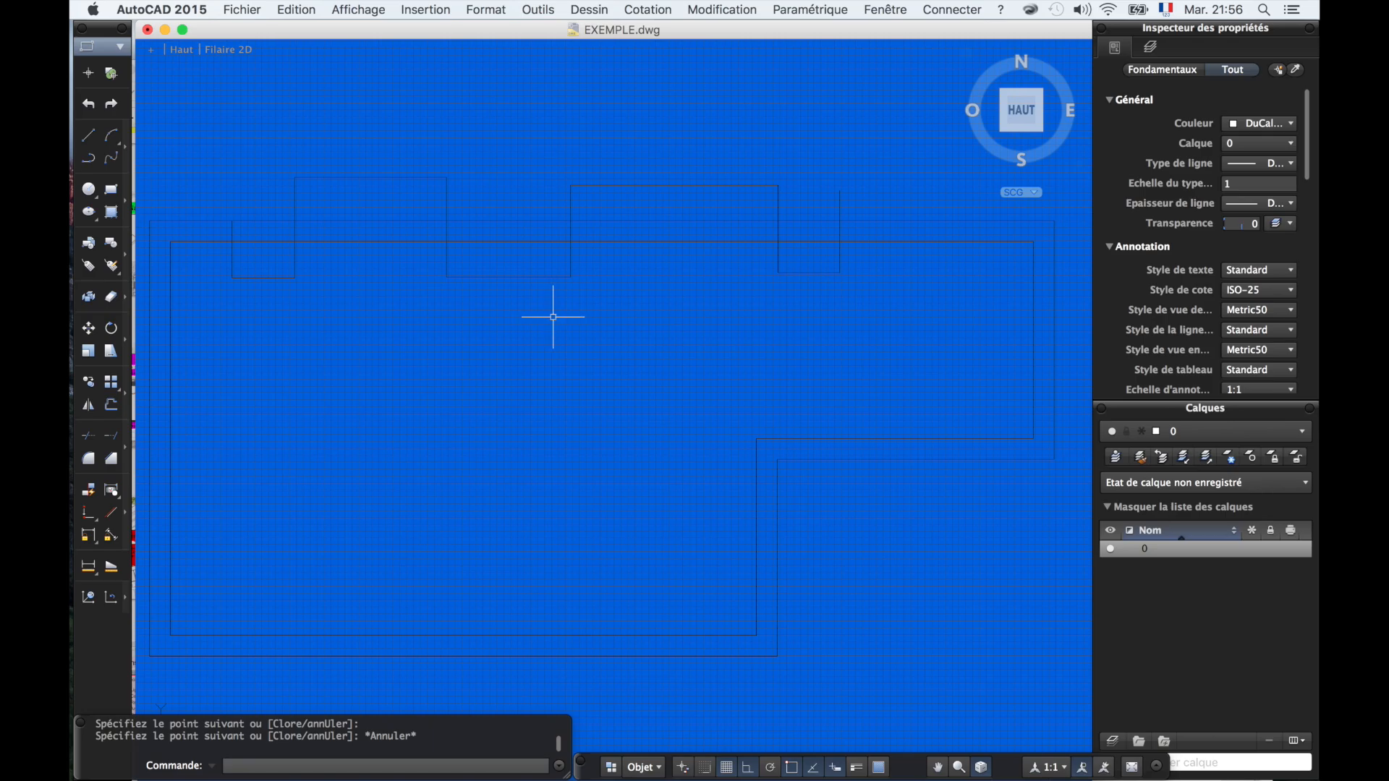
text(AJUSTEIMAGE)
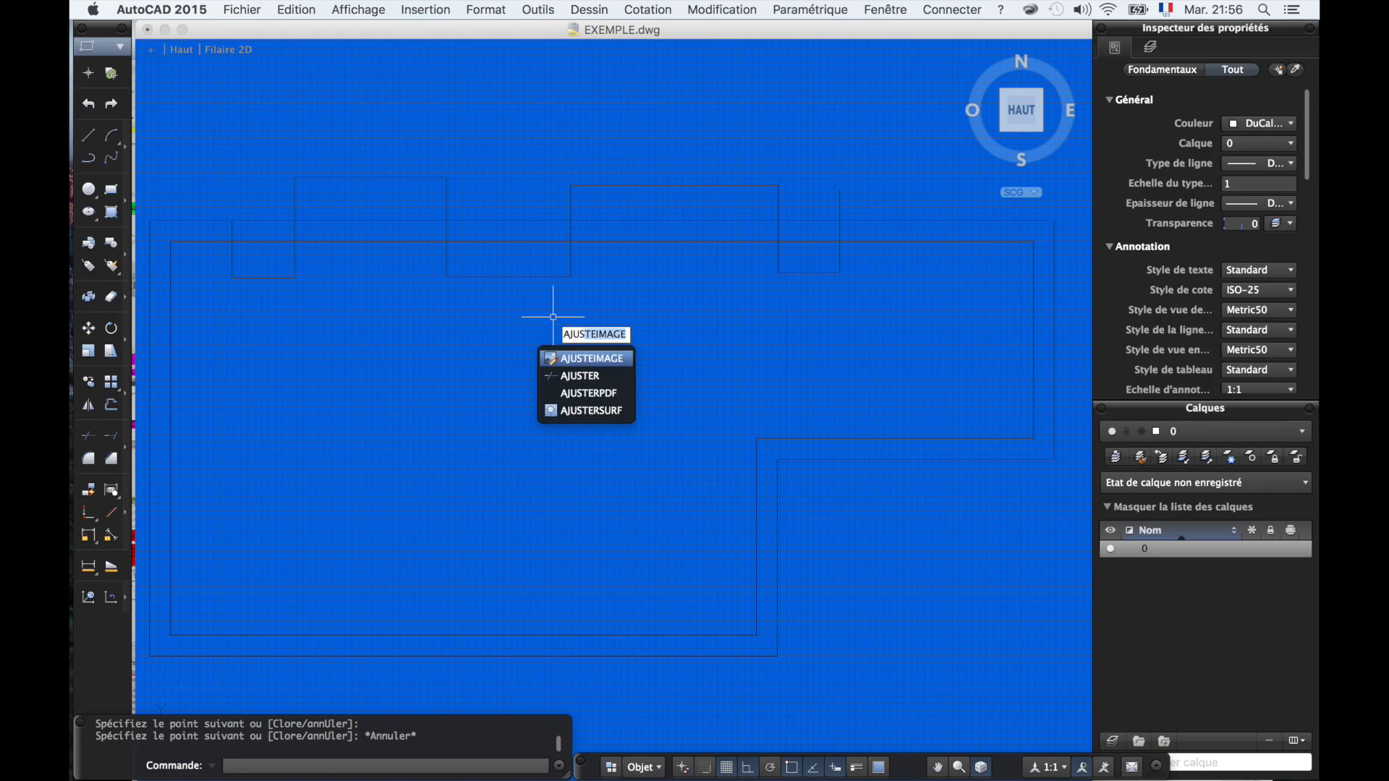
key(Down)
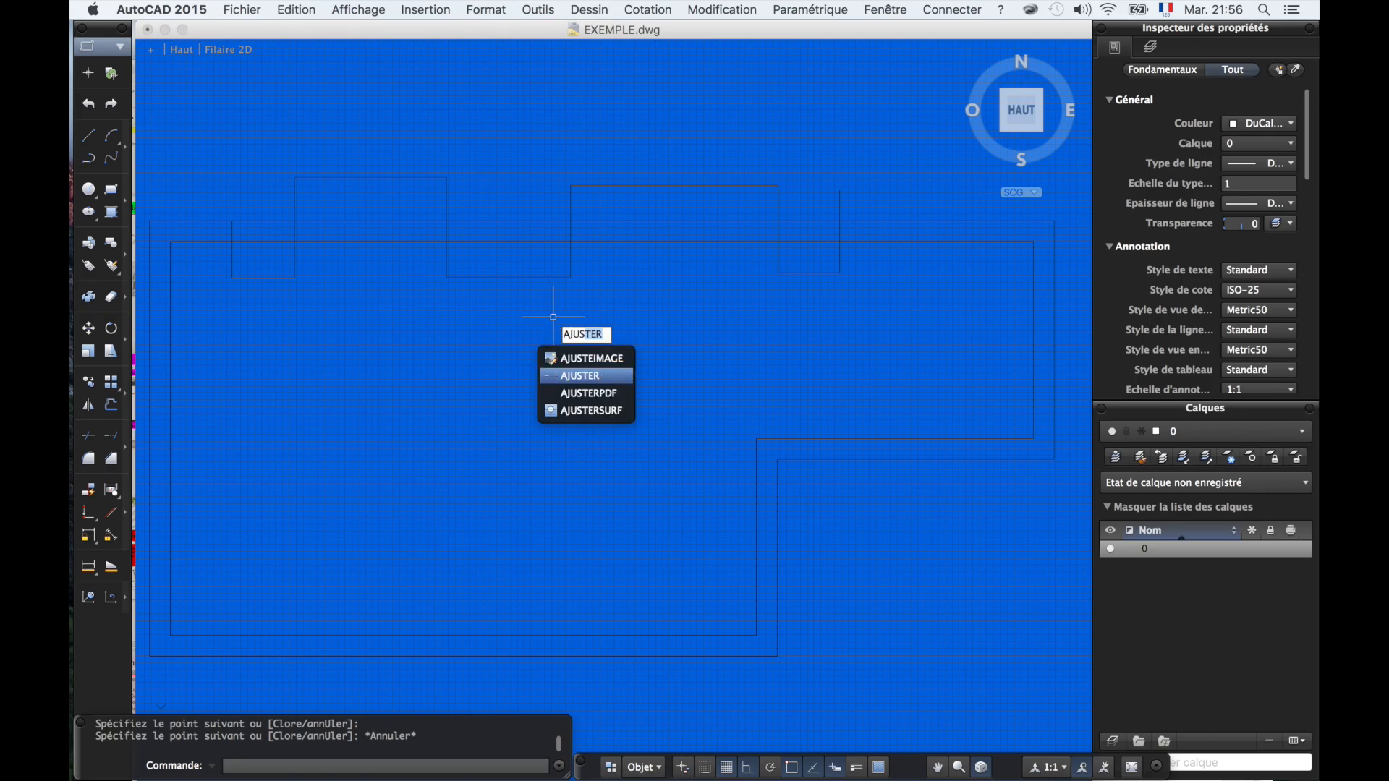
key(Return)
key(Return)
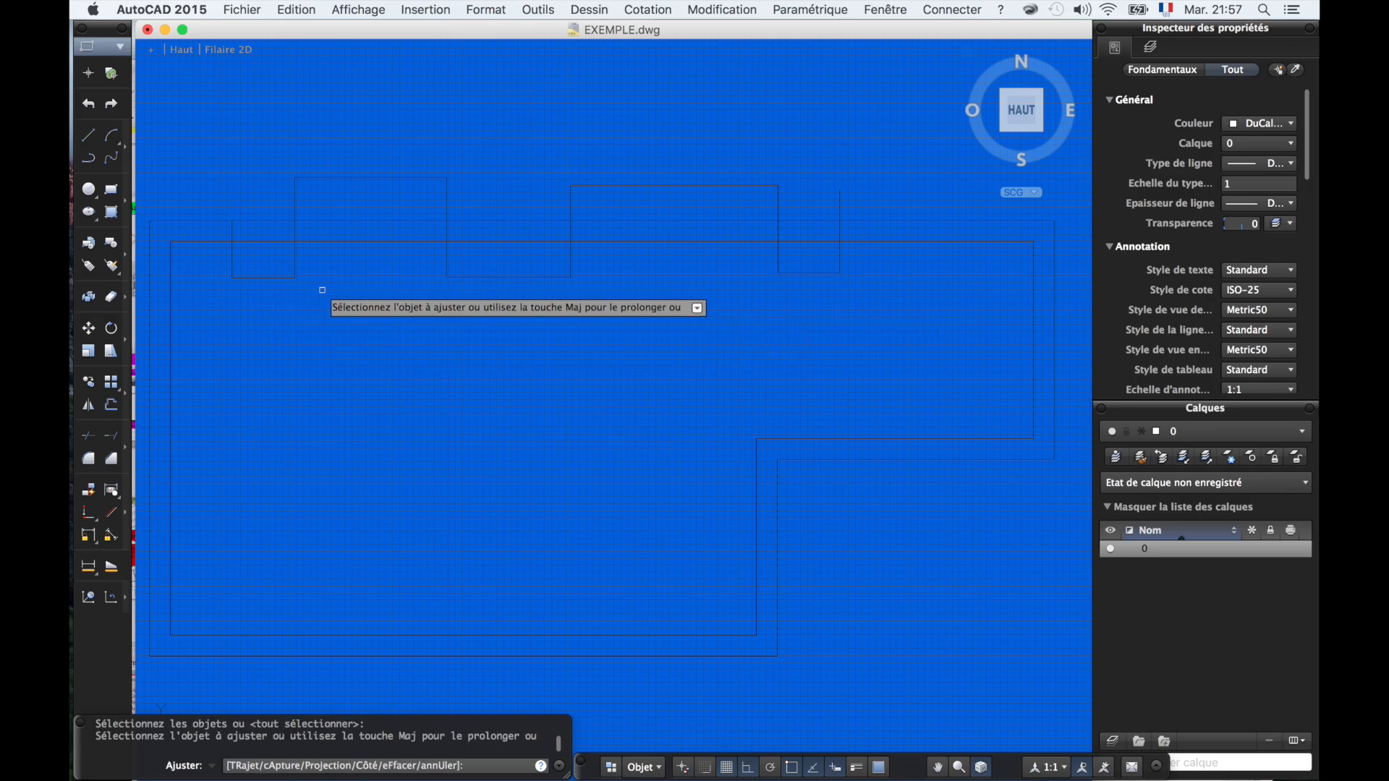
click(288, 238)
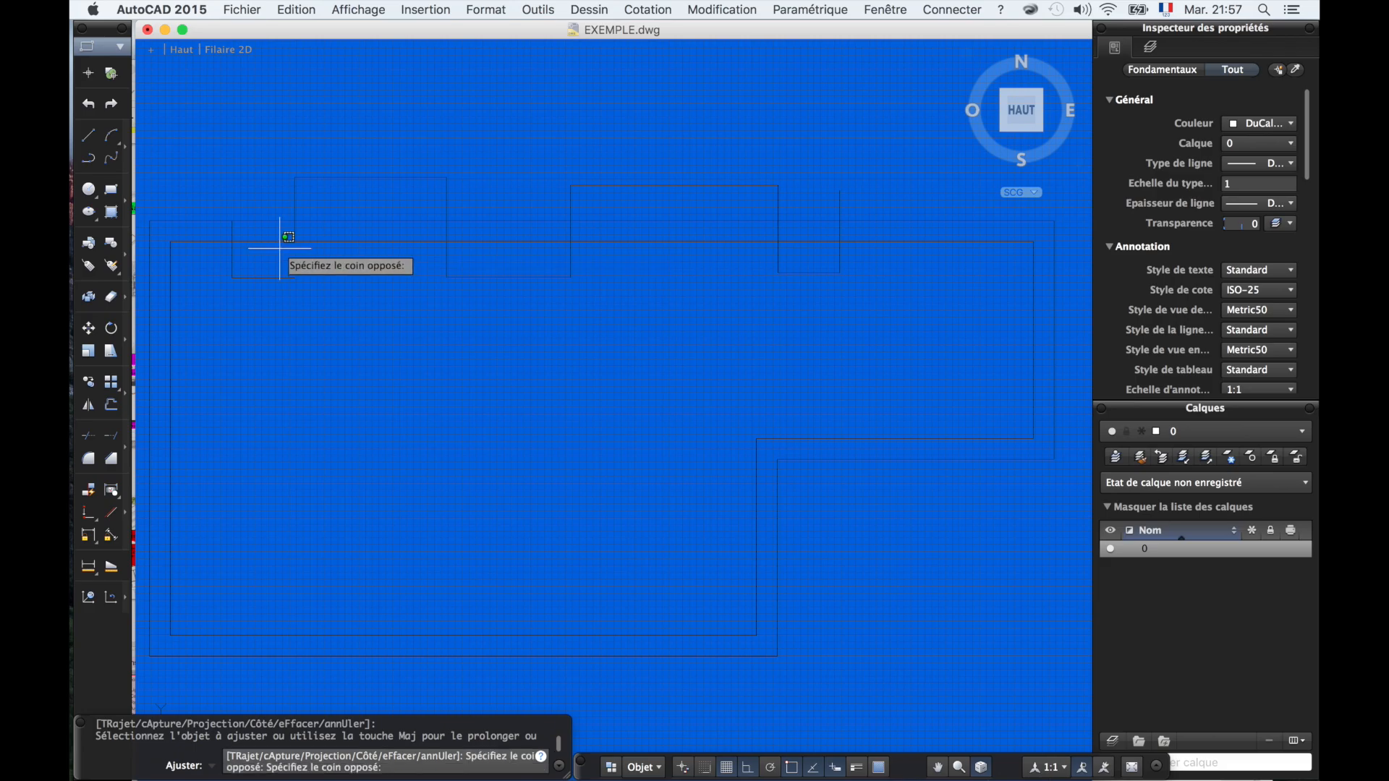
click(256, 213)
click(245, 248)
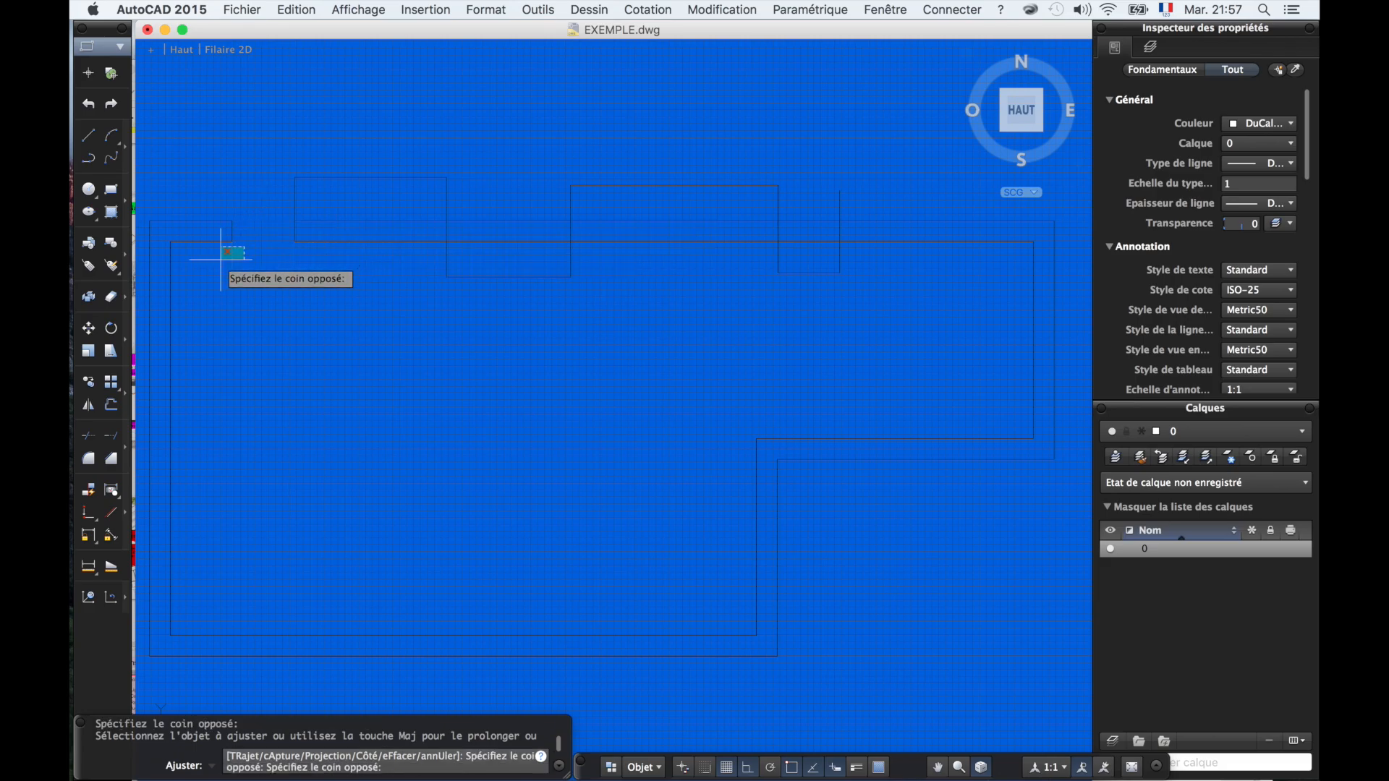
click(220, 258)
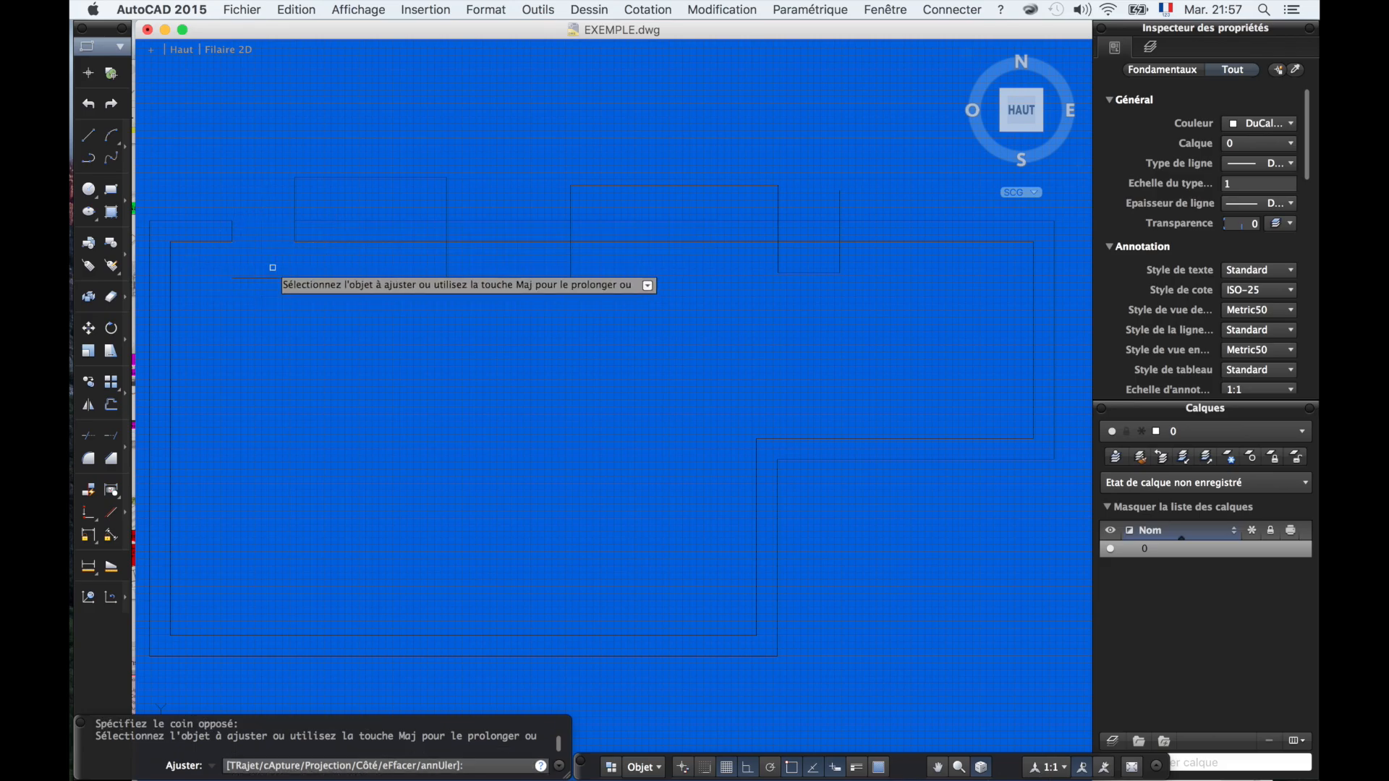
- Trim the upper wall across the middle opening and cut off the remaining vertical construction lines below the wall
click(509, 298)
click(493, 210)
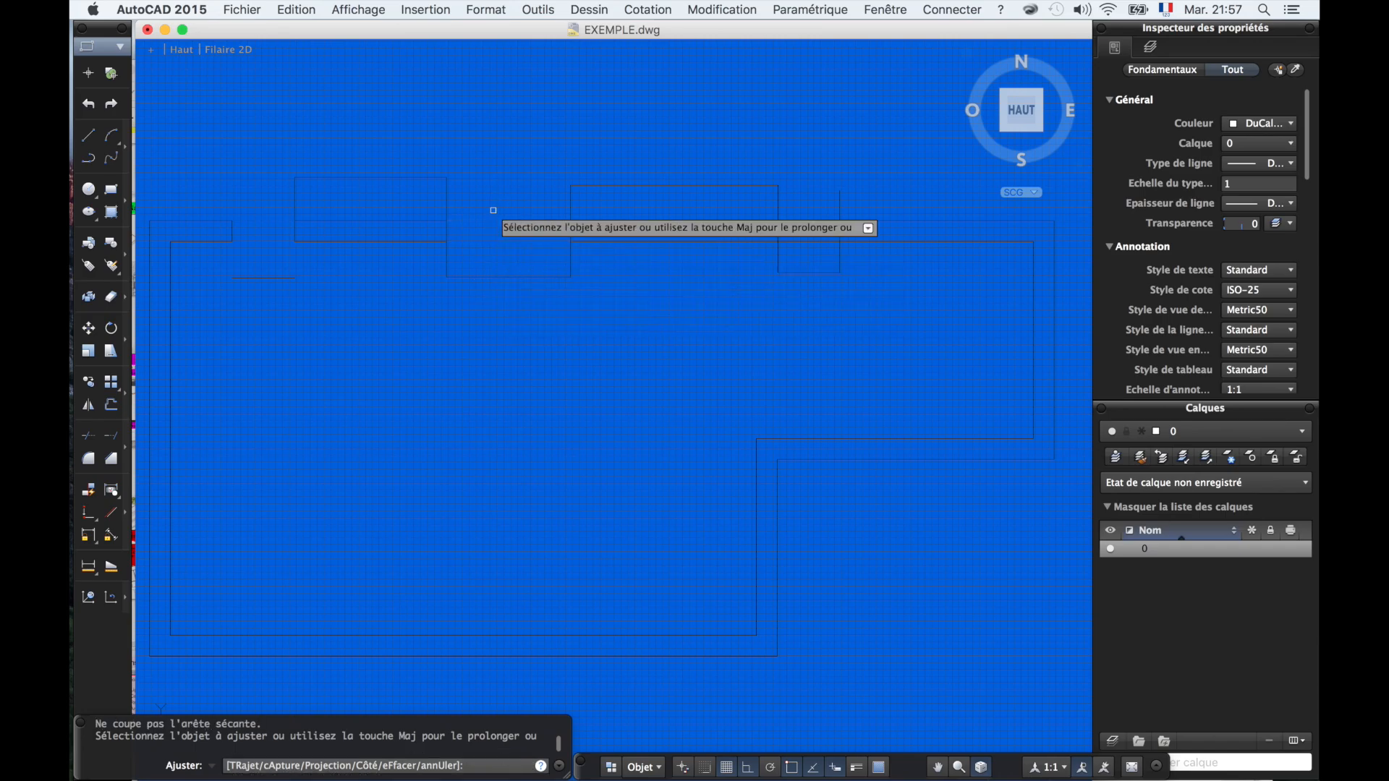
click(606, 260)
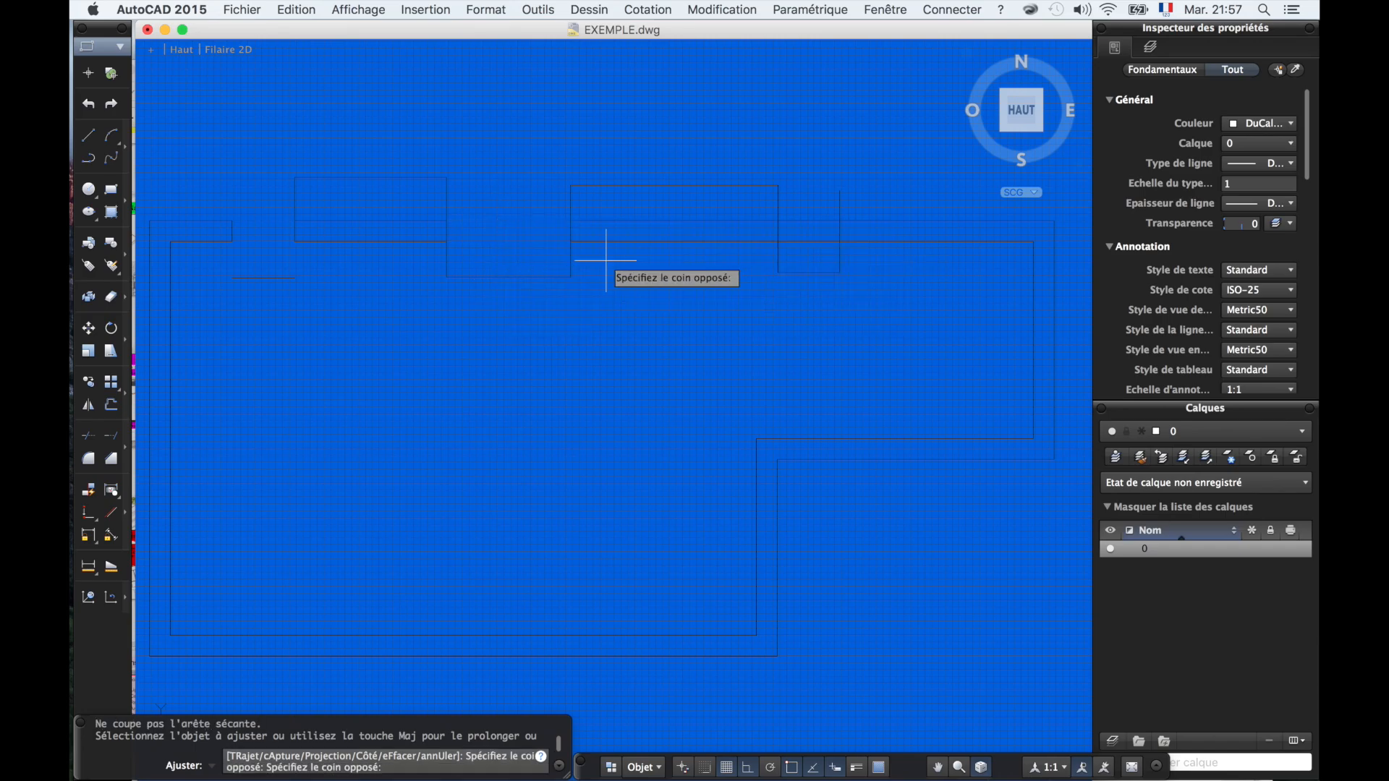
click(423, 260)
click(871, 258)
click(745, 255)
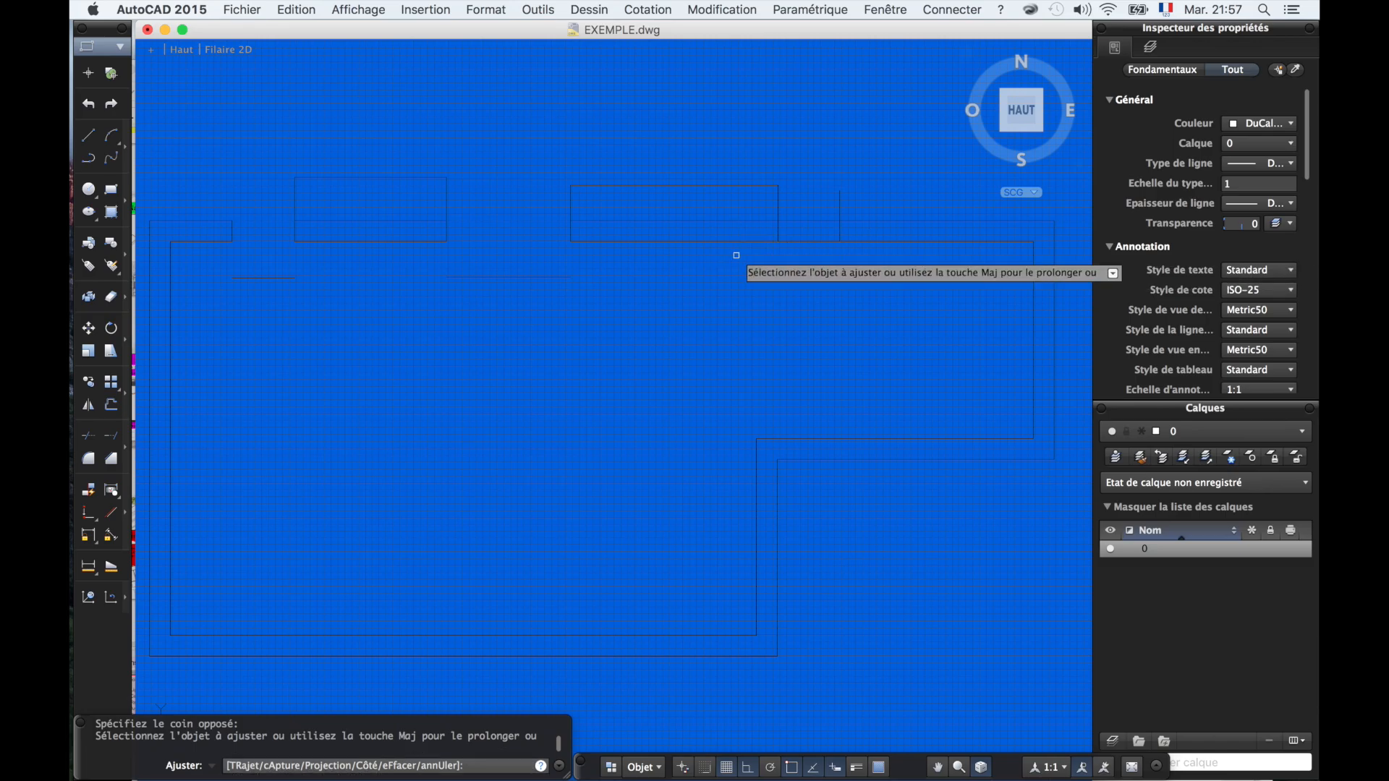
- Trim the upper wall across the rightmost opening, cut off all vertical construction lines above the wall, and end the trim
click(830, 258)
click(811, 210)
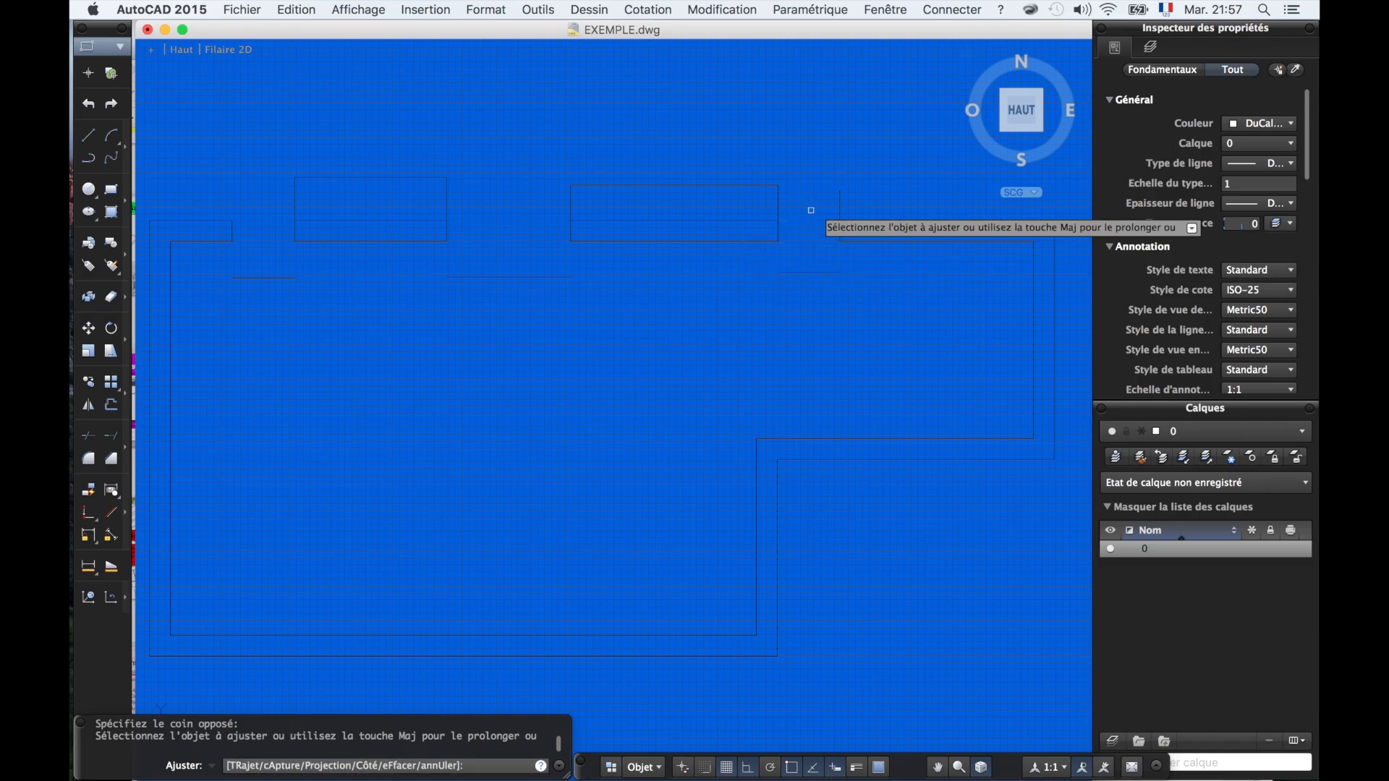
click(853, 210)
click(264, 217)
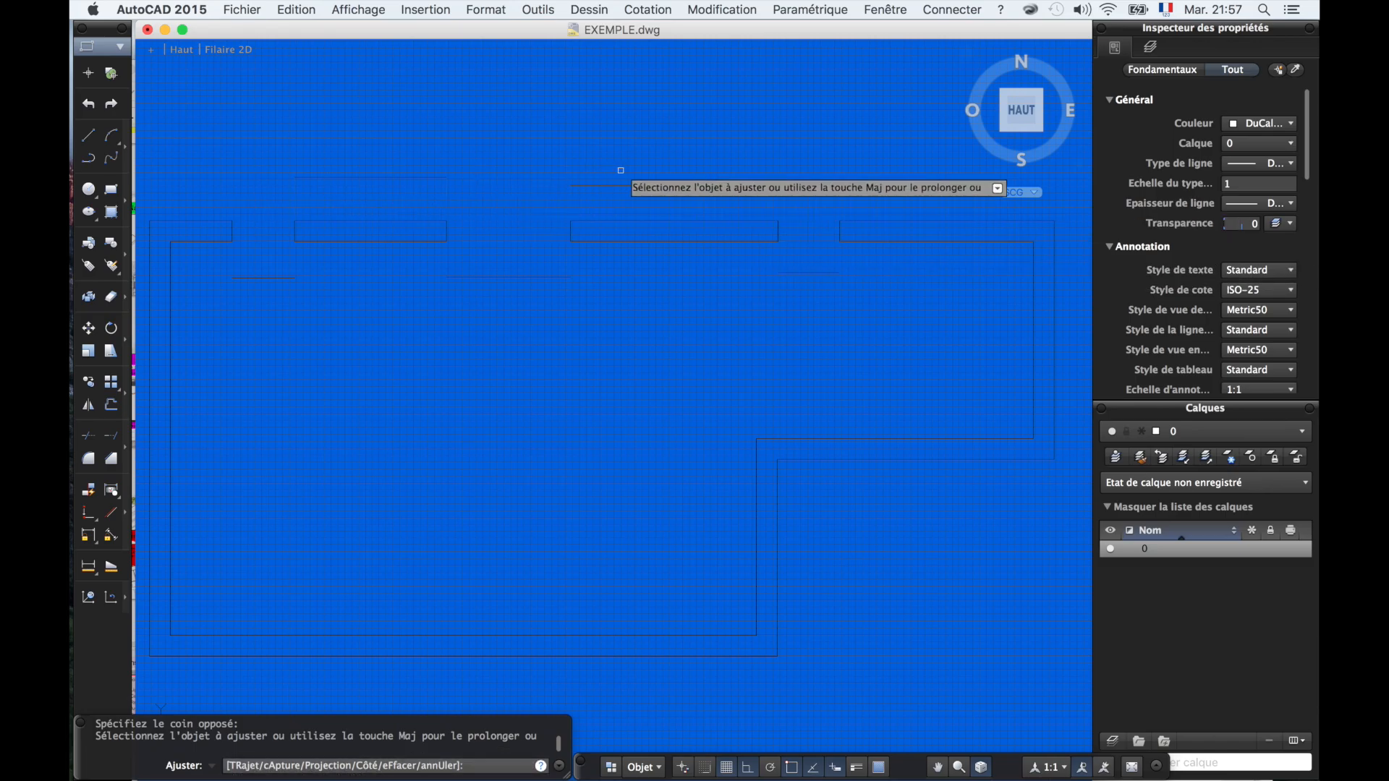
key(Return)
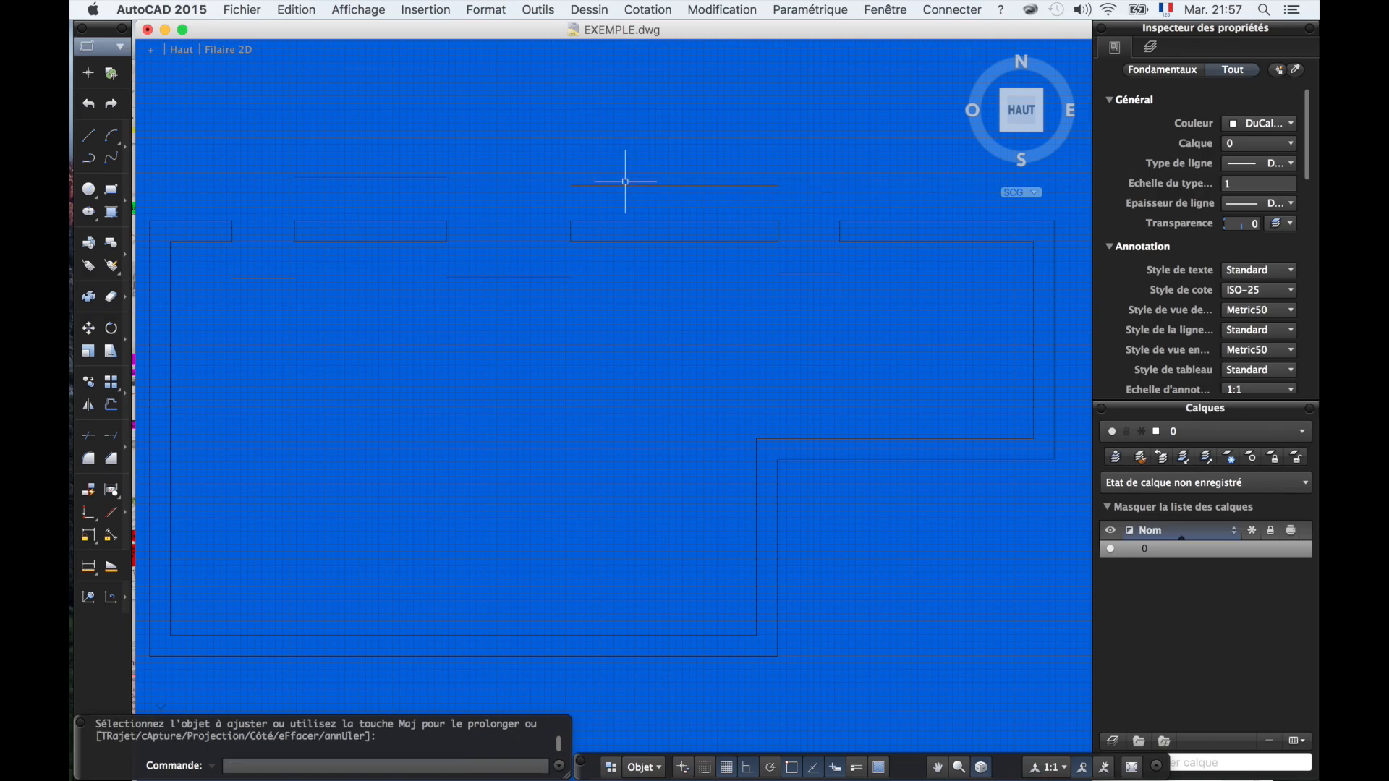
- Erase the five leftover horizontal construction segments above and below the upper wall
click(628, 184)
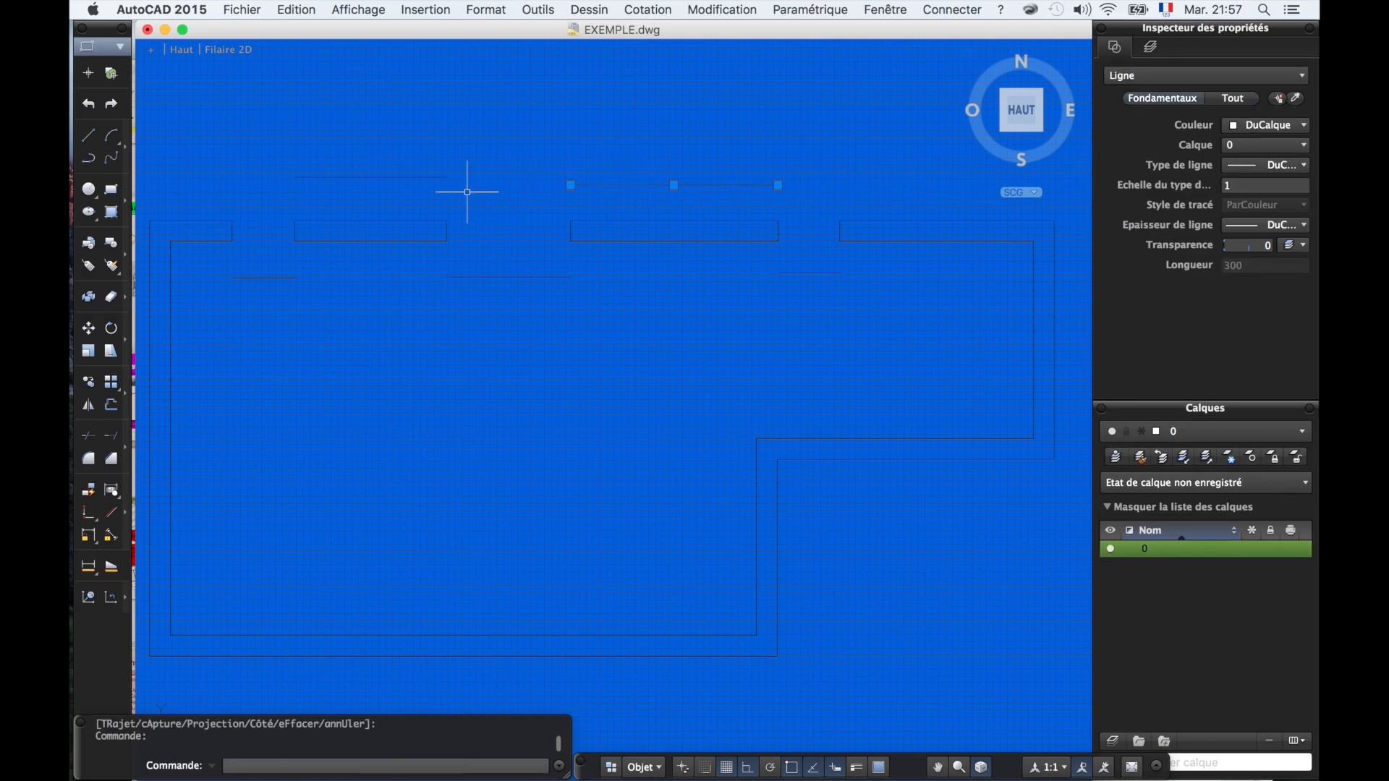
click(432, 177)
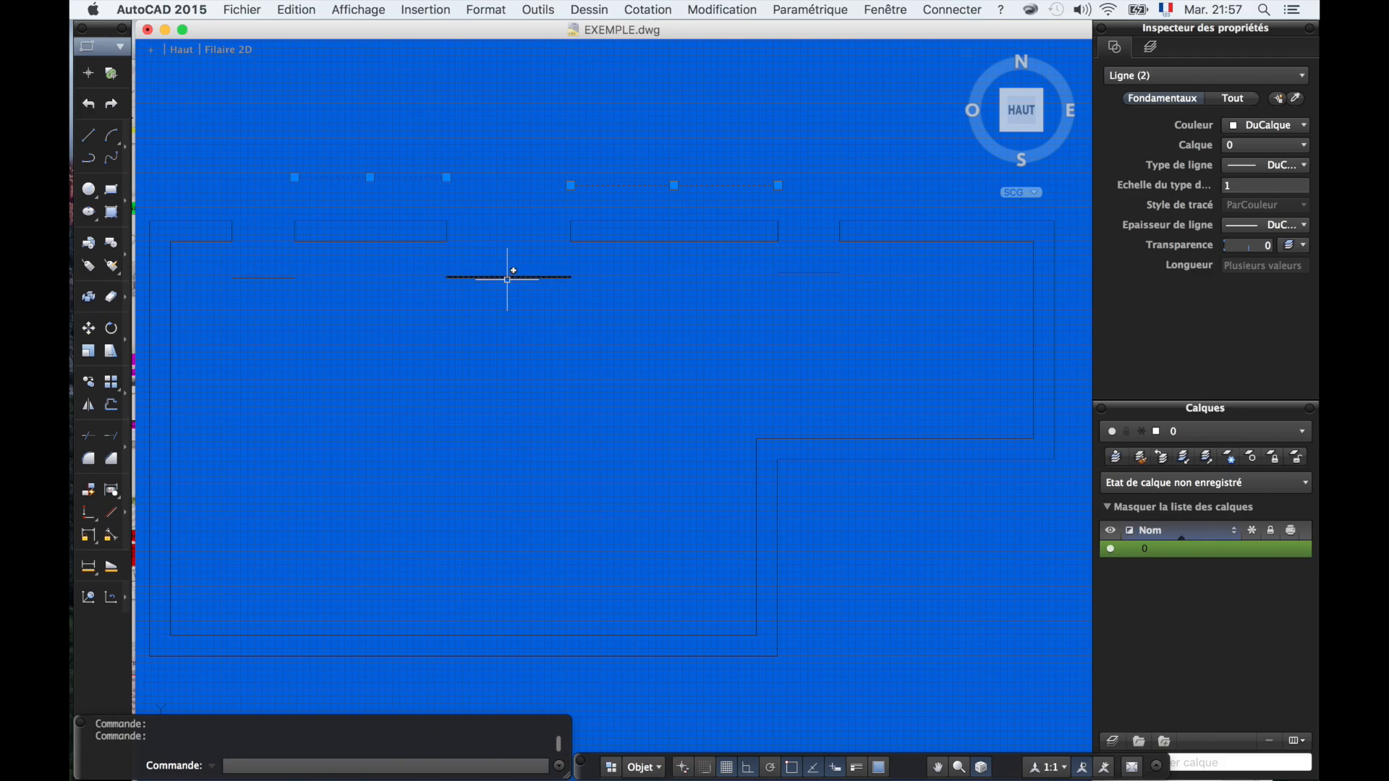
click(508, 275)
click(819, 272)
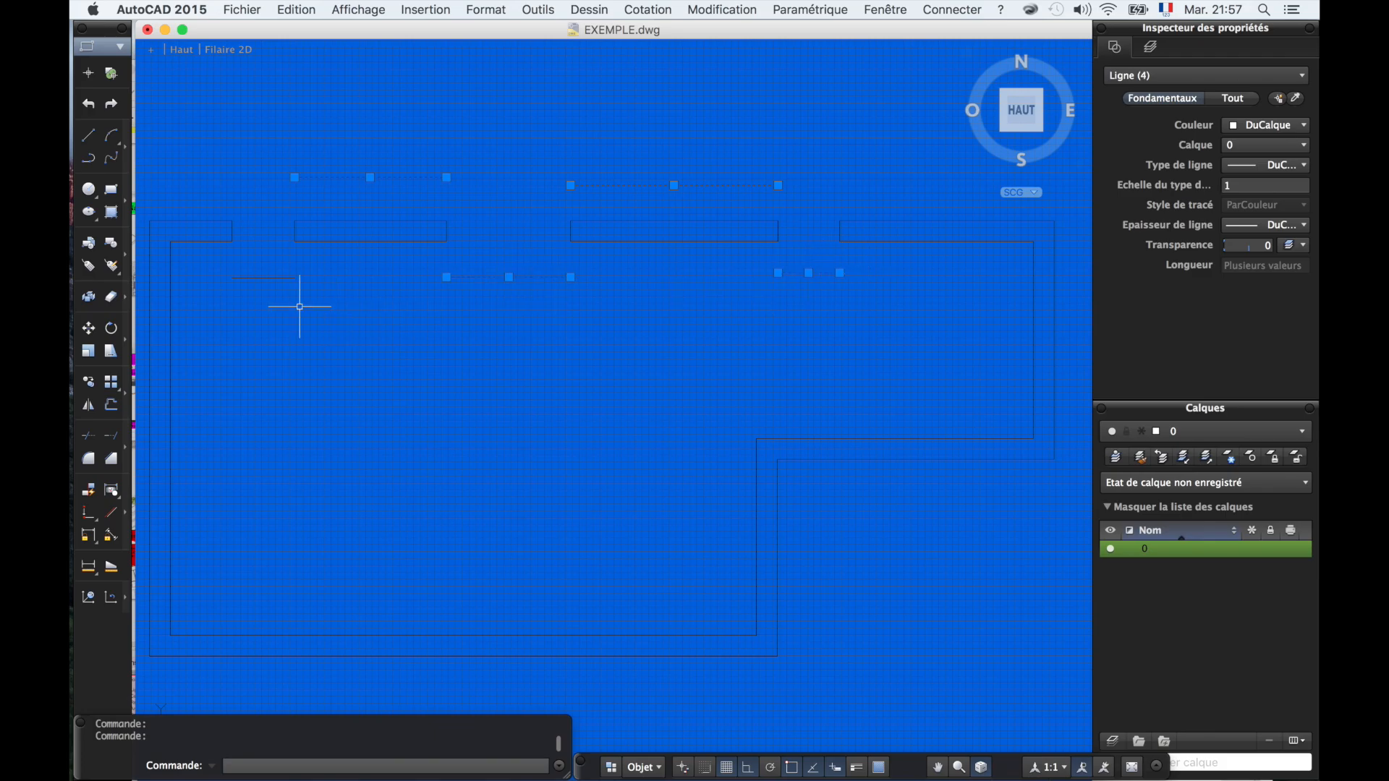
click(255, 267)
click(245, 277)
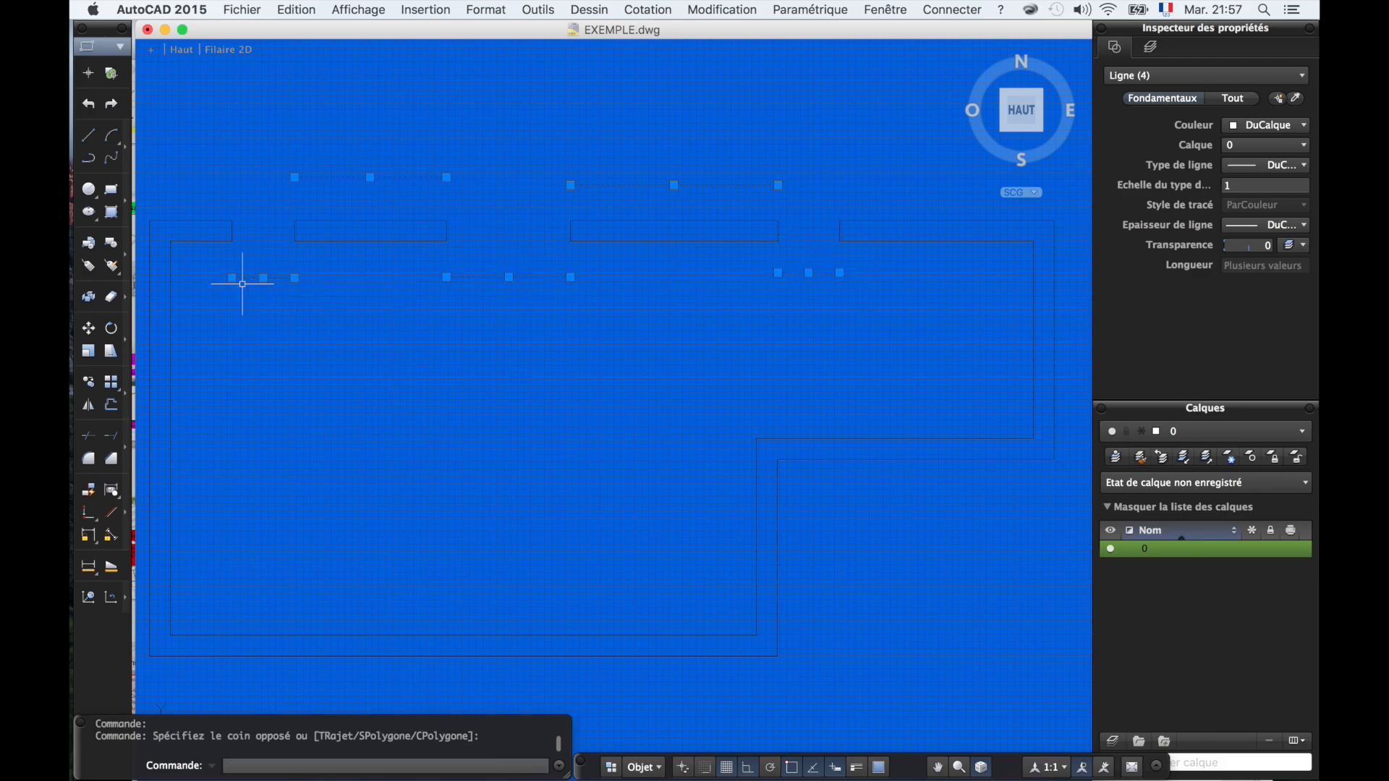
key(Delete)
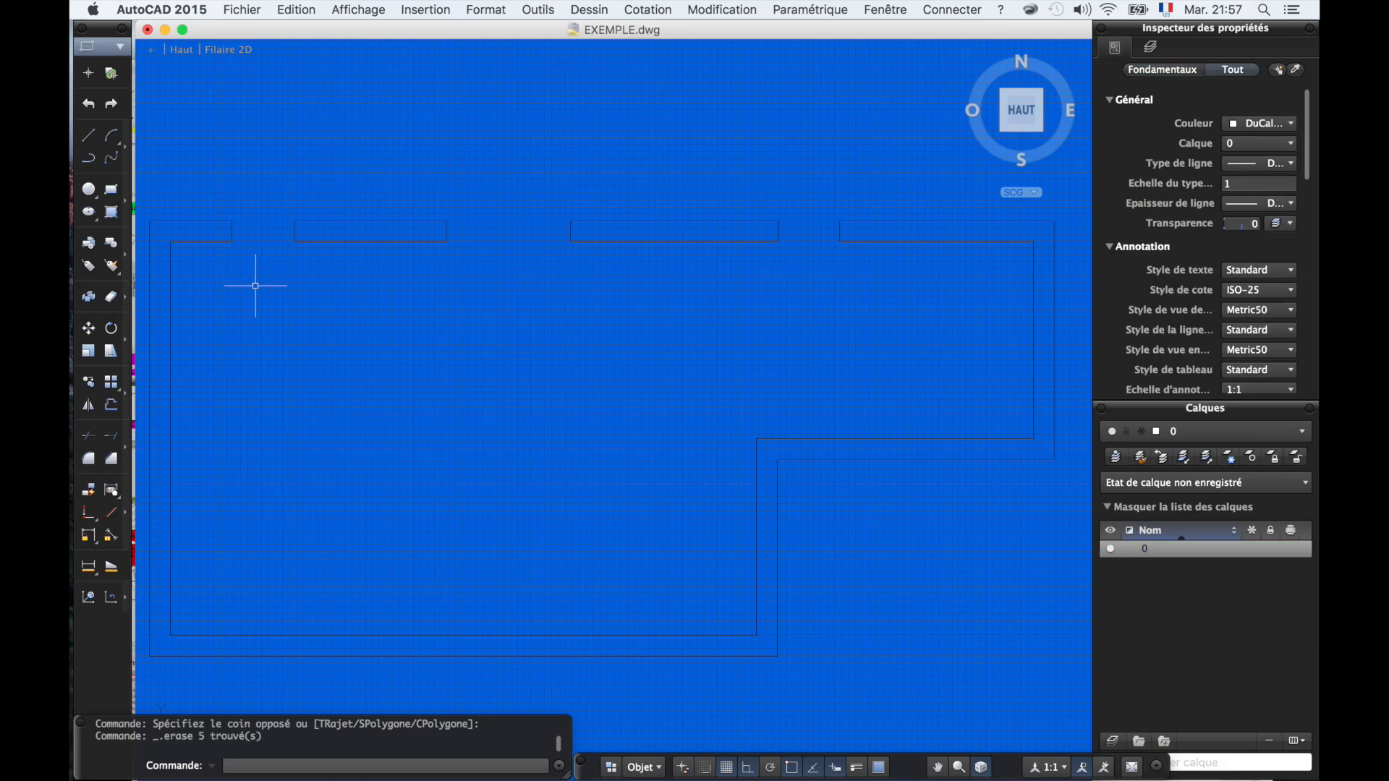
- Start a line on the lower wall 200 from its outer left corner, going up across the wall, 200 to the right and back down
scroll(256, 286, down, 3)
scroll(179, 547, up, 3)
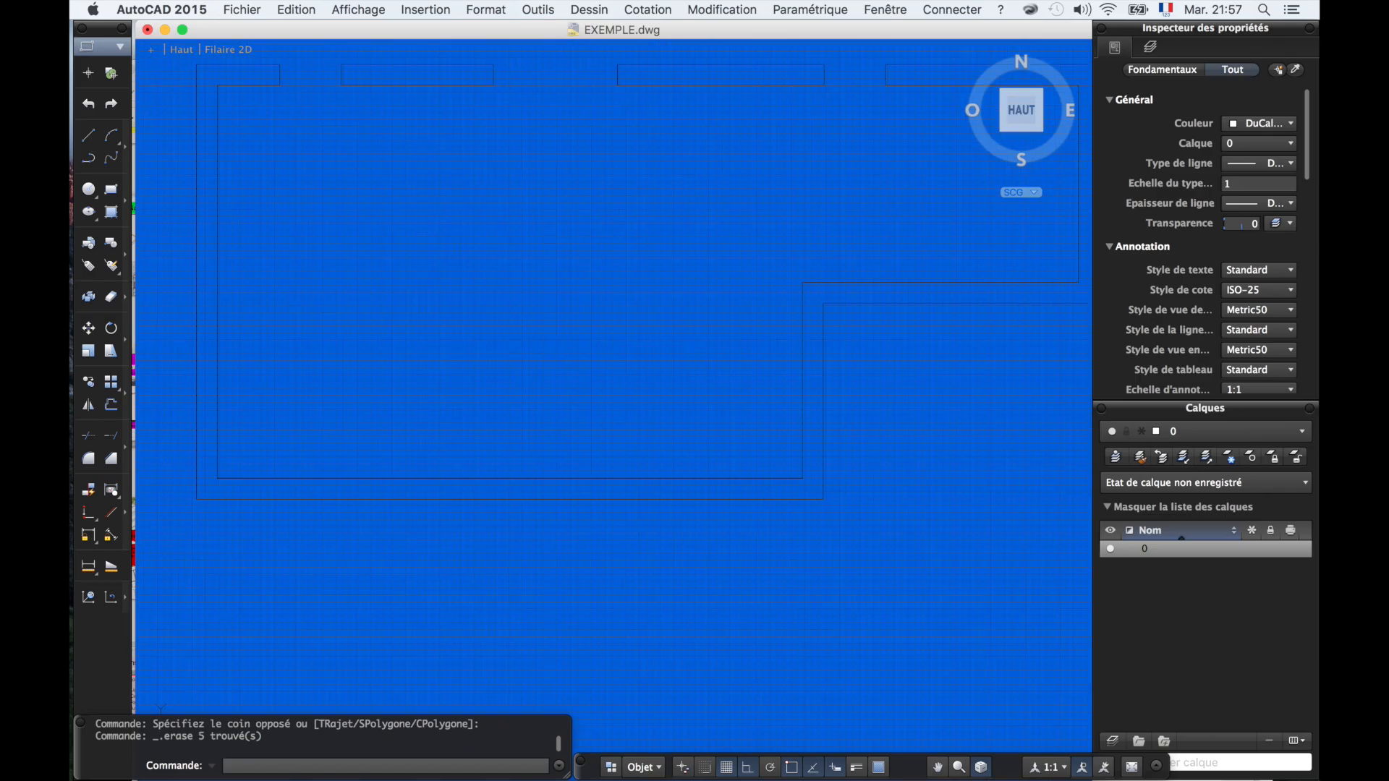
text(L)
key(Return)
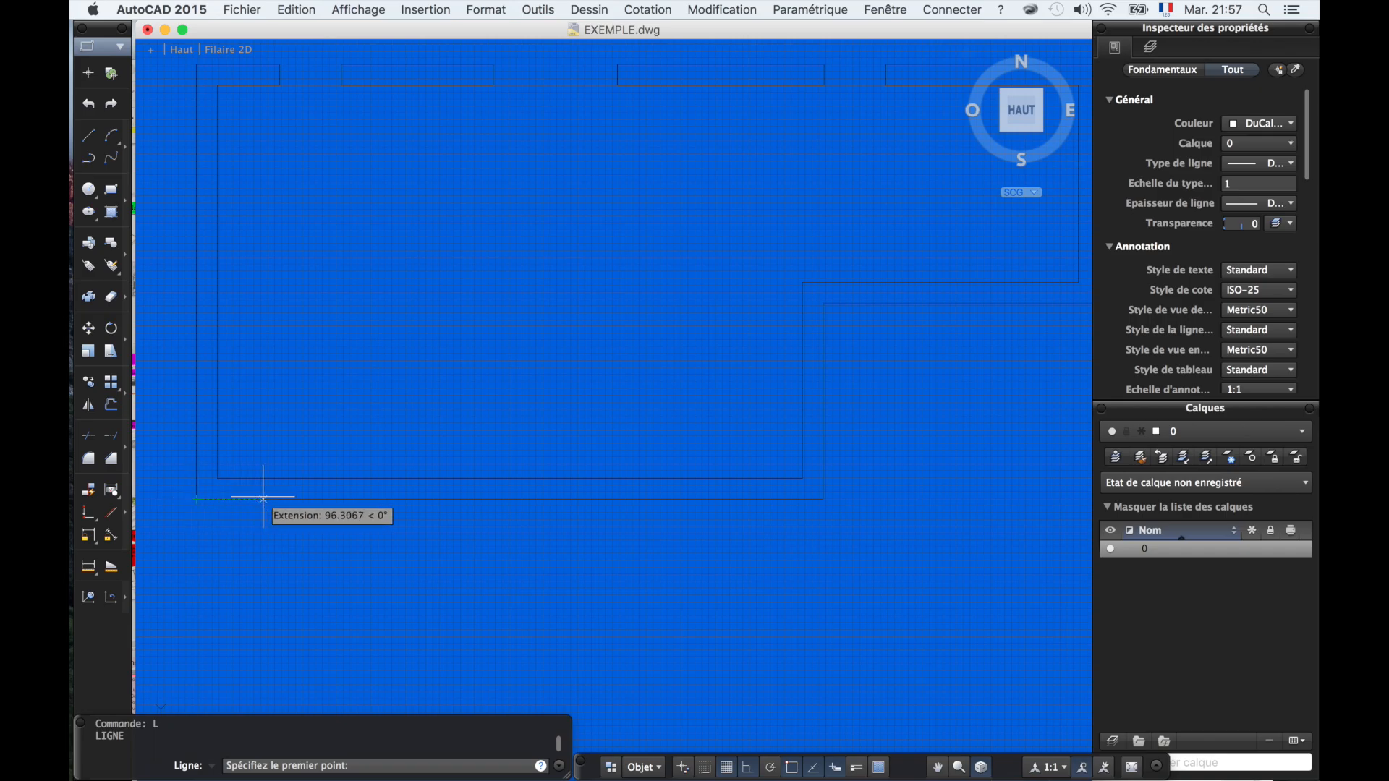
text(200)
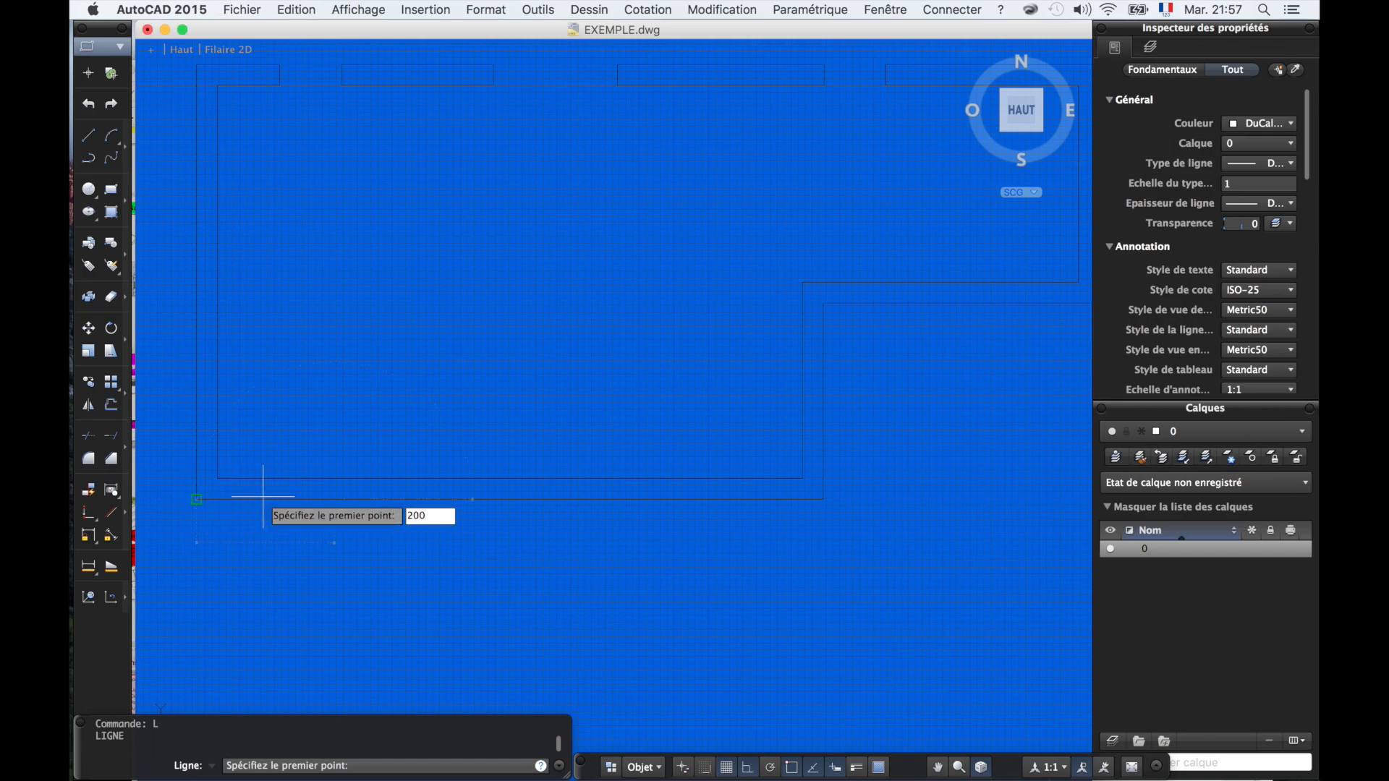
key(Return)
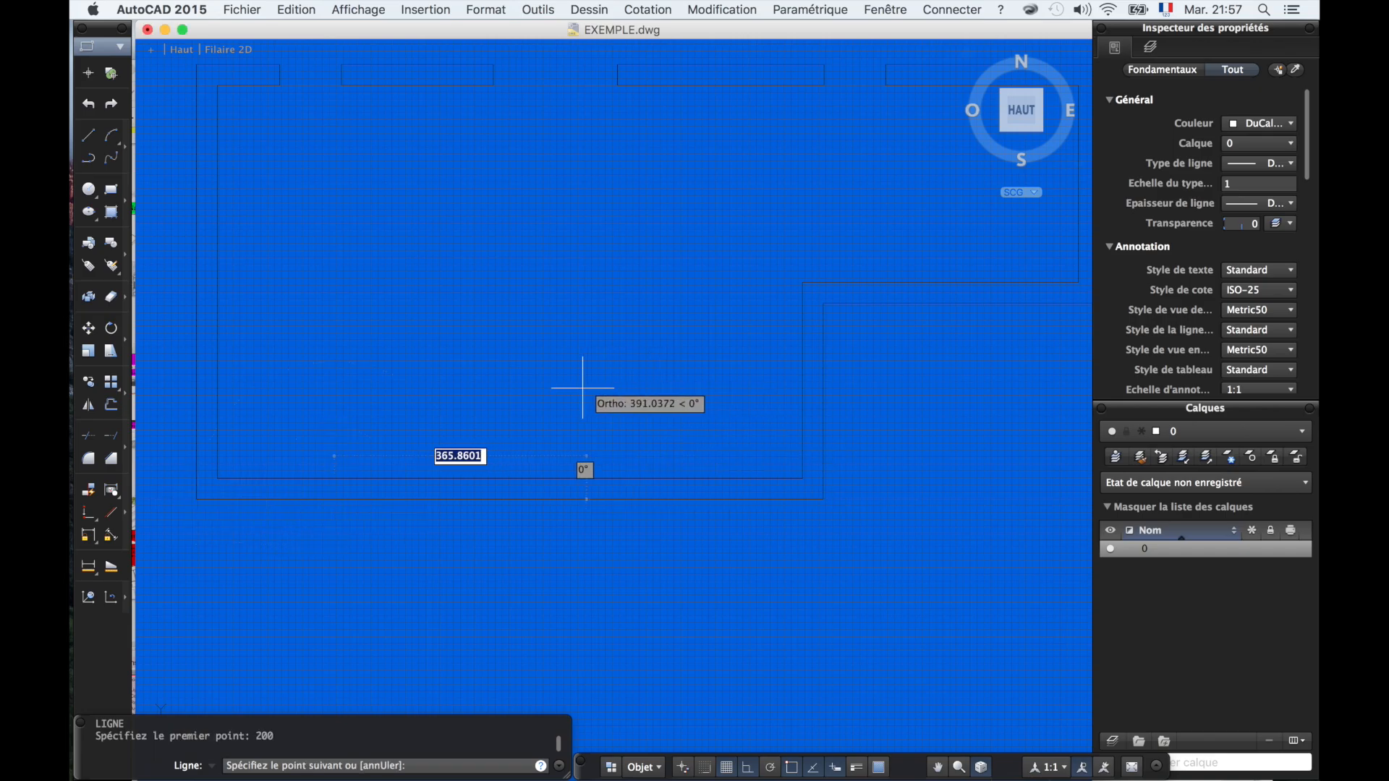
click(323, 392)
text(200)
key(Return)
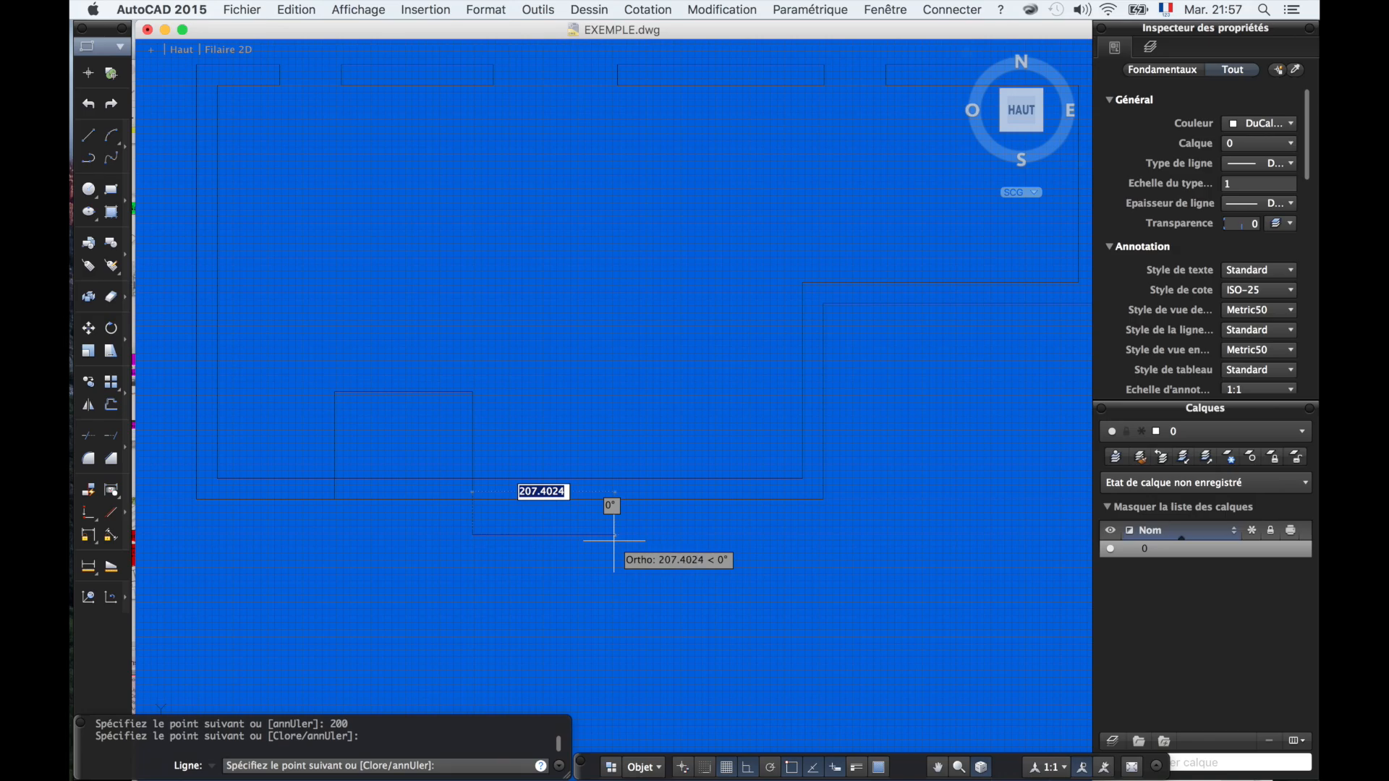
- Continue the line 180 to the right, up across the lower wall, 90 to the right and back down past the wall, and end it
text(180)
key(Return)
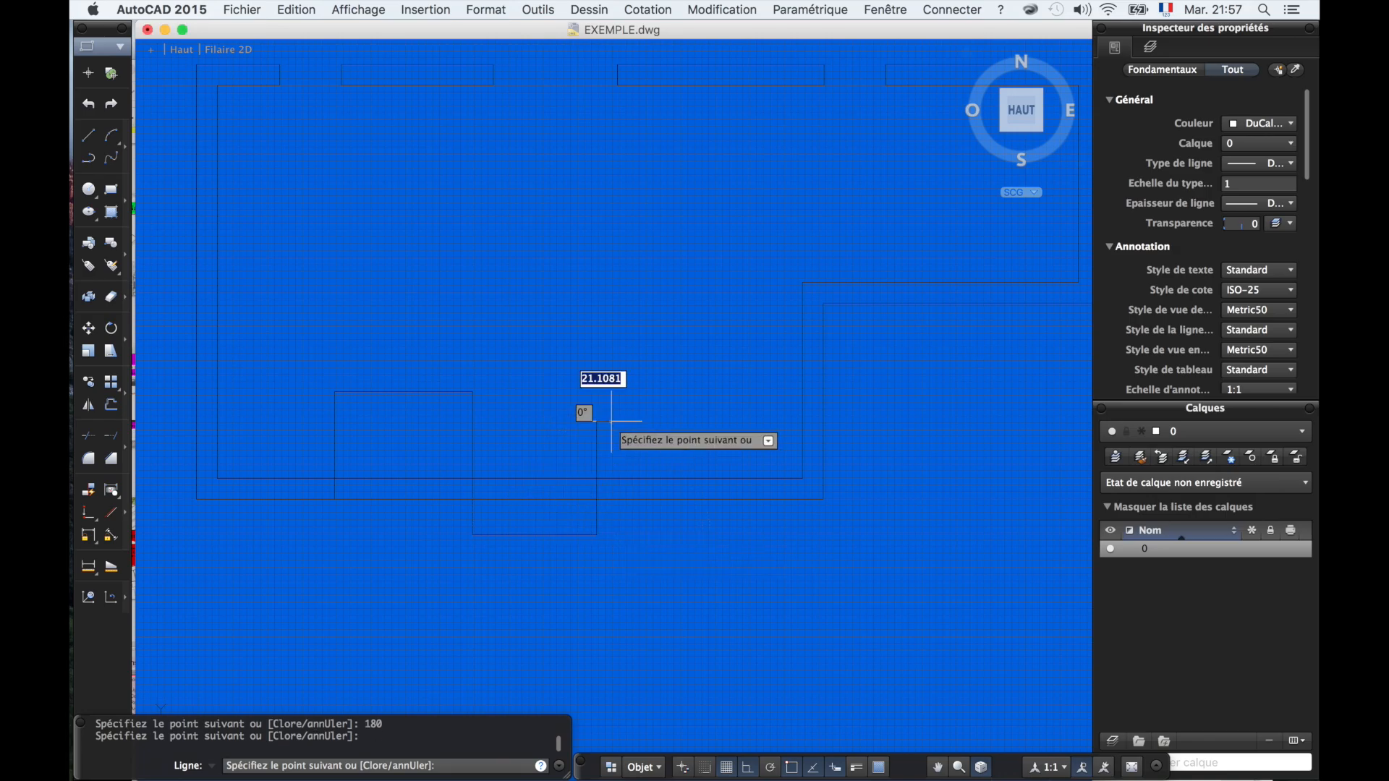
text(90)
key(Return)
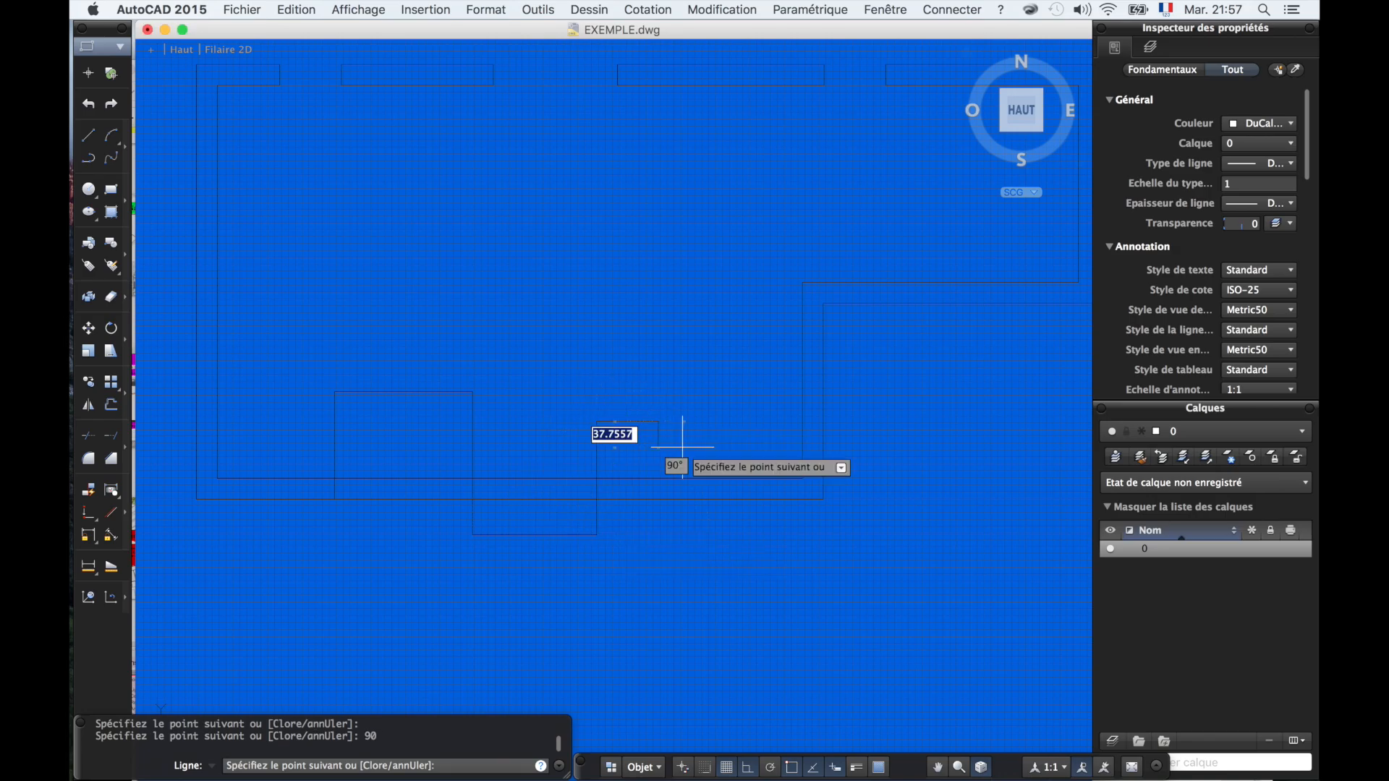
click(675, 528)
key(Return)
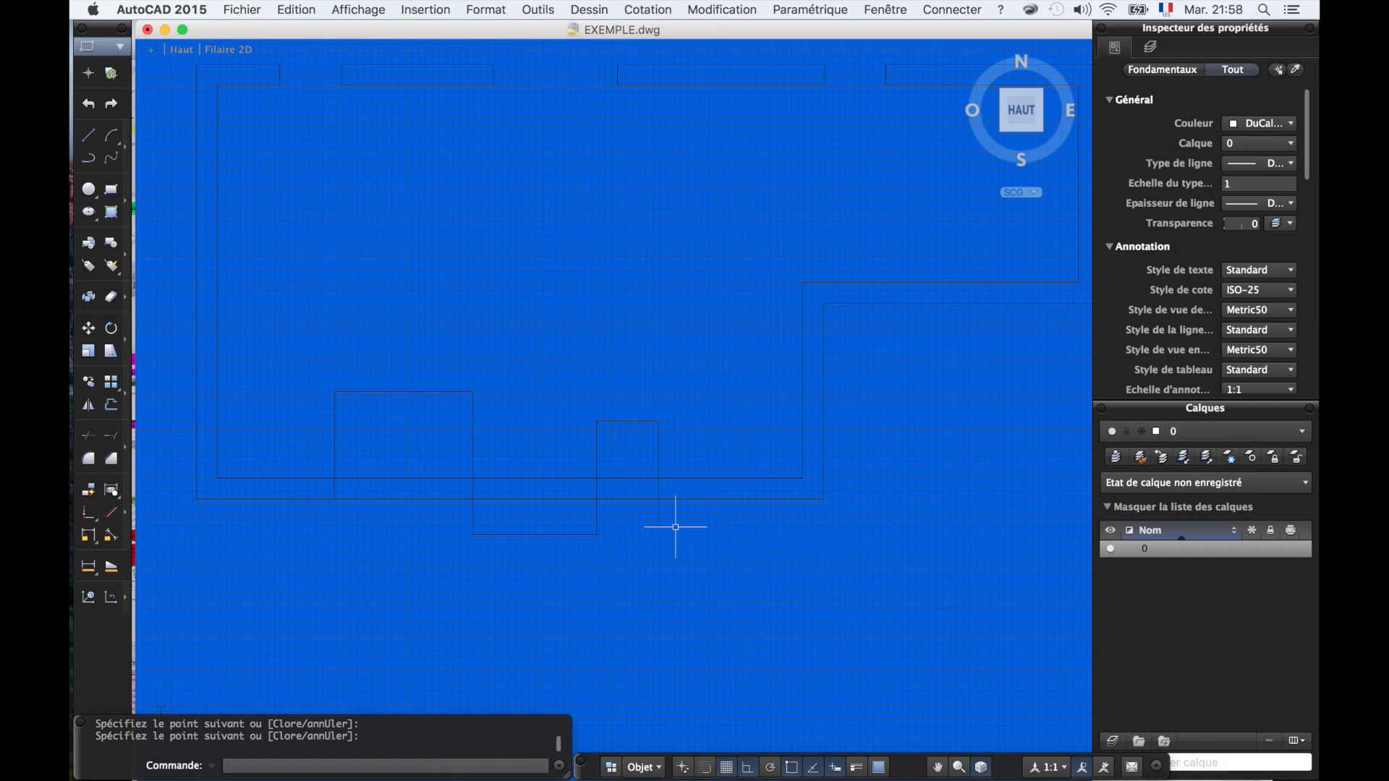
- Trim the vertical construction lines below the lower wall and both wall lines across the 200-wide opening
text(AJUSTEIMAGE)
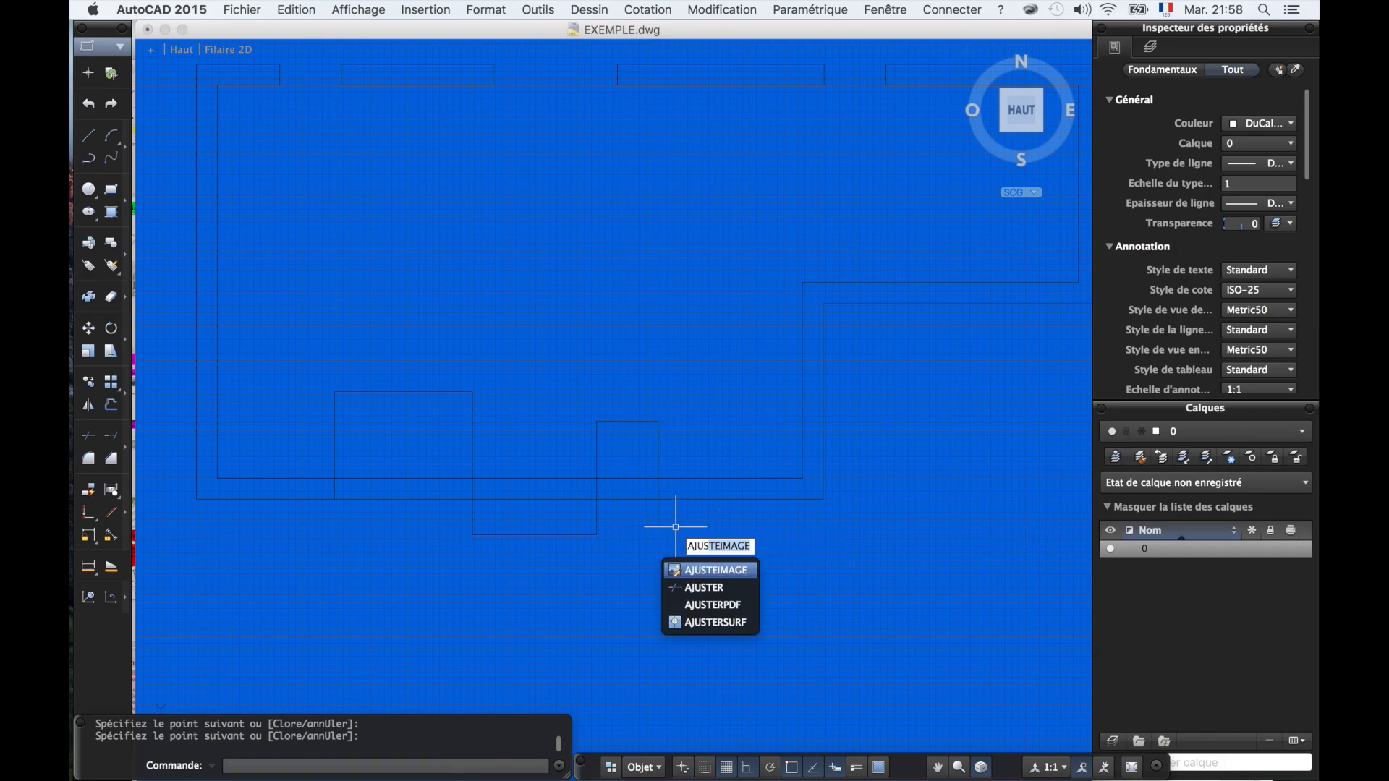
key(Down)
key(Return)
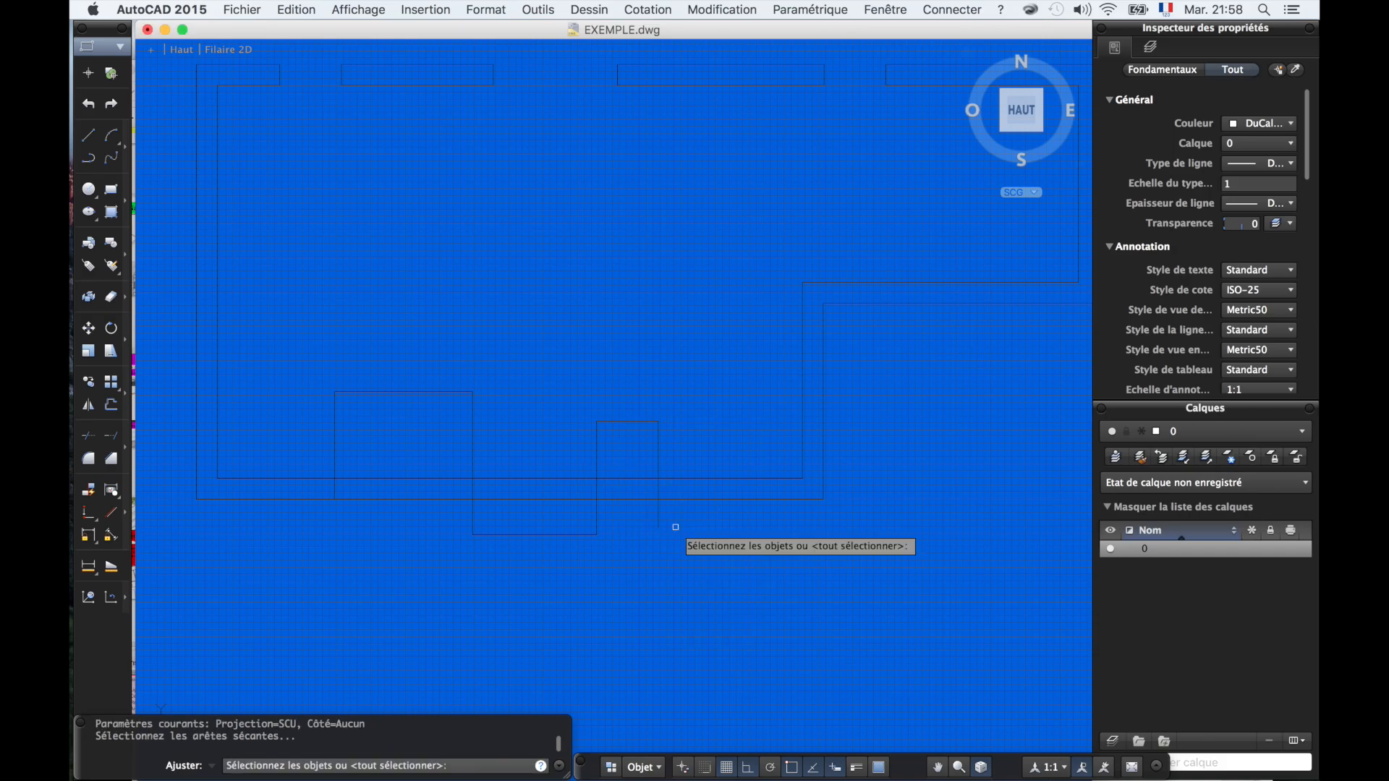
key(Return)
click(659, 583)
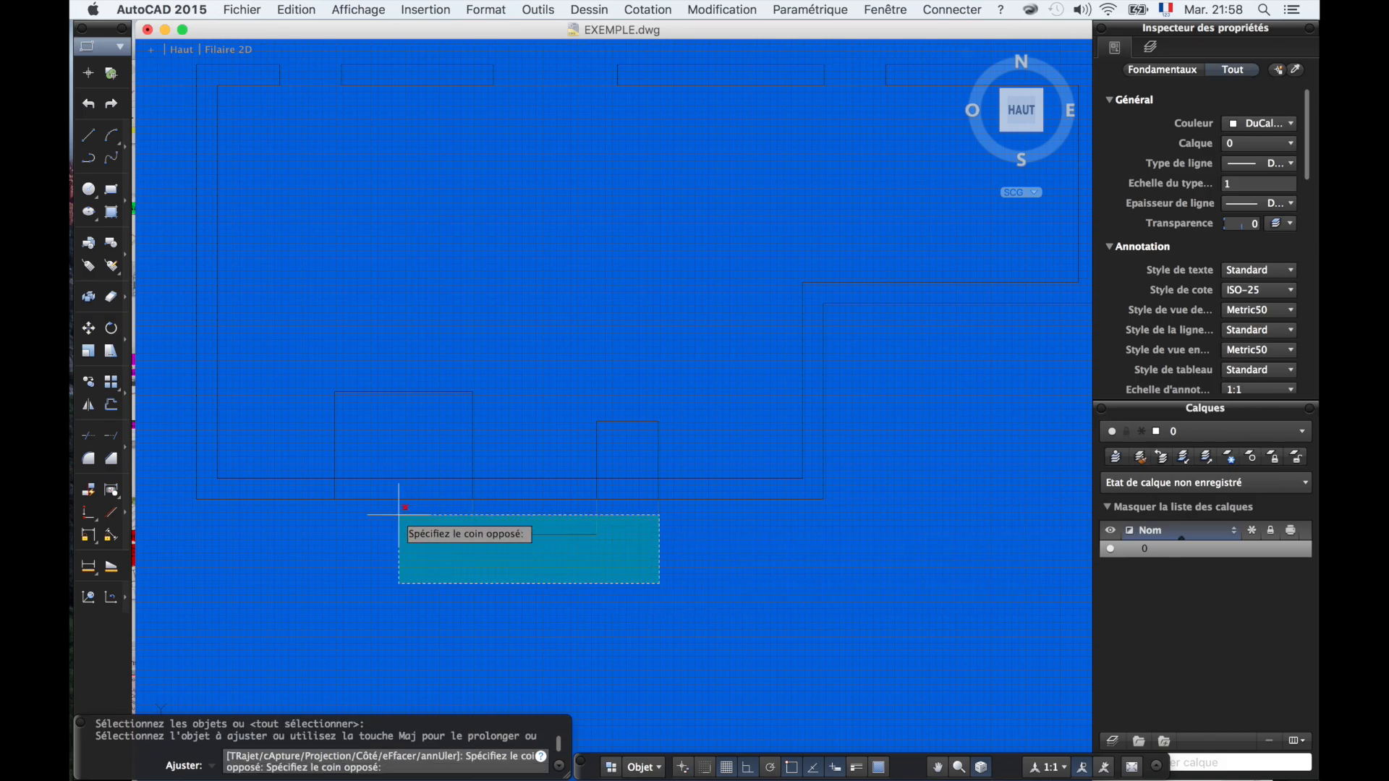
click(399, 514)
click(418, 552)
click(378, 334)
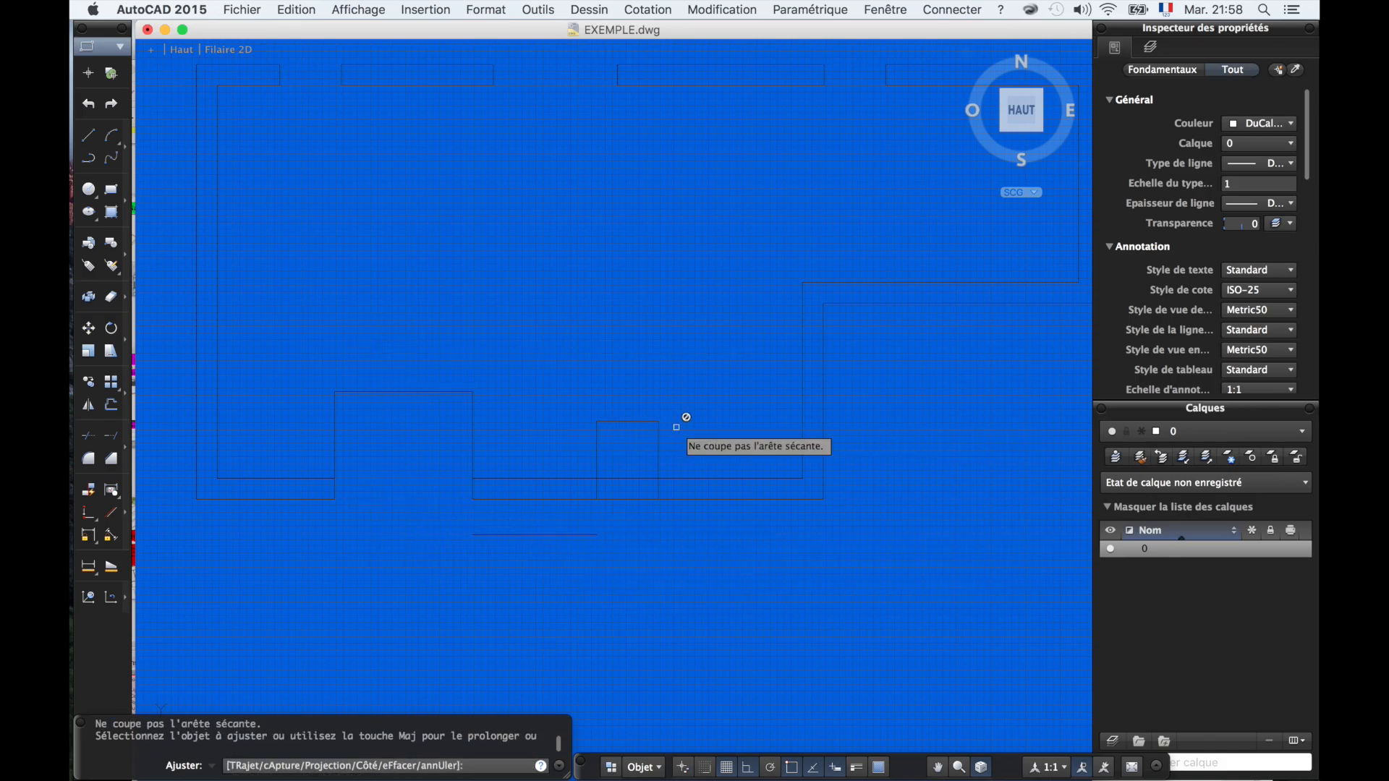
- Cut off the vertical construction lines projecting above the lower wall and end the trim
click(683, 442)
click(325, 377)
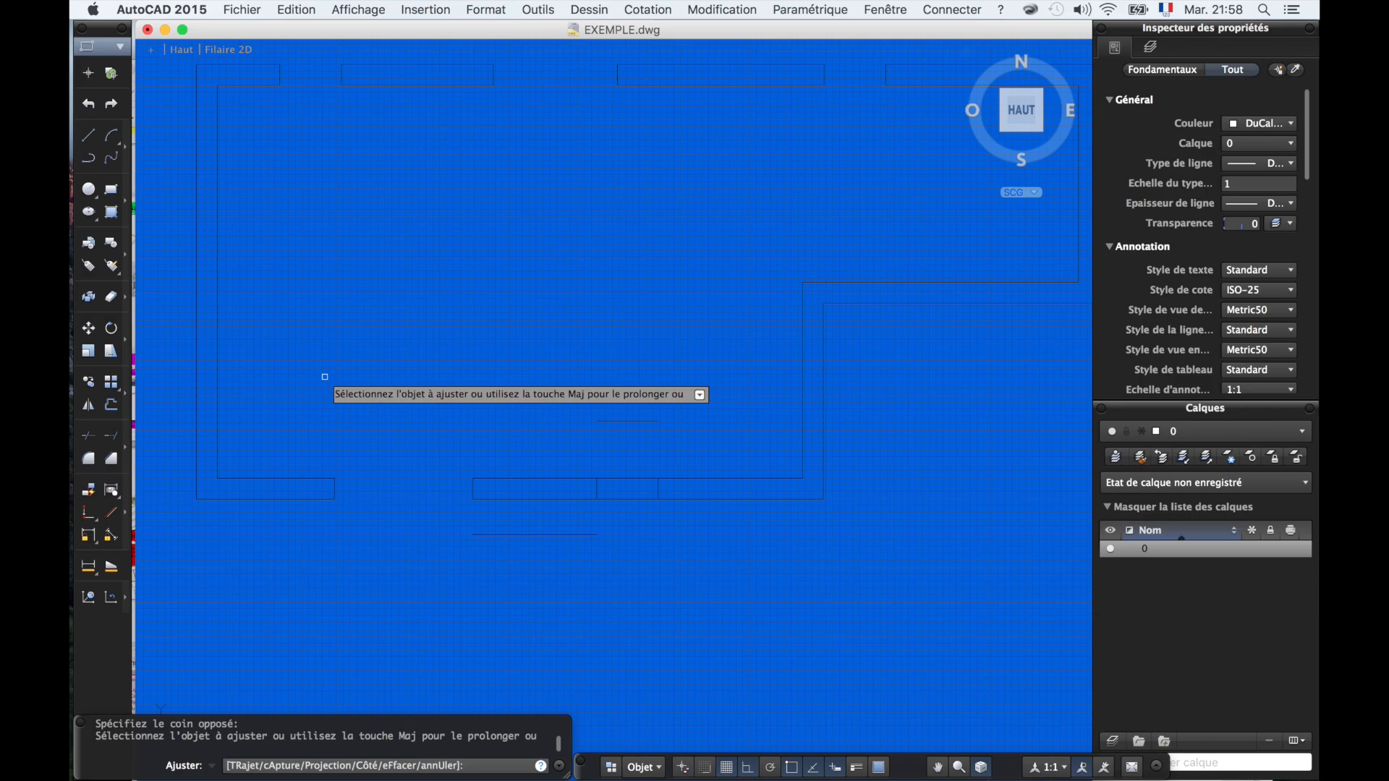
key(Return)
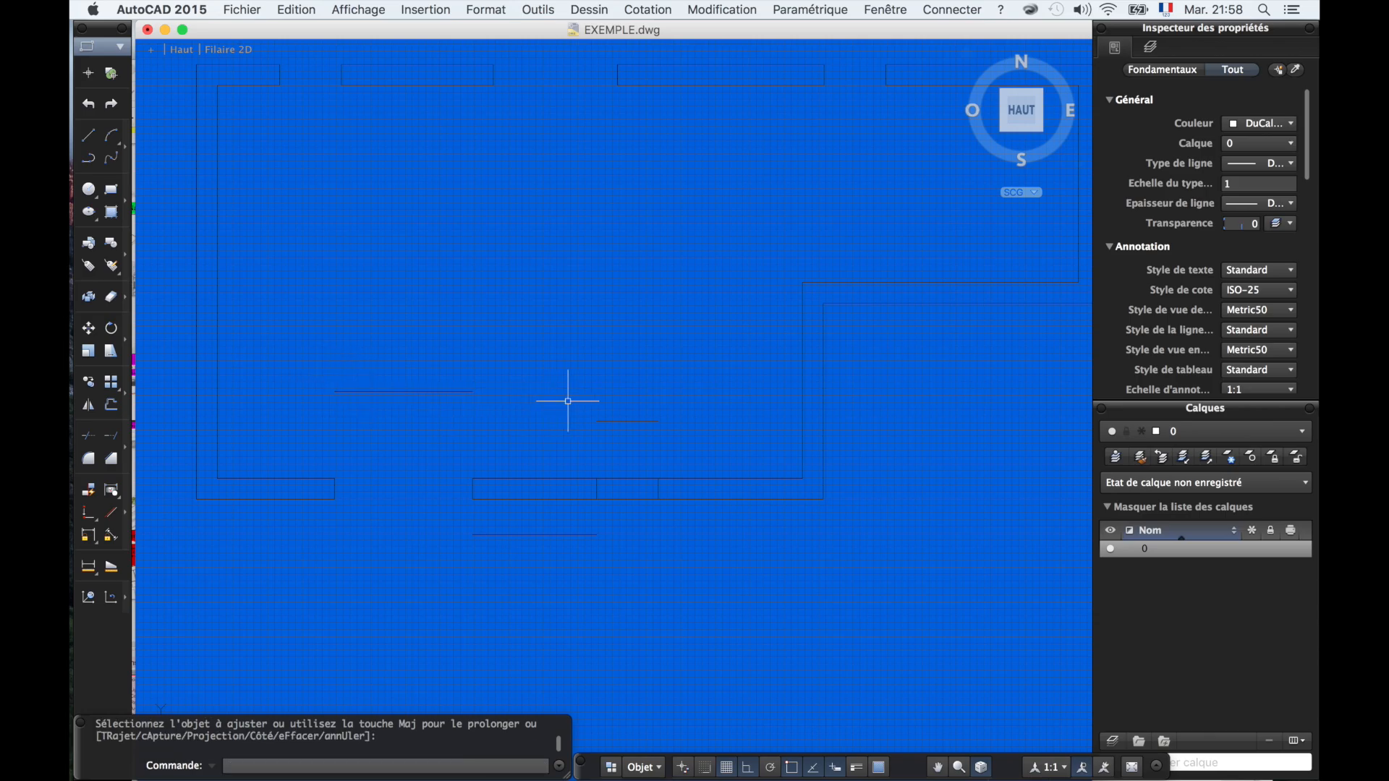
- Erase the three leftover horizontal construction segments around the lower wall
click(658, 425)
click(412, 335)
click(692, 583)
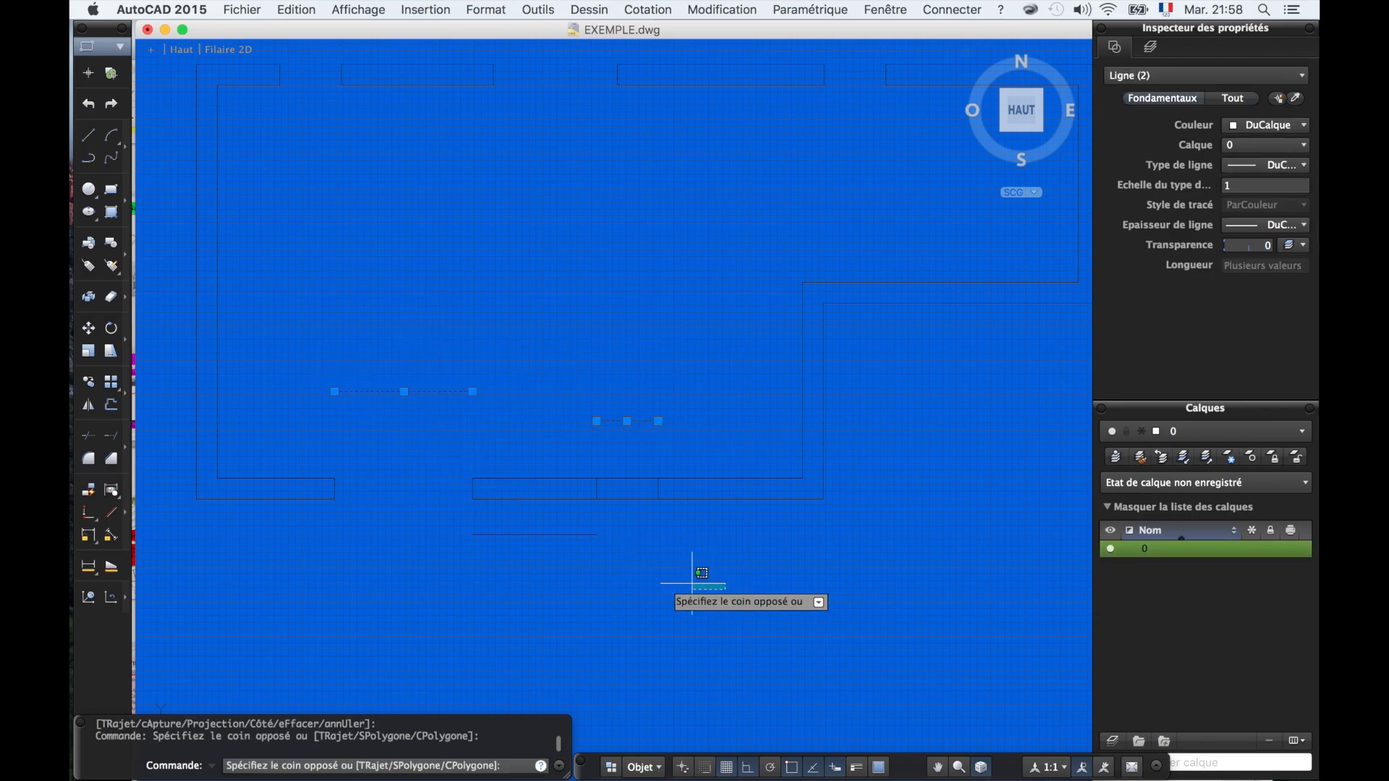
click(408, 534)
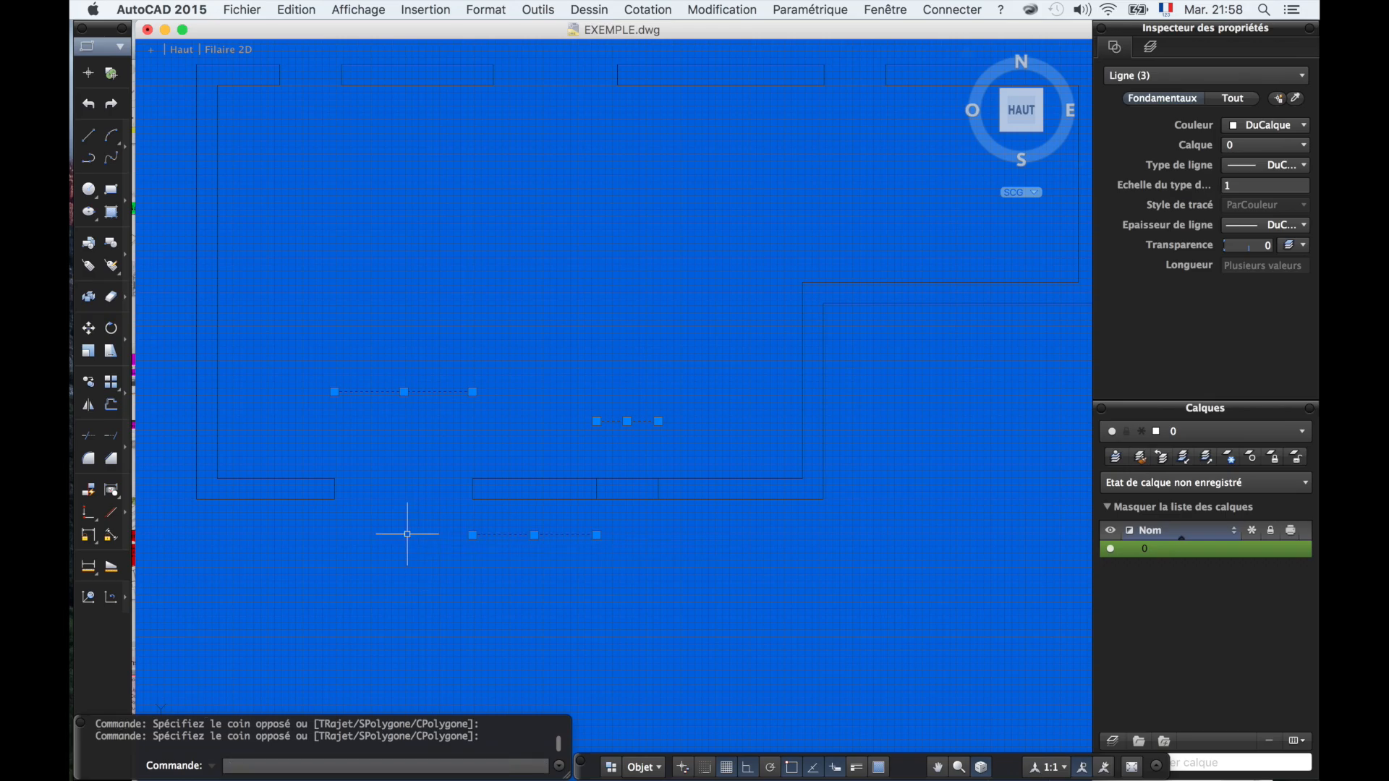
key(Delete)
- Trim both lower wall lines across the 90-wide opening and end the trim
text(AJ)
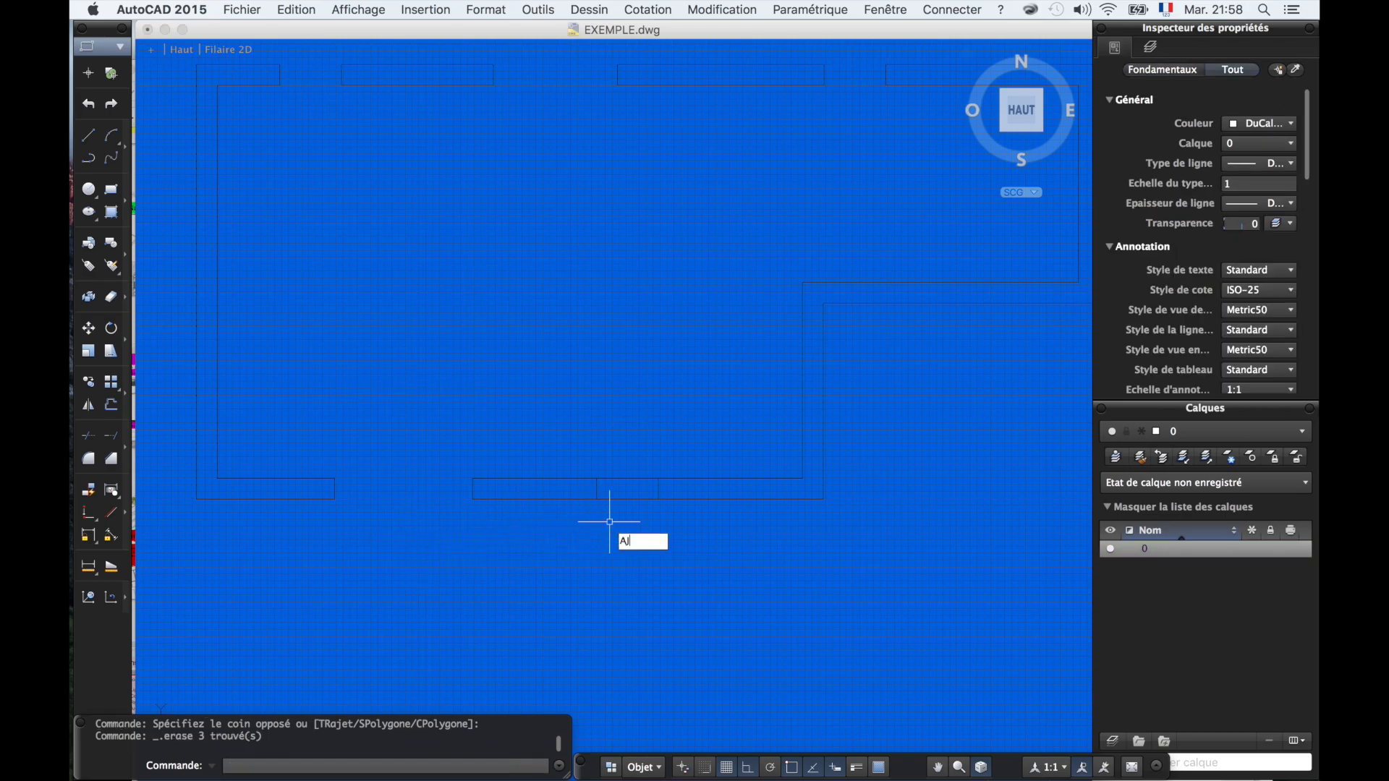
text(USTER)
key(Return)
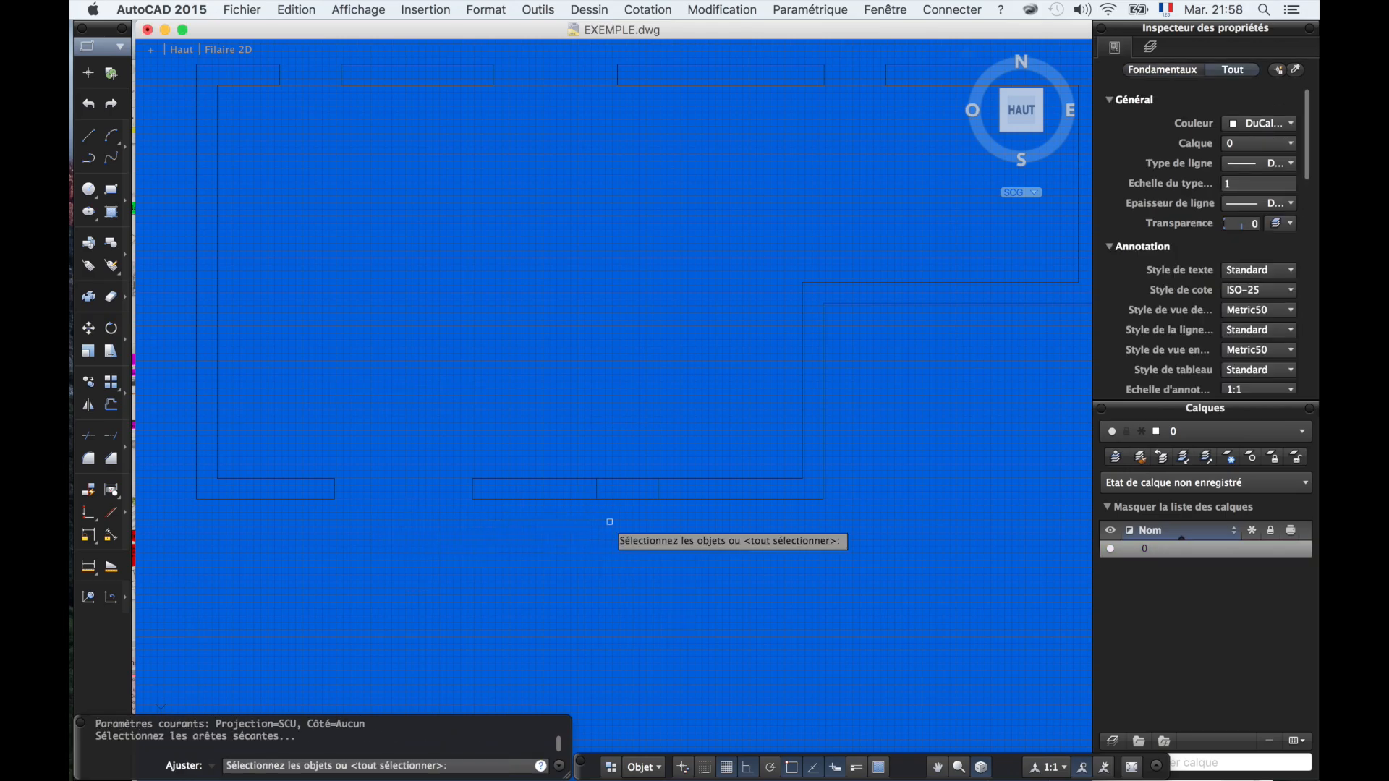
key(Return)
click(631, 512)
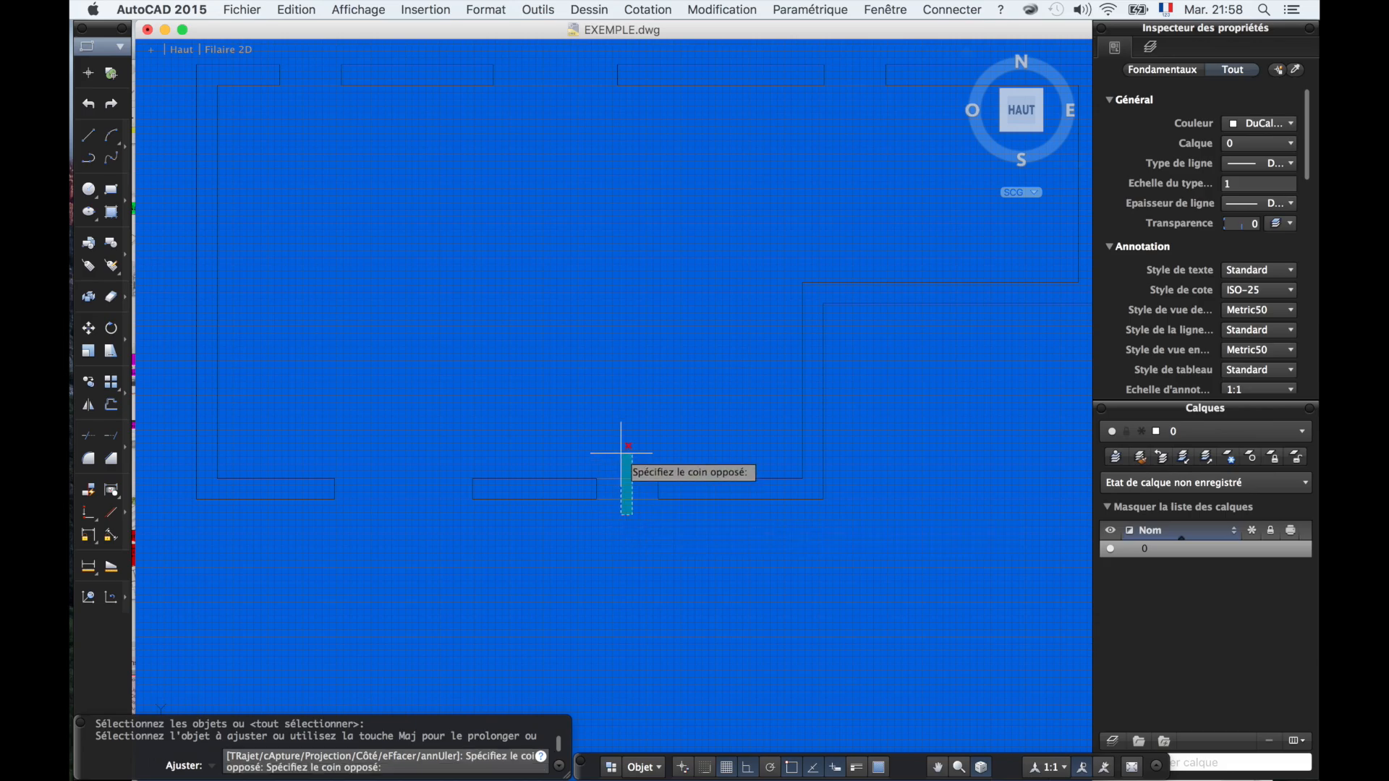
click(620, 446)
key(Return)
scroll(613, 446, down, 3)
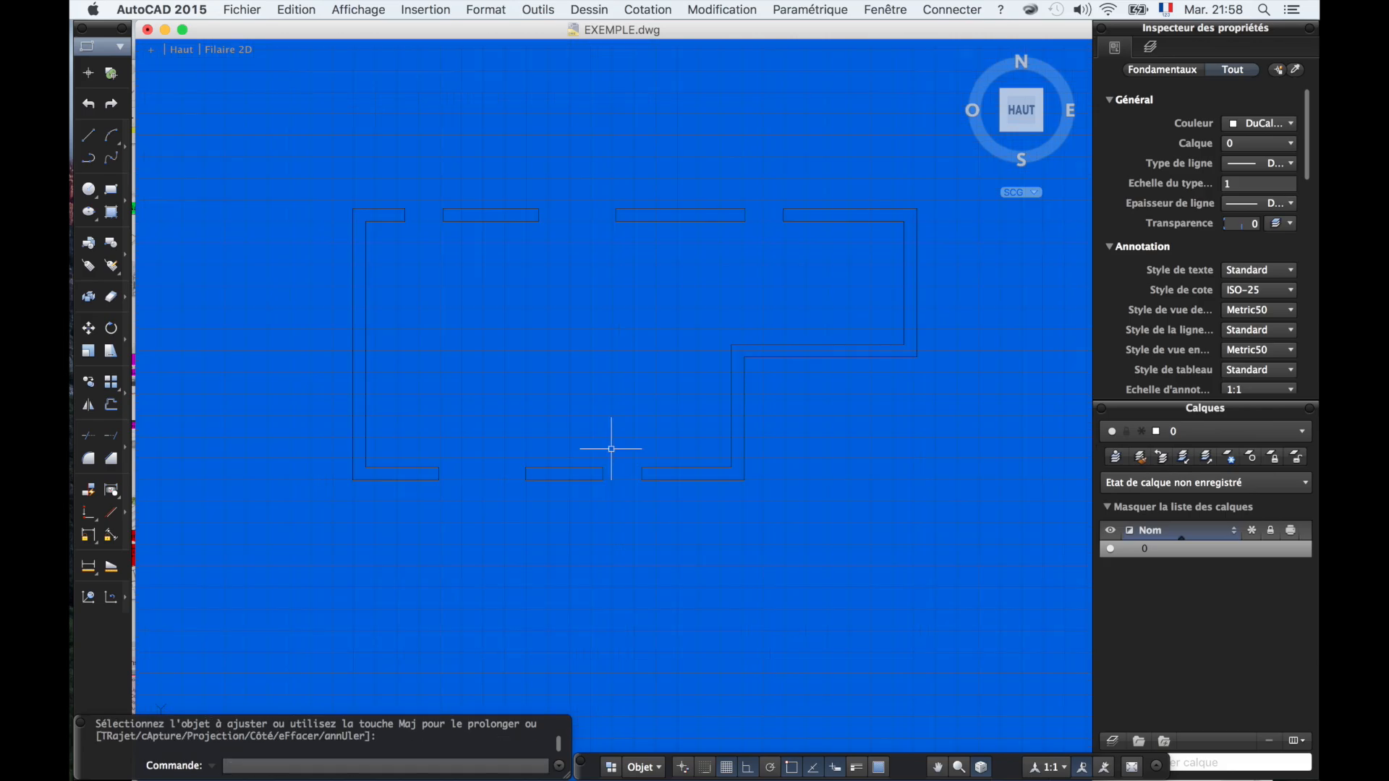
- Stretch both ends of the 90-wide opening in the lower wall horizontally by 100 to the right, using its lower-left corner as base point
scroll(616, 345, up, 3)
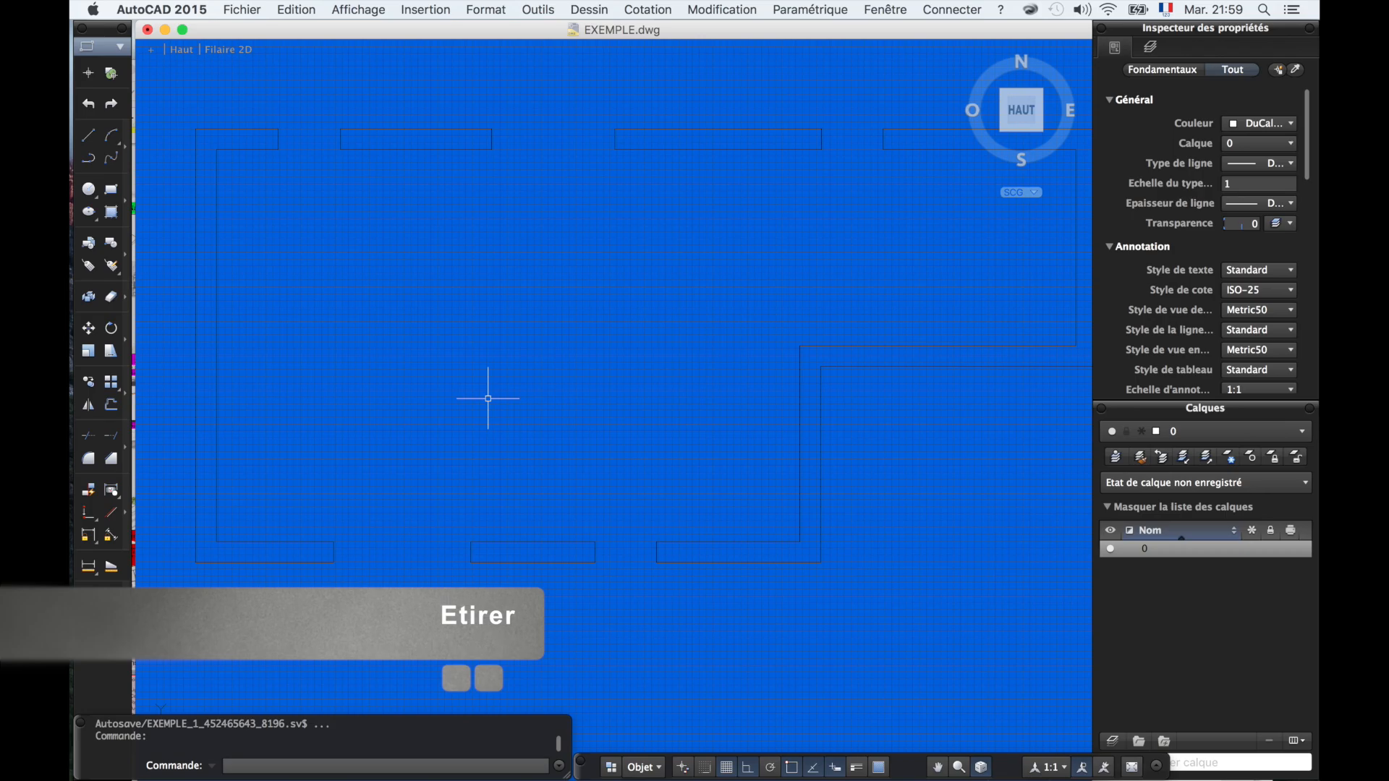
text(ETIQUETTE)
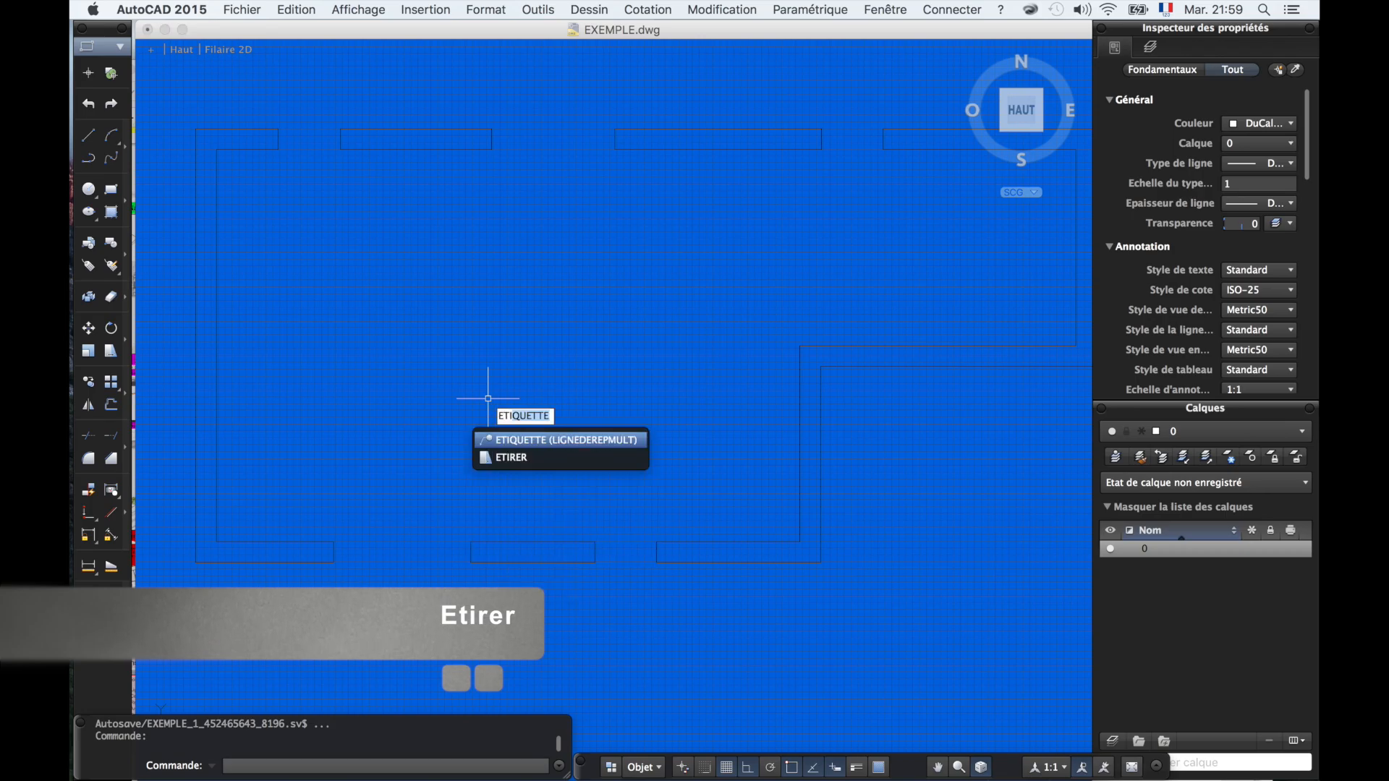
key(Escape)
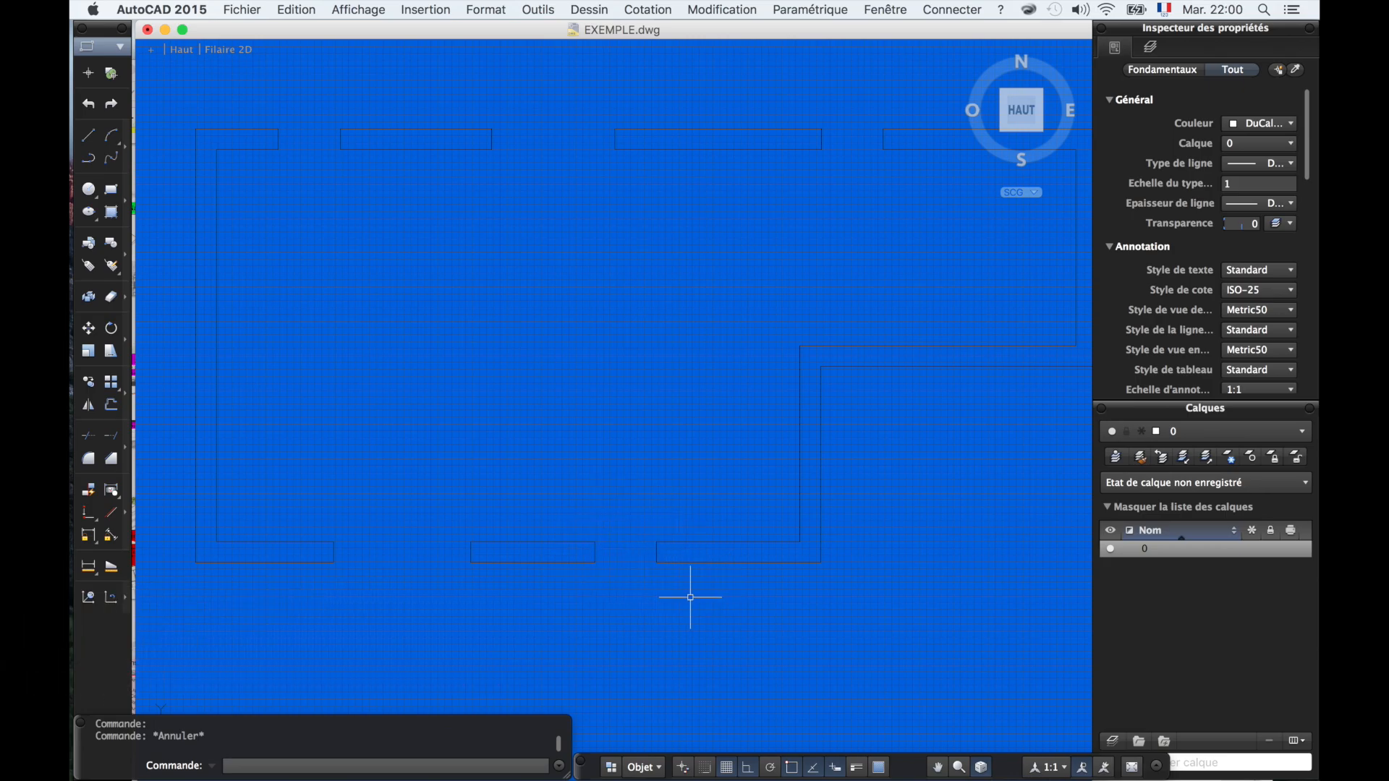
text(etirer)
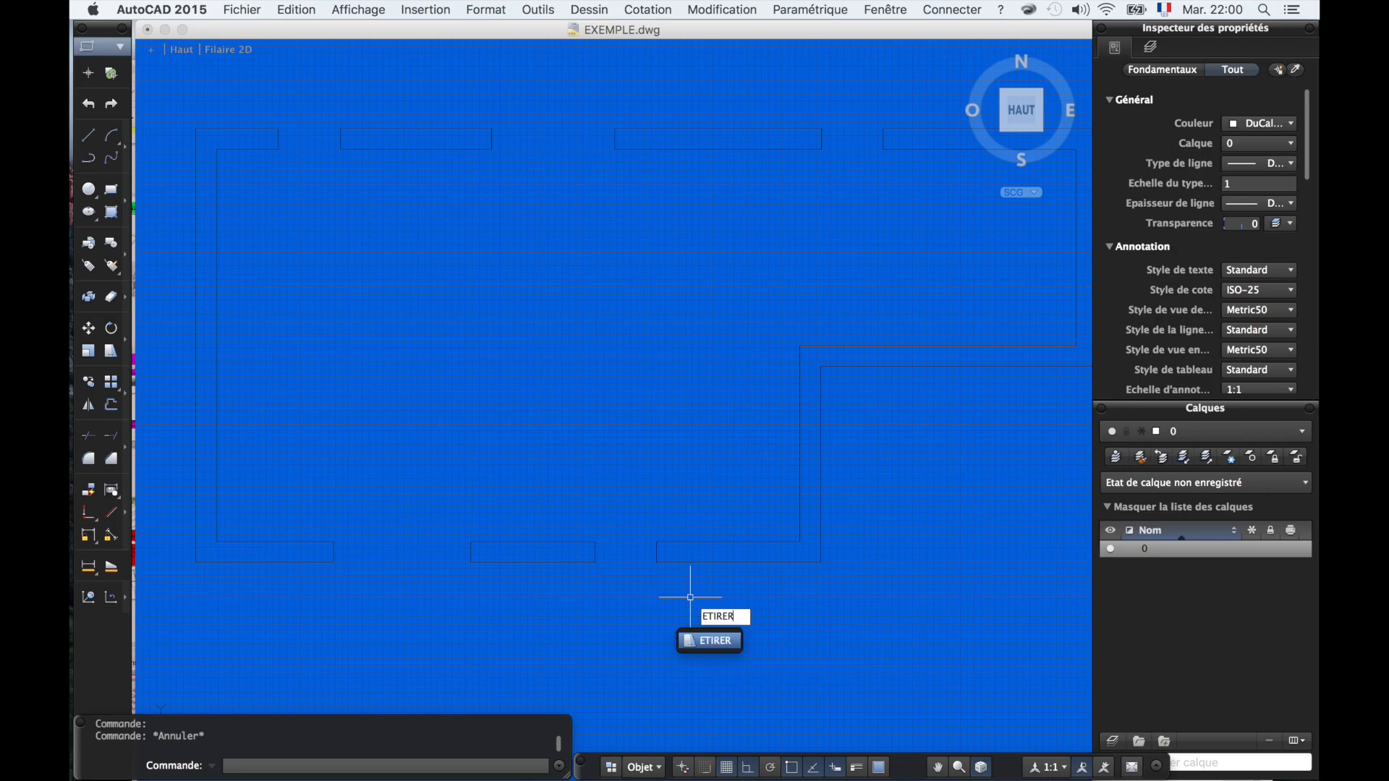
key(Return)
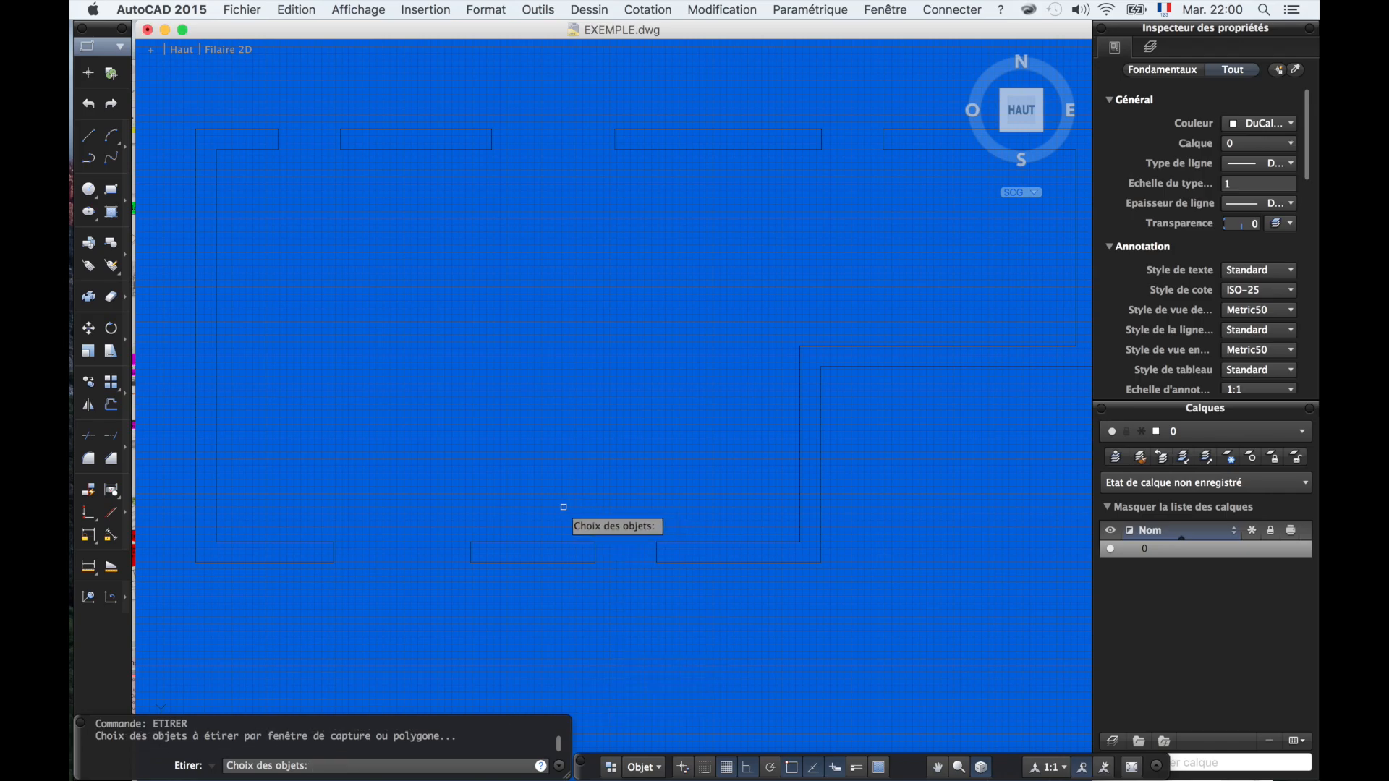
click(695, 494)
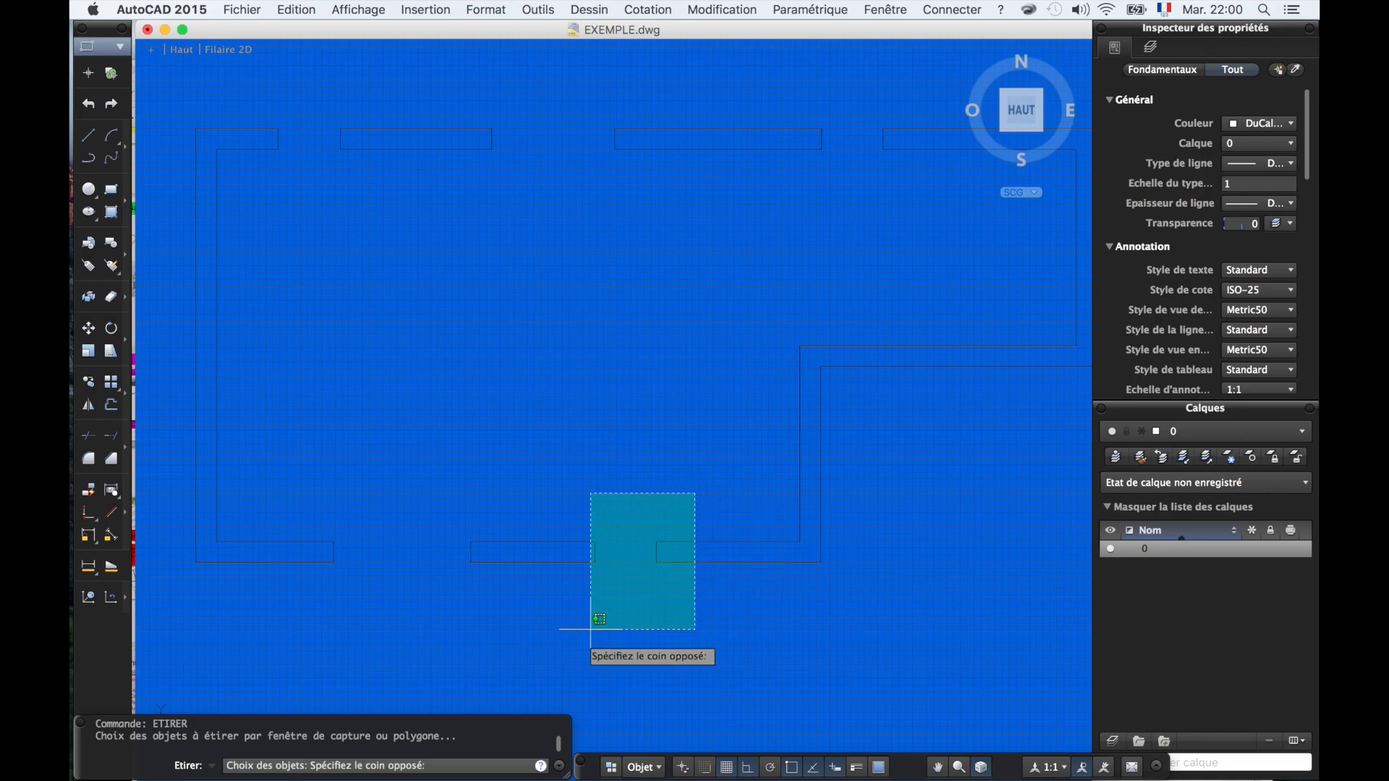
click(567, 644)
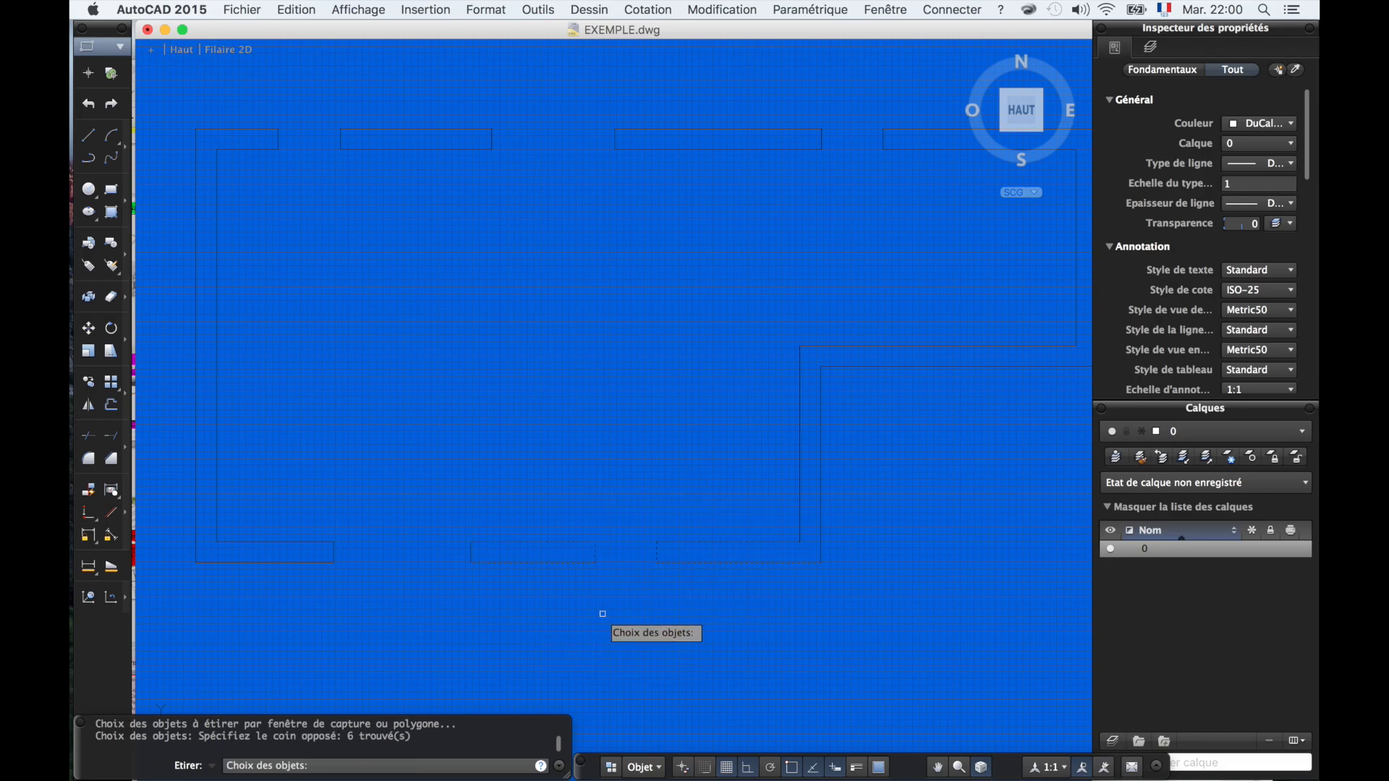
key(Return)
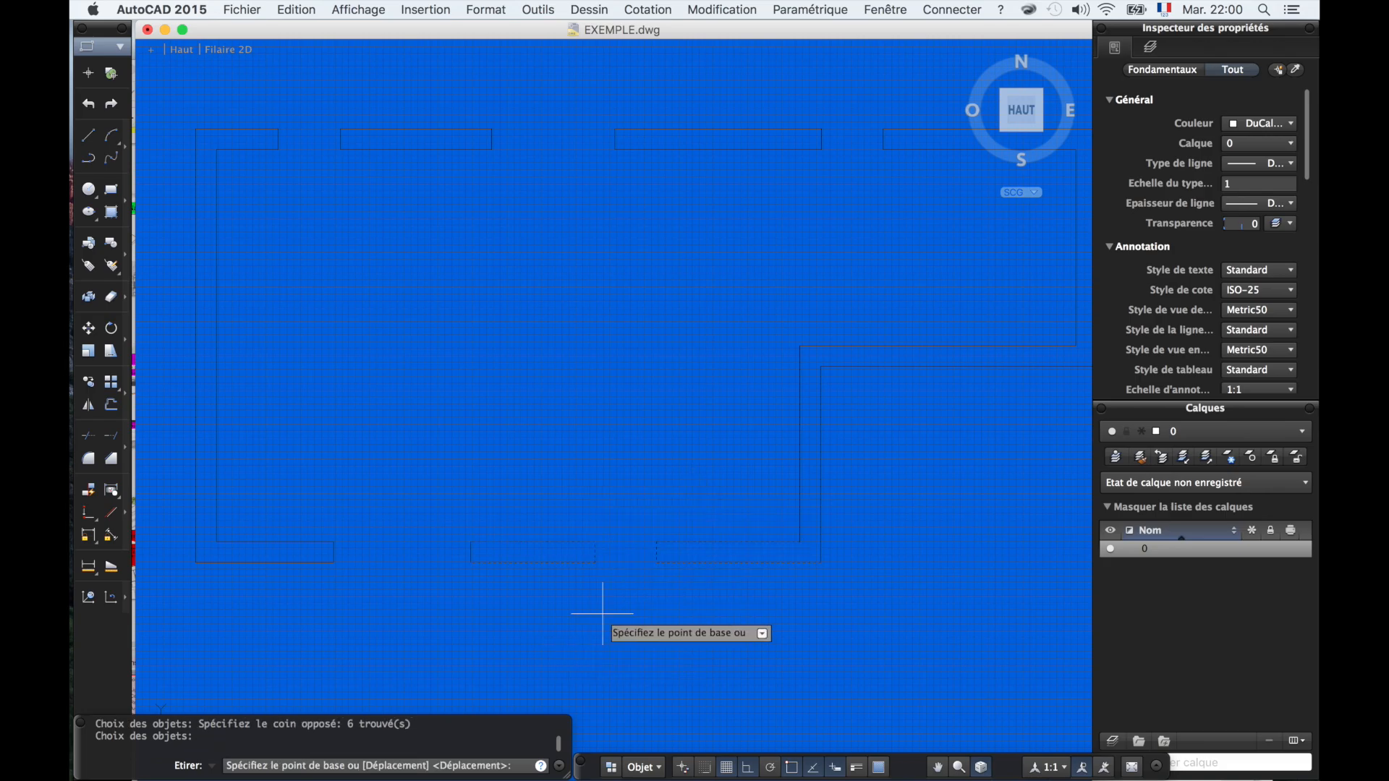
click(595, 561)
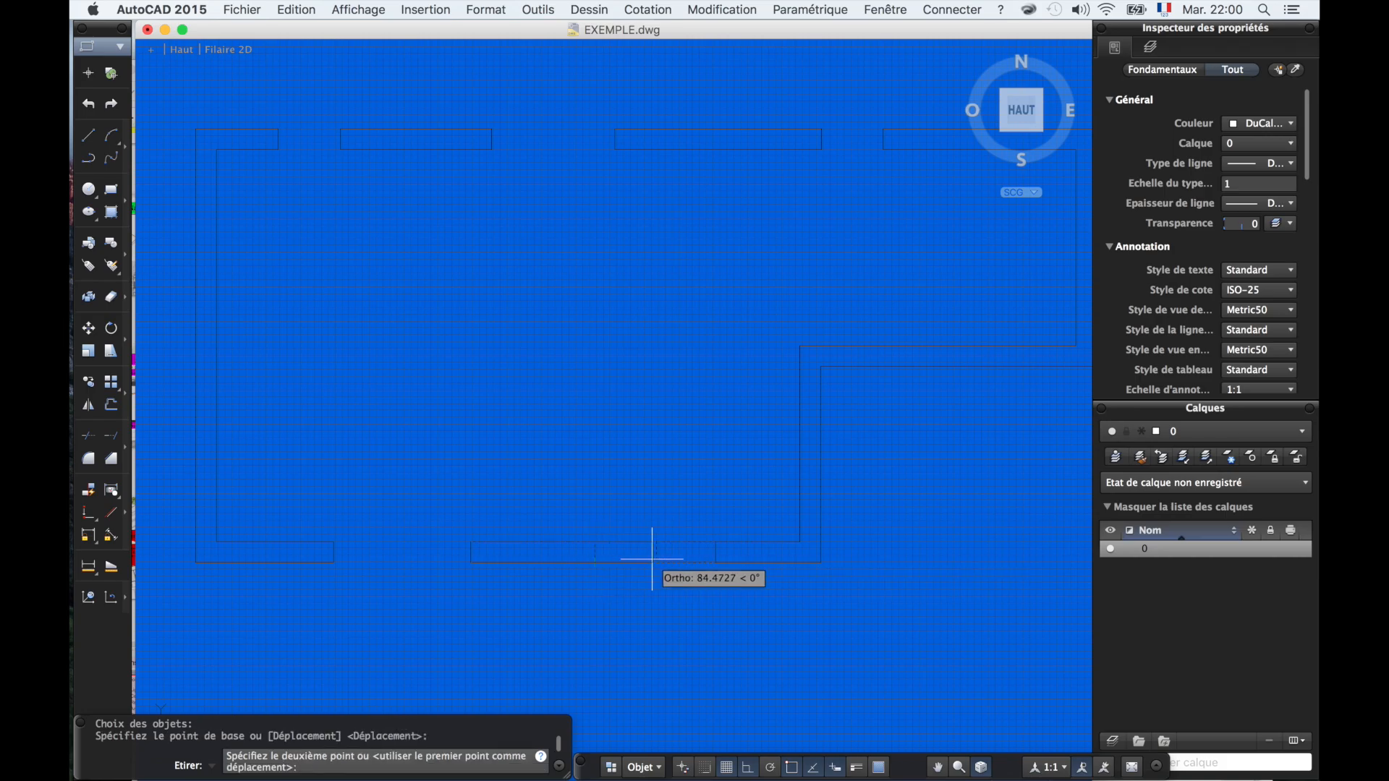
text(&àà)
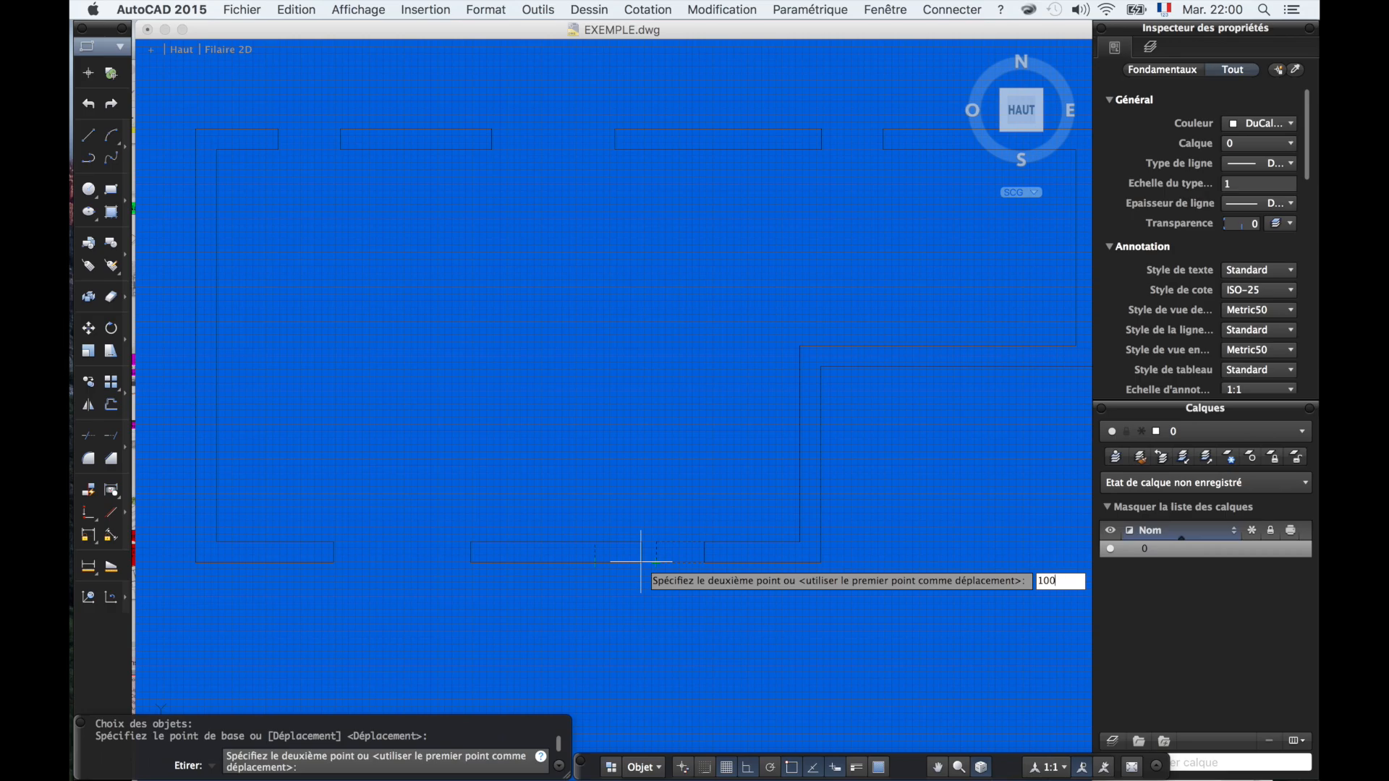
- Finish stretching the right-hand opening in the lower wall by 100
key(Return)
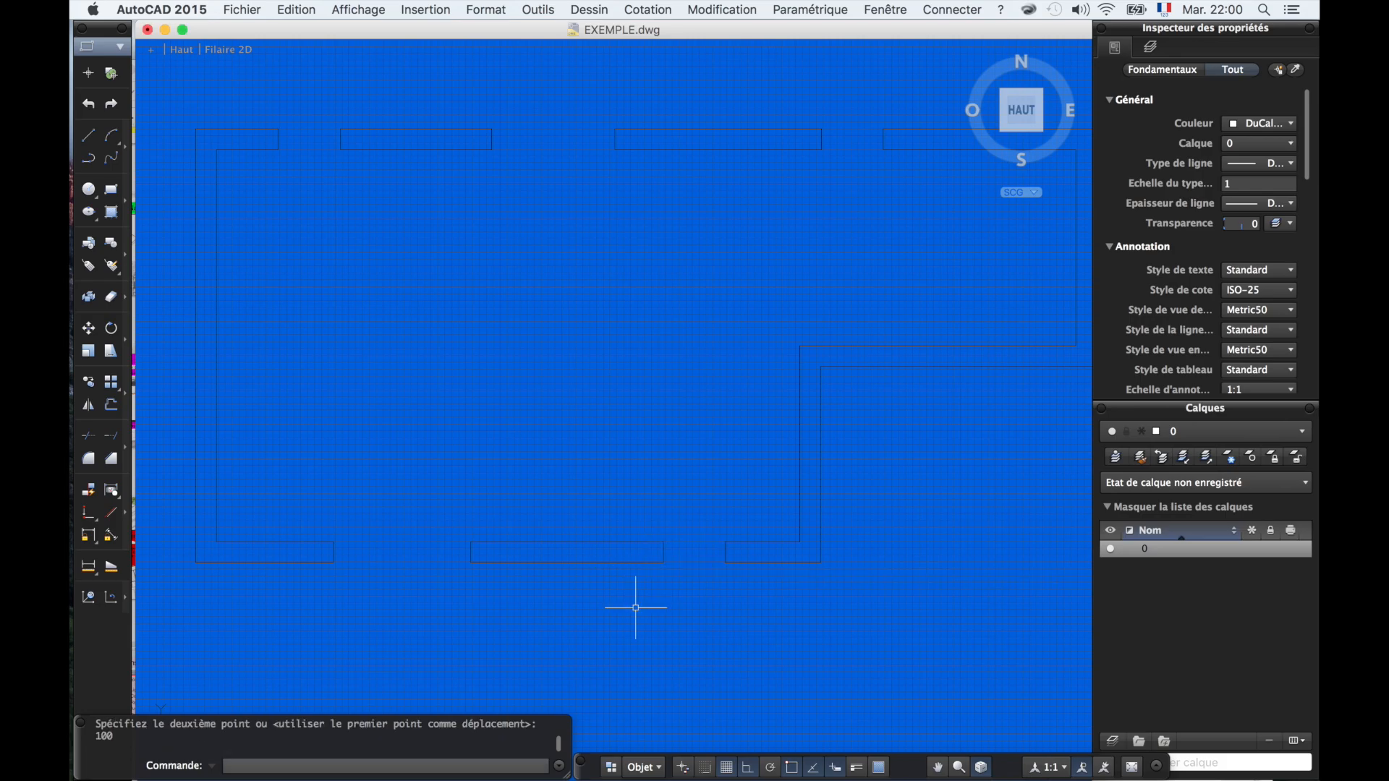
scroll(636, 608, down, 5)
scroll(636, 607, up, 5)
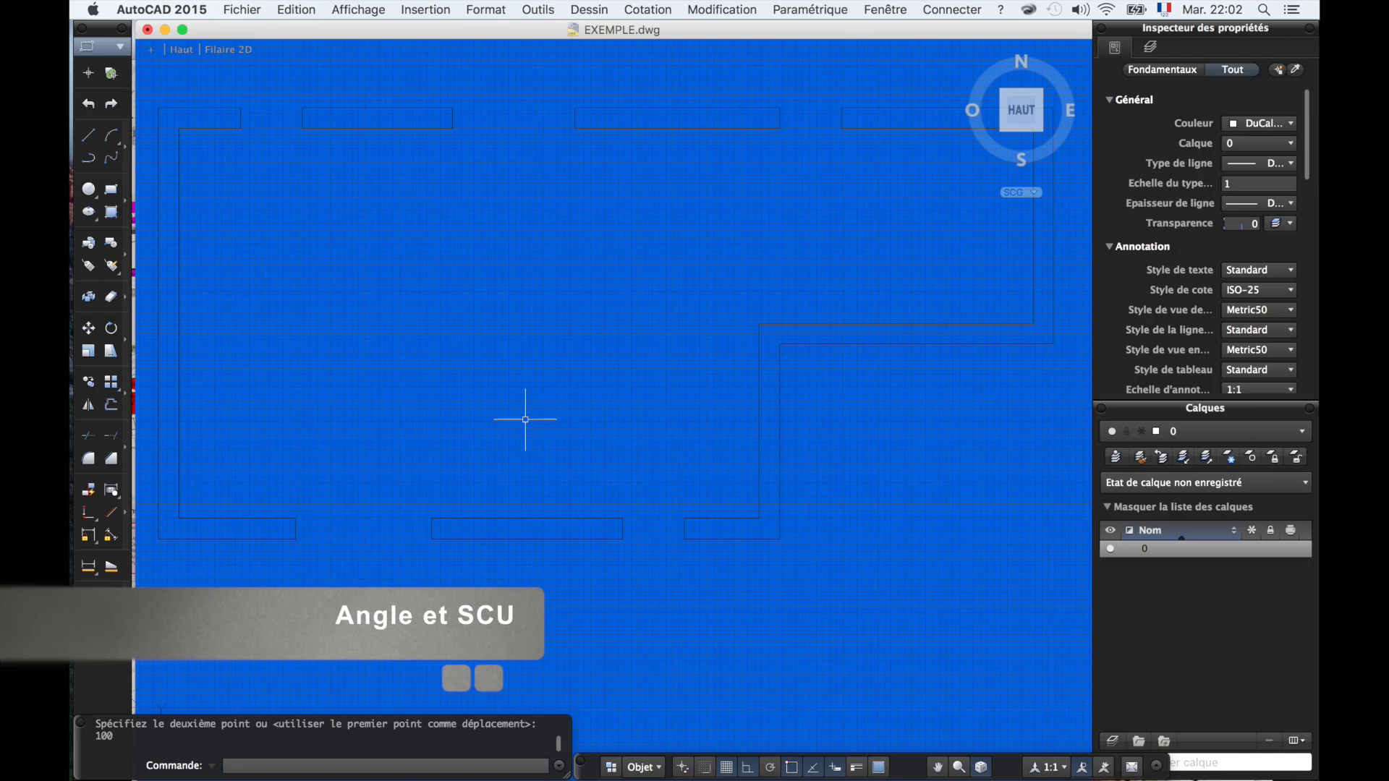
scroll(525, 420, down, 2)
scroll(526, 419, up, 2)
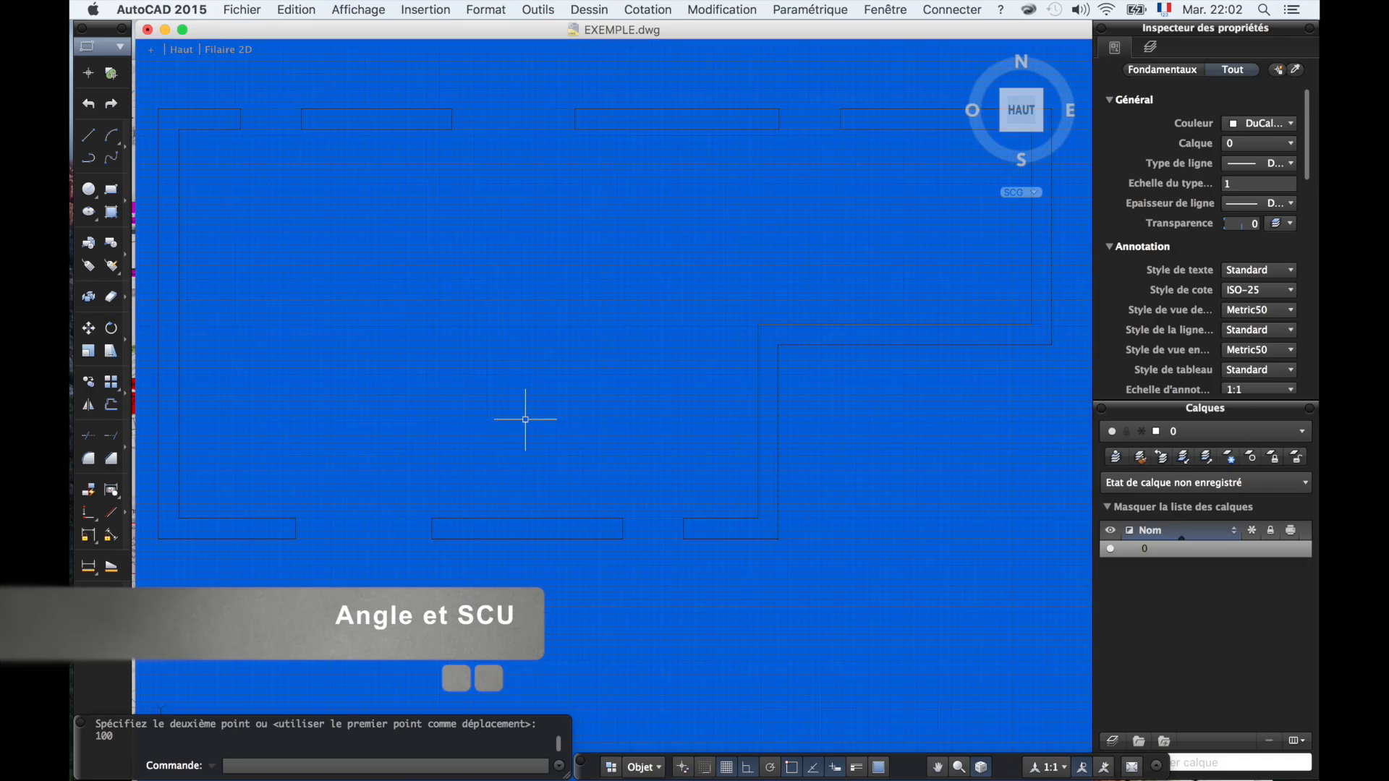
- With Ortho off, draw a line starting 100 from the lower middle wall segment's left outer corner, 600 long, sloping down to the right at 40°
text(L)
key(Return)
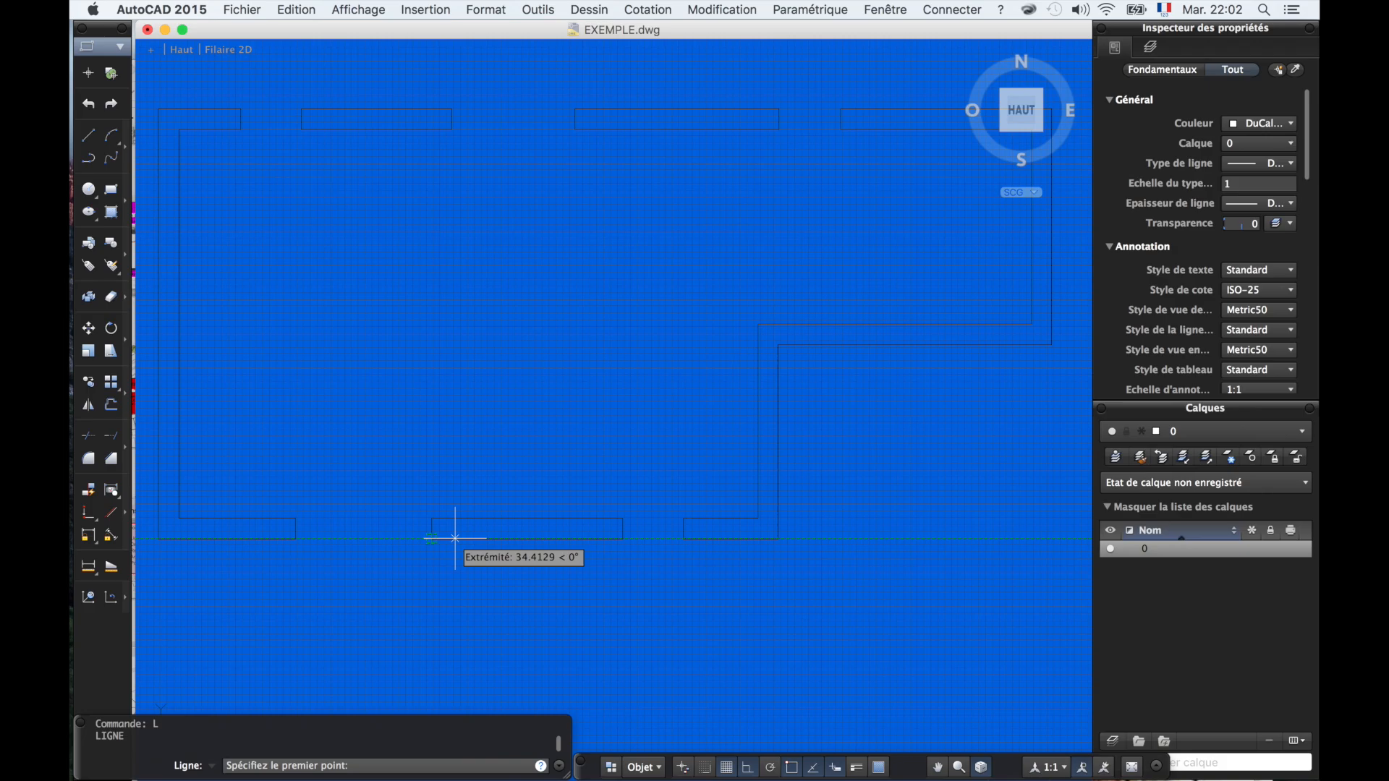
text(100)
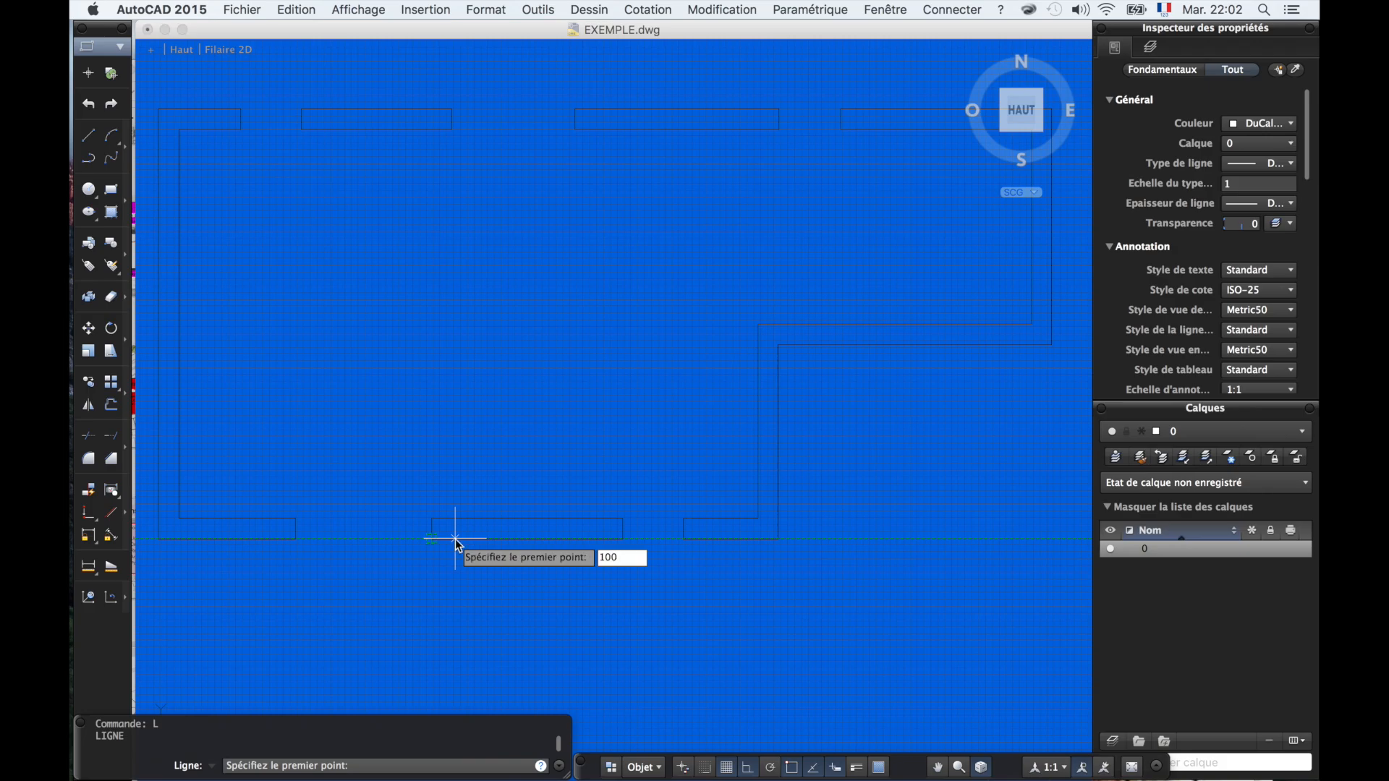
key(Return)
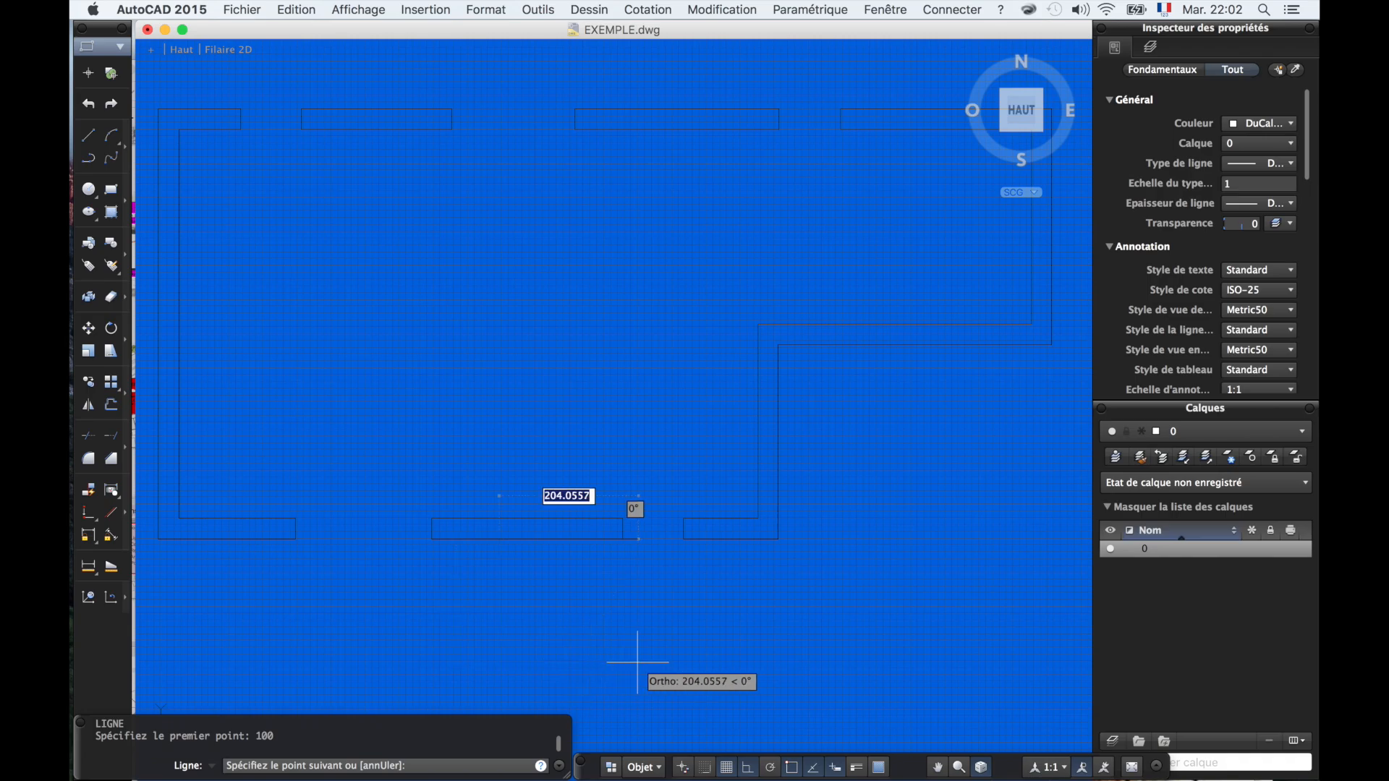
key(F8)
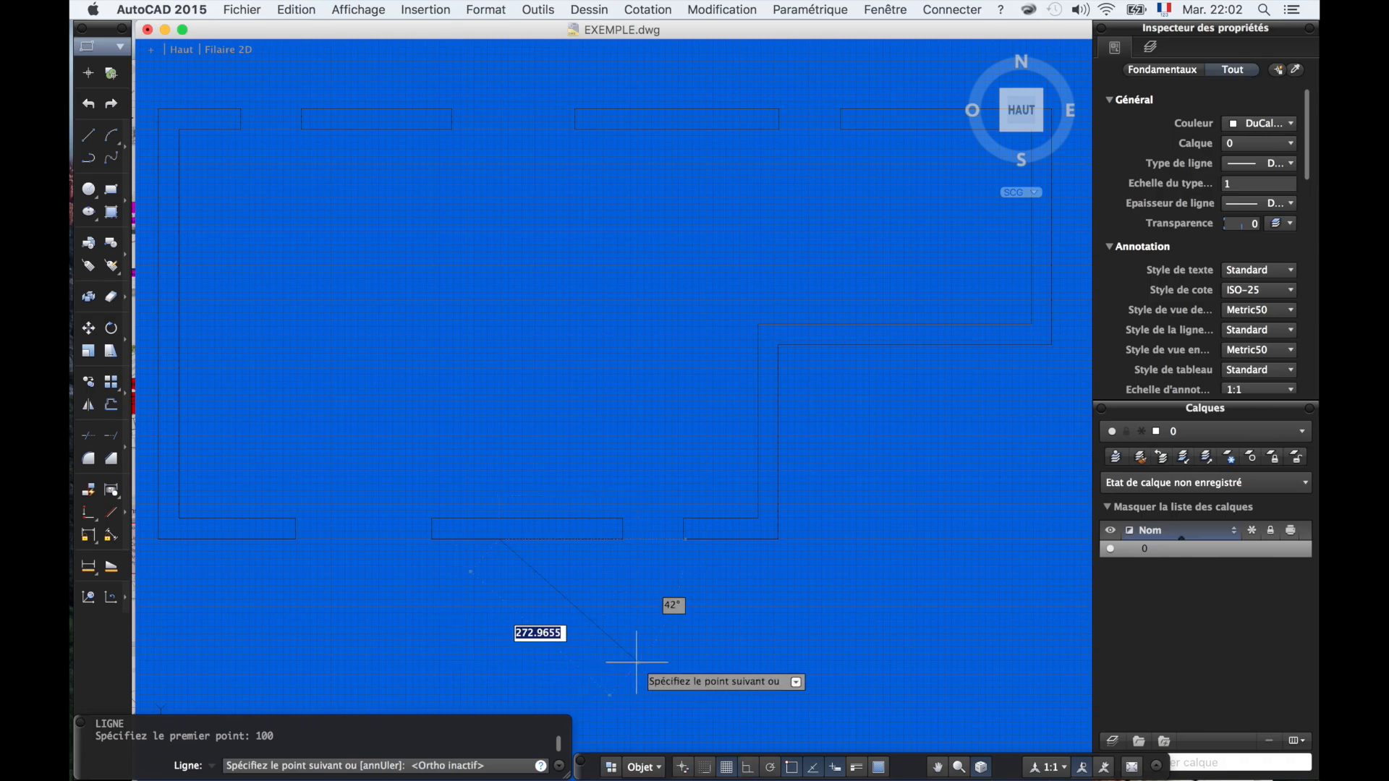
scroll(609, 613, down, 4)
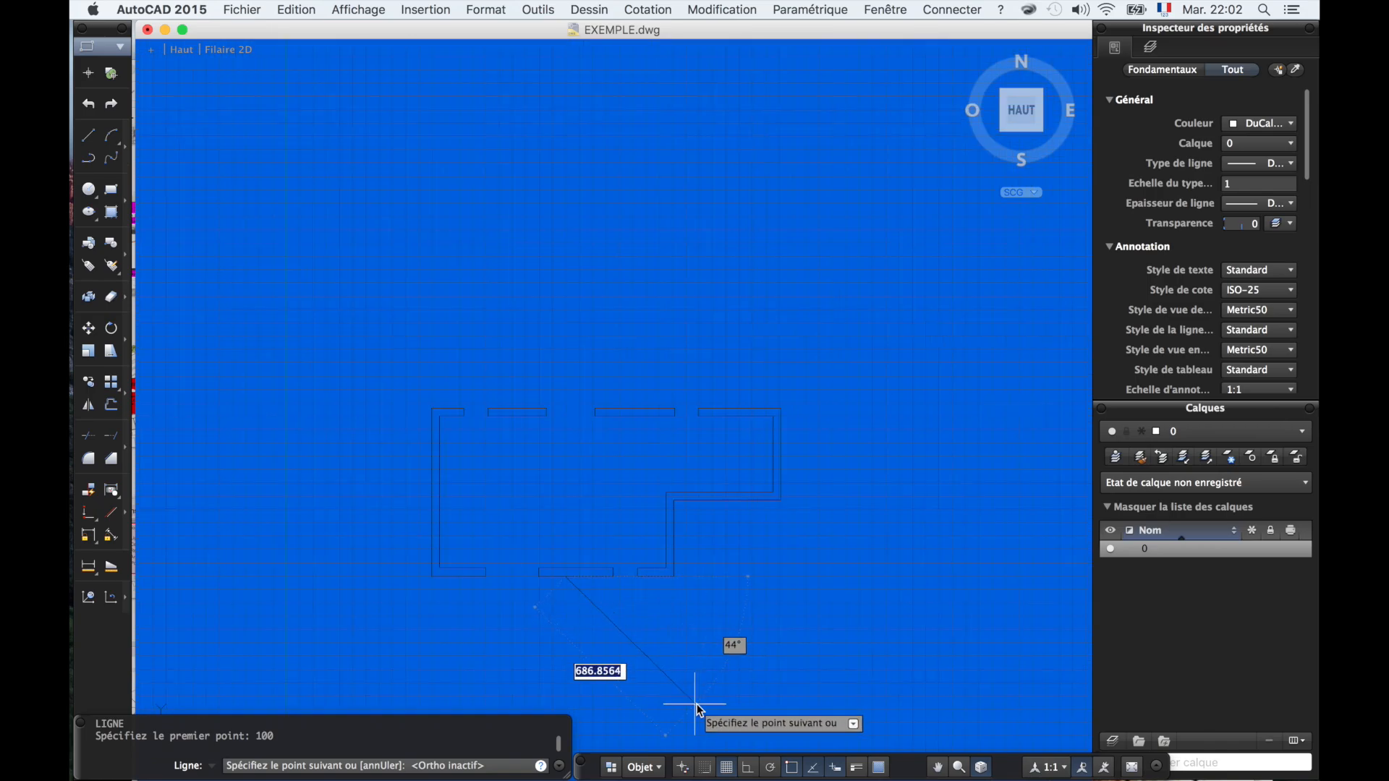
text(600)
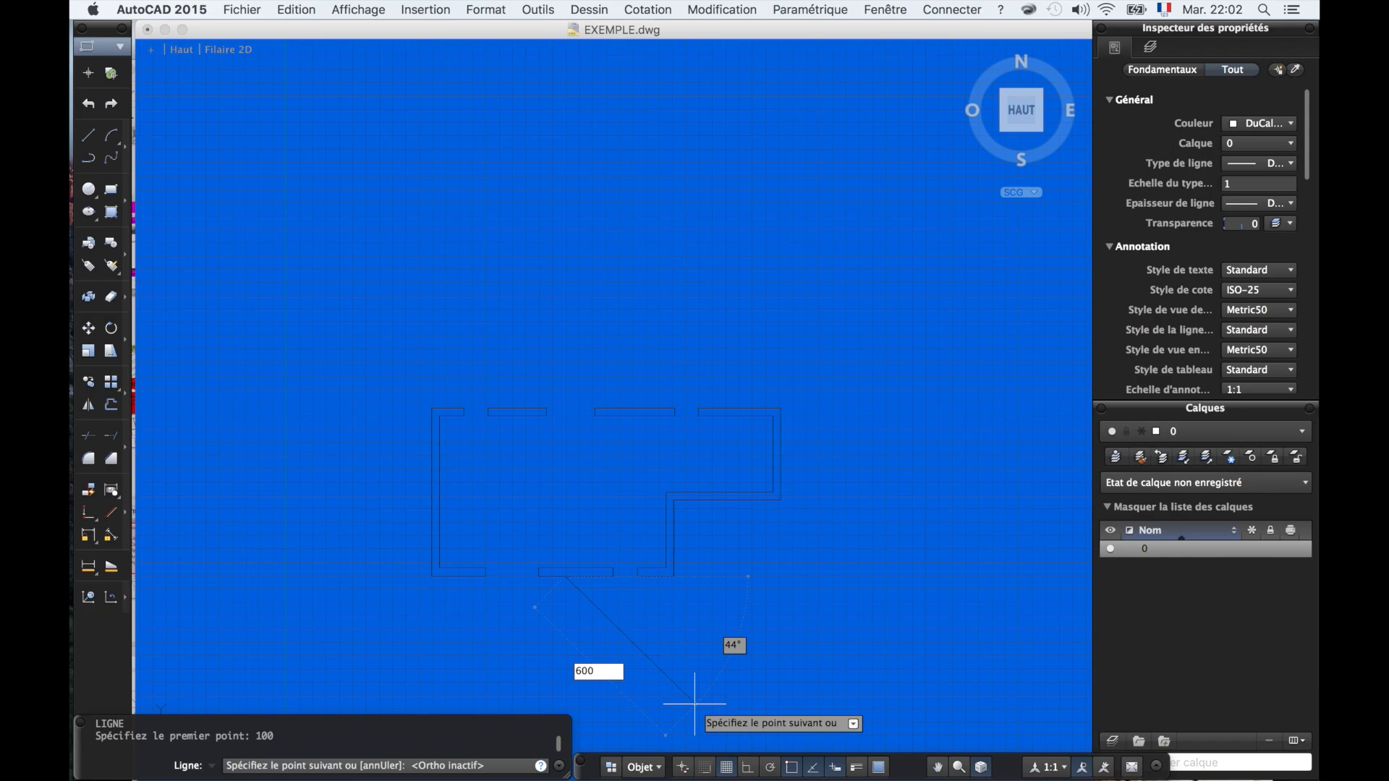
key(Tab)
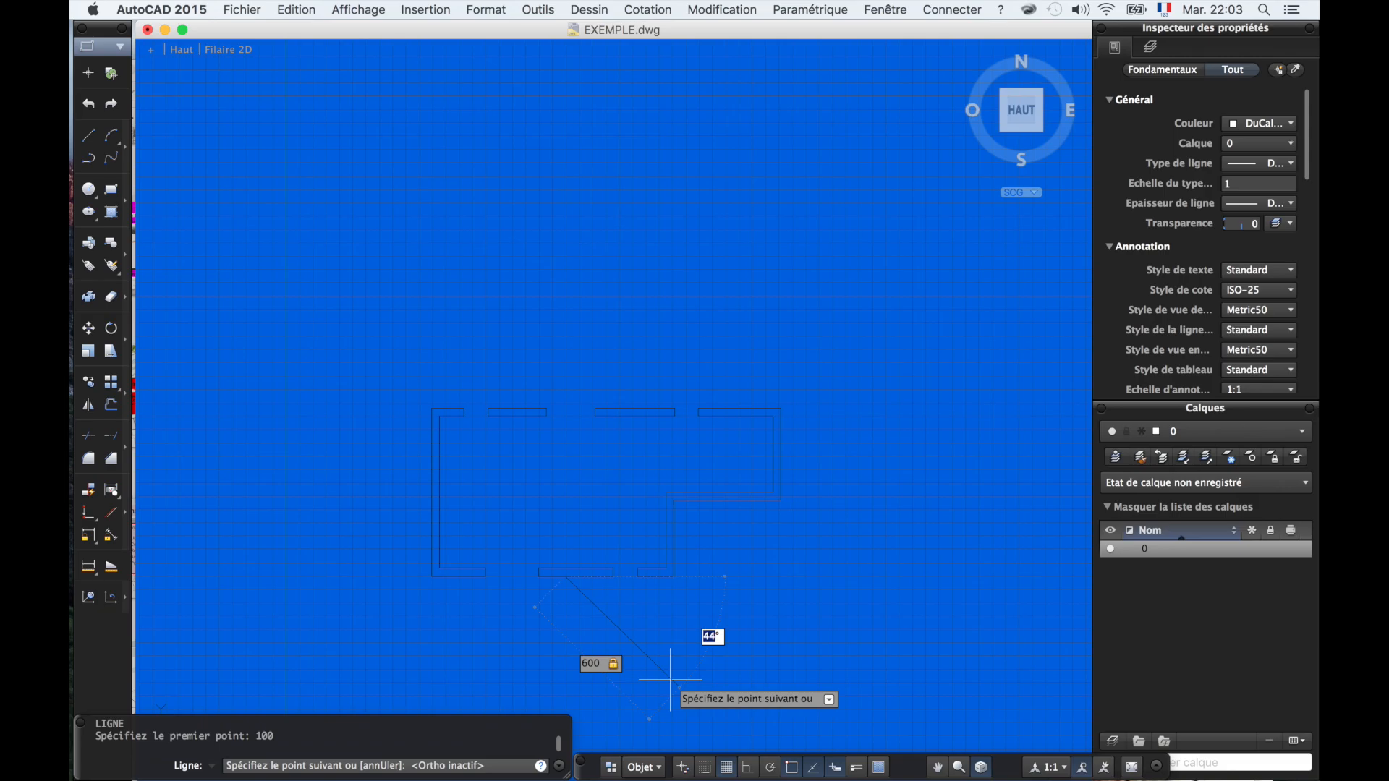
text(40)
key(Return)
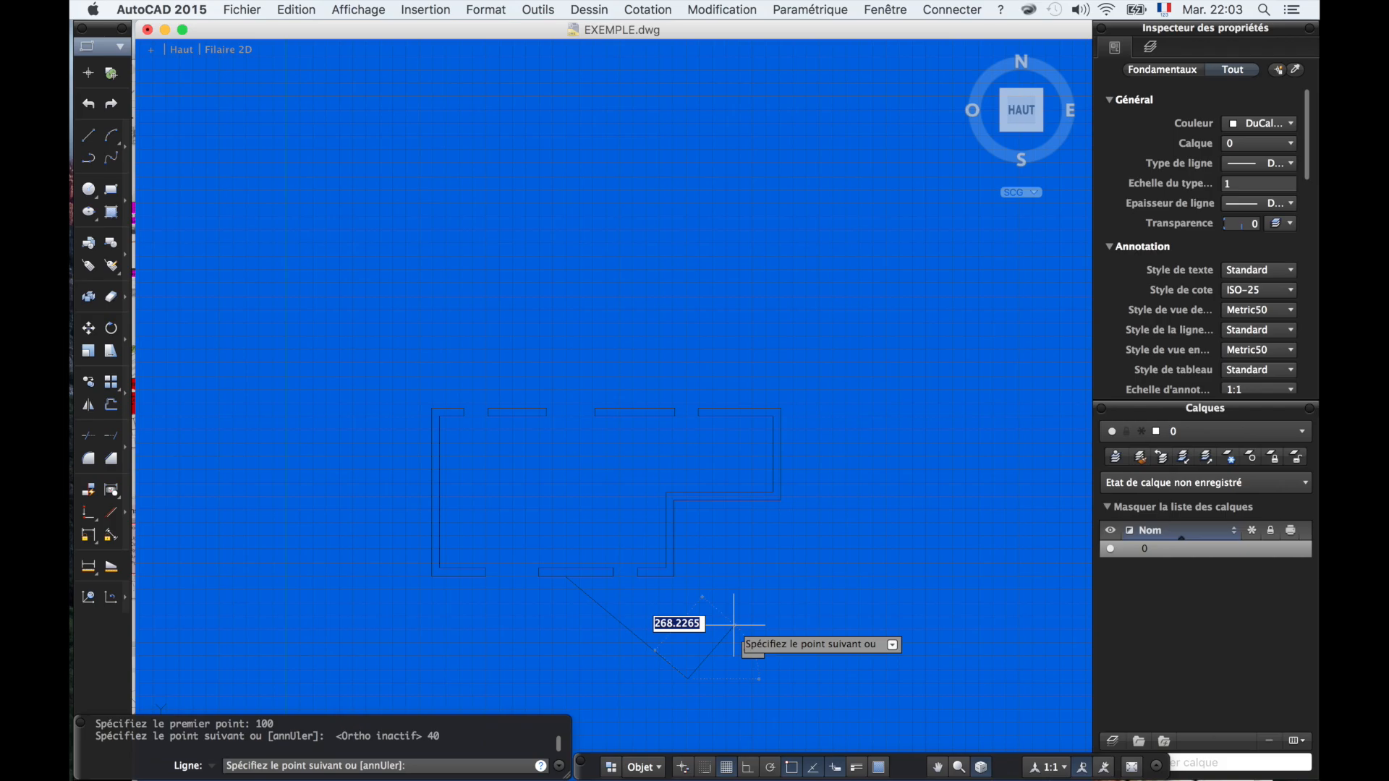
key(Escape)
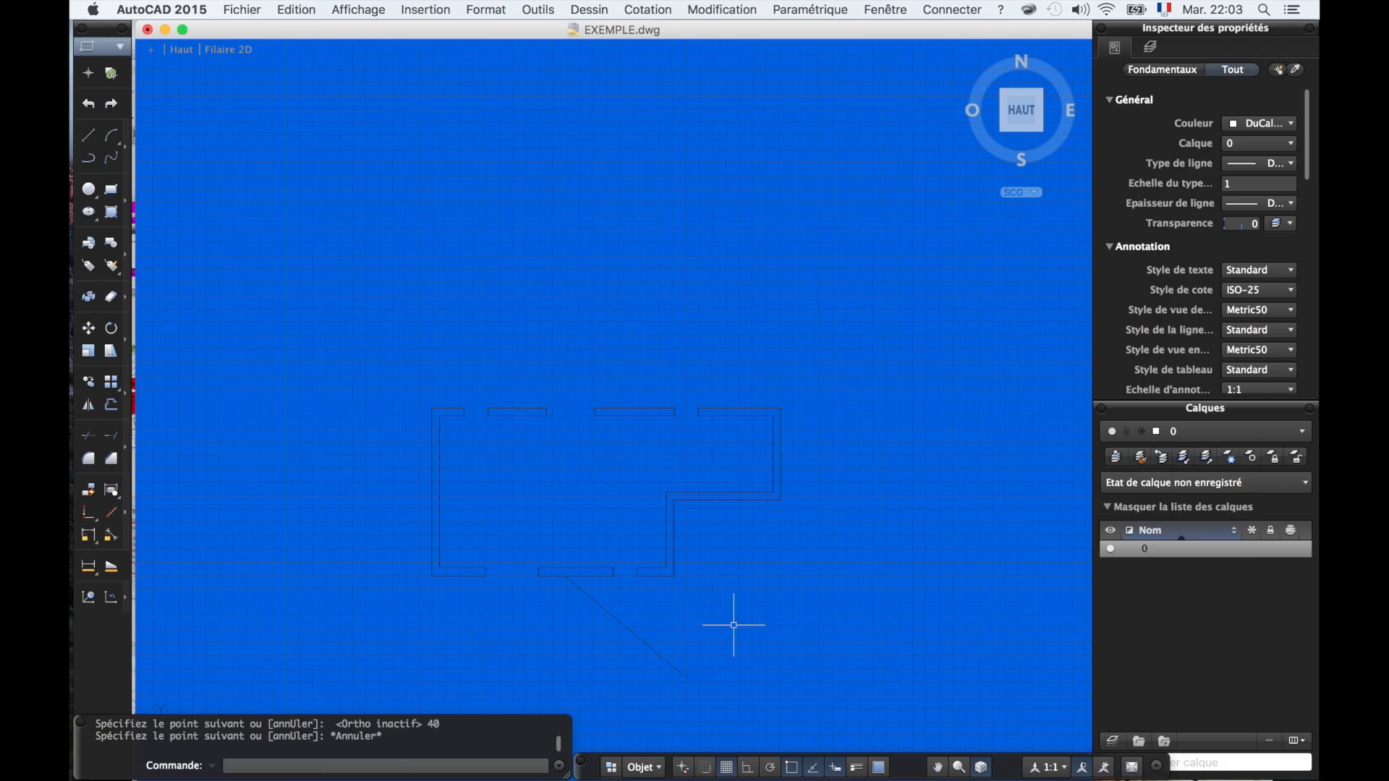
- Move the command line window sideways to uncover the coordinate system icon
scroll(759, 622, down, 2)
middle_drag(756, 611, 737, 557)
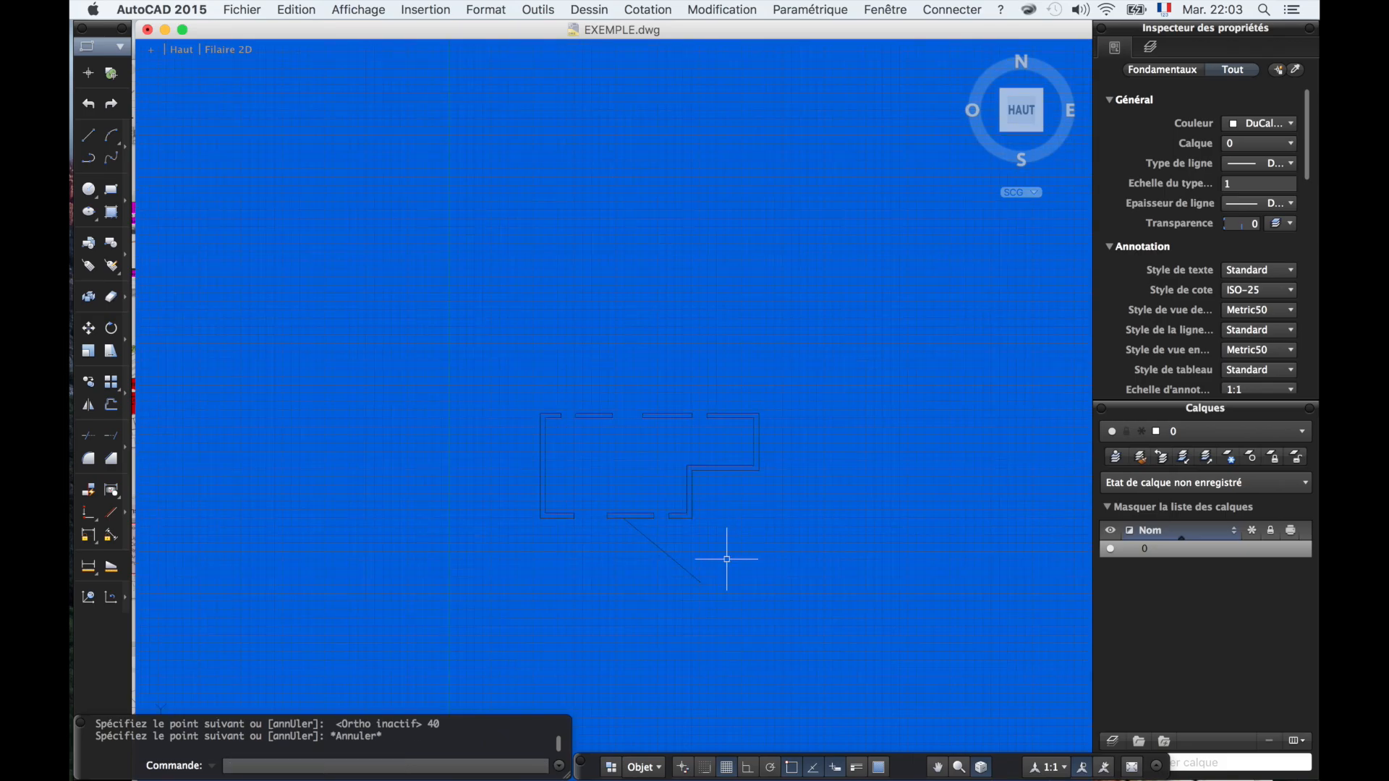
scroll(726, 560, up, 2)
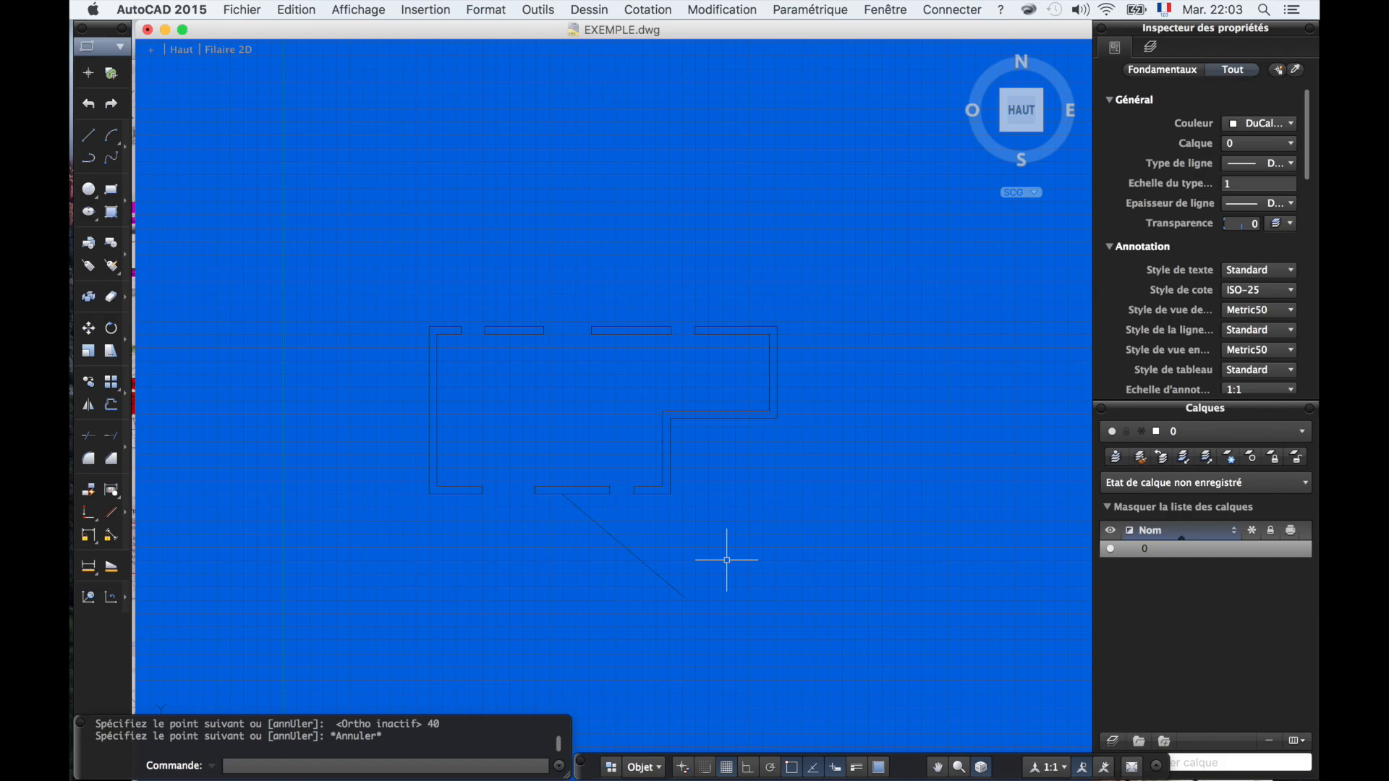
scroll(725, 553, down, 2)
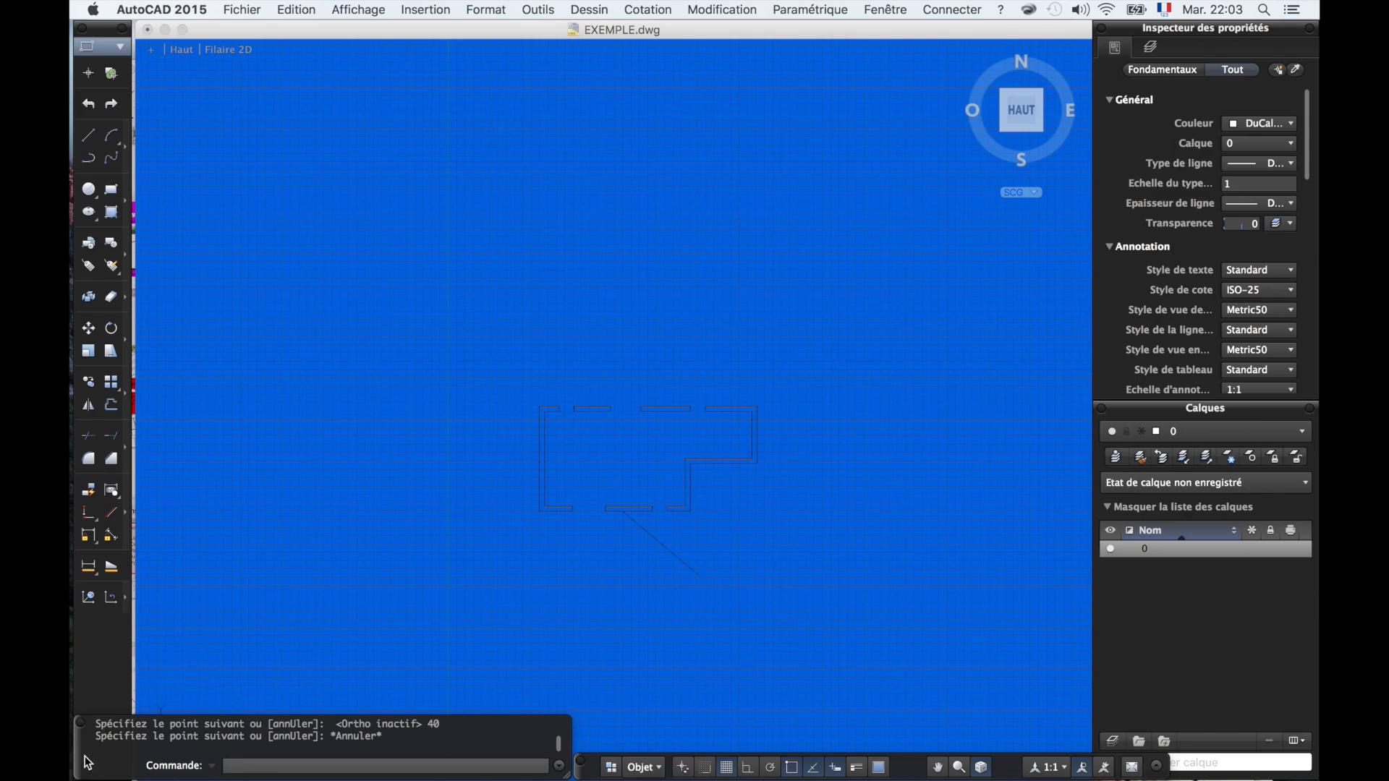
drag(86, 762, 245, 763)
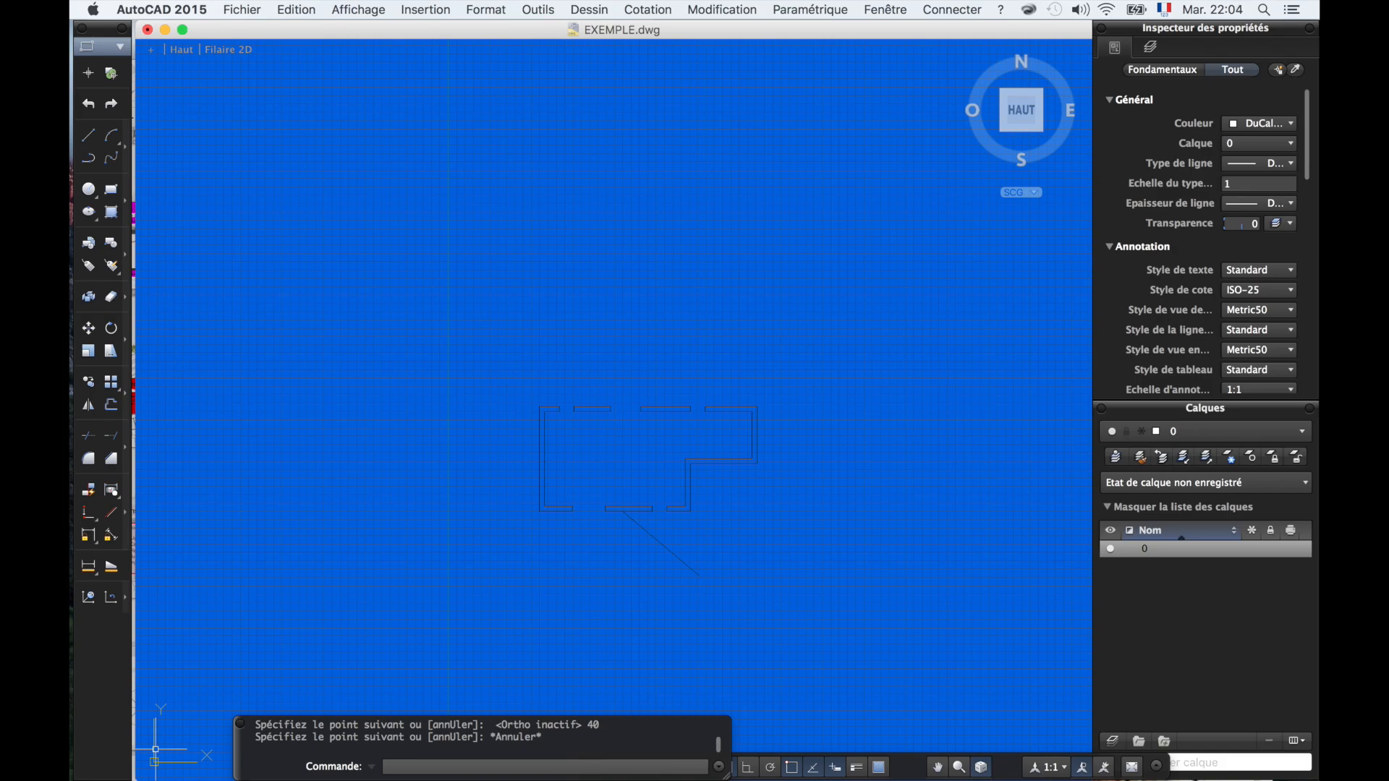
- Define a new UCS with its origin at the oblique line's wall end, X along that line and Y towards the building
scroll(659, 631, up, 2)
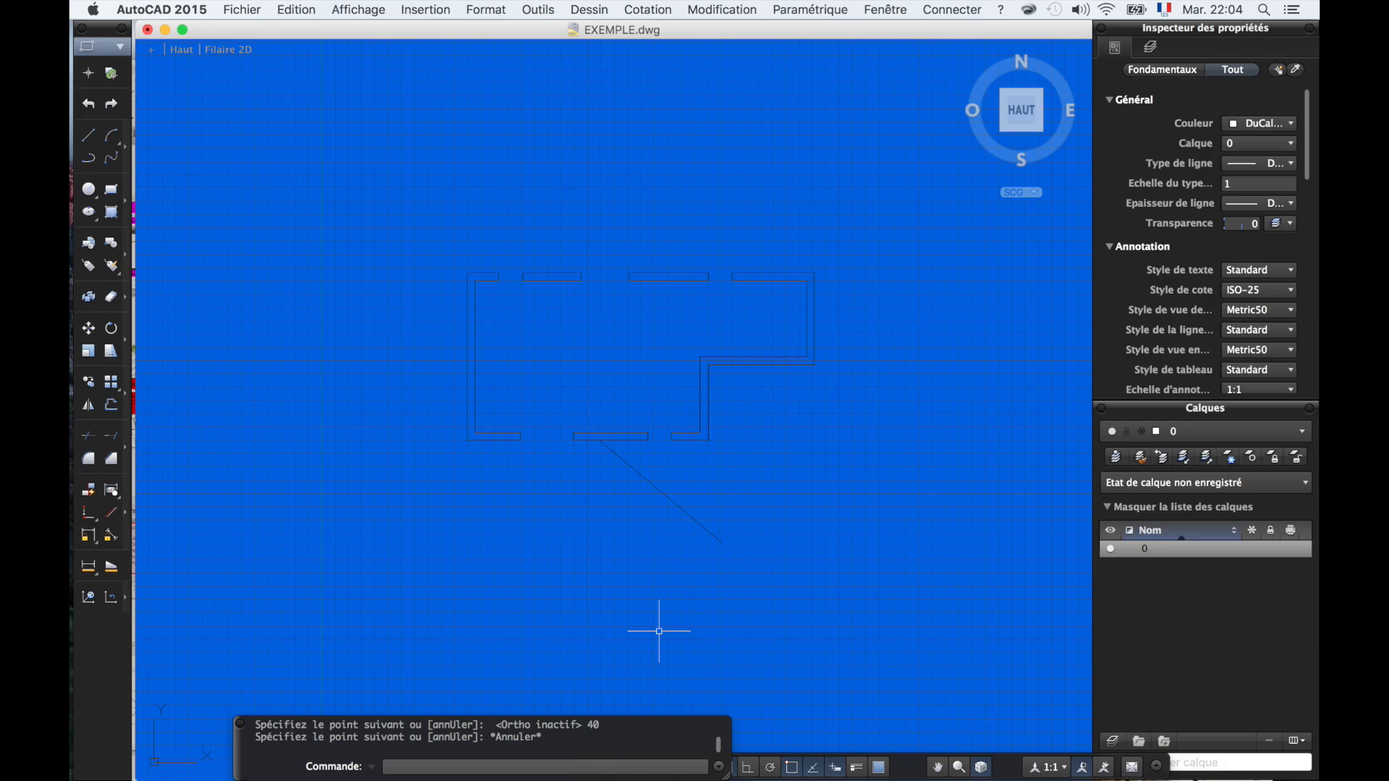
scroll(660, 626, up, 3)
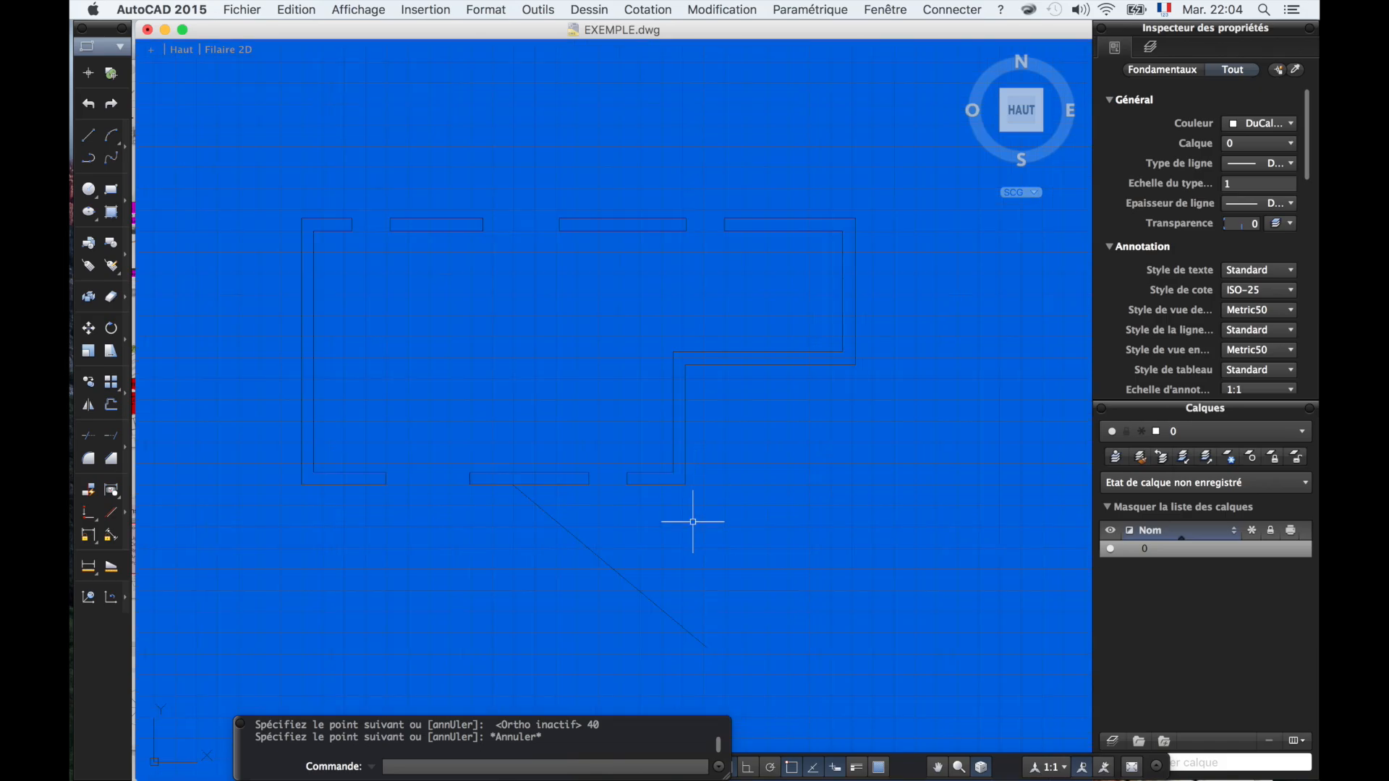
text(SCU)
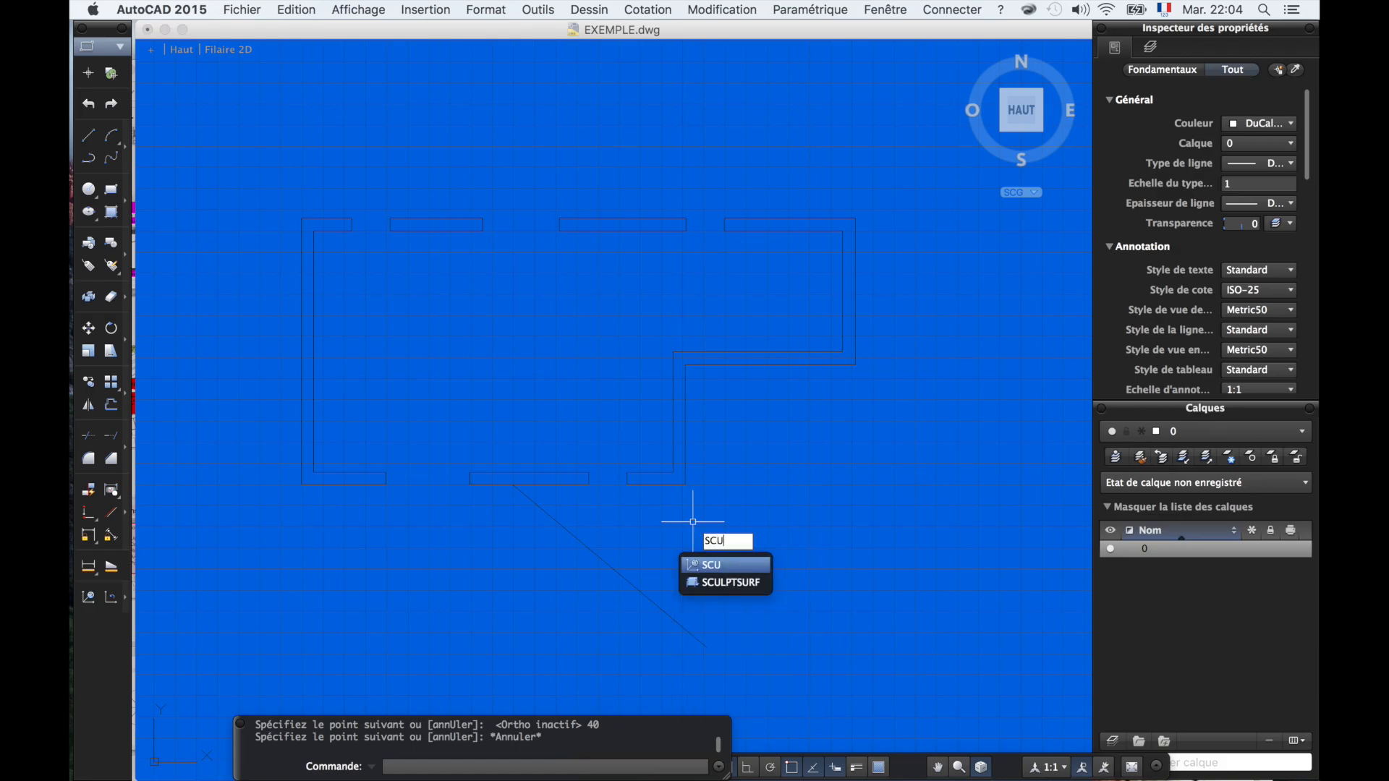
key(Return)
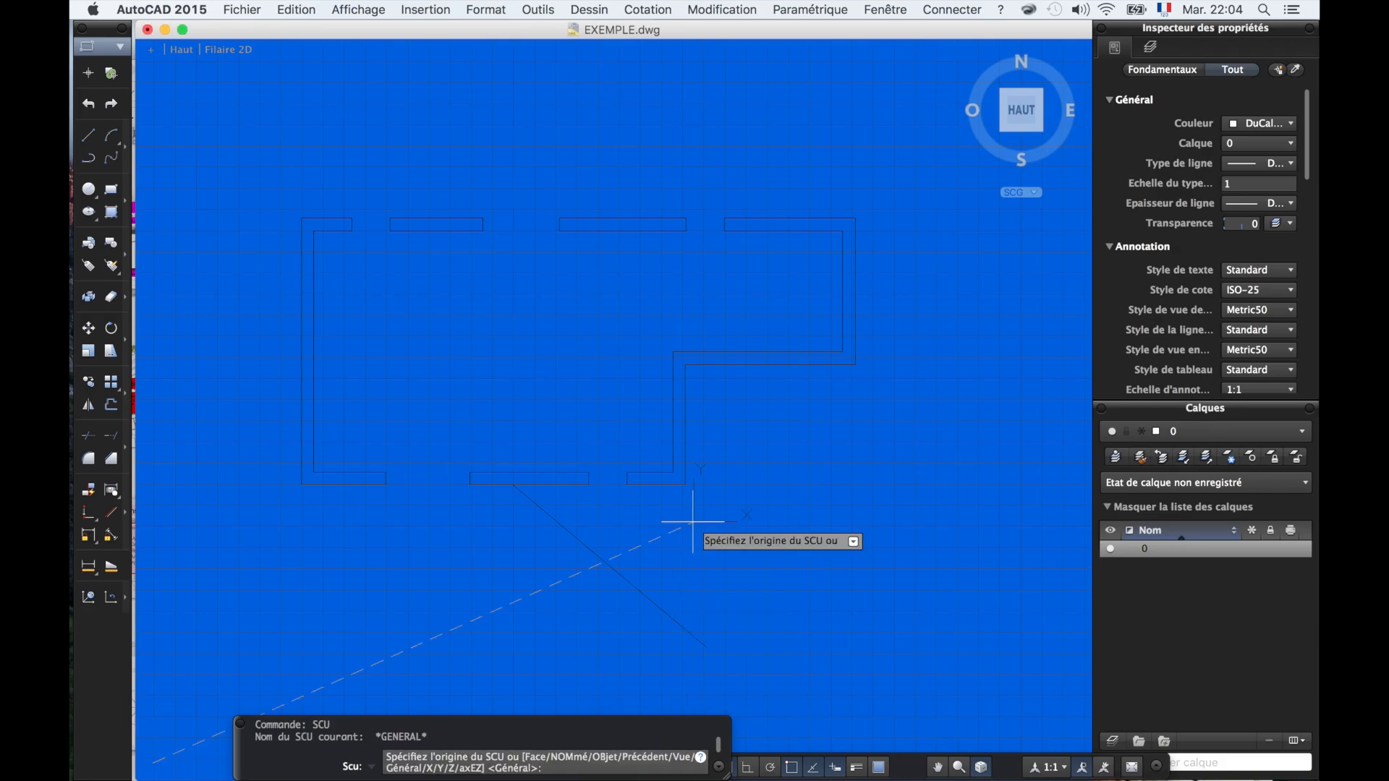
click(510, 485)
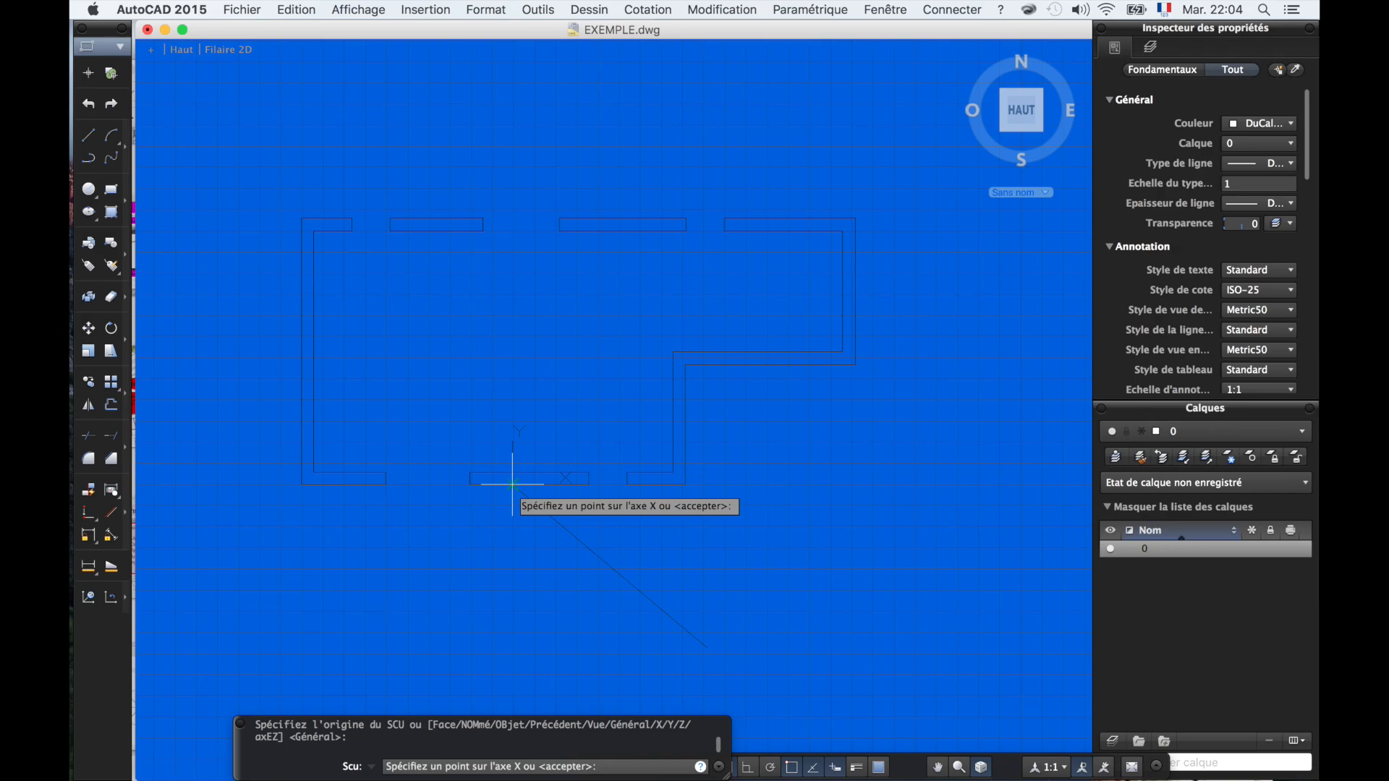
click(705, 646)
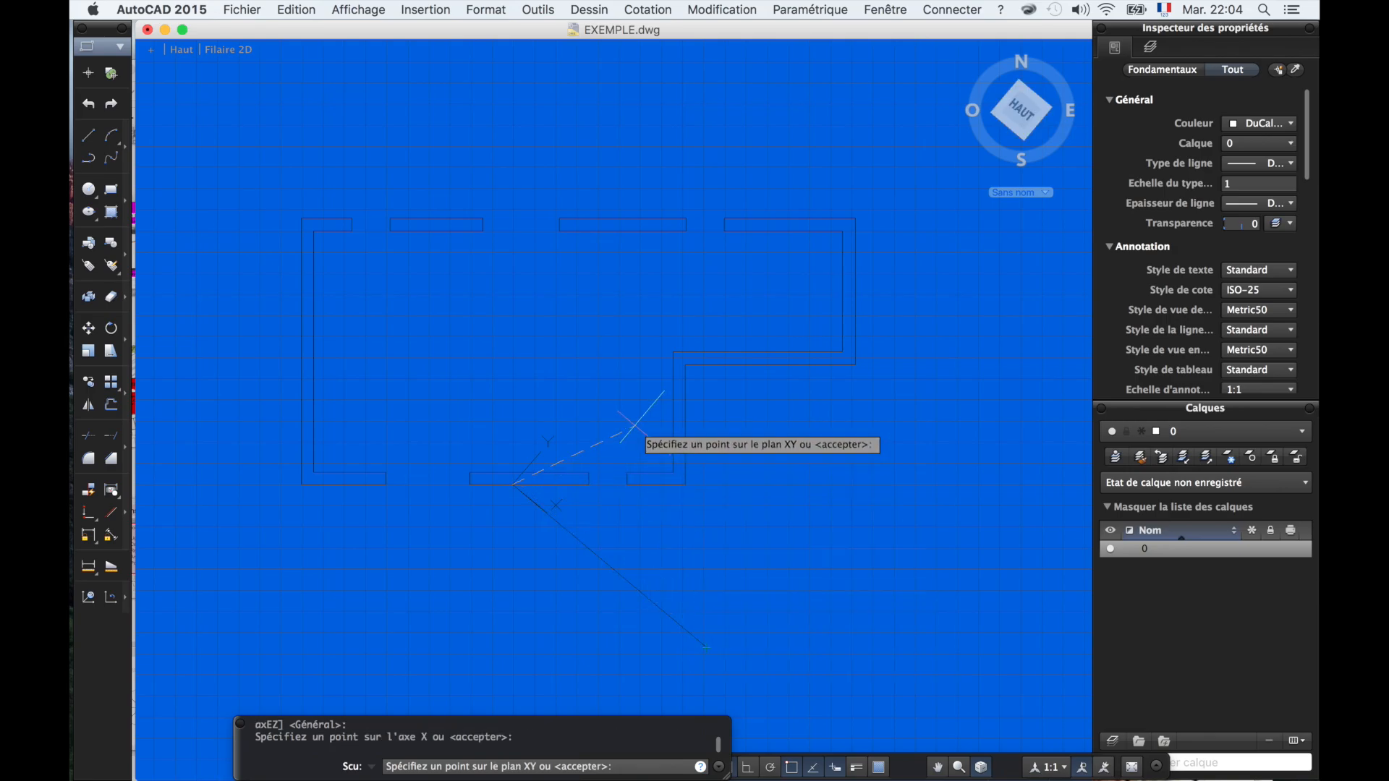
click(601, 401)
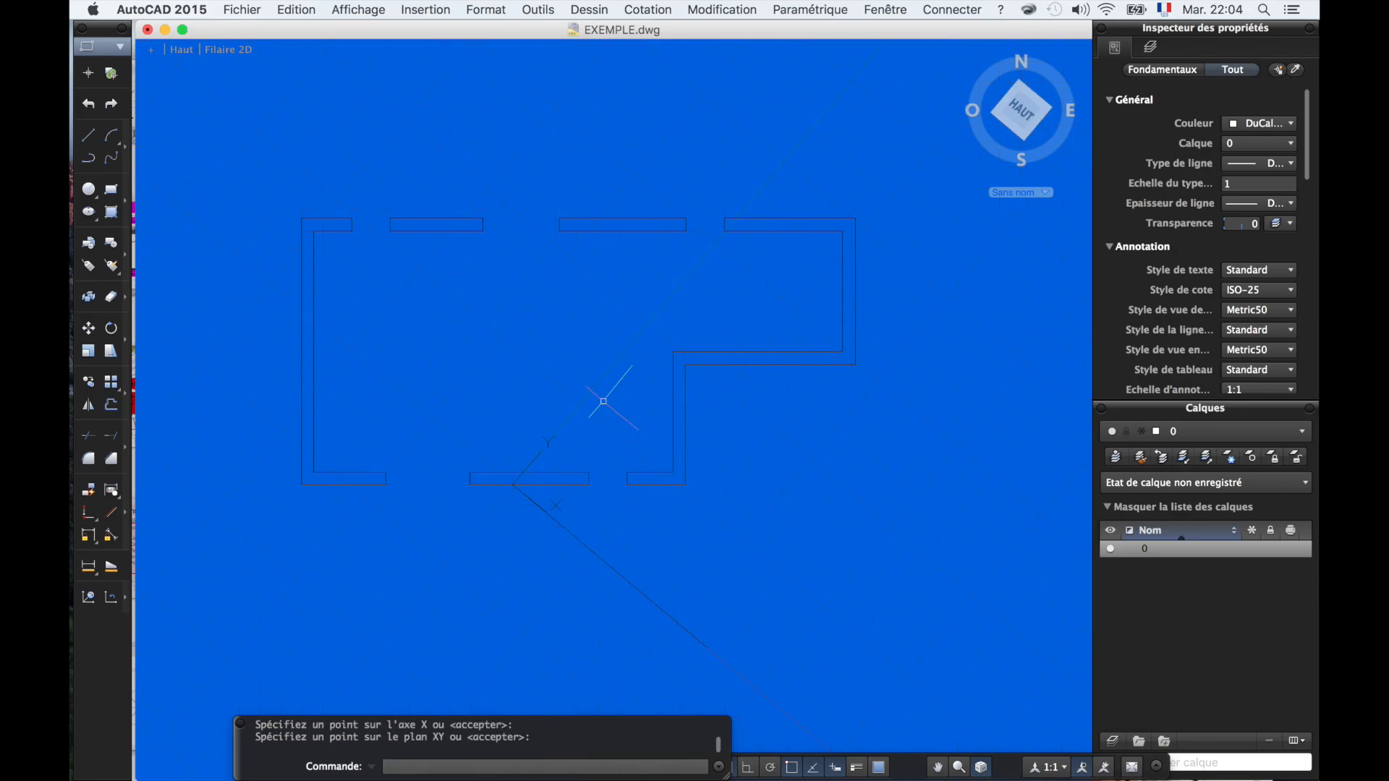
- Start a line from the free end of the oblique line, with Ortho on, perpendicular to it
scroll(603, 400, down, 5)
scroll(636, 467, up, 5)
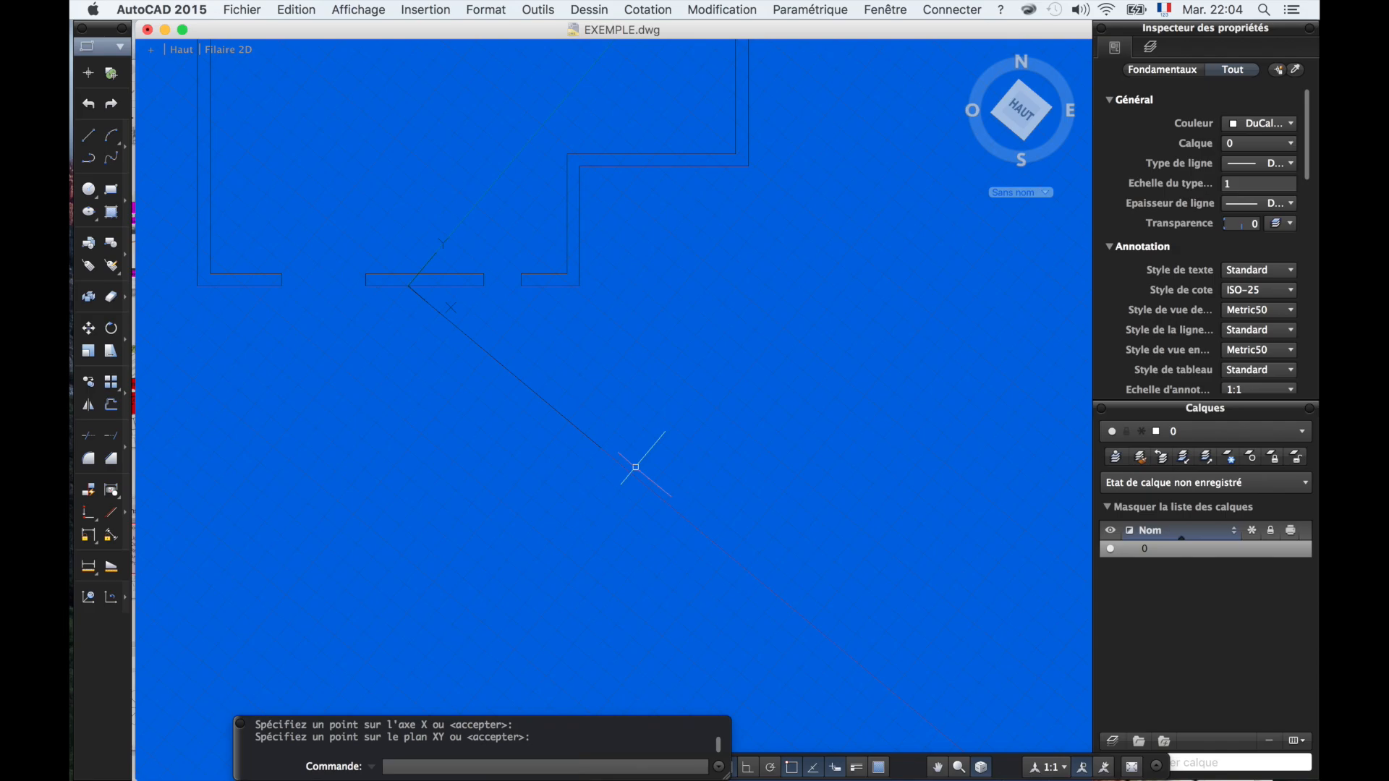
text(L)
key(Return)
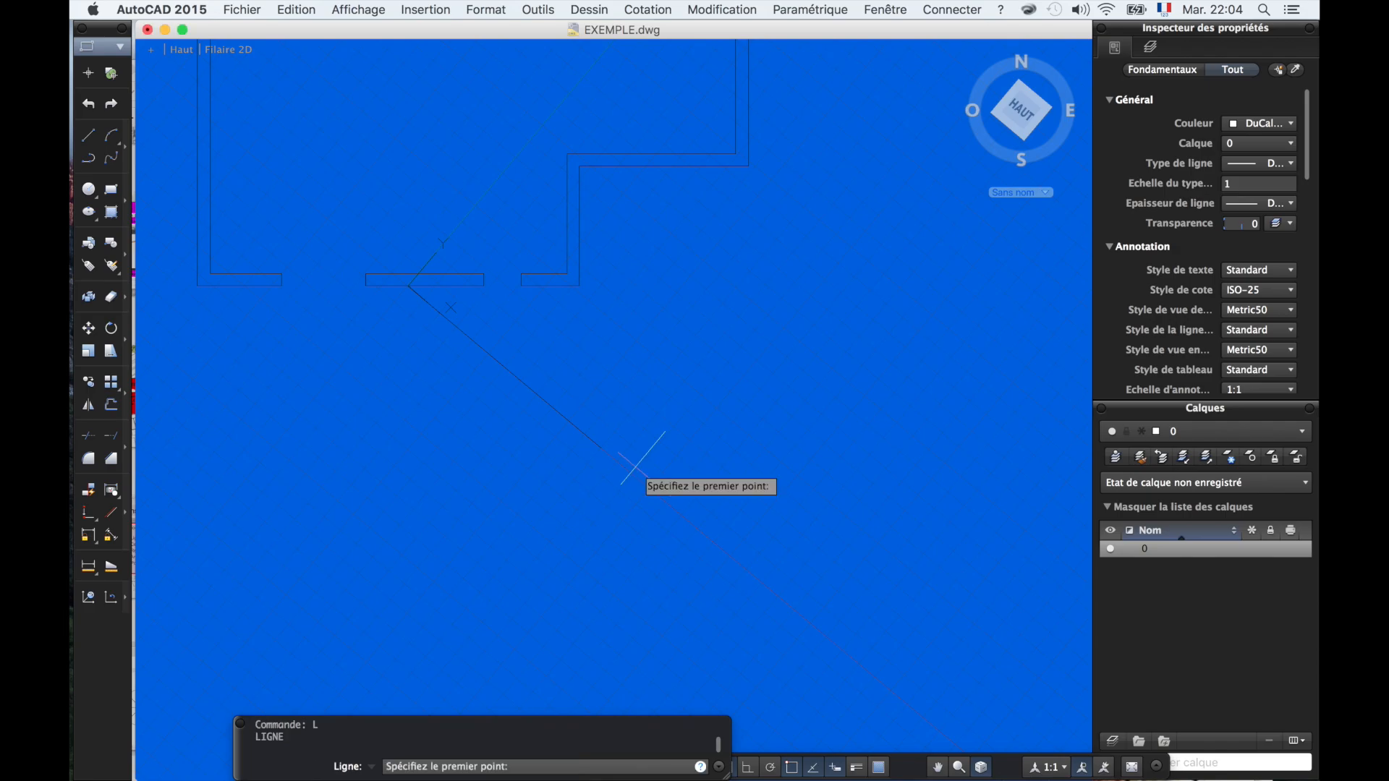
click(600, 447)
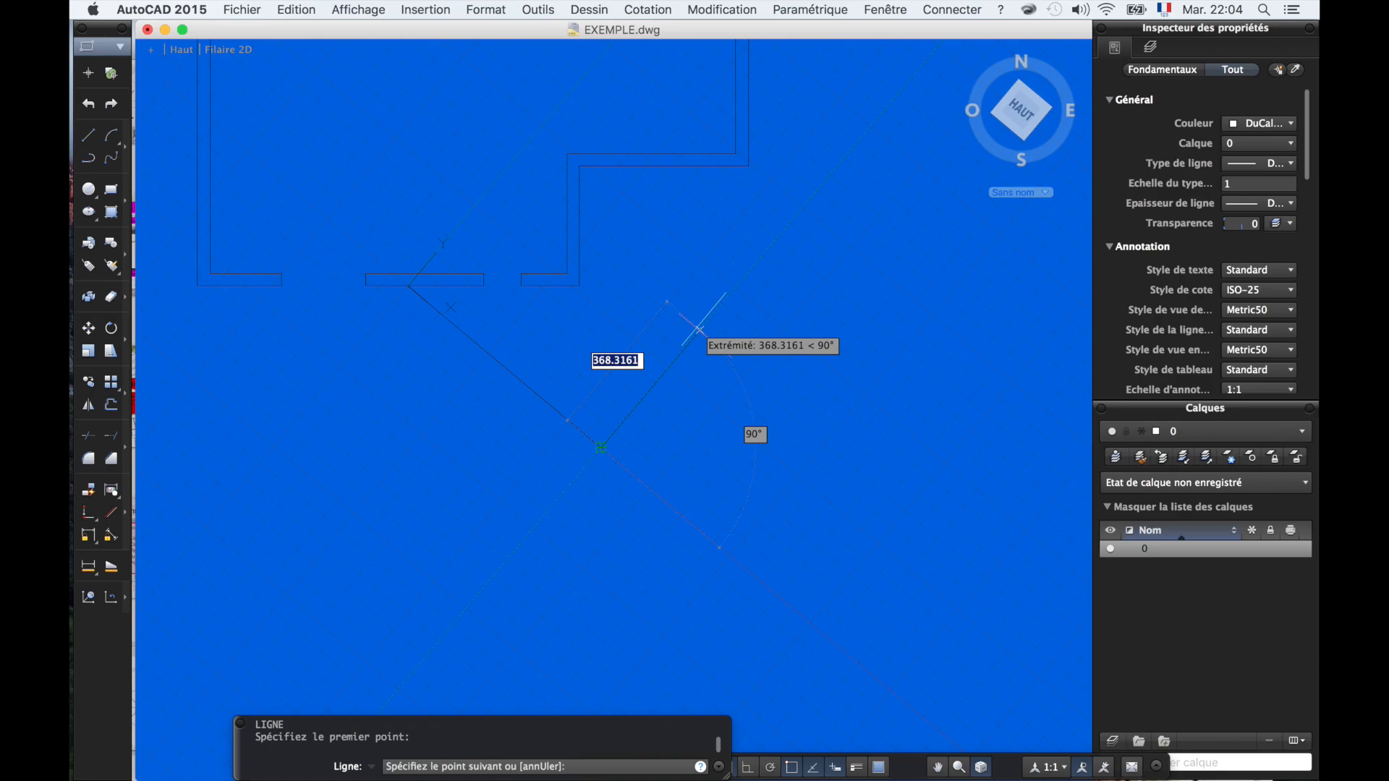
key(F8)
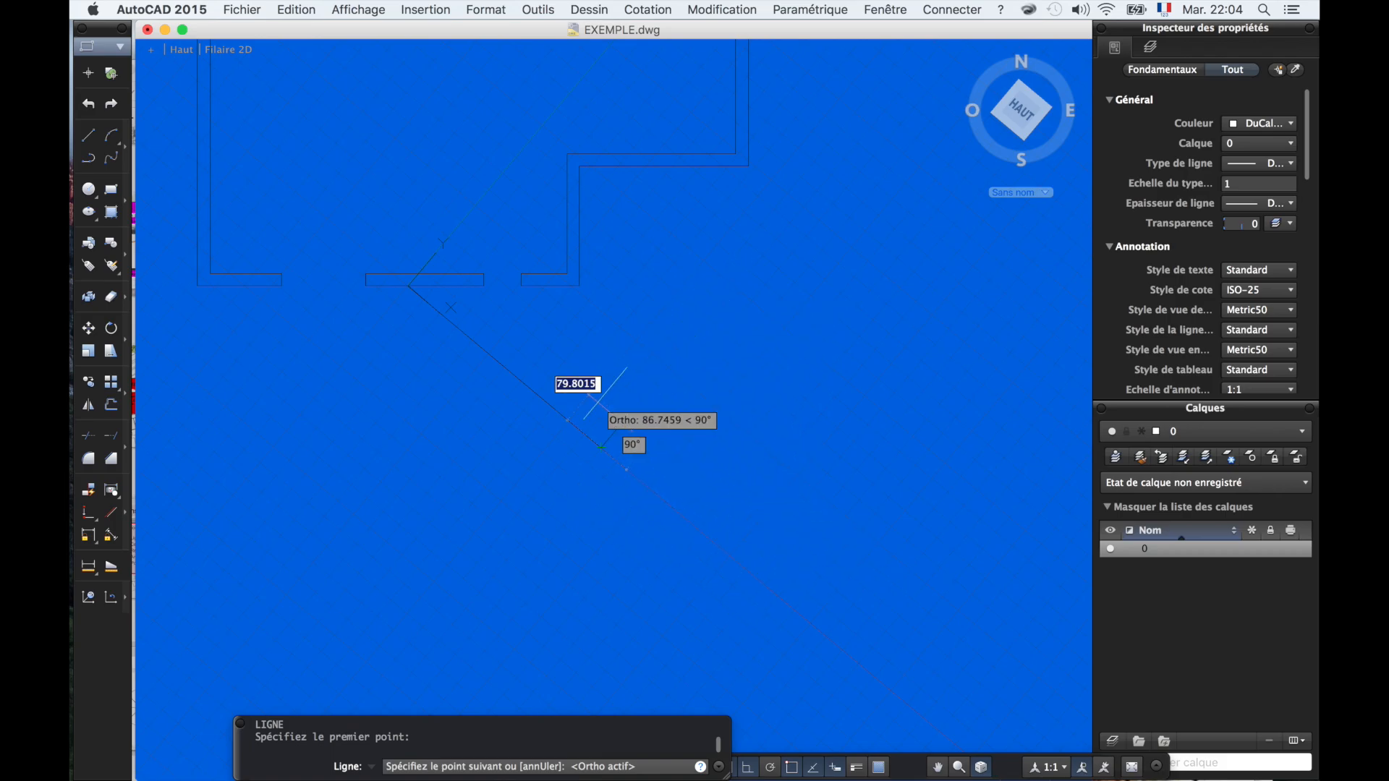
scroll(656, 376, down, 4)
scroll(655, 376, up, 3)
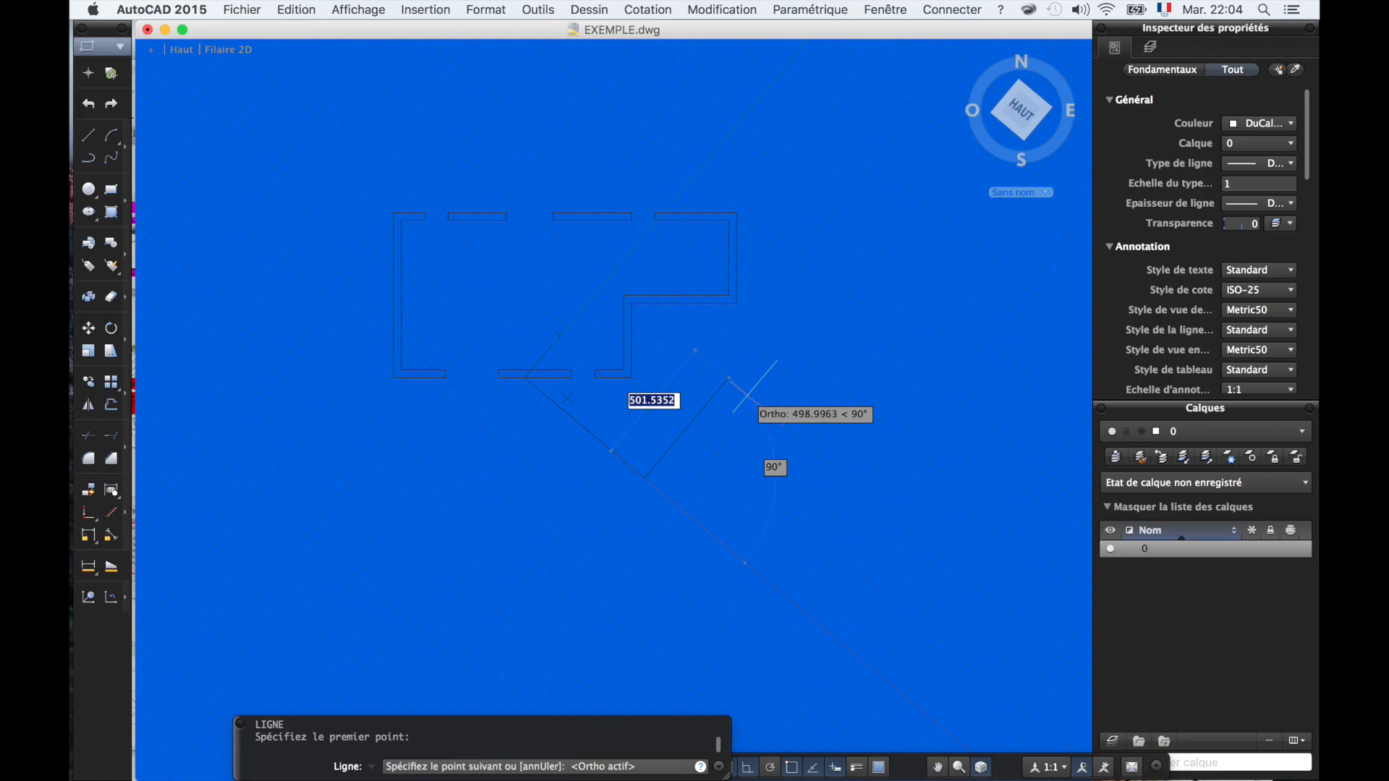
- Align the top view with the new UCS so the oblique line runs horizontally
click(1018, 114)
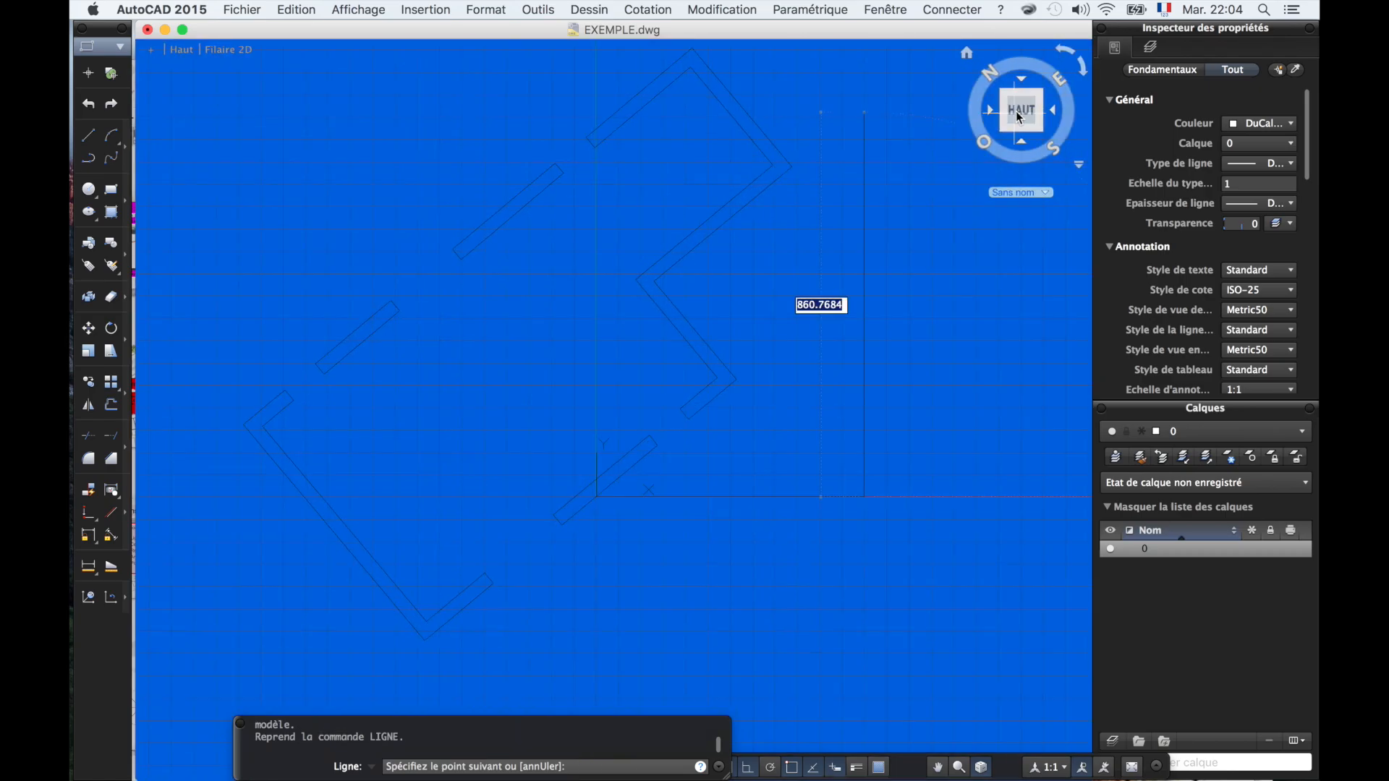
scroll(696, 457, down, 5)
scroll(779, 393, up, 3)
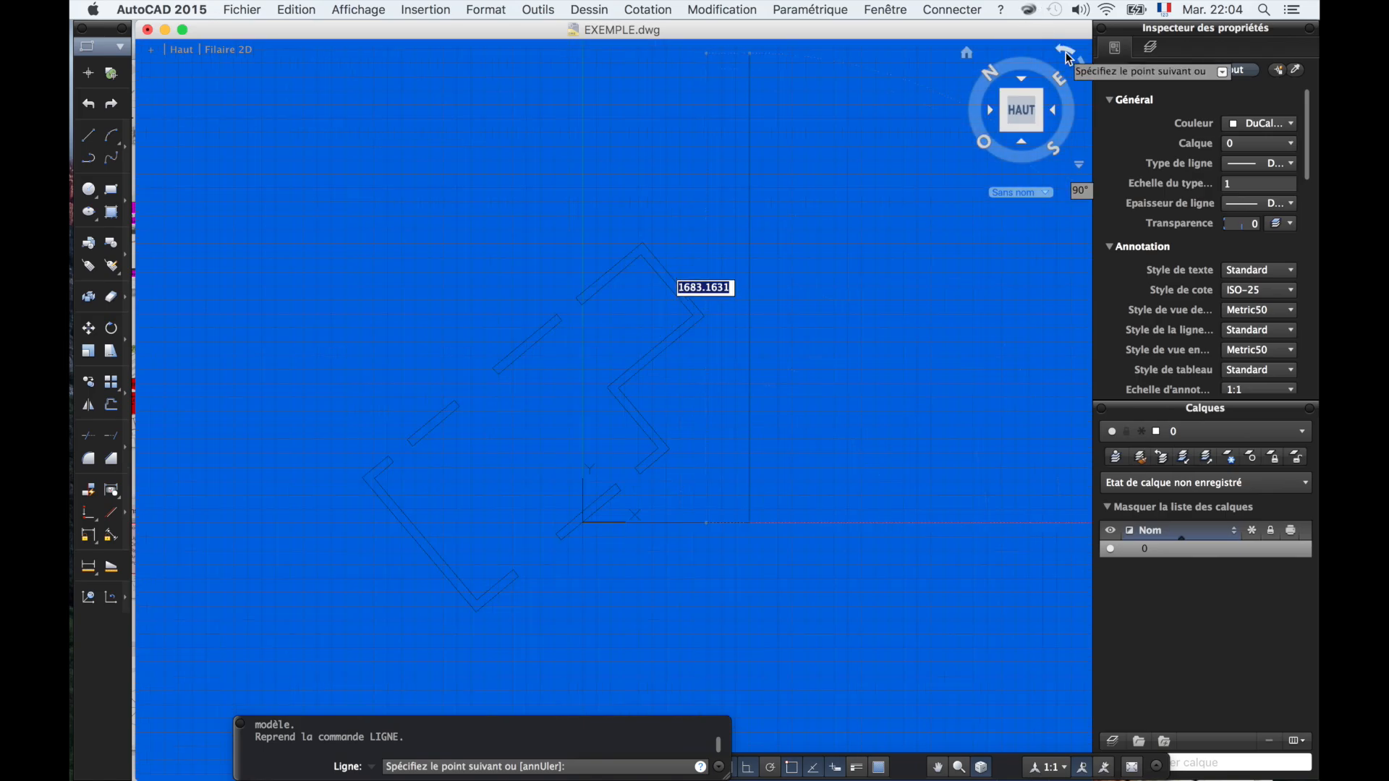
- Try rotating the top view in 90° turns and return it to the UCS-aligned orientation
click(1067, 55)
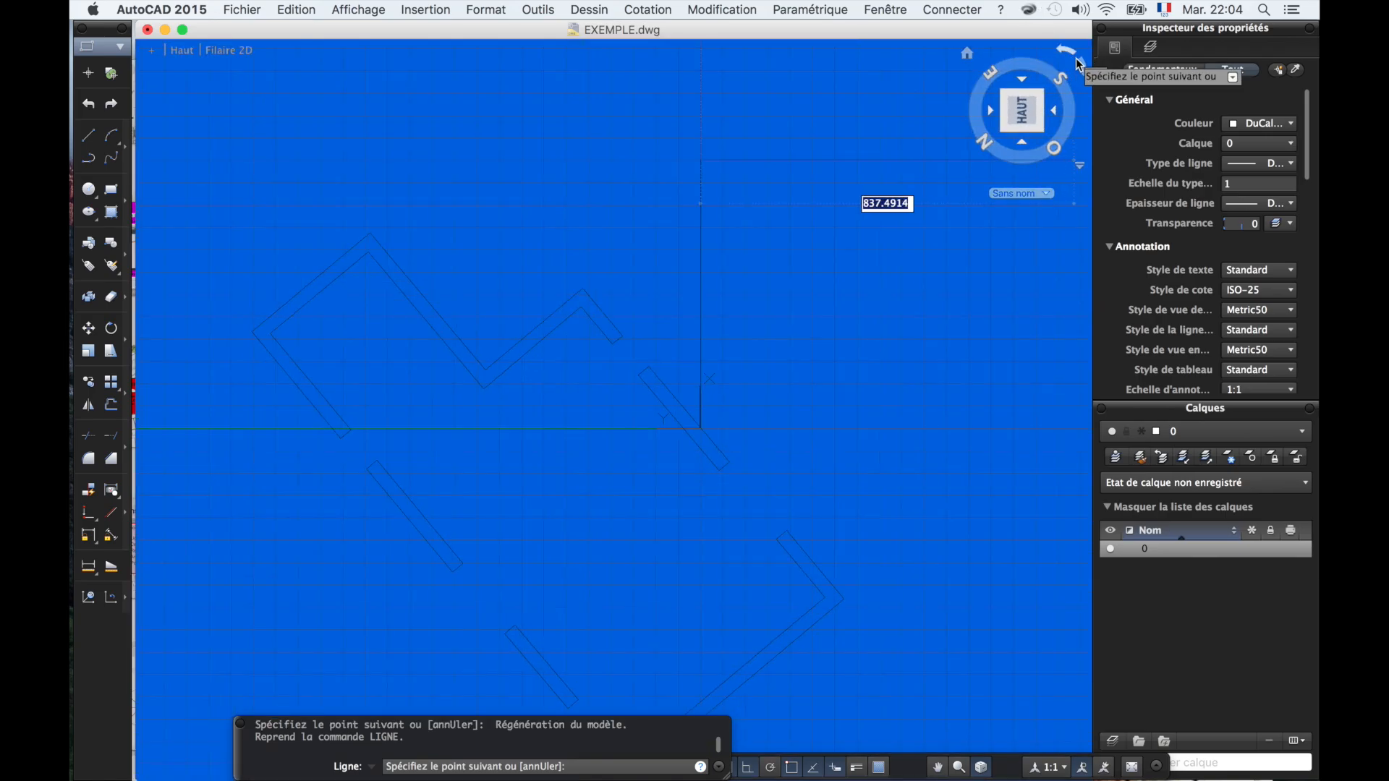
click(1080, 63)
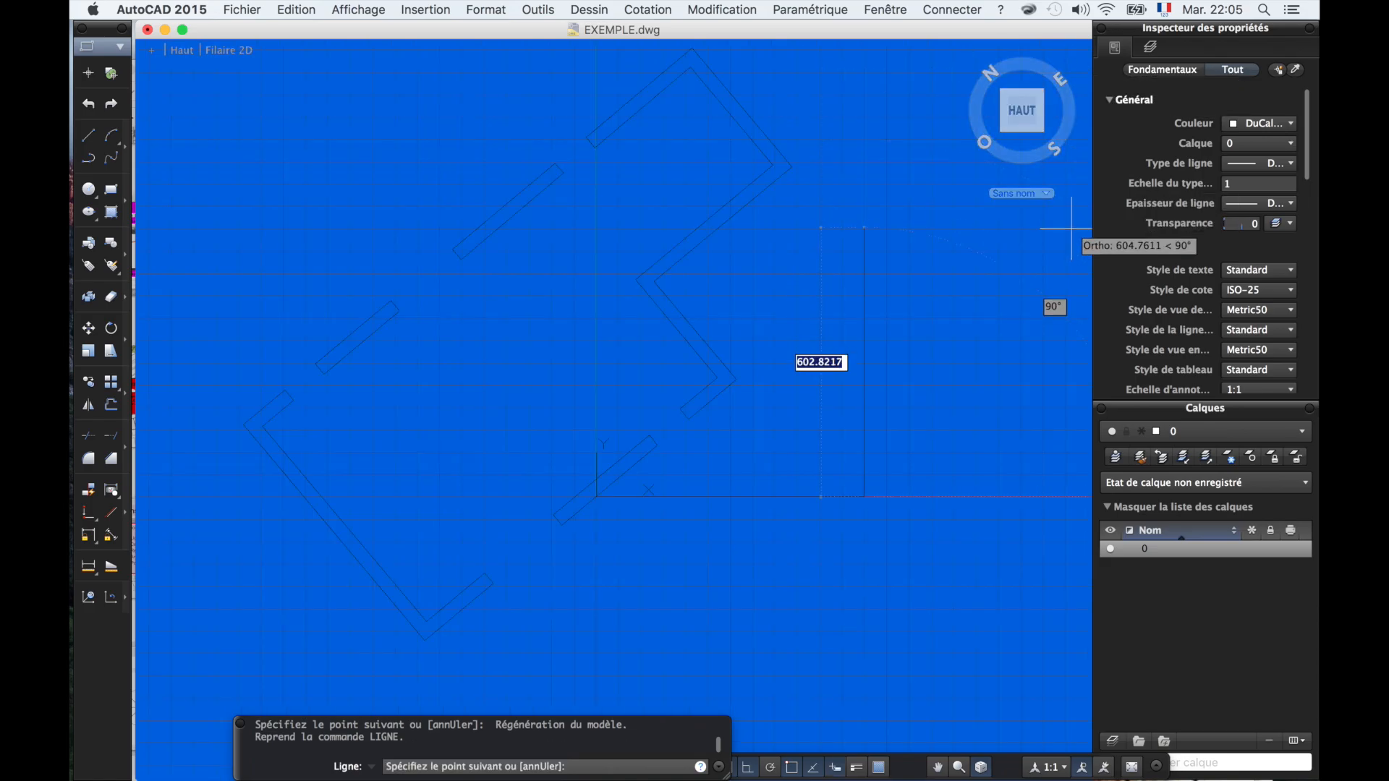
click(1079, 73)
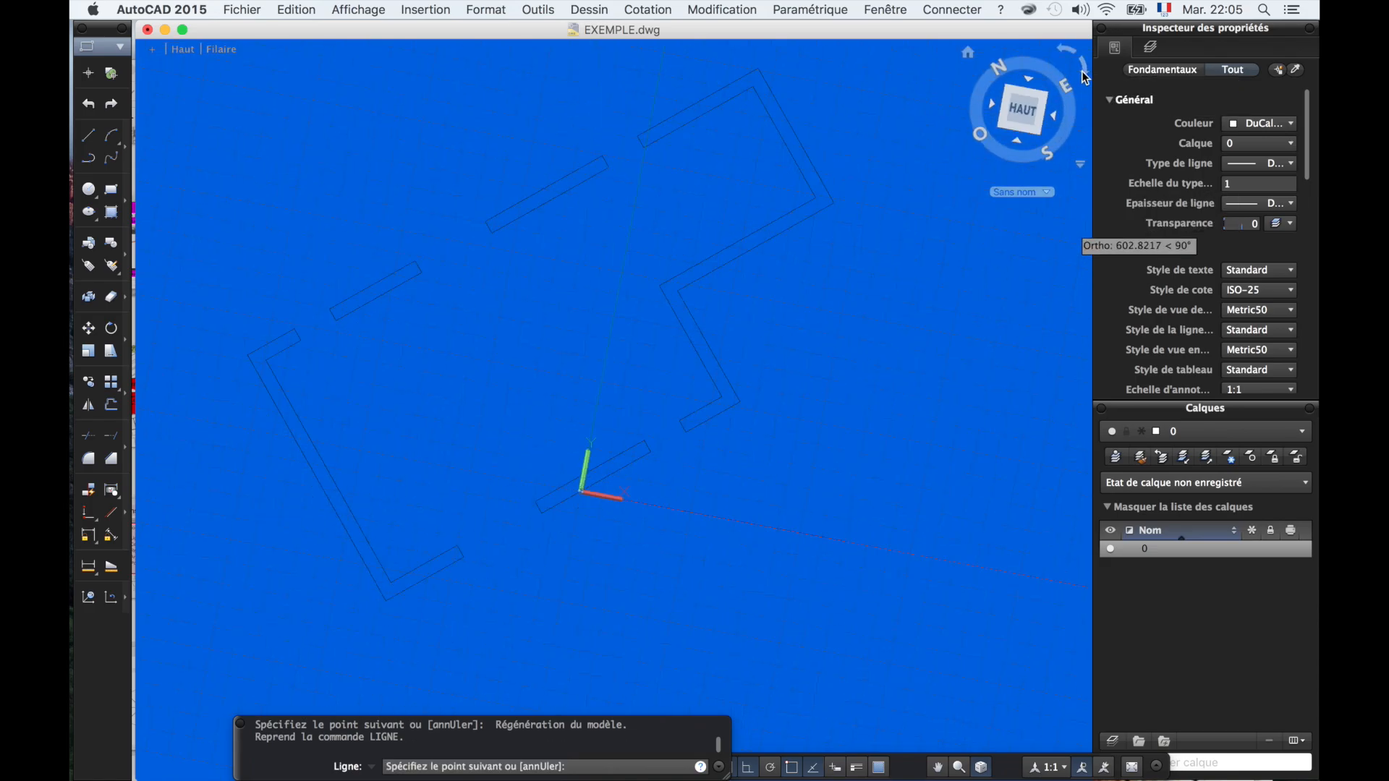
click(1075, 58)
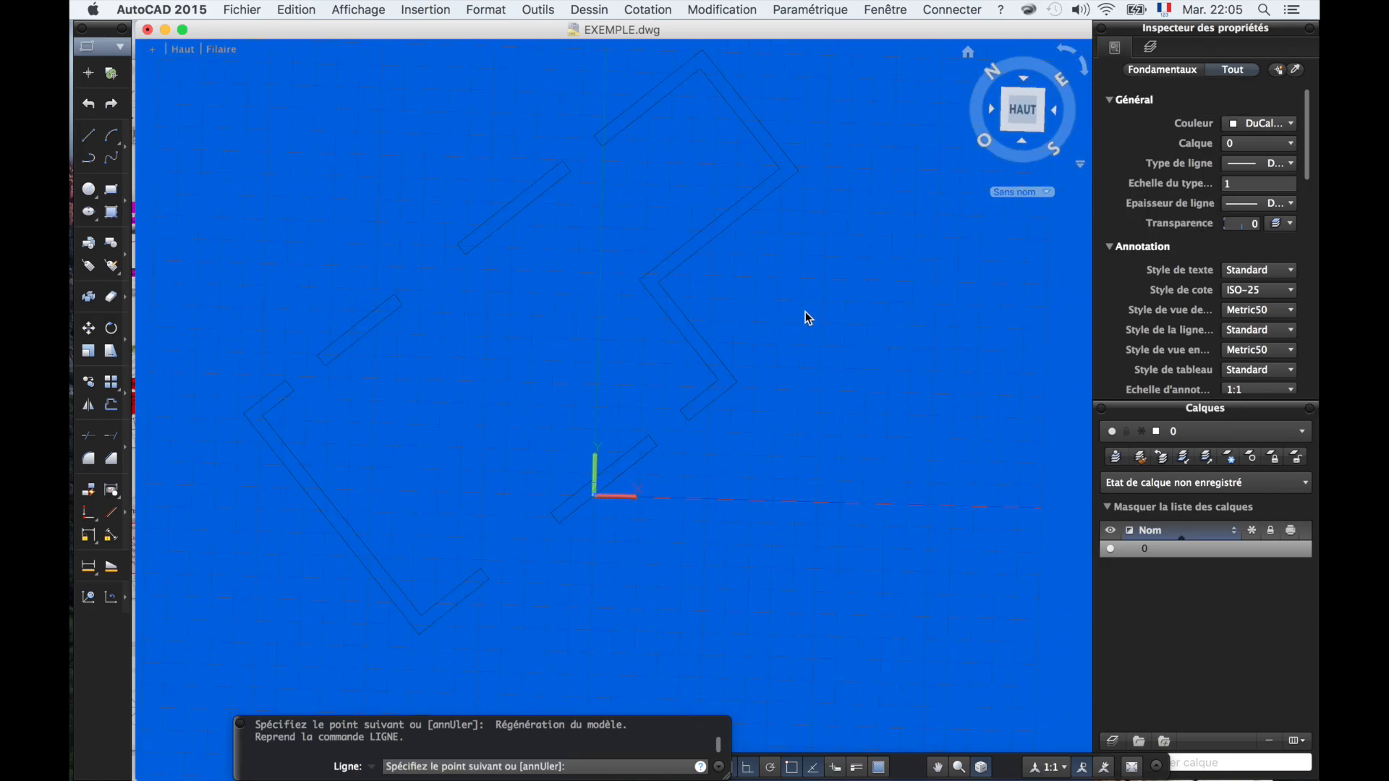
scroll(734, 379, down, 2)
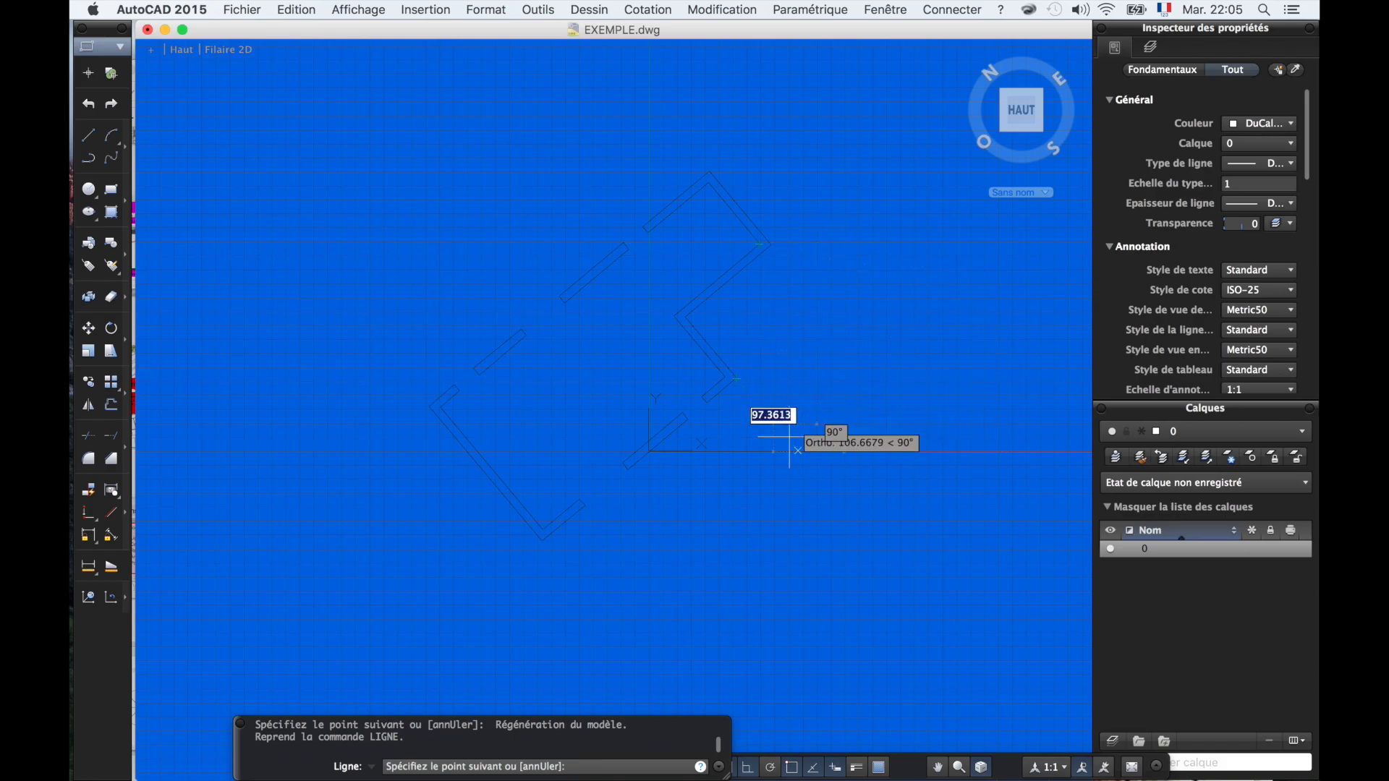
- End the perpendicular line level with the building's outer corner and close the outline with a segment to that corner
click(816, 244)
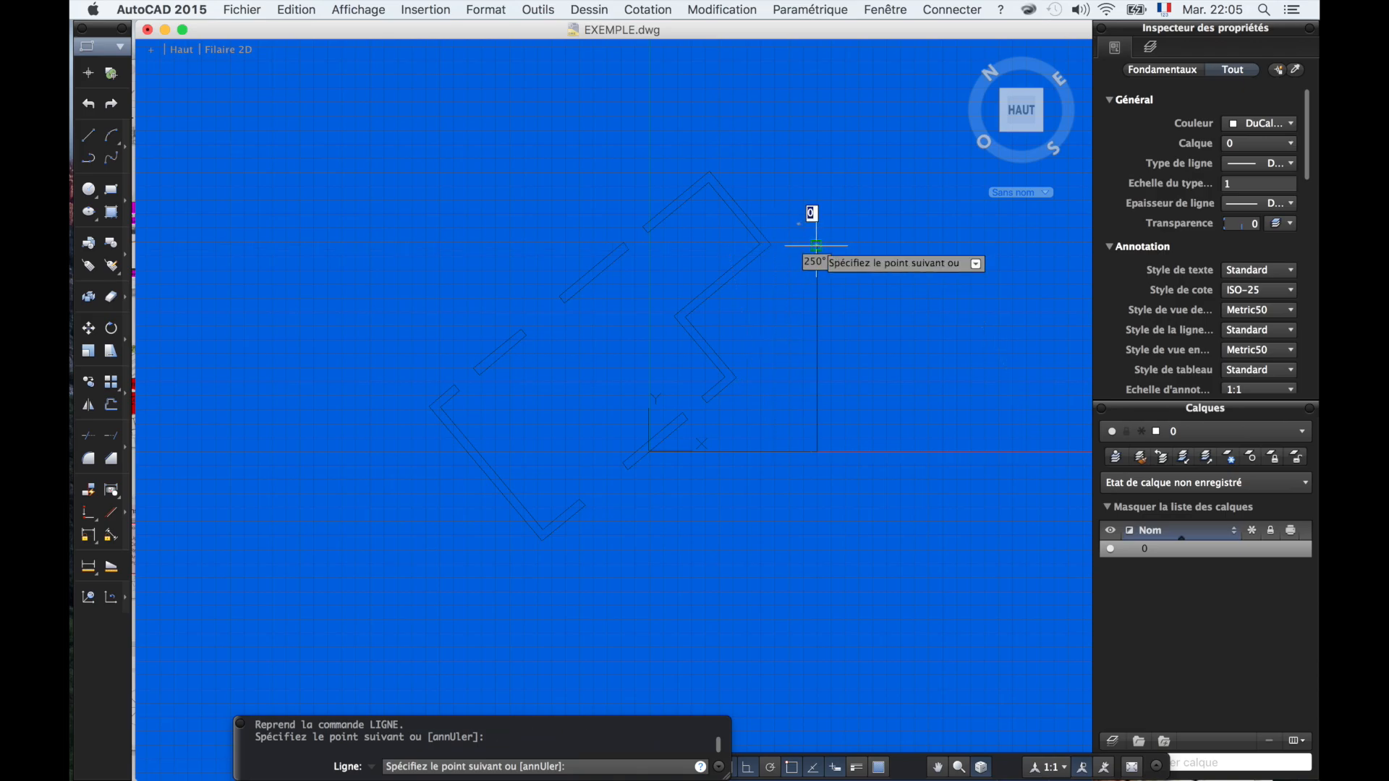
click(770, 245)
key(Escape)
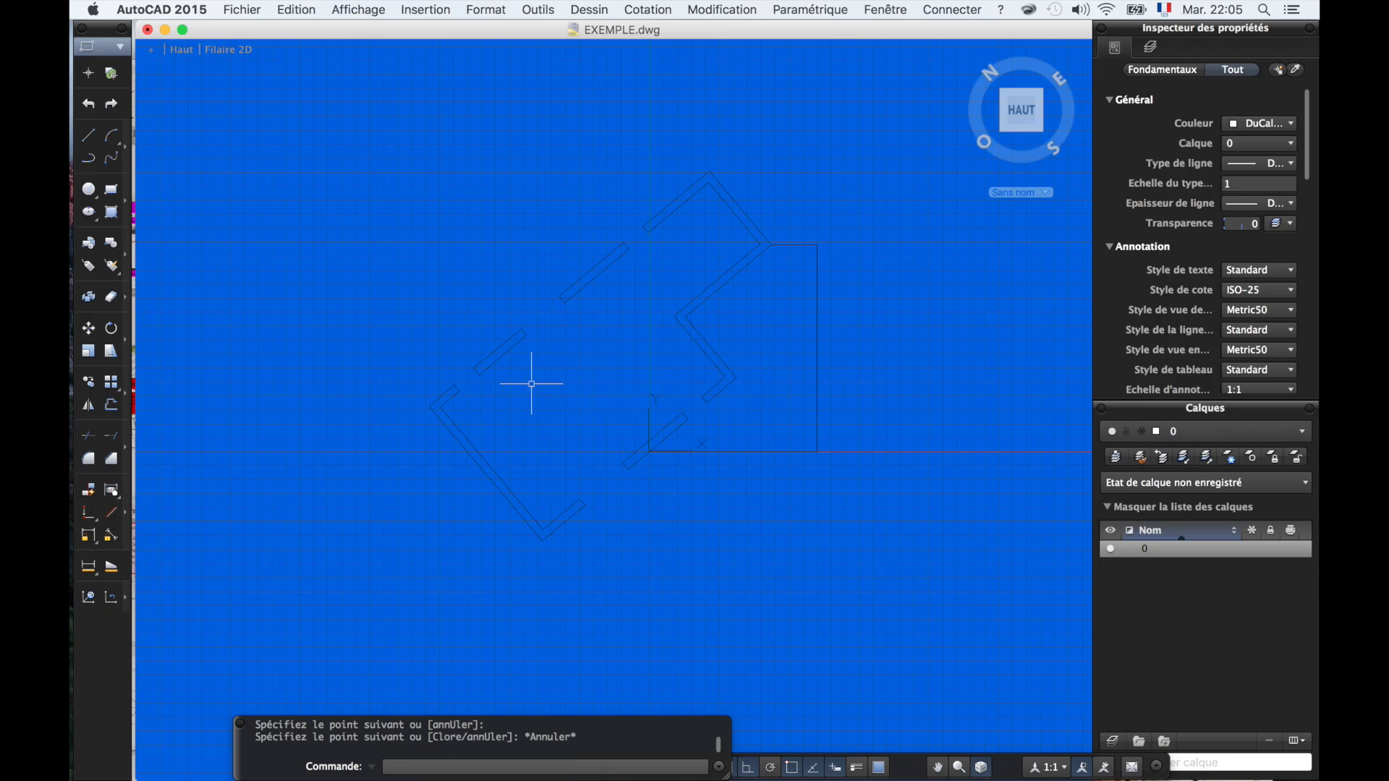
- Restore the general (world) coordinate system and realign the top view so the building is horizontal again
text(SCU)
key(Return)
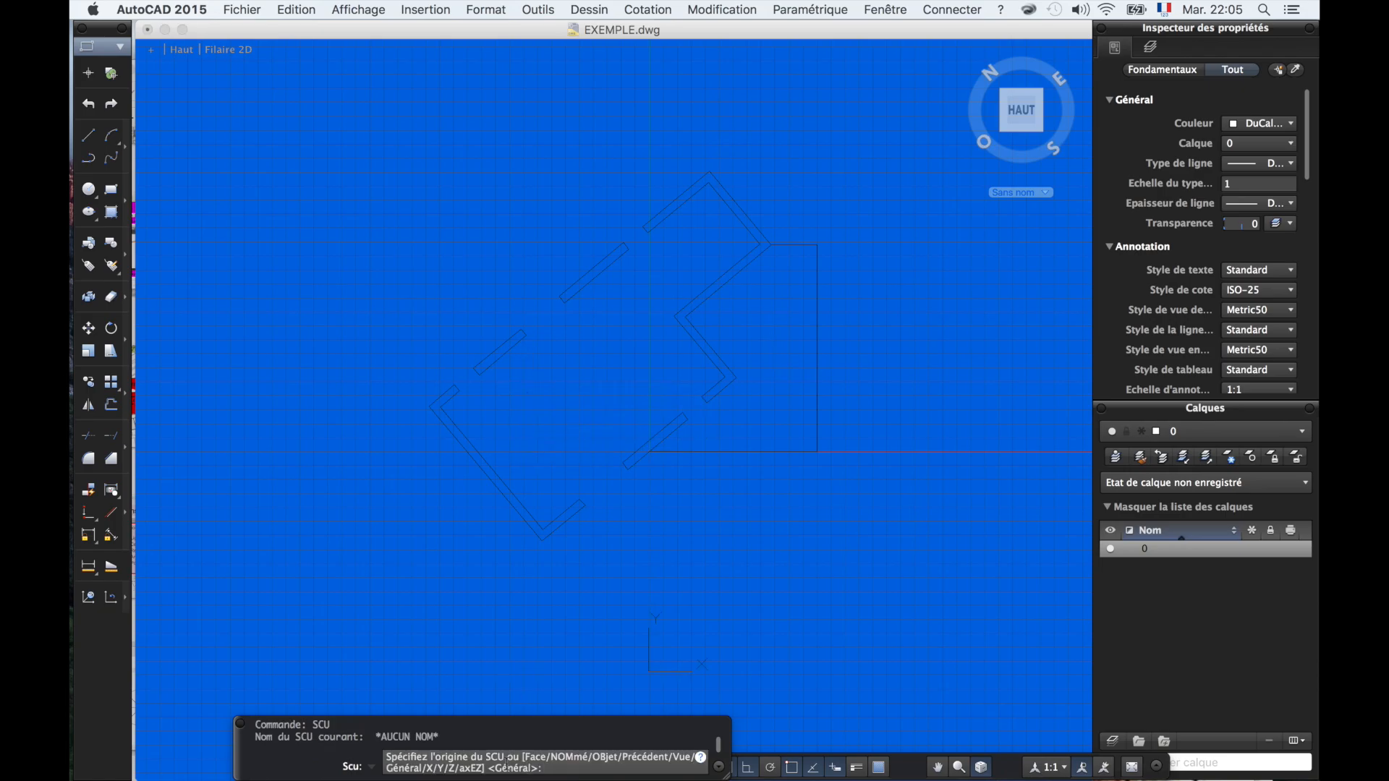
text(G)
key(Return)
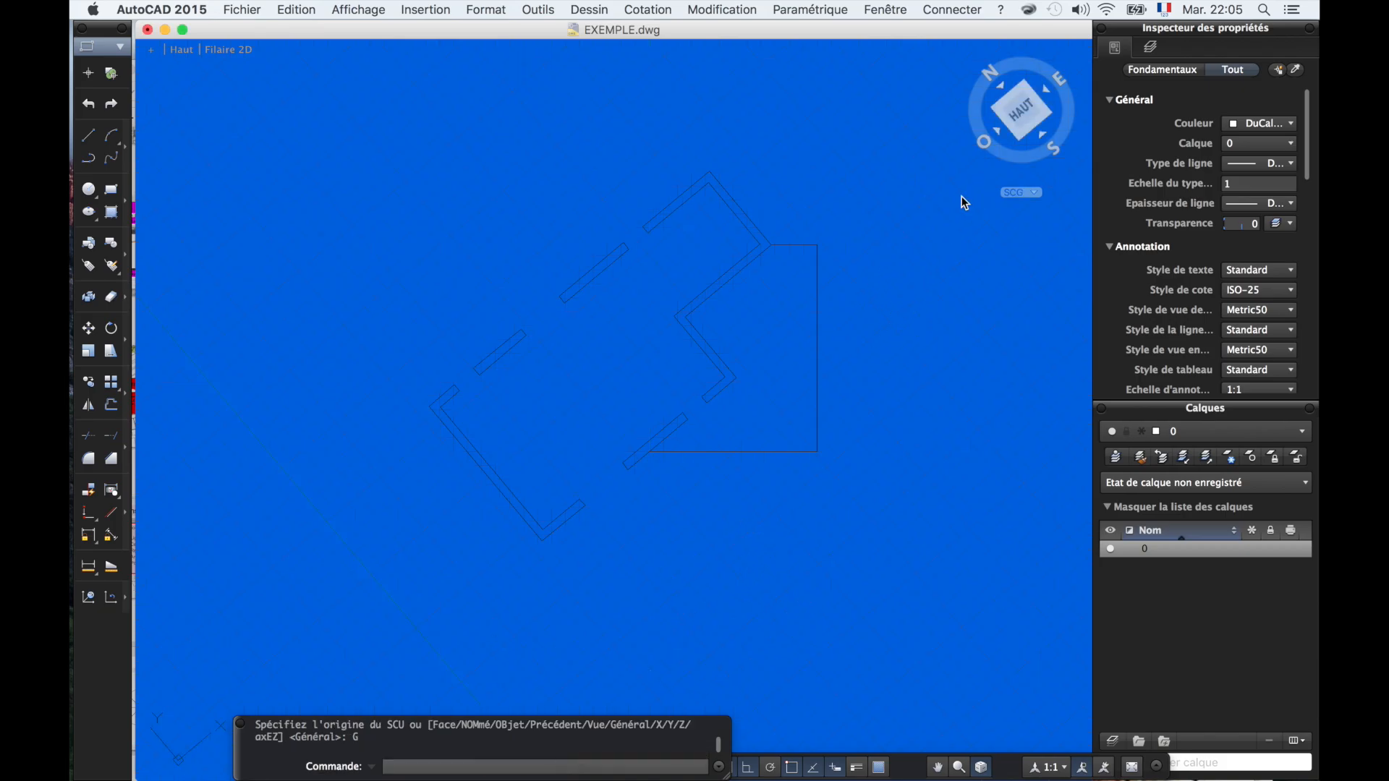
click(1011, 119)
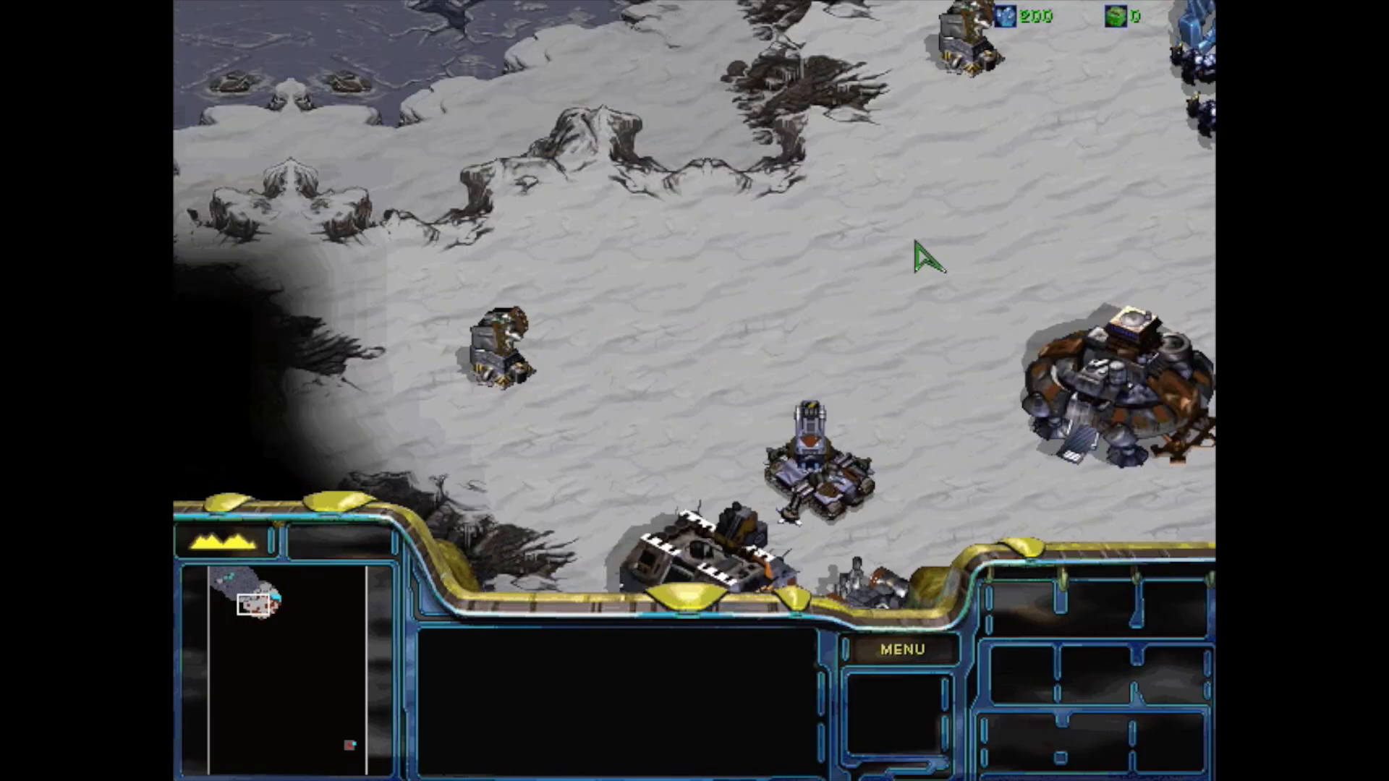
click(257, 601)
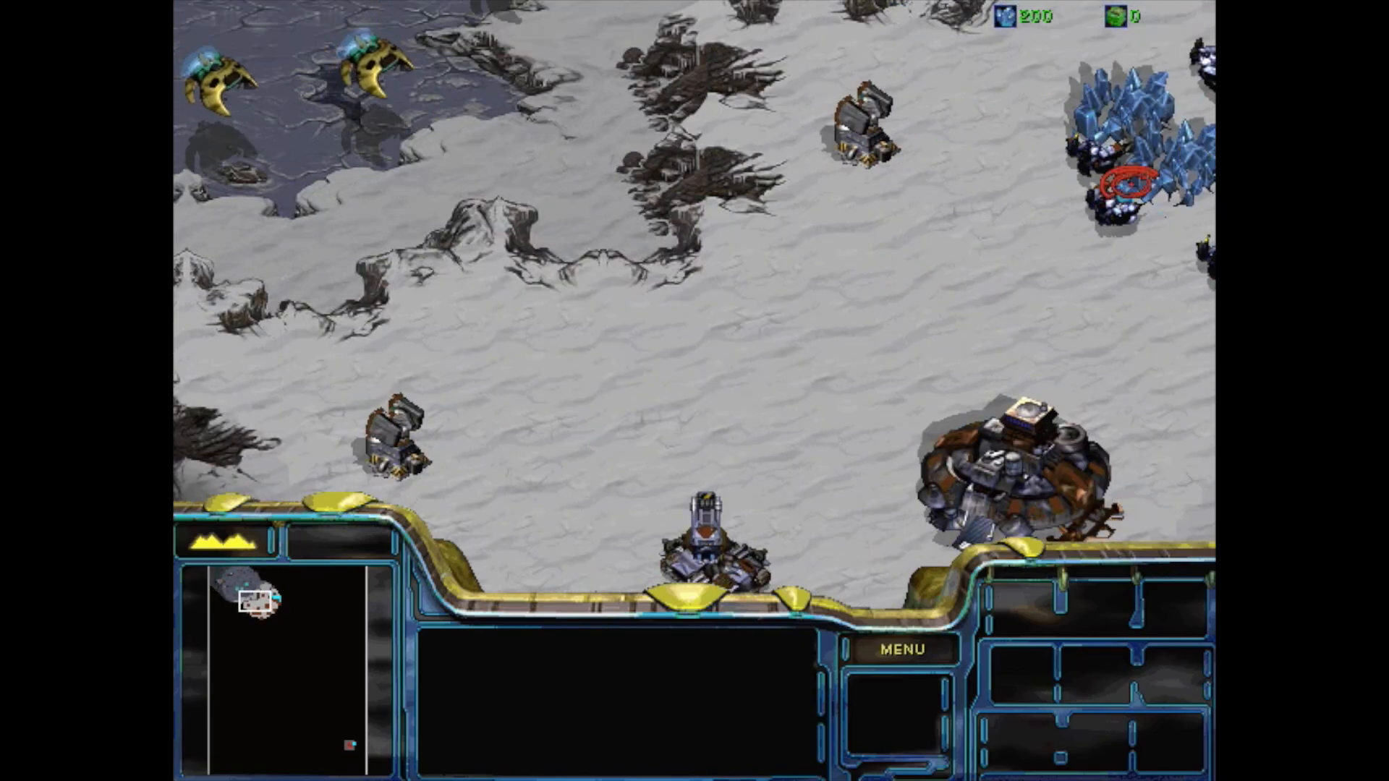
drag(241, 335, 666, 533)
key(1)
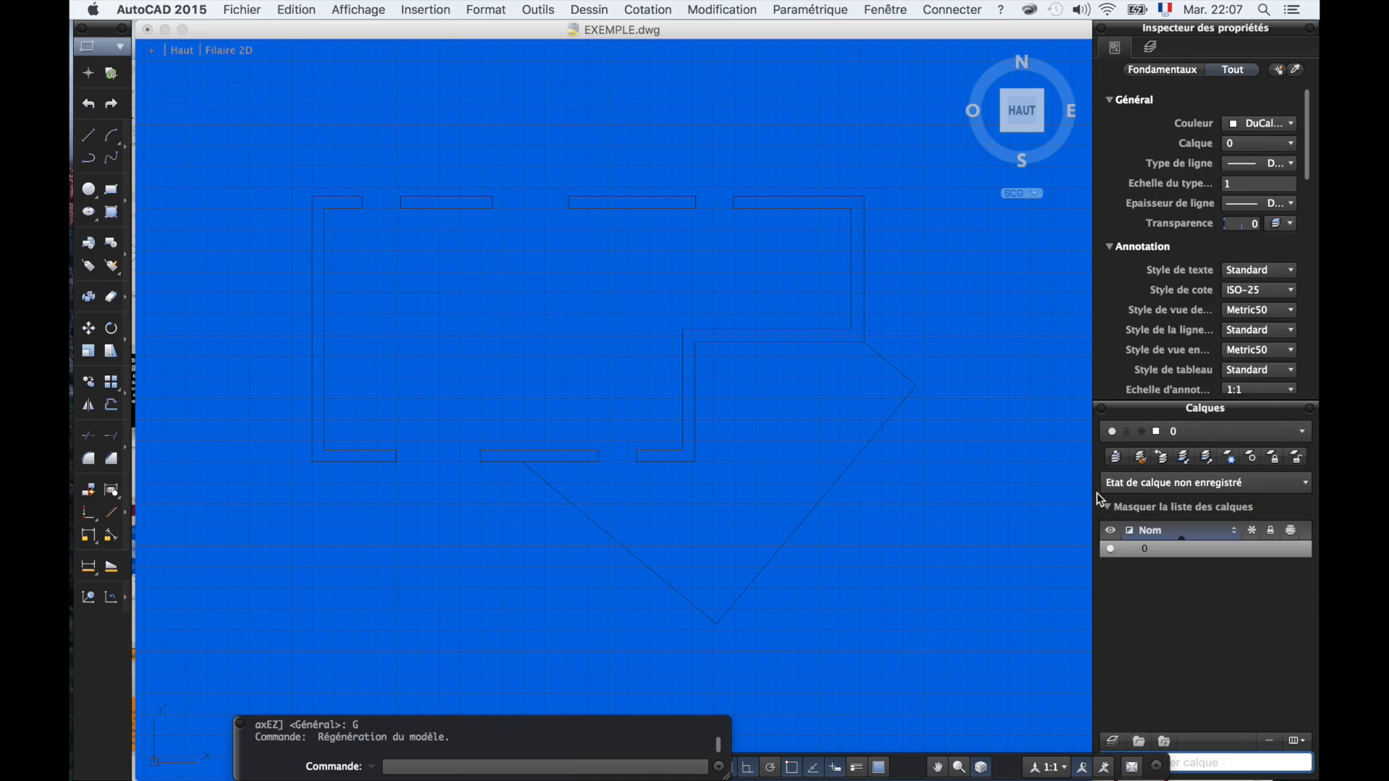
- Widen the properties and layers palettes and create a layer named "10 - MUR"
drag(1095, 495, 996, 493)
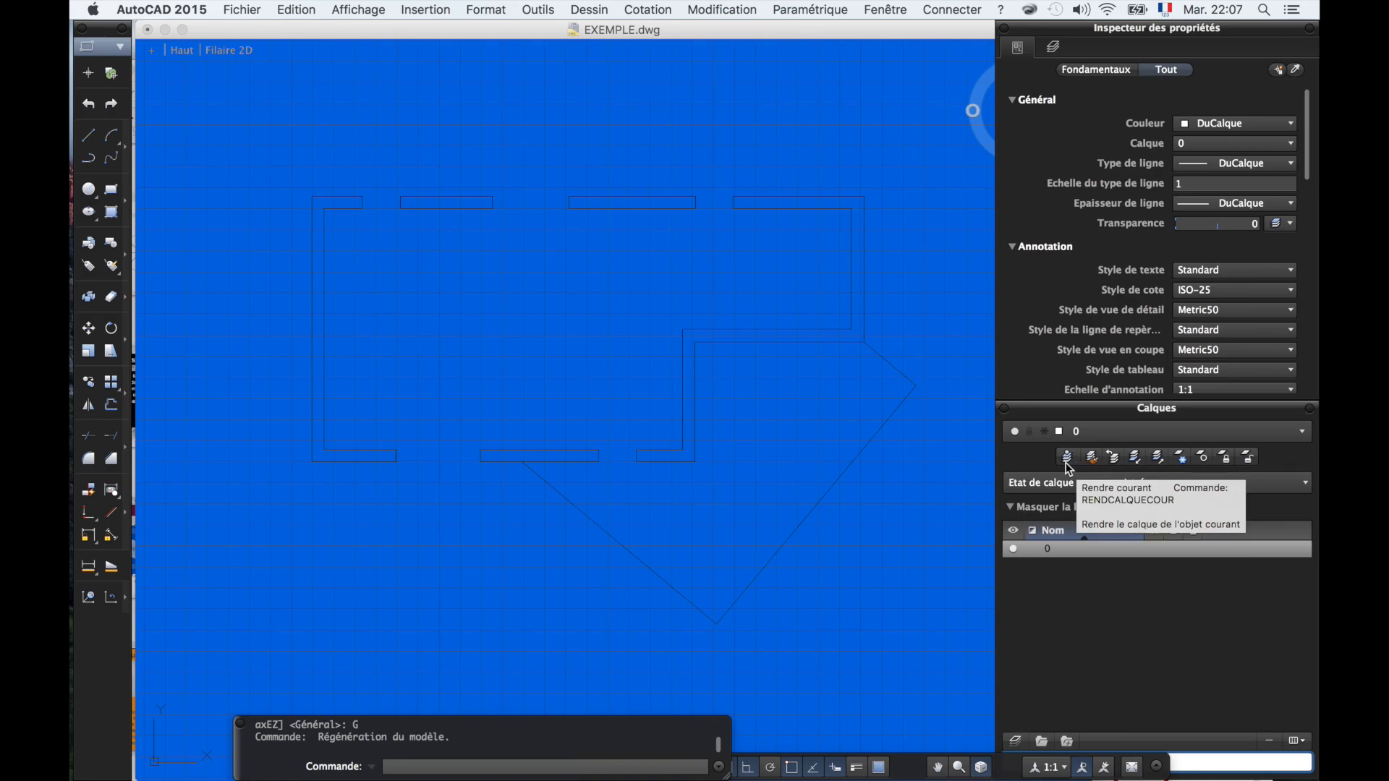
click(1016, 742)
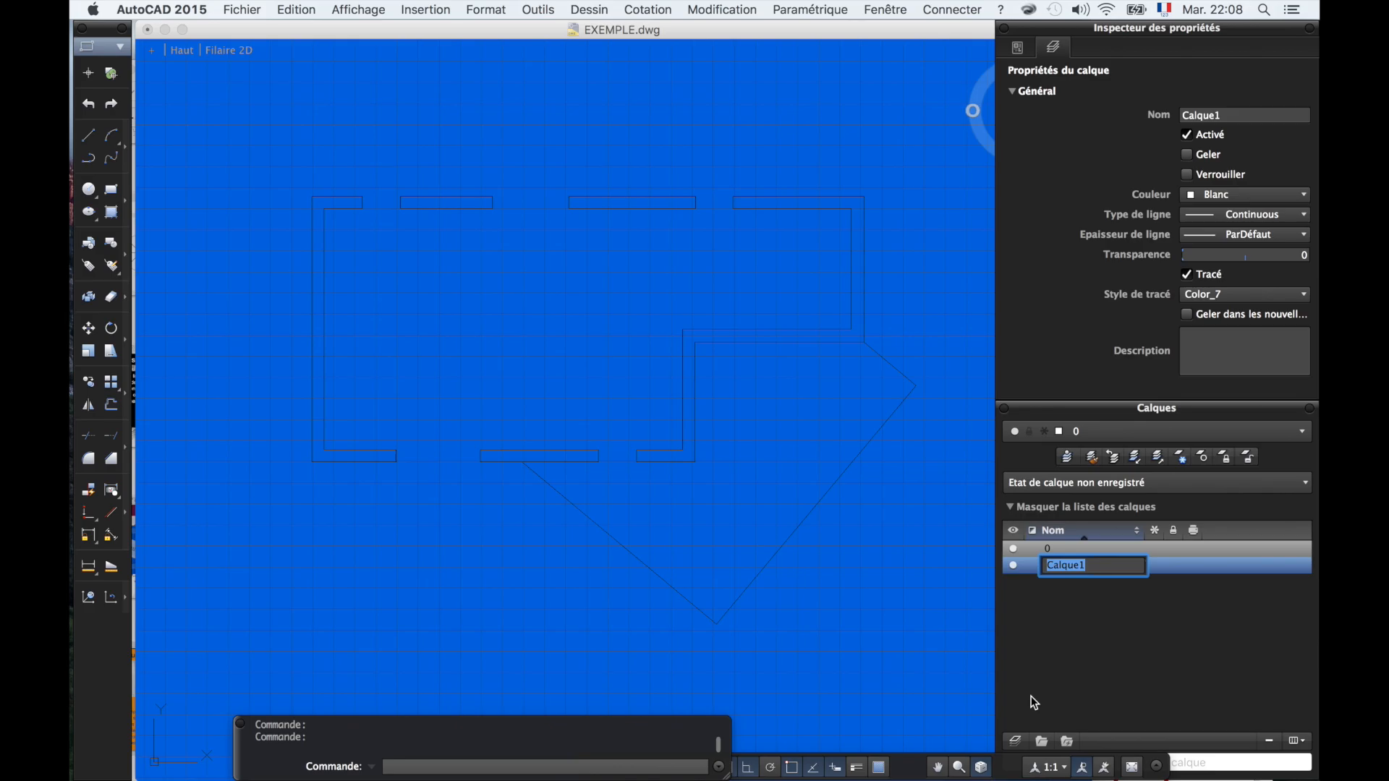
text(10 -)
text(MUR)
key(Return)
- Create a layer named "100 - VEGETATION"
click(1016, 741)
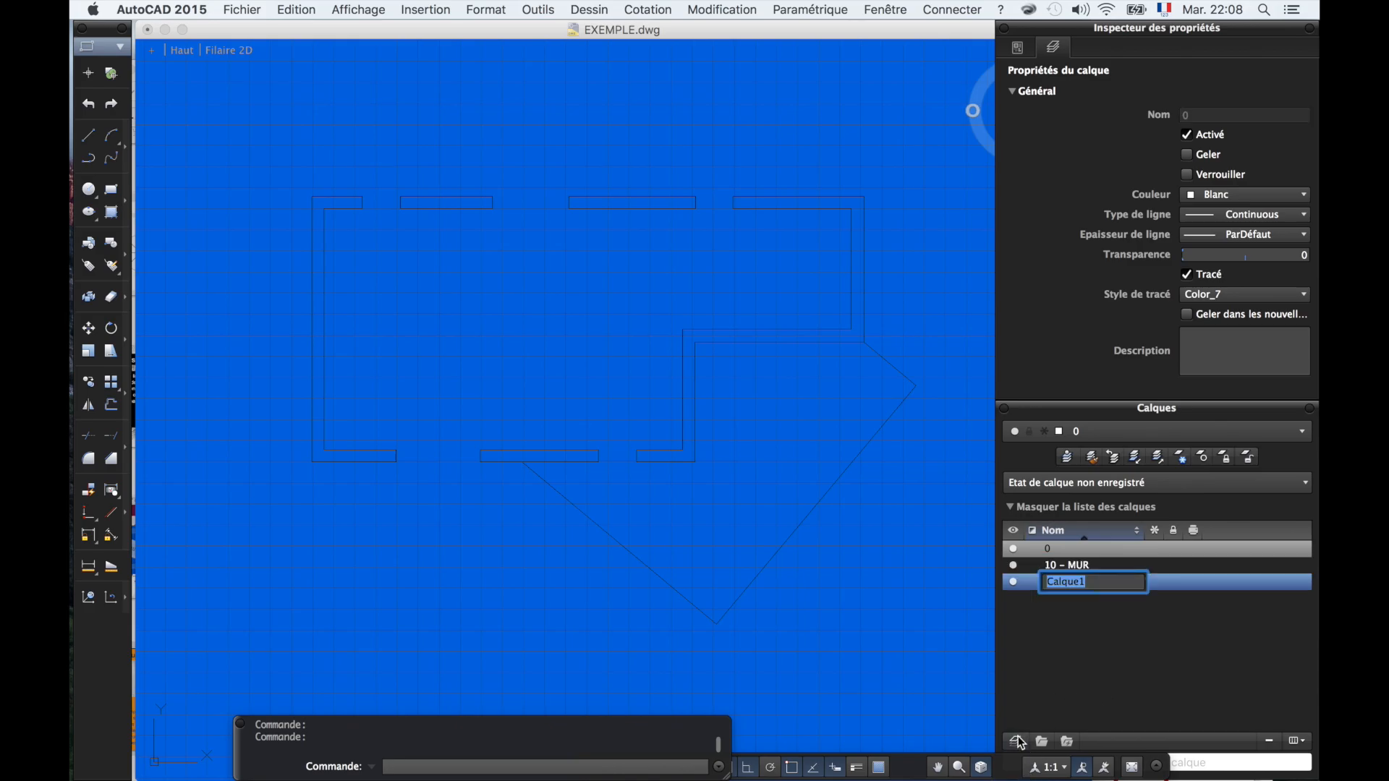
text(10)
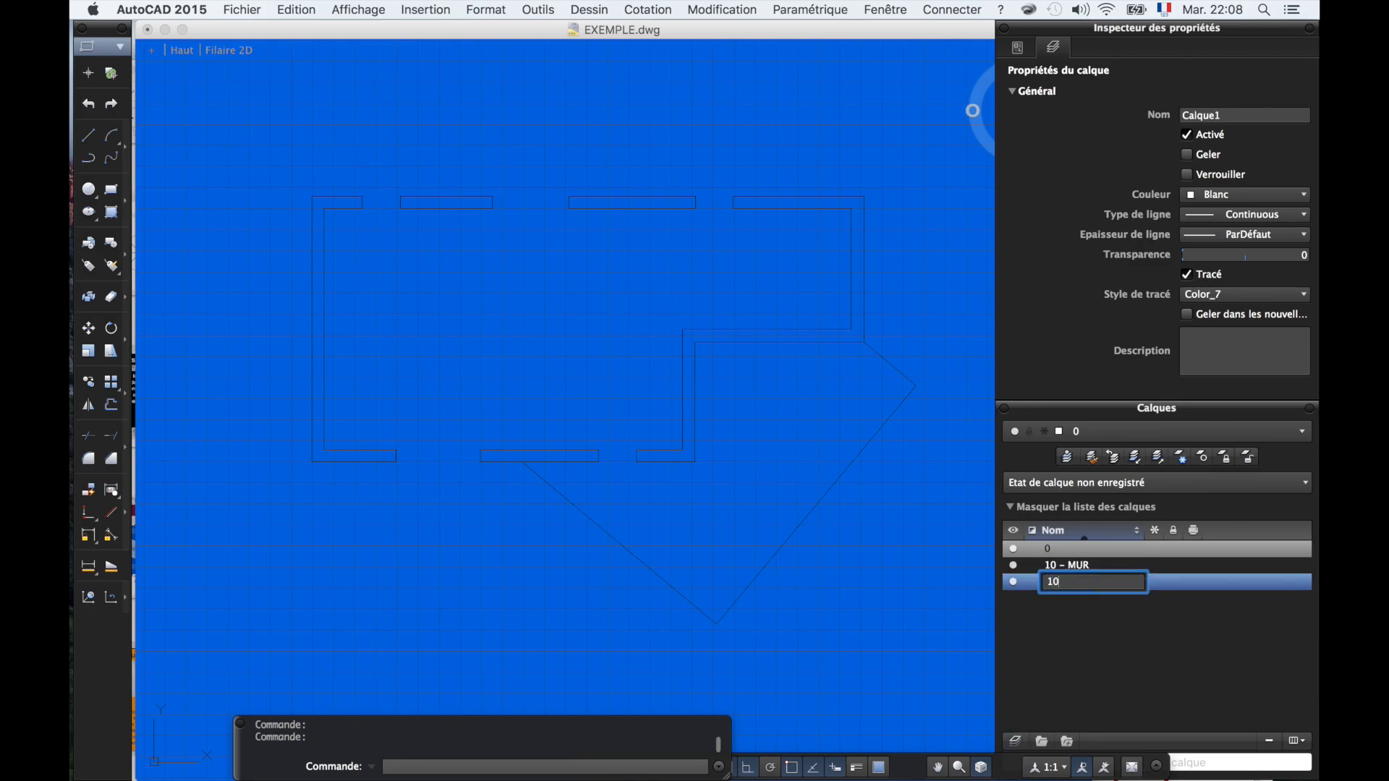
text(0 - vege)
key(BackSpace)
key(BackSpace)
key(BackSpace)
text(VEGETATION)
key(Return)
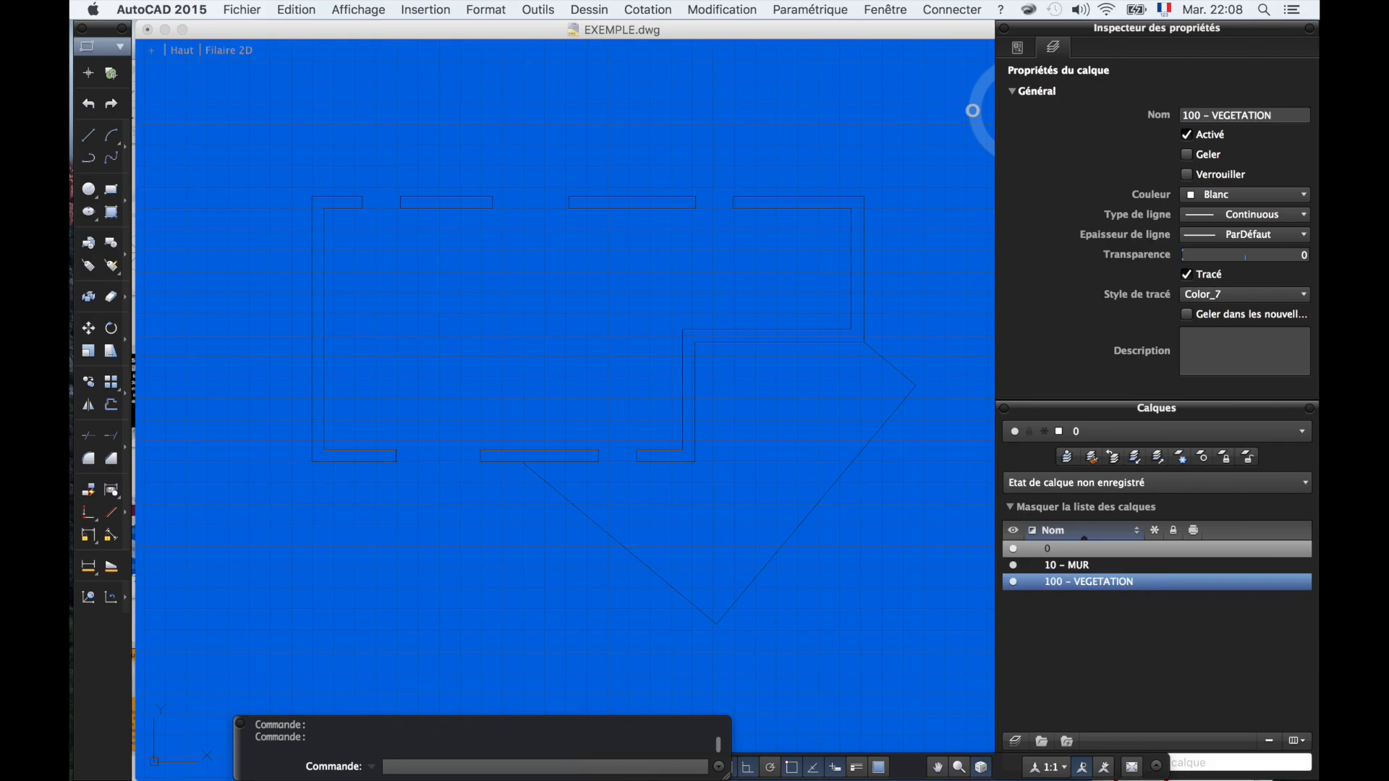
- Create a layer named "20 - CLOISON" and try re-sorting the layer list by name
click(1015, 742)
text(20)
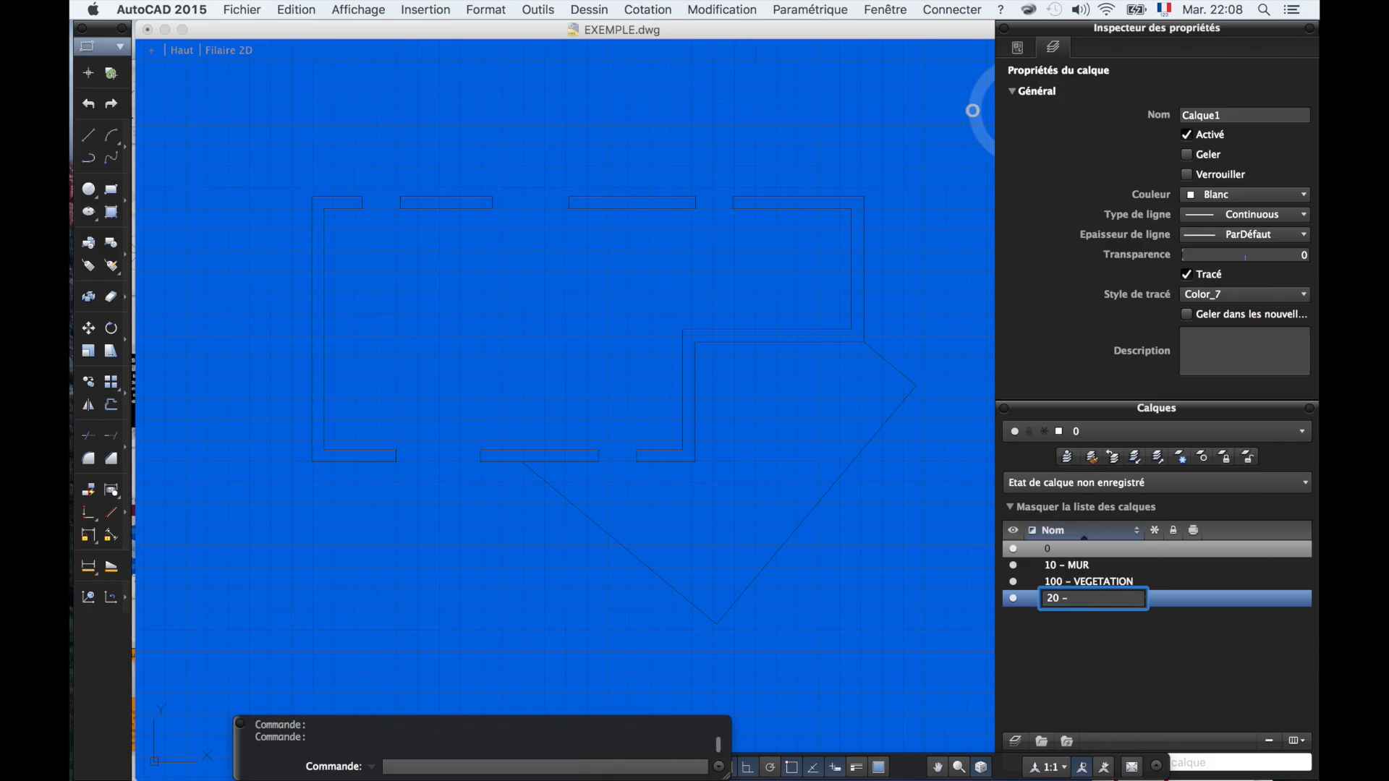
text( - clotur)
key(BackSpace)
key(BackSpace)
key(BackSpace)
key(BackSpace)
key(BackSpace)
key(BackSpace)
text(CLOISON)
key(Return)
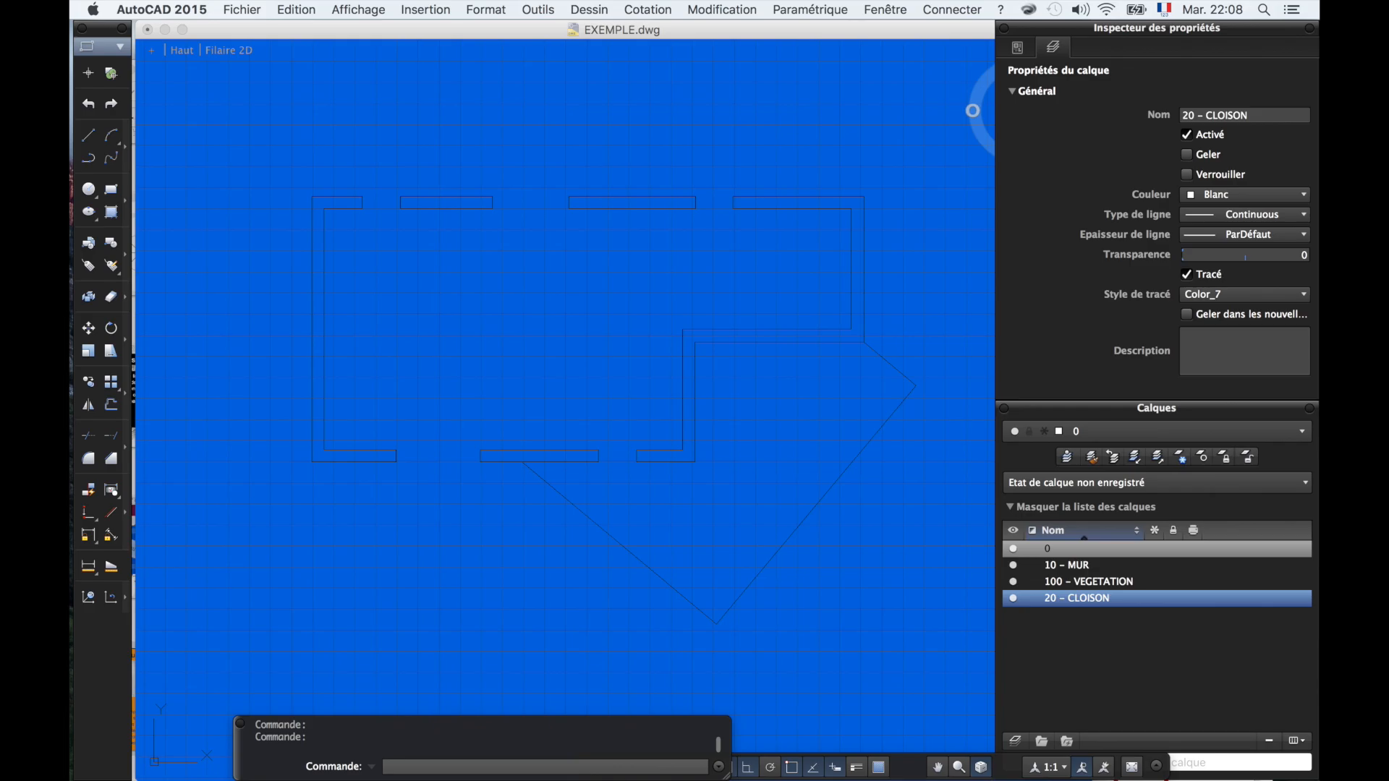
click(1094, 533)
click(1094, 532)
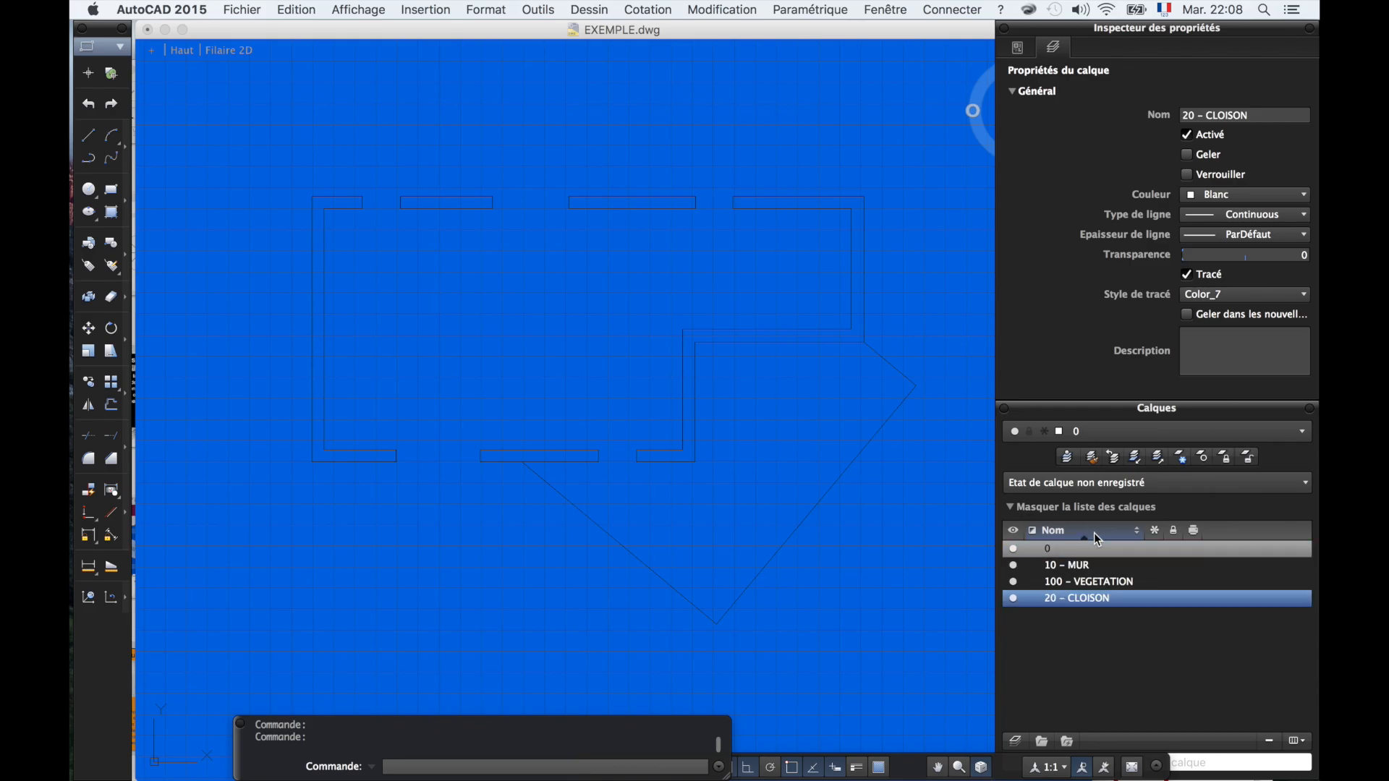
- Rename the vegetation layer to "90 - VEGETATION" so it sorts after the other numbered layers
click(1095, 584)
double_click(1057, 583)
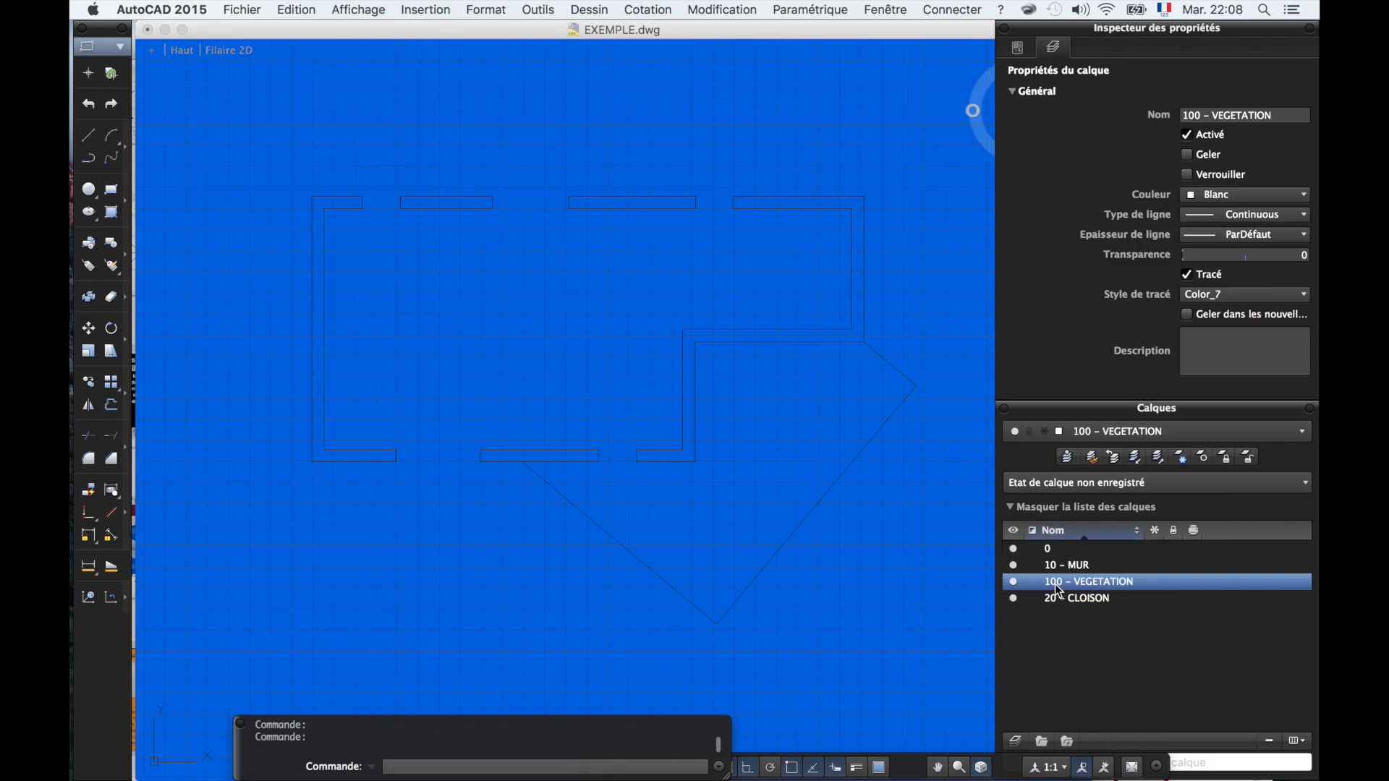
right_click(1057, 589)
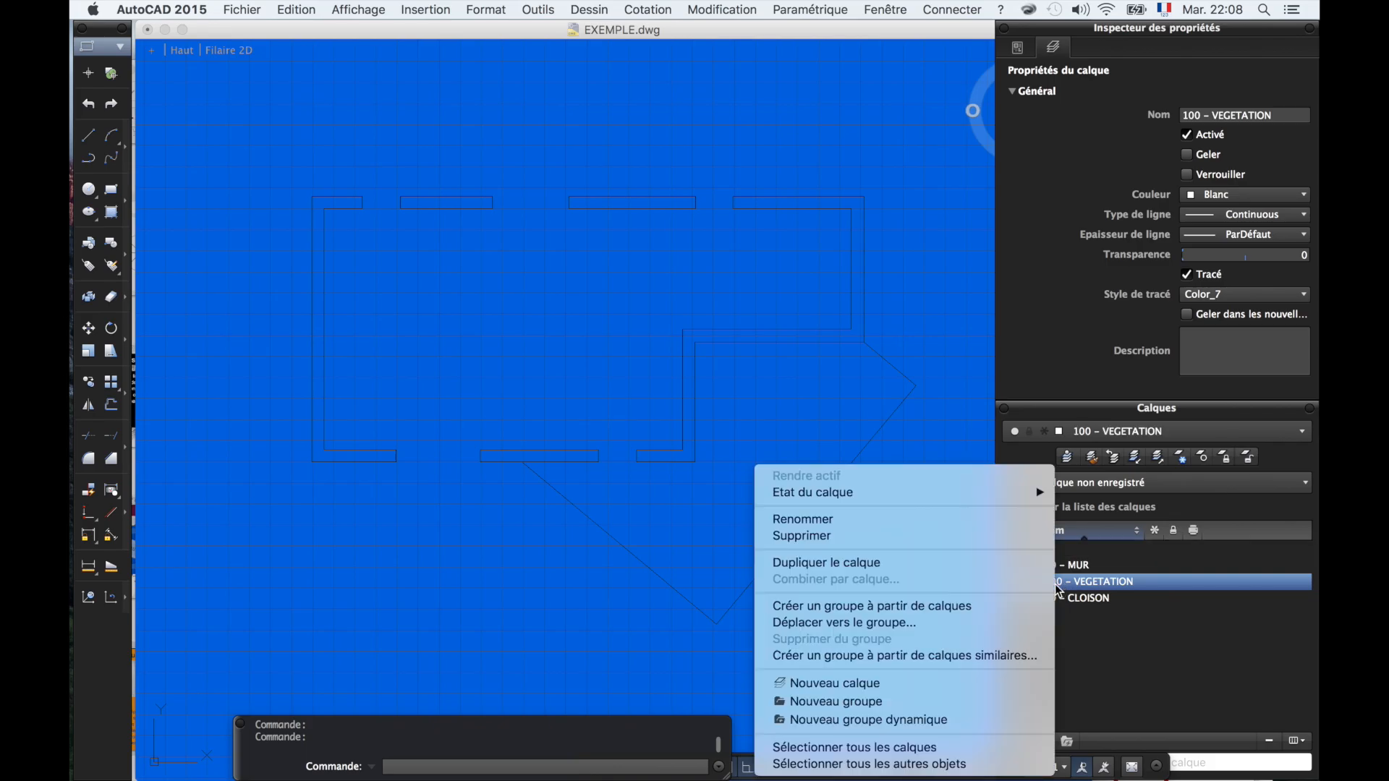
click(958, 520)
click(1138, 583)
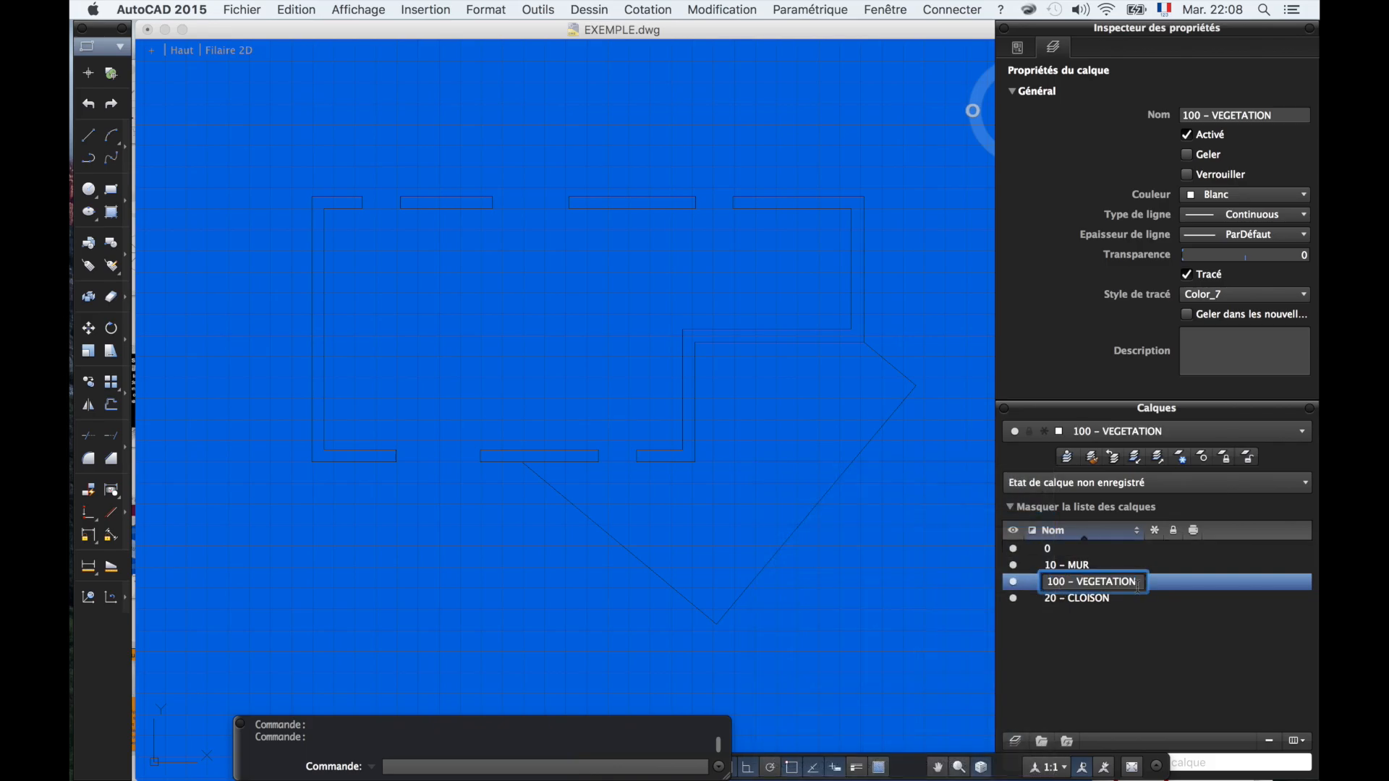
click(1052, 582)
key(Delete)
key(BackSpace)
text(8)
key(BackSpace)
text(9)
key(Return)
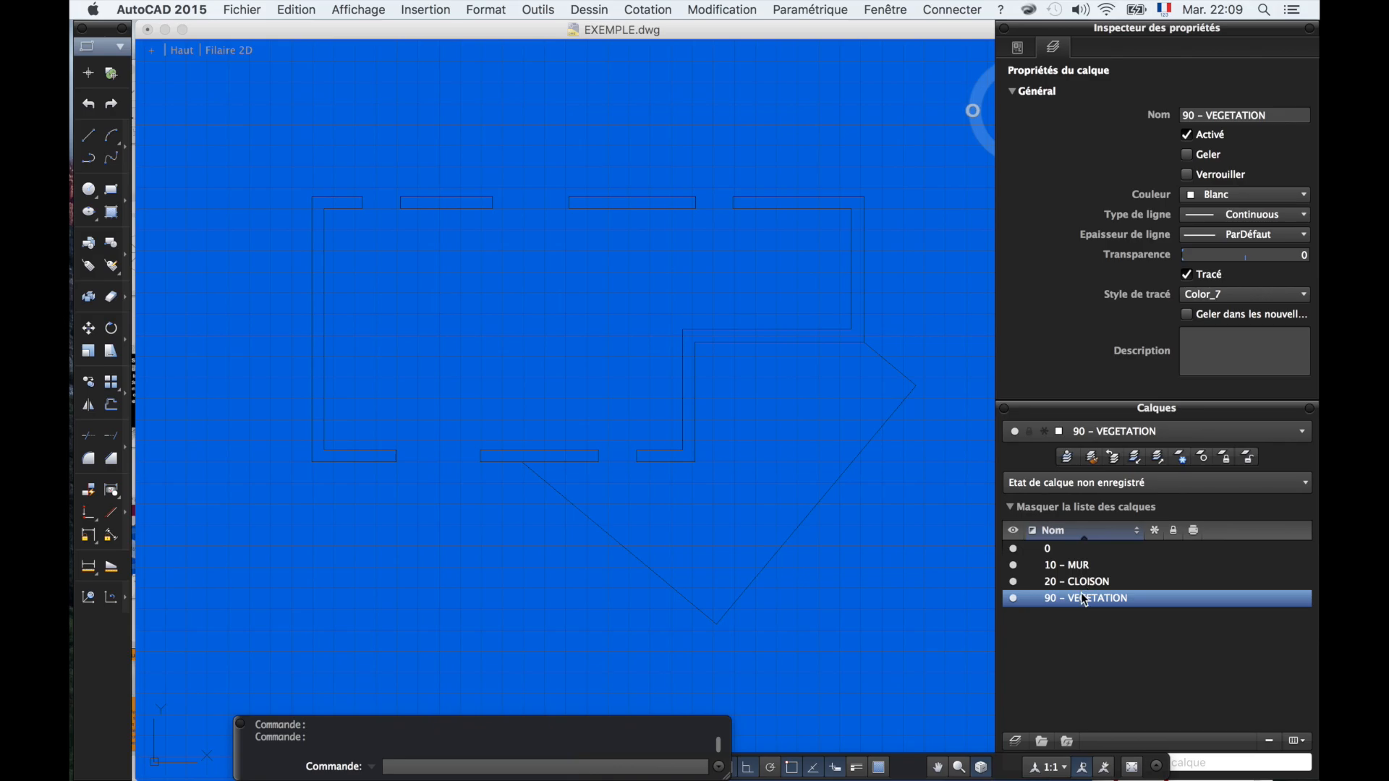
- Create a layer named "30 -MENUISERIE" for the joinery
click(1015, 741)
text(30 )
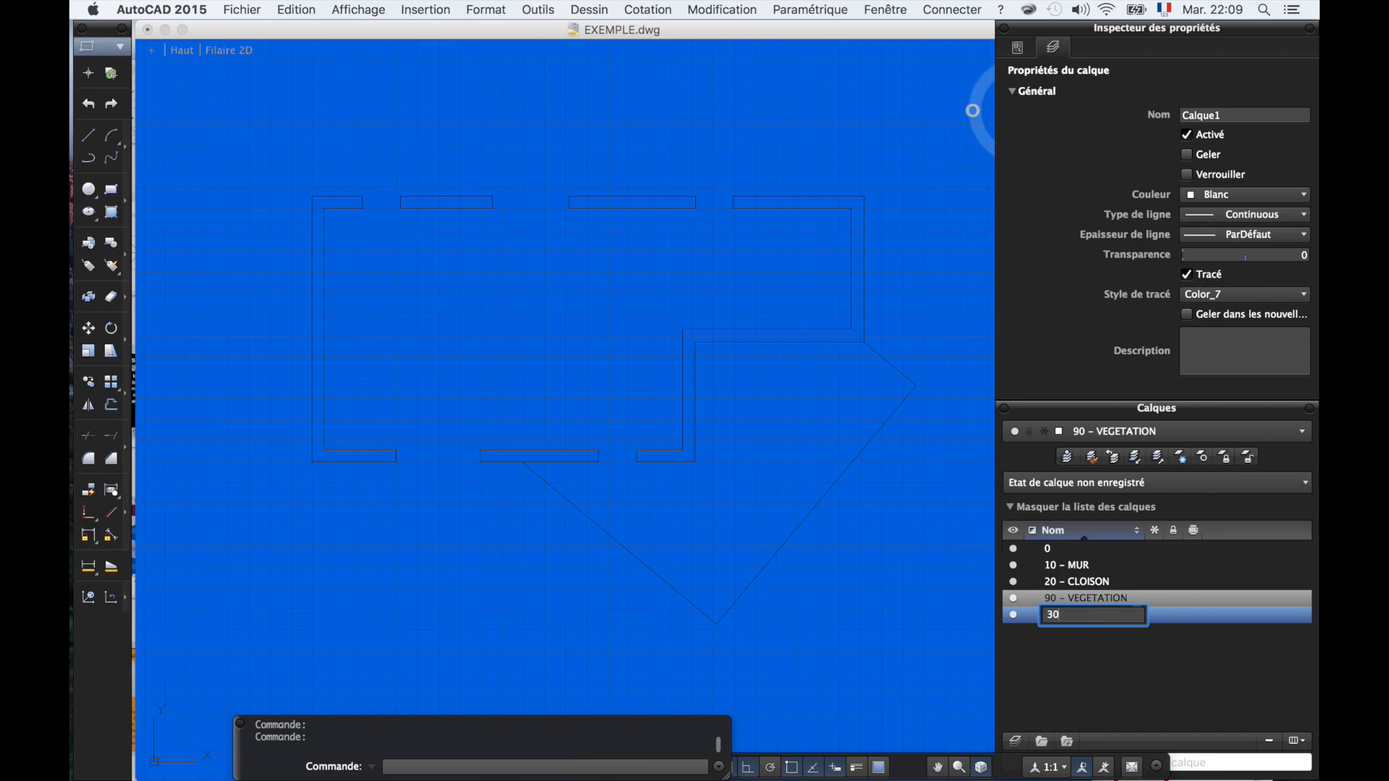
text(- hui)
key(BackSpace)
key(BackSpace)
key(BackSpace)
text(MENUISERIE)
key(Return)
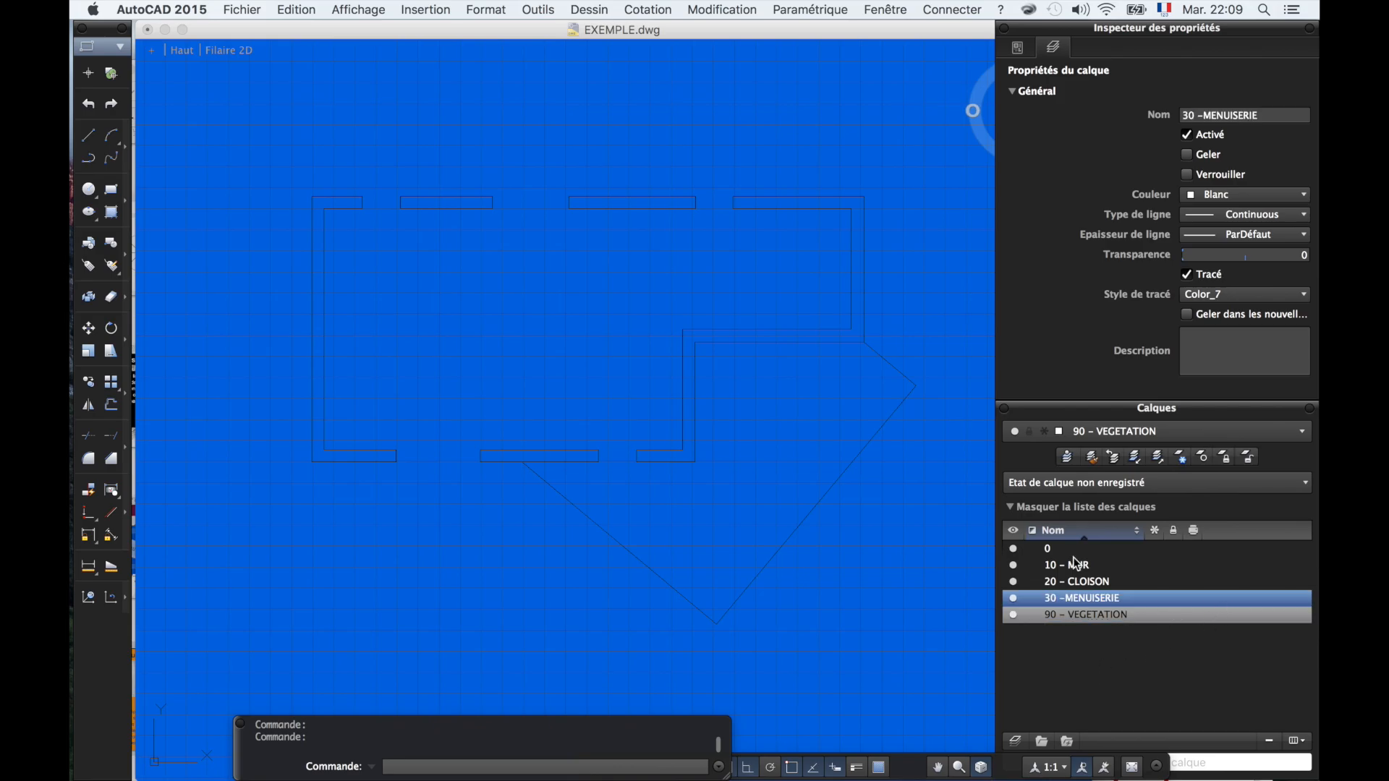
- Create two more layers named "40 - HACHURE" and "50 - ISOLATION"
click(1015, 740)
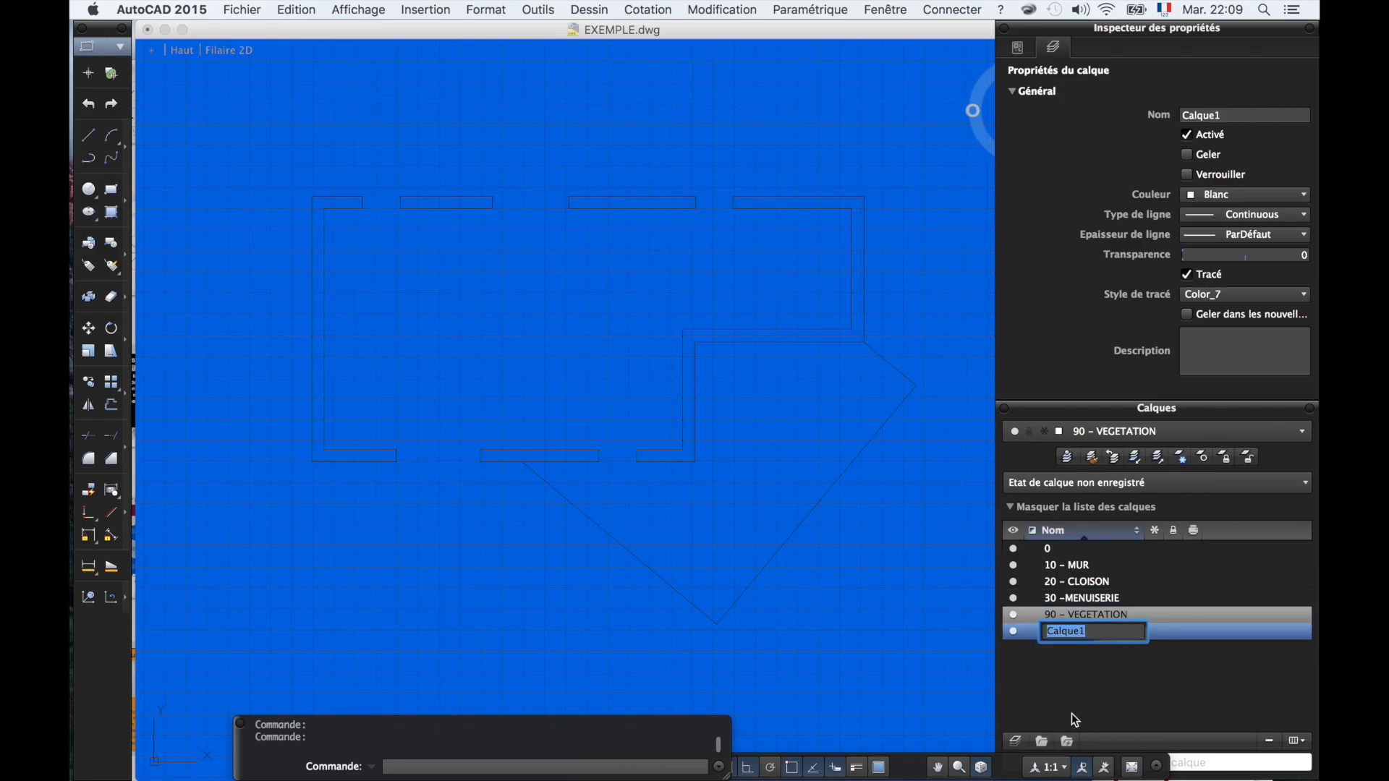
text(40 - HACHURE)
key(Return)
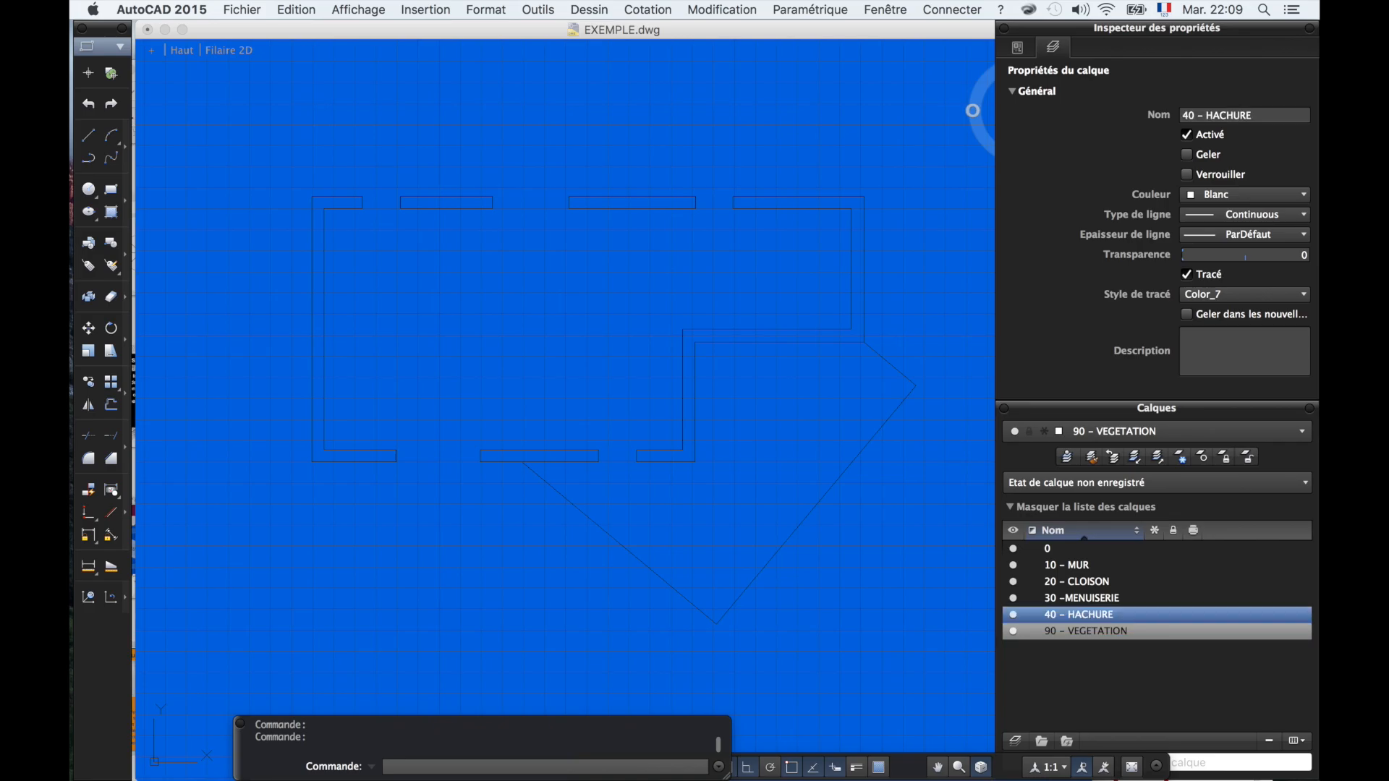
click(1015, 743)
text(50)
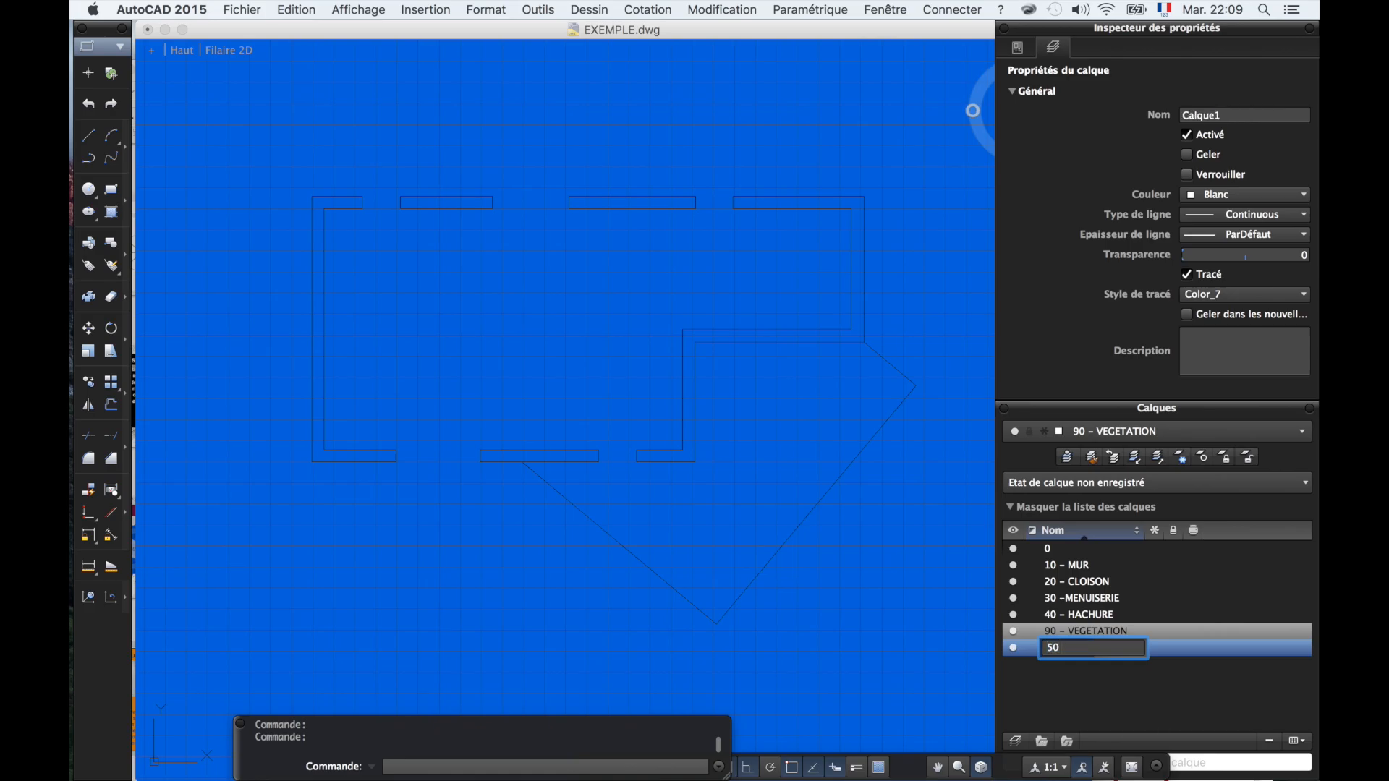
text( - ISOLATION)
key(Return)
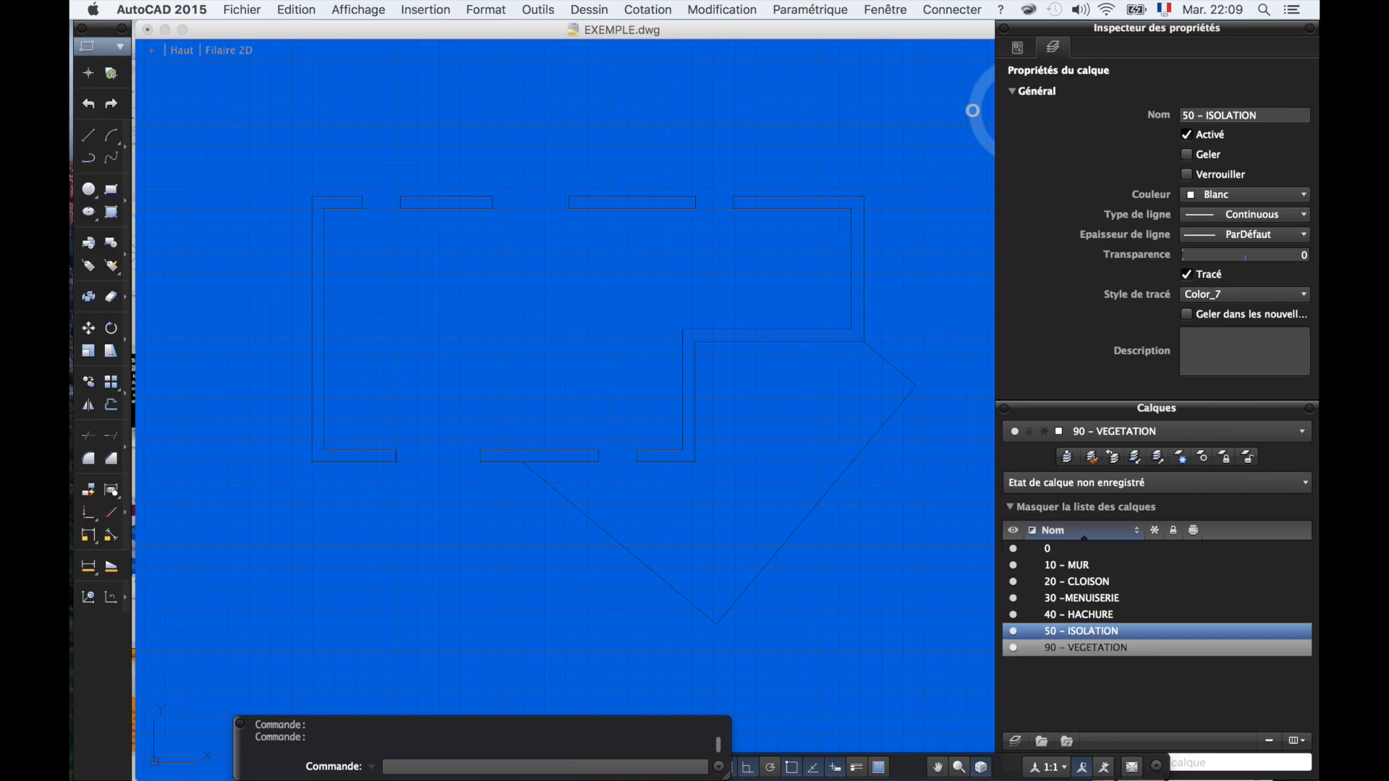
- Create a layer named "70 - COTATION" for the dimensions
click(1015, 744)
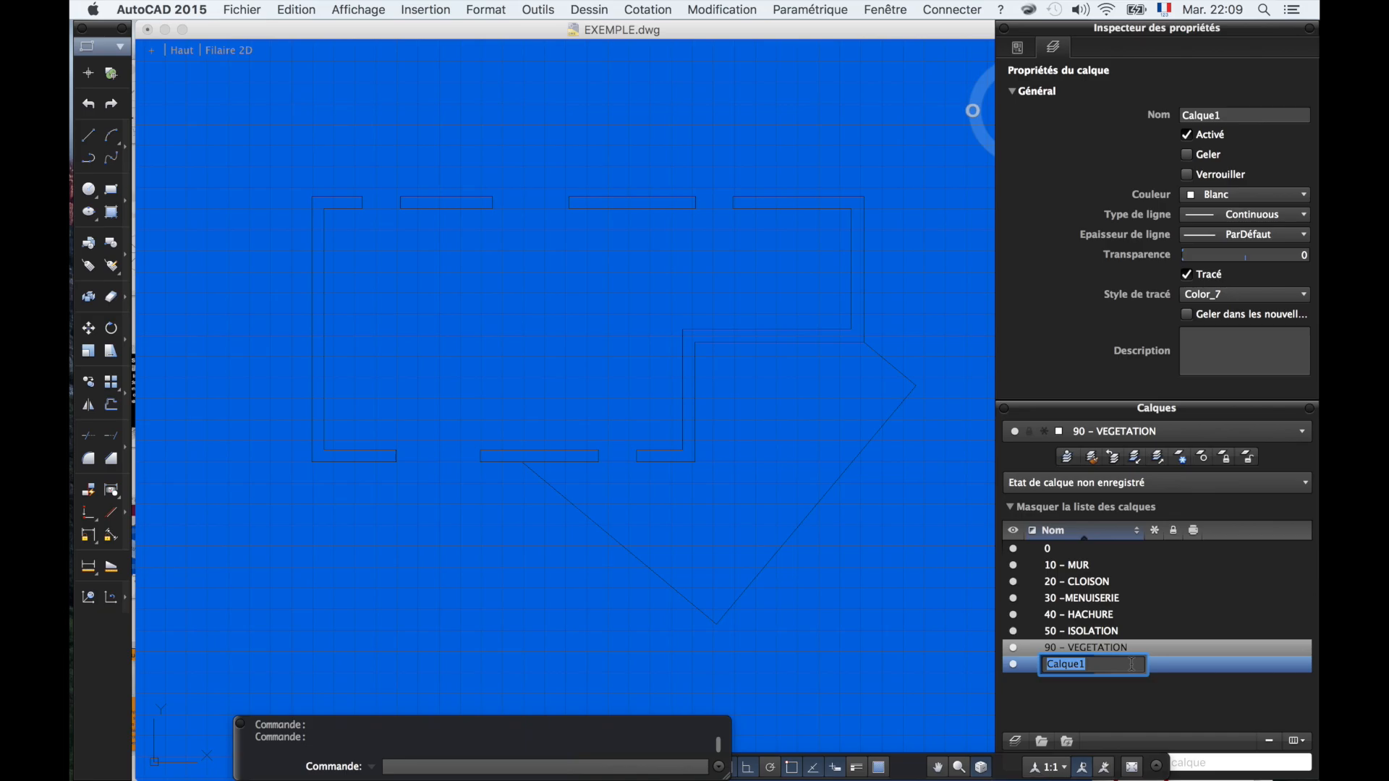
text(90)
key(BackSpace)
key(BackSpace)
text(70 - Cotatio)
key(BackSpace)
key(BackSpace)
key(BackSpace)
key(BackSpace)
key(BackSpace)
text(O)
key(BackSpace)
key(BackSpace)
text(OTATION)
key(Return)
- Create a layer named "80 - ANNOATION ET CARTOUCHE" for annotations and the title block
click(1015, 741)
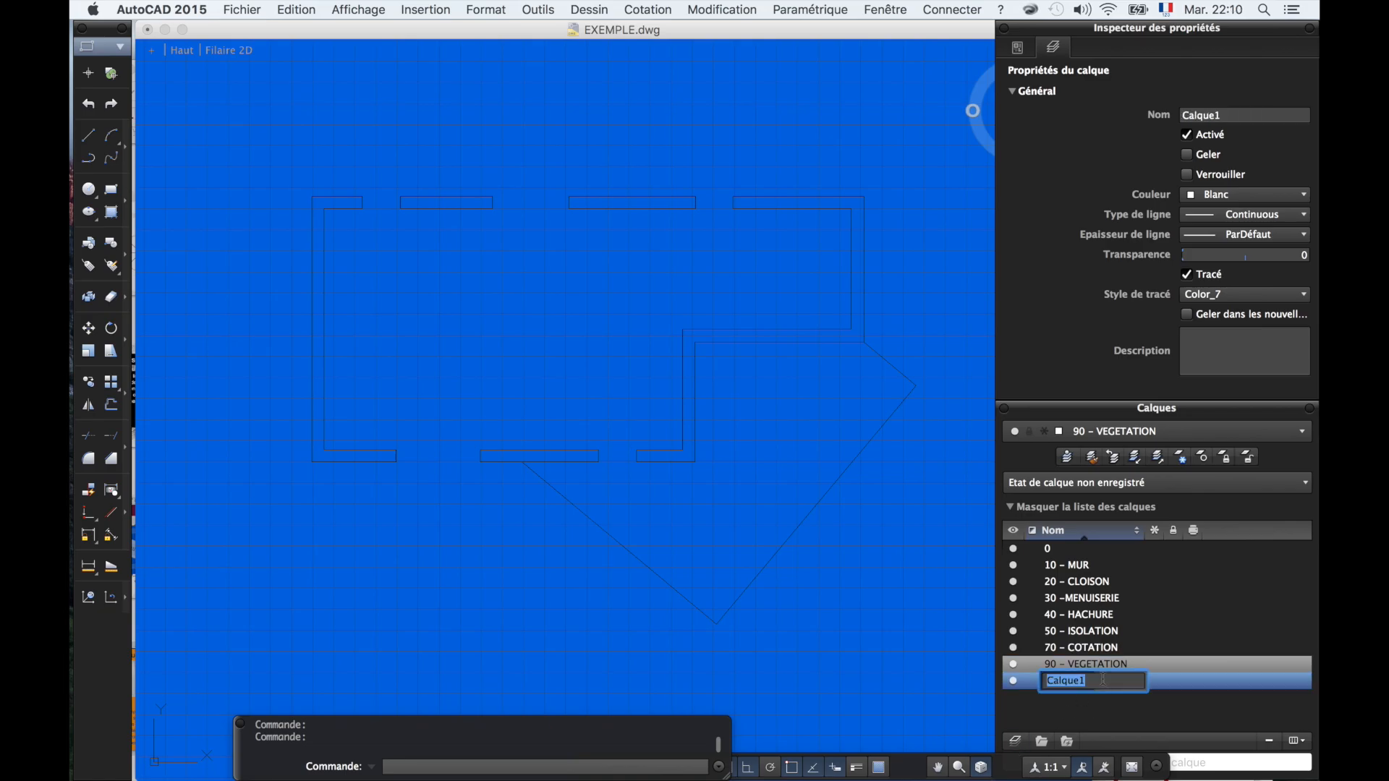
text(80)
text( - ANNOATION E)
text(T CARTOUCHE)
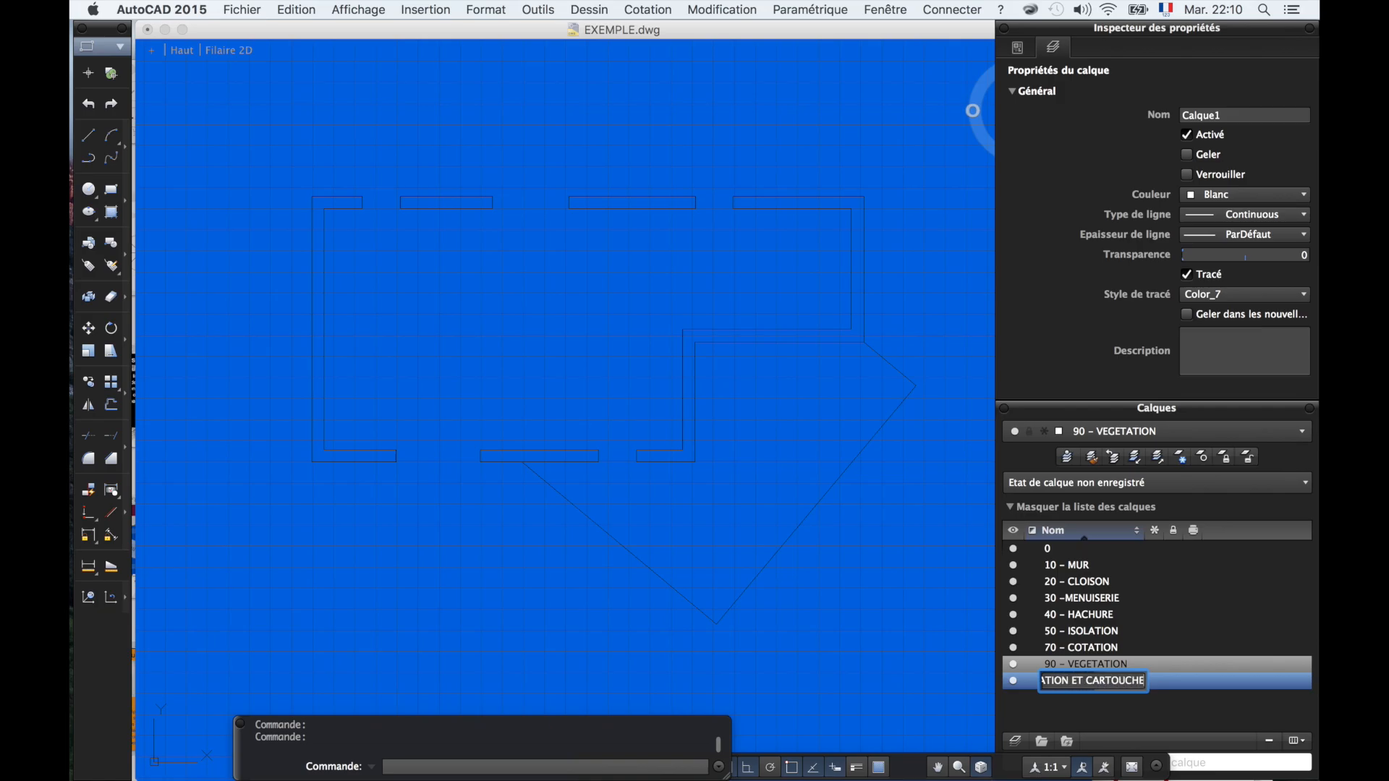
key(Return)
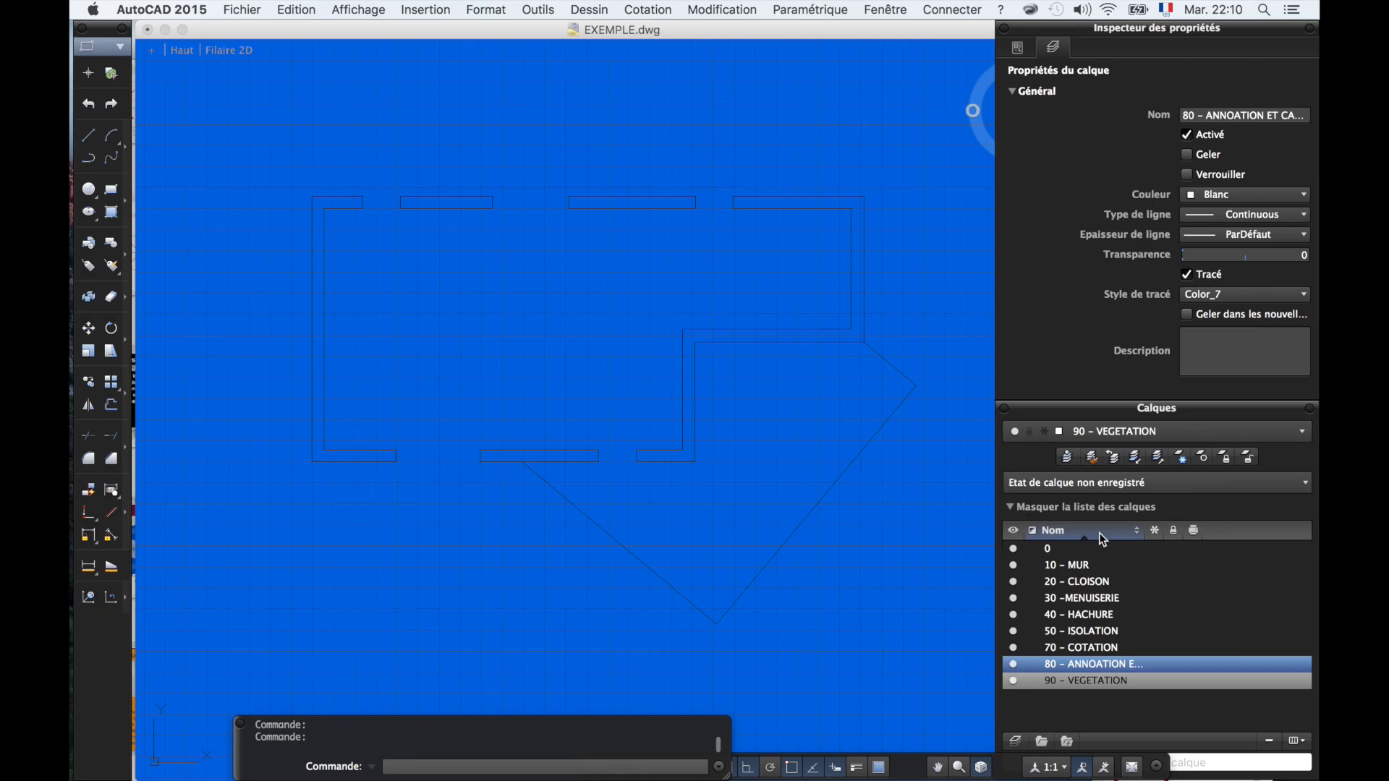
- Create a layer named "60 - MOBILIER" for the furniture
click(1014, 741)
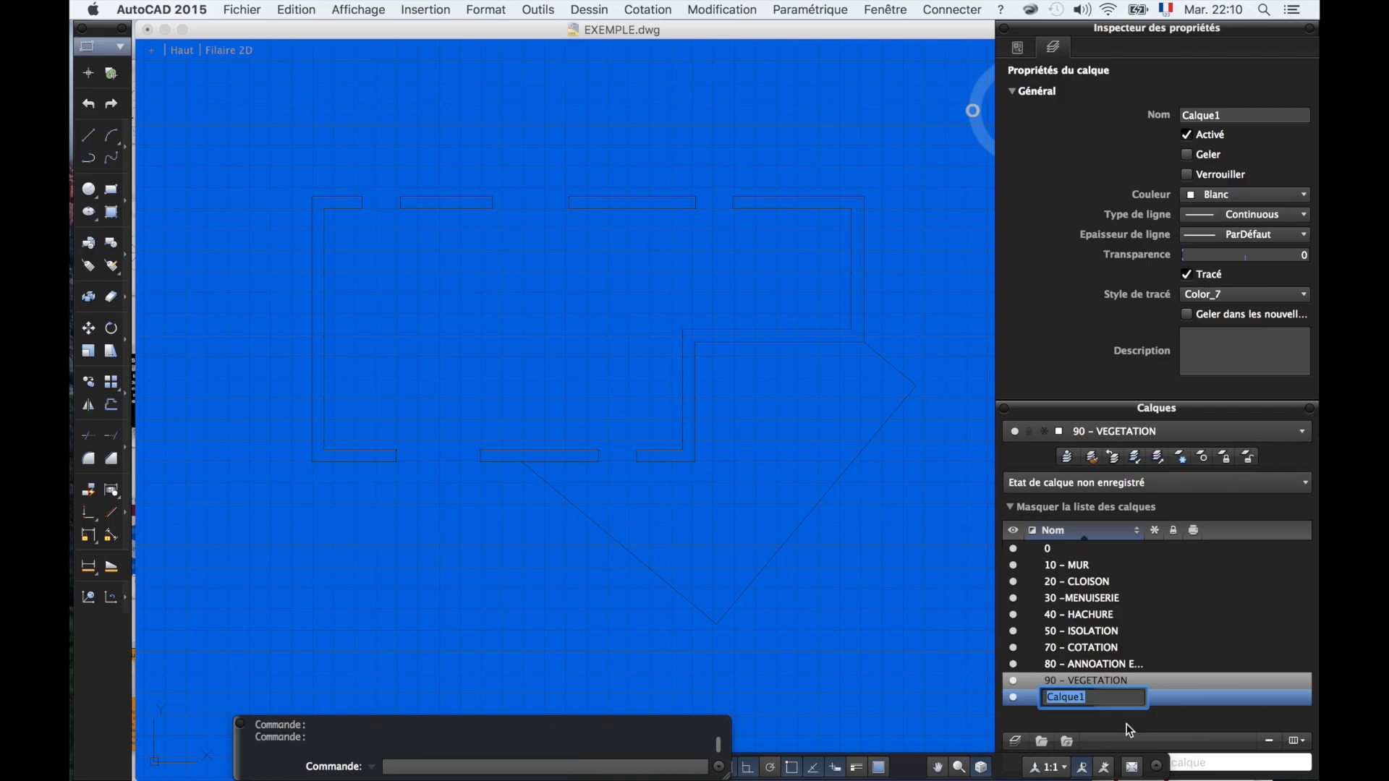
text(60 - MOBILIER)
key(Return)
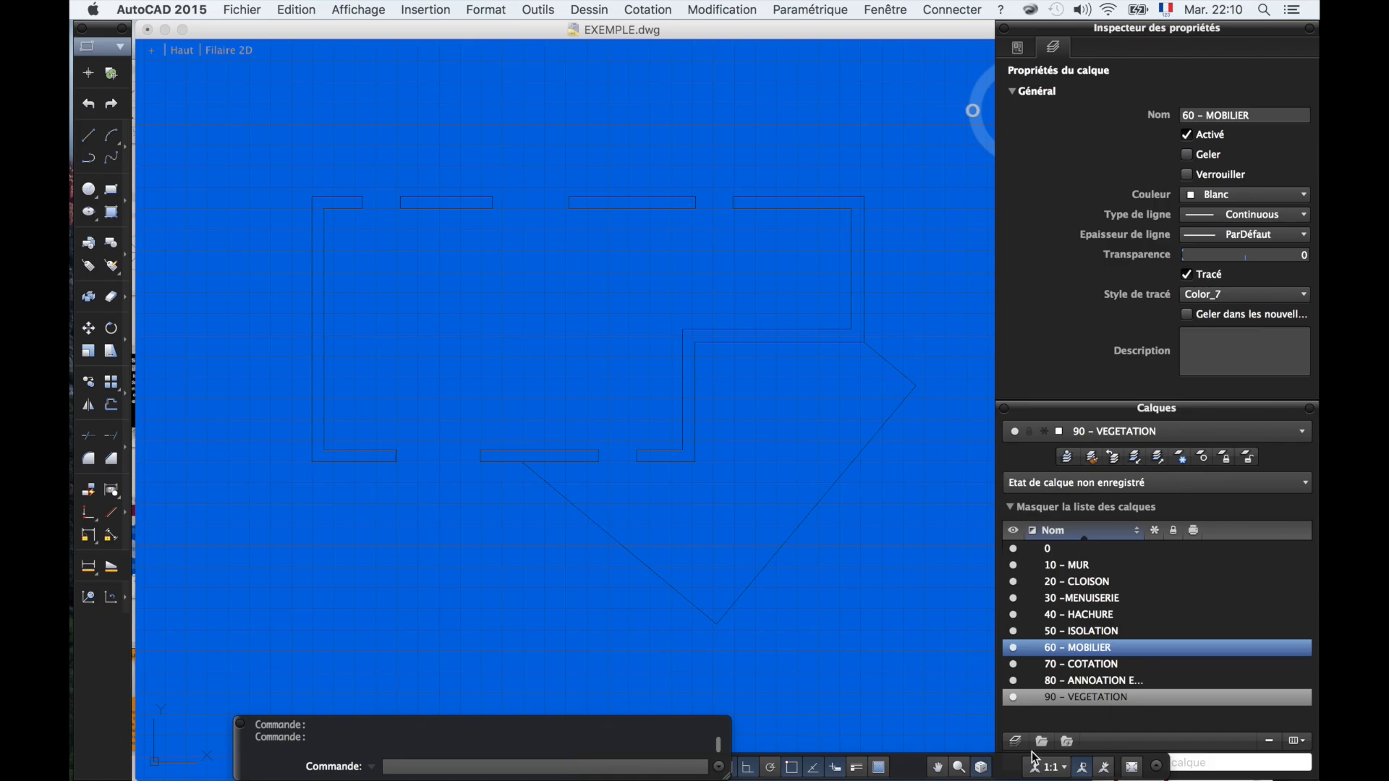
- Make layer 0 the current layer instead of the vegetation layer
click(1068, 548)
click(1070, 583)
click(1089, 651)
click(1080, 599)
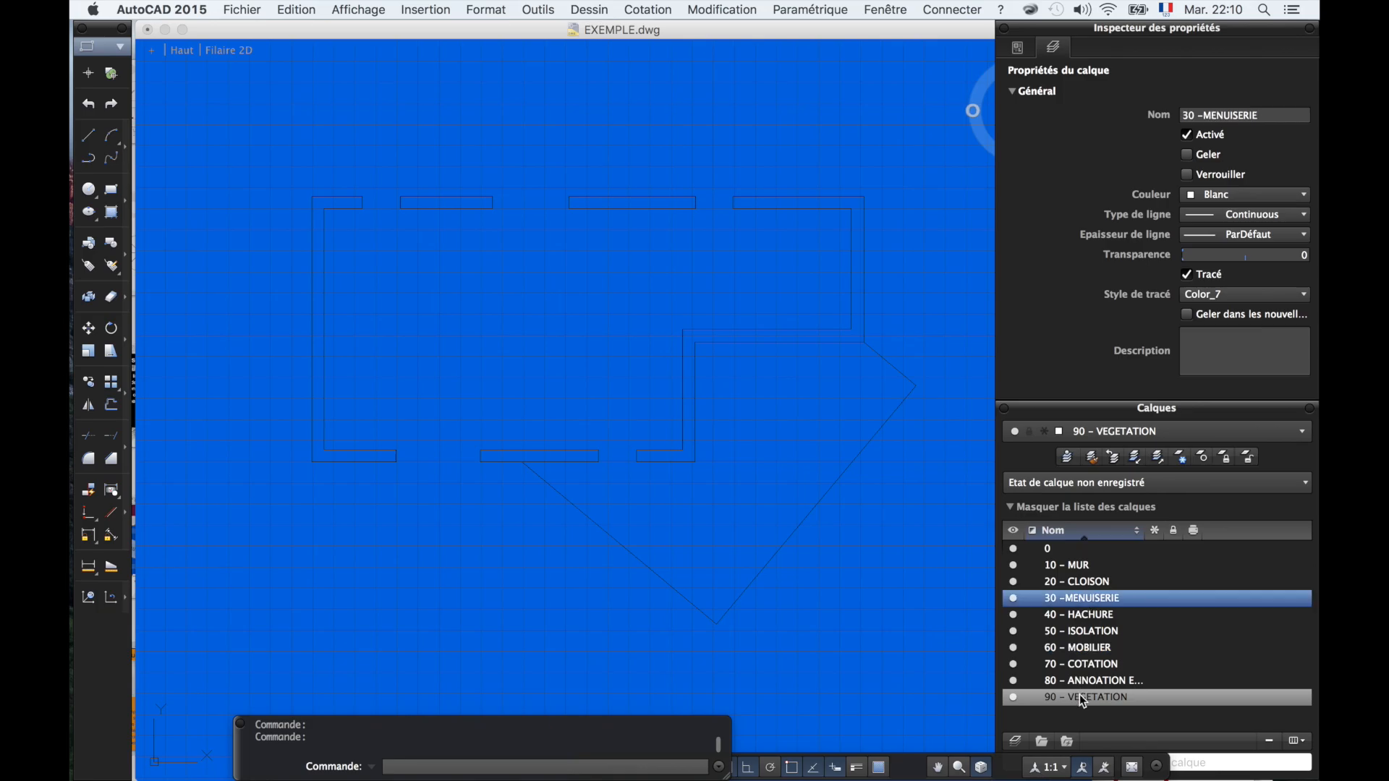
click(1076, 551)
right_click(1075, 552)
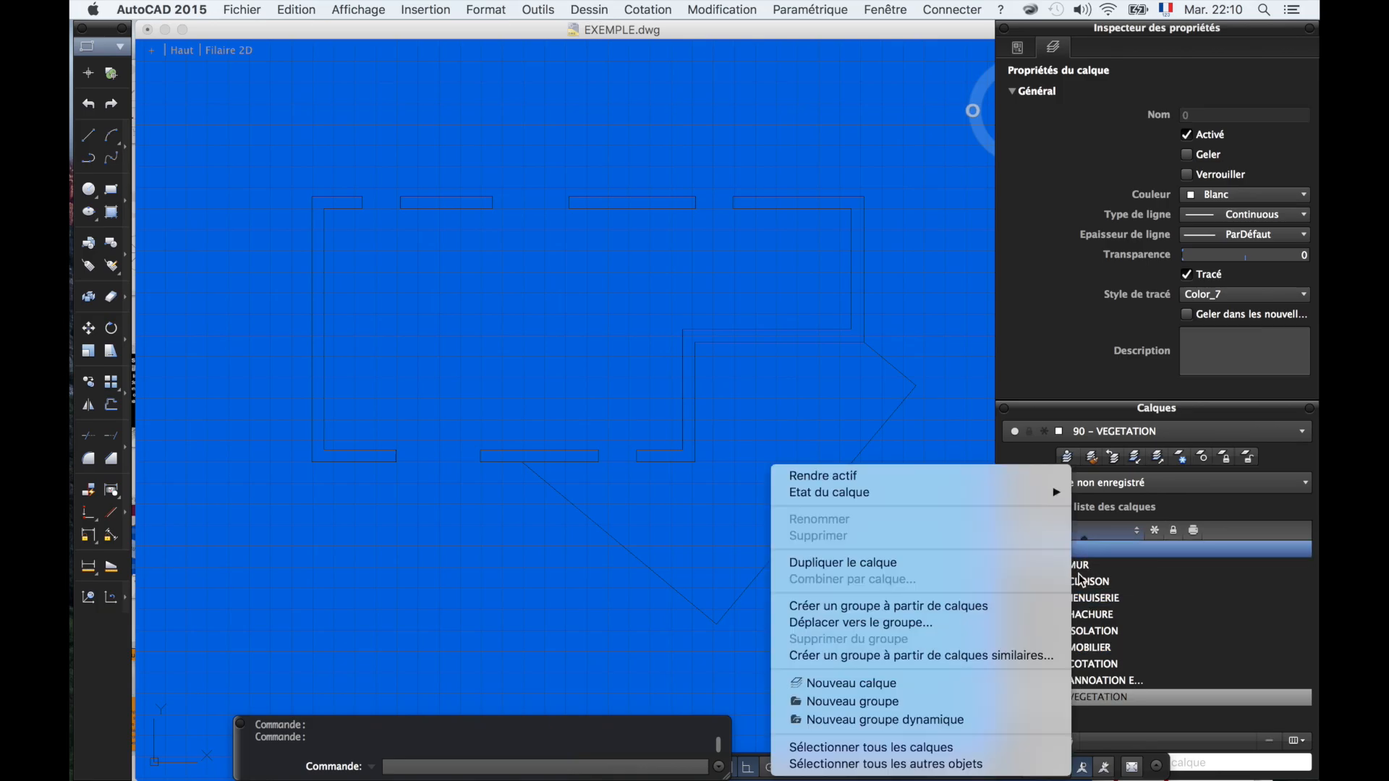
click(1091, 595)
right_click(1077, 551)
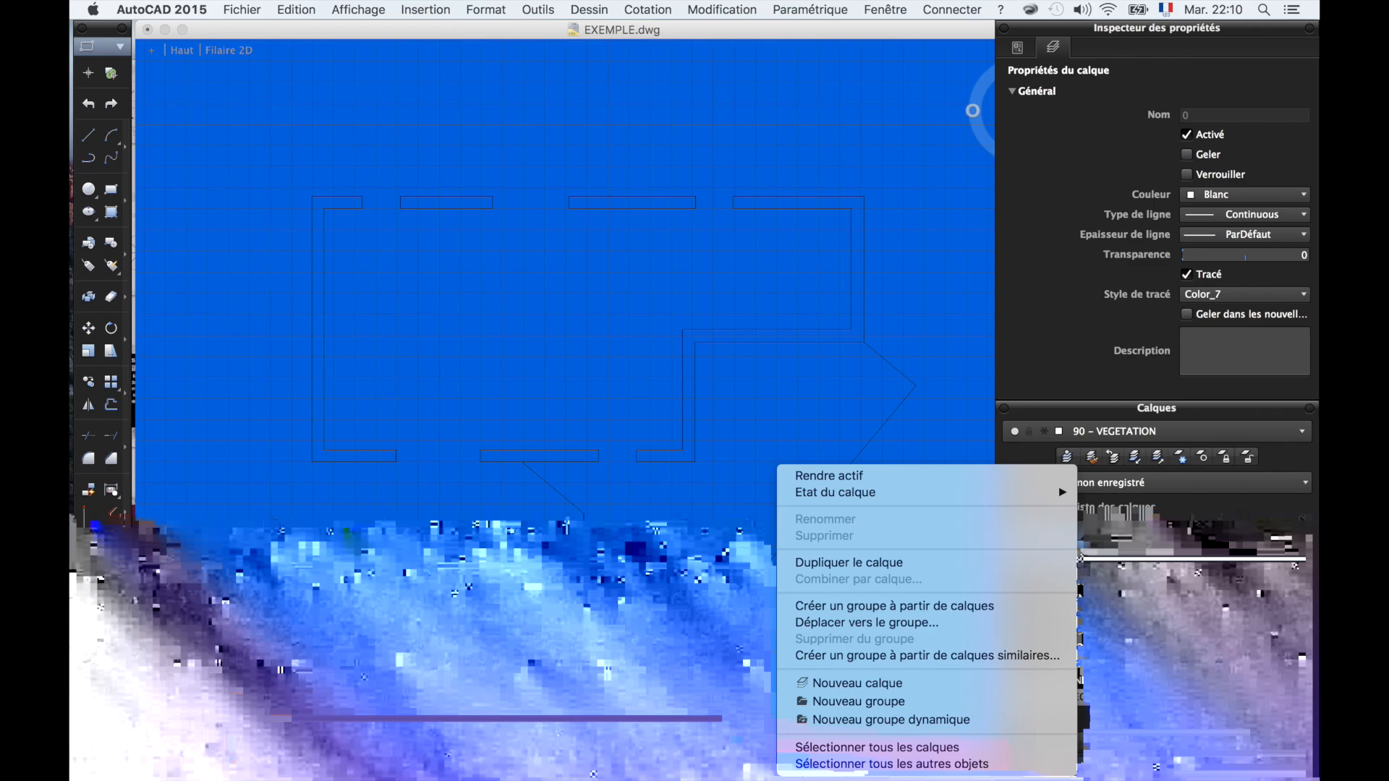
click(909, 476)
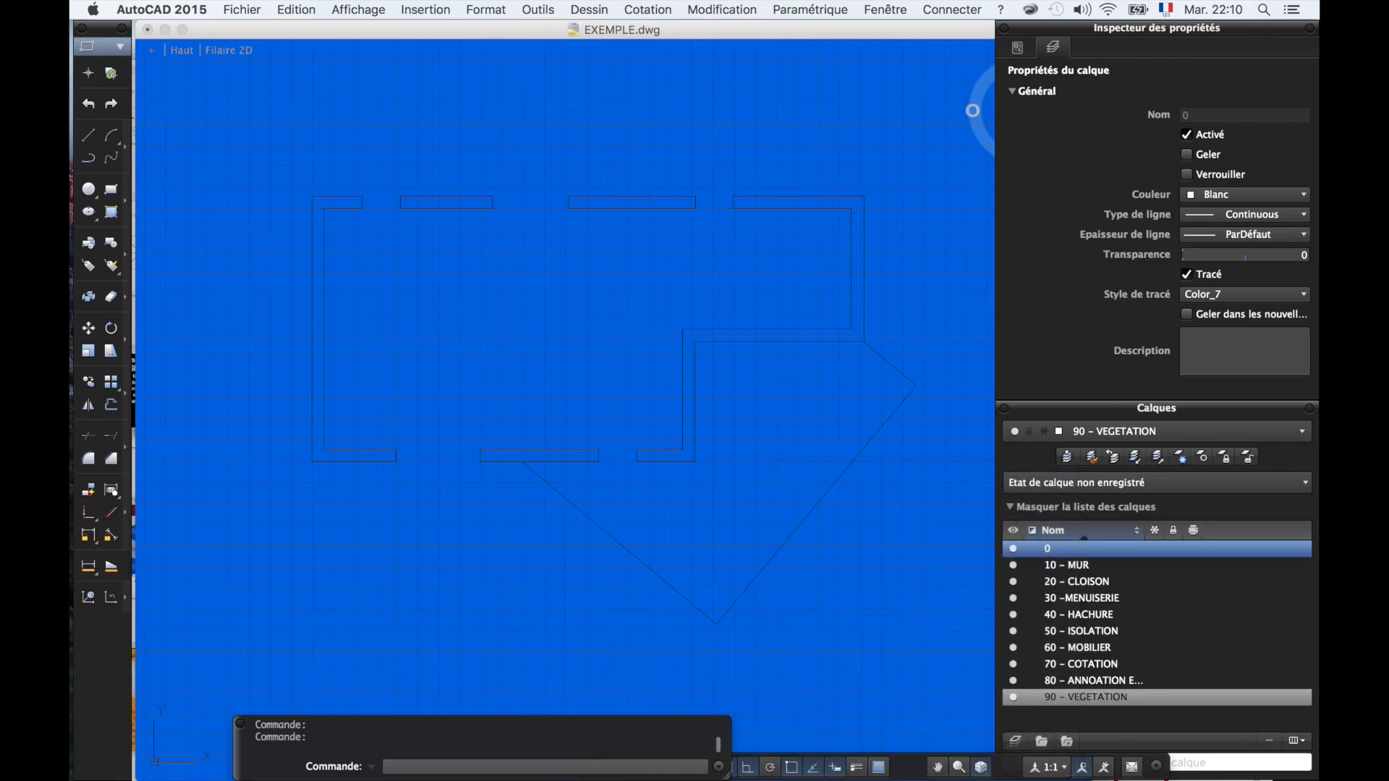
click(1083, 613)
click(1104, 583)
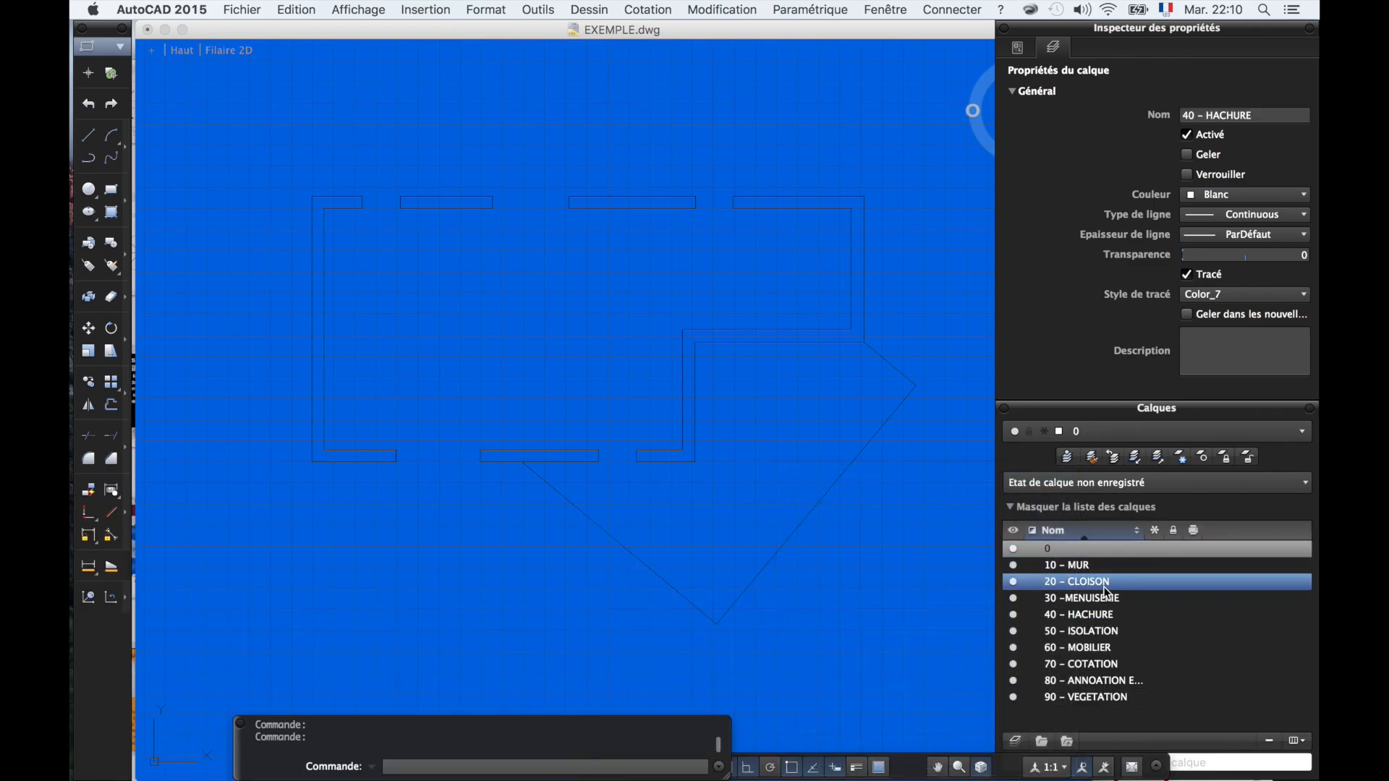
click(1103, 646)
click(1100, 597)
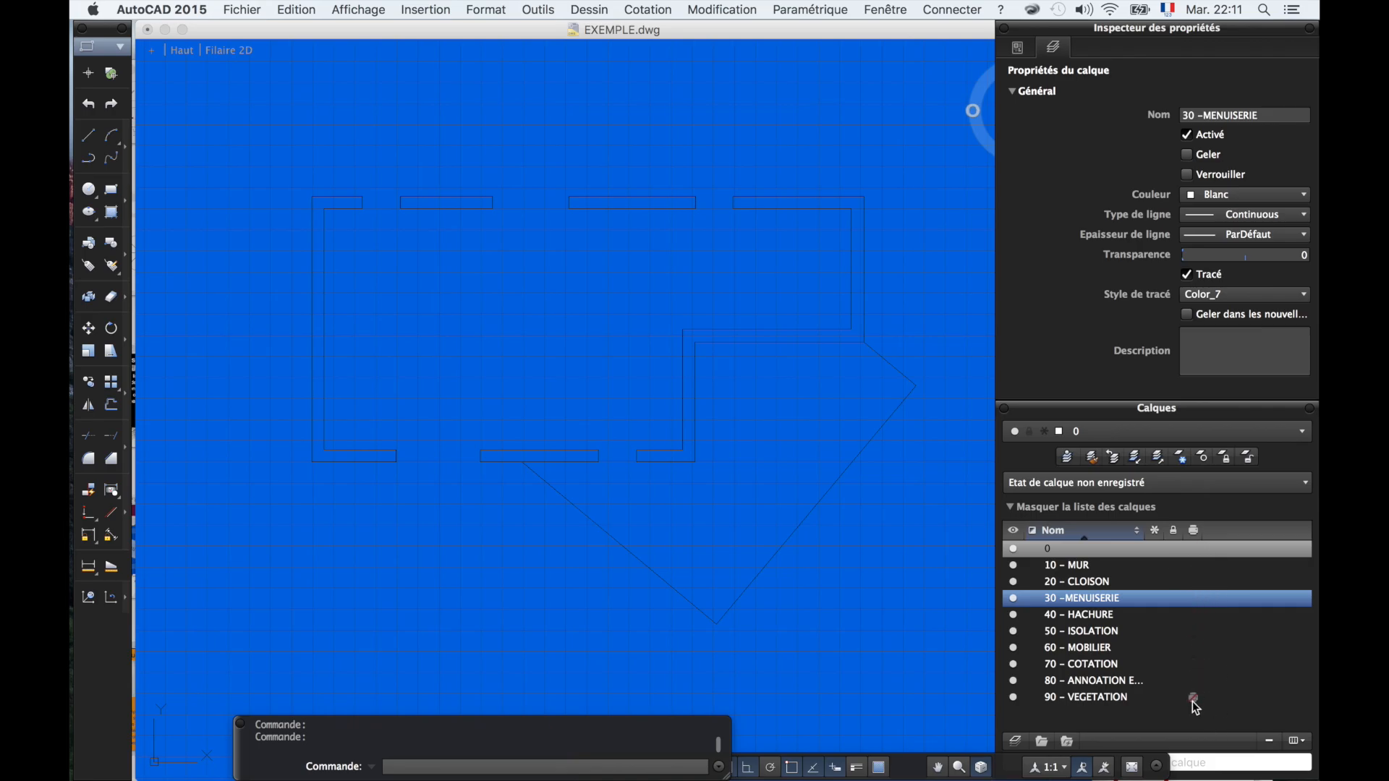
- Set the layer colours to red for 20 - CLOISON, yellow for 30 -MENUISERIE and green for 40 - HACHURE
click(1033, 581)
click(1041, 605)
click(1031, 600)
click(1037, 636)
click(1033, 615)
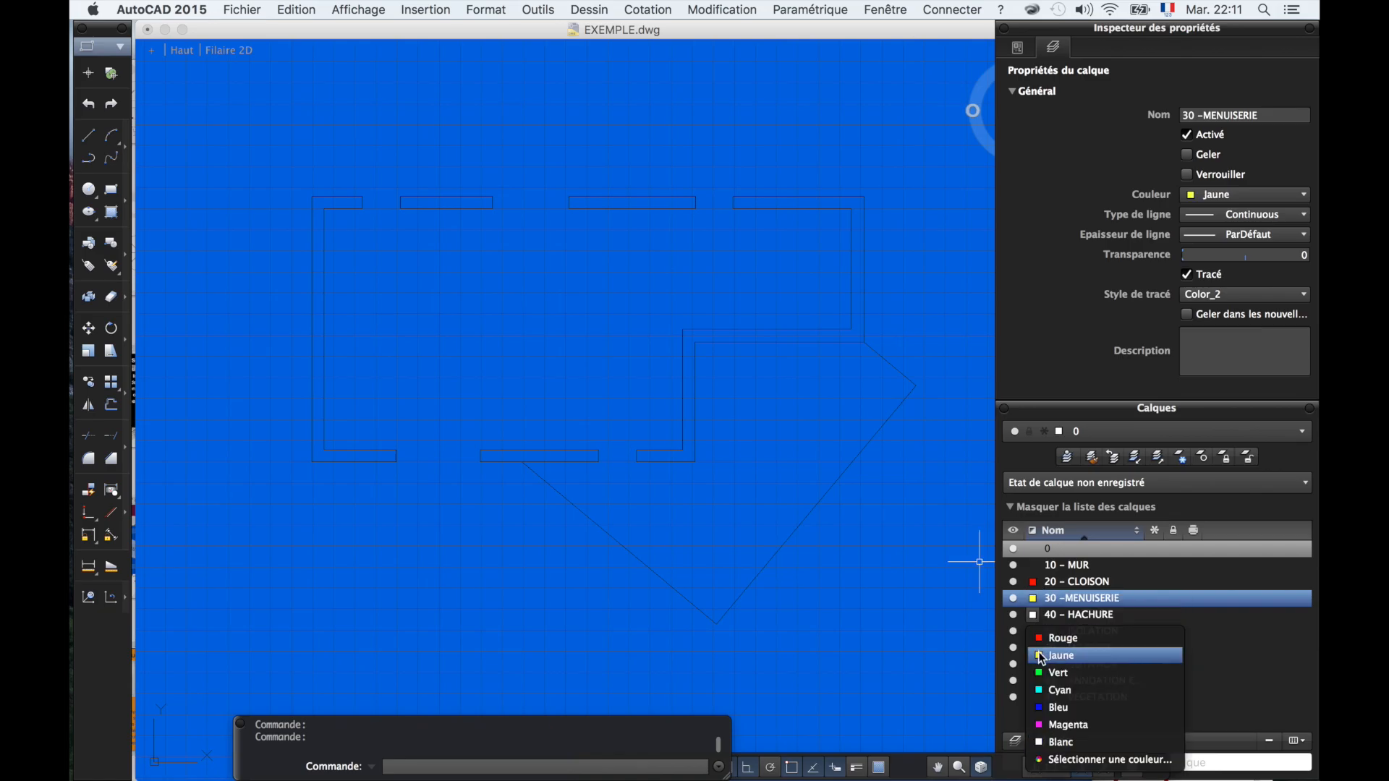
click(1050, 669)
- Set the 50 - ISOLATION layer's colour to cyan and the 60 - MOBILIER layer's colour to blue
click(1033, 630)
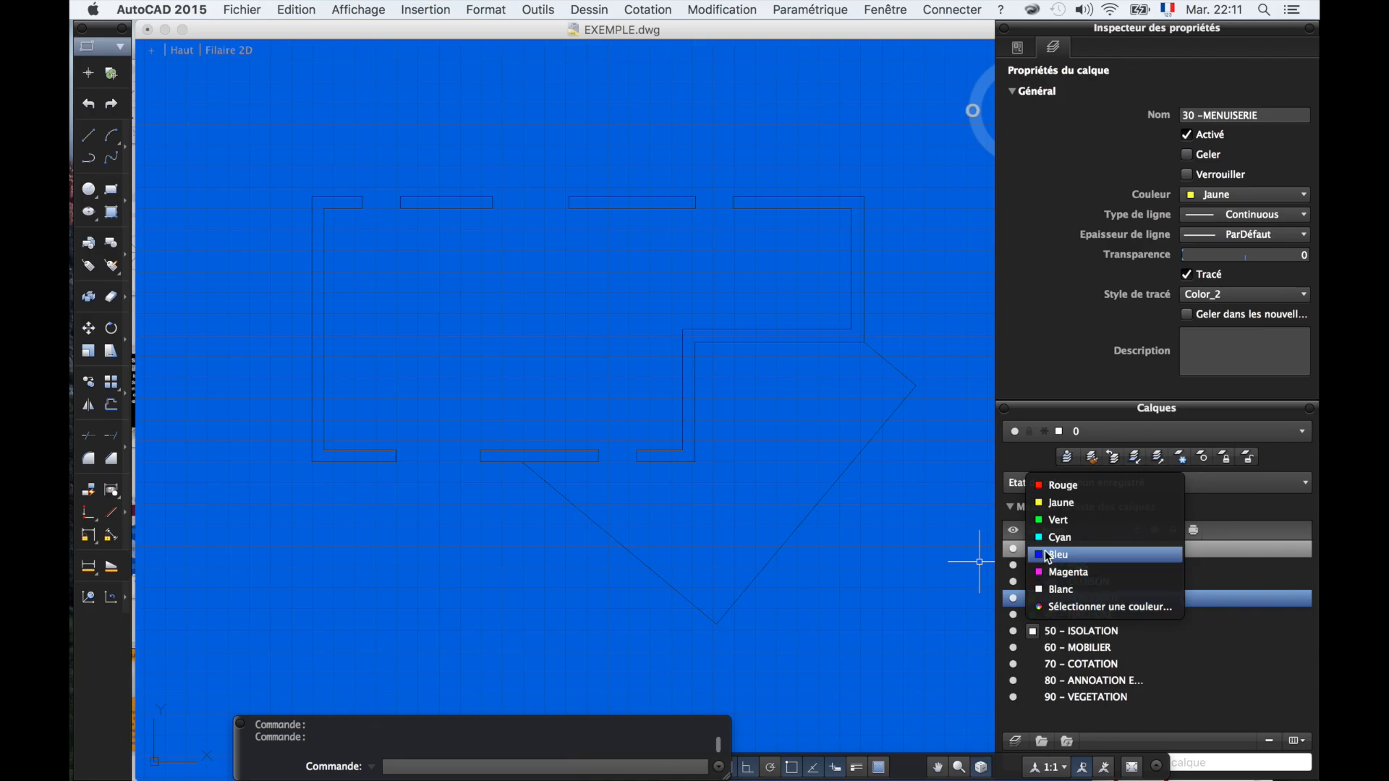
click(1049, 539)
click(1033, 647)
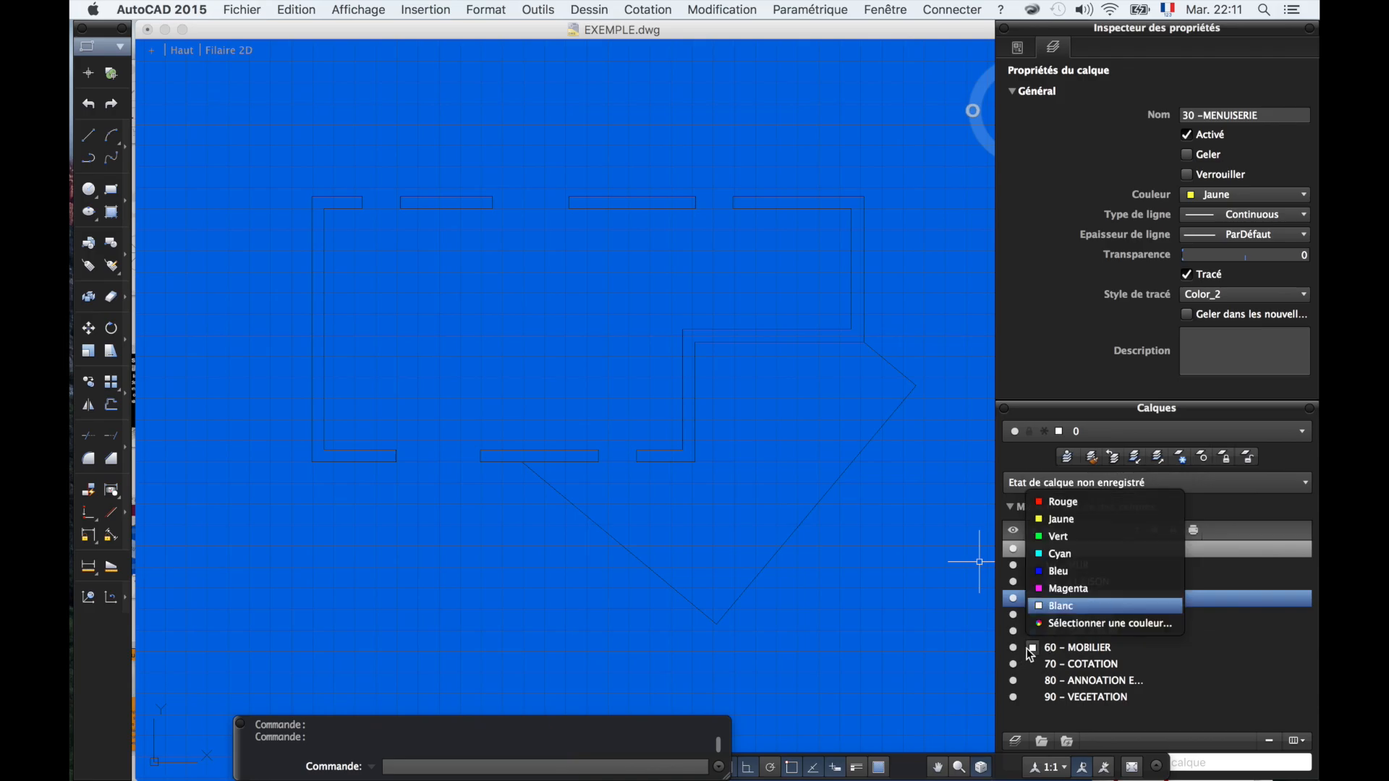
click(1065, 575)
- Give the 70 - COTATION layer the pink index colour 230
click(1034, 663)
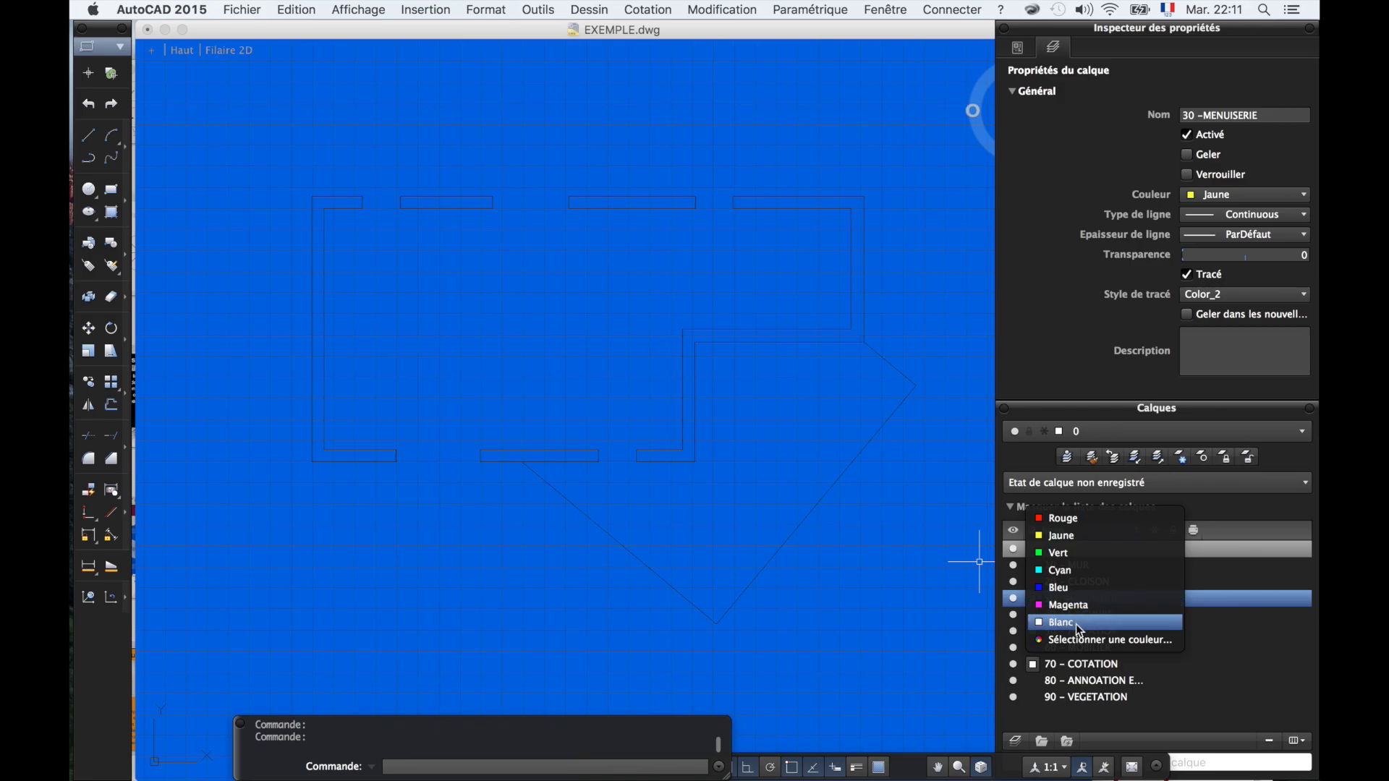
click(1086, 538)
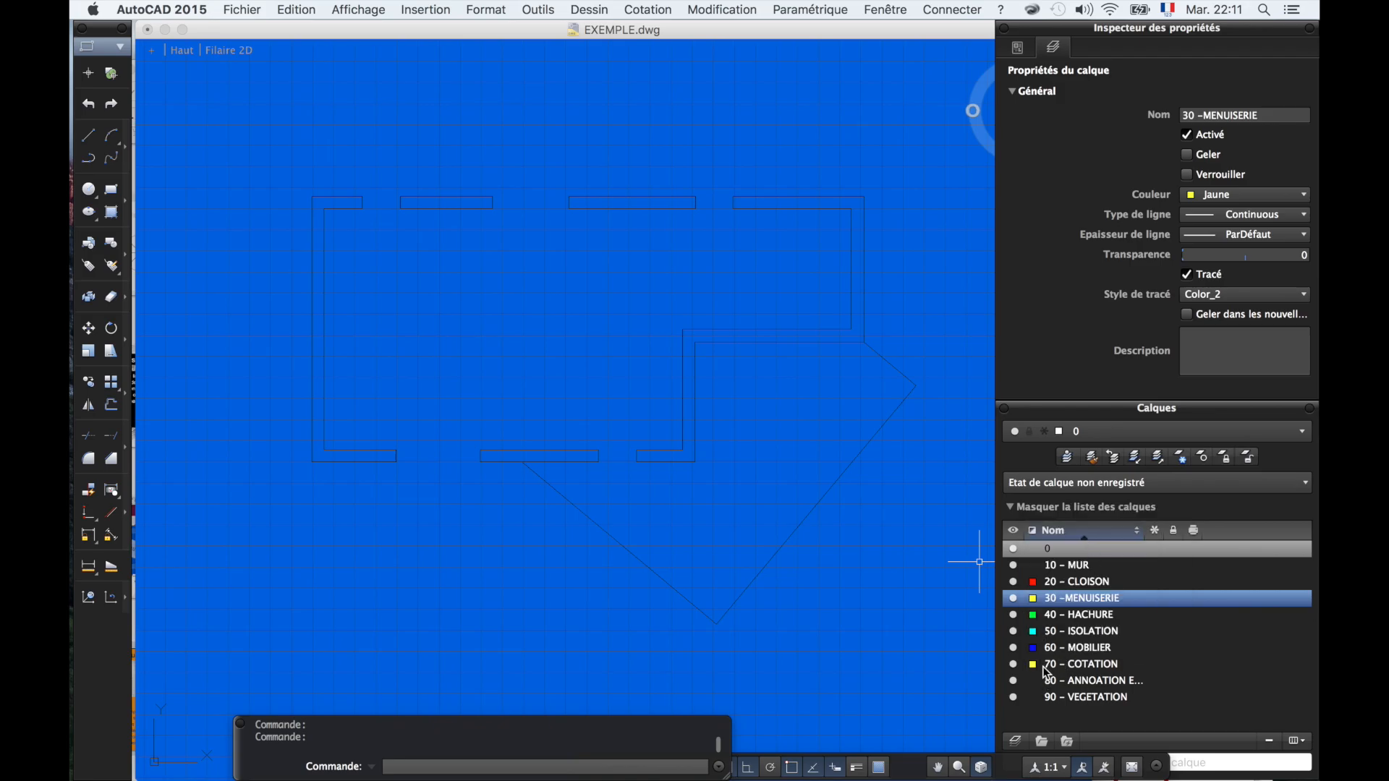
click(1033, 664)
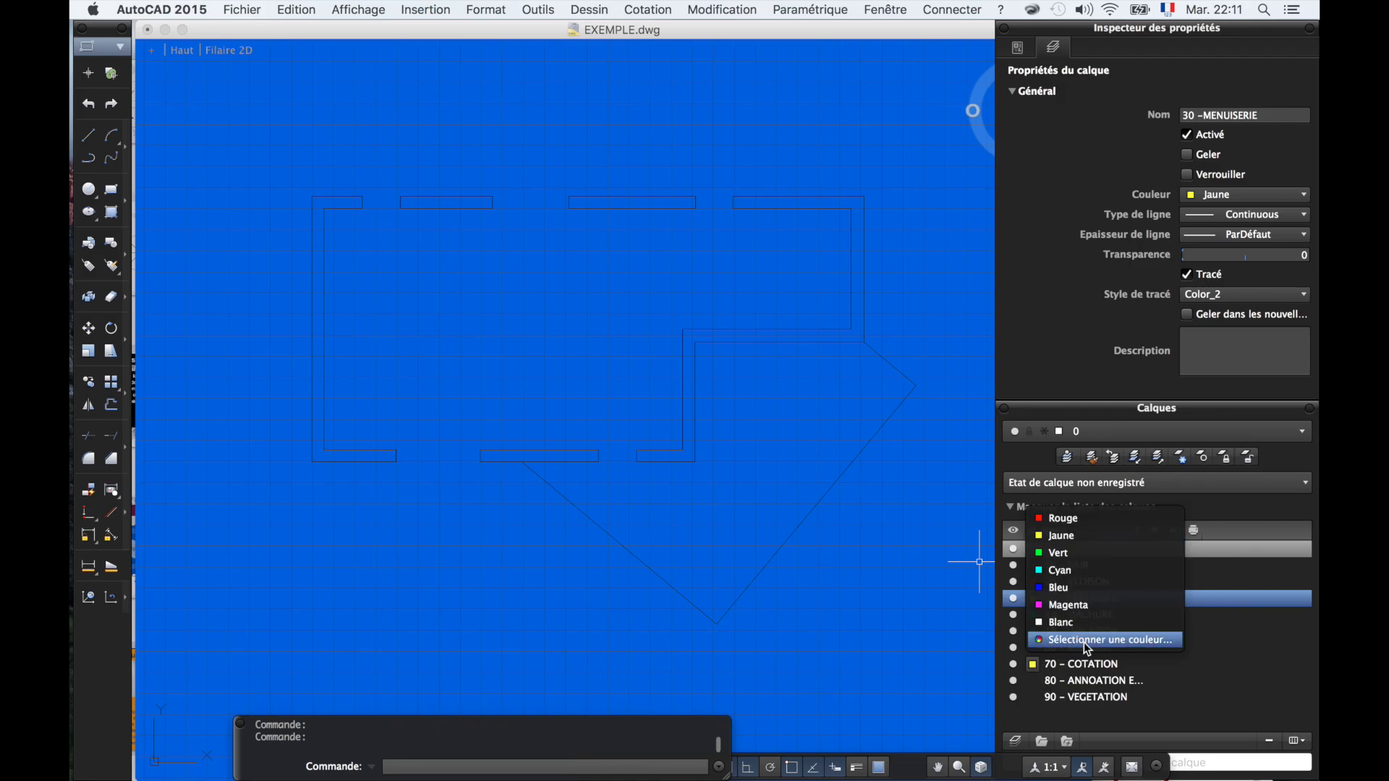
click(1083, 641)
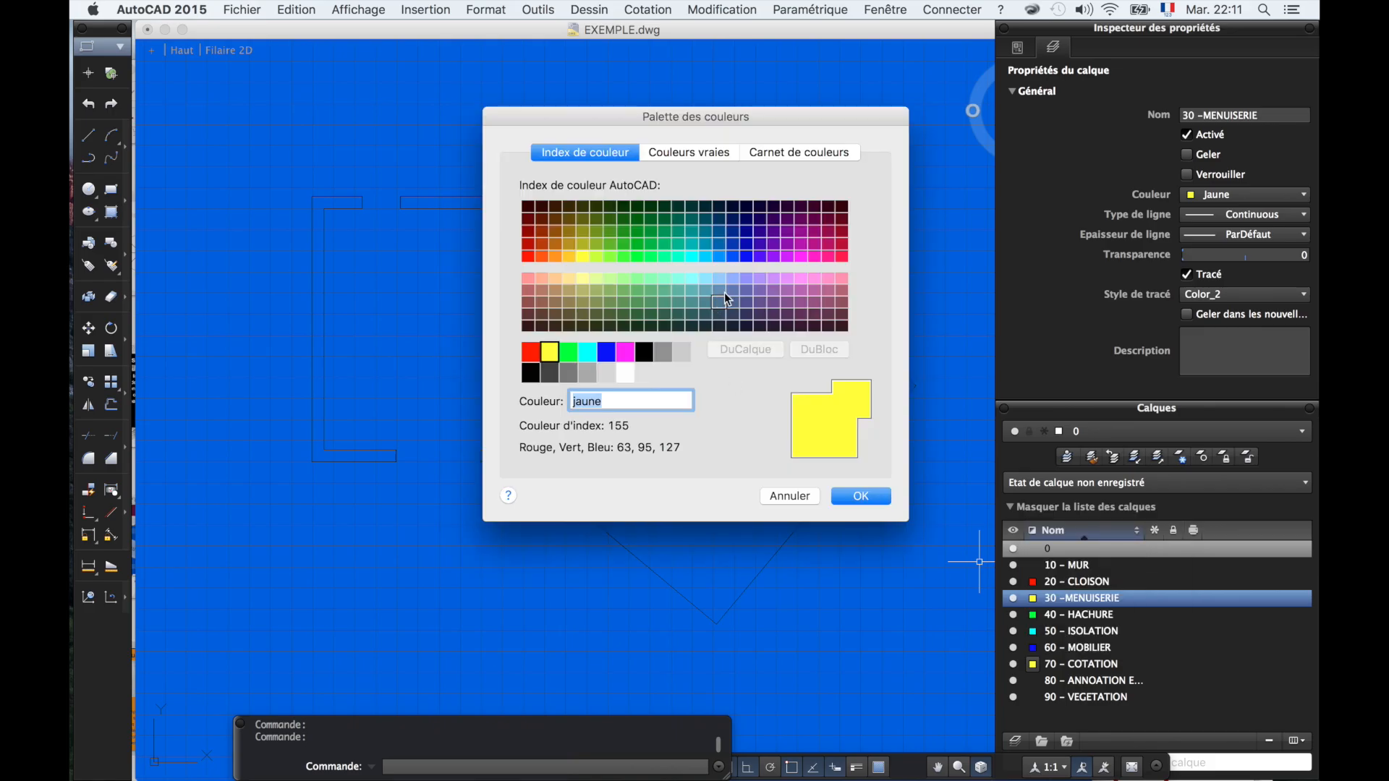
click(824, 254)
click(846, 501)
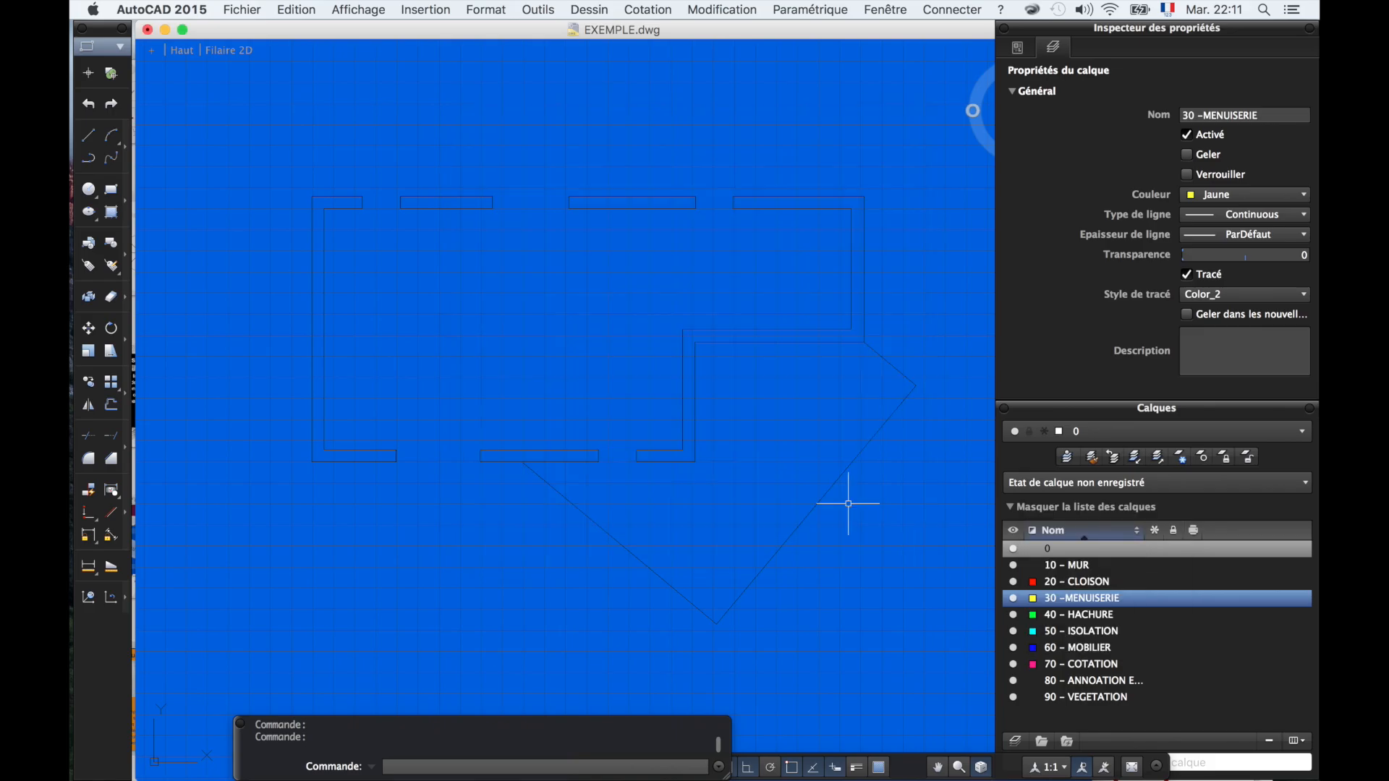
- Give the 80 - ANNOATION ET CARTOUCHE layer the light orange index colour 31
click(1033, 680)
click(1074, 658)
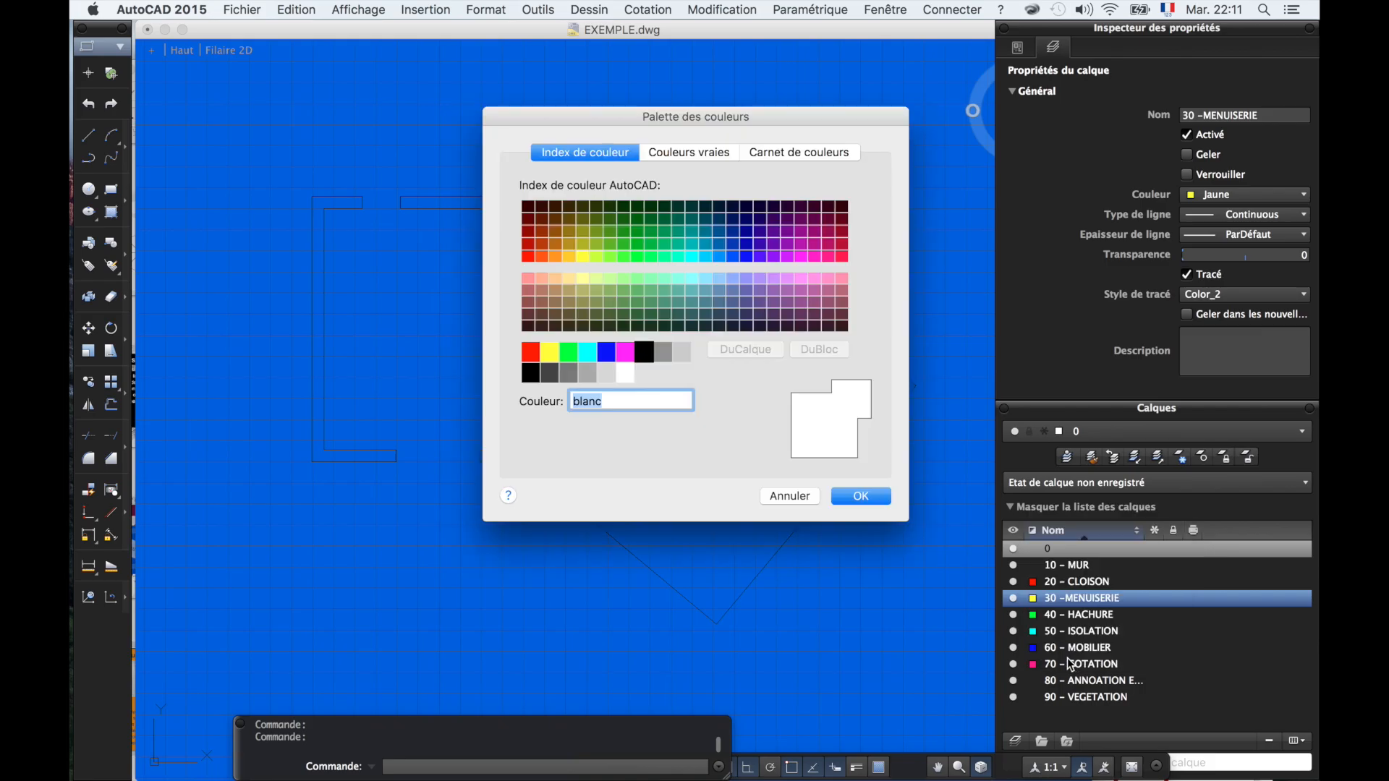
click(554, 281)
click(858, 497)
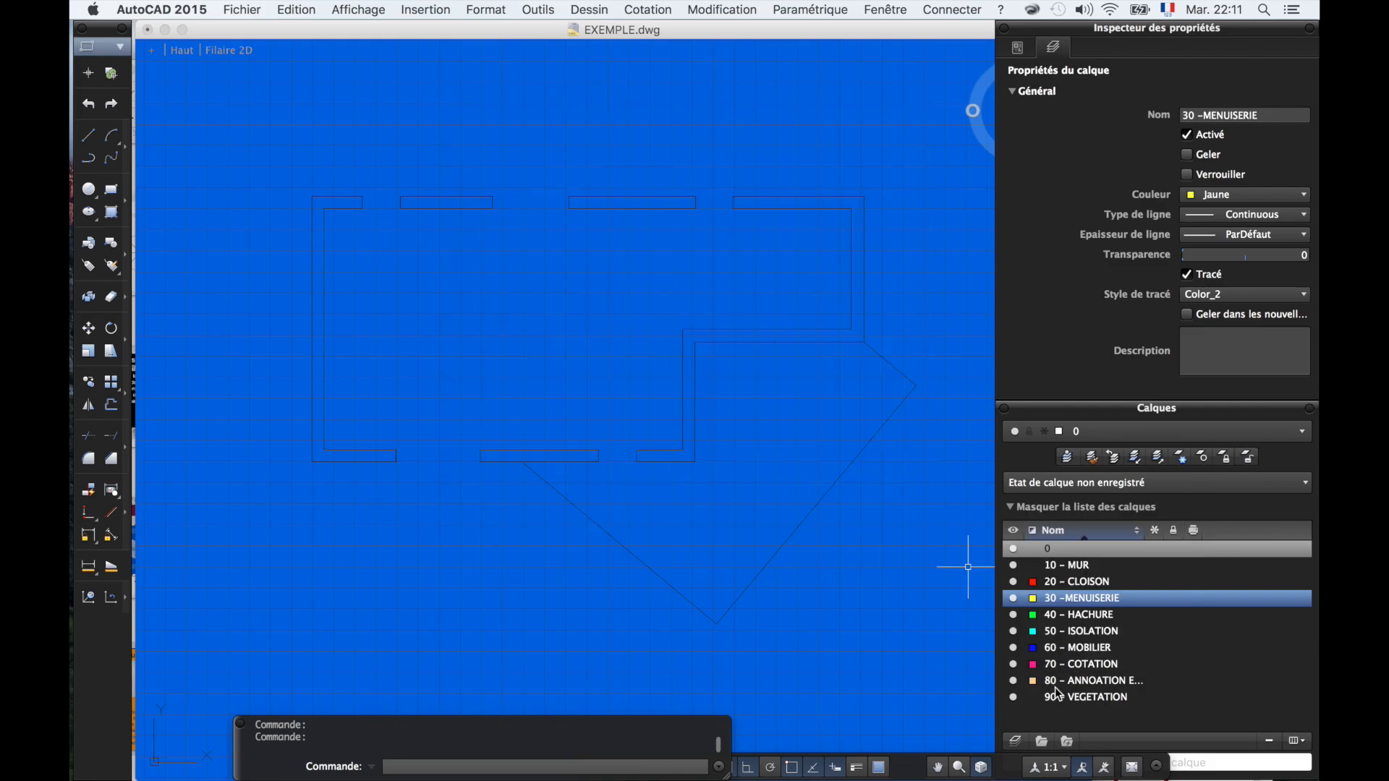
- Give the 90 - VEGETATION layer the dark blue index colour 164
click(1032, 699)
click(1056, 672)
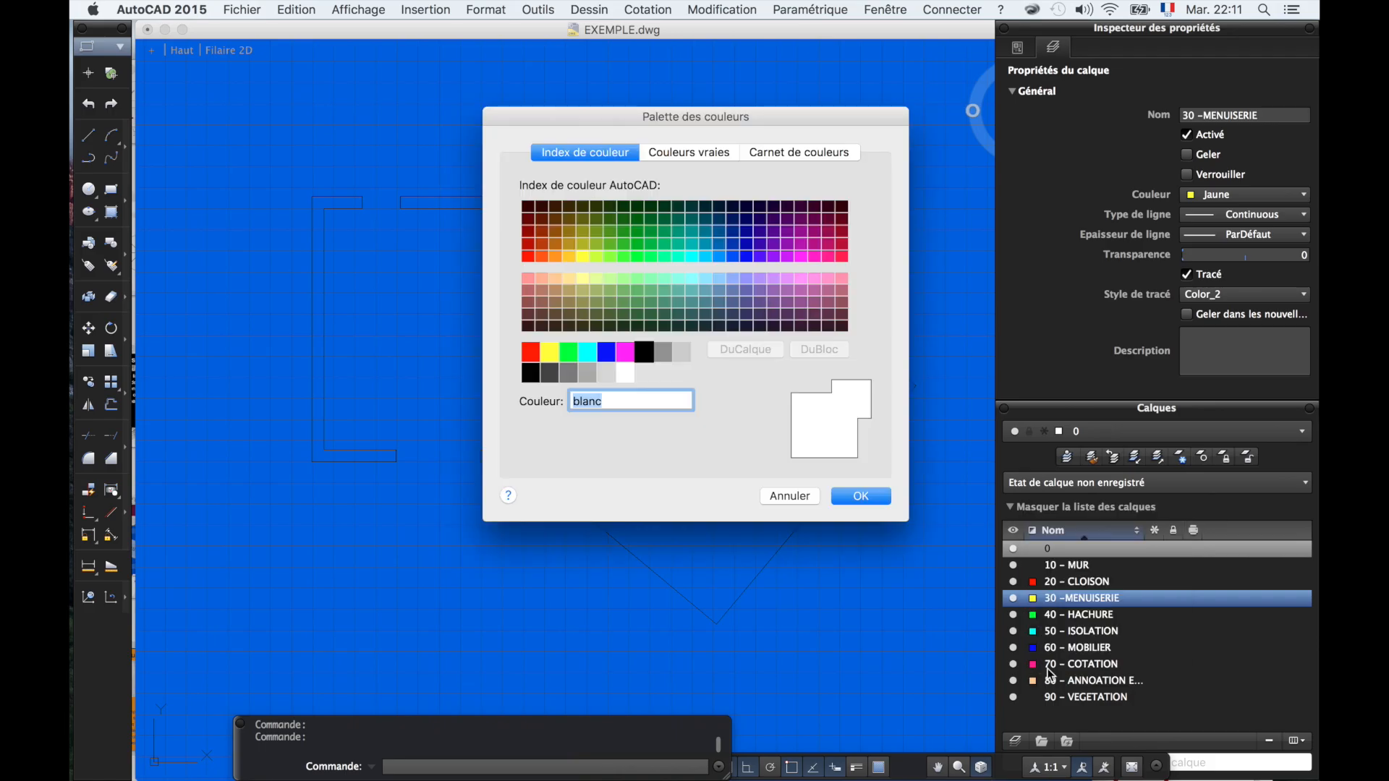
click(732, 233)
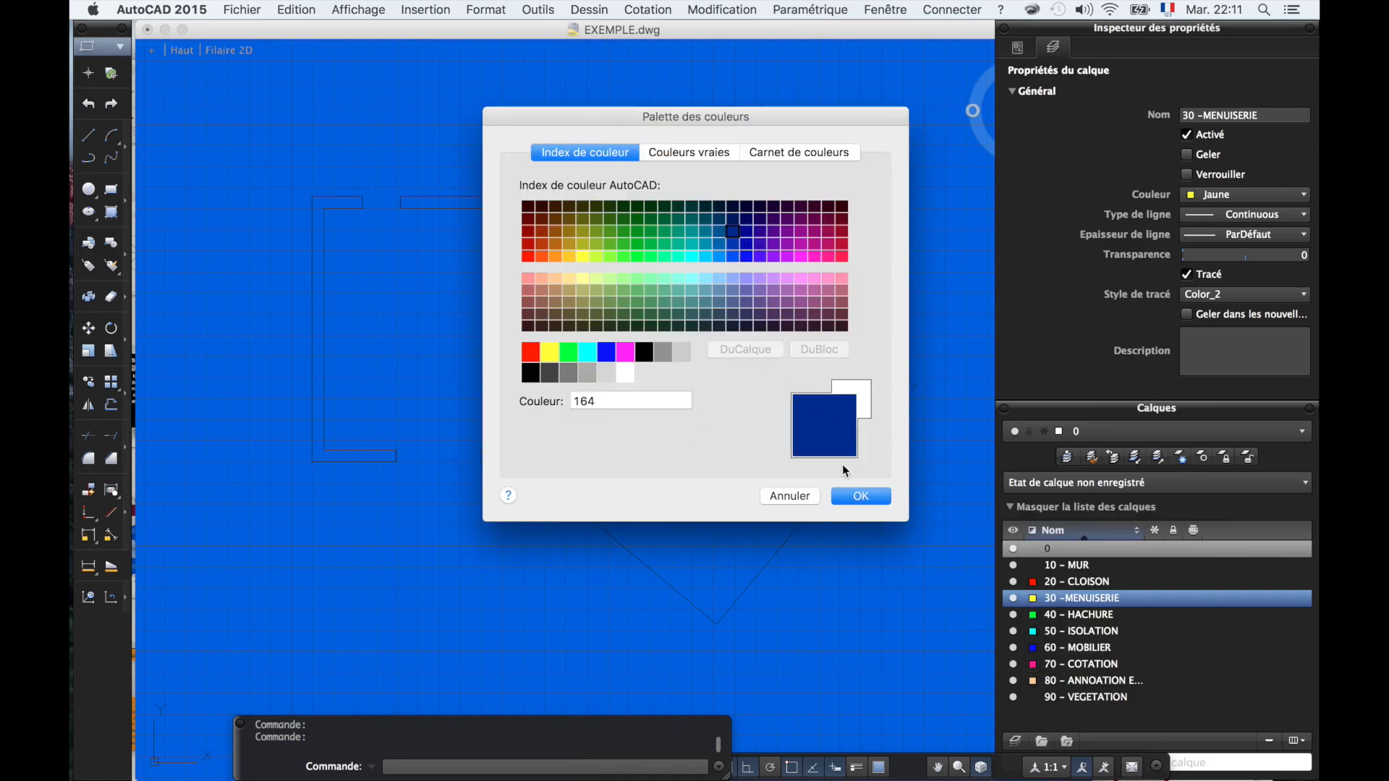
click(849, 497)
- Change the 30 -MENUISERIE layer's colour to the dusky pink index colour 243
click(1033, 599)
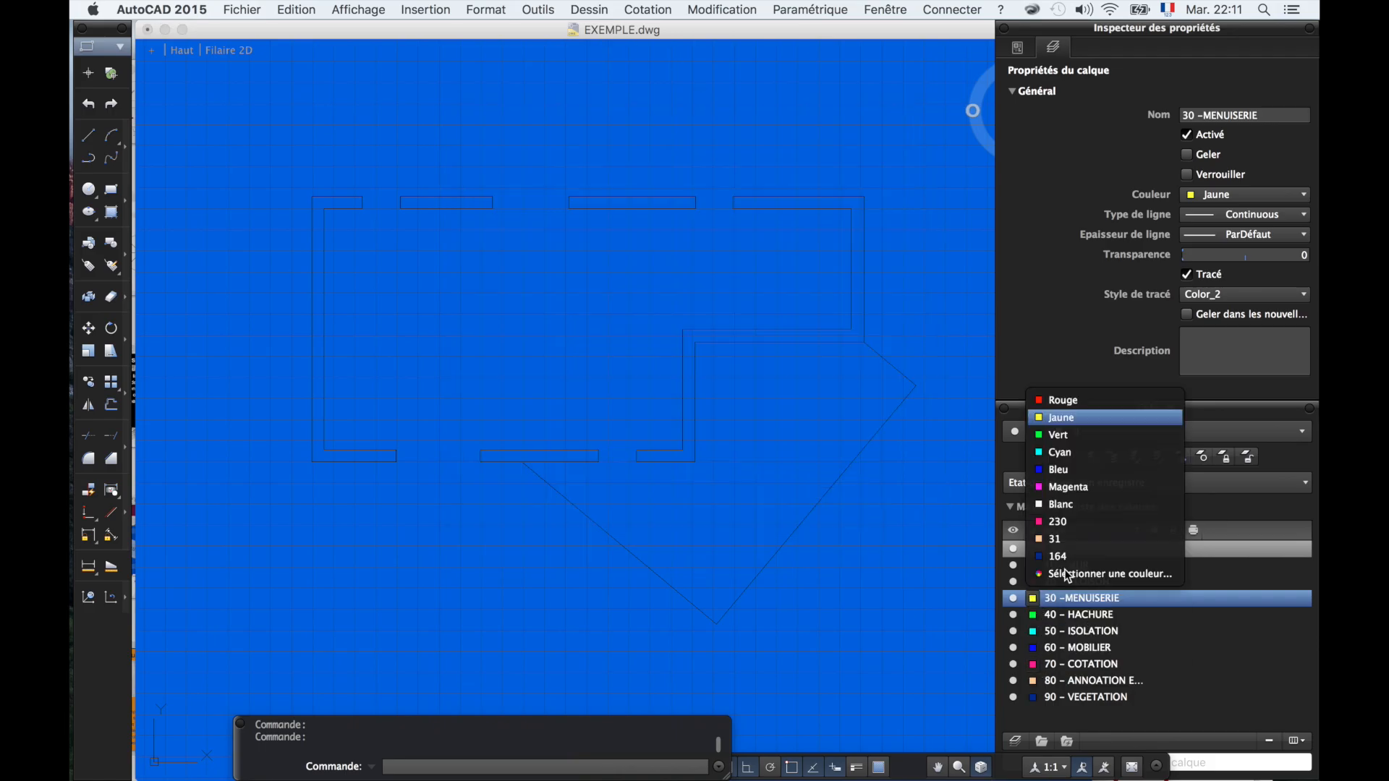
click(1083, 582)
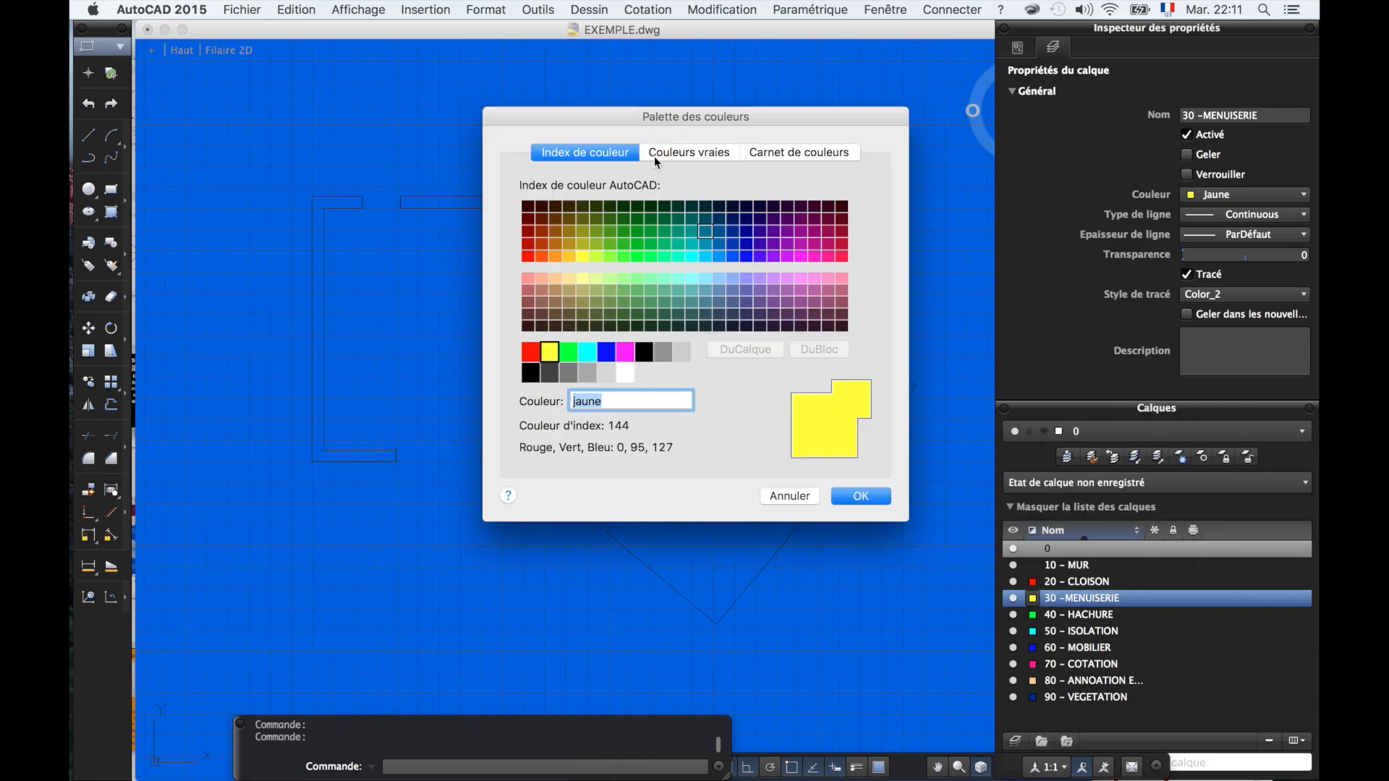
click(841, 290)
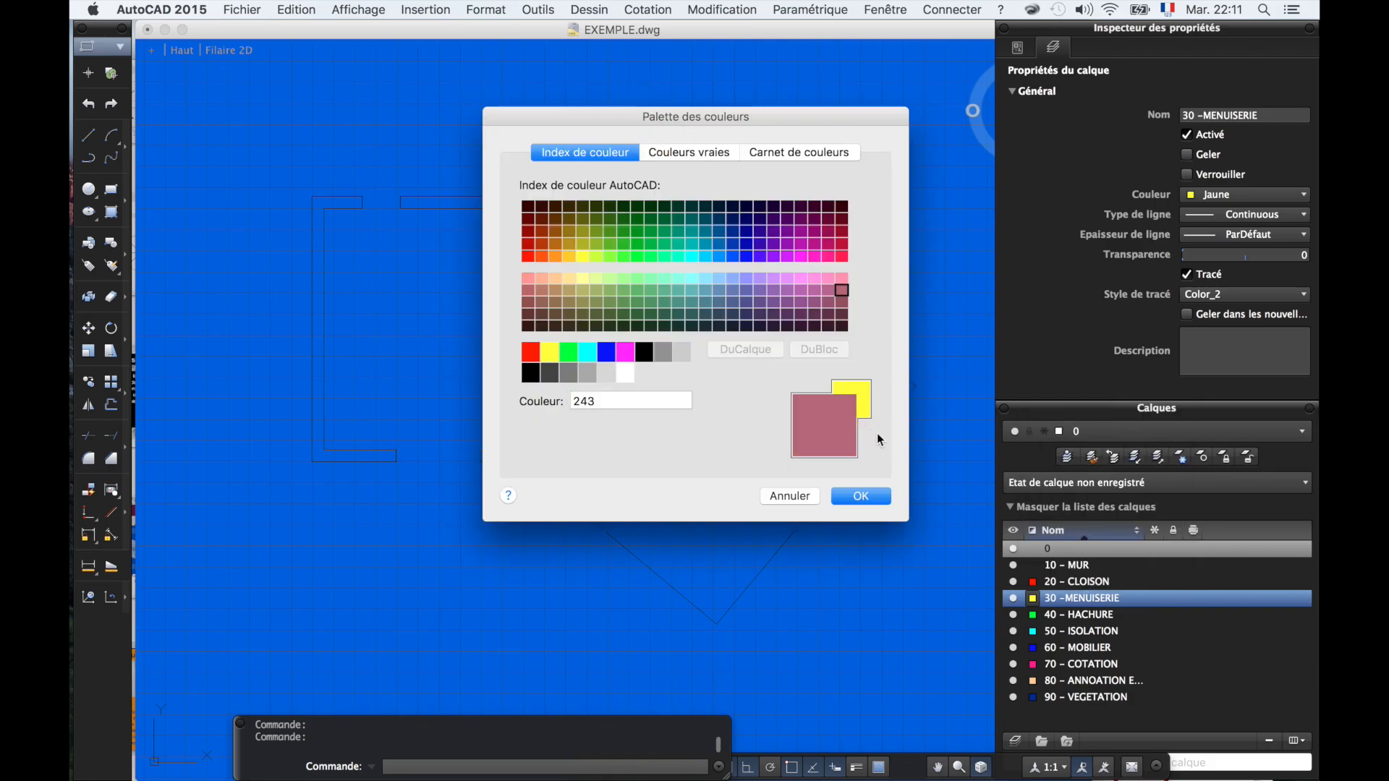
click(867, 499)
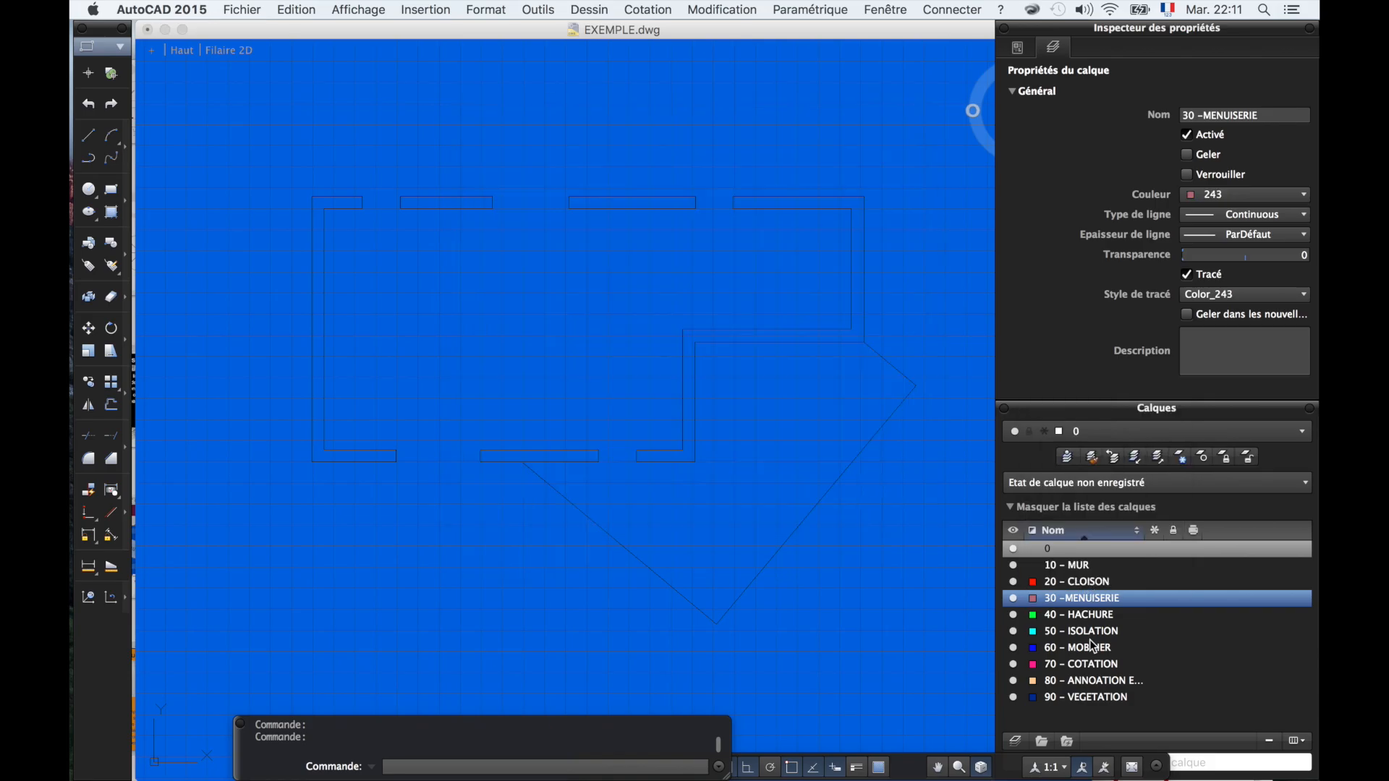
- Give the 10 - MUR layer the dark blue index colour 174
click(1035, 564)
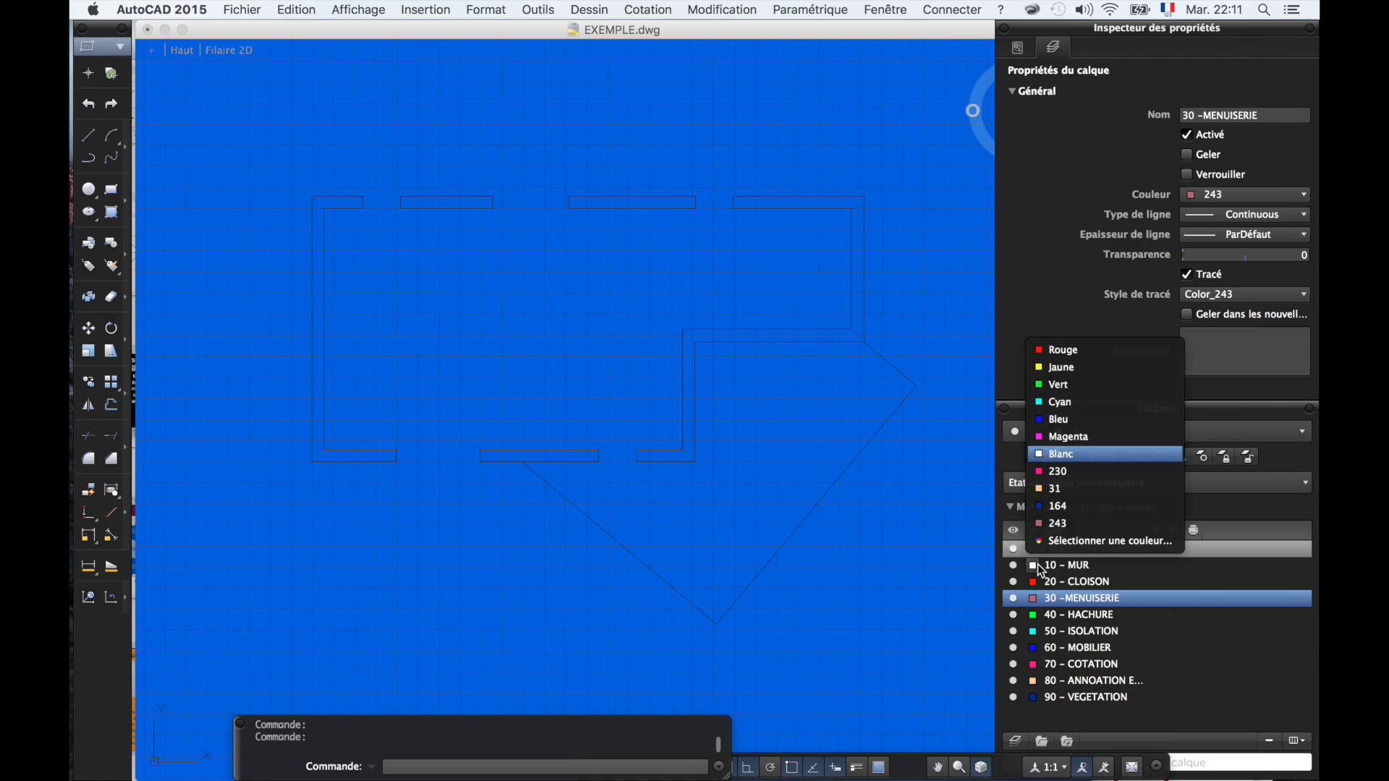
click(1083, 410)
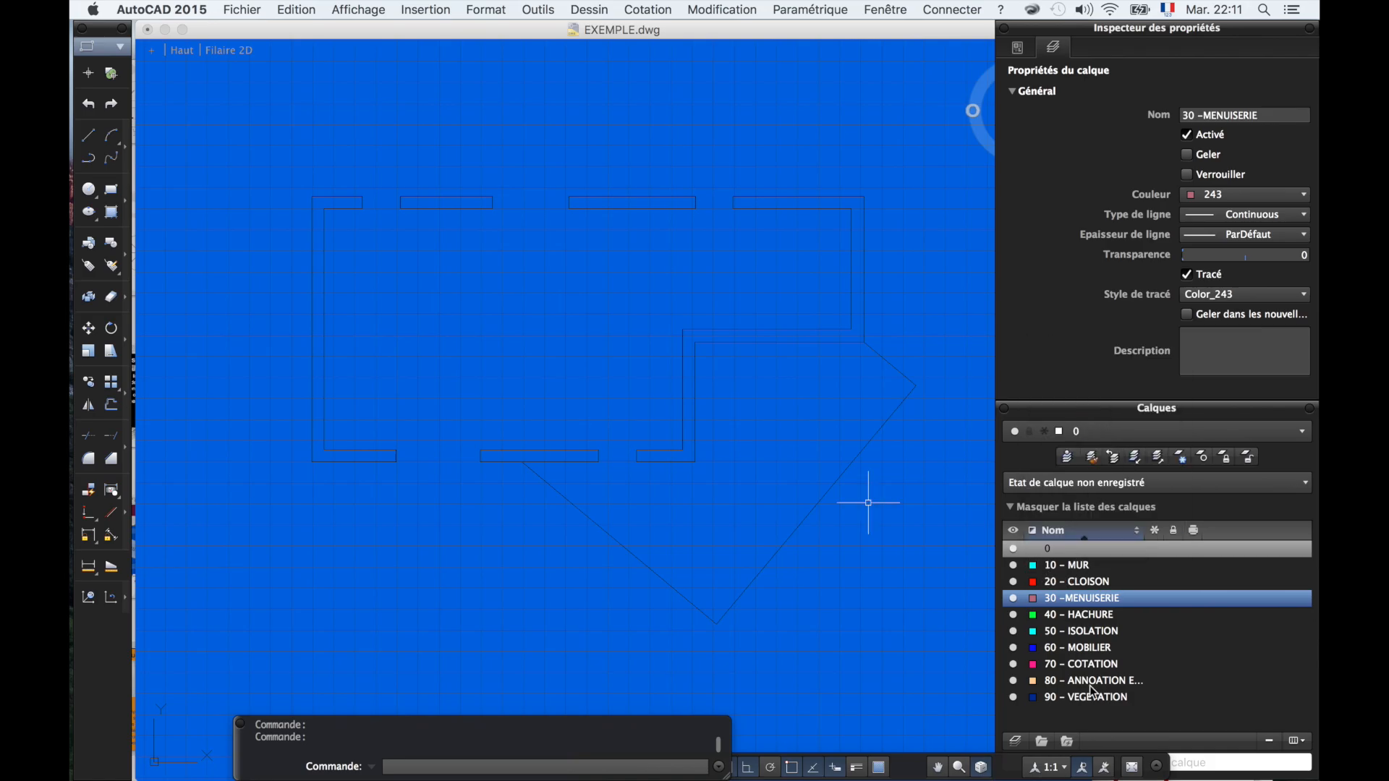
click(1032, 565)
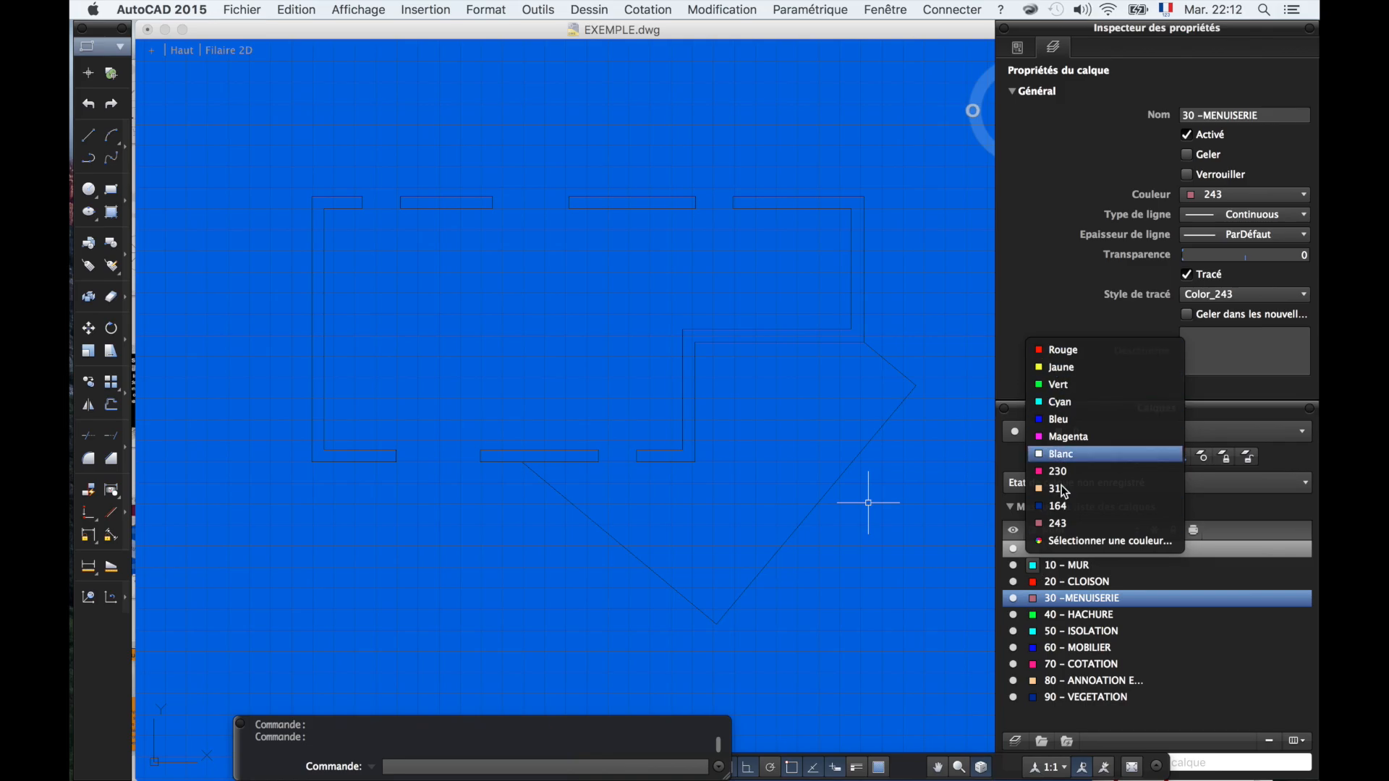
click(1063, 541)
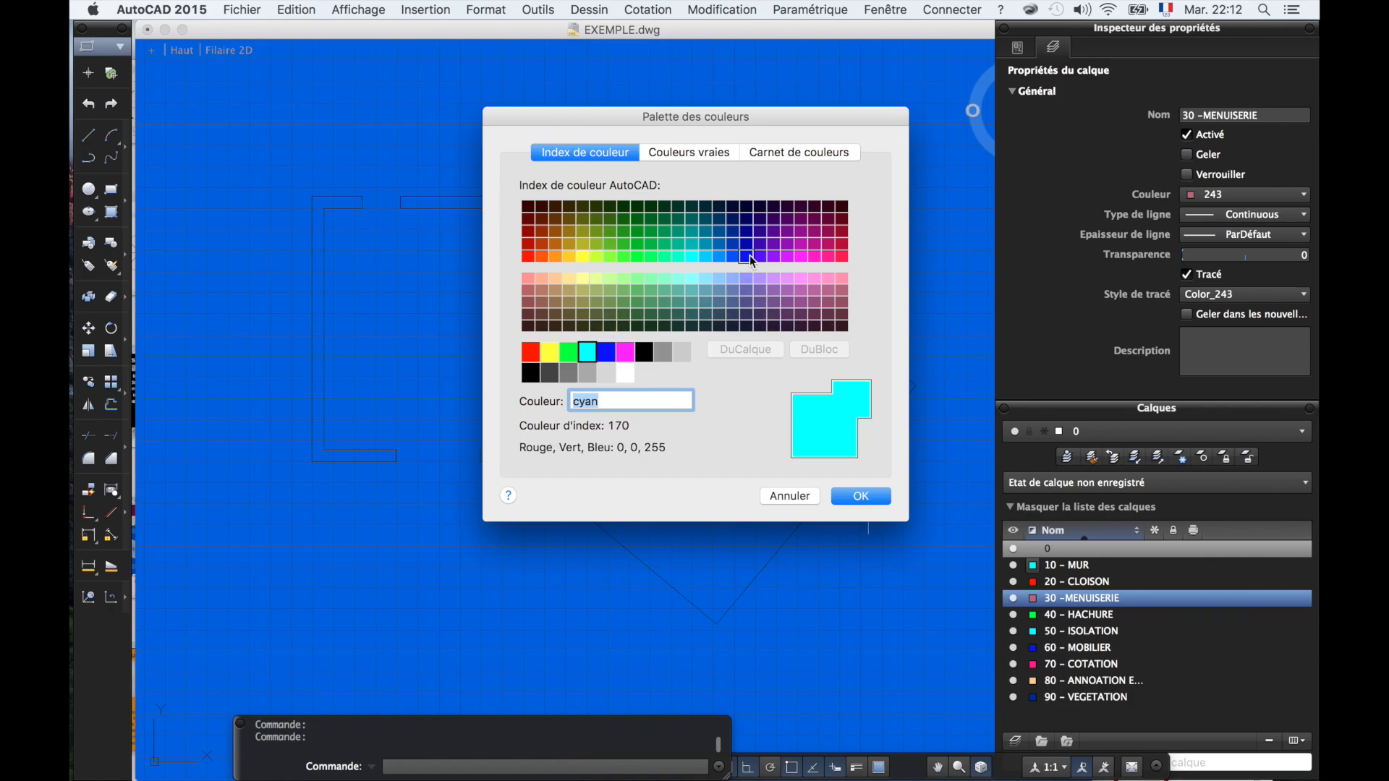
click(748, 232)
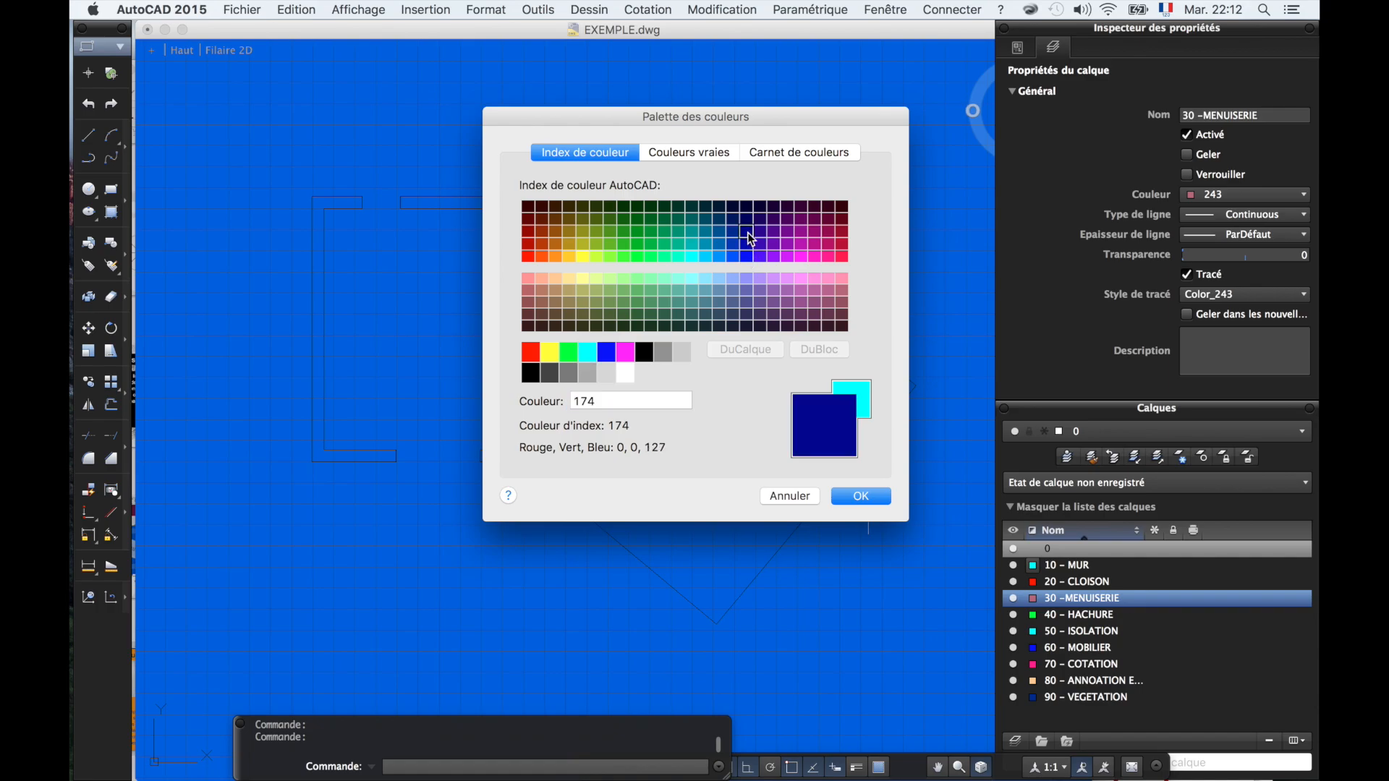
click(861, 496)
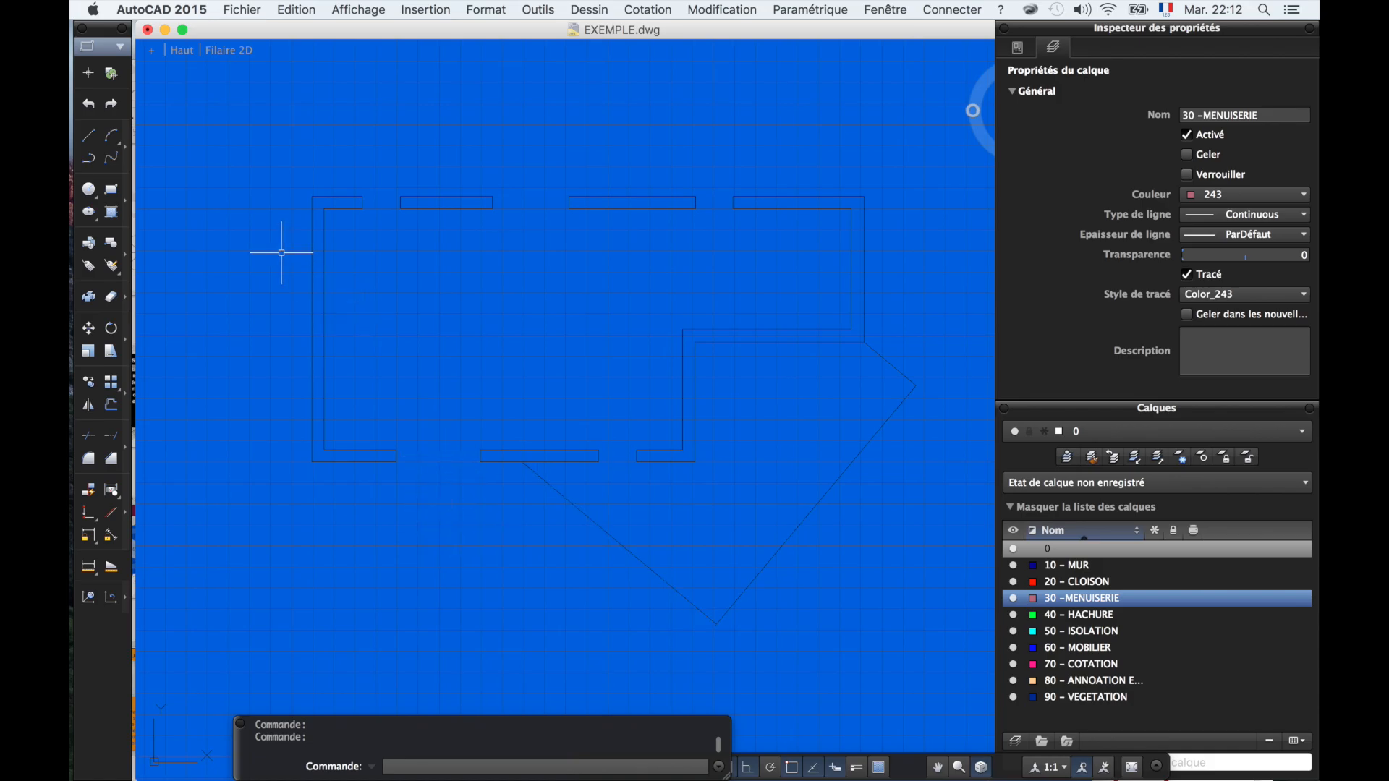
- Move the wall lines at the plan's left end, including both short returns, to layer 10 - MUR and check the outer line's layer
click(291, 162)
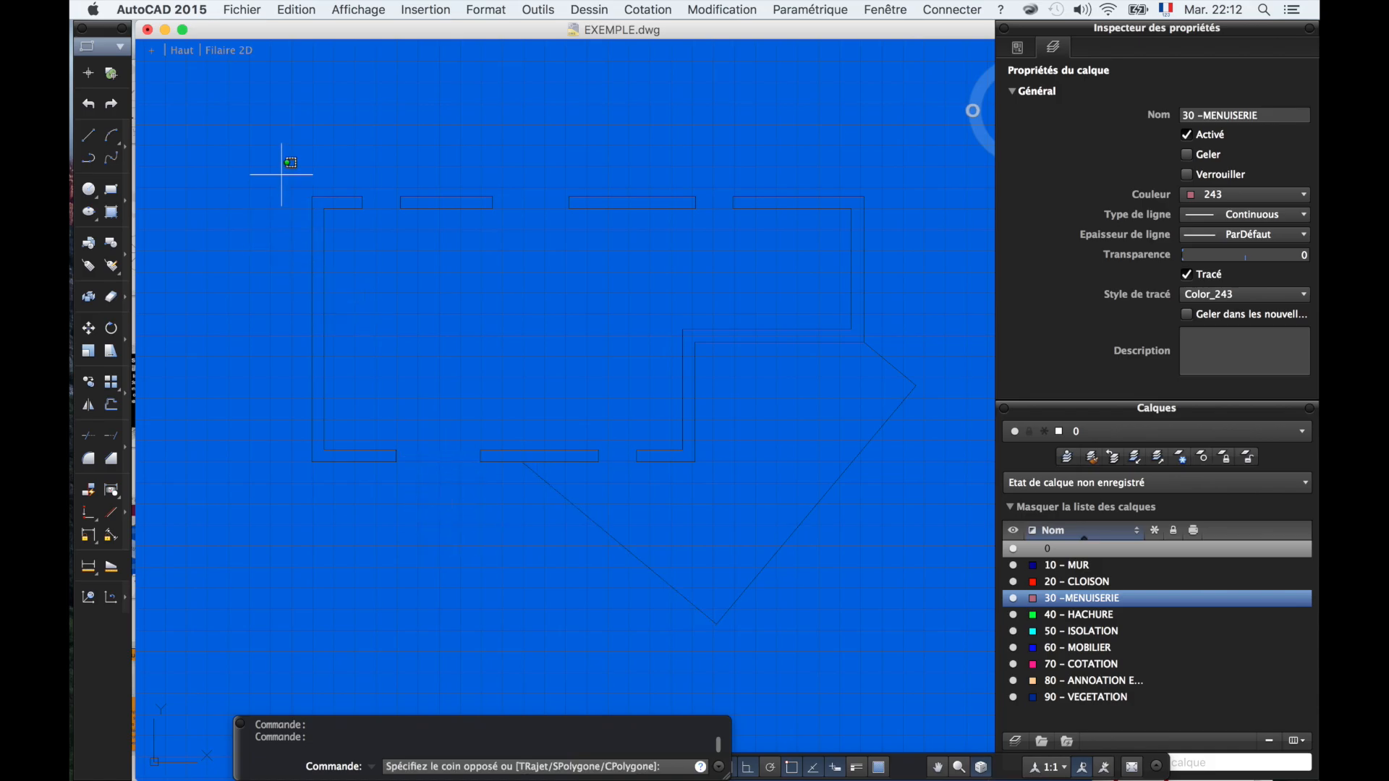
click(409, 481)
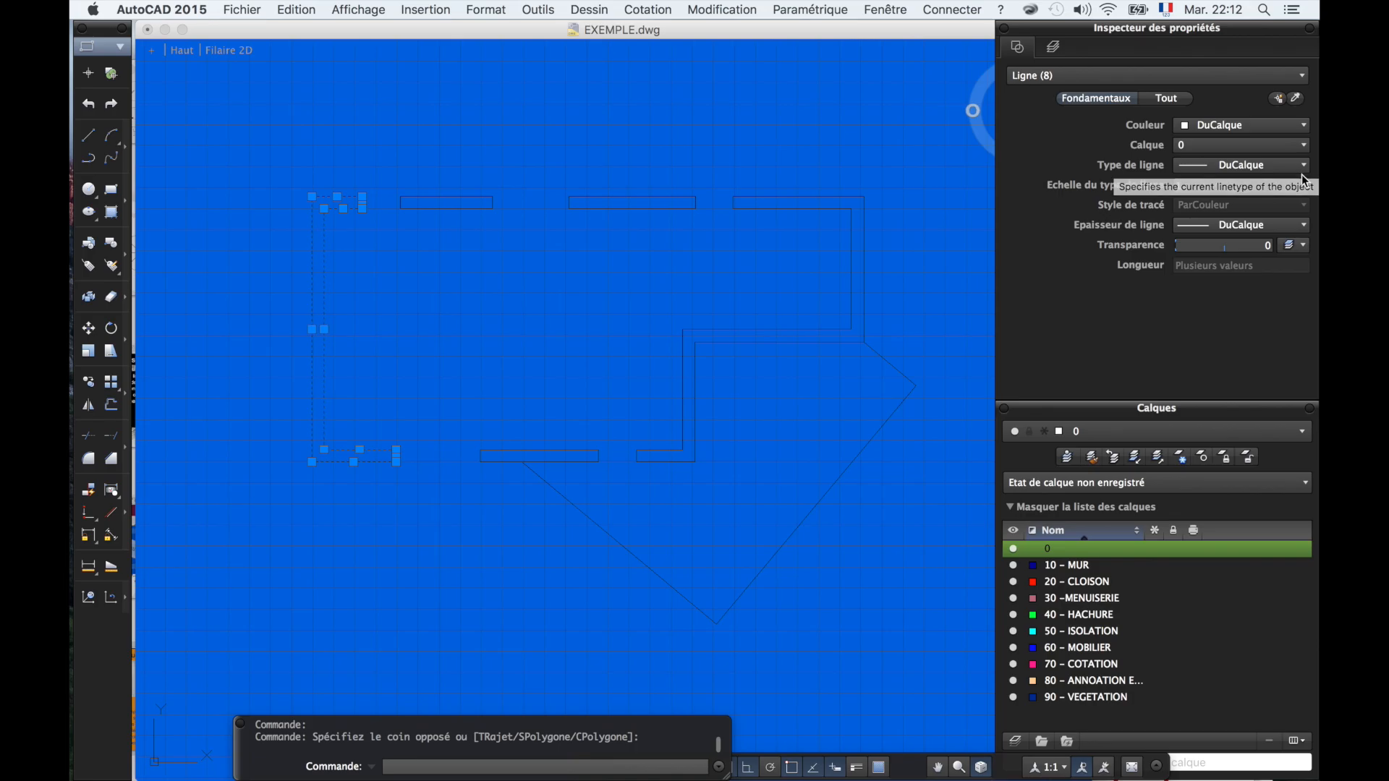
click(1164, 98)
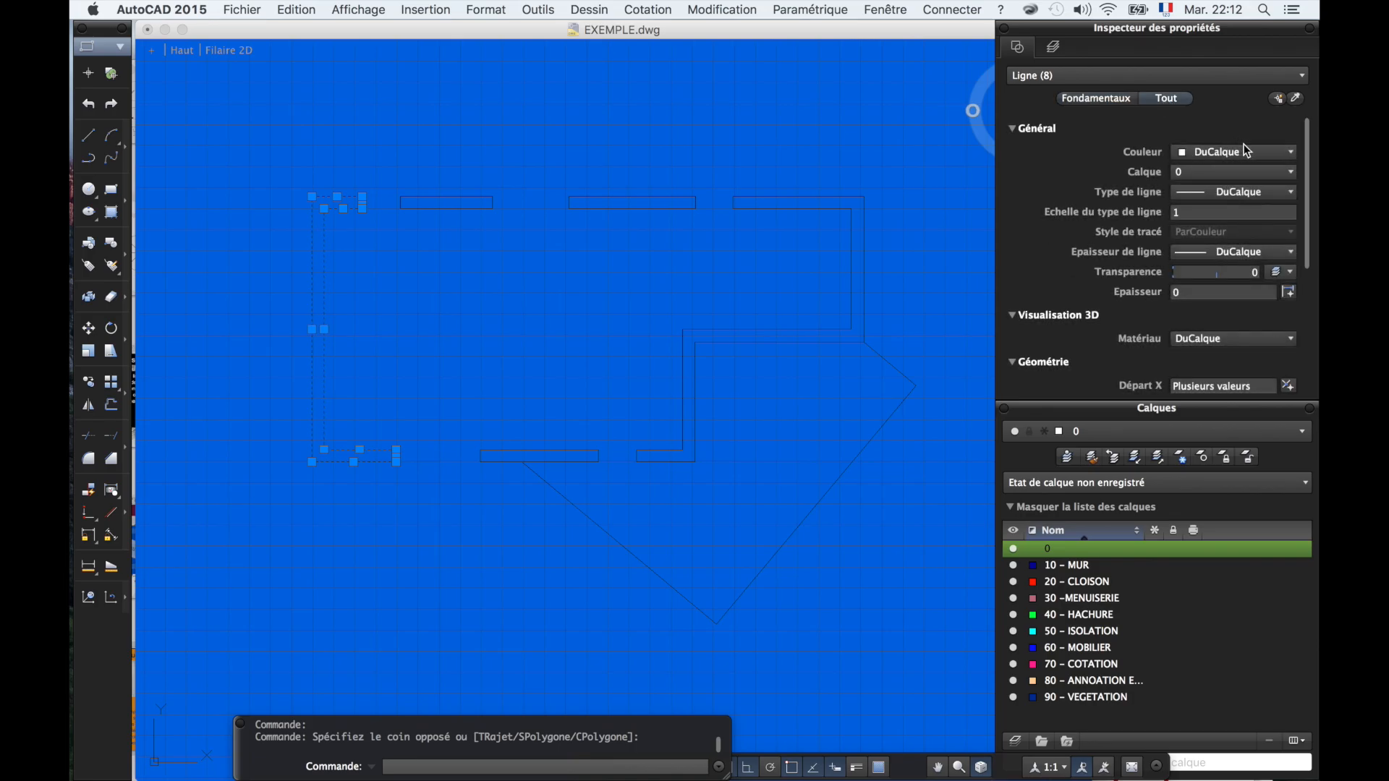
click(1294, 175)
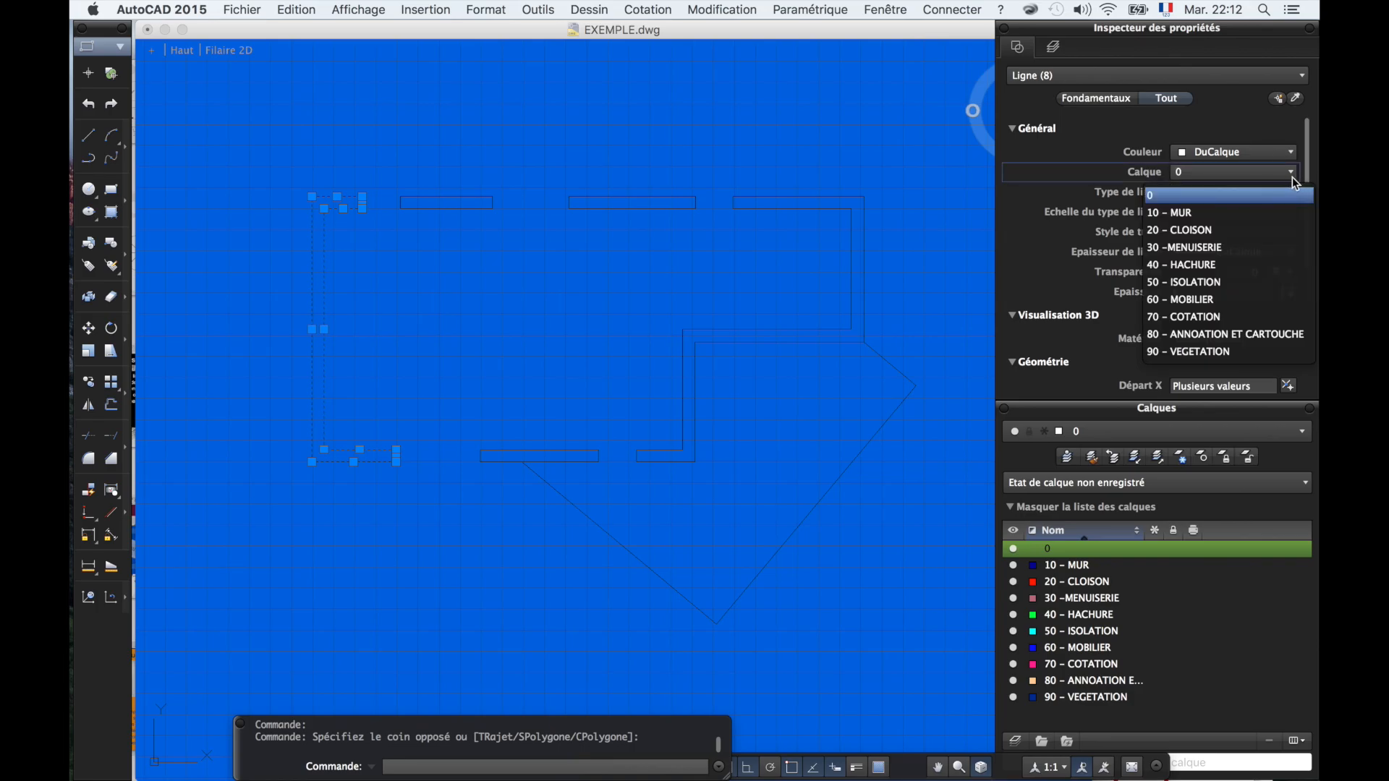
click(1188, 213)
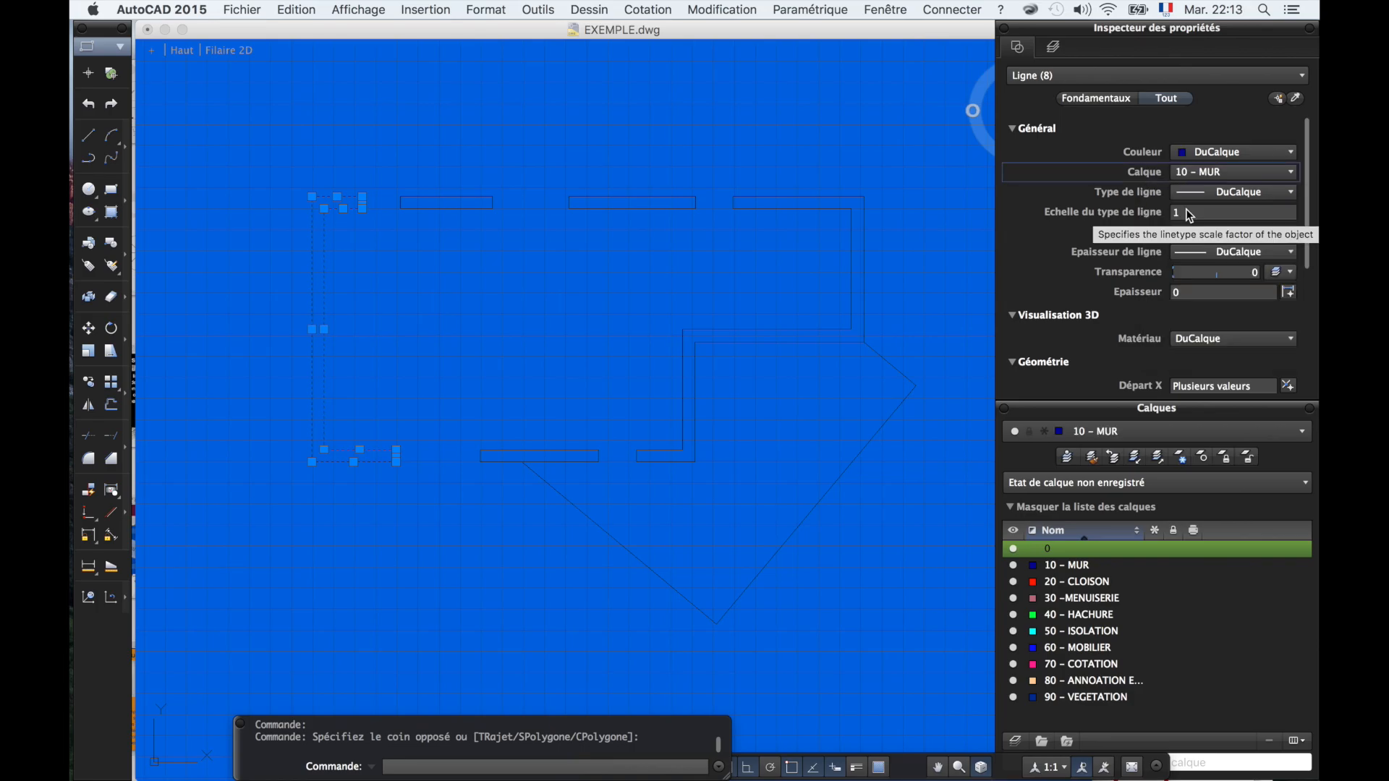
click(525, 365)
click(522, 360)
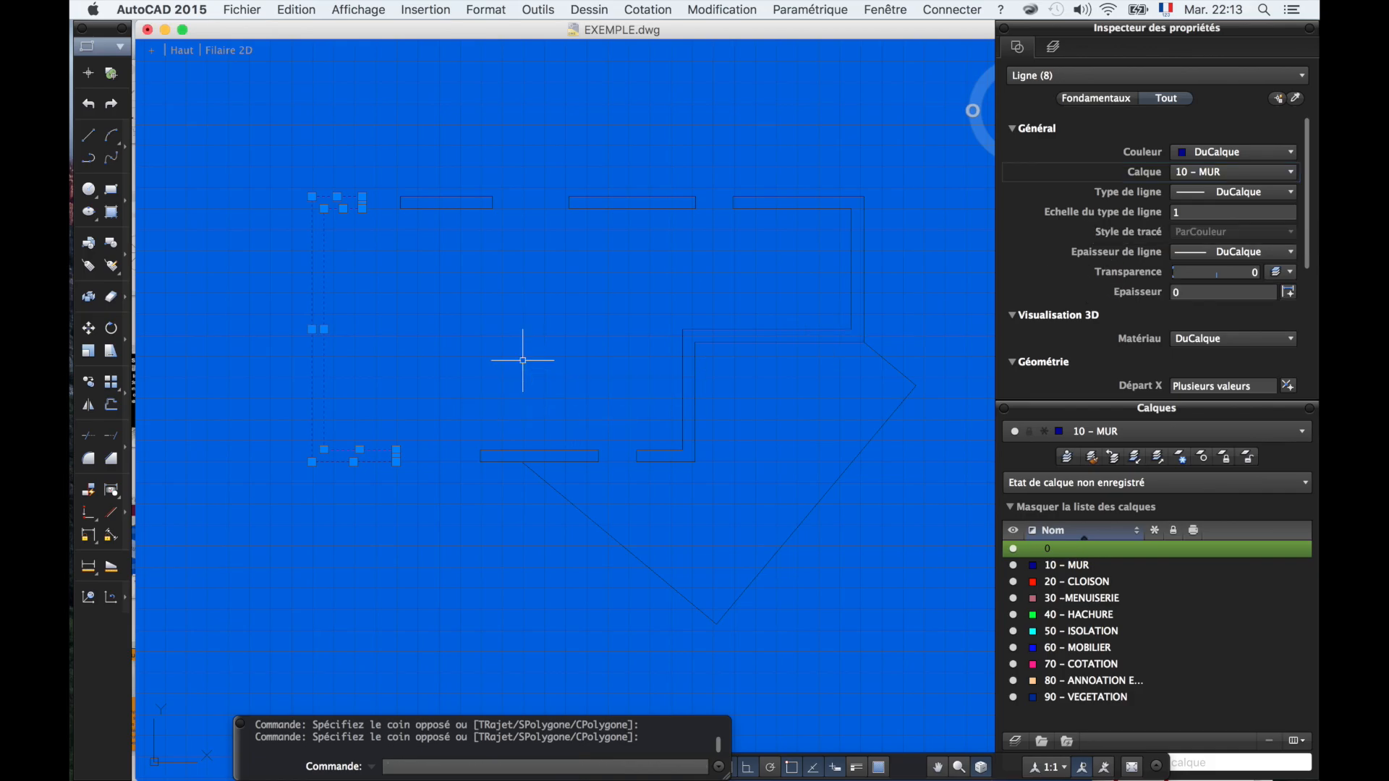
key(Return)
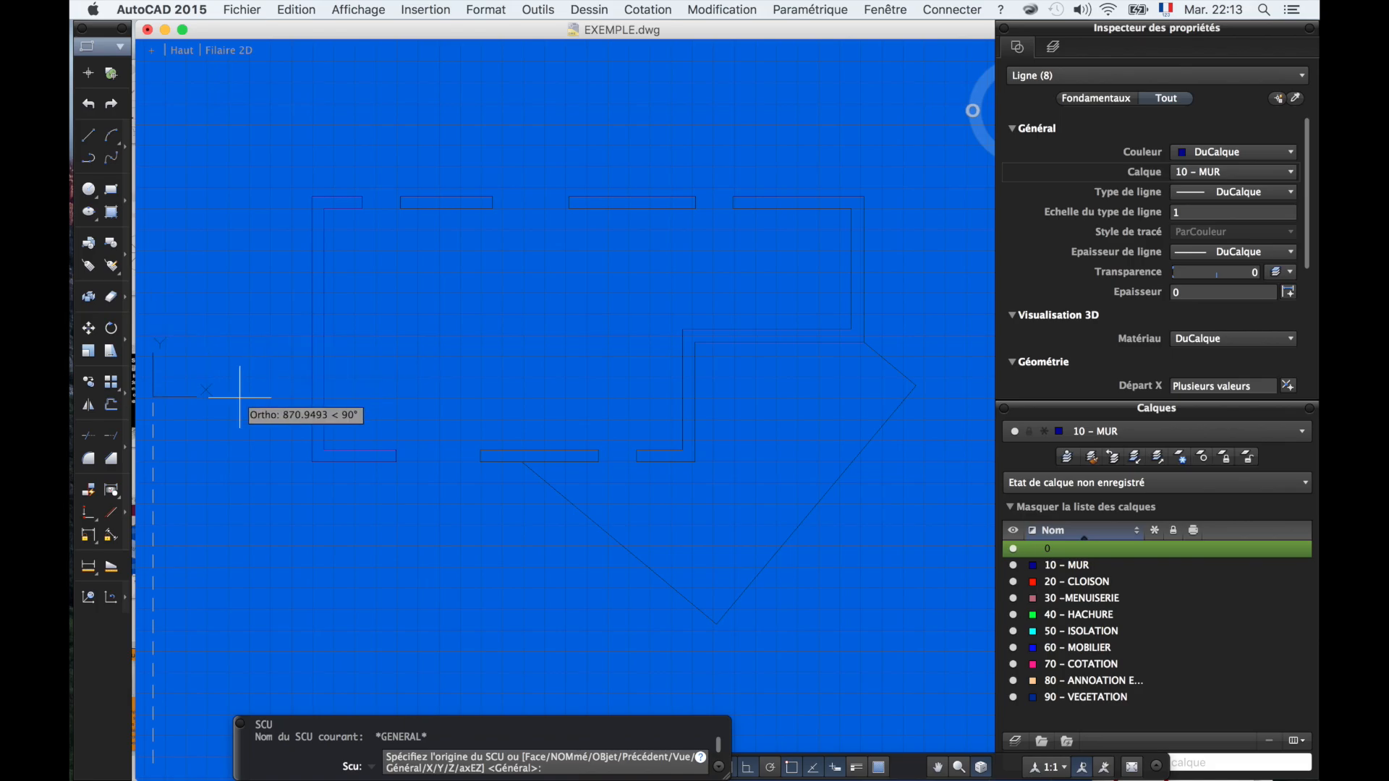
key(Escape)
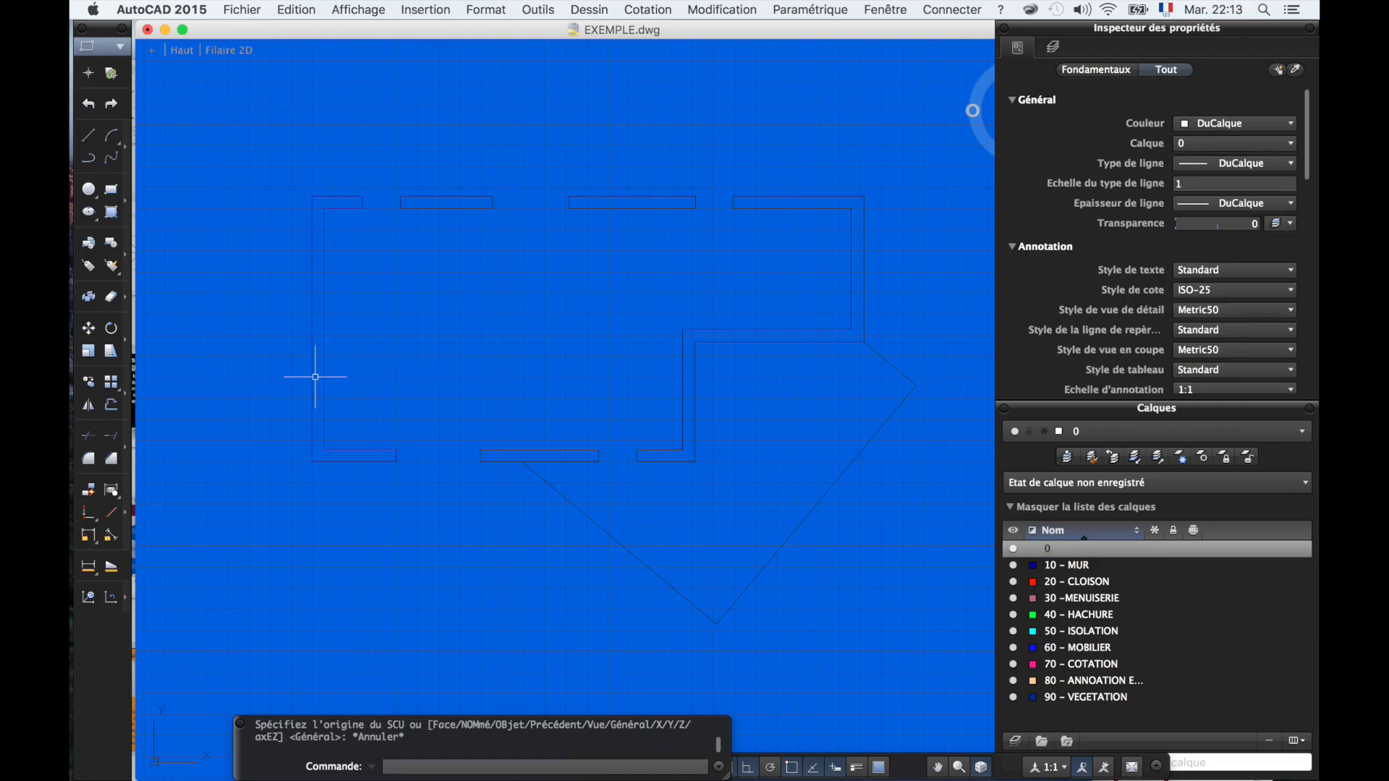
click(313, 375)
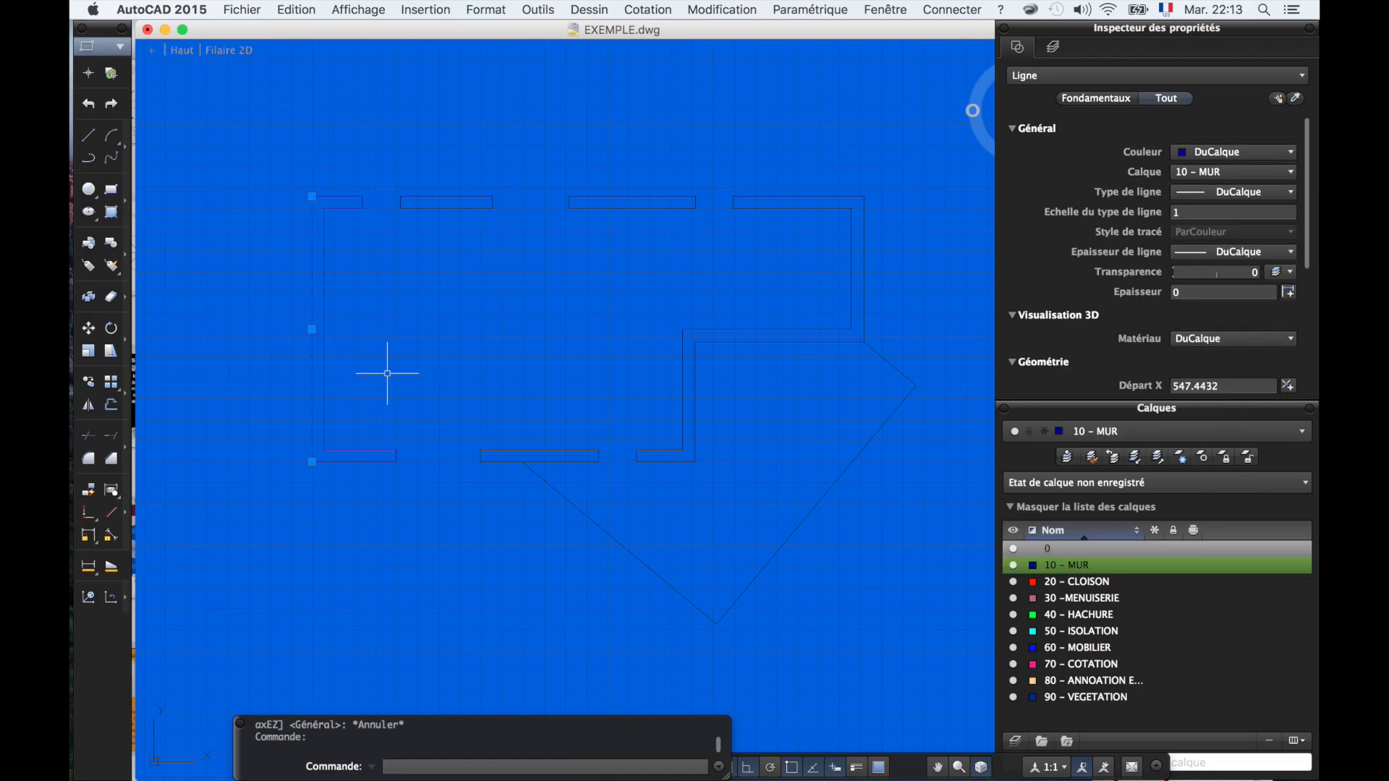
key(Escape)
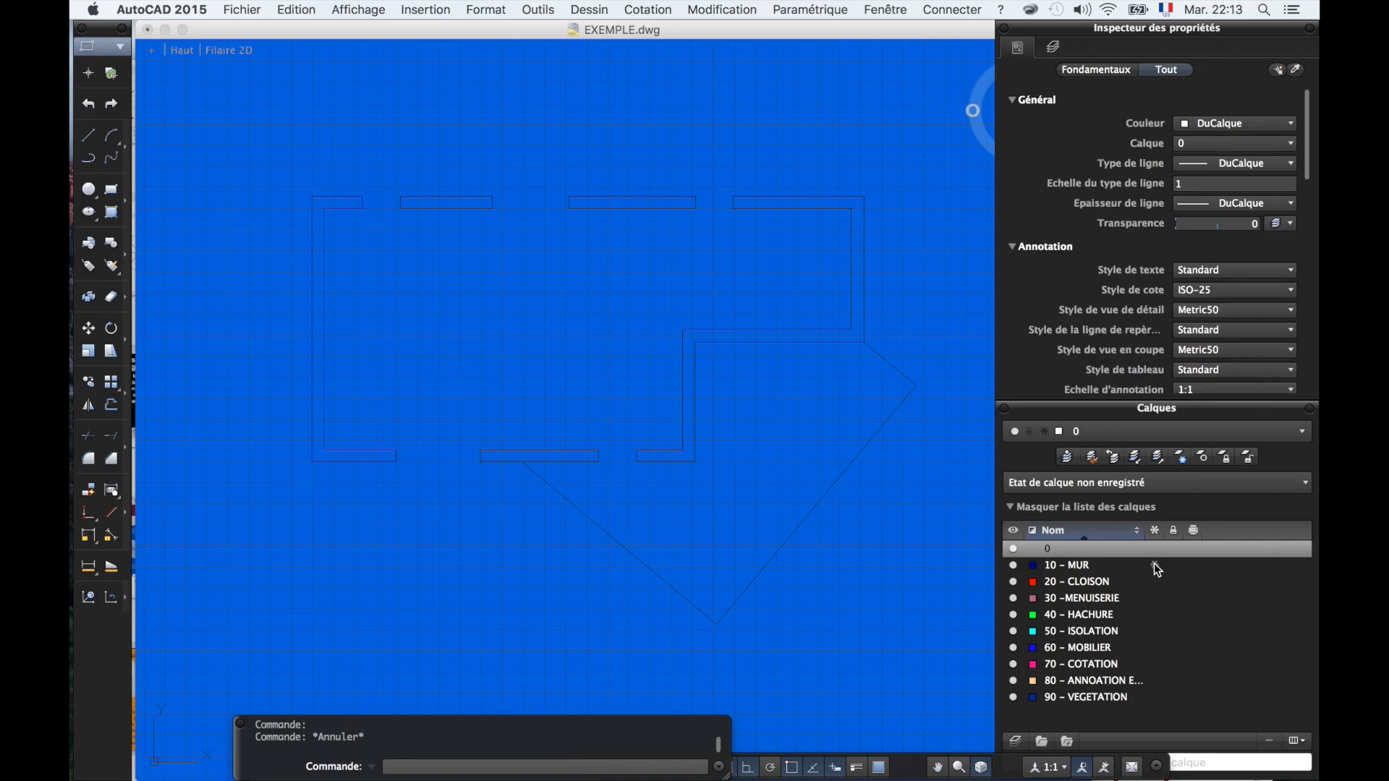
- Change the 10 - MUR layer's colour to Rouge and the 20 - CLOISON layer's colour to Cyan
click(1036, 569)
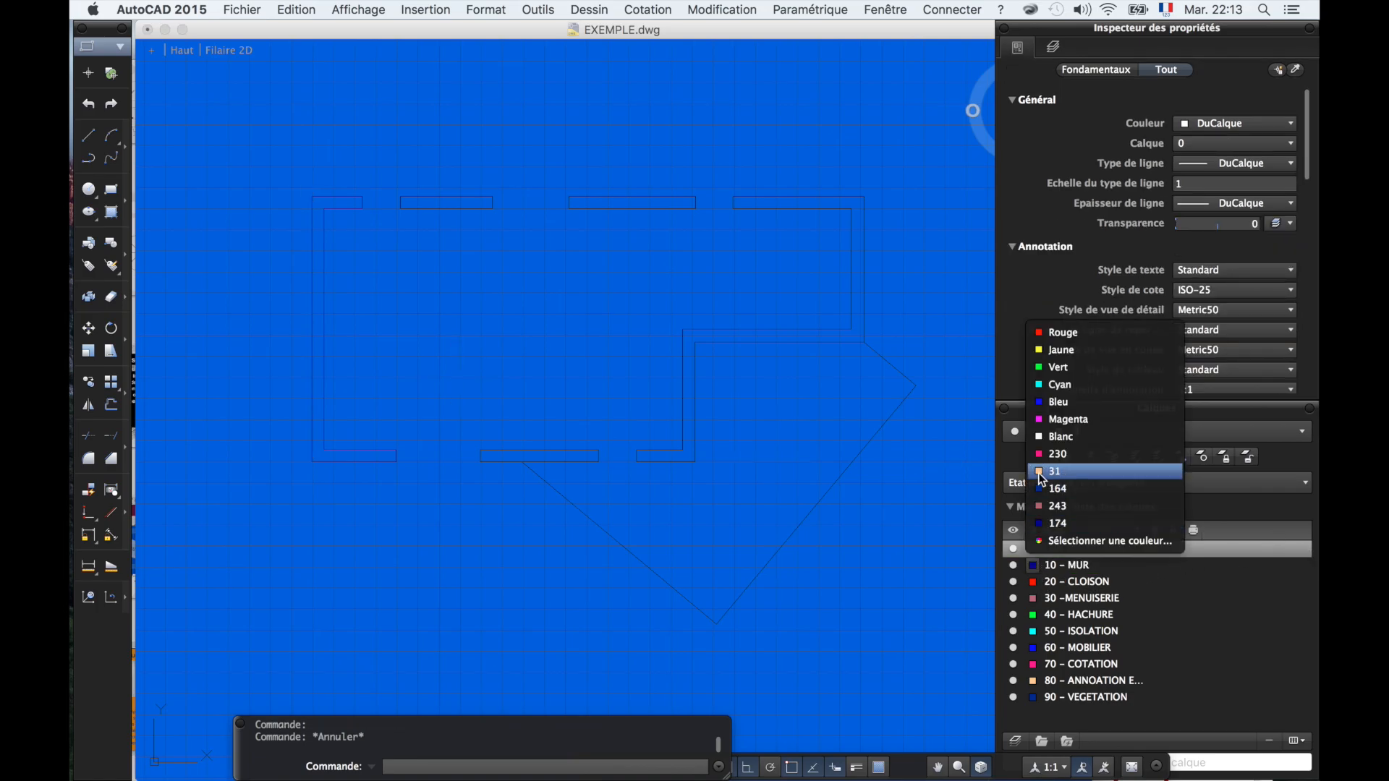
click(1058, 333)
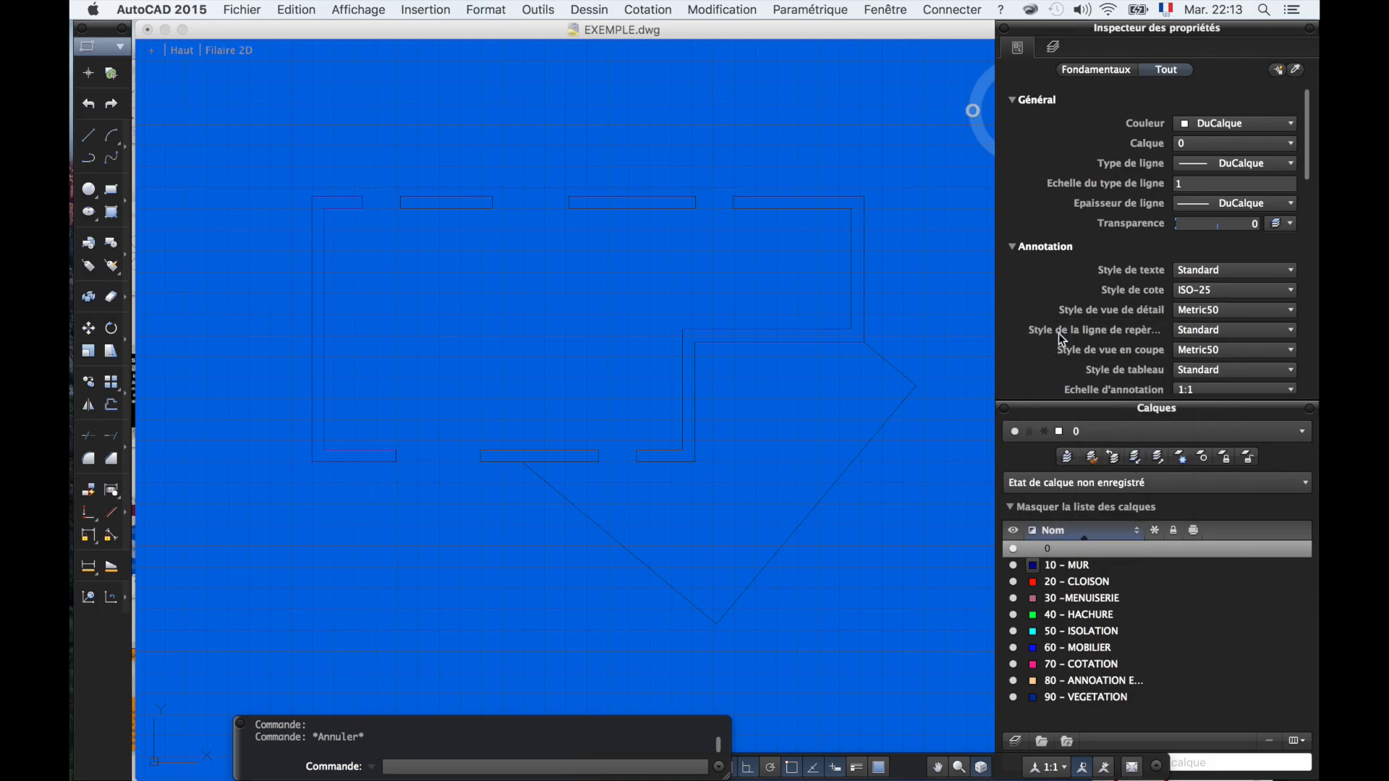
click(1032, 583)
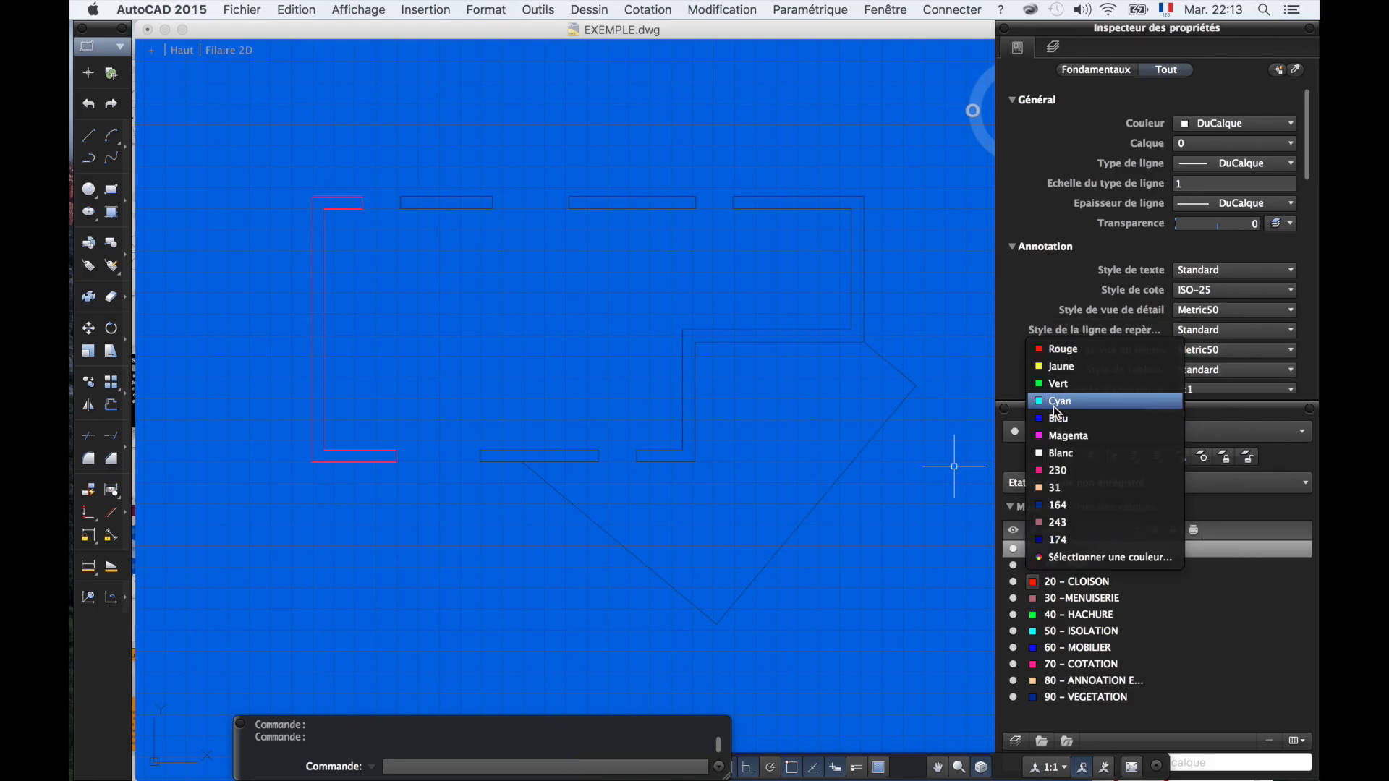
key(Escape)
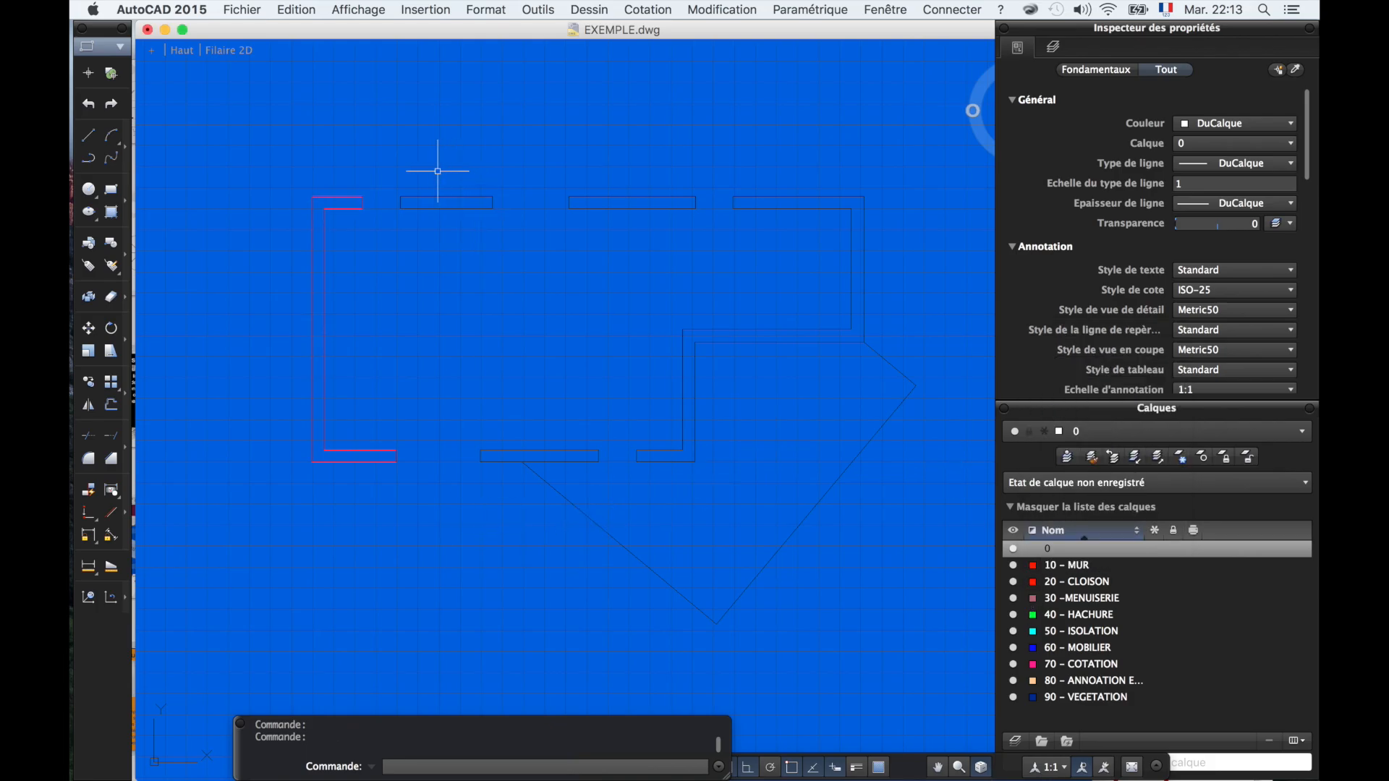
- Transfer the four lines of the upper wall segment nearest the plan's left corner to layer 10 - MUR
click(528, 220)
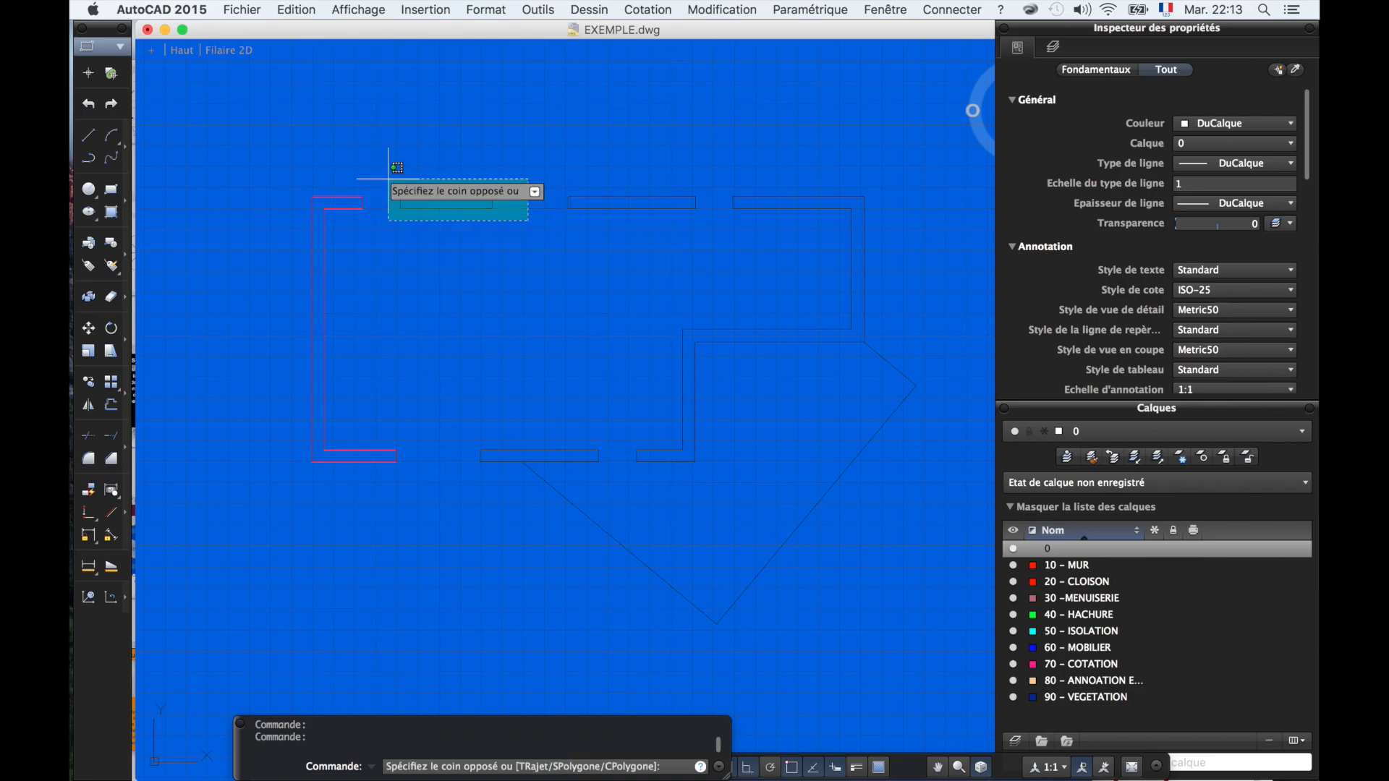
click(388, 179)
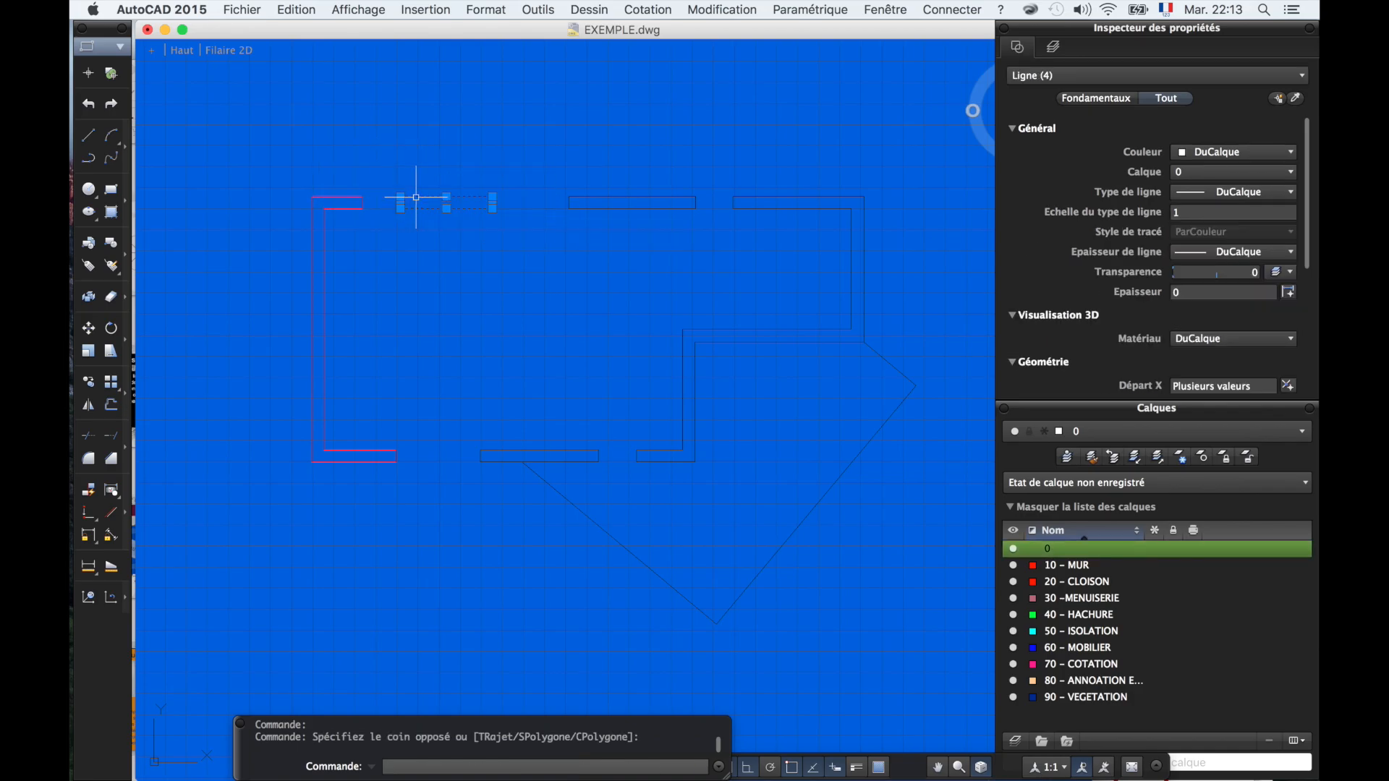
right_click(415, 196)
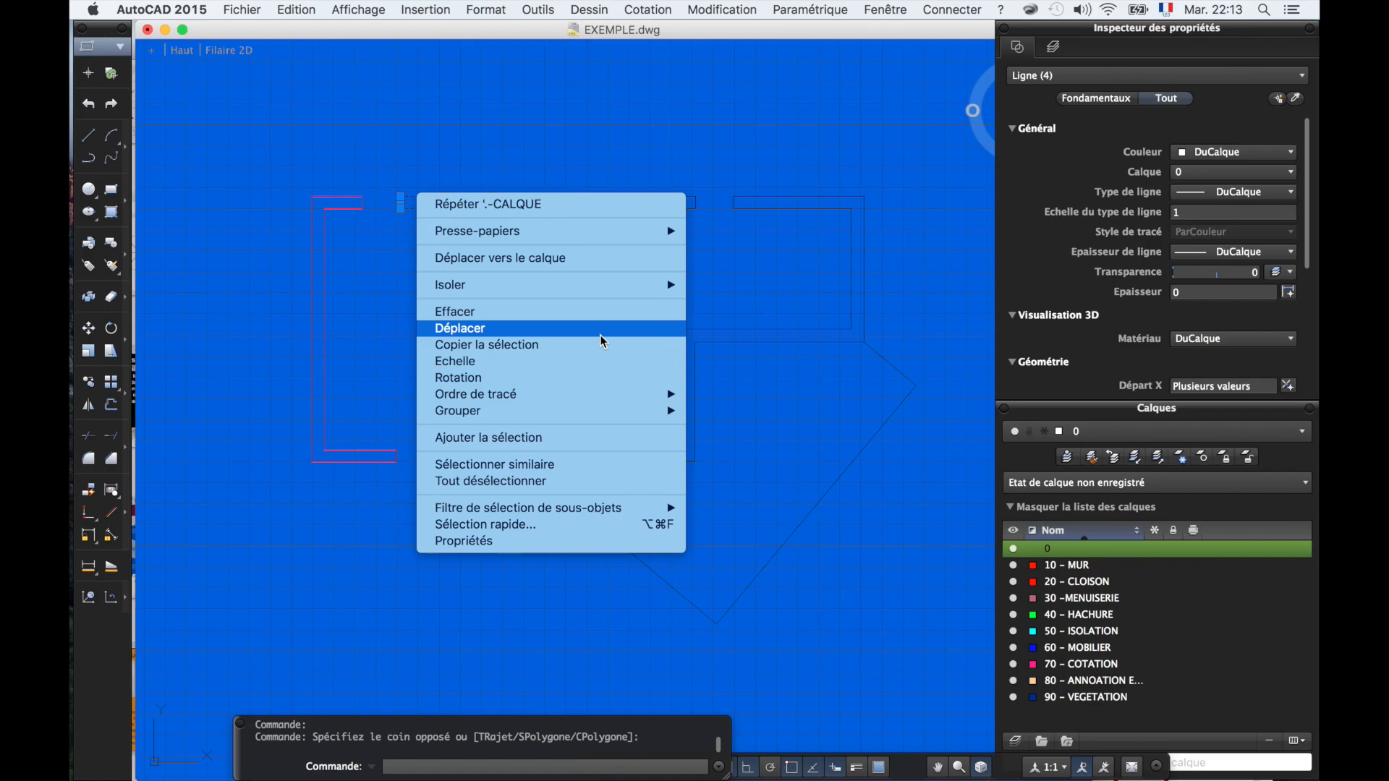
click(563, 258)
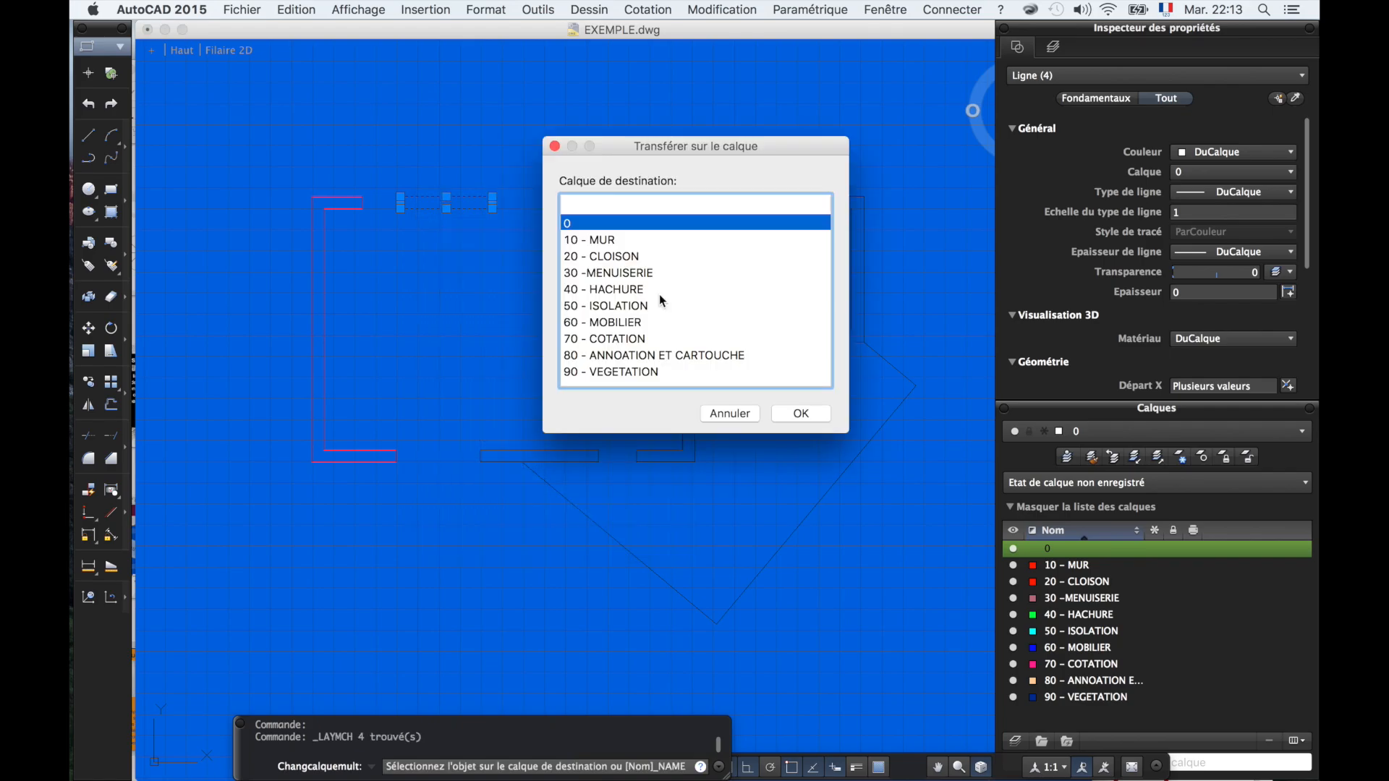
click(604, 239)
click(802, 418)
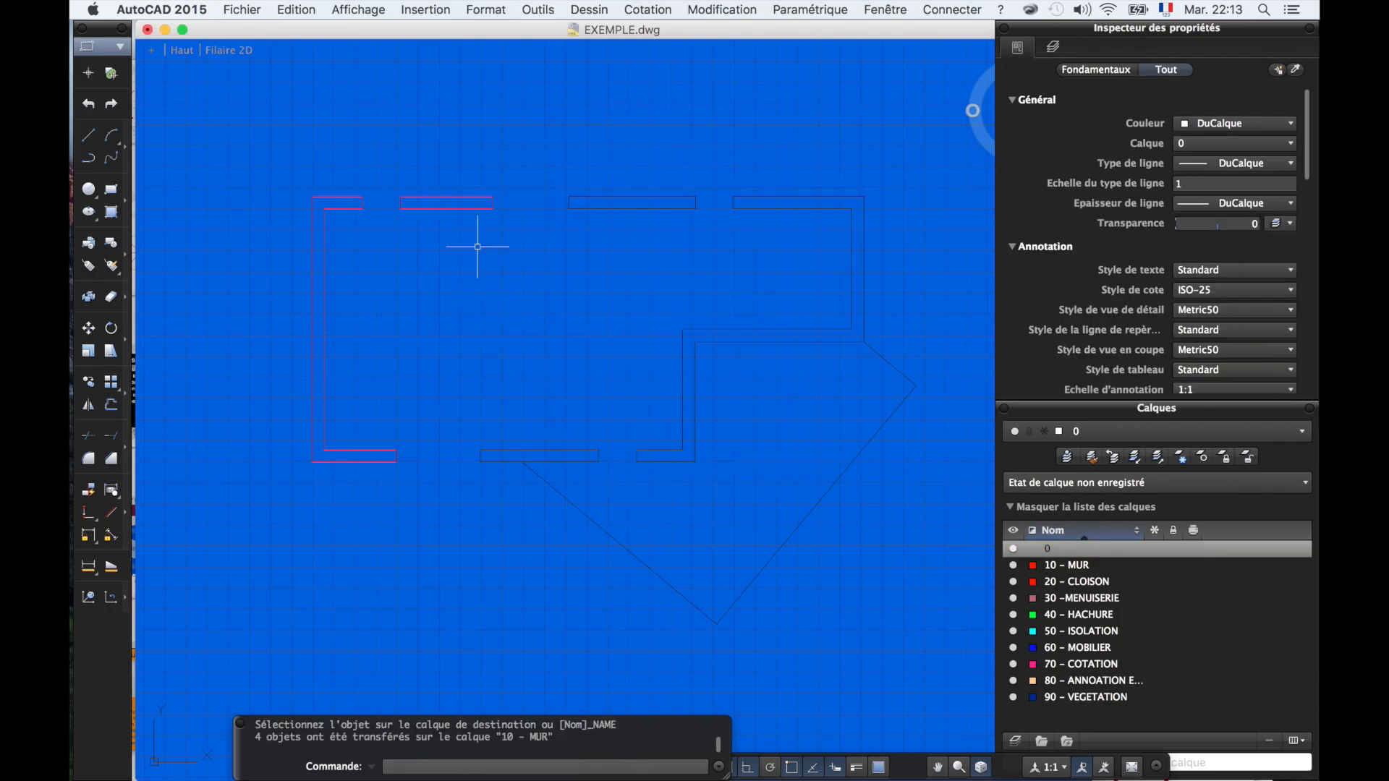
- Assign all remaining wall lines in the middle and right part of the plan to layer 10 - MUR
click(438, 156)
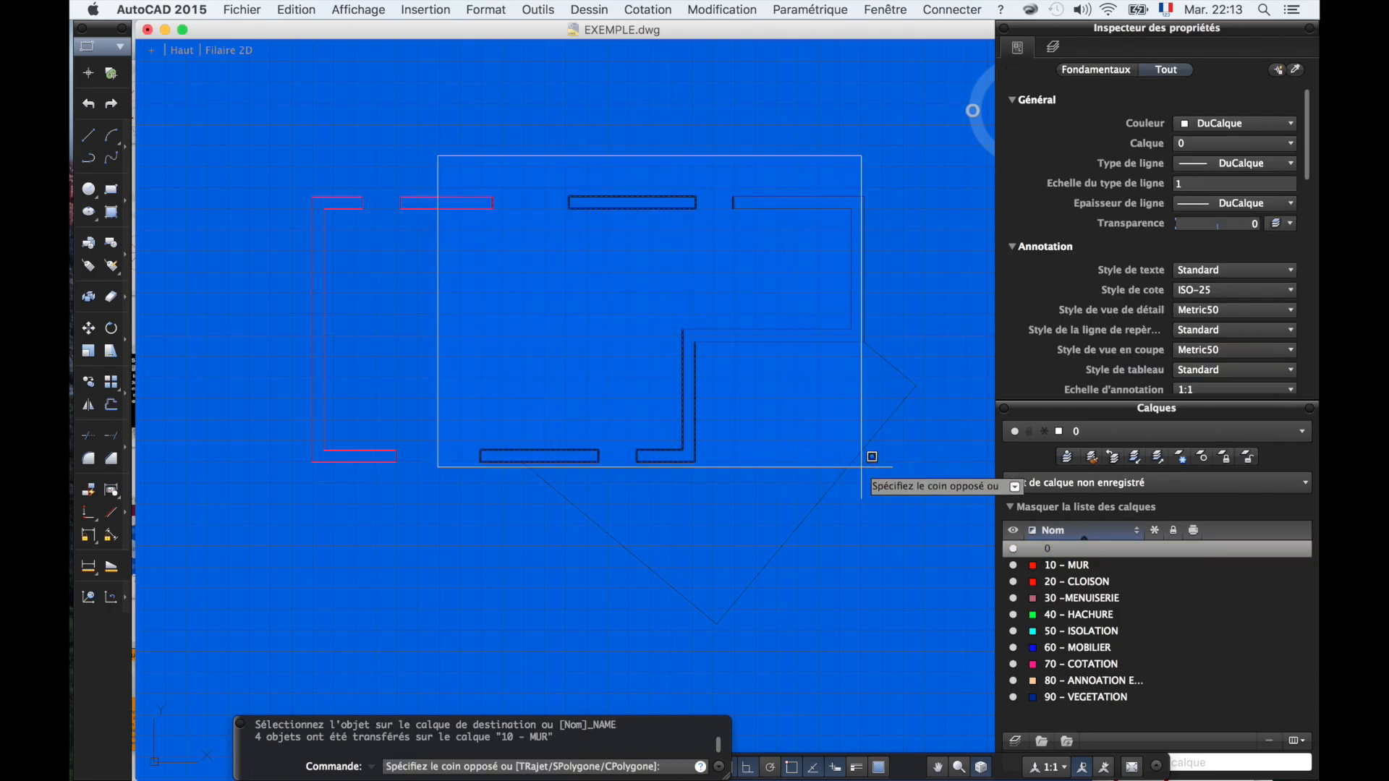
click(890, 471)
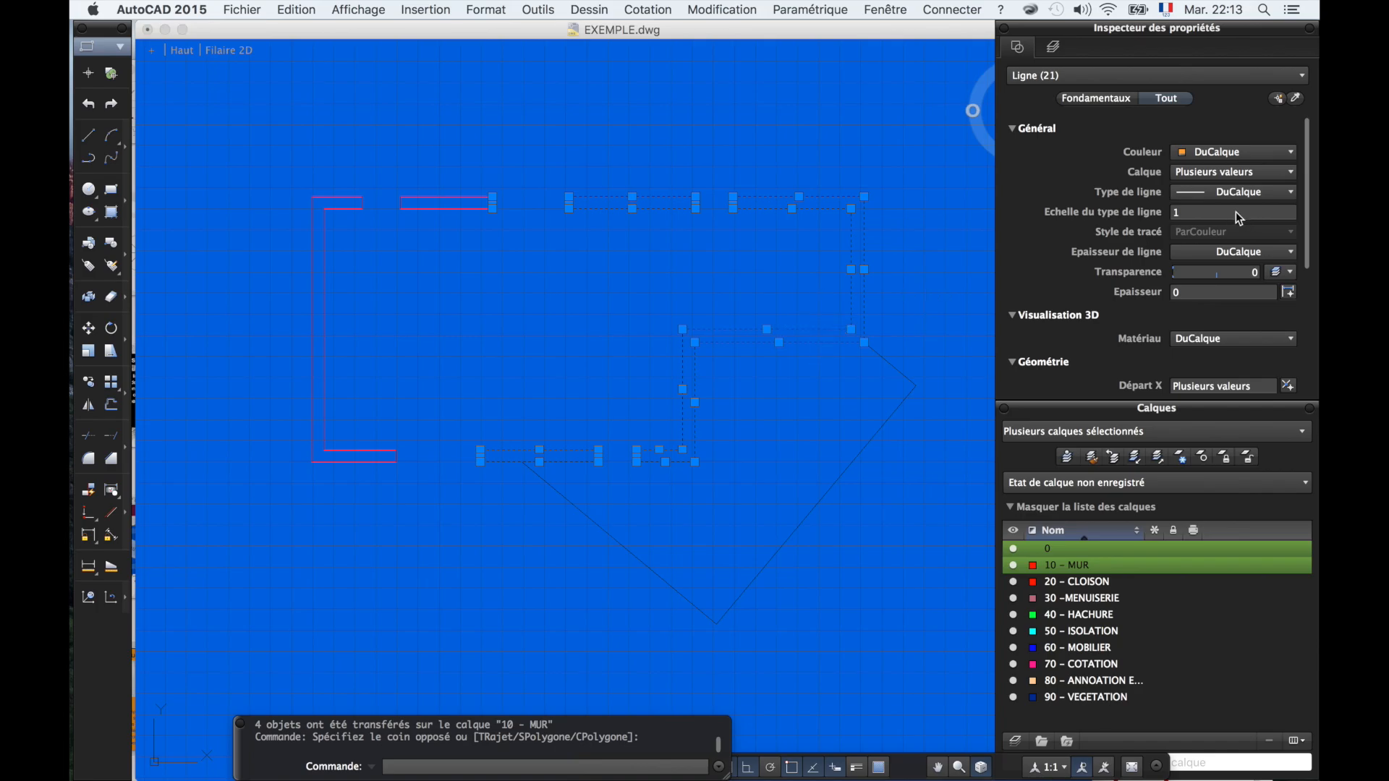
click(1257, 171)
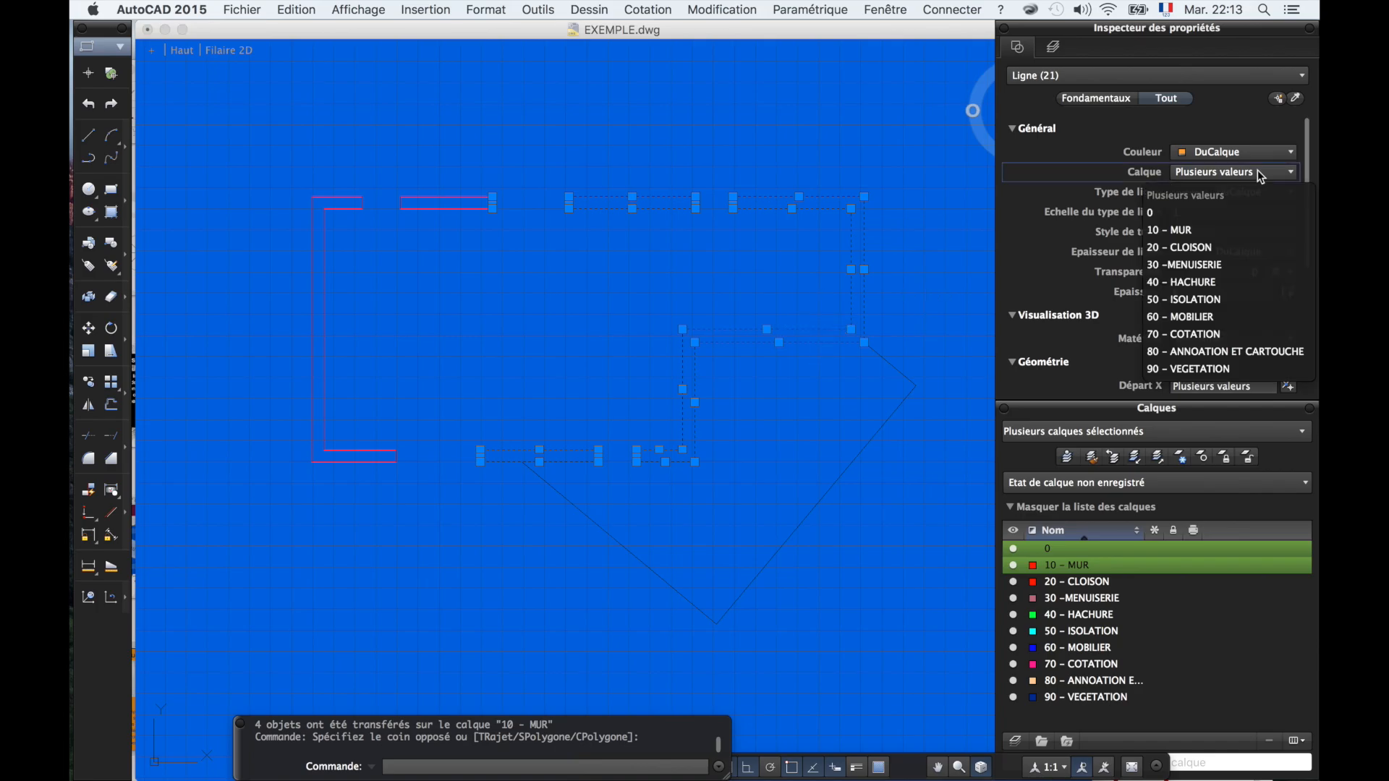
click(1189, 229)
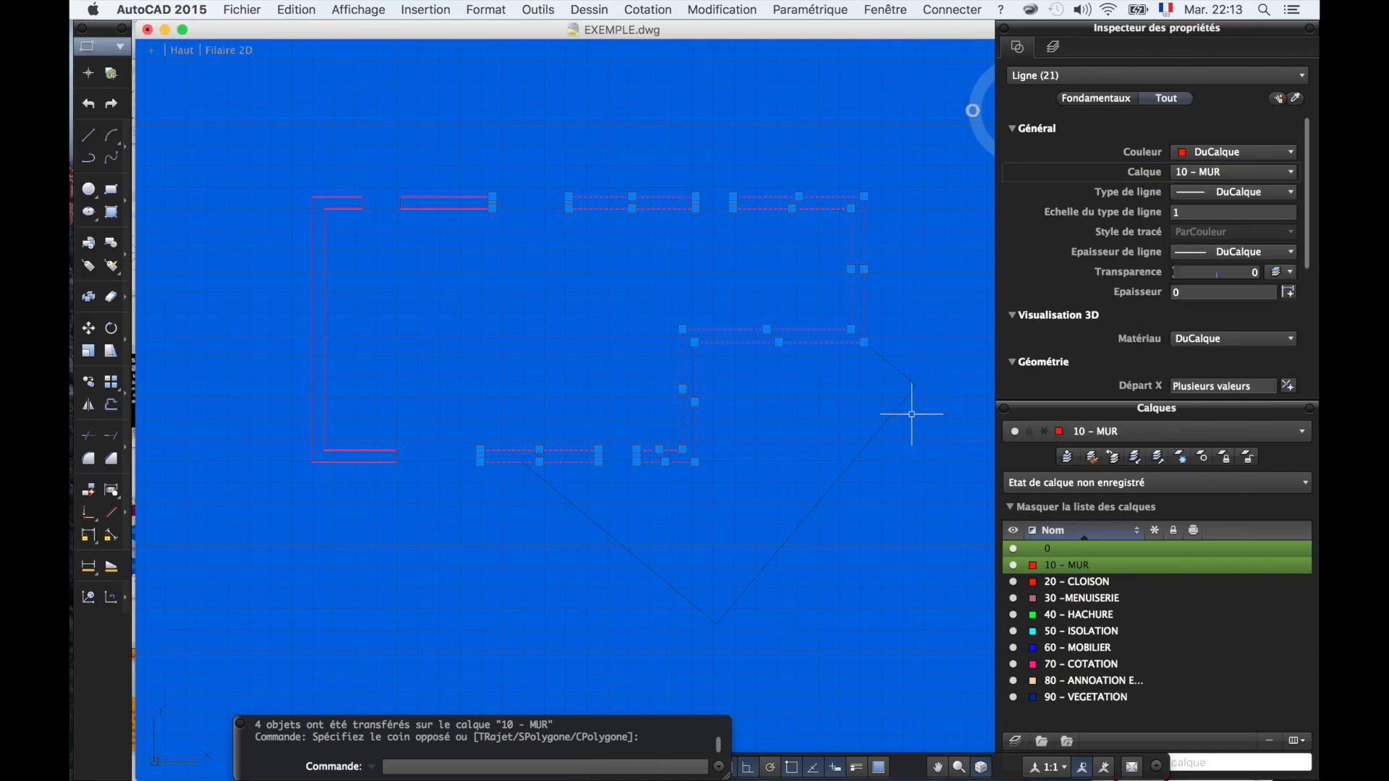
click(1091, 456)
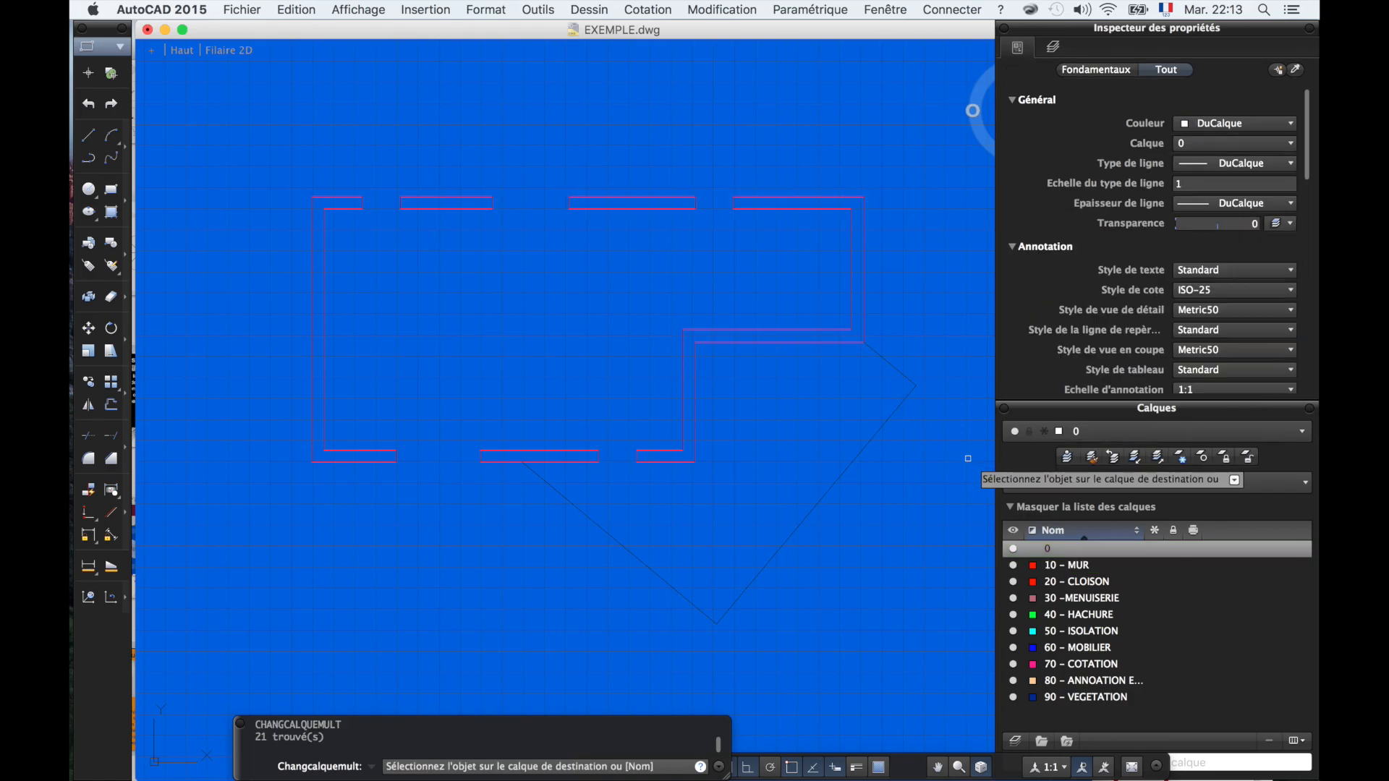
- Create a new layer named 15 - terrase and cancel the pending layer-change command
click(1018, 743)
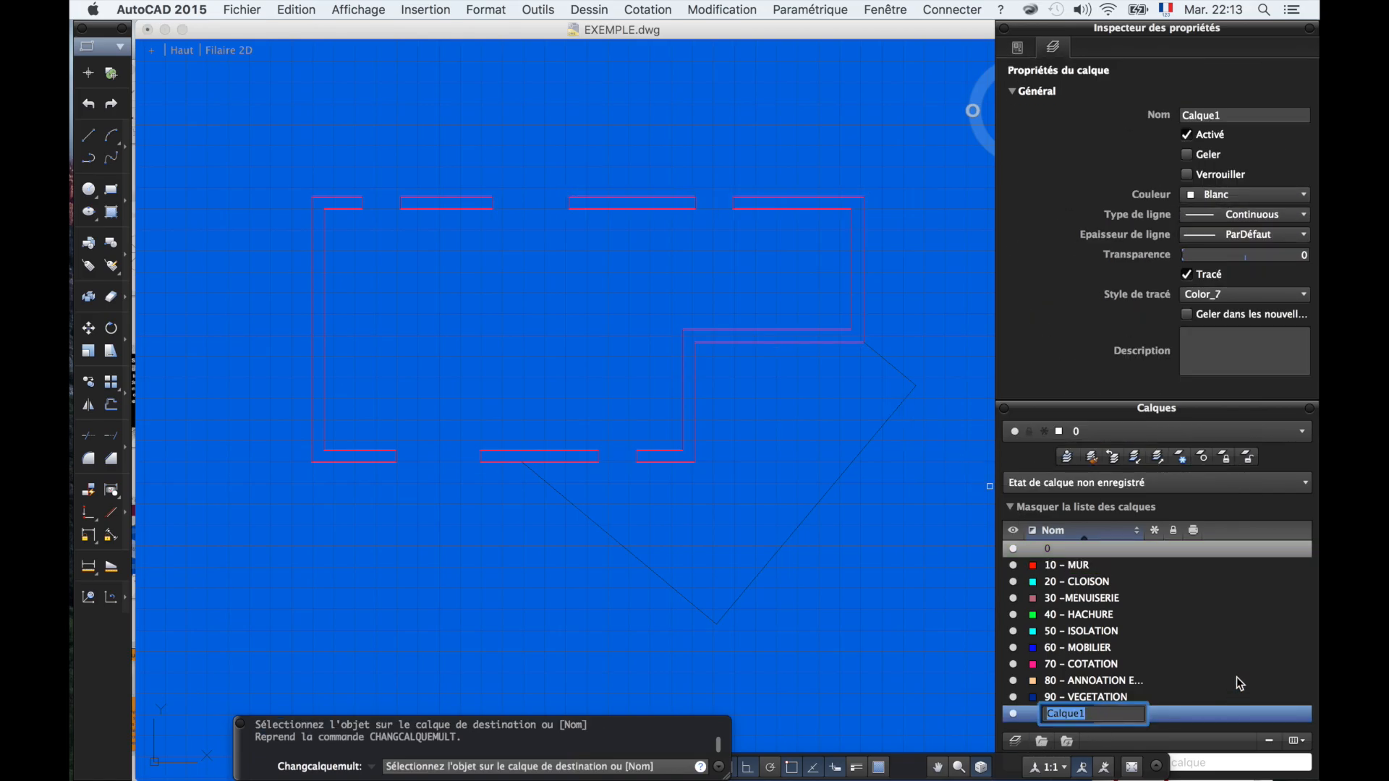
text(15 - terrase)
key(Return)
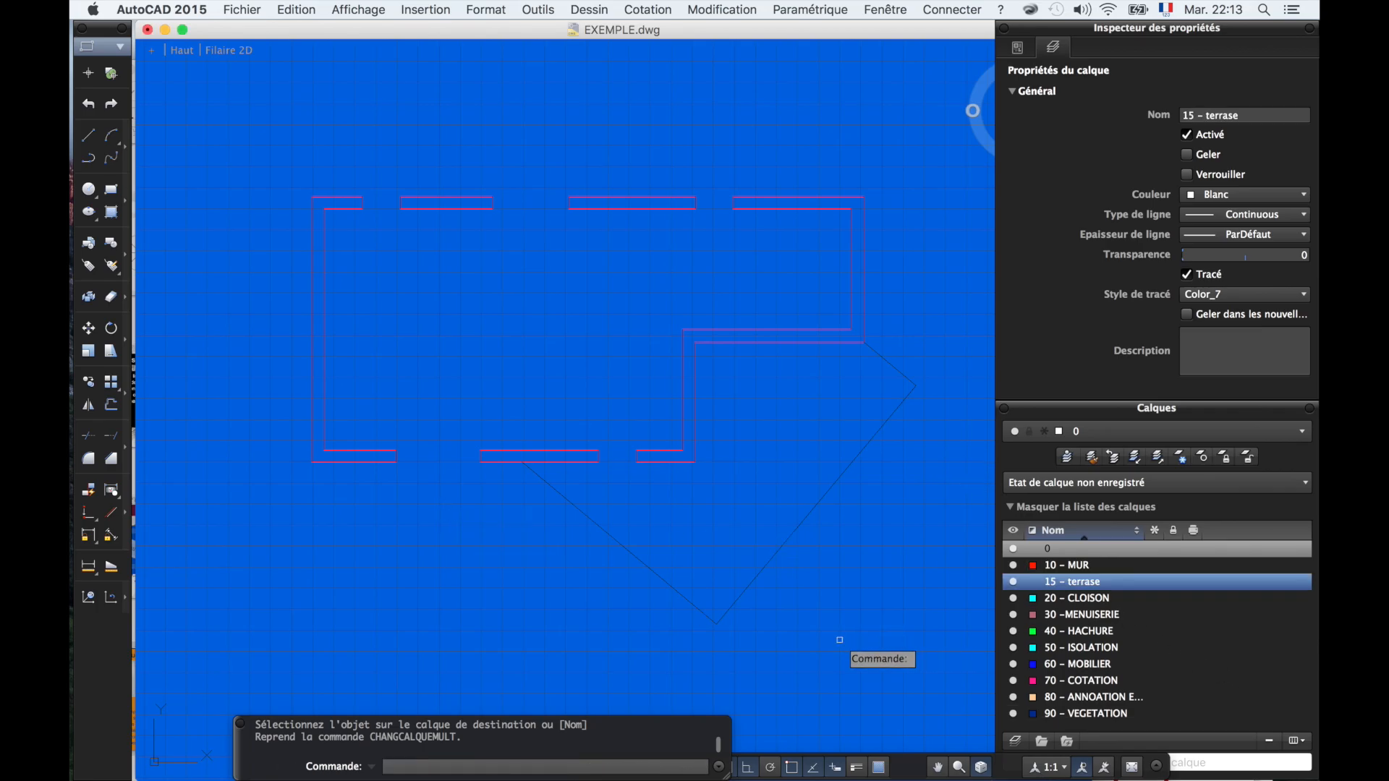
key(Escape)
- Assign the three terrace outline lines below and right of the building to layer 15 - terrase
click(860, 661)
click(558, 576)
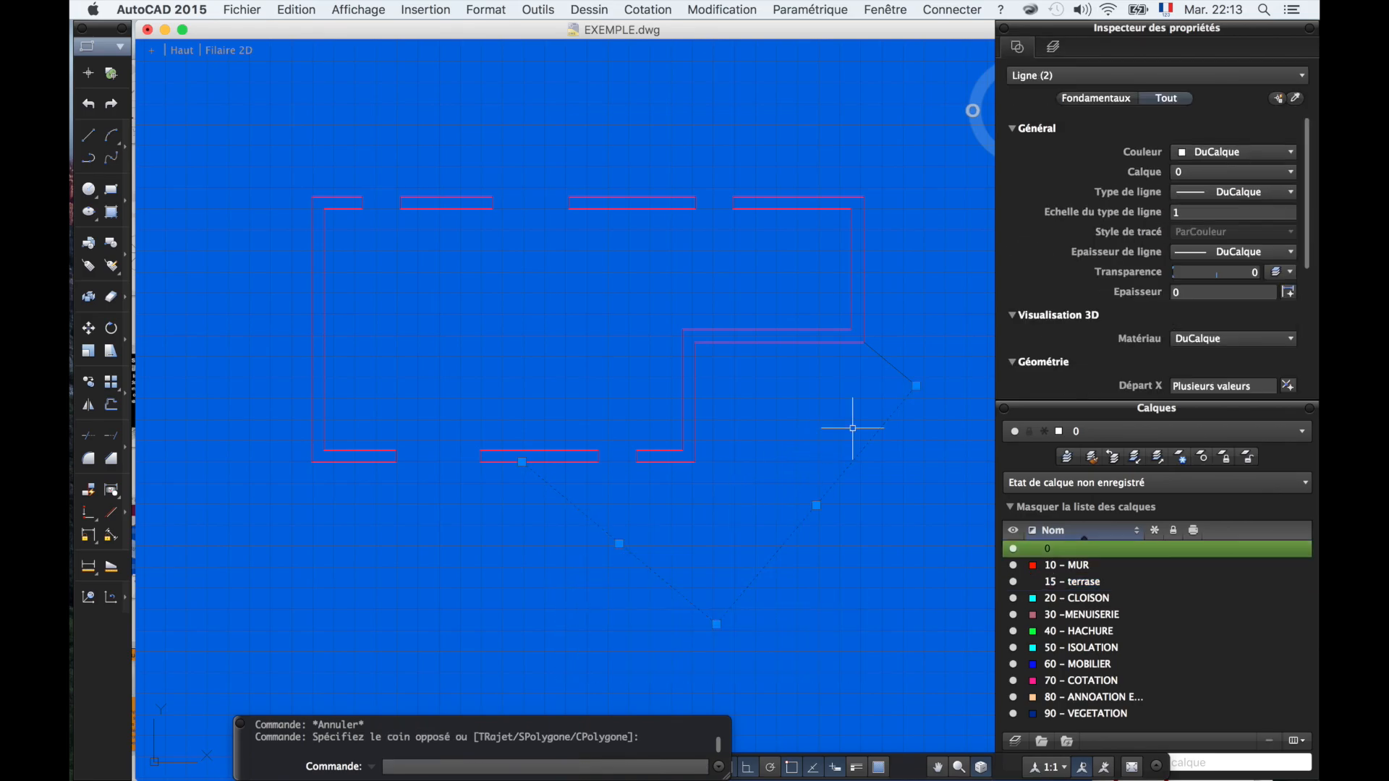
click(902, 373)
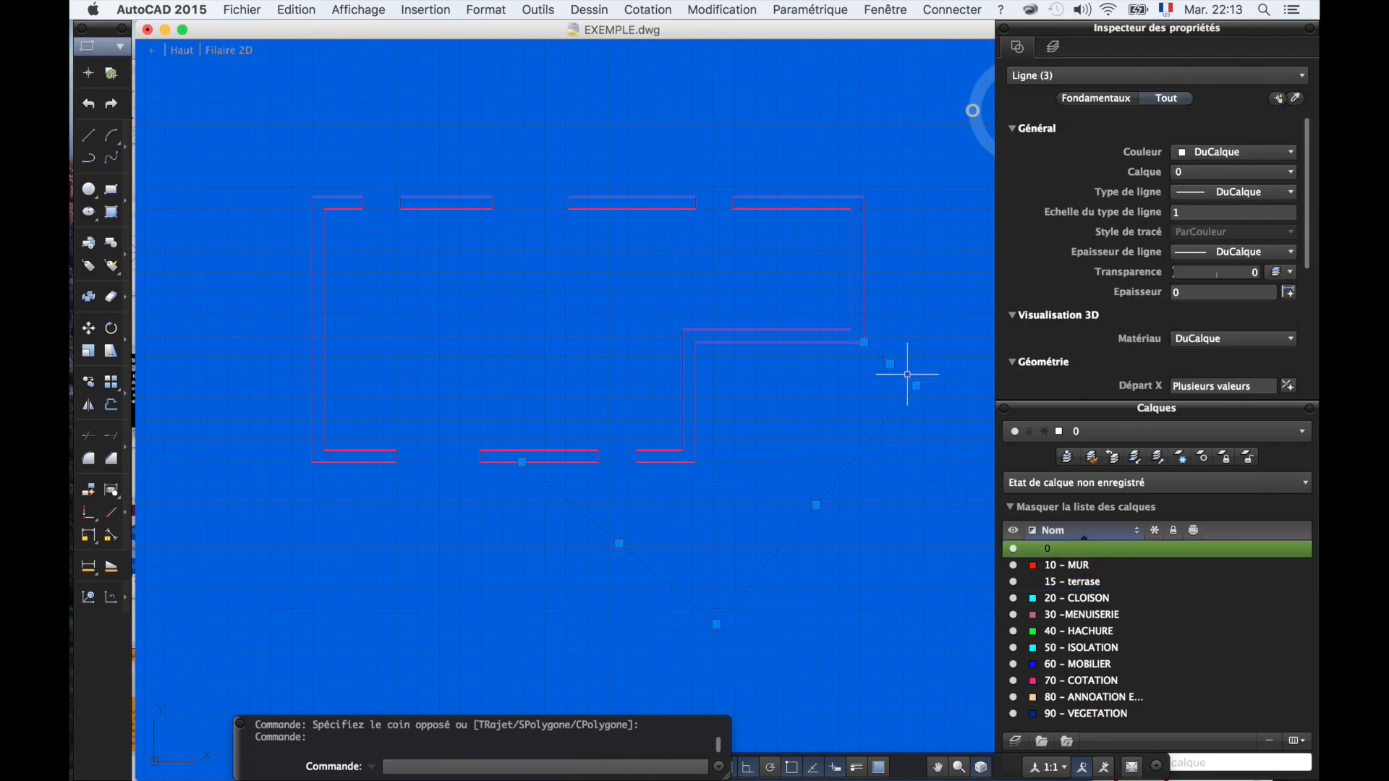
click(1285, 171)
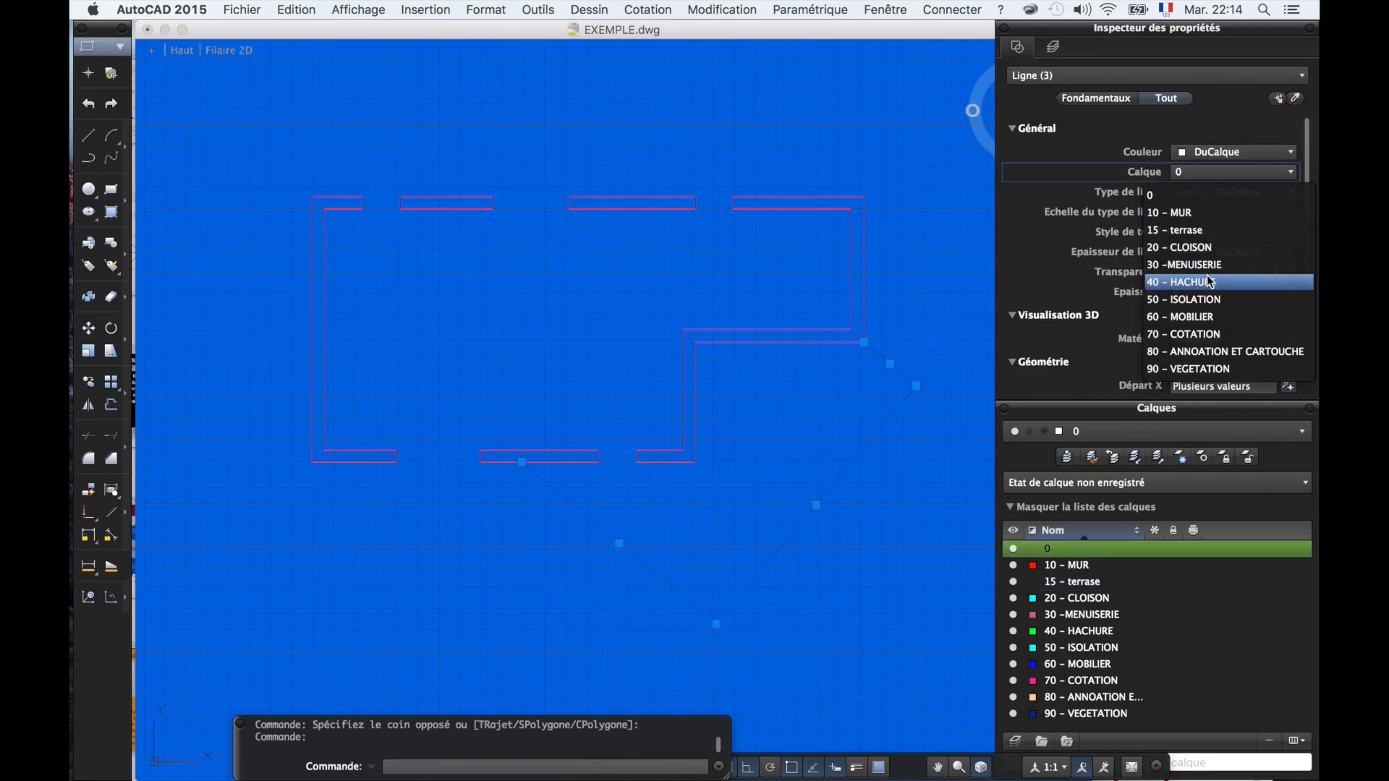
click(1206, 230)
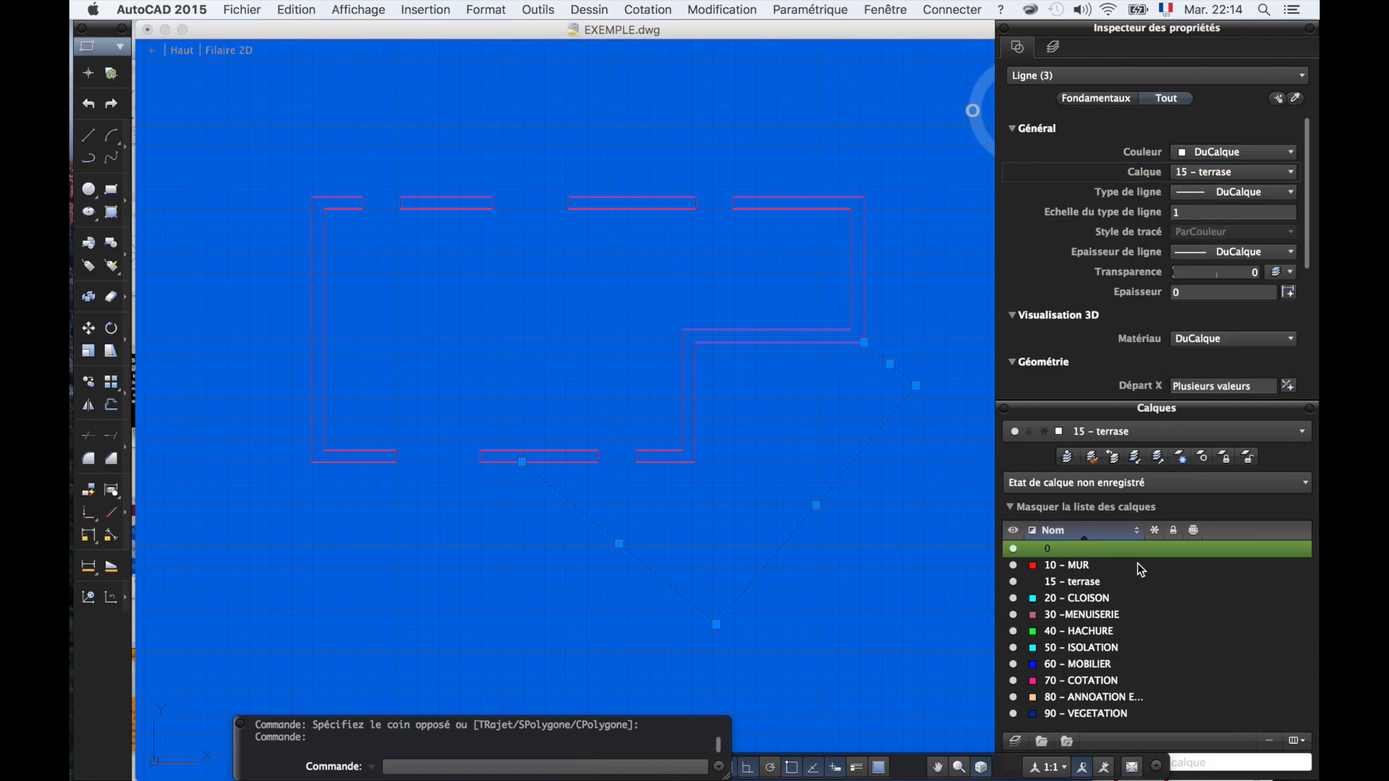
- Lock and unlock the 10 - MUR layer, and switch its visibility off and back on
click(1173, 567)
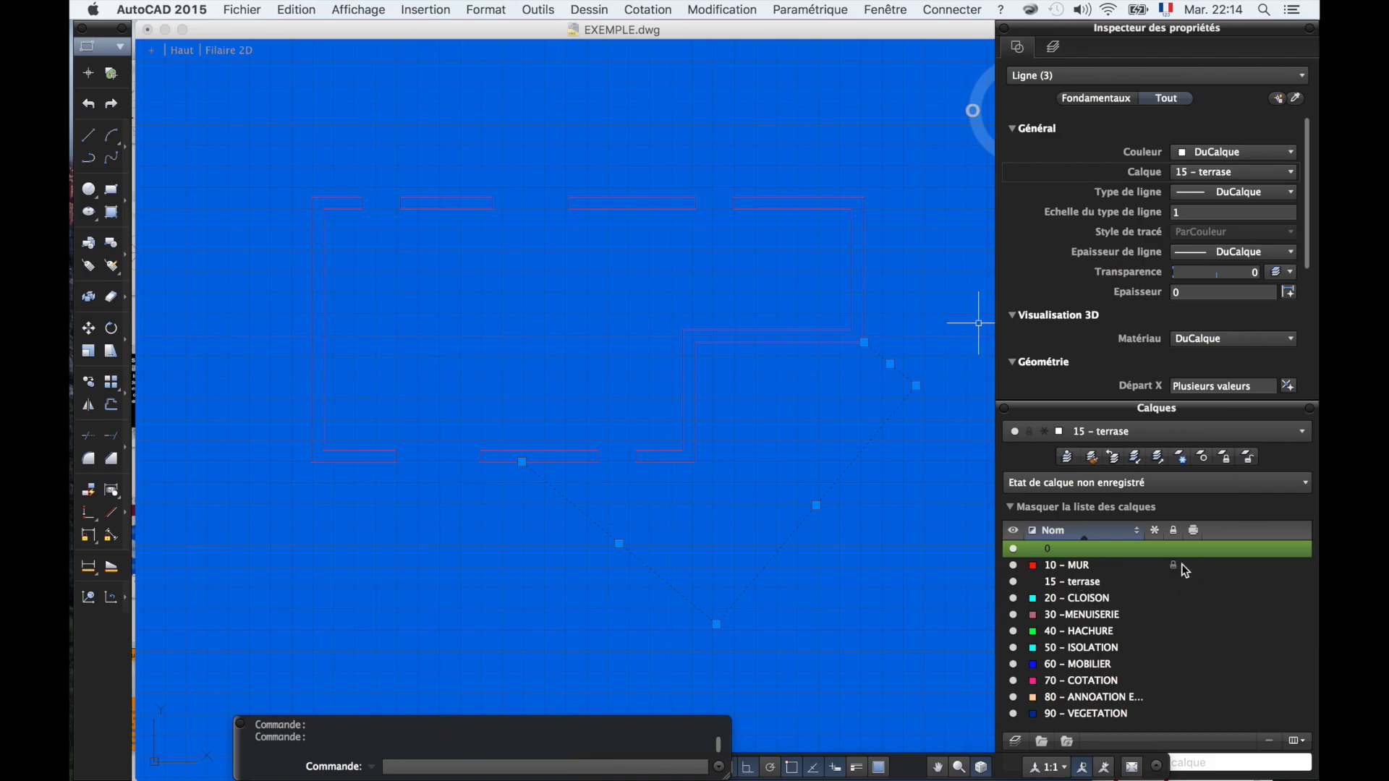
click(1173, 566)
click(1013, 565)
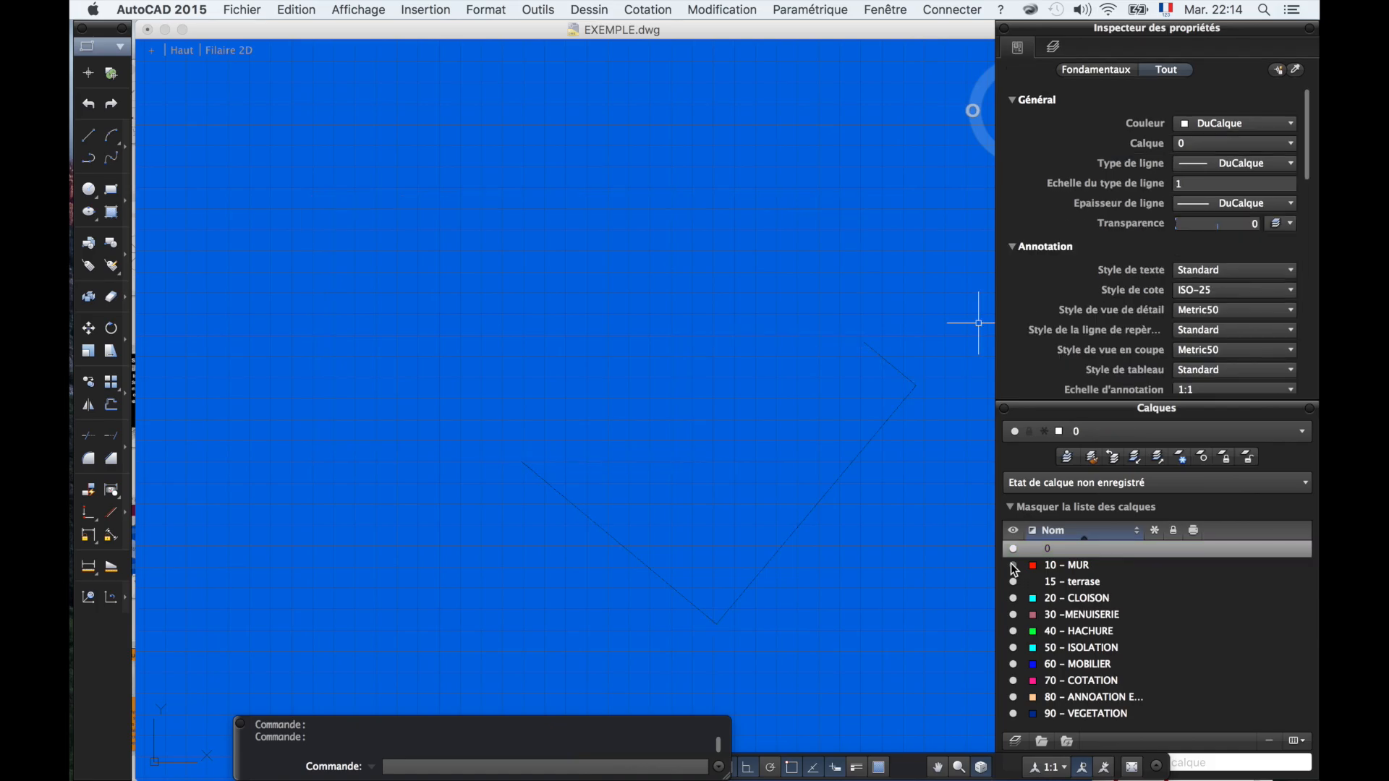
click(1013, 565)
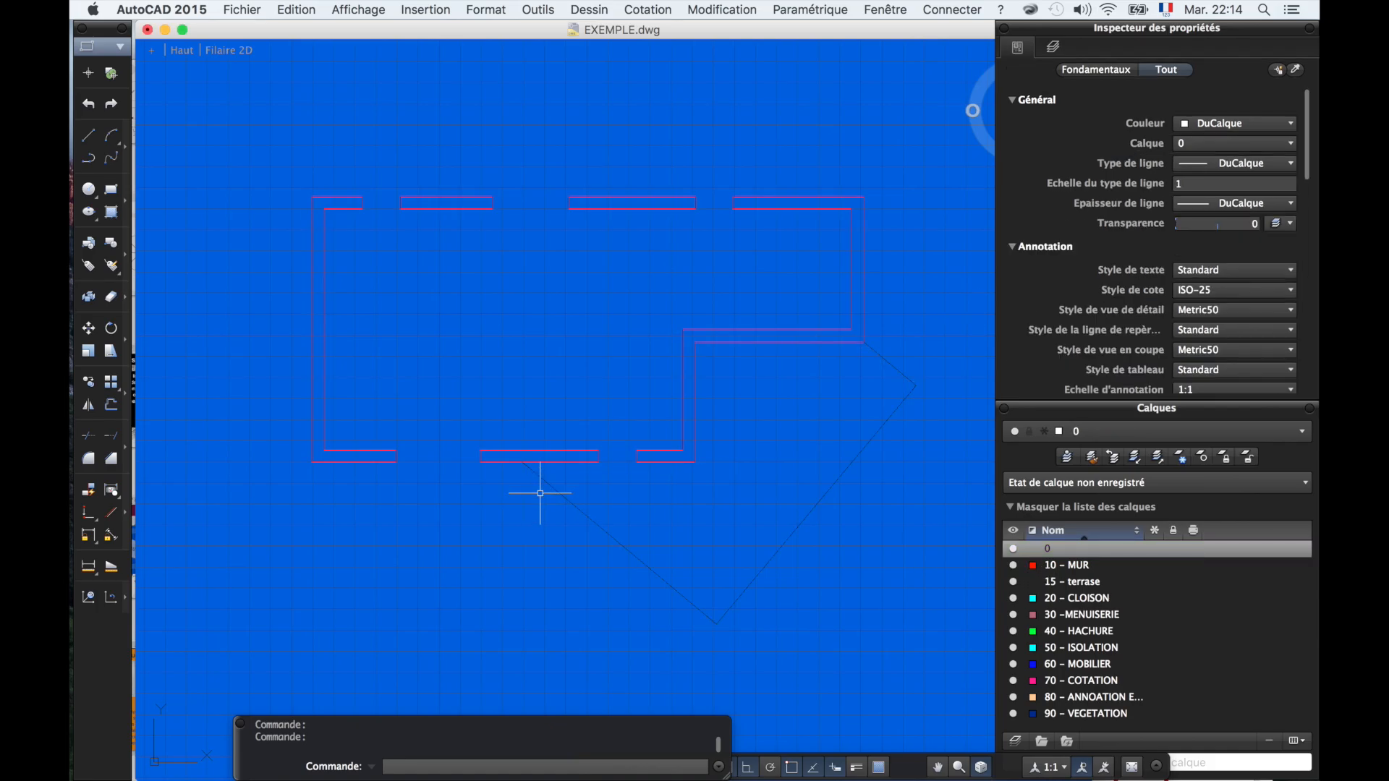
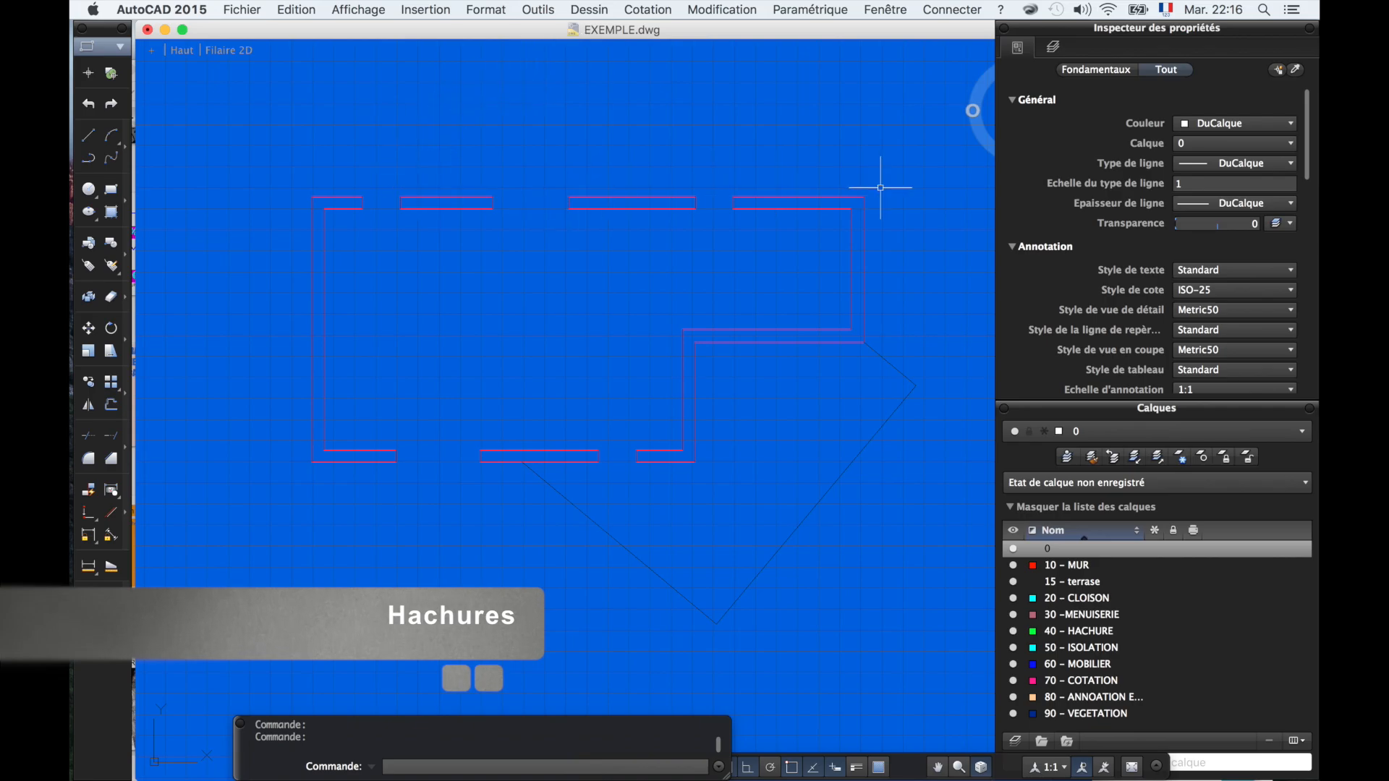
- Start the HACHURES command and move the properties and layers palettes clear of the hatch settings
text(HACHURES)
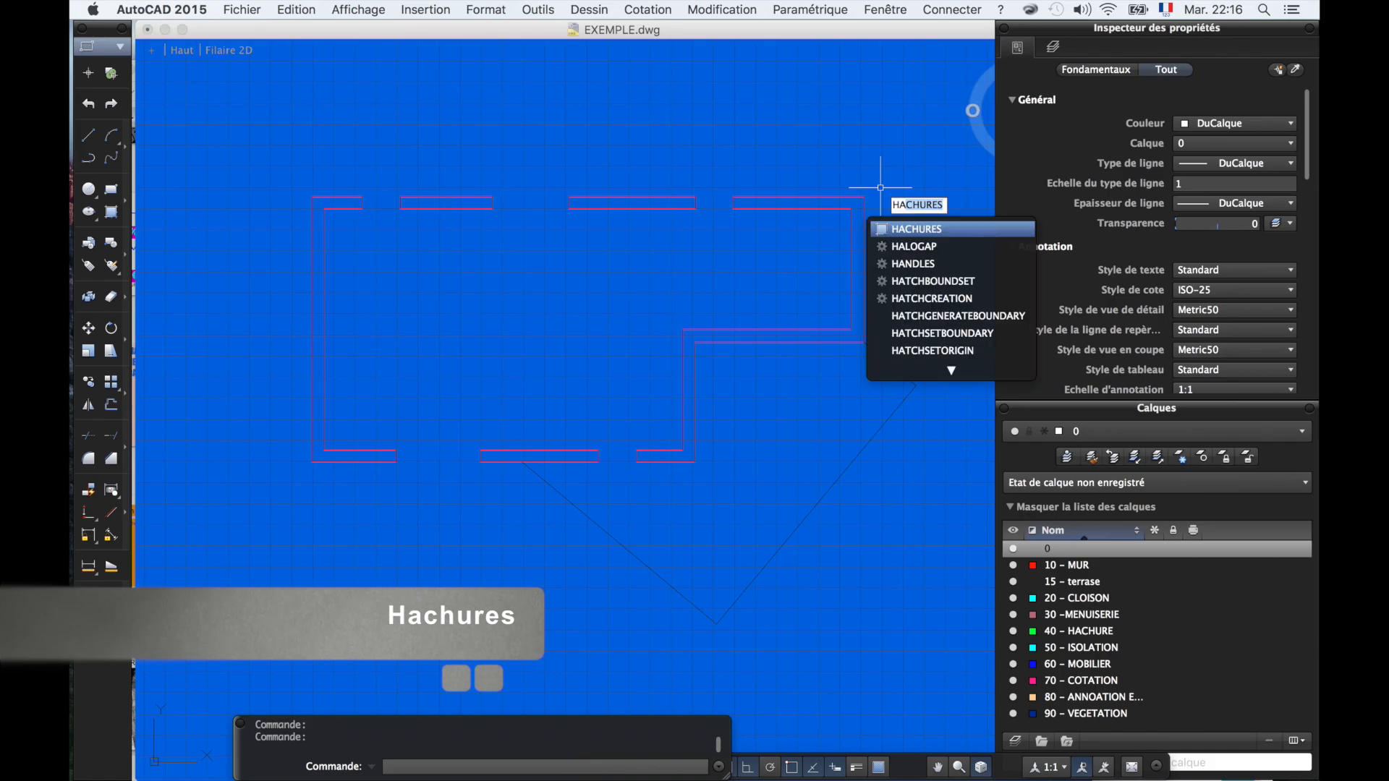
key(Return)
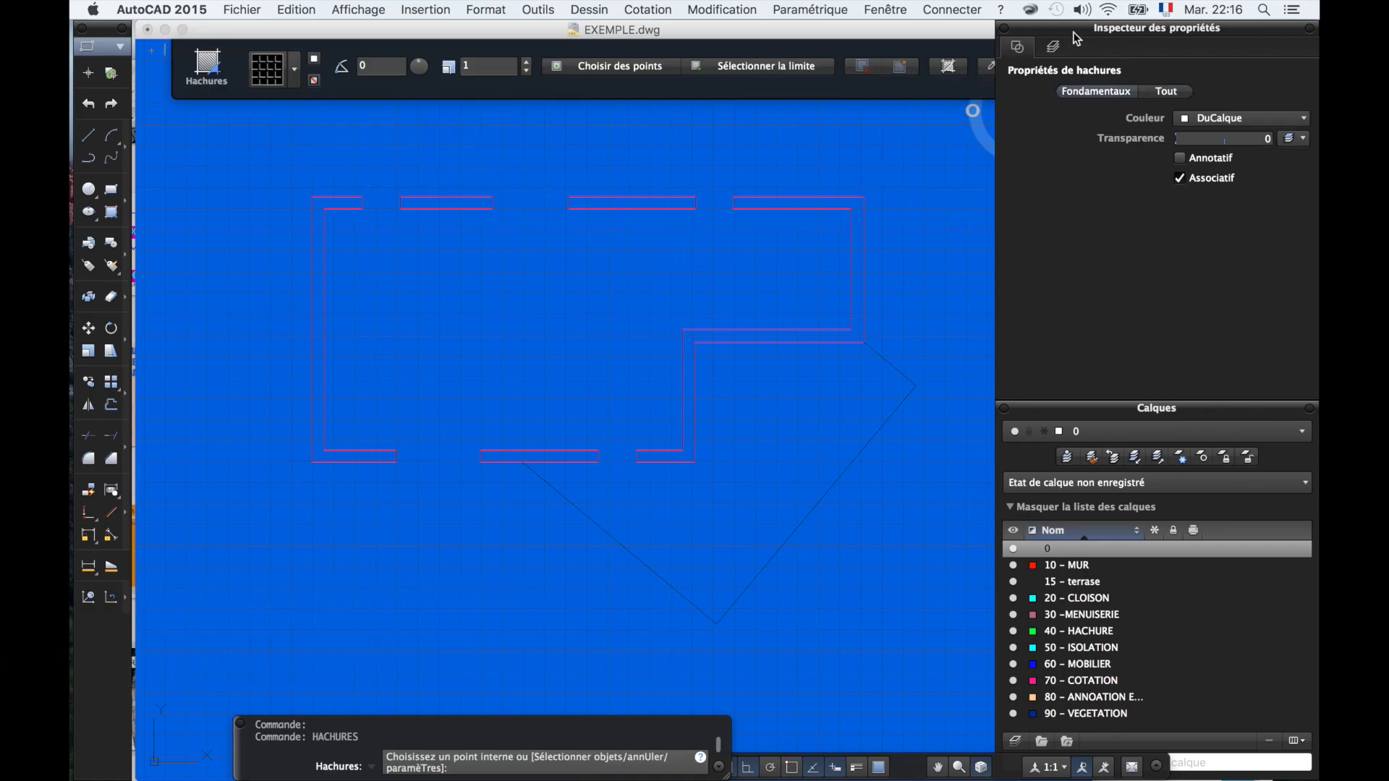
drag(1076, 29, 1132, 111)
drag(1139, 42, 1141, 397)
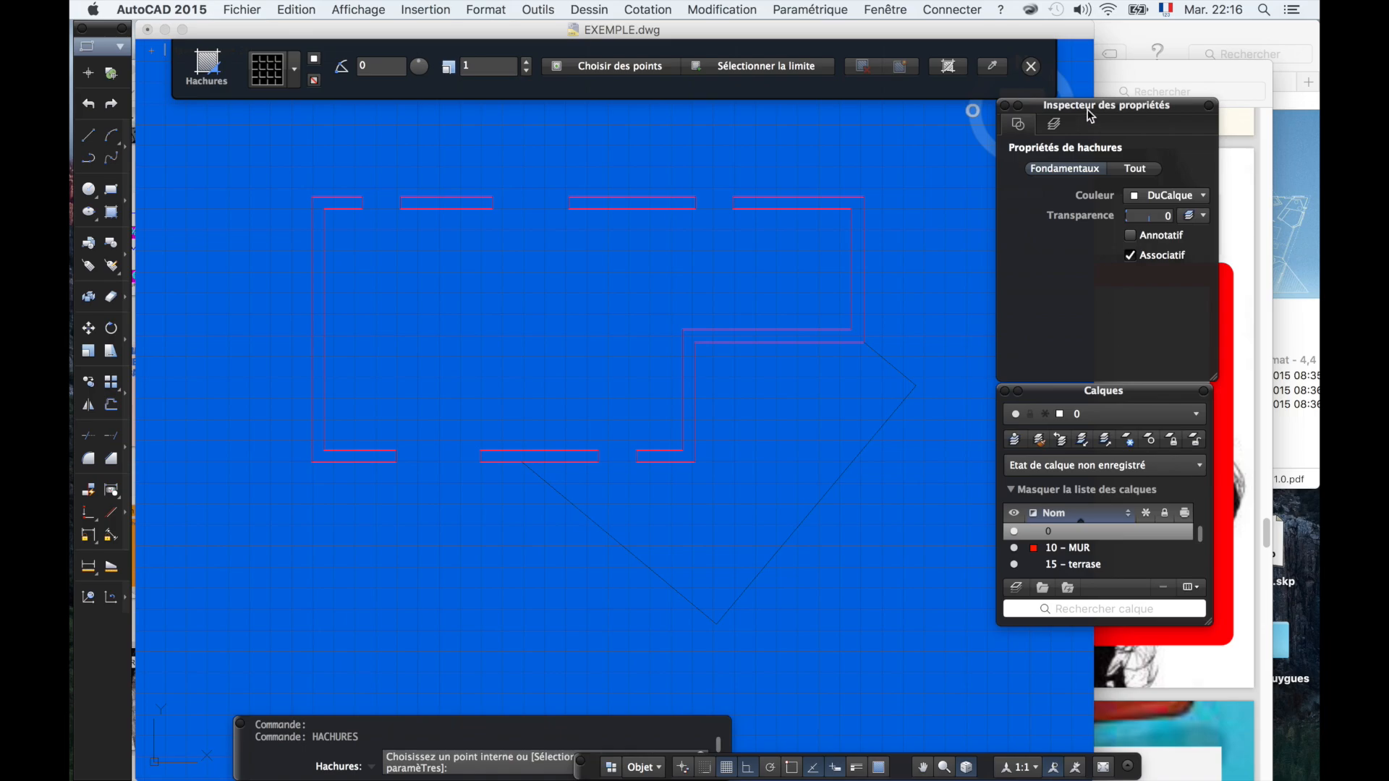
drag(1092, 118, 1167, 130)
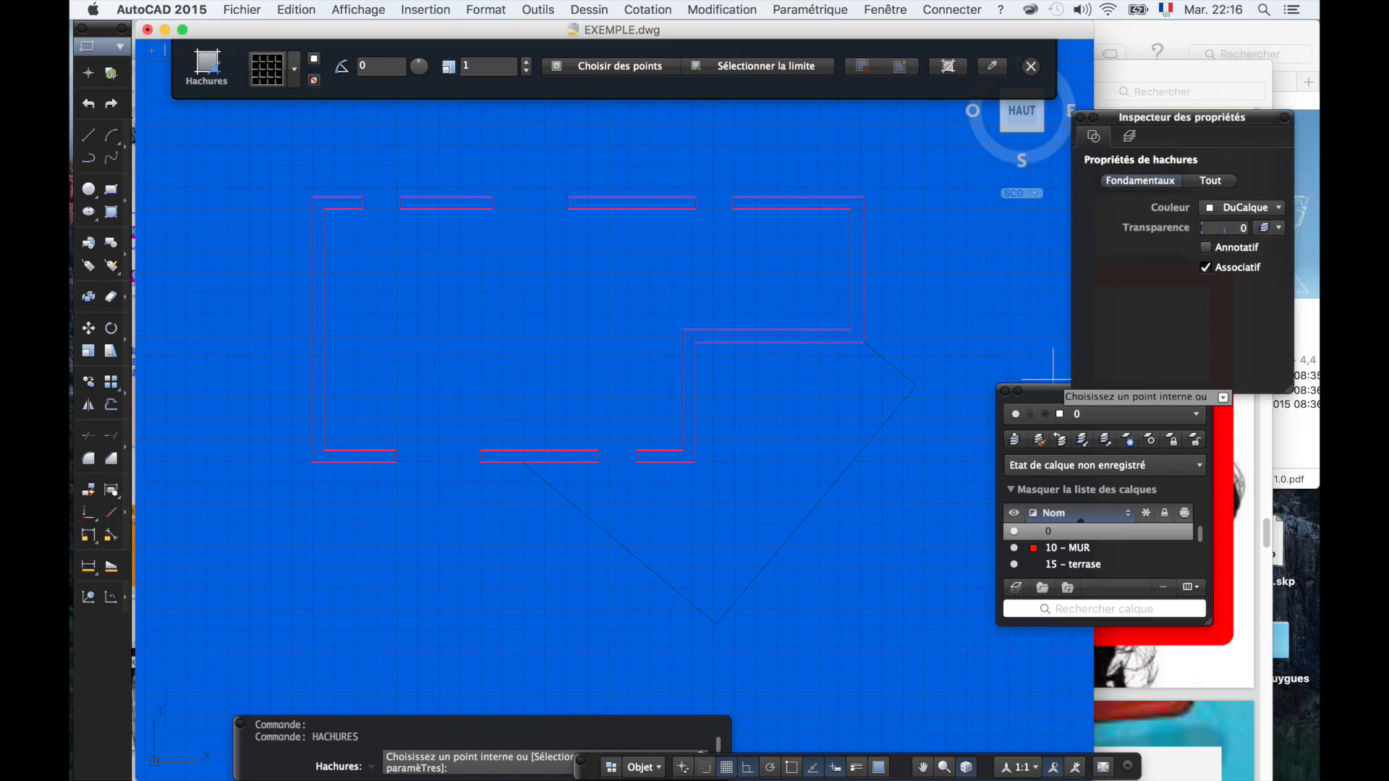
drag(1066, 393, 1148, 409)
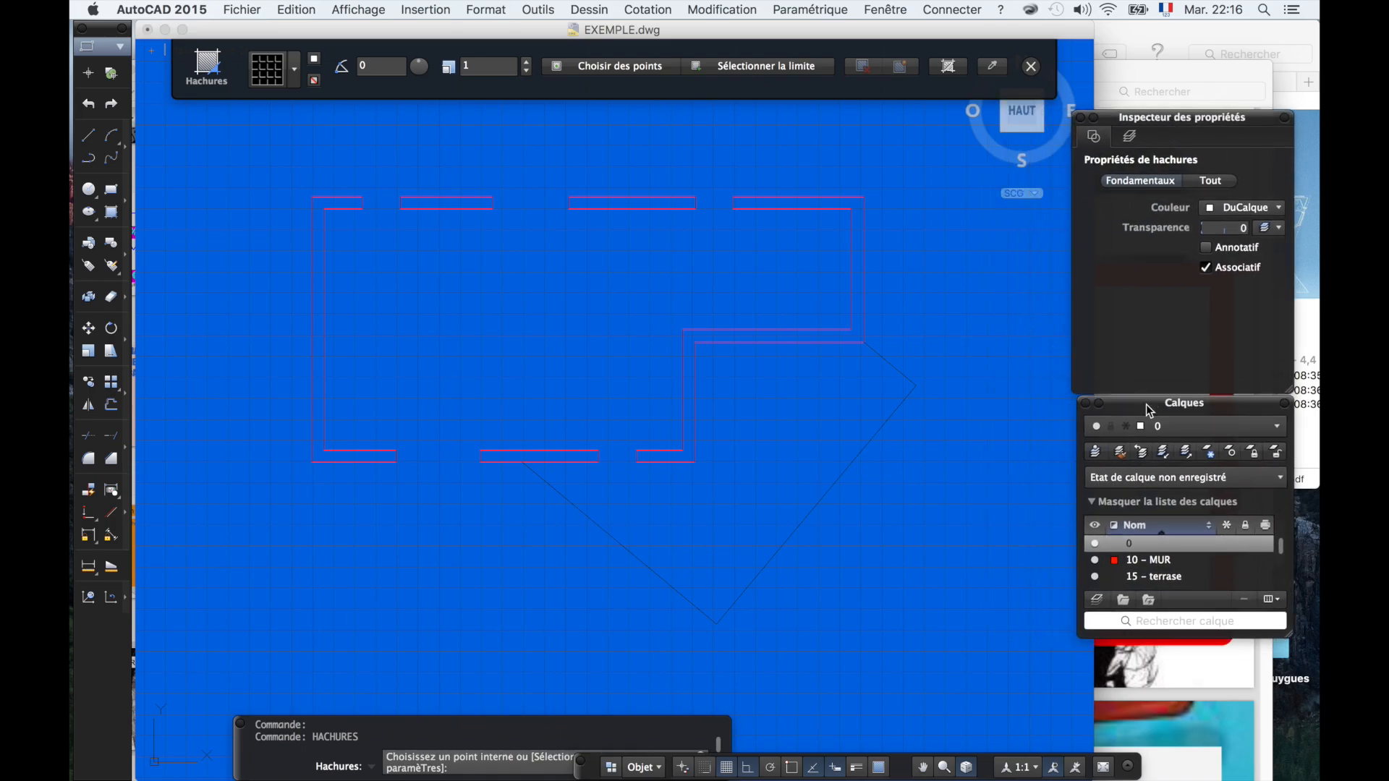
- Hatch the left wall, the two upper middle wall segments and the stepped right wall with the grid pattern at angle 0 and scale 1
click(322, 204)
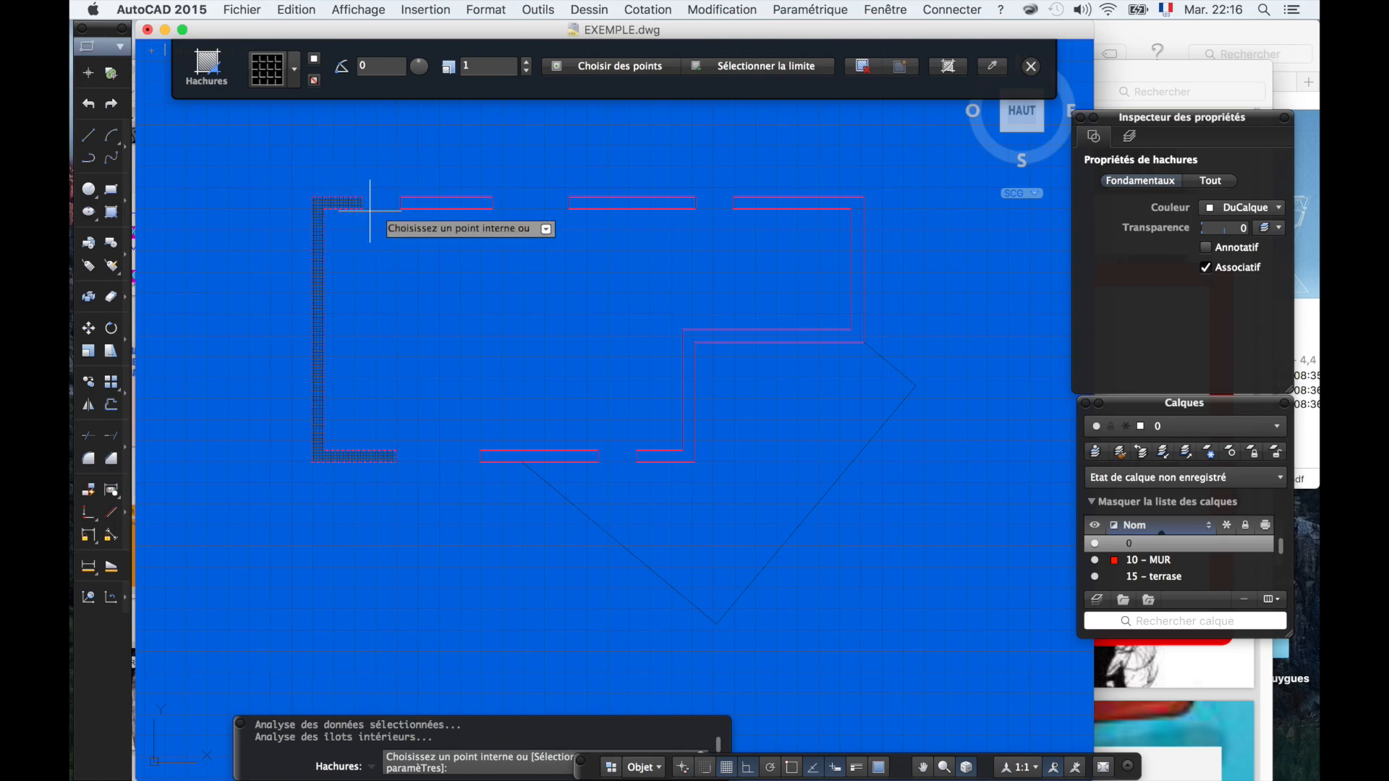
click(452, 208)
click(600, 204)
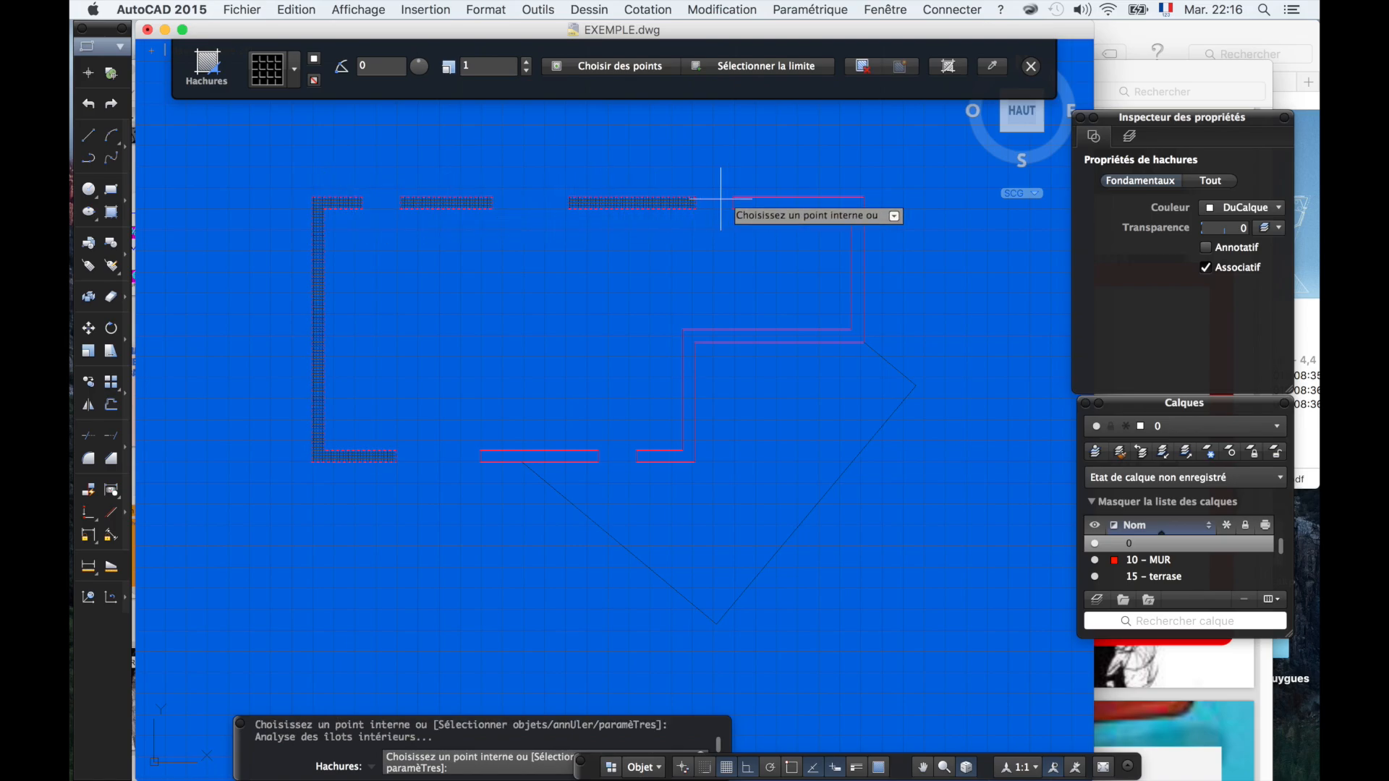
click(743, 208)
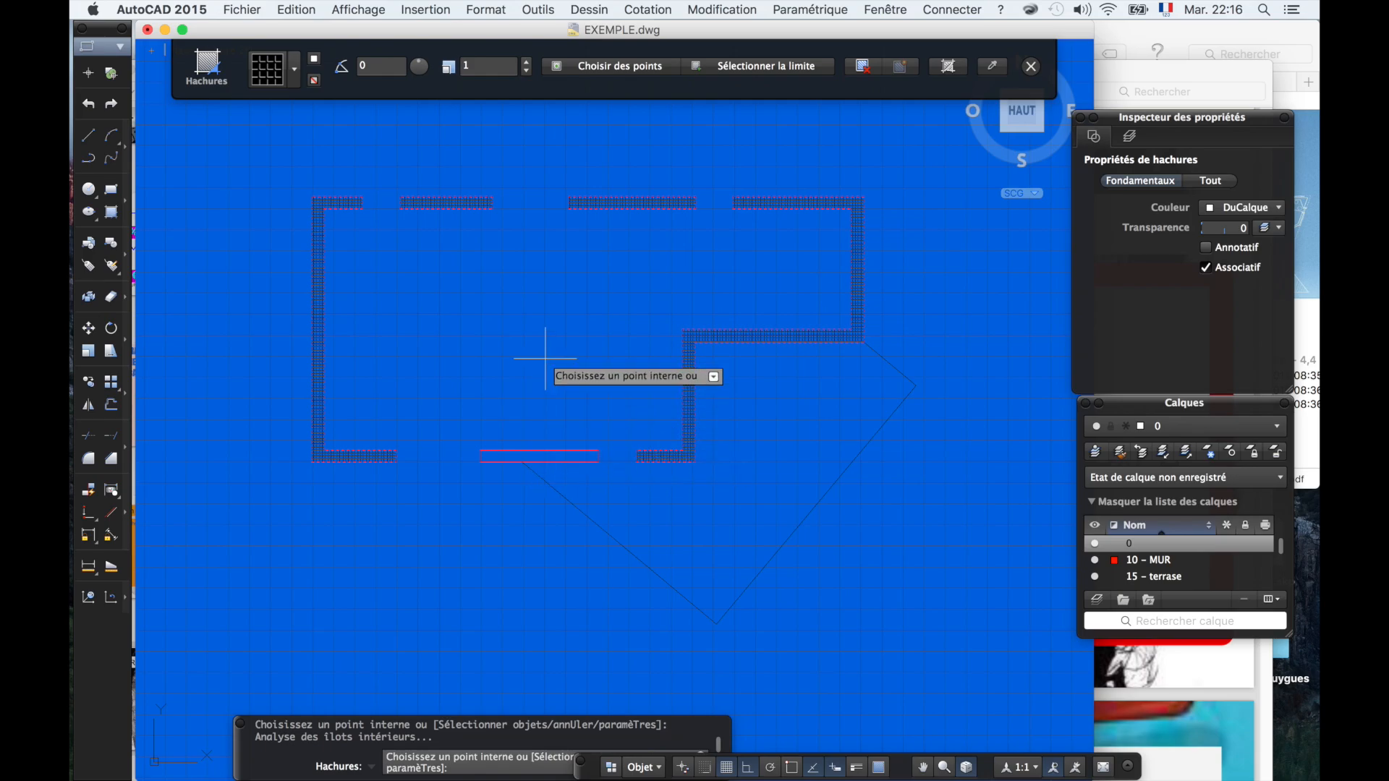
key(Return)
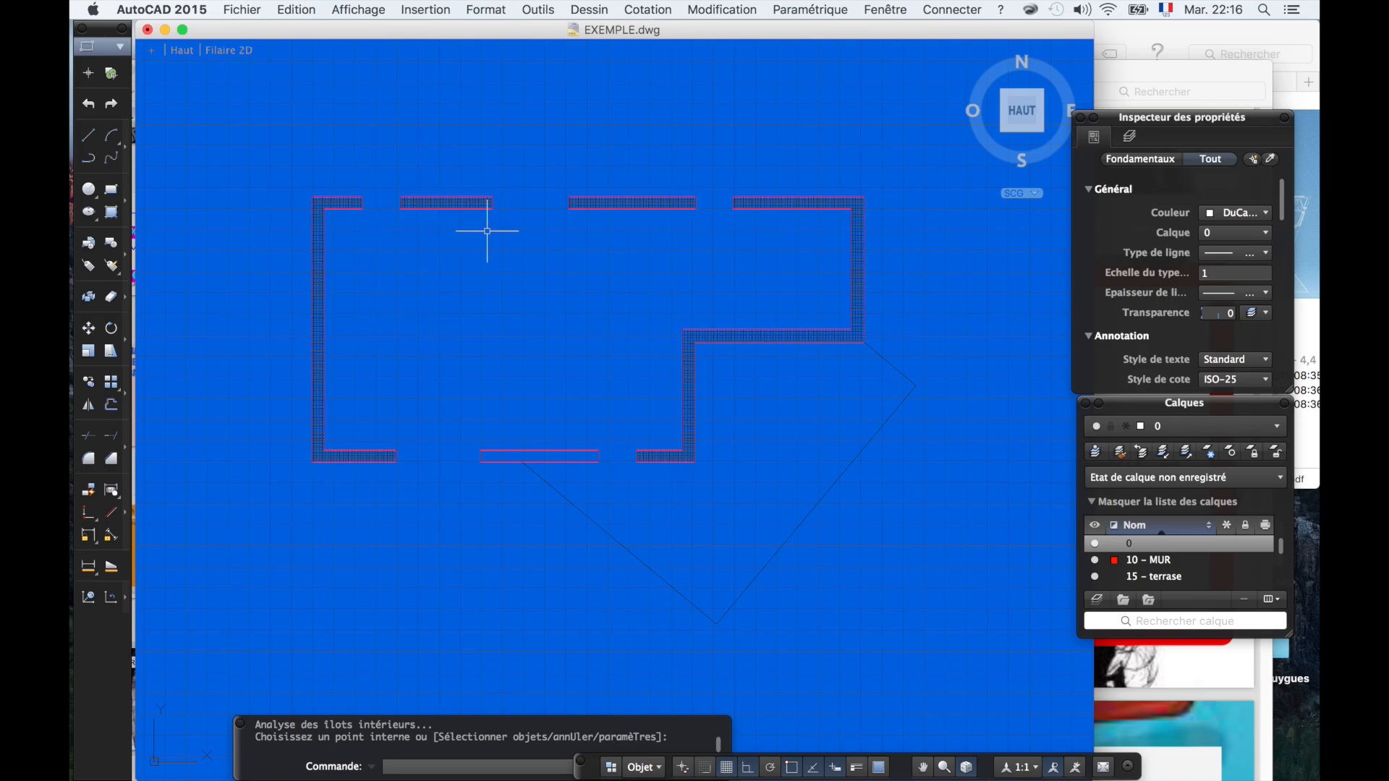
- Change the pattern of the wall hatch covering all but the lower middle segment to ANSI31 from the hatch library
click(446, 202)
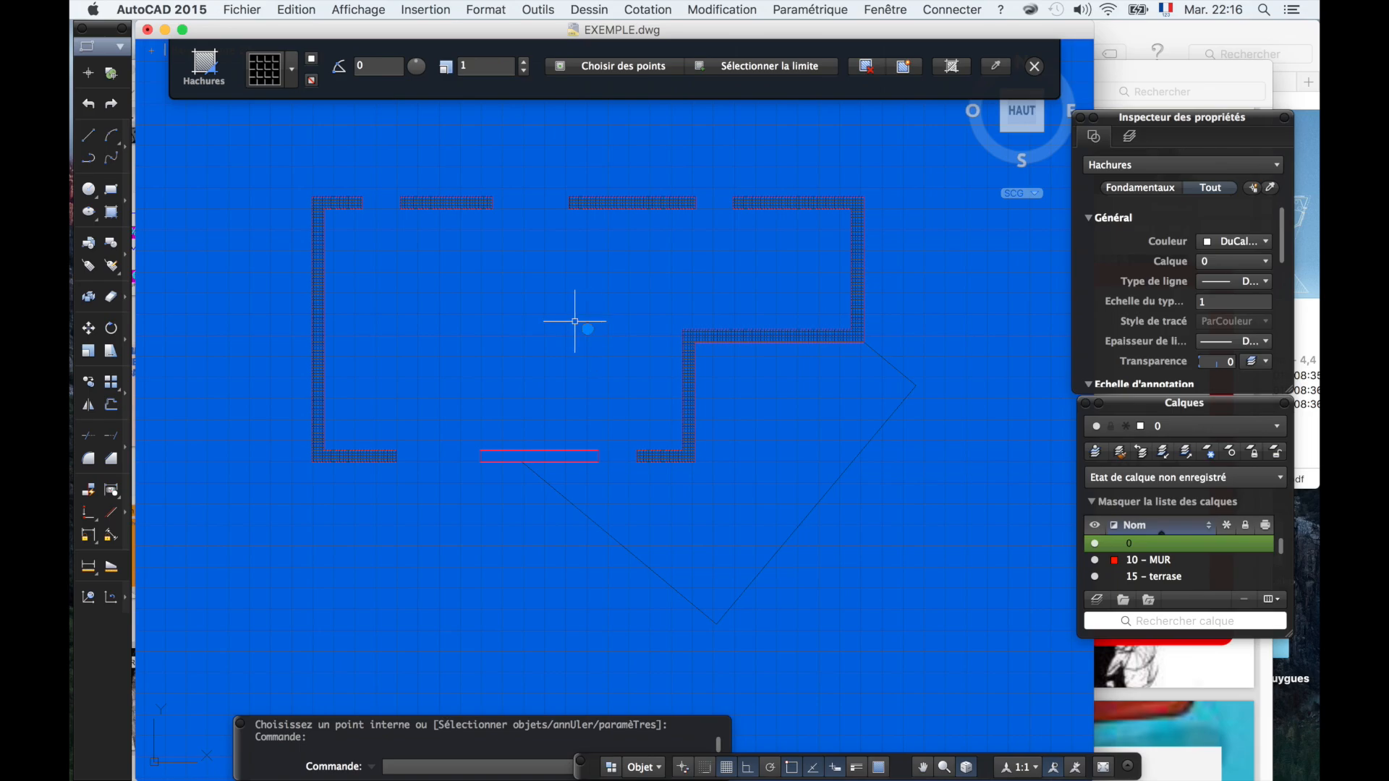
click(292, 69)
click(293, 69)
click(293, 68)
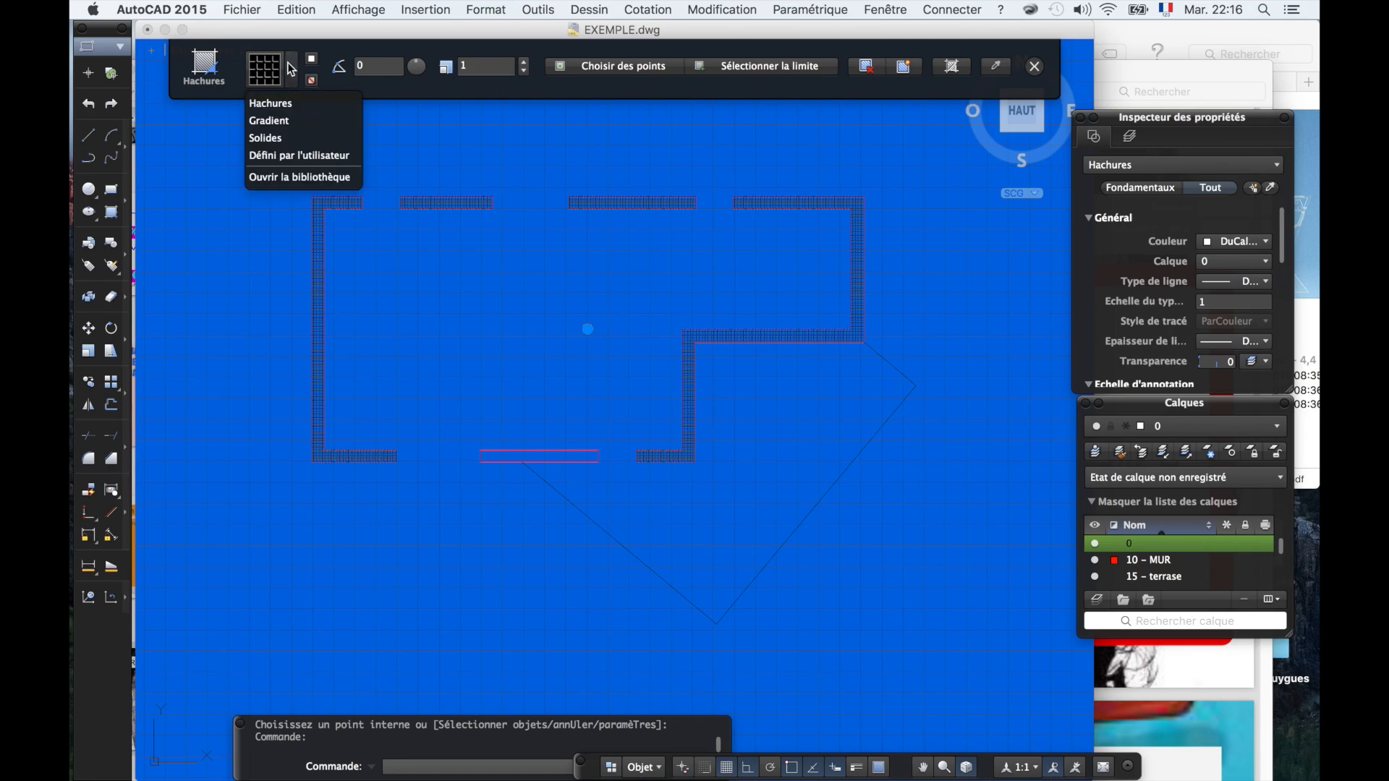
click(289, 108)
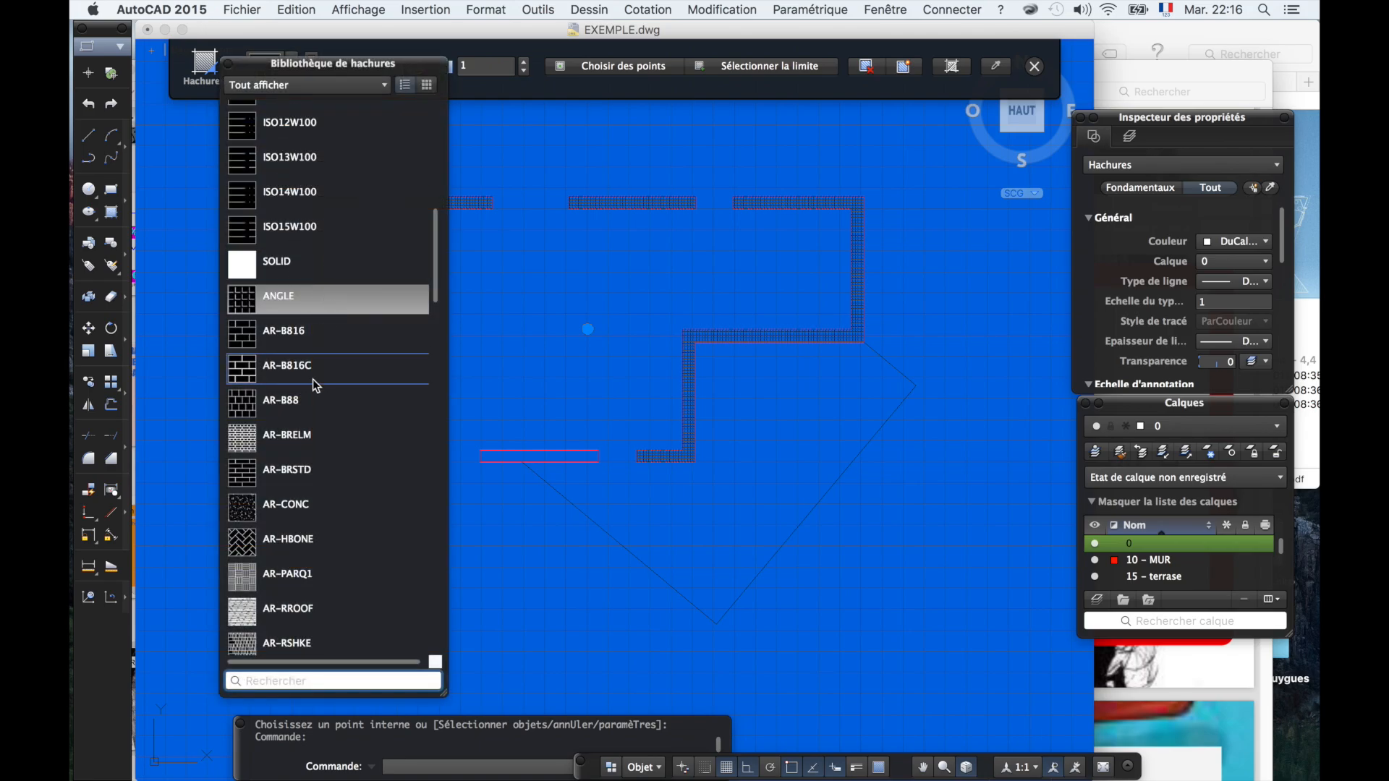
scroll(311, 387, up, 10)
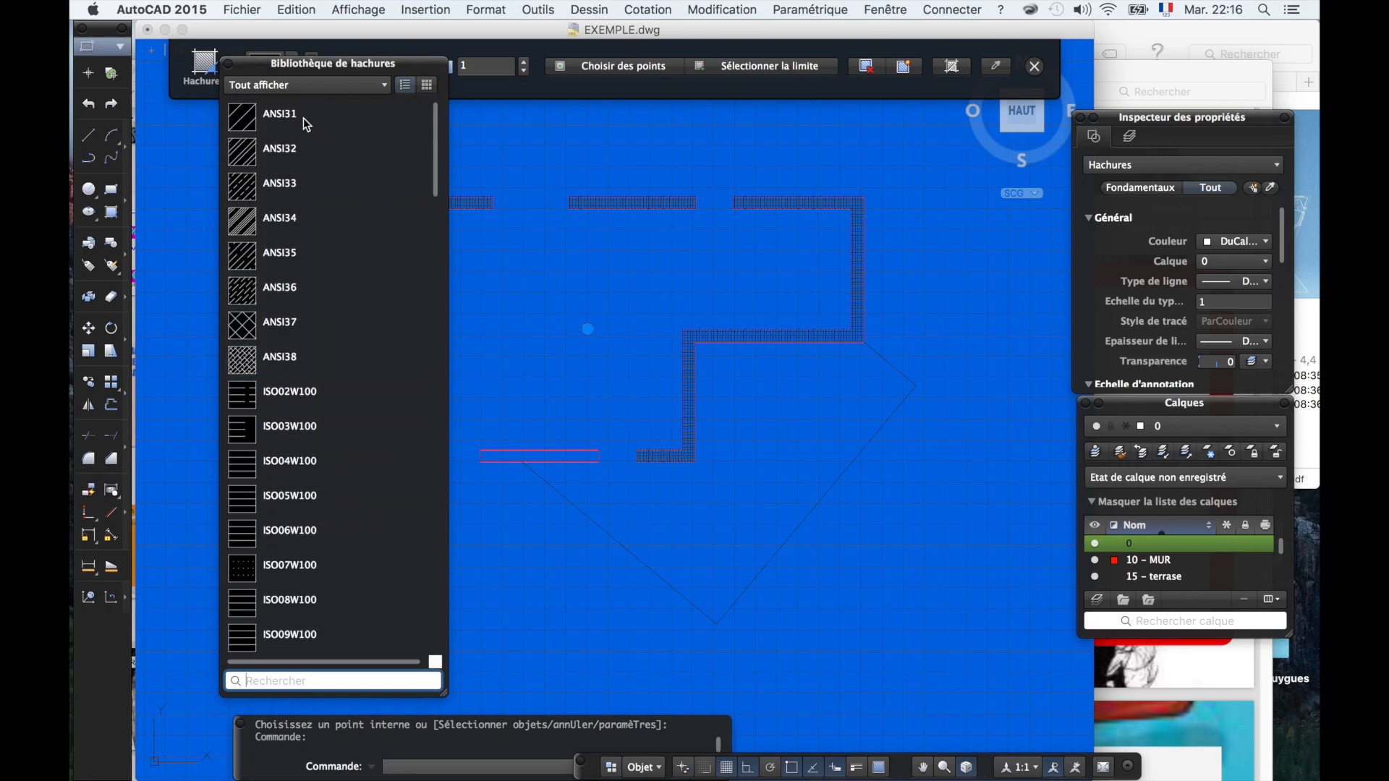
click(307, 123)
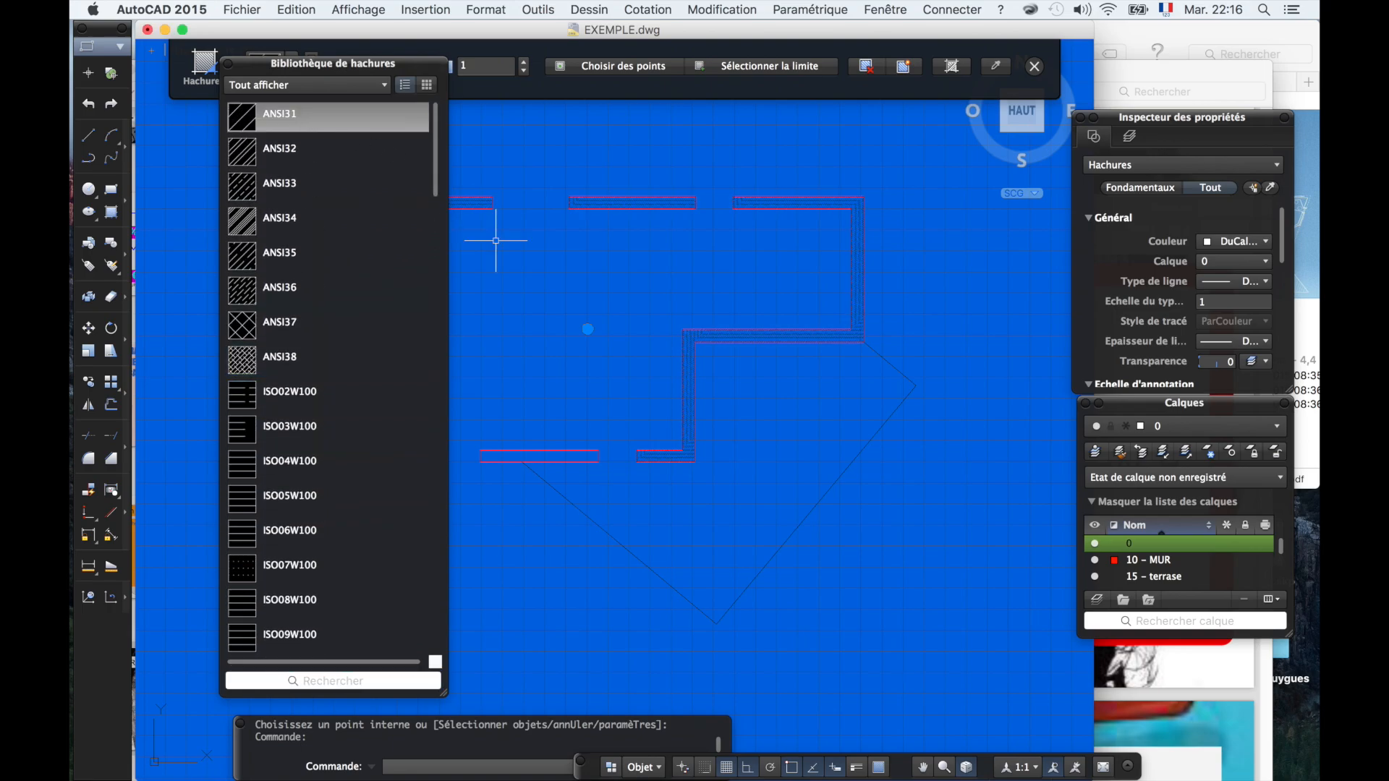
click(657, 285)
click(591, 250)
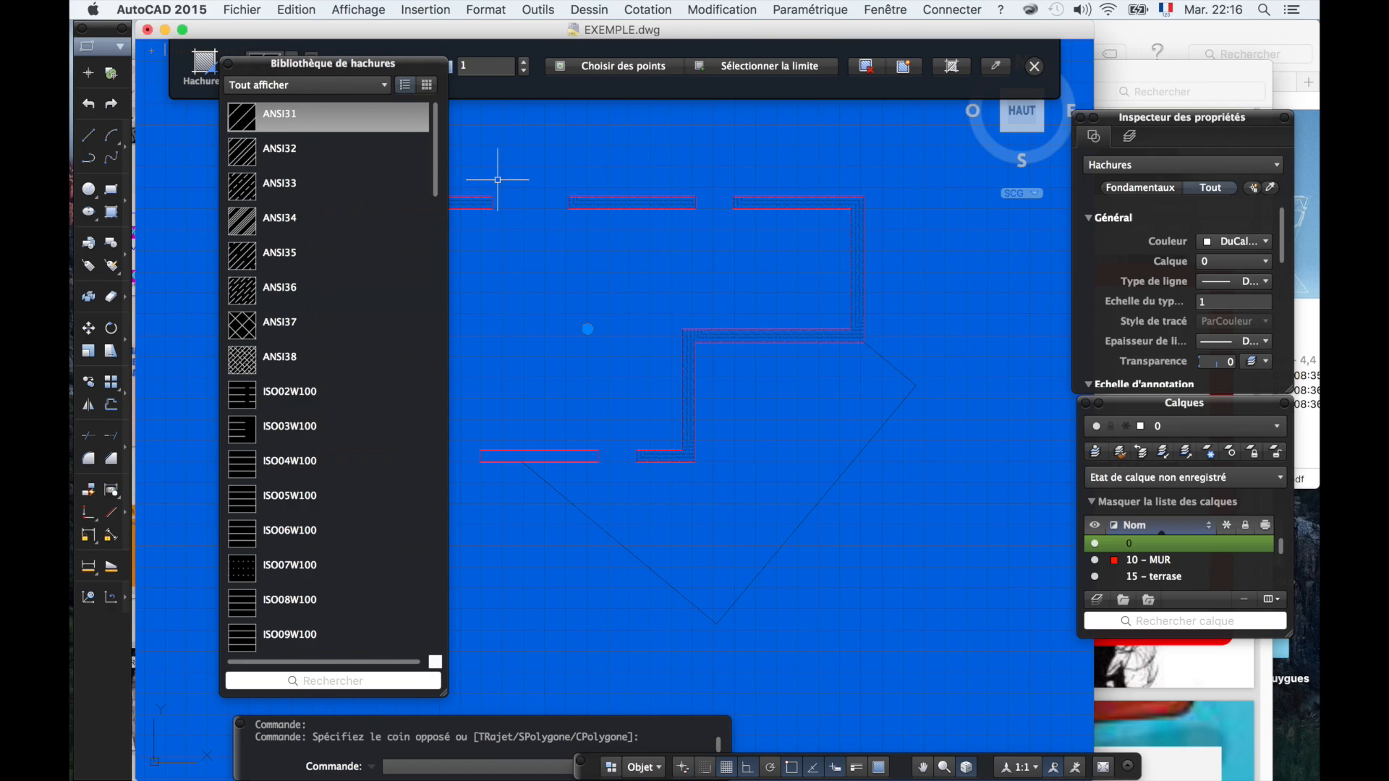
scroll(579, 217, up, 5)
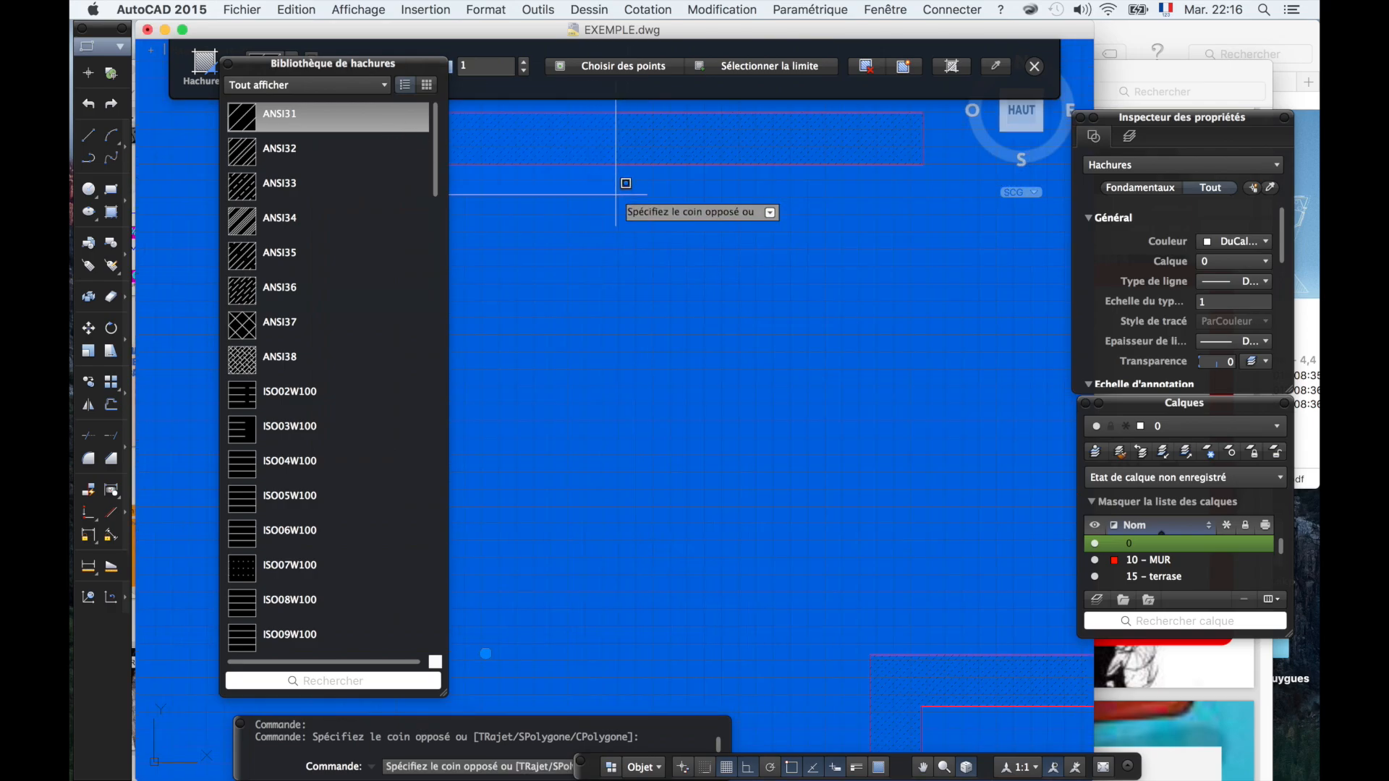
key(Escape)
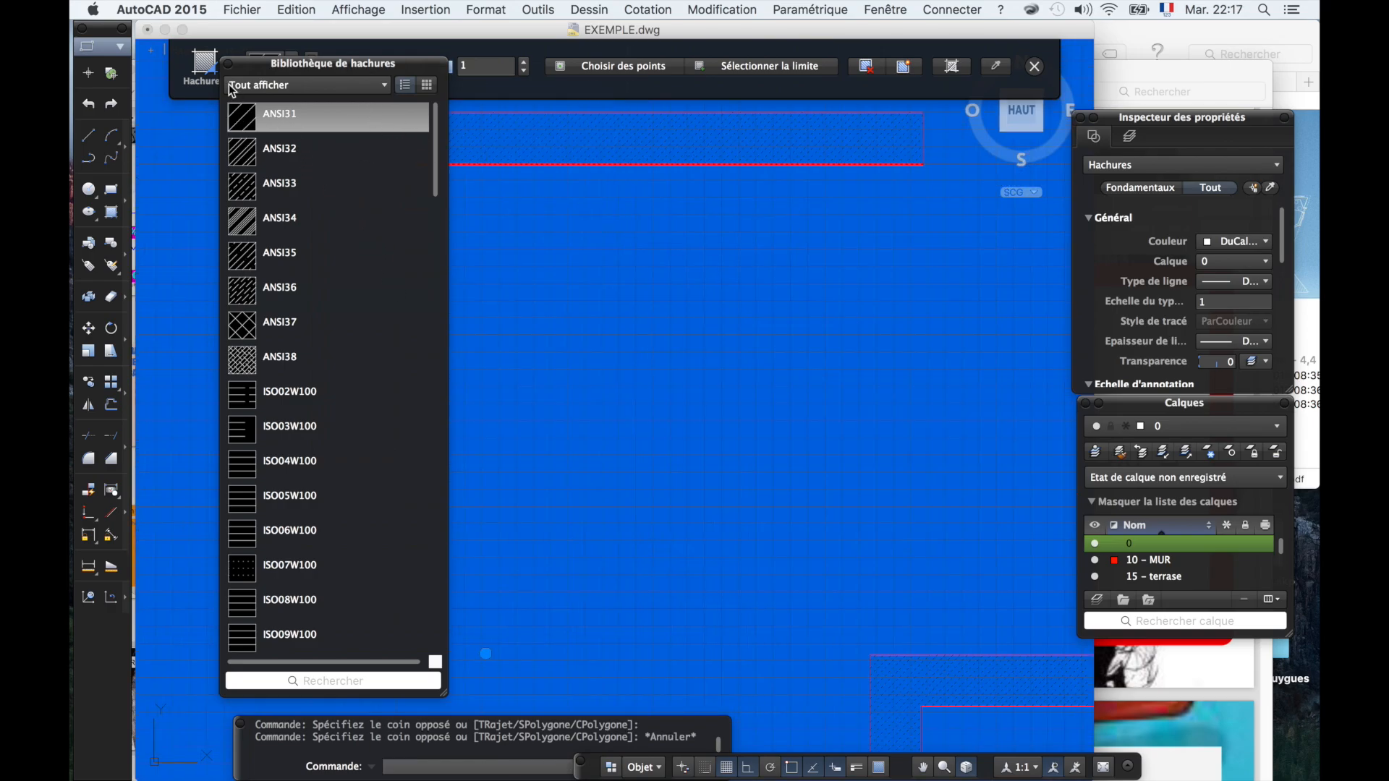
click(227, 64)
- Set the scale of the ANSI31 wall hatch to 10
scroll(425, 233, down, 5)
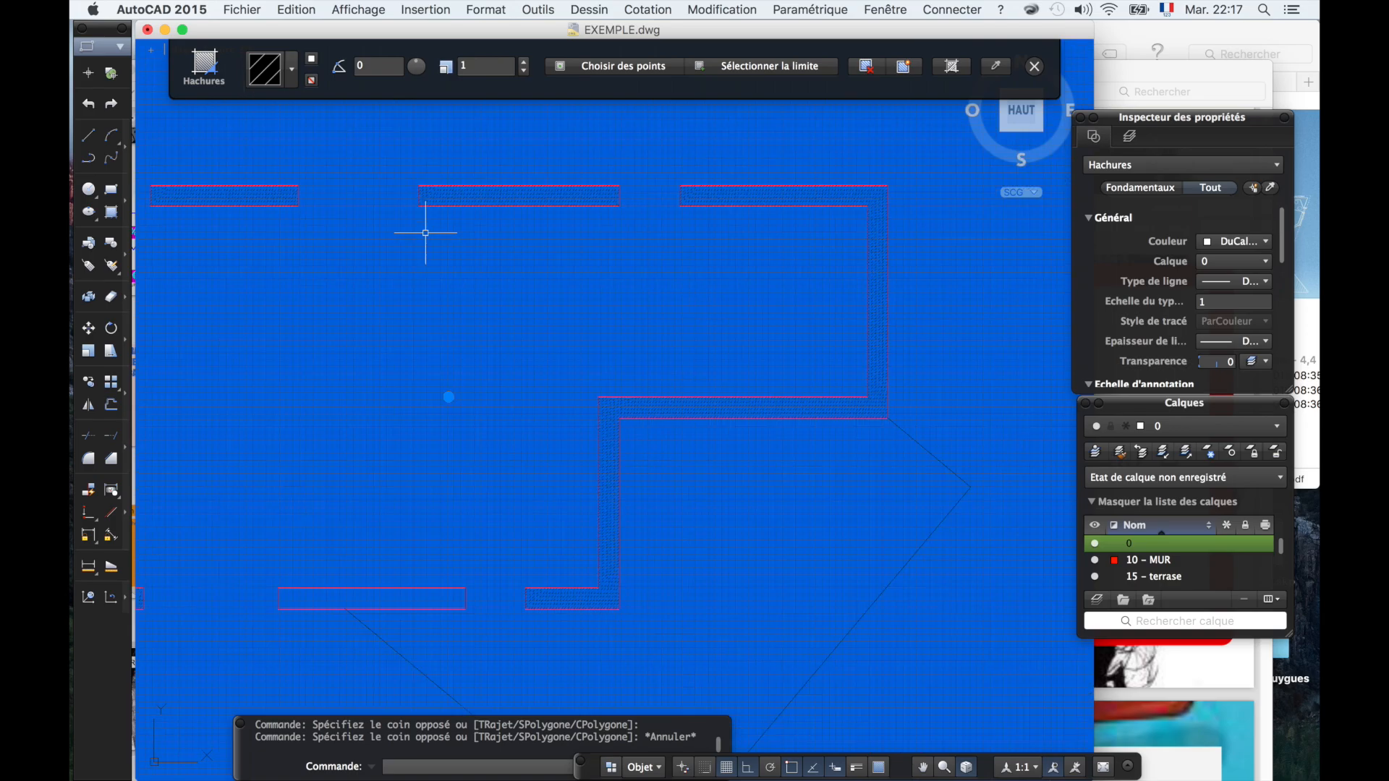
scroll(474, 217, up, 5)
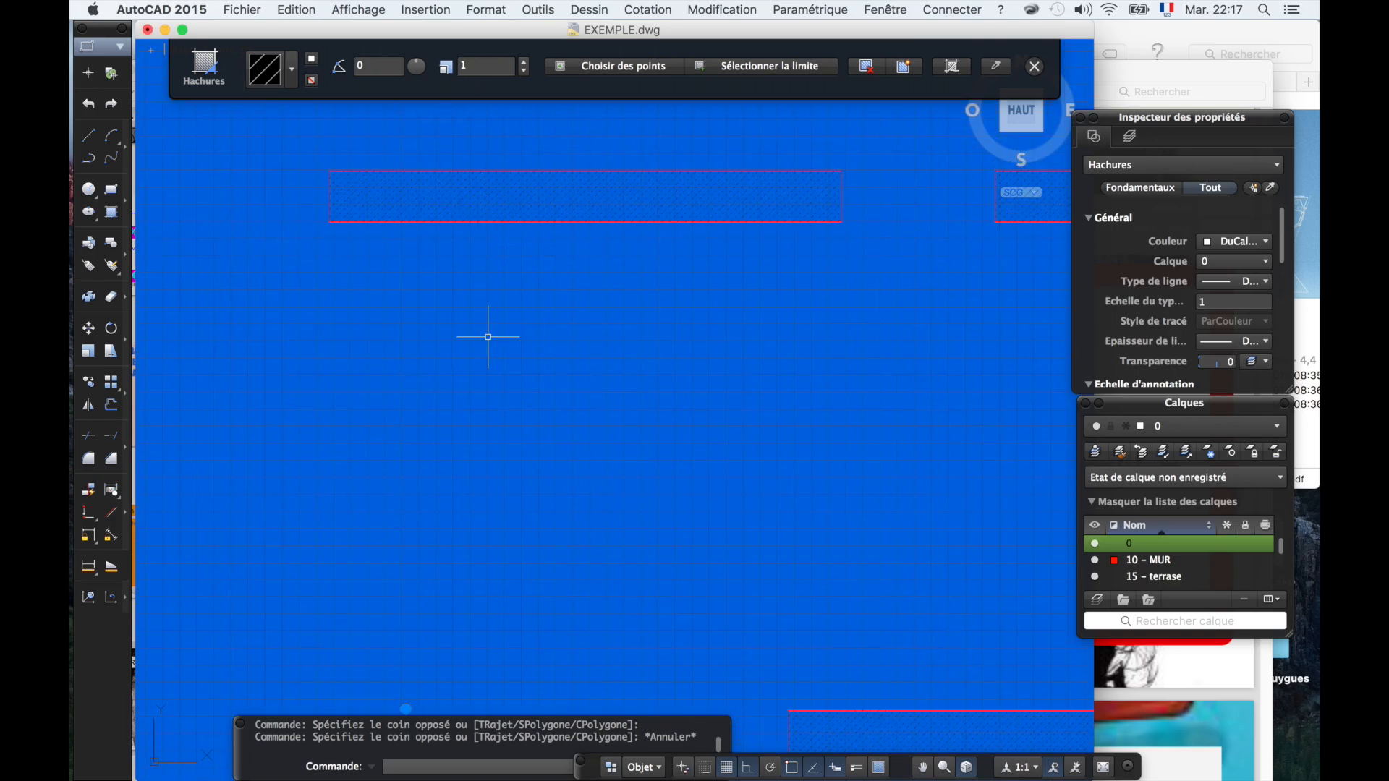
click(466, 68)
click(467, 68)
text(0)
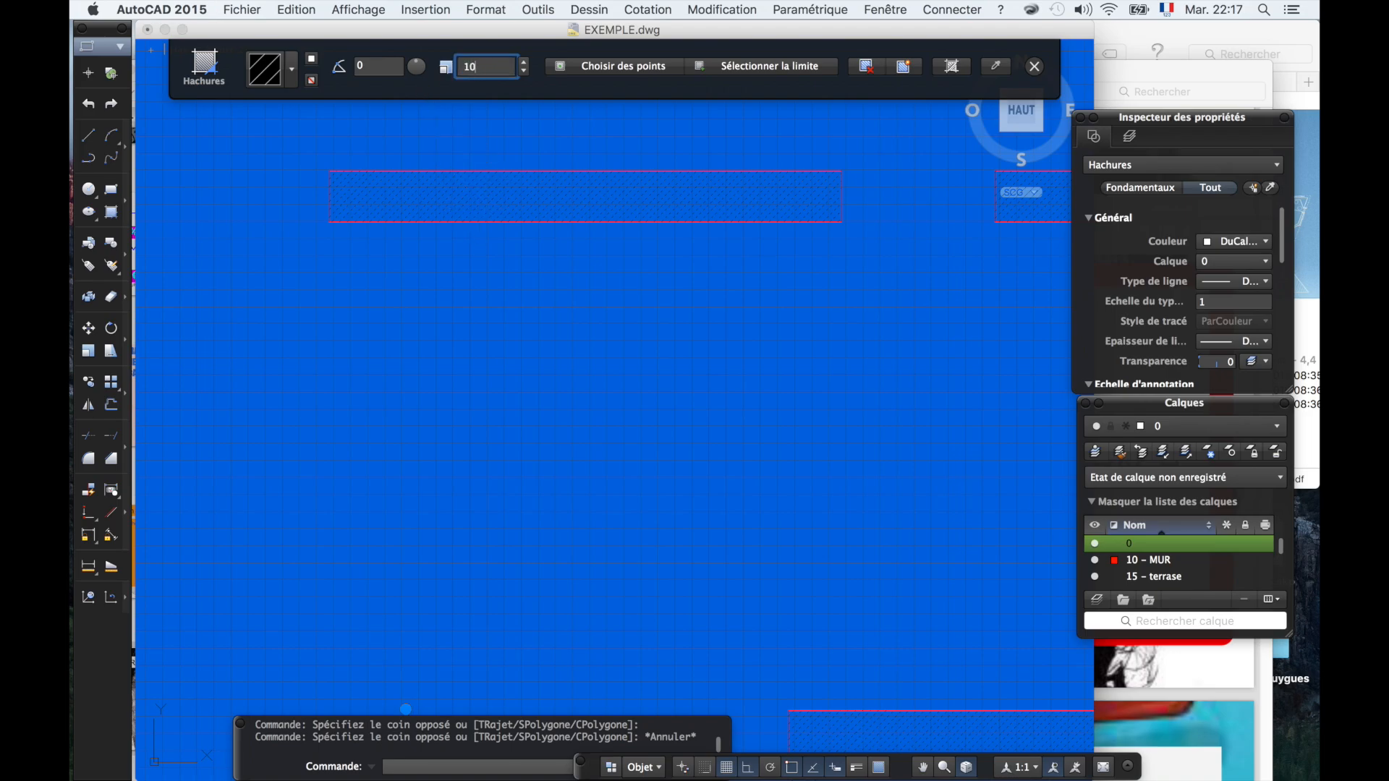
key(Return)
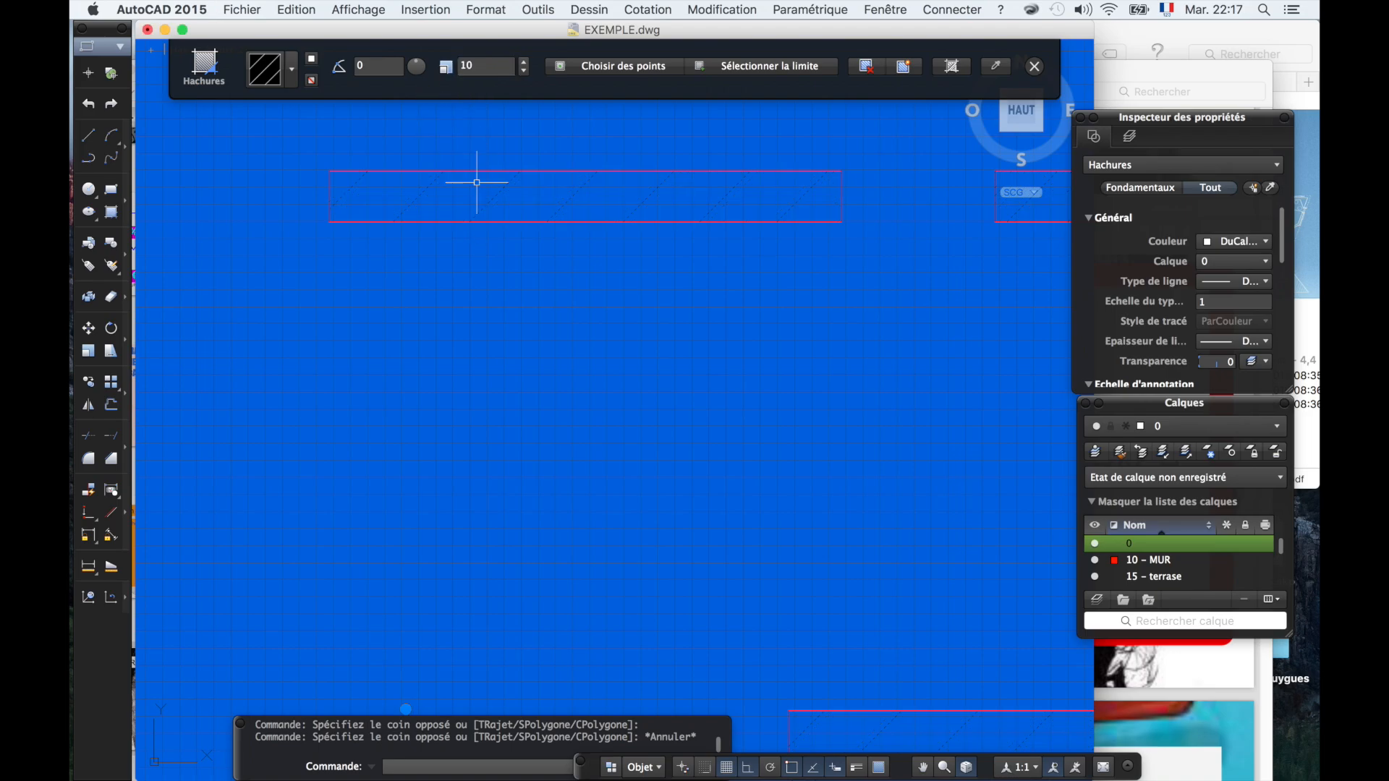
- Set the scale of the ANSI31 wall hatch to 5
double_click(469, 67)
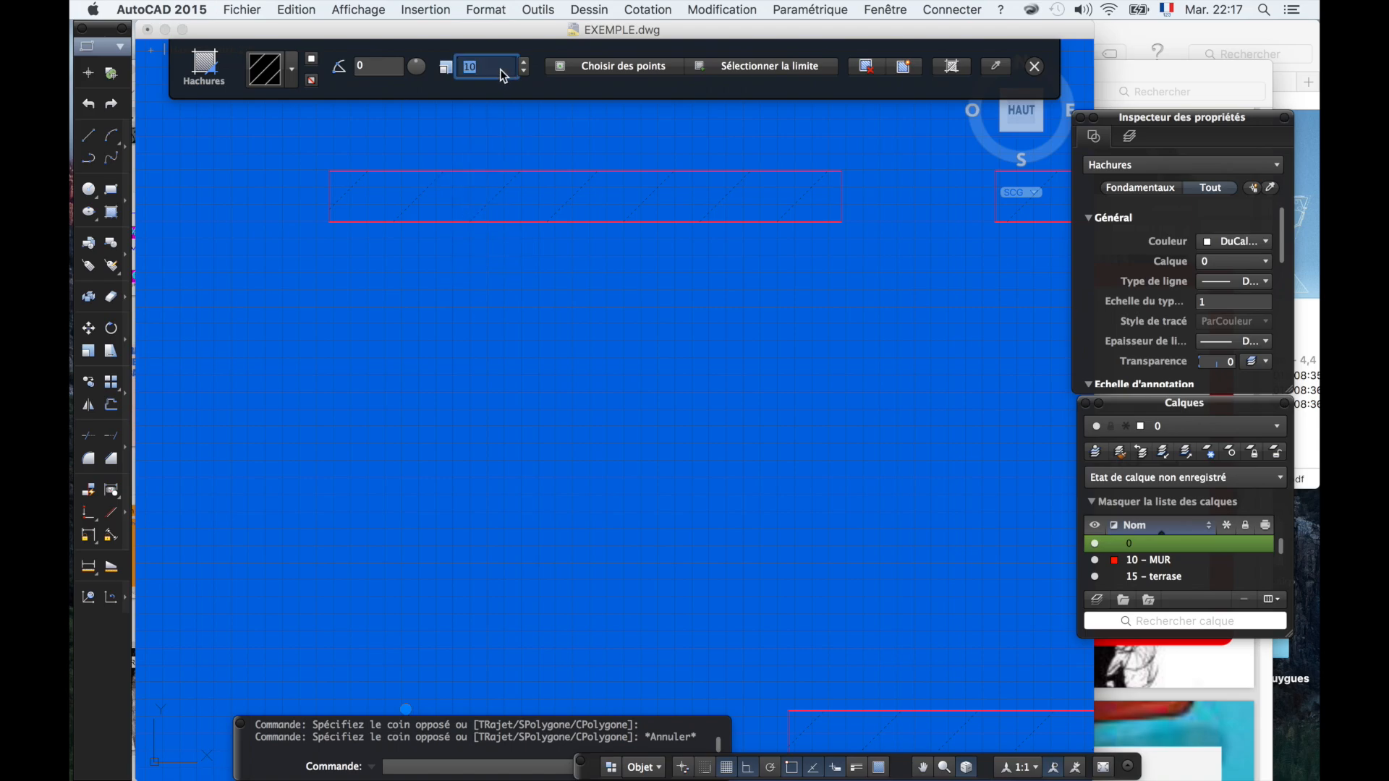
text(5)
key(Return)
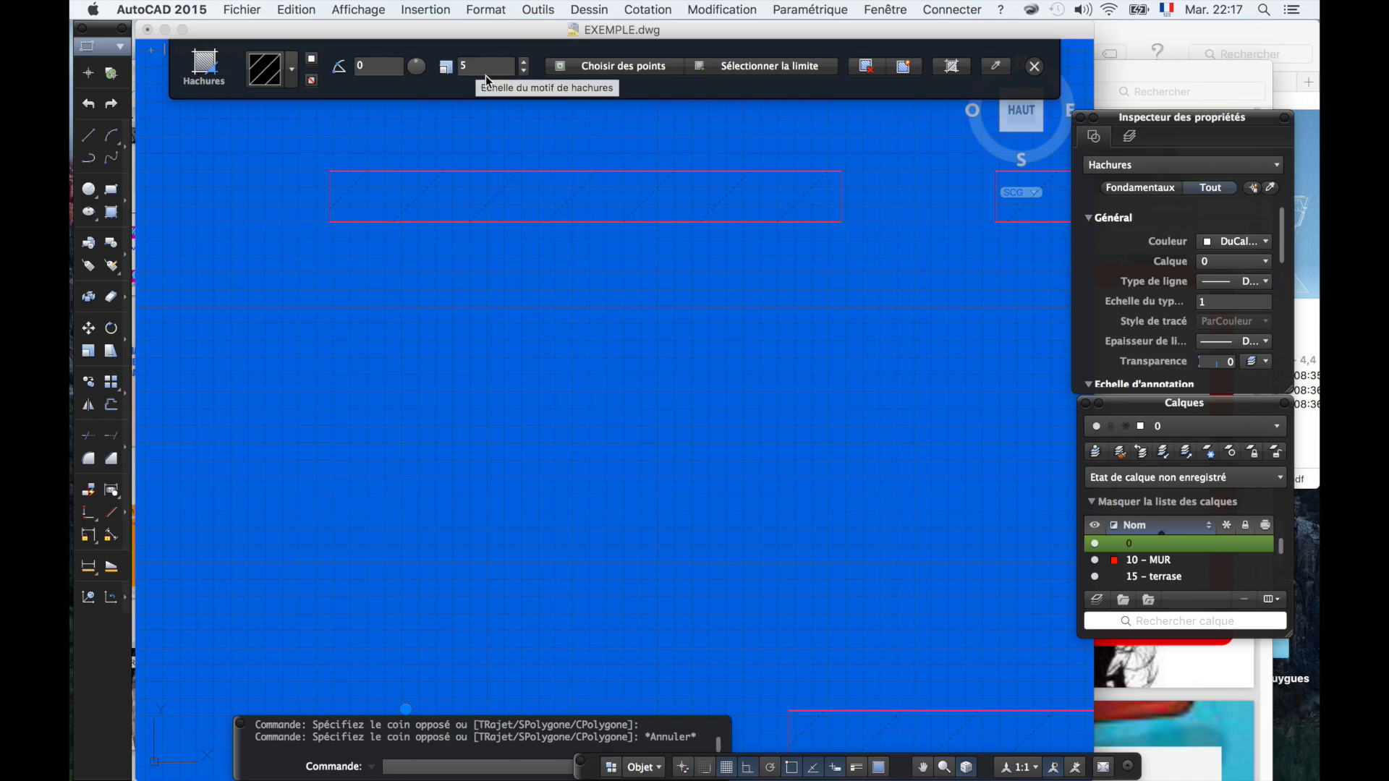
scroll(543, 270, down, 5)
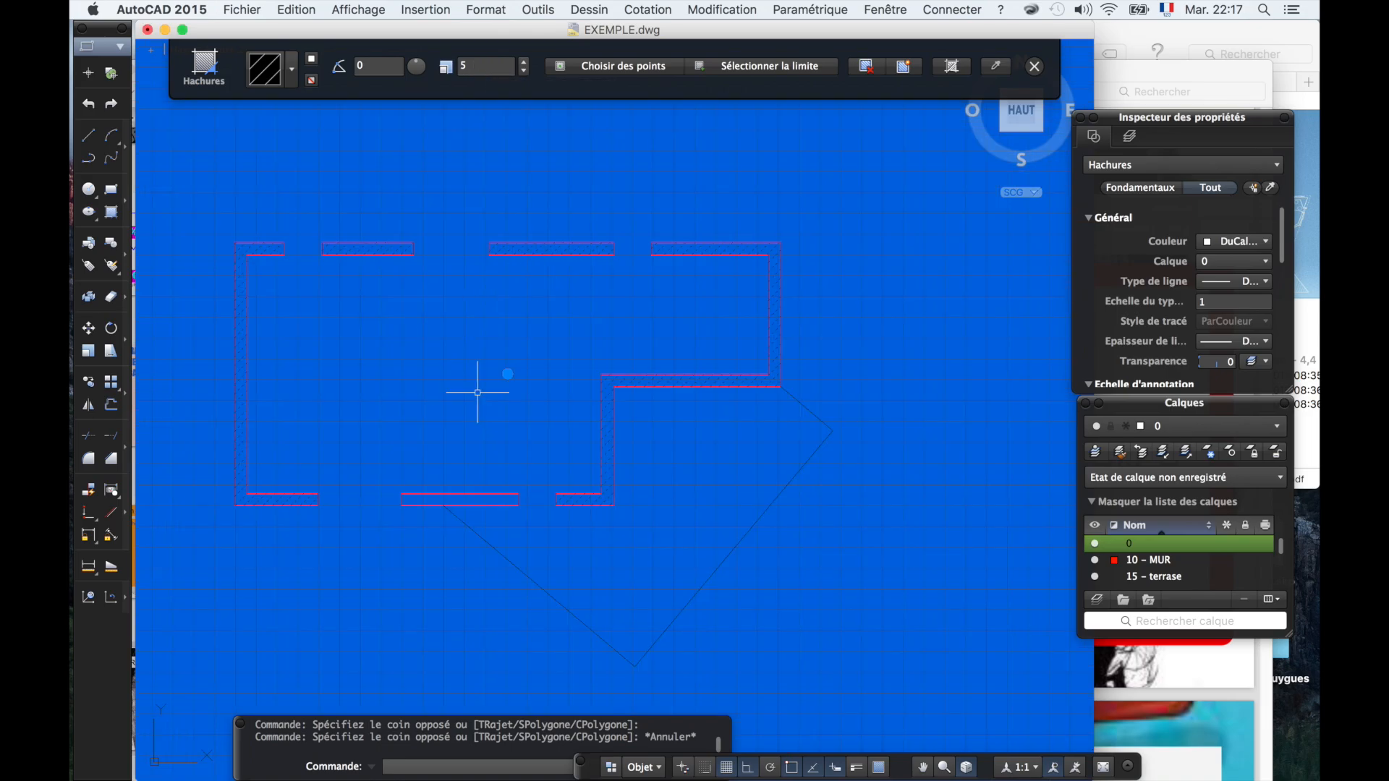
scroll(465, 394, up, 3)
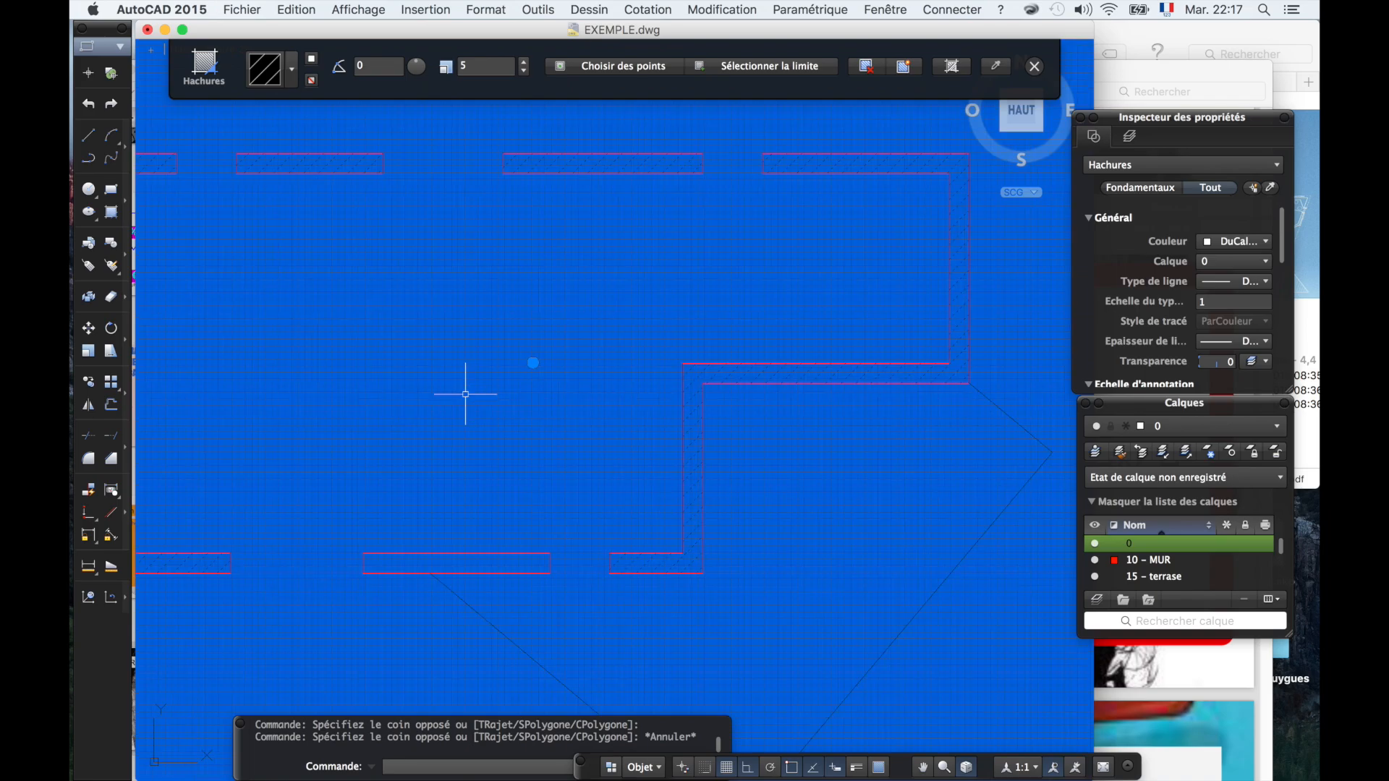
scroll(465, 394, down, 3)
- Hatch the lower middle wall segment with the grid pattern at angle 0 and scale 1
text(HACHURES)
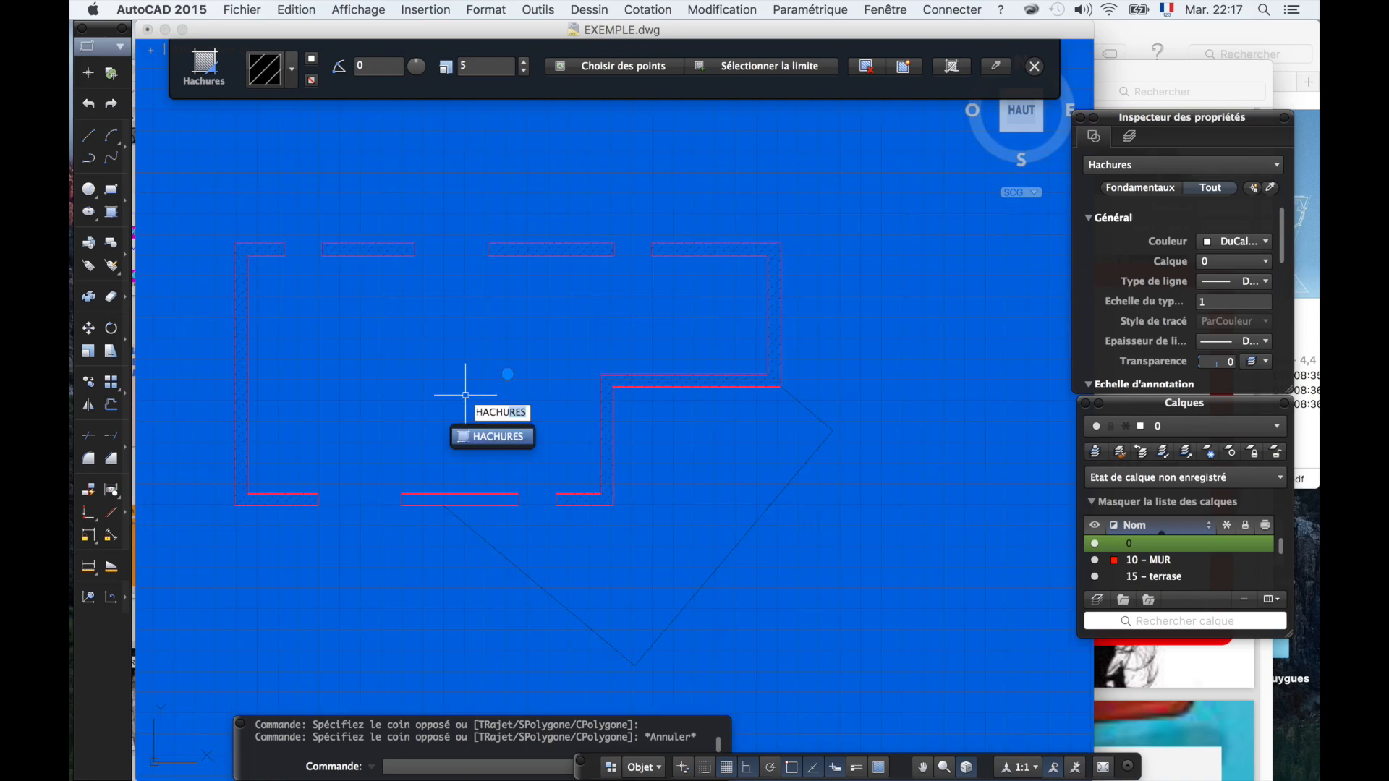
key(Return)
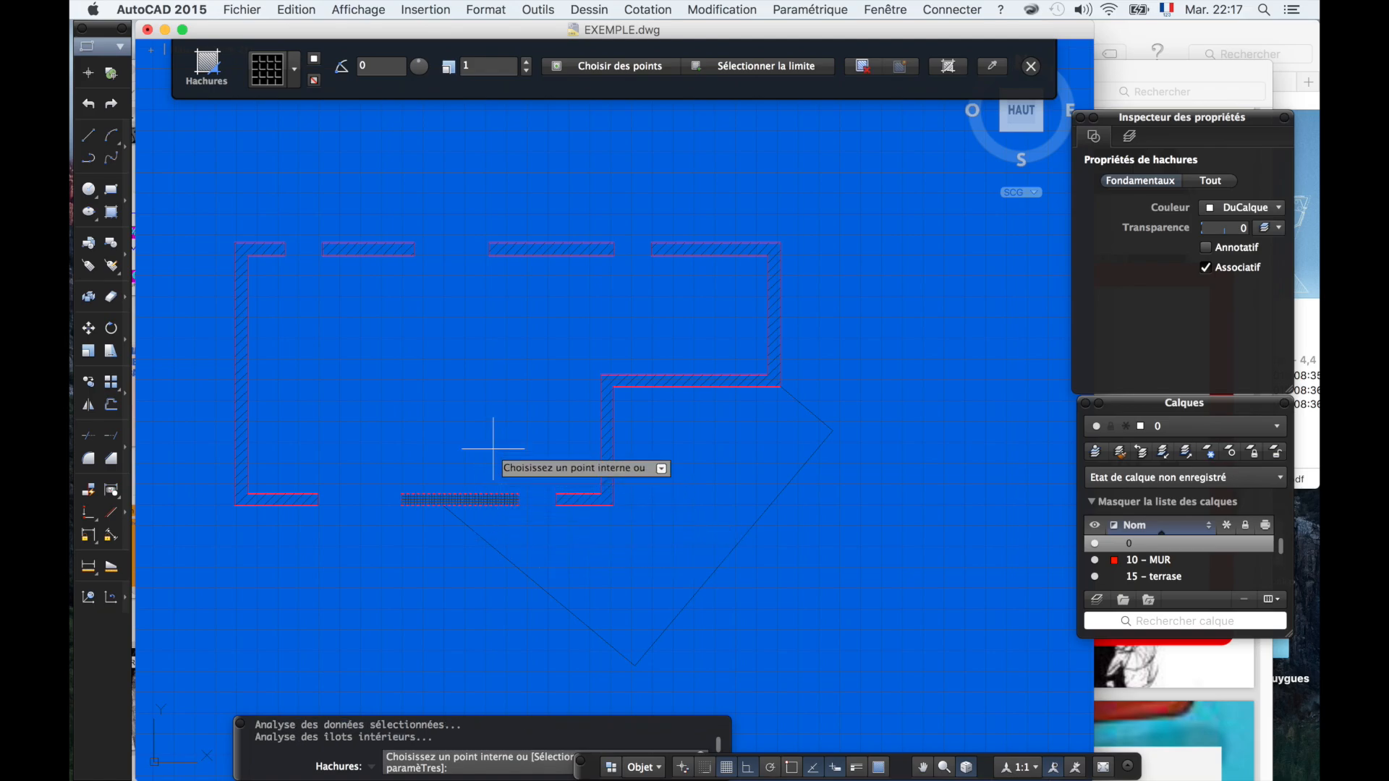
key(Escape)
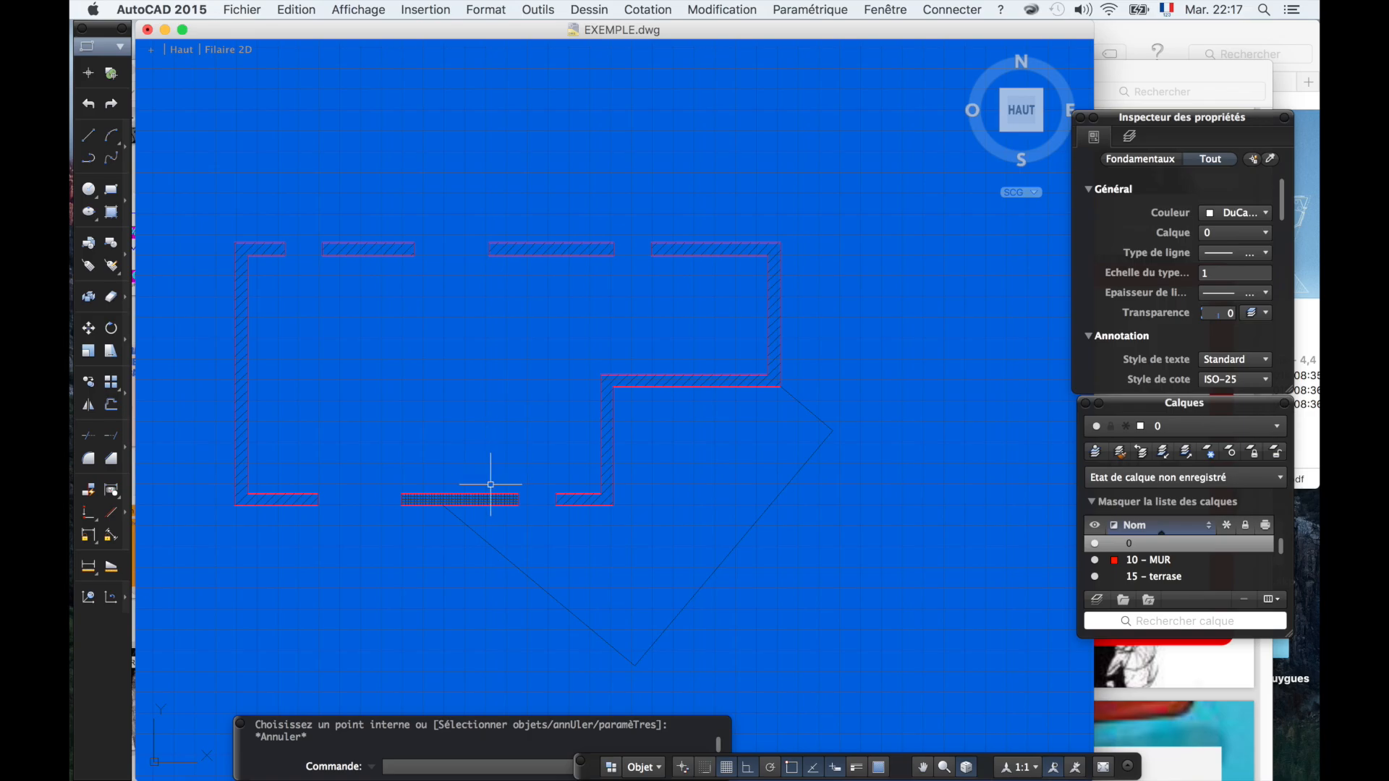
- Select the lower middle segment's hatch and the ANSI31 wall hatch in turn to check which walls each one covers
click(495, 500)
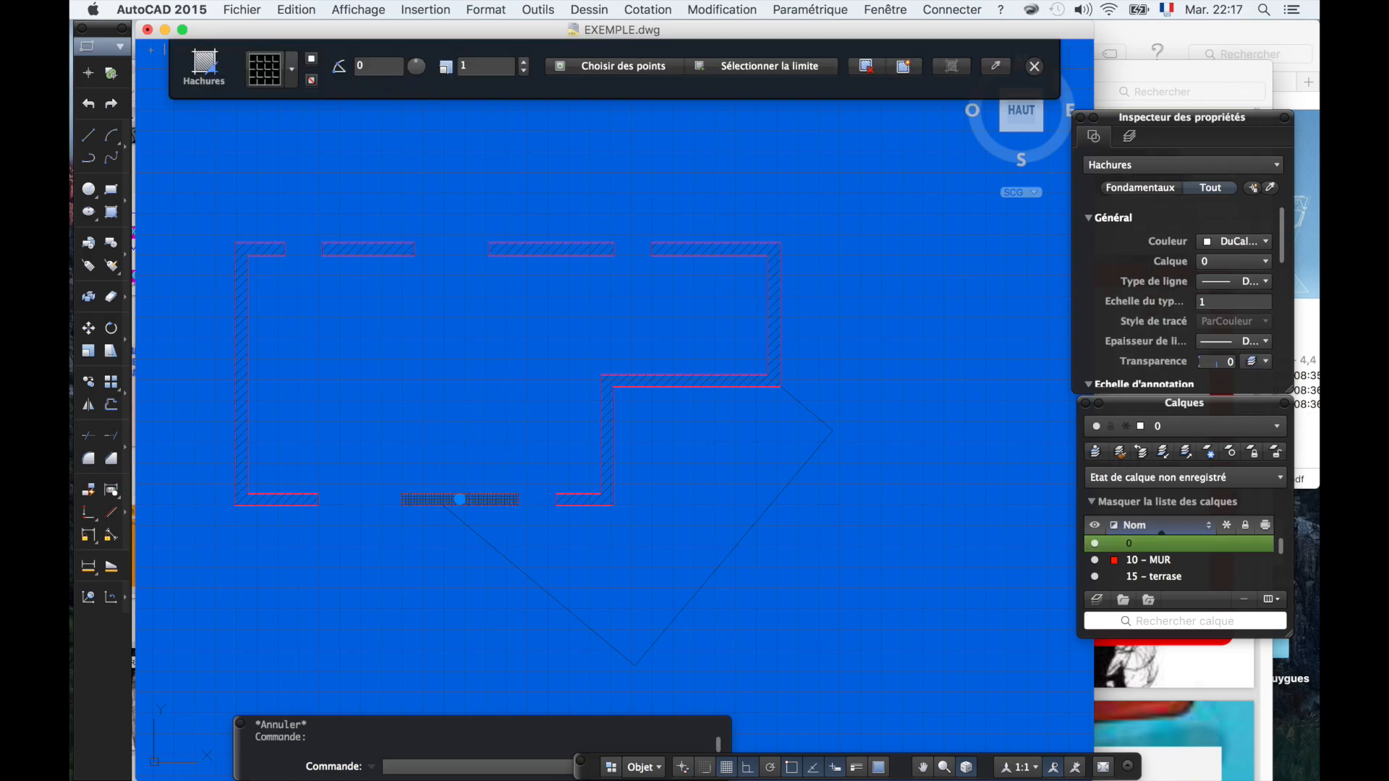
key(Escape)
click(607, 422)
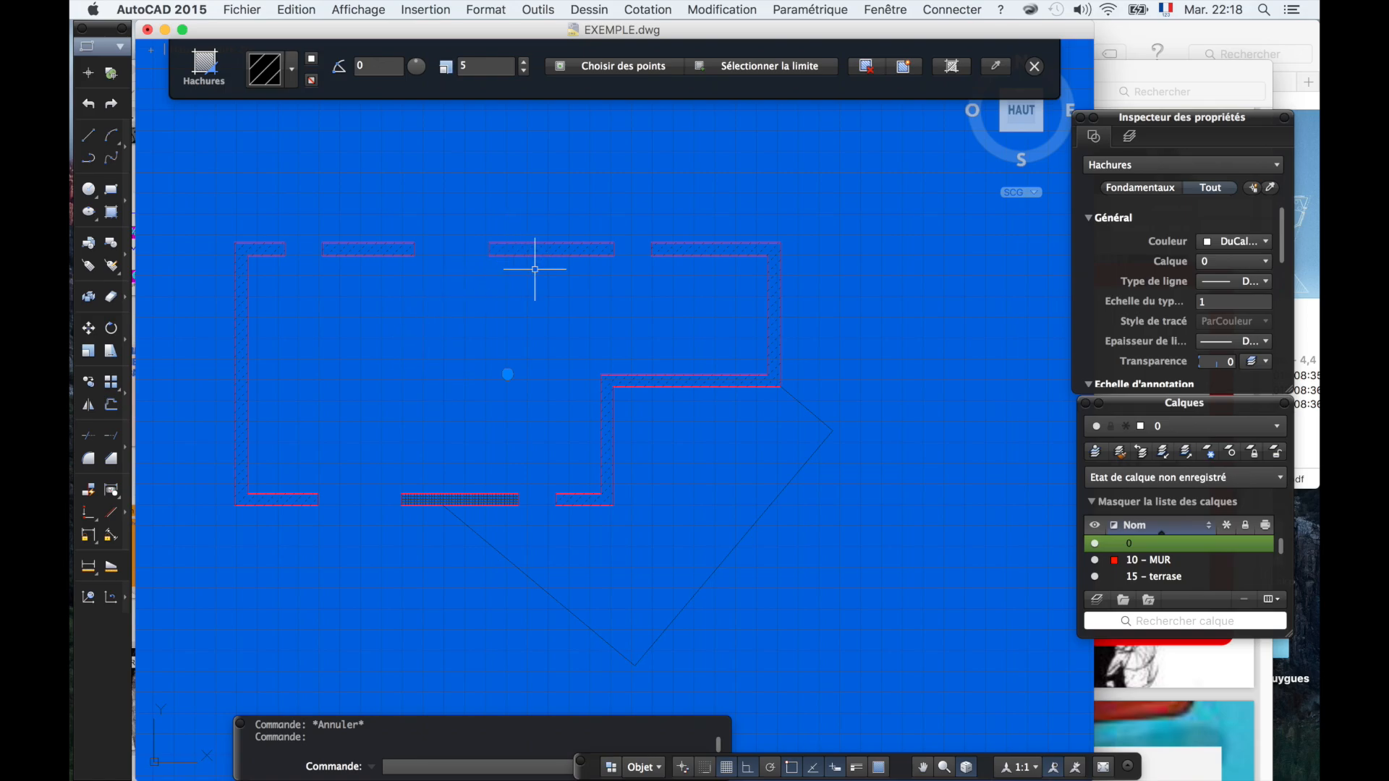
key(Escape)
- Edit the ANSI31 wall hatch with EDITHACH and enable the separate hatches option (Séparer les hachures)
text(EDIT)
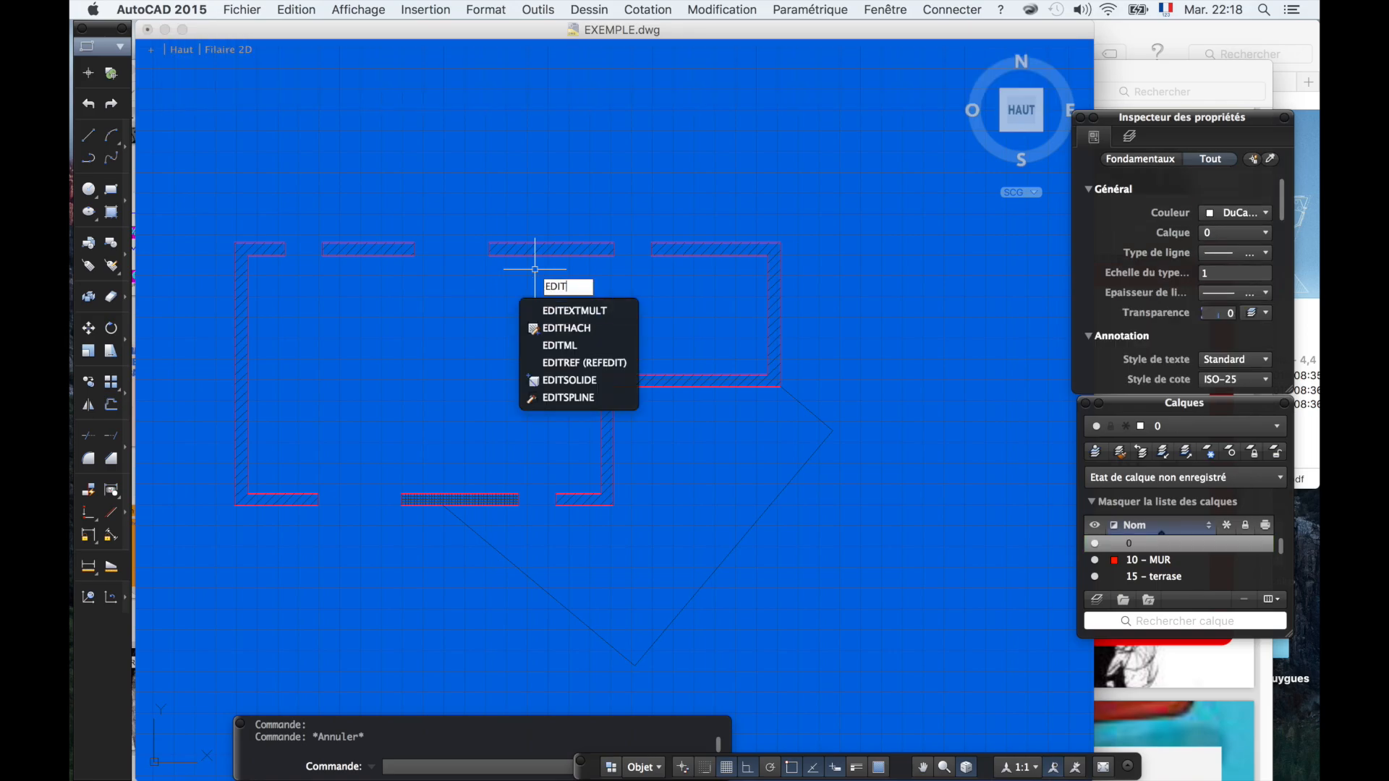
key(Down)
key(Down)
key(Return)
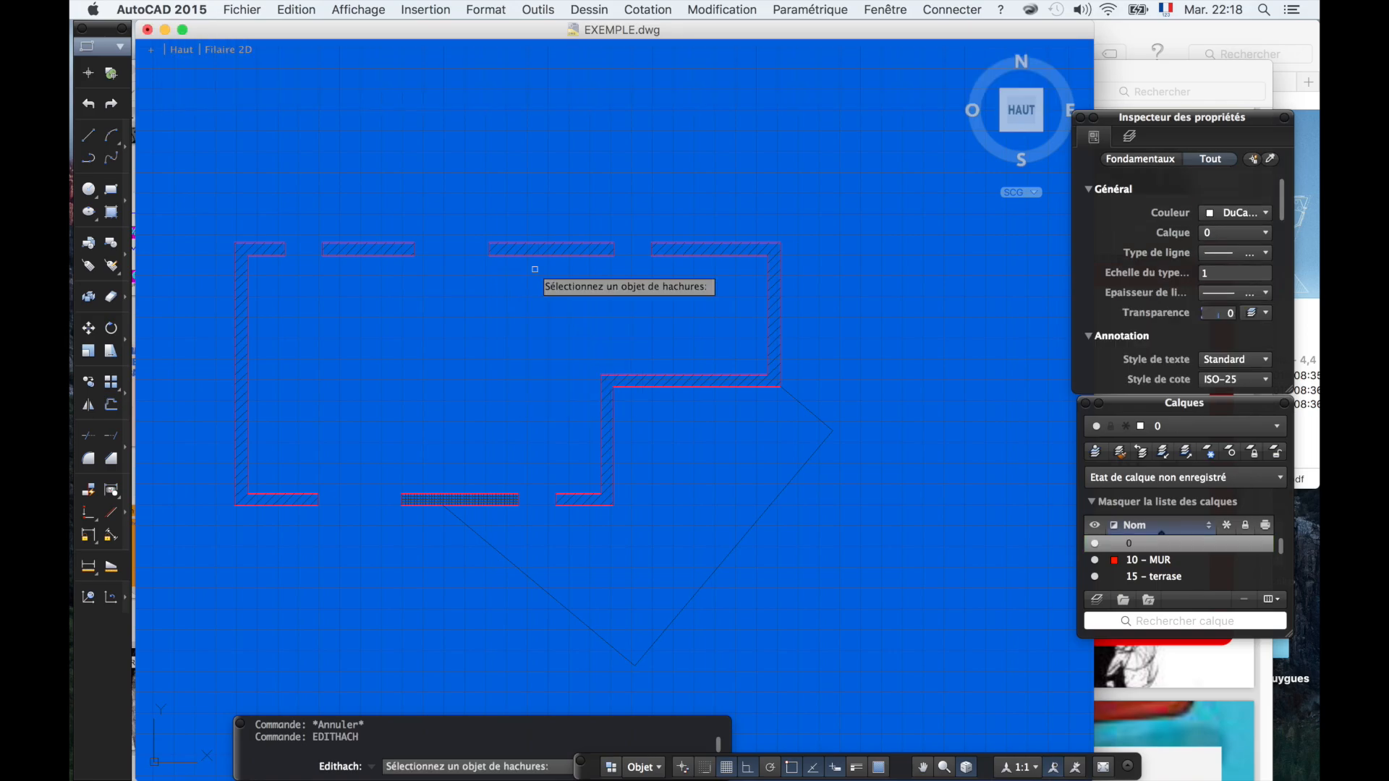
click(540, 248)
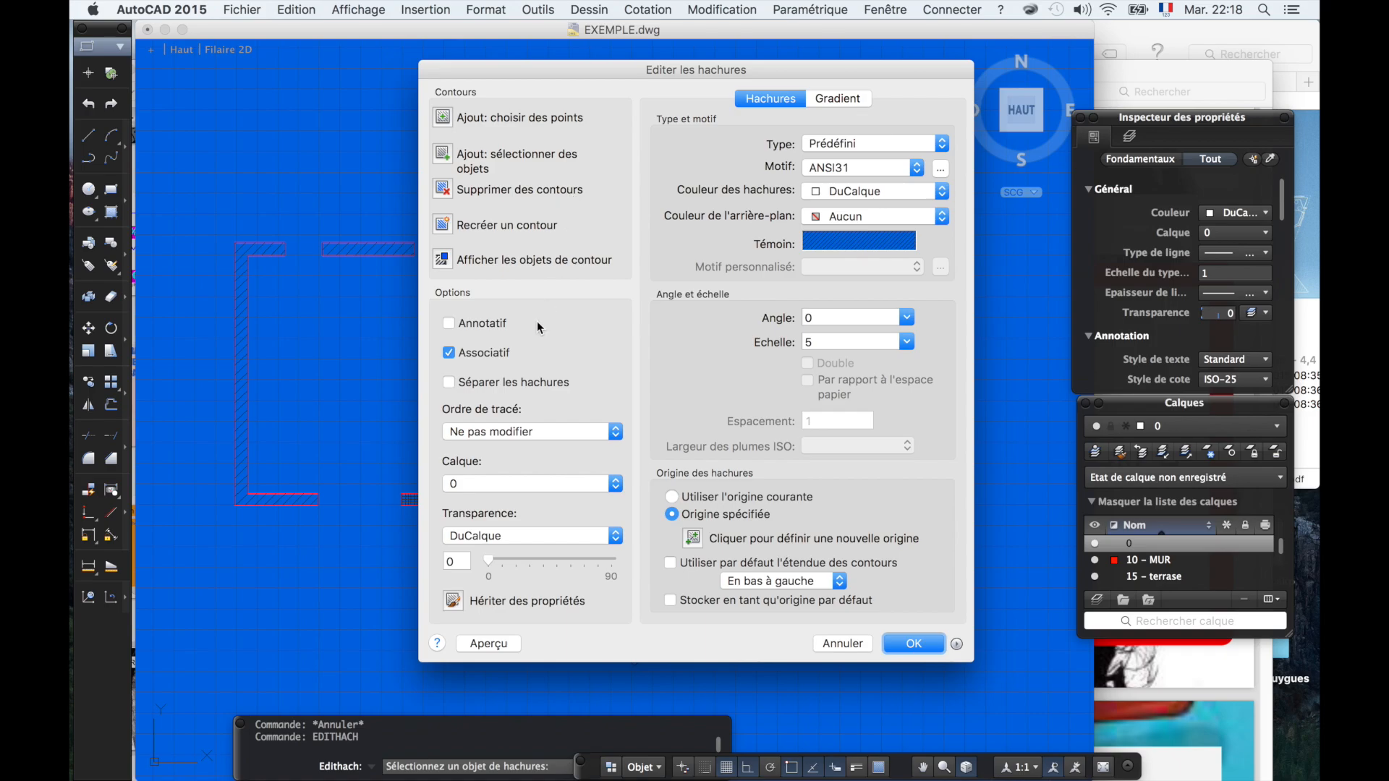
click(529, 382)
click(932, 644)
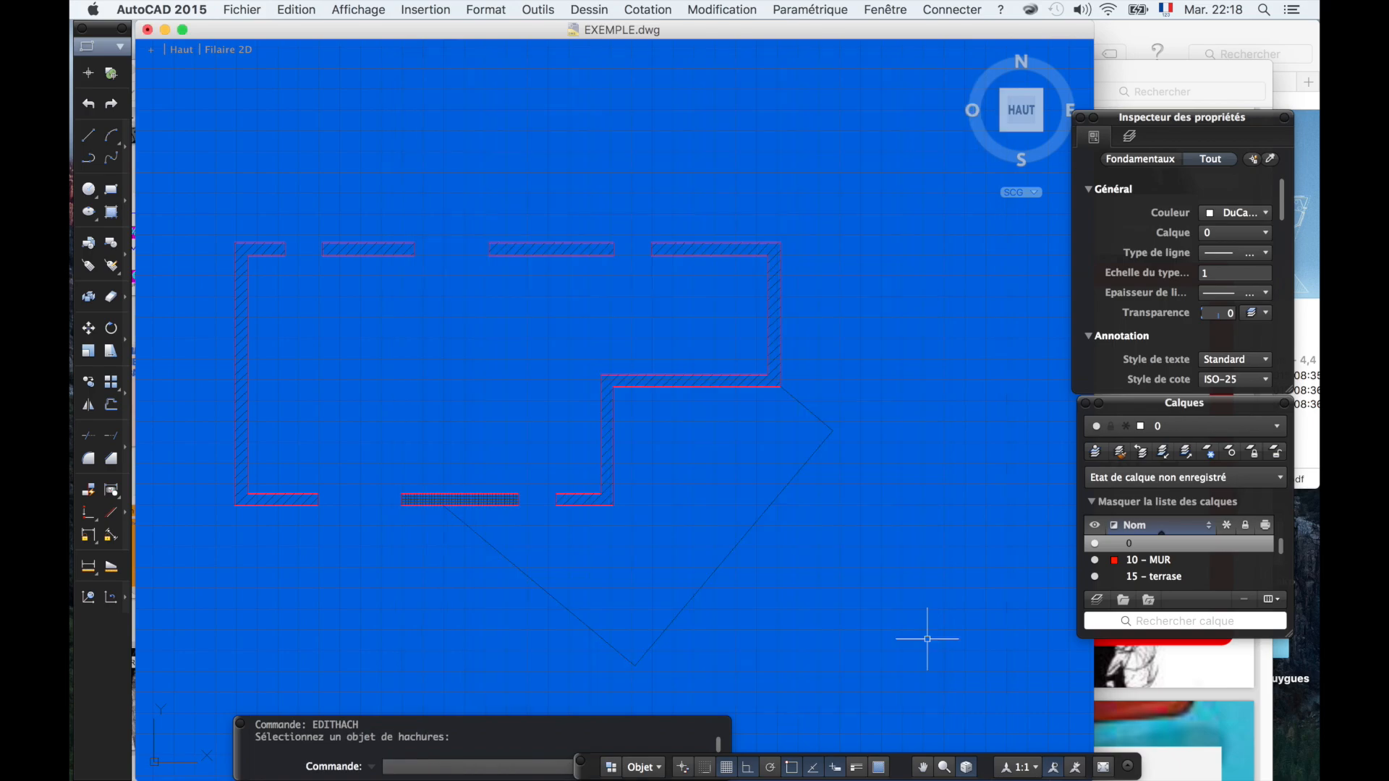
- Select the hatches of the stepped right wall and the upper middle wall segment to check that they are independent, then clear the selection
click(604, 427)
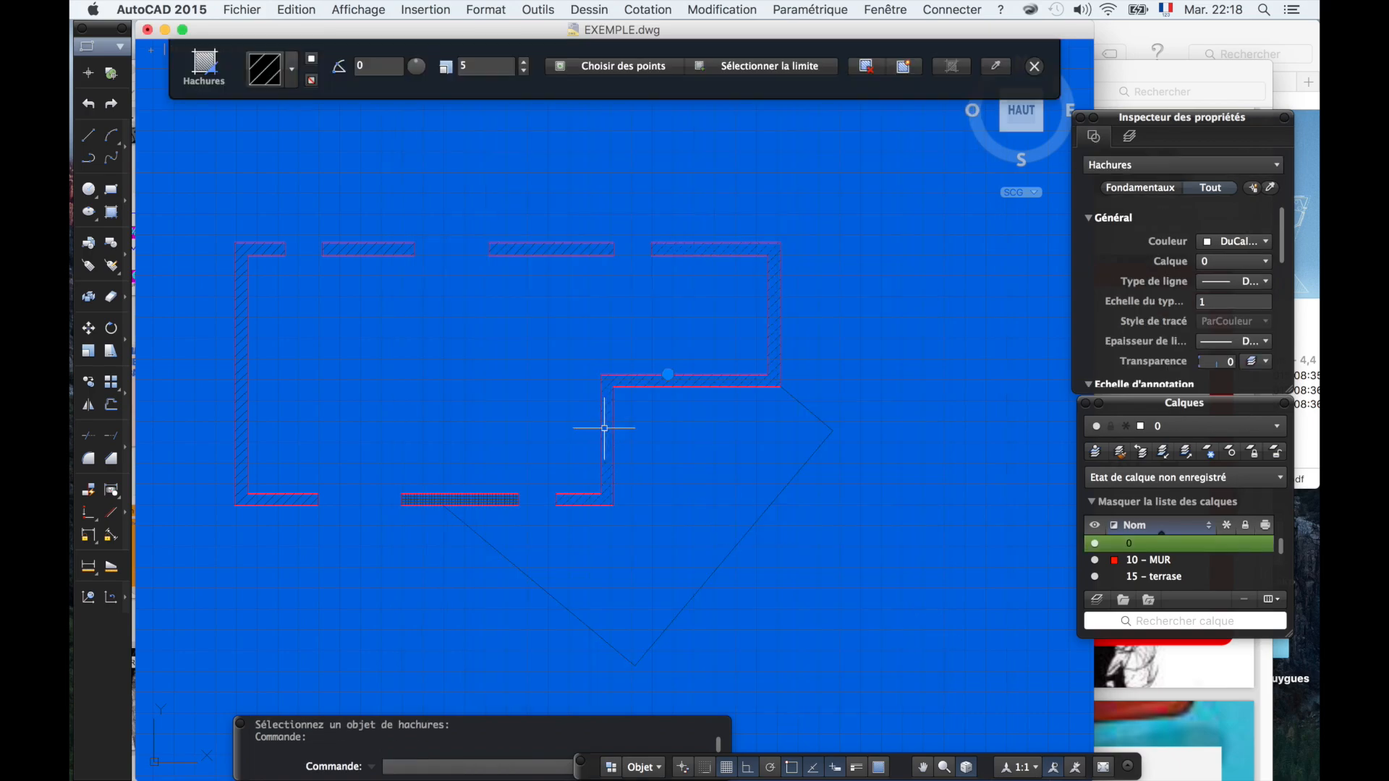
click(550, 251)
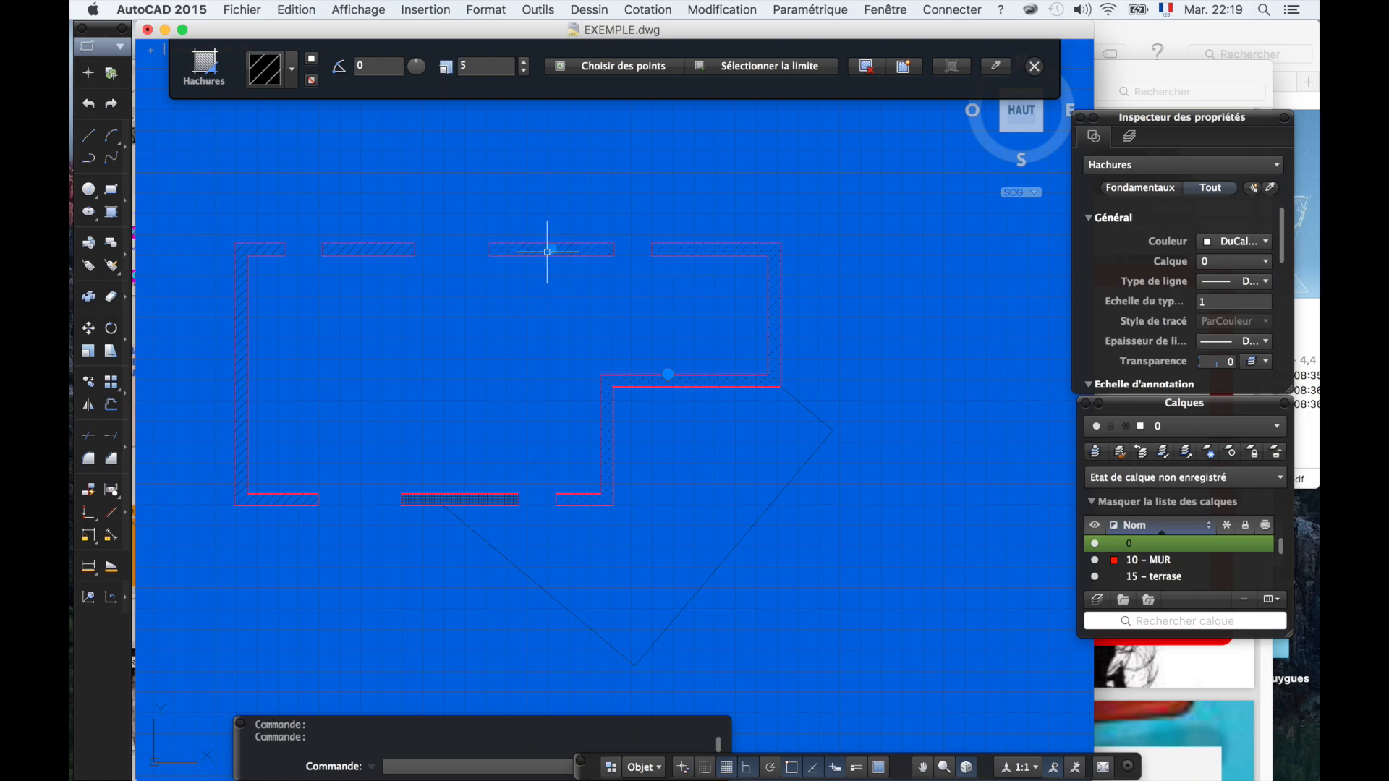
click(466, 302)
key(Escape)
key(Escape)
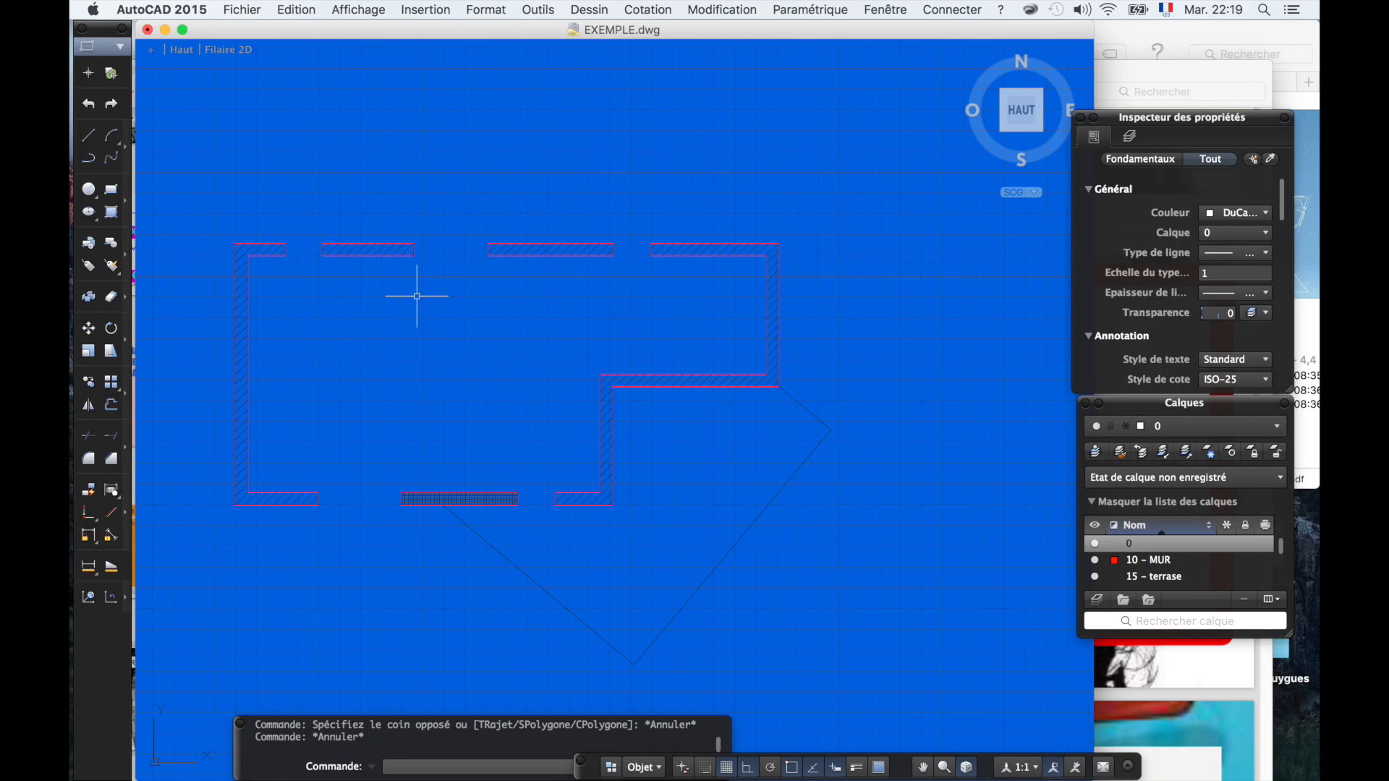
text(re)
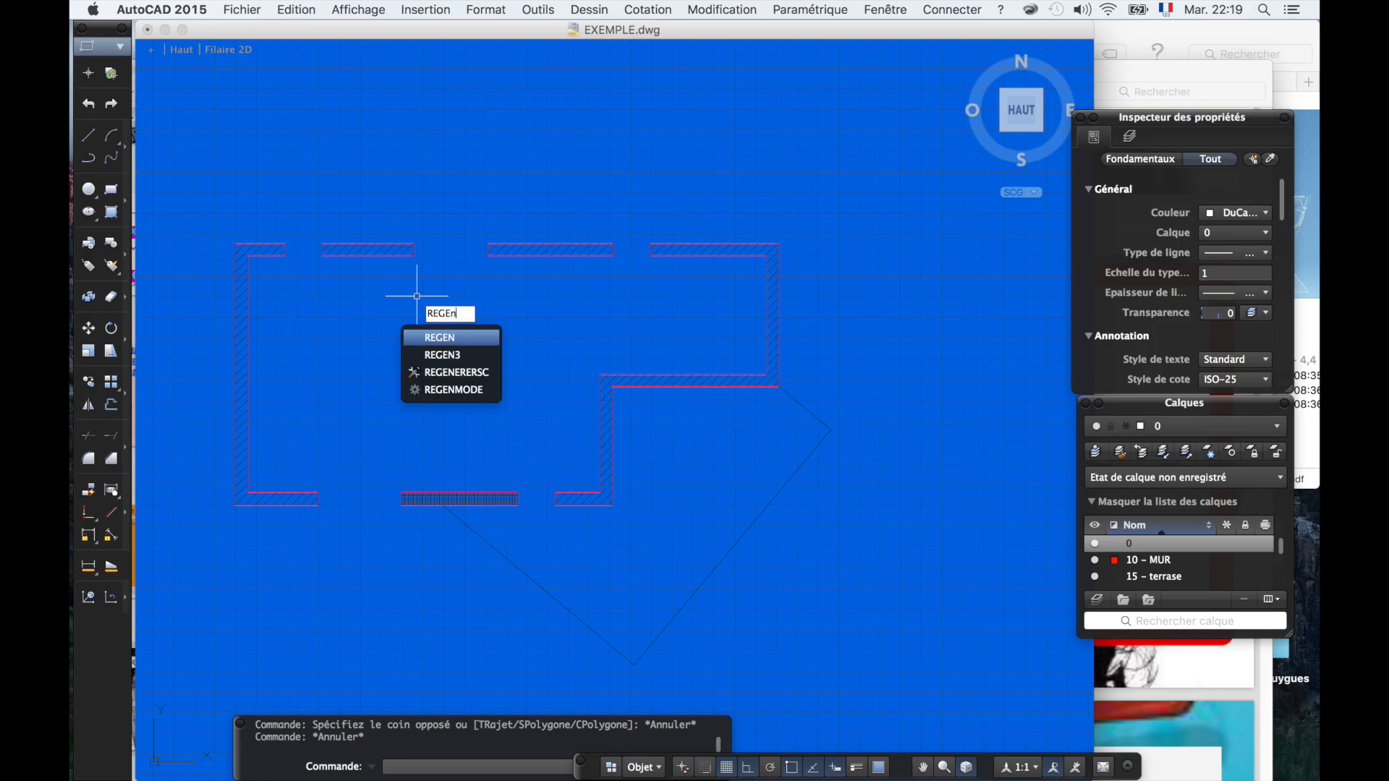
text(genall)
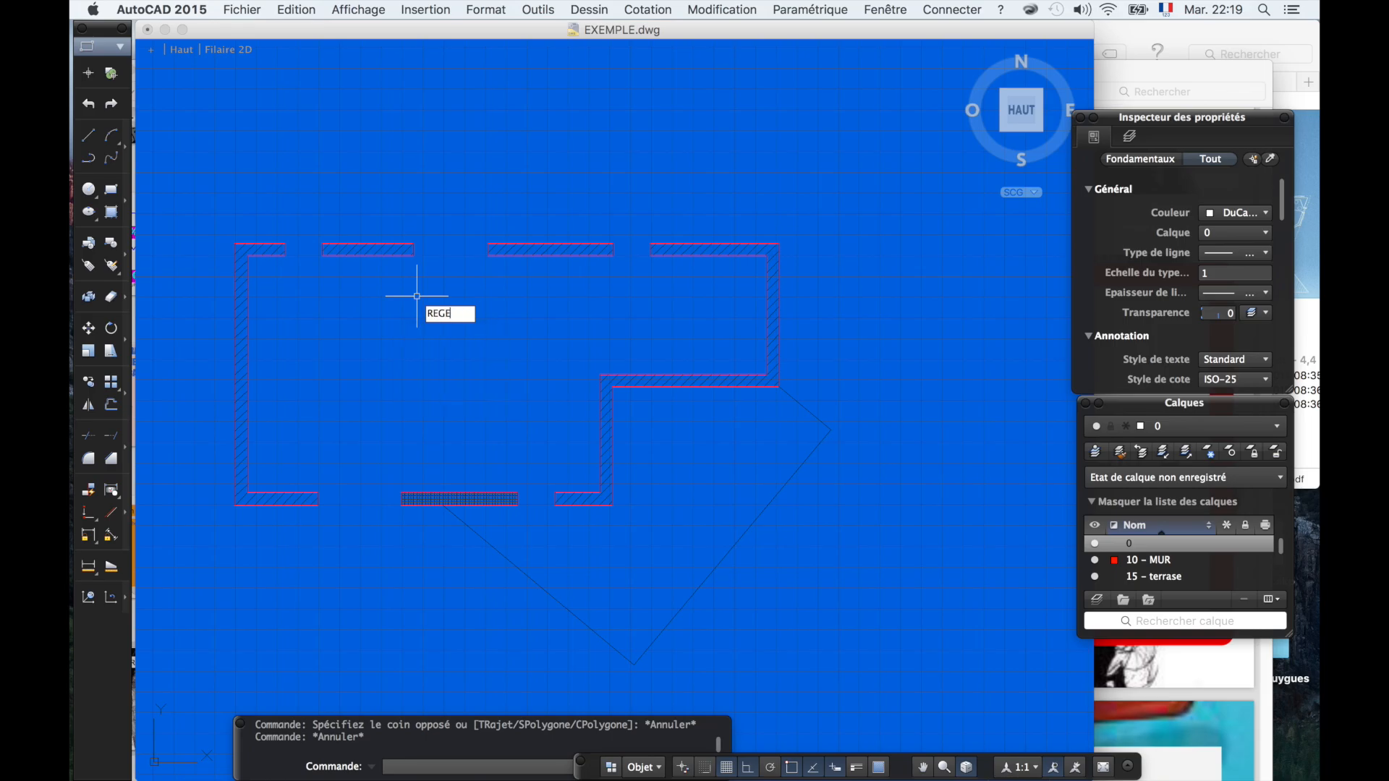
key(Escape)
- Redraw the drawing display with the REDESS command
text(r)
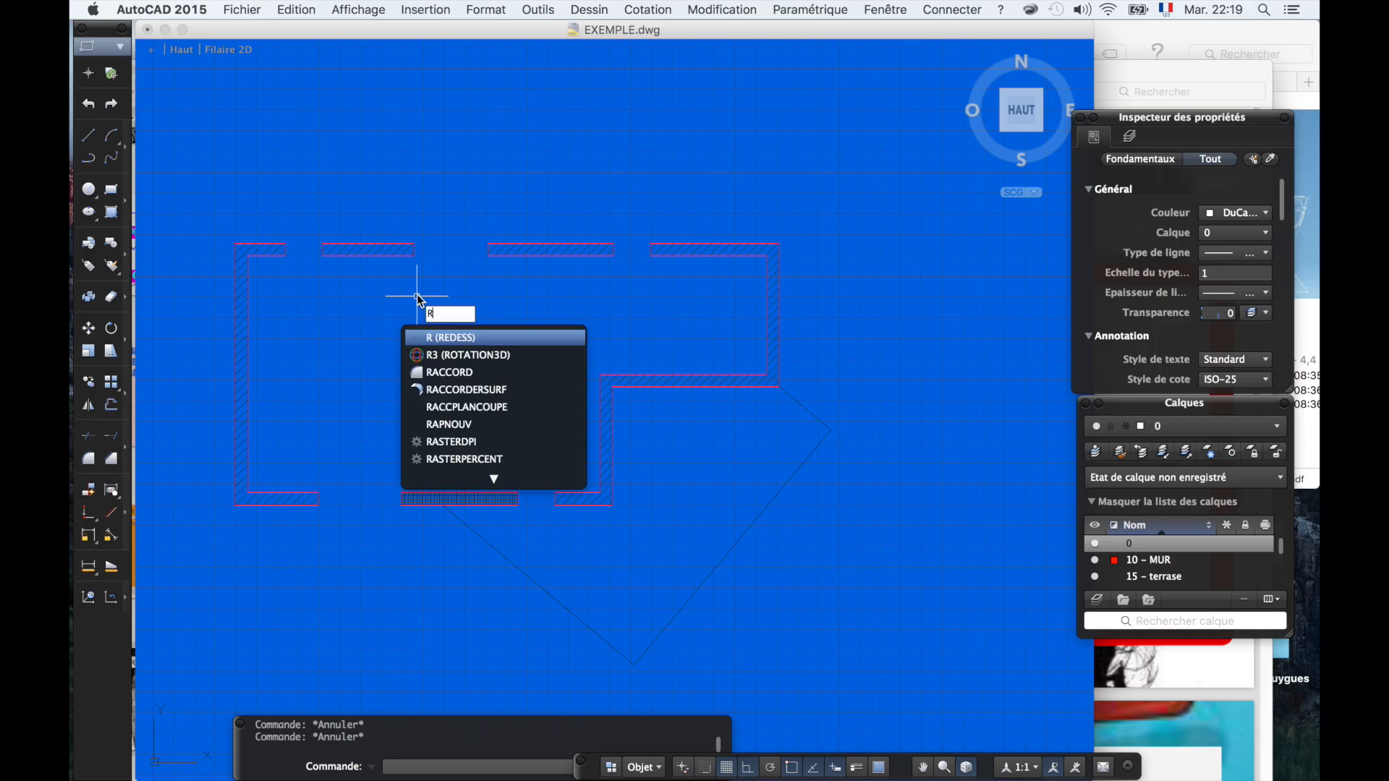
key(Return)
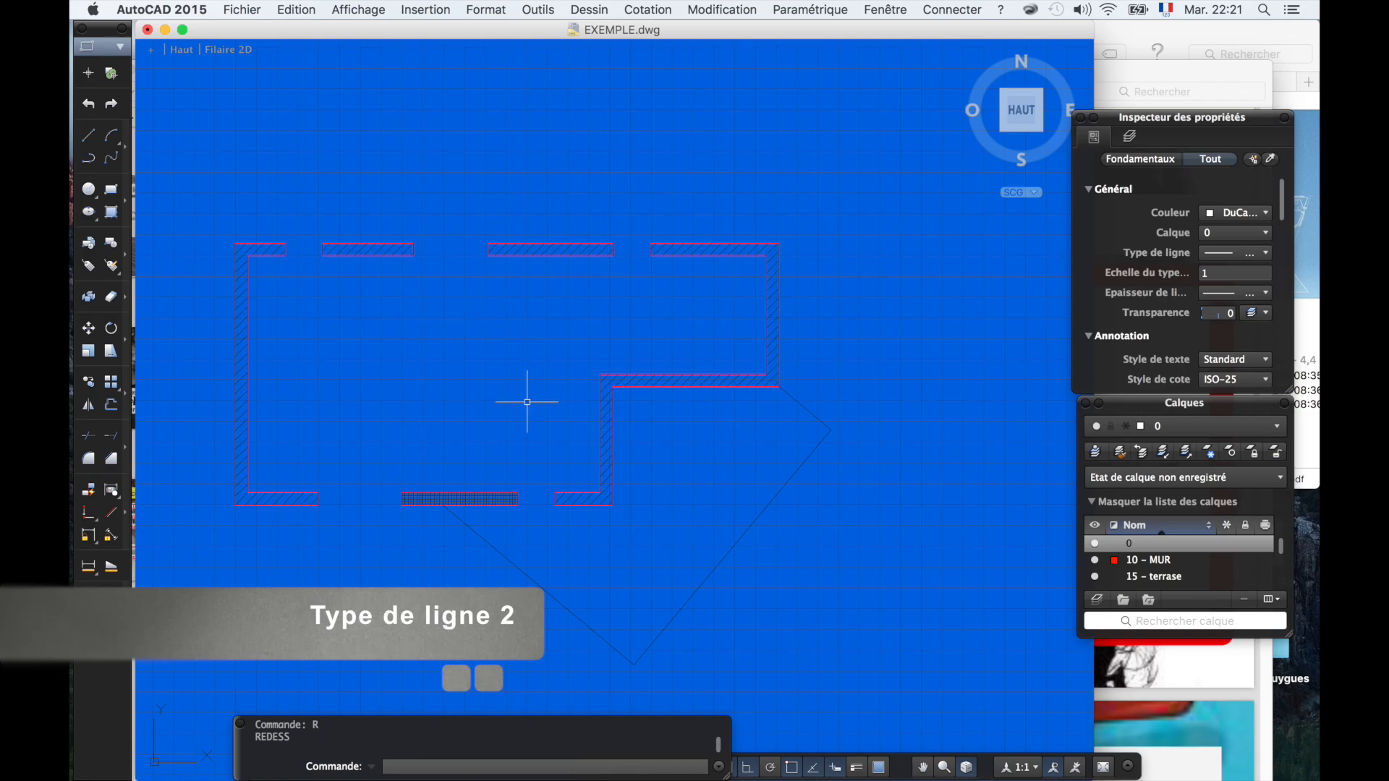
- Delete the ANSI31 hatches from the stepped right wall, the upper wall segments and the left wall
scroll(587, 439, down, 2)
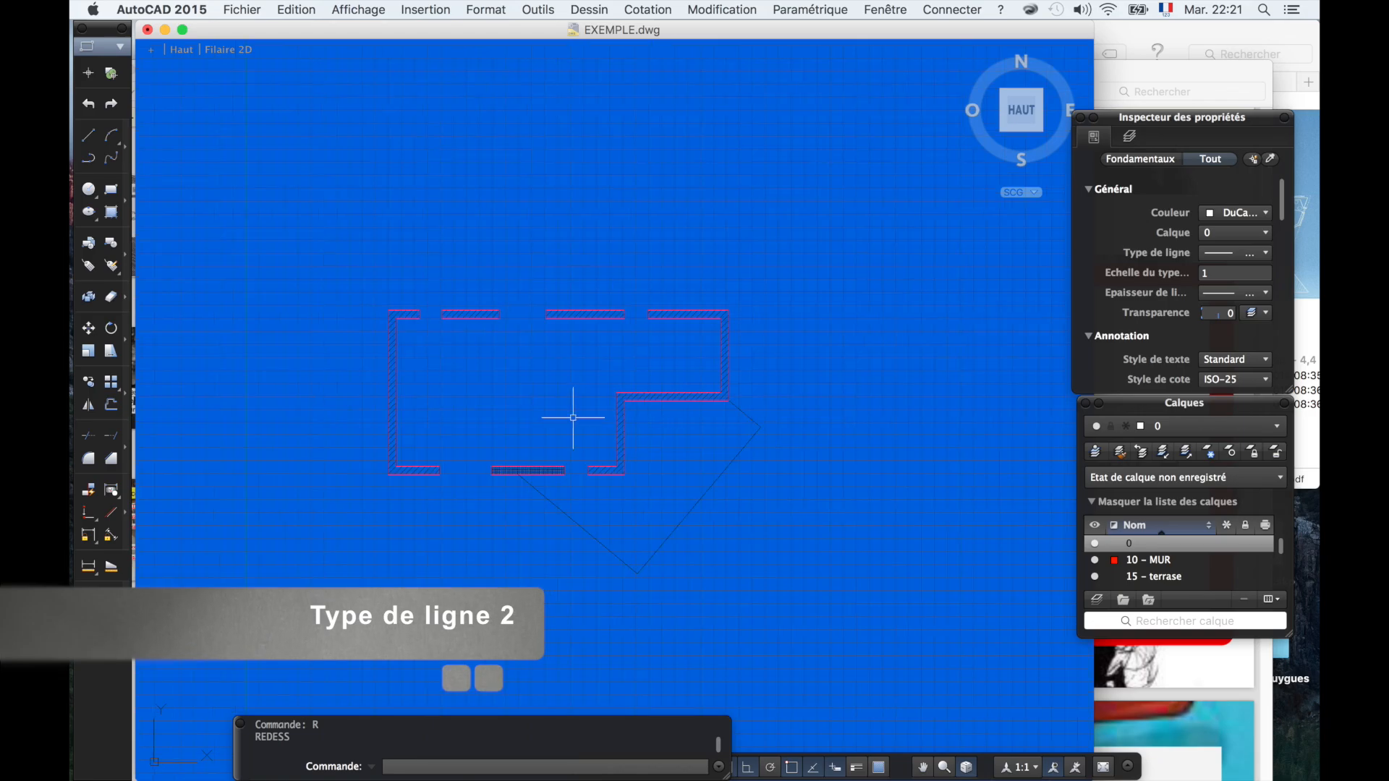
scroll(573, 416, up, 5)
scroll(574, 418, down, 3)
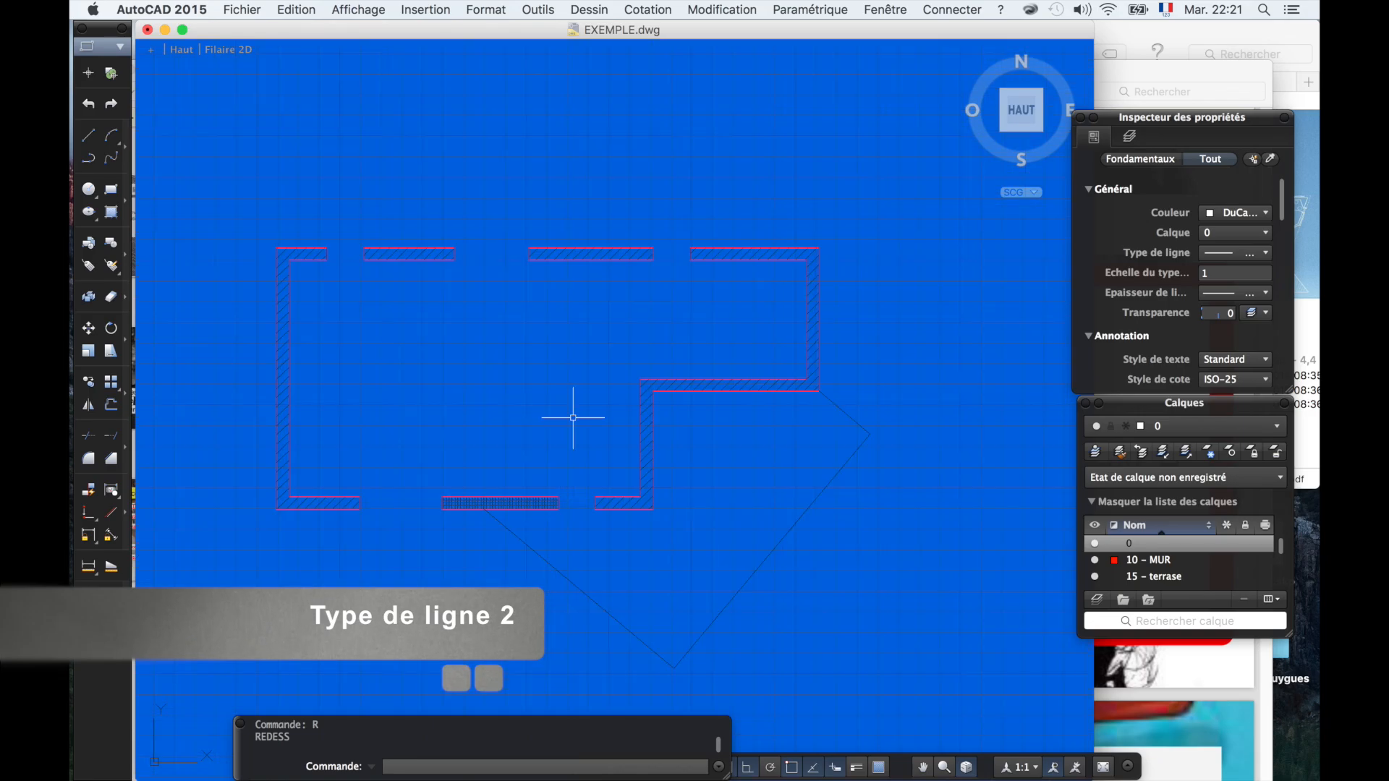
click(638, 425)
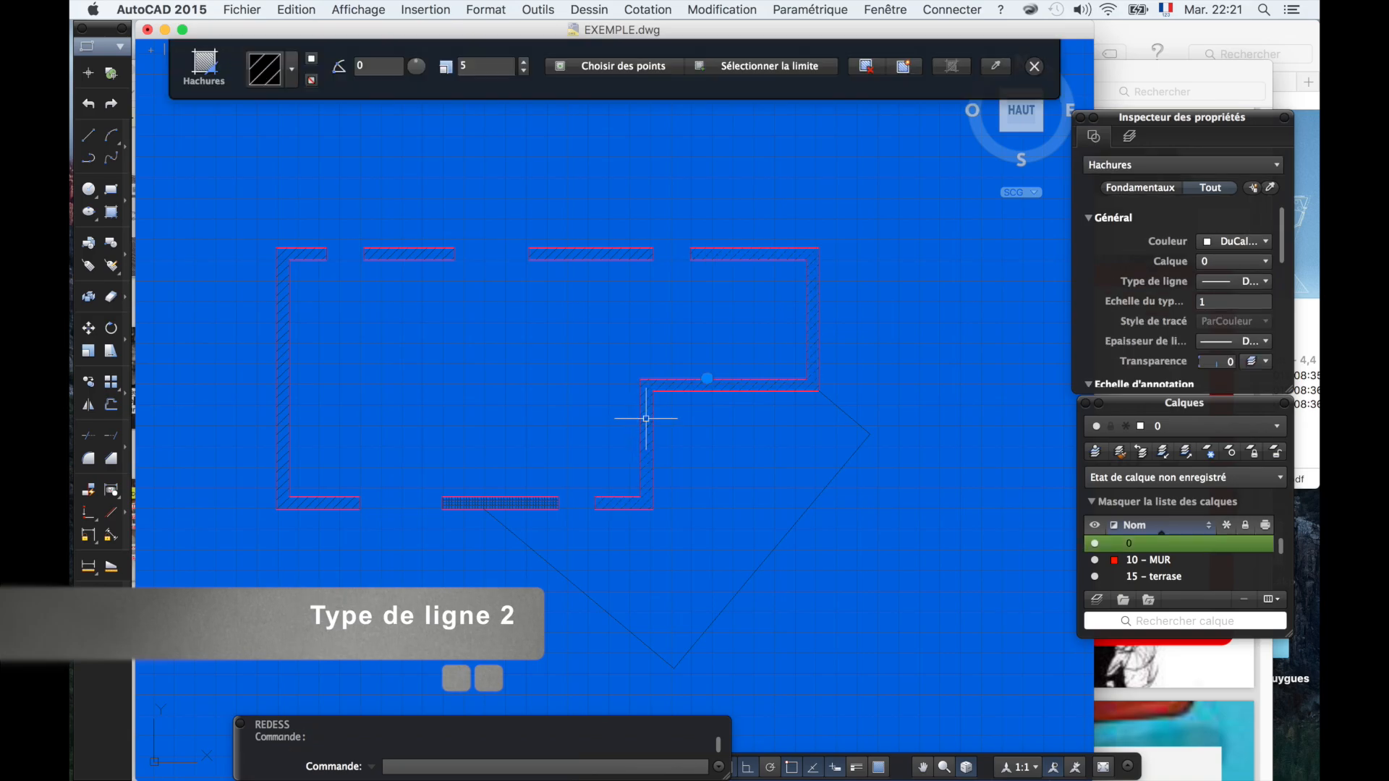
key(Delete)
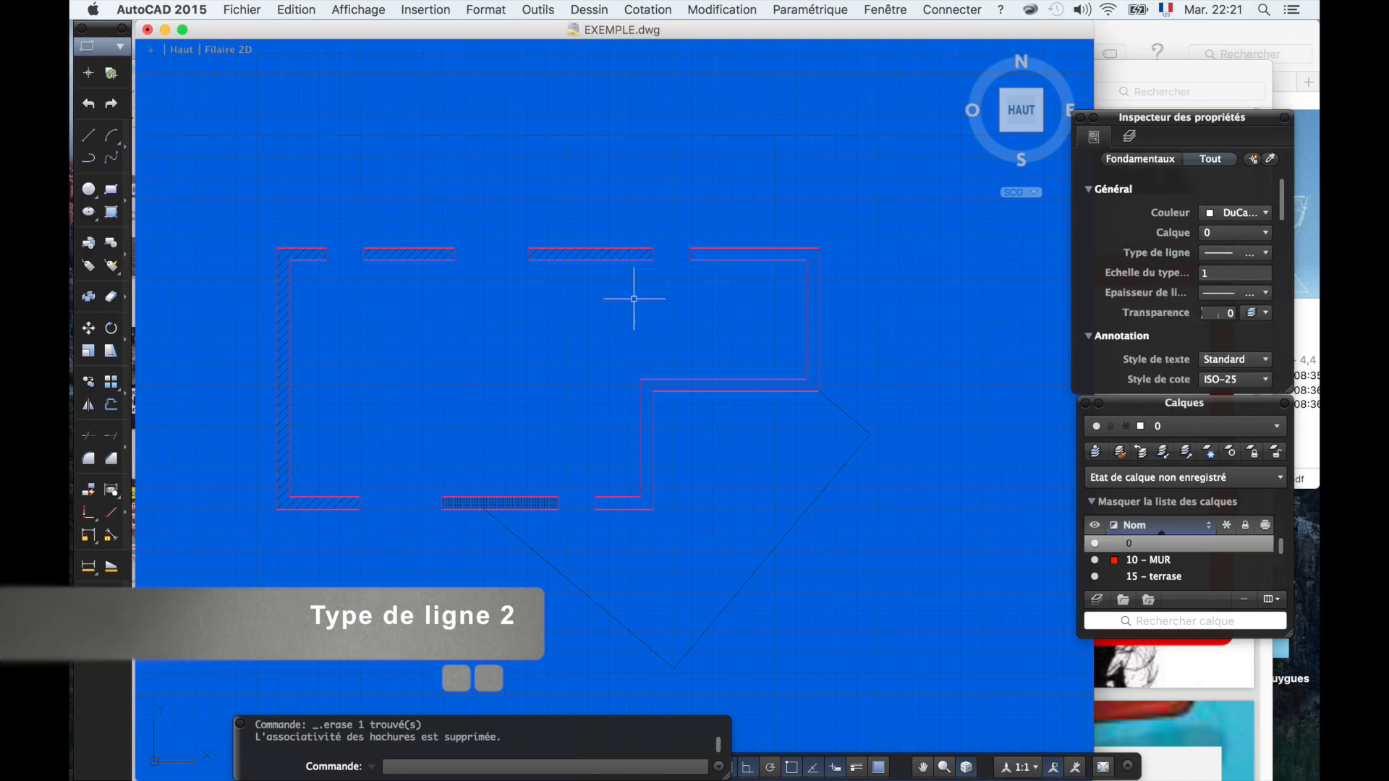
click(573, 255)
key(Delete)
click(314, 256)
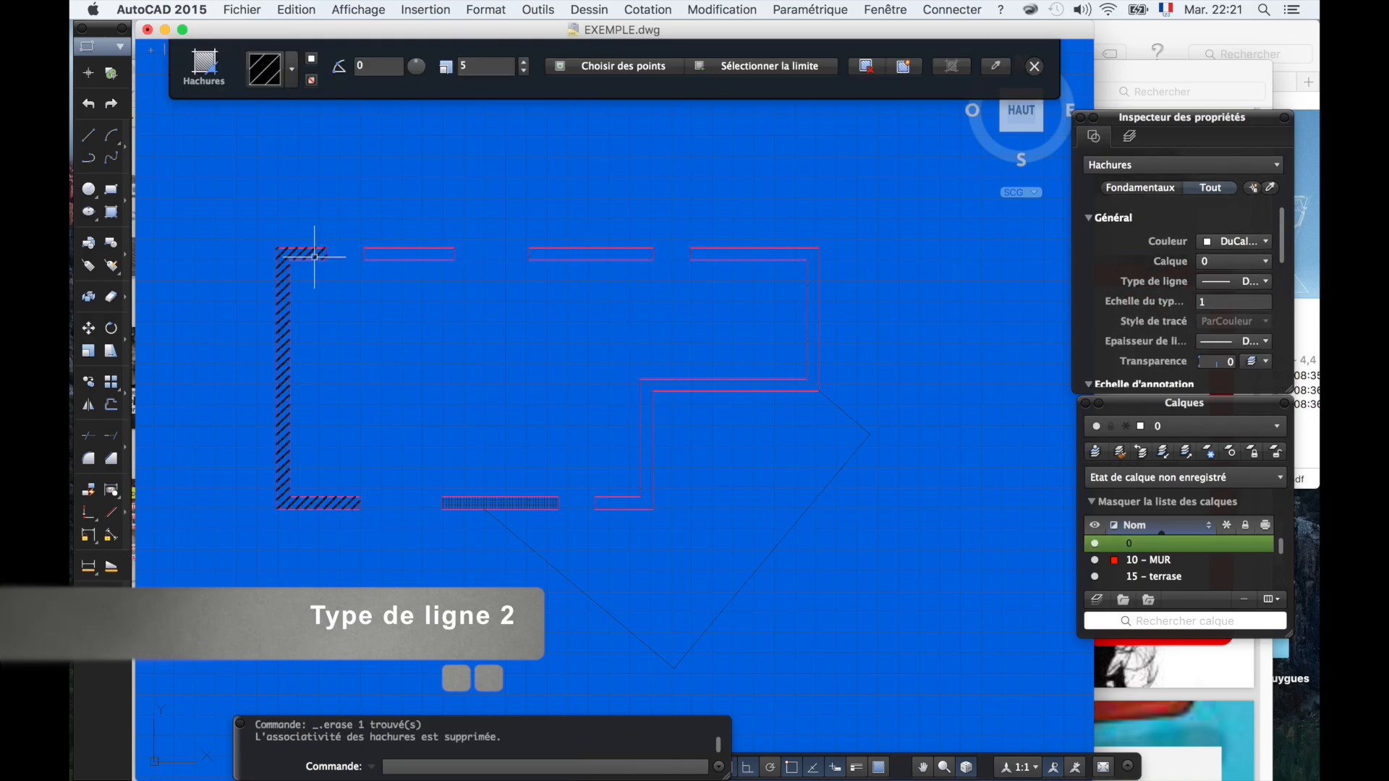
key(Delete)
click(295, 257)
key(Delete)
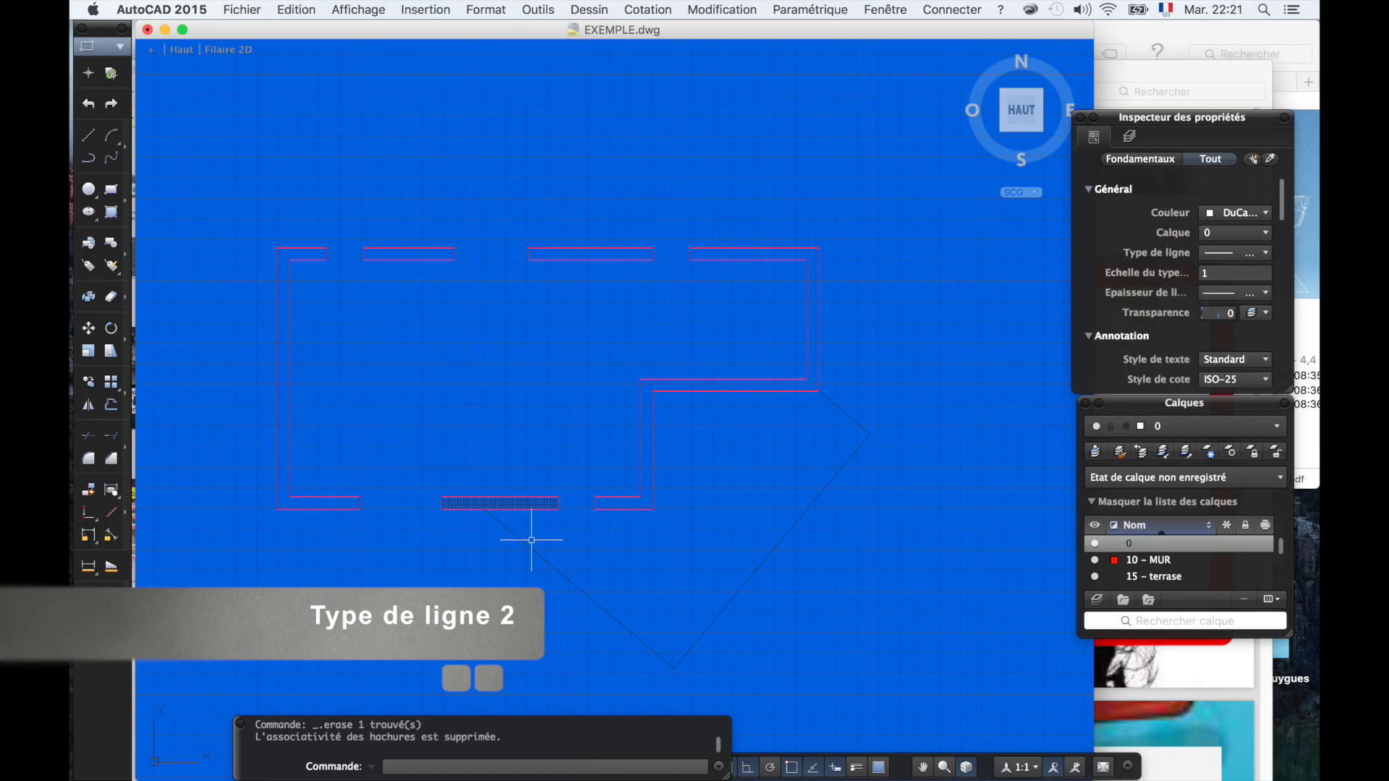
- Delete the remaining hatch from the lower middle wall segment, leaving its wall lines in place
click(514, 507)
scroll(516, 502, up, 5)
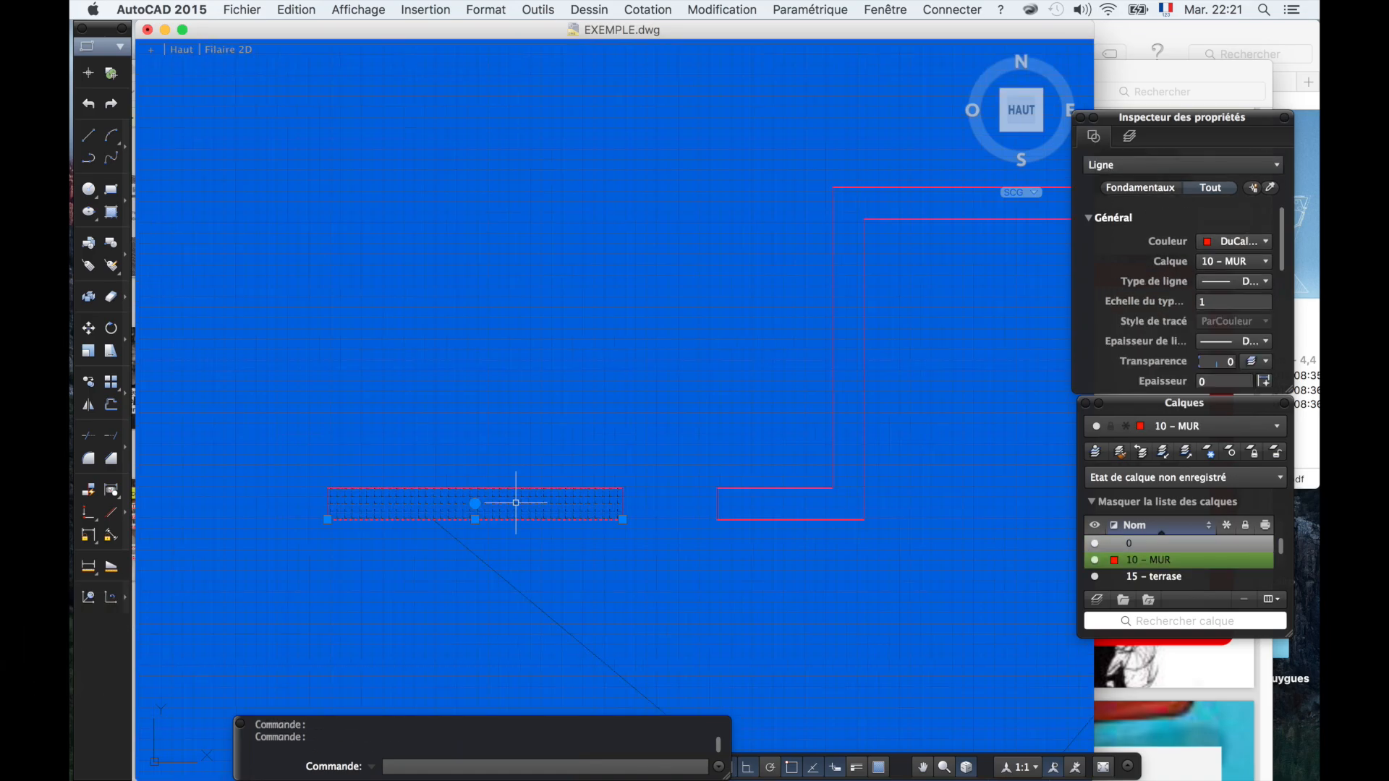
click(515, 502)
click(572, 557)
key(Escape)
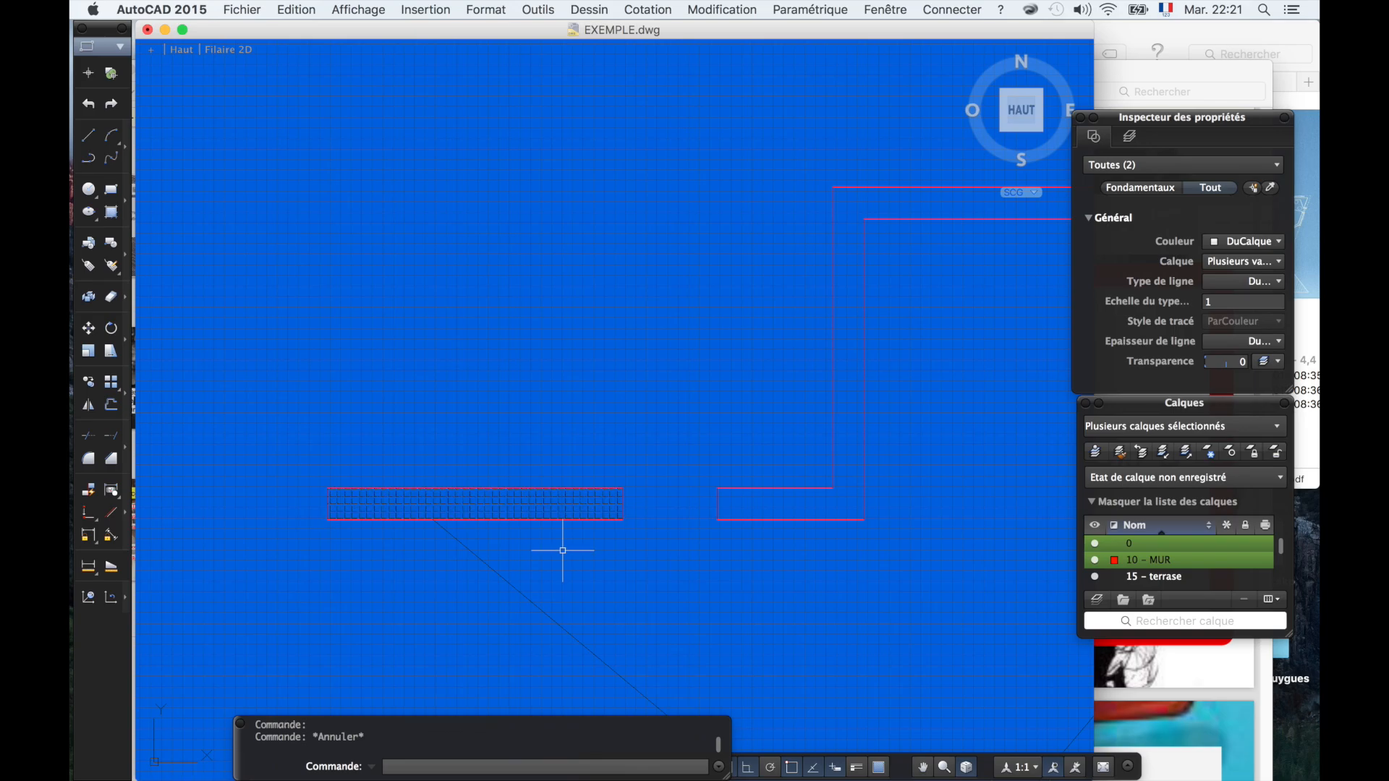
click(550, 502)
key(Delete)
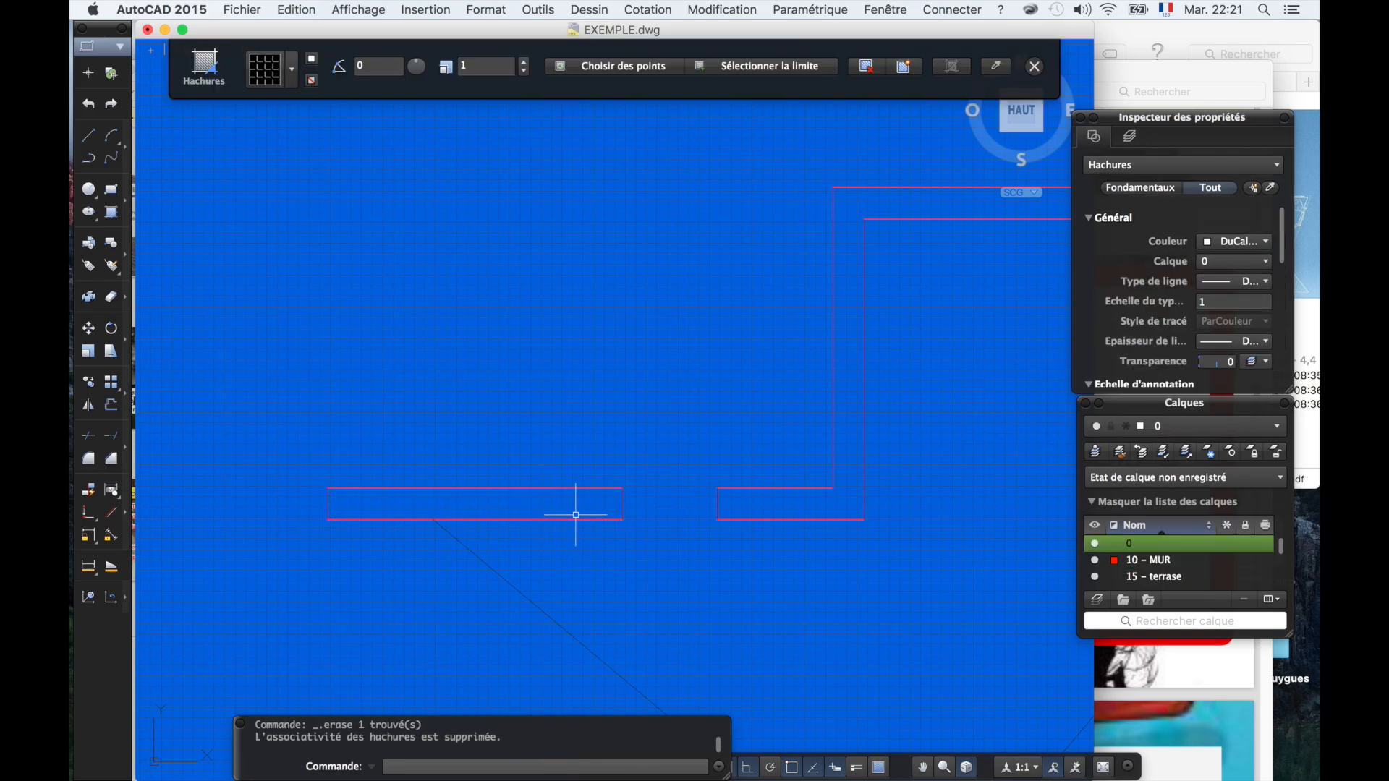
scroll(576, 509, down, 3)
scroll(400, 460, up, 2)
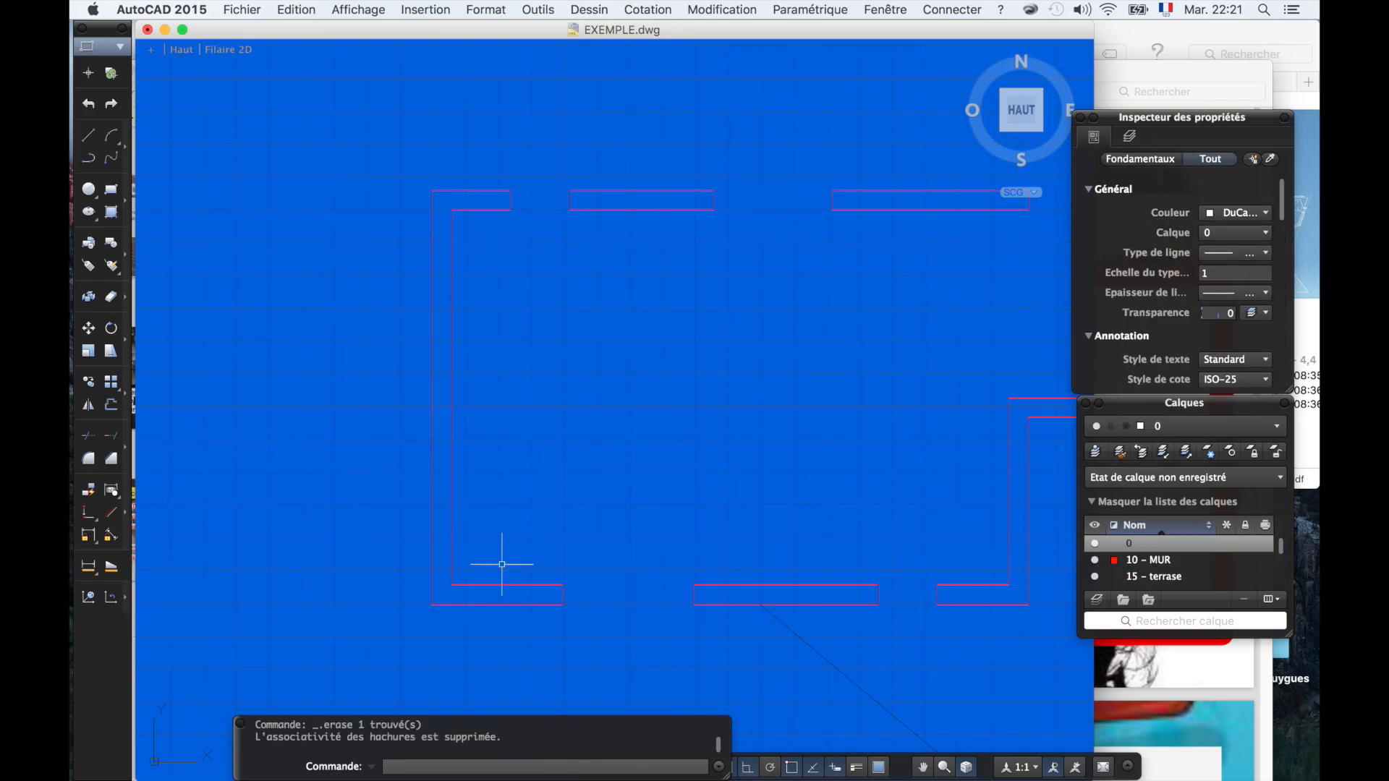
- Offset the outer lines of the lower left wall segment and the left wall inward by 10 with DECALER
scroll(485, 598, up, 4)
text(de)
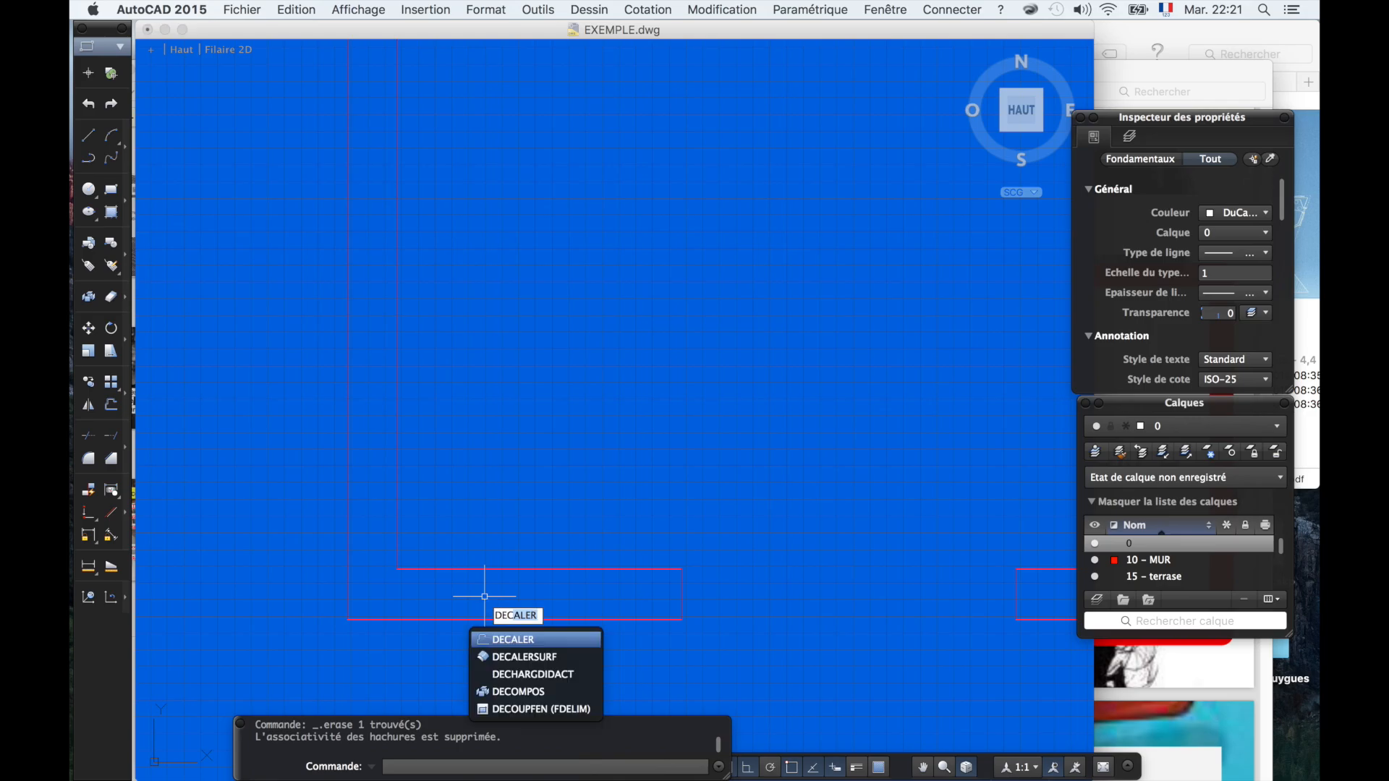
key(Return)
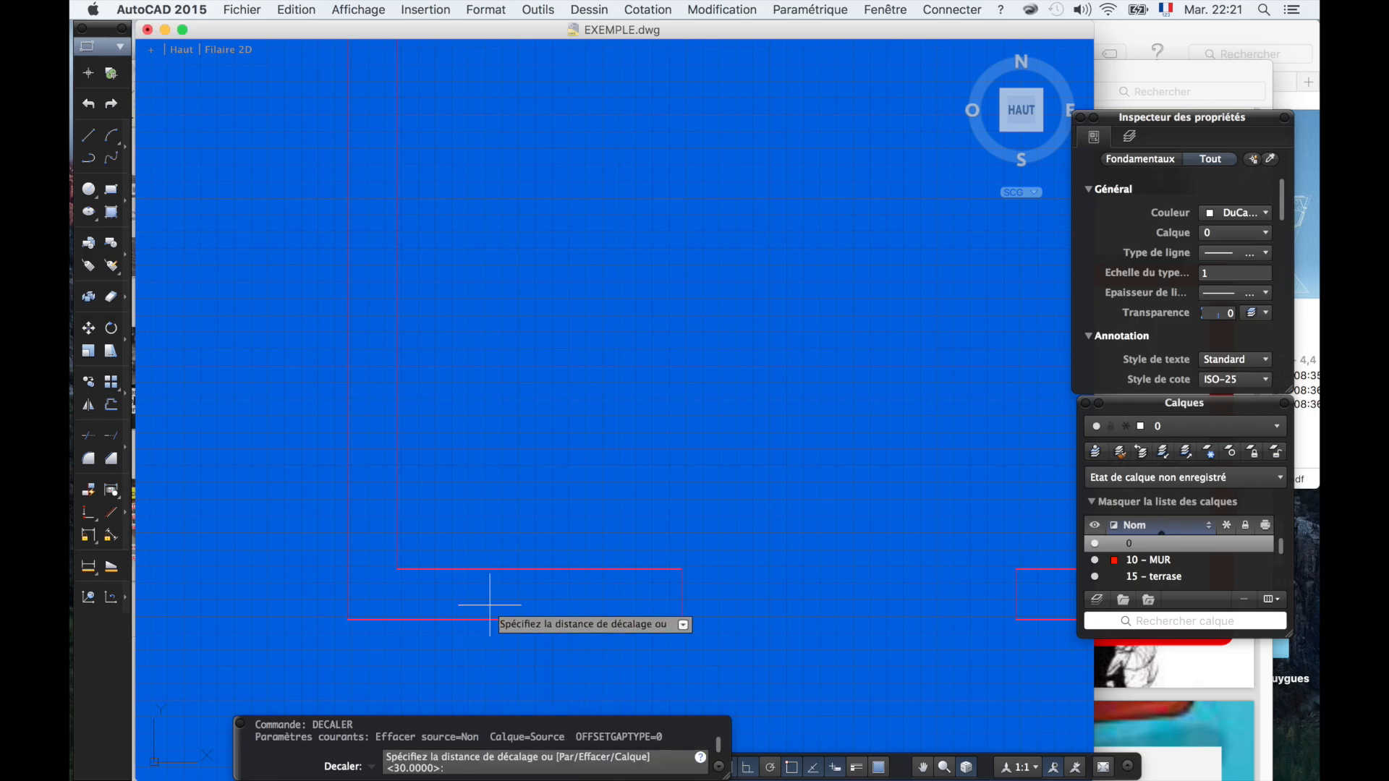
text(10)
key(Return)
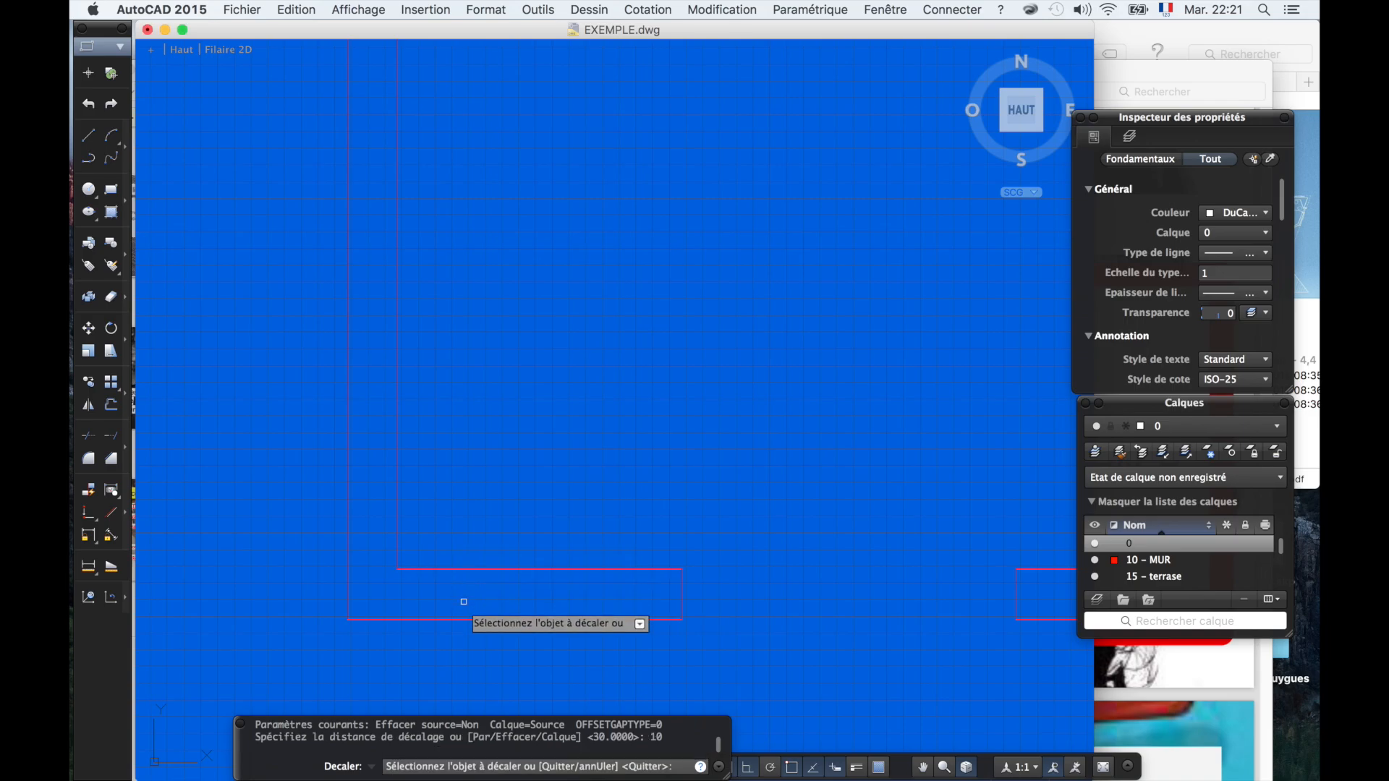
click(475, 620)
click(474, 582)
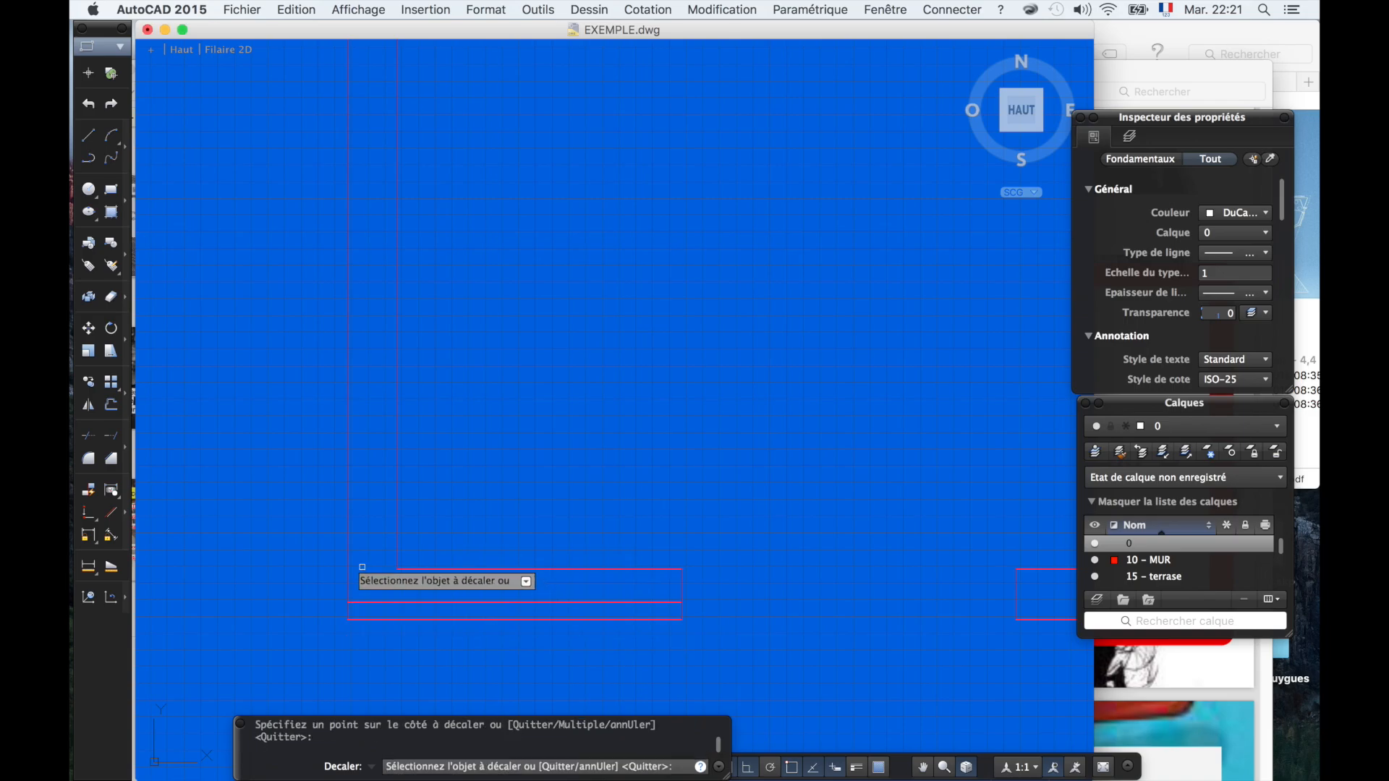
click(347, 558)
click(366, 557)
scroll(403, 616, down, 6)
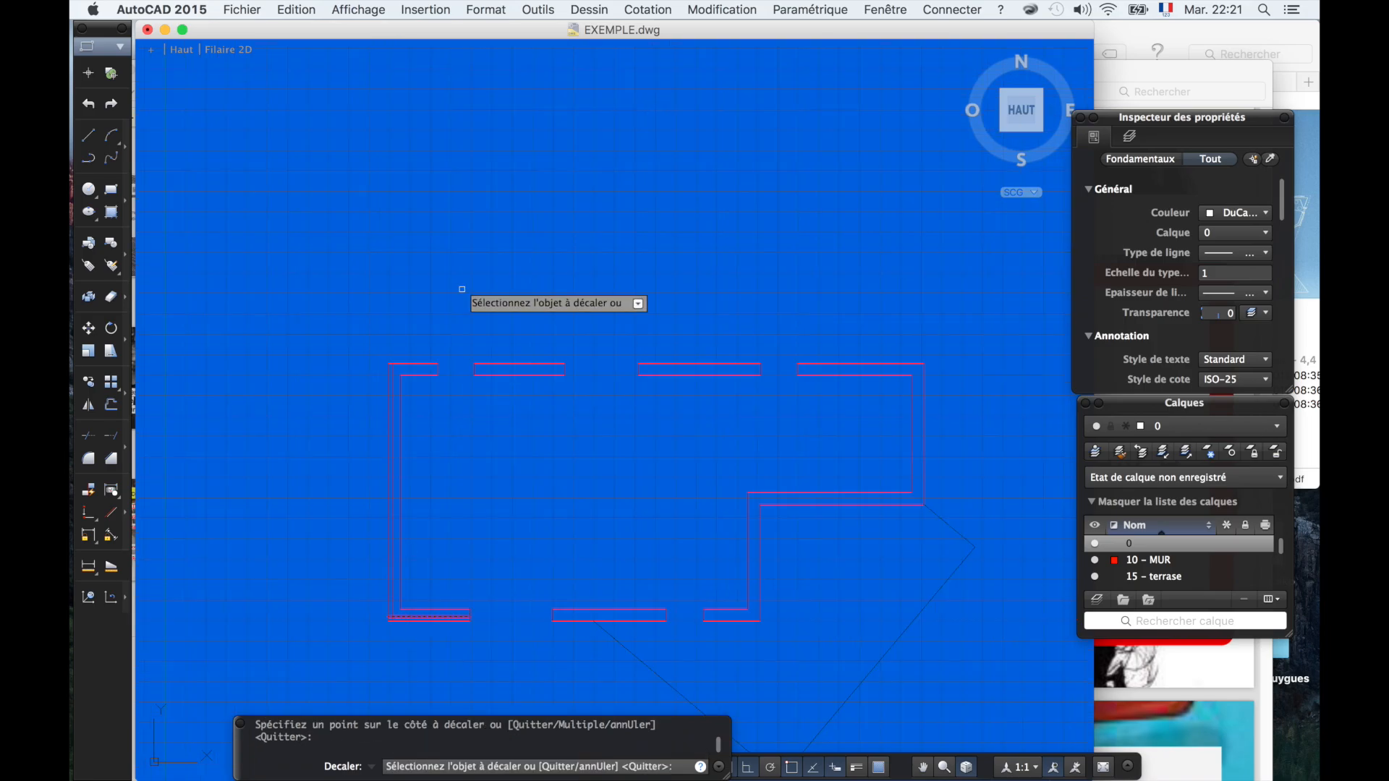
- Offset the upper left corner segment's outer line by 10 to both sides and the adjacent upper segment's outer line inward by 10
scroll(432, 346, up, 2)
scroll(423, 370, up, 2)
click(419, 374)
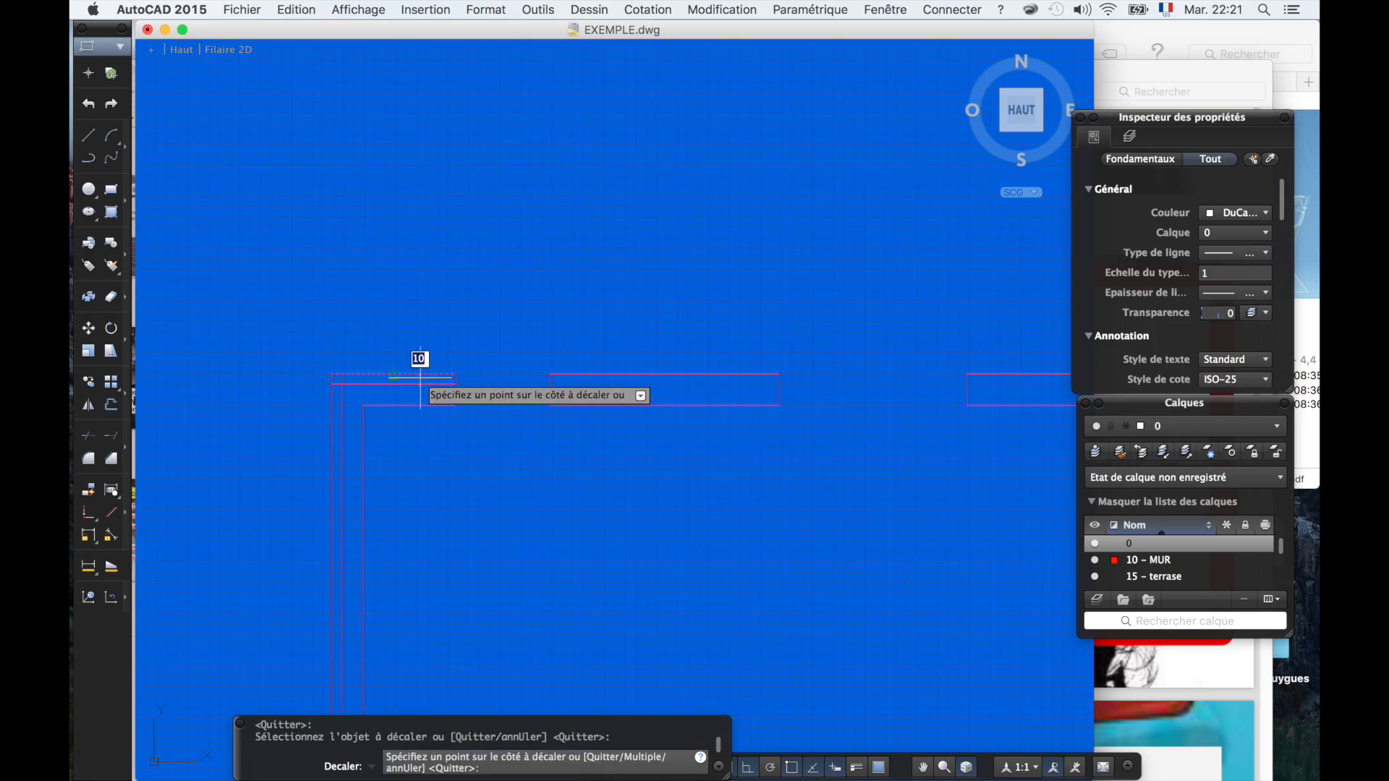
click(416, 357)
click(600, 375)
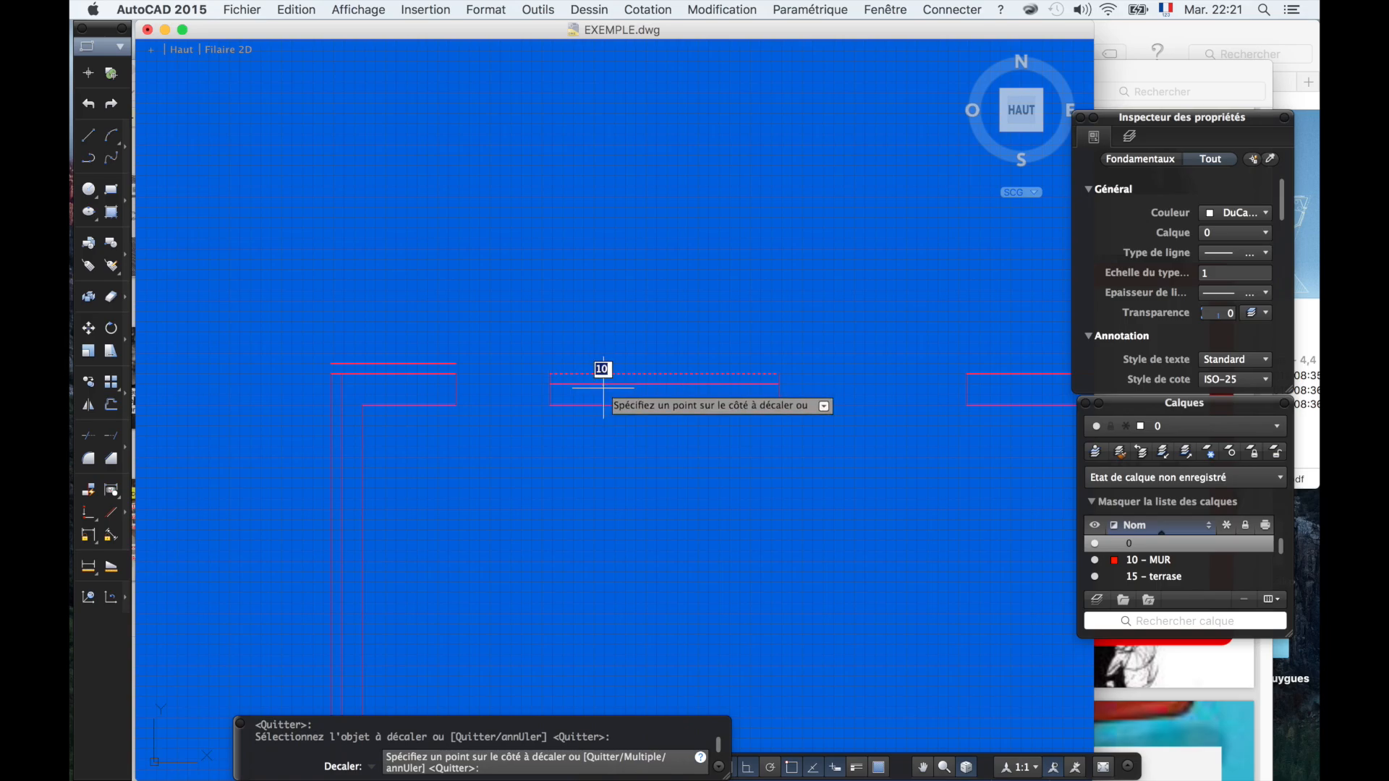
click(601, 388)
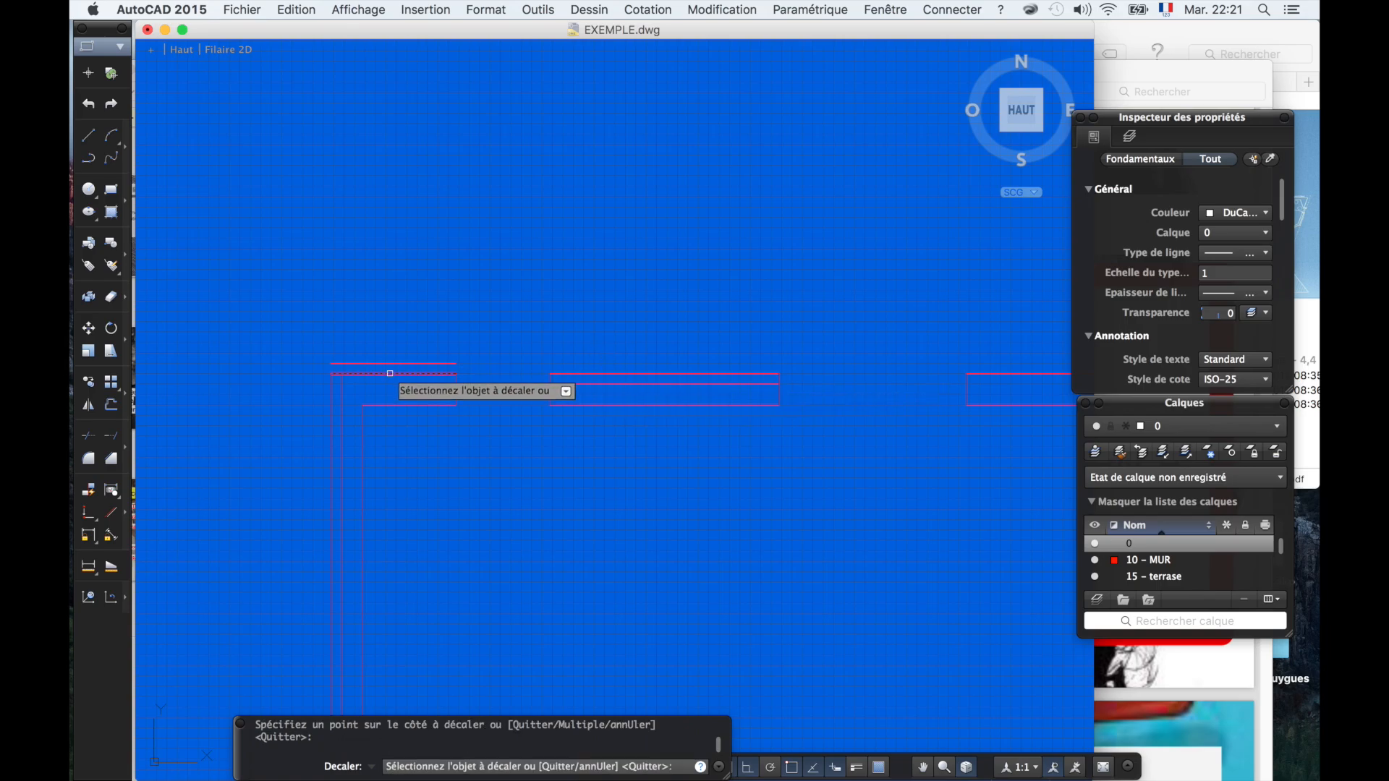
click(387, 364)
click(393, 385)
scroll(497, 386, down, 3)
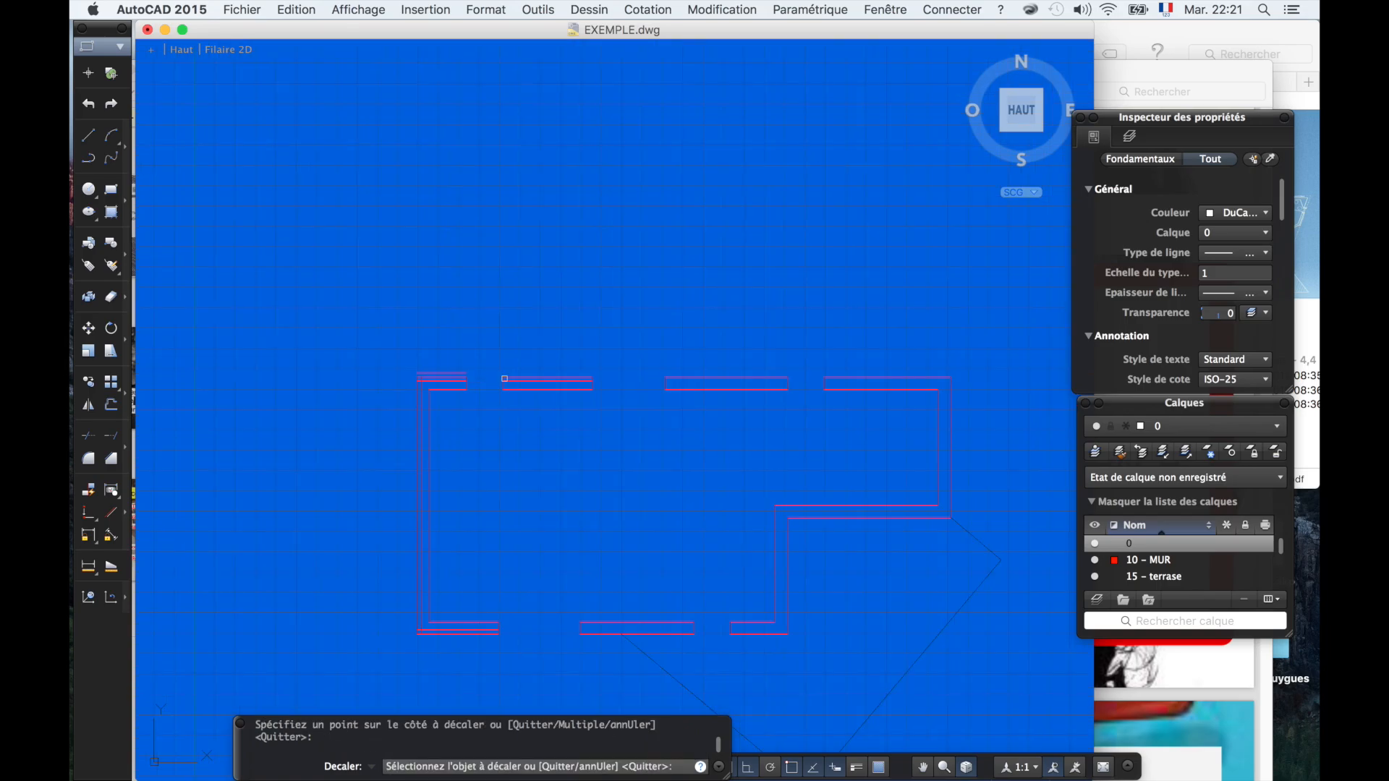
- Offset the third upper segment's outer line inward by 10 and the upper right segment's outer line by 10 to both sides
scroll(727, 402, up, 8)
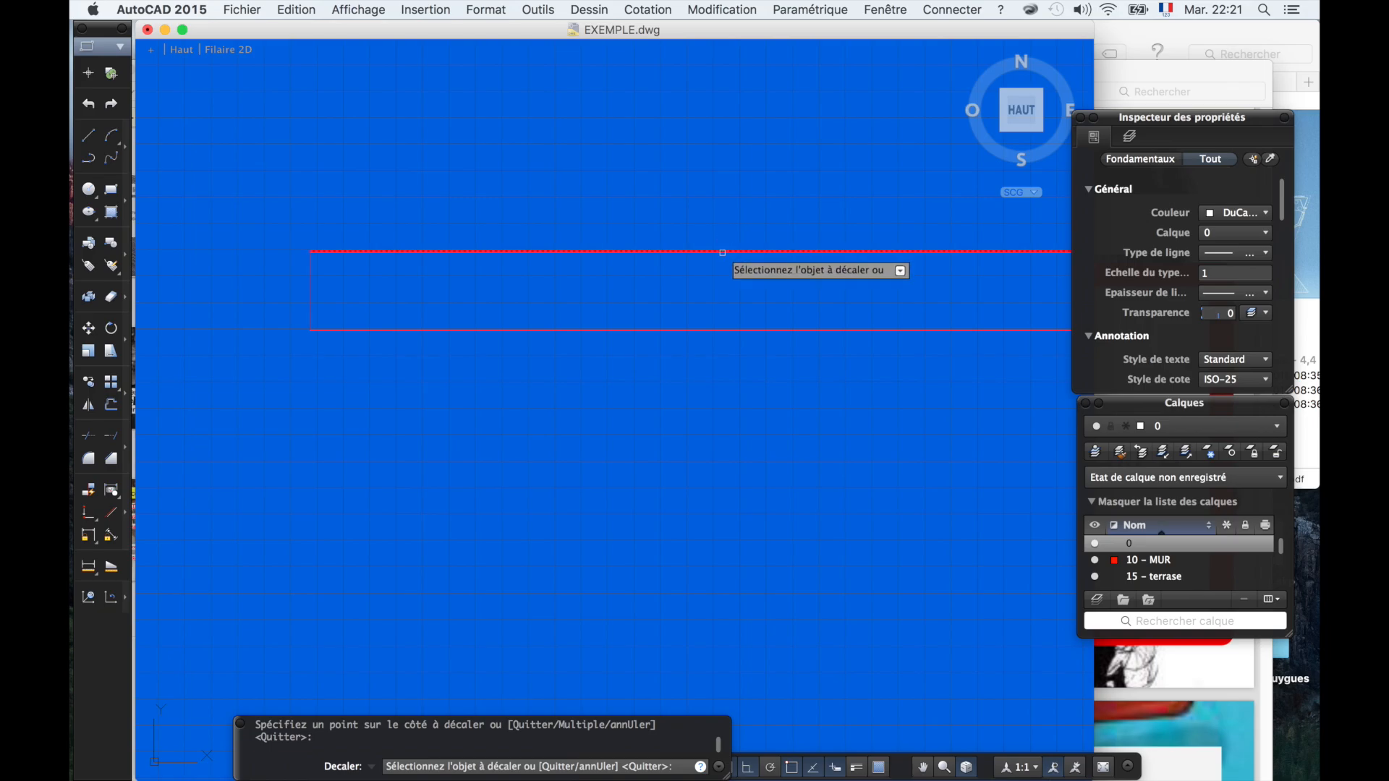
click(721, 251)
click(723, 291)
scroll(216, 308, down, 5)
scroll(433, 318, up, 5)
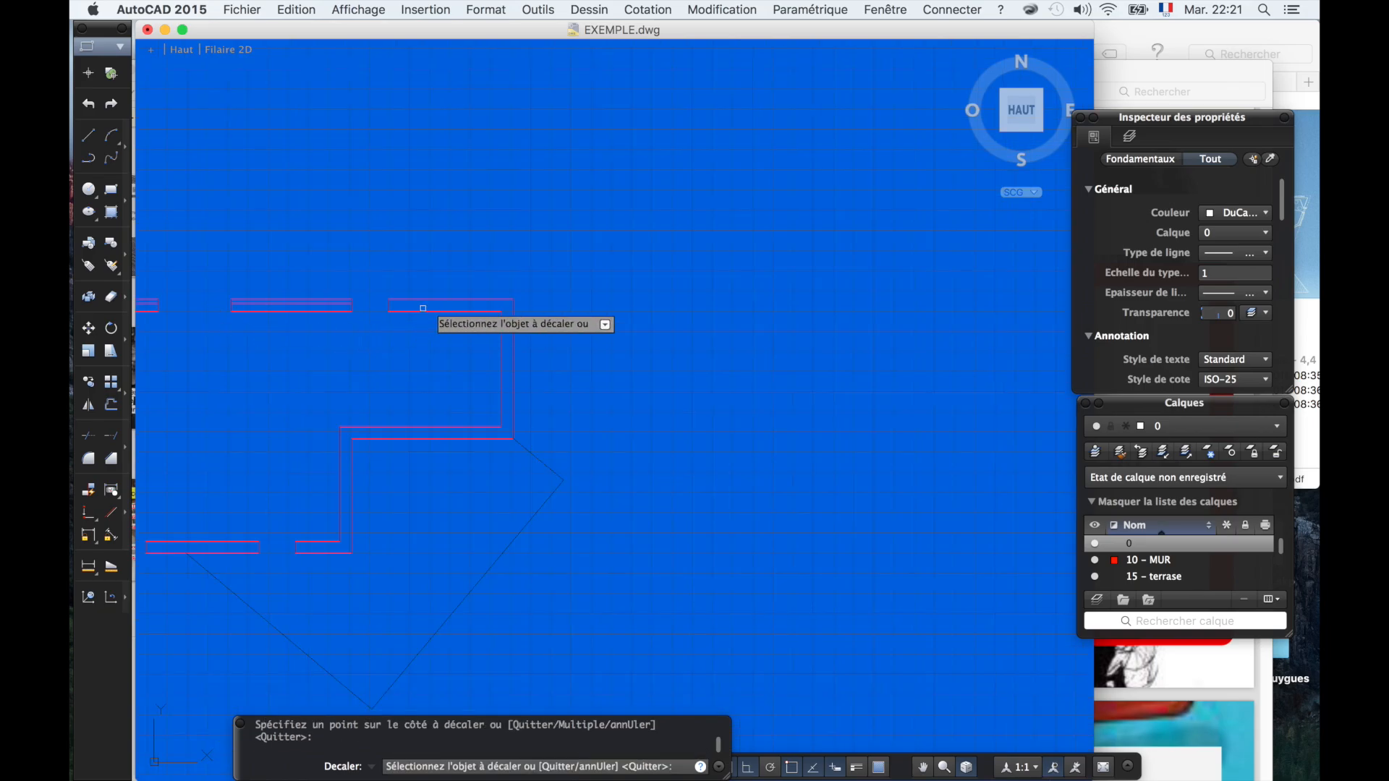
click(441, 289)
click(443, 285)
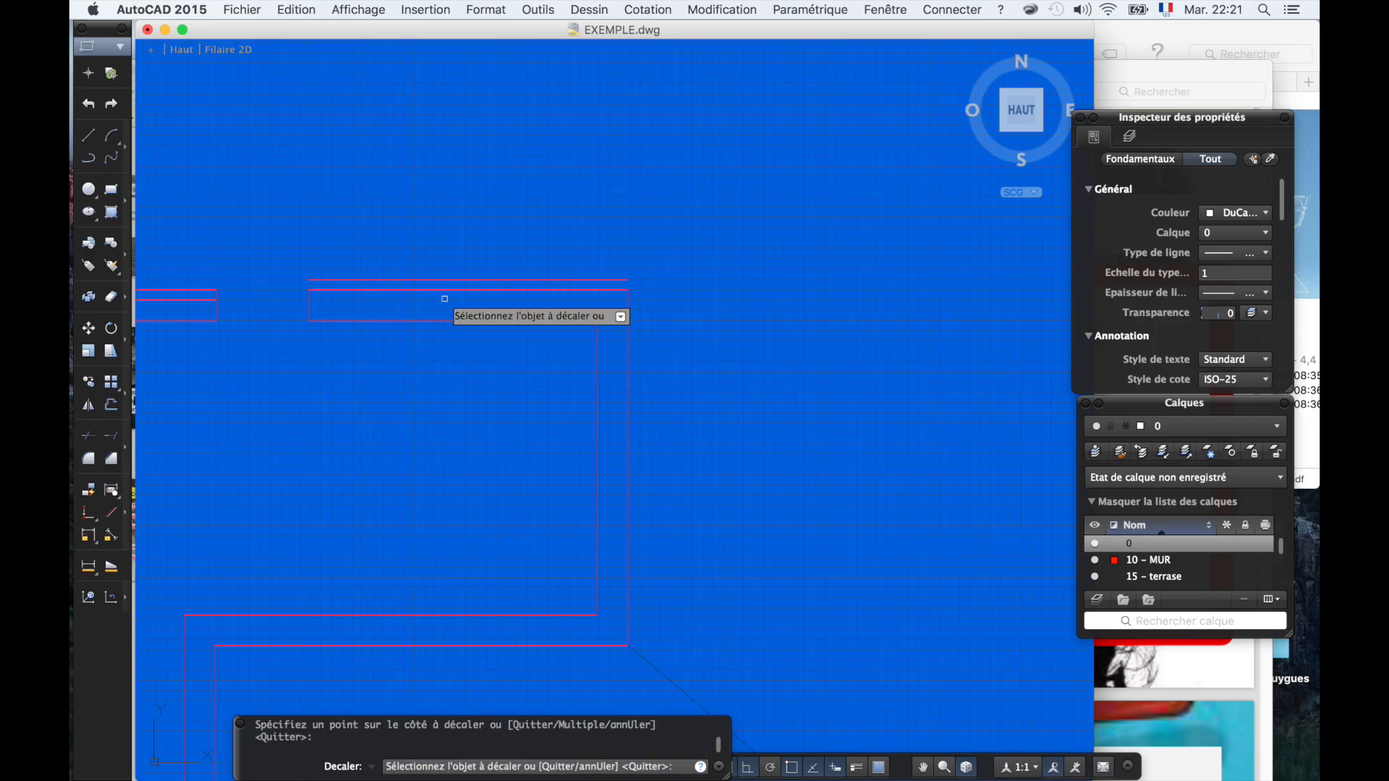
click(467, 290)
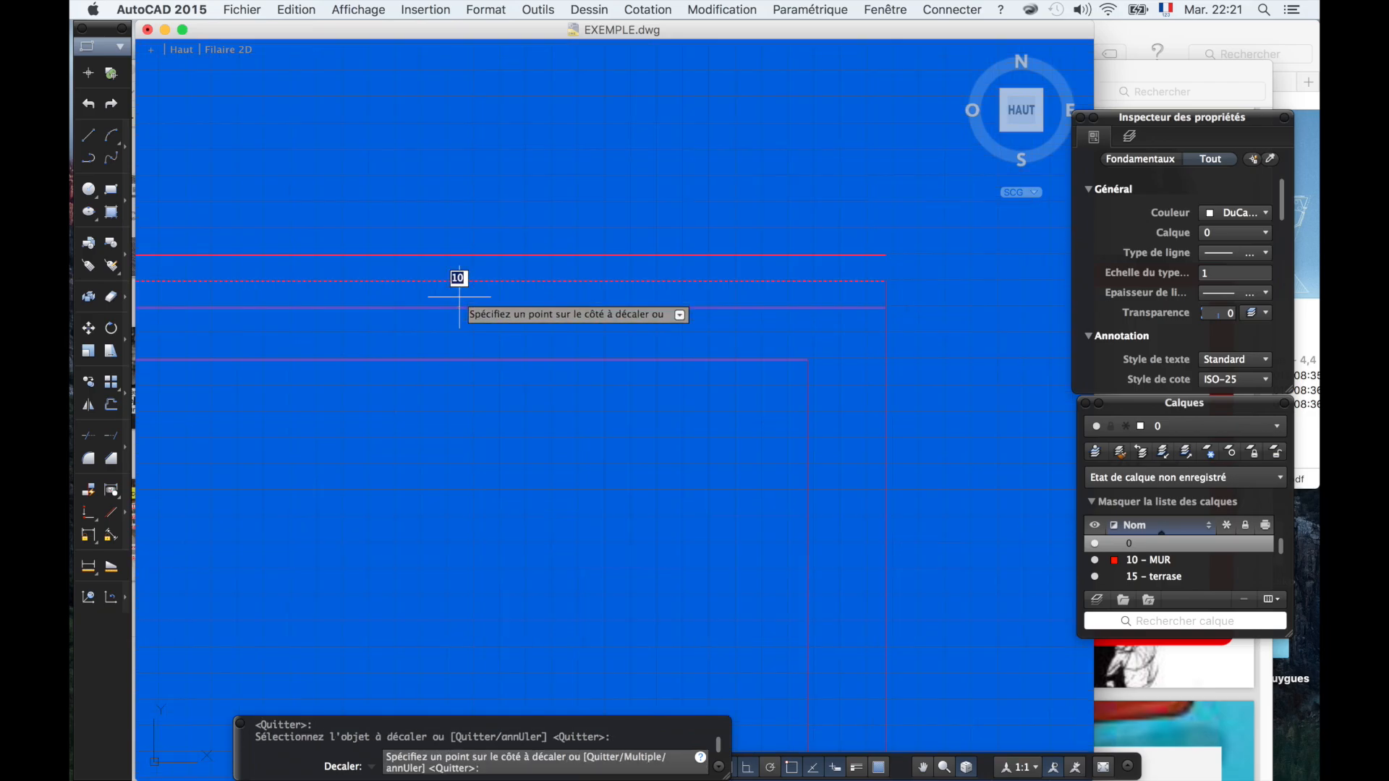
click(459, 295)
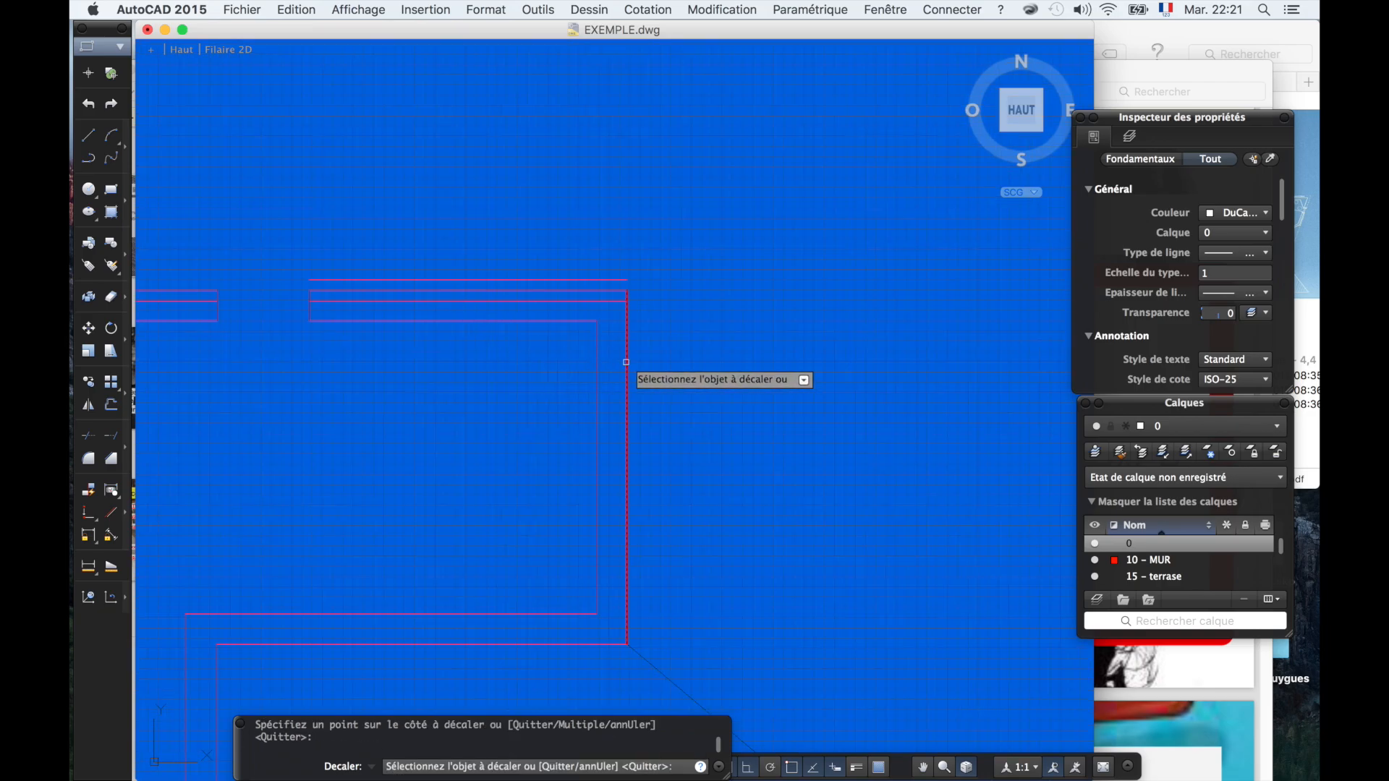
- Offset the right wall's outer vertical line by 10 both outward and inward
click(626, 365)
click(620, 373)
scroll(624, 355, down, 3)
scroll(629, 354, up, 5)
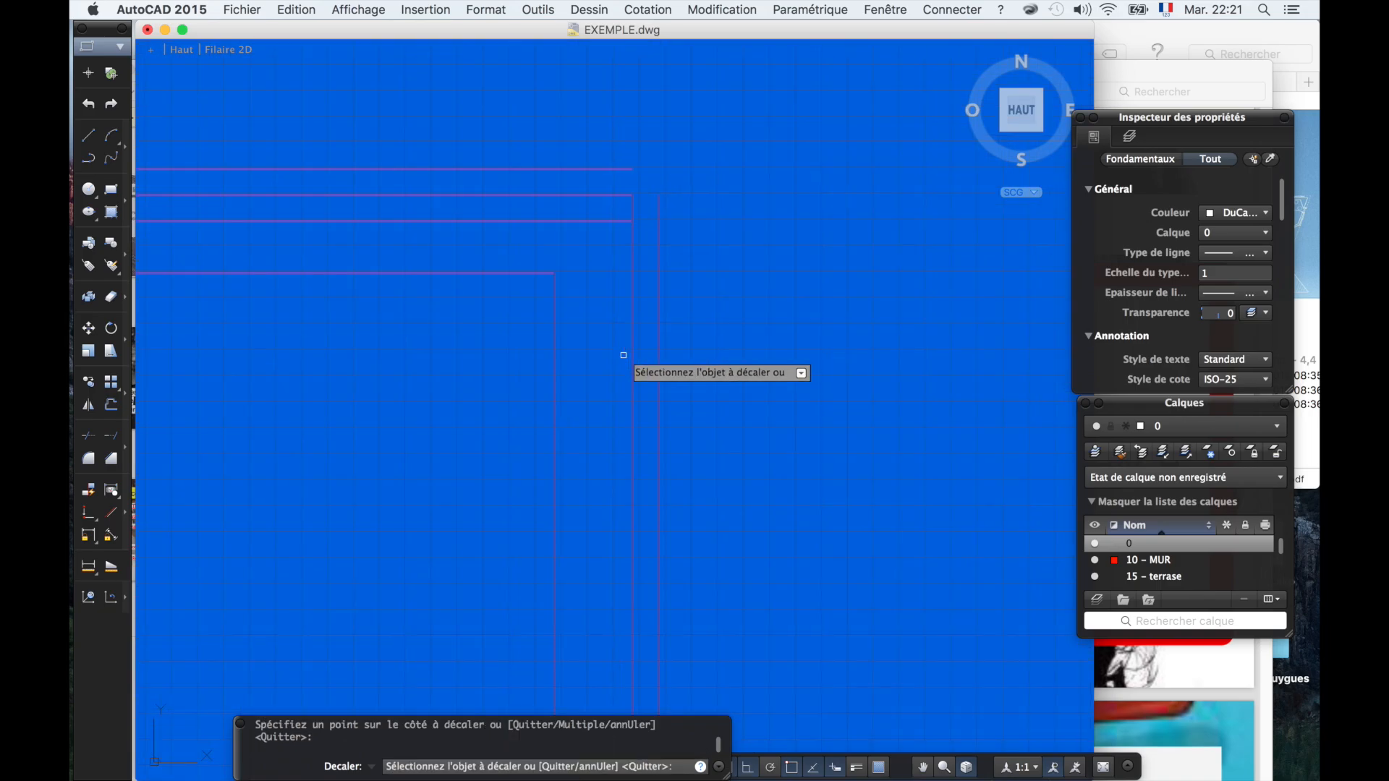
click(638, 356)
click(548, 356)
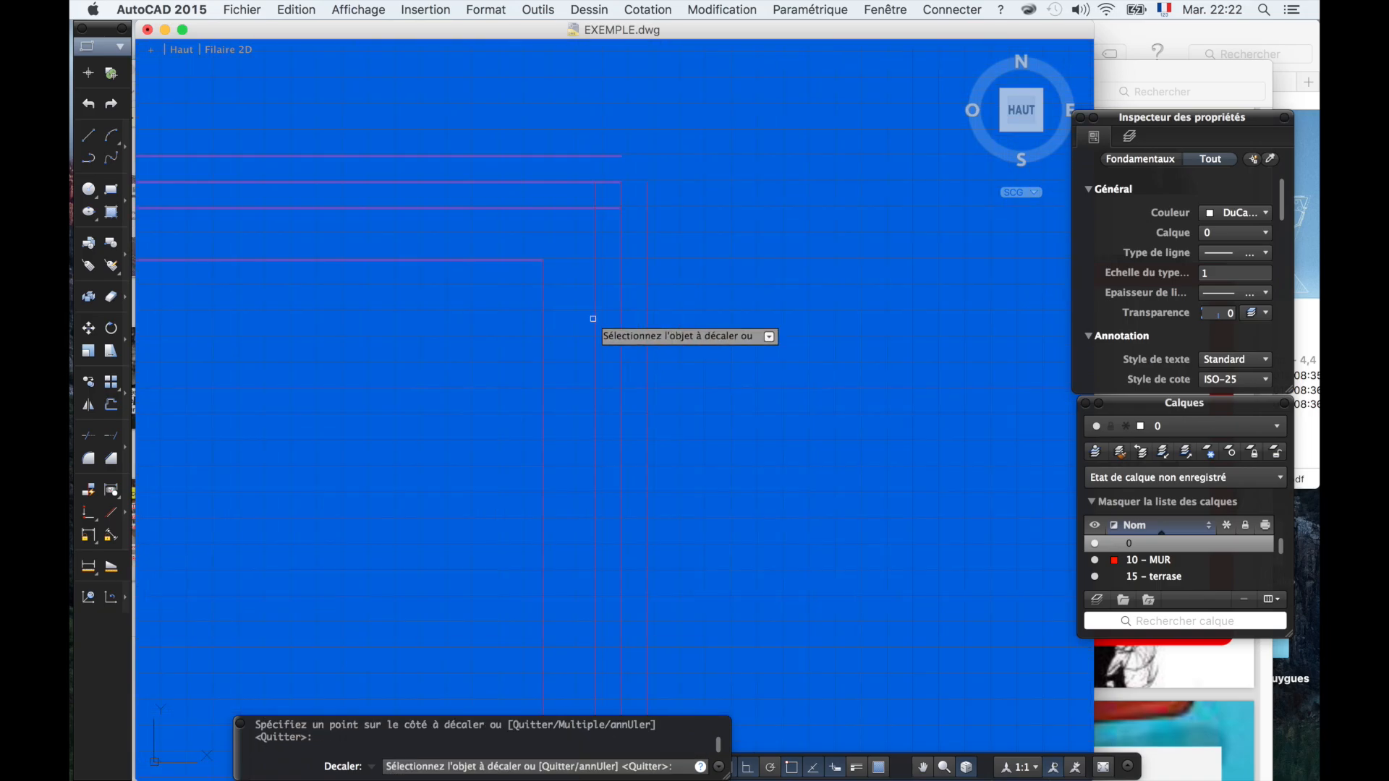
scroll(550, 427, down, 3)
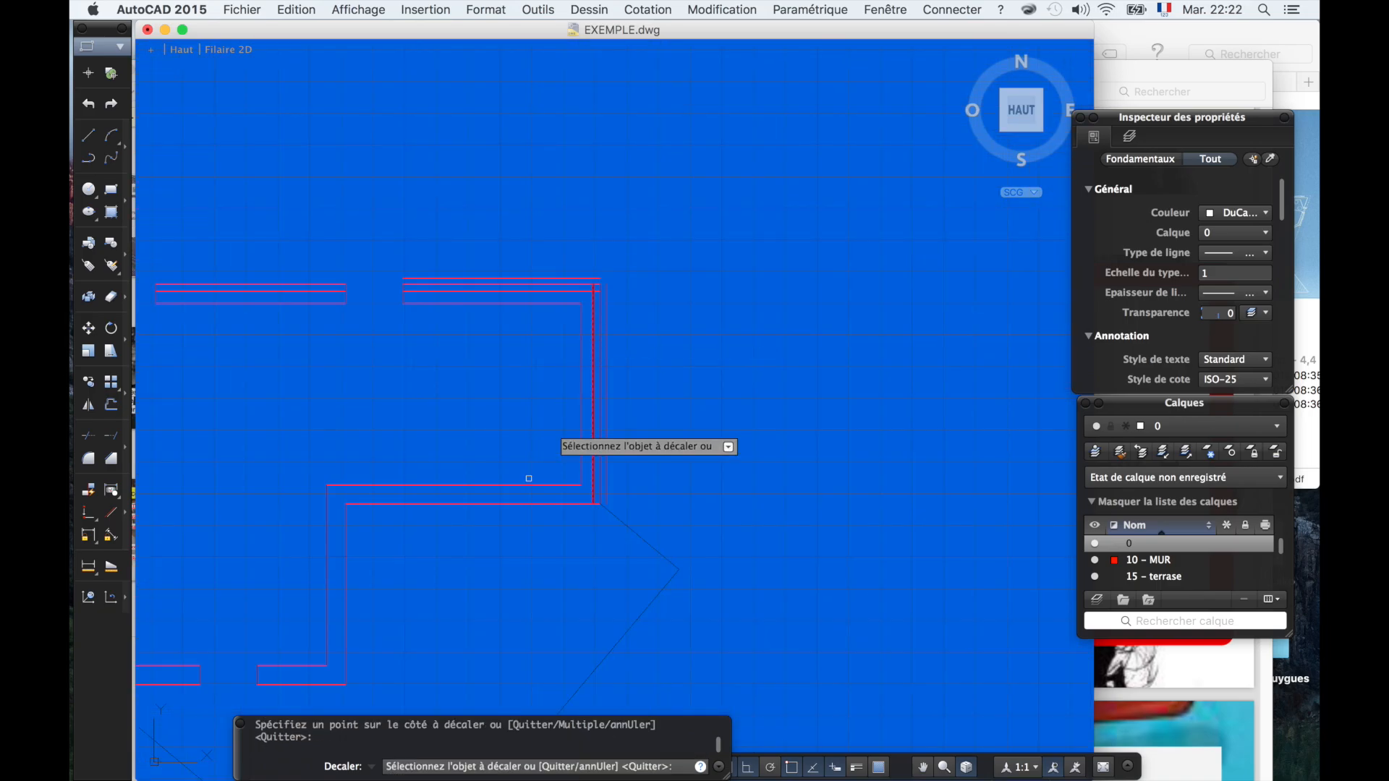
- Offset the outer horizontal and vertical lines of the wall's step inward by 10
click(474, 504)
click(473, 501)
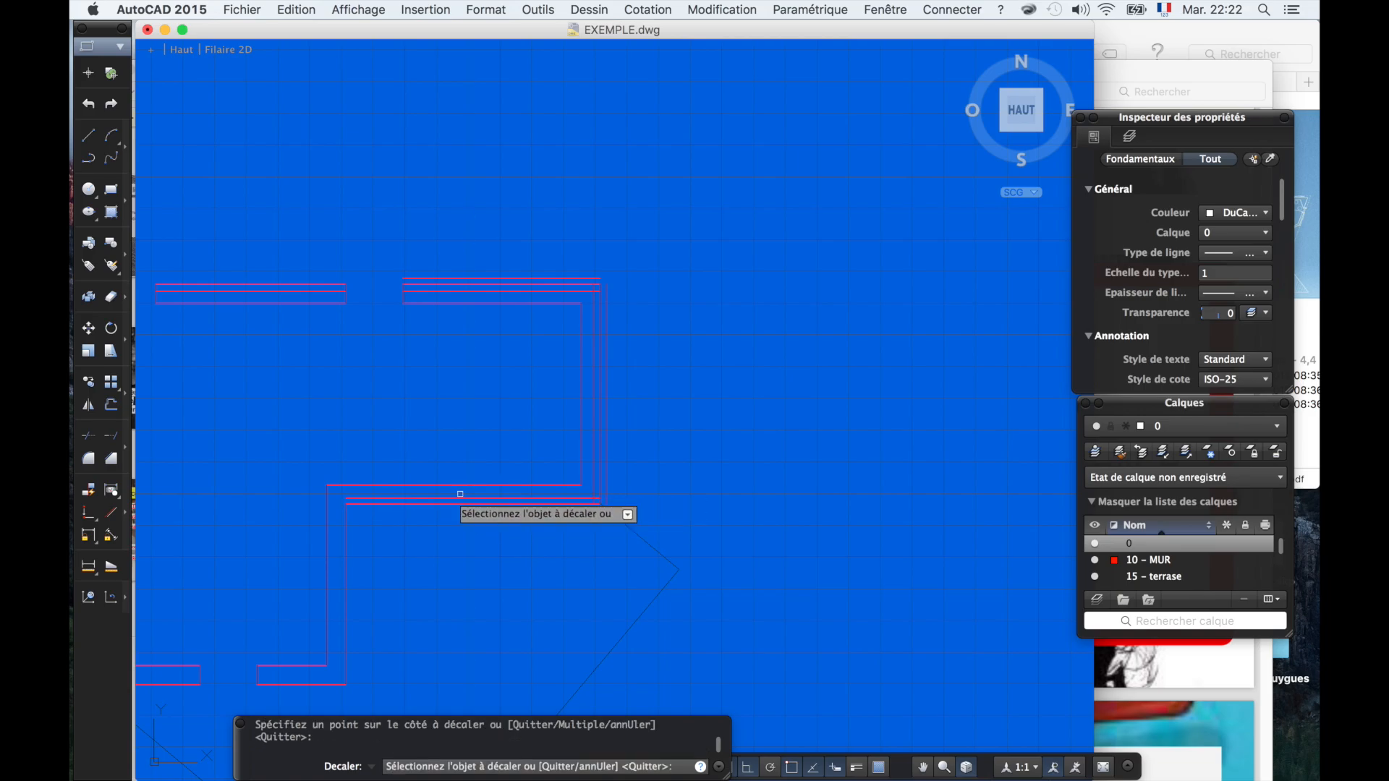
click(345, 527)
click(299, 522)
scroll(331, 481, down, 5)
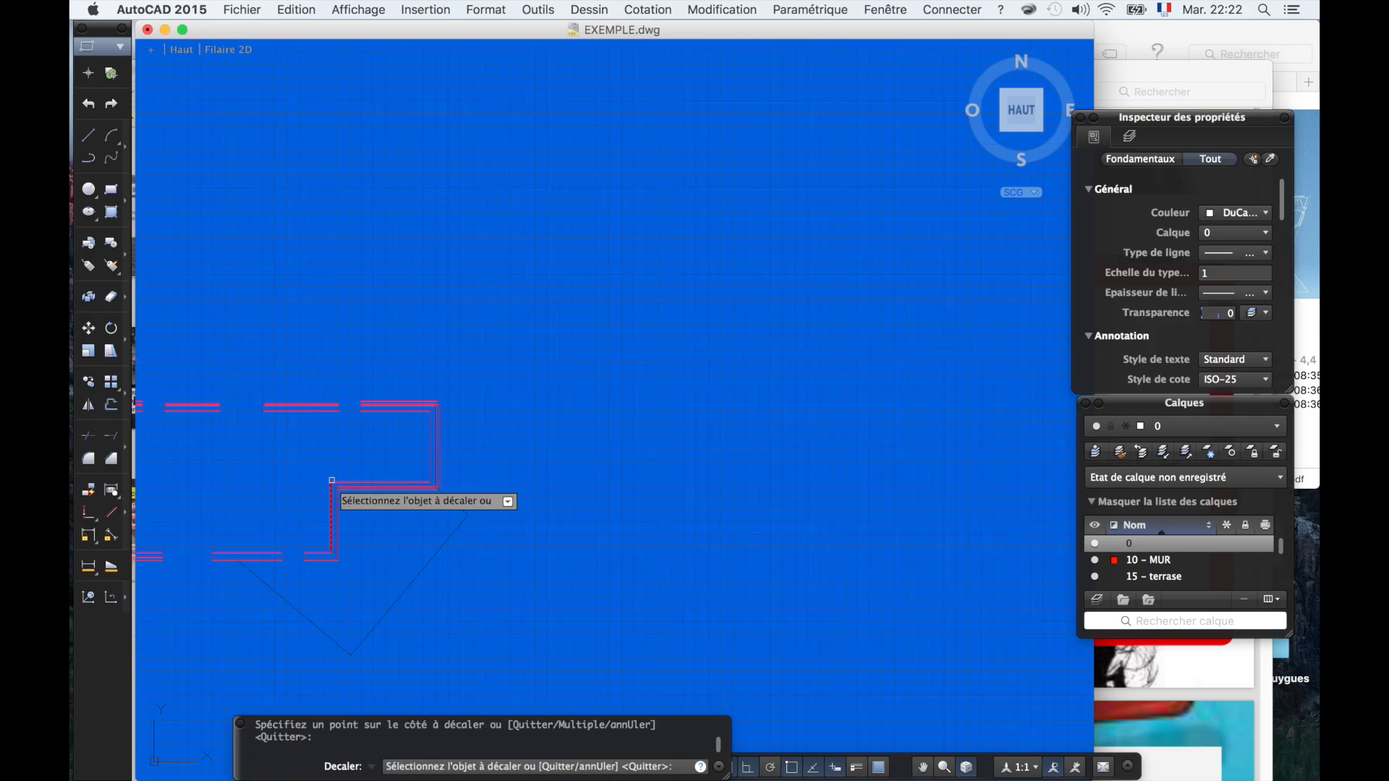
scroll(249, 516, up, 5)
- Offset the outer lines of the lower right and lower middle wall segments inward by 10, and end the offset command
click(405, 627)
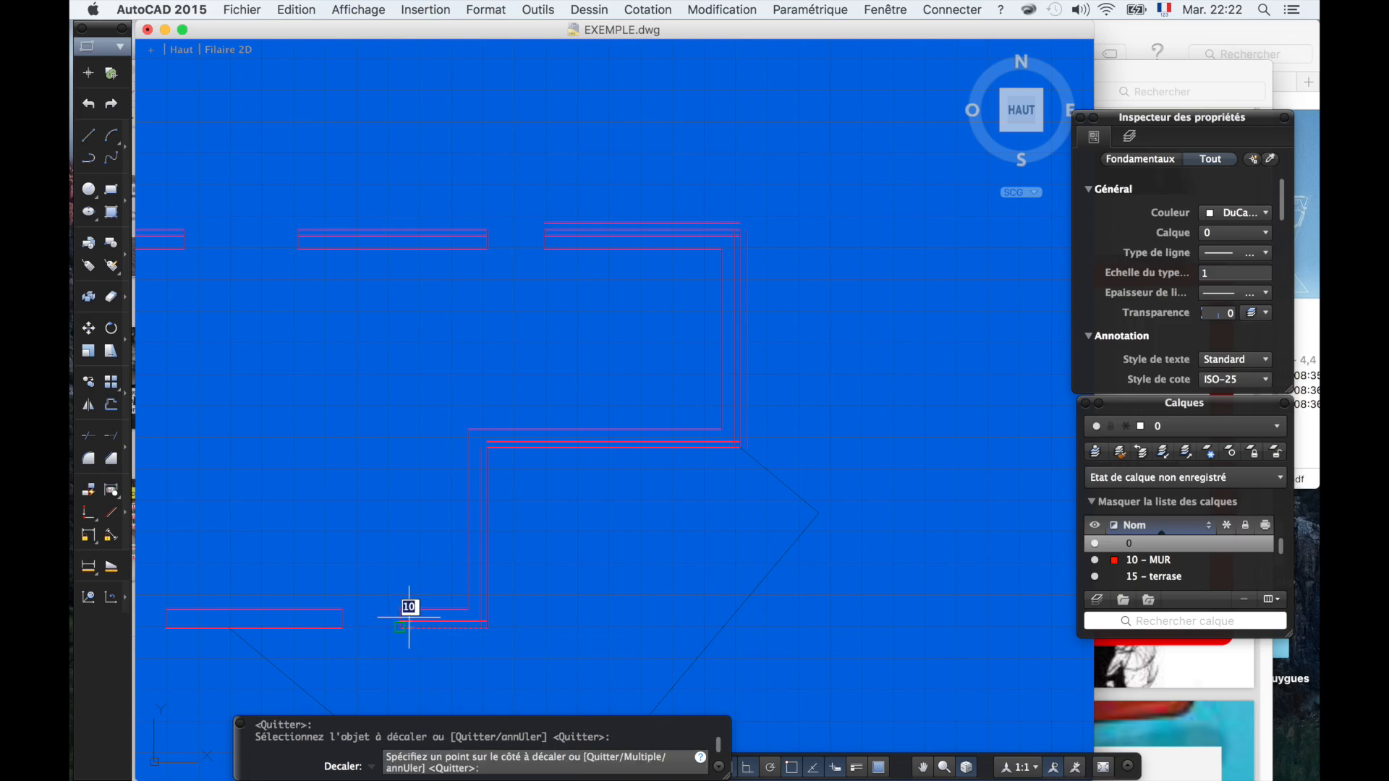
click(403, 615)
click(311, 628)
click(314, 601)
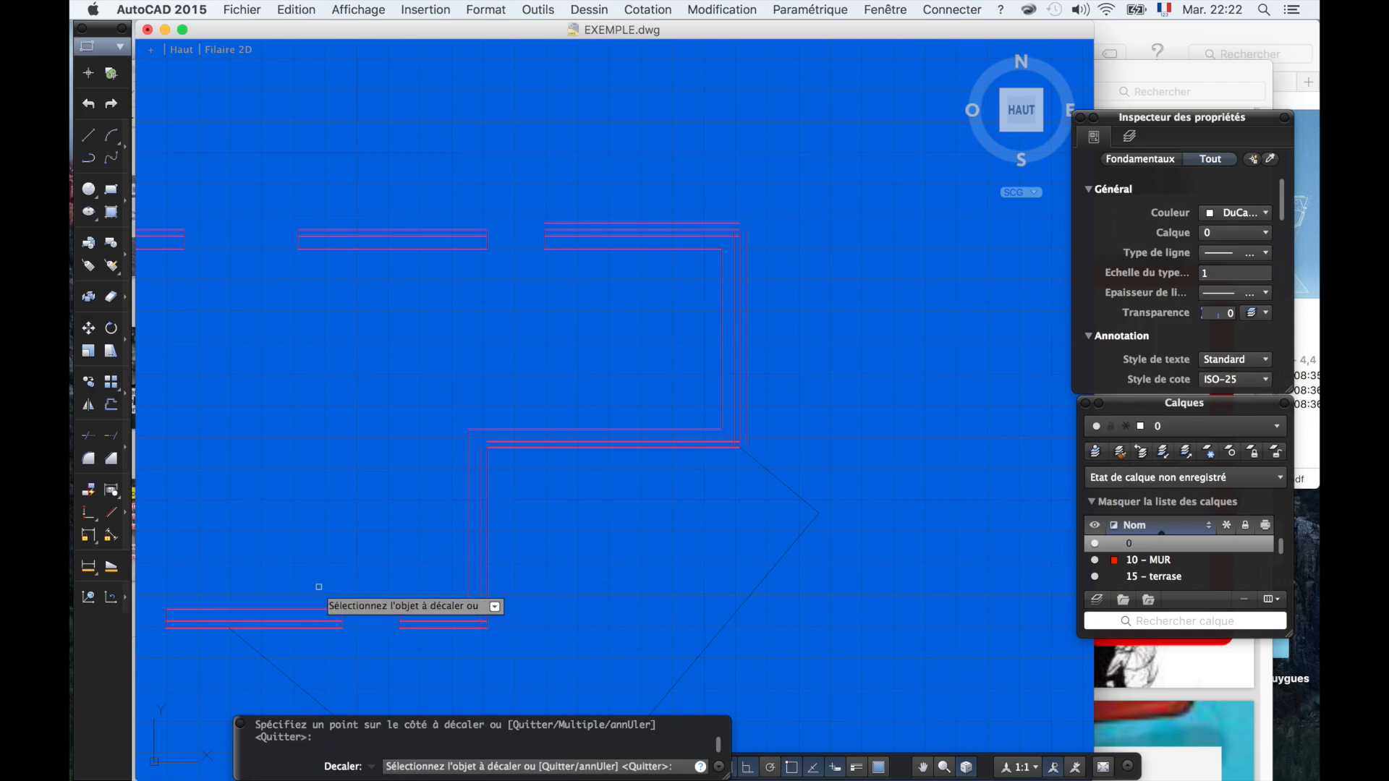
scroll(482, 547, down, 5)
scroll(372, 574, up, 3)
scroll(427, 473, down, 3)
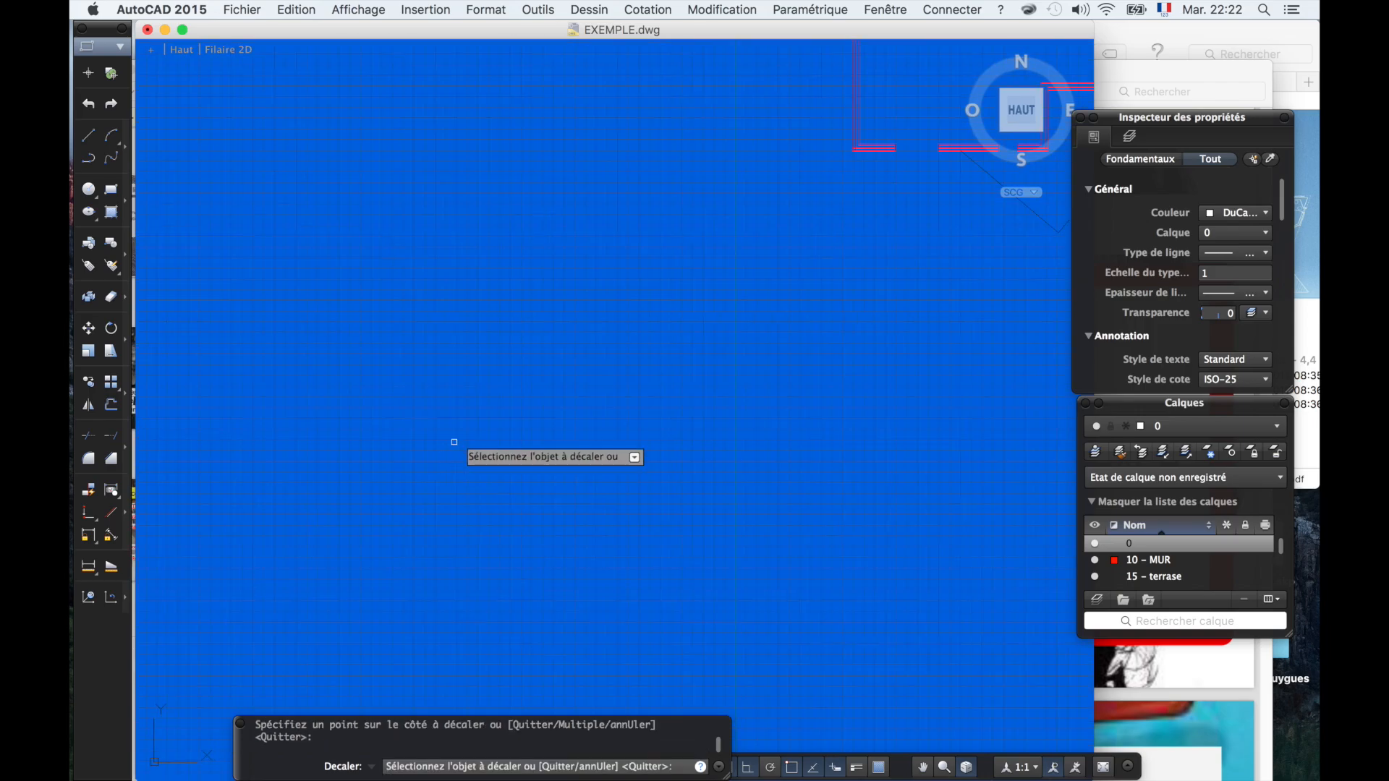
middle_click(458, 437)
middle_click(457, 437)
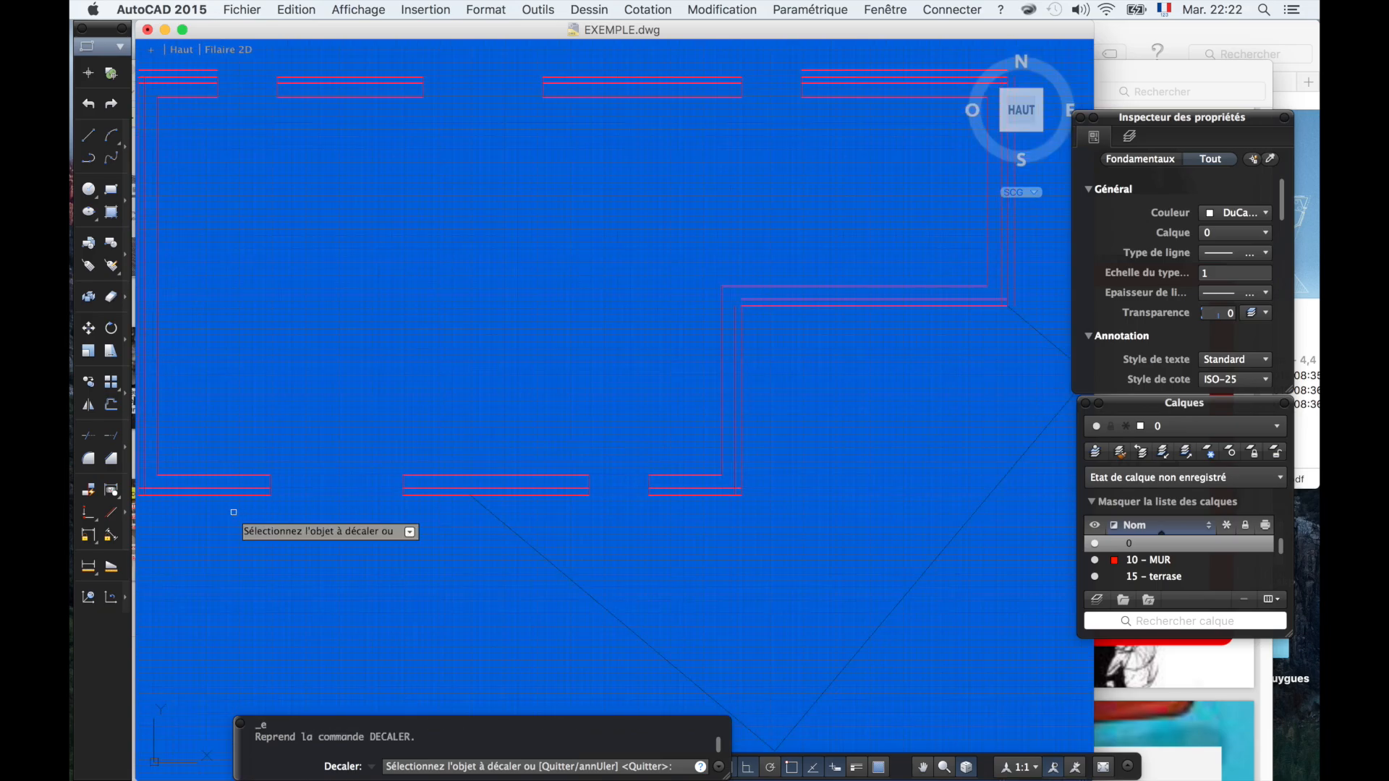
key(Return)
- Trim the ends of the 10-unit inner offset lines at the right corner of the wall's step and at the upper right corner
text(a)
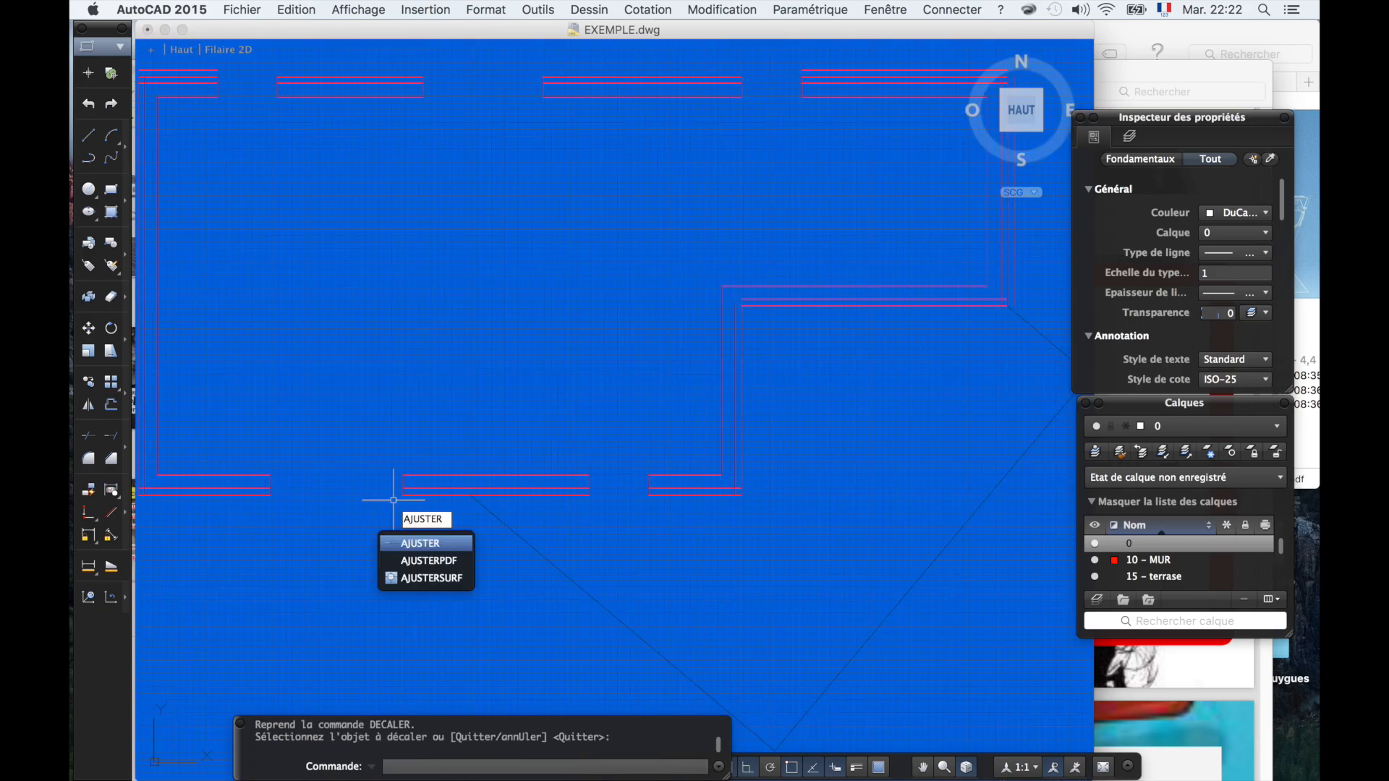
key(Return)
key(Return)
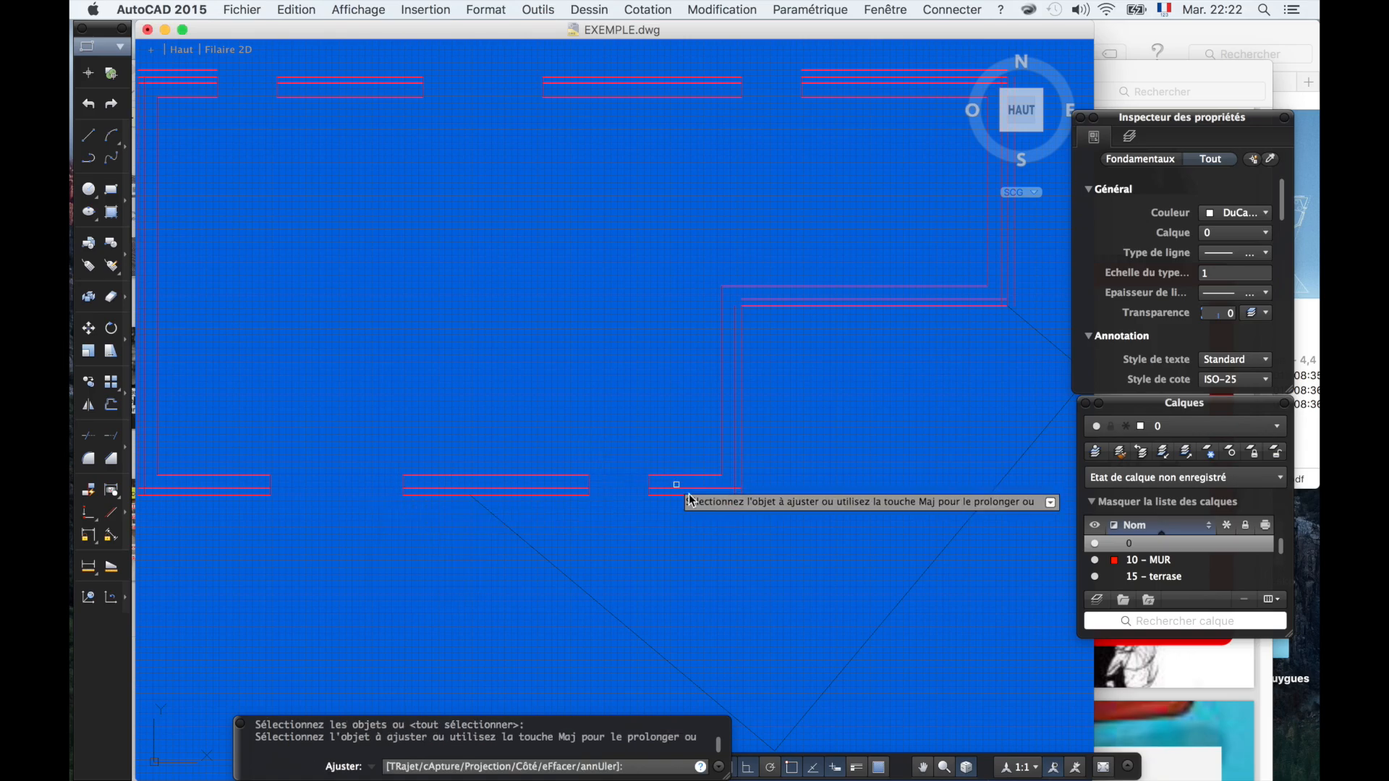
scroll(738, 487, up, 2)
scroll(738, 487, up, 2)
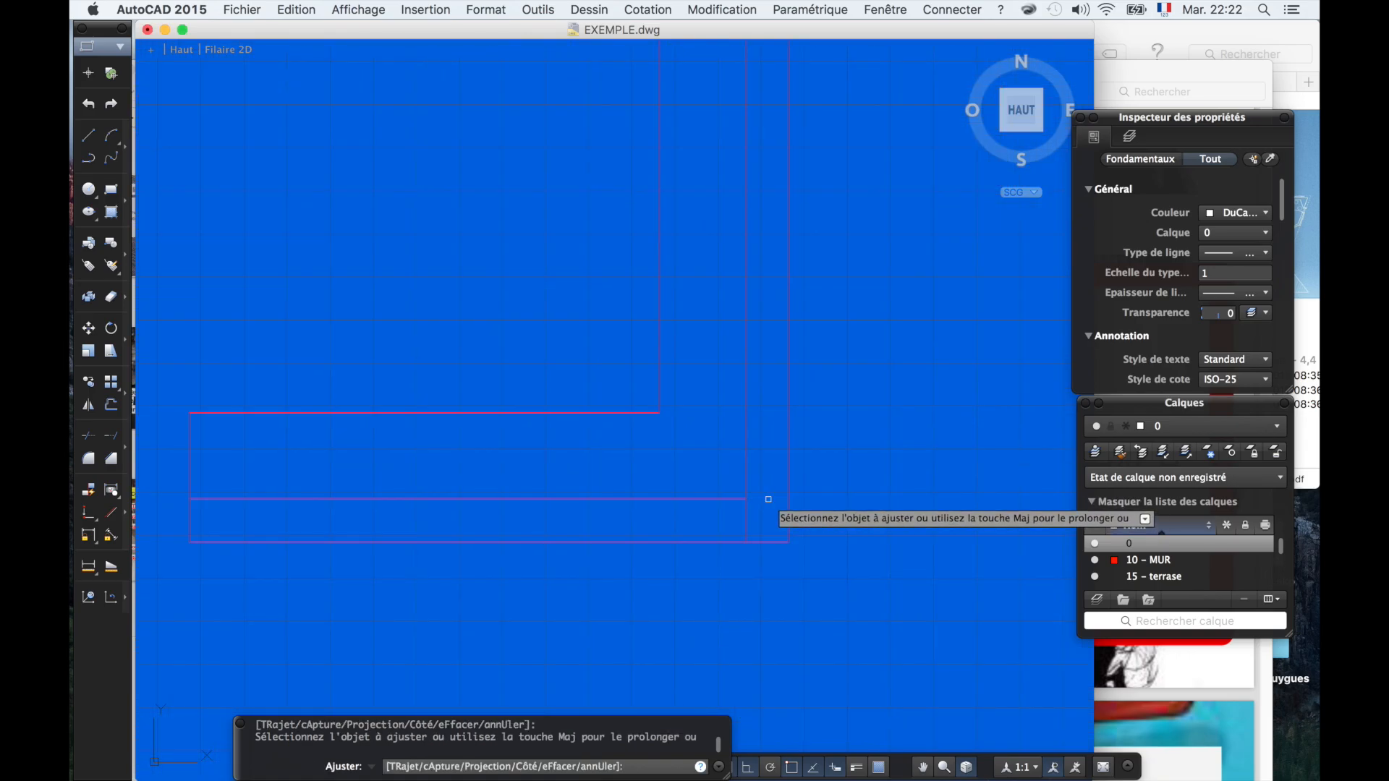
scroll(600, 532, down, 3)
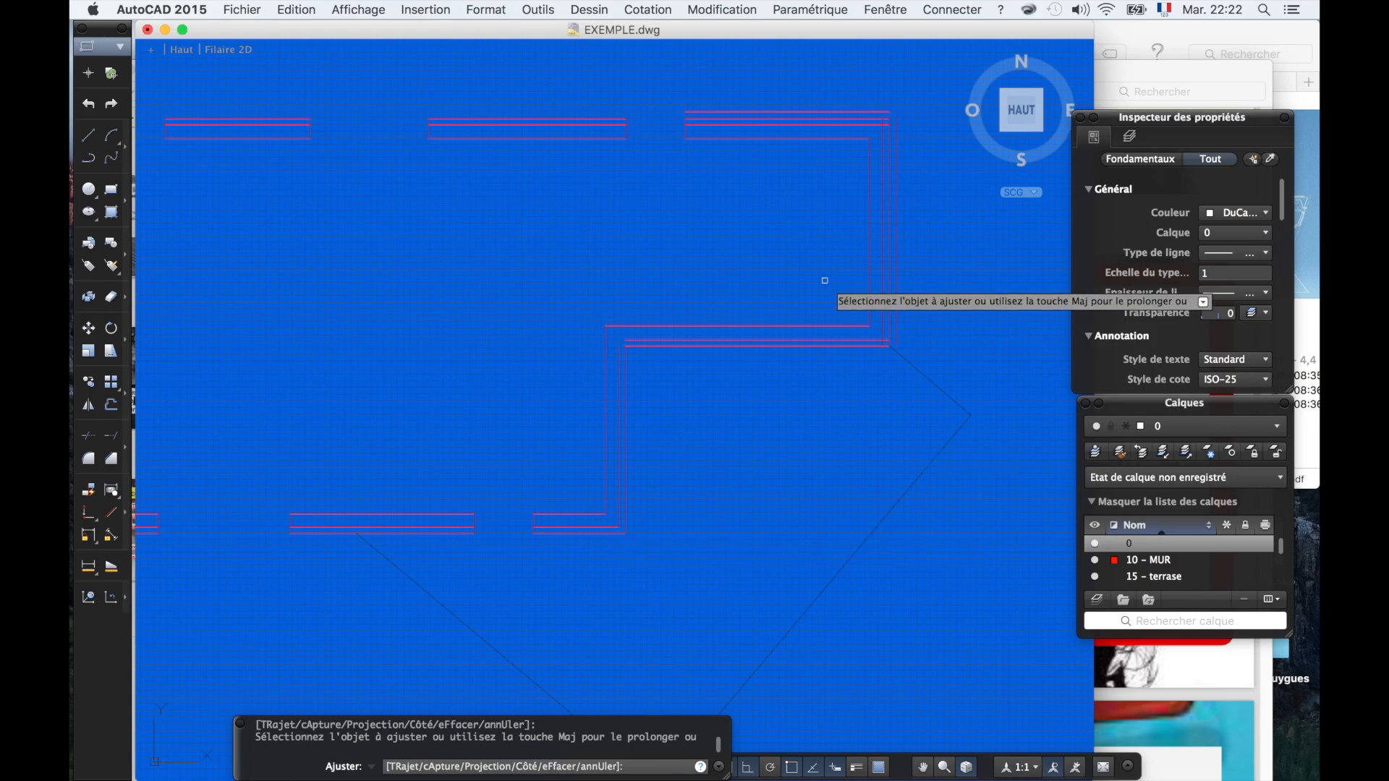
scroll(918, 336, up, 3)
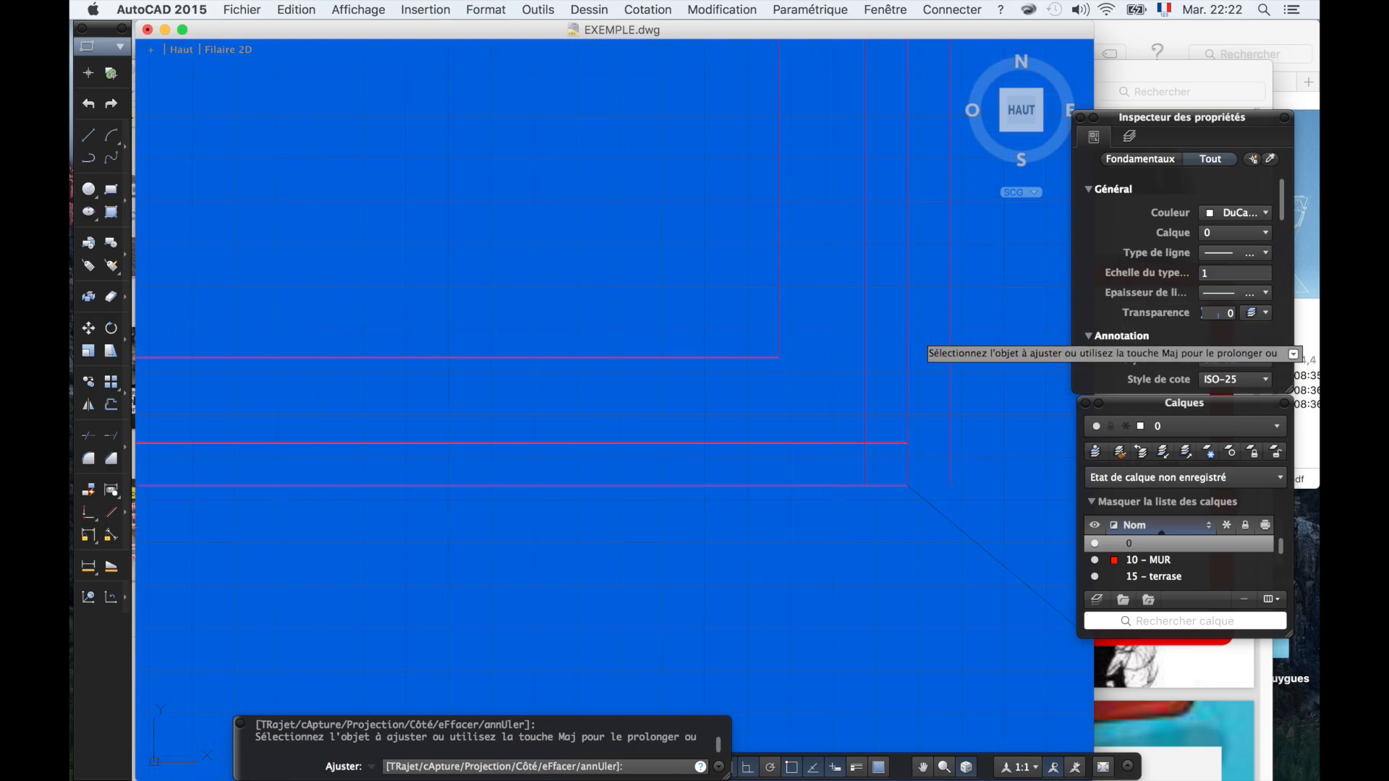
click(882, 433)
click(864, 454)
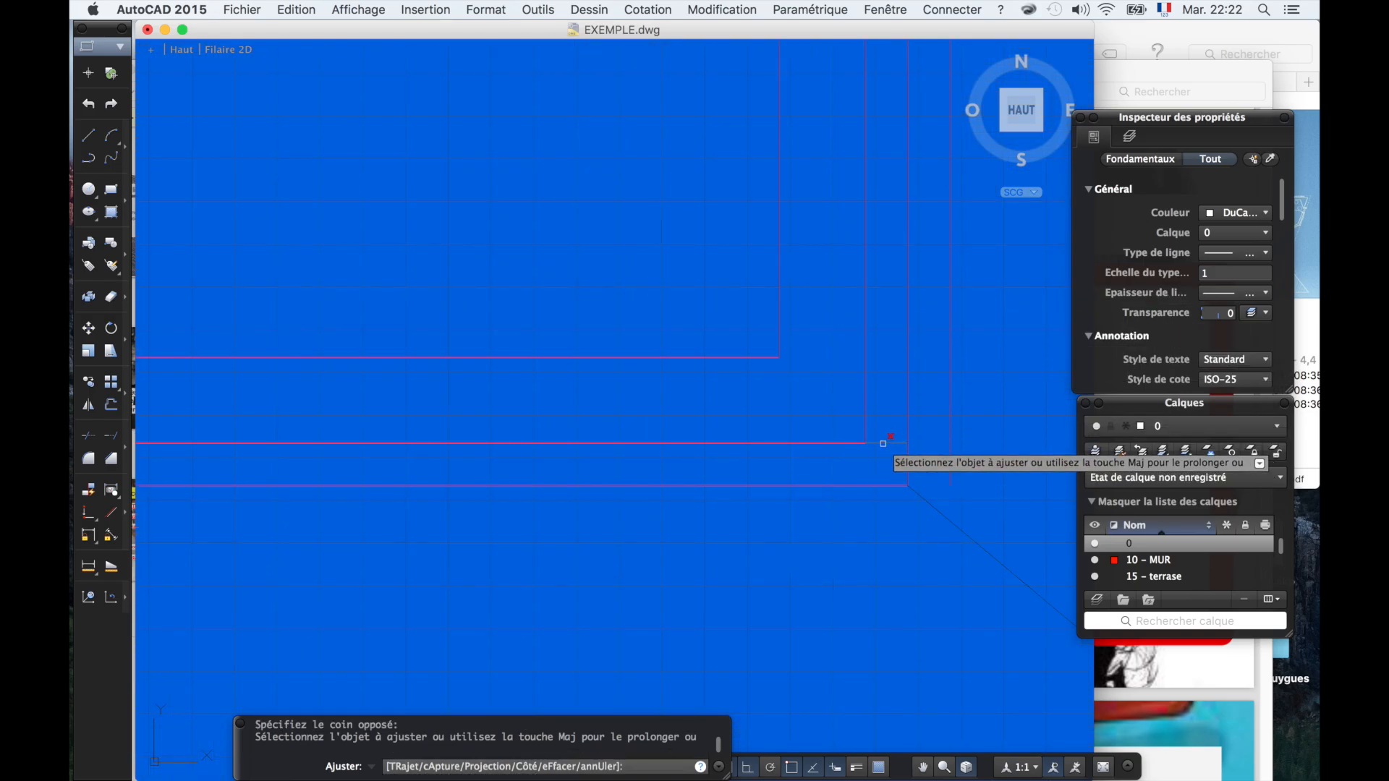
scroll(973, 443, down, 3)
scroll(879, 192, up, 3)
click(876, 187)
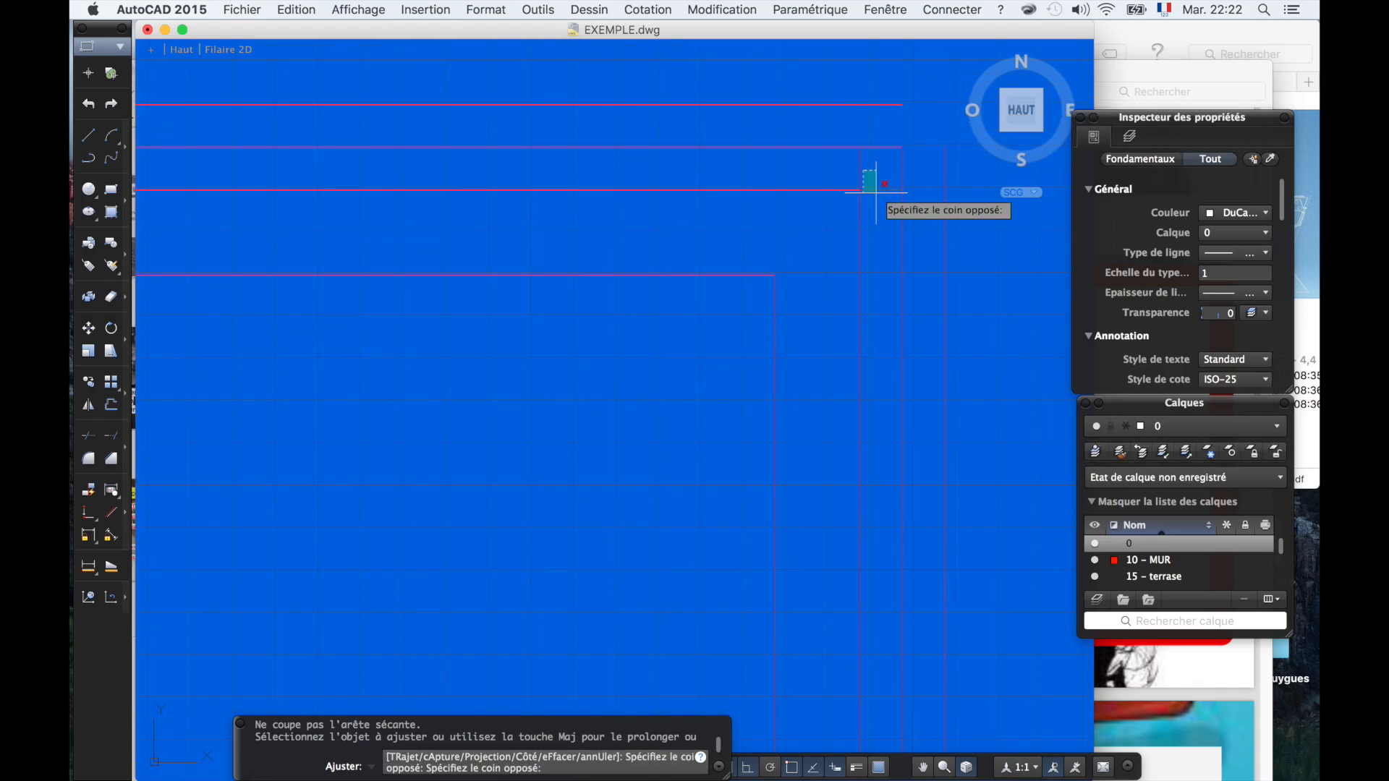
- Trim the overlapping ends of the inner offset lines at the upper left corner, and end the trim command
scroll(877, 187, down, 10)
scroll(386, 216, up, 6)
click(425, 184)
click(413, 188)
click(418, 187)
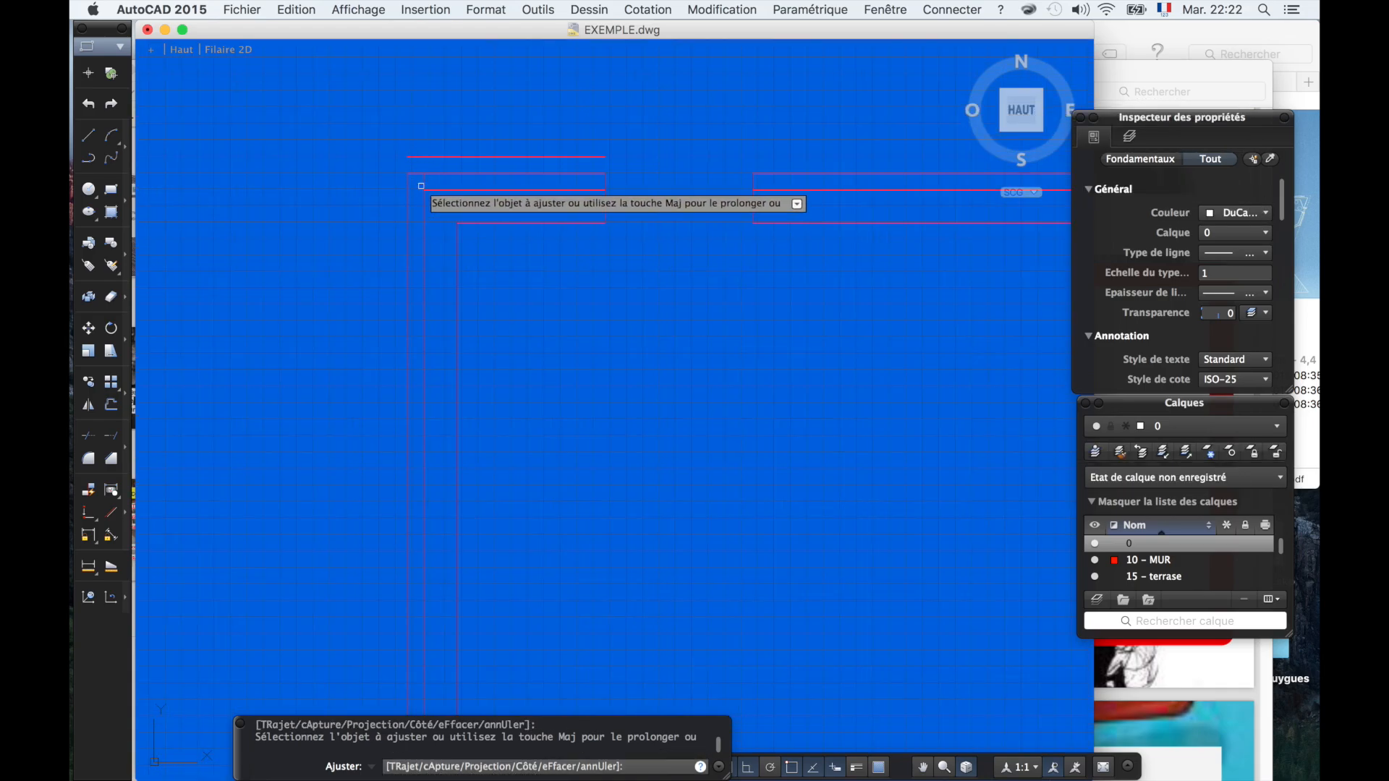
click(421, 186)
click(422, 180)
scroll(422, 181, down, 8)
scroll(420, 352, up, 8)
click(439, 217)
scroll(624, 265, down, 8)
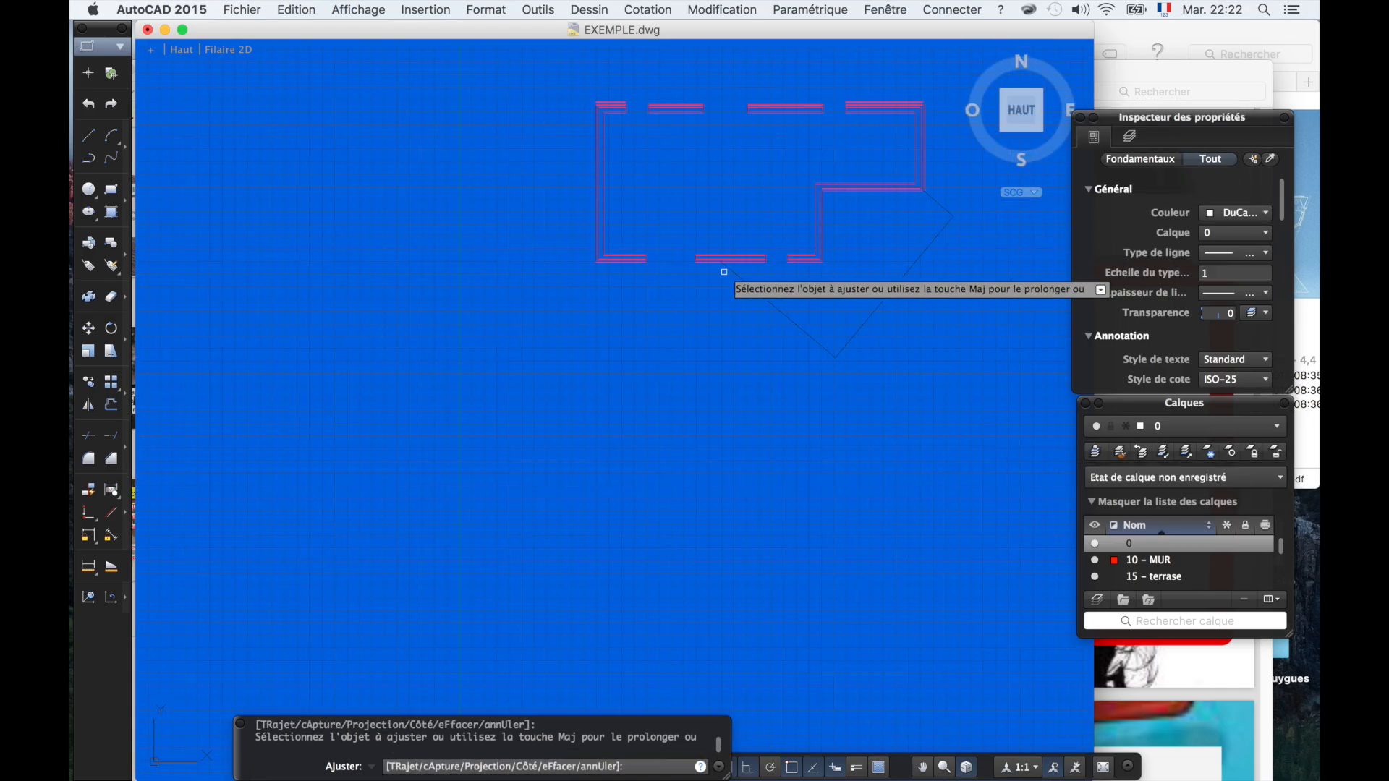
key(Return)
- Offset the outer lines of the lower left wall segment and the left wall inward by 5
scroll(778, 136, up, 3)
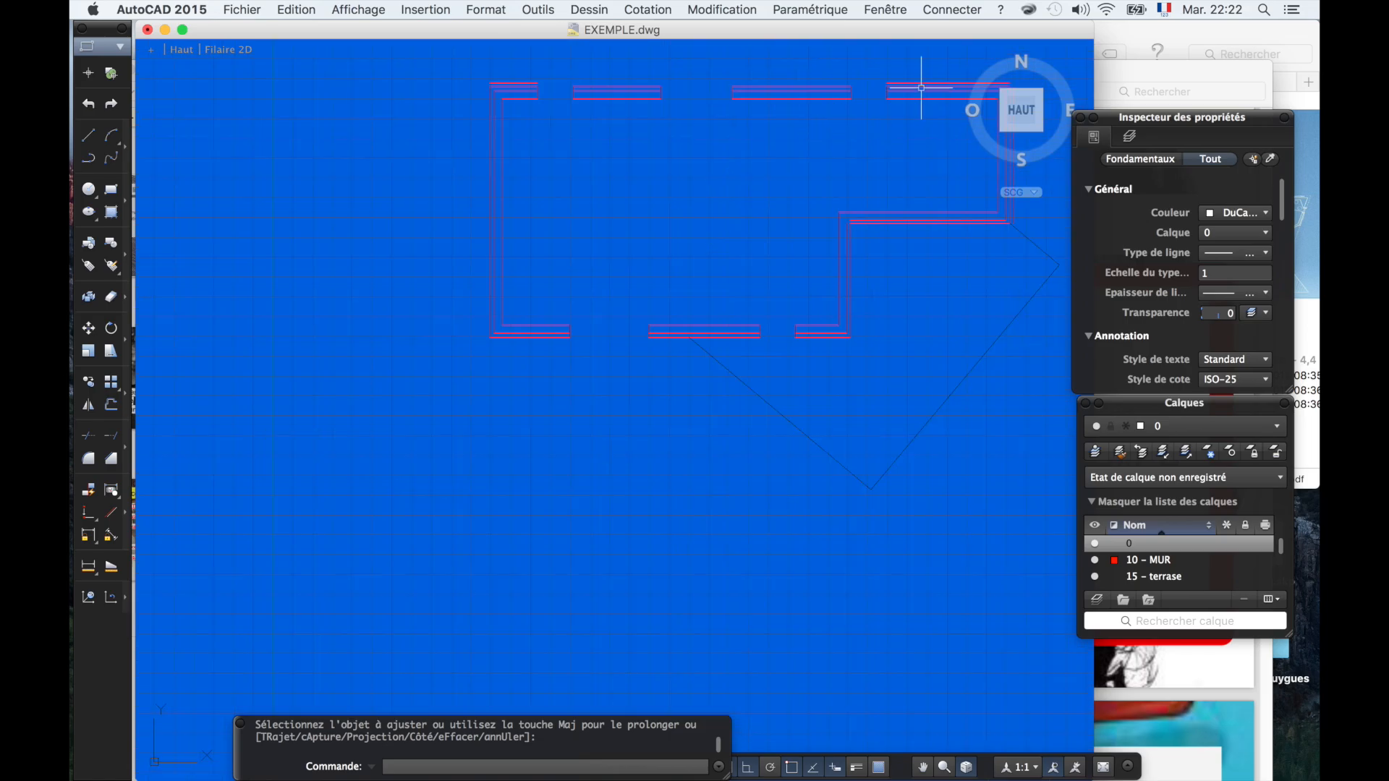
scroll(490, 243, up, 3)
scroll(418, 295, down, 6)
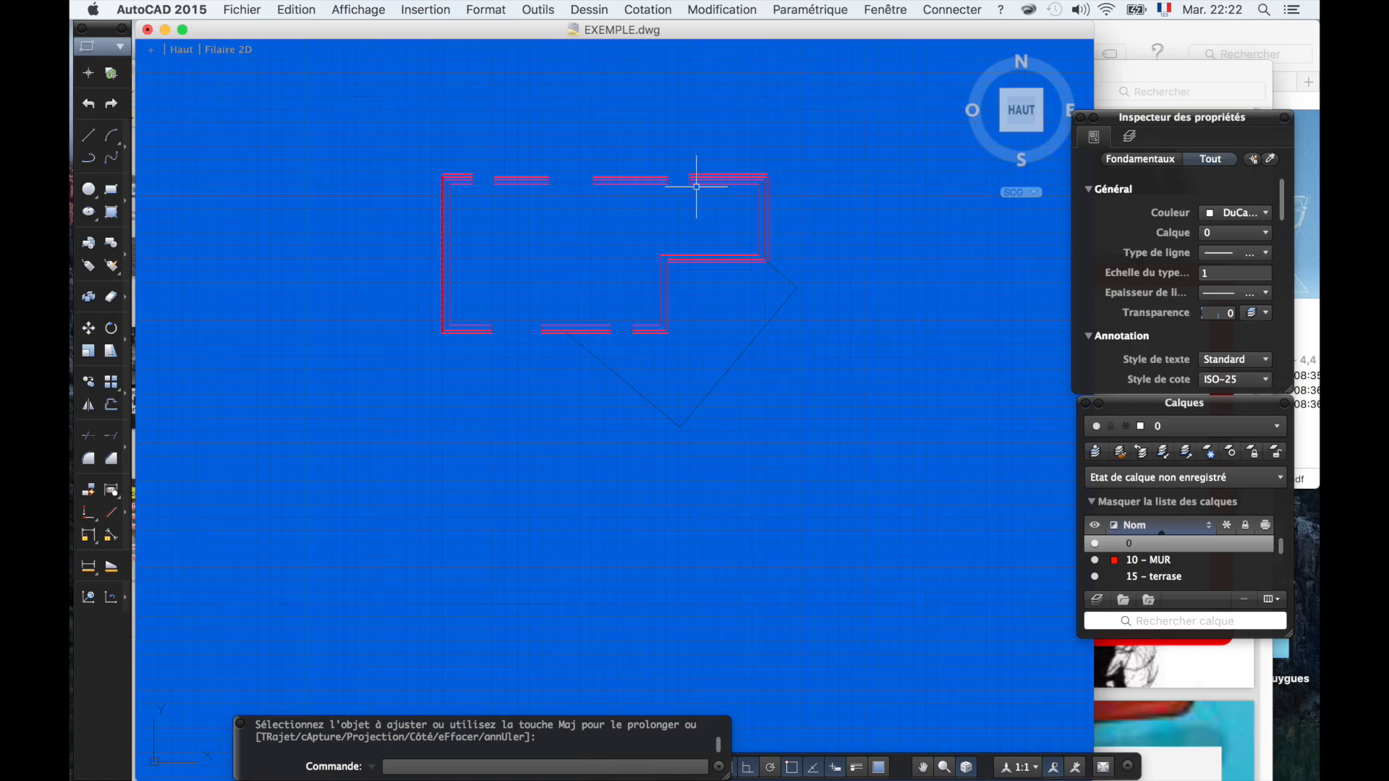
scroll(694, 180, up, 3)
scroll(239, 390, up, 6)
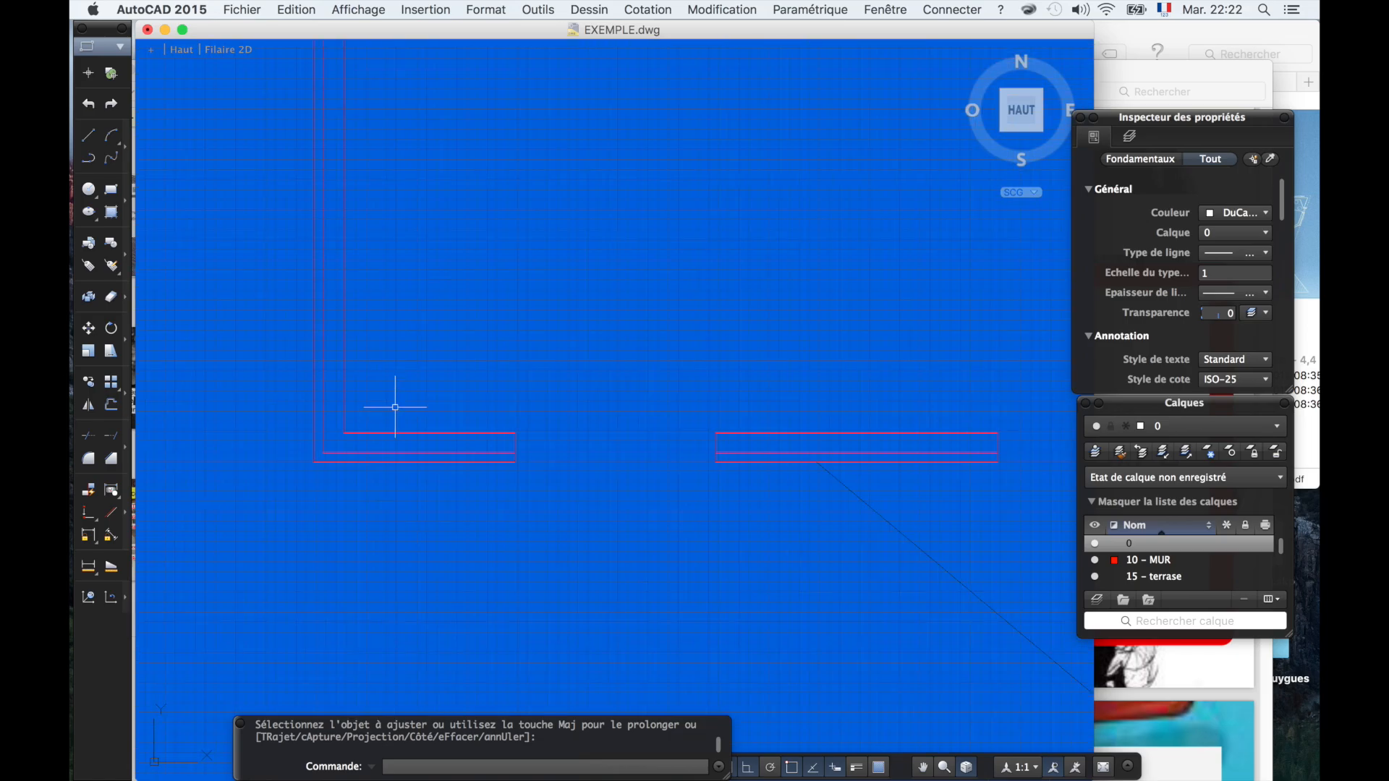
text(DECALER)
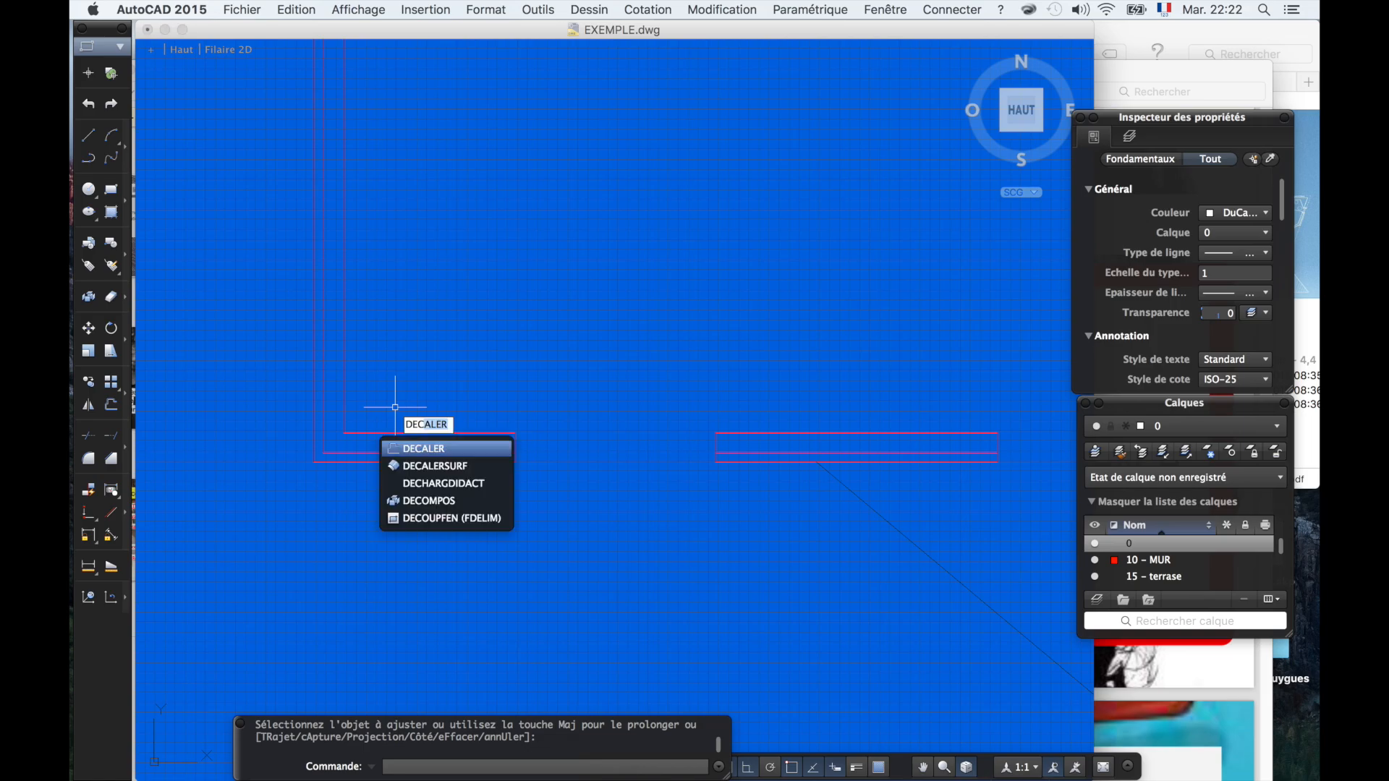
key(Return)
text(()
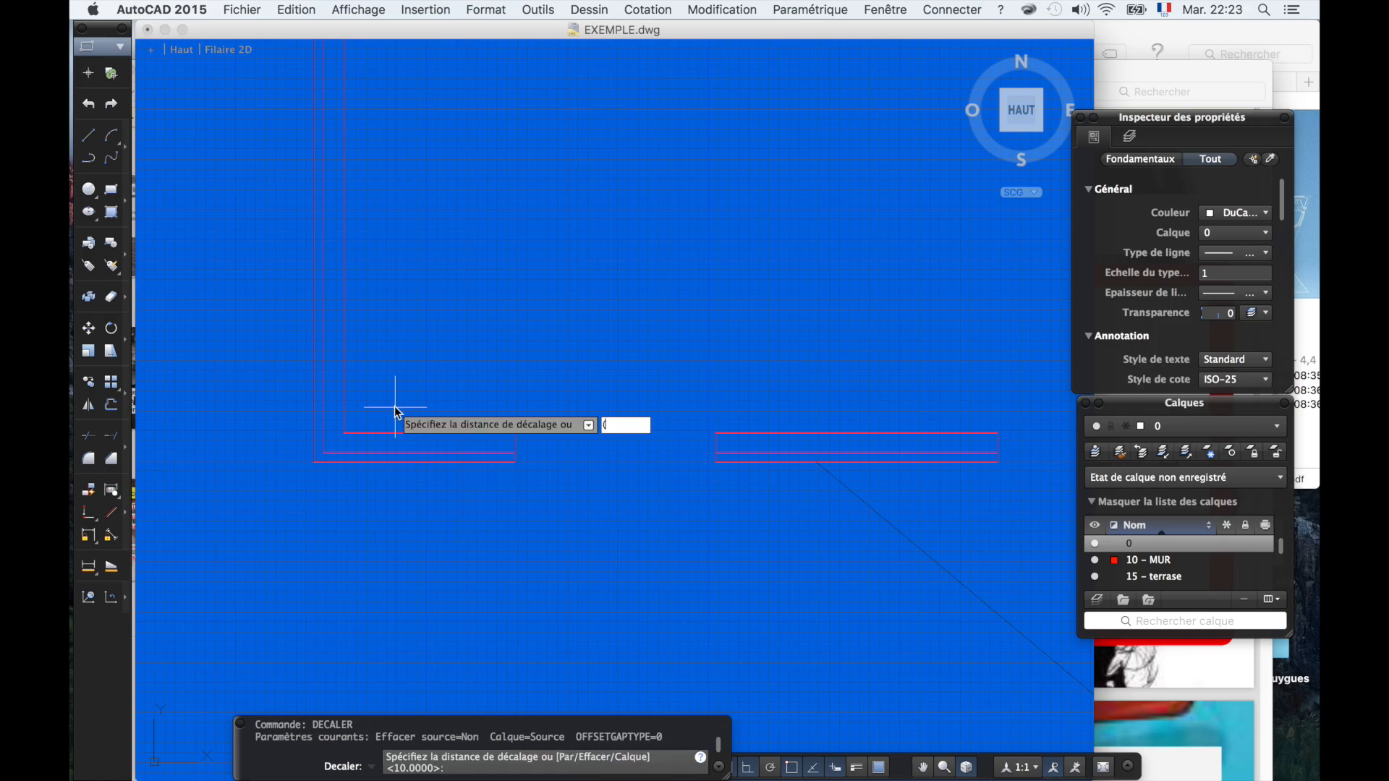
text(5)
key(Return)
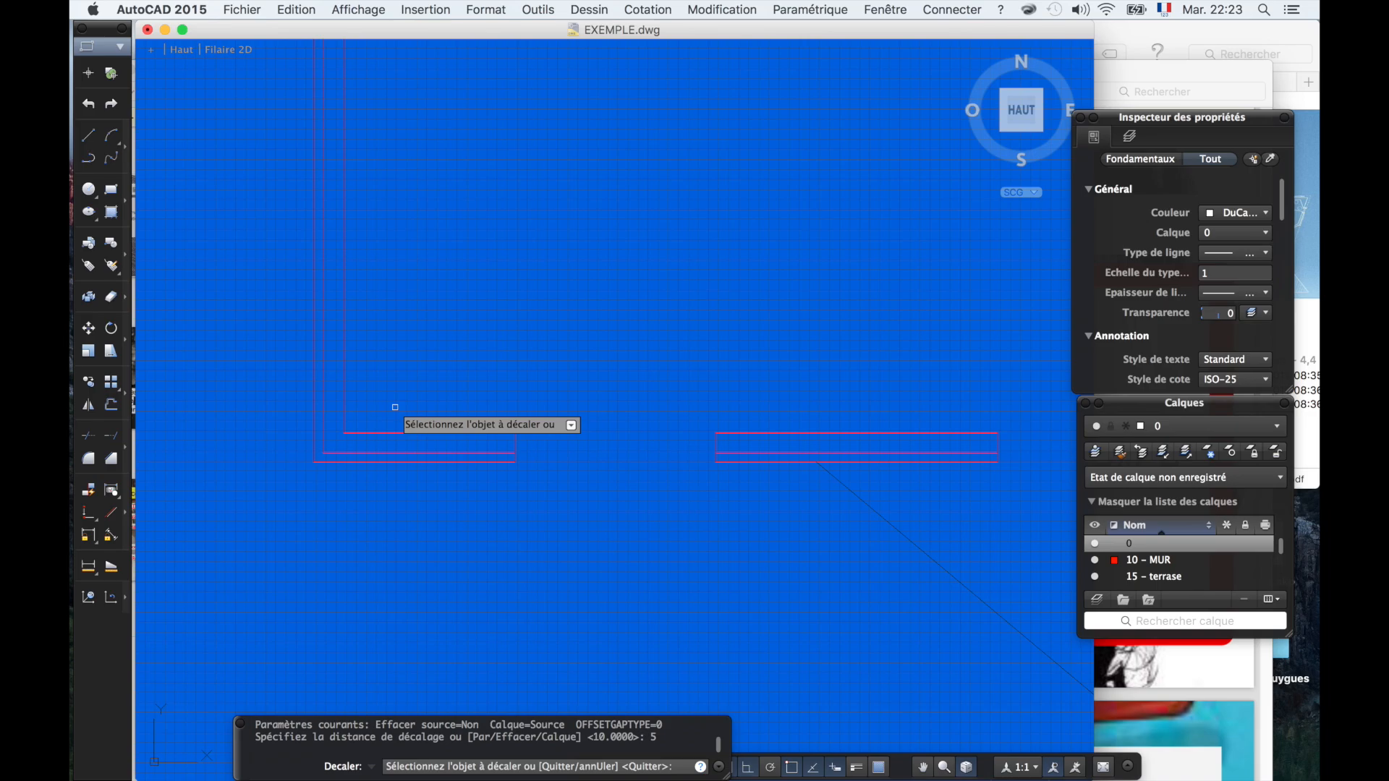
click(407, 461)
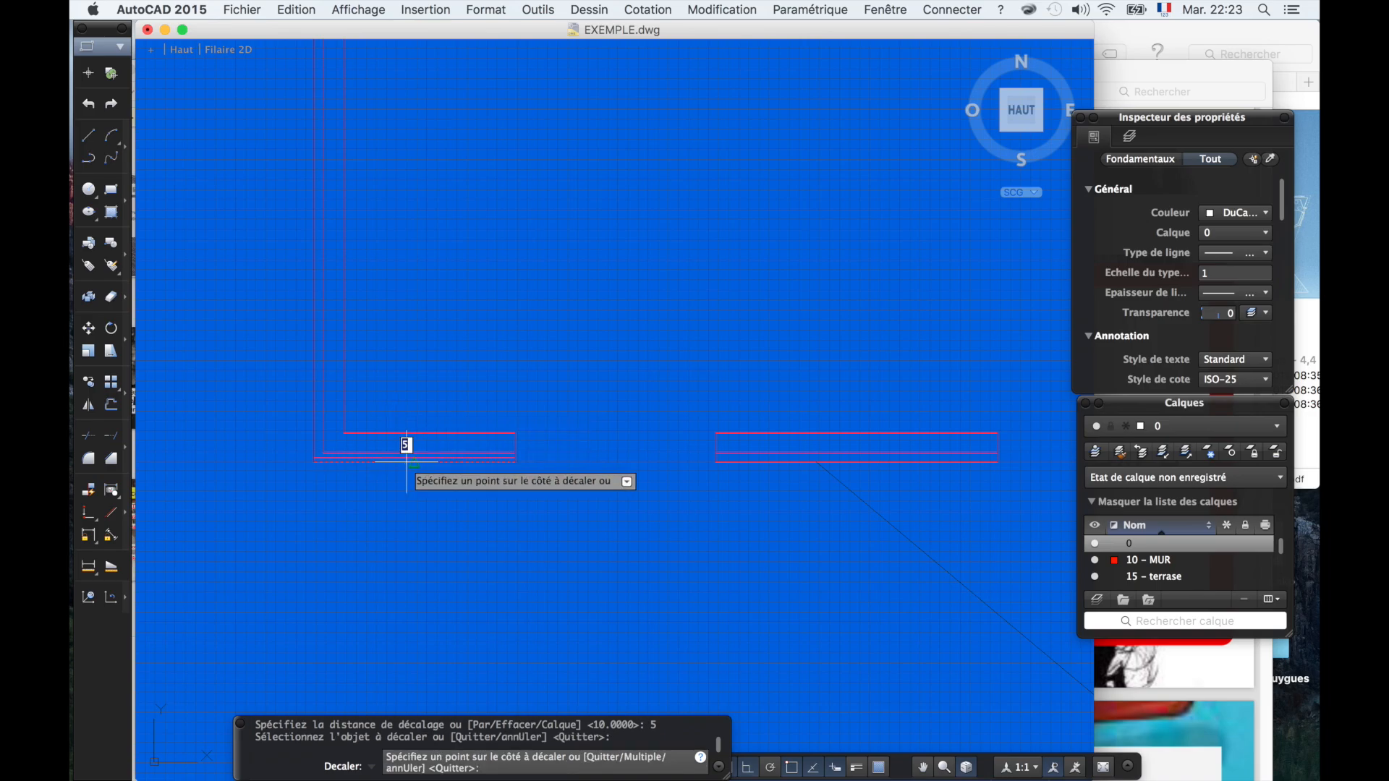
click(413, 381)
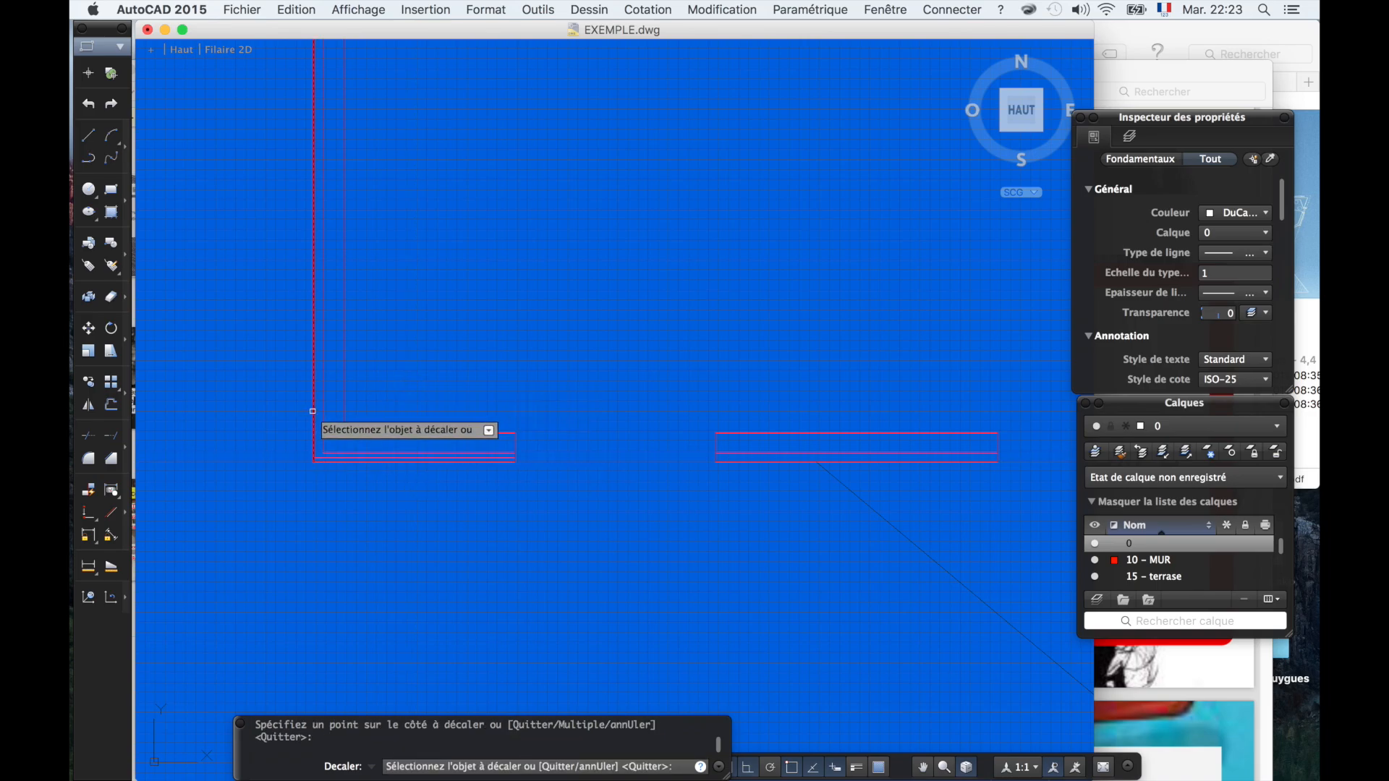
click(313, 411)
click(360, 397)
- Offset the outer lines of the first and second upper wall segments inward by 5
scroll(360, 406, down, 5)
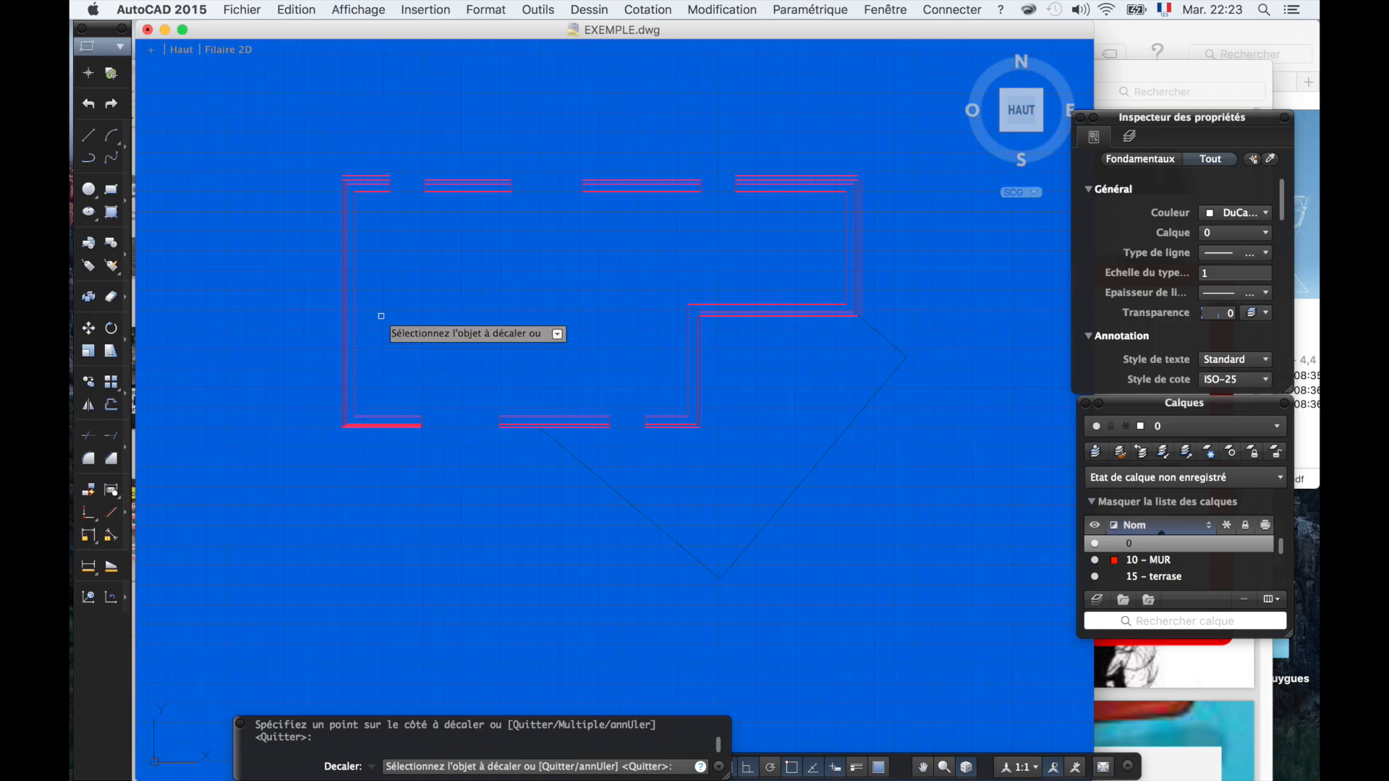
scroll(404, 210, up, 5)
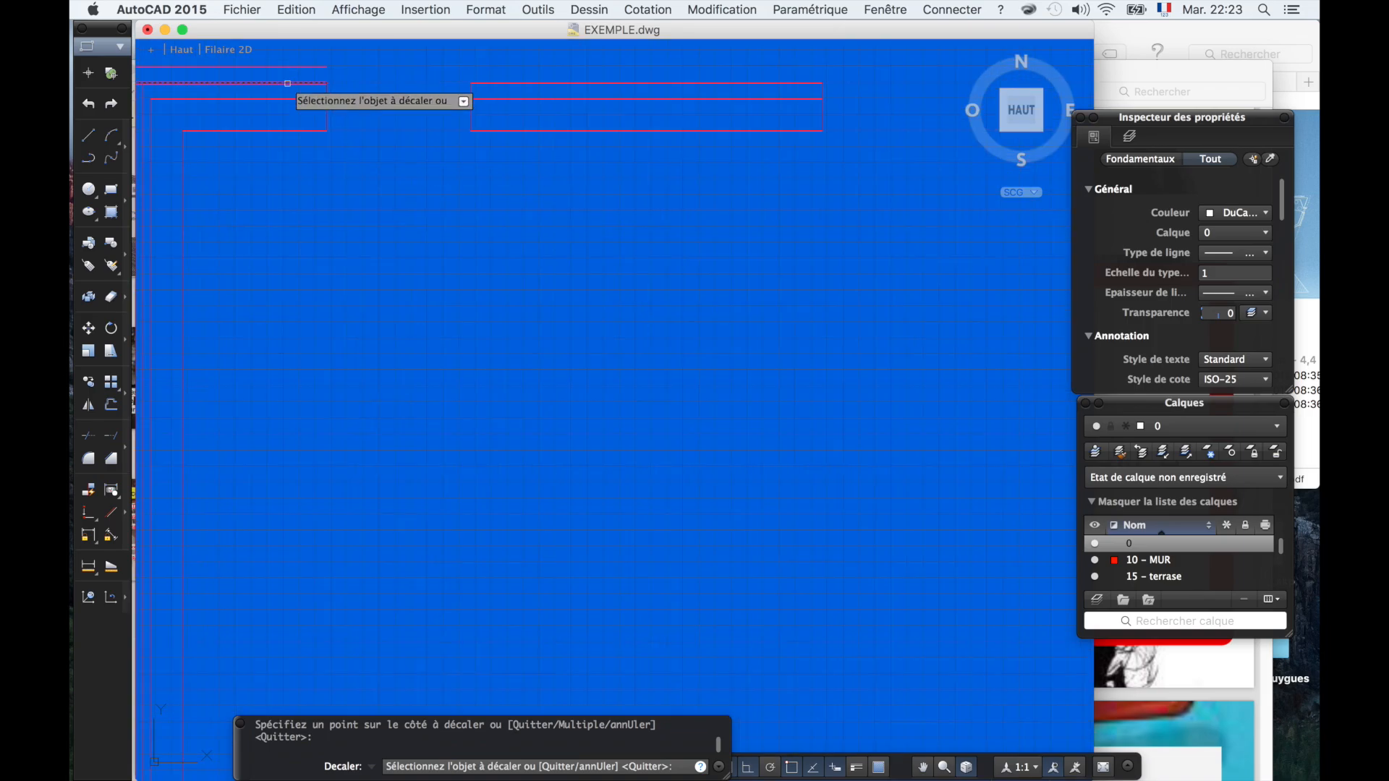
click(286, 84)
click(289, 107)
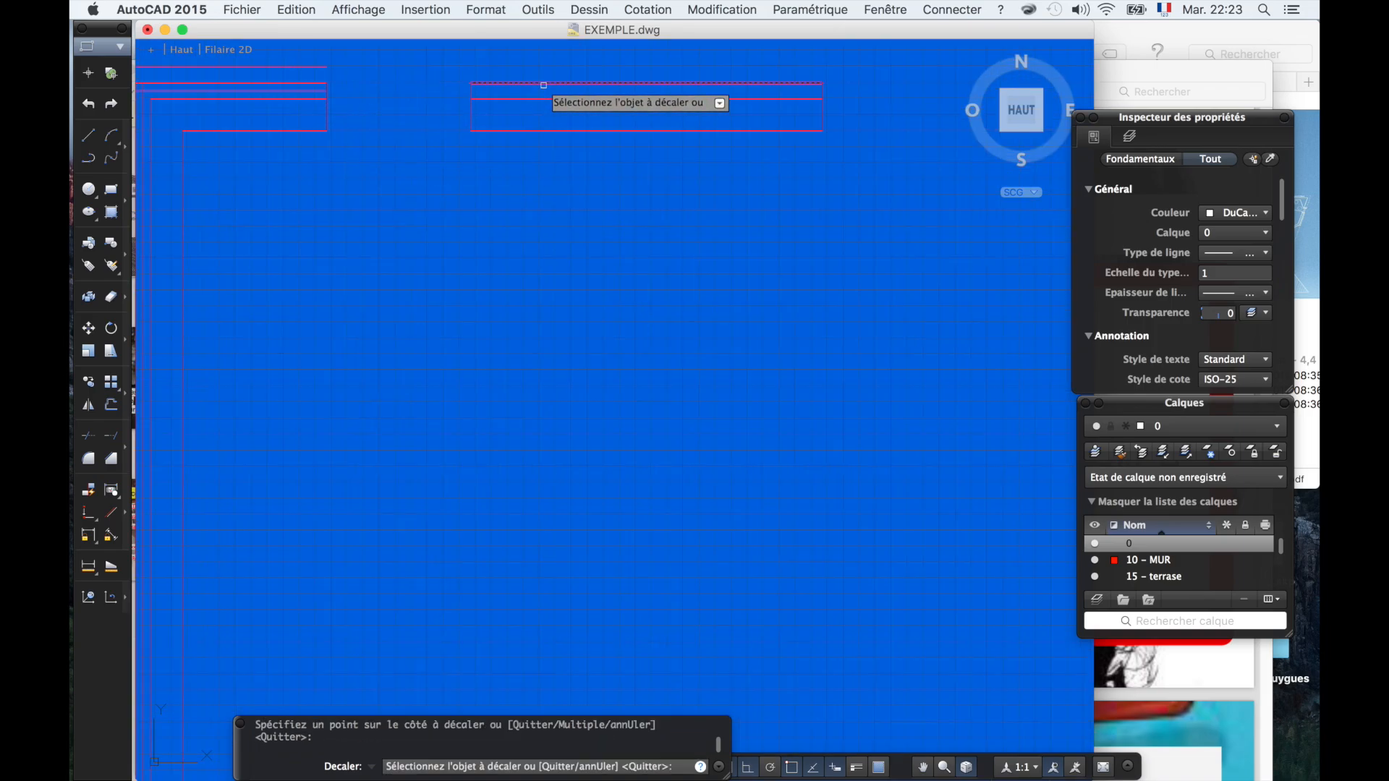
click(546, 83)
click(554, 115)
- Offset the outer lines of the third and fourth upper wall segments inward by 5
scroll(170, 170, down, 5)
scroll(526, 199, up, 5)
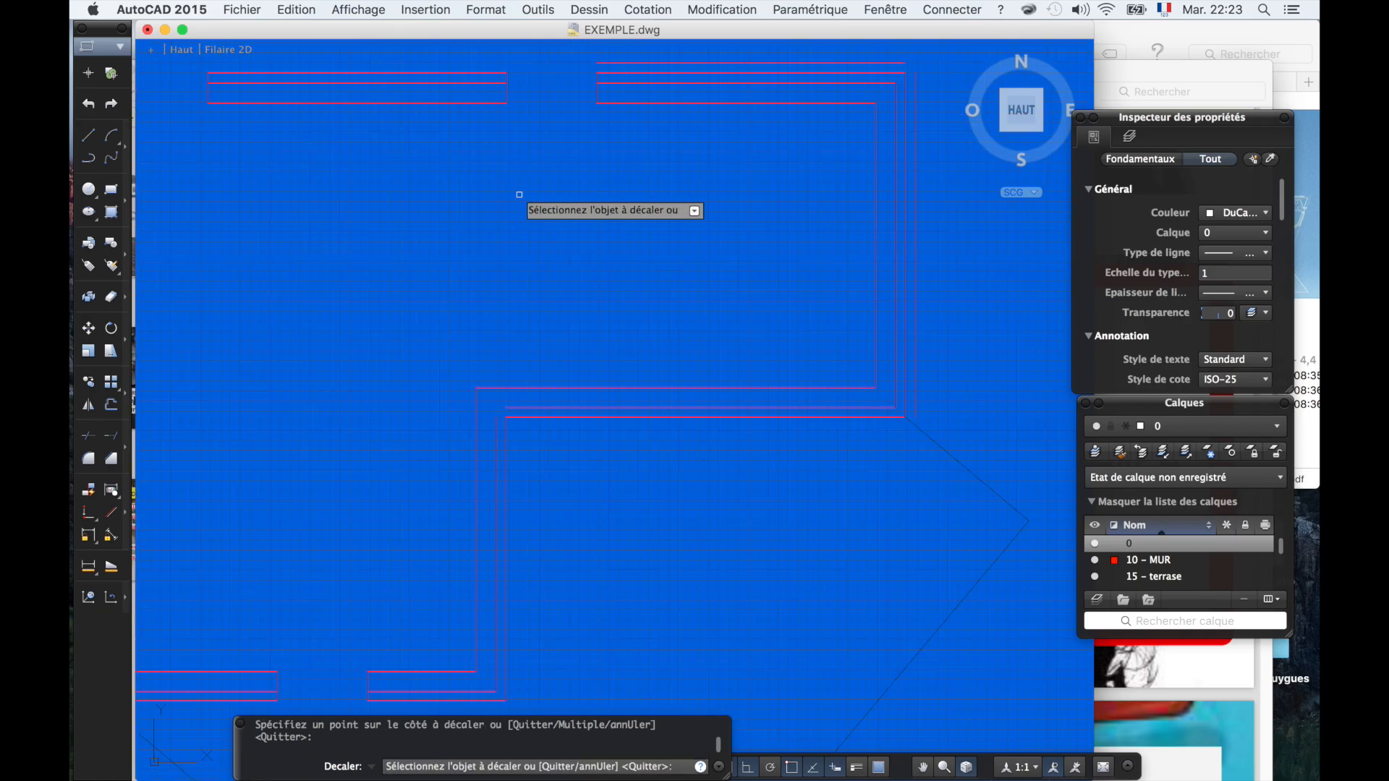
click(469, 74)
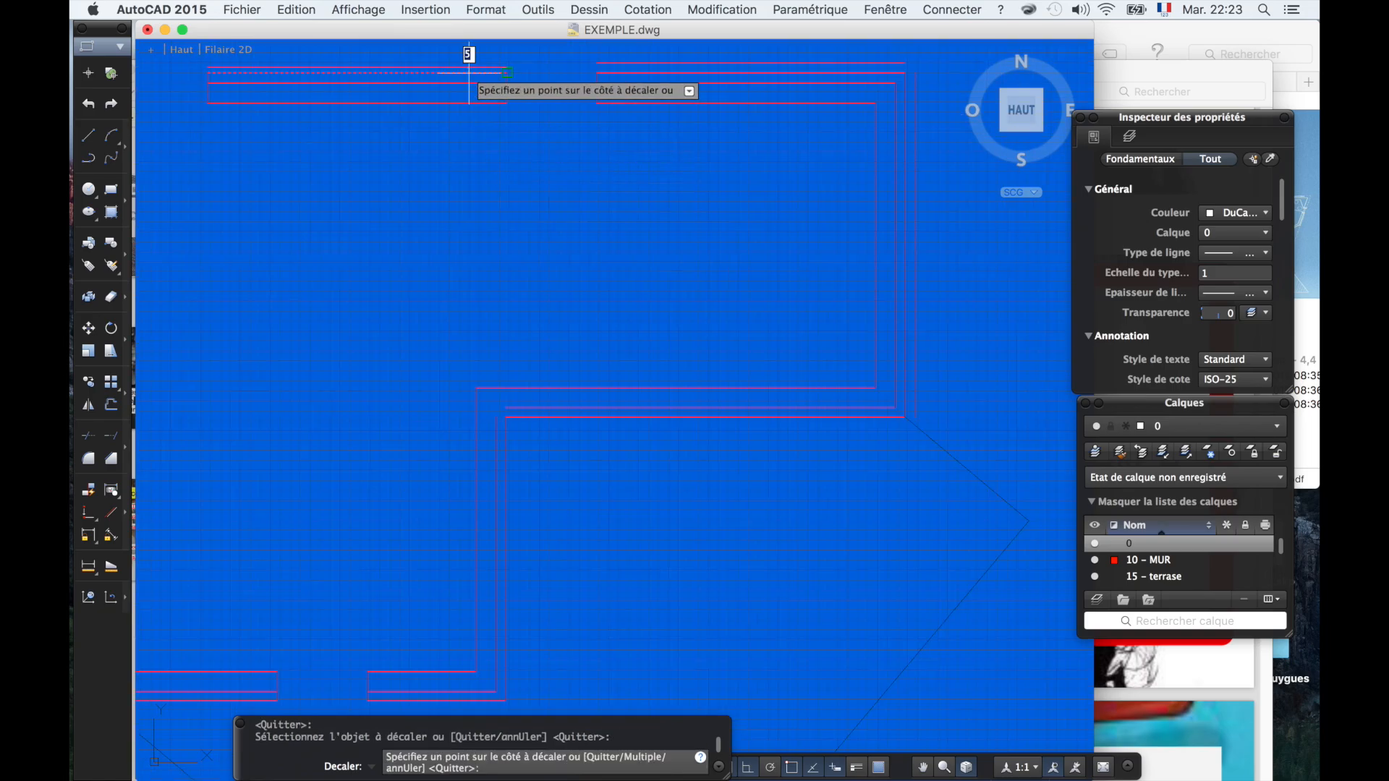
click(472, 77)
click(633, 73)
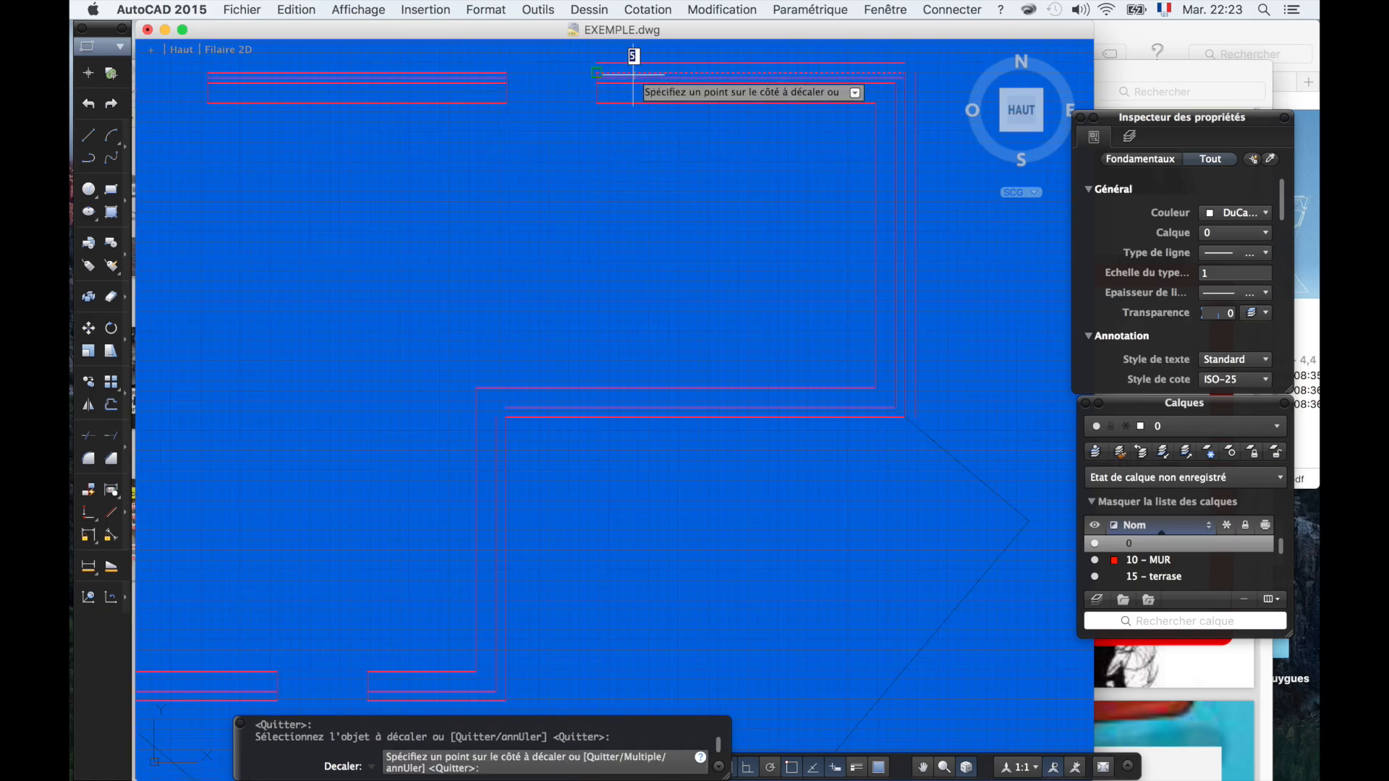
click(636, 81)
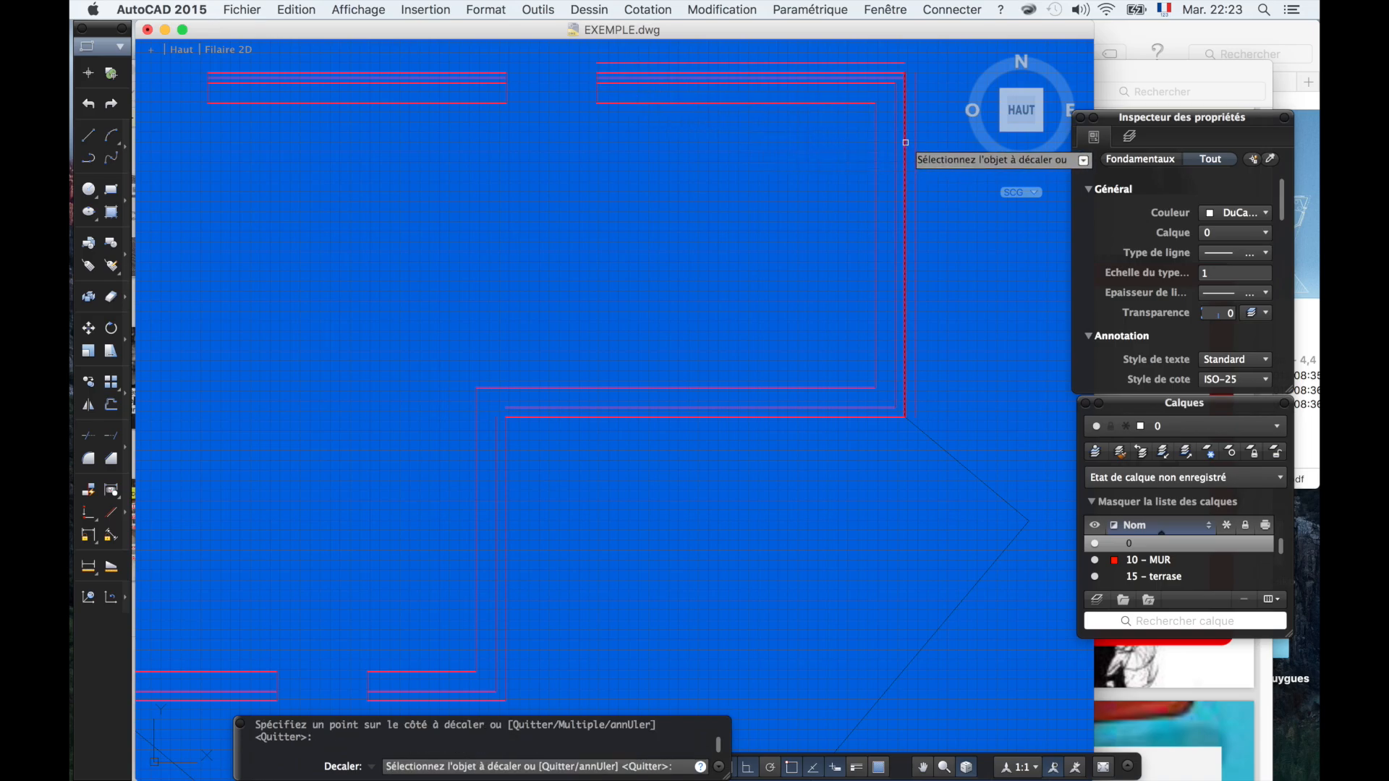
- Offset the outer lines of the right wall and the step's horizontal wall inward by 5
click(897, 129)
click(881, 144)
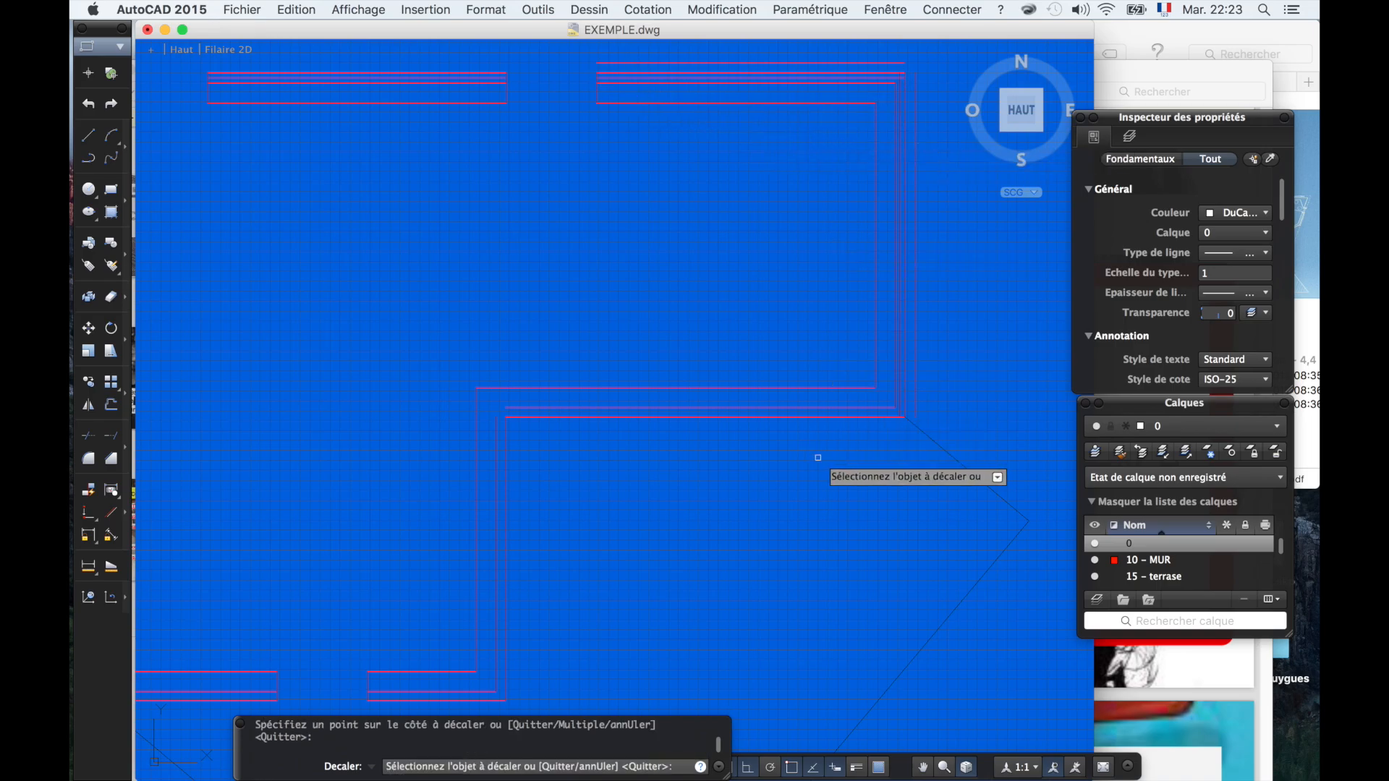
click(826, 408)
click(836, 411)
- Offset the outer vertical line of the wall's step inward by 5, and end the offset command
scroll(762, 380, down, 3)
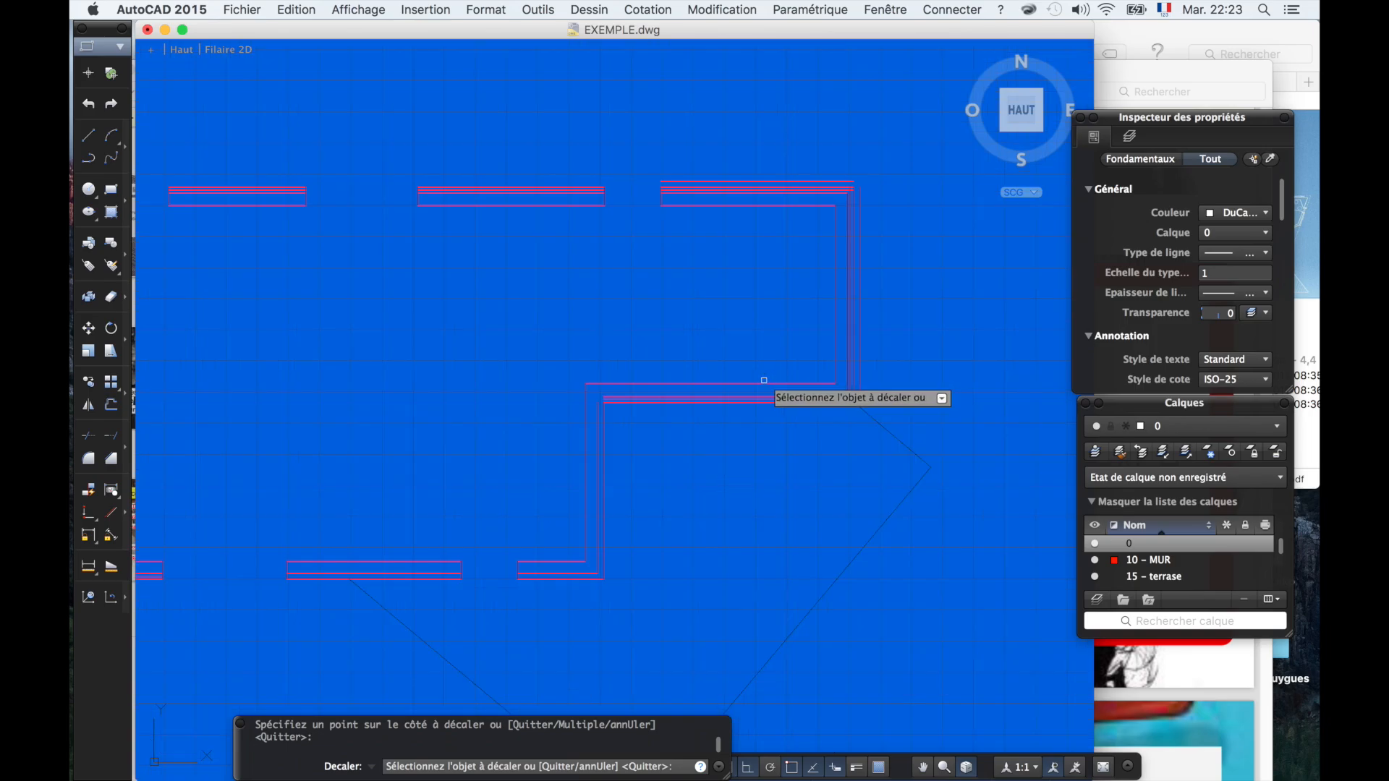
scroll(603, 462, up, 6)
click(595, 468)
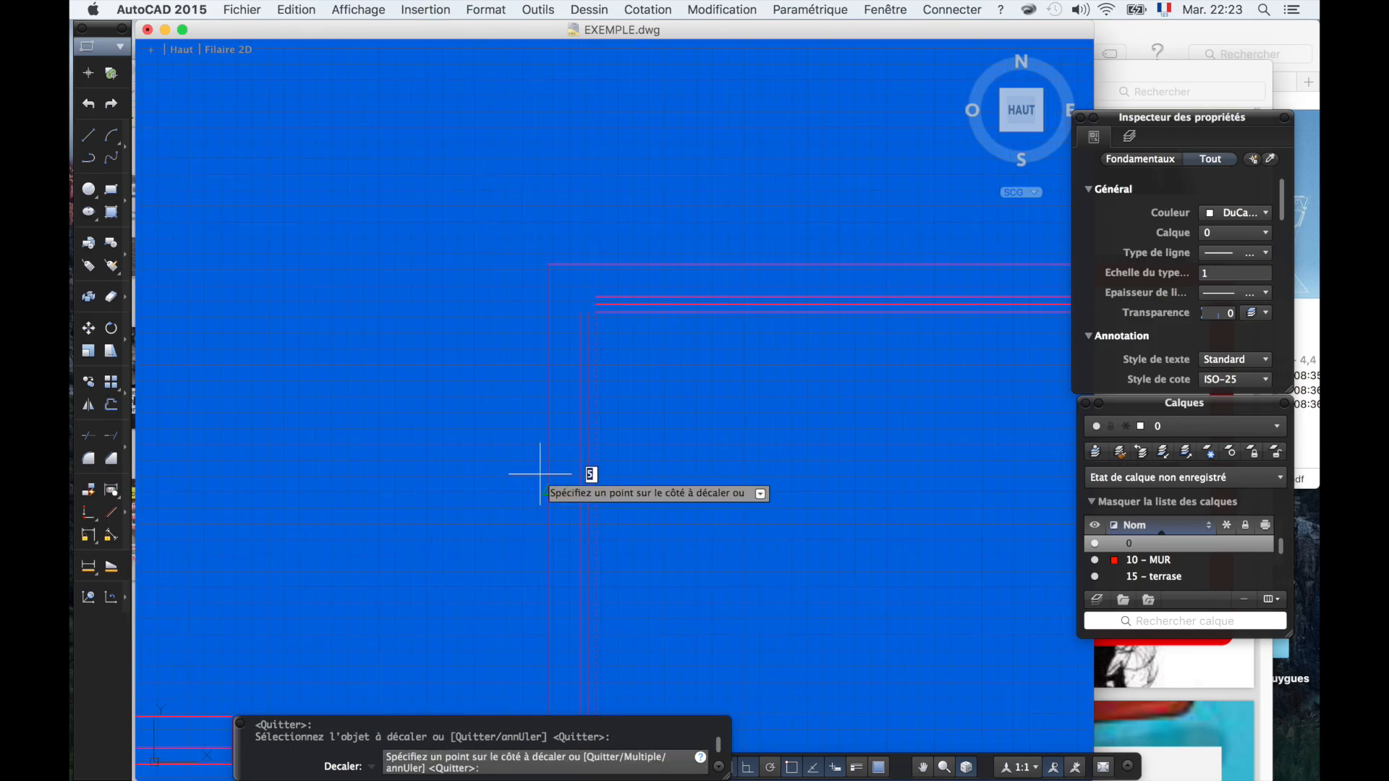
click(539, 474)
scroll(713, 384, down, 5)
scroll(539, 545, down, 3)
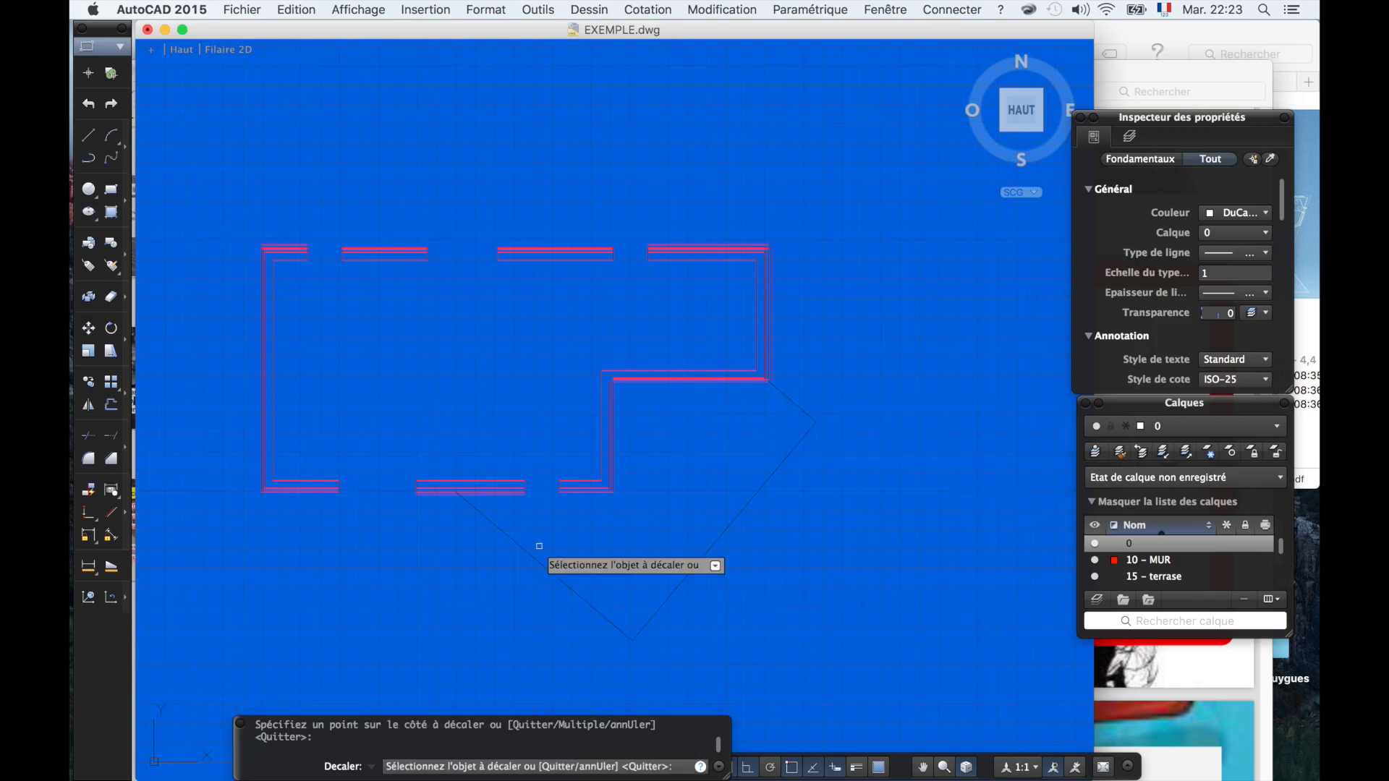
key(Escape)
- Join the 5-unit offset lines at the wall corners with the Fillet command
scroll(598, 424, up, 6)
click(511, 448)
click(598, 410)
key(Return)
scroll(917, 523, up, 6)
click(897, 531)
click(922, 514)
scroll(923, 515, down, 5)
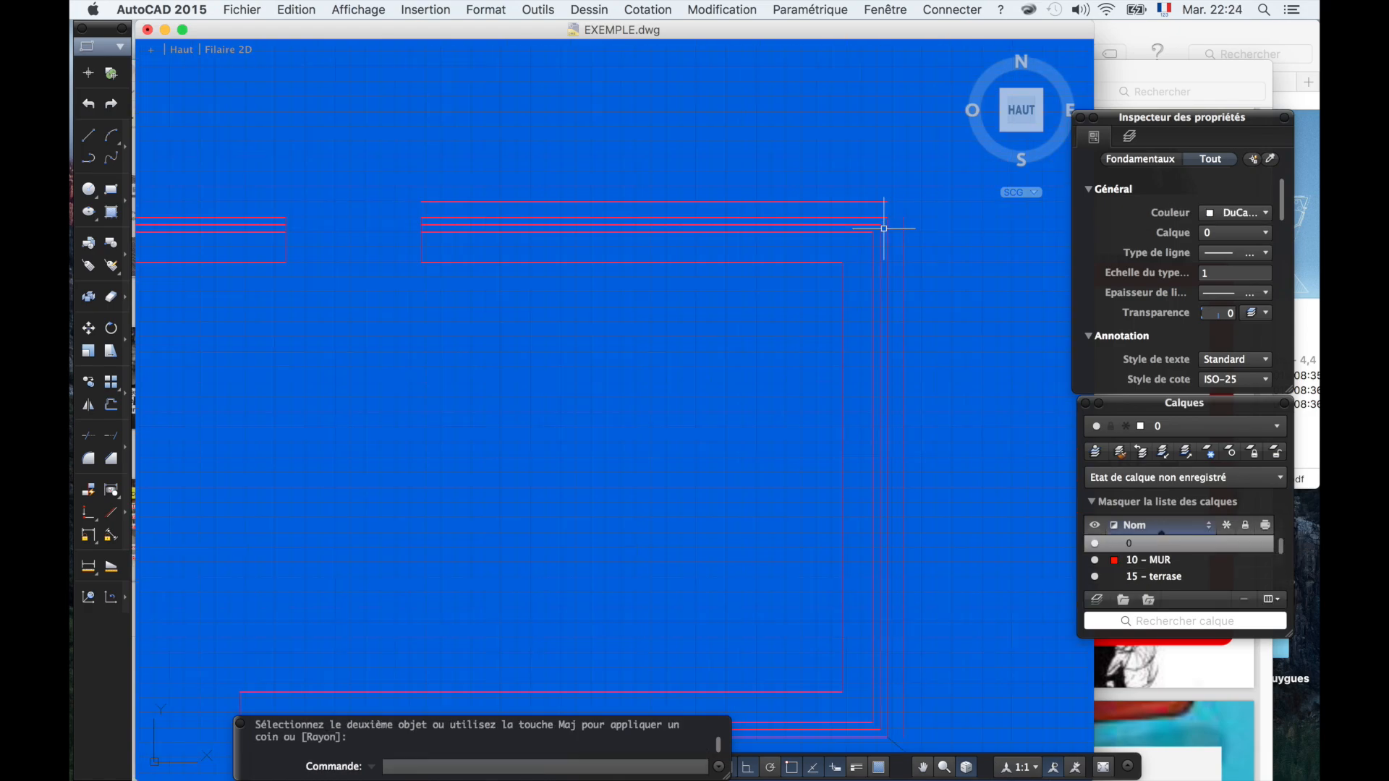
key(Return)
click(626, 166)
click(626, 434)
scroll(626, 434, down, 5)
key(Return)
click(628, 692)
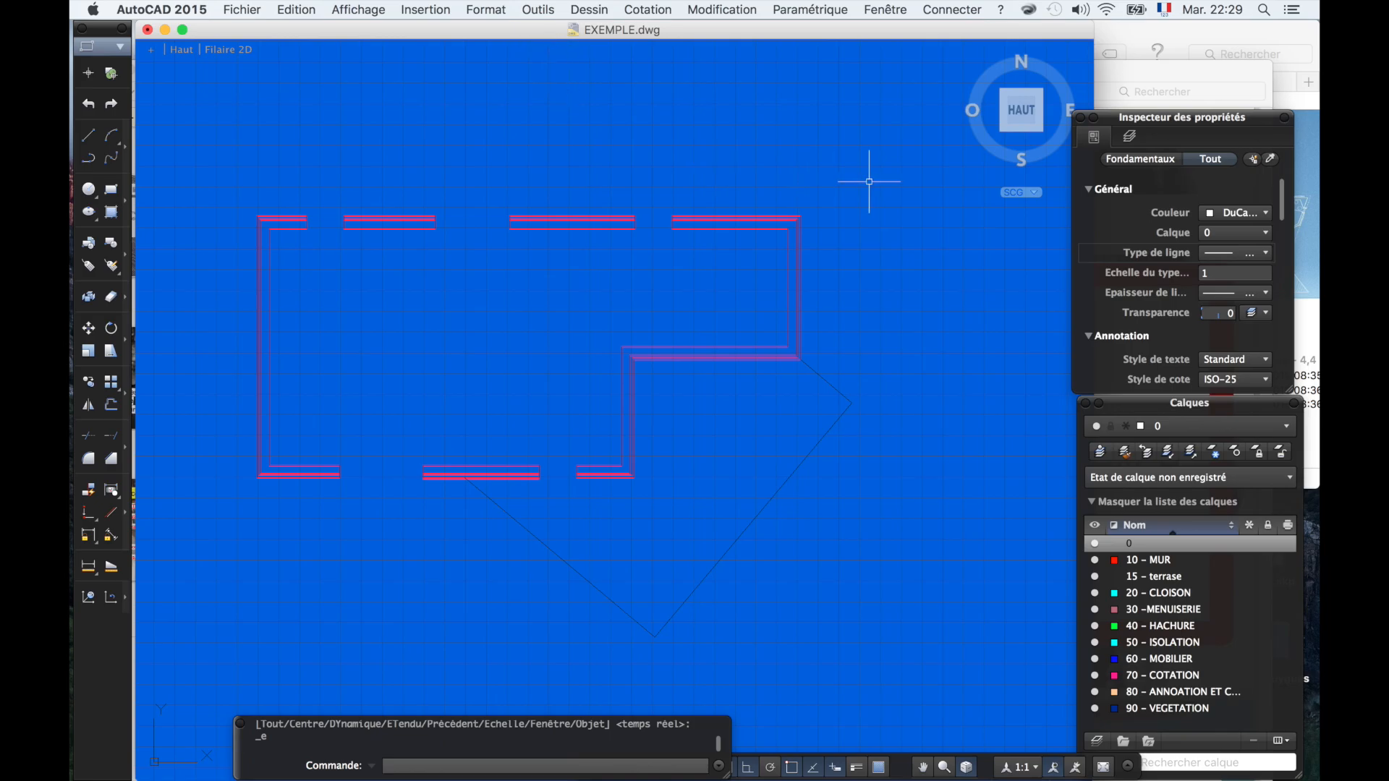
- Select the middle lines of the right wall and of the third and fourth upper wall segments
scroll(790, 218, up, 5)
scroll(791, 217, up, 3)
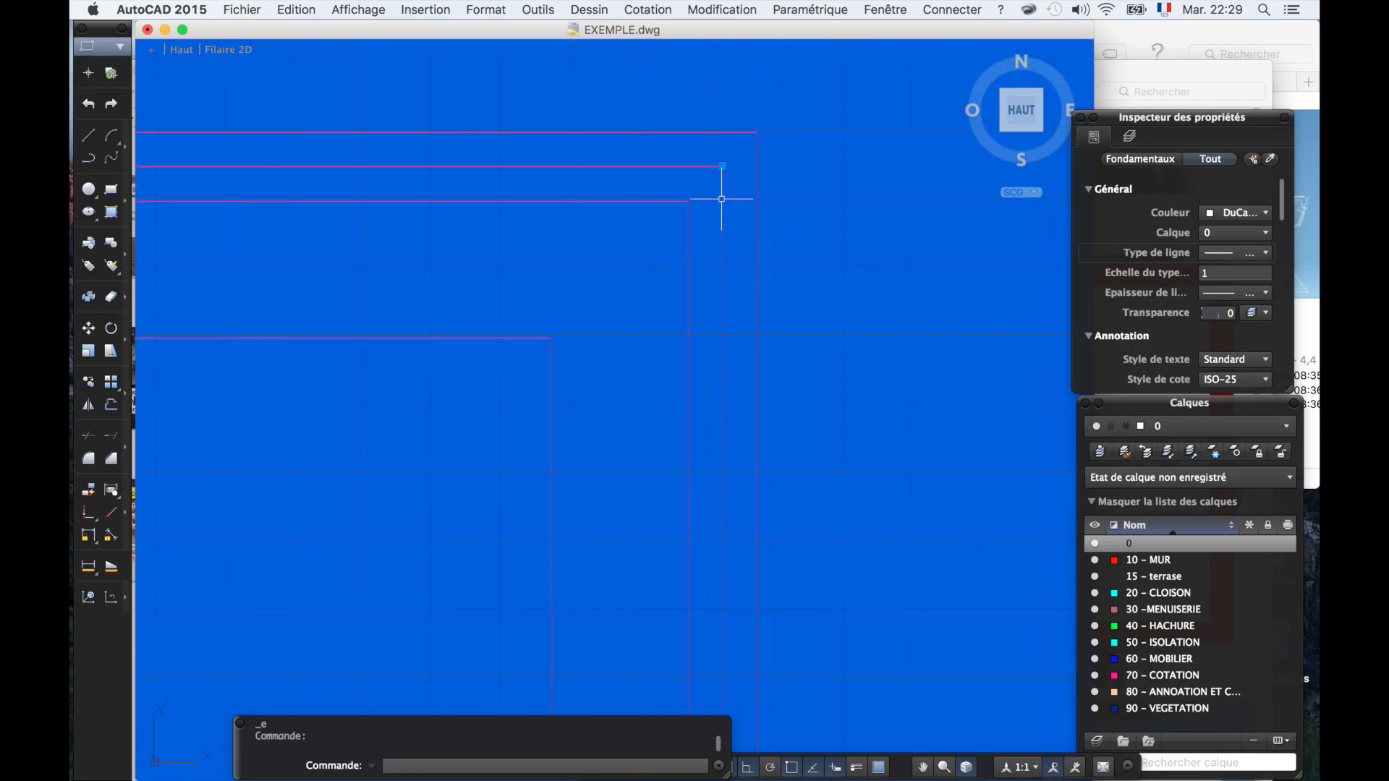
click(723, 198)
click(707, 164)
click(700, 166)
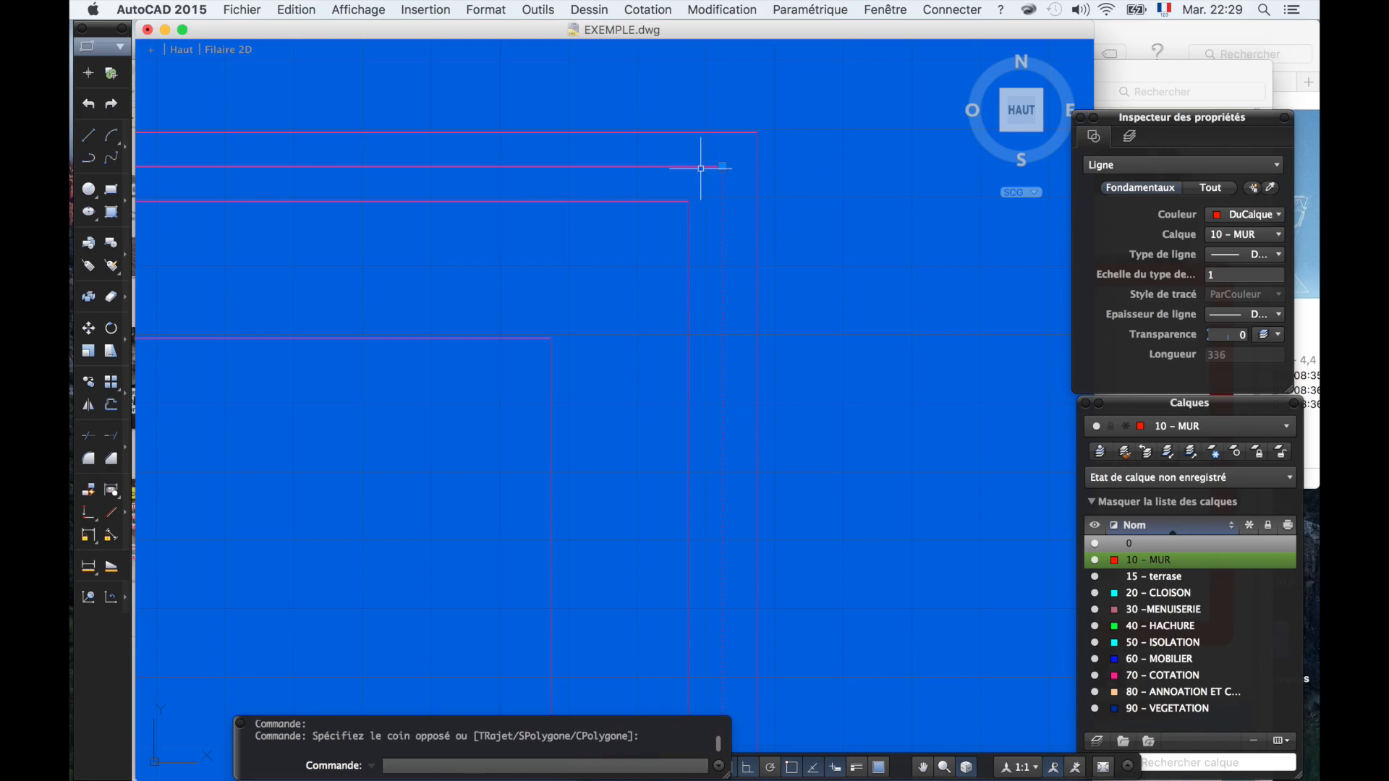
click(700, 167)
scroll(752, 162, down, 7)
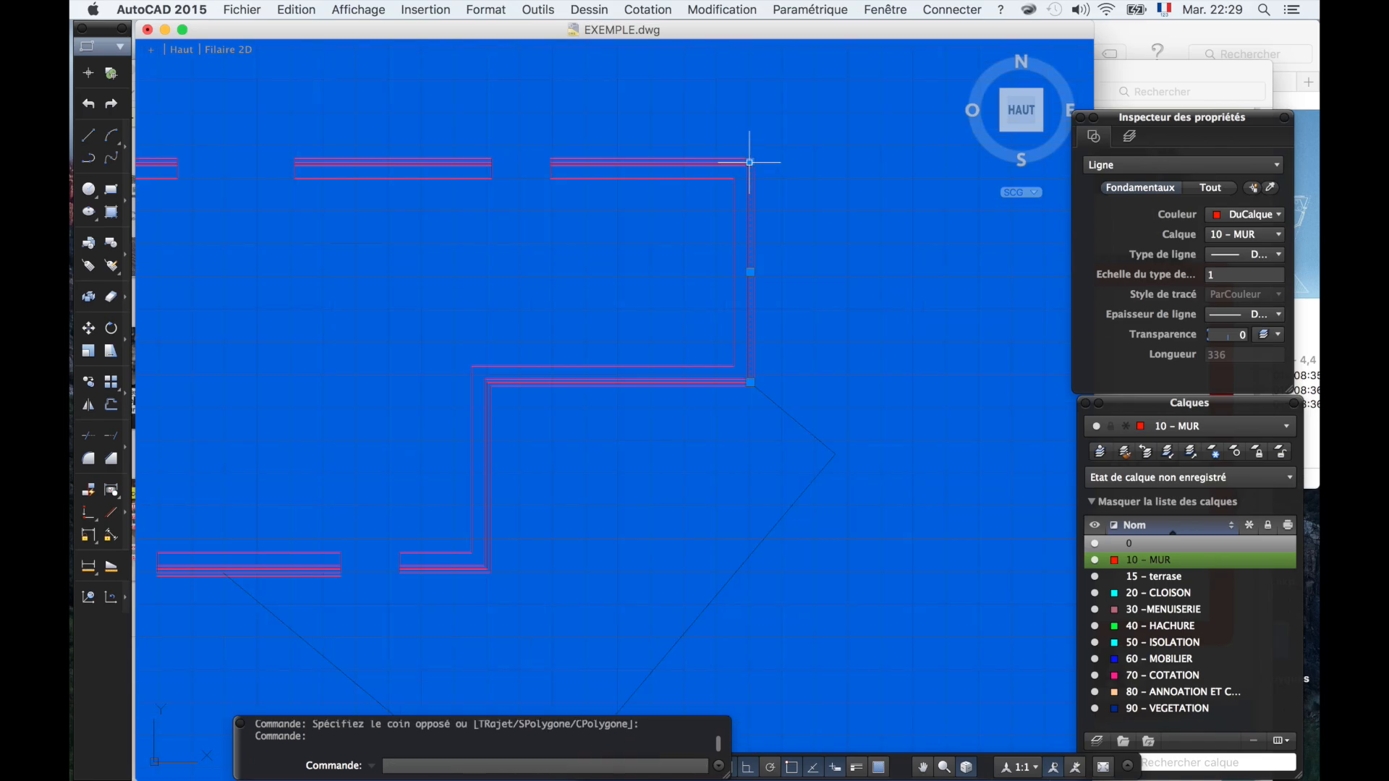
scroll(595, 164, up, 3)
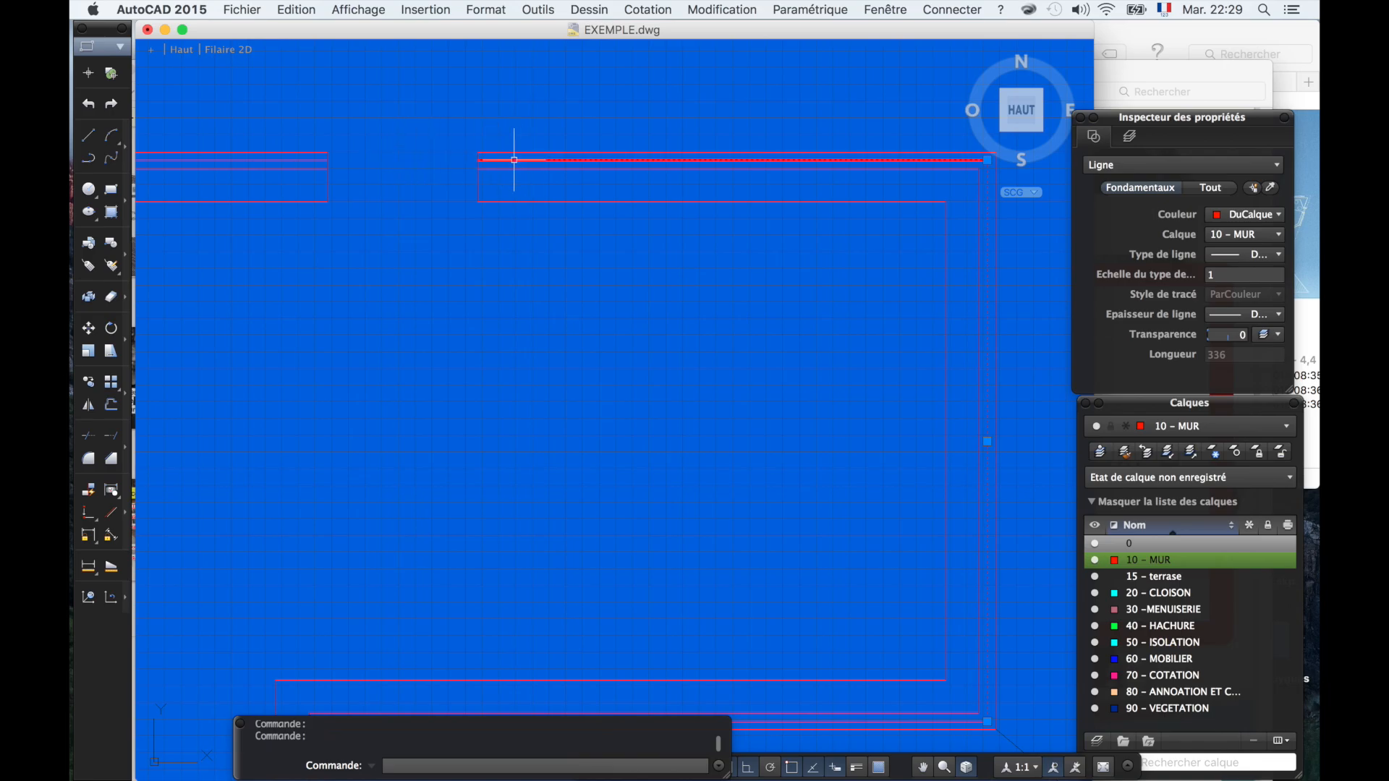
click(203, 160)
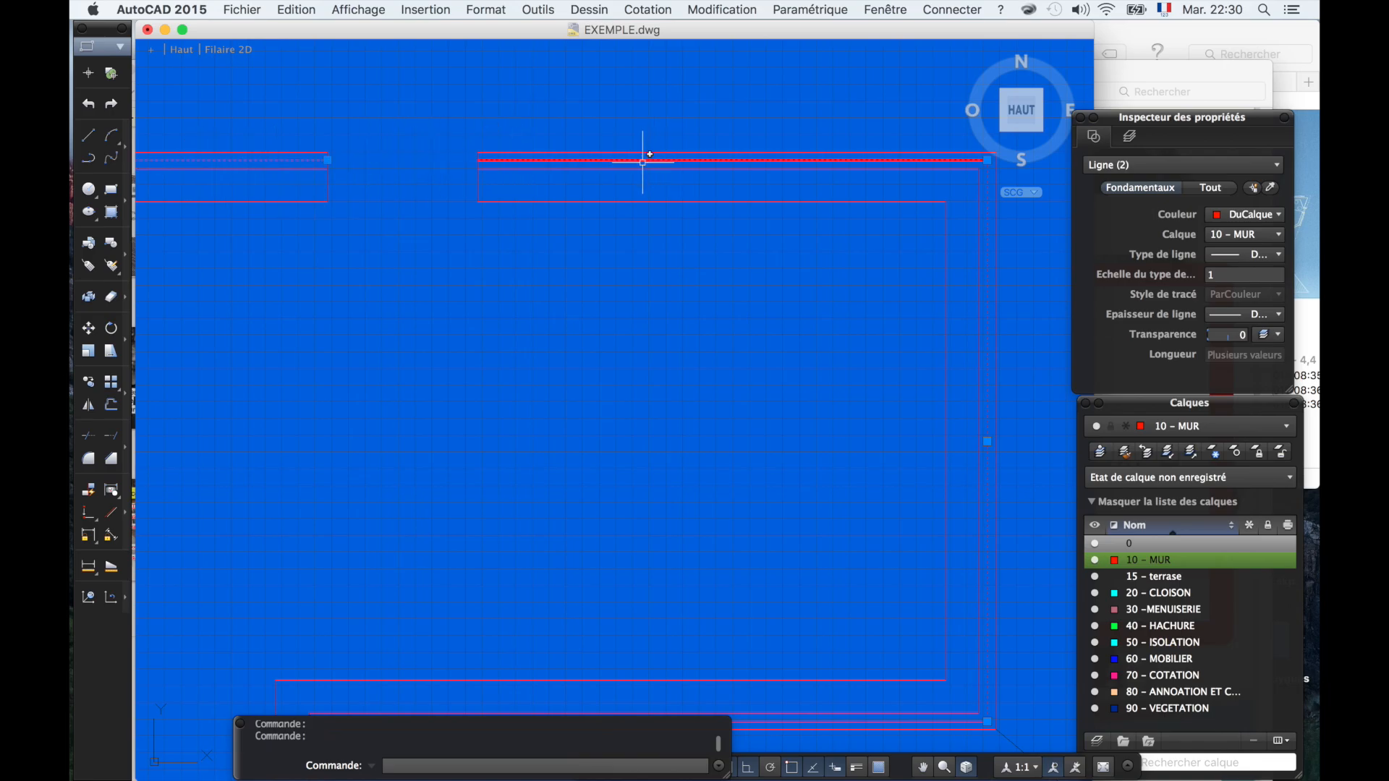
- Add the middle lines of the first and second upper wall segments to the selection
scroll(642, 162, down, 5)
scroll(489, 192, up, 10)
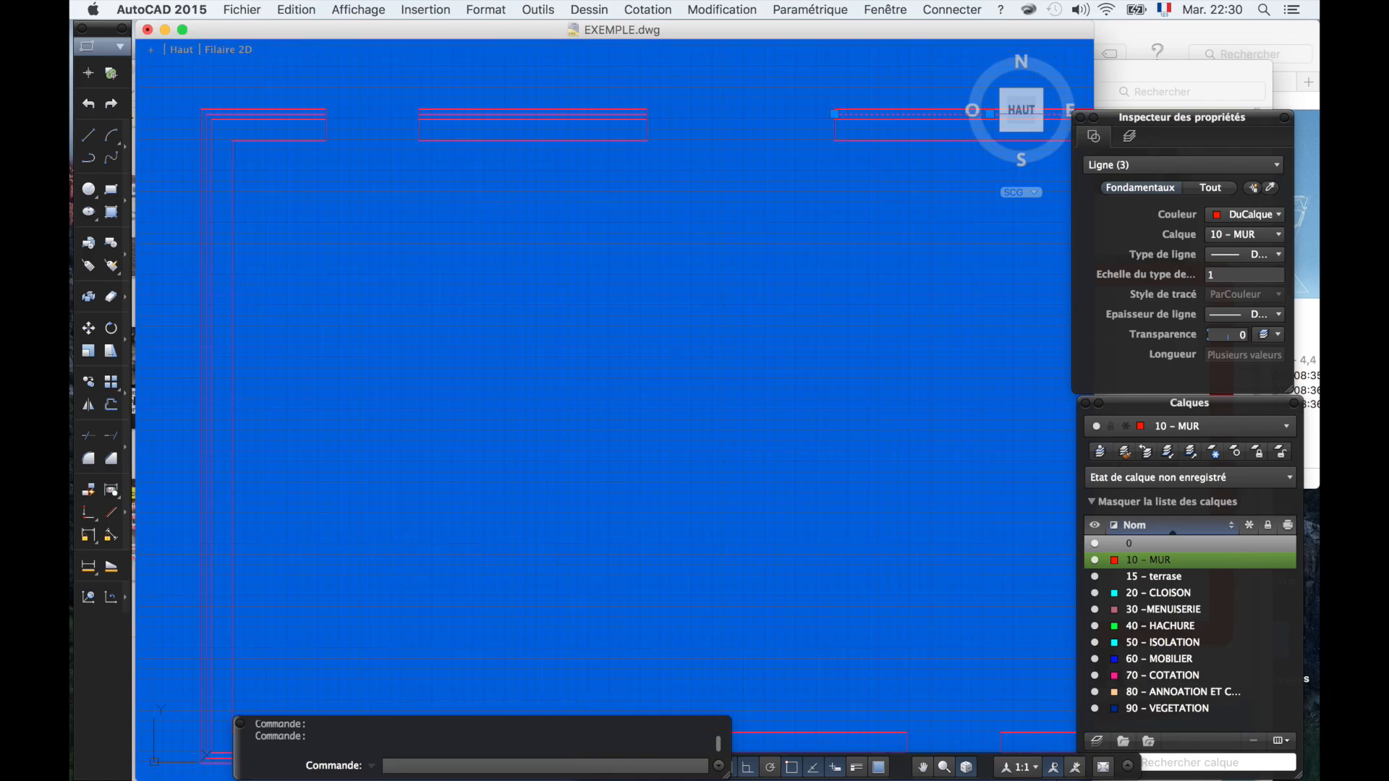
click(466, 84)
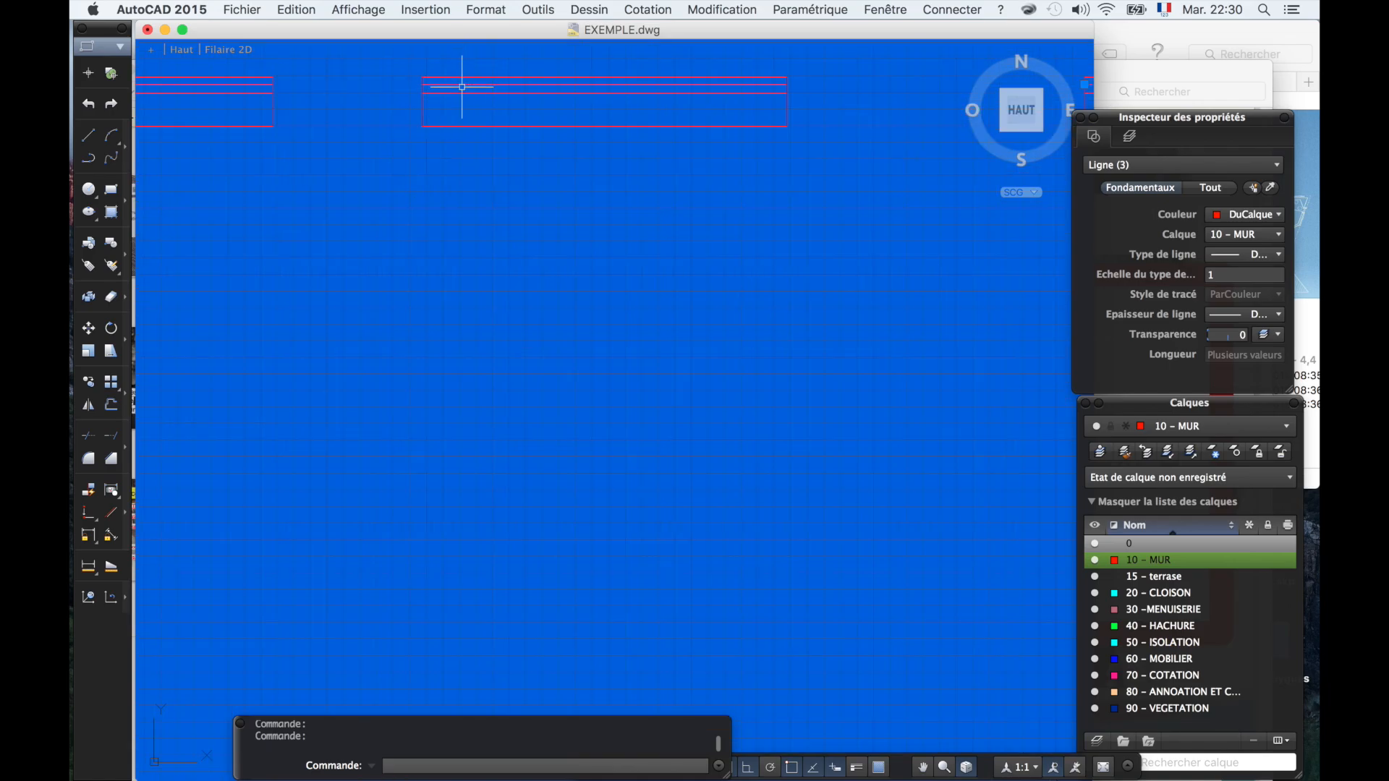
click(253, 85)
click(254, 80)
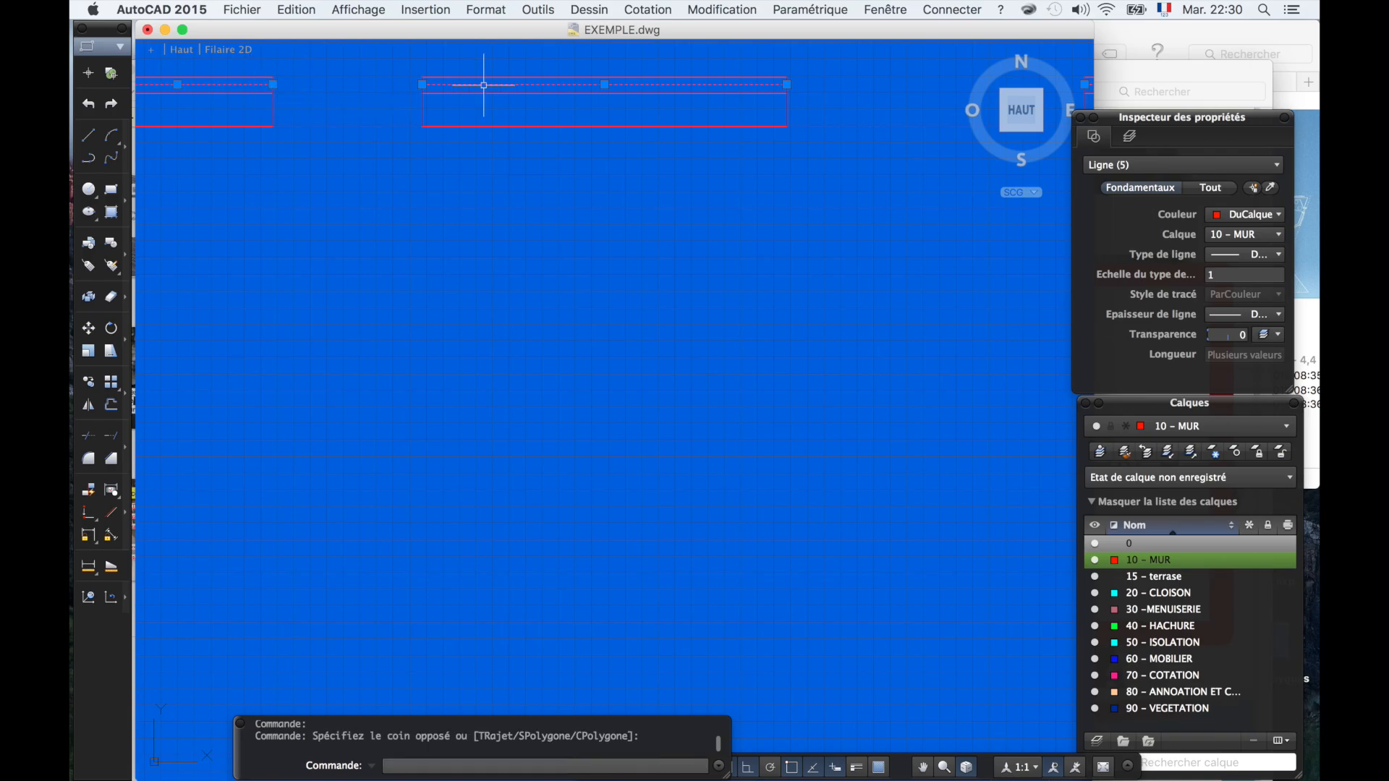
- Add the middle lines of the left wall and the first lower wall segment to the selection
scroll(480, 84, down, 3)
scroll(528, 100, up, 10)
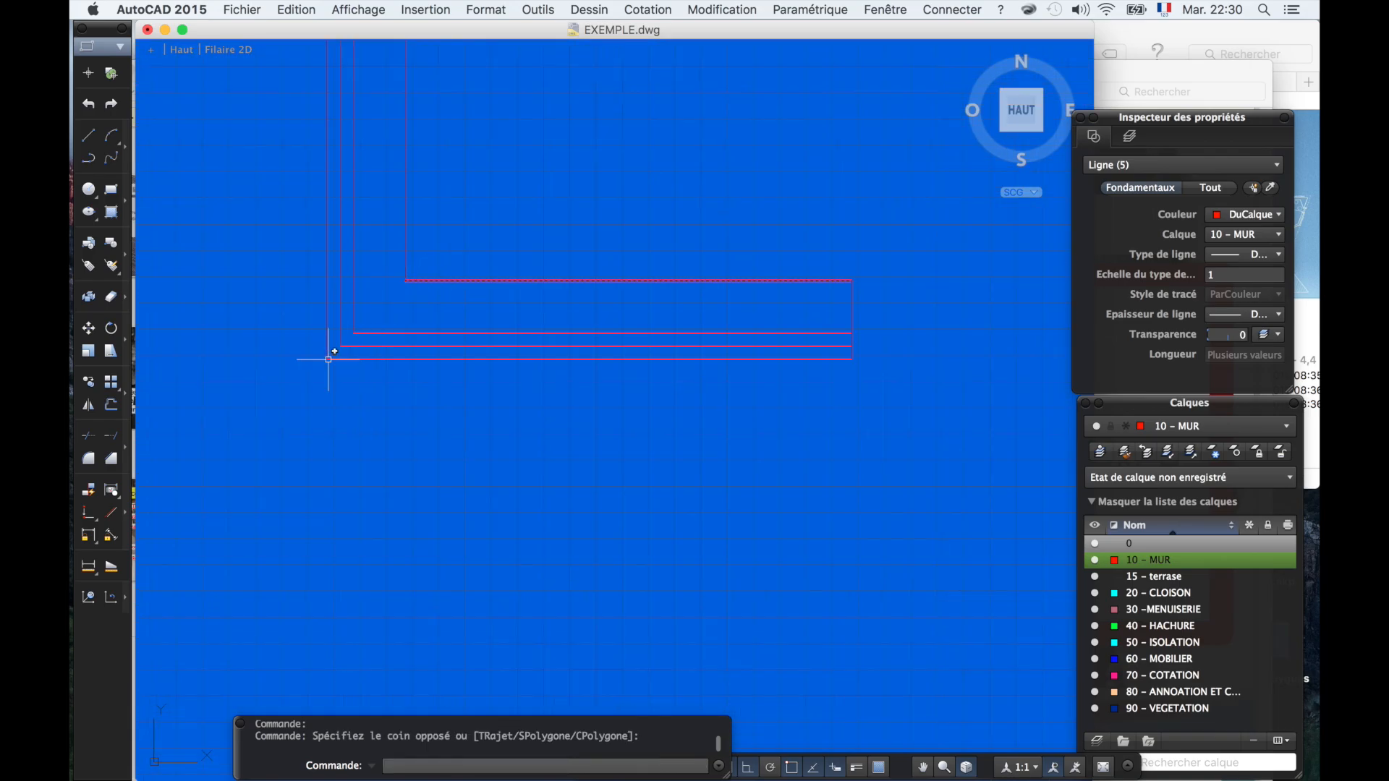
click(363, 340)
click(355, 315)
scroll(347, 311, down, 10)
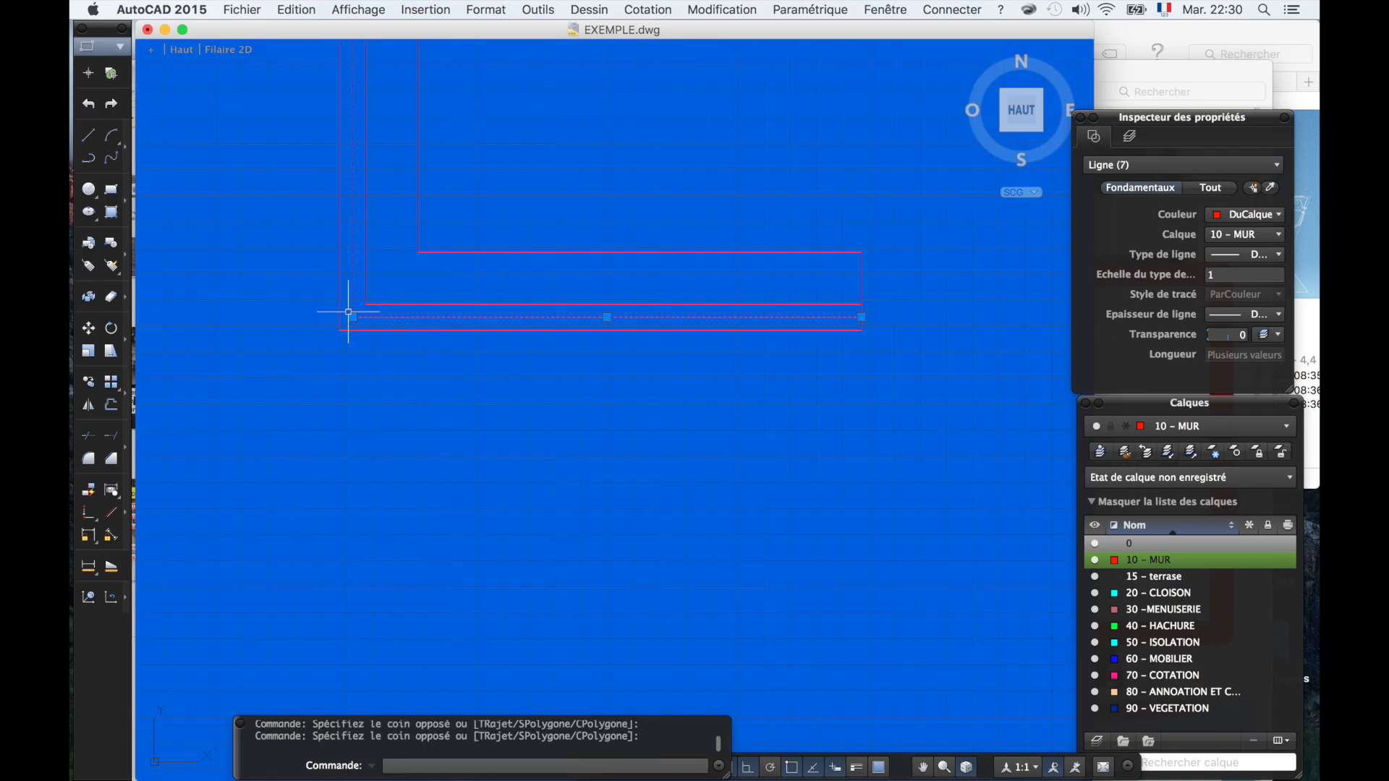
- Add the middle lines of the second and third lower wall segments to the selection
scroll(936, 316, up, 5)
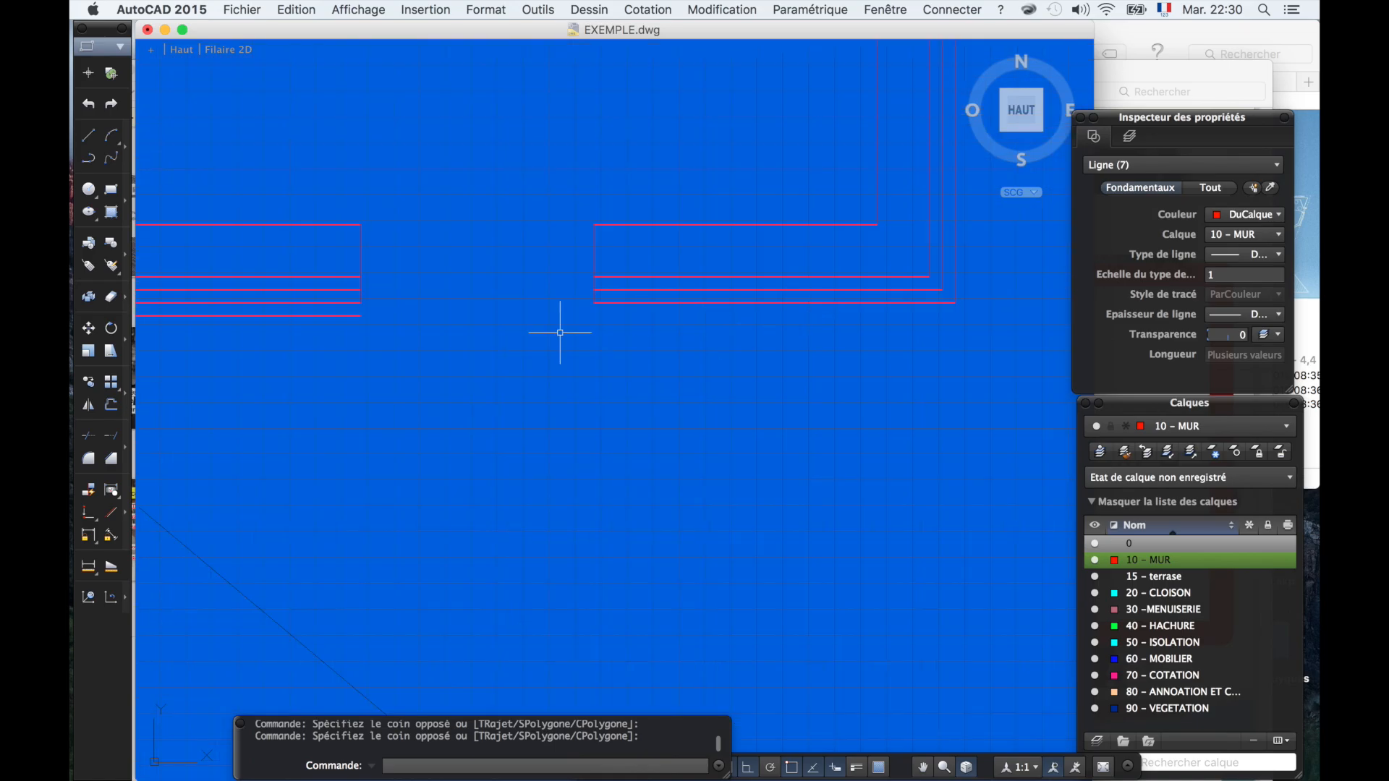
click(311, 290)
click(633, 296)
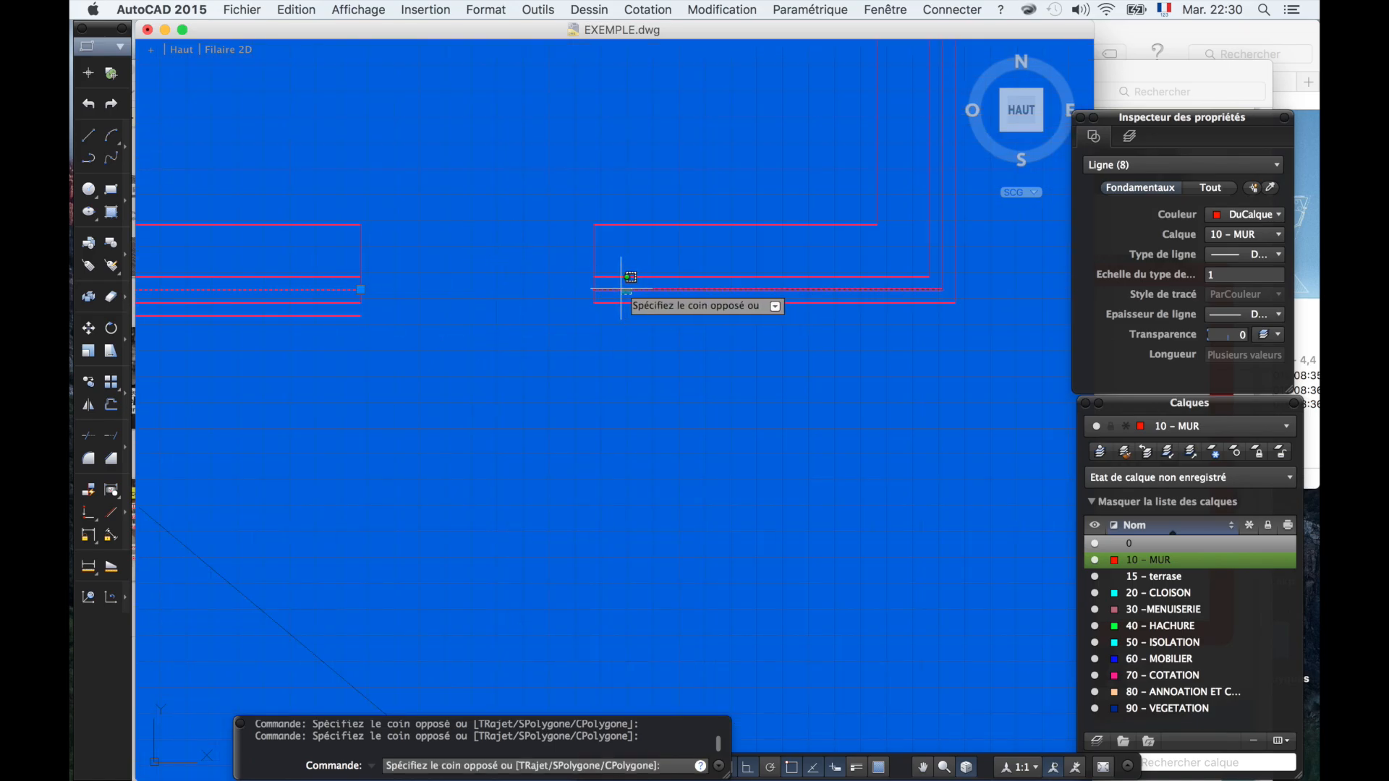
click(577, 311)
- Add the middle lines of the wall step's horizontal and vertical parts to the selection
scroll(576, 311, down, 4)
scroll(579, 213, up, 6)
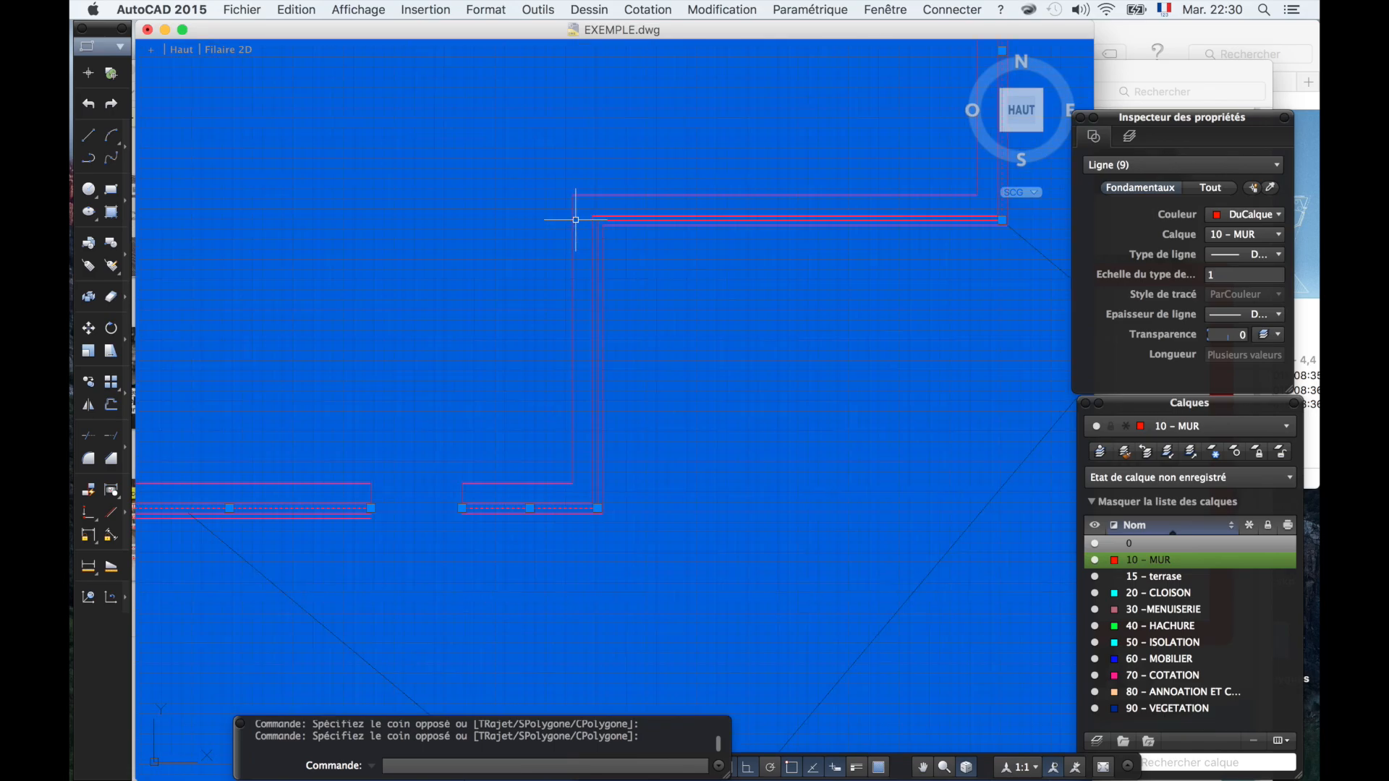
click(636, 231)
click(624, 220)
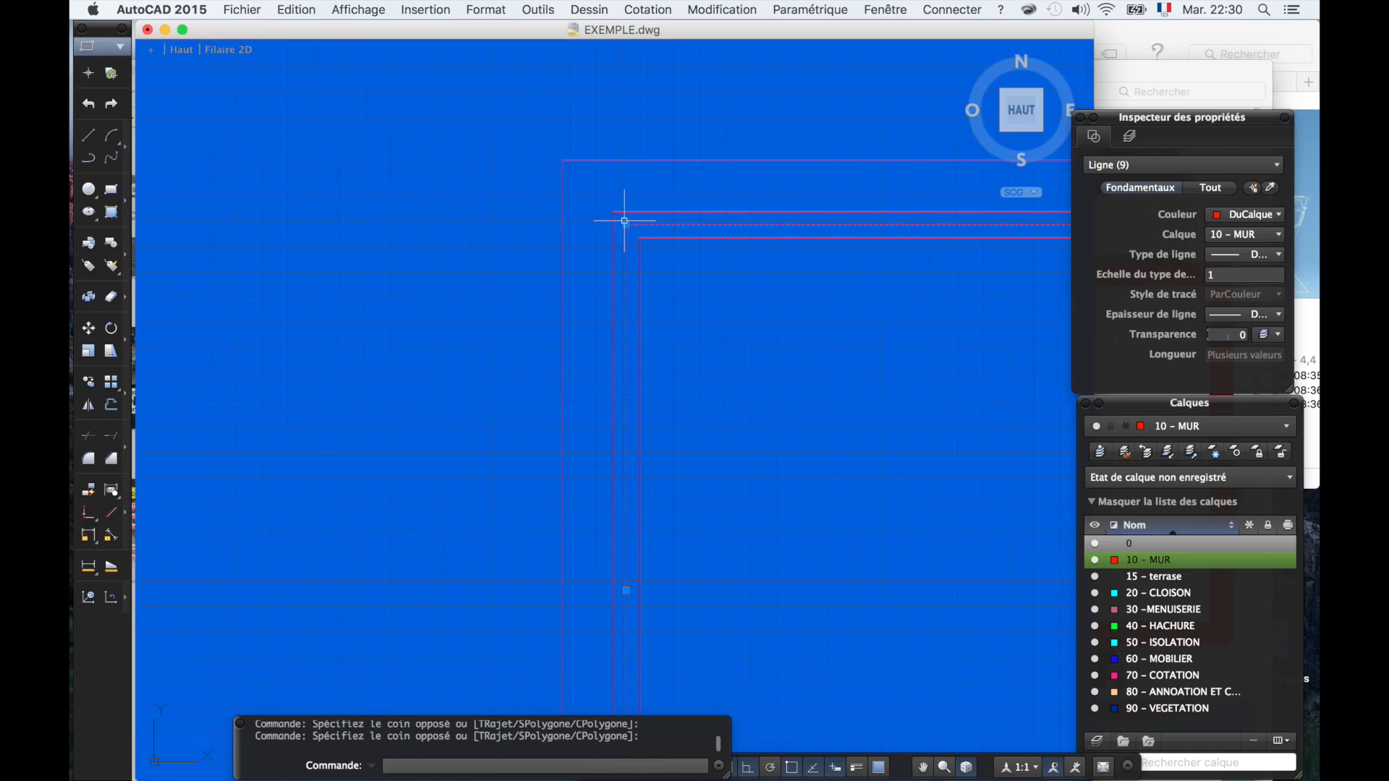
scroll(624, 221, down, 5)
scroll(624, 221, down, 4)
middle_drag(595, 224, 639, 316)
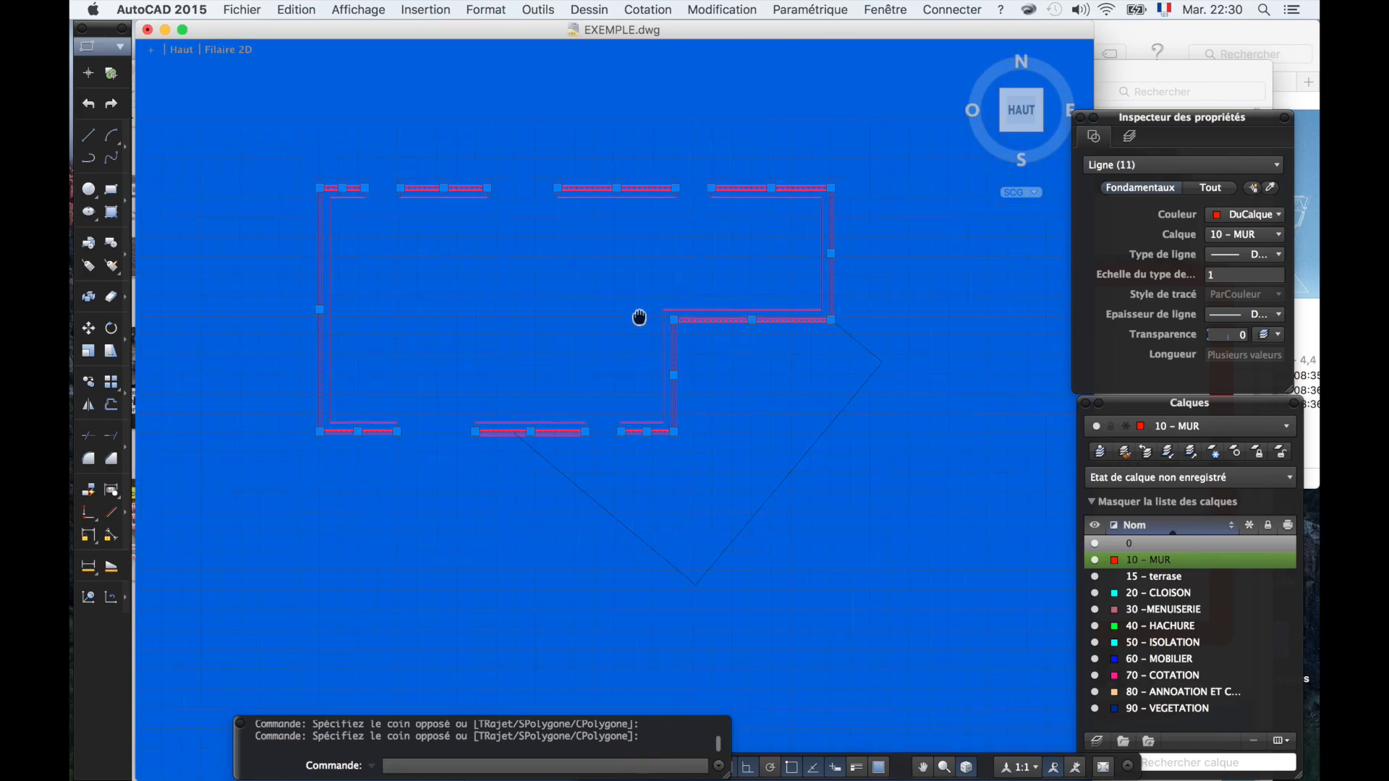
scroll(809, 272, up, 4)
scroll(890, 254, down, 3)
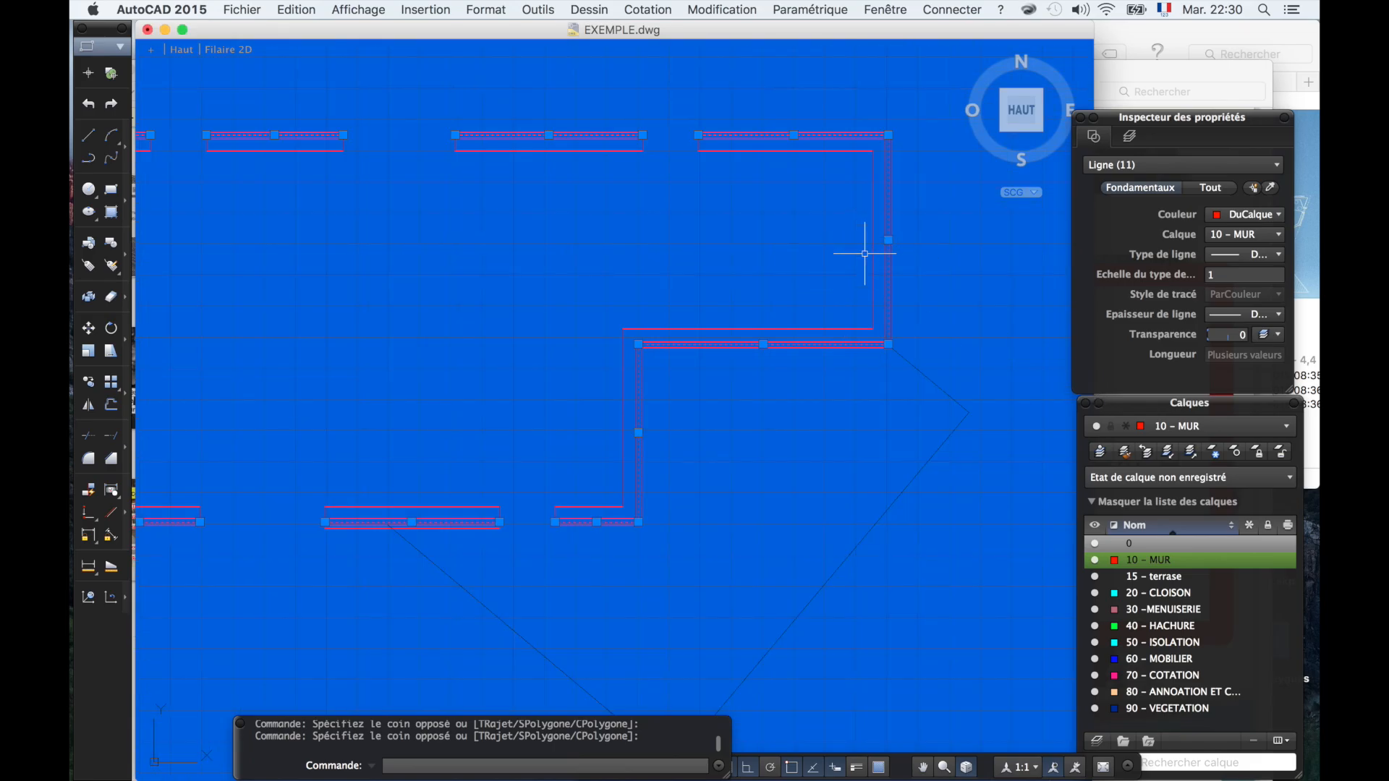
scroll(887, 256, up, 3)
scroll(887, 256, up, 3)
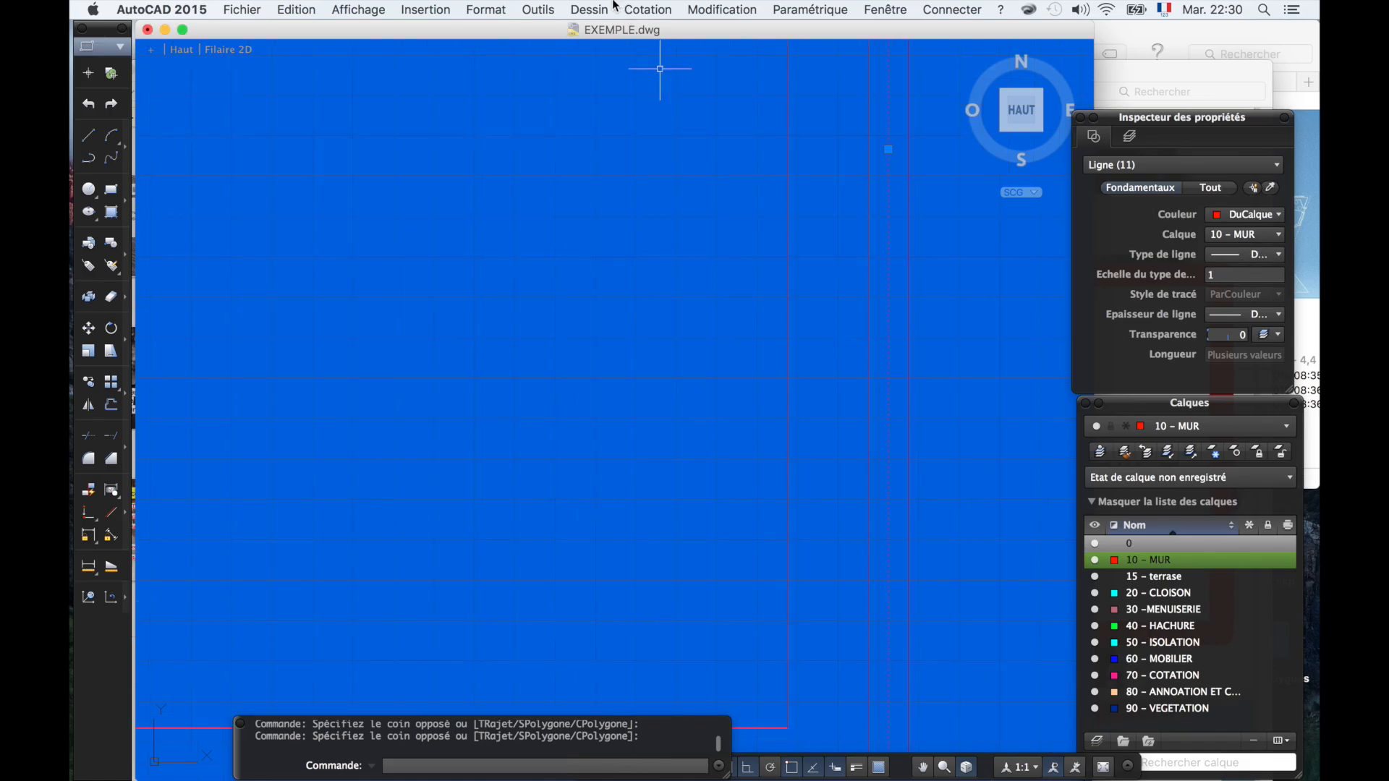
- Check the ISOLATION line type in the line type manager and among the loadable acadiso.lin types, and save the manager
click(499, 10)
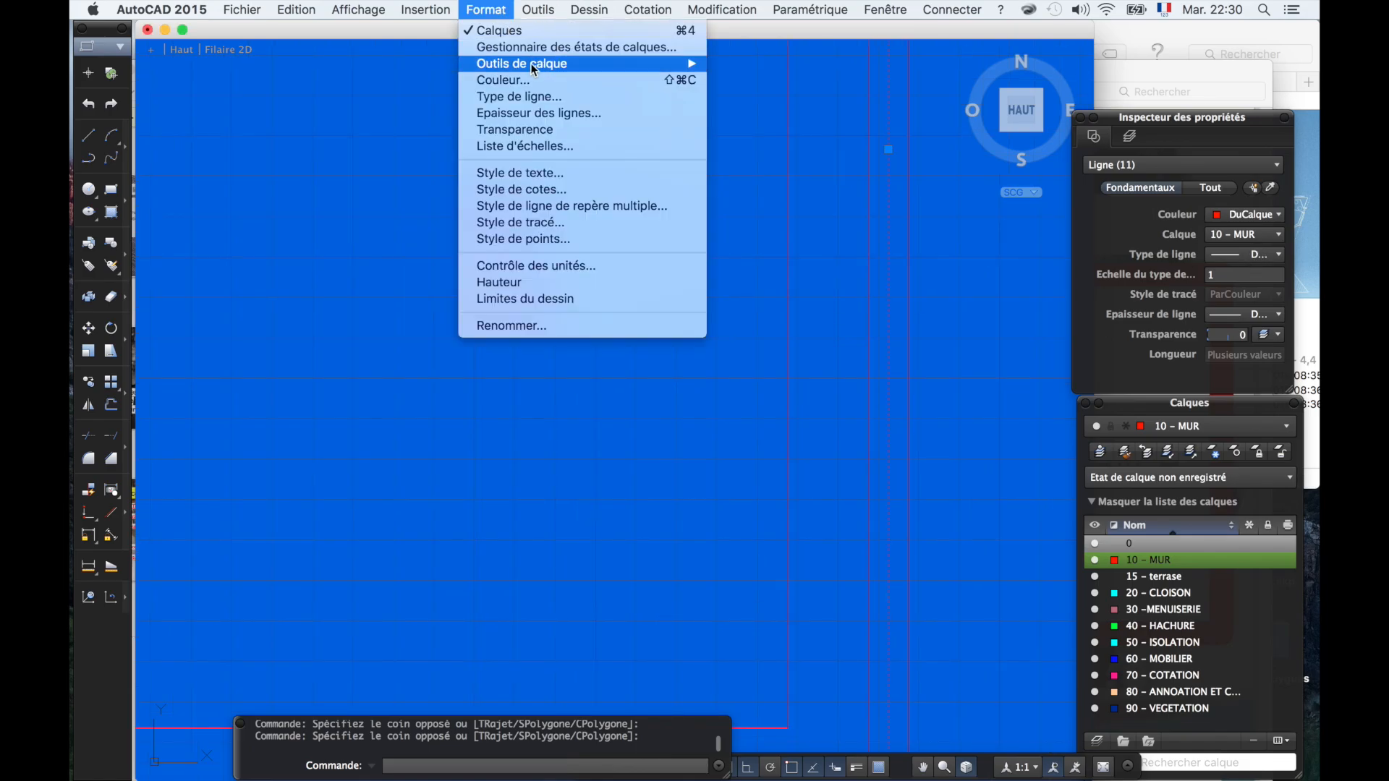
click(550, 98)
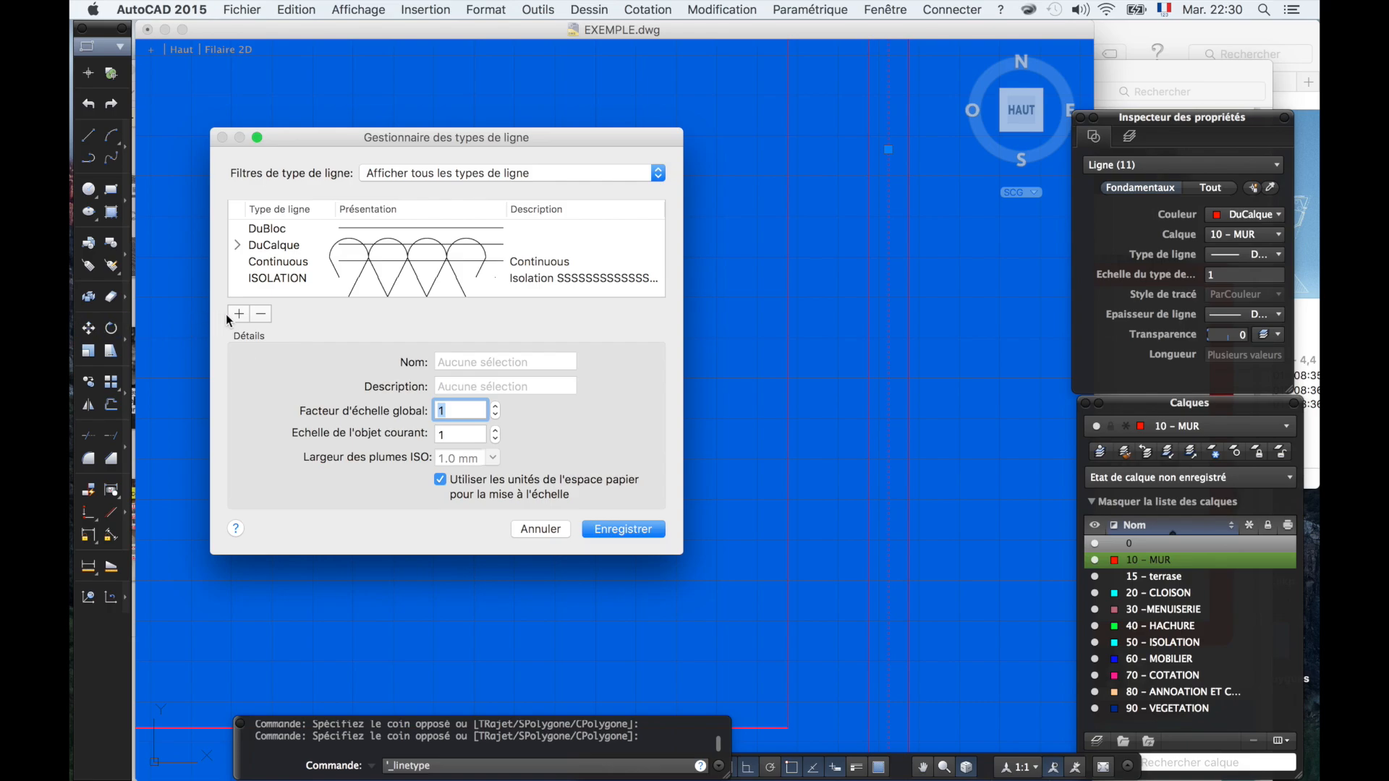
click(268, 281)
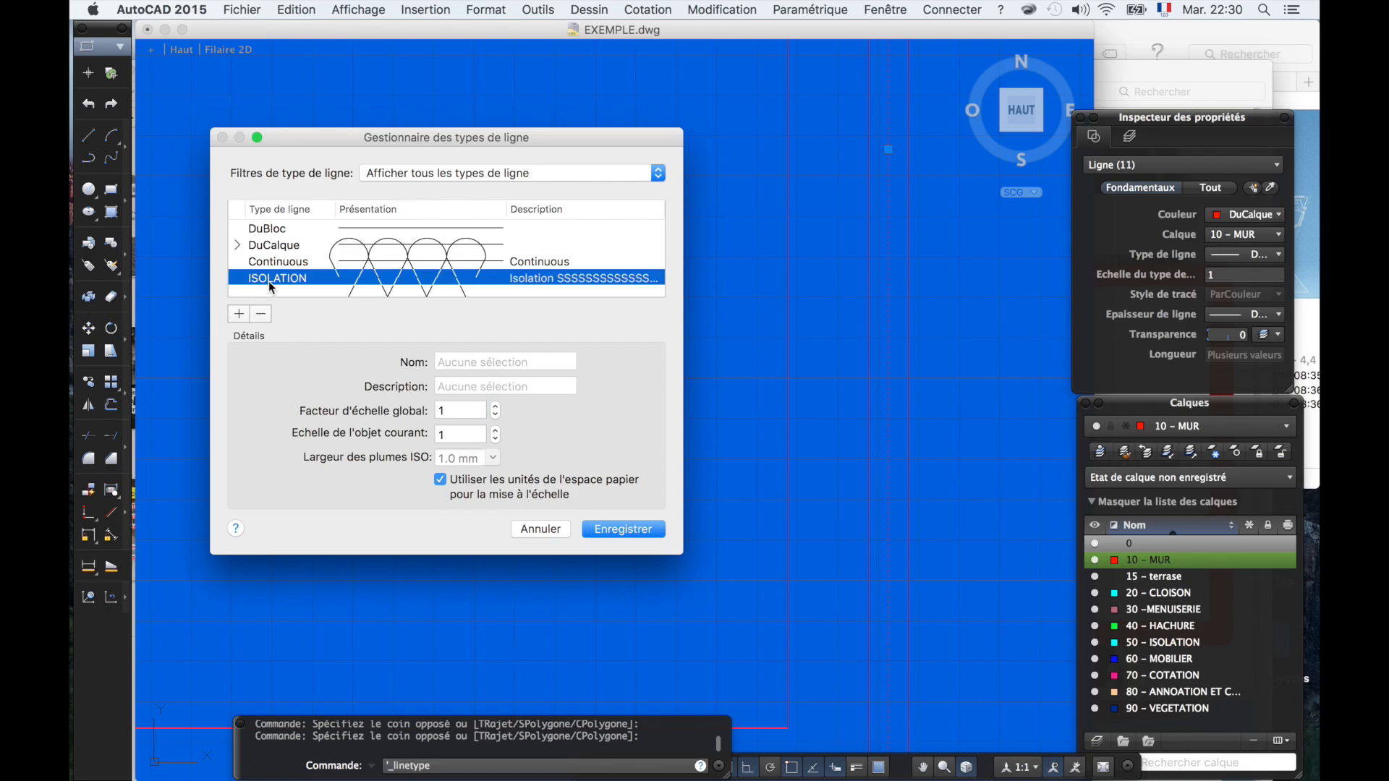
click(240, 315)
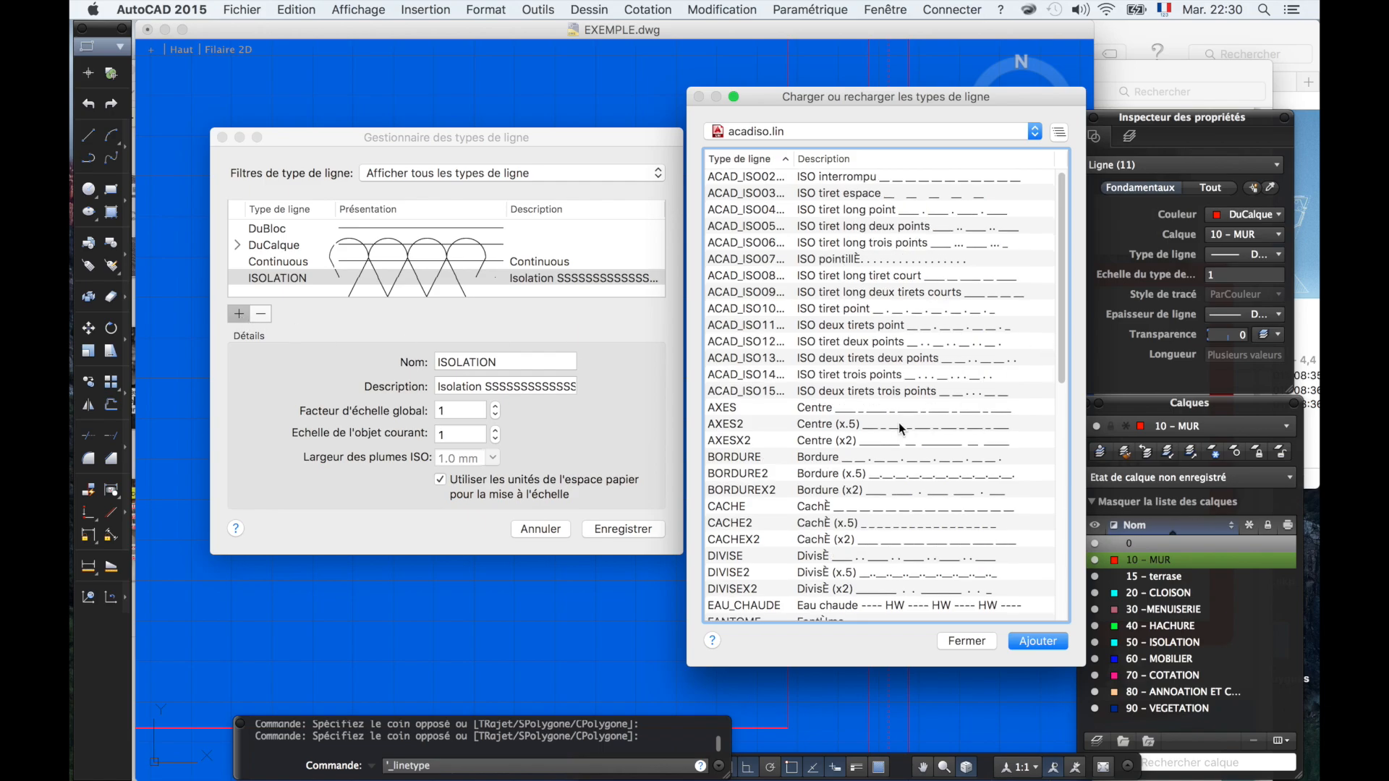
scroll(897, 424, down, 5)
click(852, 551)
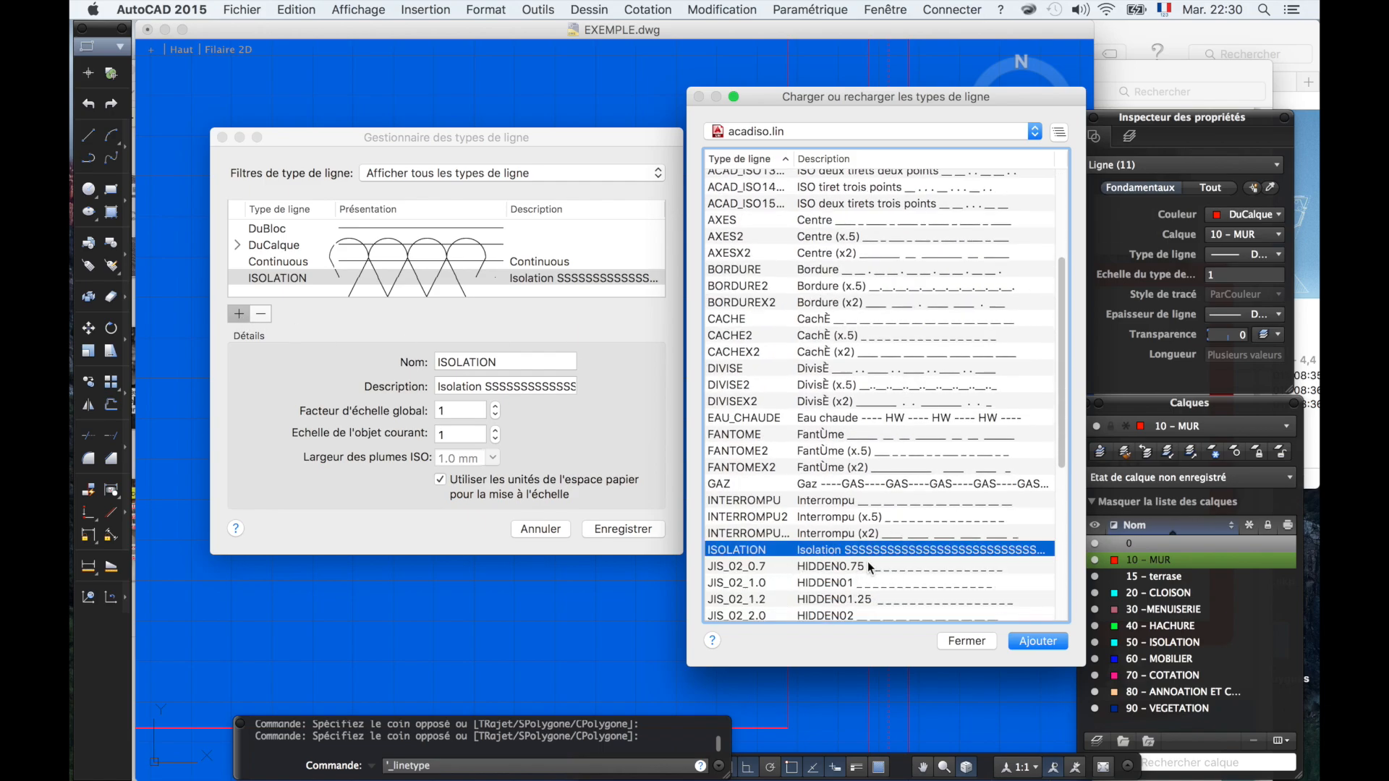
click(966, 640)
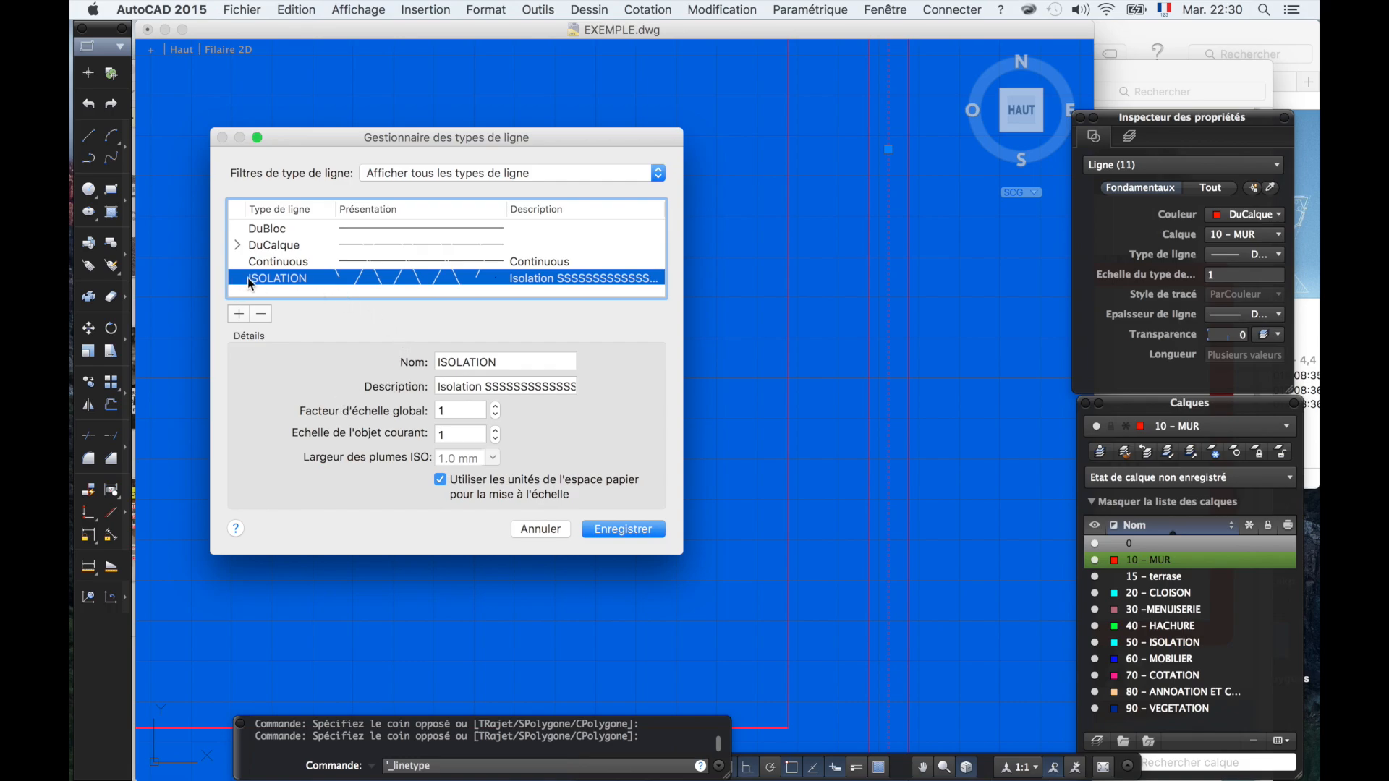
click(238, 314)
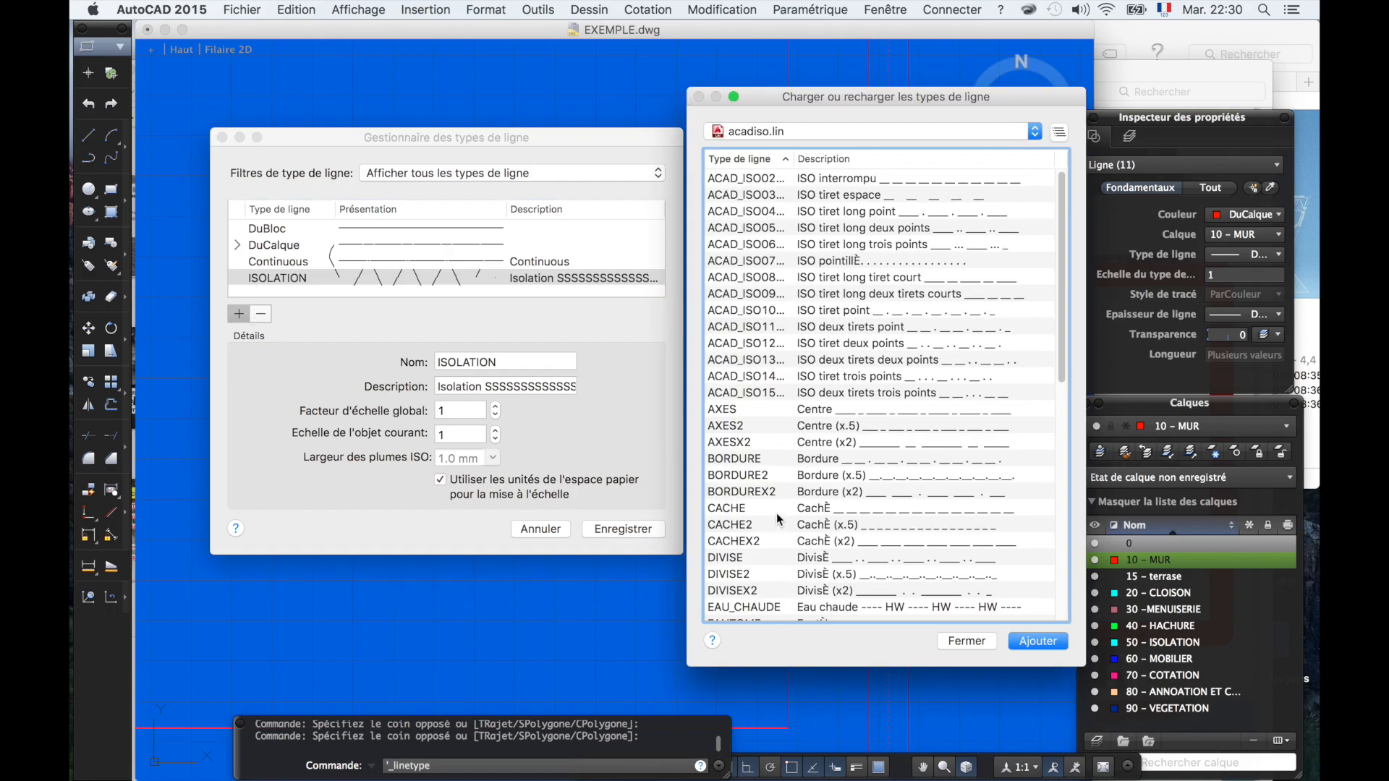
click(956, 640)
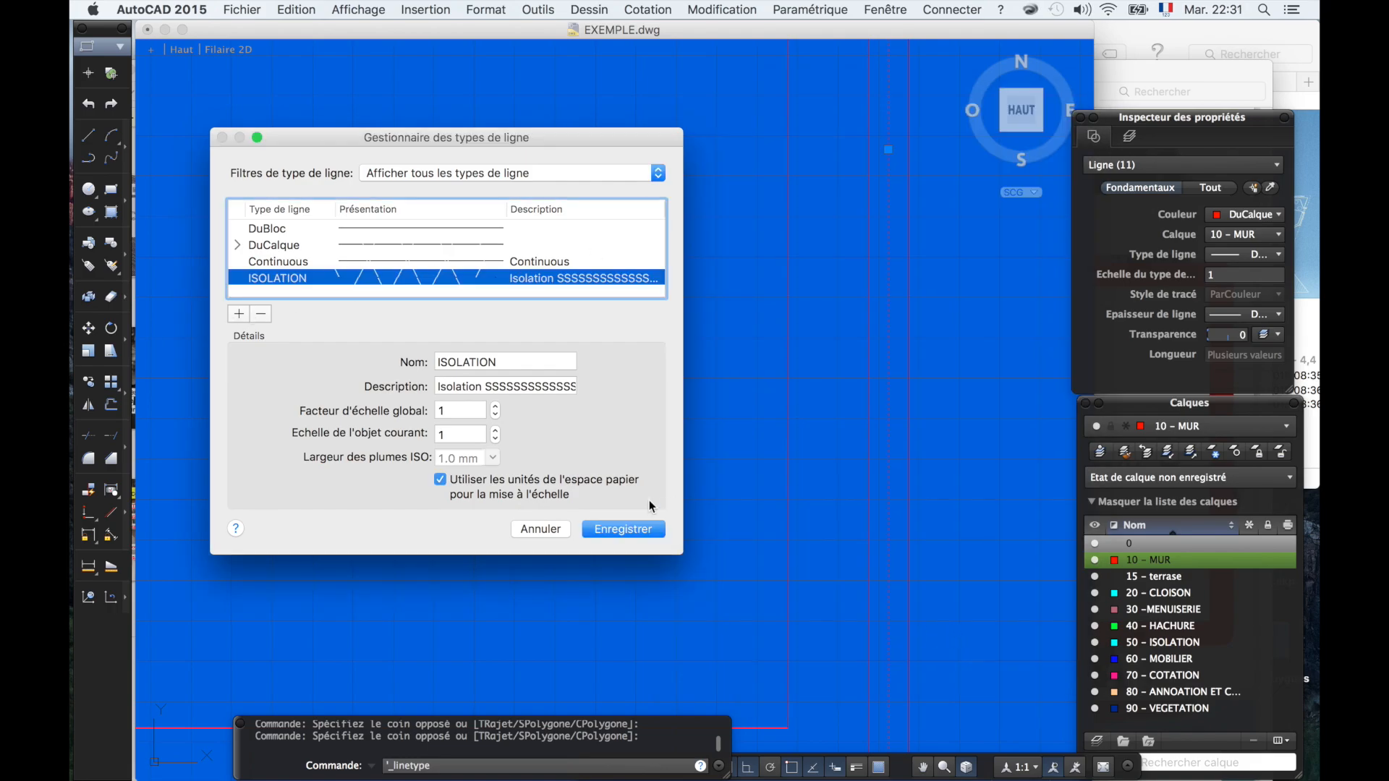
click(614, 527)
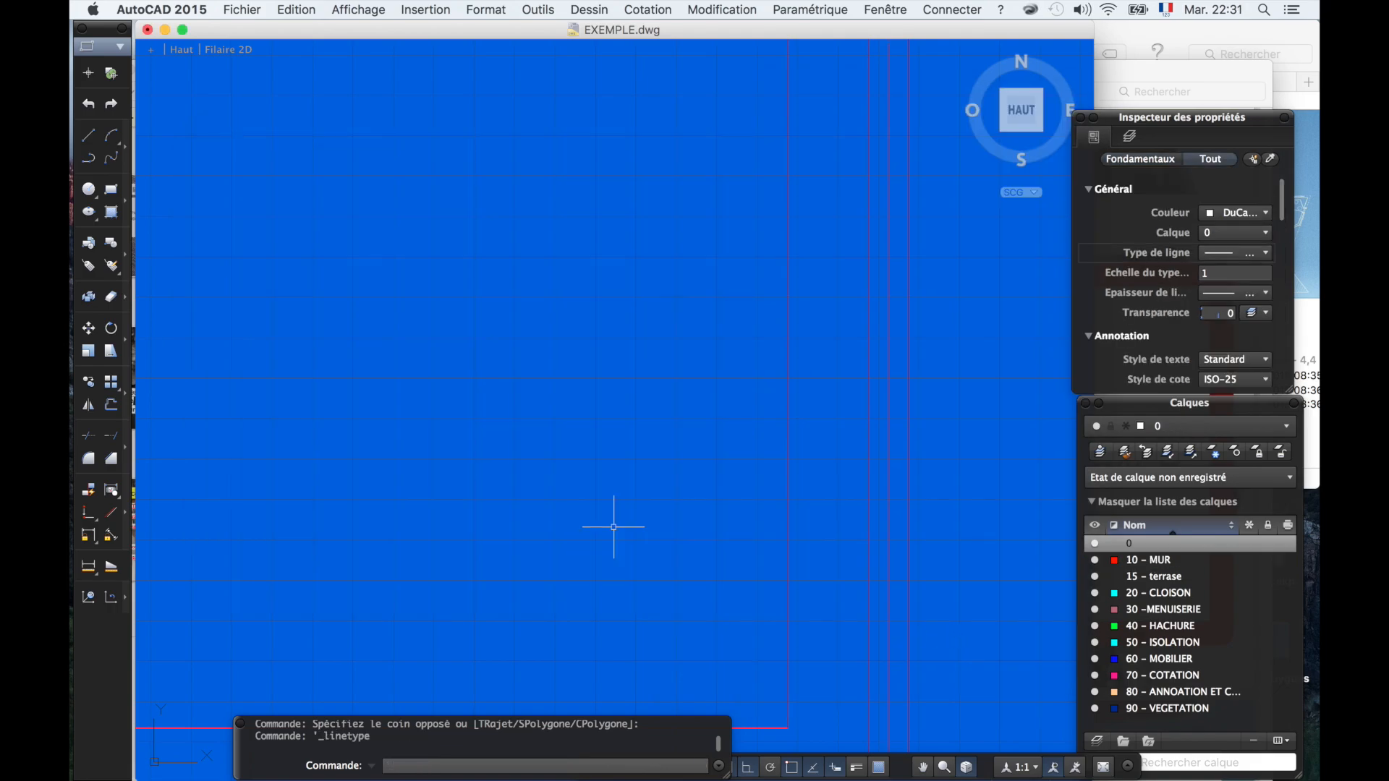
- Set the current line type to ISOLATION
click(1258, 253)
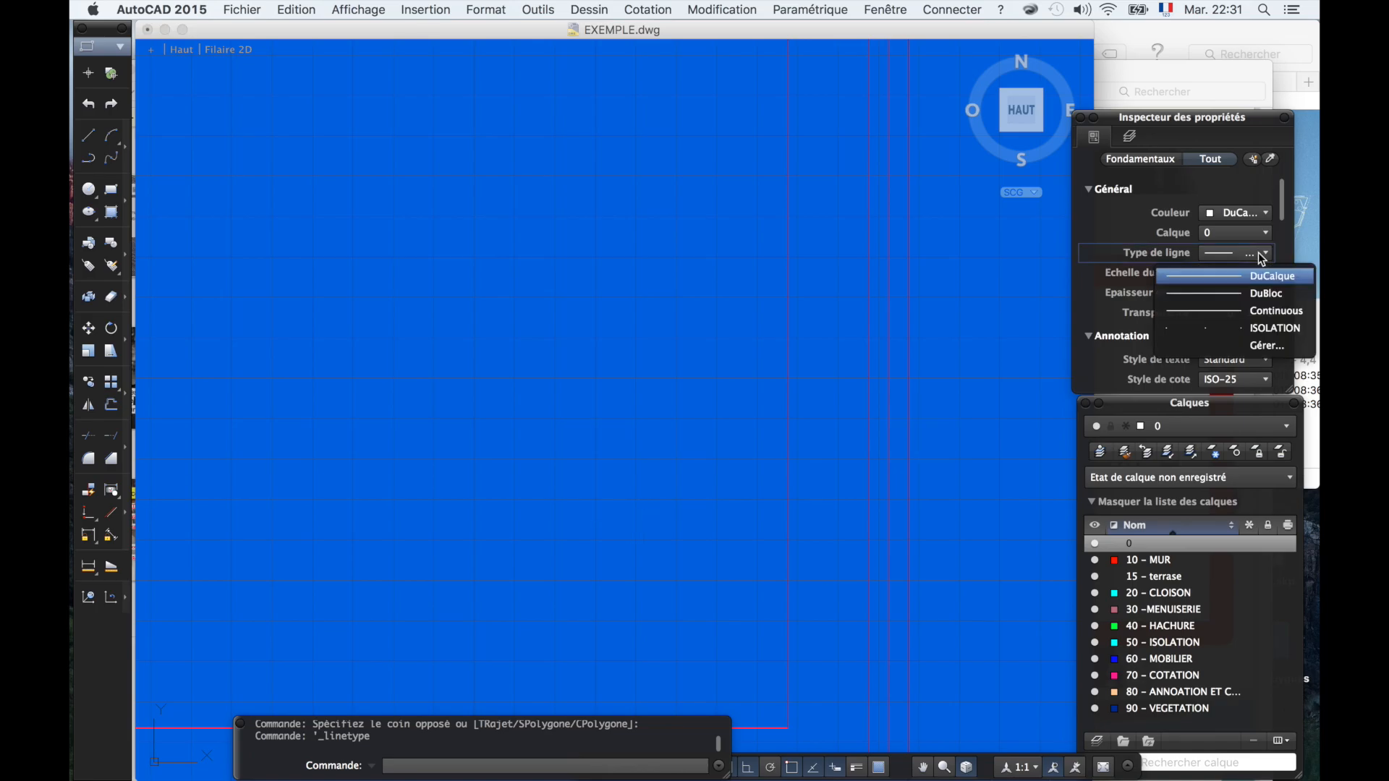
click(1274, 328)
- Apply the ISOLATION line type to the middle lines of the right wall and the fourth upper wall segment
scroll(897, 275, down, 5)
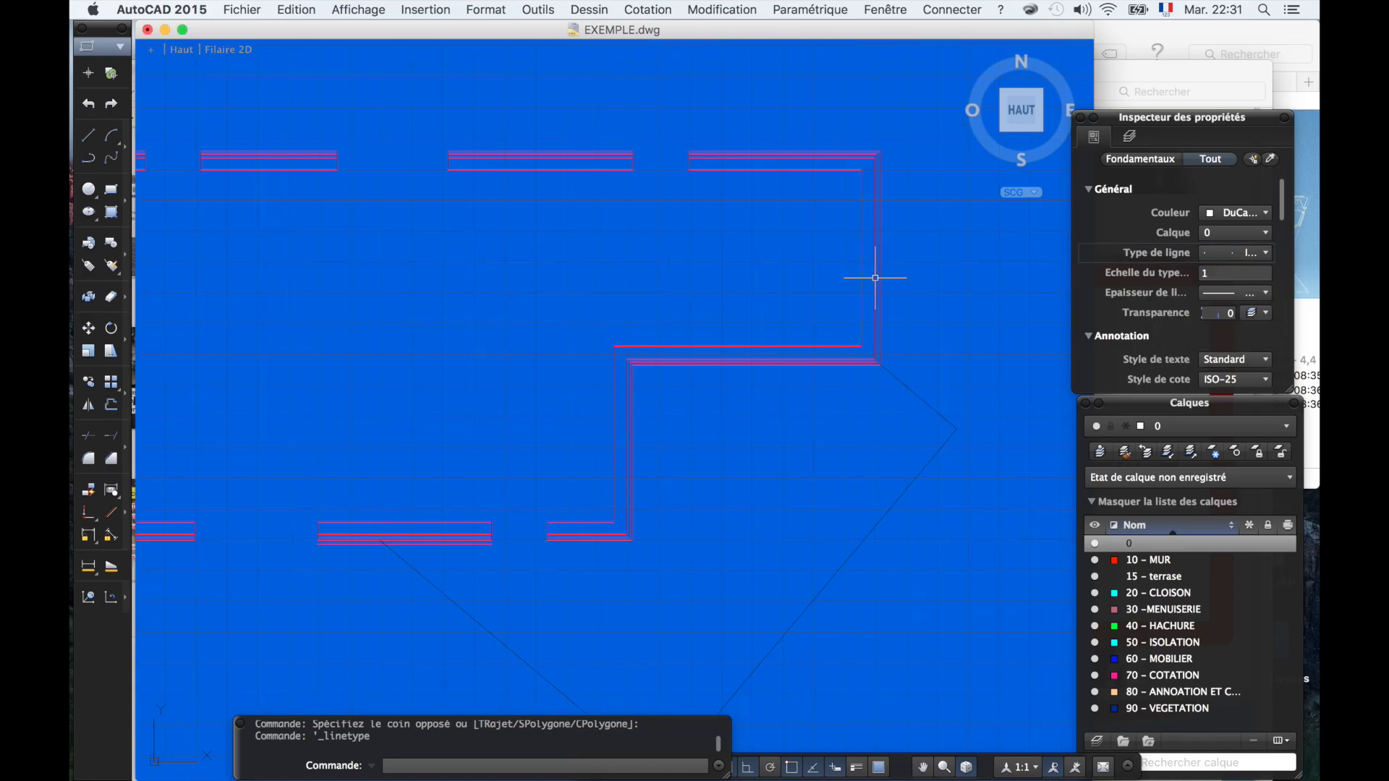
scroll(885, 117, up, 5)
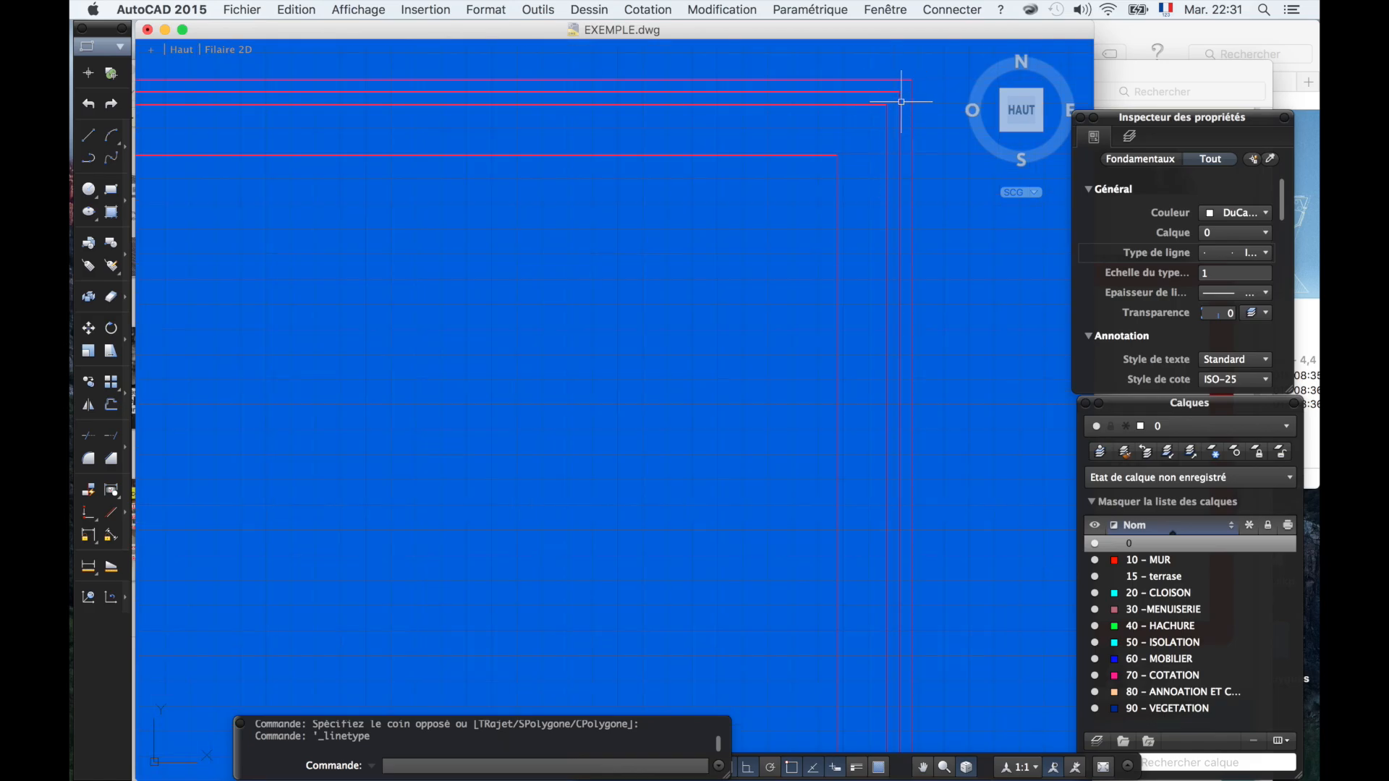
click(903, 102)
click(895, 89)
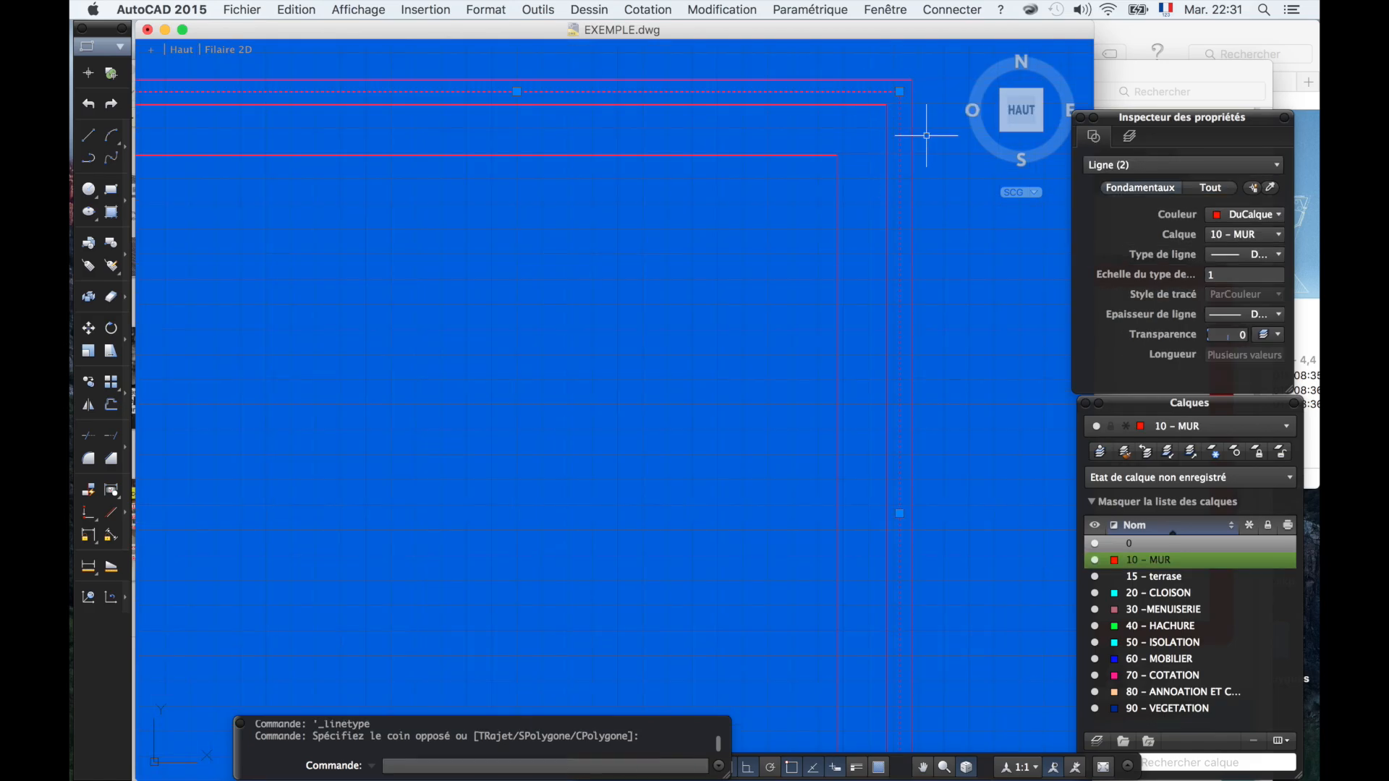
click(1239, 256)
click(1247, 331)
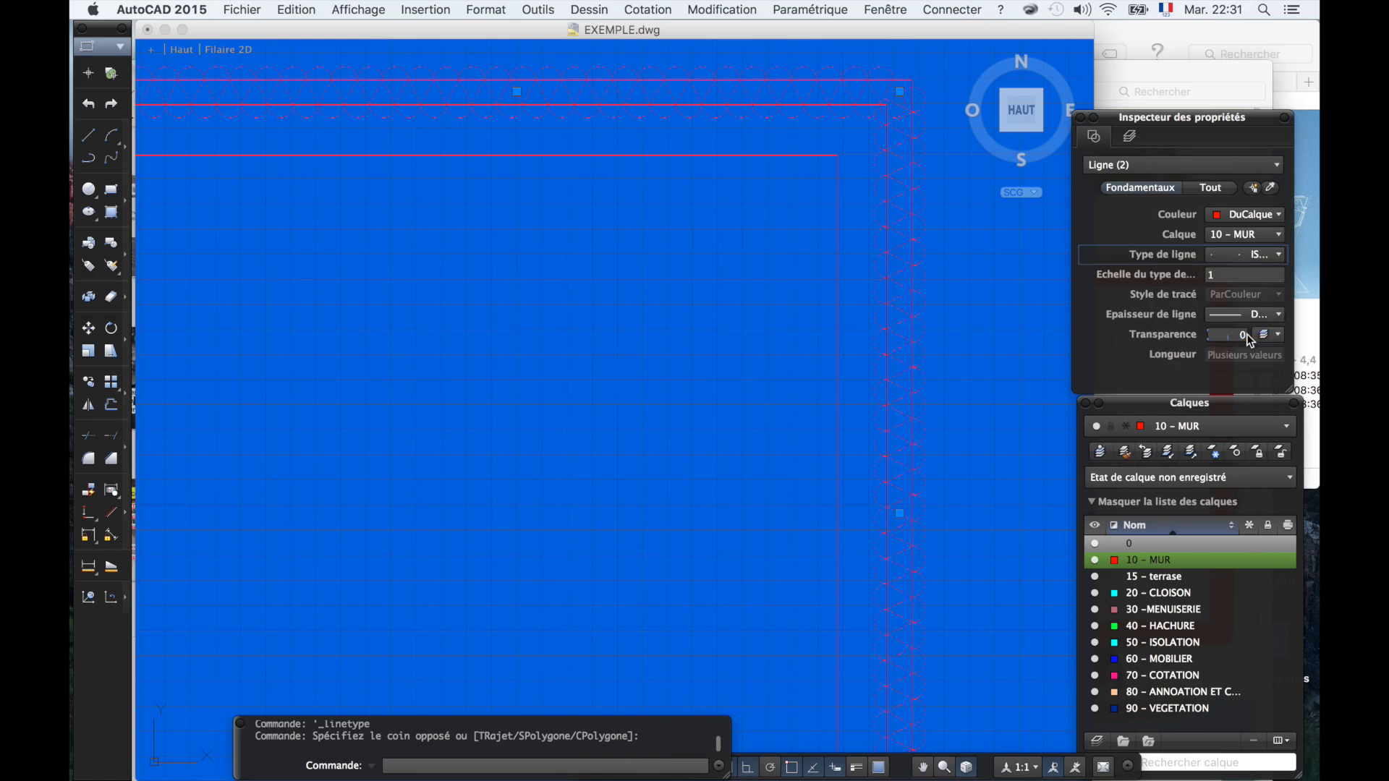
- Add the middle lines of the left wall and the first and second upper wall segments to the selection
scroll(795, 310, down, 5)
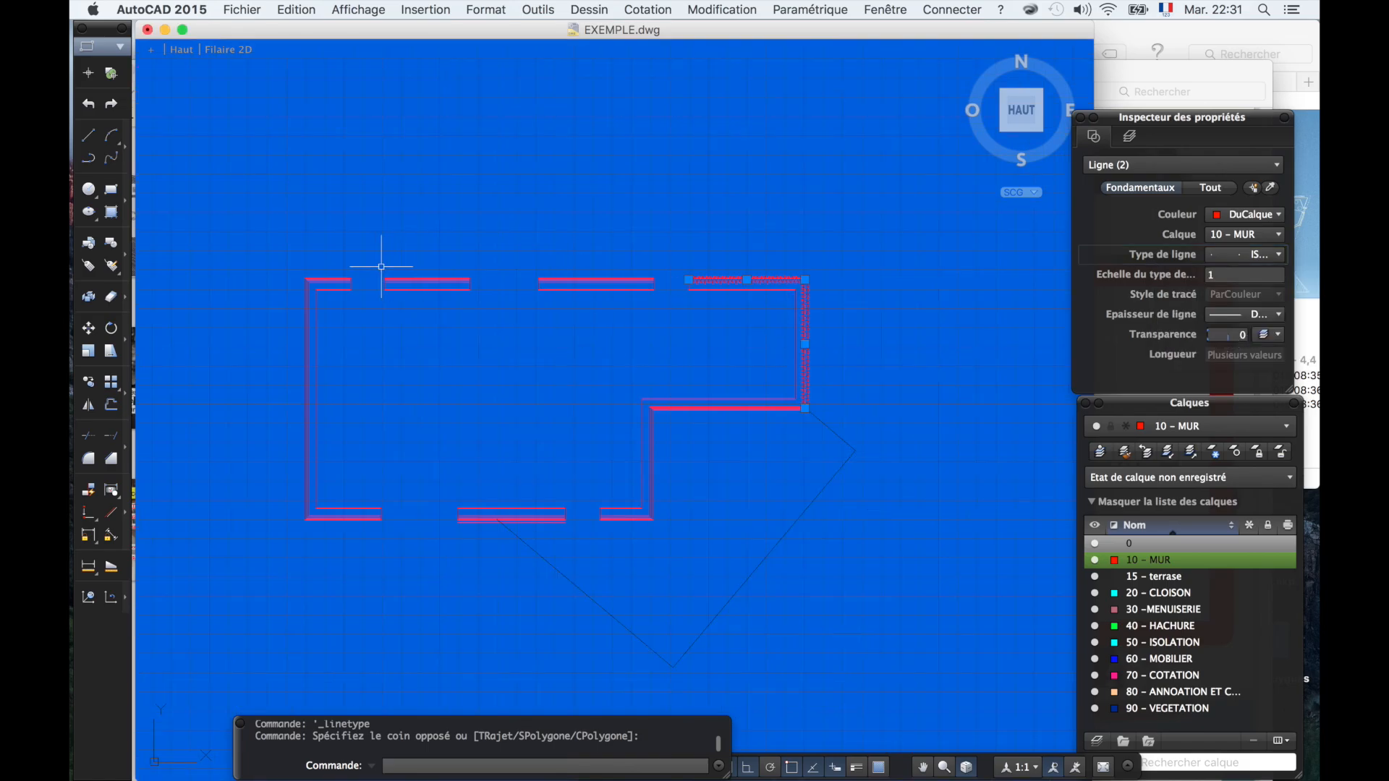
scroll(297, 290, up, 5)
click(302, 266)
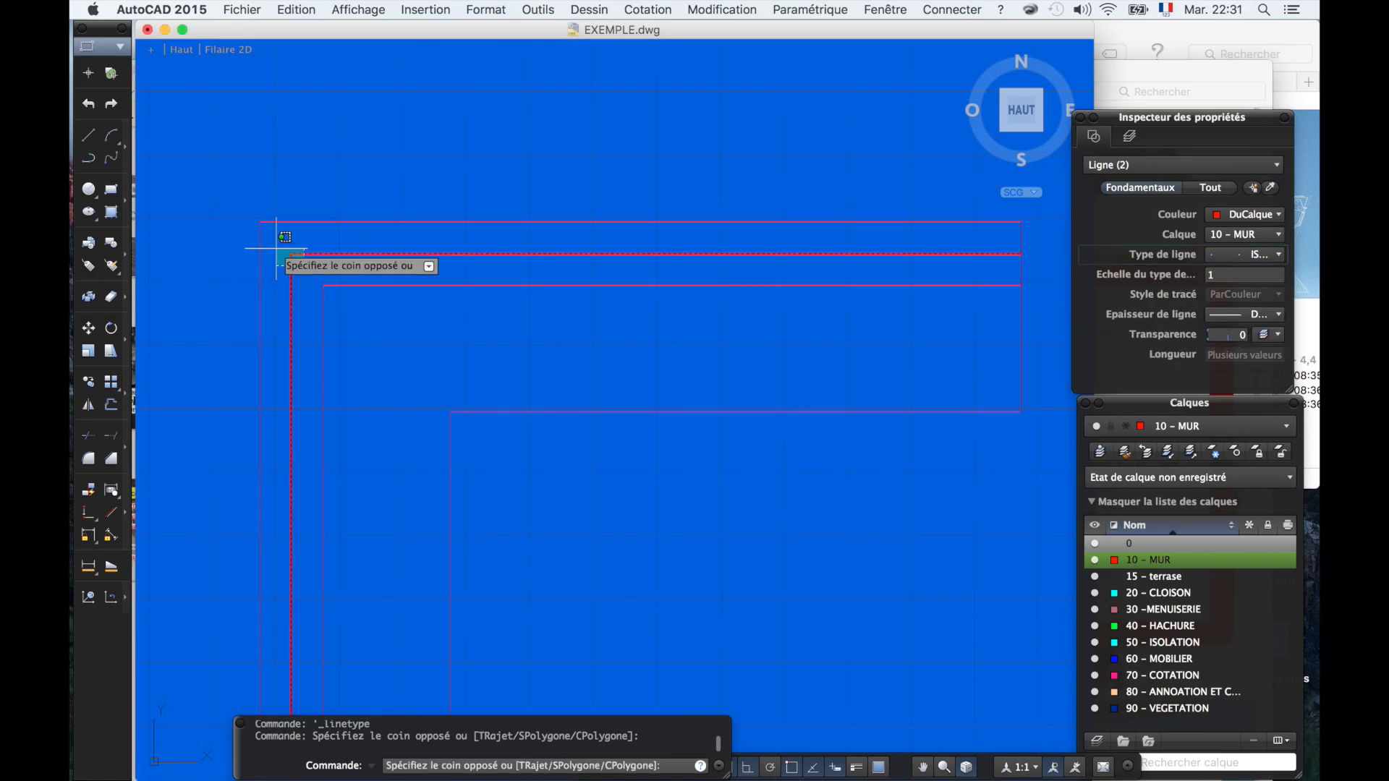
click(277, 248)
scroll(276, 248, down, 3)
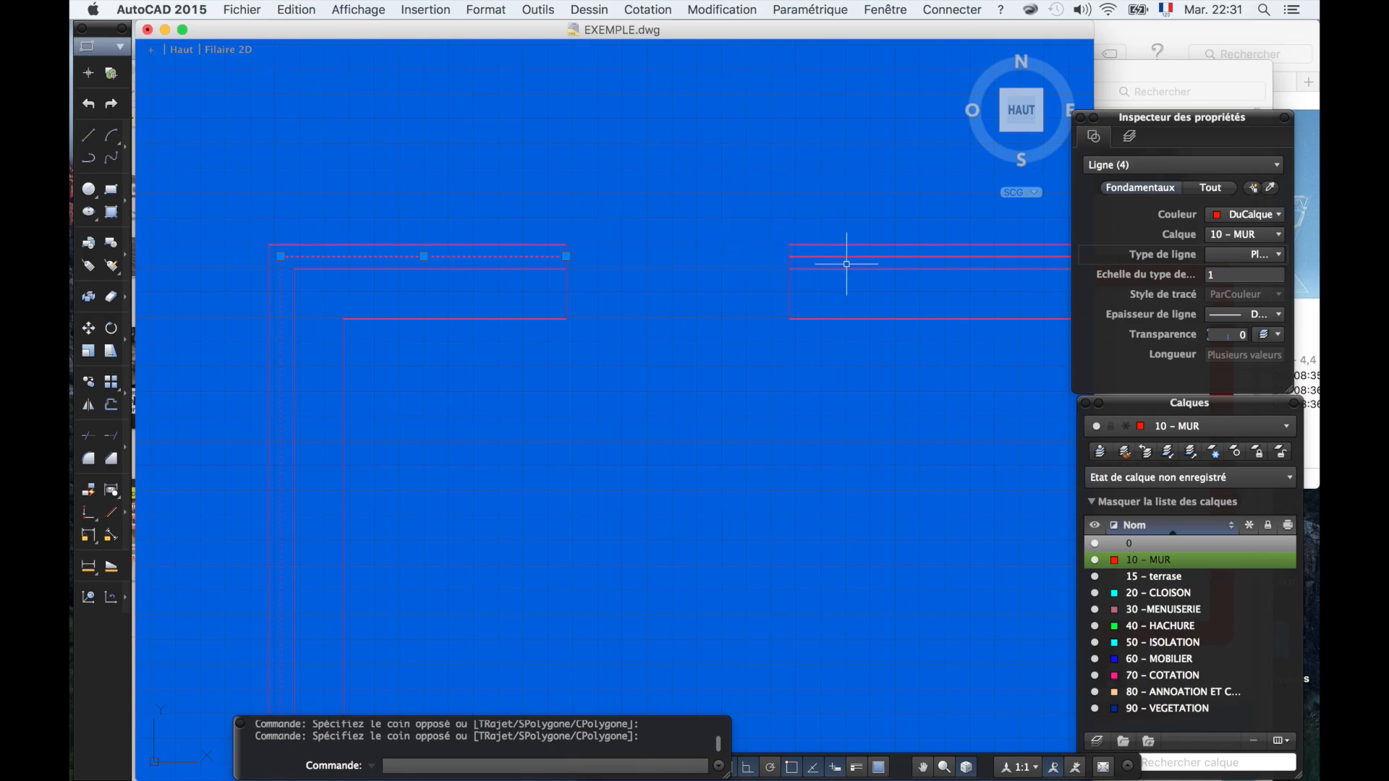
click(562, 270)
scroll(523, 269, down, 5)
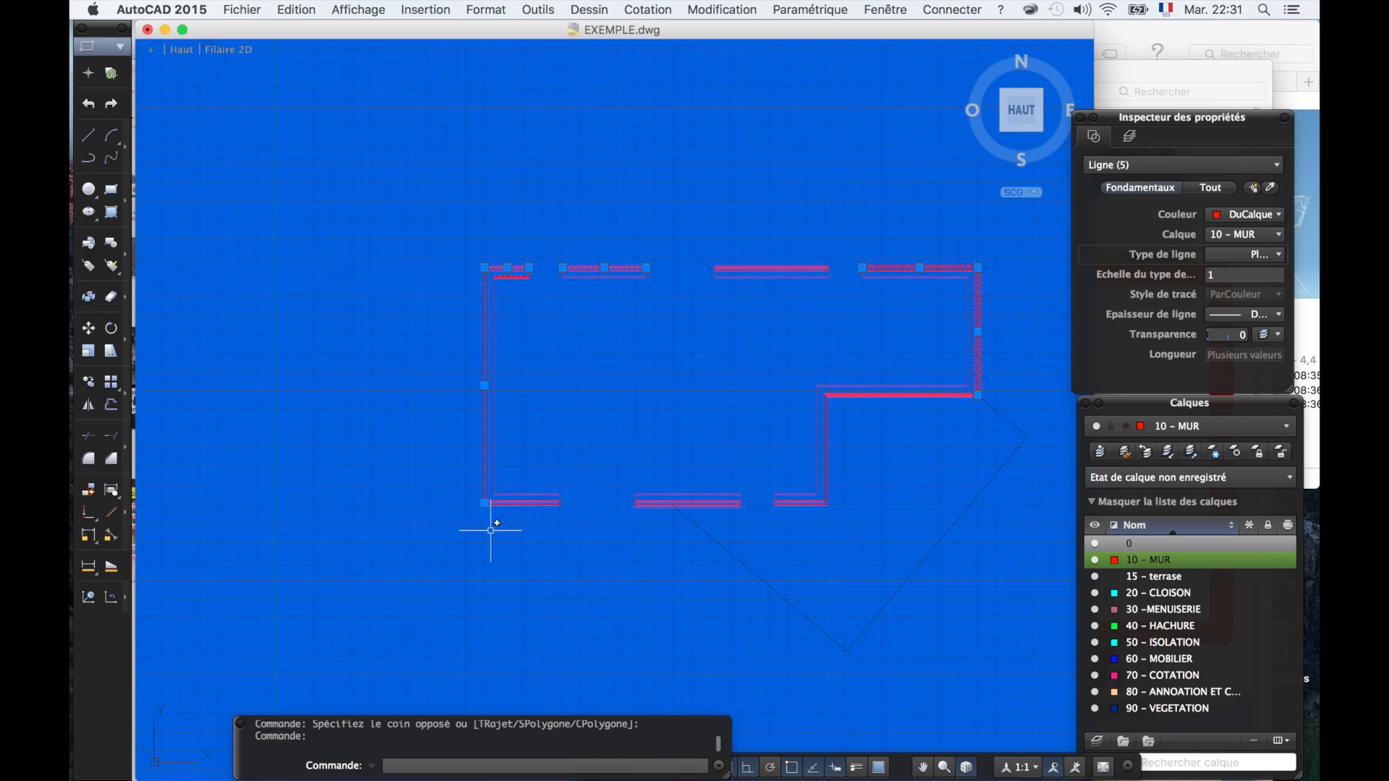
- Add the middle lines of the three lower wall segments and the wall step's vertical and horizontal parts to the selection
scroll(489, 500, up, 5)
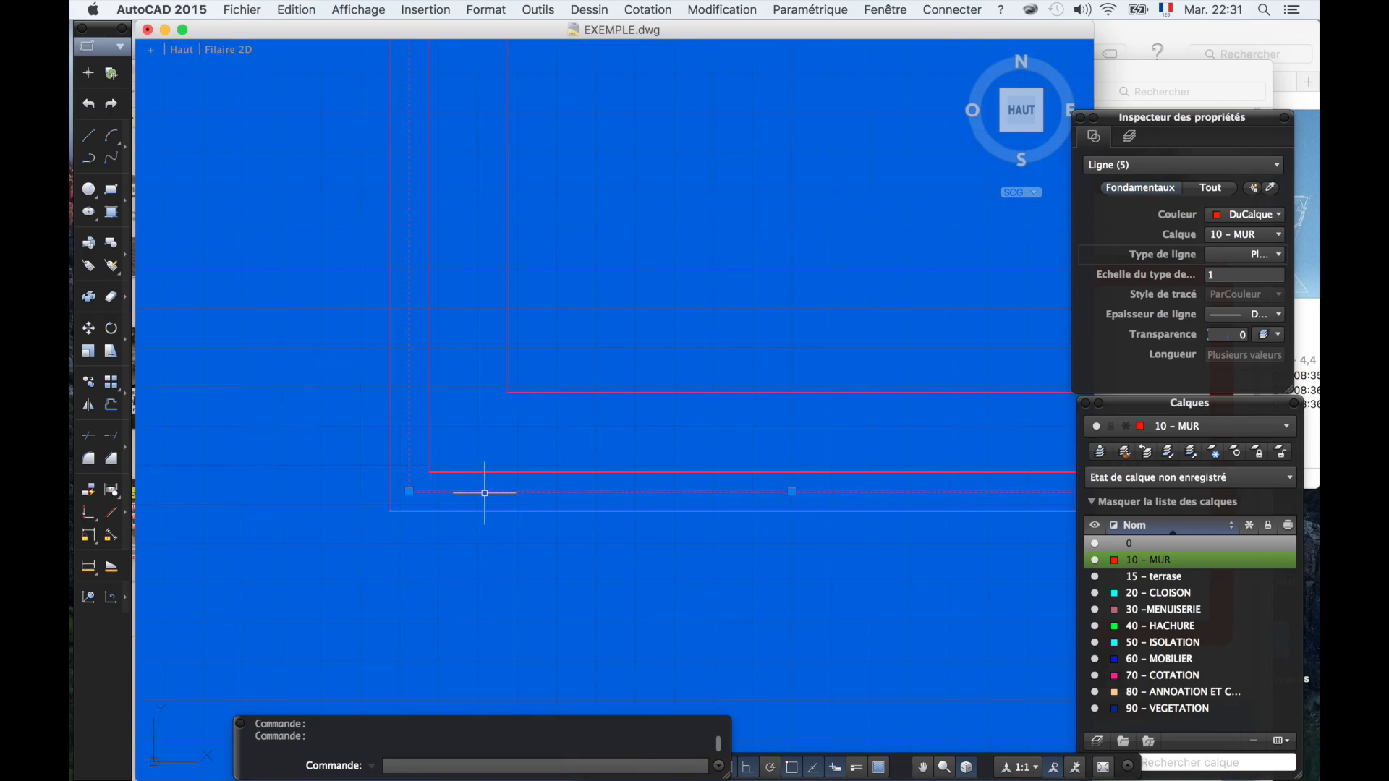
scroll(449, 485, down, 5)
scroll(756, 488, up, 3)
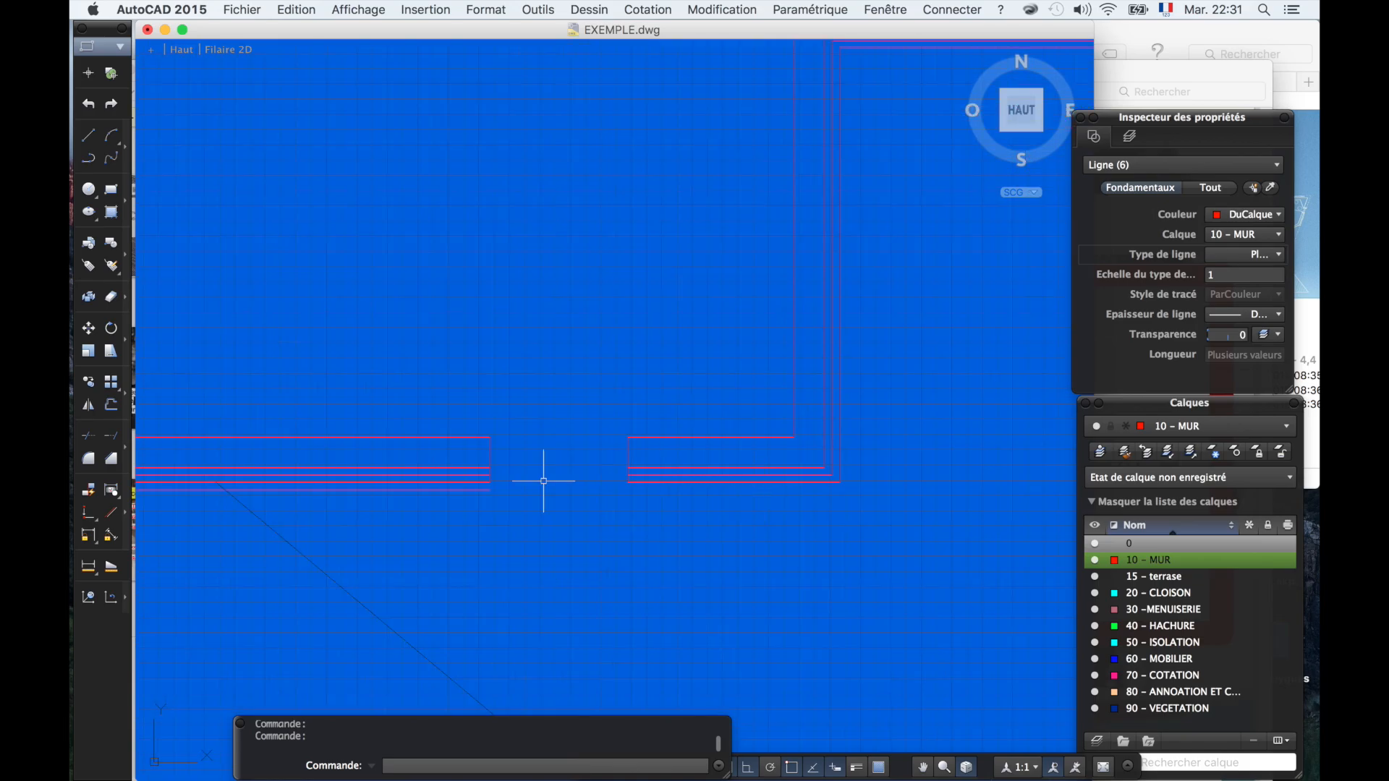
scroll(834, 478, up, 5)
click(835, 473)
click(812, 464)
scroll(754, 544, down, 5)
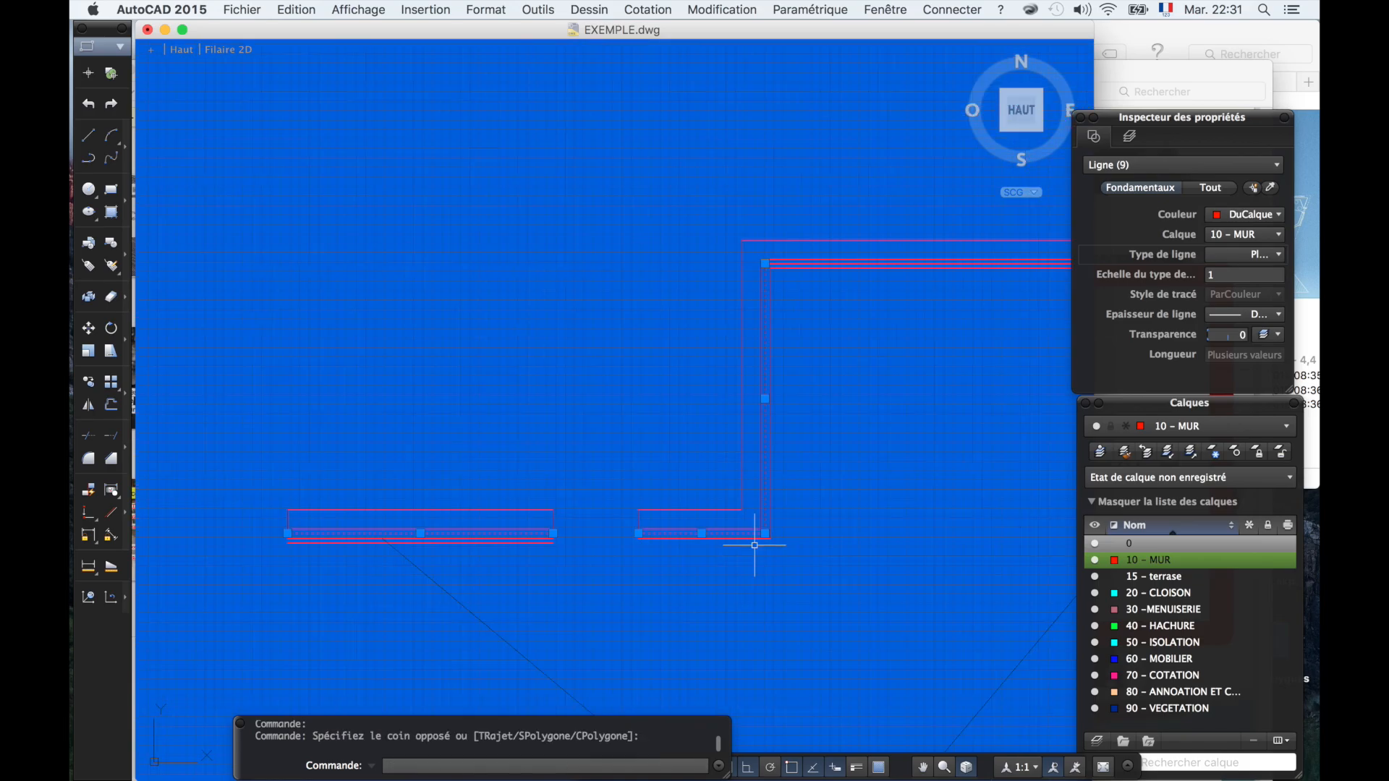
scroll(625, 357, down, 3)
scroll(873, 304, up, 8)
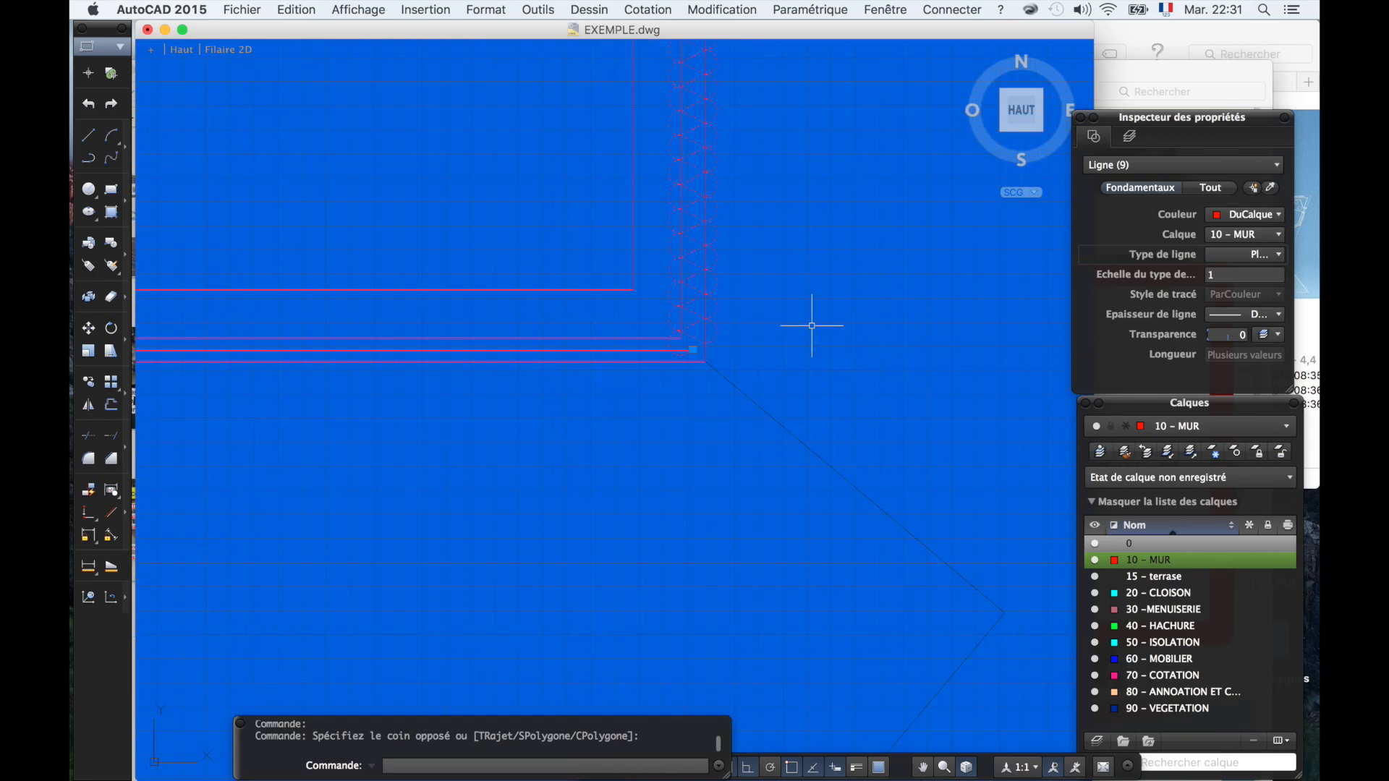
click(556, 379)
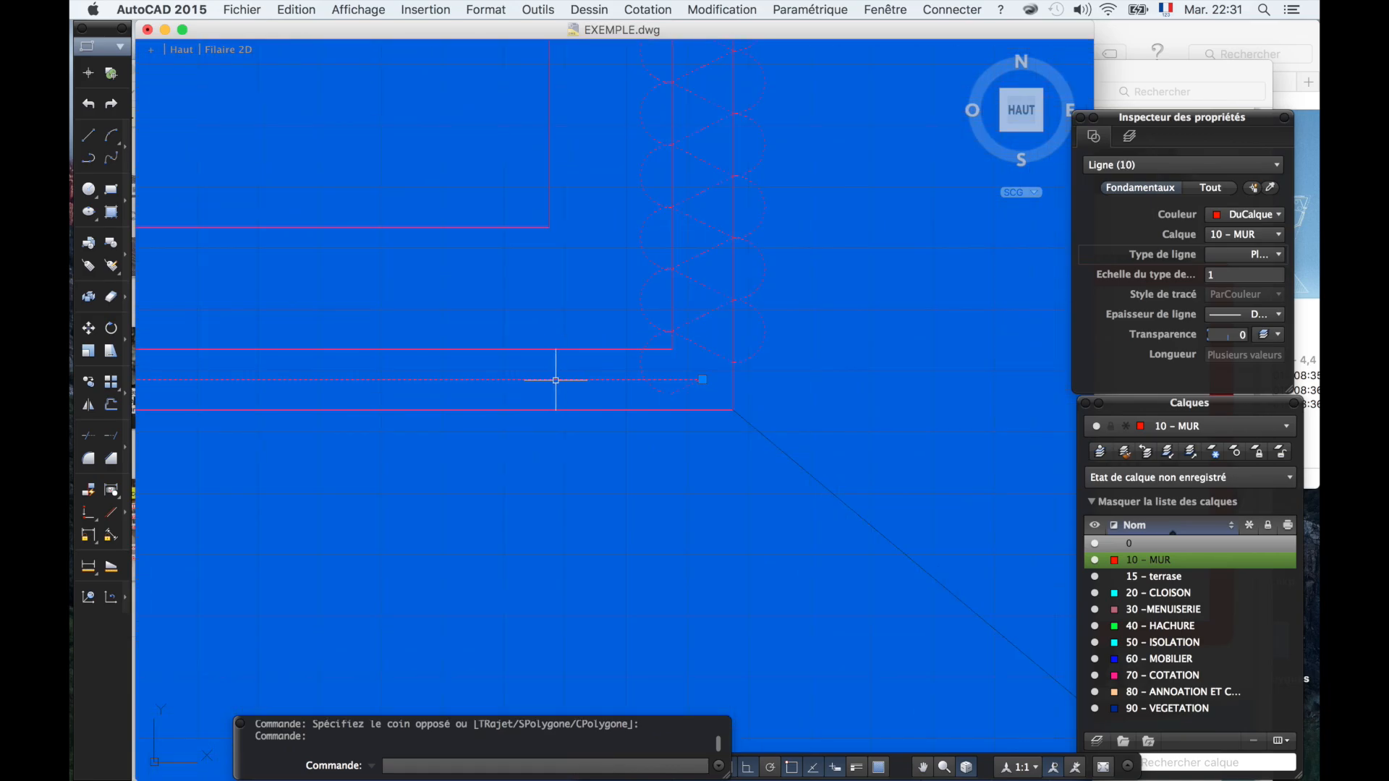
- Apply the ISOLATION line type to the selected middle lines and inspect the pattern at the upper right wall corner
click(1277, 256)
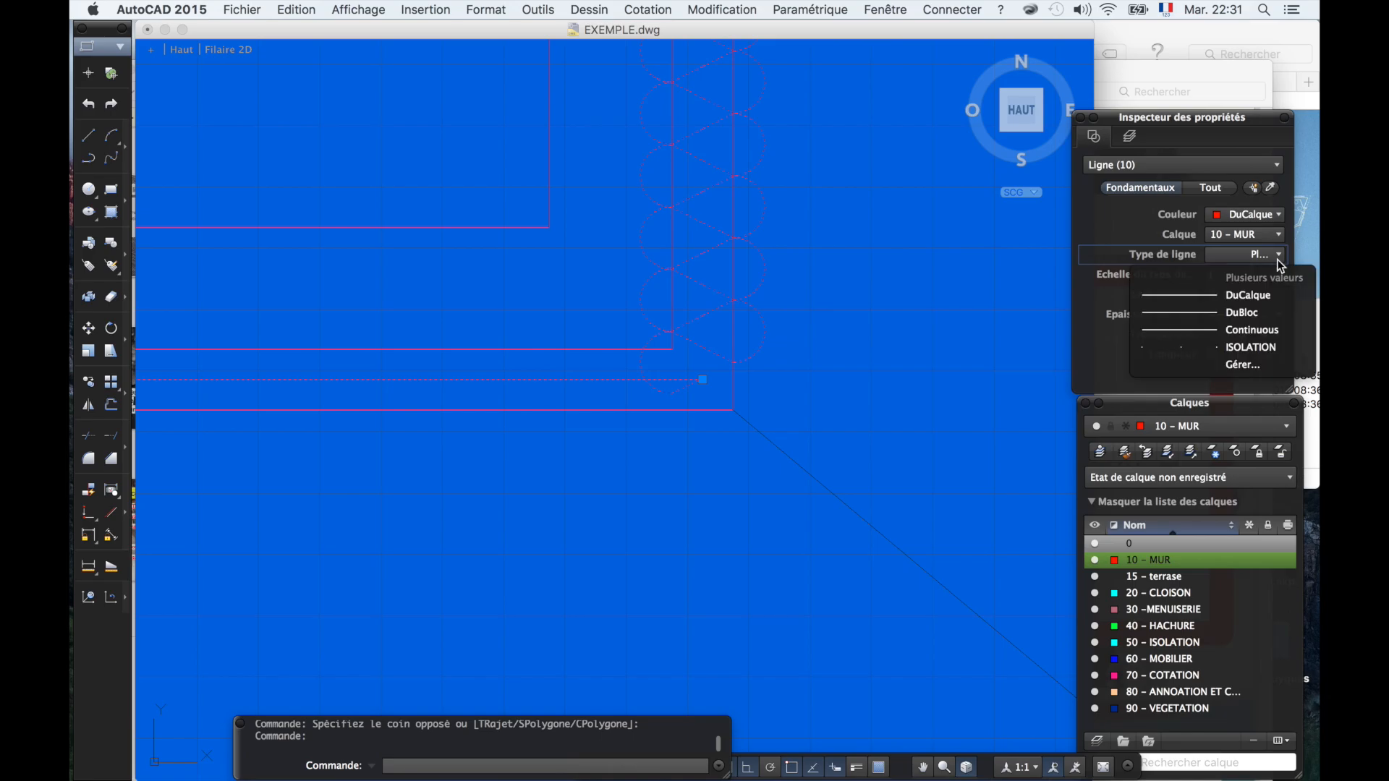
click(1256, 346)
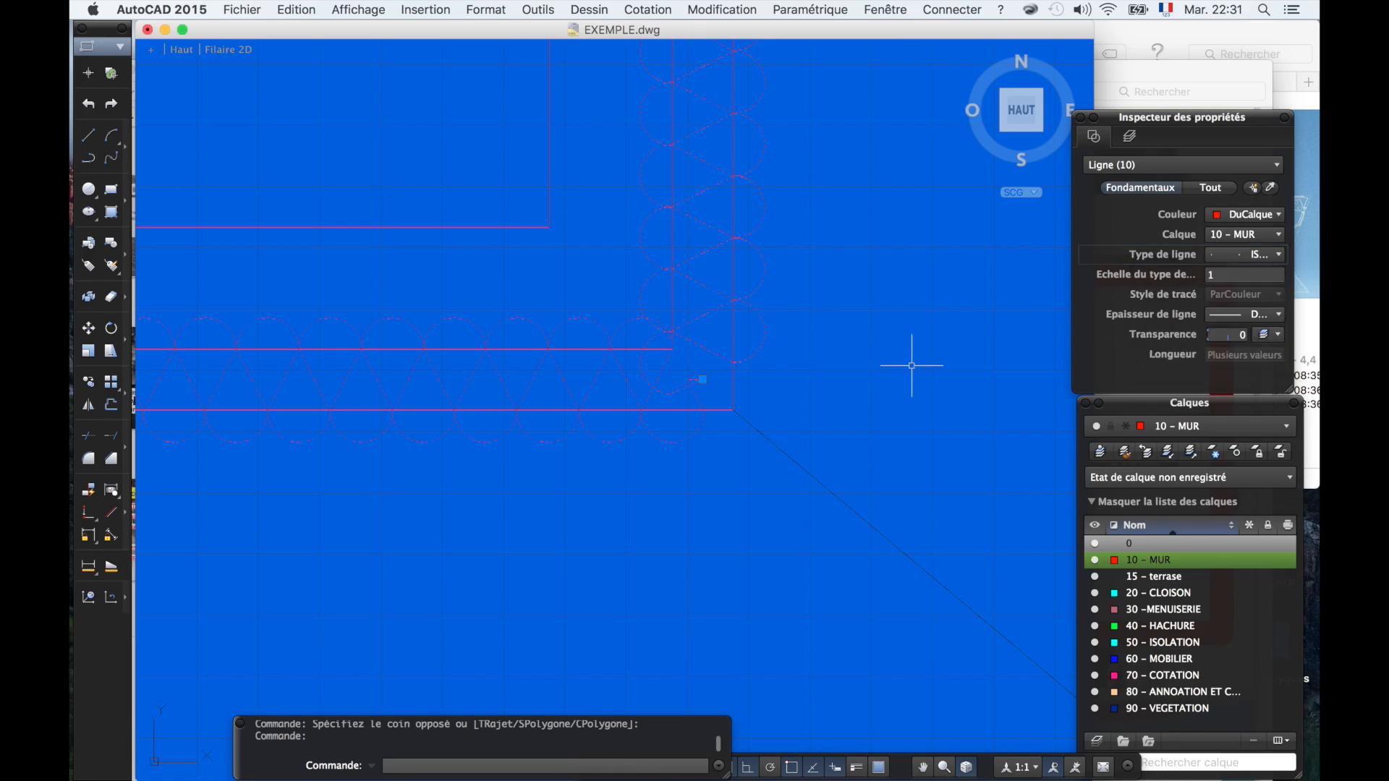
scroll(911, 365, down, 10)
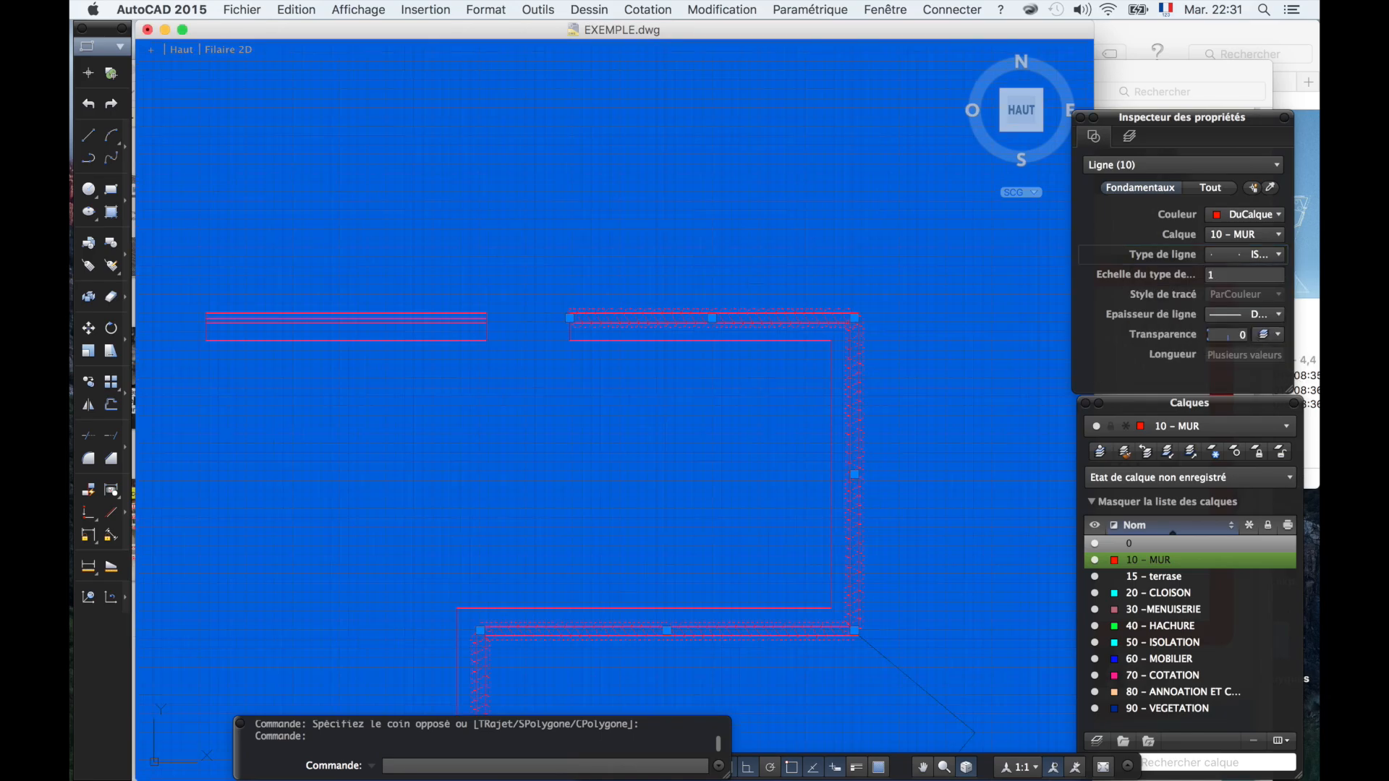
scroll(874, 301, up, 6)
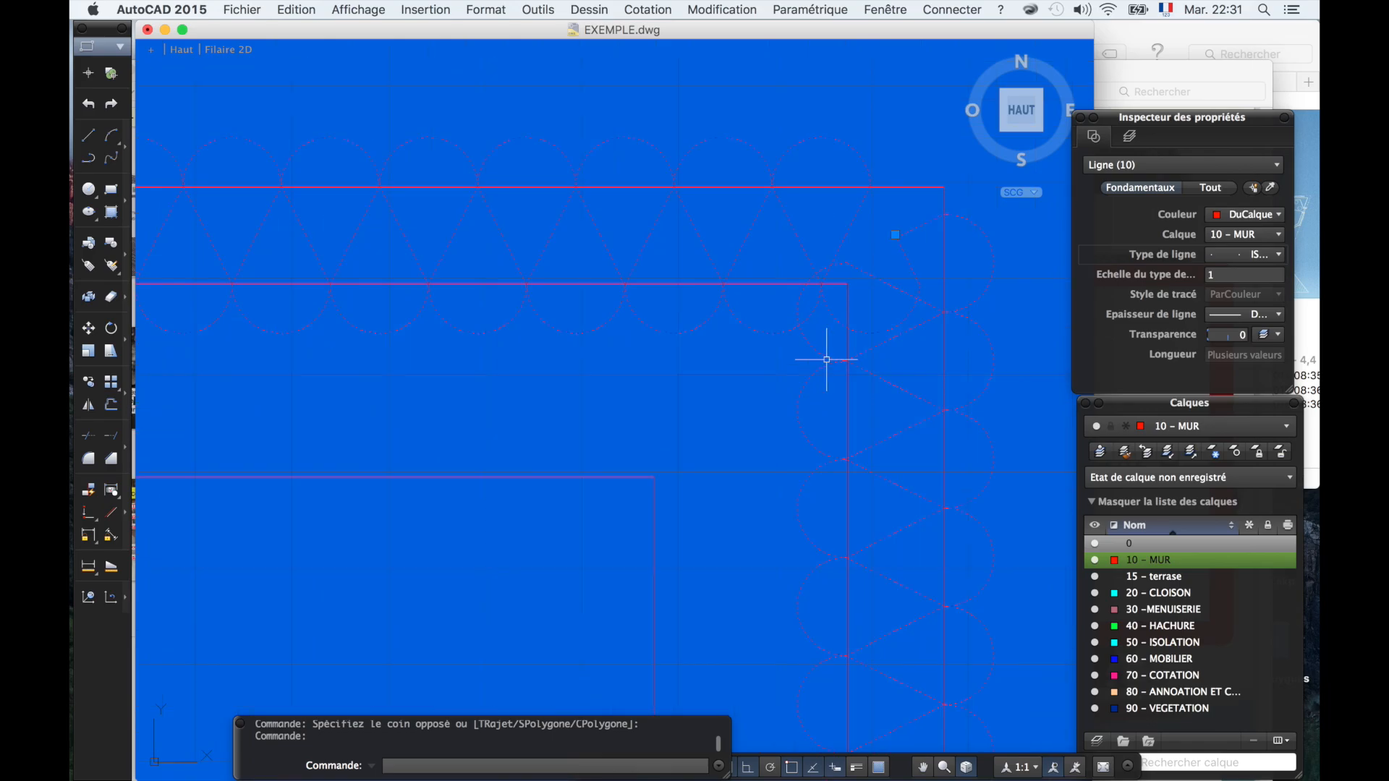
scroll(826, 359, down, 4)
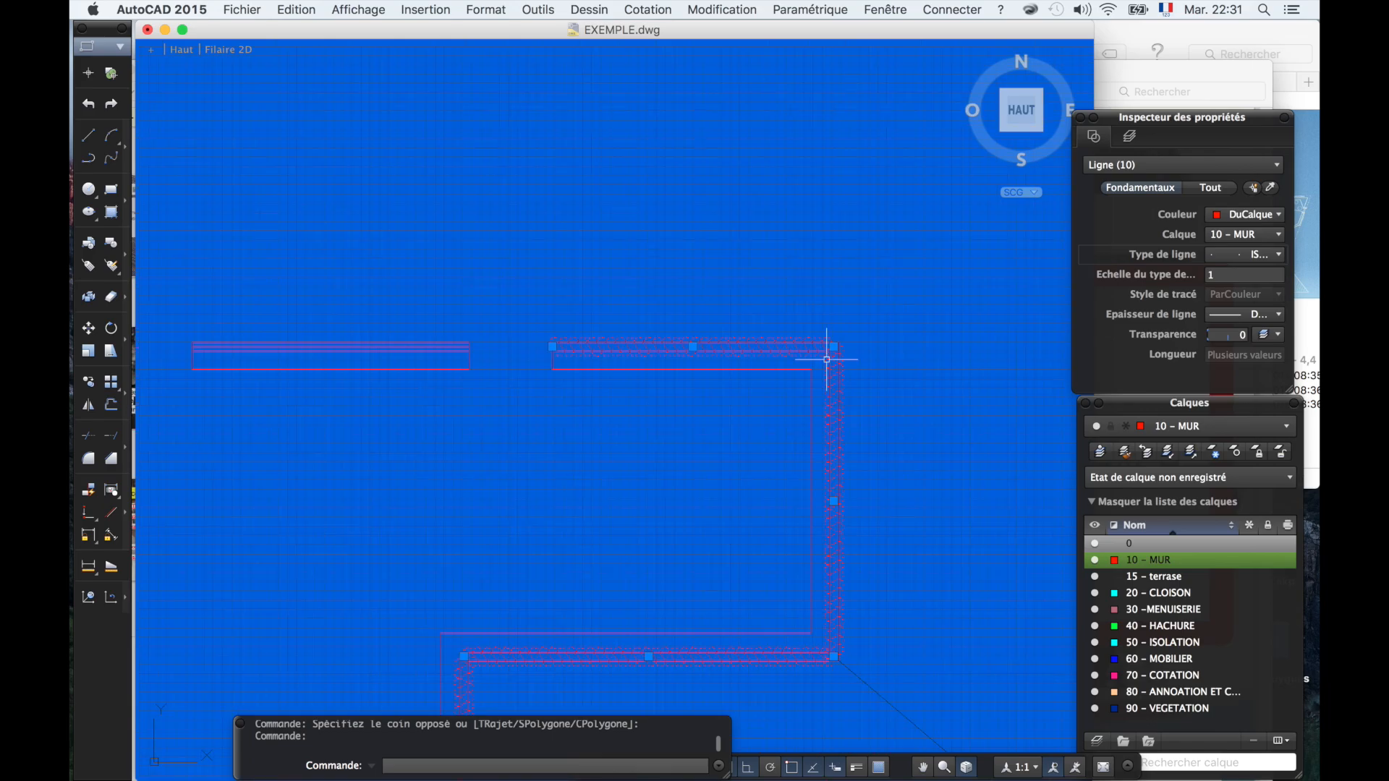
- Check the global scale factor in the line type manager and save the manager
click(504, 8)
click(536, 97)
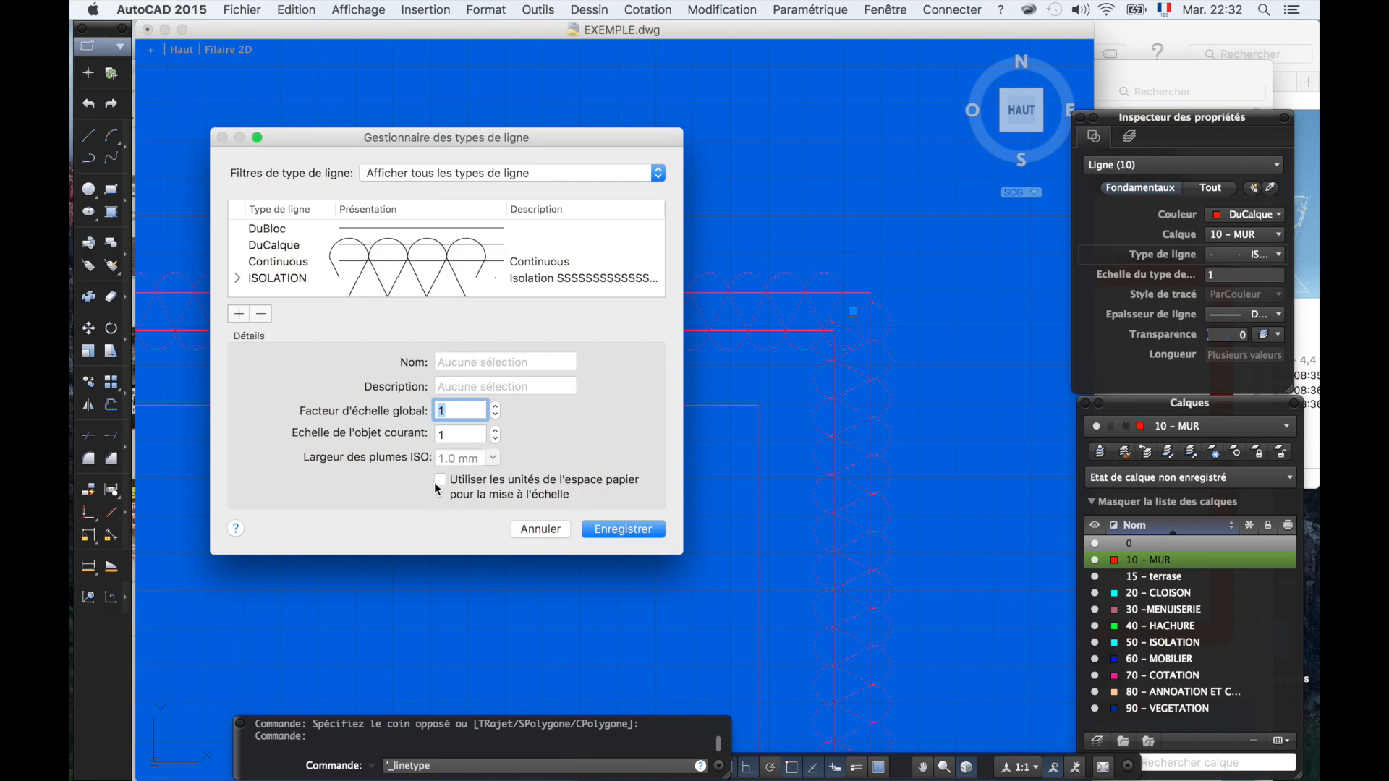
click(632, 529)
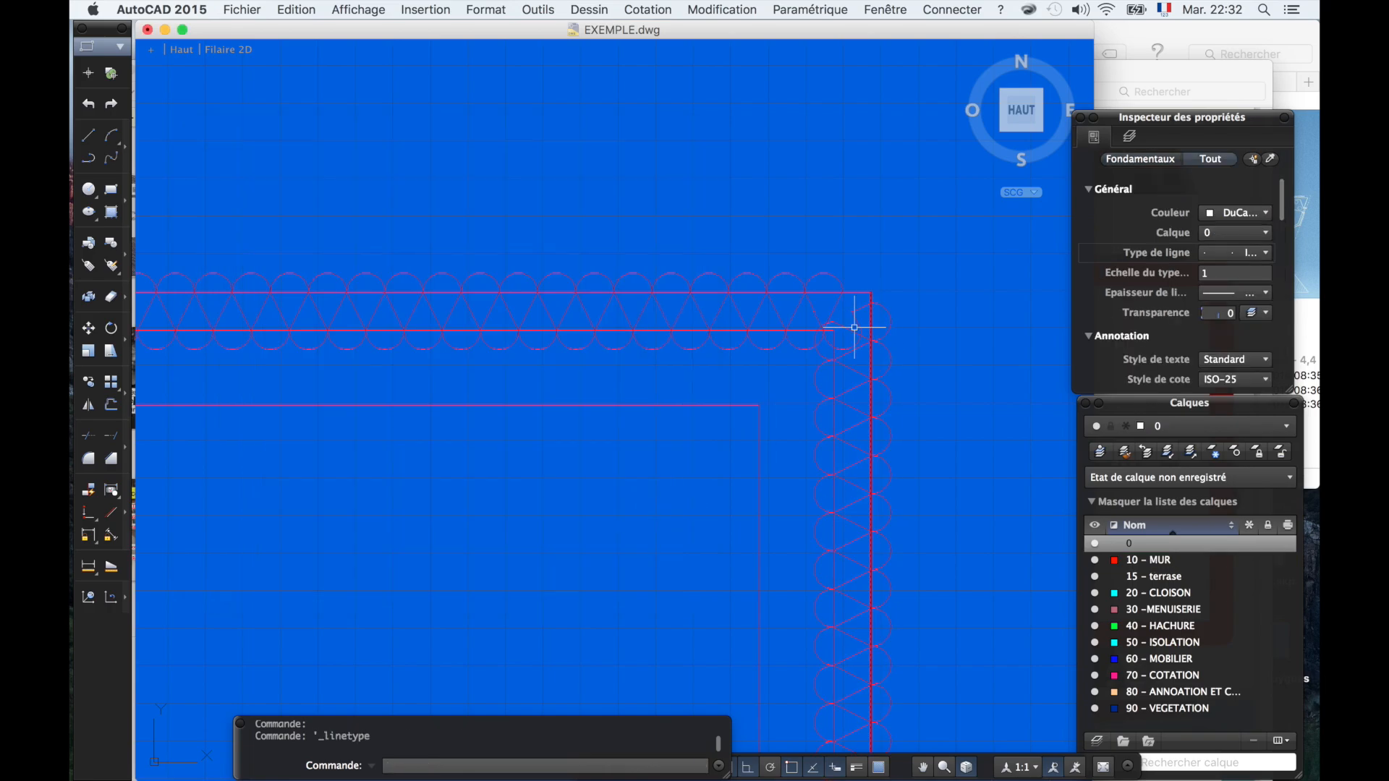
- Select the insulation middle lines of the right wall and the fourth, second and third upper wall segments
click(861, 353)
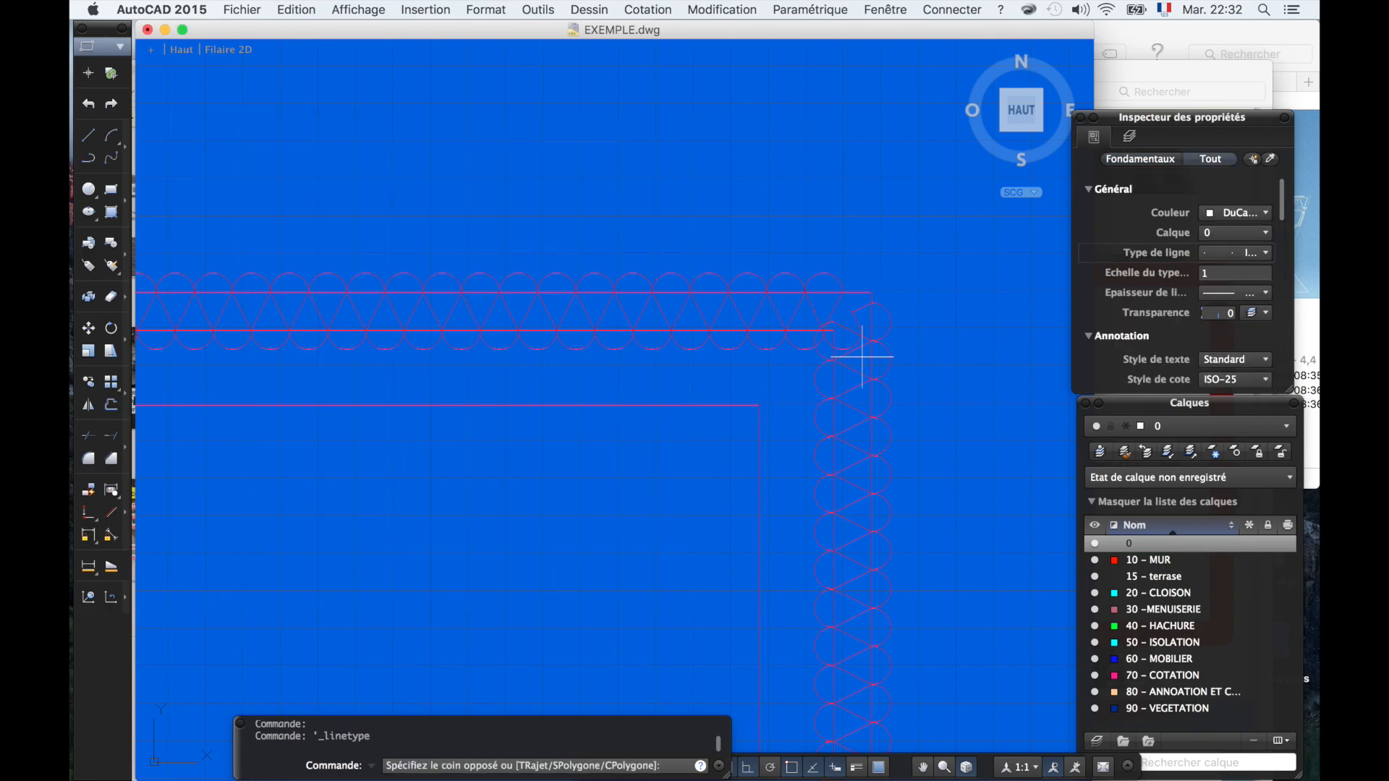
click(840, 317)
scroll(836, 340, down, 3)
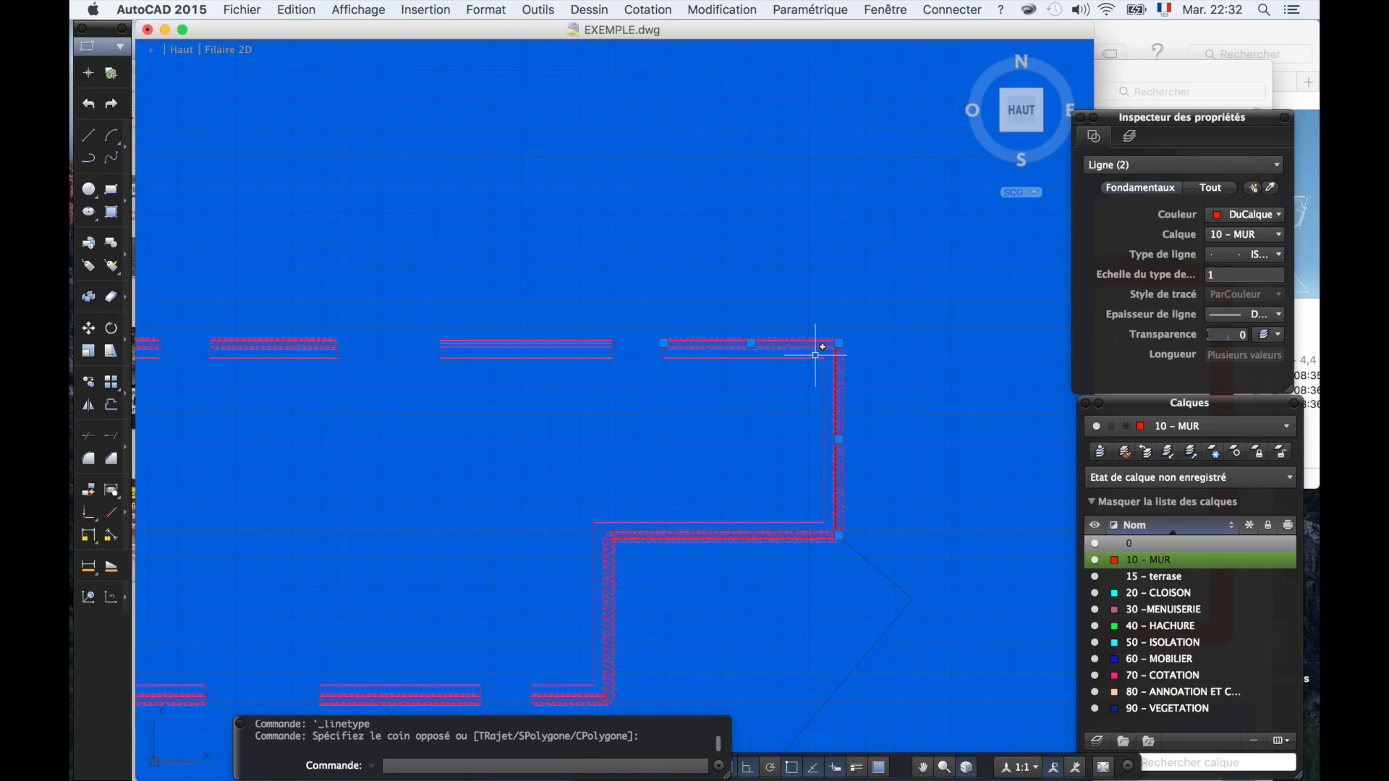
click(256, 349)
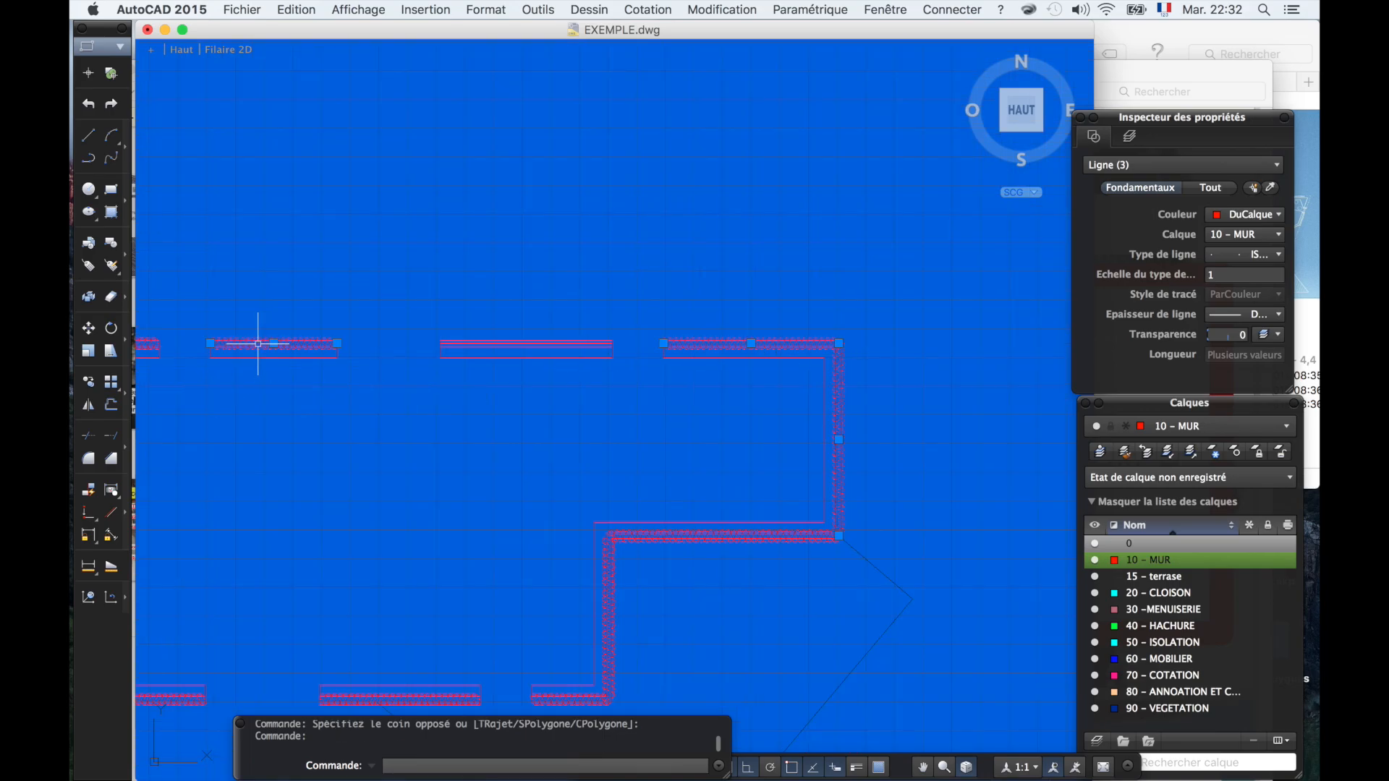
scroll(468, 344, up, 2)
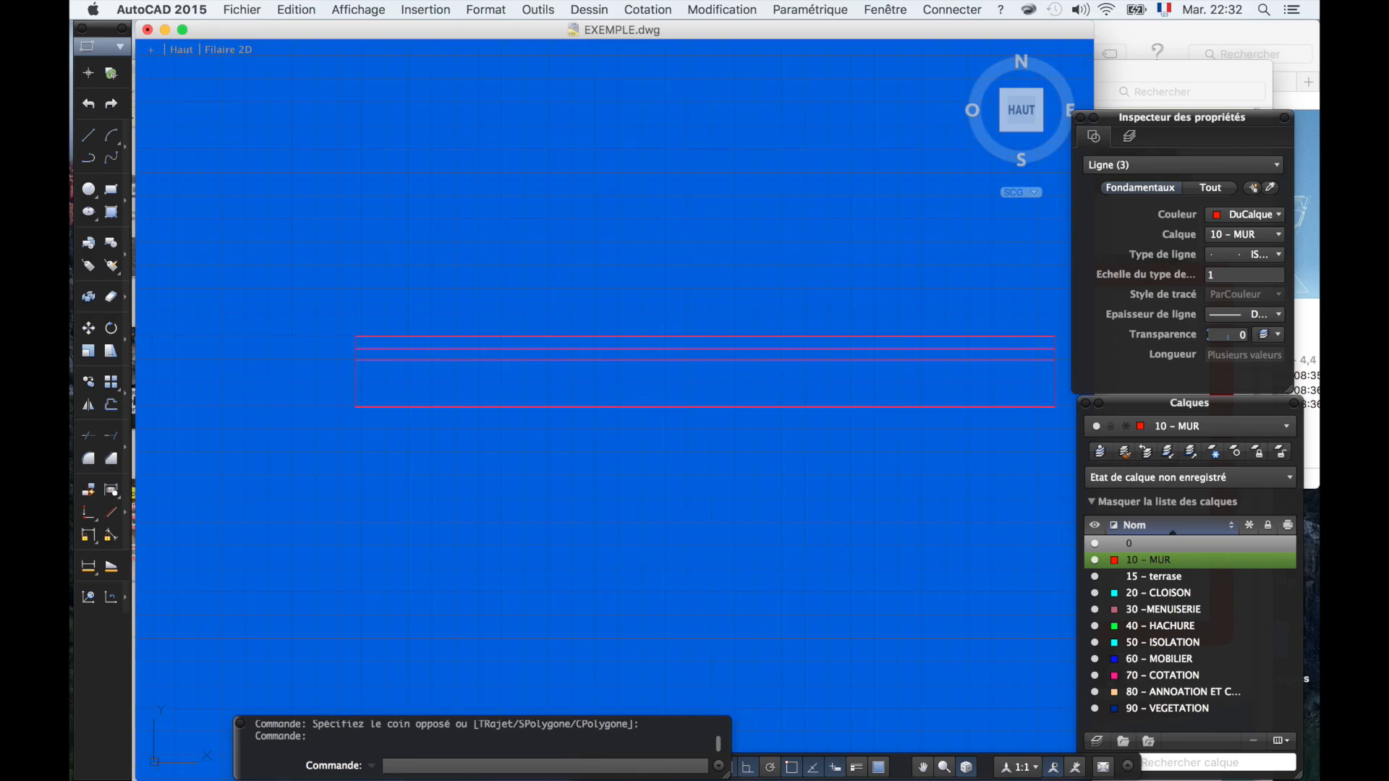
click(467, 344)
scroll(471, 347, down, 3)
- Add the middle lines of the wall step's two parts and the third and second lower wall segments to the selection
click(588, 470)
scroll(588, 475, up, 5)
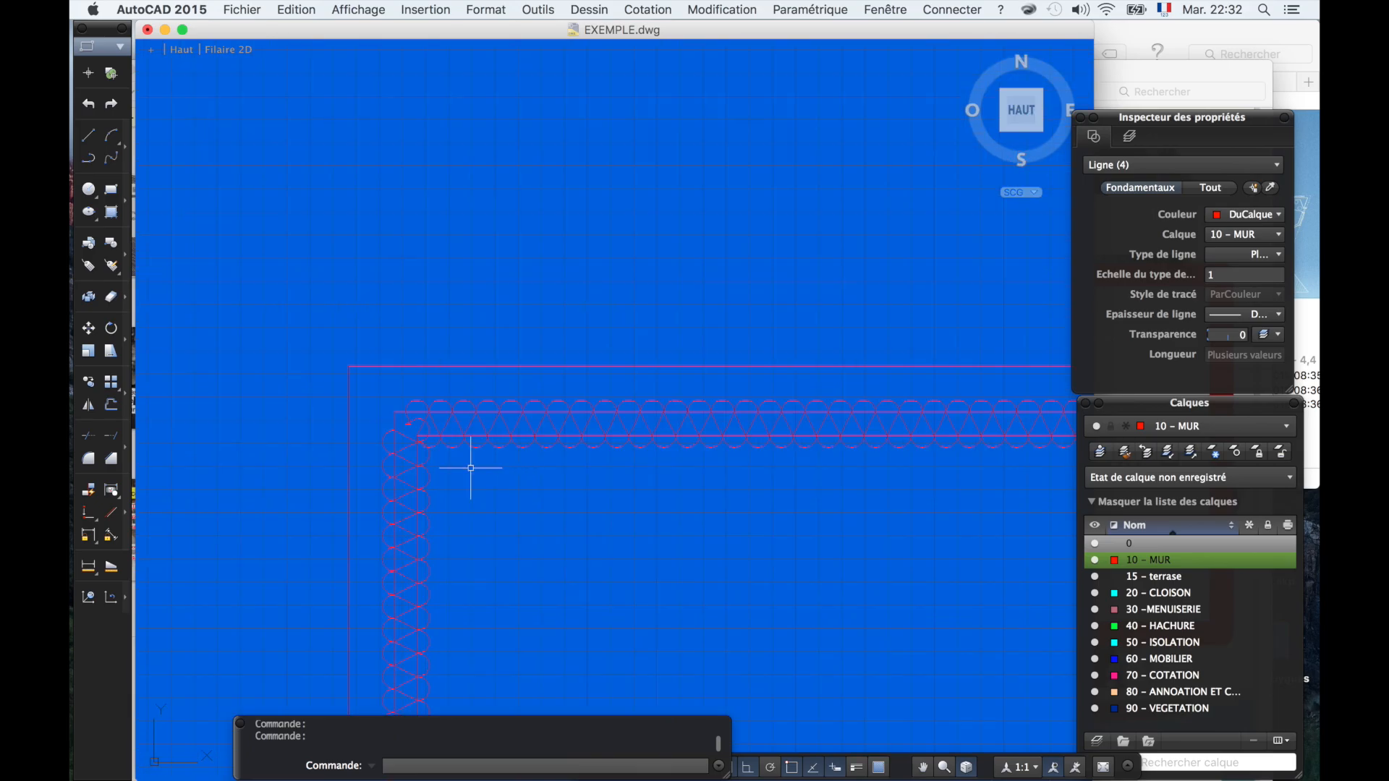
click(426, 412)
scroll(585, 422, down, 5)
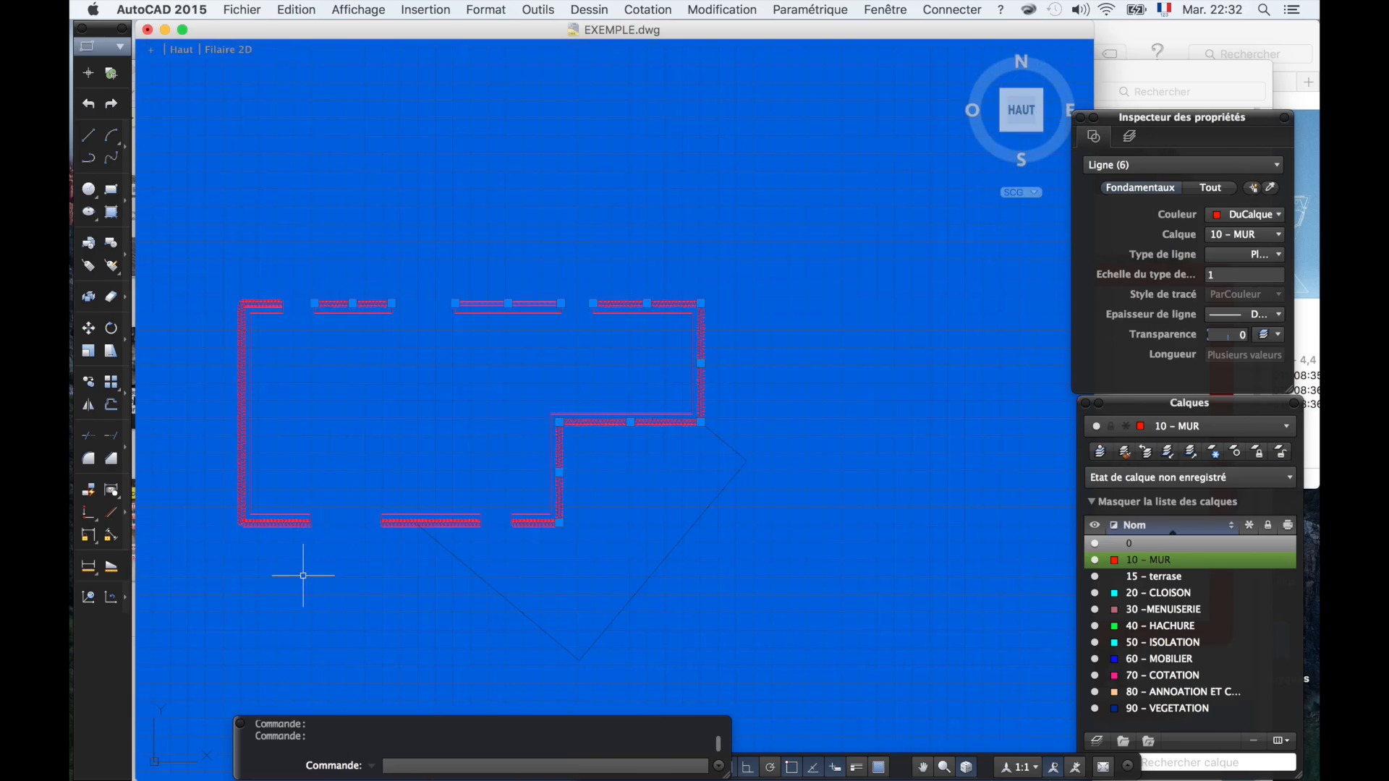
scroll(303, 575, up, 6)
click(466, 441)
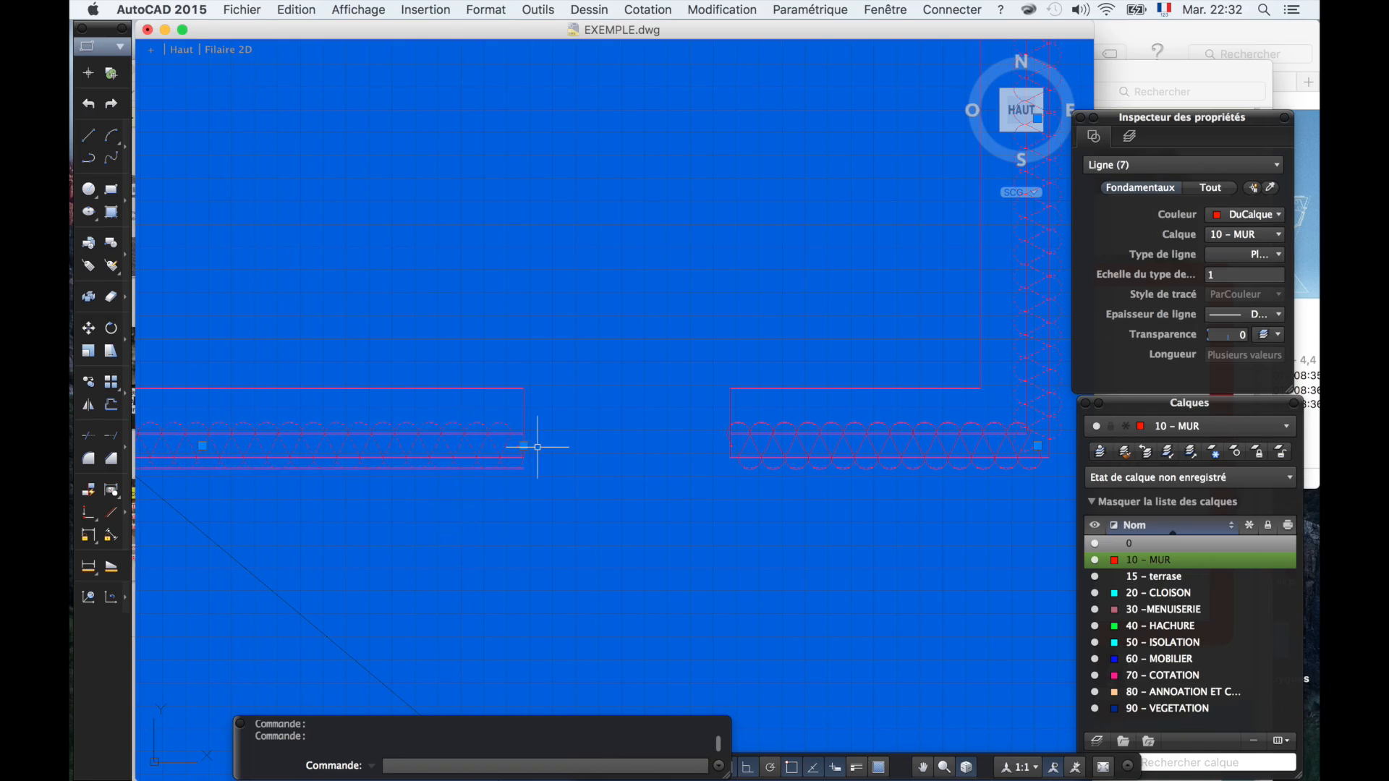
scroll(742, 436, down, 6)
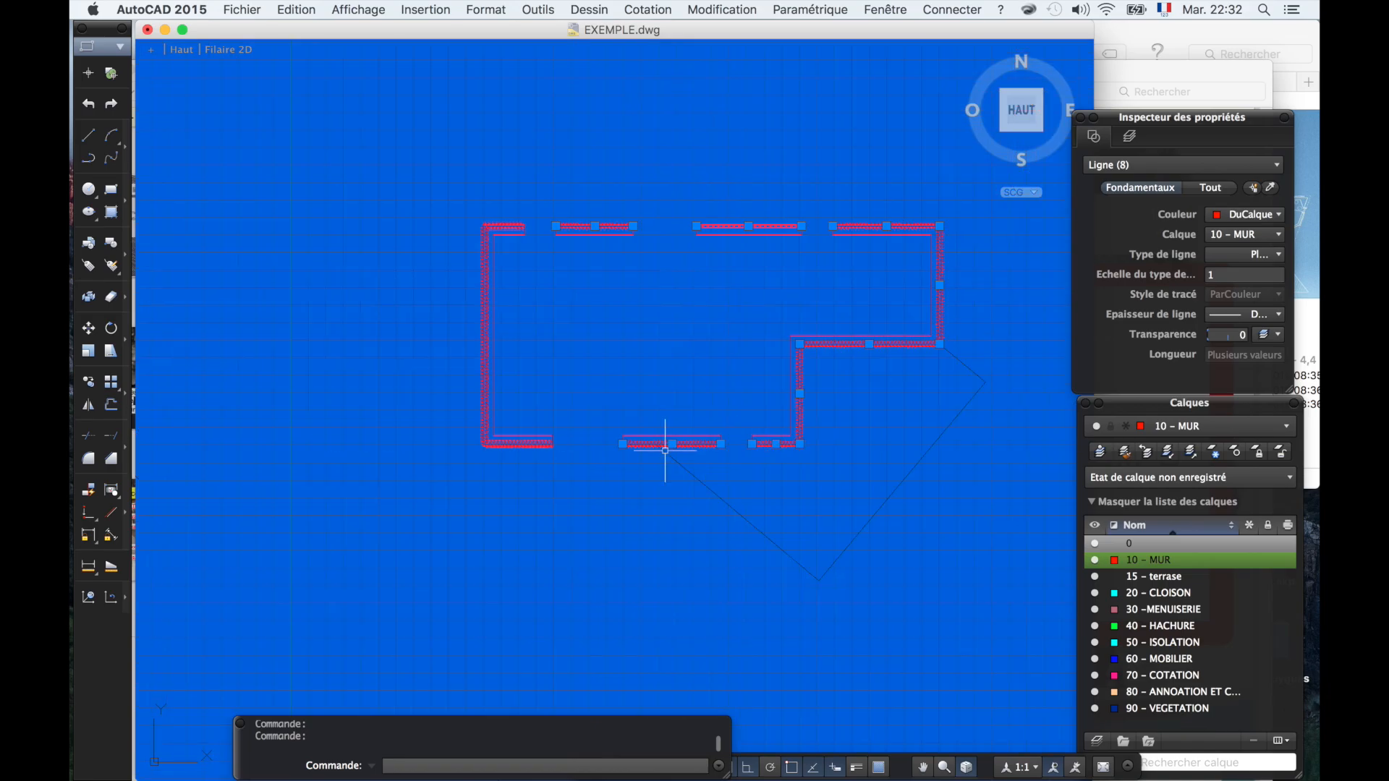
- Add the middle lines of the left wall and the first lower wall segment to the selection
scroll(506, 443, up, 2)
click(468, 444)
scroll(484, 440, up, 3)
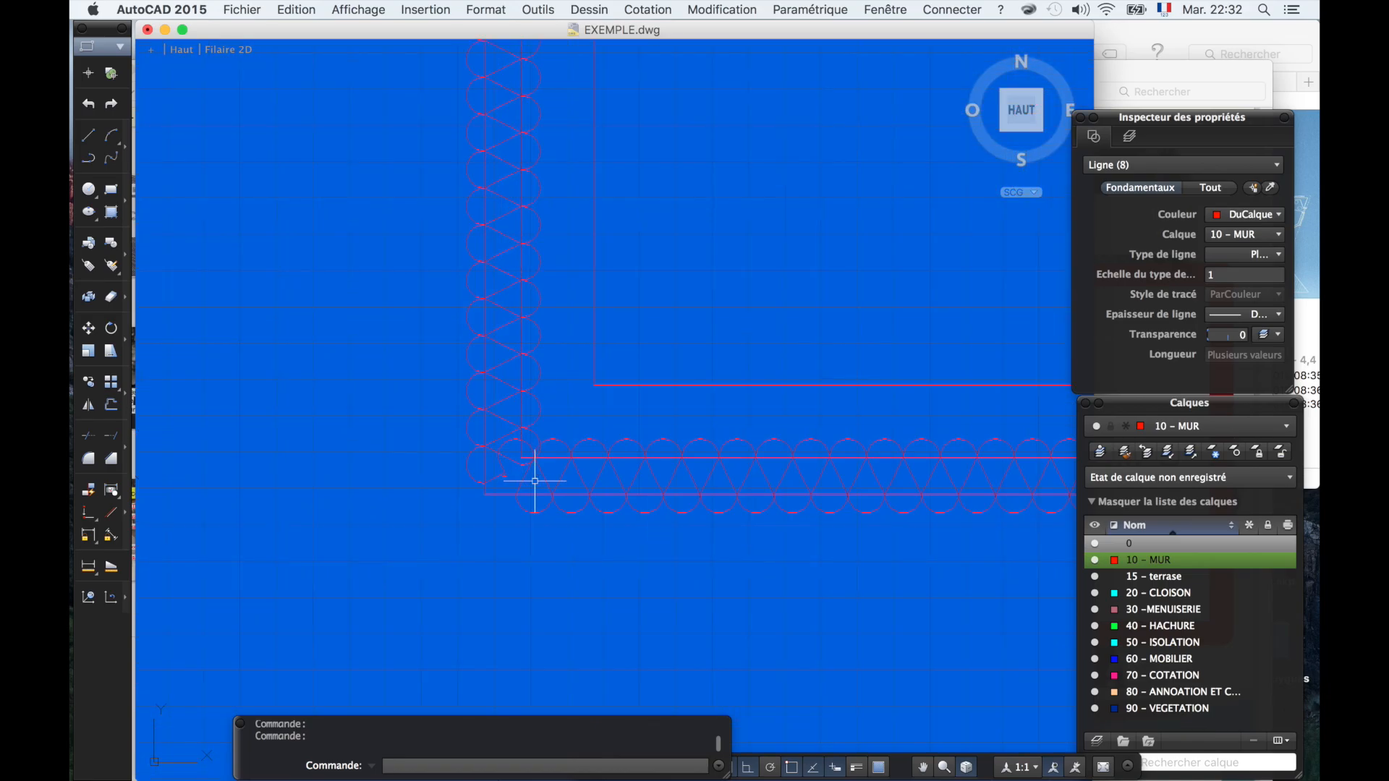
click(511, 465)
scroll(502, 473, down, 8)
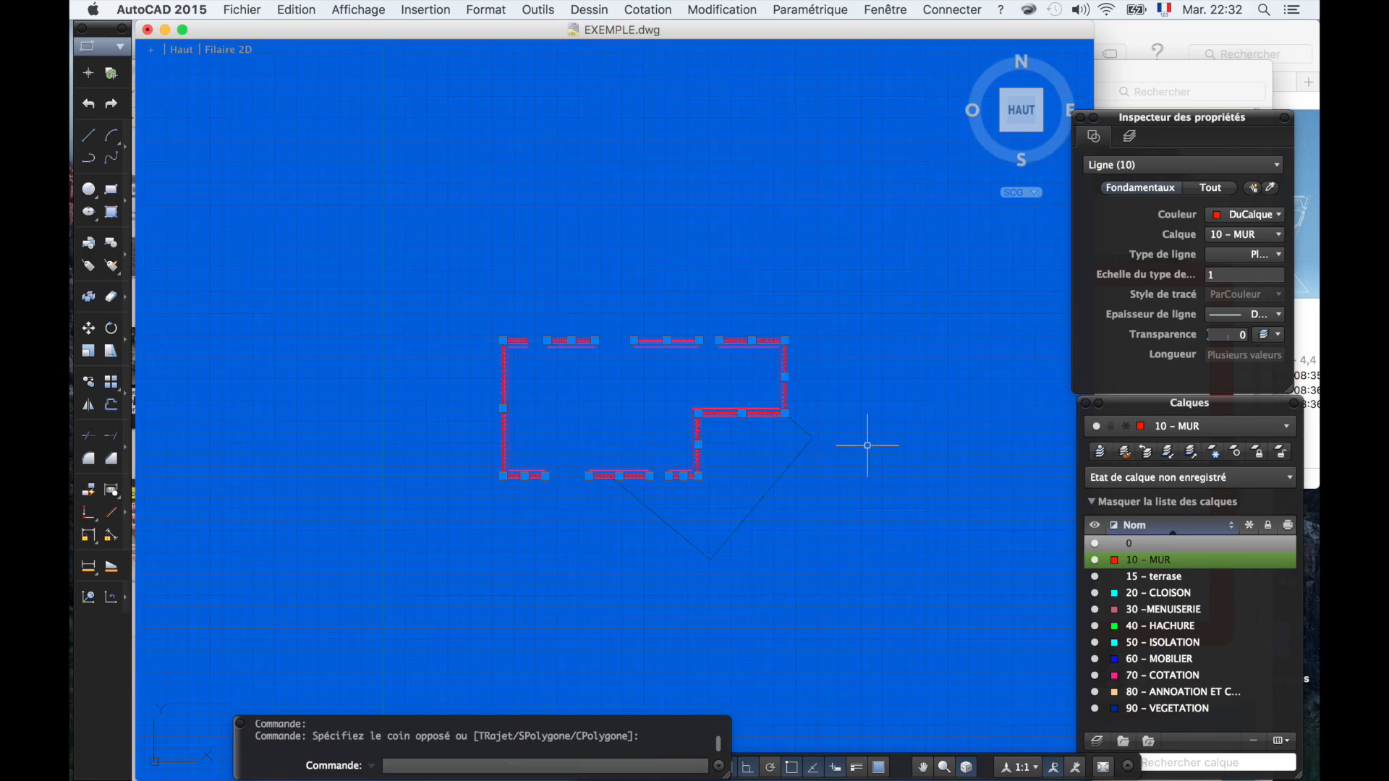
- Apply the ISOLATION line type to the whole selection, including the third upper wall segment's middle line
scroll(813, 361, up, 6)
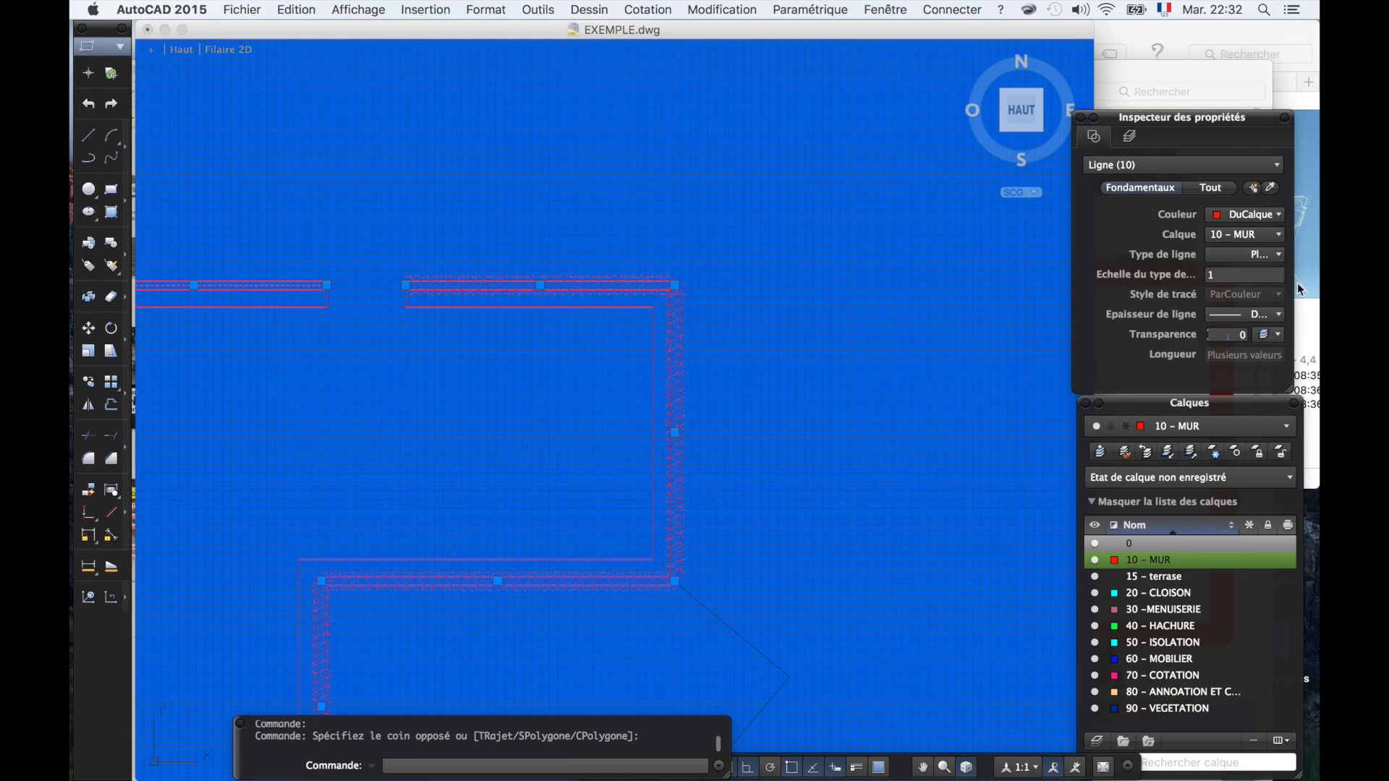
click(1272, 256)
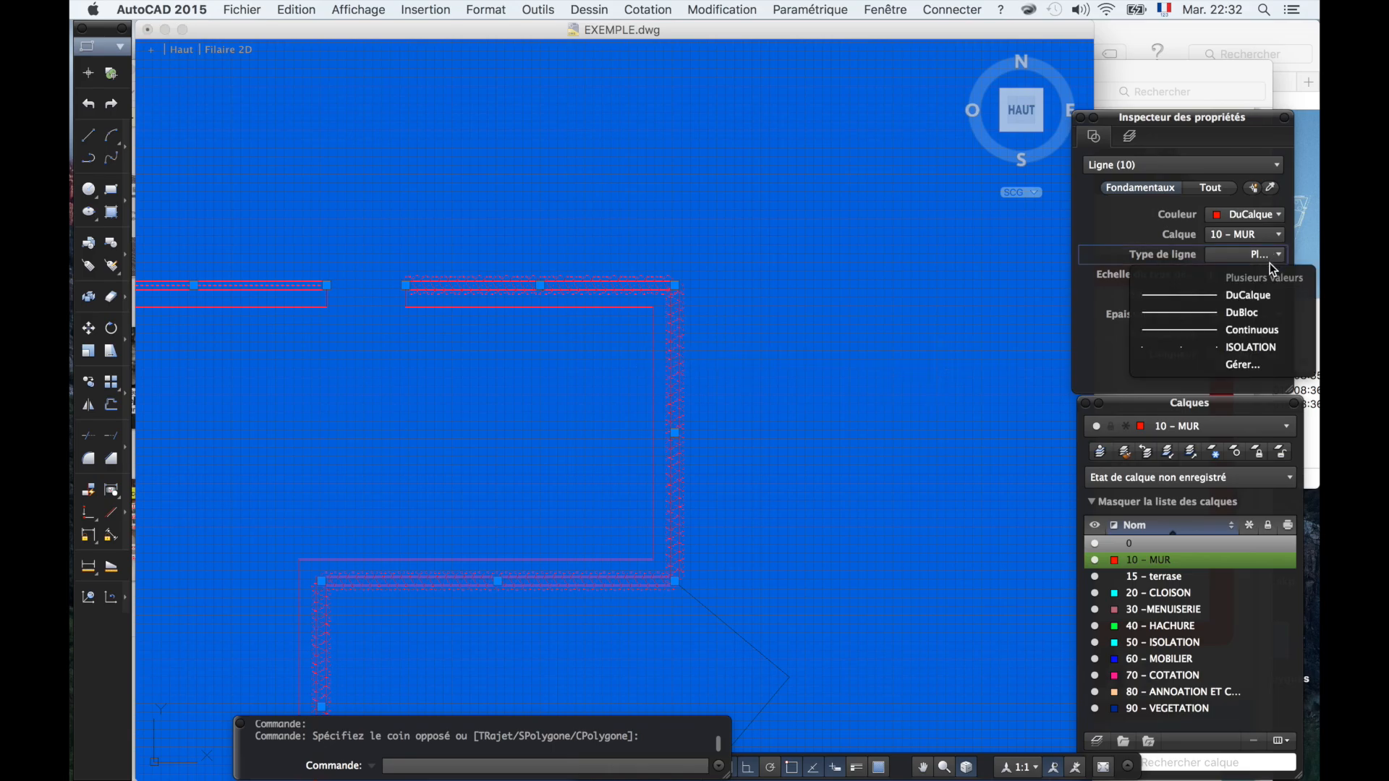
click(1267, 348)
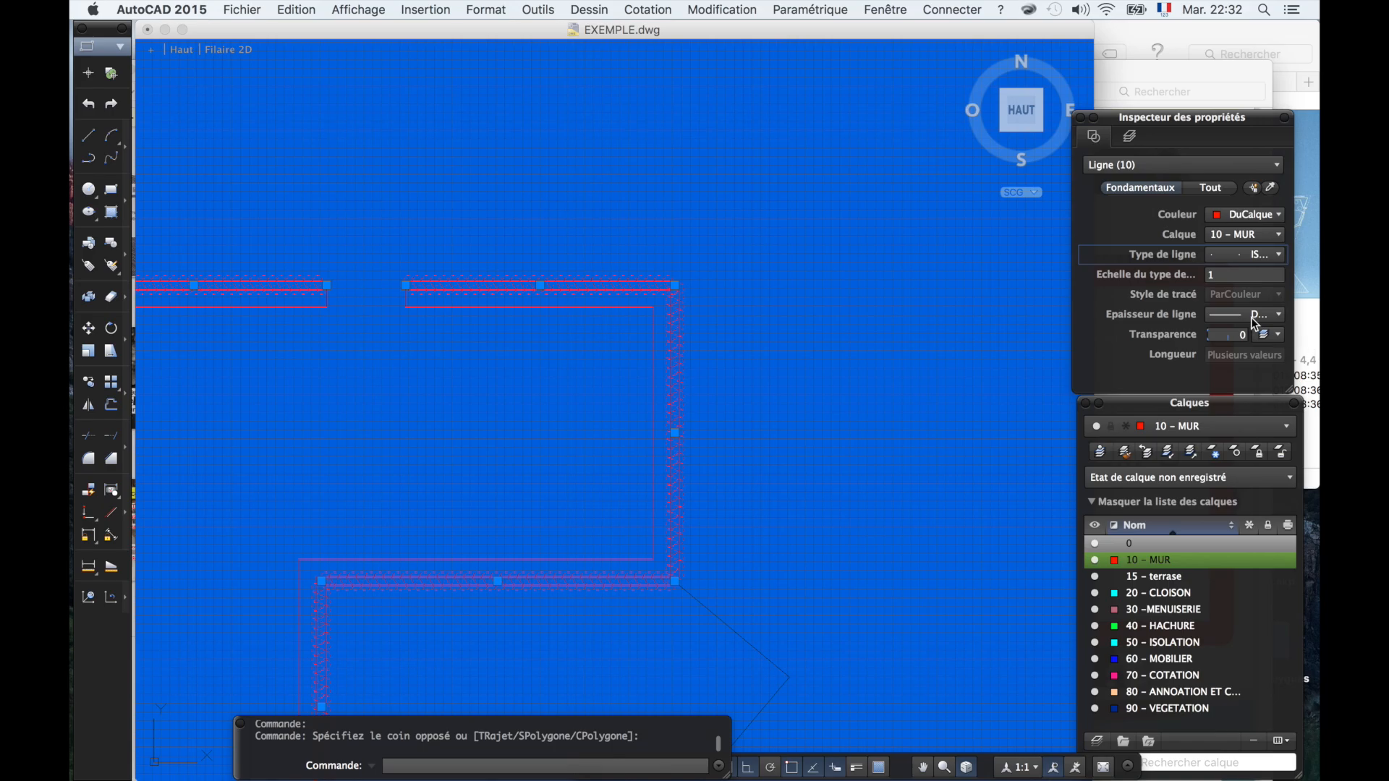
- Set the selected insulation lines' line type scale to 0.5 and inspect the fit between the wall lines
click(1235, 276)
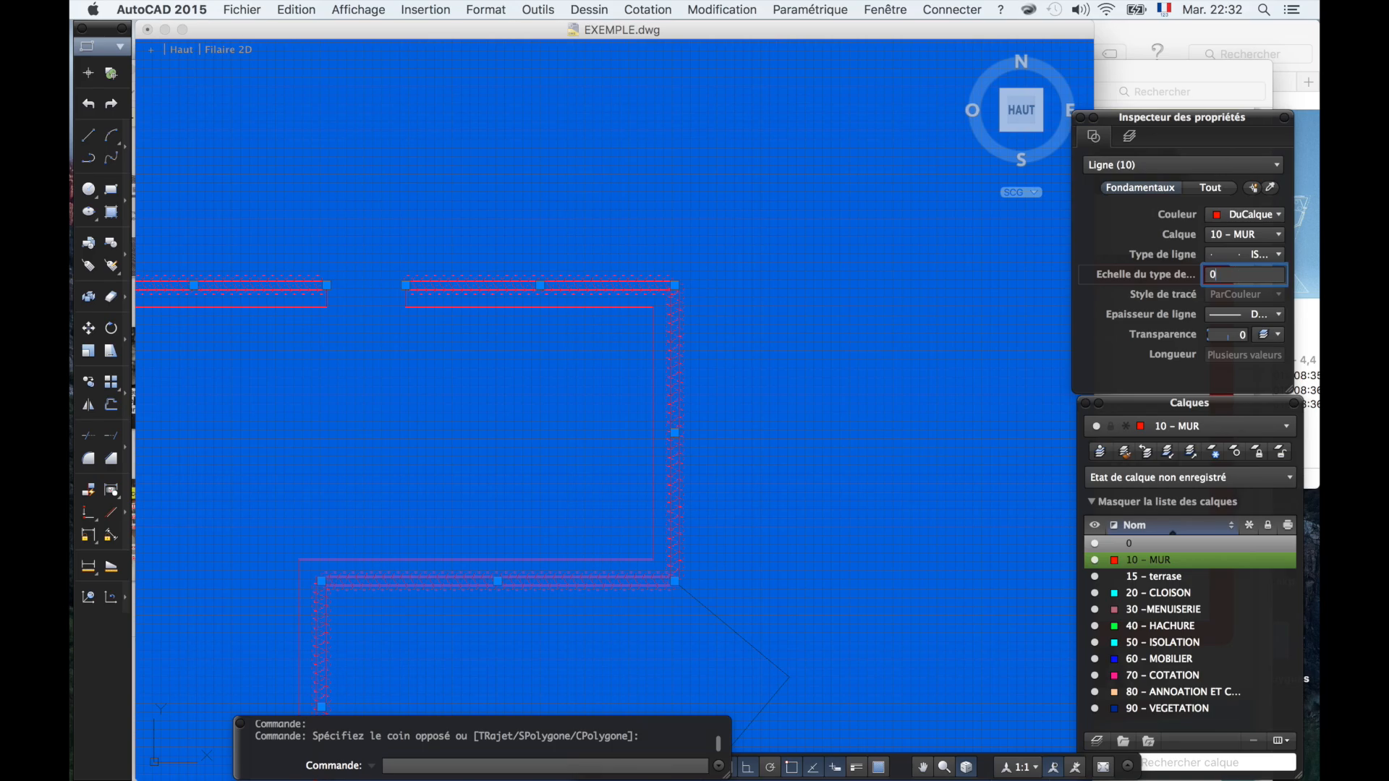
key(Return)
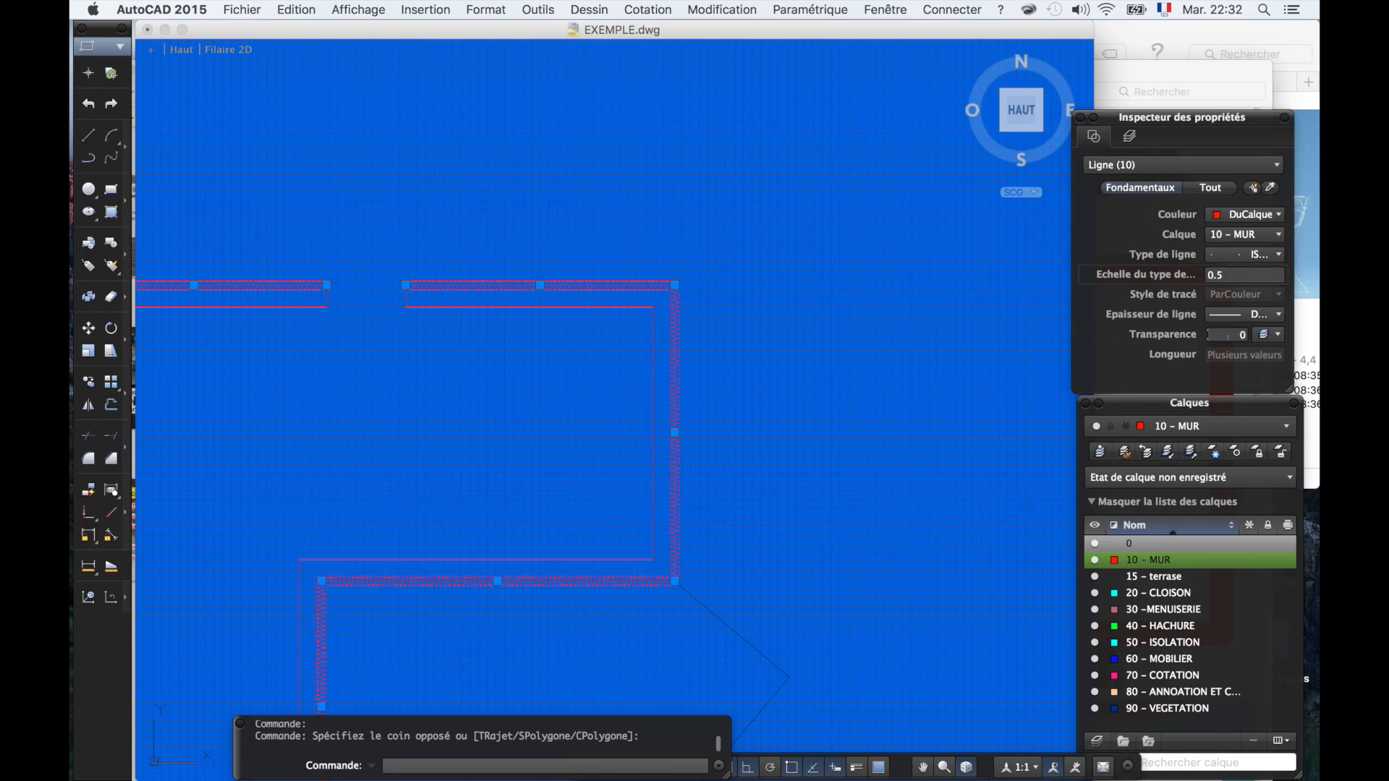
scroll(666, 301, up, 3)
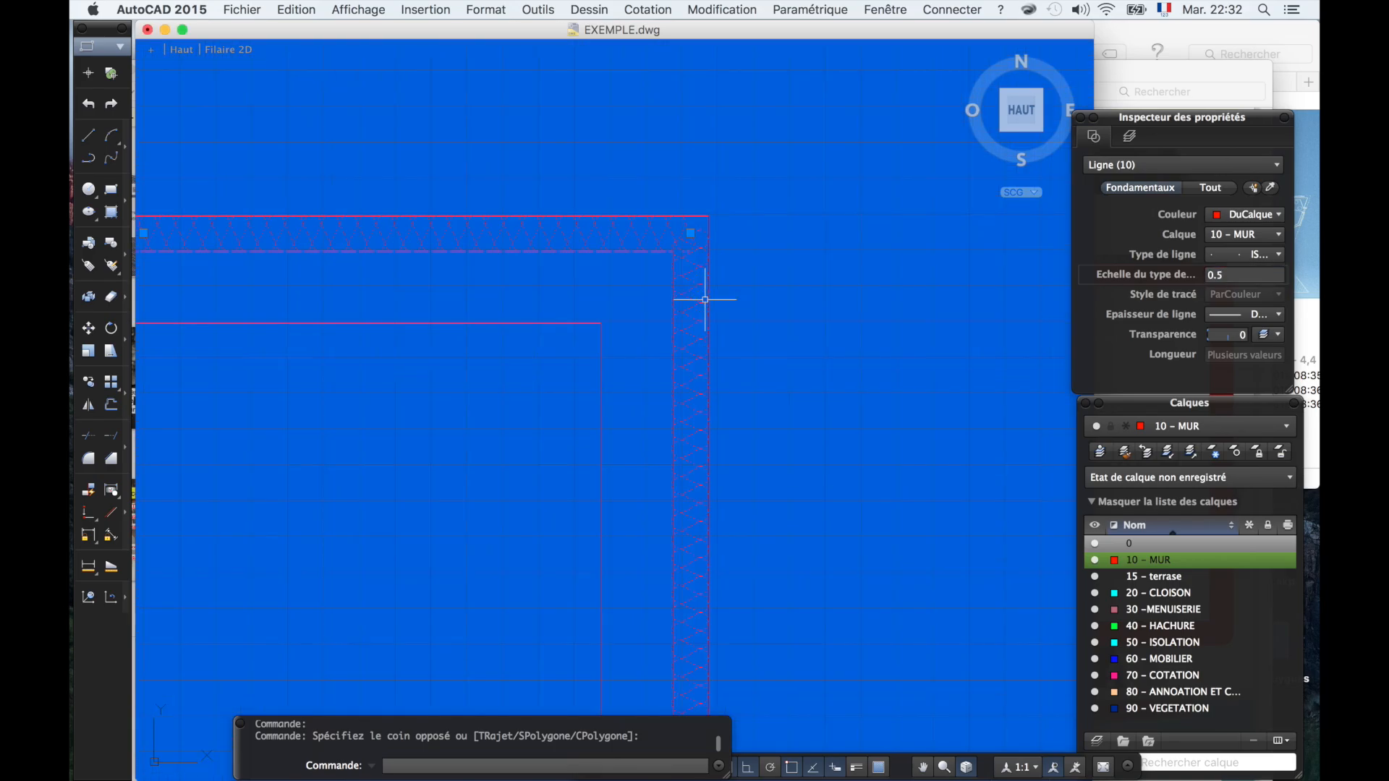
scroll(705, 299, up, 5)
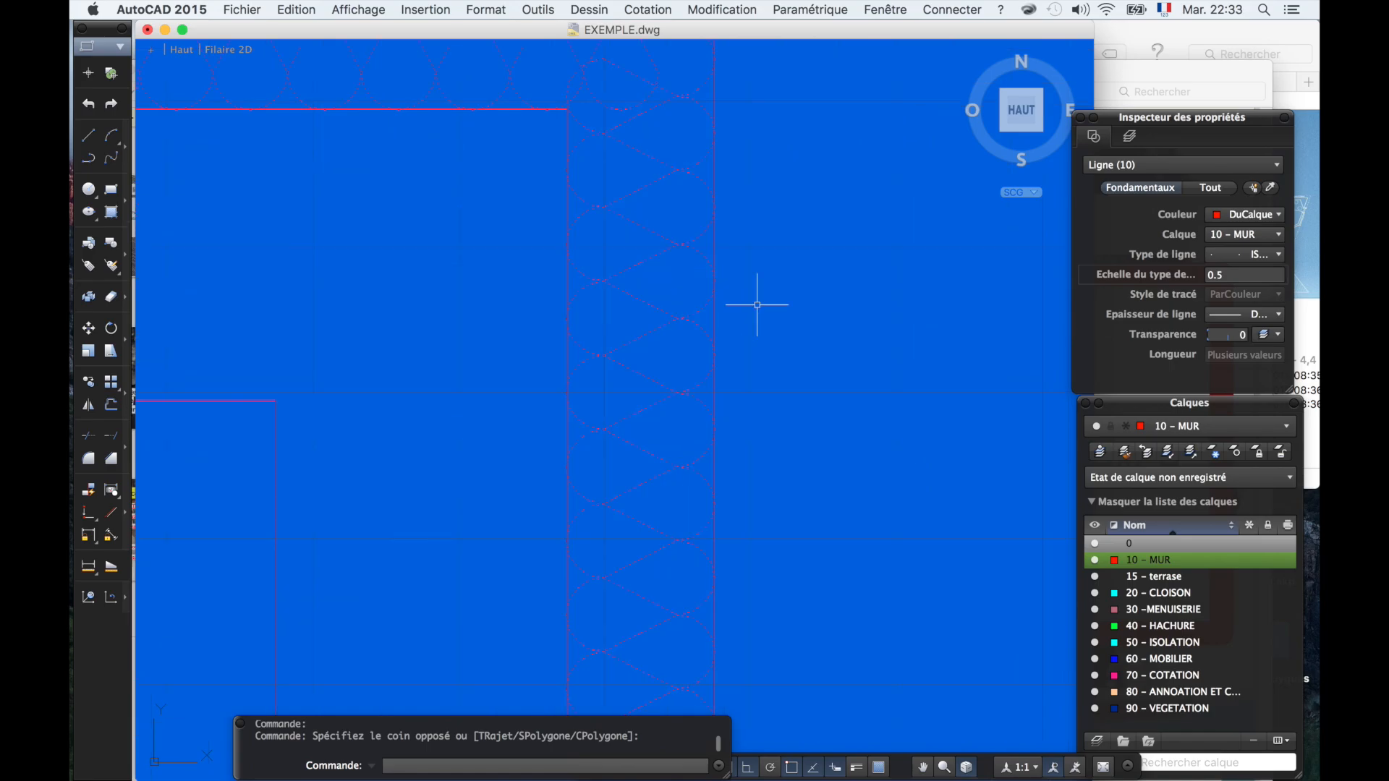
scroll(756, 305, down, 3)
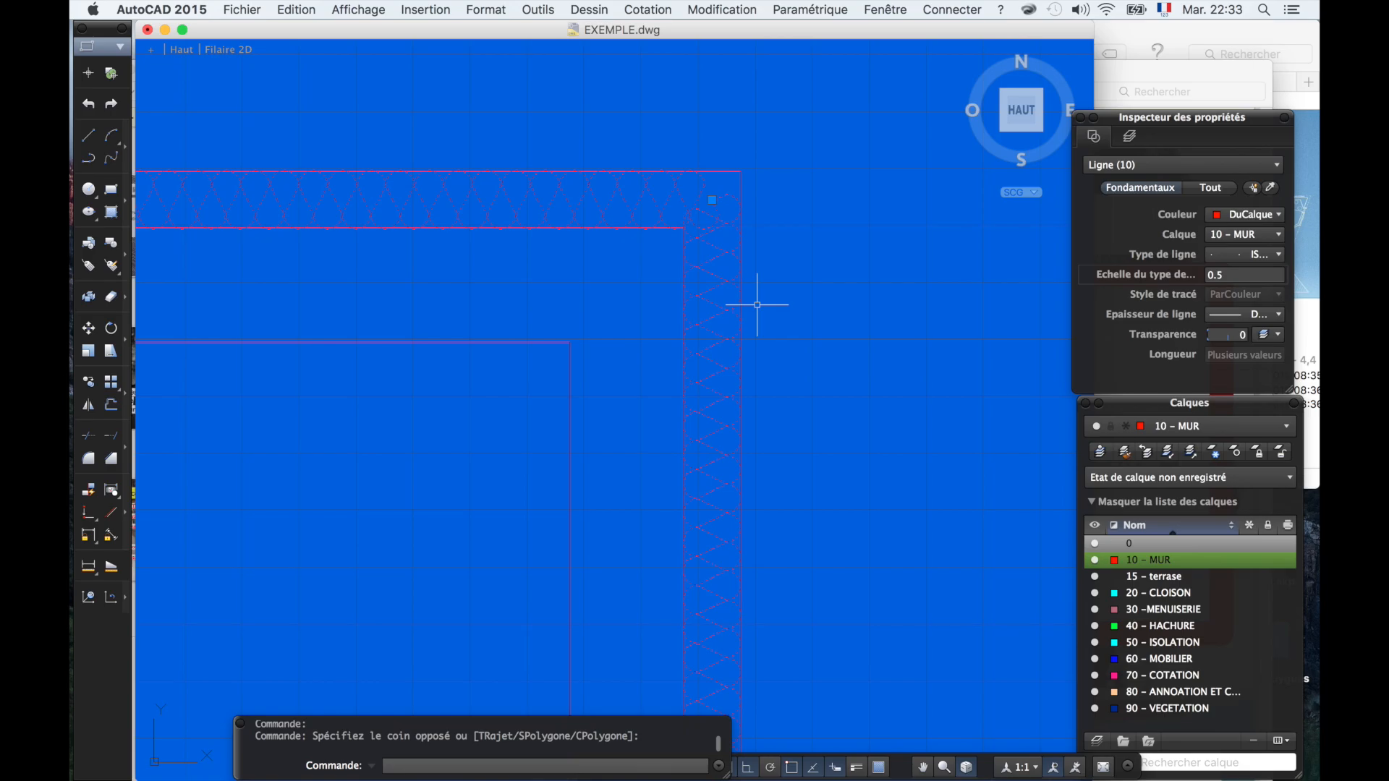
scroll(756, 305, down, 5)
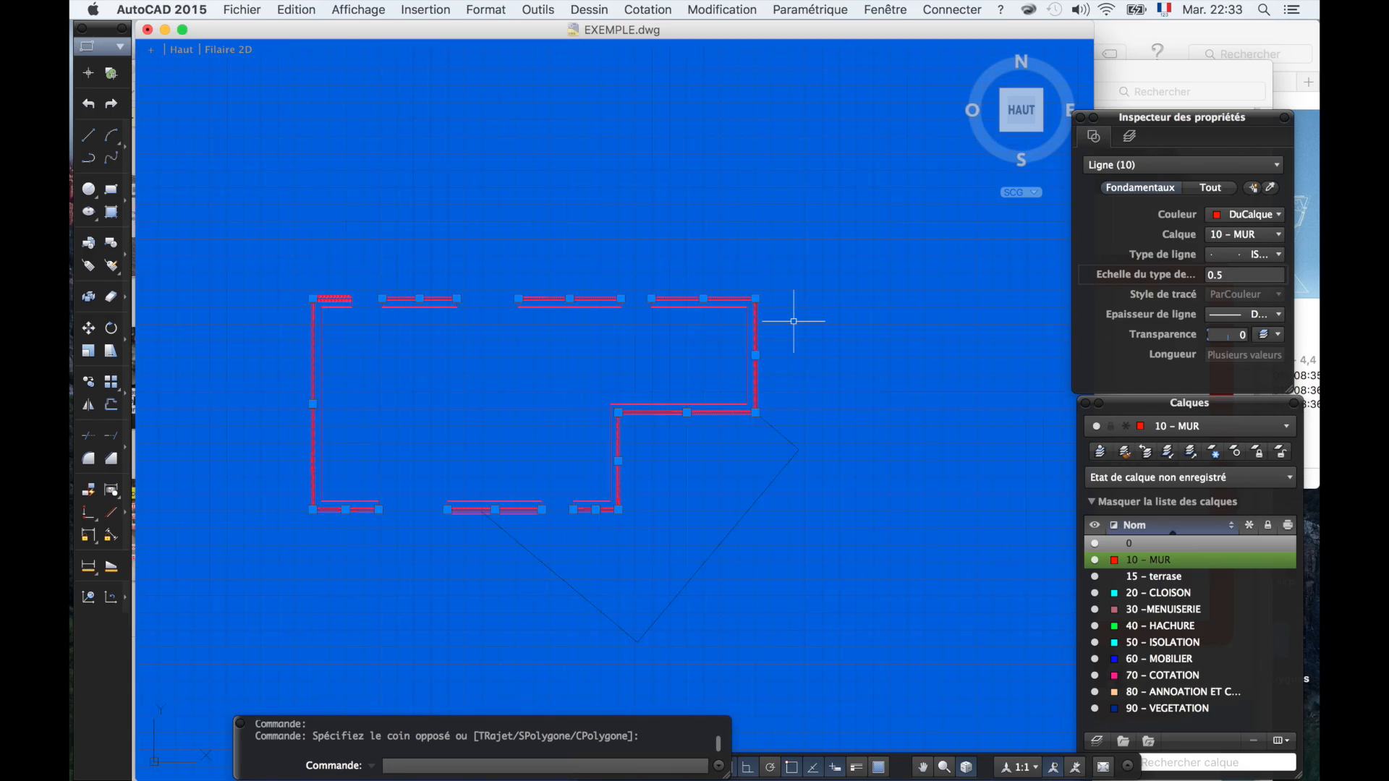
- Review the global and current object scale settings in the line type manager, and inspect the insulation pattern along the walls
key(Return)
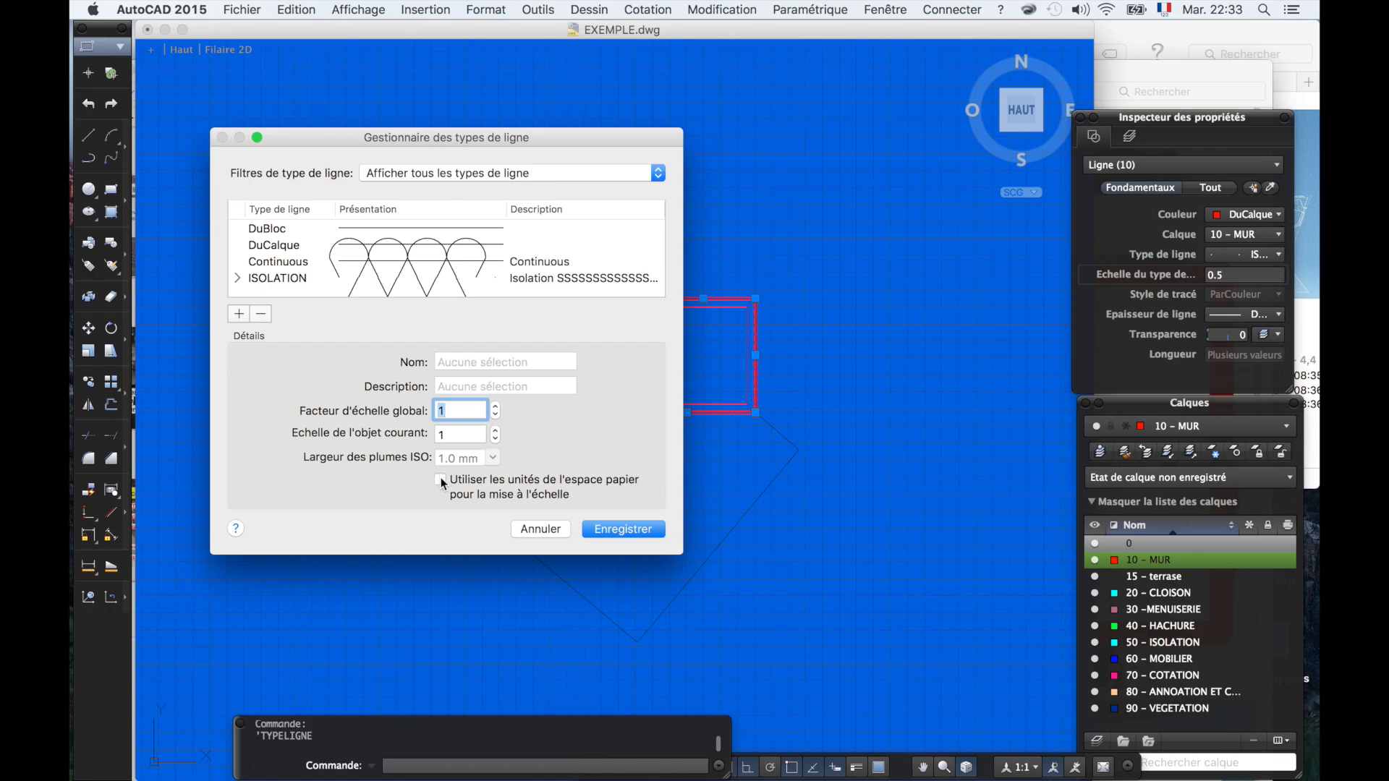
click(541, 528)
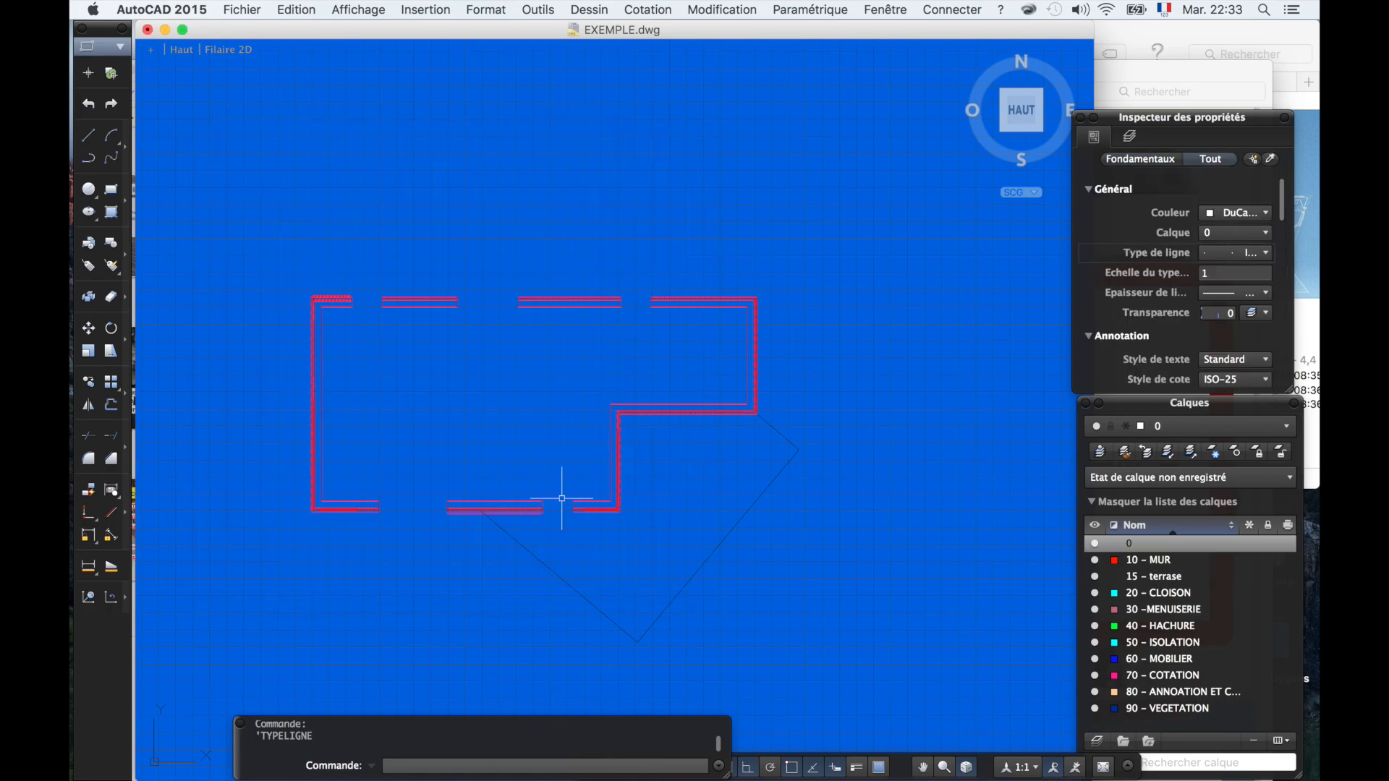
scroll(541, 503, up, 5)
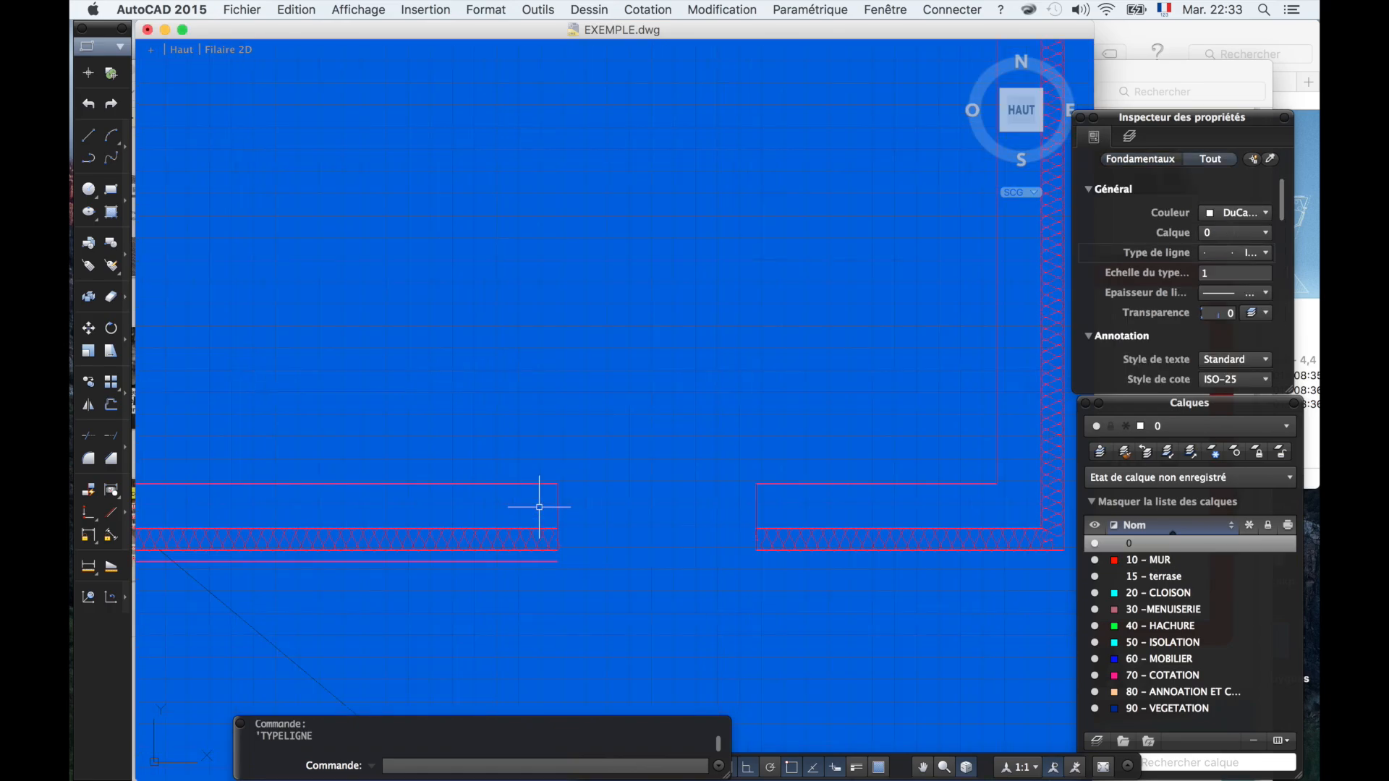
scroll(550, 506, down, 3)
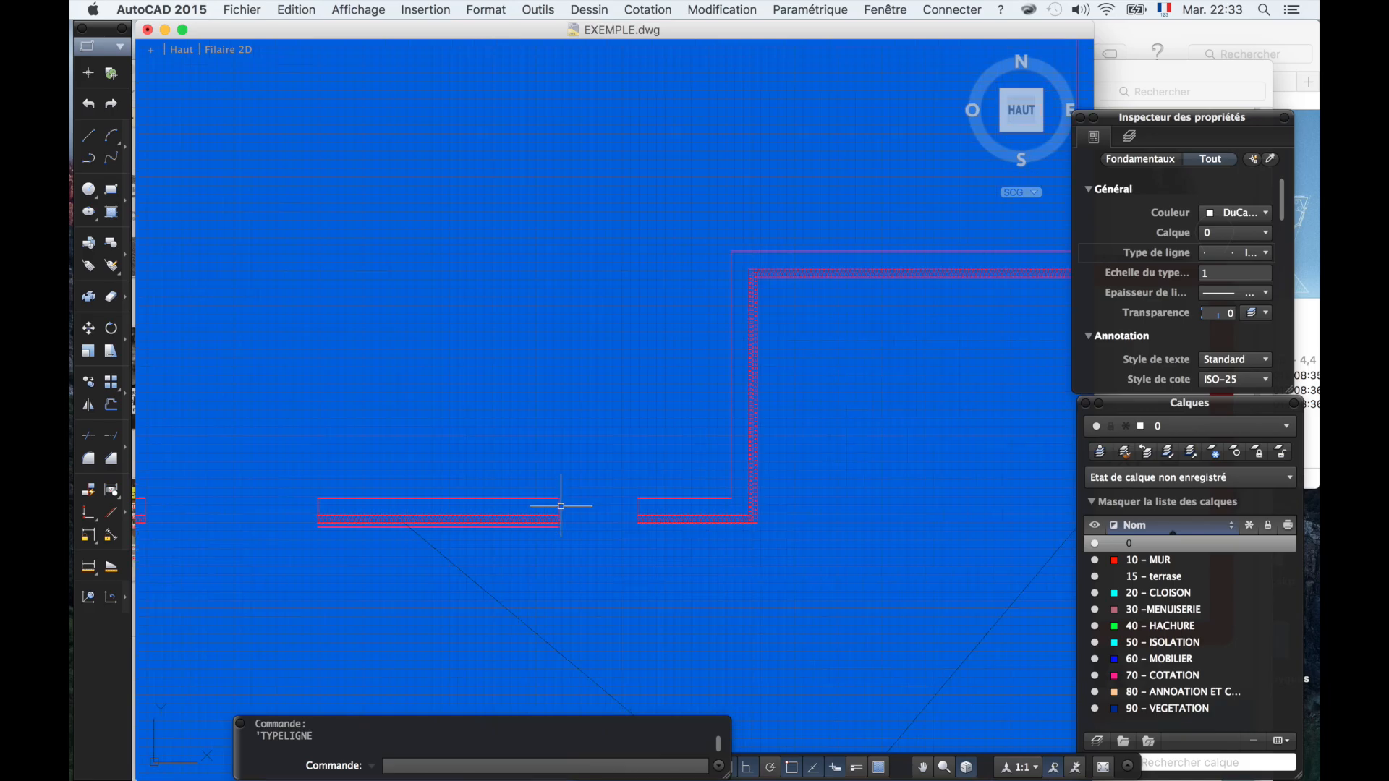
scroll(559, 507, down, 3)
scroll(471, 332, up, 5)
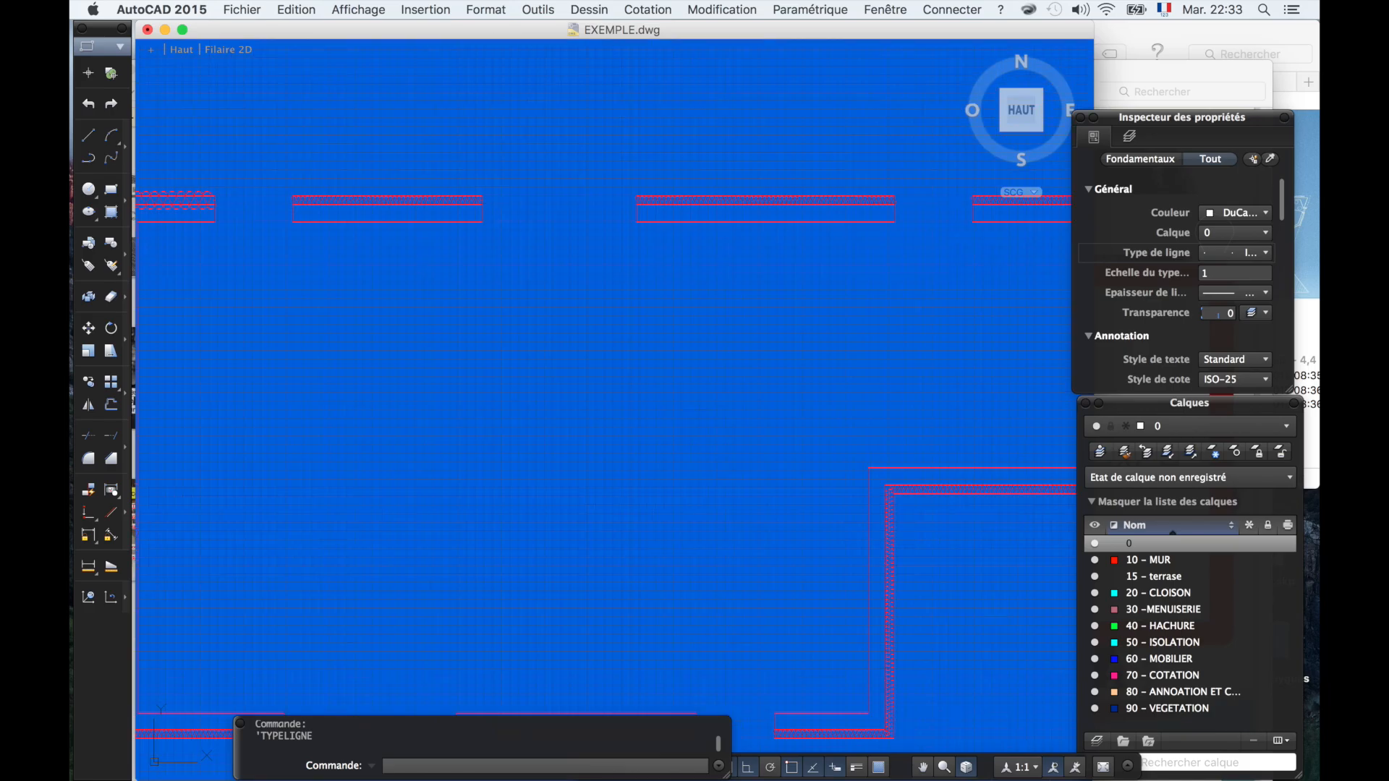
scroll(471, 427, down, 5)
scroll(469, 463, down, 2)
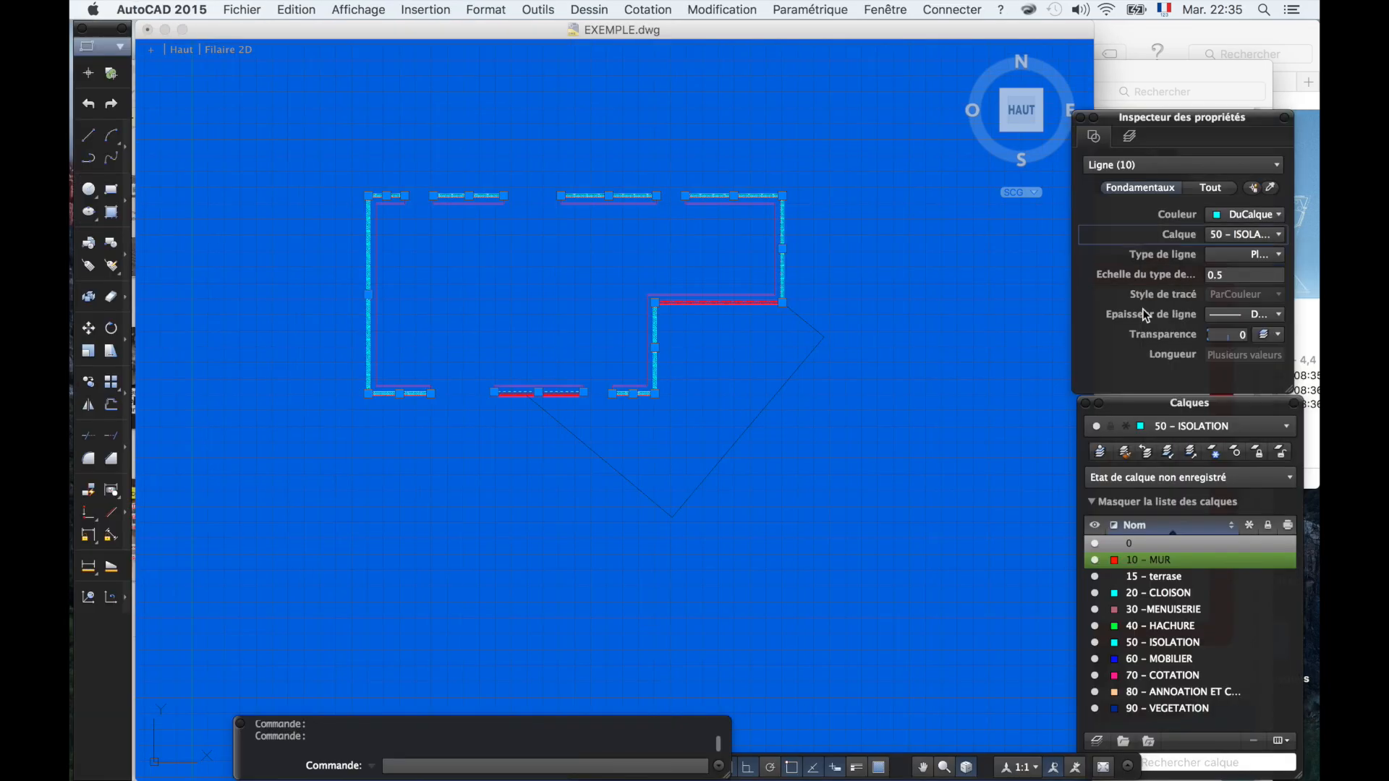
- Start a rectangle on the 30 -MENUISERIE layer at the opening between the second and third lower wall segments
scroll(574, 379, up, 6)
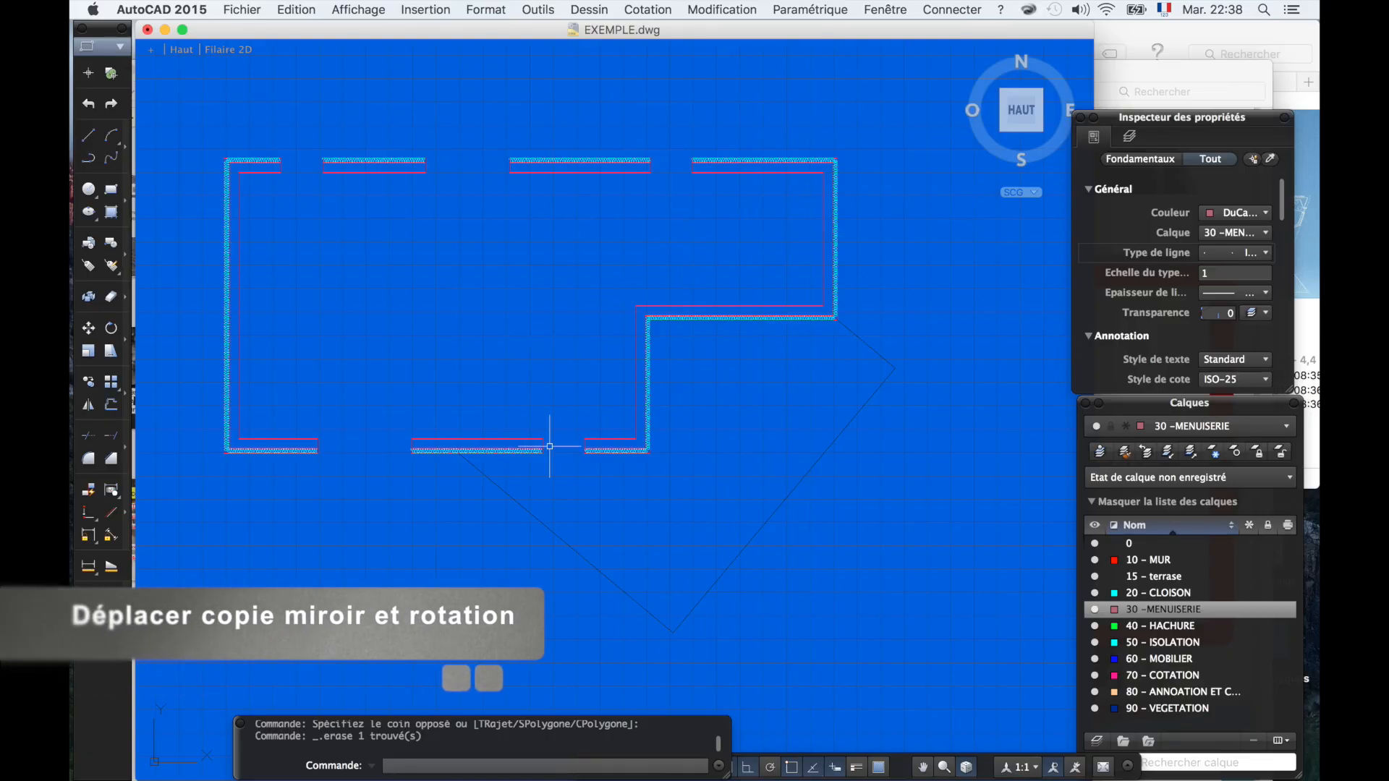
scroll(552, 449, up, 3)
scroll(551, 451, up, 3)
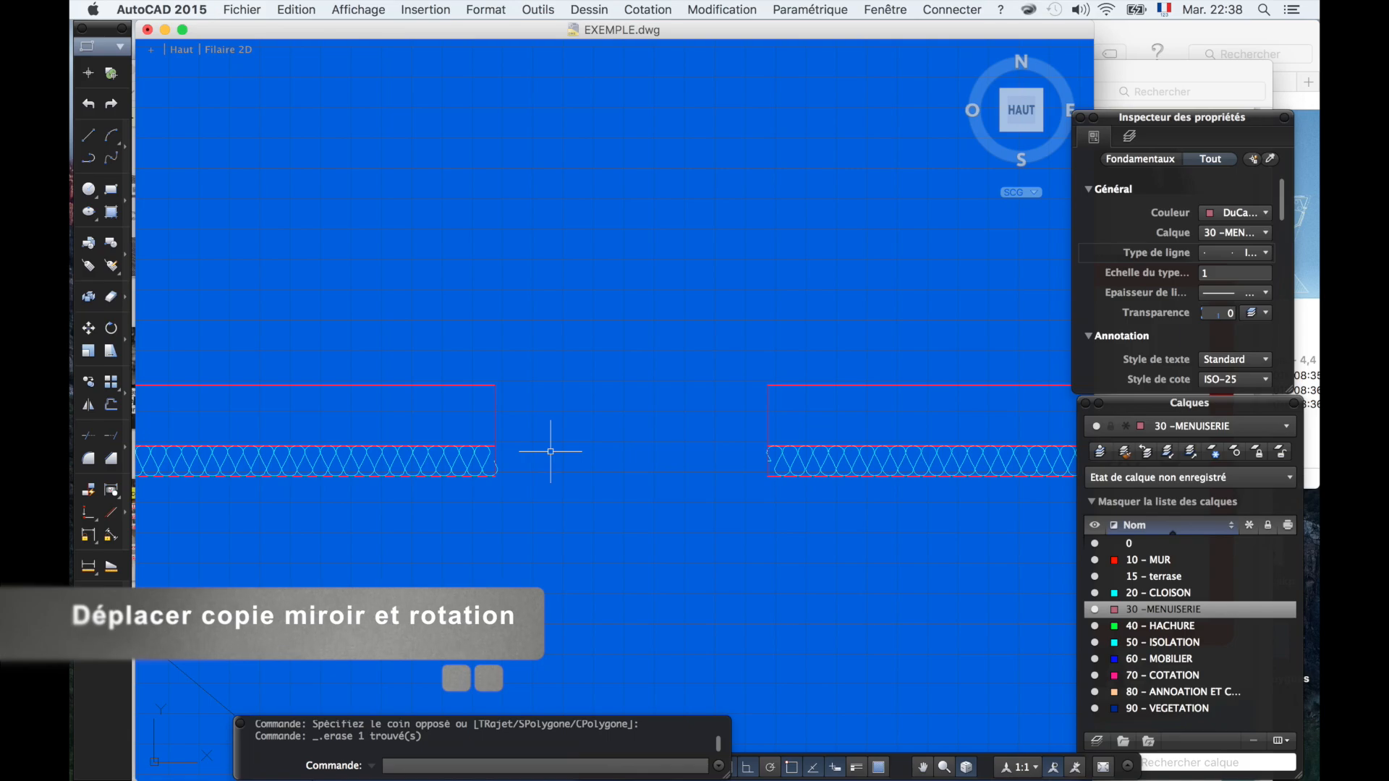
text(REC)
key(Return)
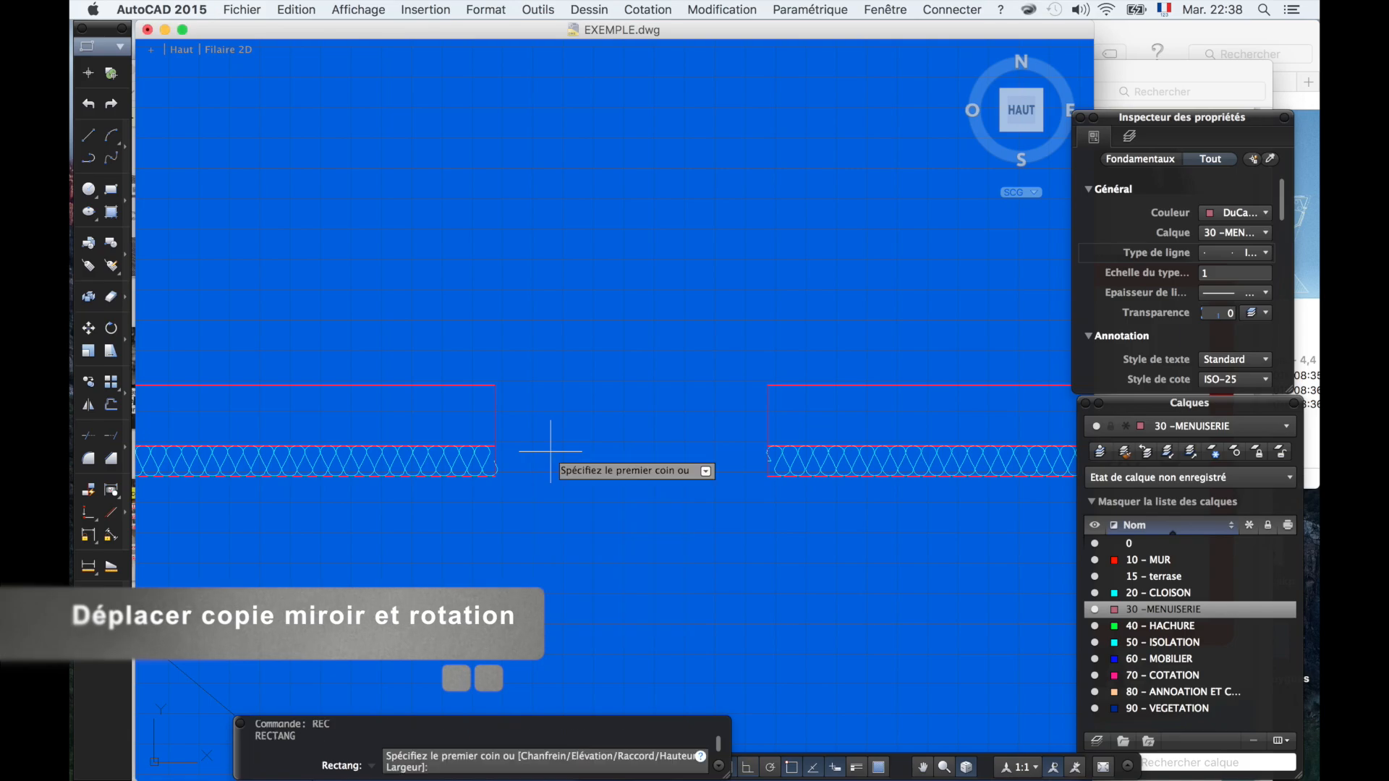
- Draw a 7 by 7 rectangle from the inner wall corner on the left side of the window opening
scroll(550, 450, up, 3)
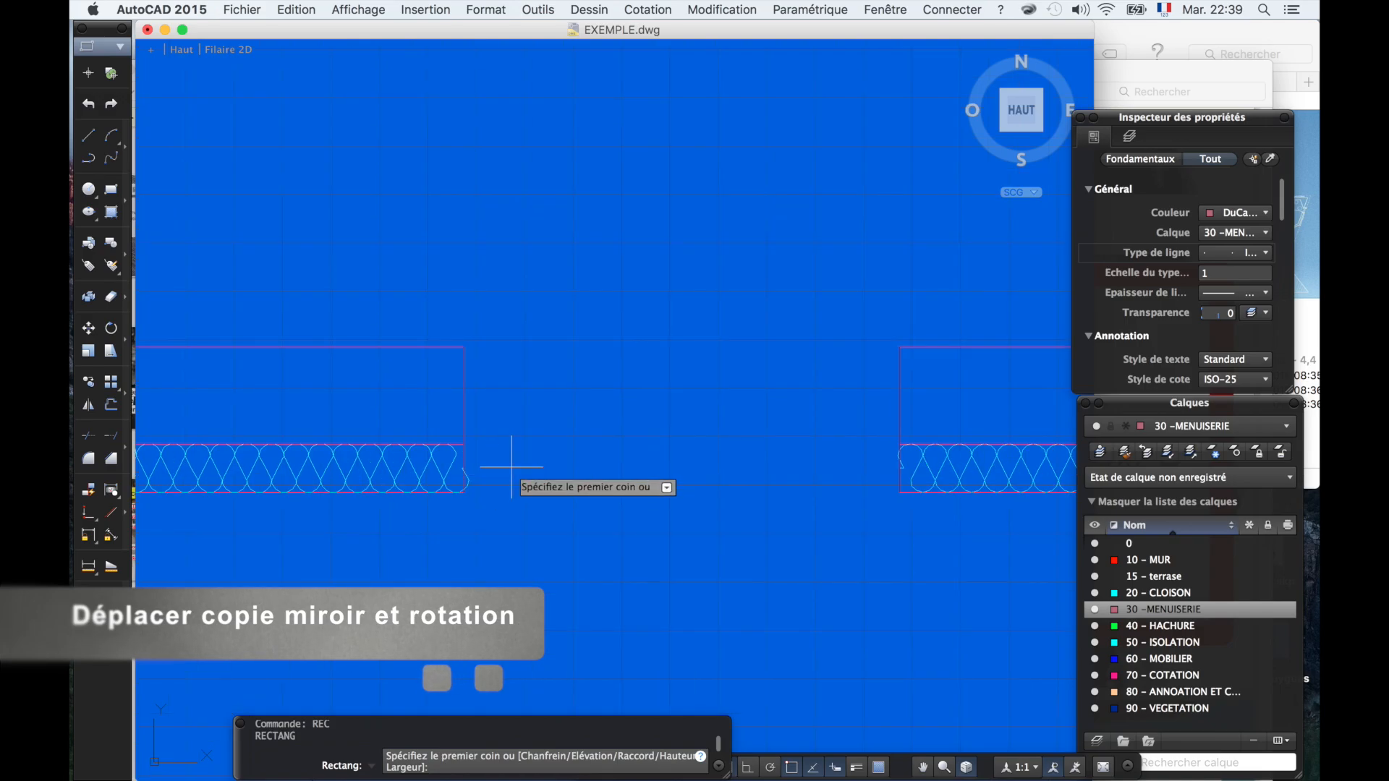
click(465, 444)
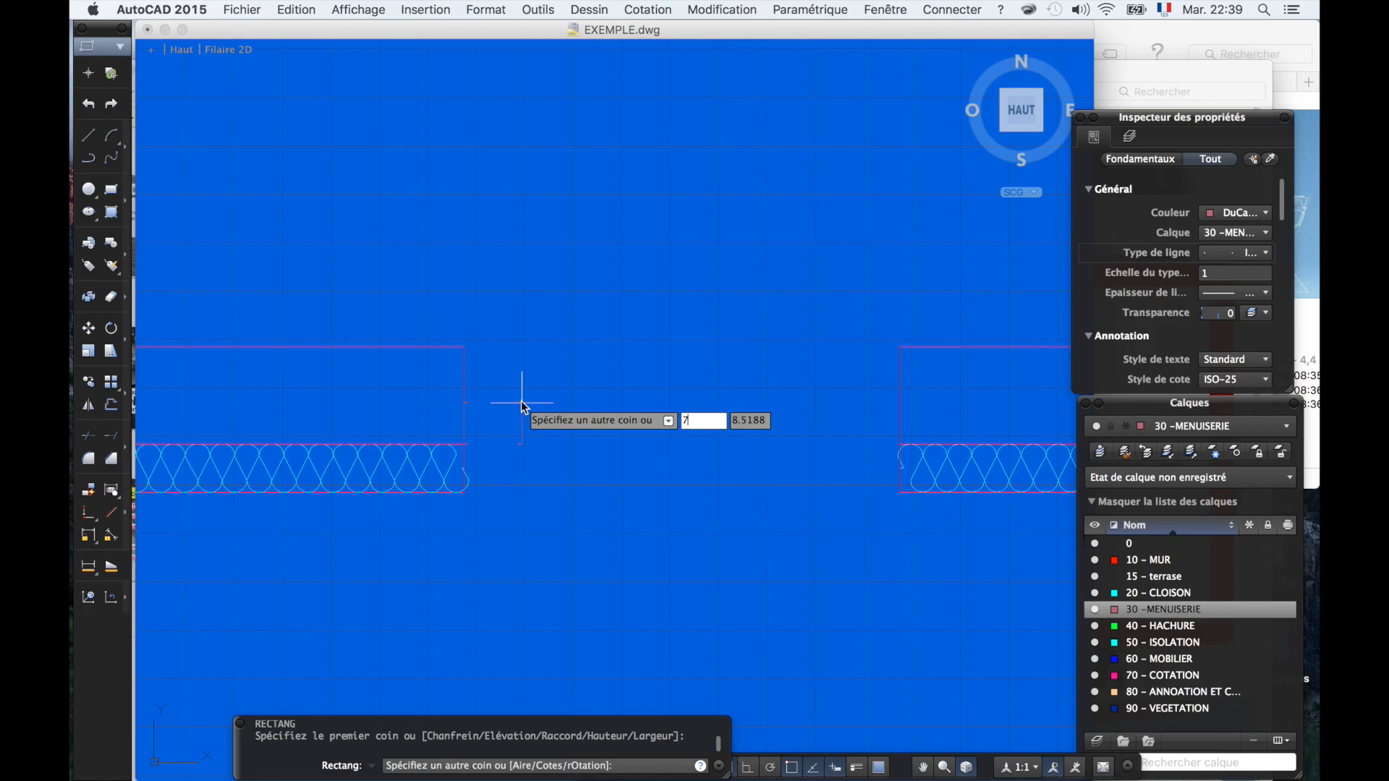
text(7)
key(Tab)
text(7)
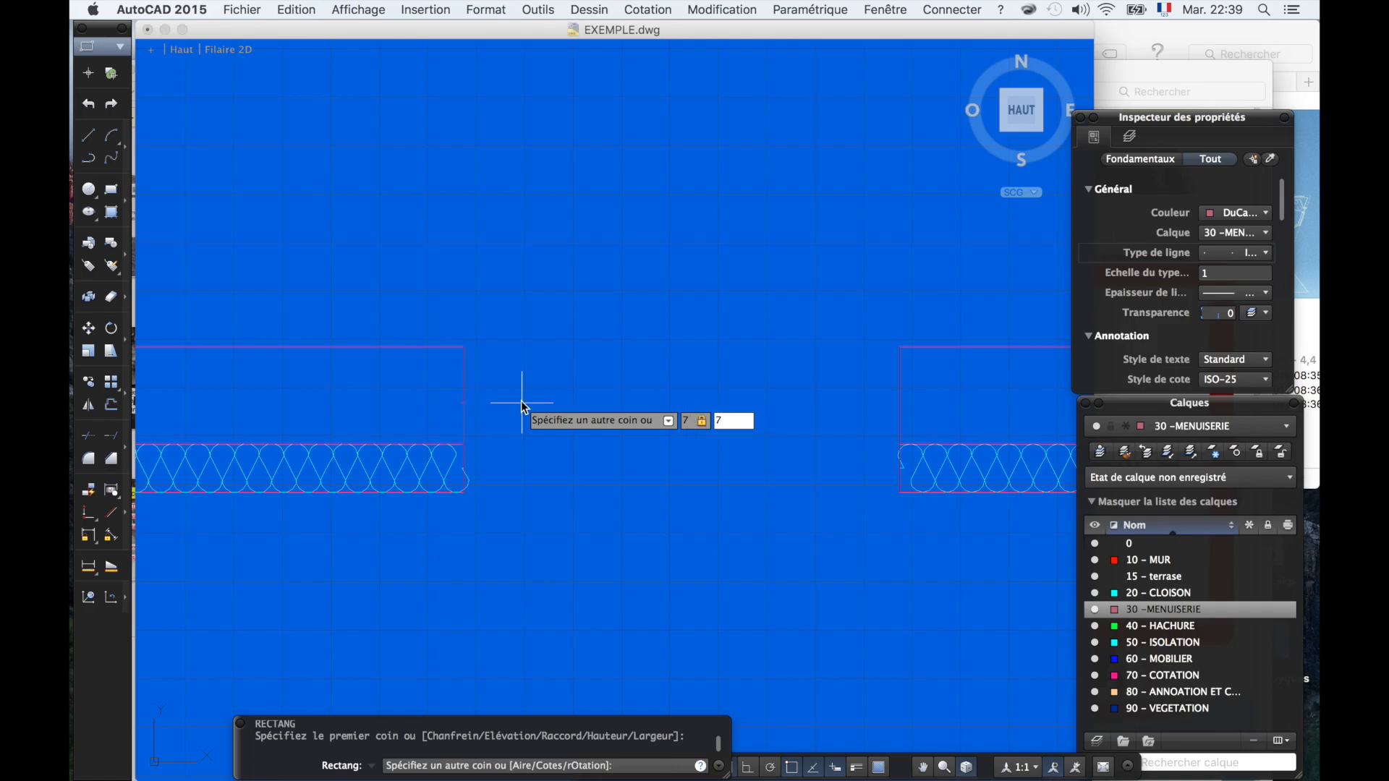
key(Return)
- Draw a 1 by 5 rectangle inside the 7 by 7 square, extending down and left from its upper right corner (-1, -5)
scroll(500, 424, up, 4)
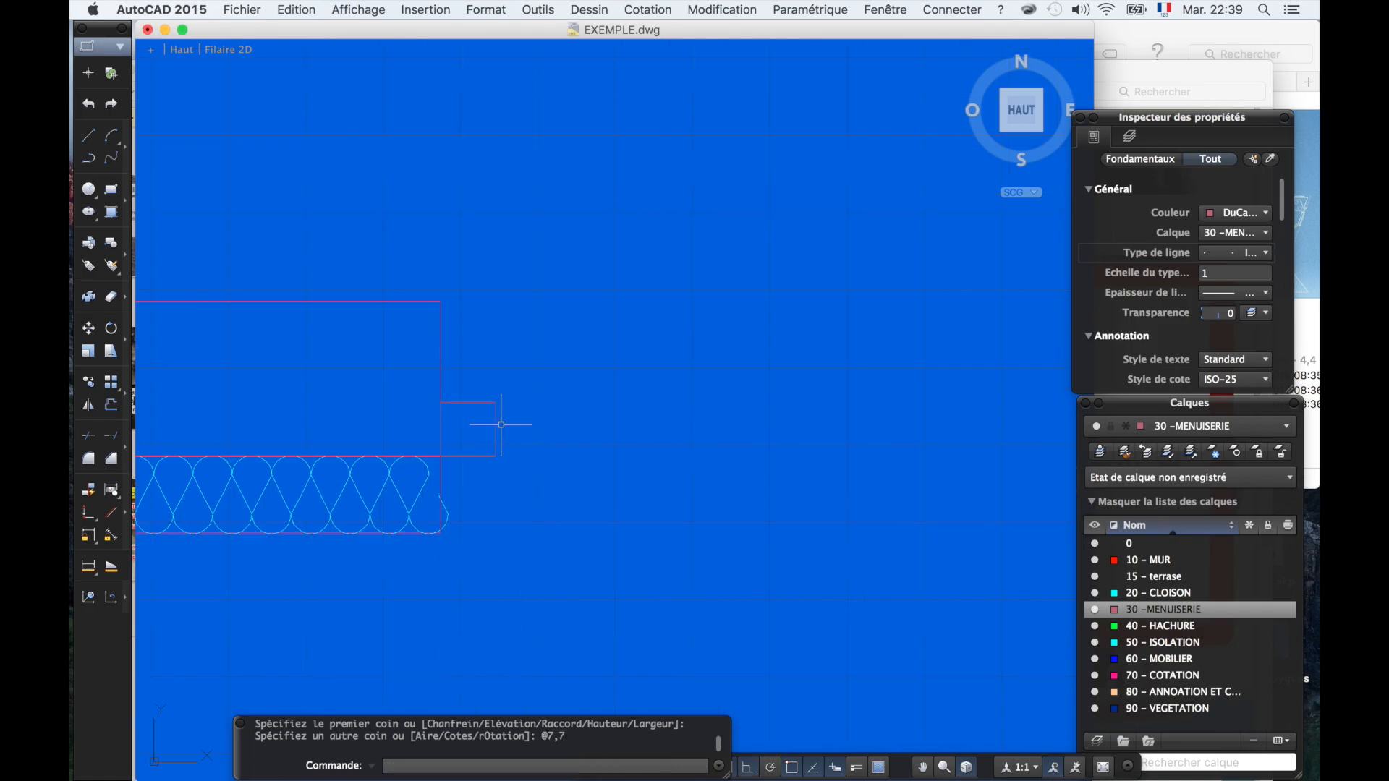
text(RE)
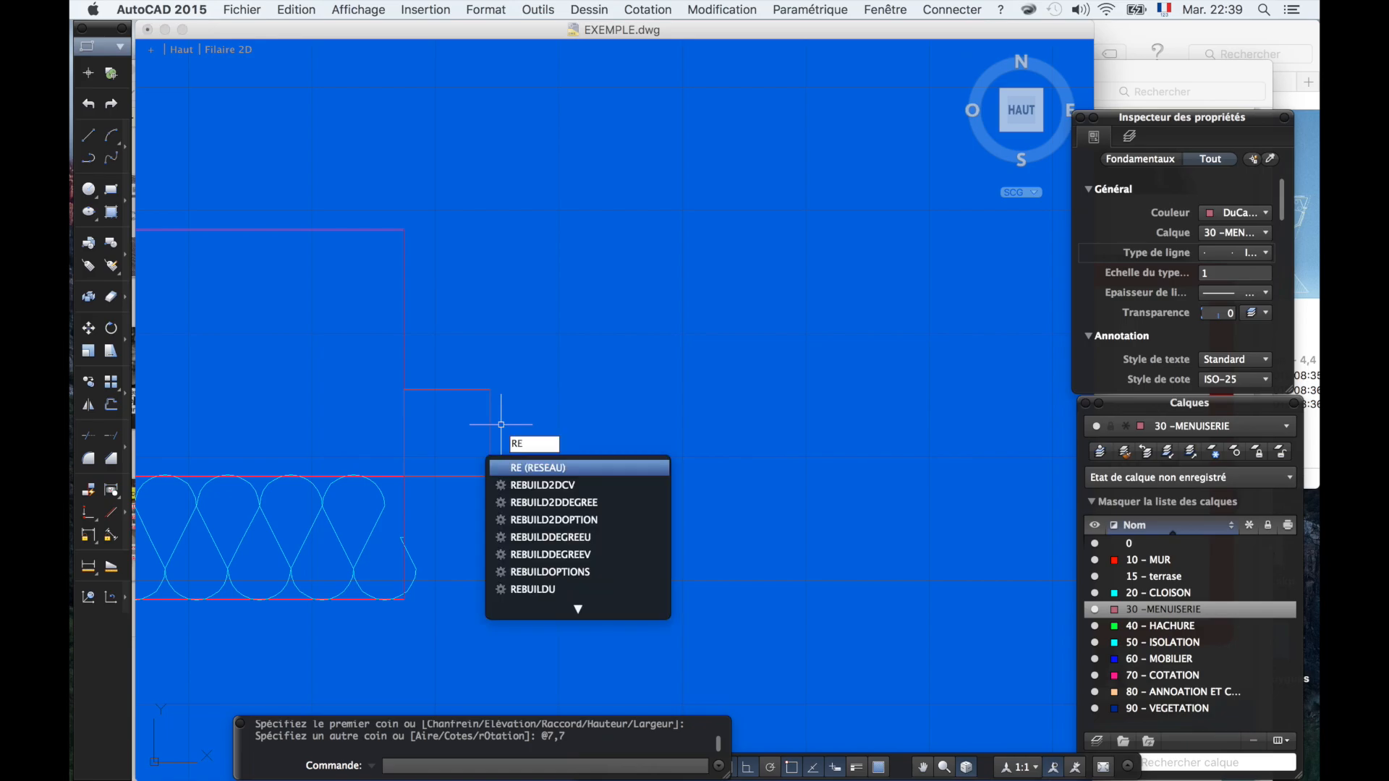
text(C)
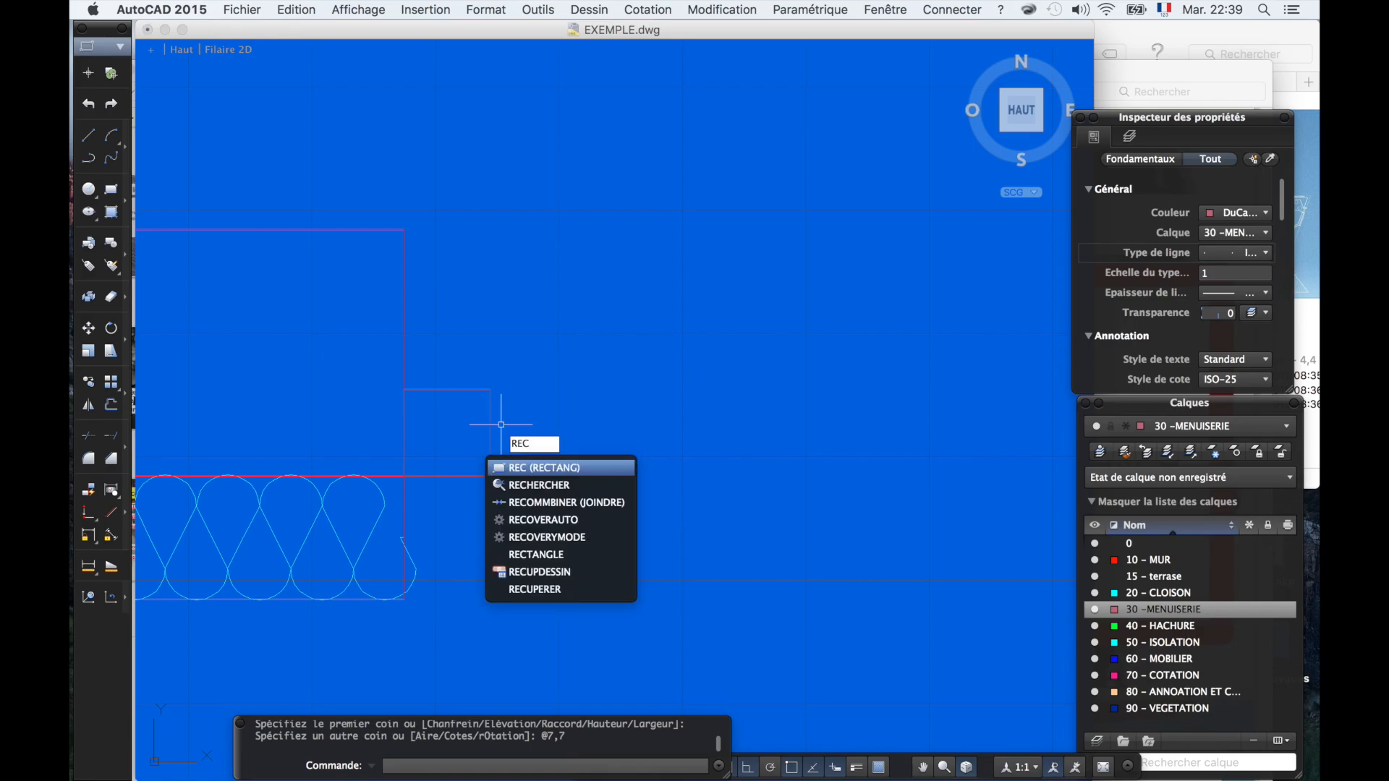
key(Return)
click(489, 390)
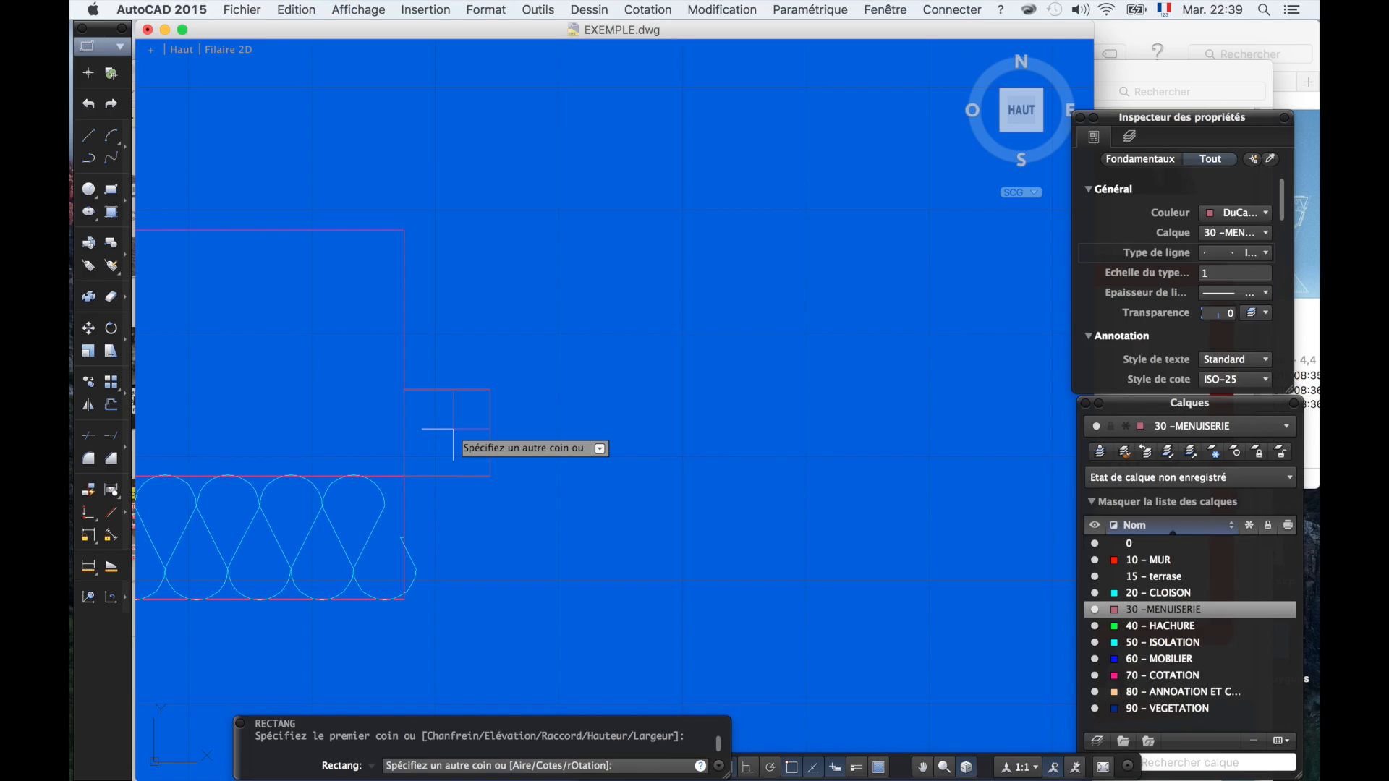
text(1)
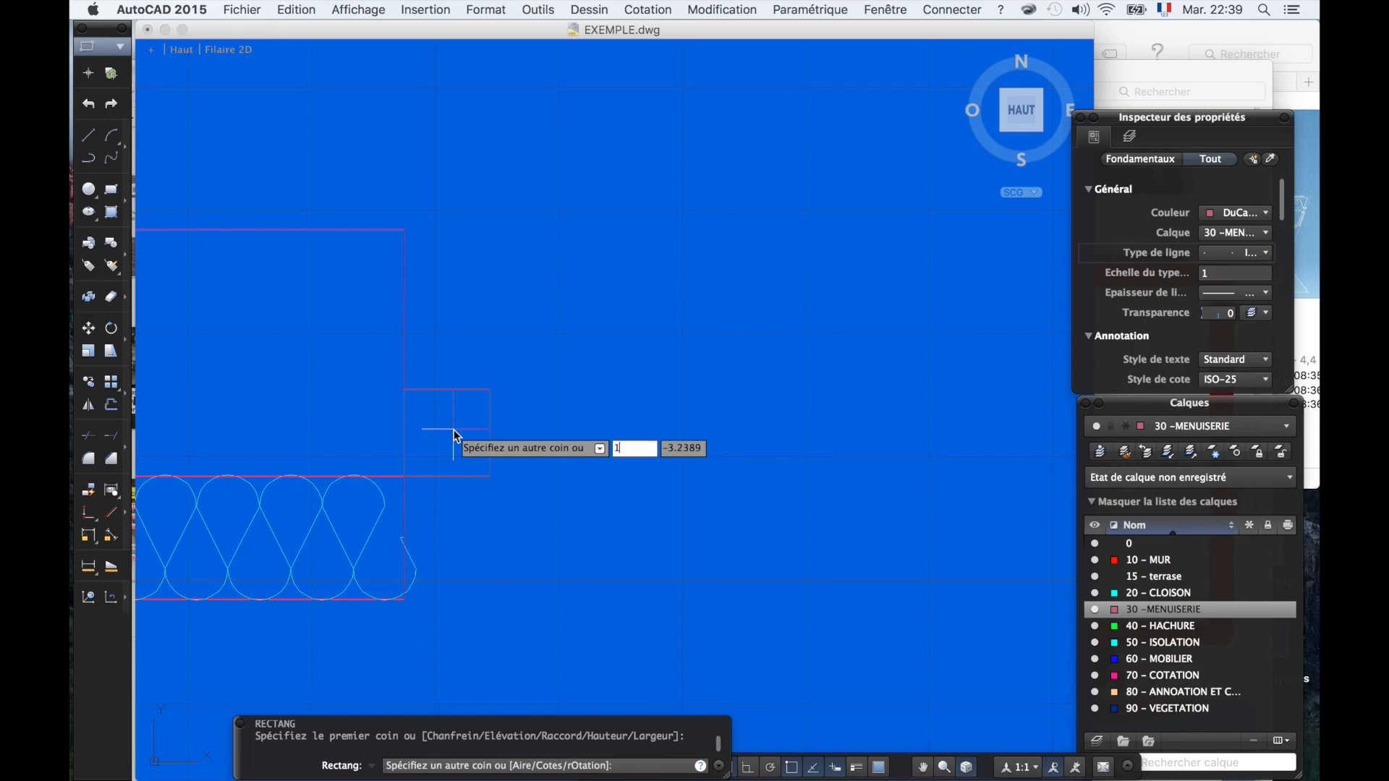
key(BackSpace)
text(-&)
key(Tab)
text(-)
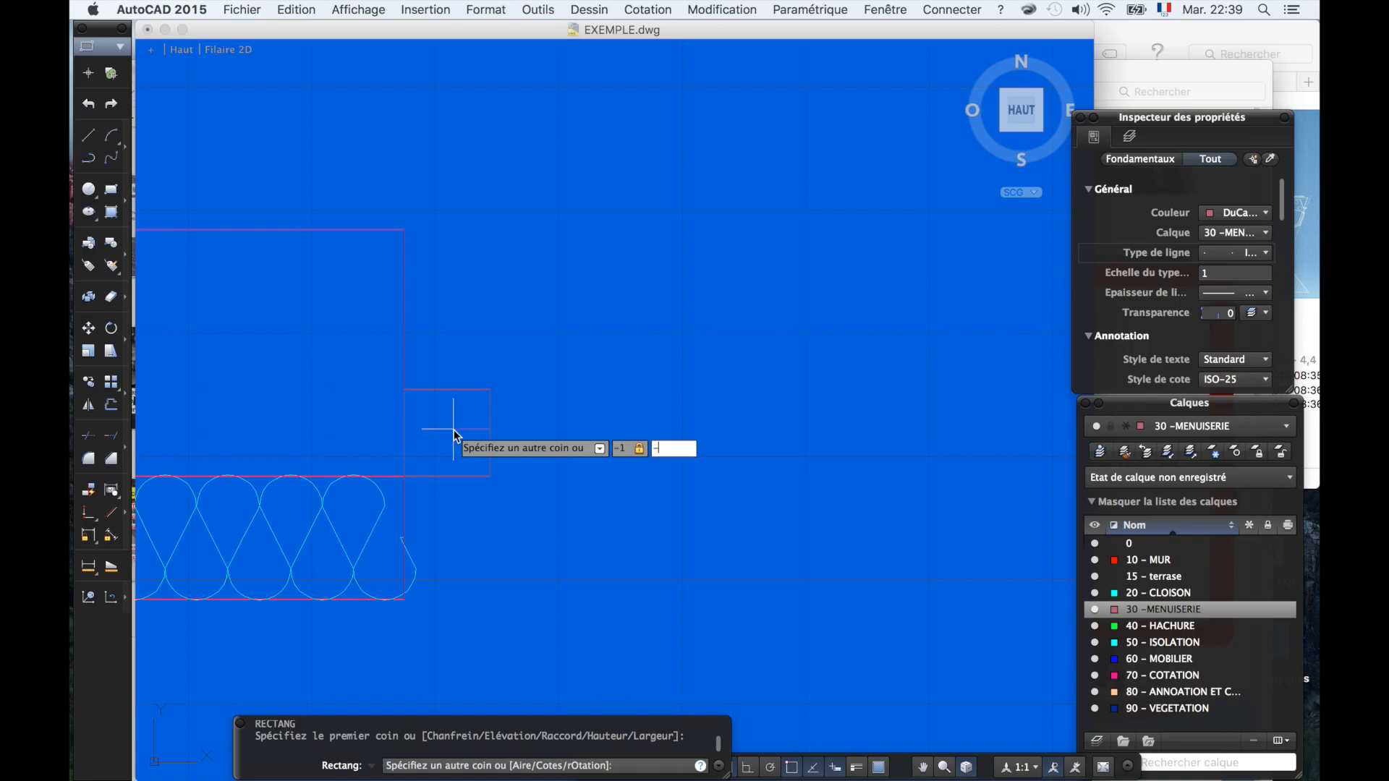
text(5)
key(Return)
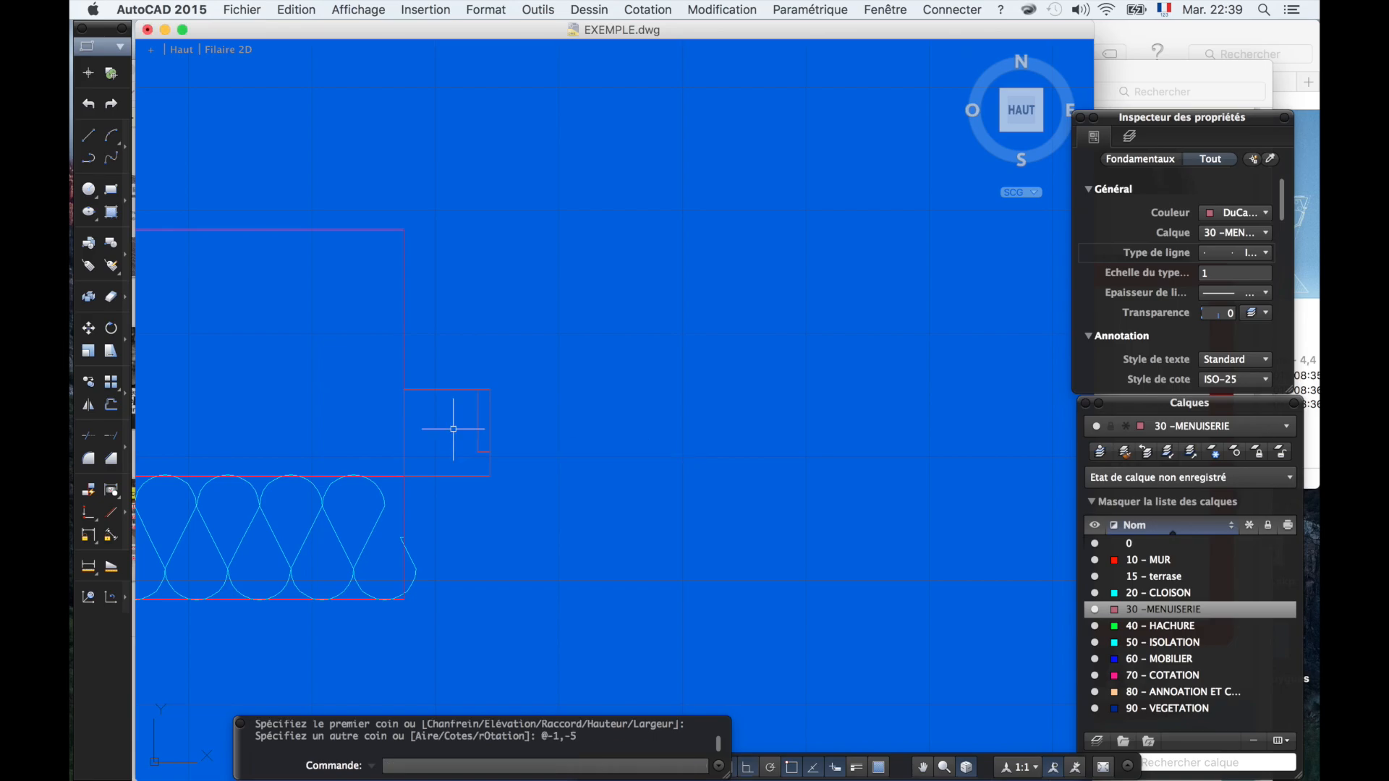
- Explode the square and the small rectangle into lines, and erase one line on their shared right edge
click(490, 468)
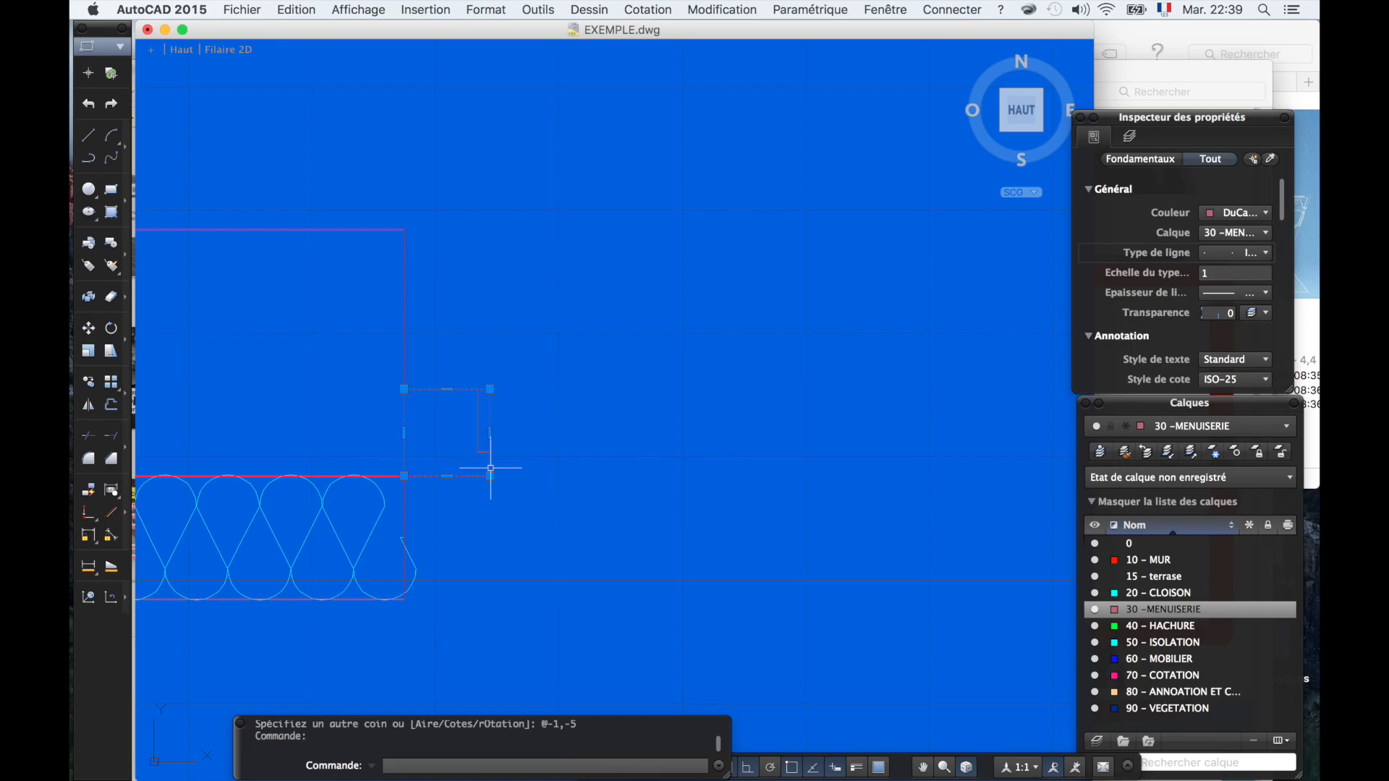
key(Escape)
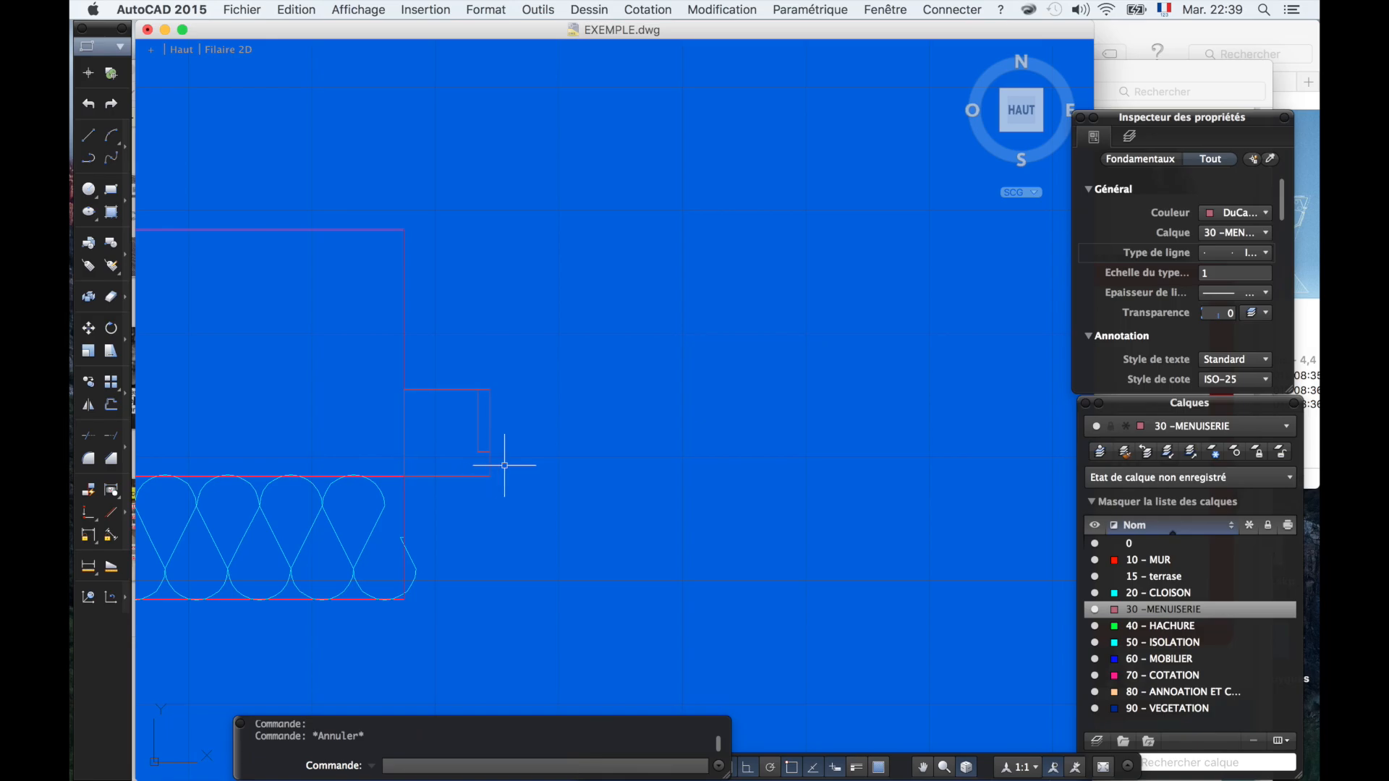
text(DECALER)
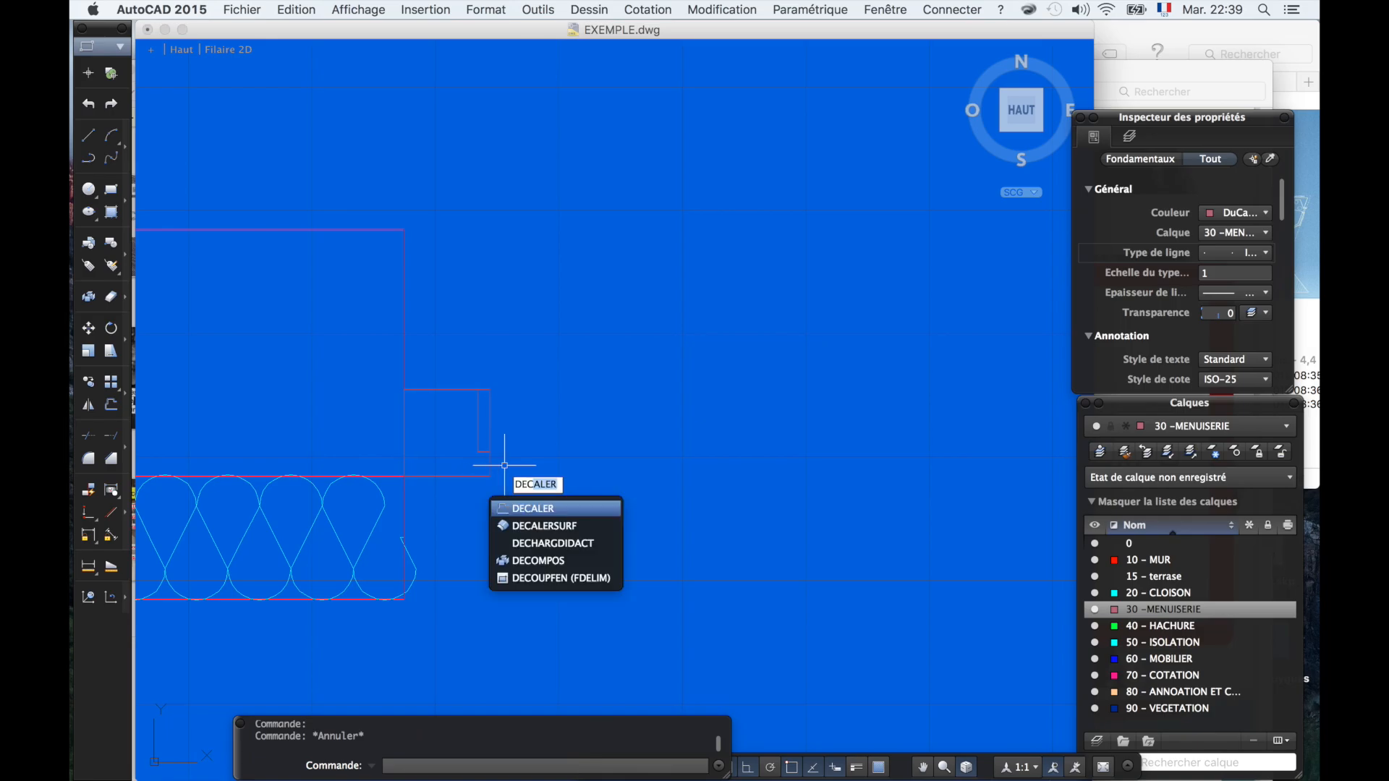
click(562, 560)
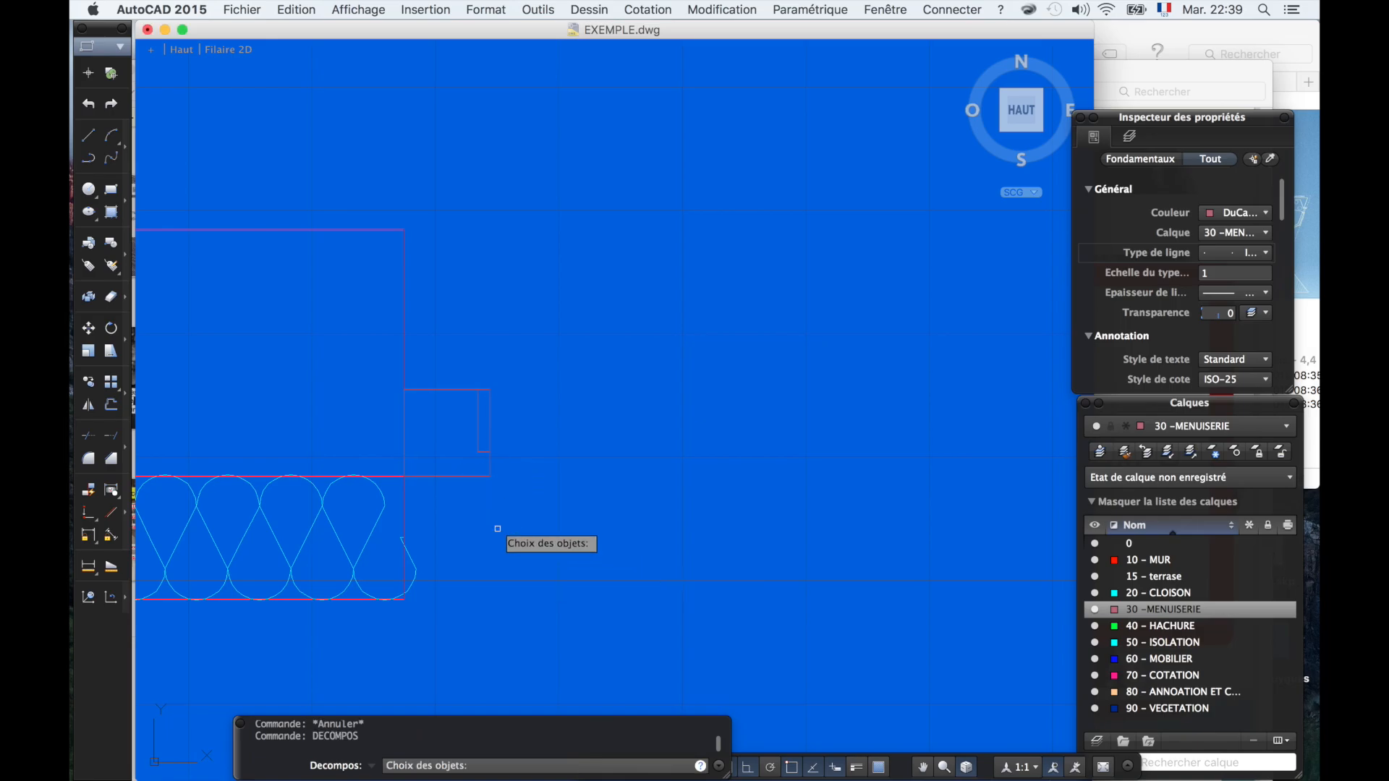
click(478, 476)
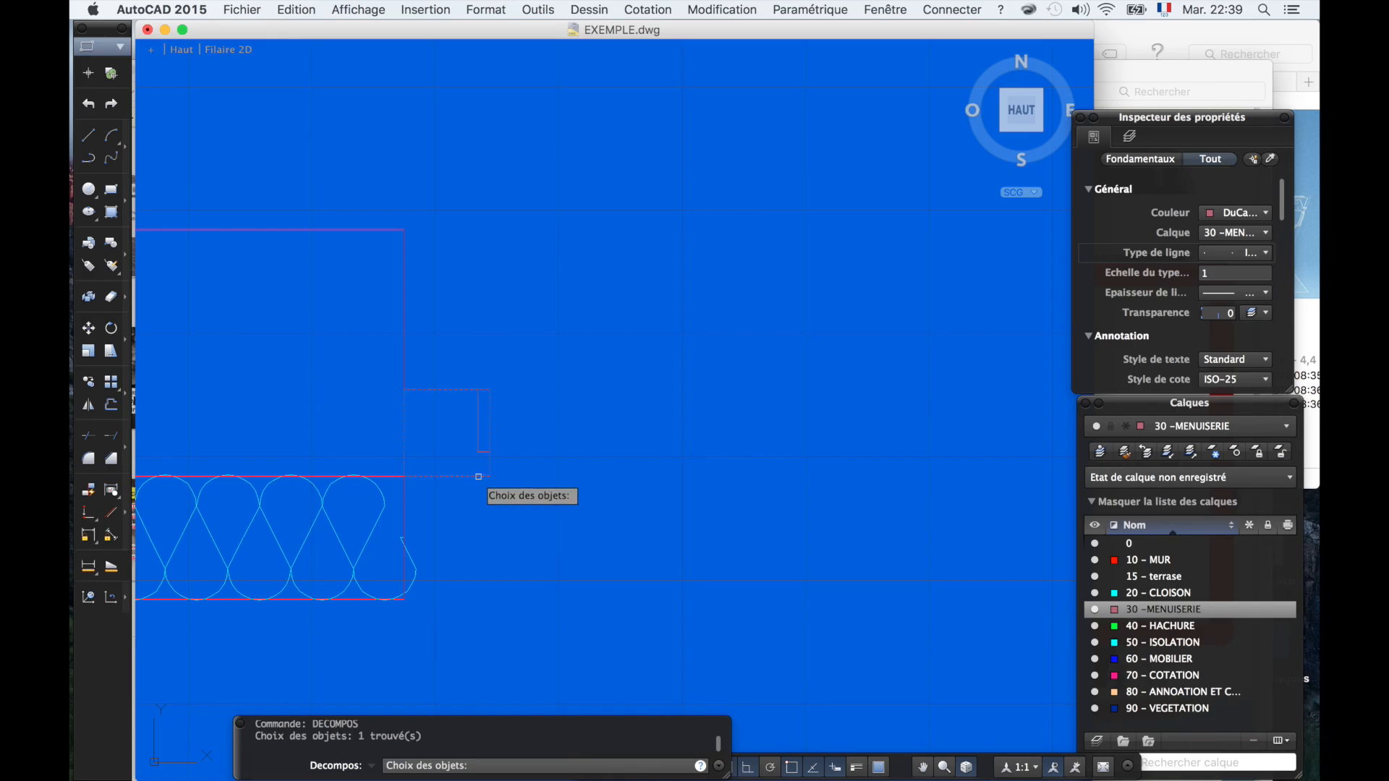
click(478, 448)
key(Return)
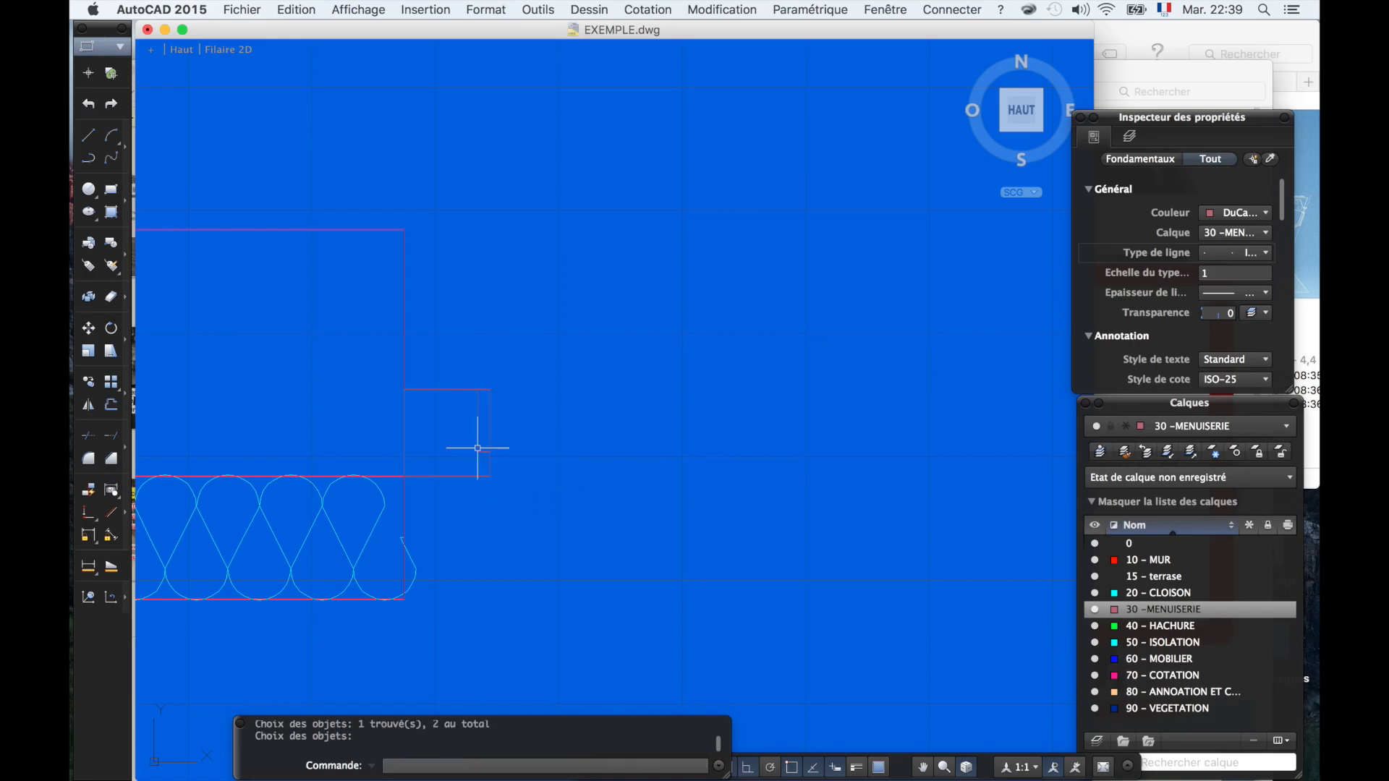
click(489, 405)
key(Delete)
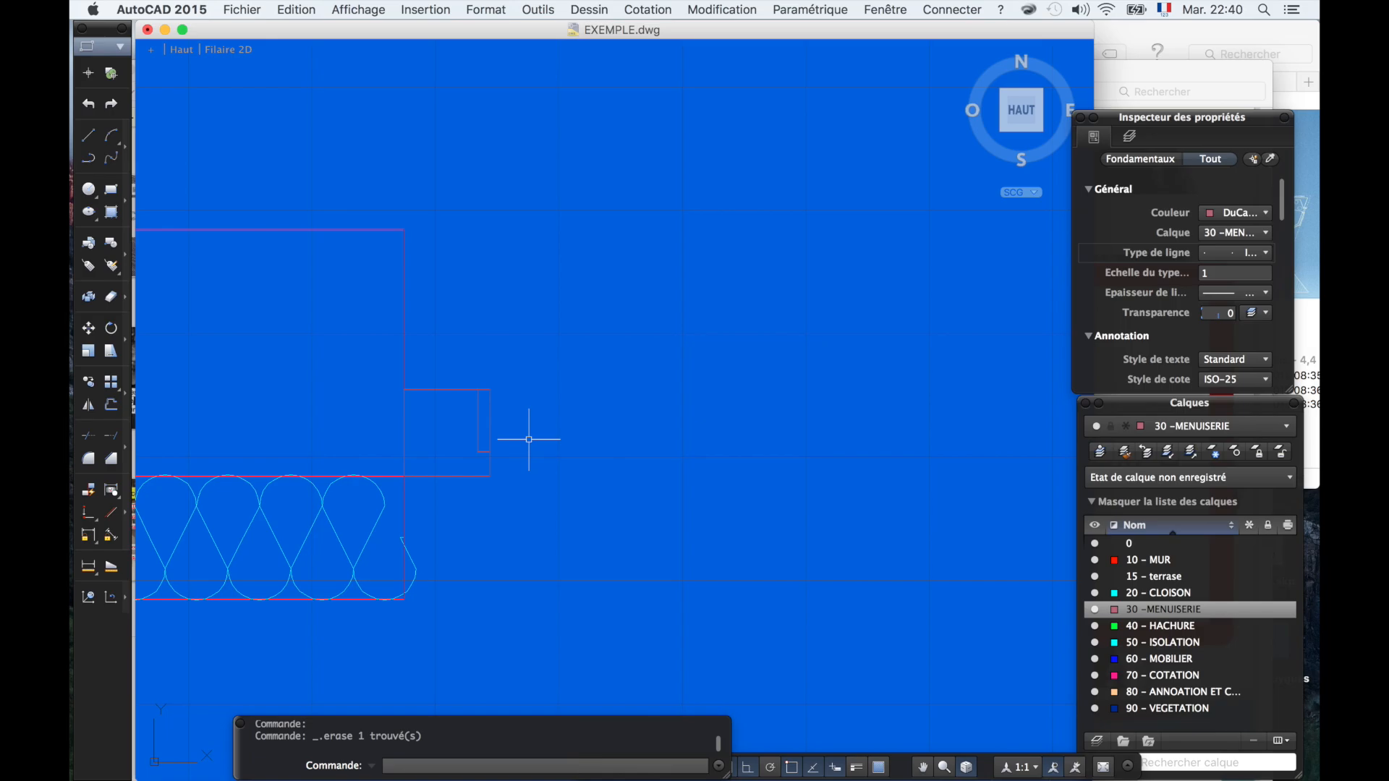
- Trim the square's upper right corner against the small rectangle's left and lower edges to form the frame rebate
text(AJUSTEIMAGE)
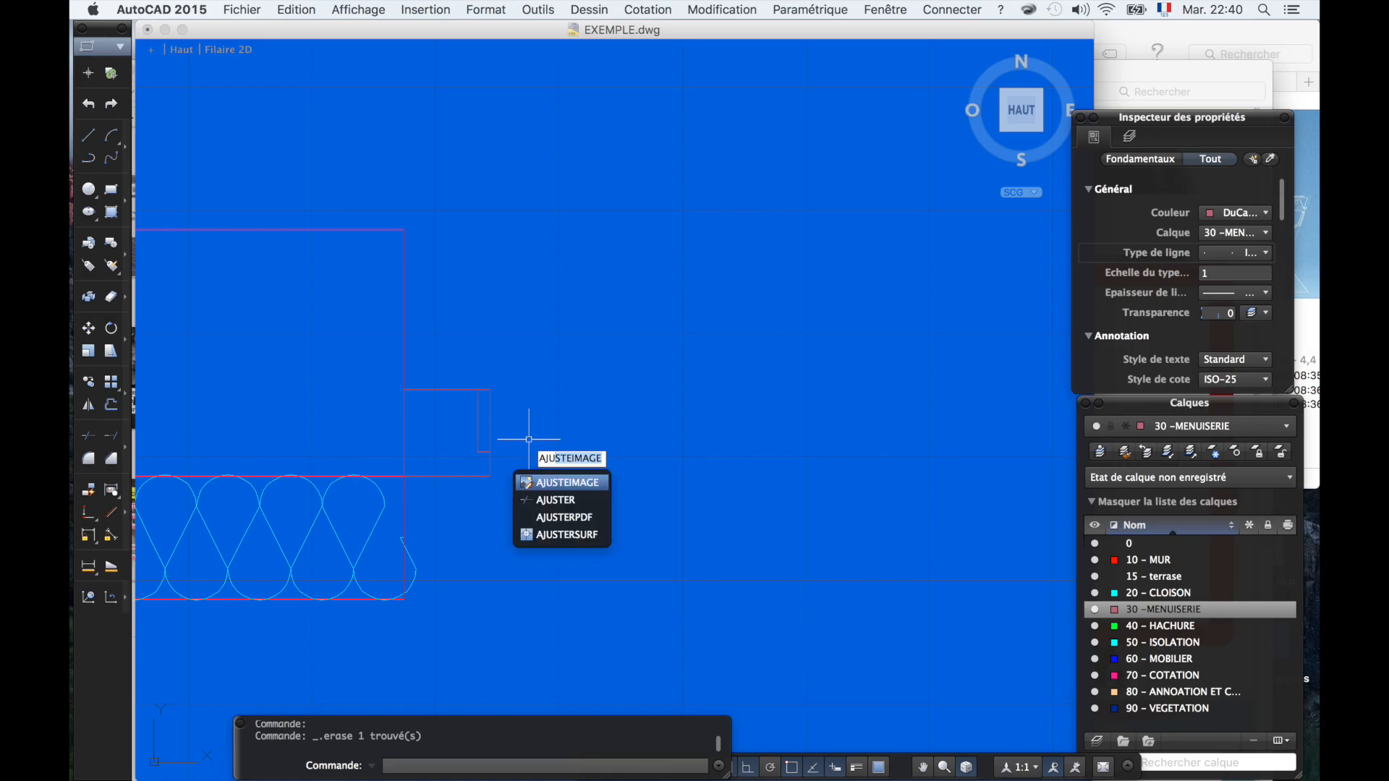
key(Down)
key(Return)
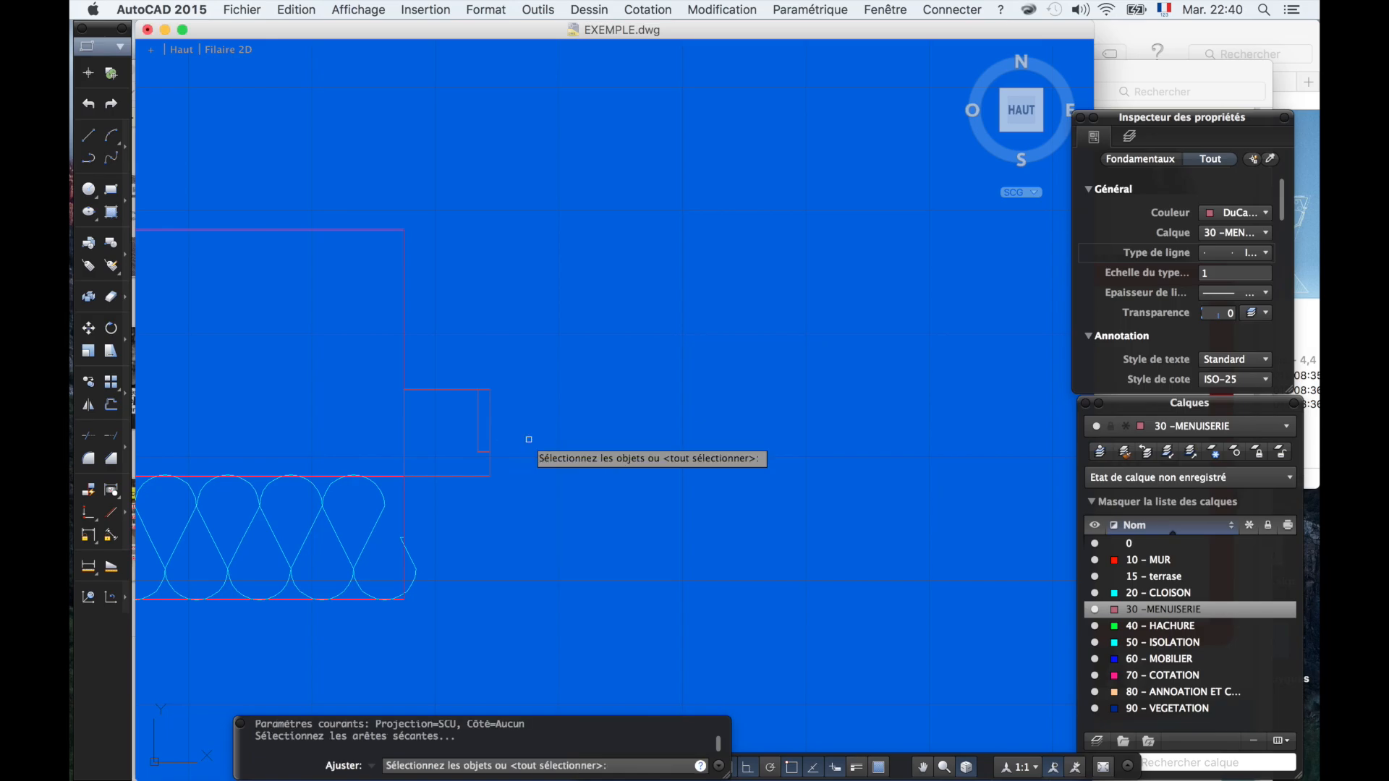
click(485, 454)
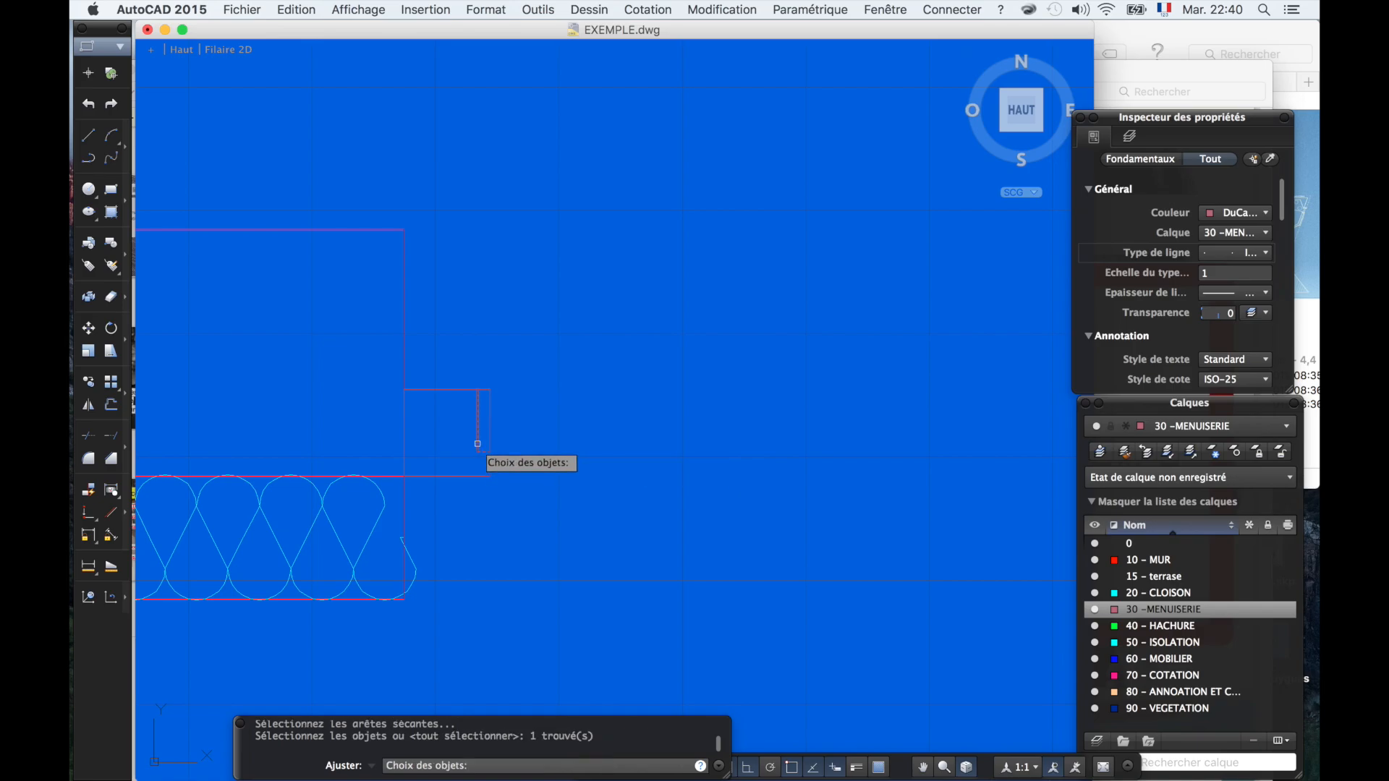
click(480, 454)
key(Return)
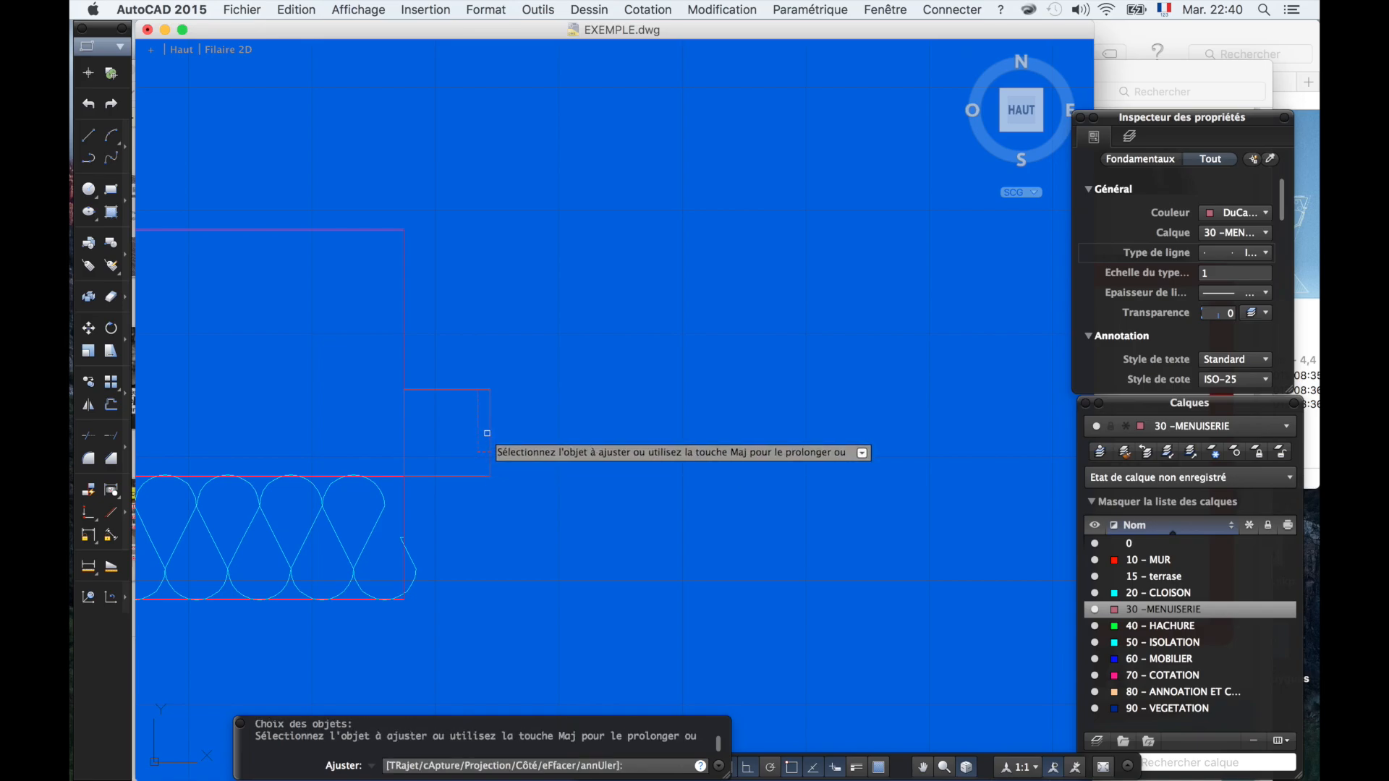
click(489, 432)
click(485, 389)
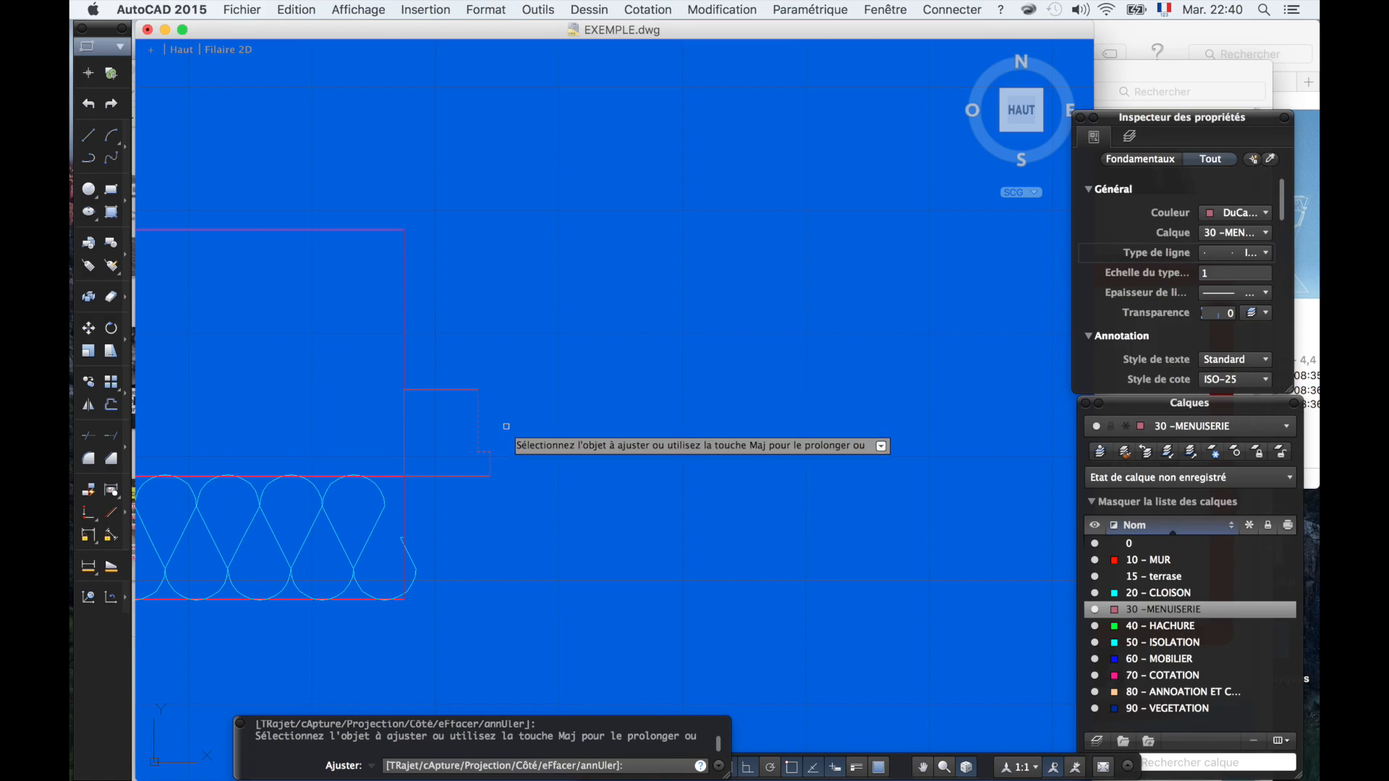
key(Return)
- Copy the rebated frame profile about 77 units horizontally, from its lower left corner towards the right side of the opening
scroll(470, 458, down, 2)
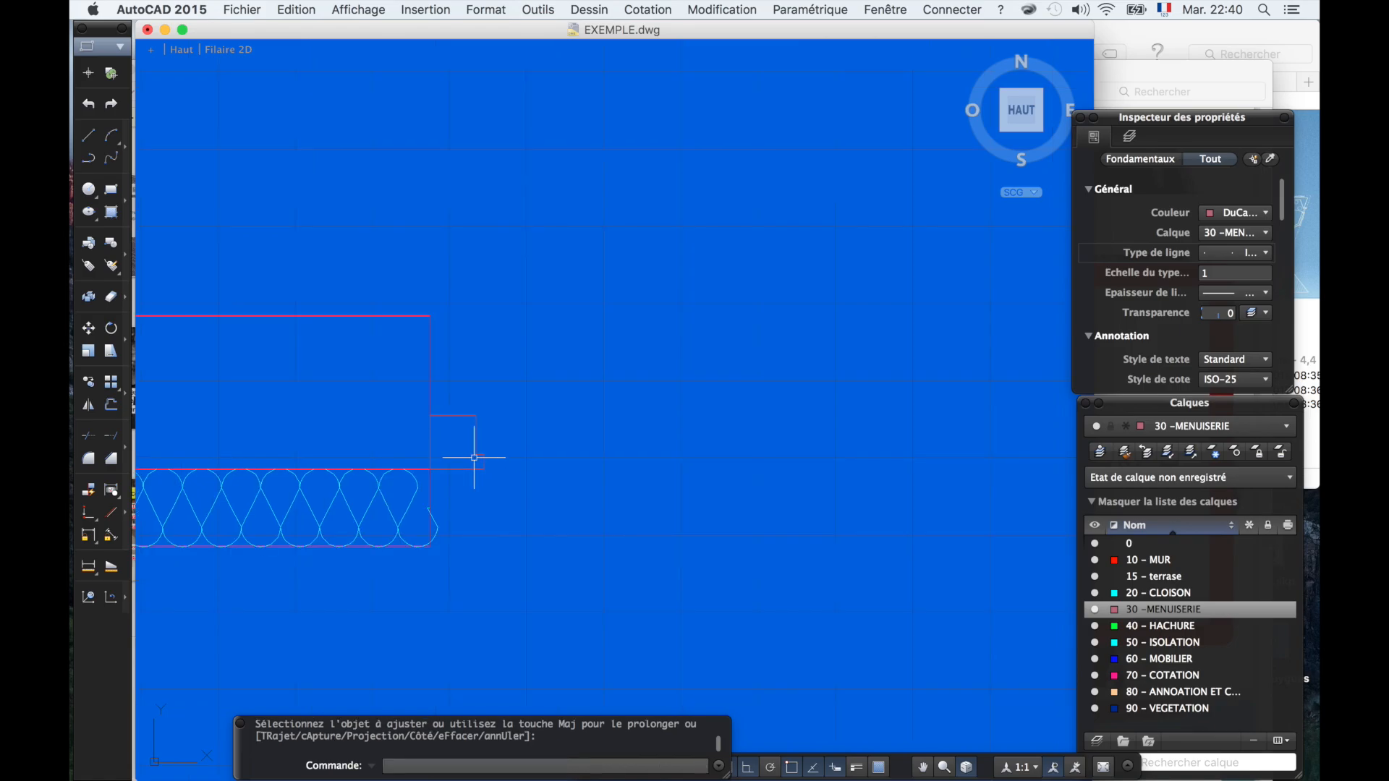
scroll(515, 447, right, 3)
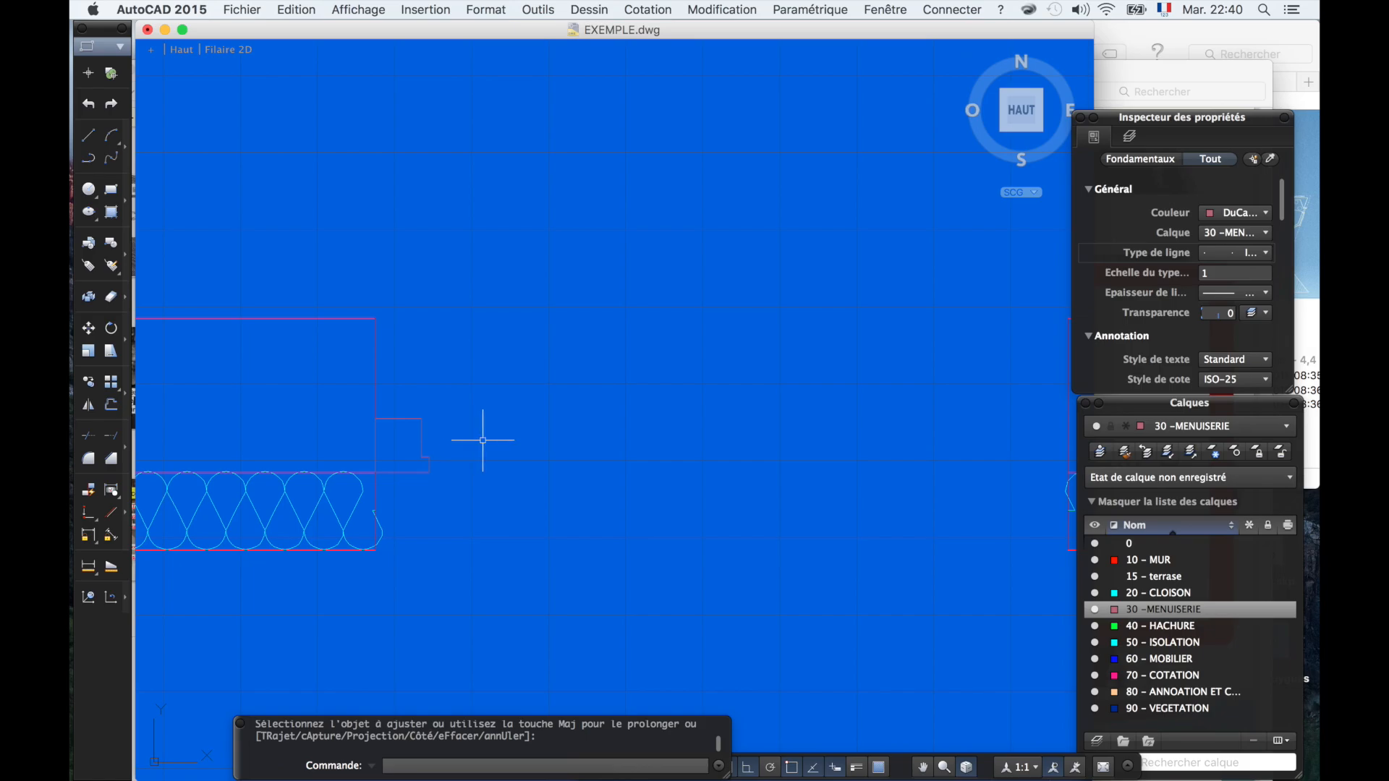
text(COPIER)
key(Return)
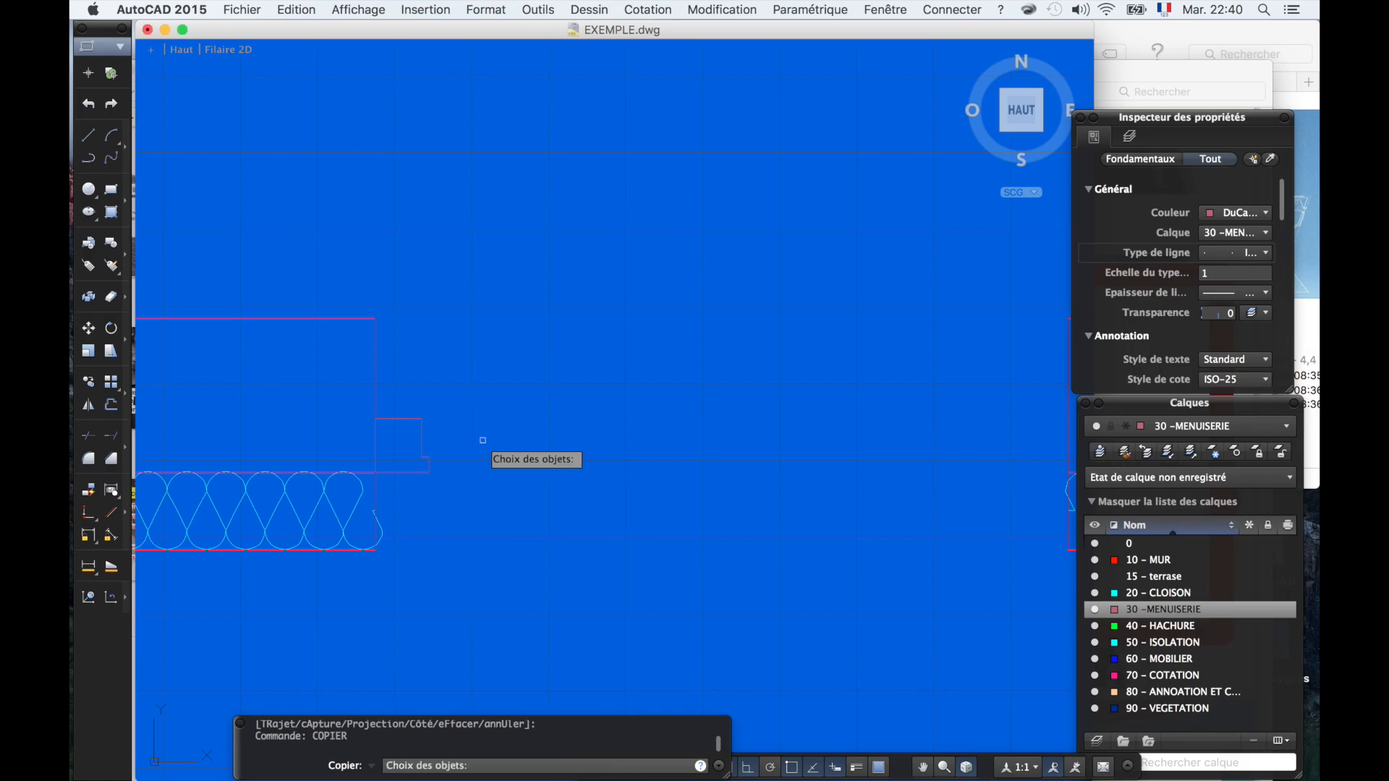
click(354, 406)
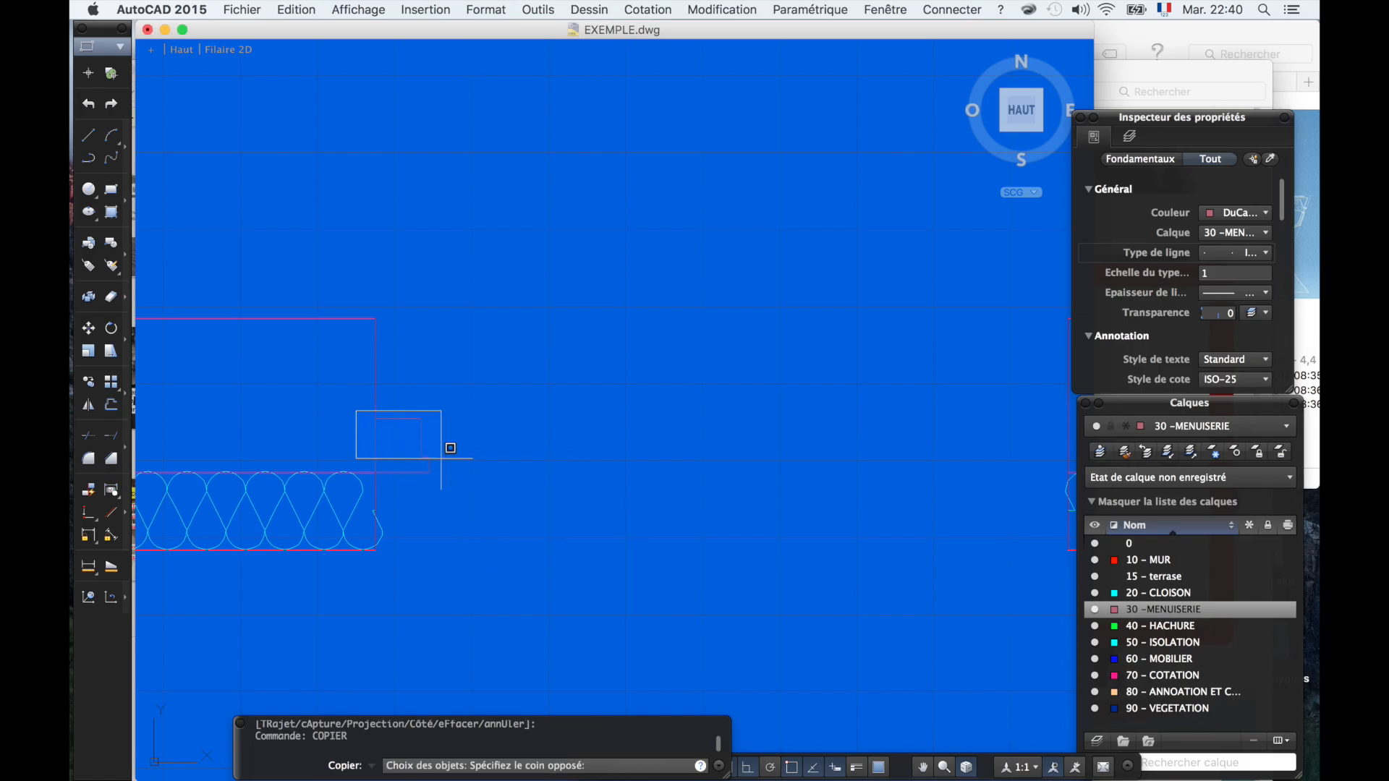
click(449, 489)
key(Return)
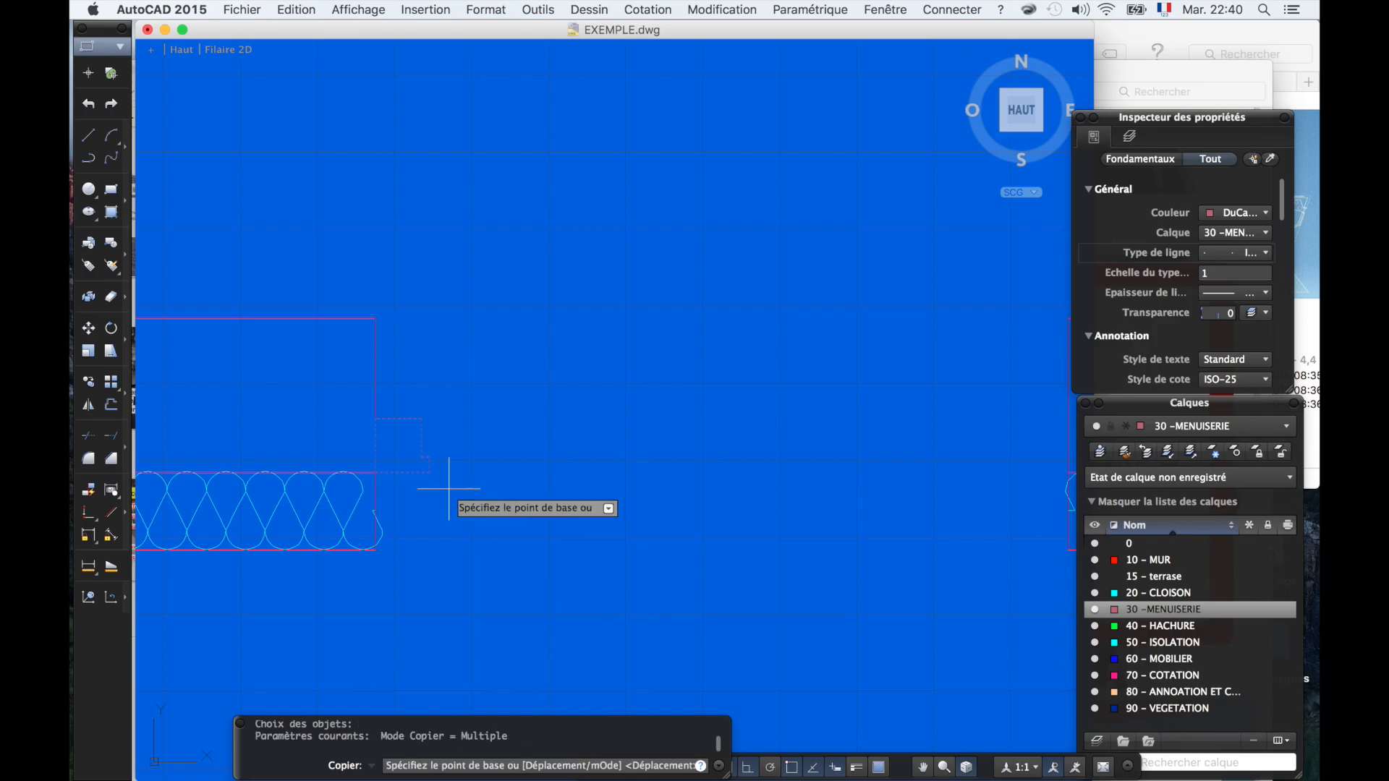
click(367, 474)
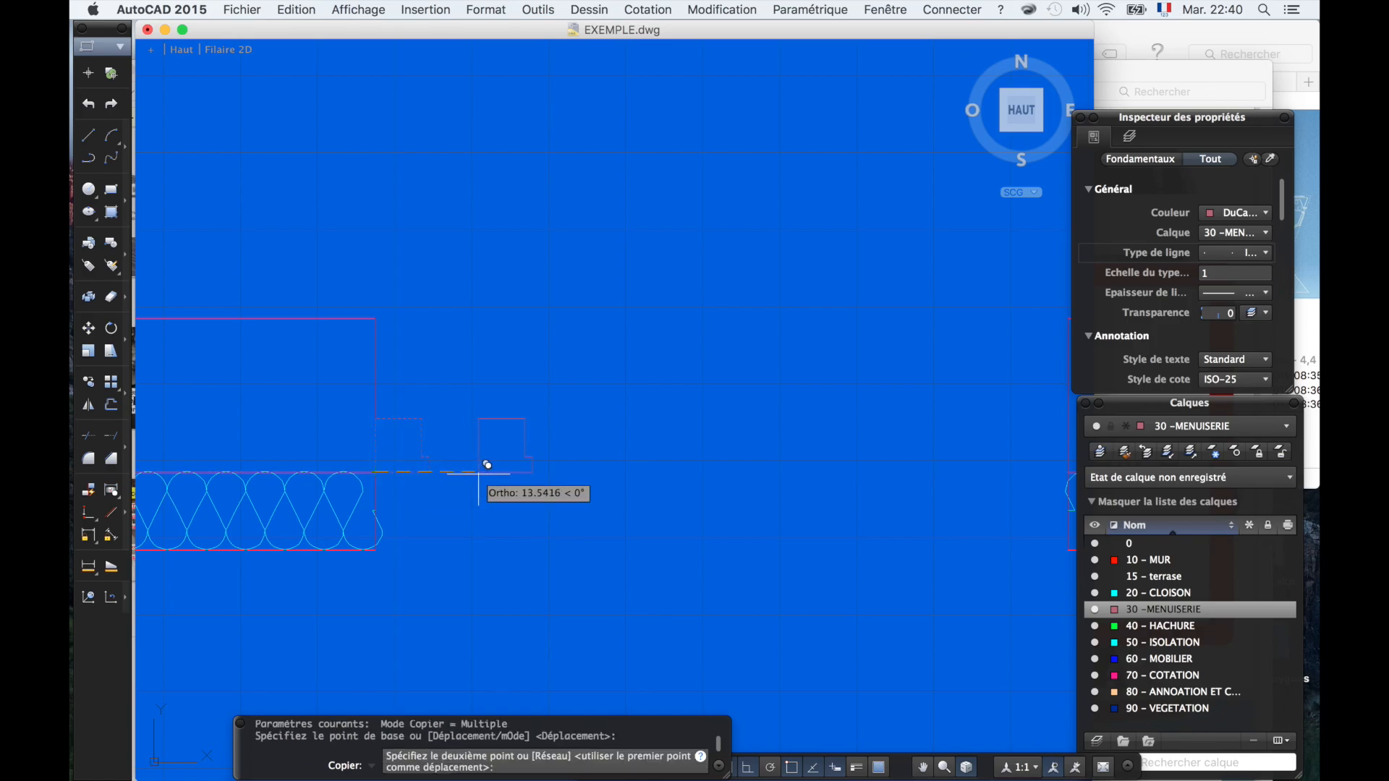
scroll(467, 470, down, 3)
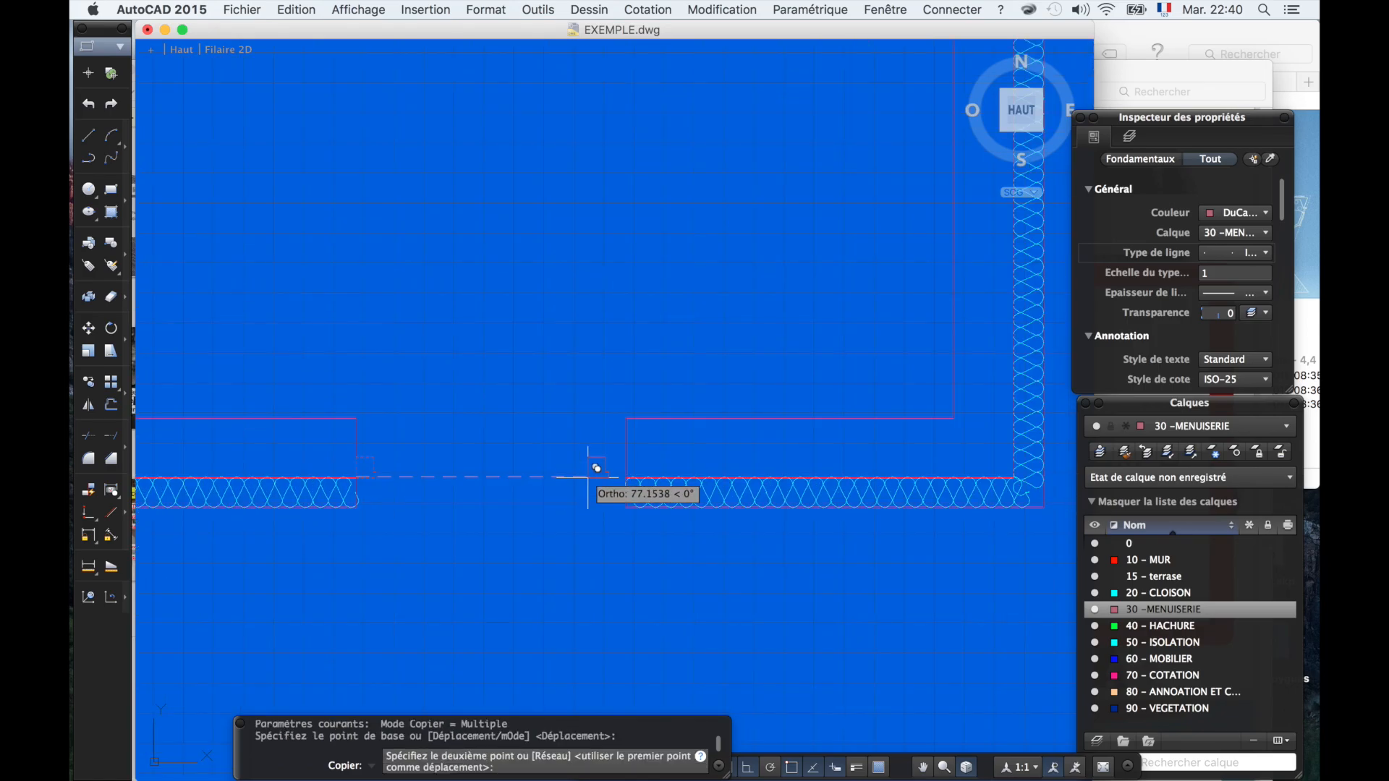
click(593, 471)
scroll(592, 471, up, 4)
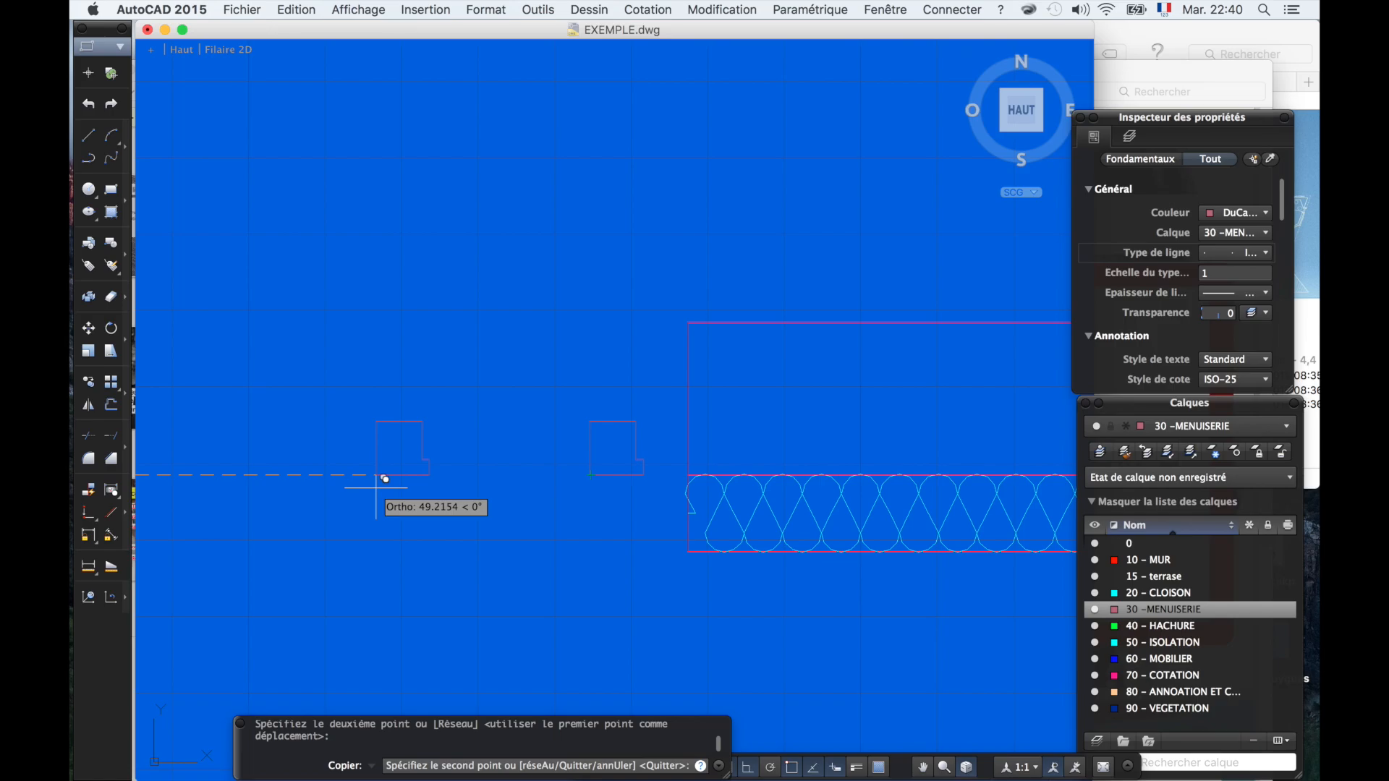
key(Escape)
scroll(397, 486, down, 5)
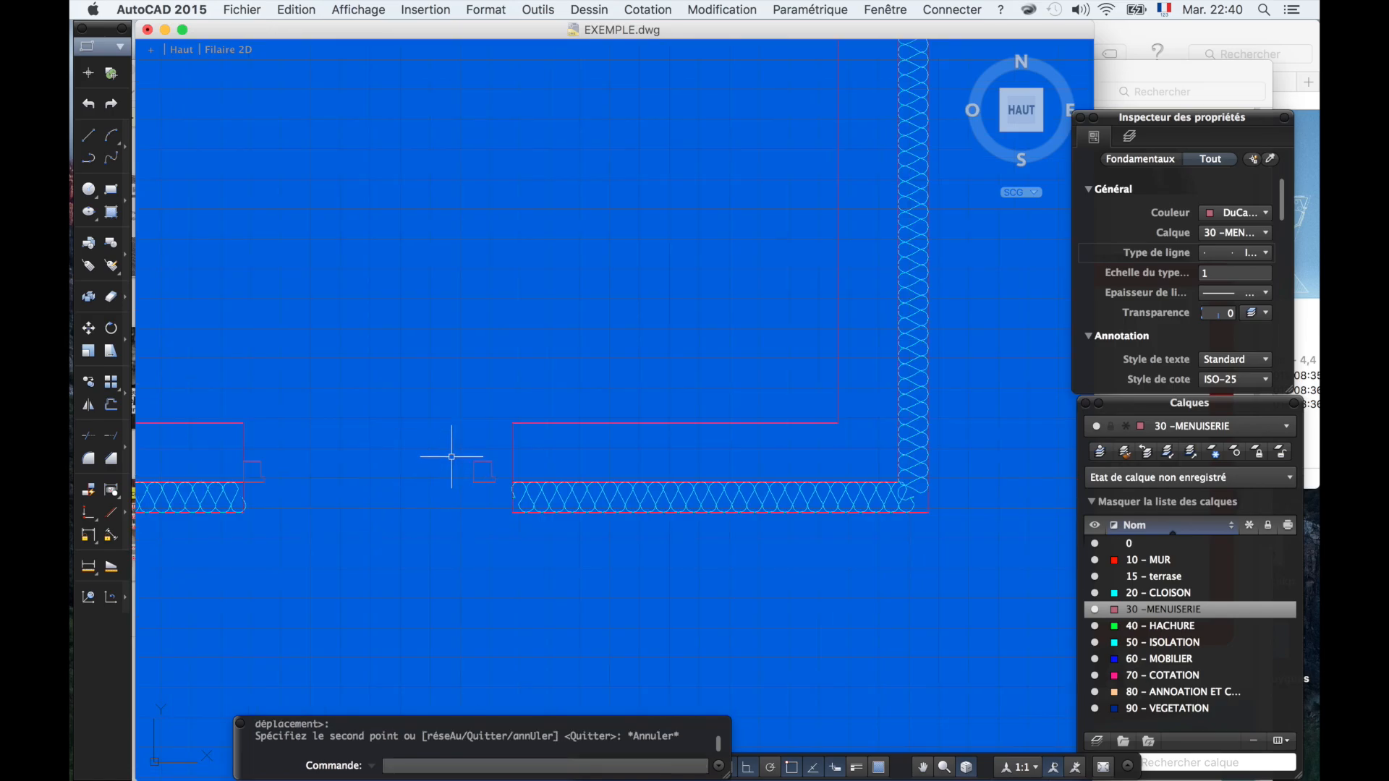
text(SYM)
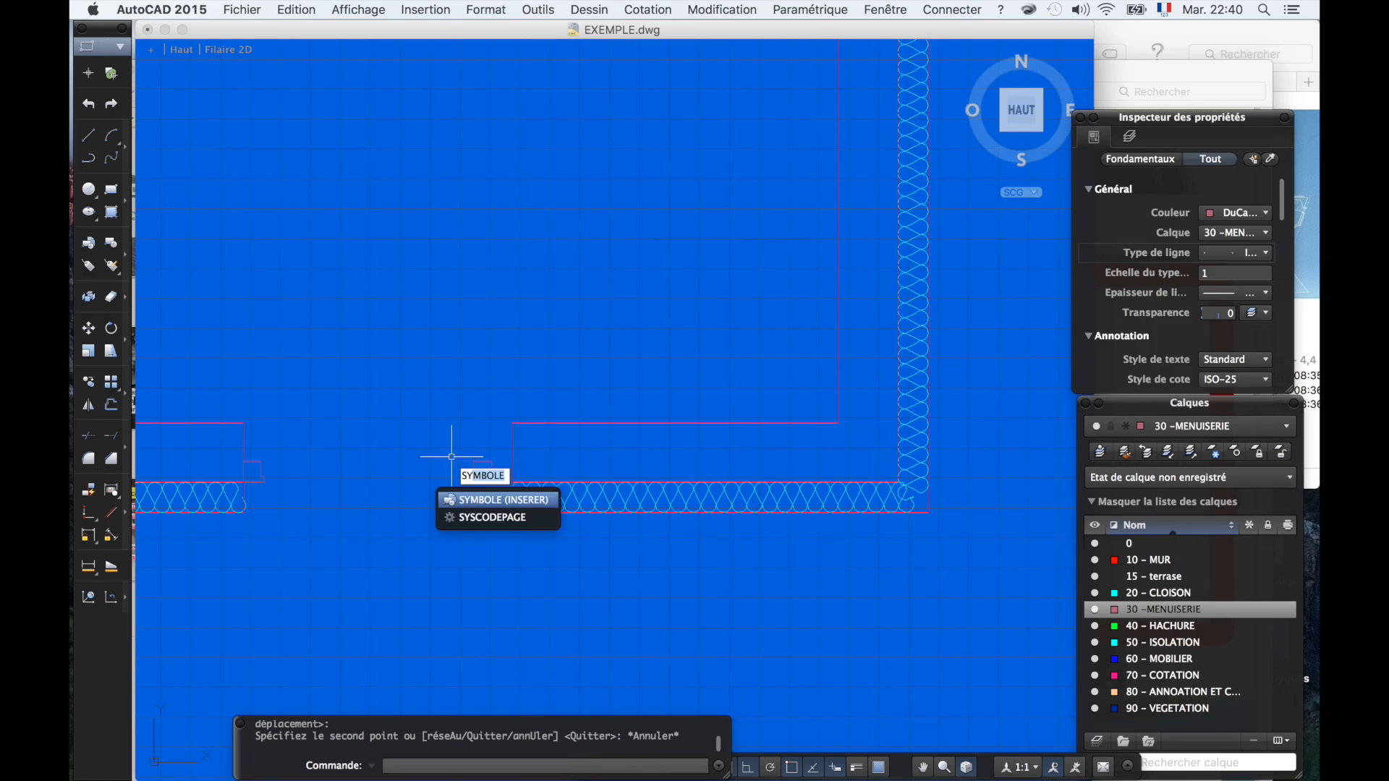
text(E)
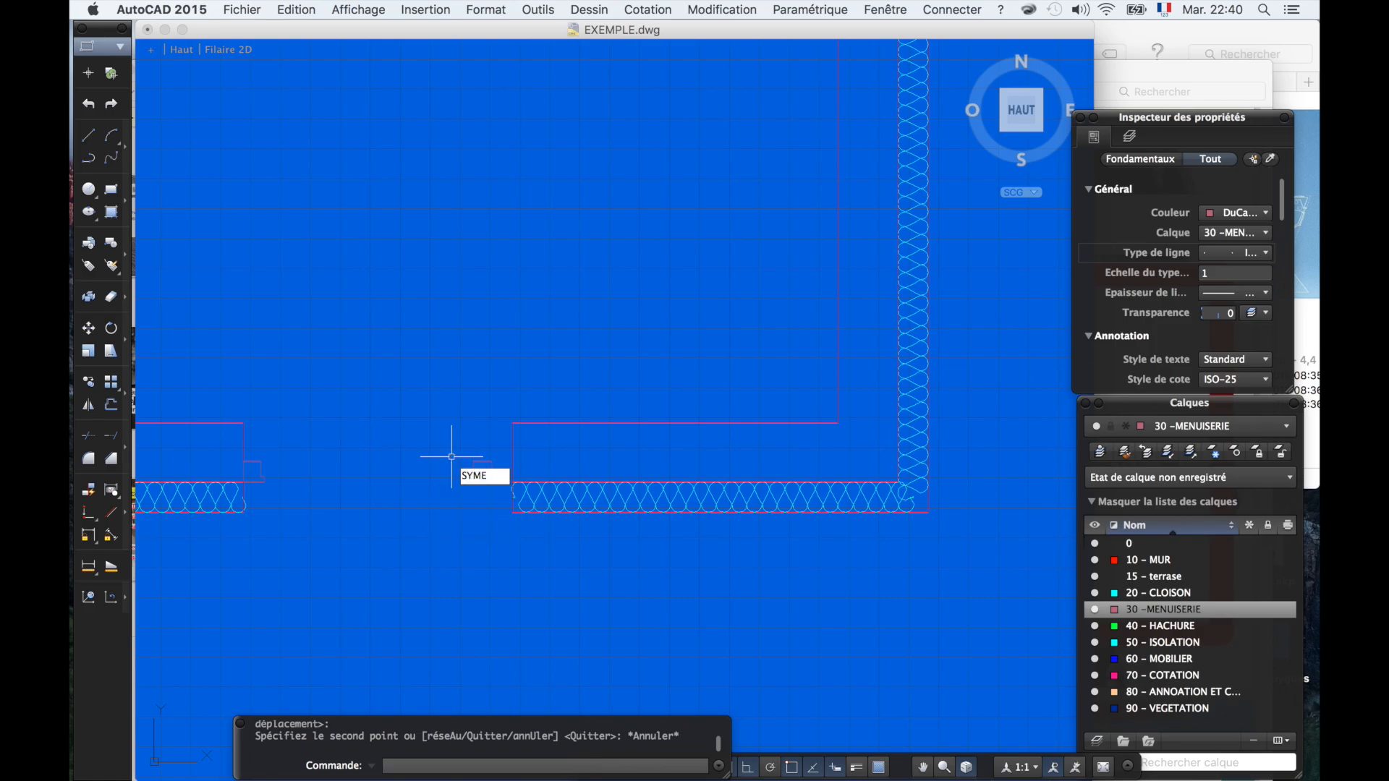
key(BackSpace)
key(BackSpace)
key(BackSpace)
key(BackSpace)
- Mirror the copied frame profile about its left vertical edge and erase the source objects
key(Return)
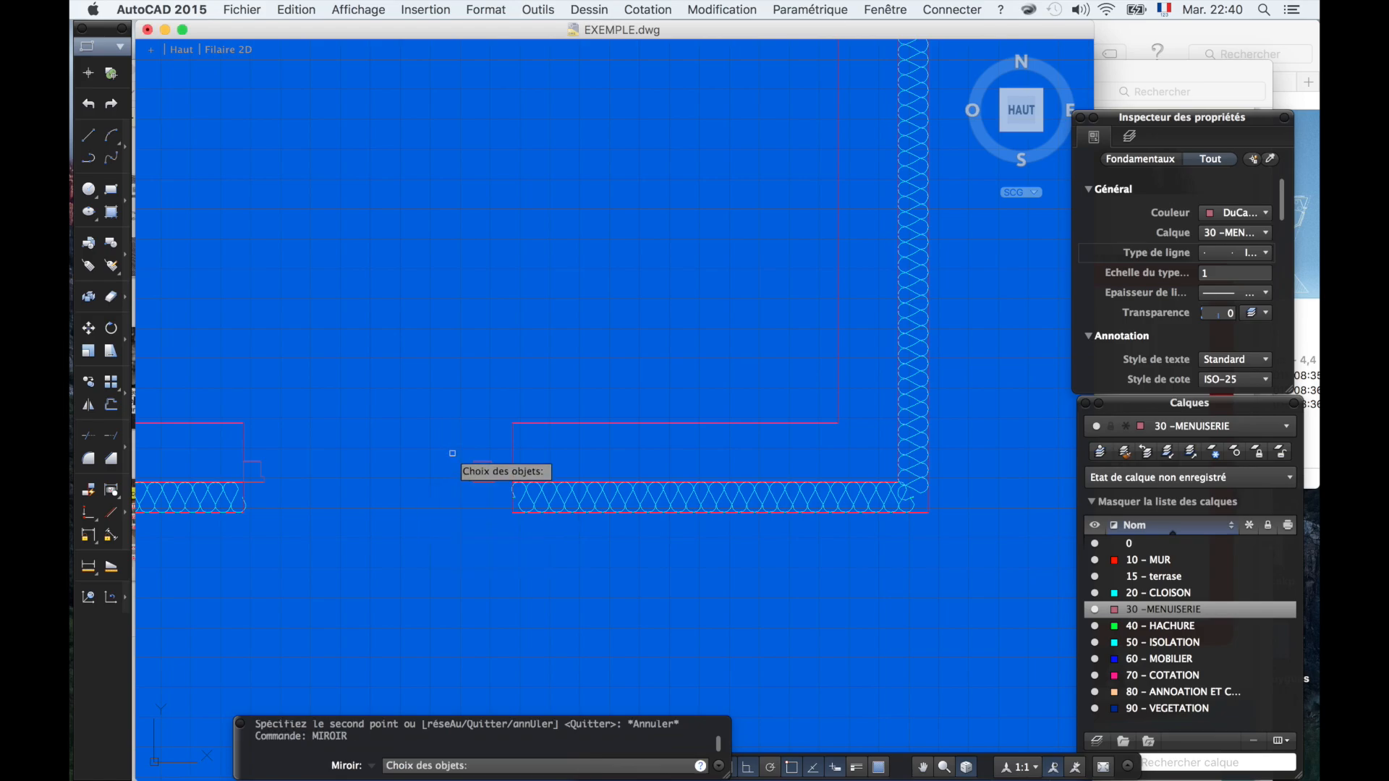
click(452, 446)
click(491, 486)
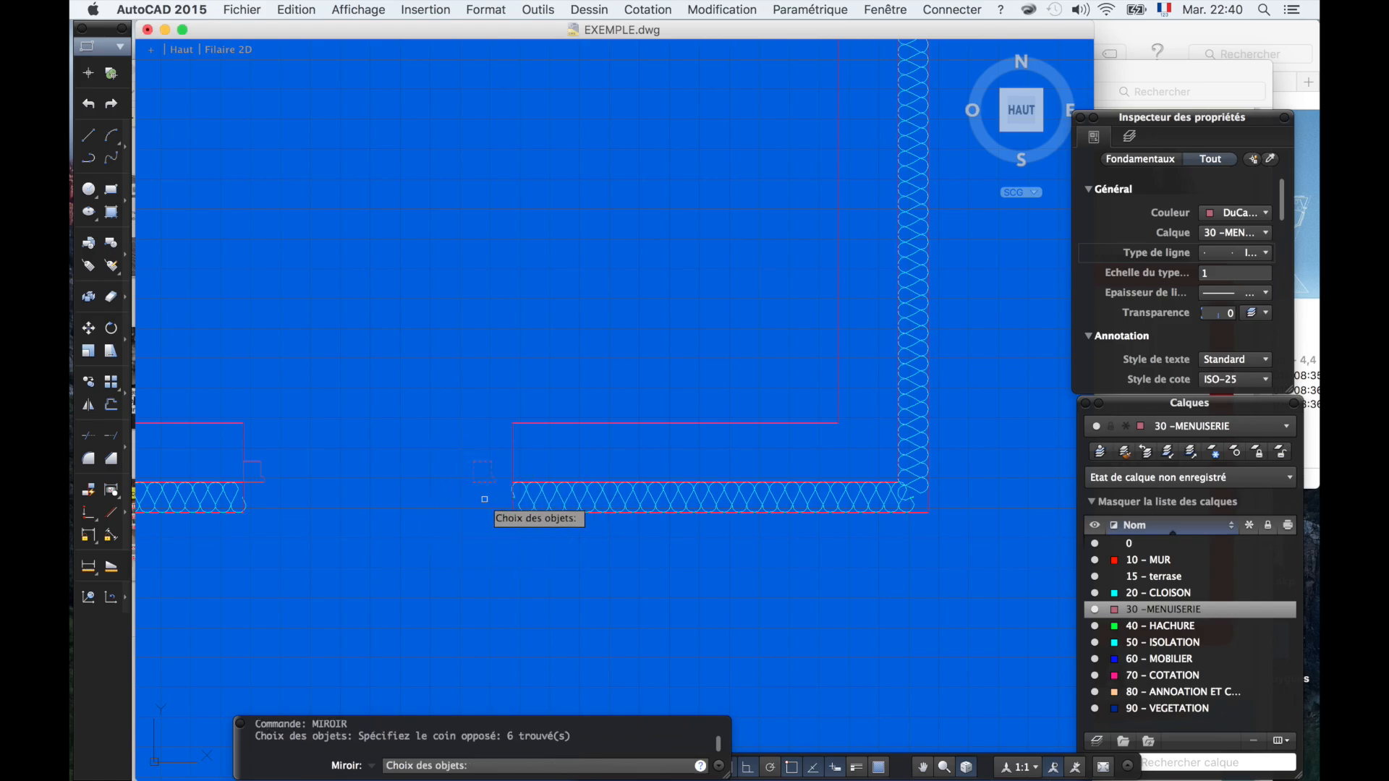
scroll(479, 492, up, 5)
scroll(479, 492, down, 3)
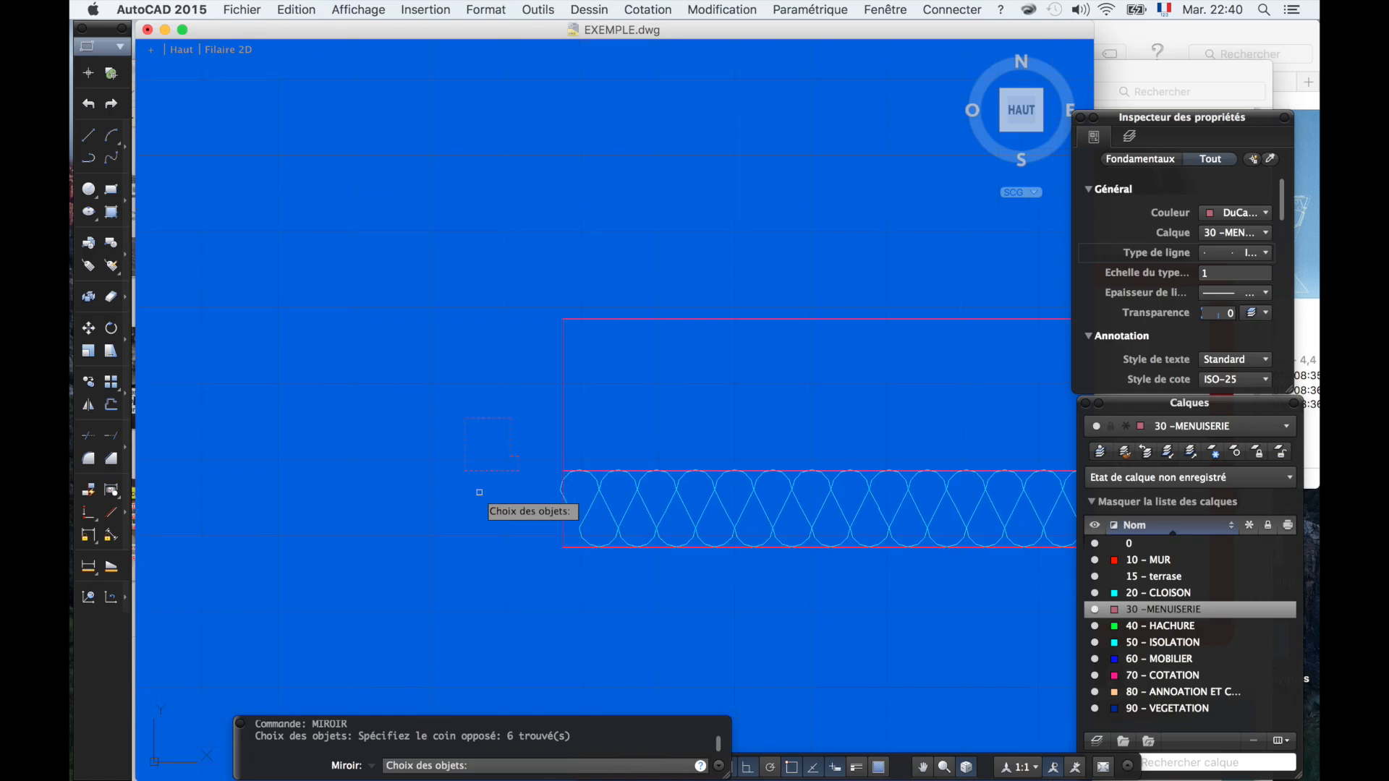
key(Return)
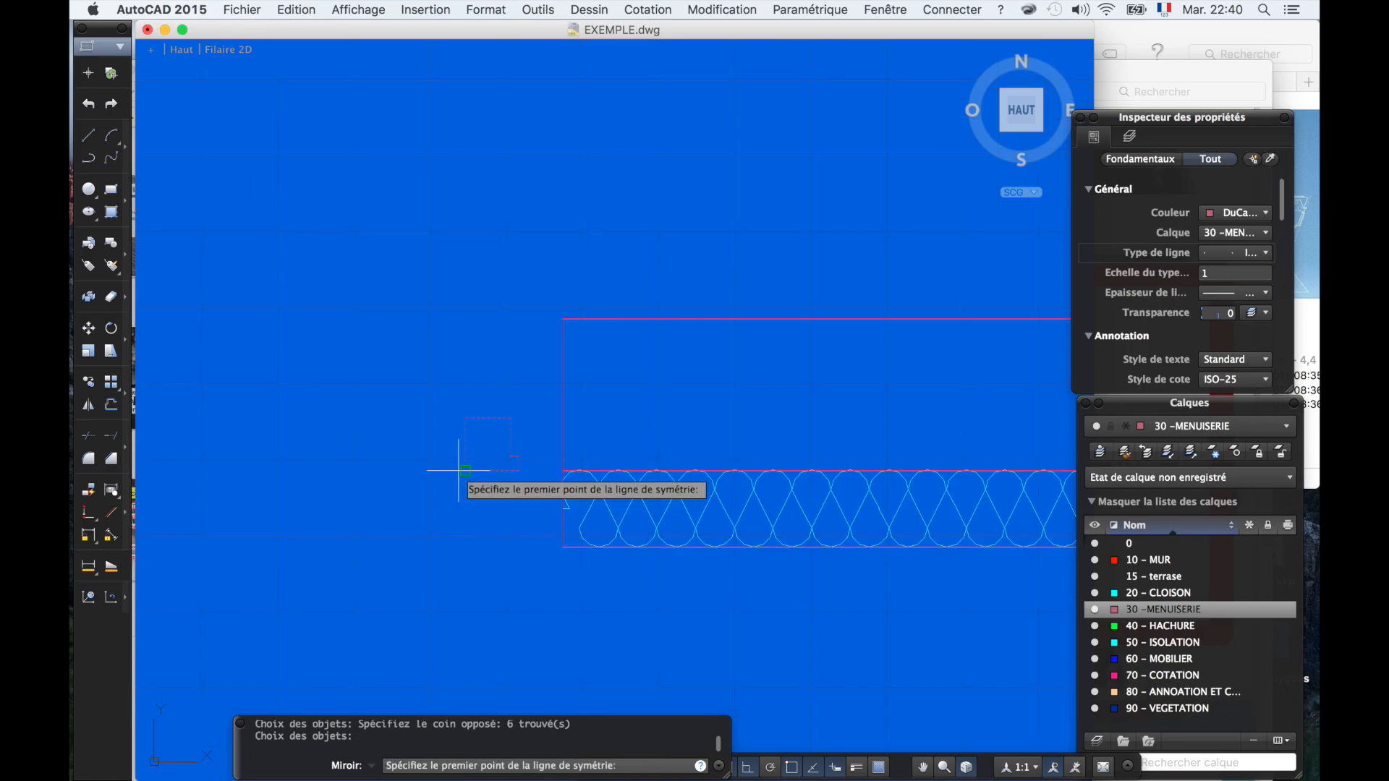
click(465, 470)
click(464, 418)
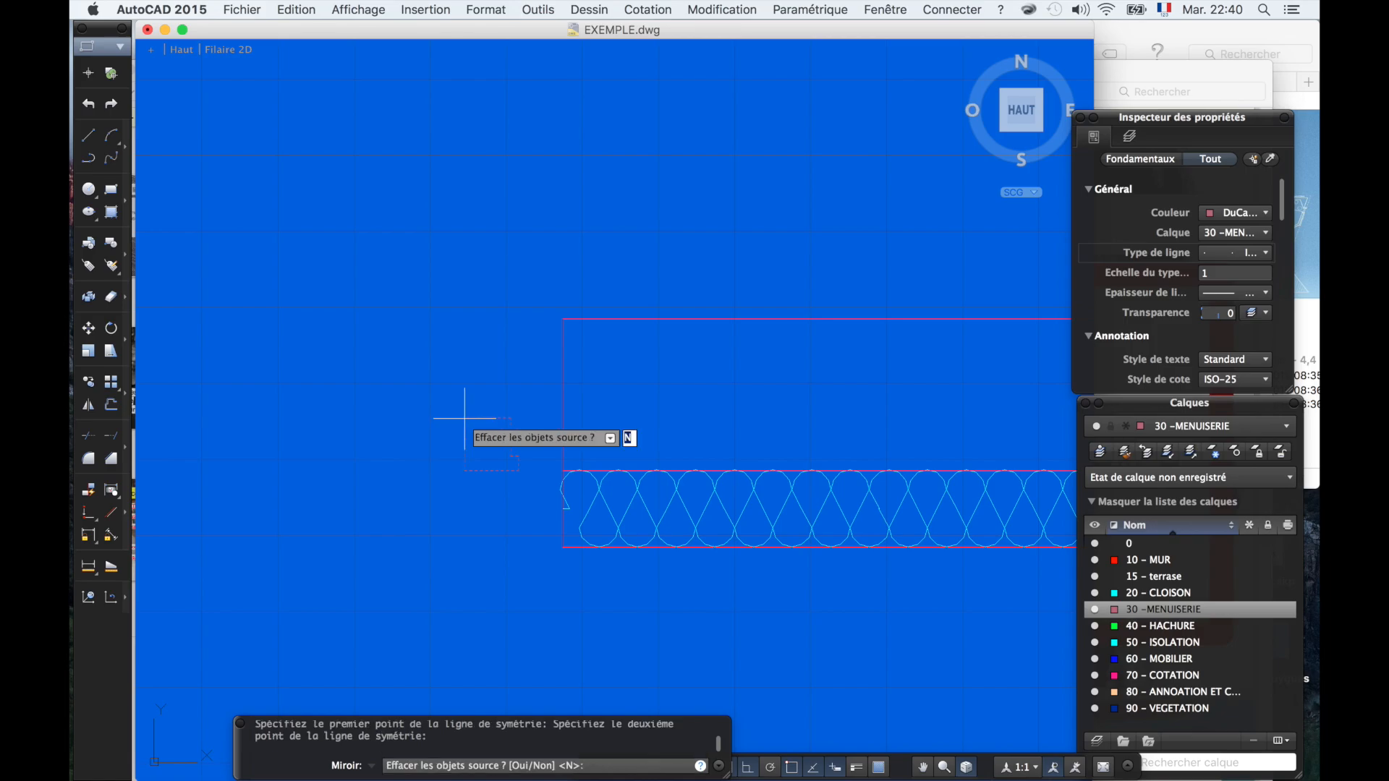
click(558, 772)
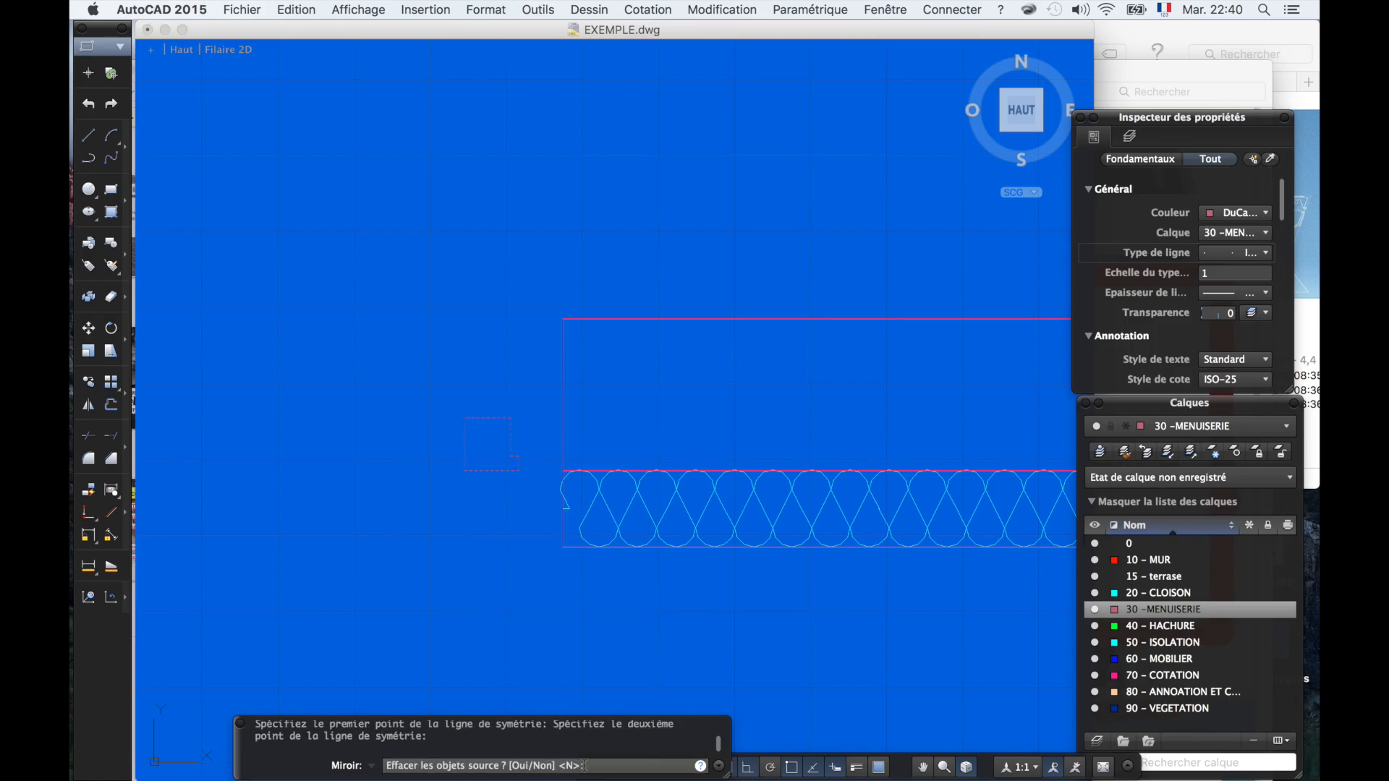
key(Return)
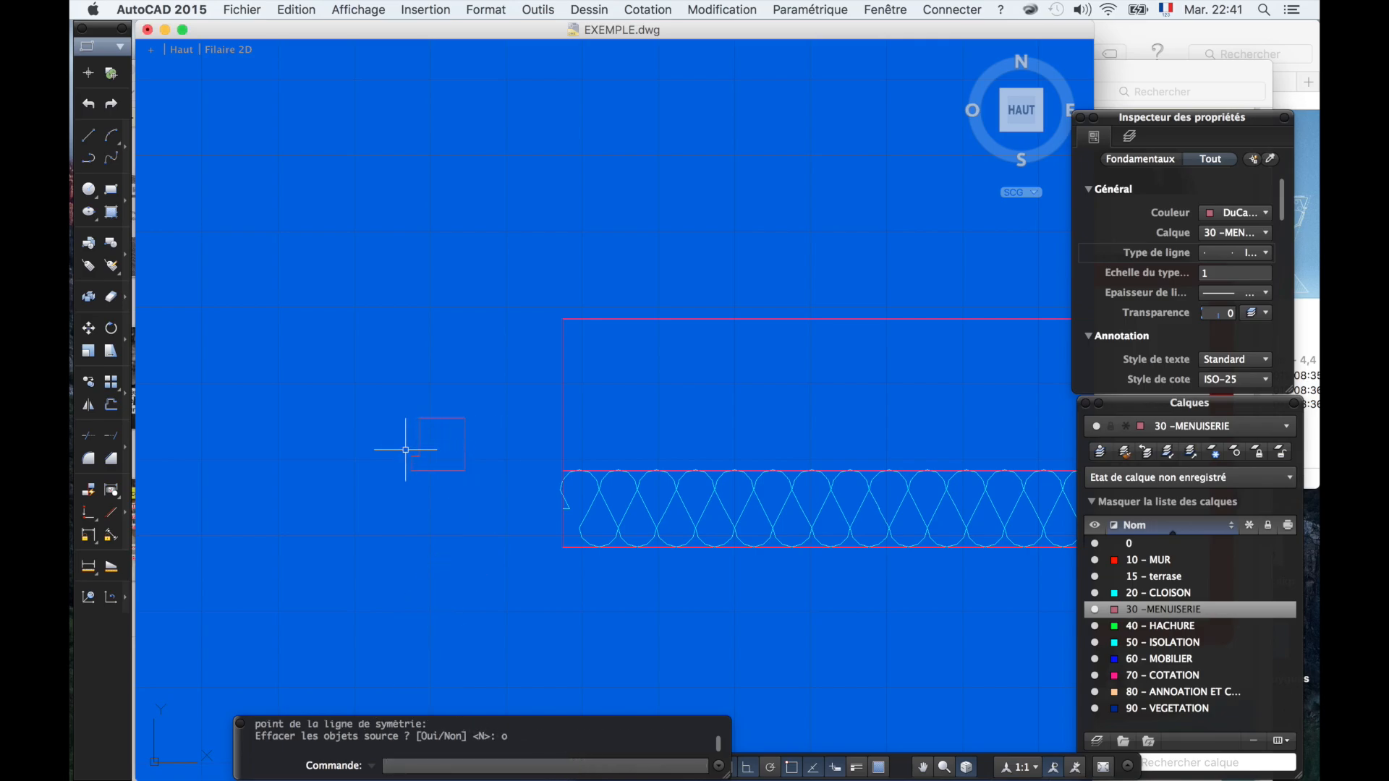
- Move the mirrored profile by its lower right corner onto the right wall's corner above the insulation, and shift the command line window left
text(DEPLACER)
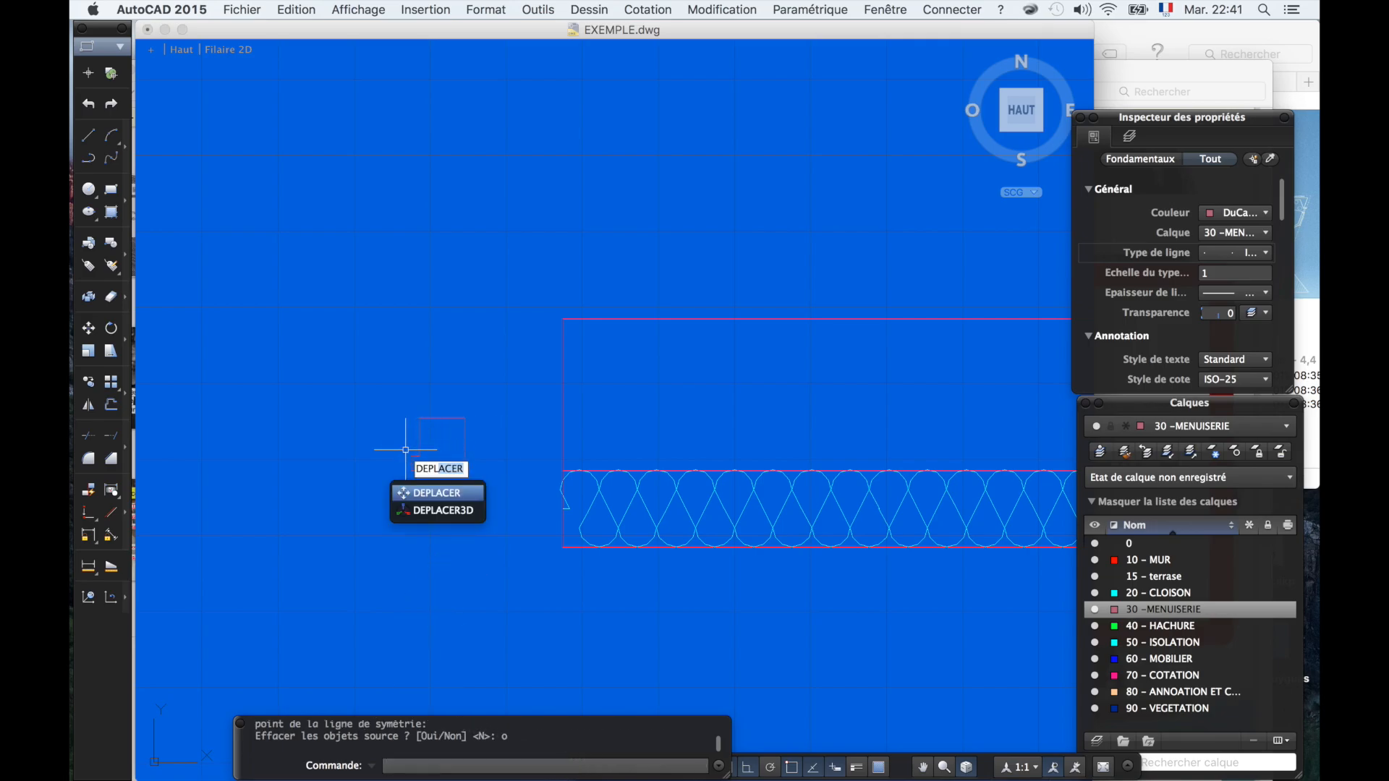
key(Return)
click(382, 388)
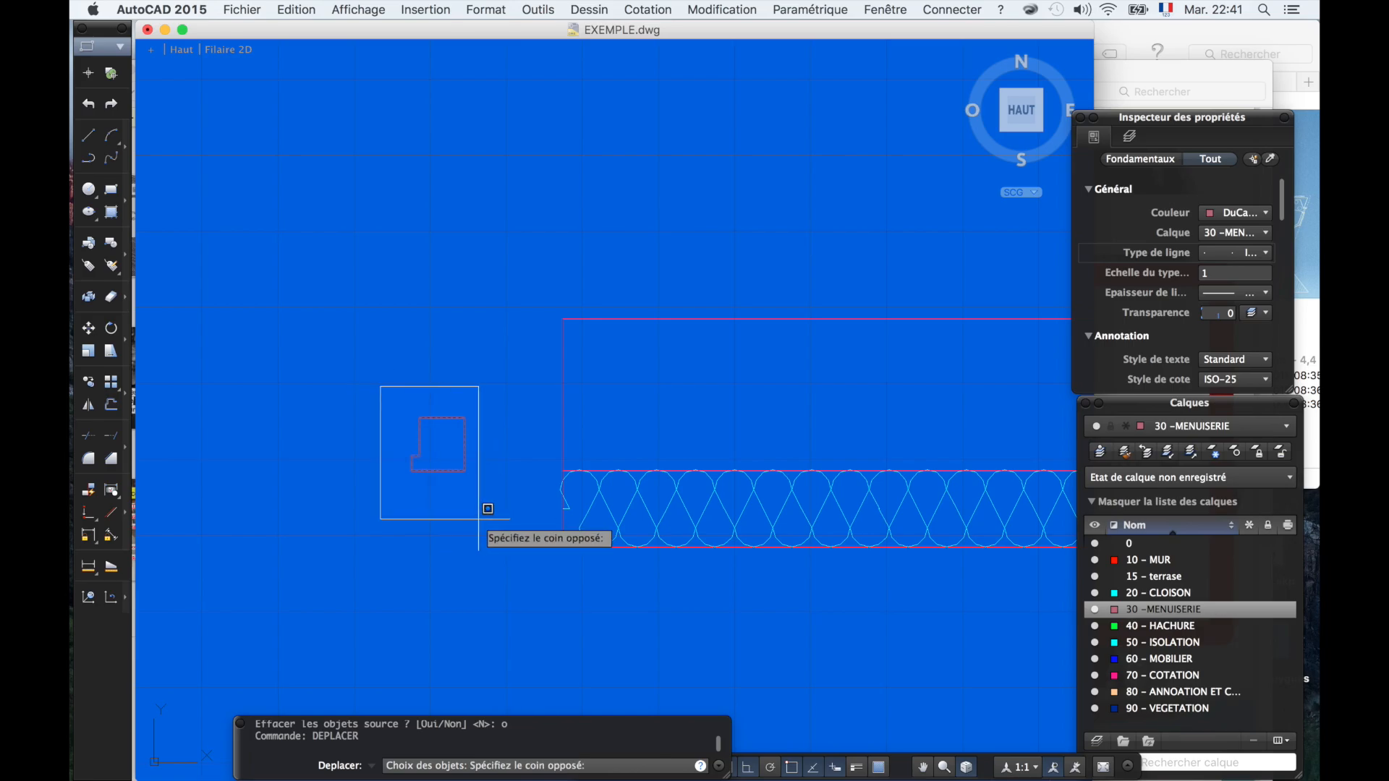
click(482, 506)
key(Return)
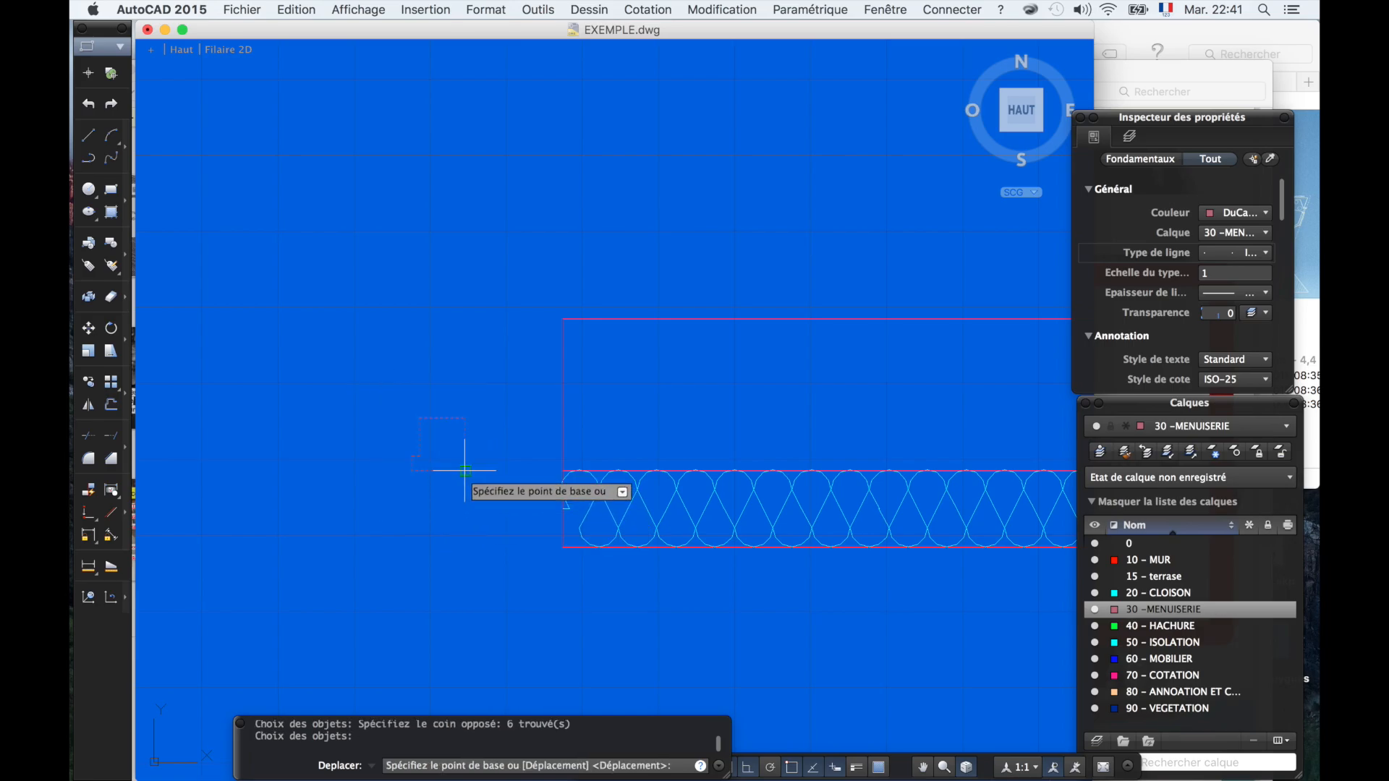
click(465, 470)
click(562, 470)
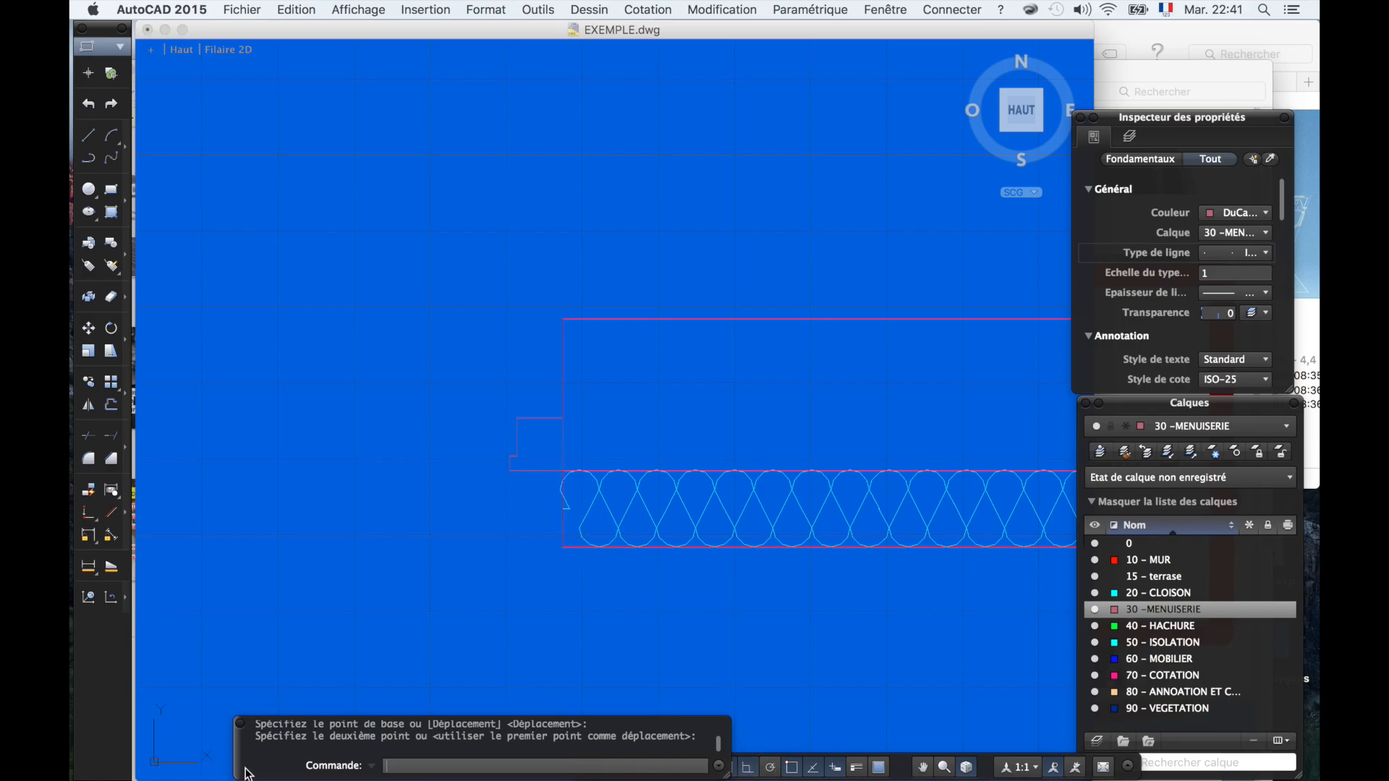
drag(247, 772, 111, 774)
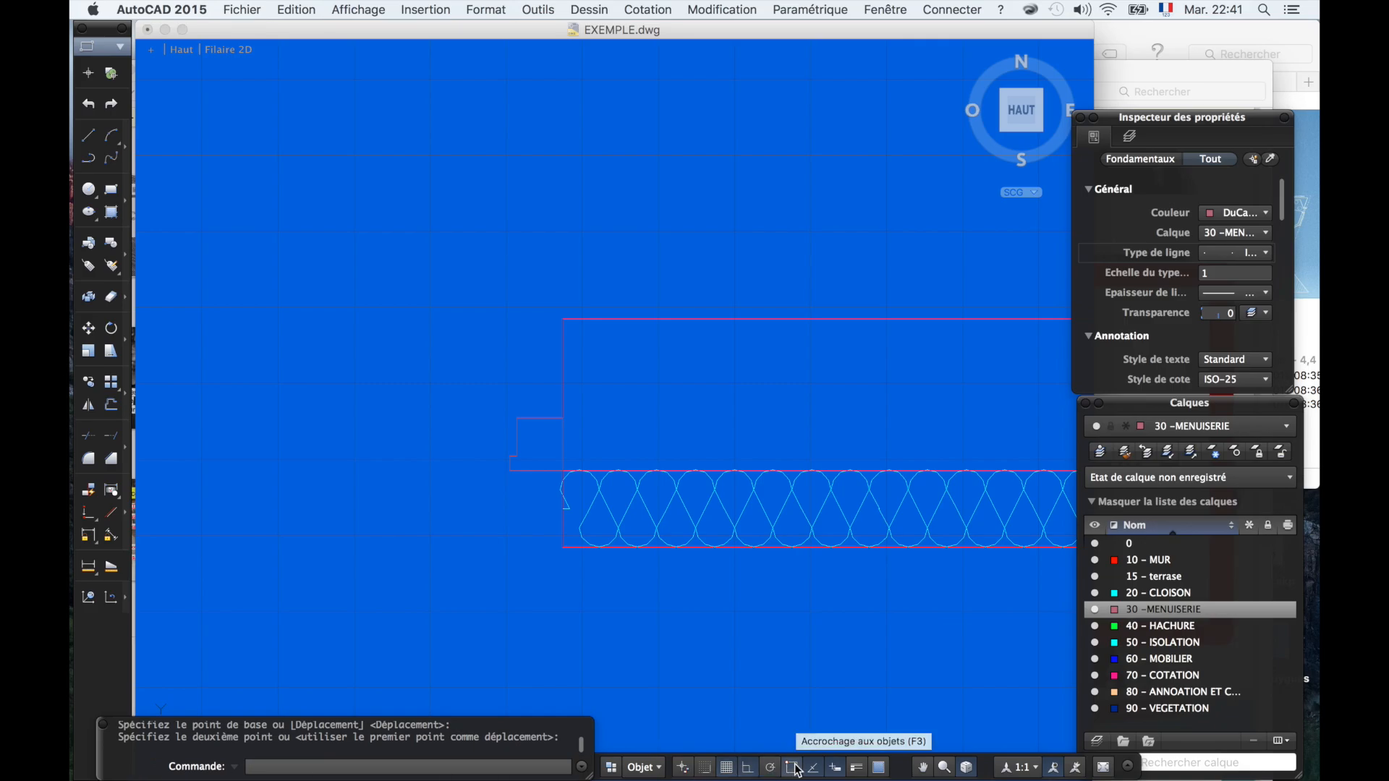
- Draw a rectangle across the opening from the left frame's rebate corner to the right frame's upper inner corner
scroll(796, 658, down, 4)
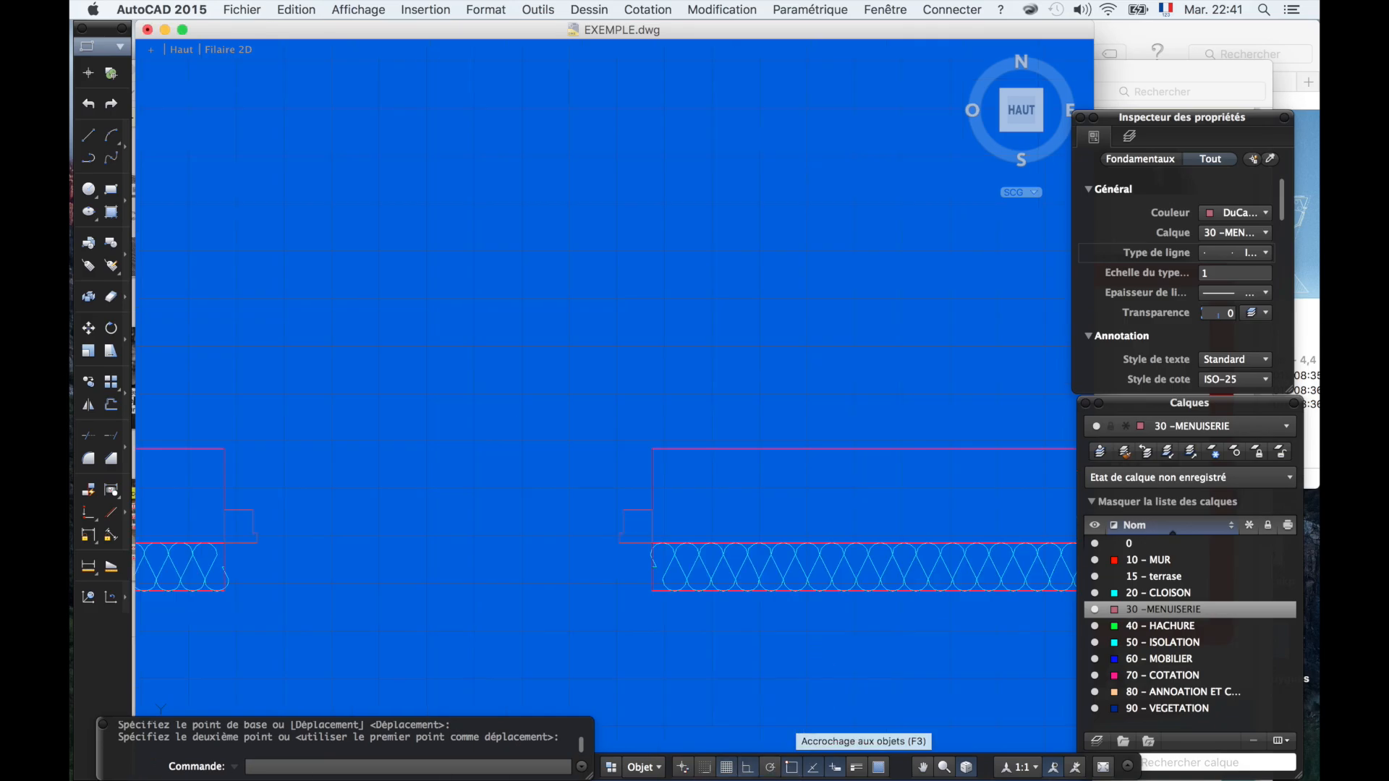
scroll(403, 622, up, 2)
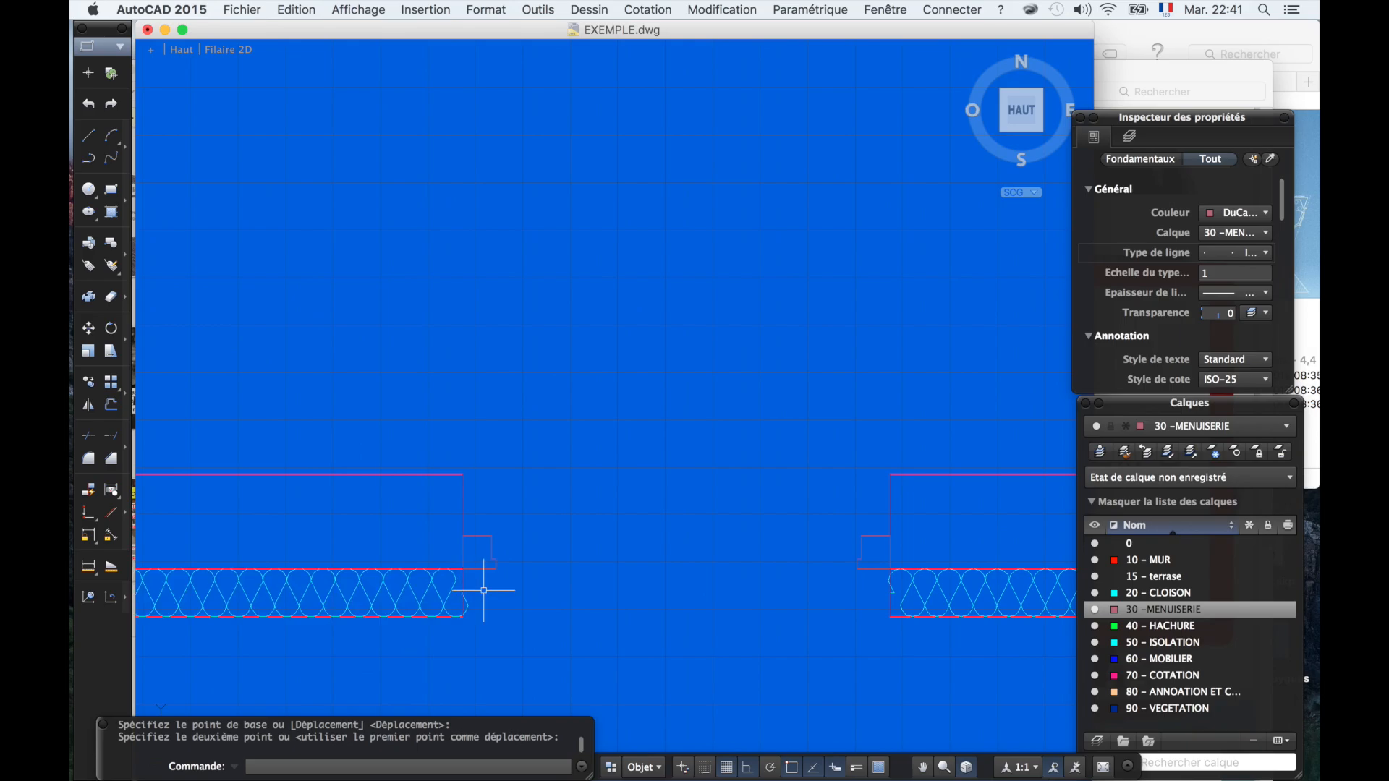
text(r)
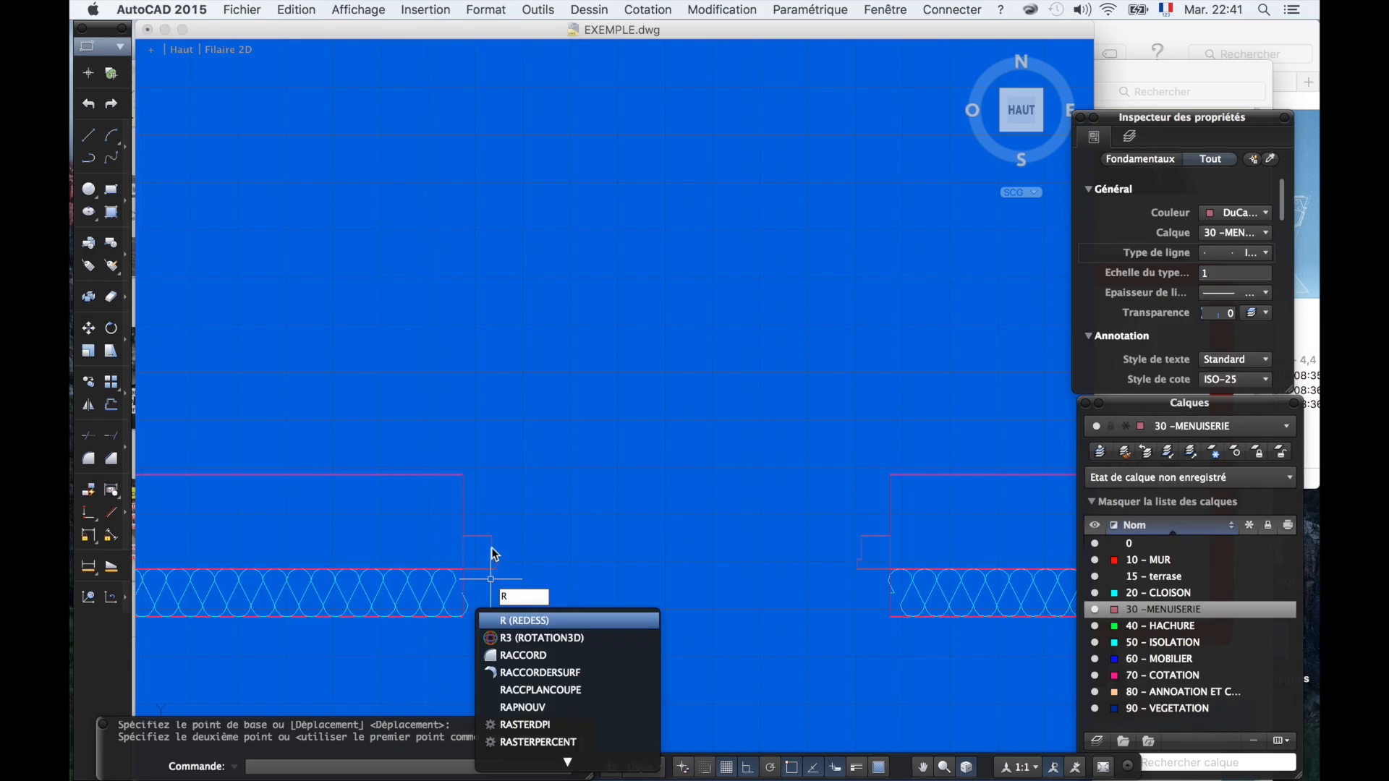
text(ec)
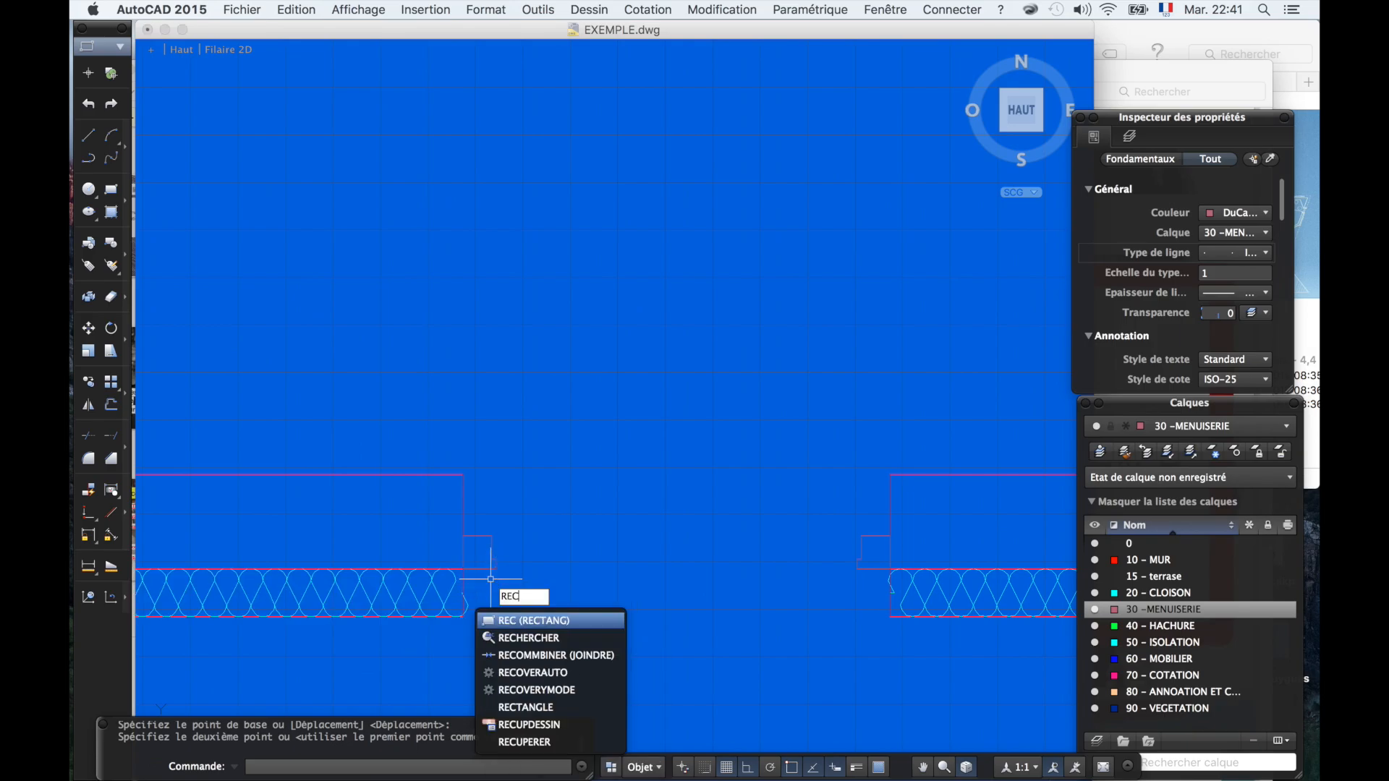
key(Return)
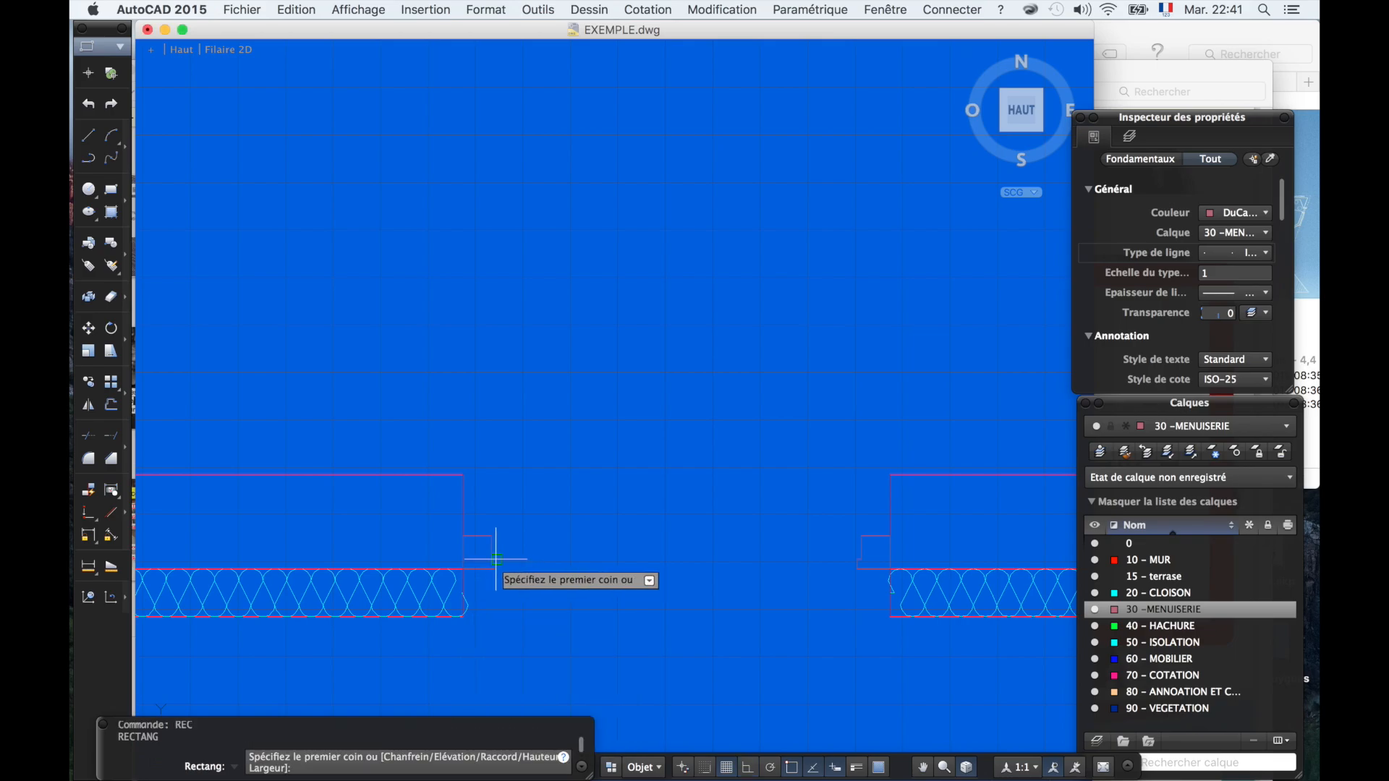
click(489, 559)
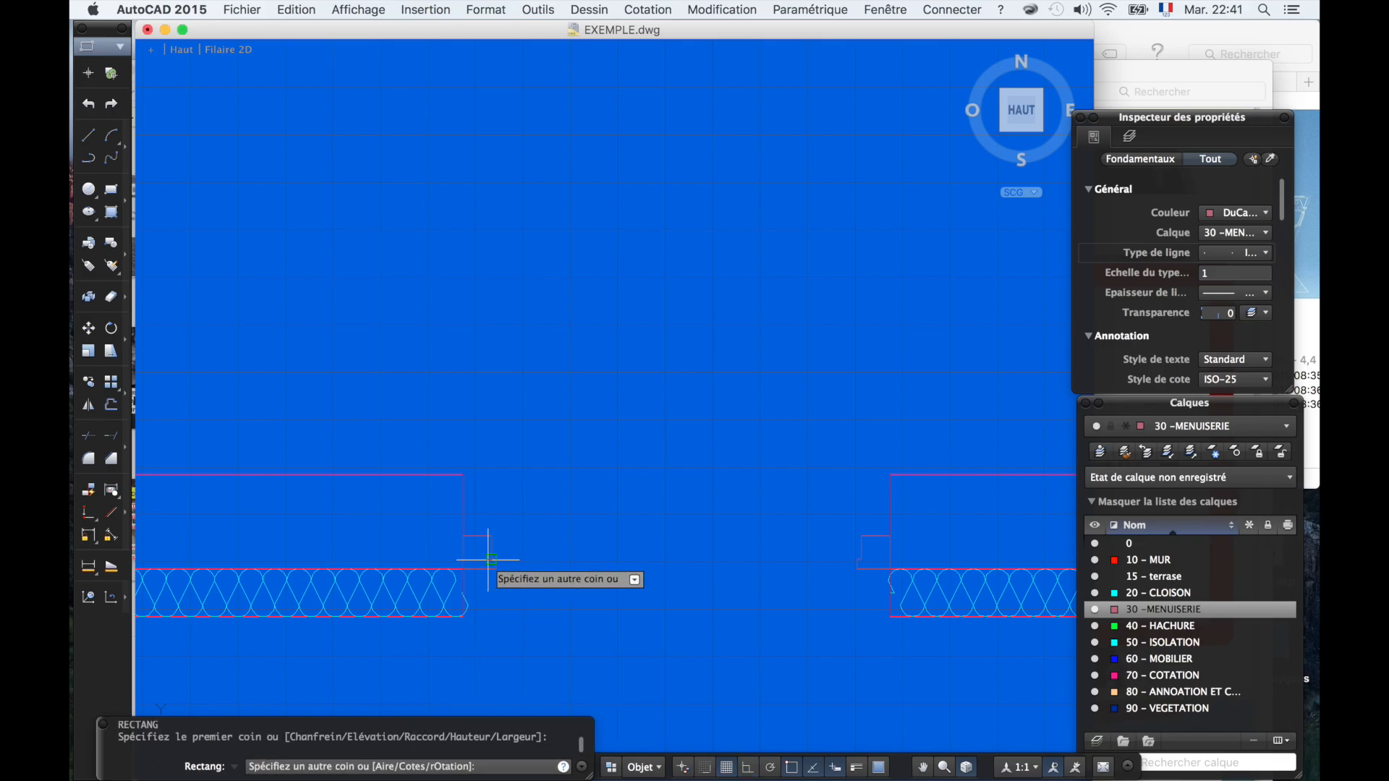
click(860, 535)
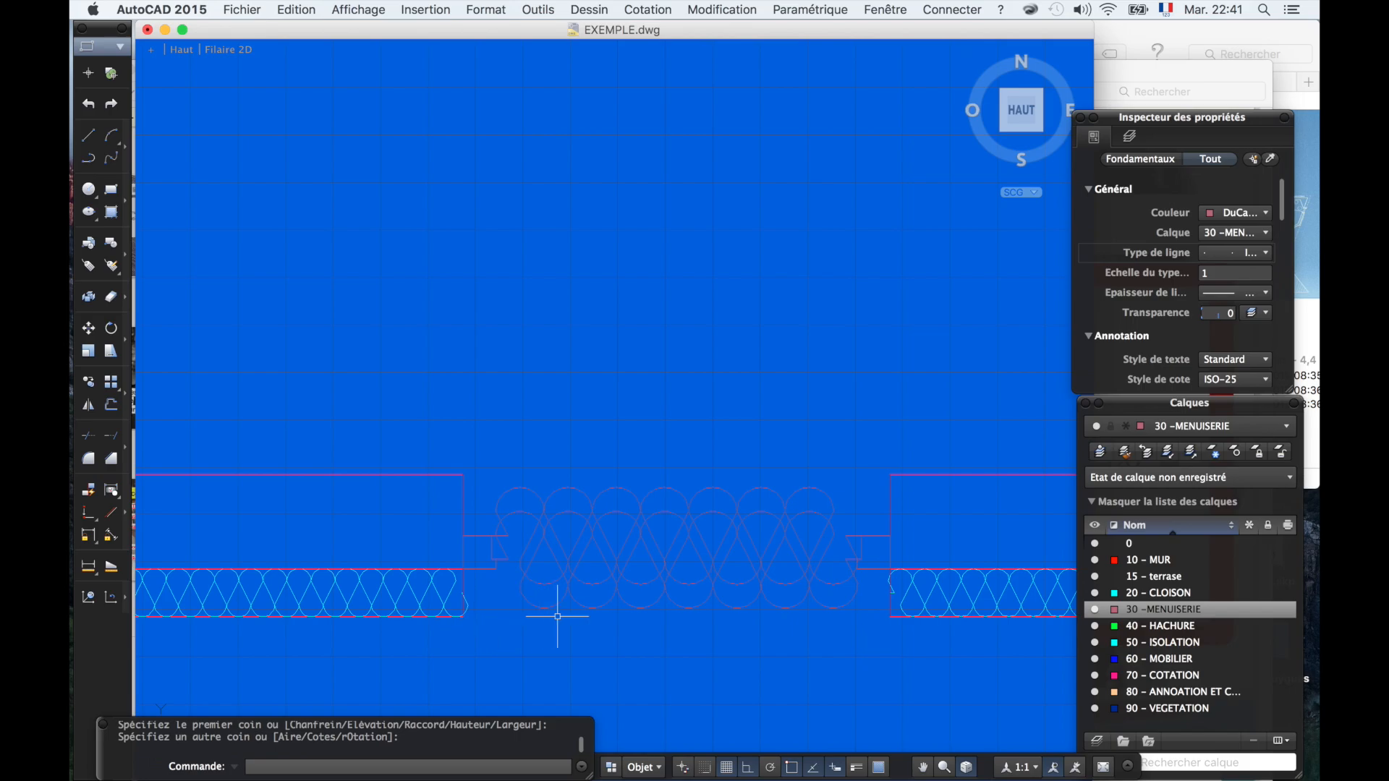
- Set the linetype of the rectangle between the two frames to DuCalque
click(726, 624)
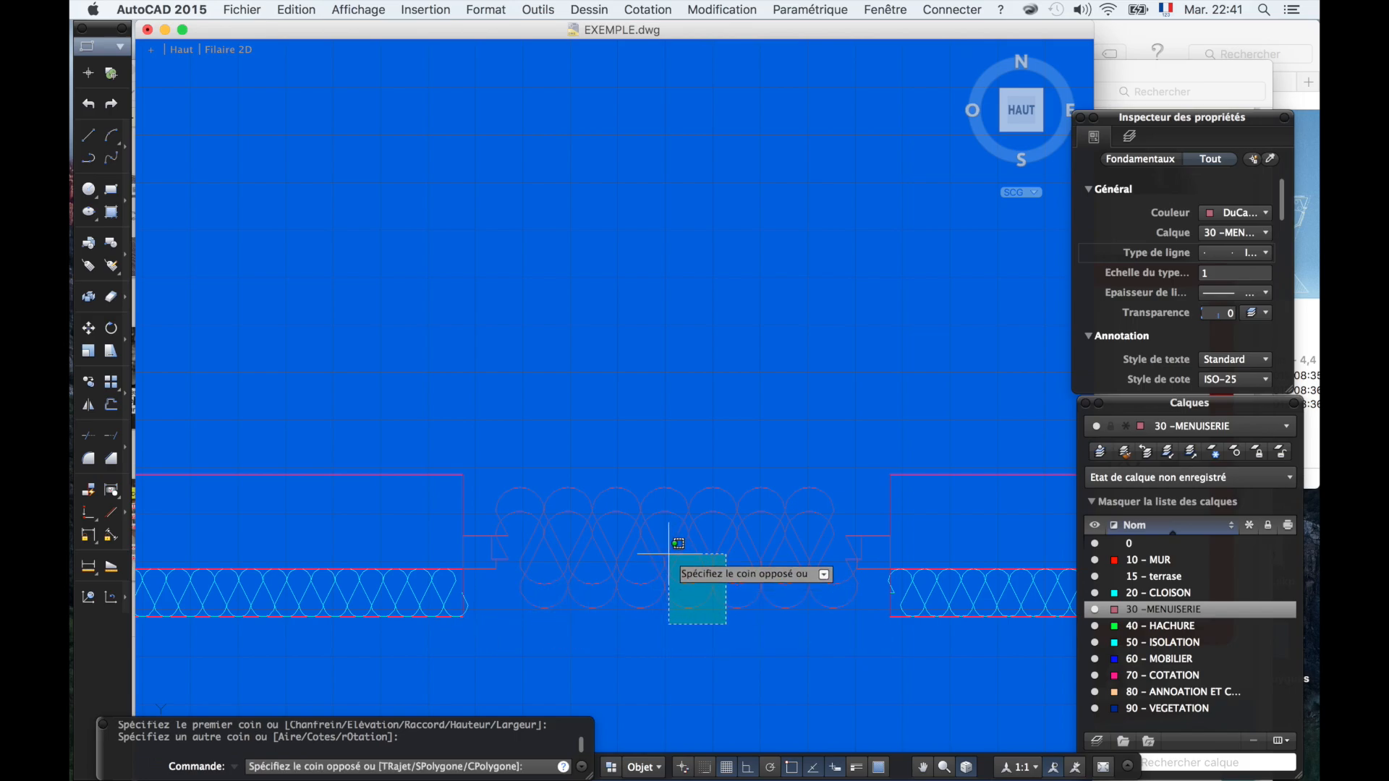
click(608, 498)
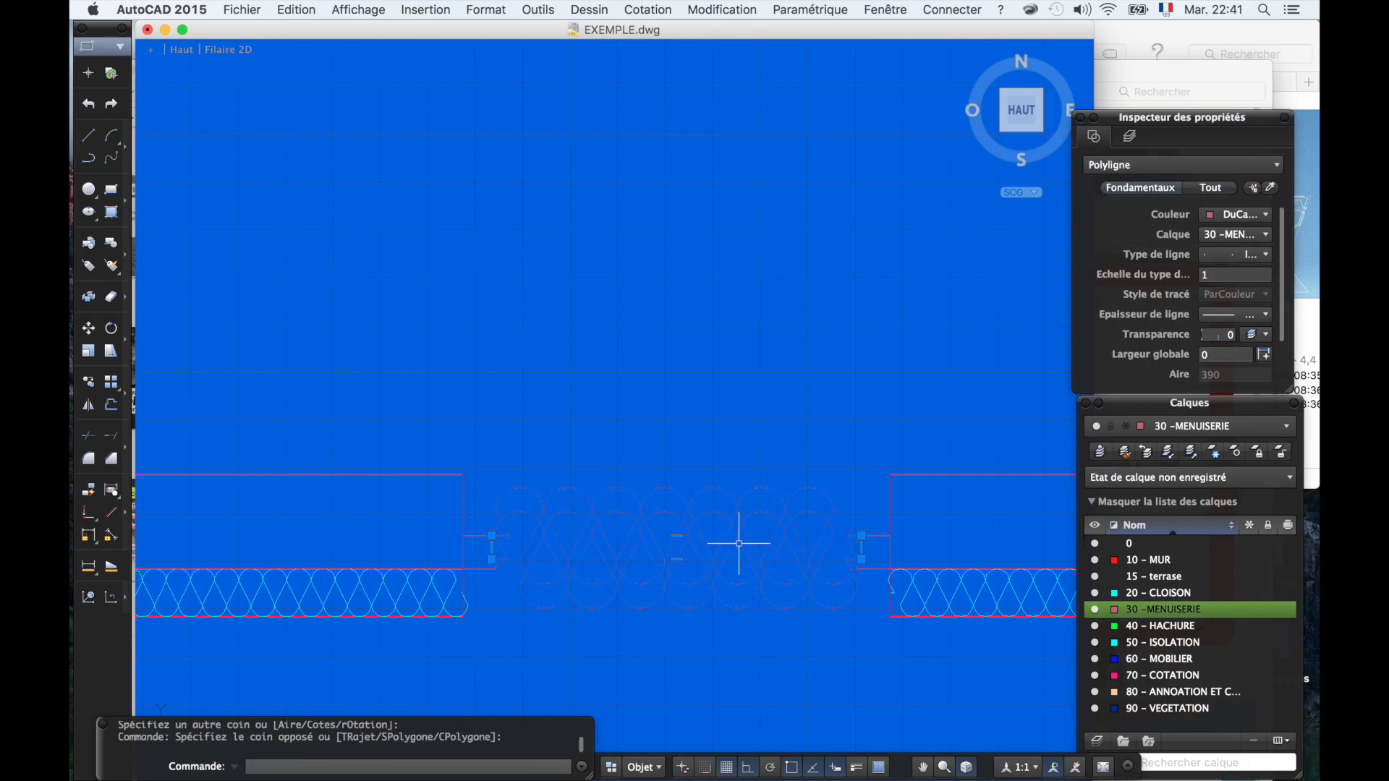
click(1267, 253)
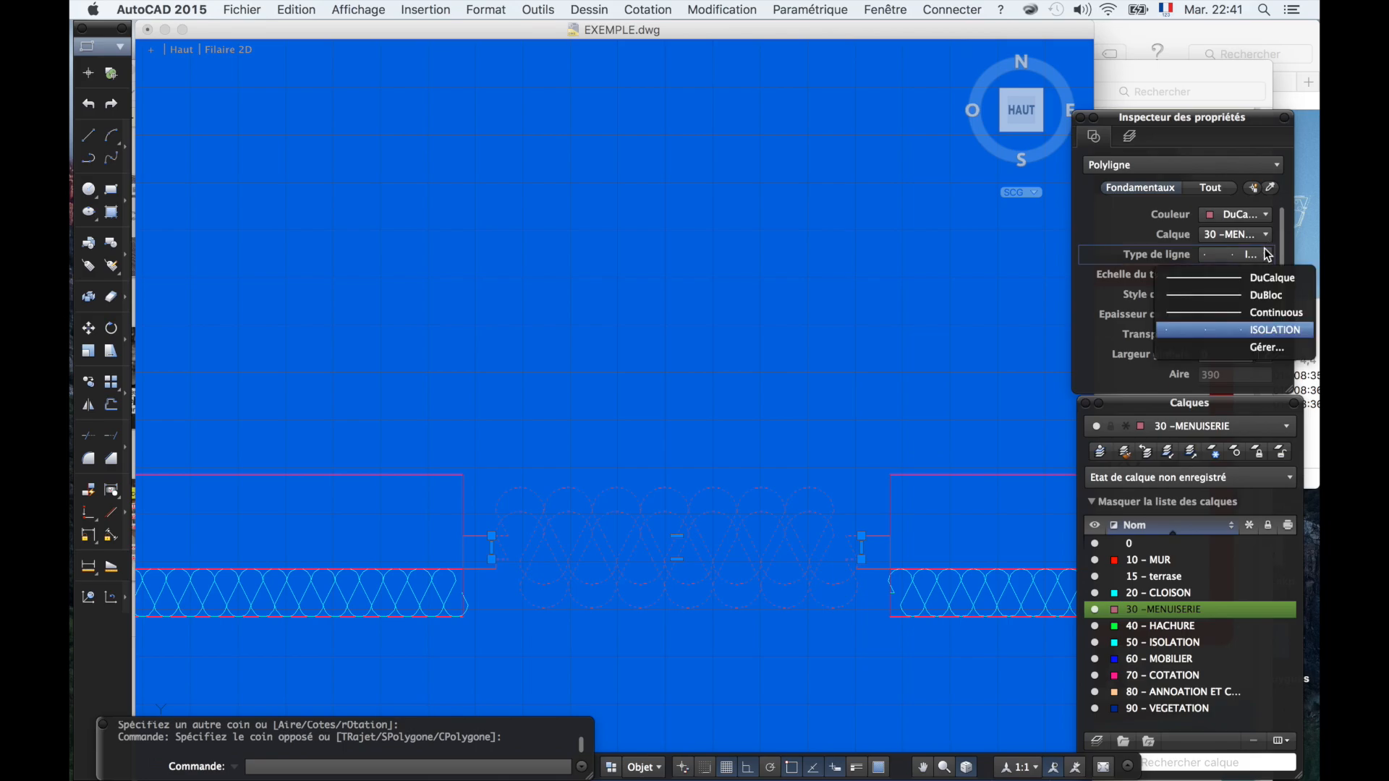
click(1261, 282)
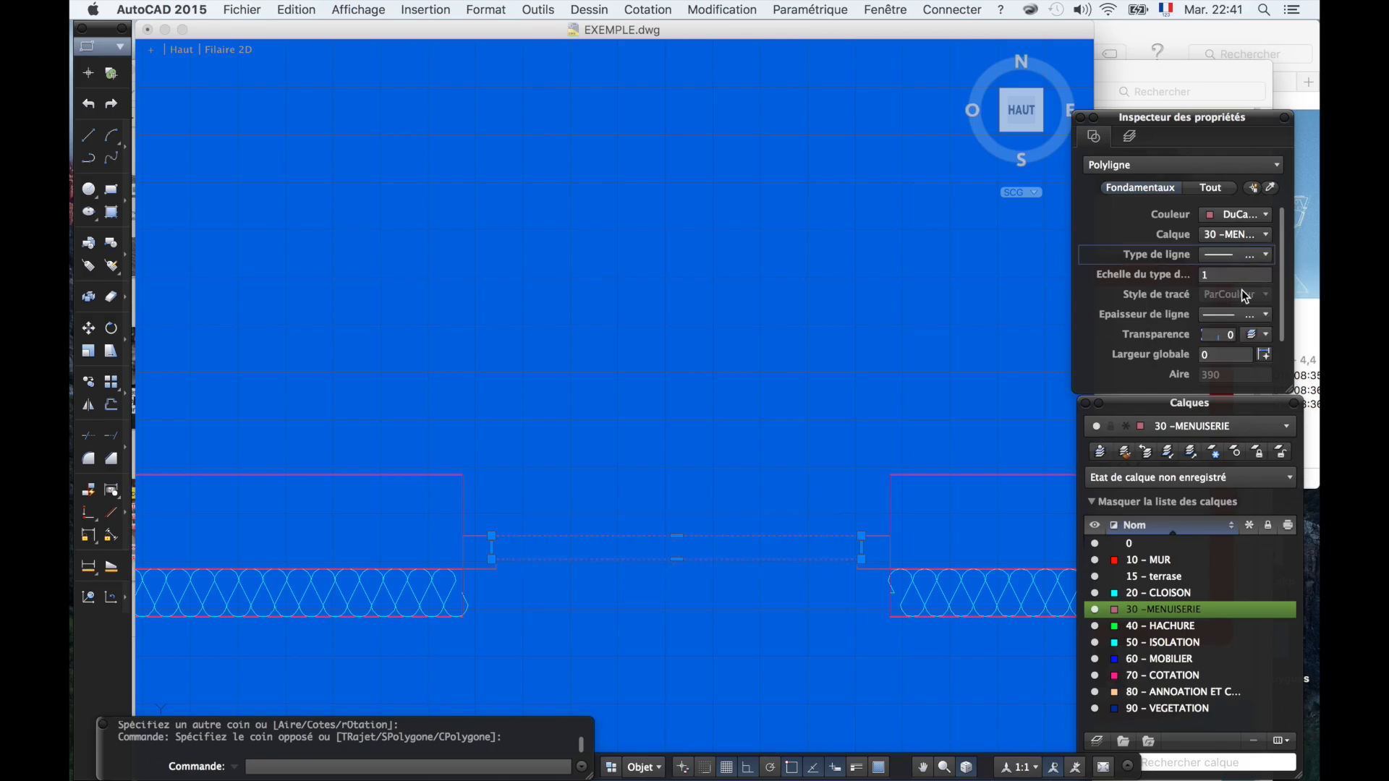
- Add all lines of both frame profiles to the selection, set their linetype to DuCalque, and clear the selection
click(880, 573)
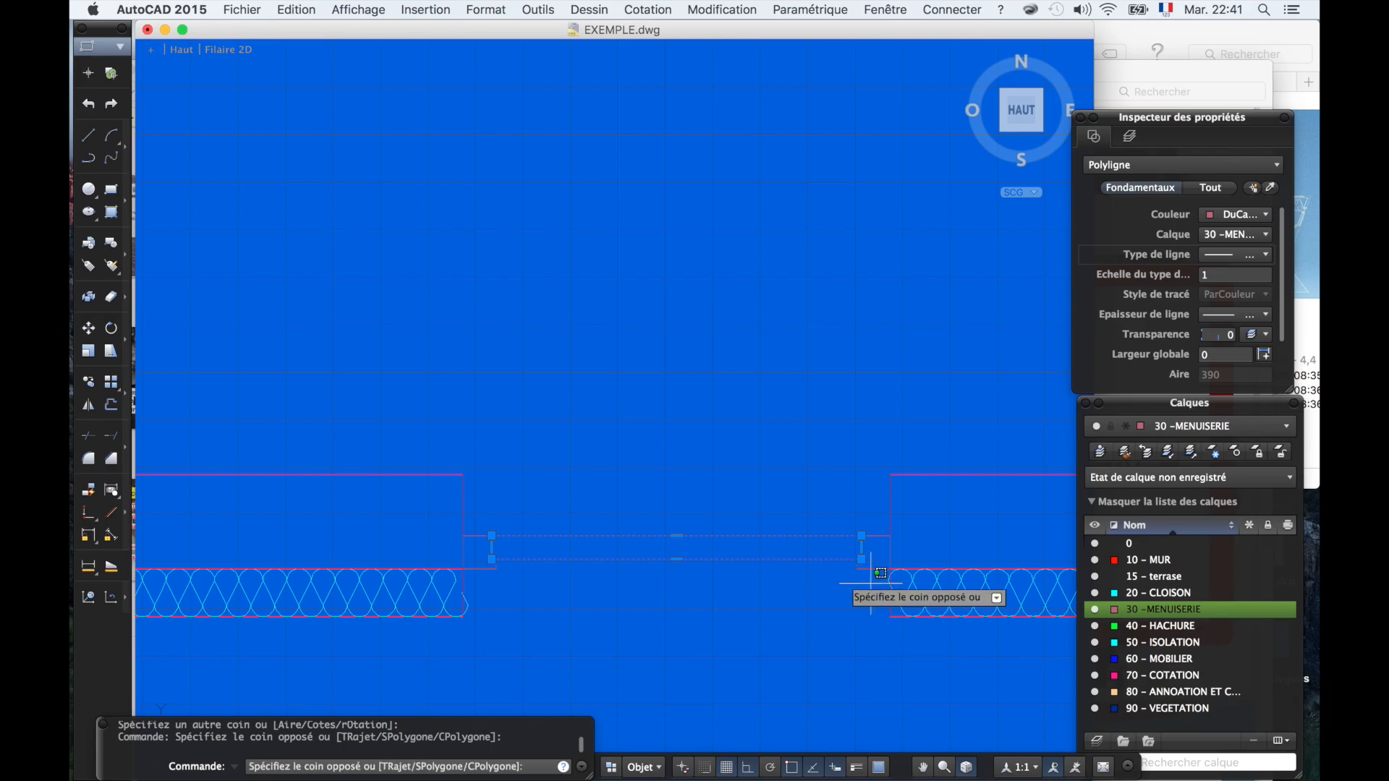
click(479, 532)
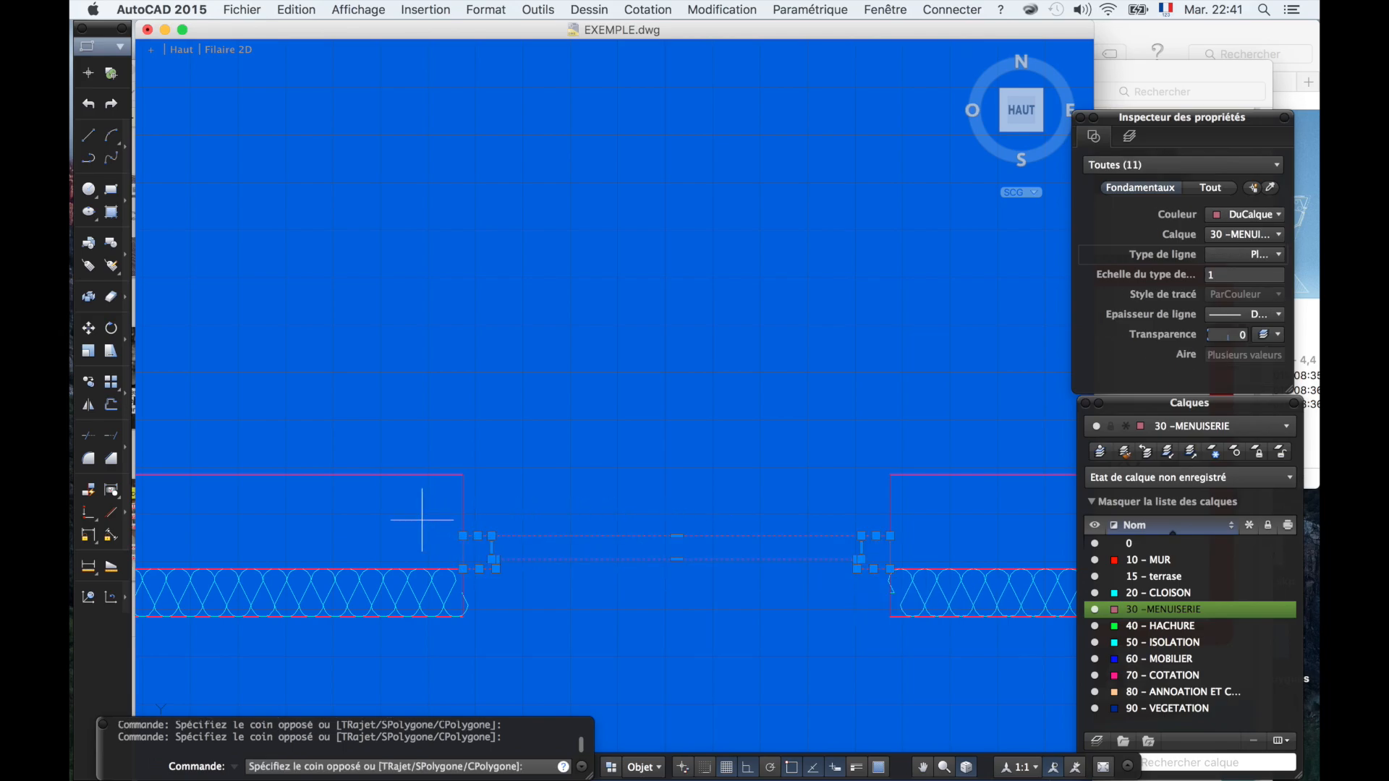
click(909, 581)
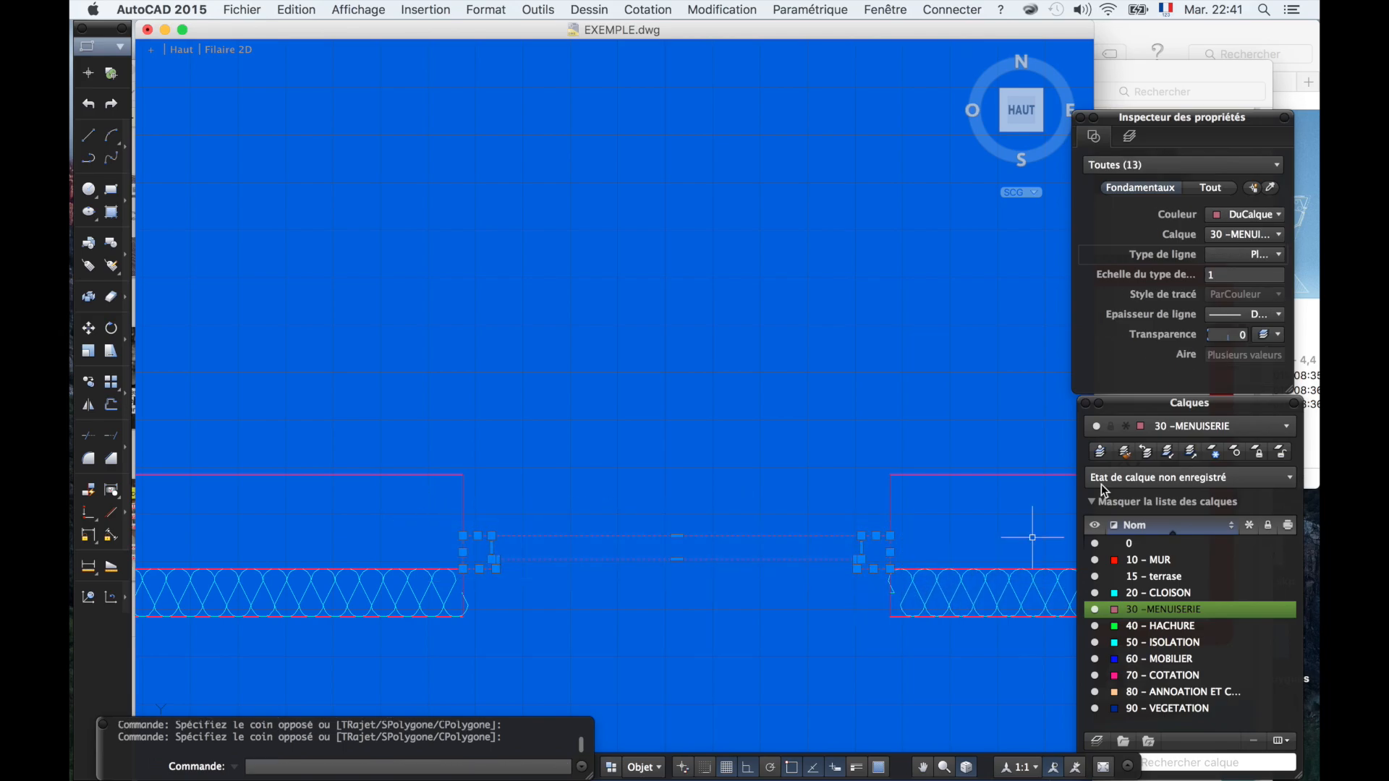
click(1252, 256)
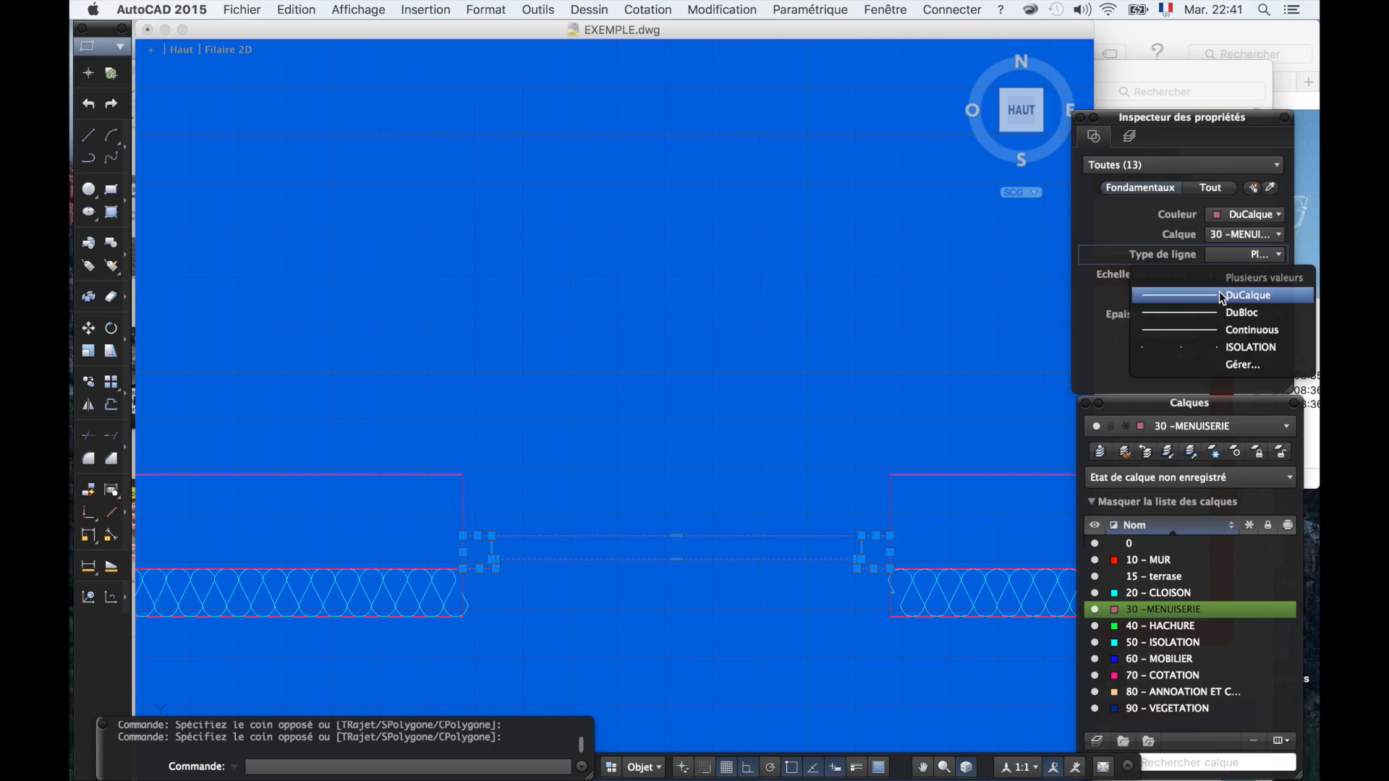
click(1221, 297)
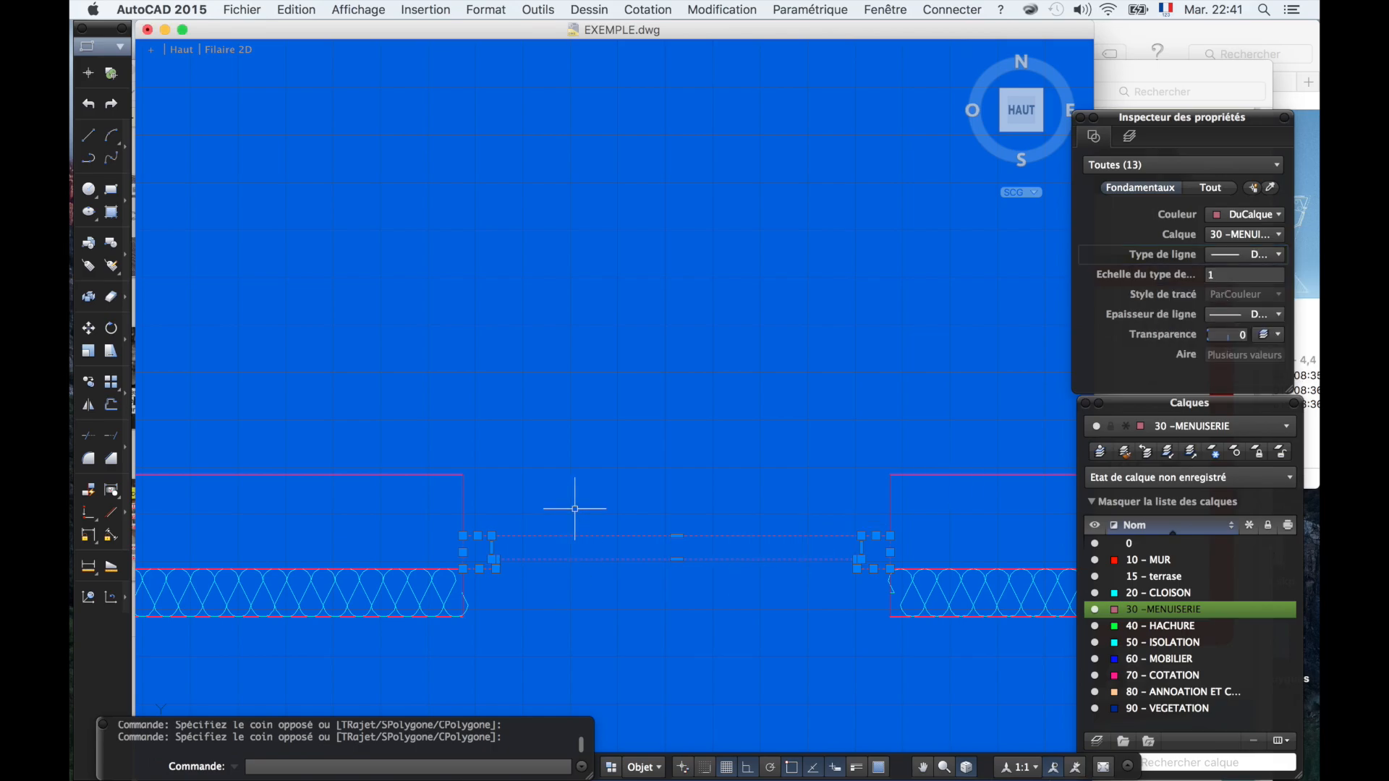
click(593, 471)
key(Escape)
key(Escape)
key(Return)
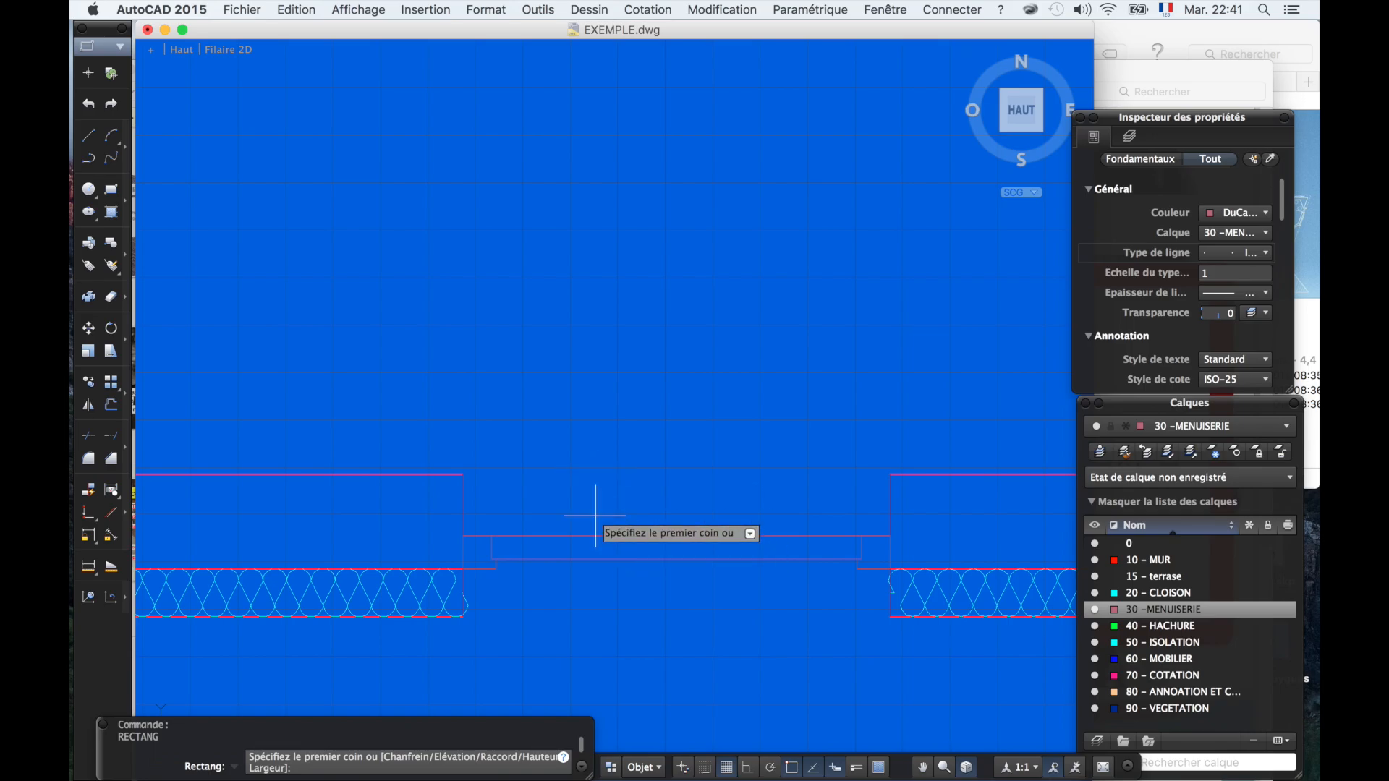
text(ROTA)
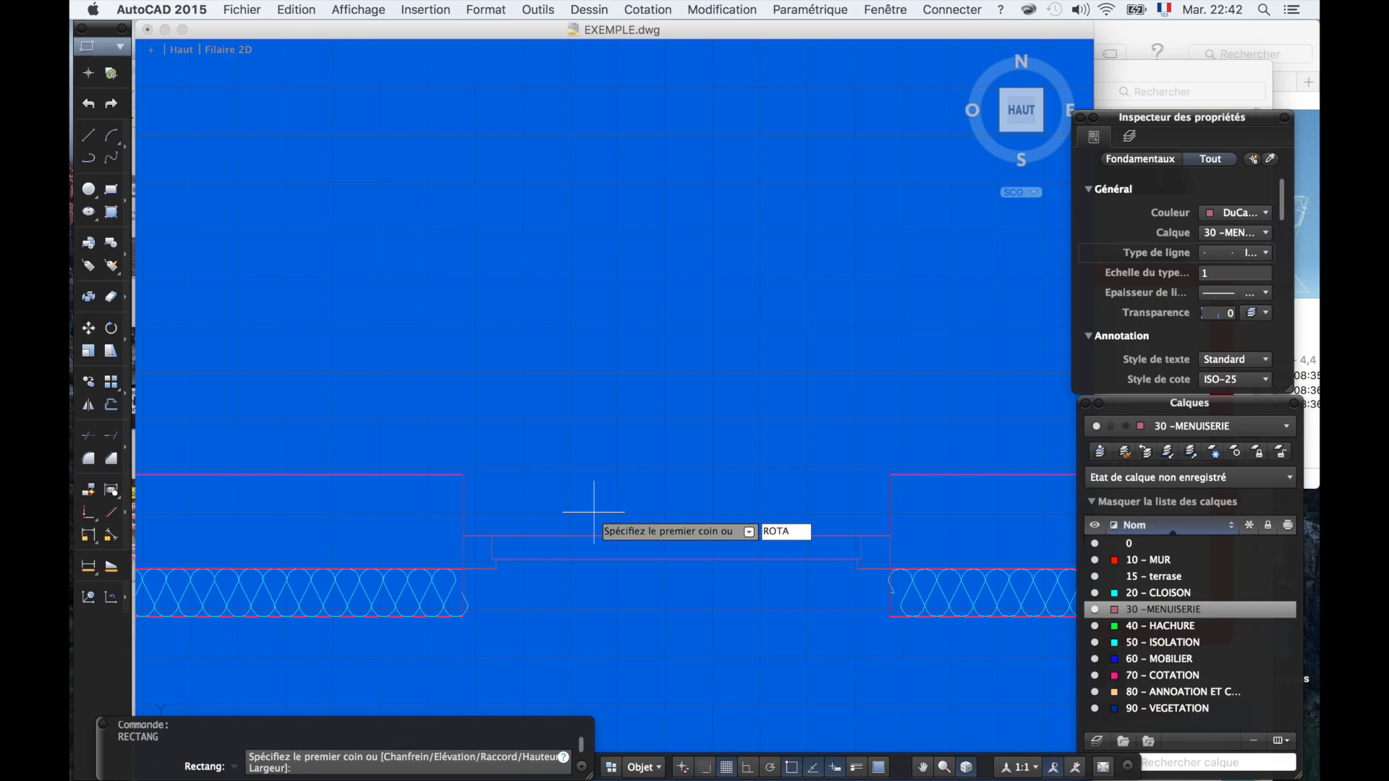
key(Escape)
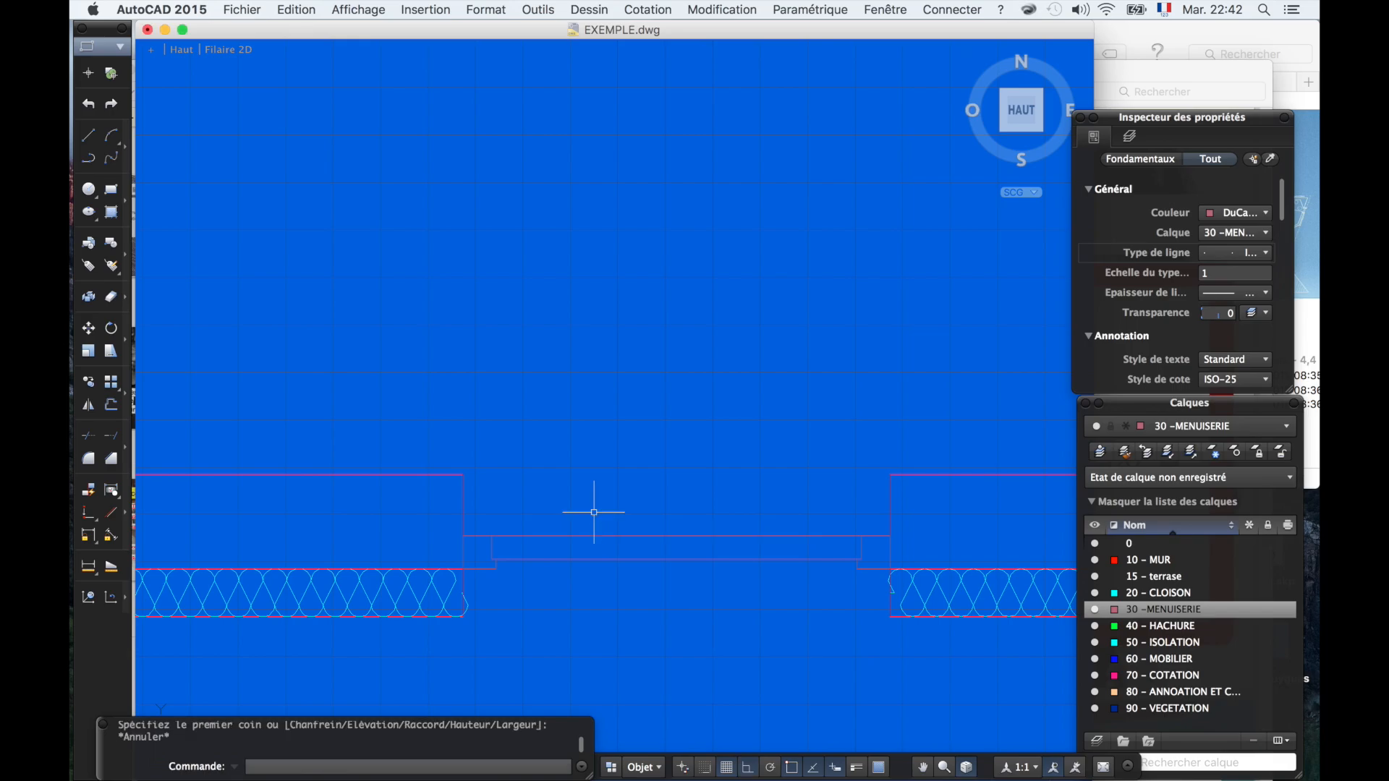
- Try to rotate the rectangle between the frames about its upper left corner, picking a horizontal 0° direction
text(ROTATION)
key(Return)
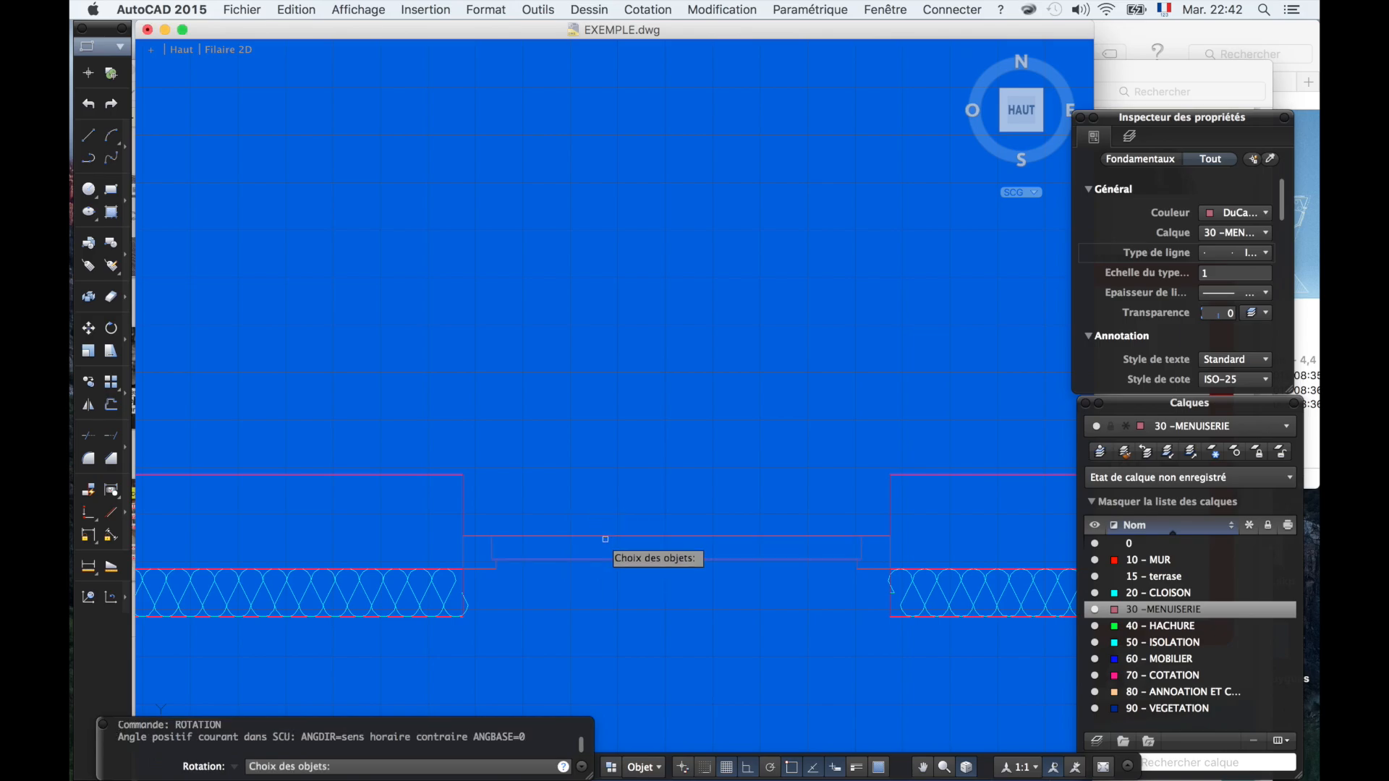
click(605, 536)
key(Return)
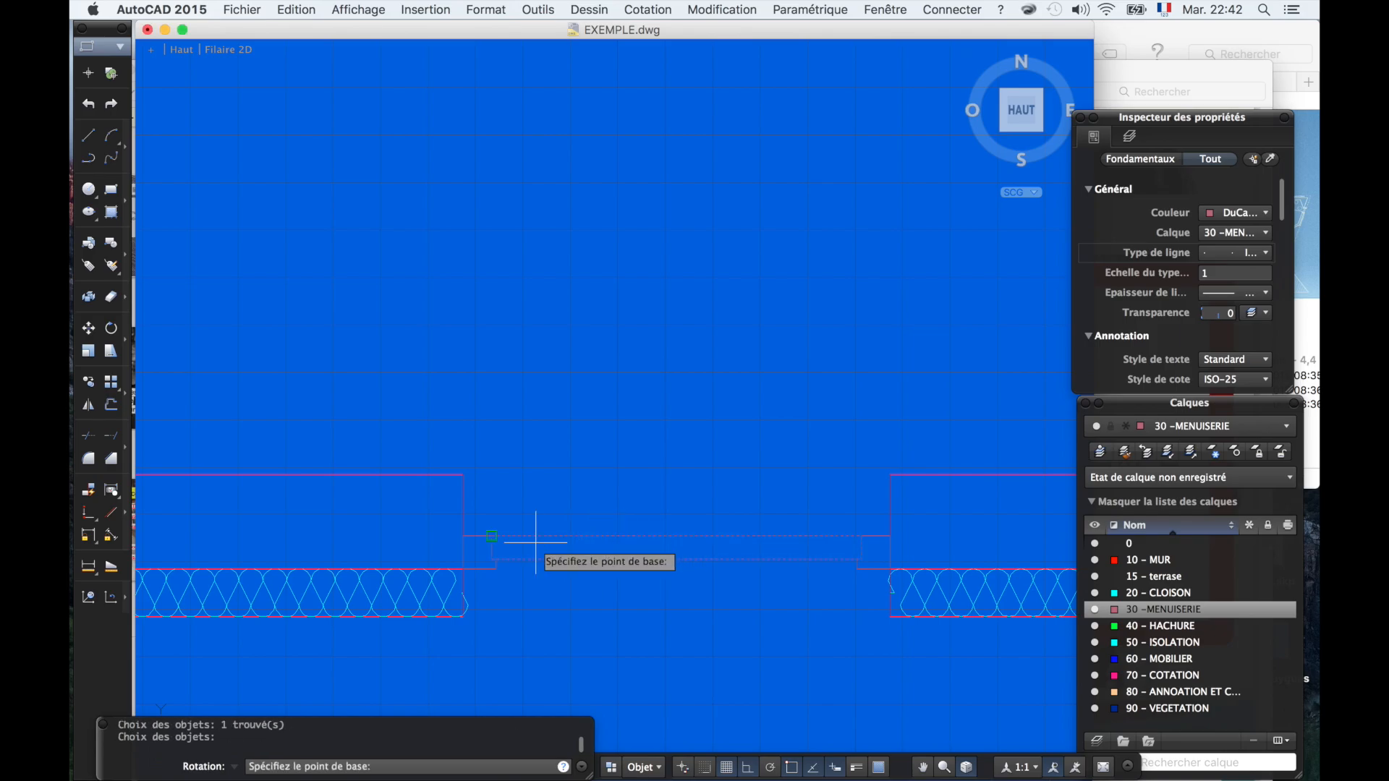
click(492, 537)
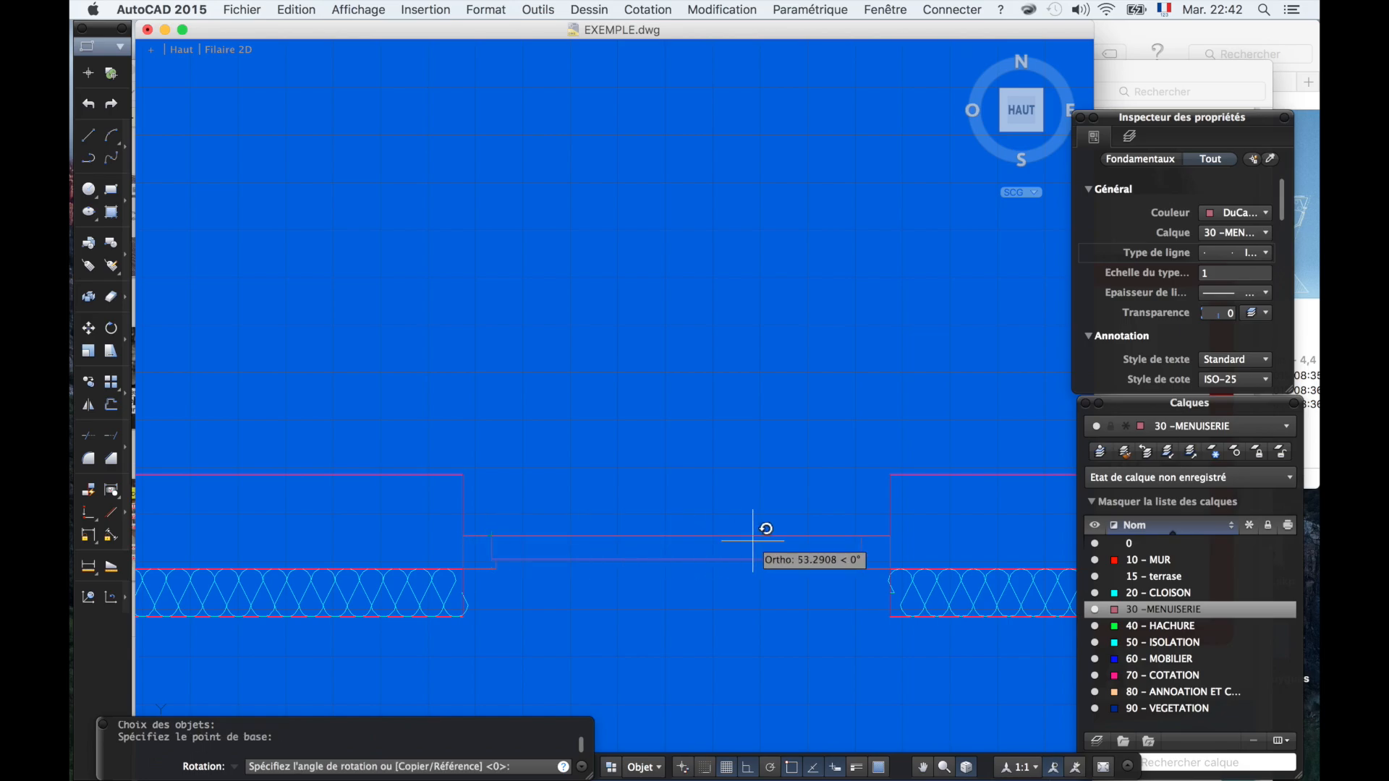
click(852, 533)
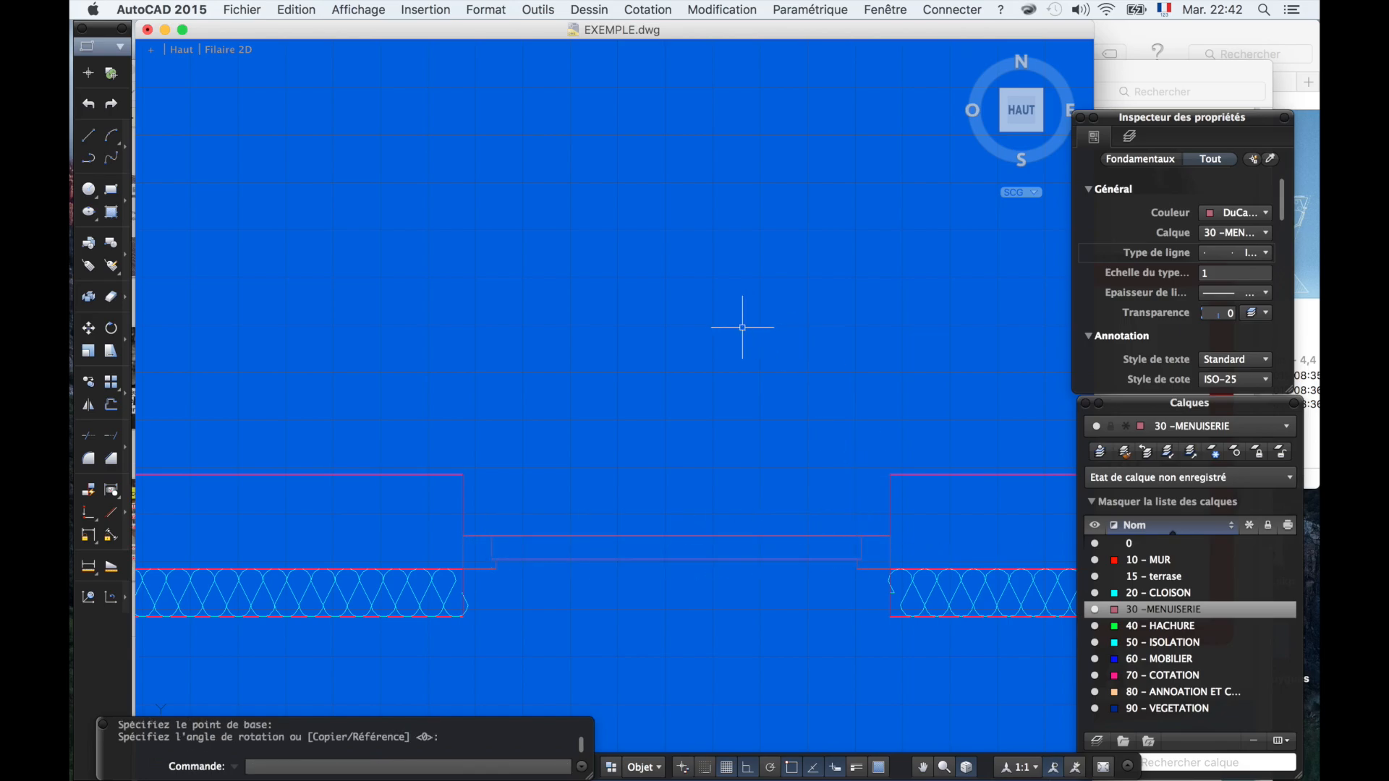
- Rotate the sash rectangle about its upper left corner to the vertical open position
text(RO)
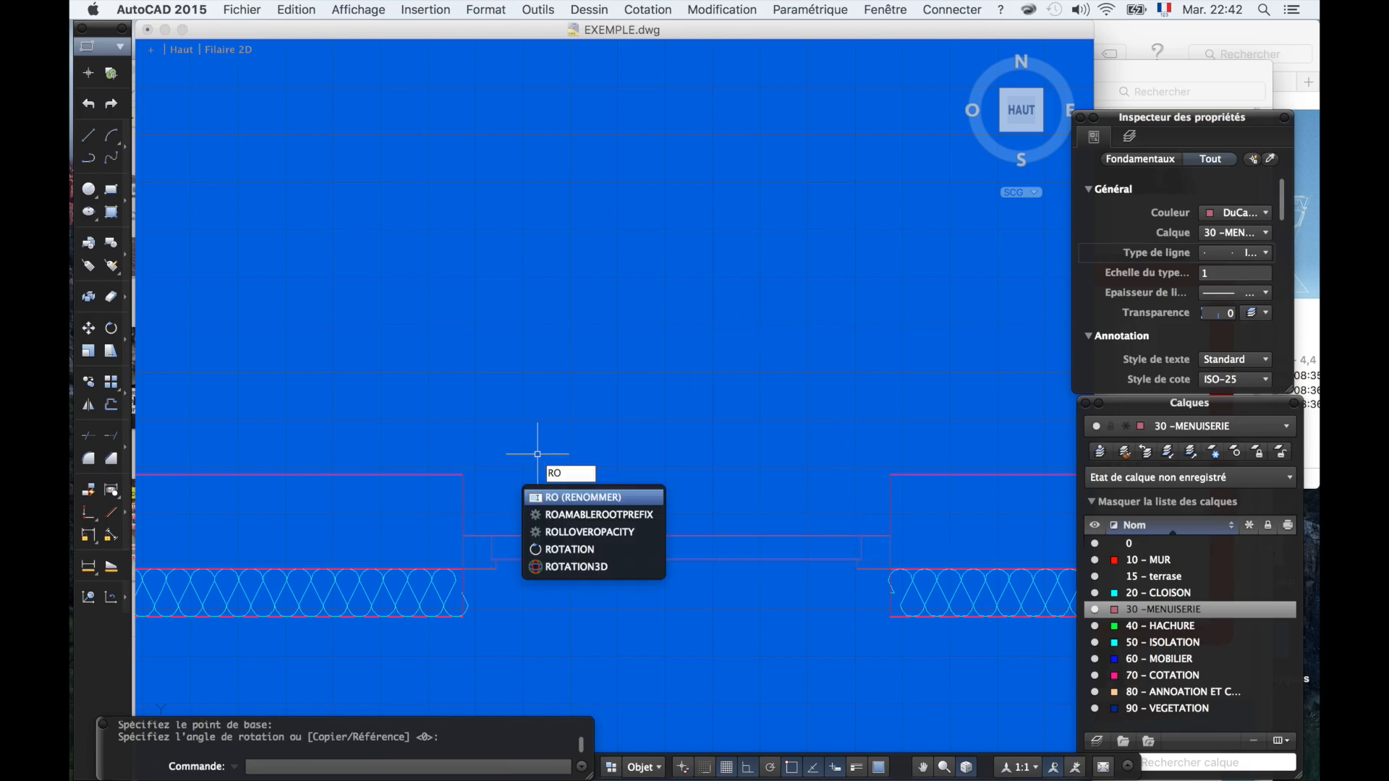
text(TATION)
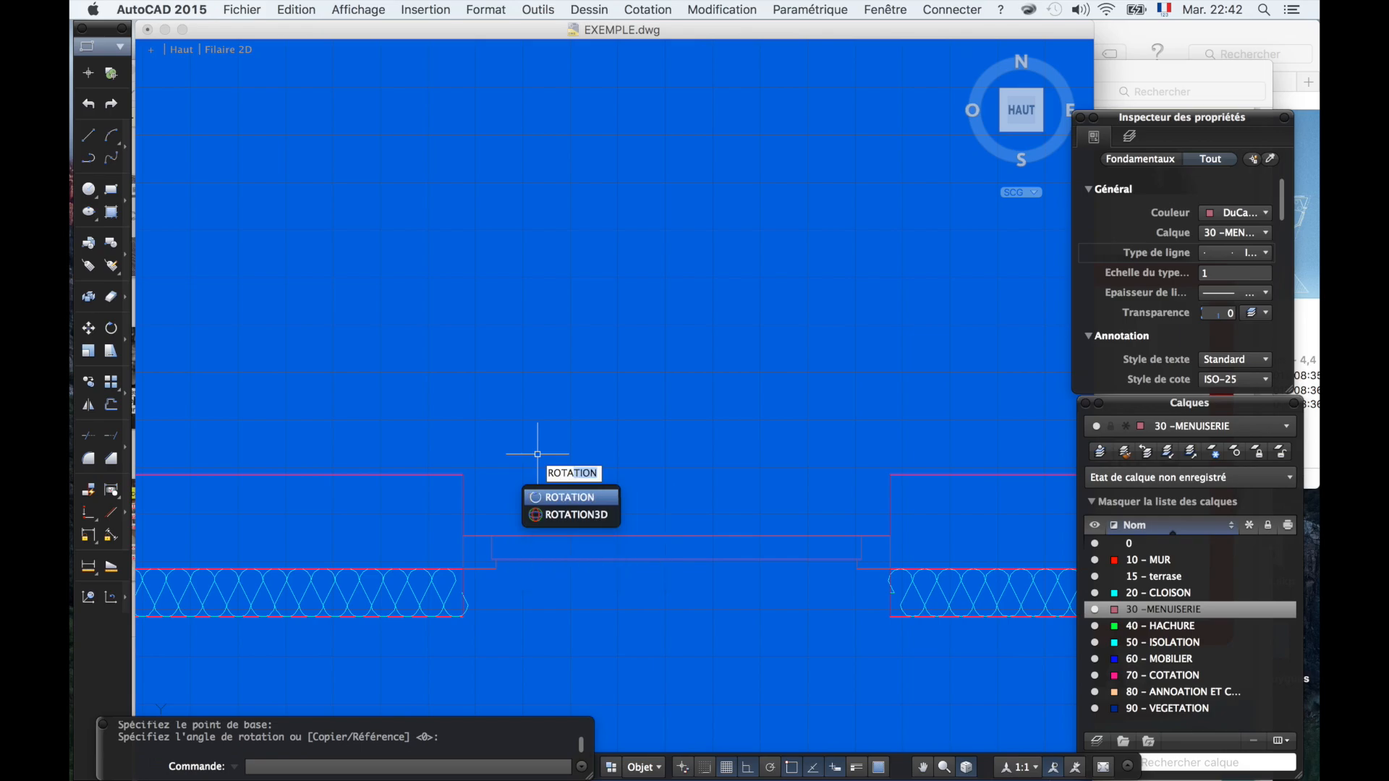
key(Return)
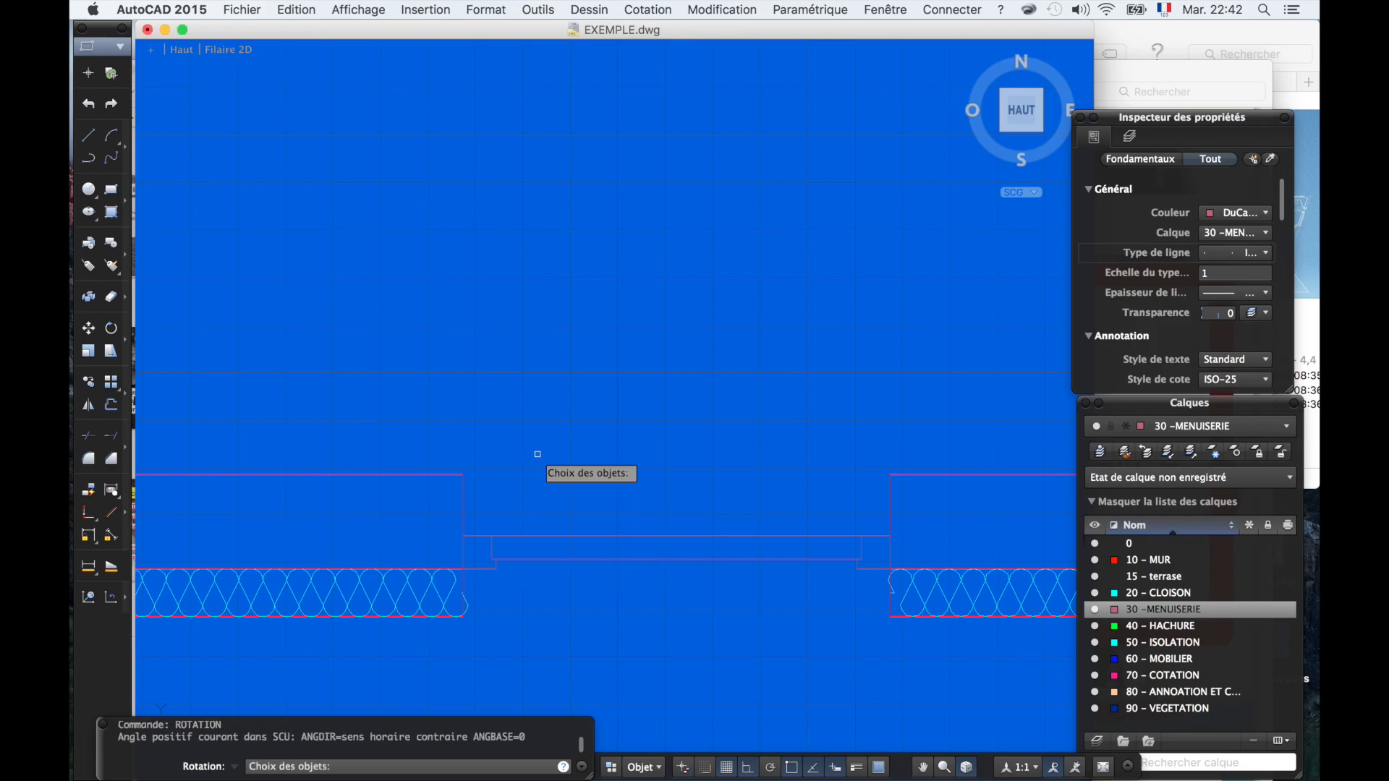
click(573, 536)
key(Return)
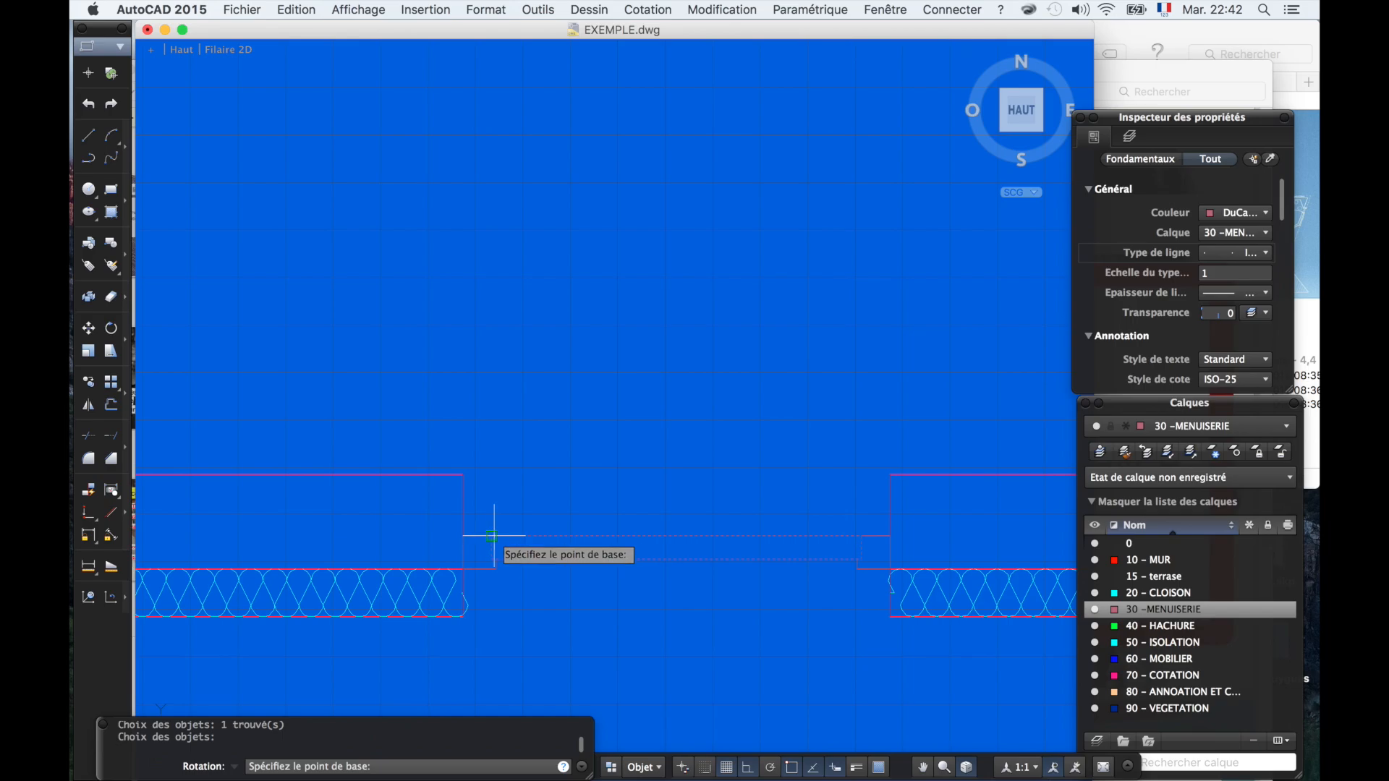
click(491, 536)
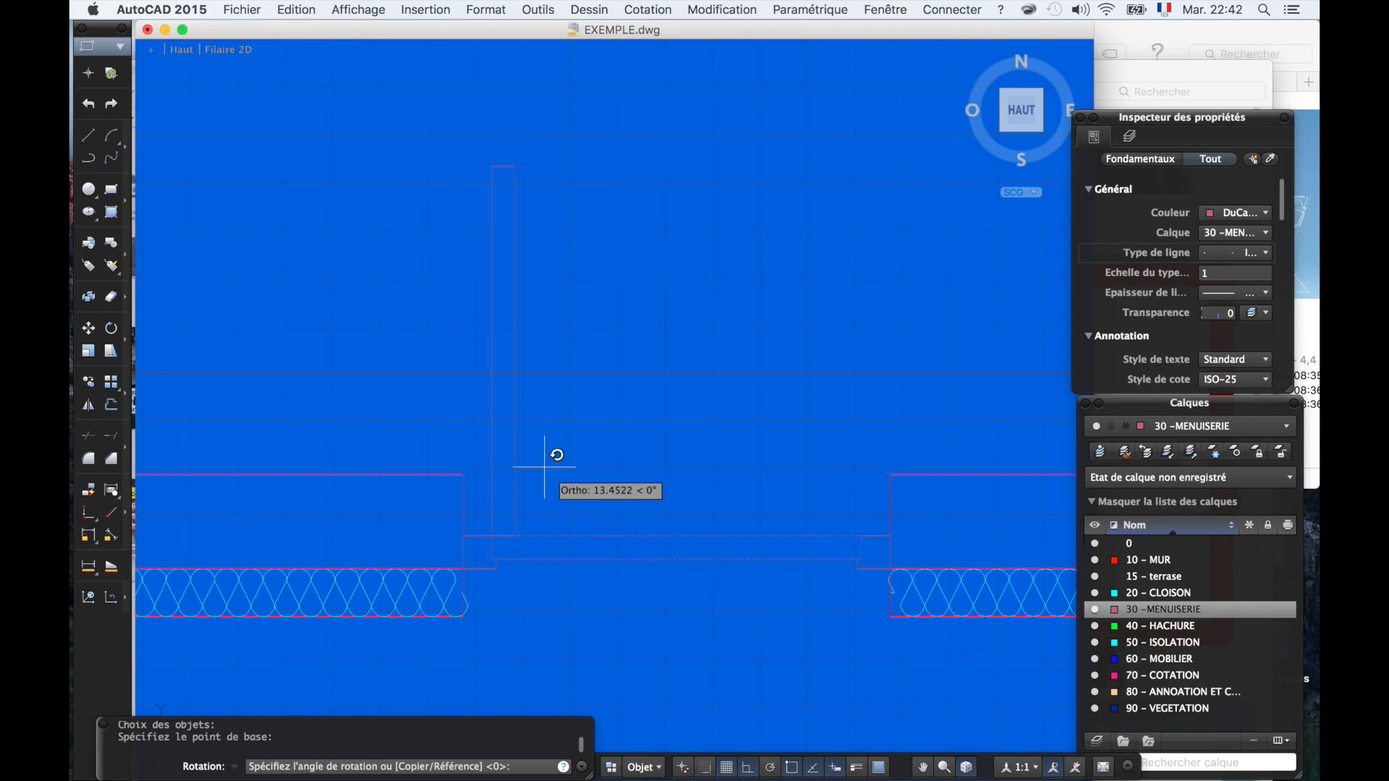
click(476, 443)
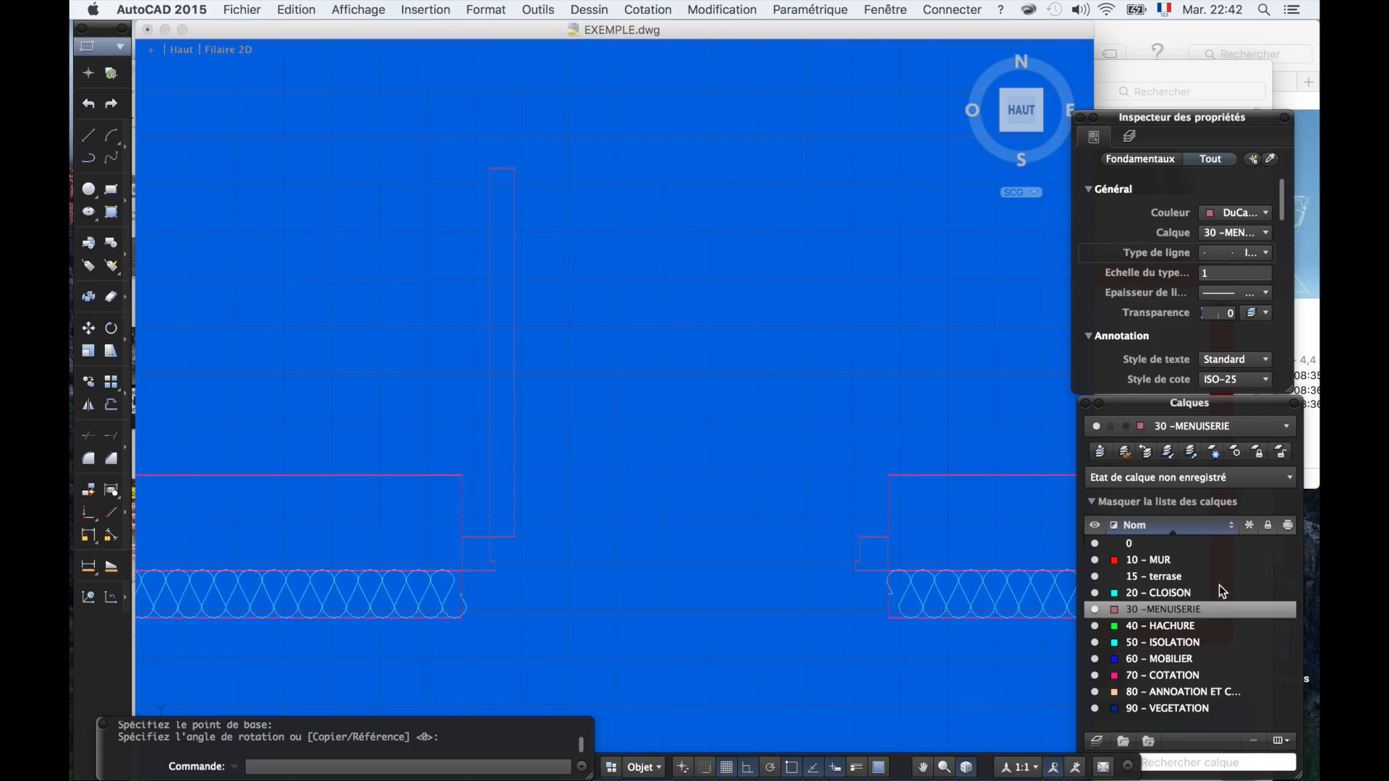
- Set the colour of the 30 -MENUISERIE layer to Blanc
click(1116, 609)
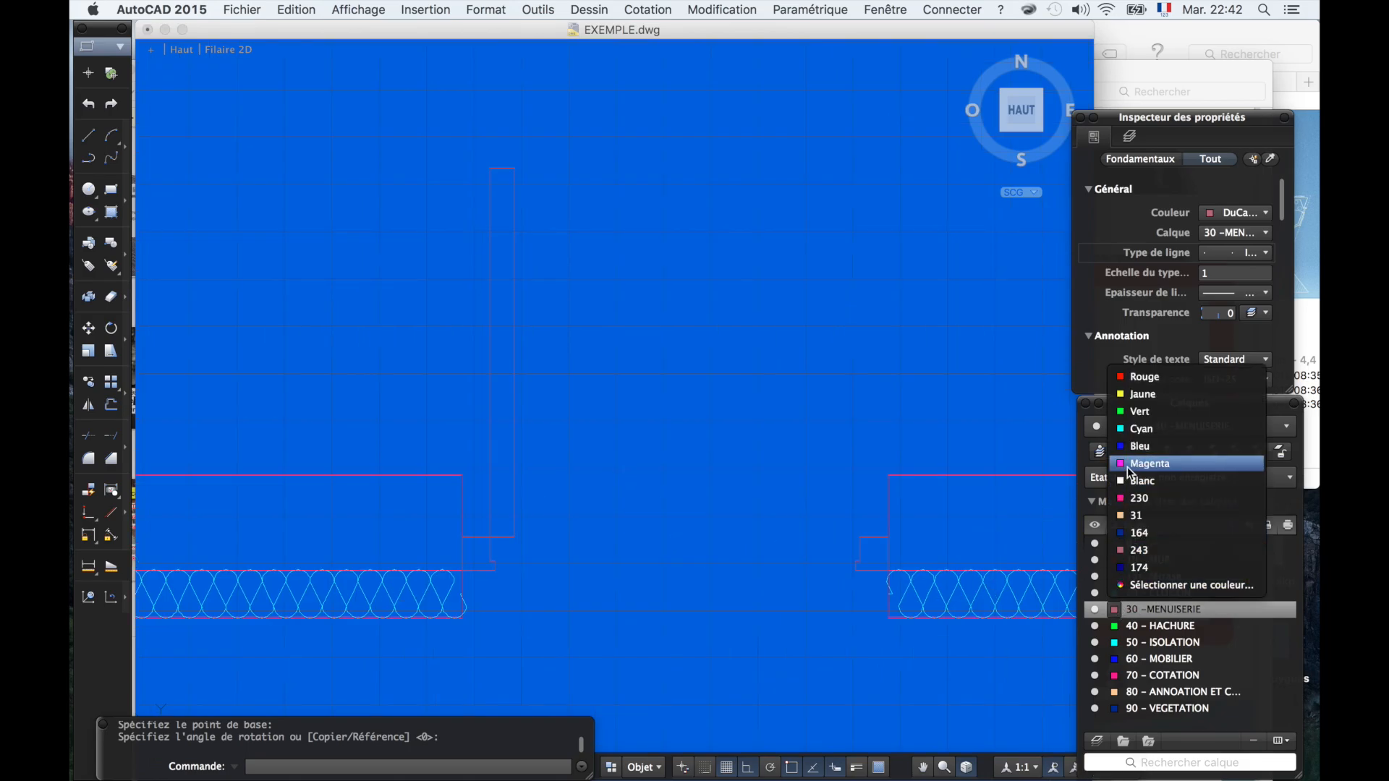
click(1149, 481)
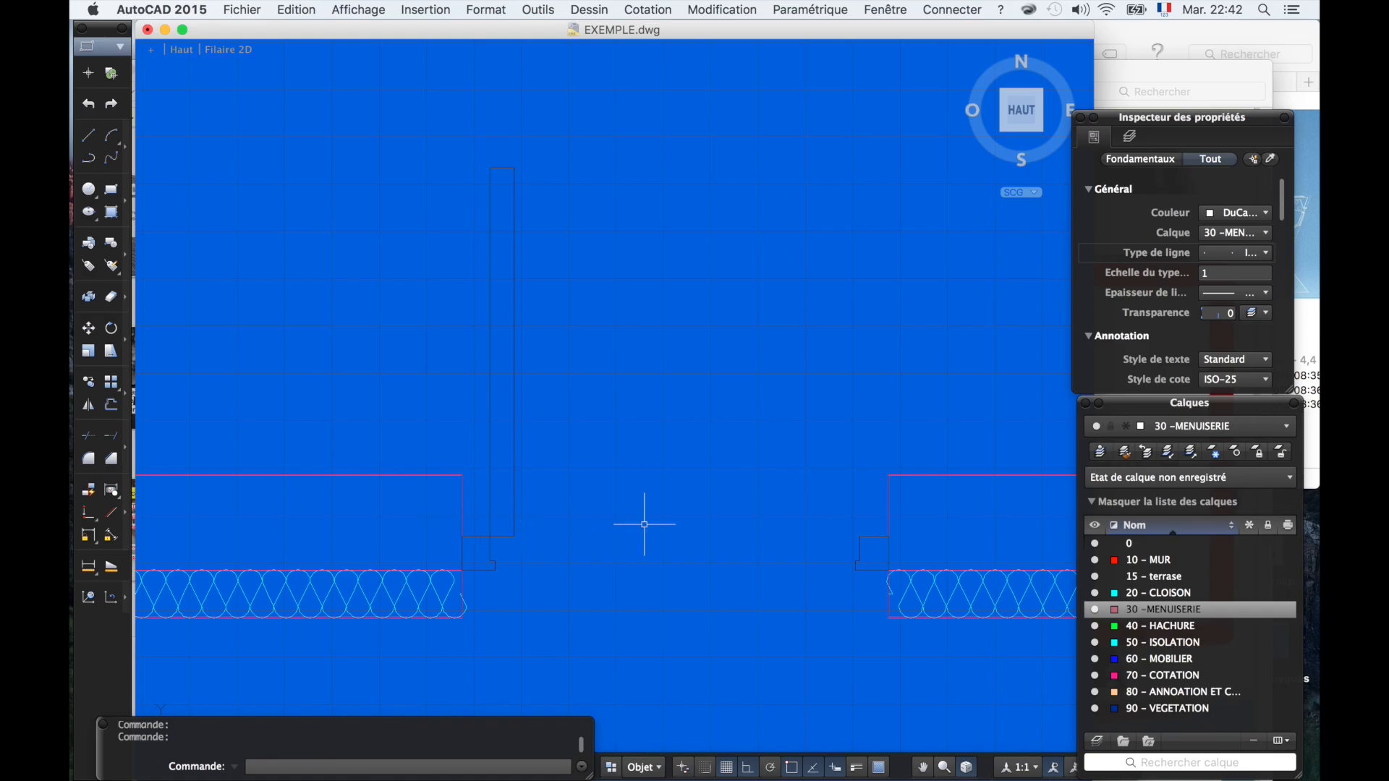
- Try a three-point arc from the sash's lower right corner through the right frame's upper inner corner to the sash top, and undo it
text(ARC)
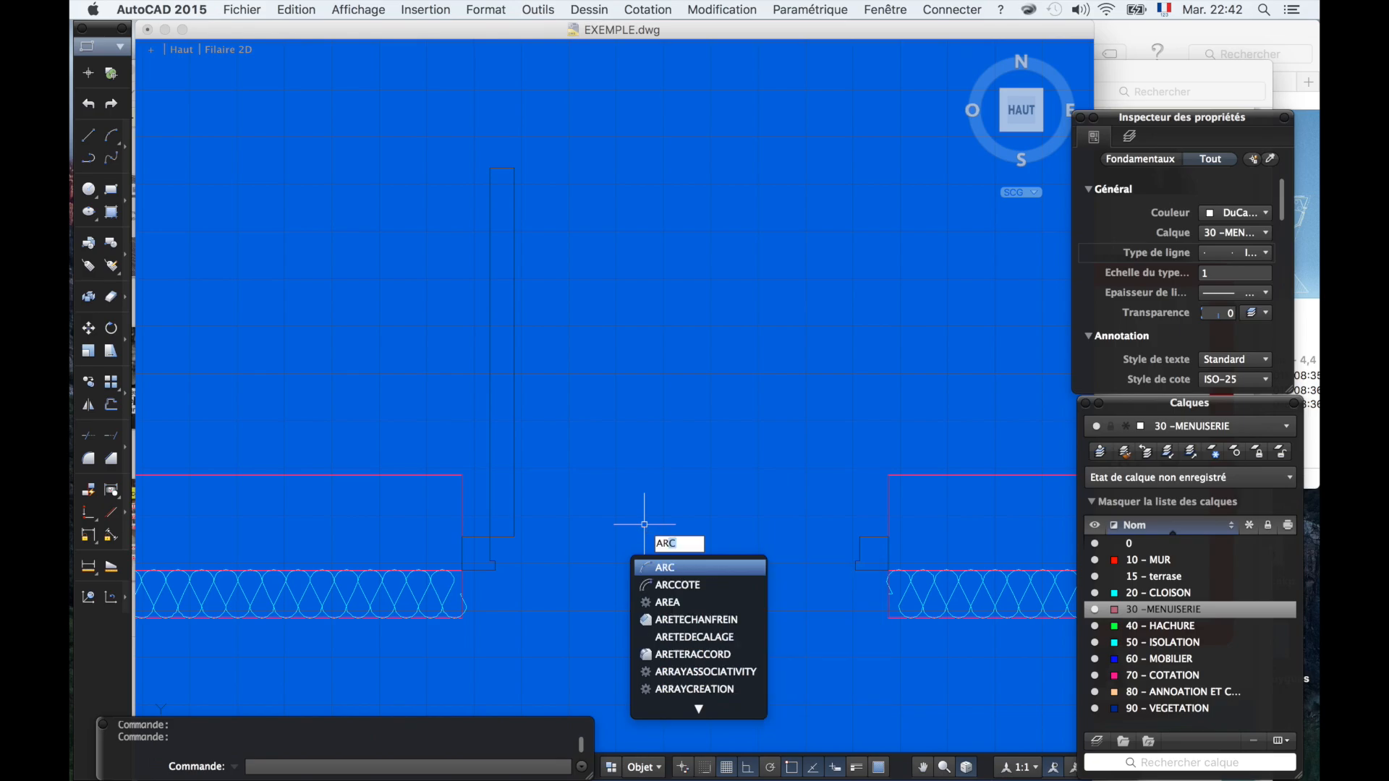
click(689, 568)
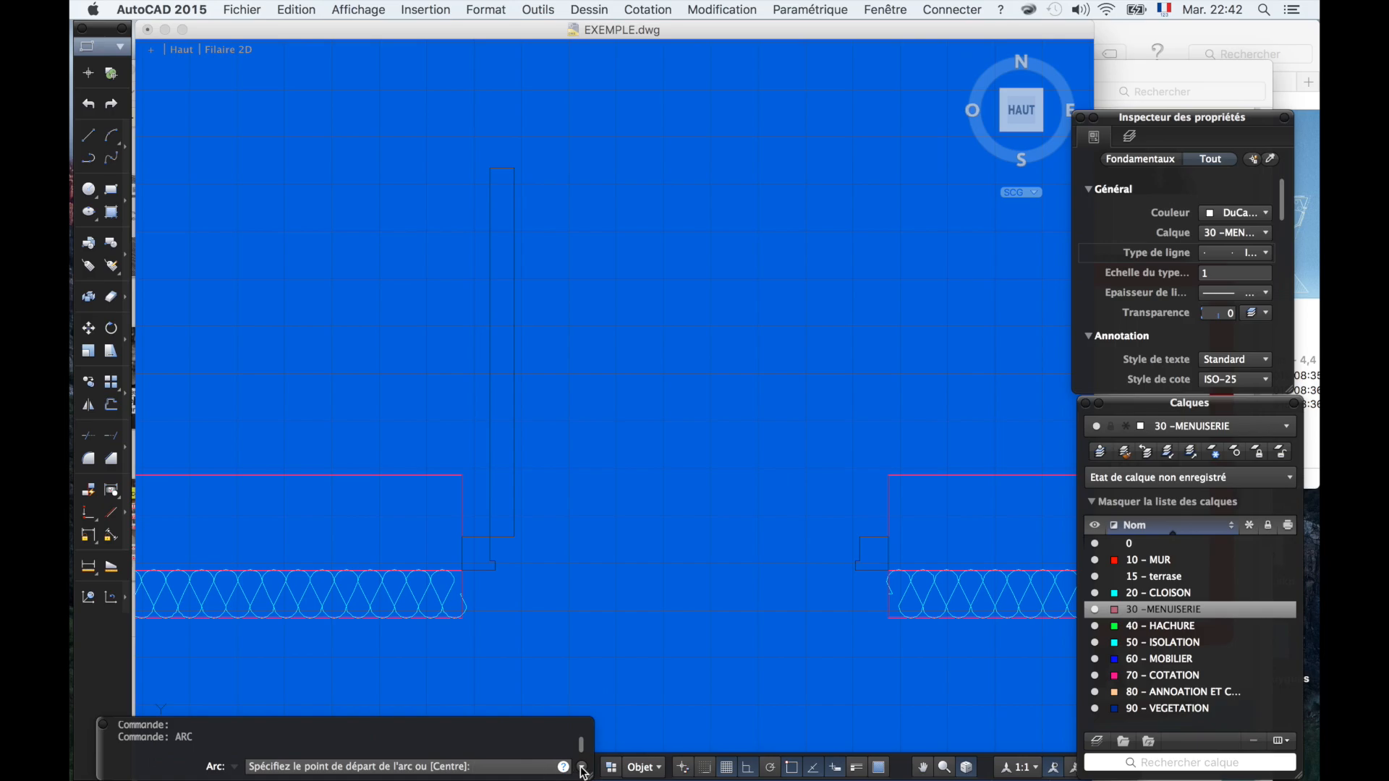
mouse_move(582, 772)
mouse_down()
mouse_move(582, 737)
mouse_move(590, 776)
mouse_up()
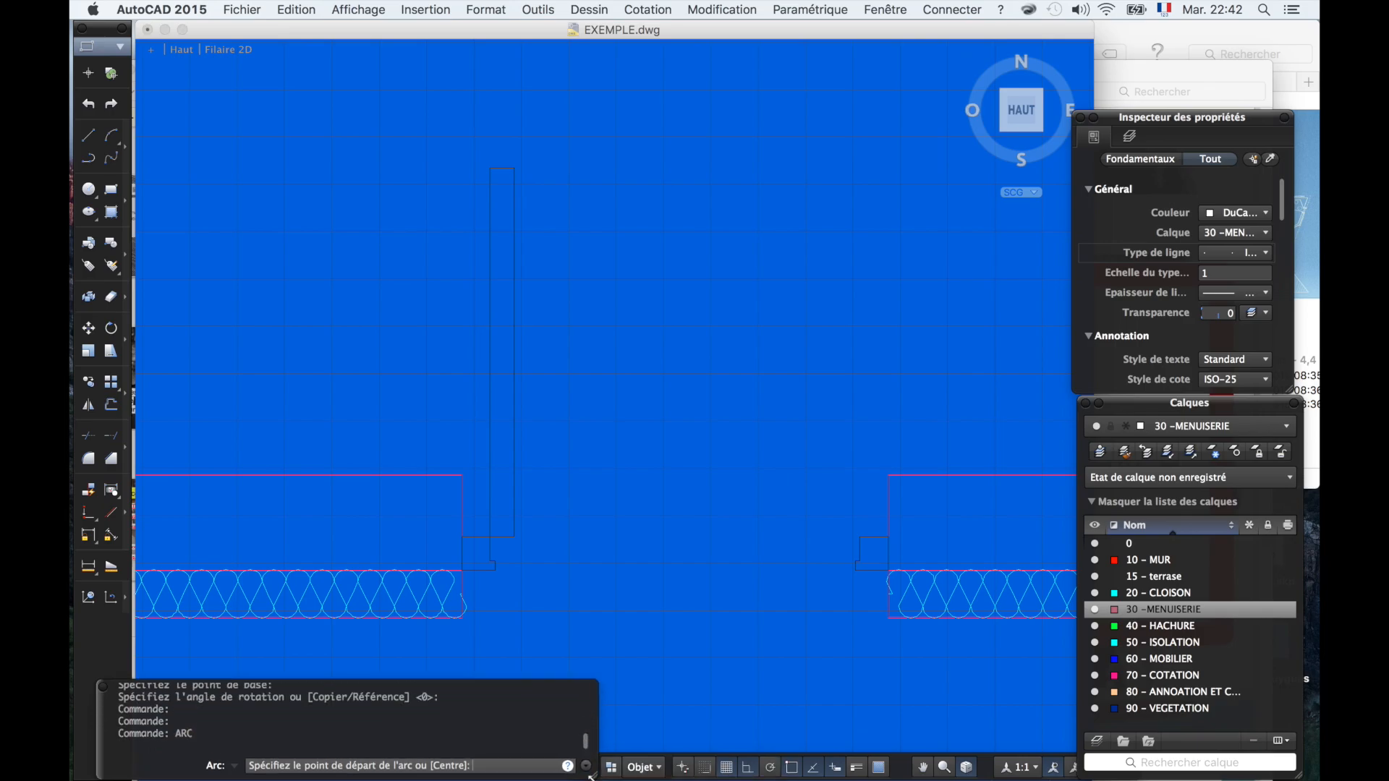
click(513, 535)
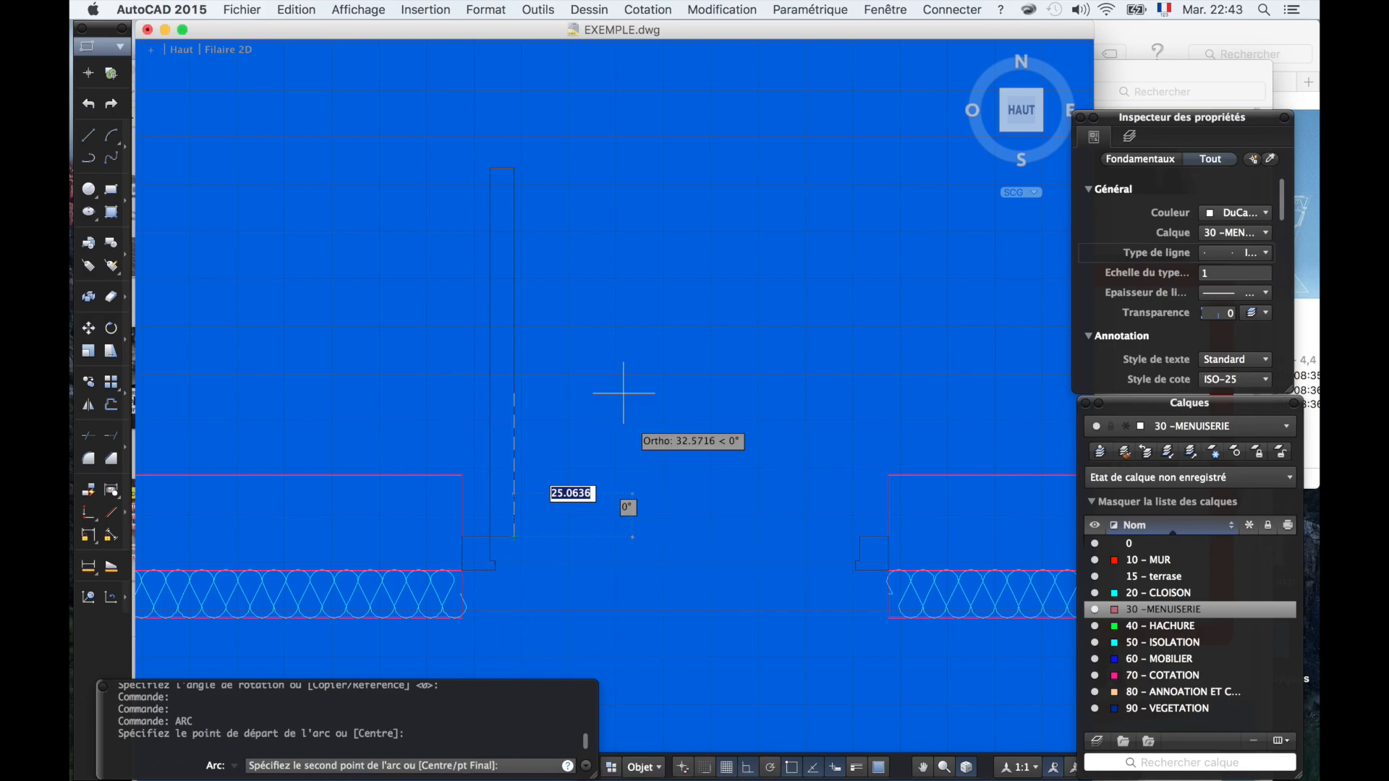
click(860, 537)
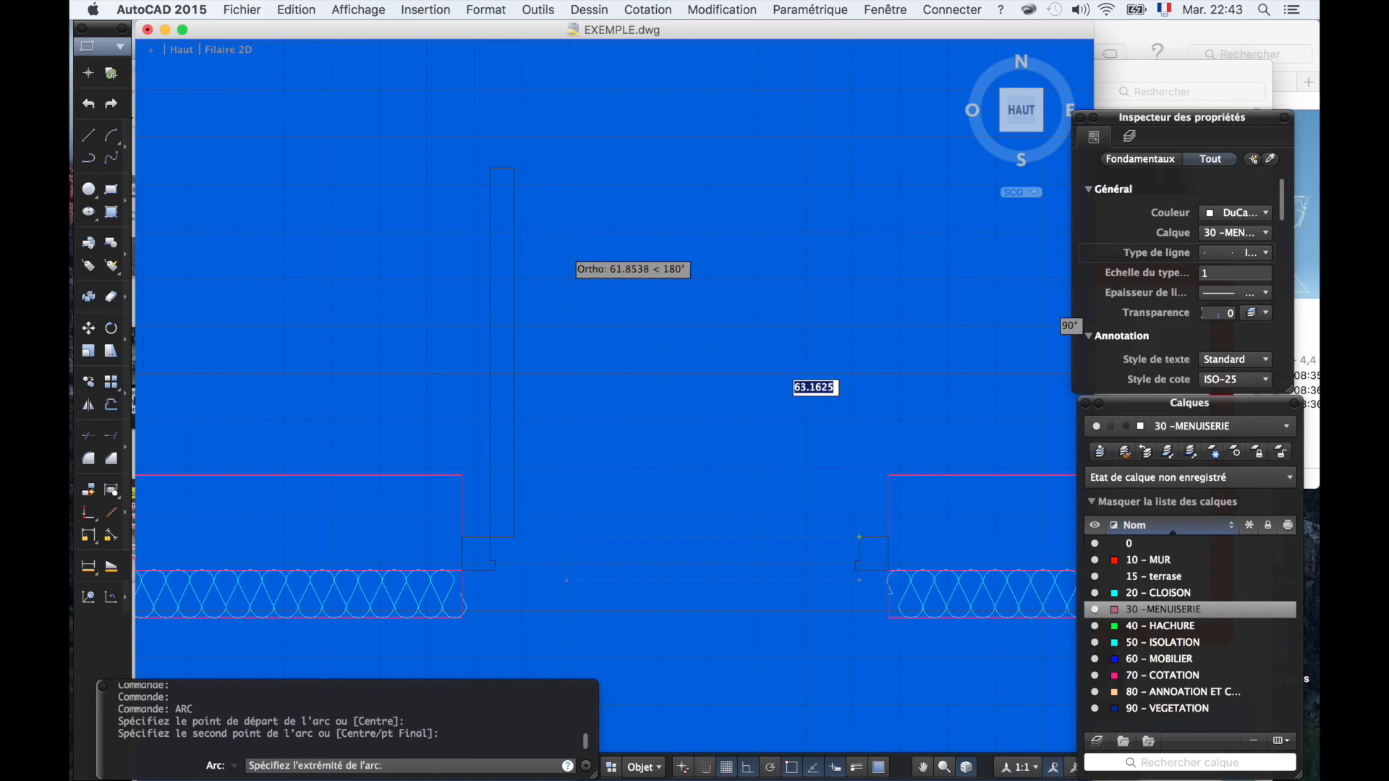
key(F8)
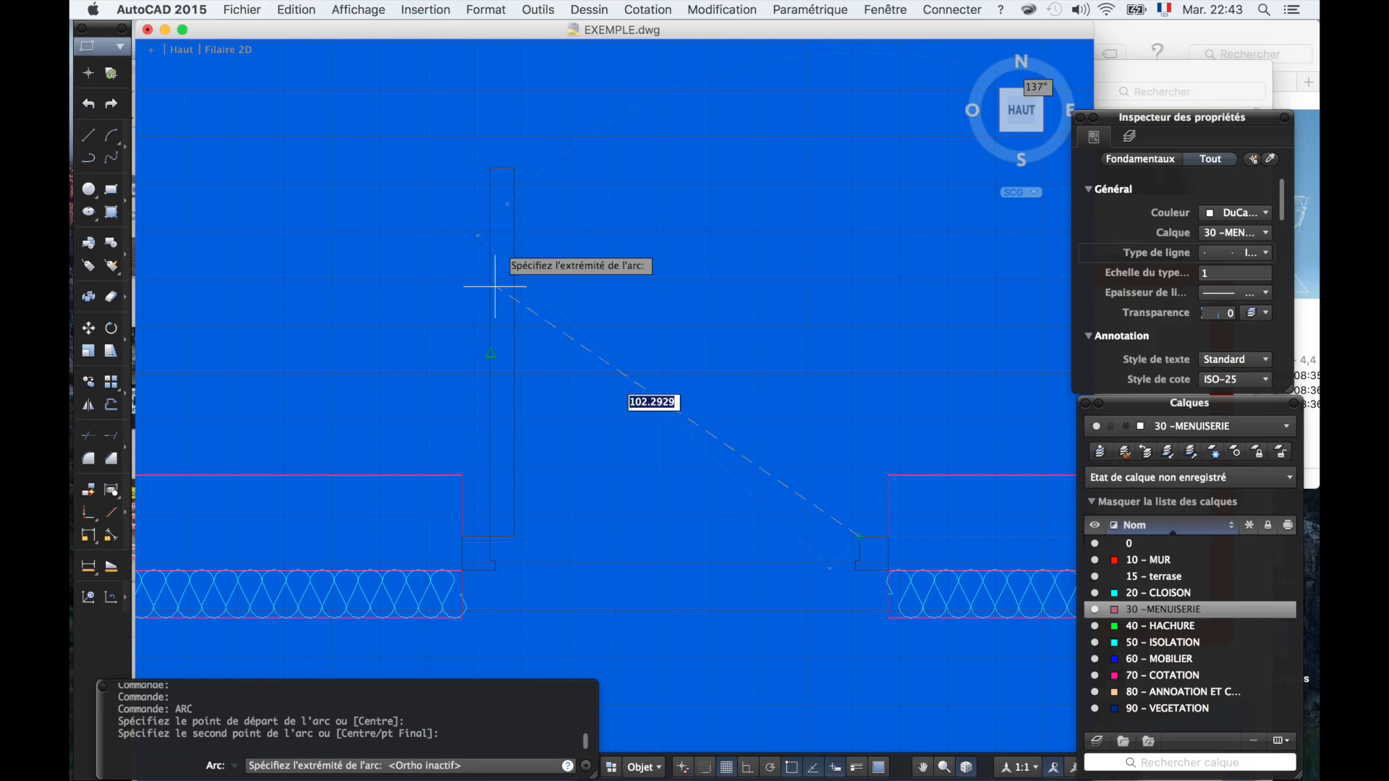
scroll(430, 553, down, 5)
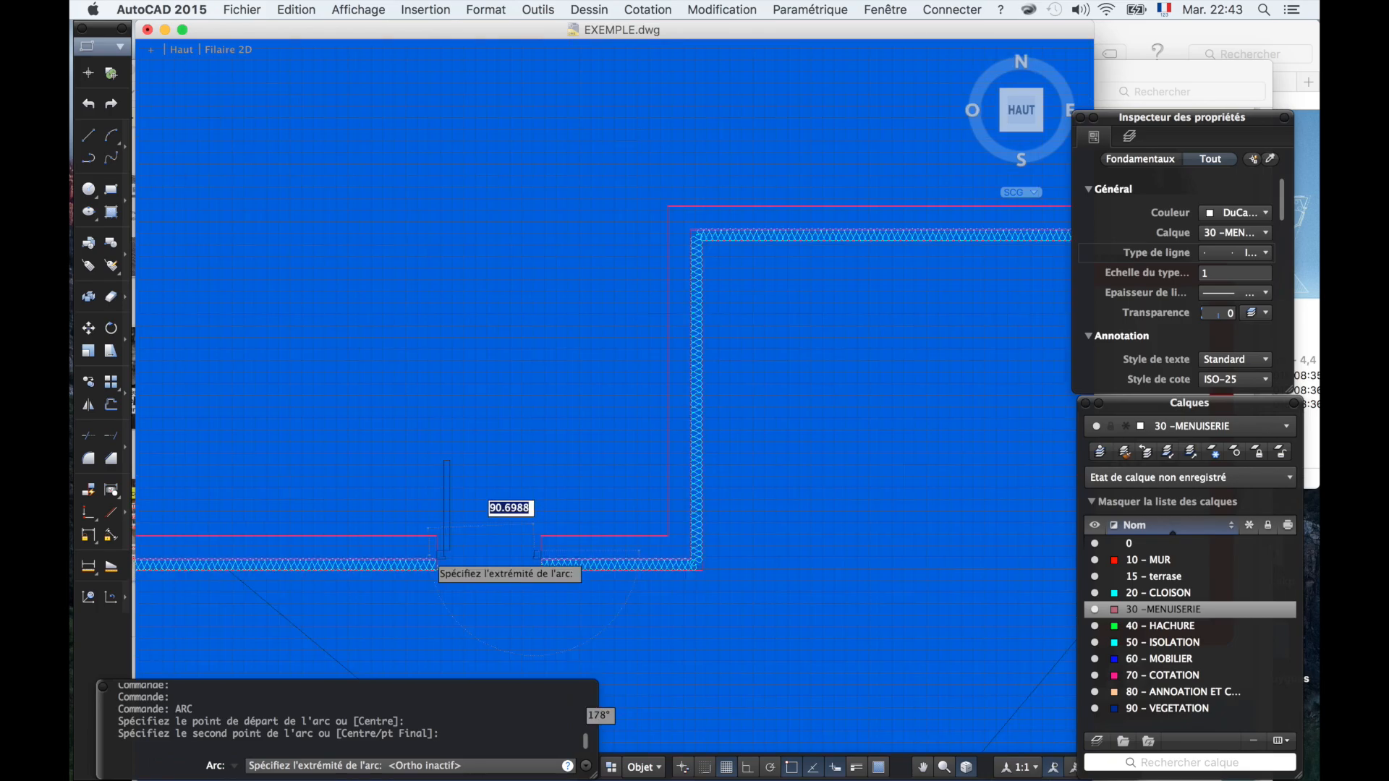
click(455, 463)
scroll(485, 533, up, 3)
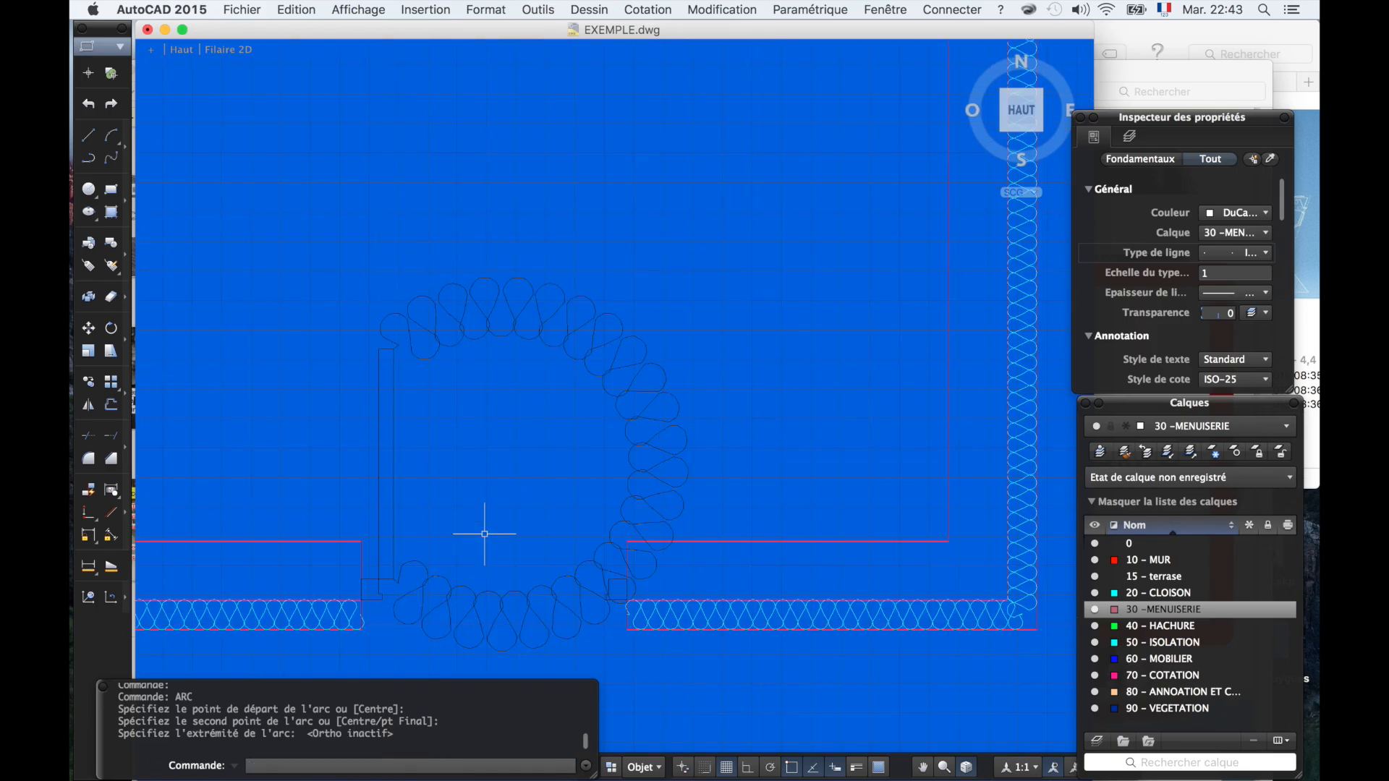
scroll(484, 534, down, 3)
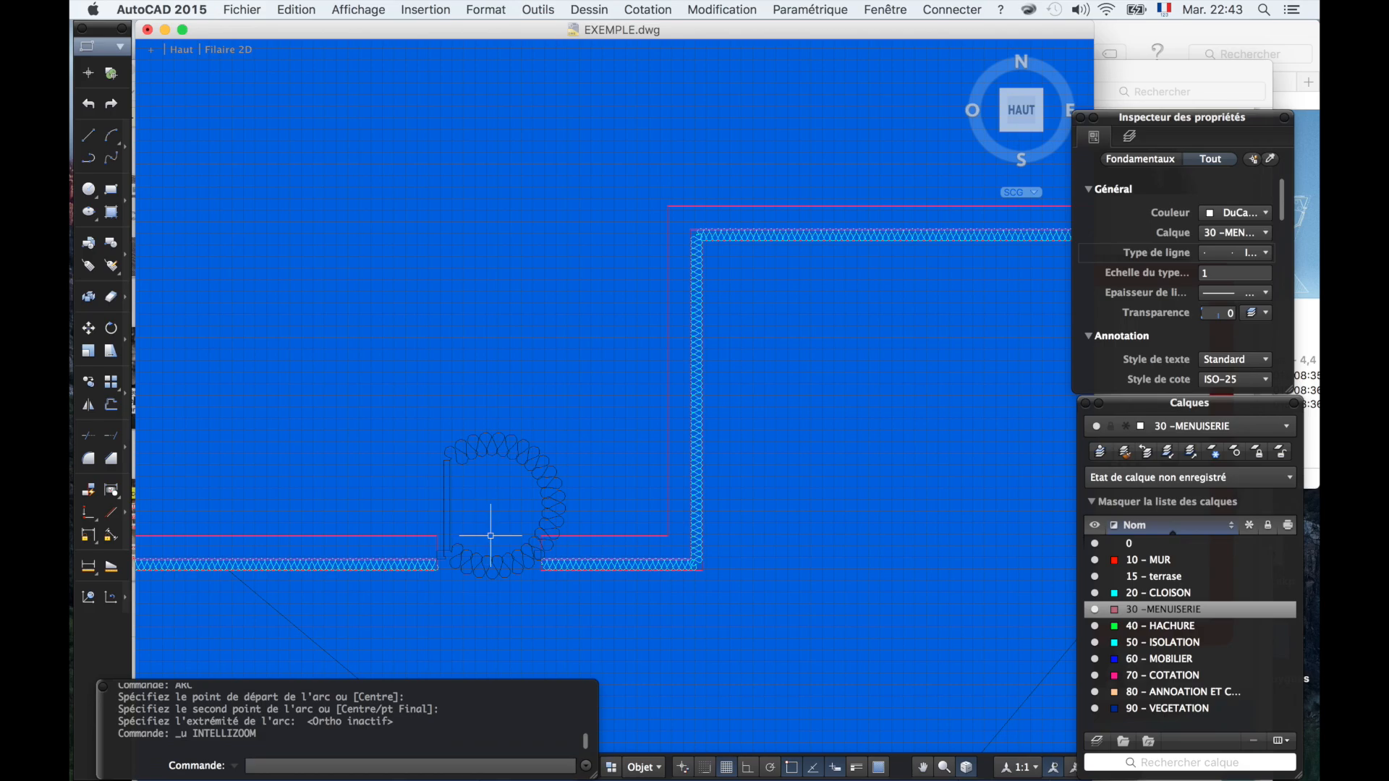
key(super+z)
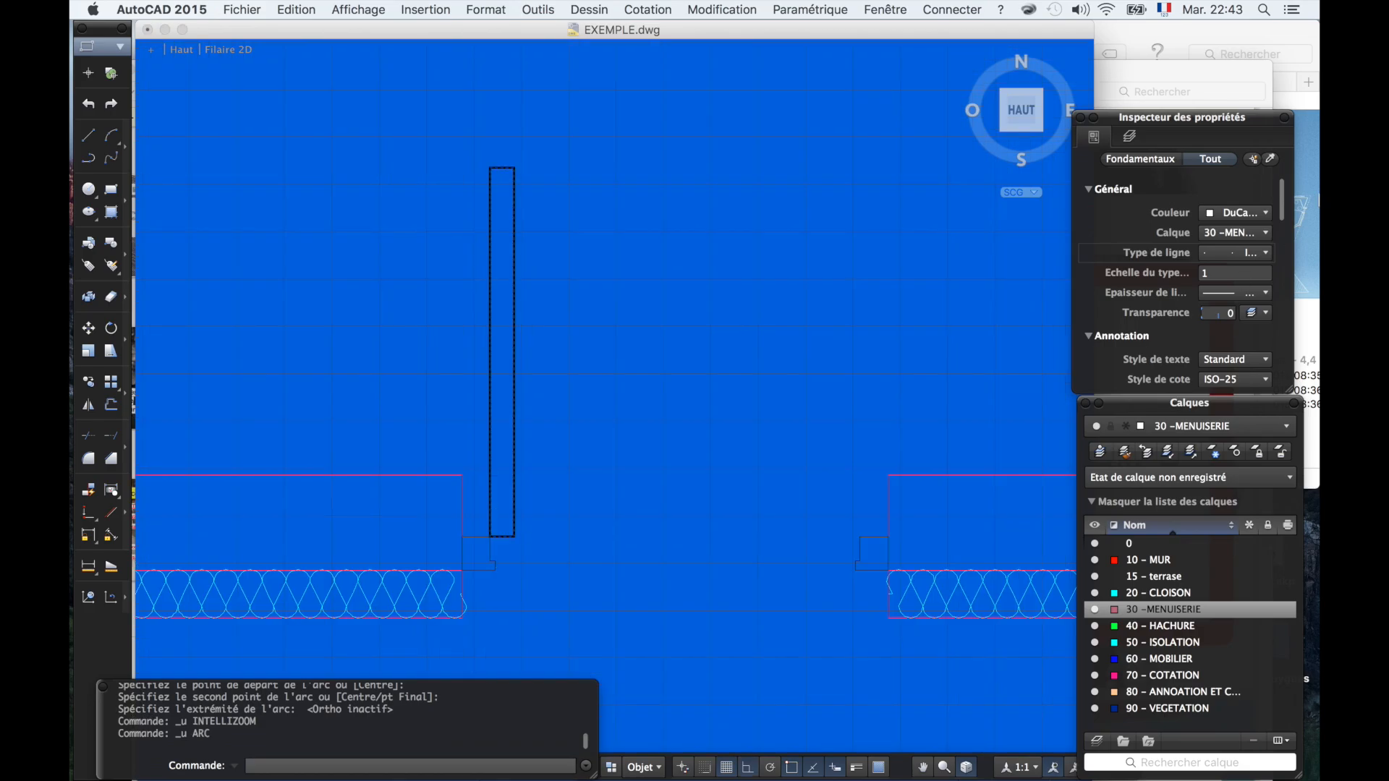
- Set the current linetype for new objects to DuCalque
click(1240, 254)
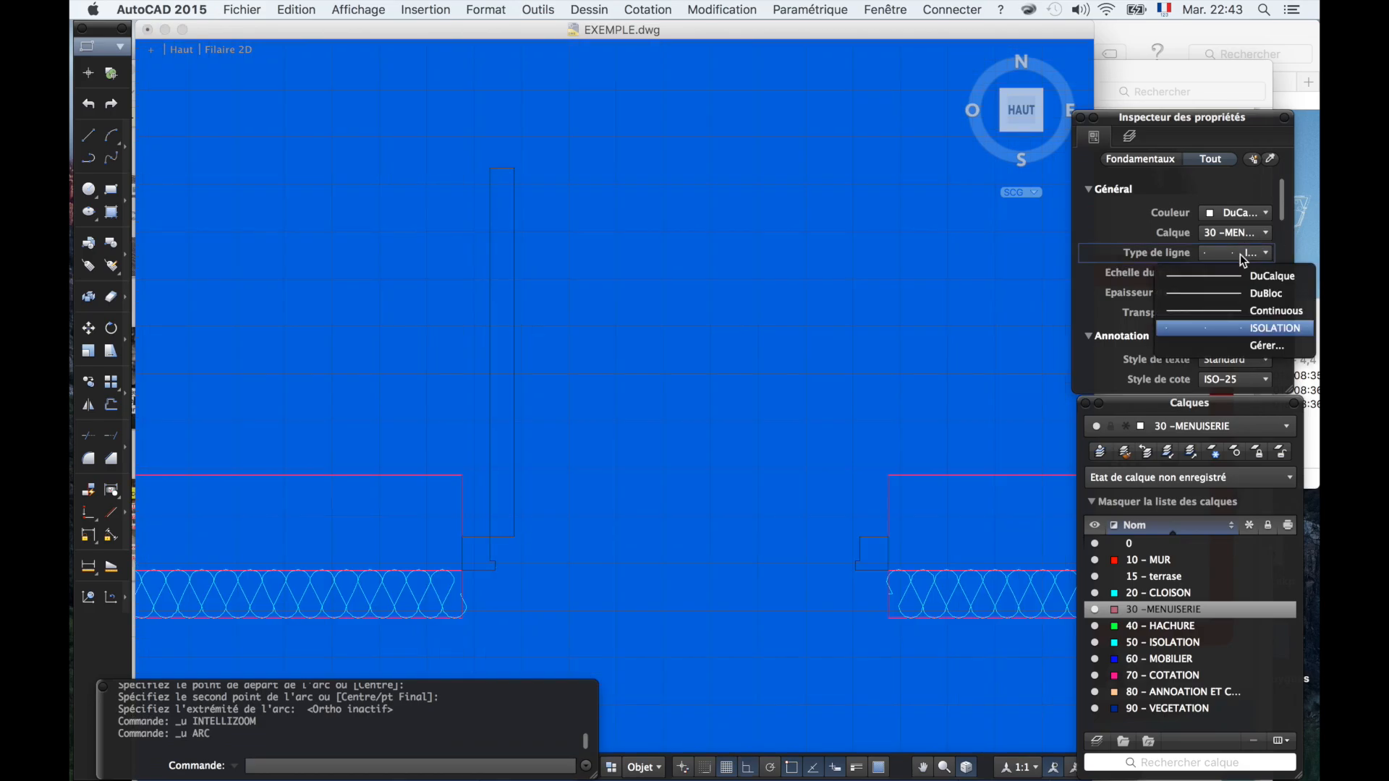
click(1238, 276)
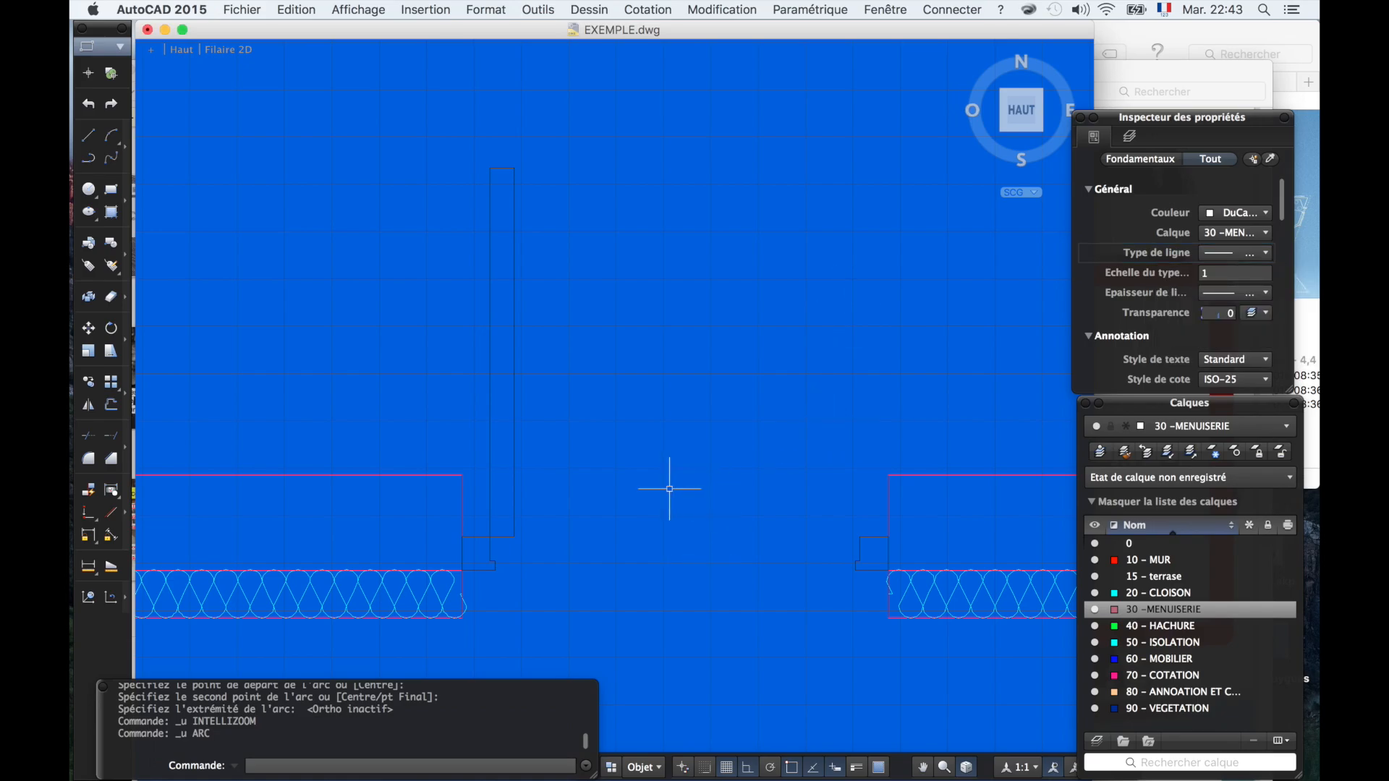
text(ARC)
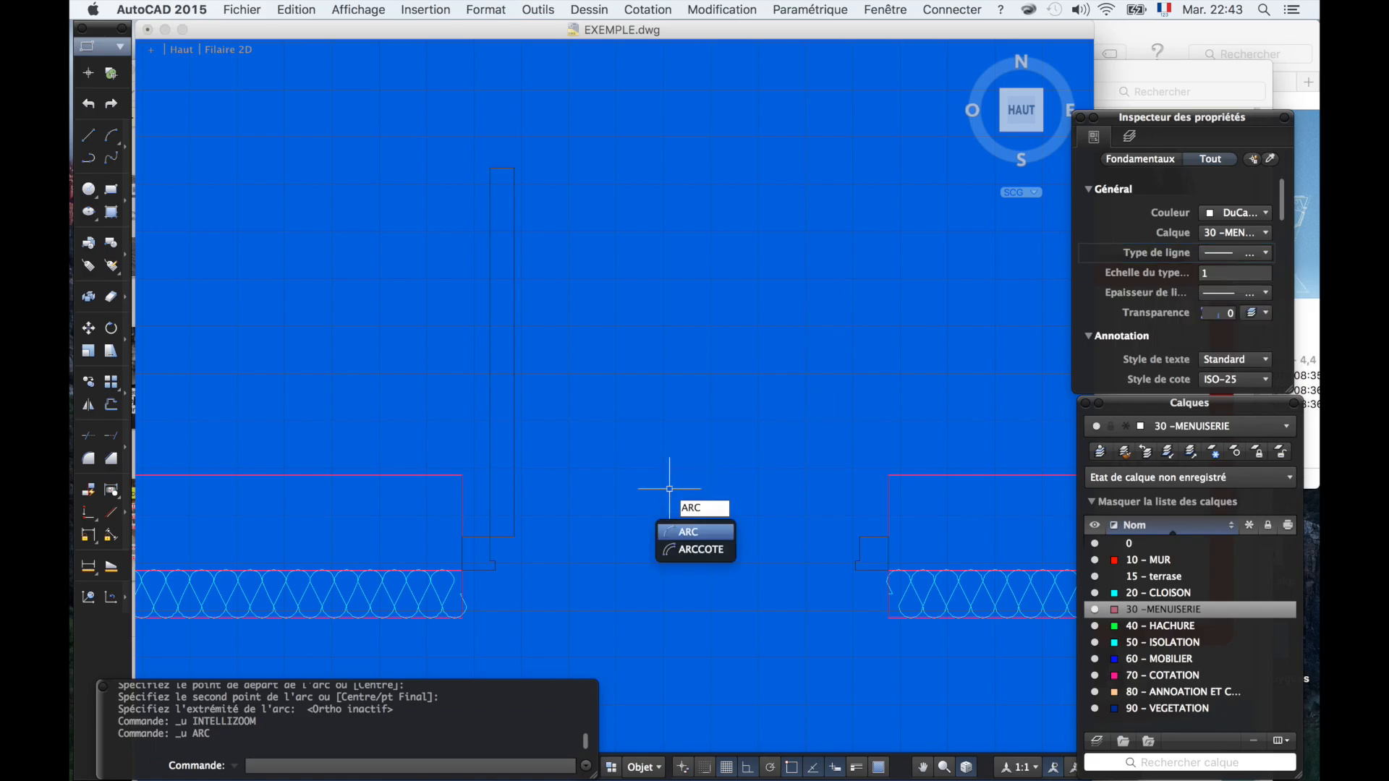
key(Escape)
key(Escape)
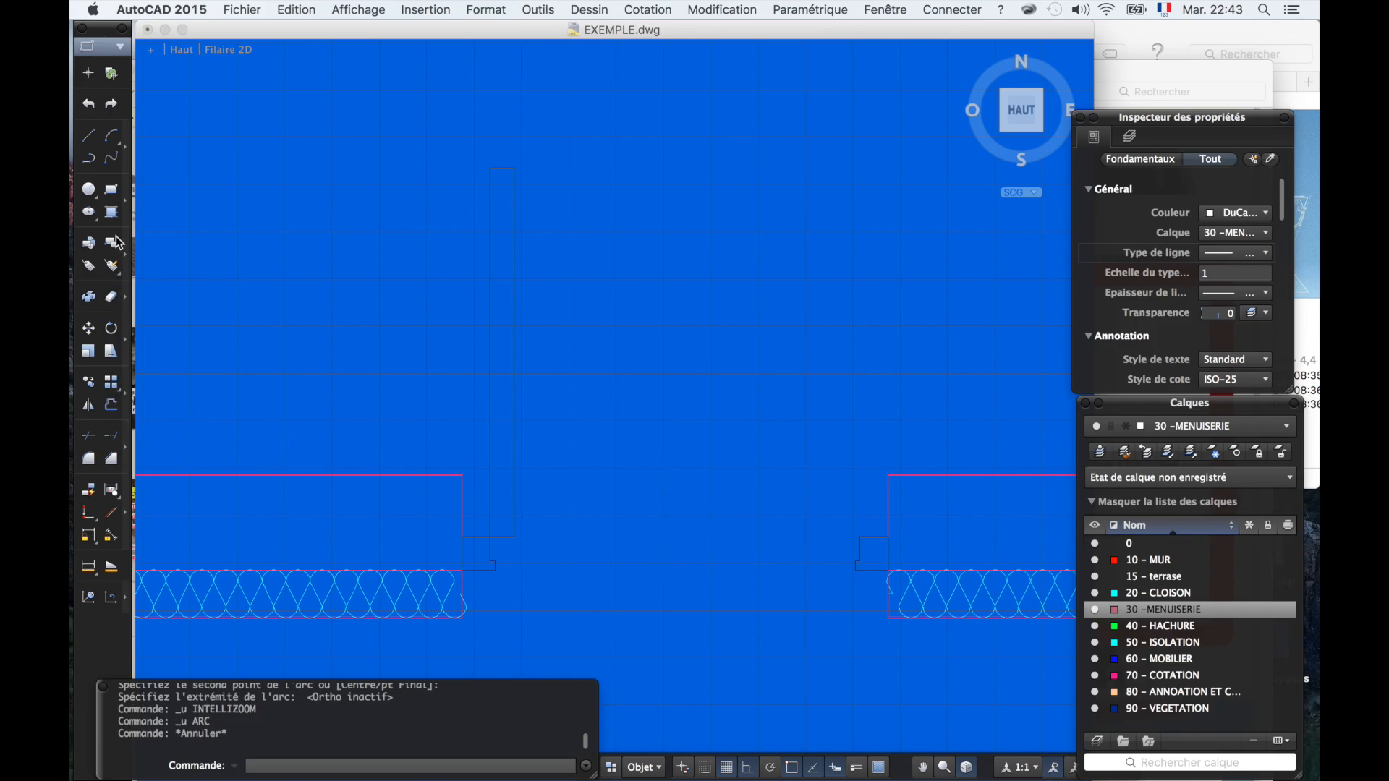
- Draw a start-centre-end arc from the right frame's upper inner corner, centred on the sash's lower left corner, ending at the sash top
click(119, 142)
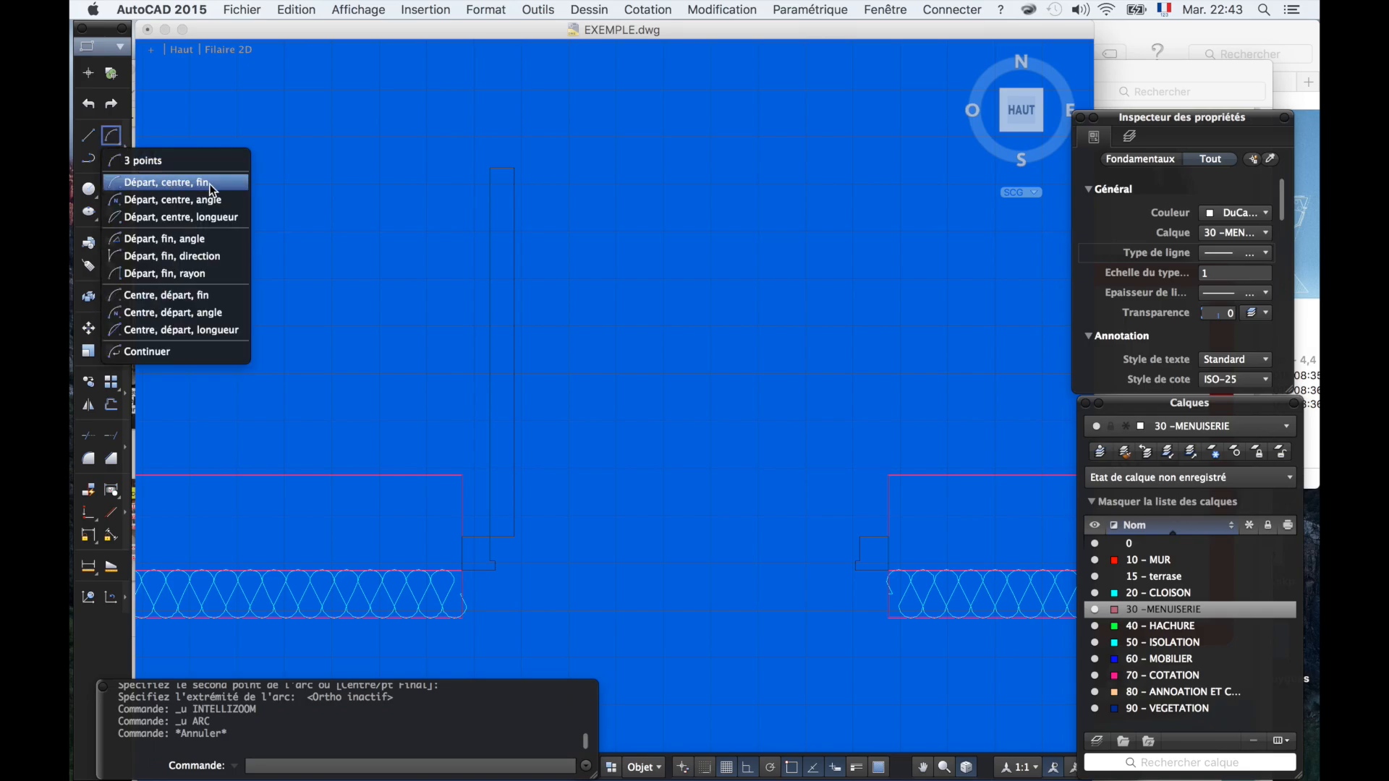
click(210, 184)
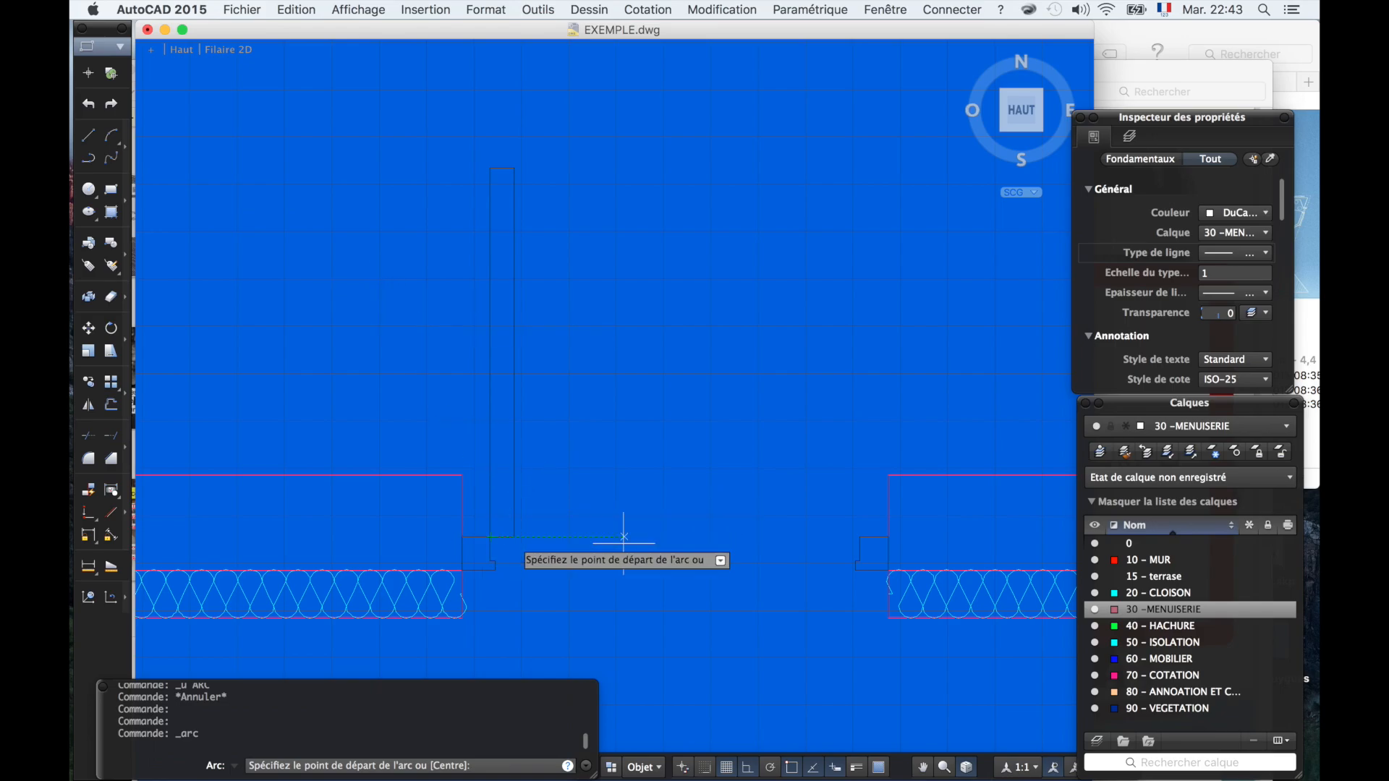
click(858, 536)
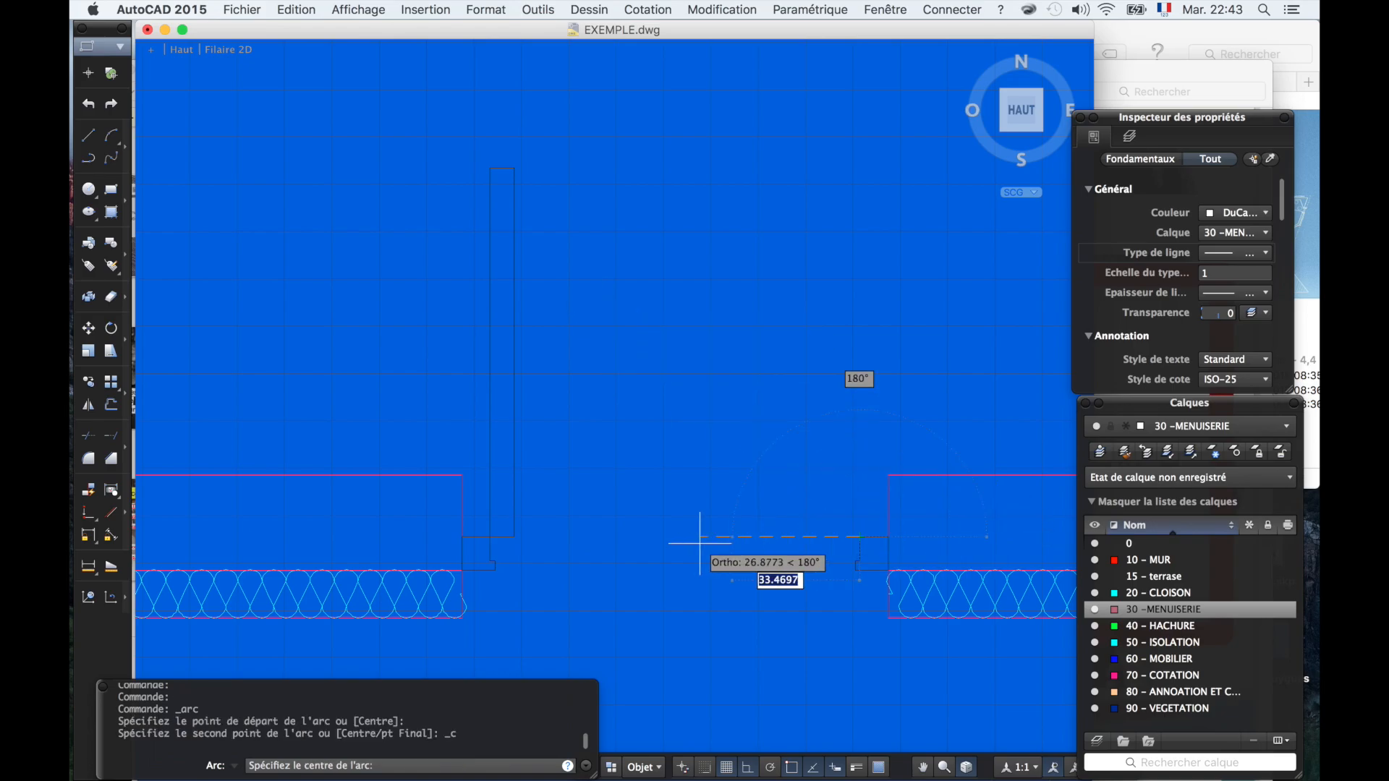
click(490, 536)
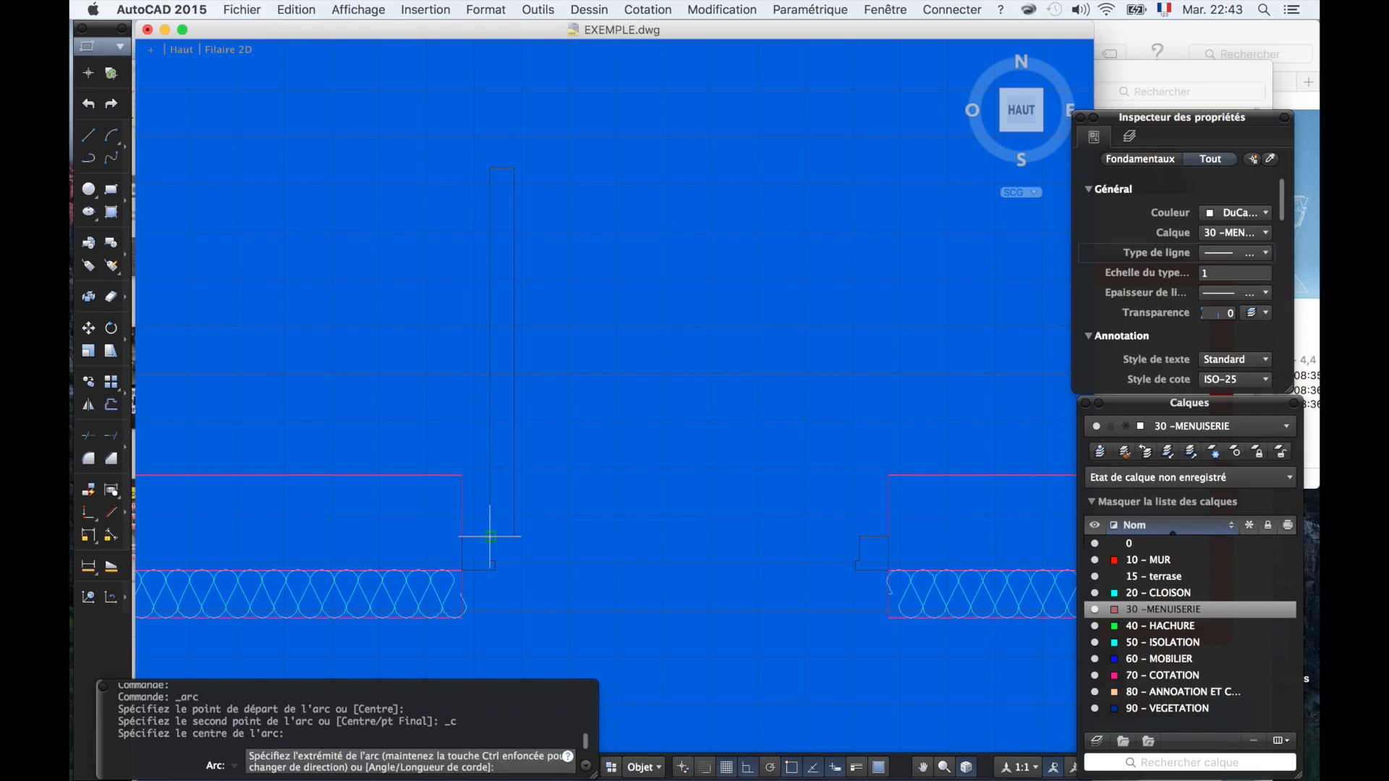
click(494, 166)
scroll(580, 375, down, 3)
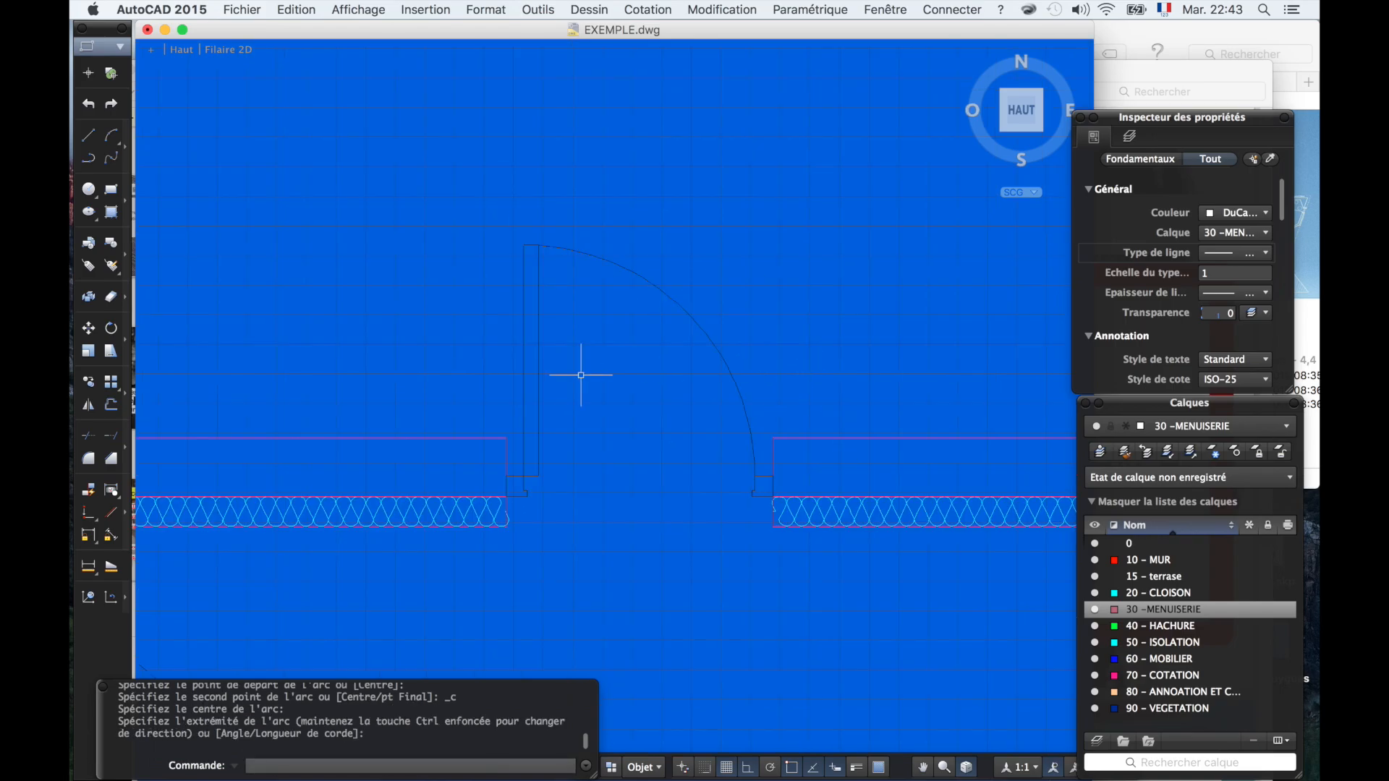
- Load the ACAD_ISO02W100 linetype from acadiso.lin and set the swing arc's linetype to Continuous
click(677, 303)
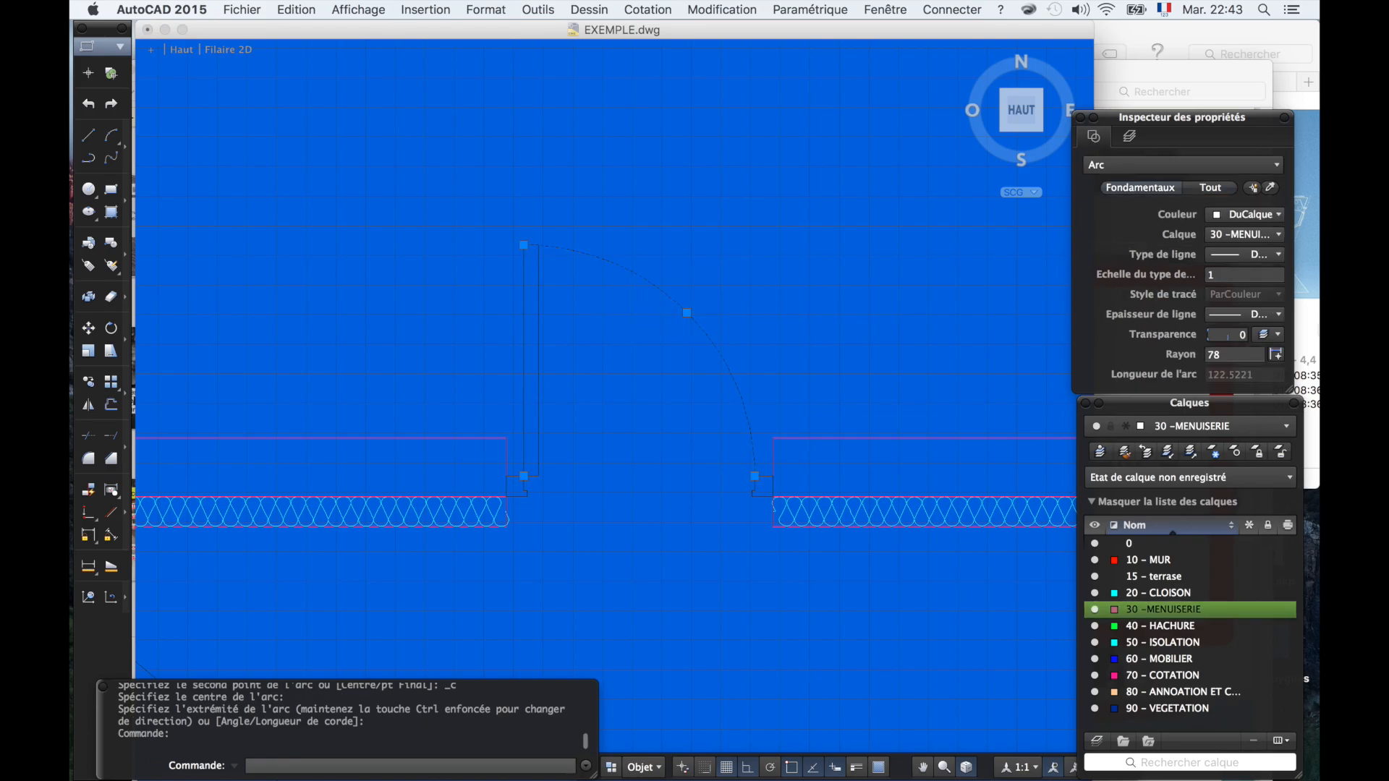
click(1273, 257)
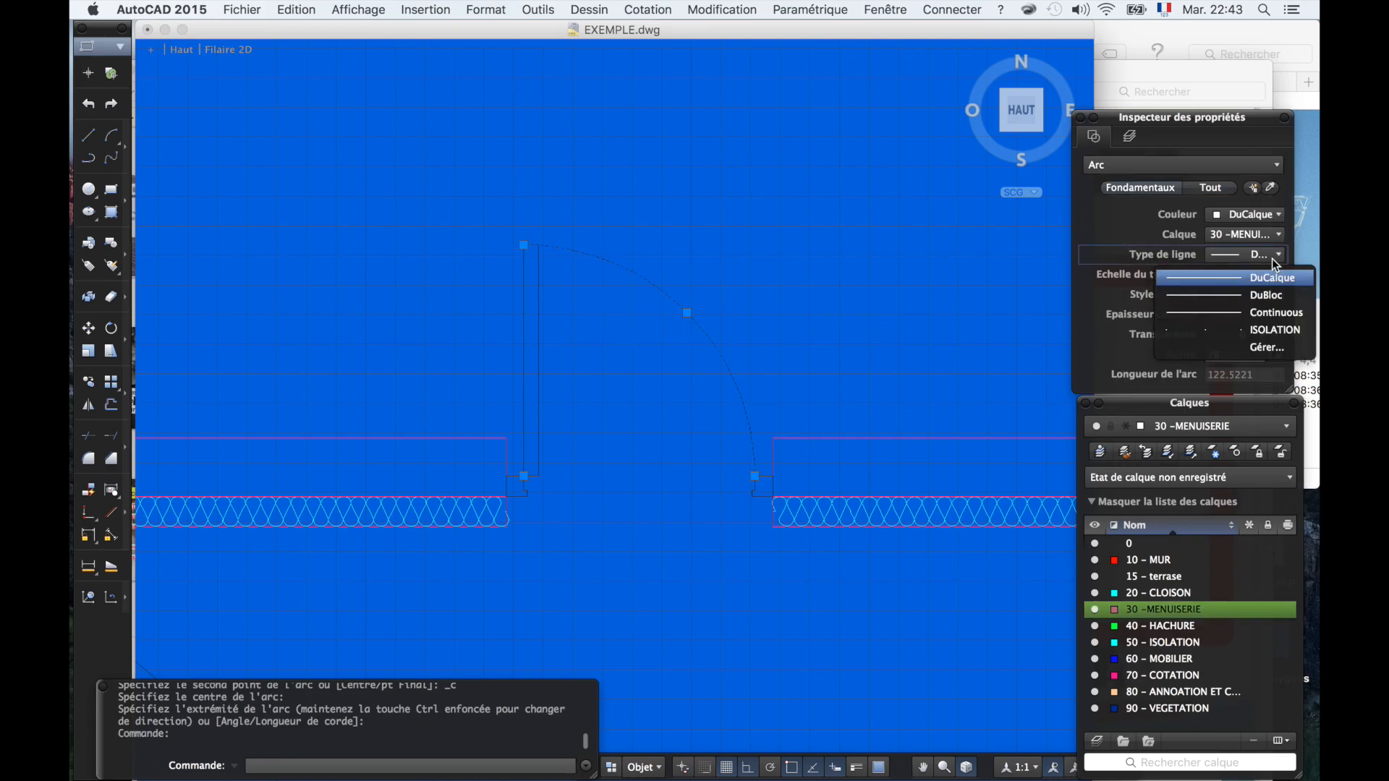
click(1271, 348)
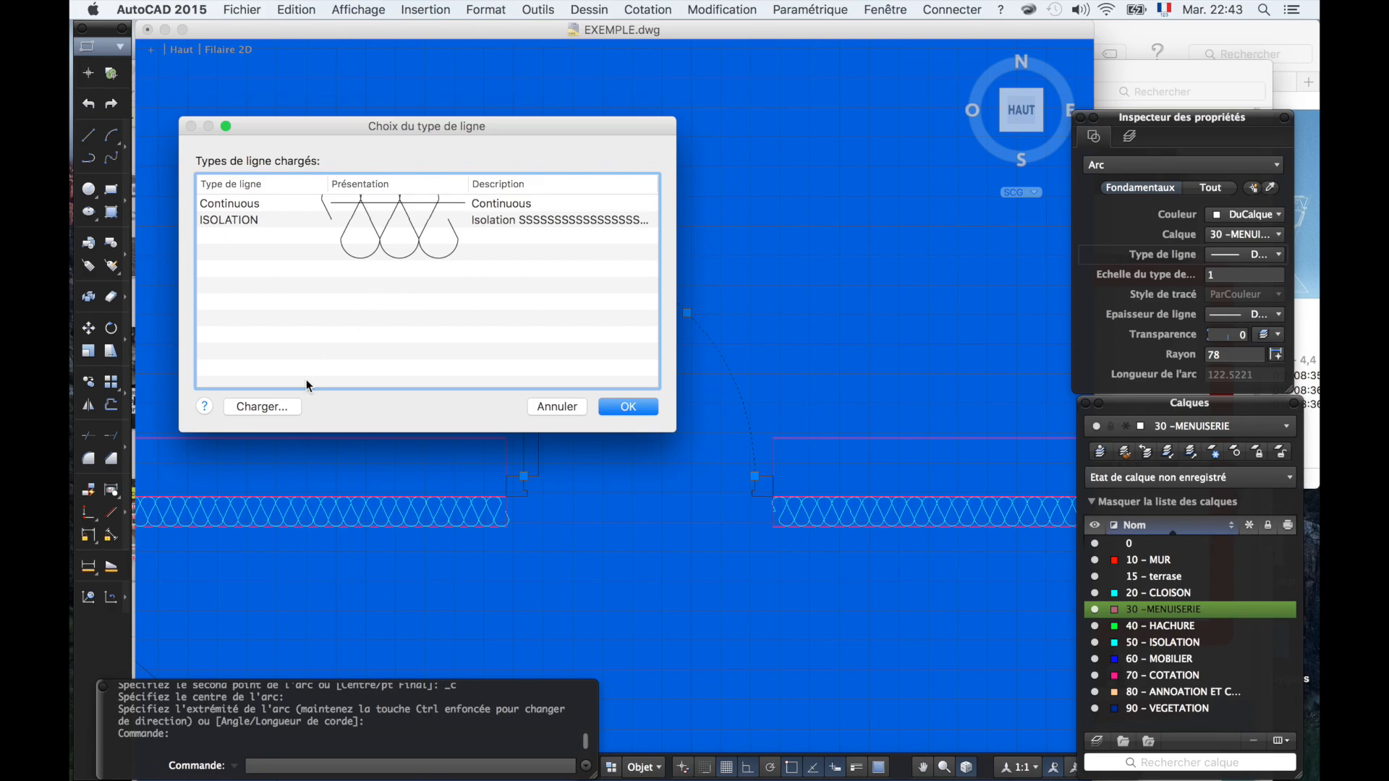
click(262, 407)
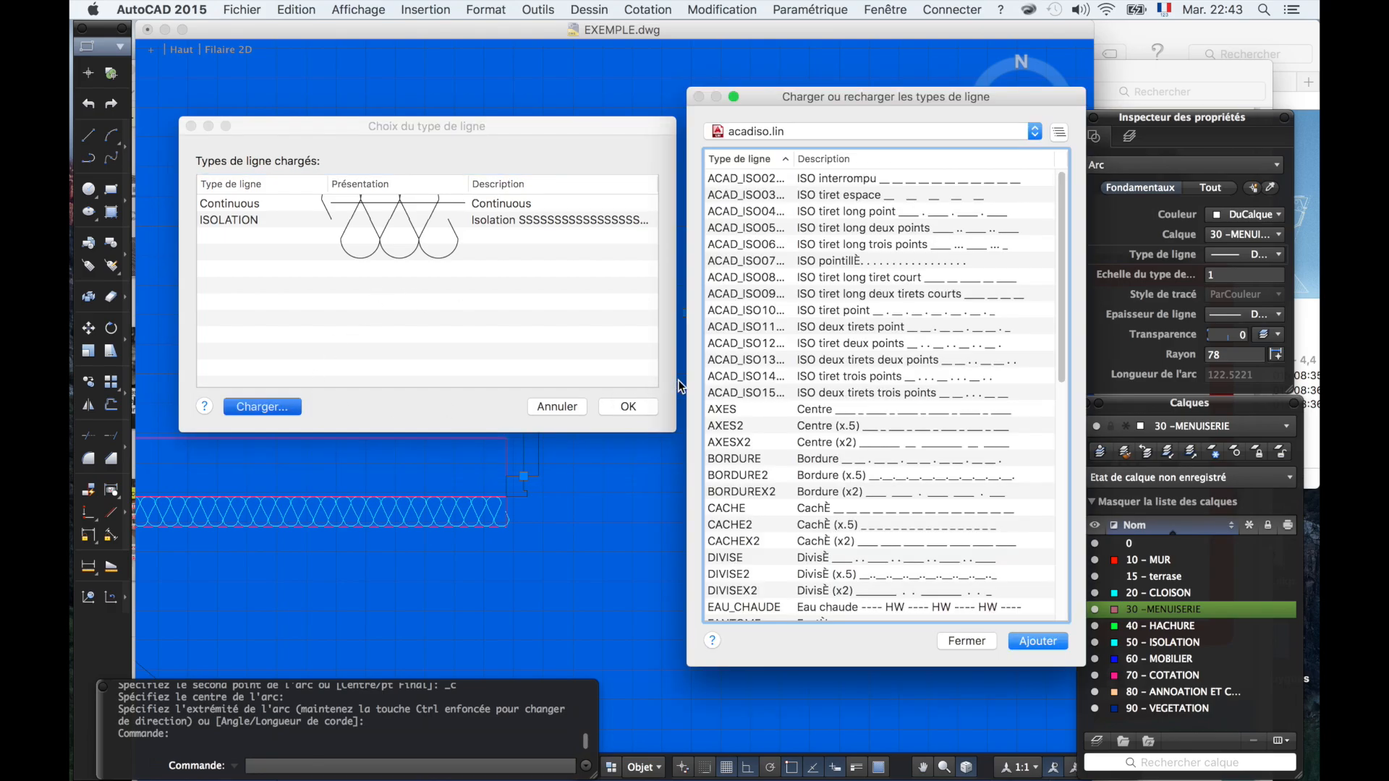
click(884, 181)
click(1039, 640)
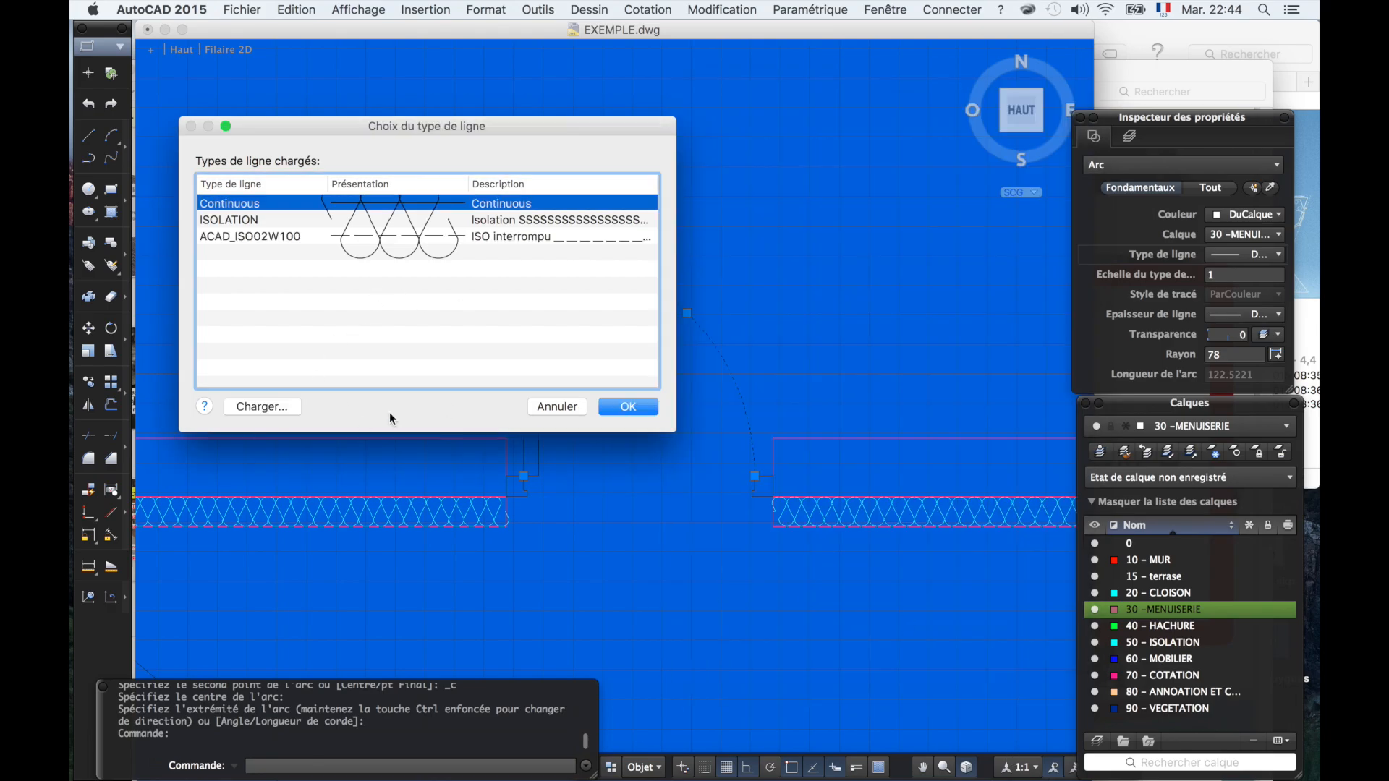
click(627, 407)
click(649, 392)
click(597, 389)
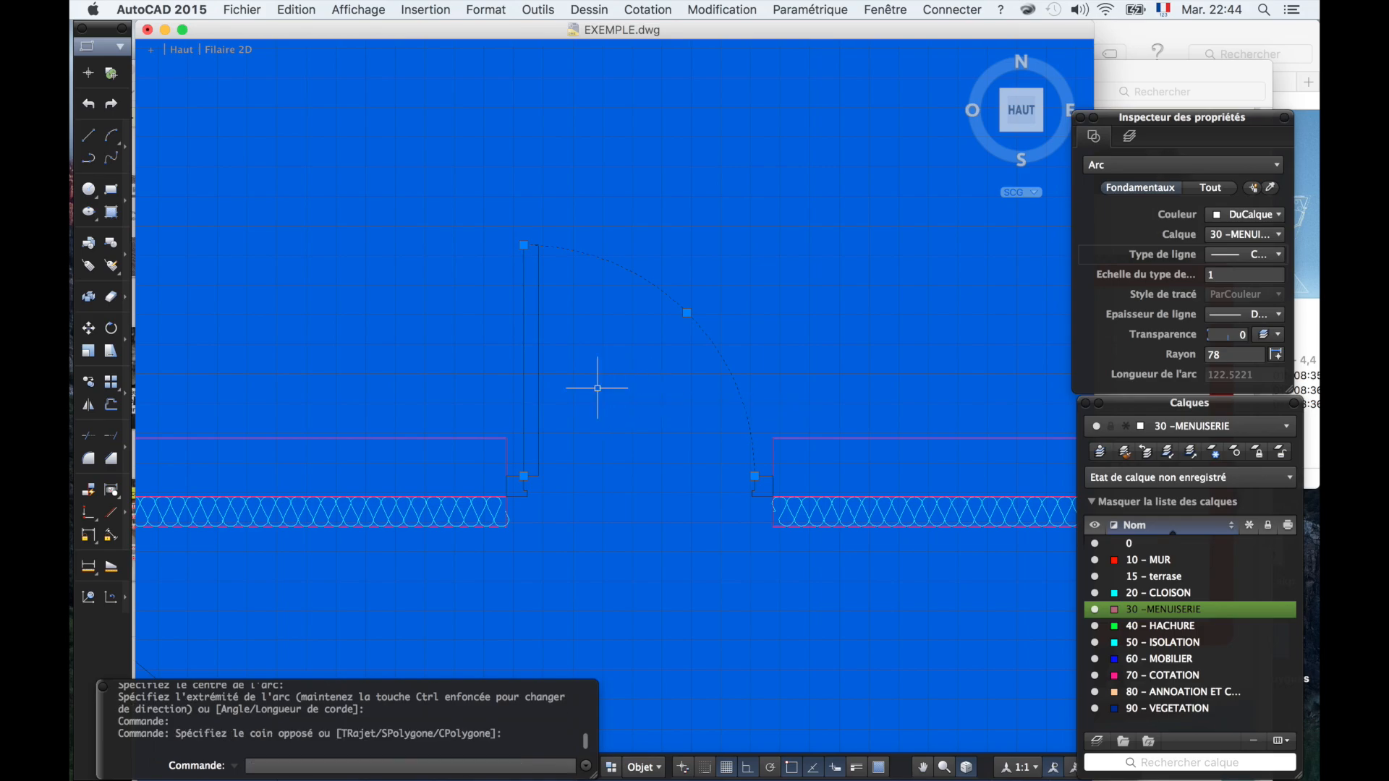
key(Return)
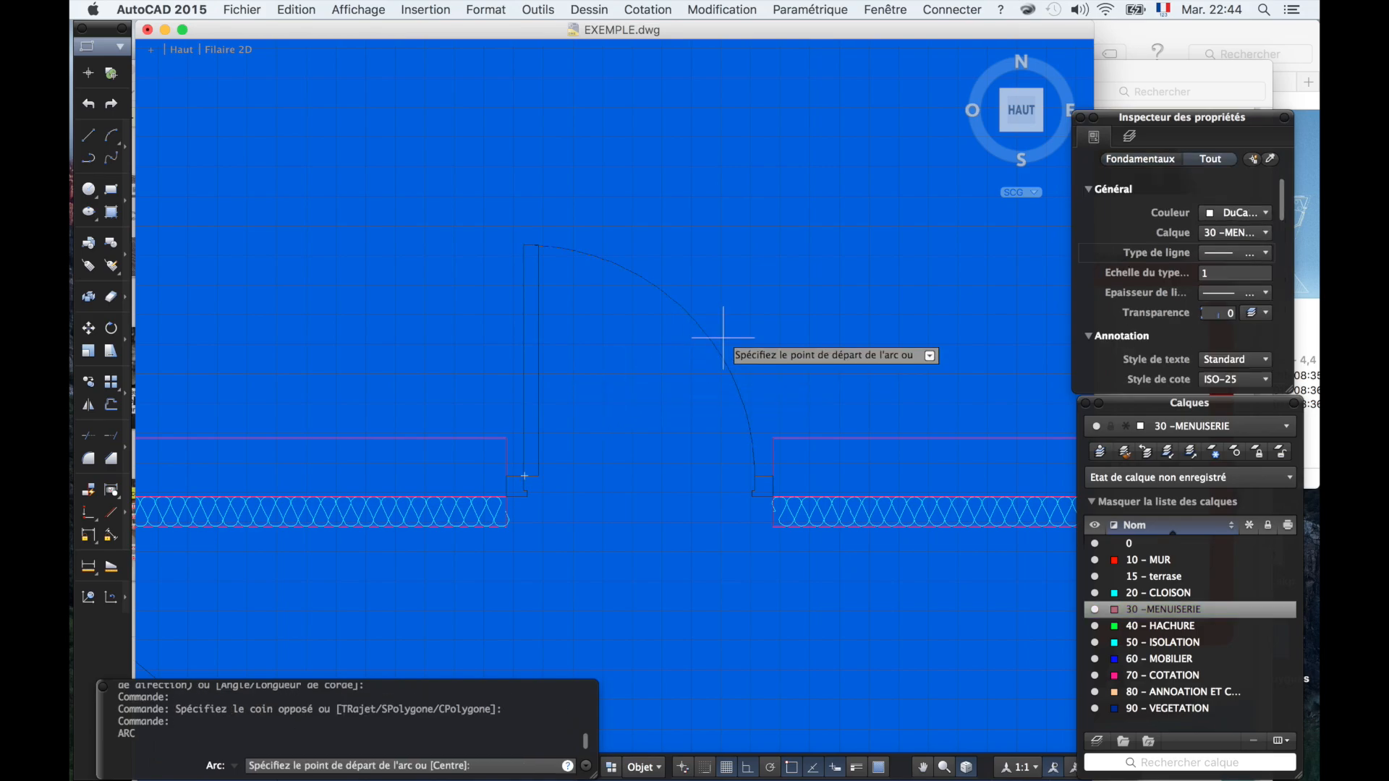
click(712, 345)
key(Escape)
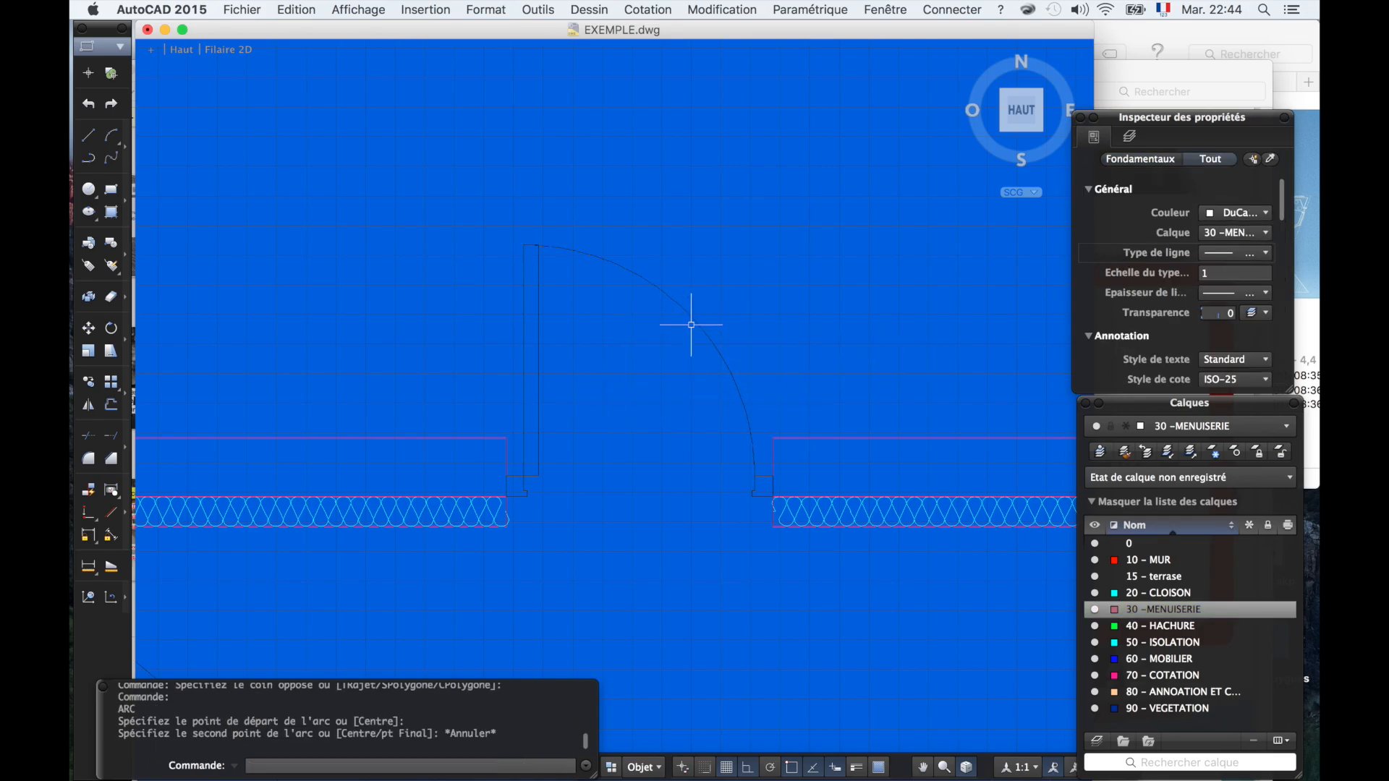
- Change the window swing arc's linetype to the dashed ACAD_ISO02W100
click(692, 313)
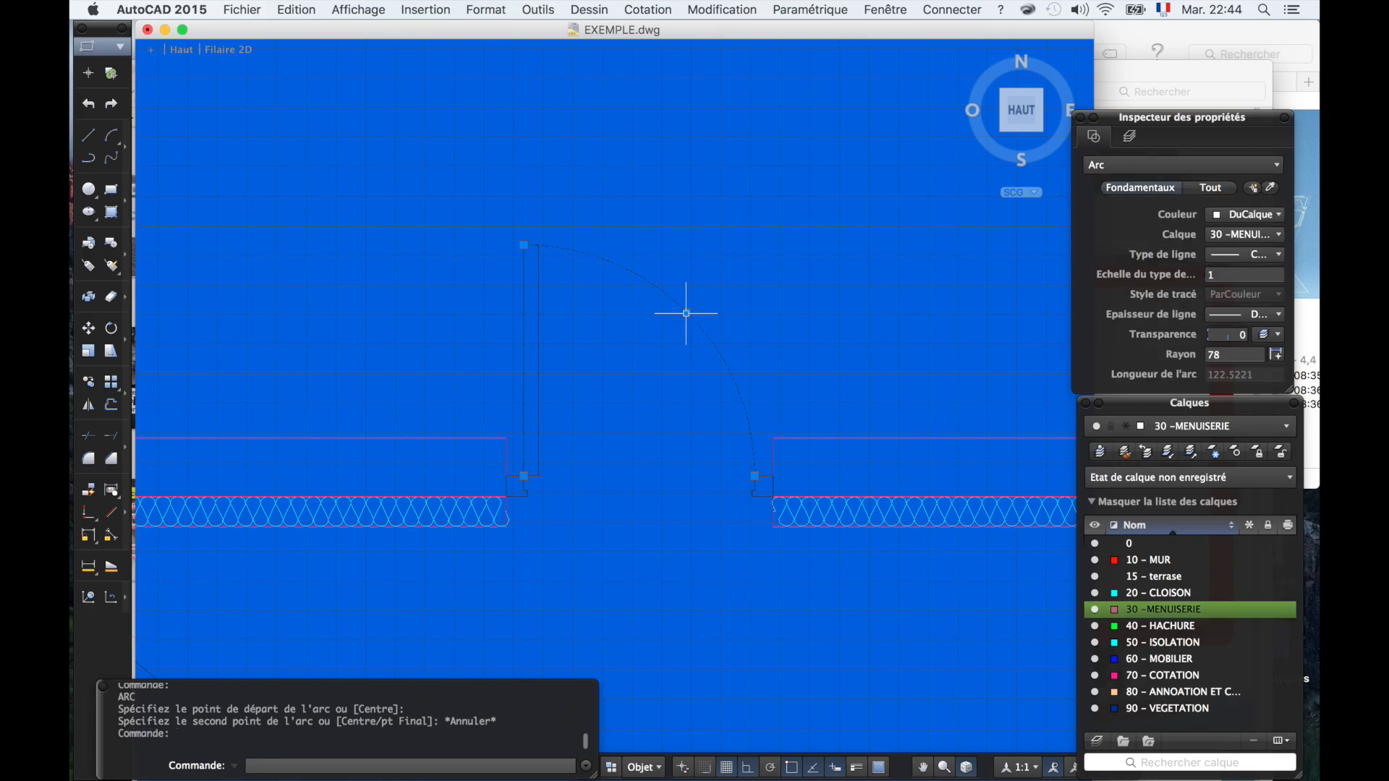
click(1267, 254)
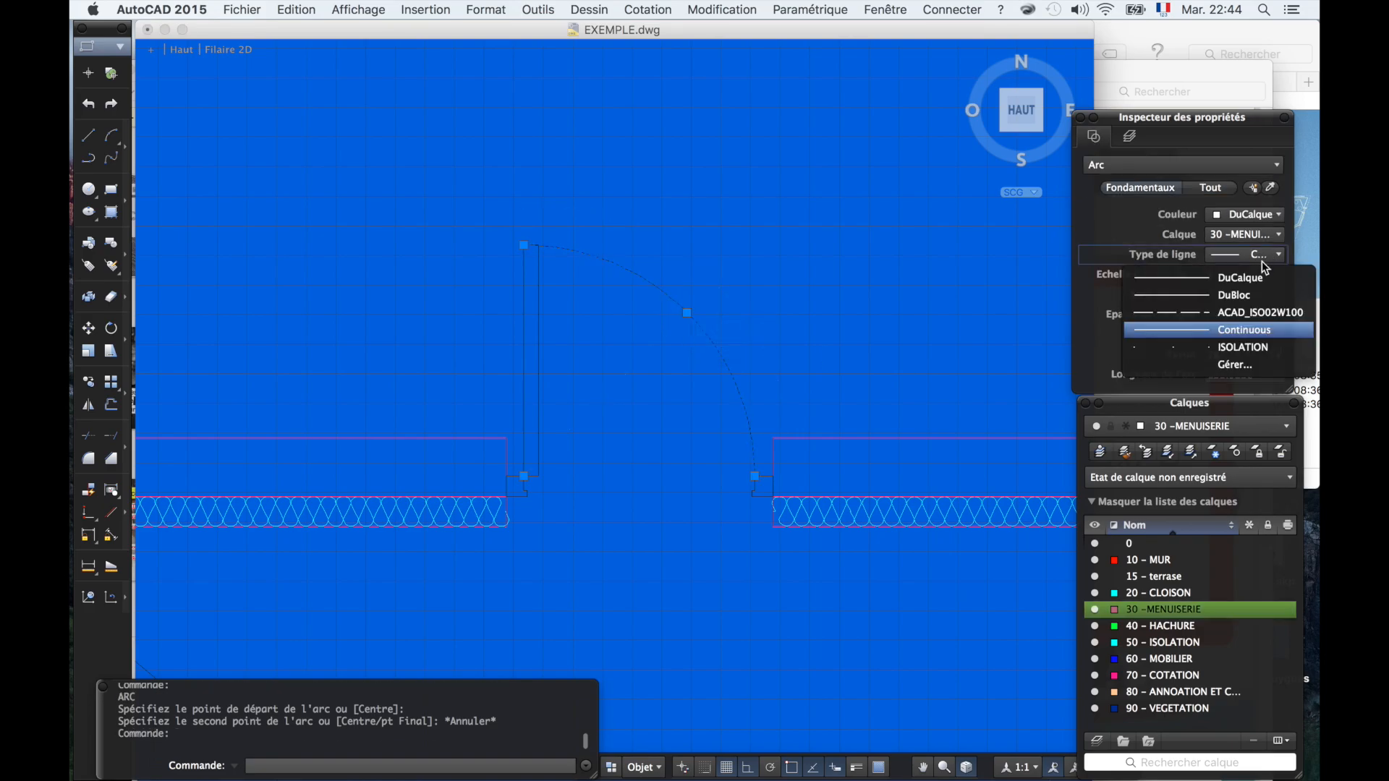
click(1266, 313)
click(969, 345)
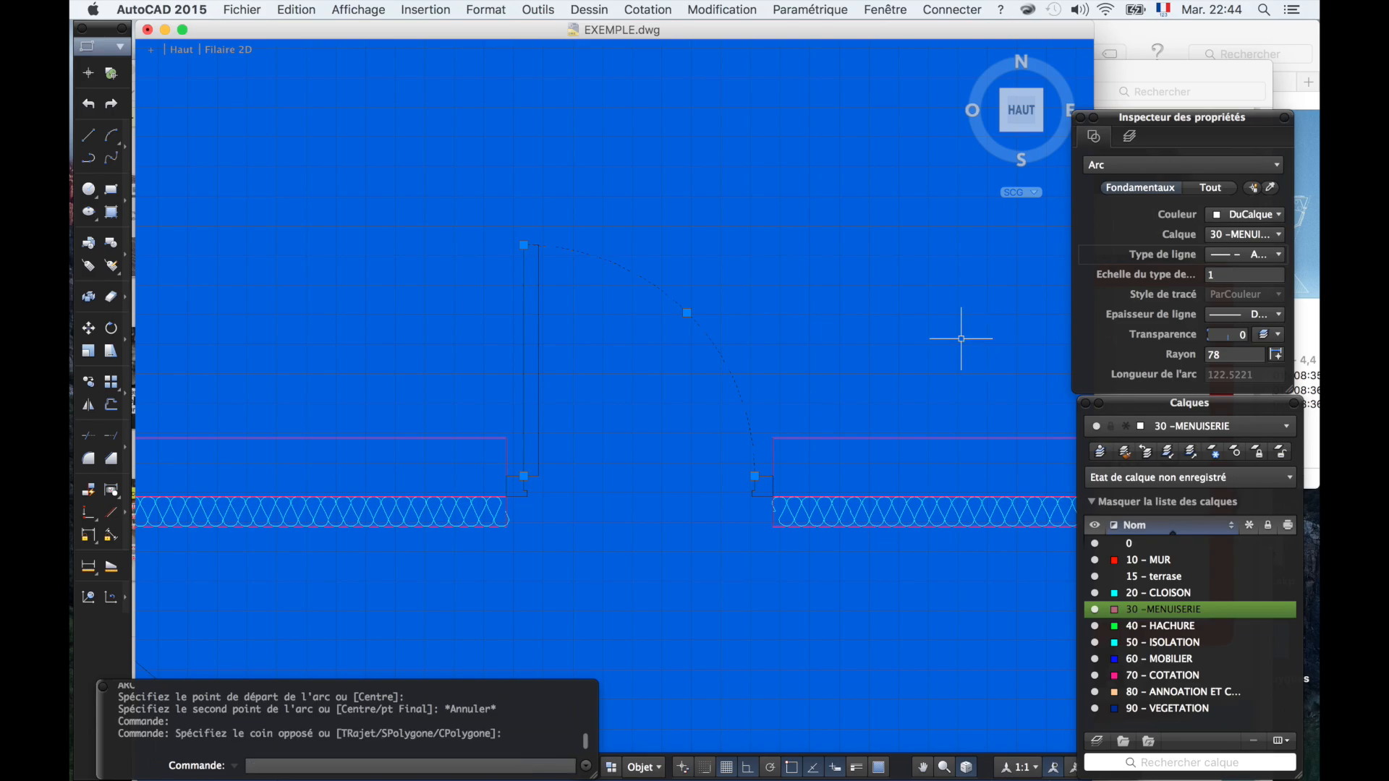
key(Escape)
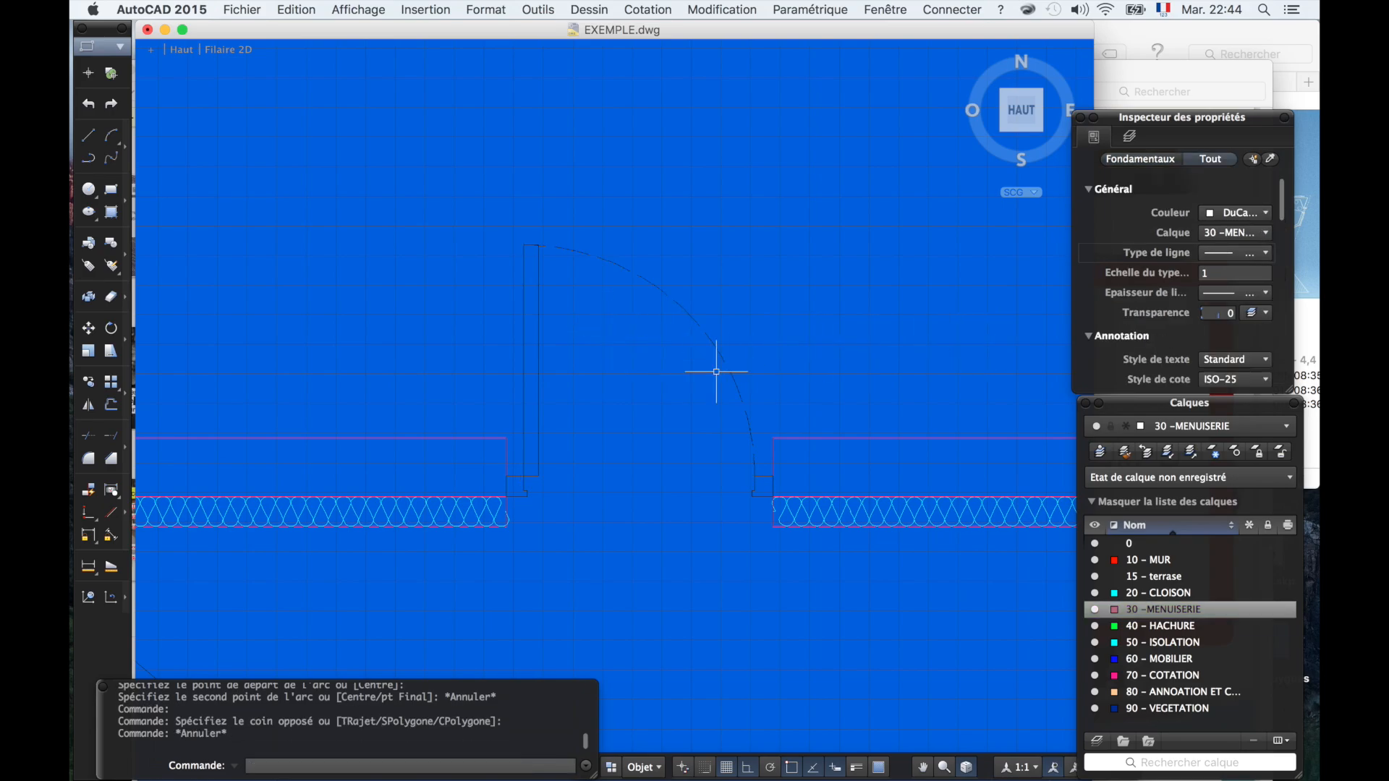
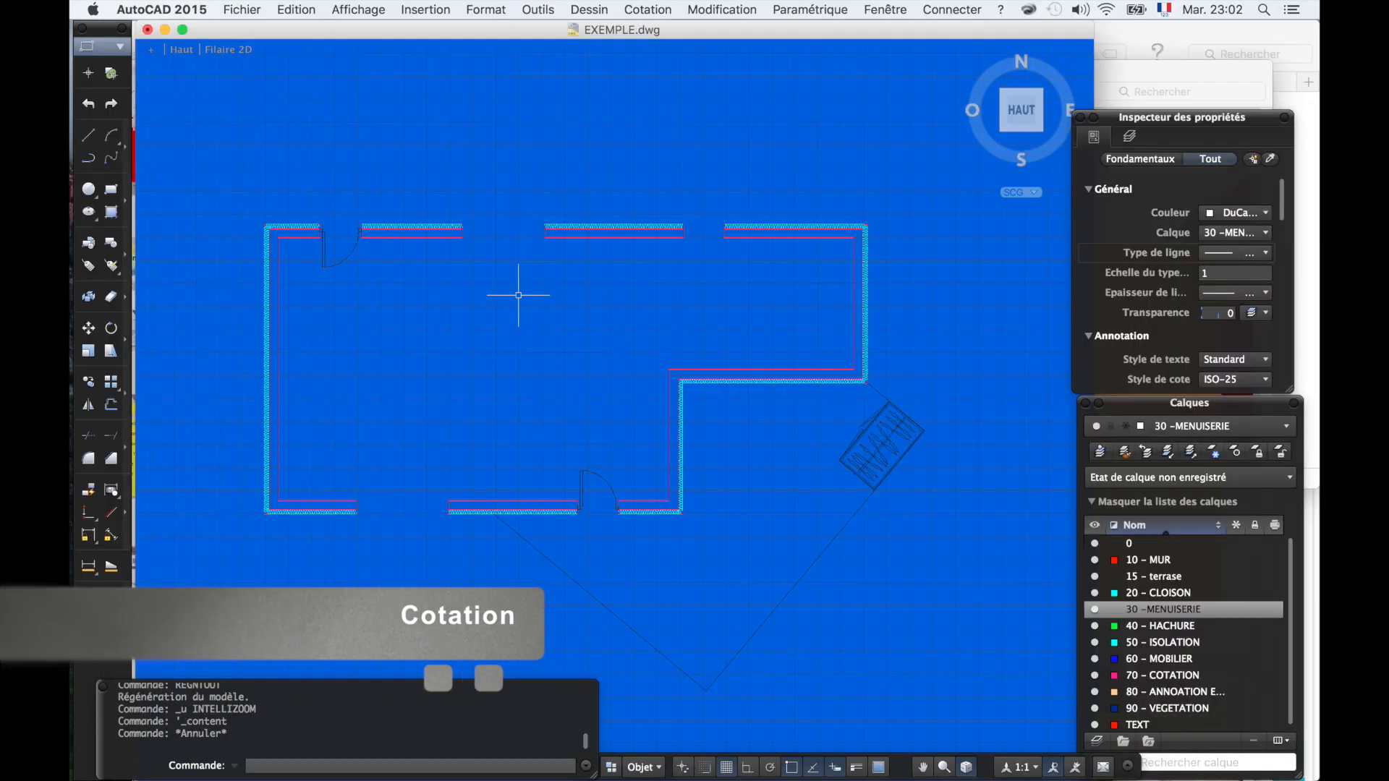
- Make the 70 - COTATION layer current
middle_drag(518, 295, 562, 240)
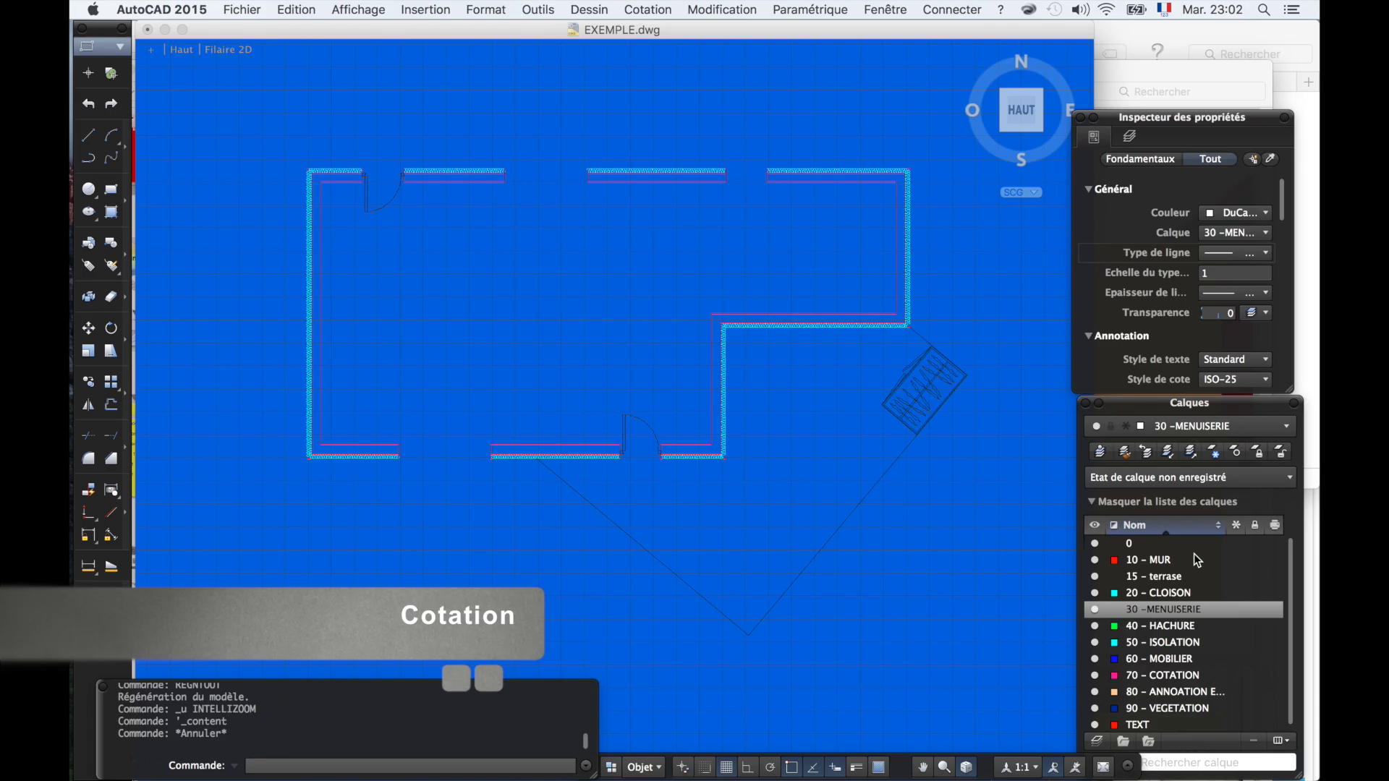
click(1179, 676)
right_click(1177, 678)
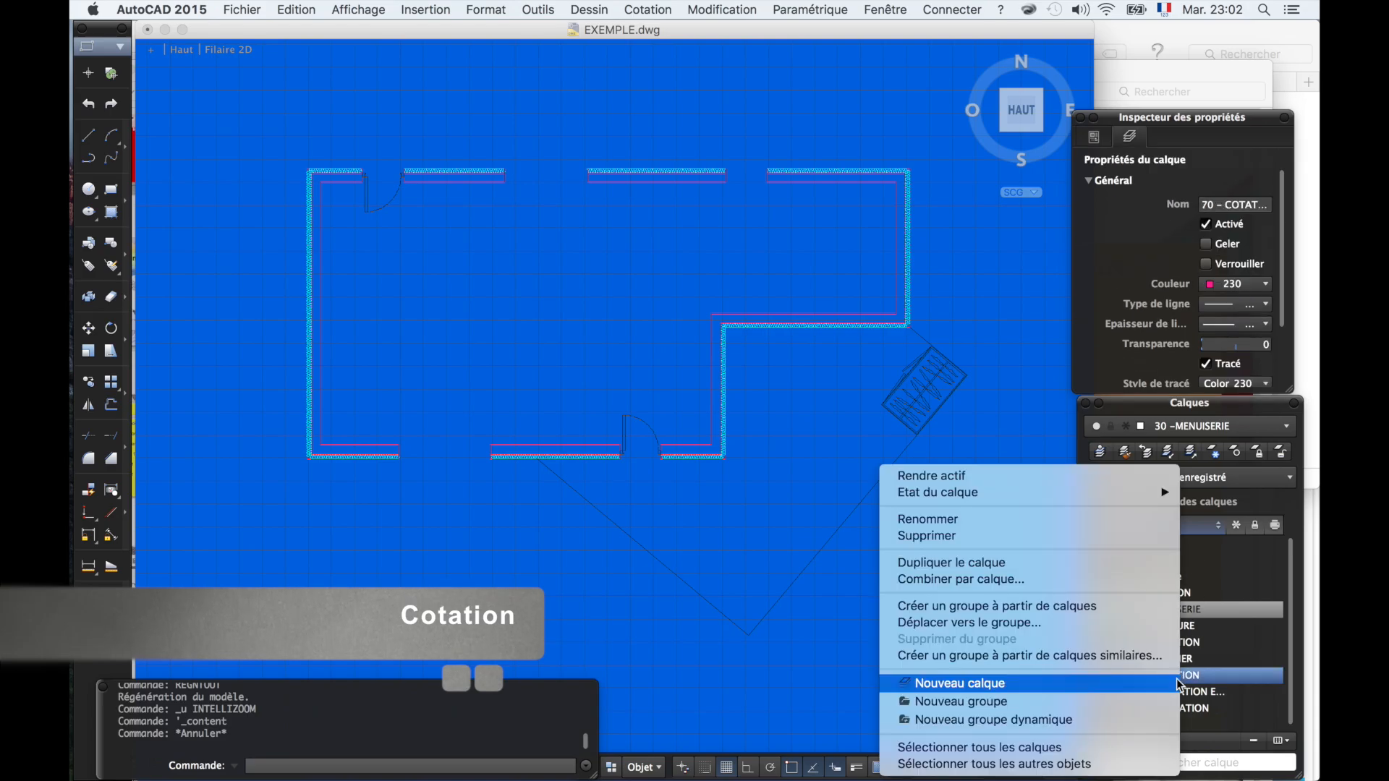
click(1088, 474)
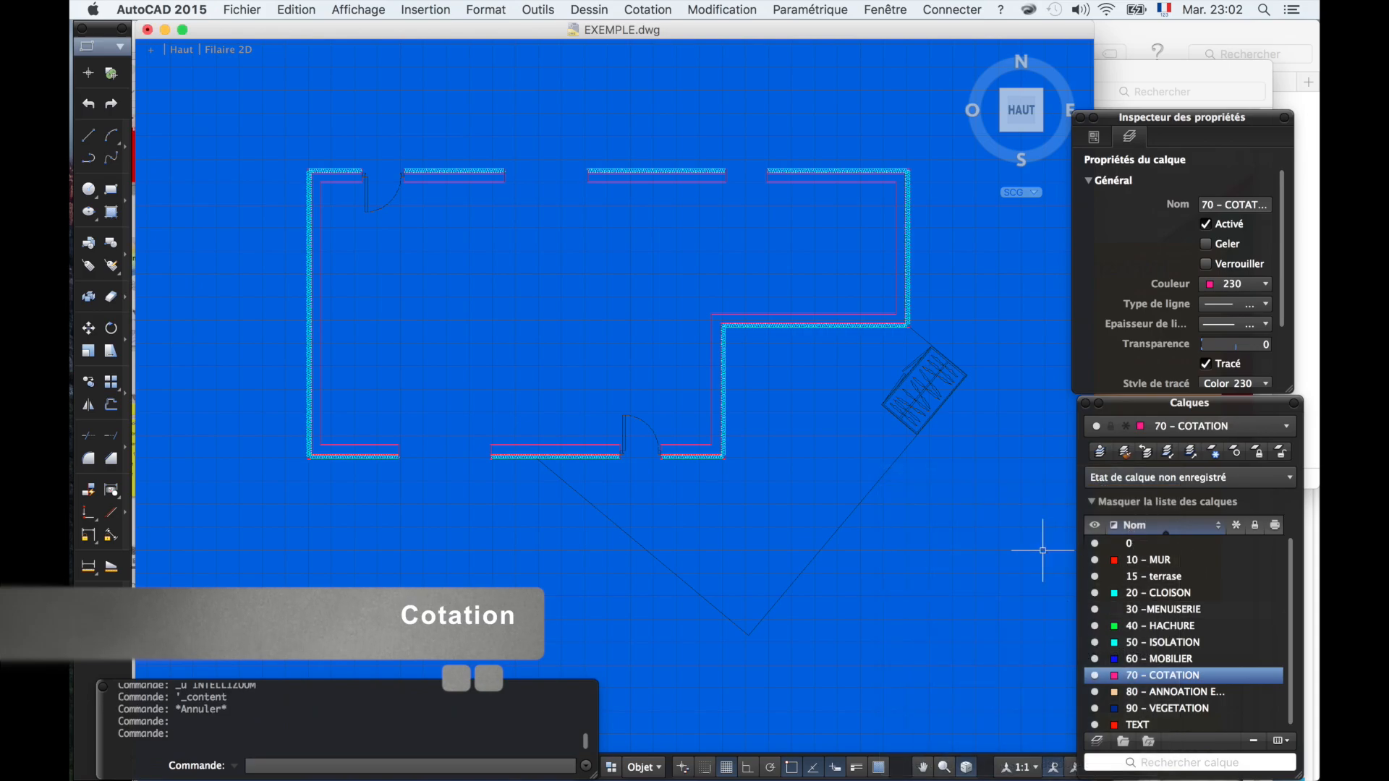
- Add a vertical linear dimension (COTLIN) along the full outer left wall, with its dimension line outside the building
scroll(428, 402, down, 2)
scroll(467, 291, up, 2)
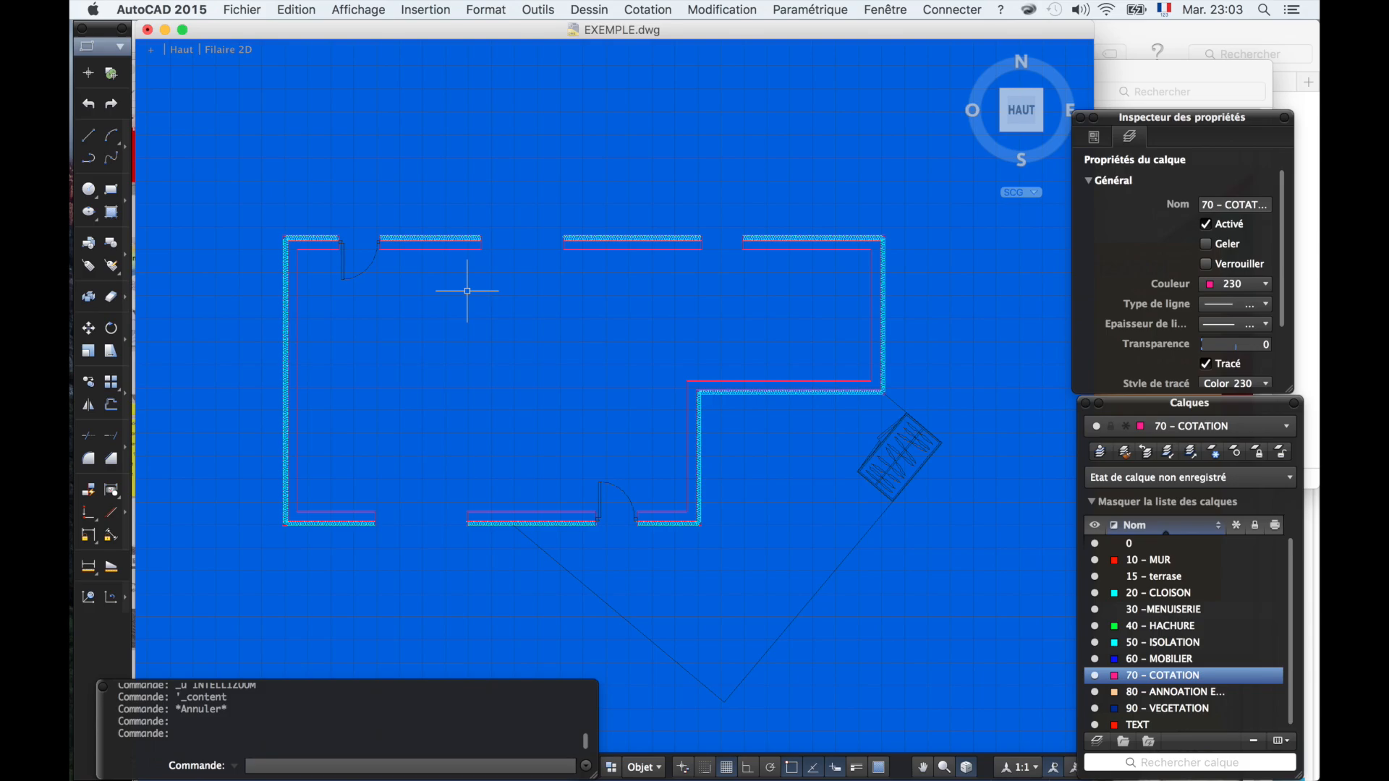
text(COT)
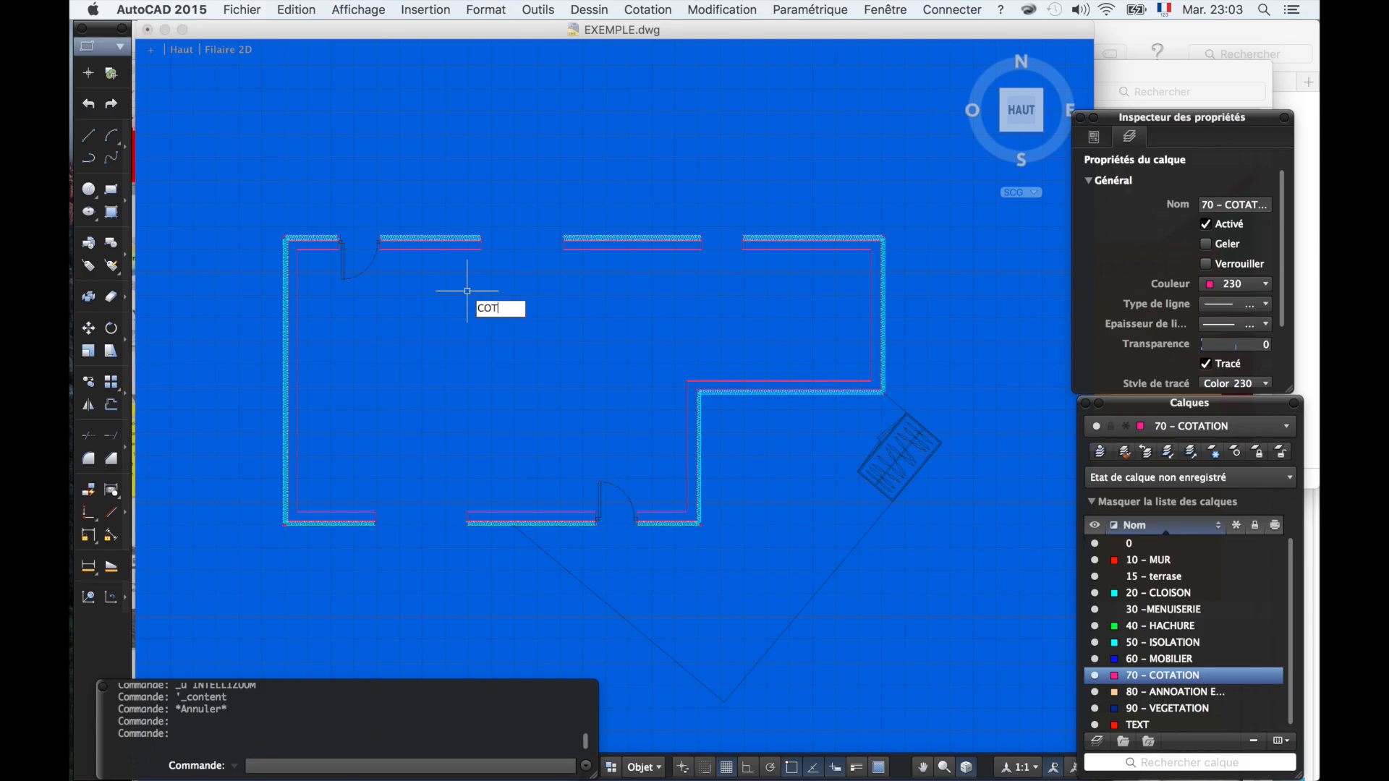
text(LIGN)
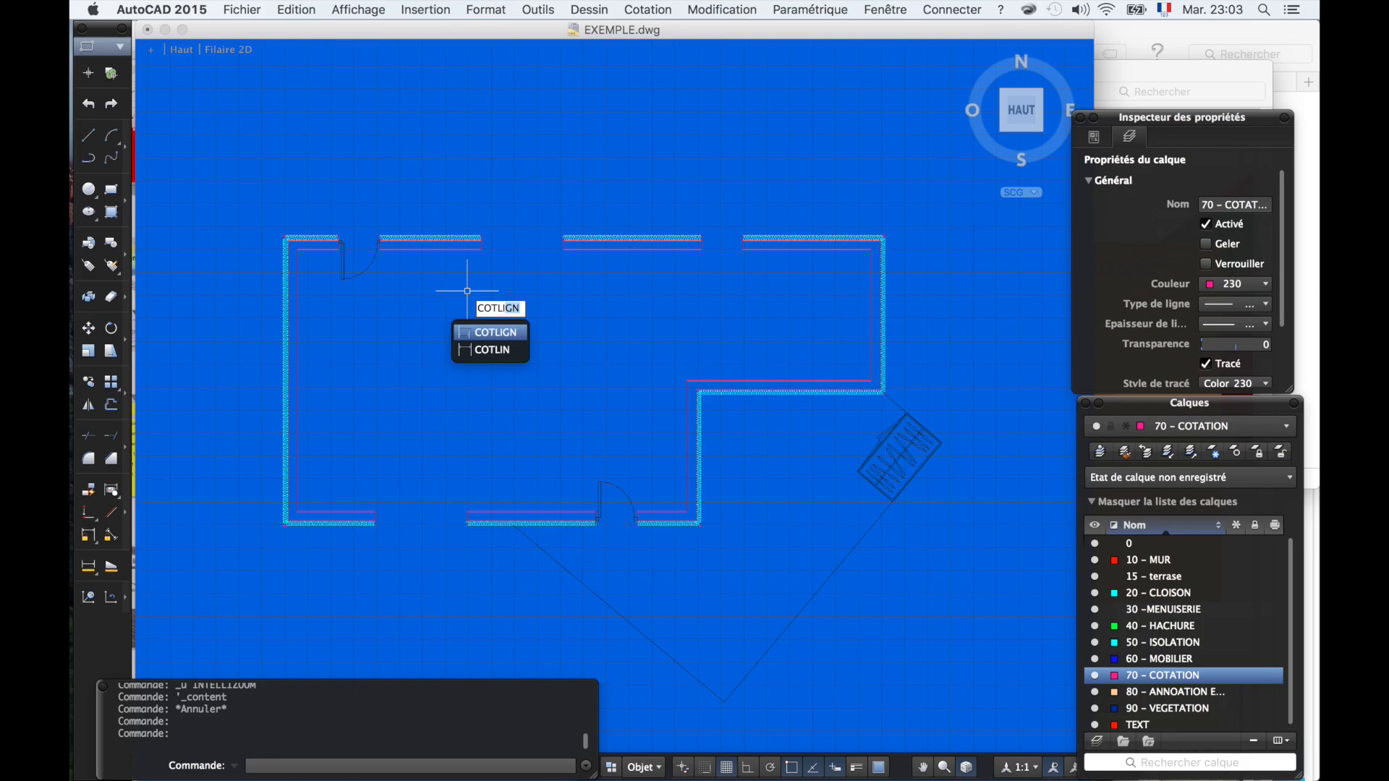
key(Down)
key(Return)
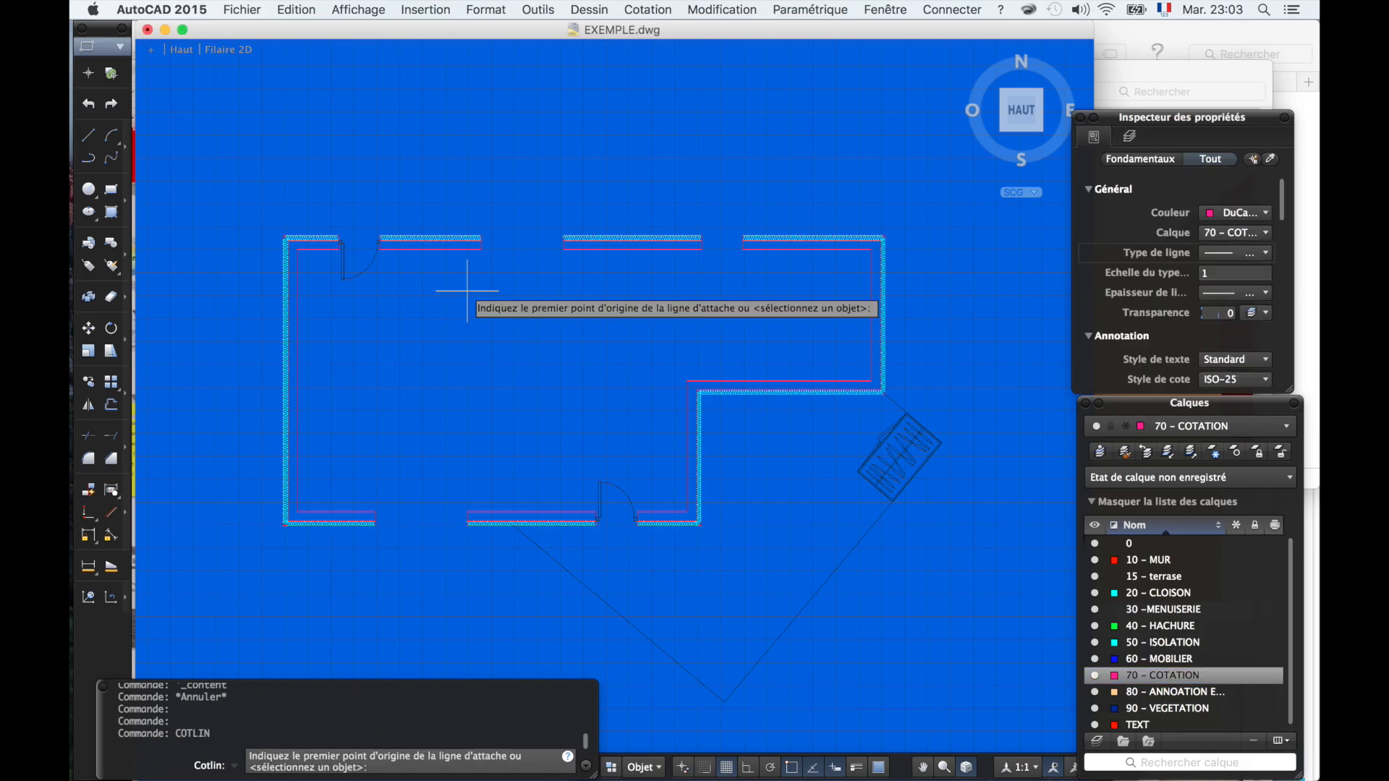
click(285, 236)
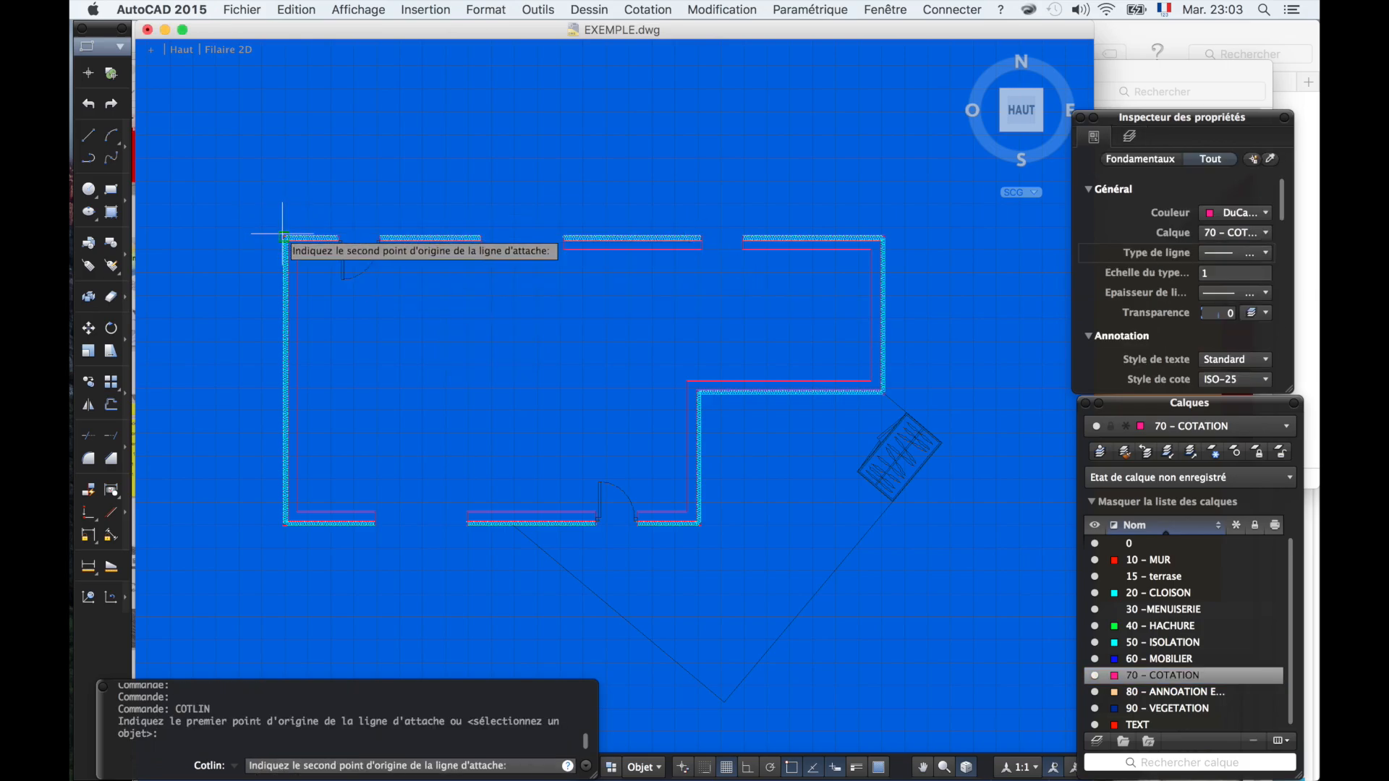
click(281, 527)
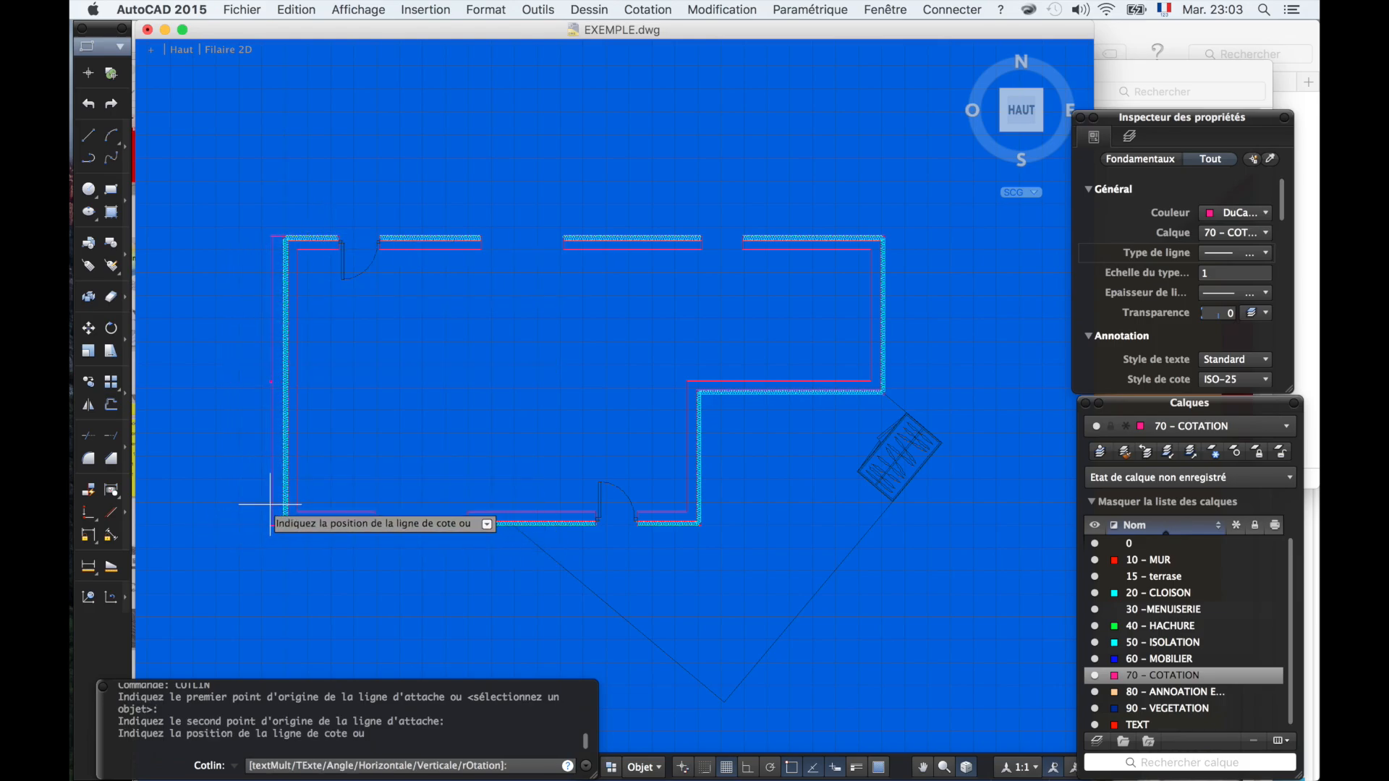
click(243, 506)
- Try a linear dimension on the slanted line below the building, aligned with the left wall's dimension, and undo it
scroll(372, 384, down, 4)
scroll(425, 489, up, 4)
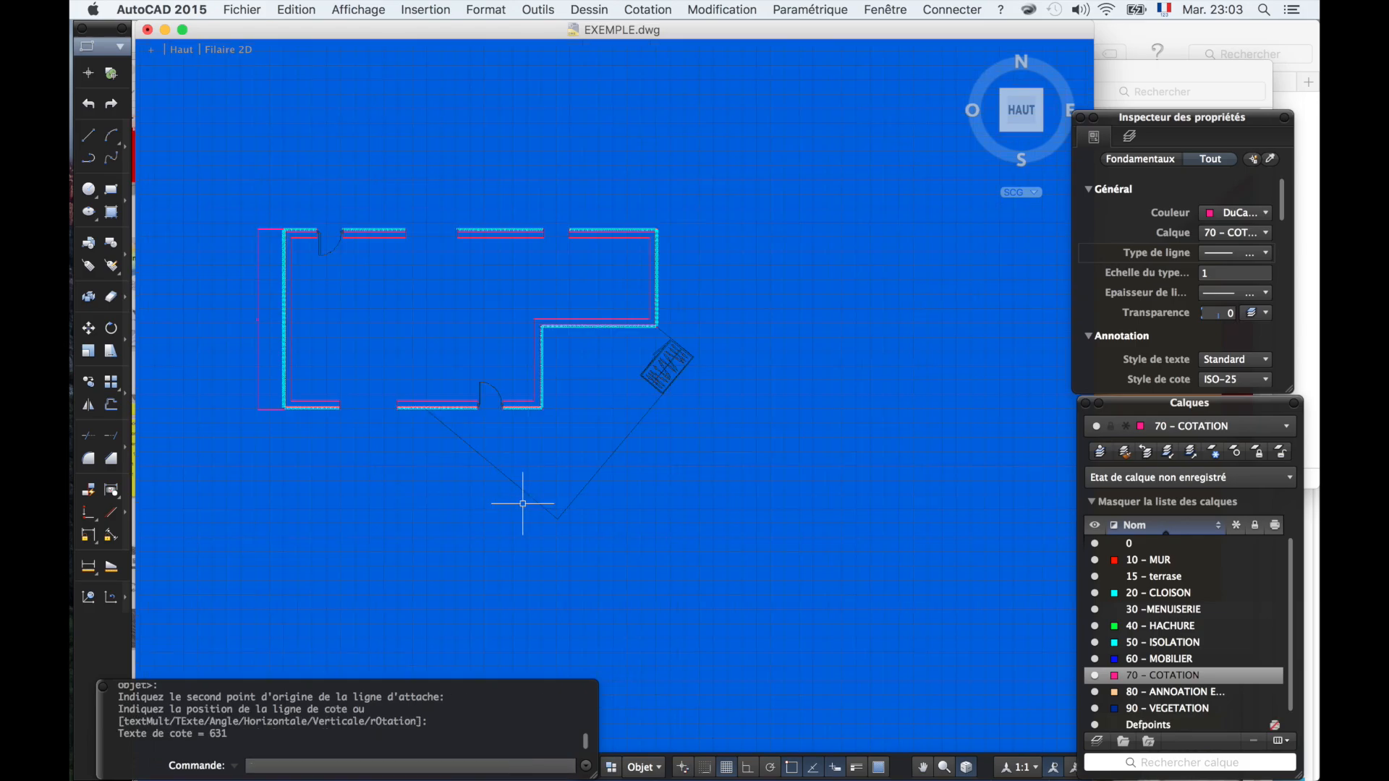
key(Return)
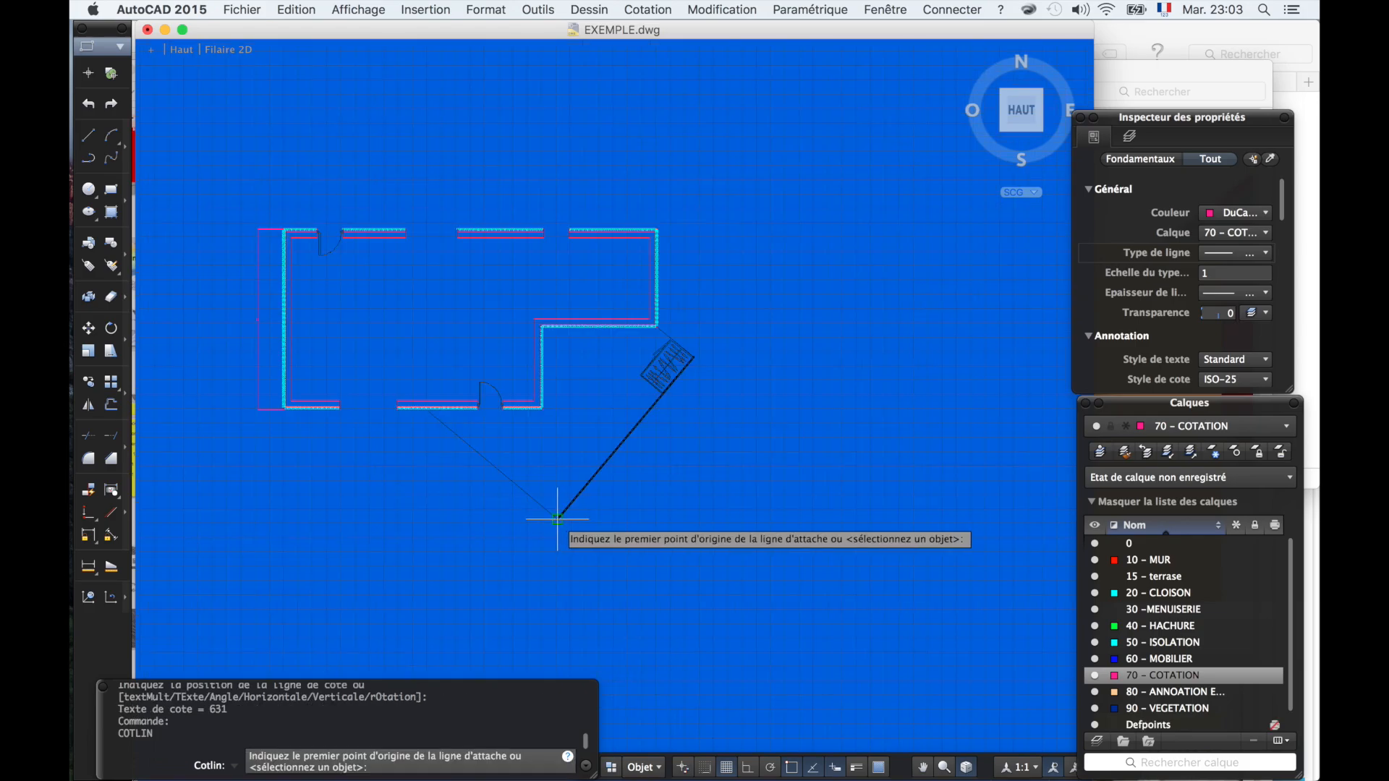
click(557, 519)
click(427, 409)
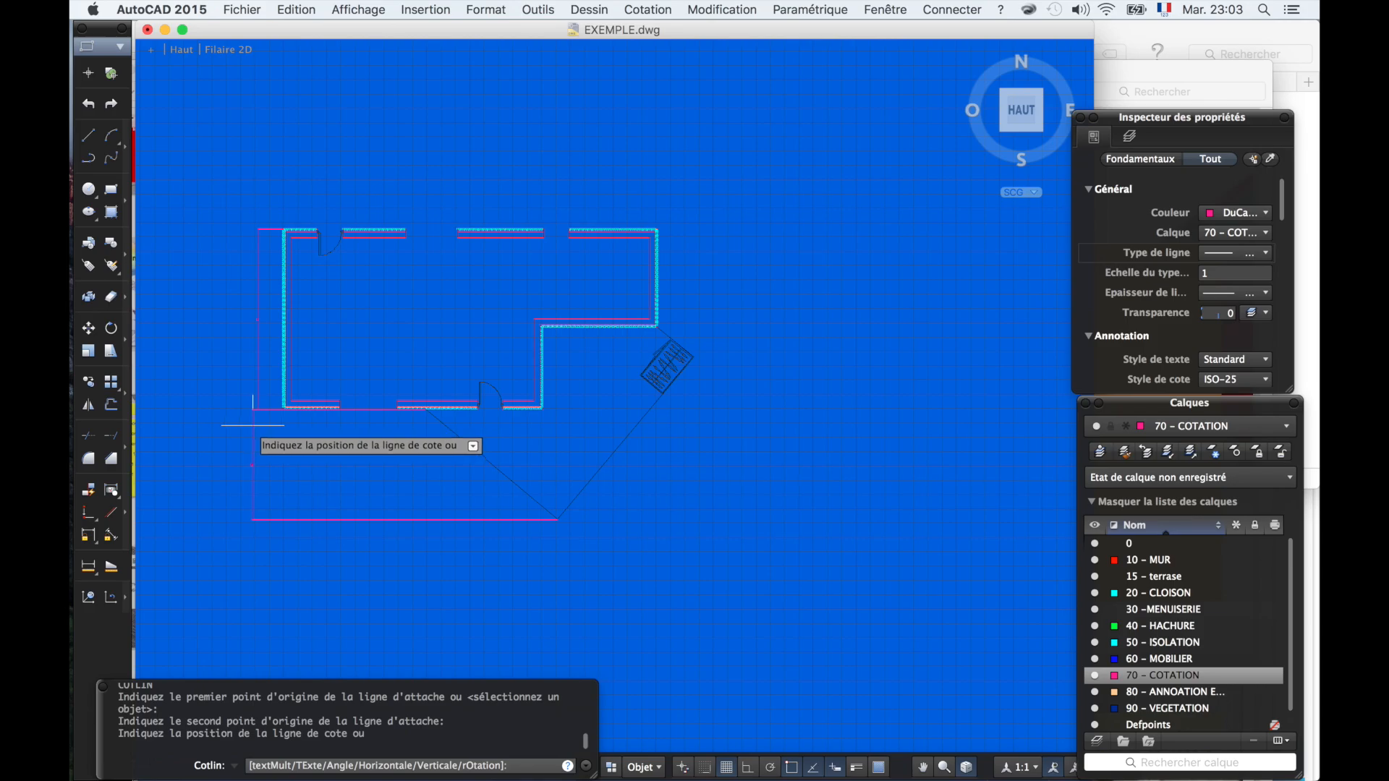
click(257, 411)
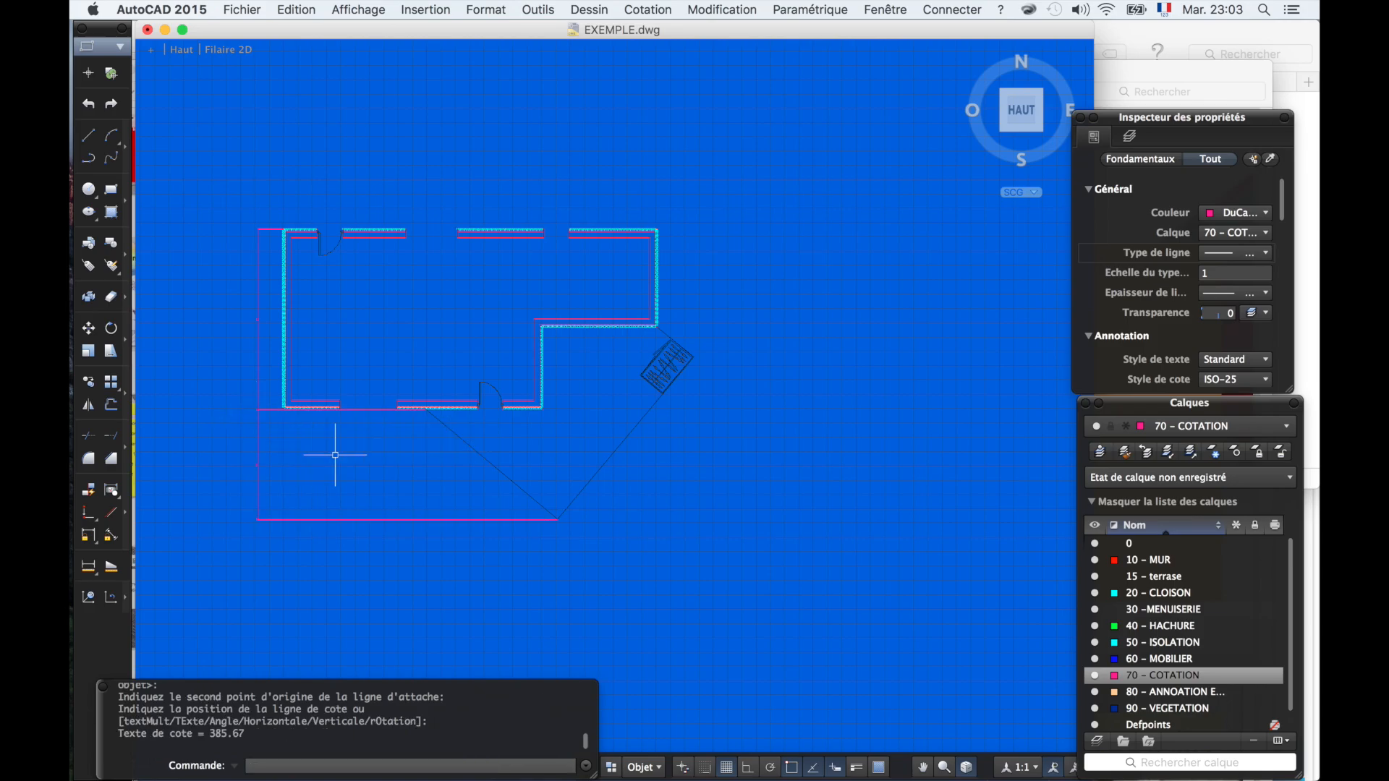
scroll(335, 455, down, 4)
scroll(335, 455, up, 4)
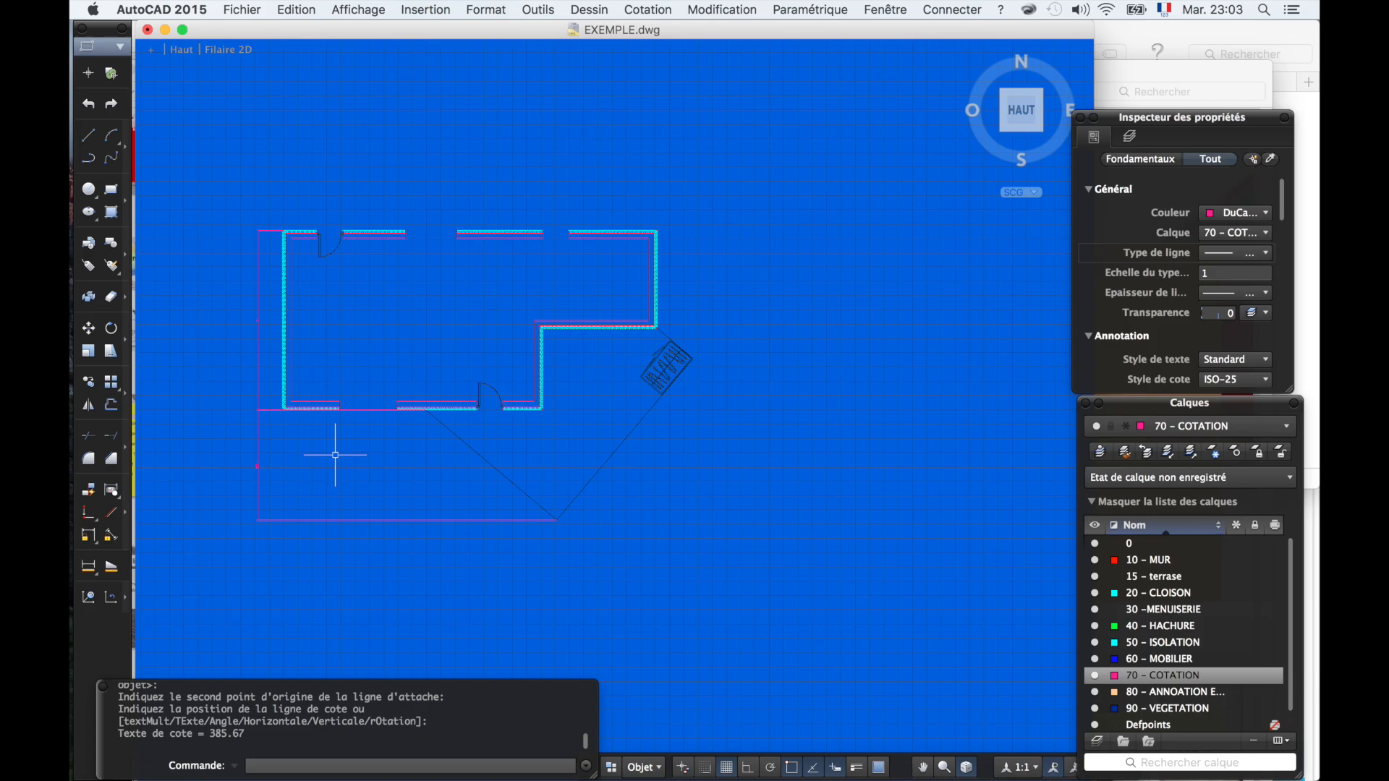
scroll(335, 455, up, 1)
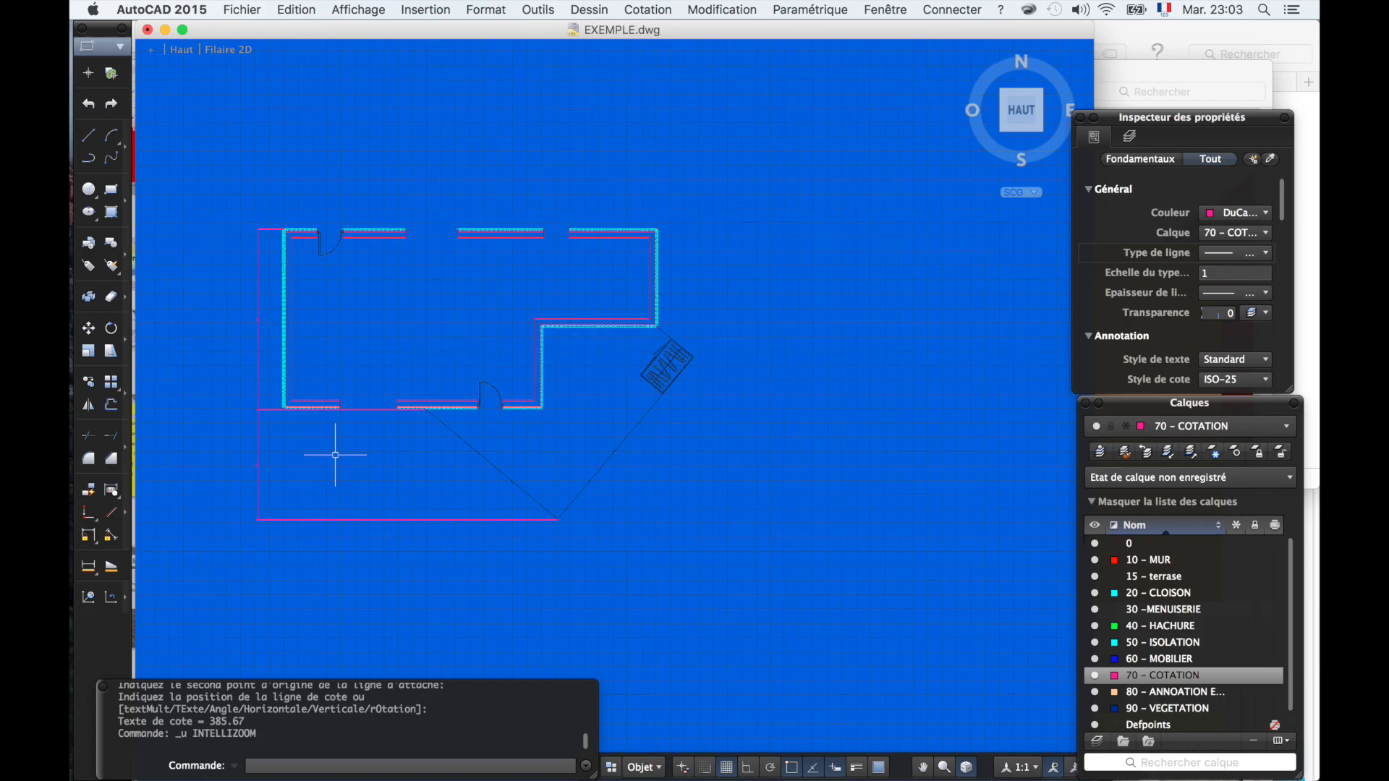
key(super+z)
- Add an aligned dimension (COTALI) to the slanted line from the bottom wall to its lower corner, offset to the lower left
text(COTA)
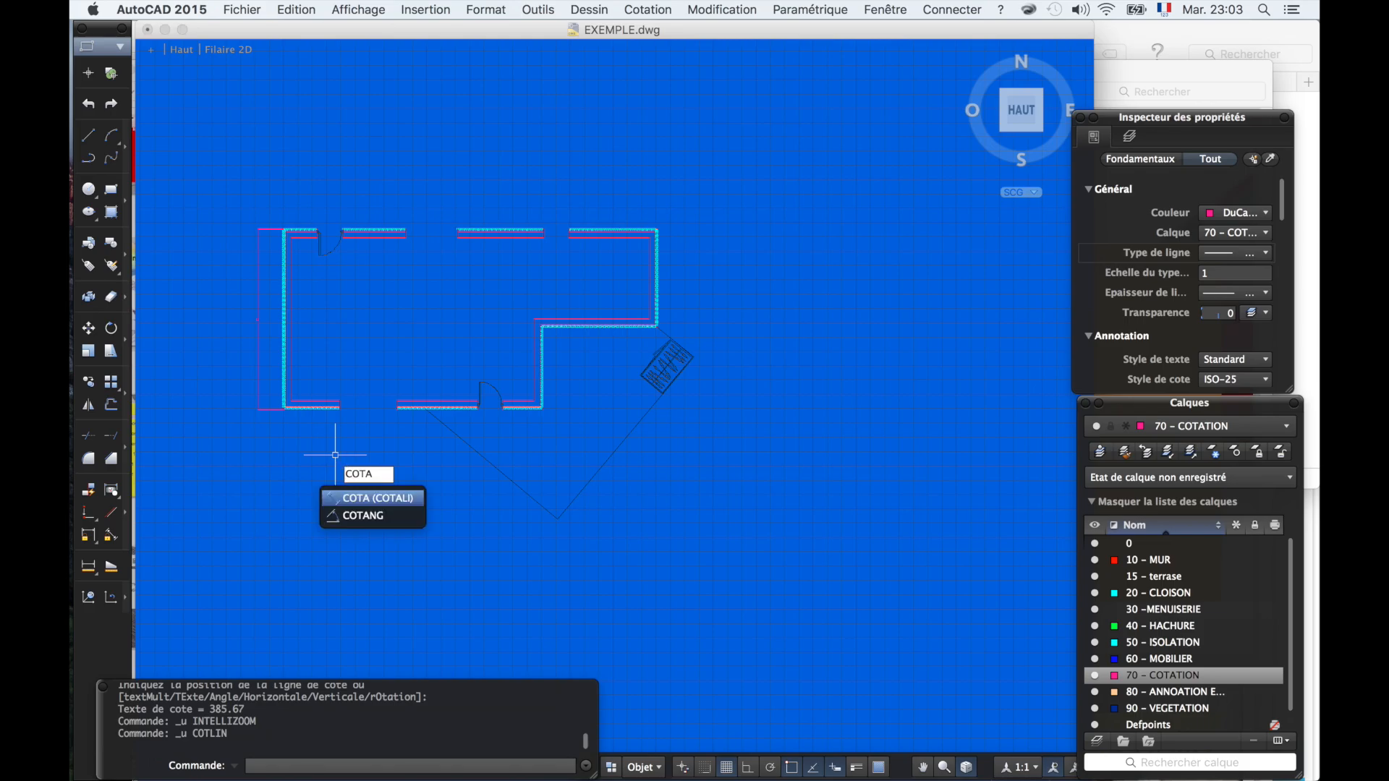
key(Return)
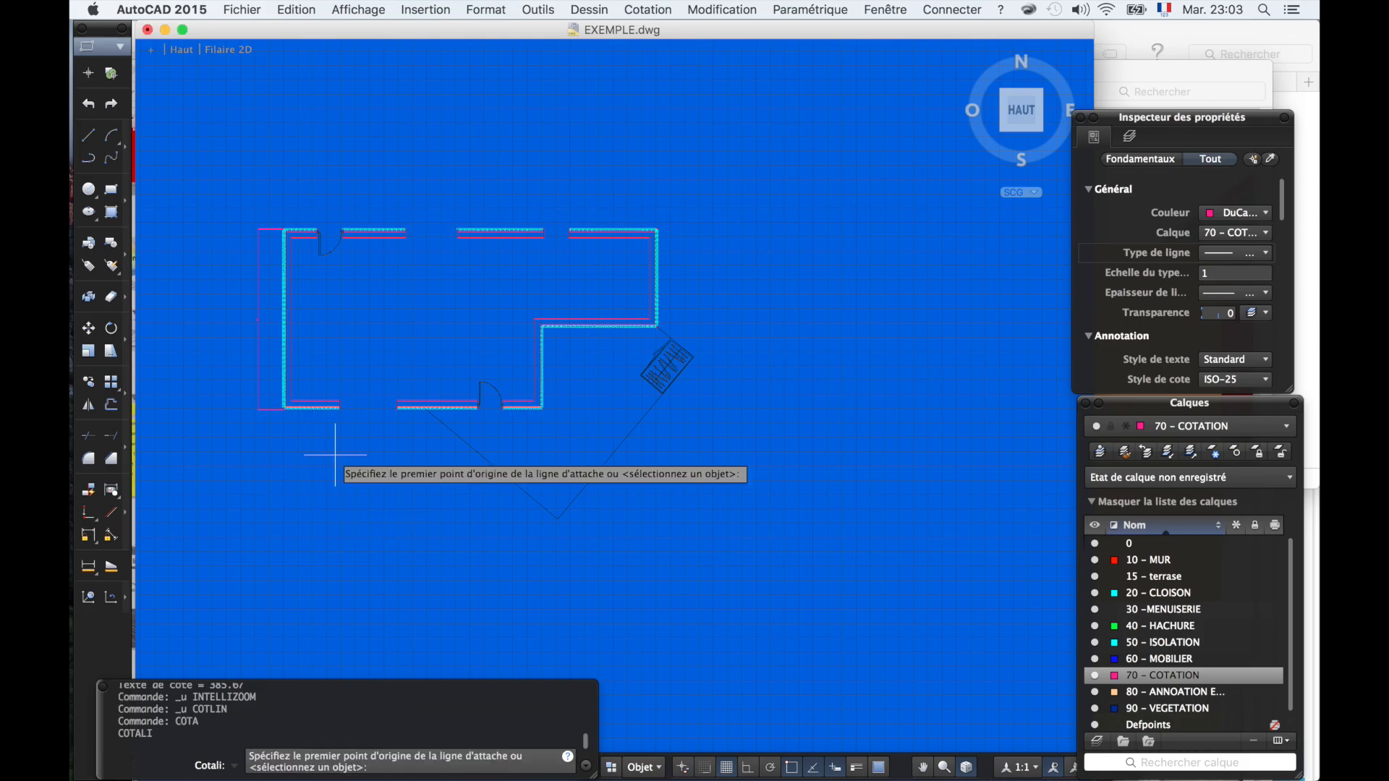
click(426, 410)
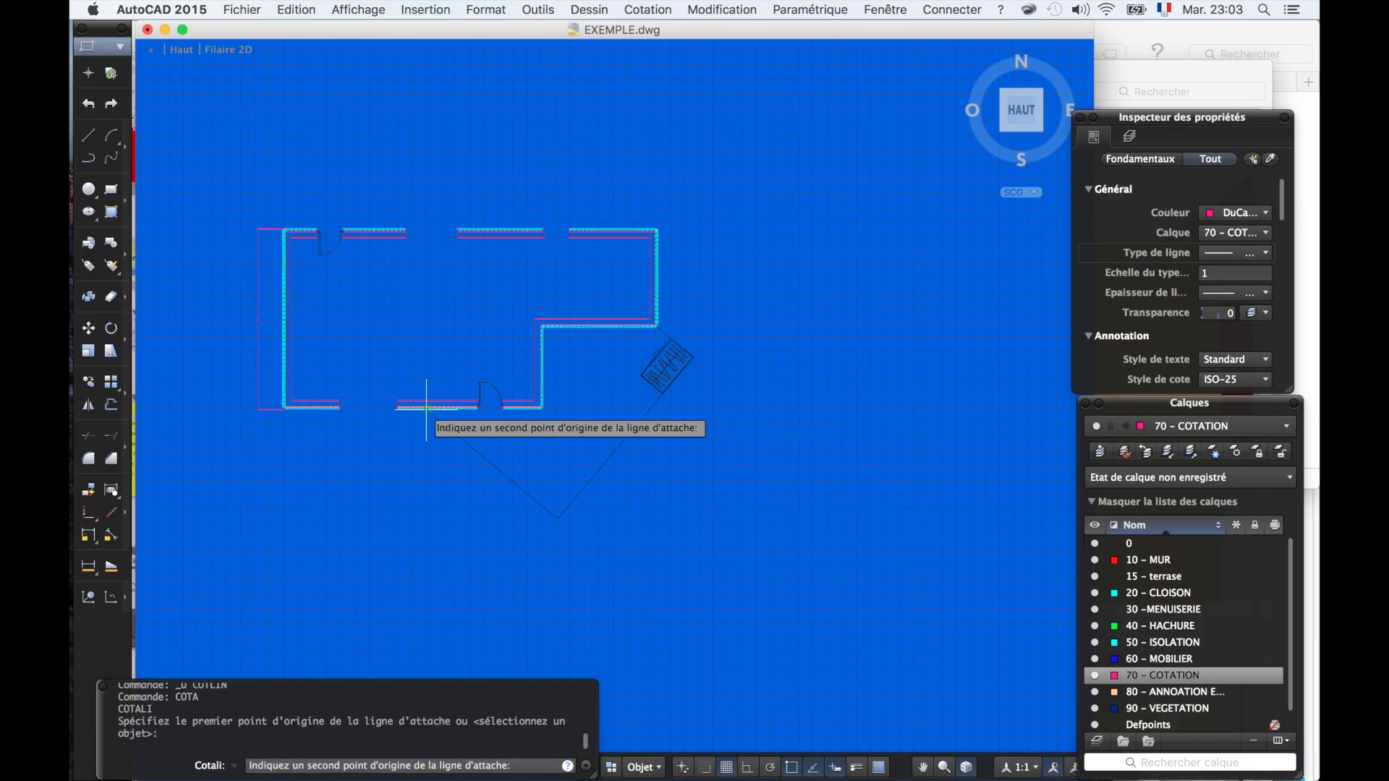
click(557, 519)
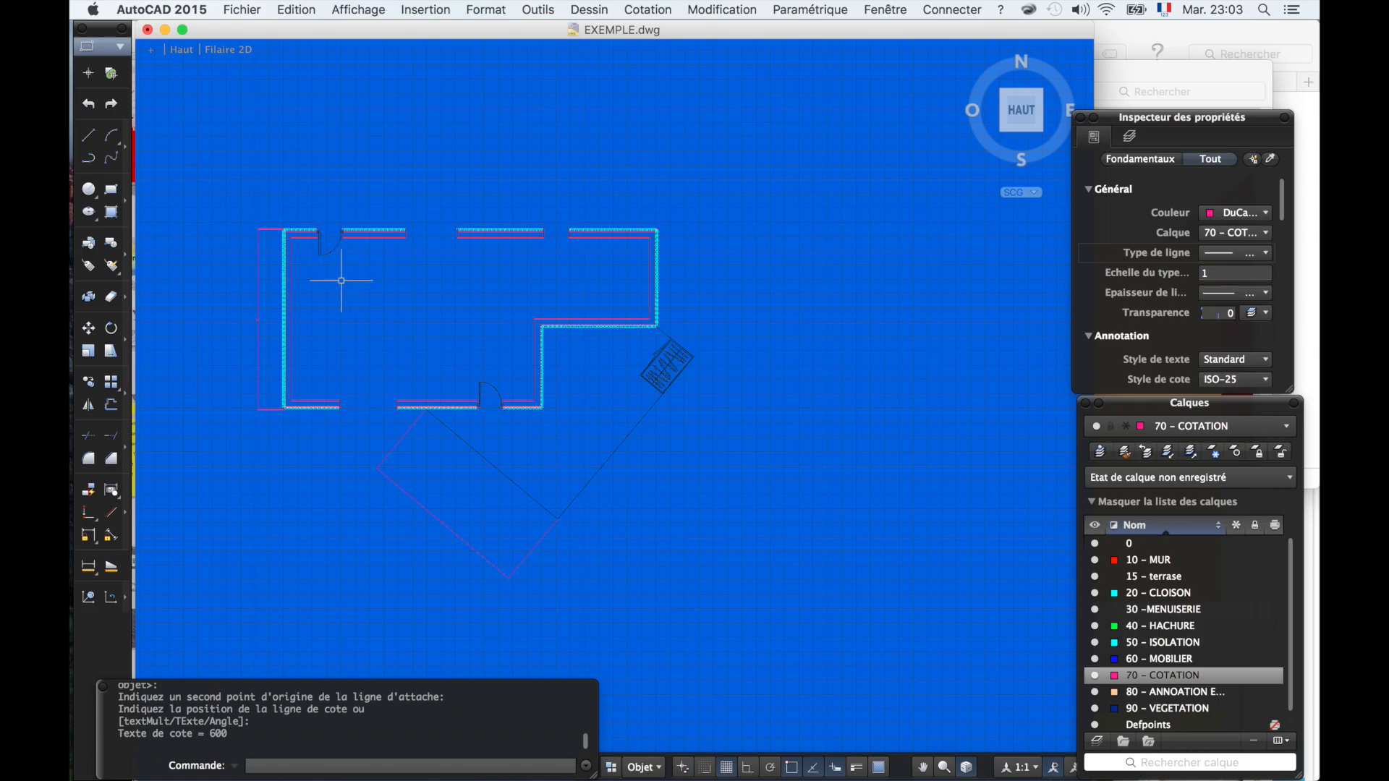
- Add an aligned dimension from the building's upper left outer corner to the first opening's near edge, placed above the wall
key(Return)
click(282, 229)
scroll(286, 230, up, 6)
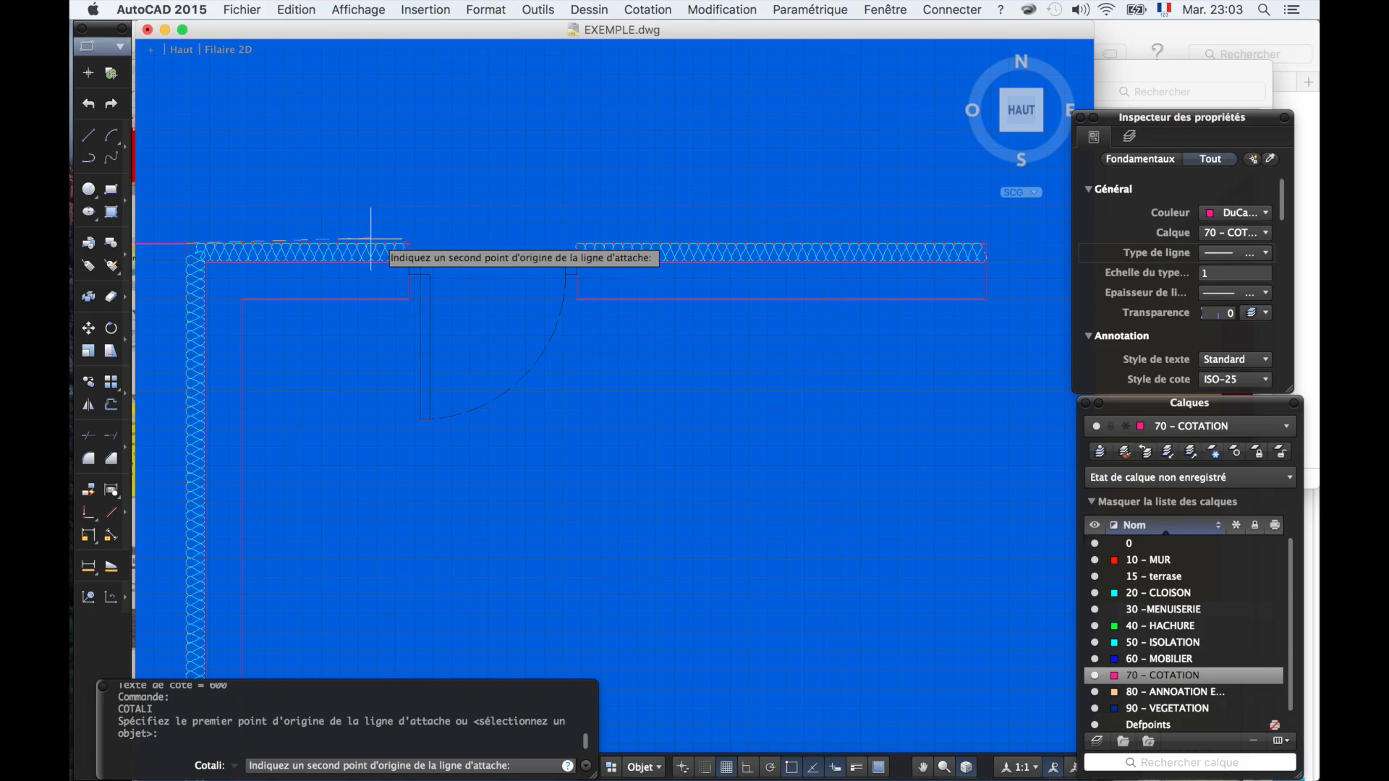
click(409, 242)
scroll(405, 235, down, 6)
scroll(401, 218, up, 5)
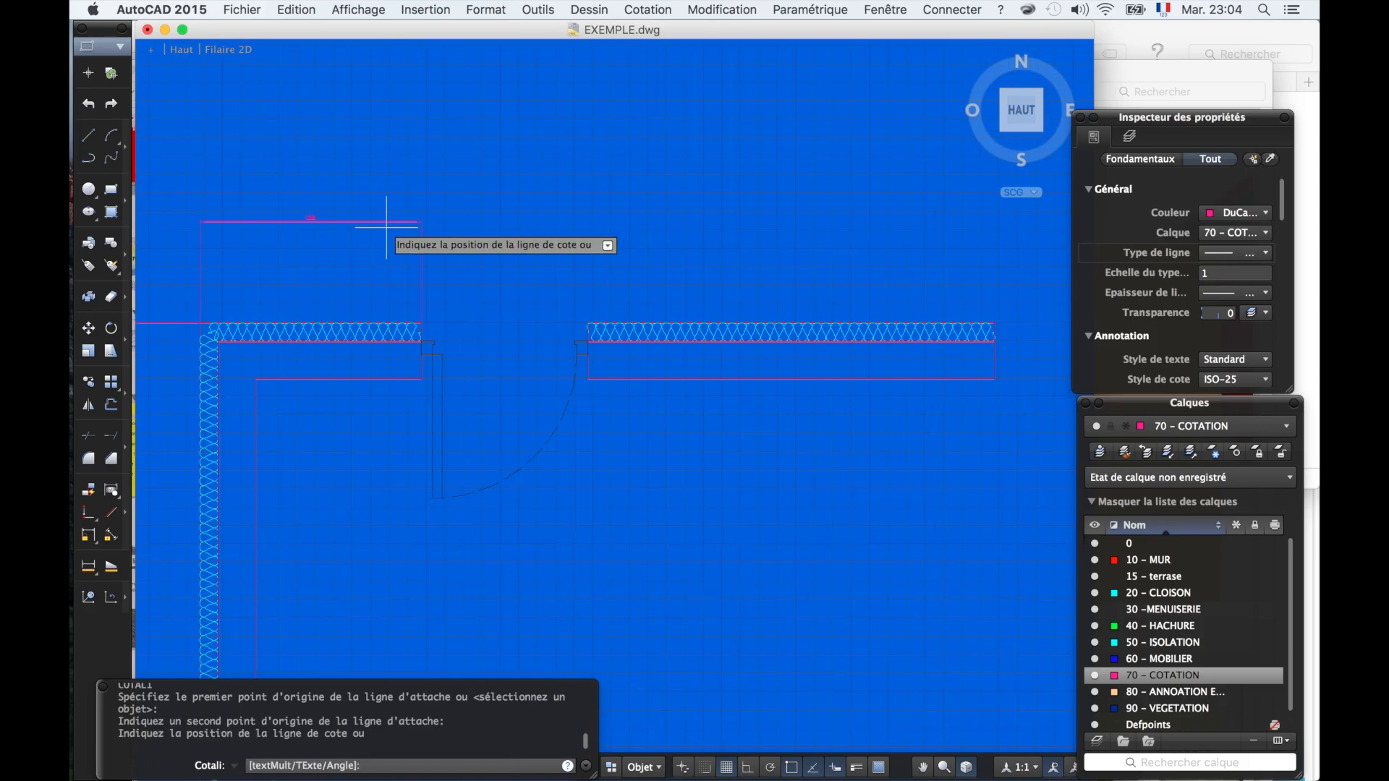
scroll(371, 225, down, 5)
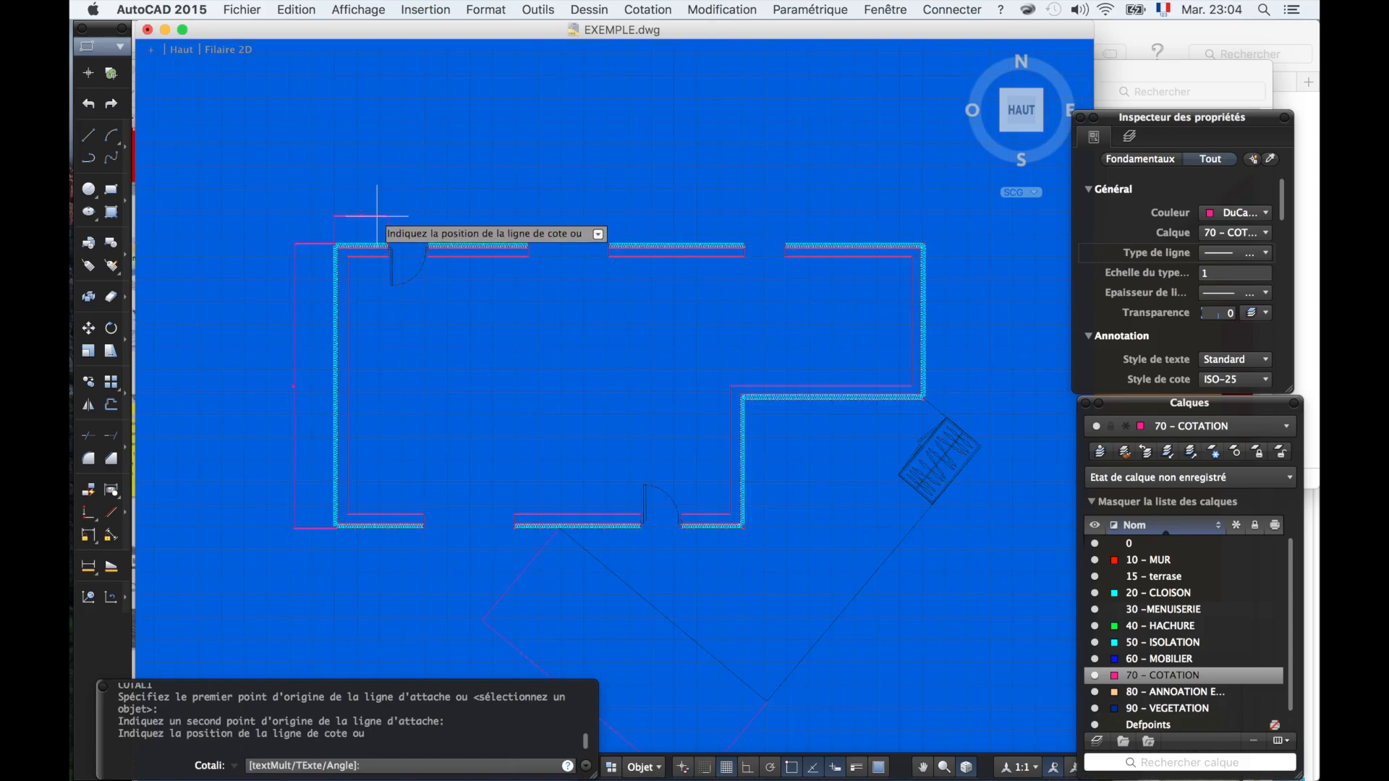
click(377, 214)
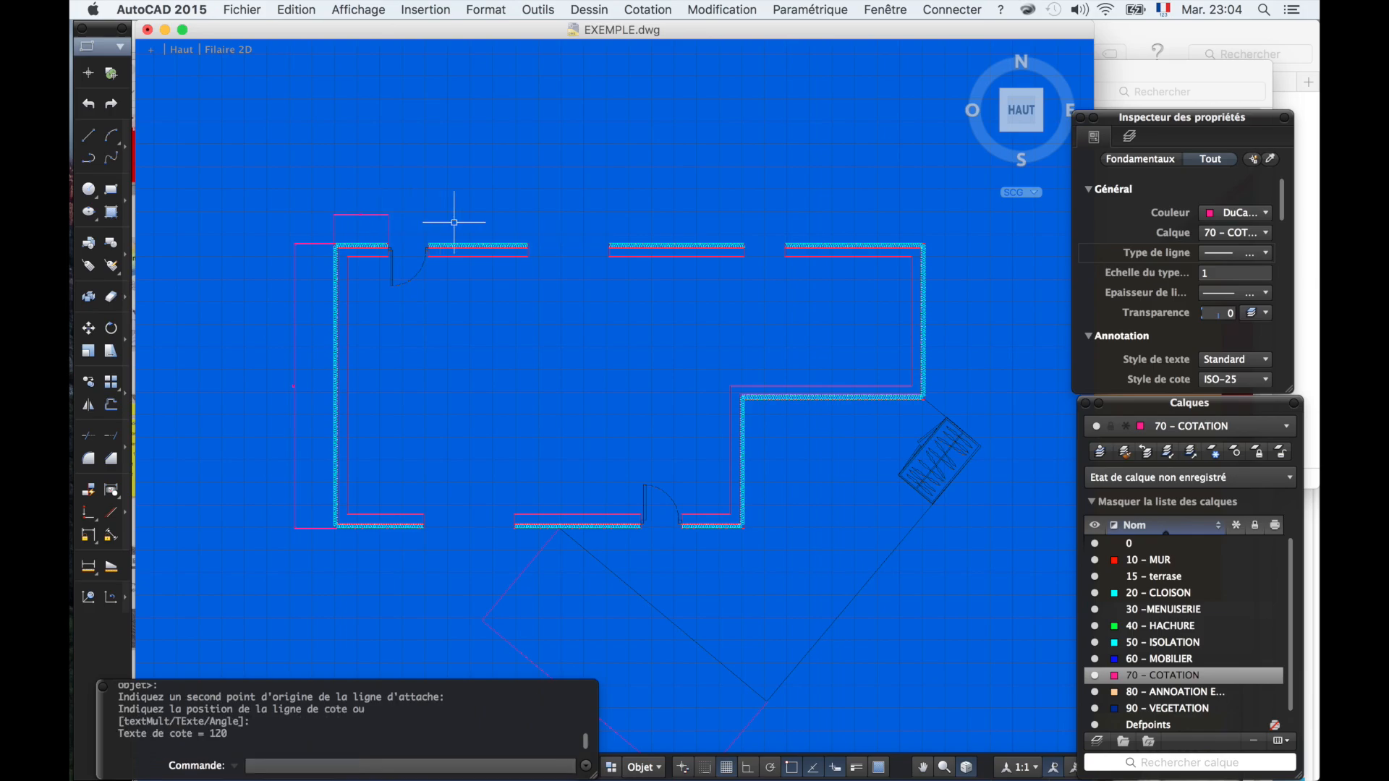
- Use quick dimension (COTRAP) on the right-hand walls and staircase block, placing the vertical dimension chain to the right of the building
text(CO)
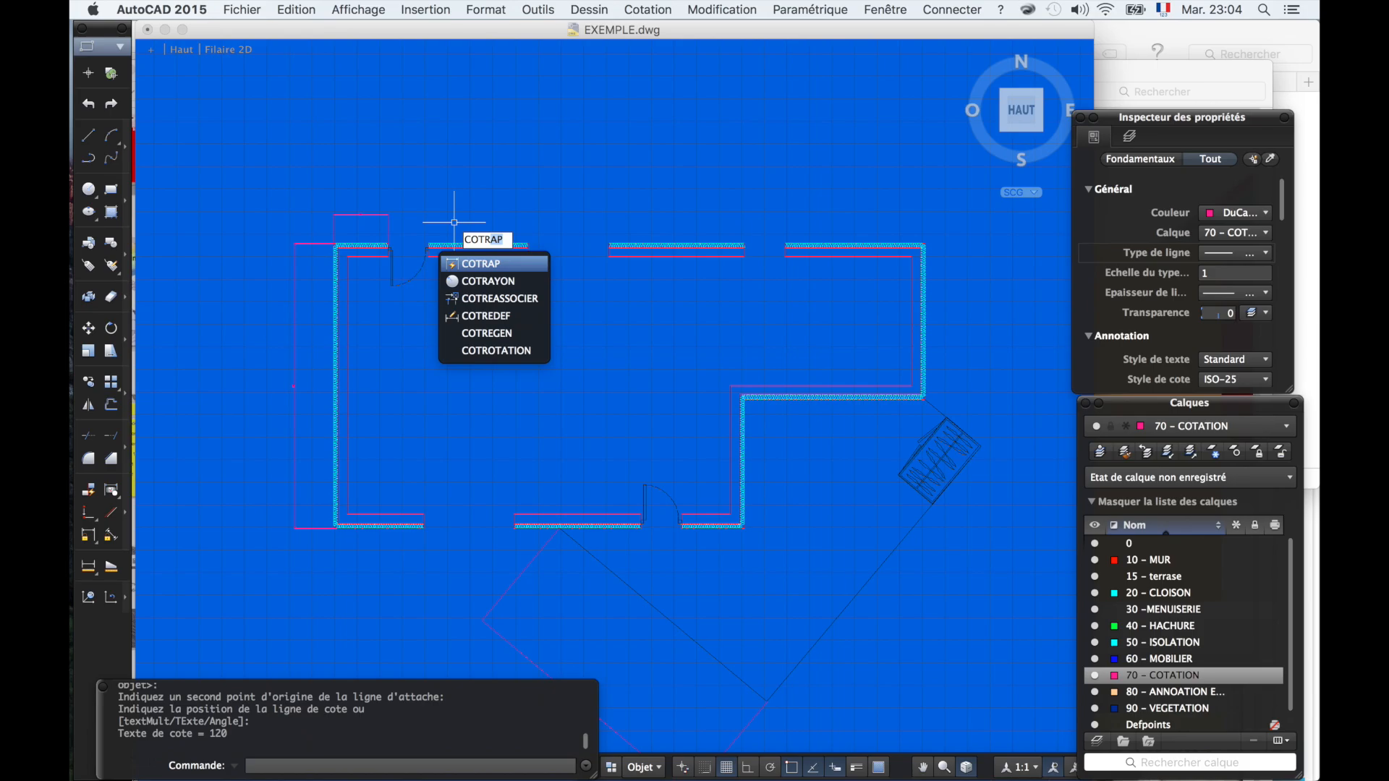
text(TR)
key(Return)
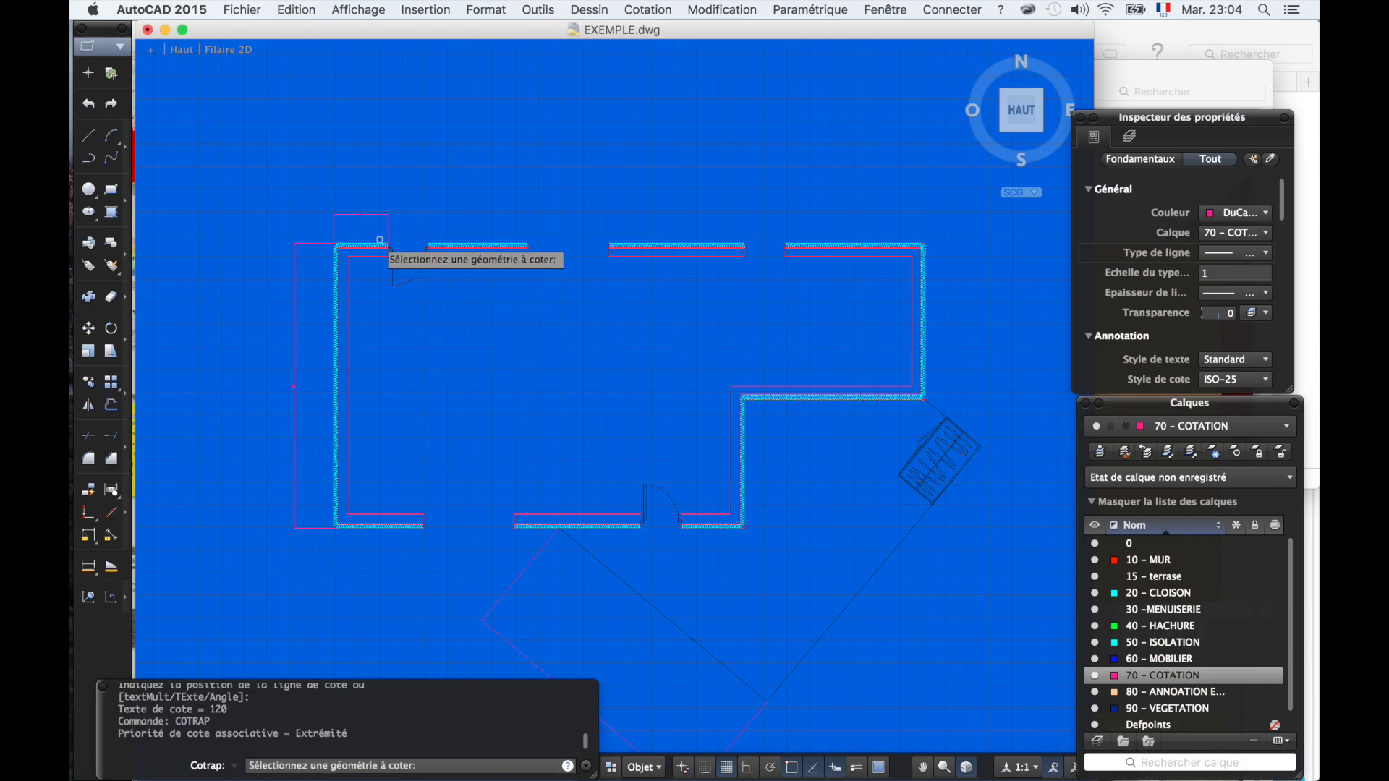
click(941, 219)
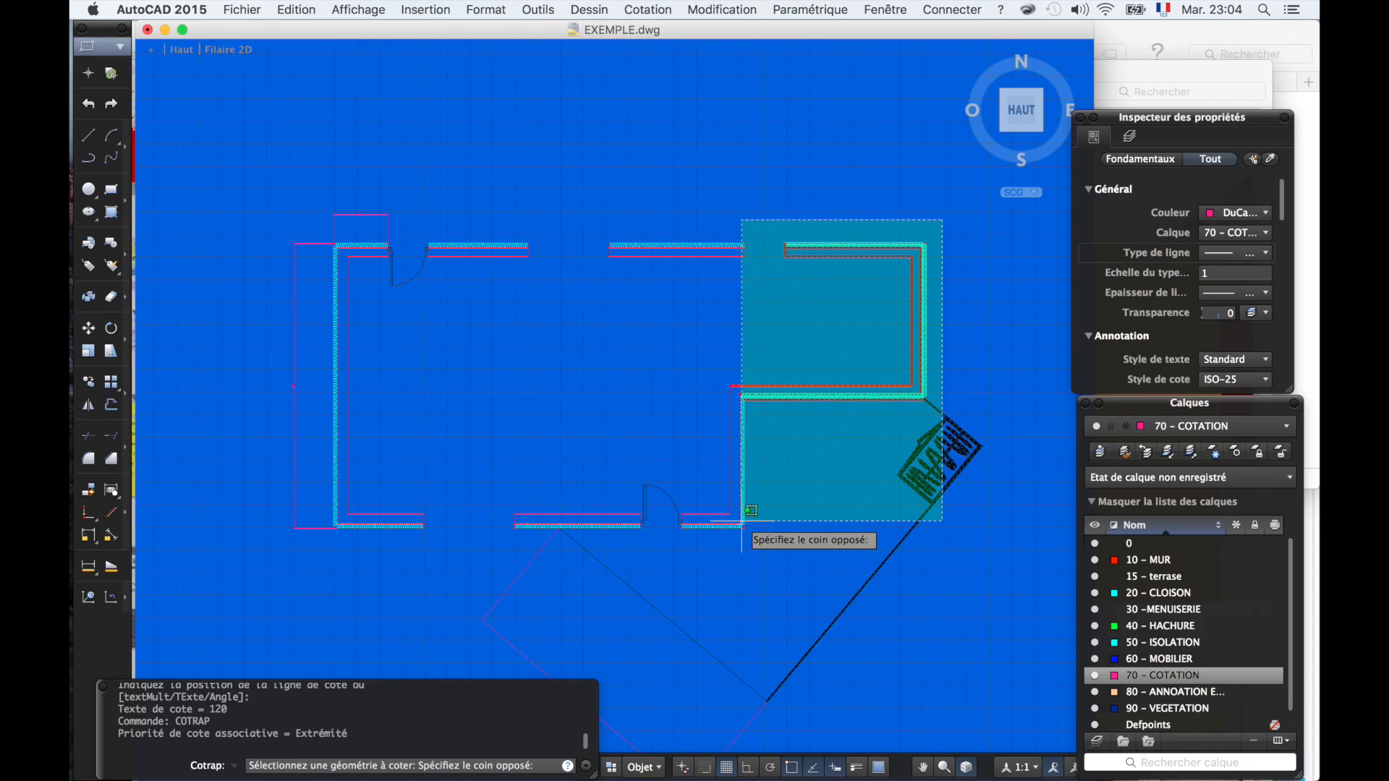
click(719, 542)
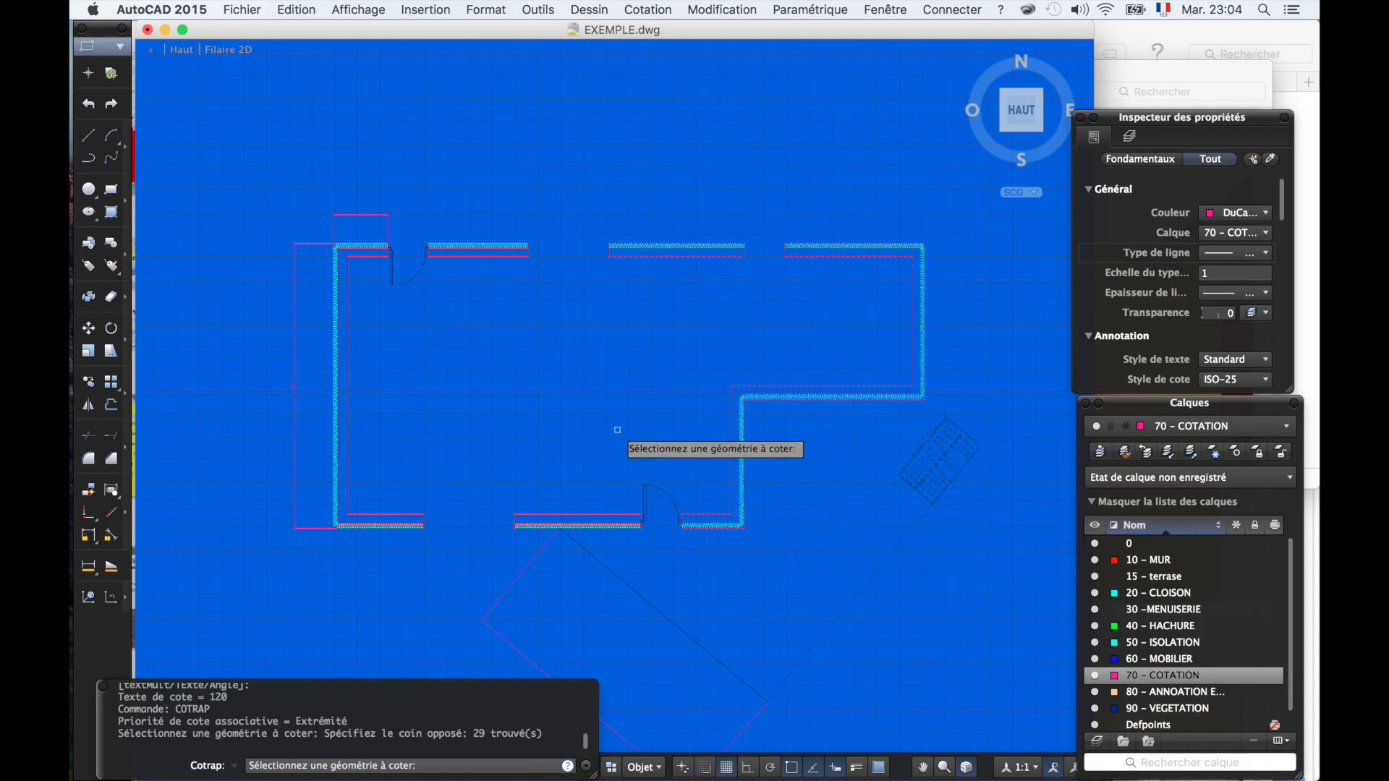
key(Return)
scroll(752, 419, down, 8)
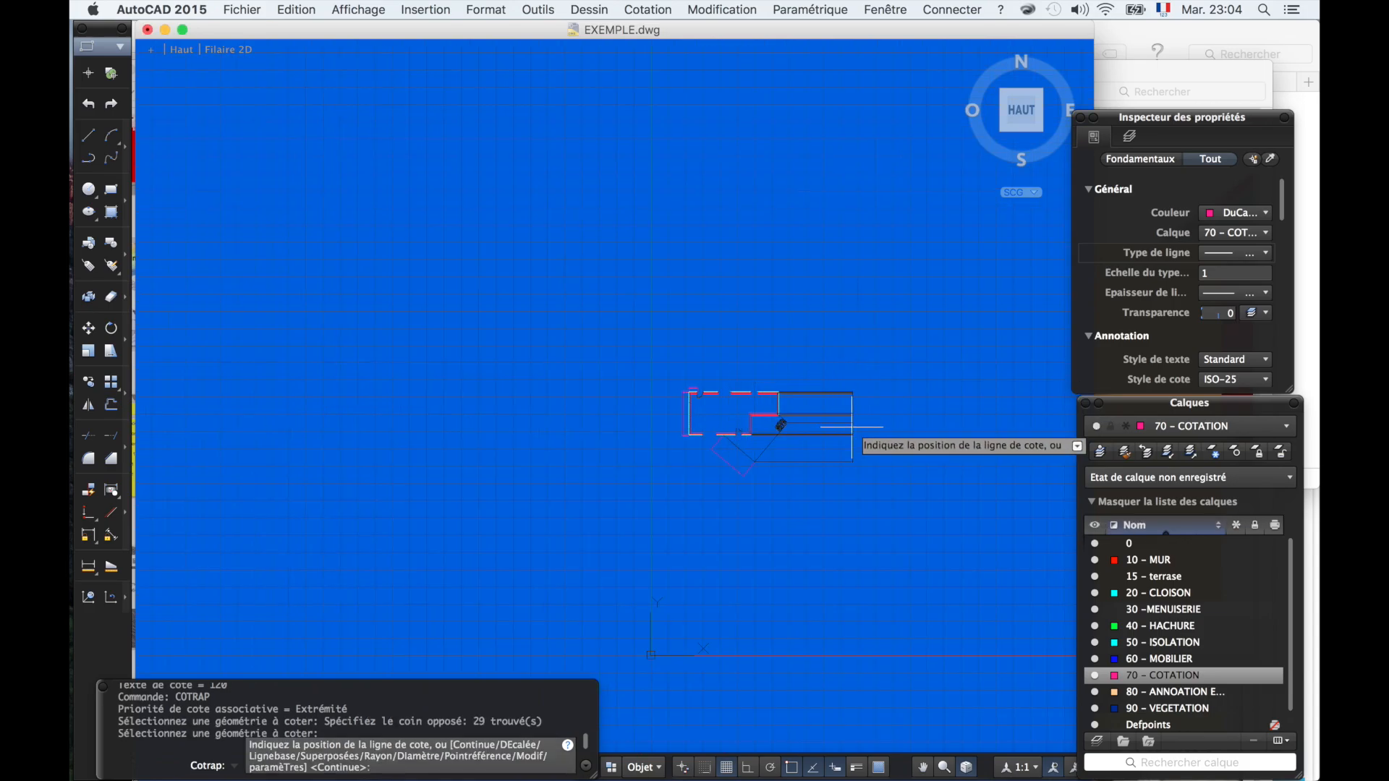
scroll(845, 428, up, 6)
click(715, 414)
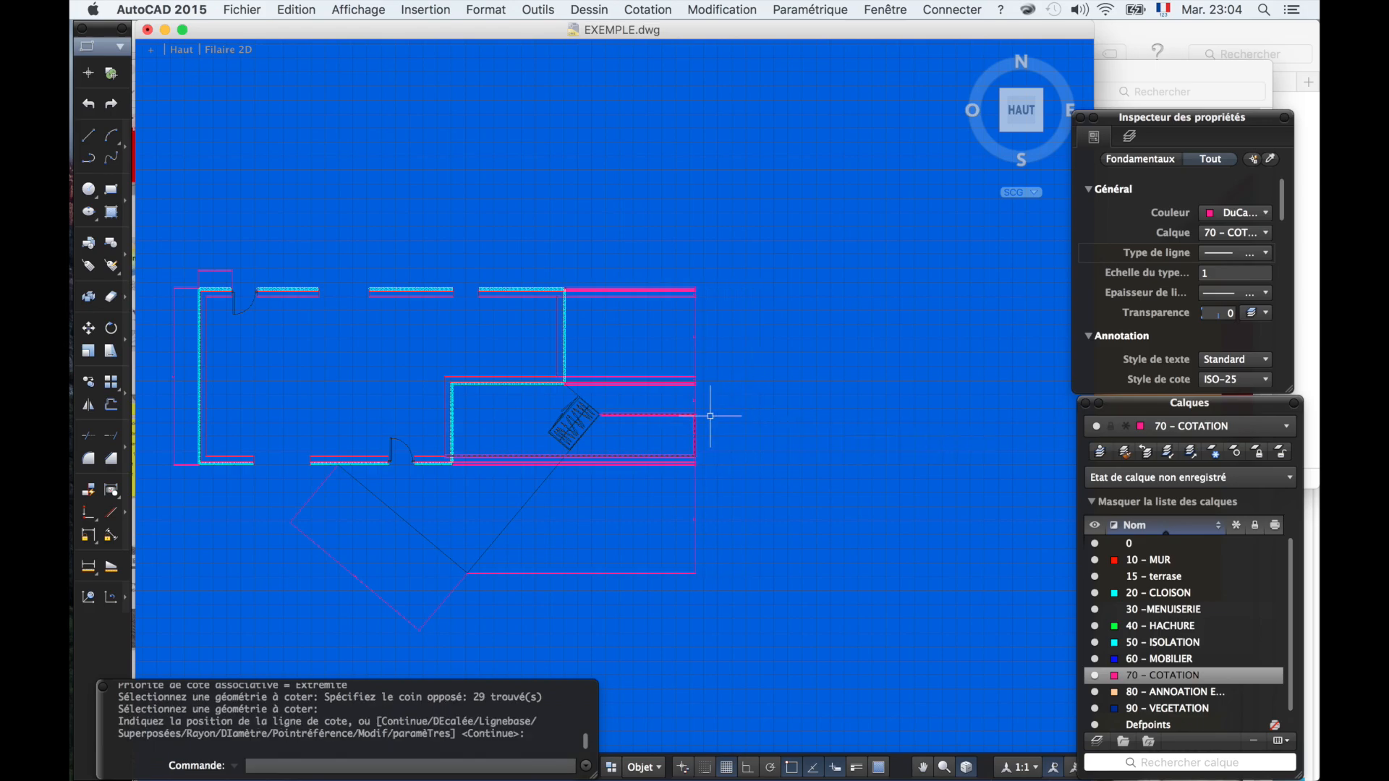
scroll(709, 413, up, 5)
scroll(709, 414, down, 4)
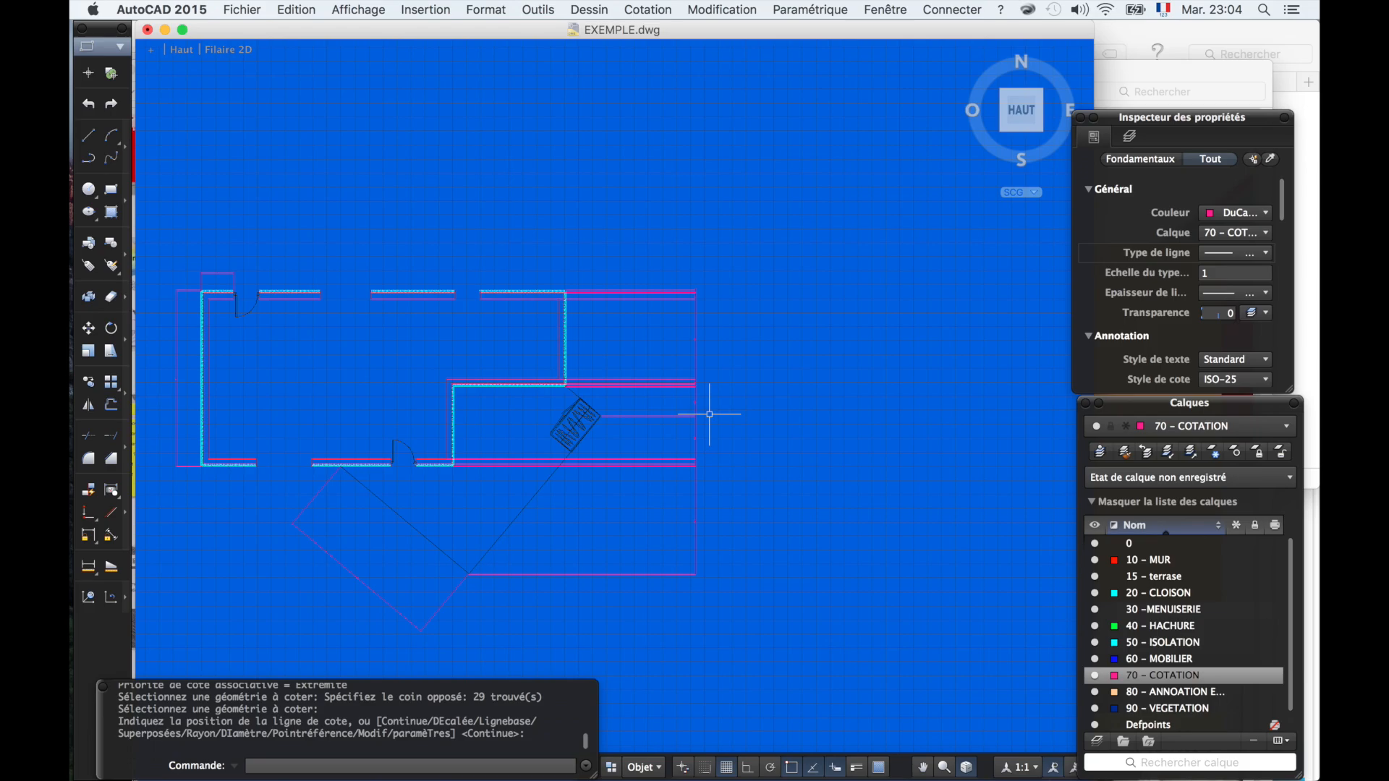
- Undo the recent view changes and the quick dimension chain placed beside the building's right-hand walls
key(super+z)
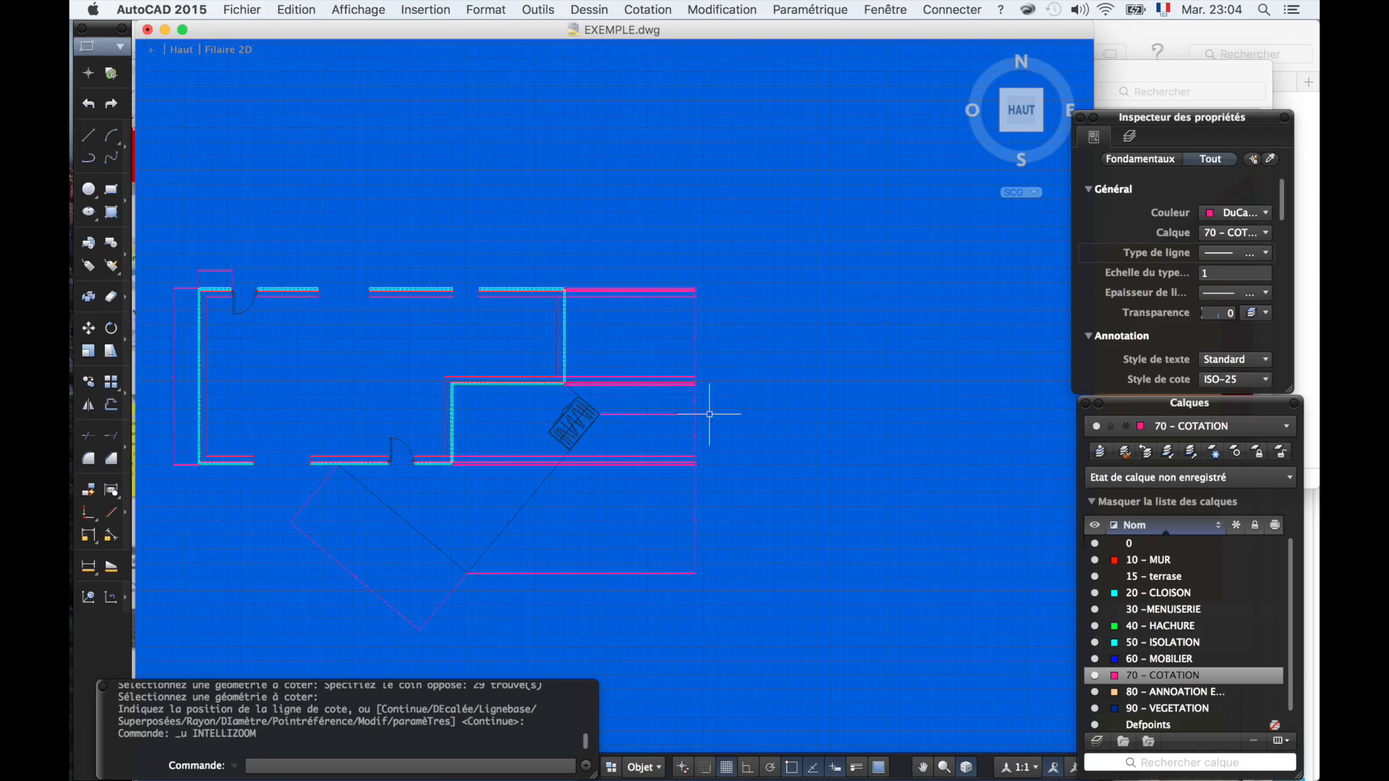
scroll(611, 403, left, 5)
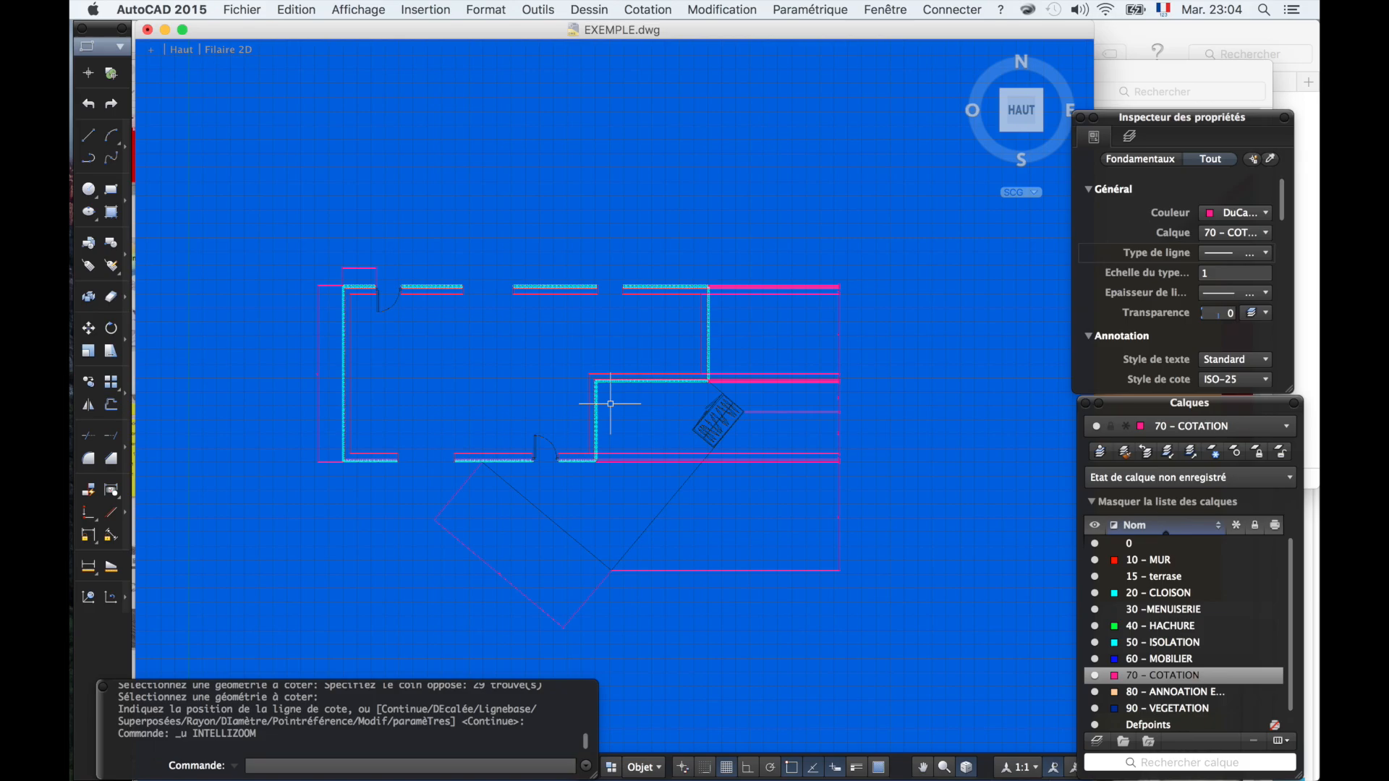
key(super+z)
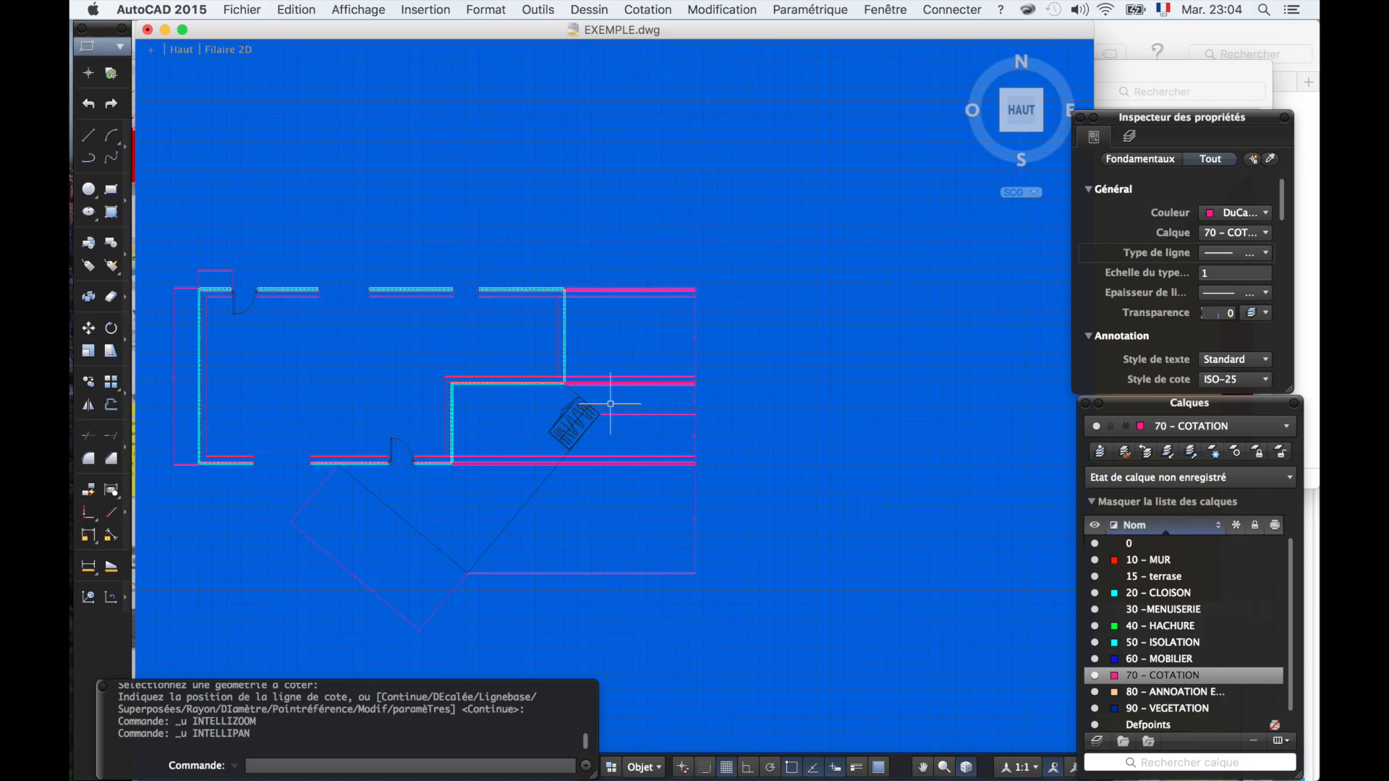
key(super+z)
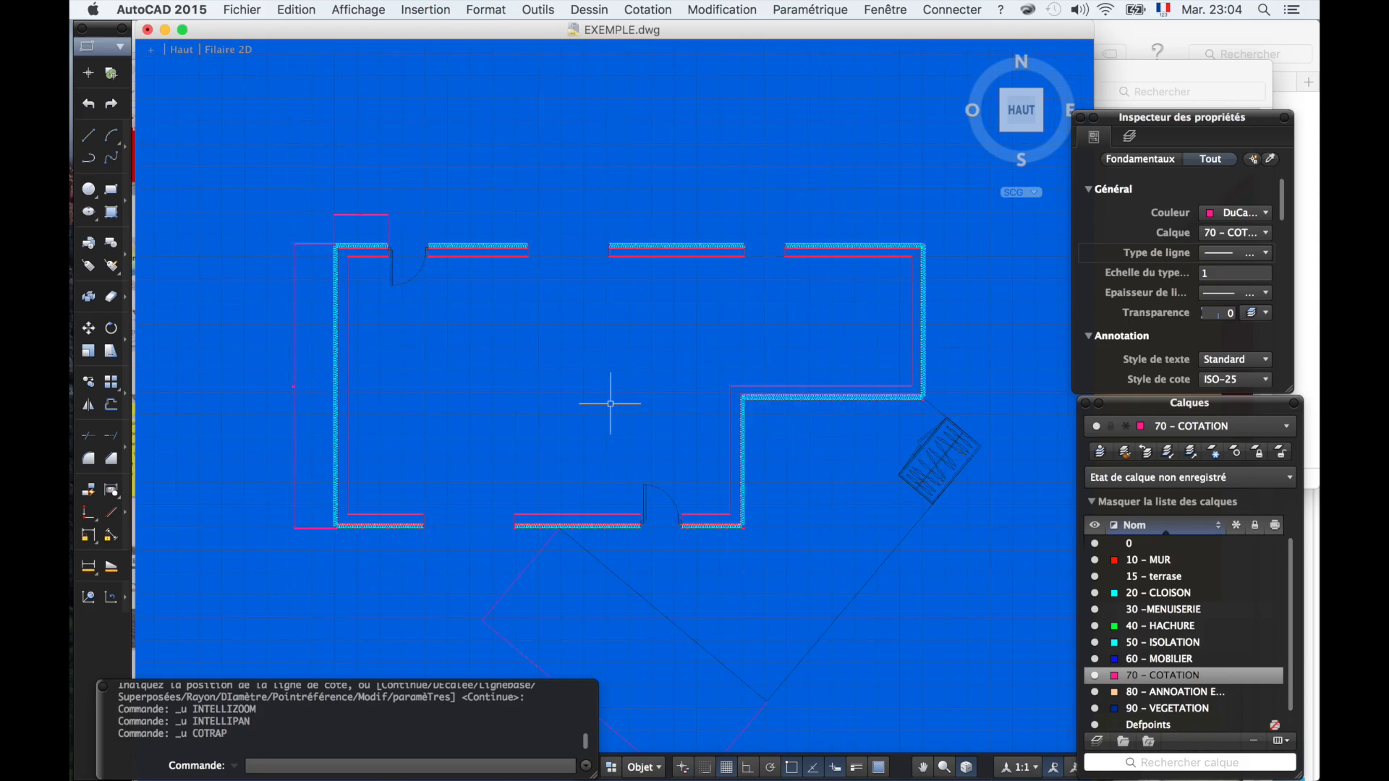
- Continue the upper wall's first dimension with COTCONT across the door opening, the next wall segment and the second opening
text(co)
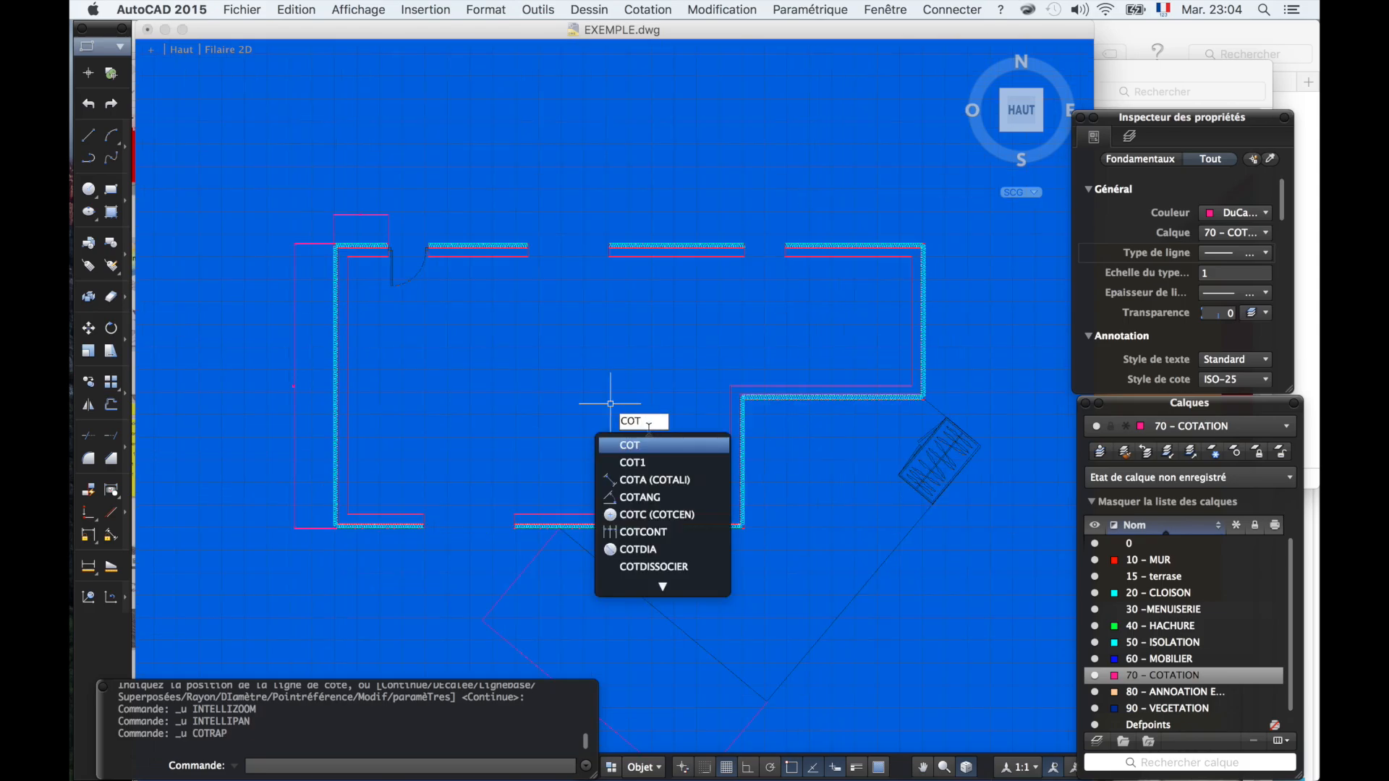
click(664, 533)
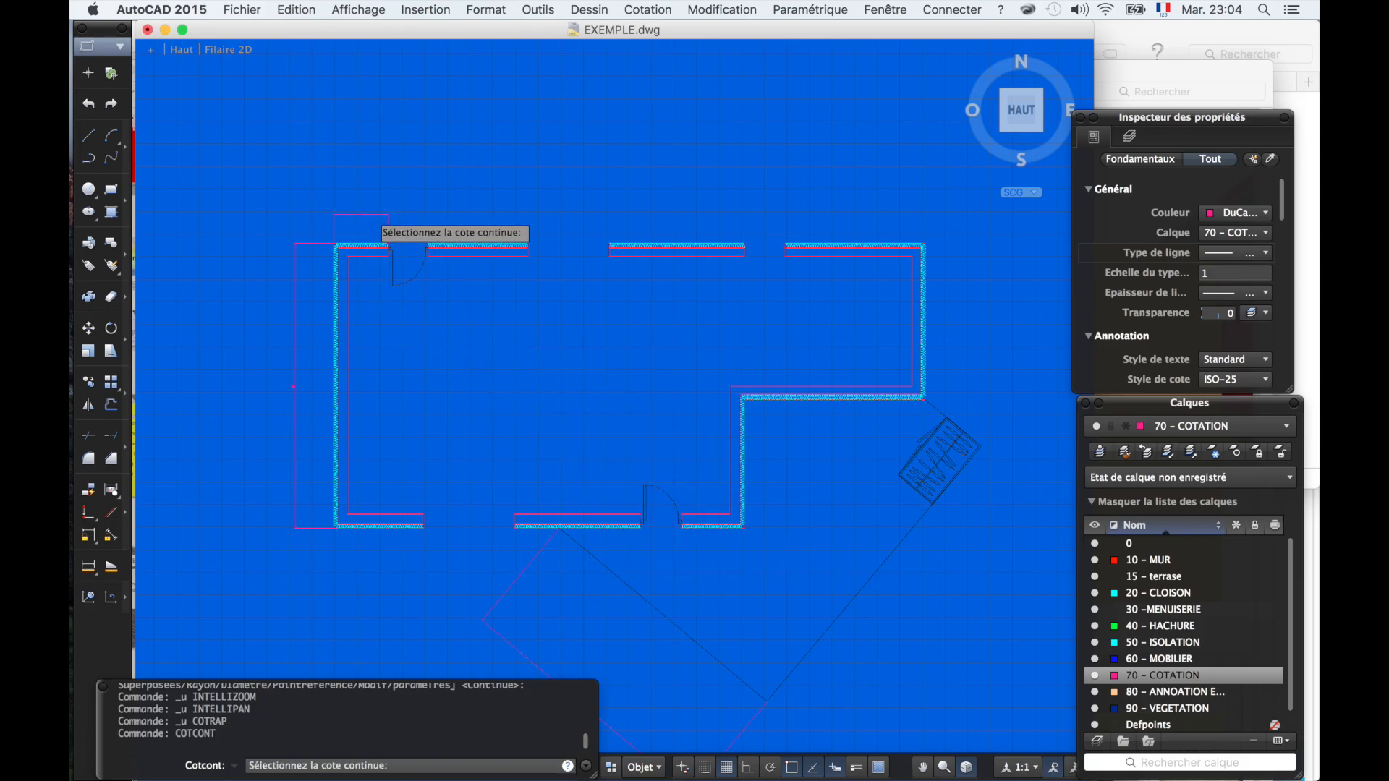
click(374, 215)
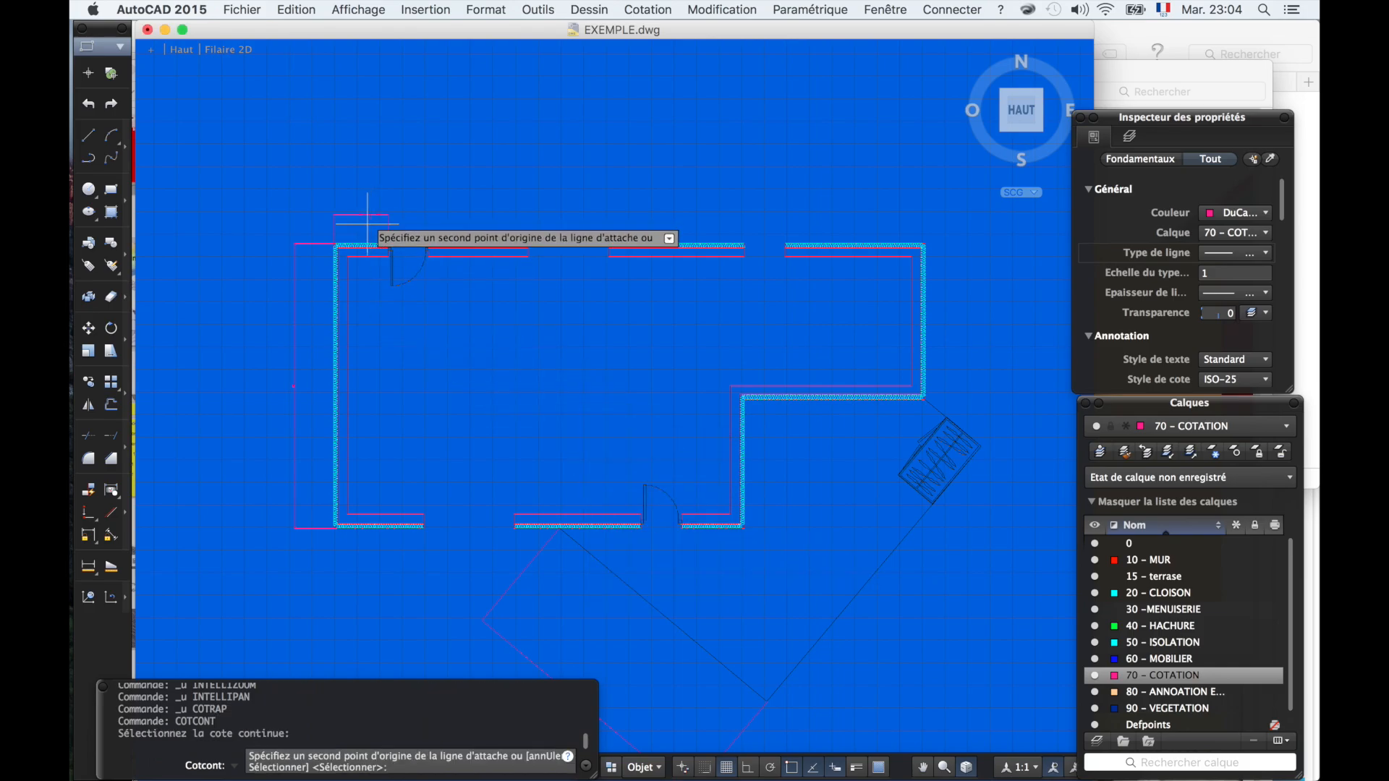
scroll(434, 249, up, 5)
click(444, 251)
scroll(437, 253, down, 4)
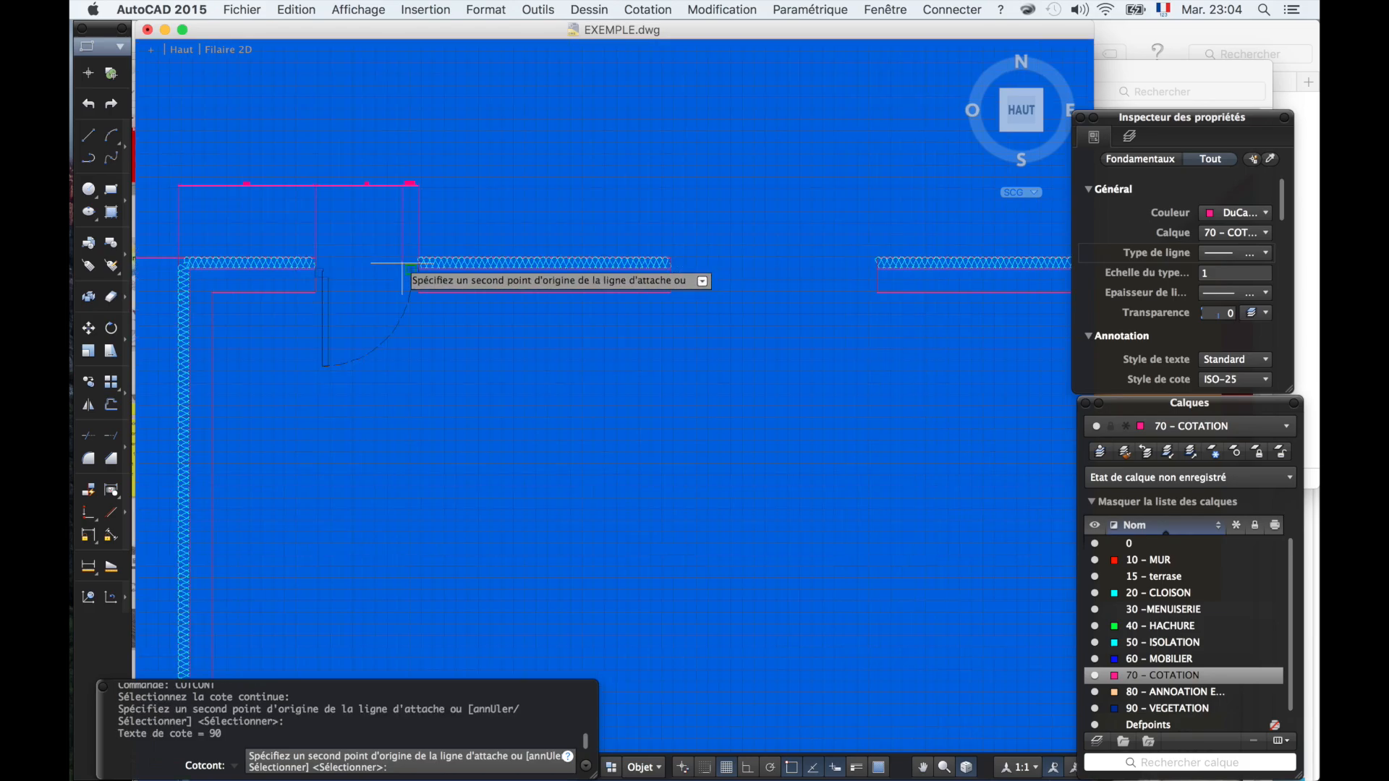
click(670, 292)
click(877, 293)
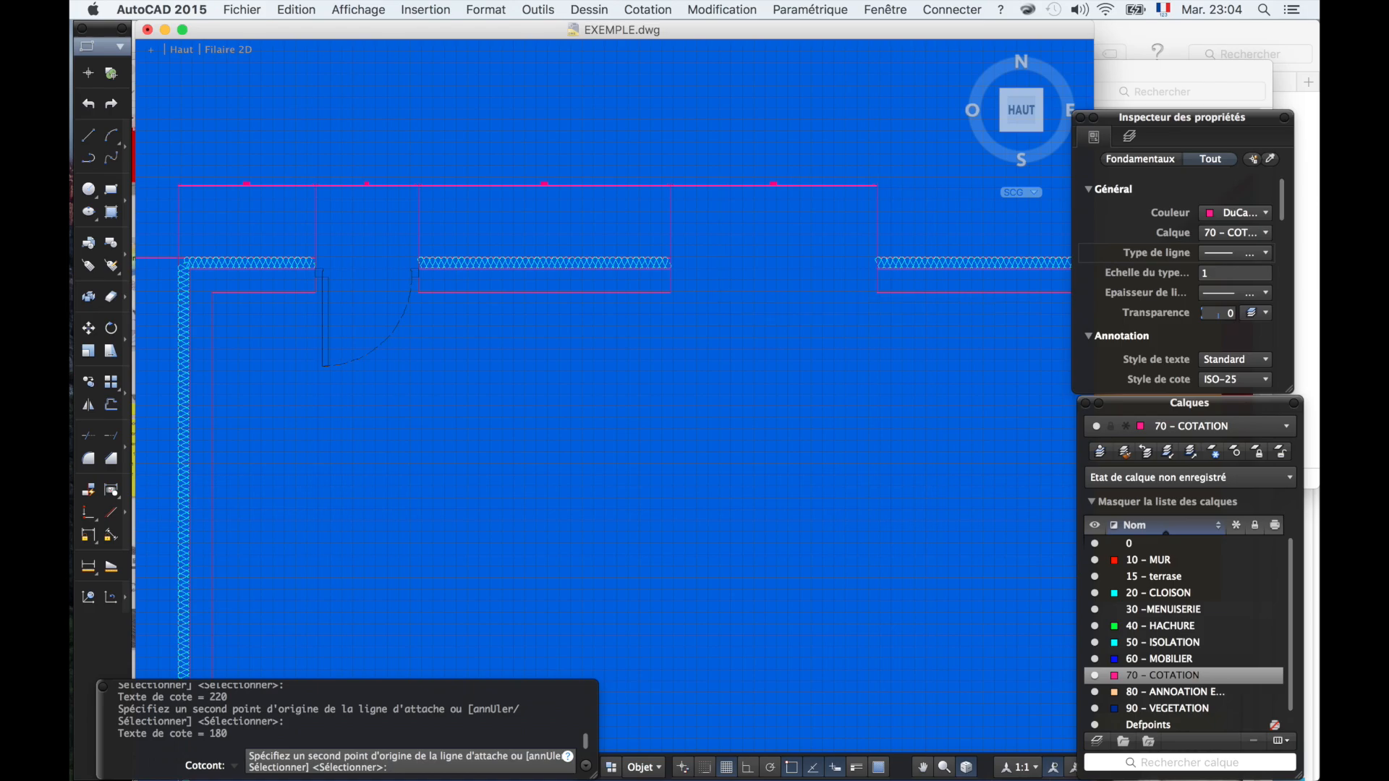
- Extend the continued dimension chain past the third opening to the building's upper right outer corner and end the command
middle_drag(718, 290, 188, 319)
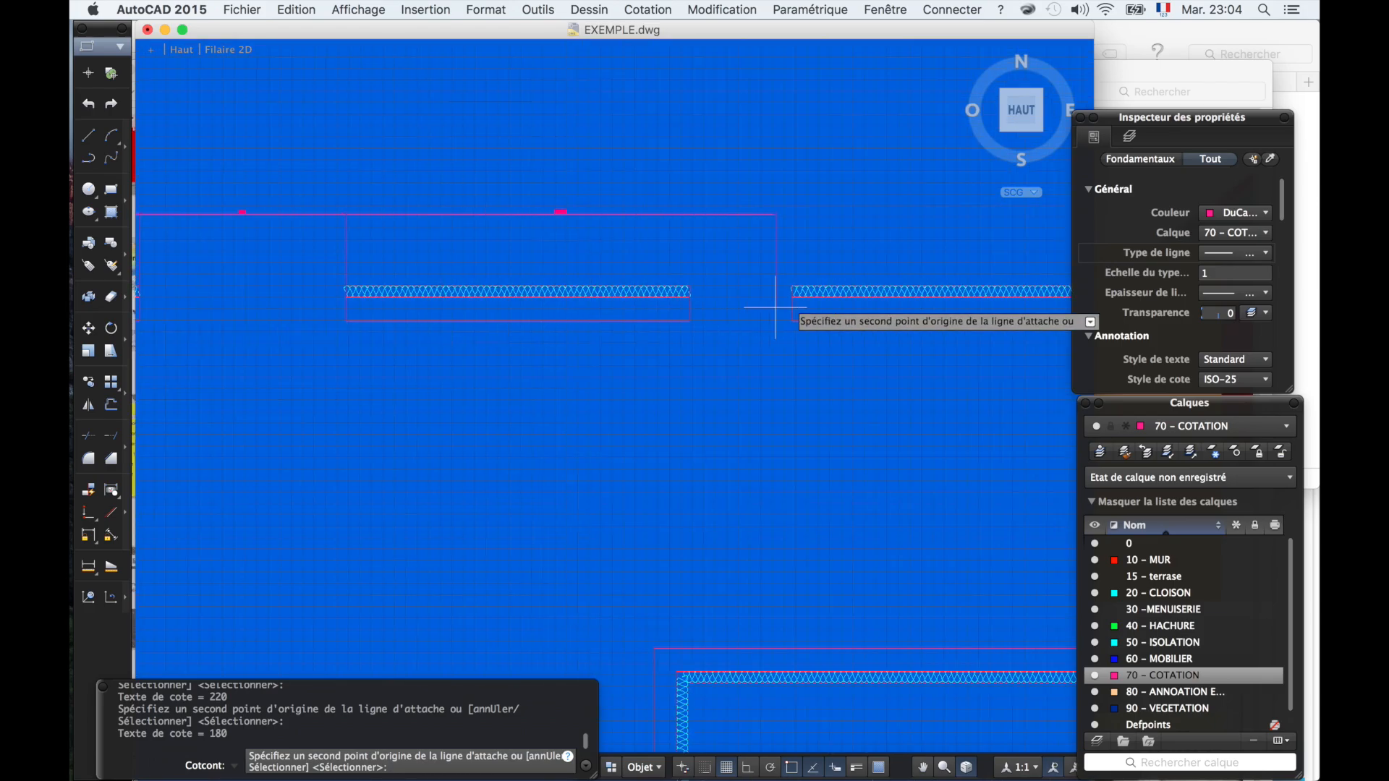
click(689, 320)
click(790, 320)
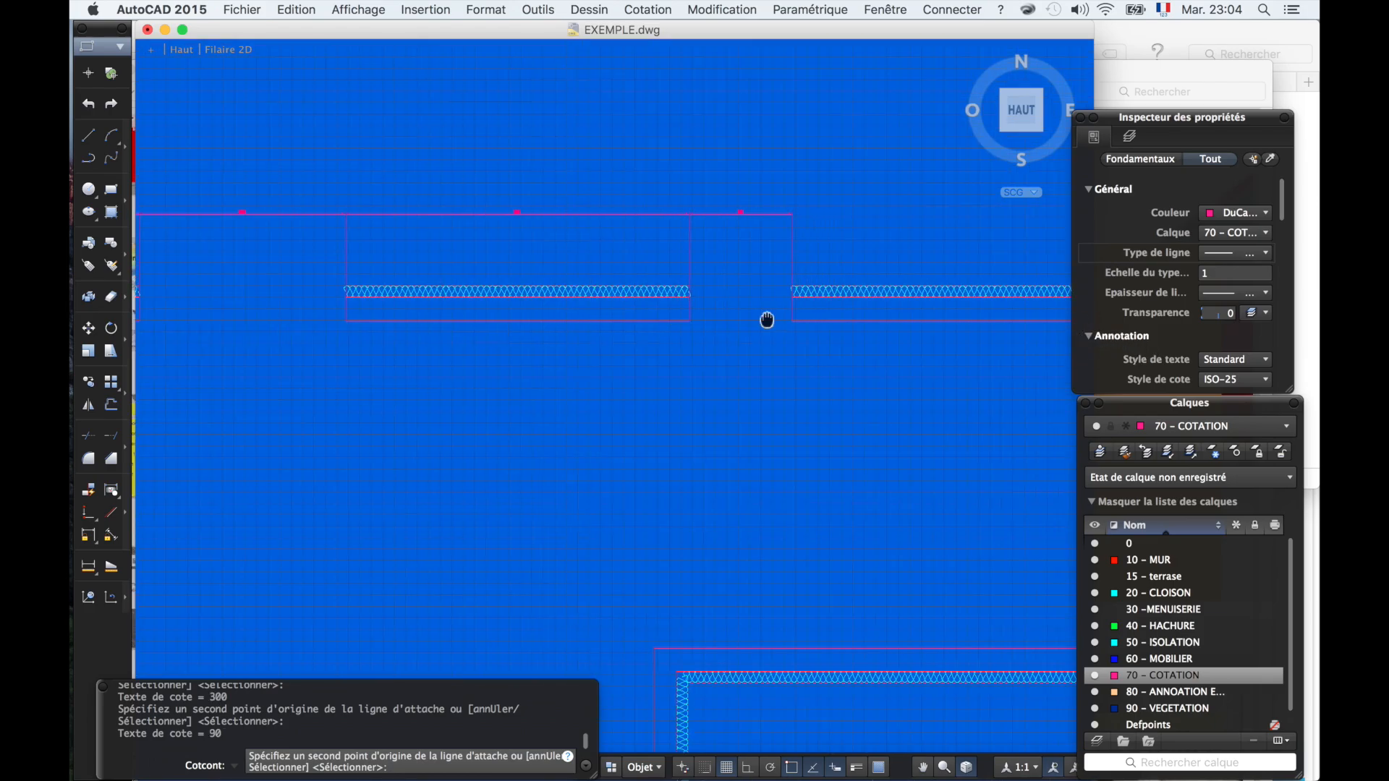
middle_drag(766, 320, 449, 322)
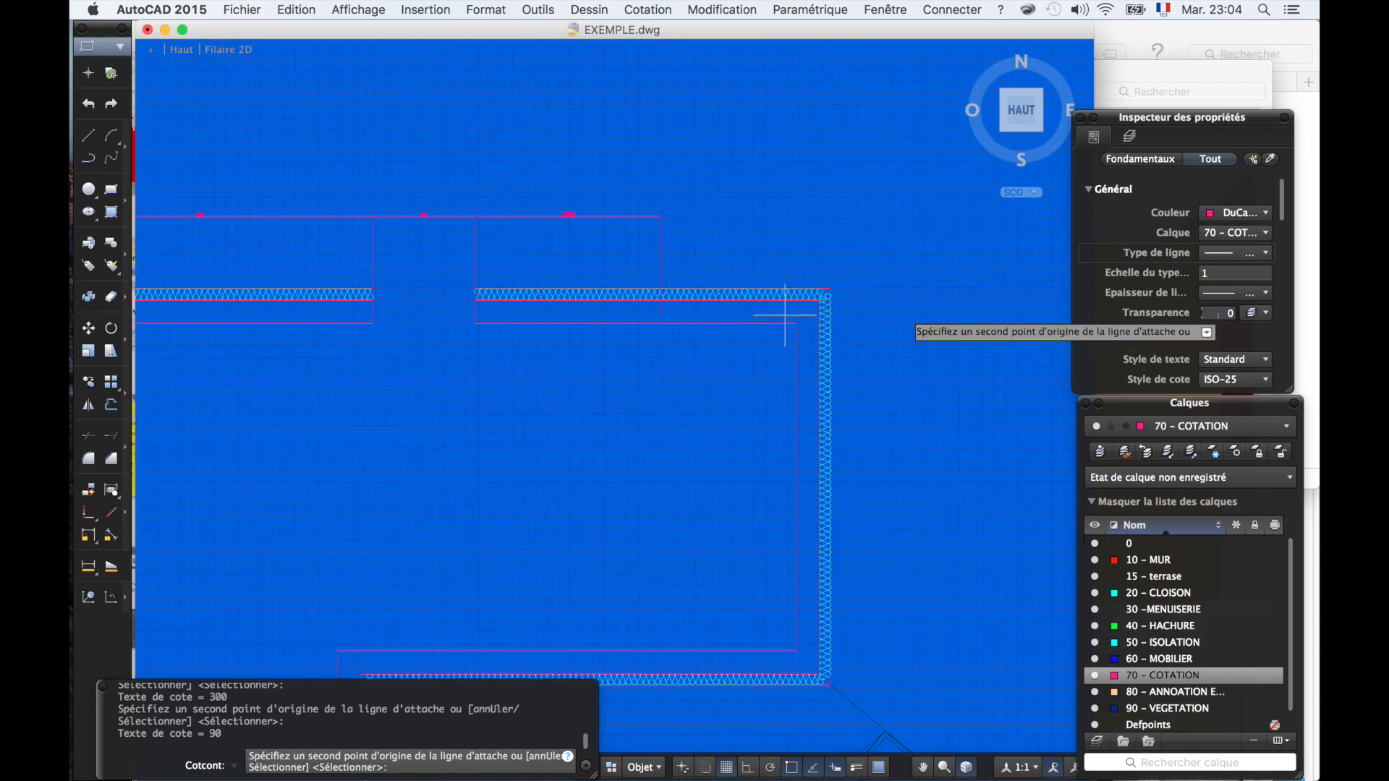
click(830, 289)
scroll(889, 347, down, 5)
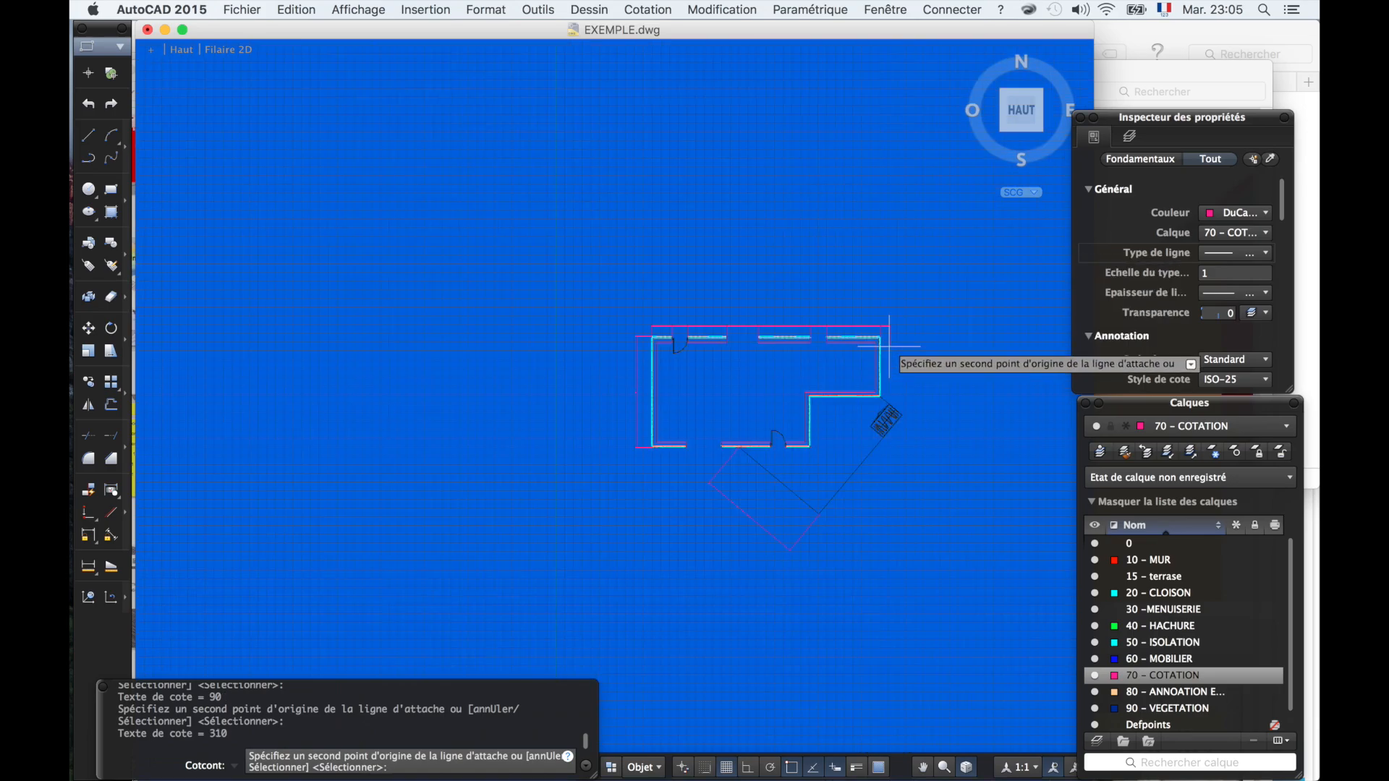
key(Escape)
scroll(836, 349, up, 4)
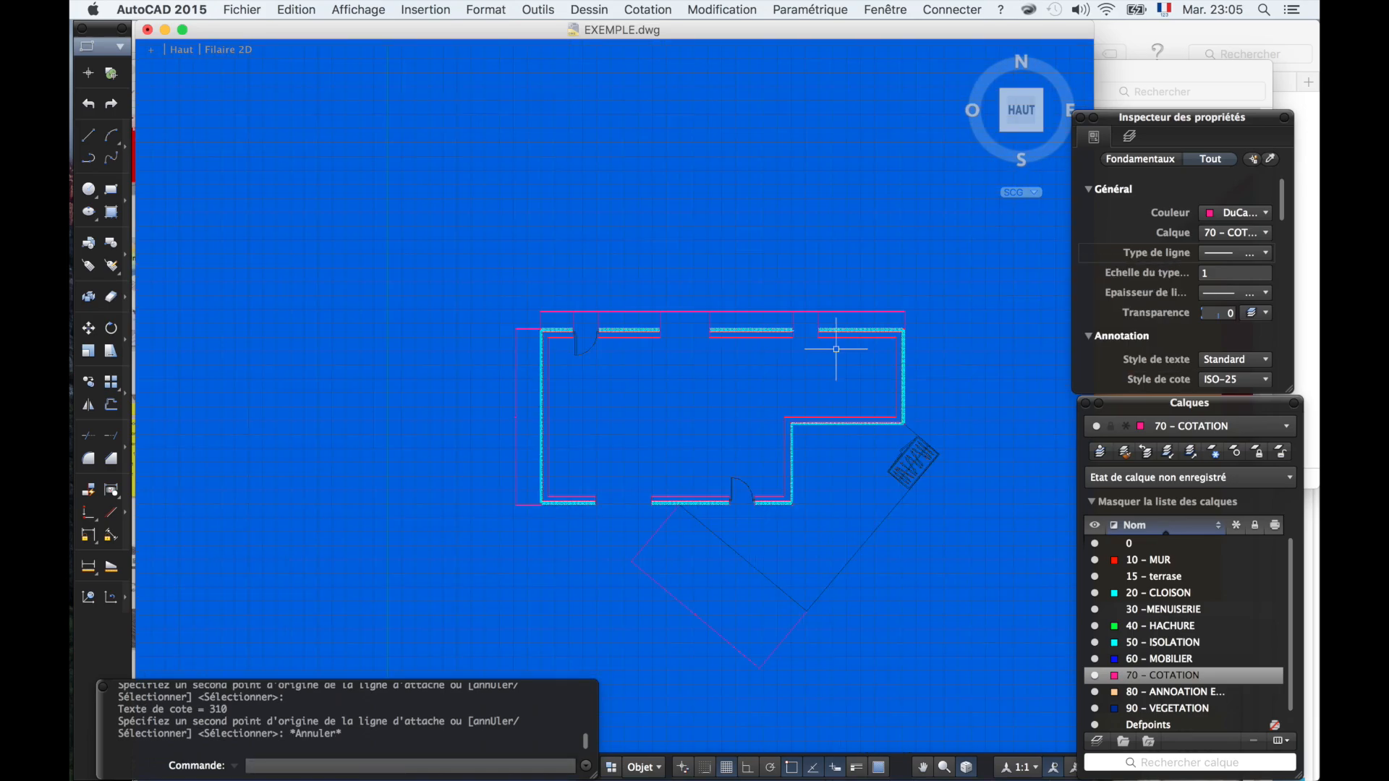
scroll(836, 348, up, 2)
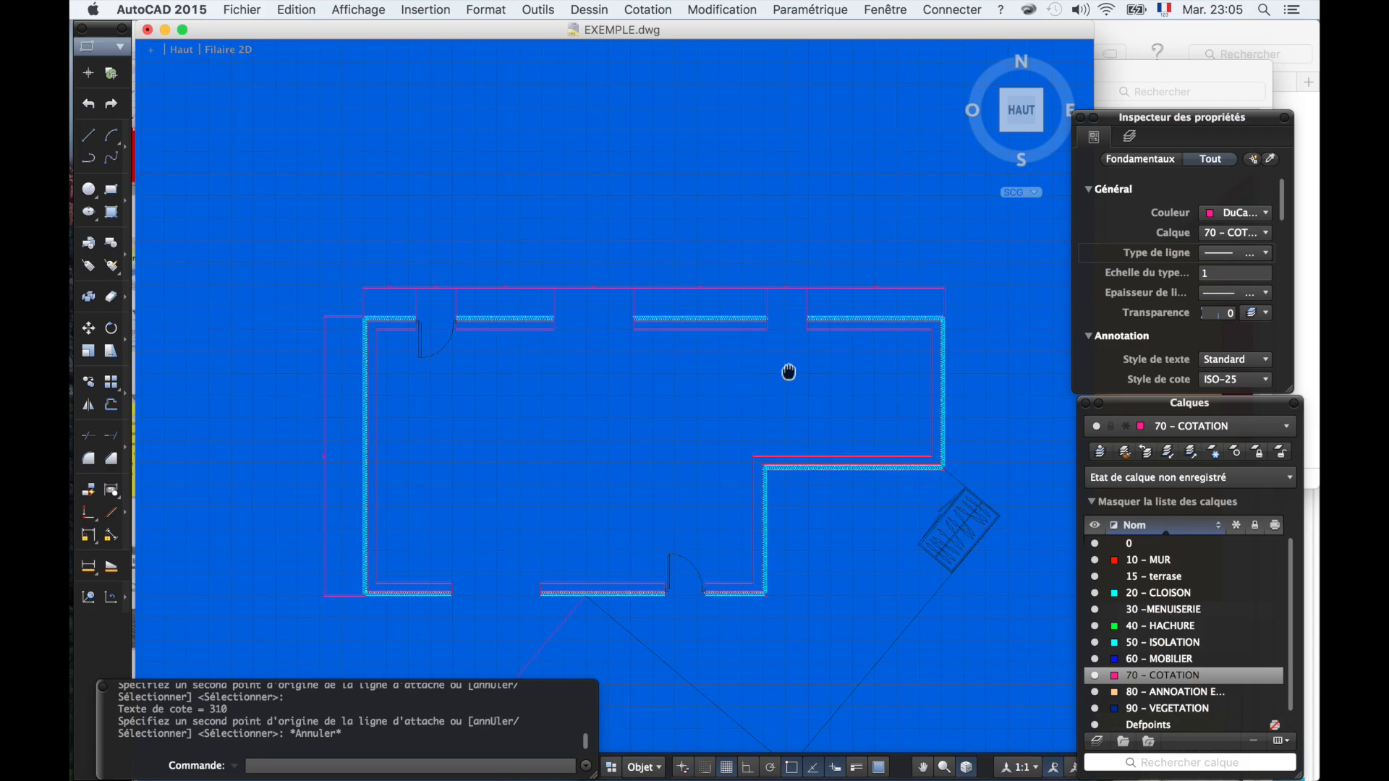
middle_drag(787, 371, 784, 257)
scroll(644, 317, down, 2)
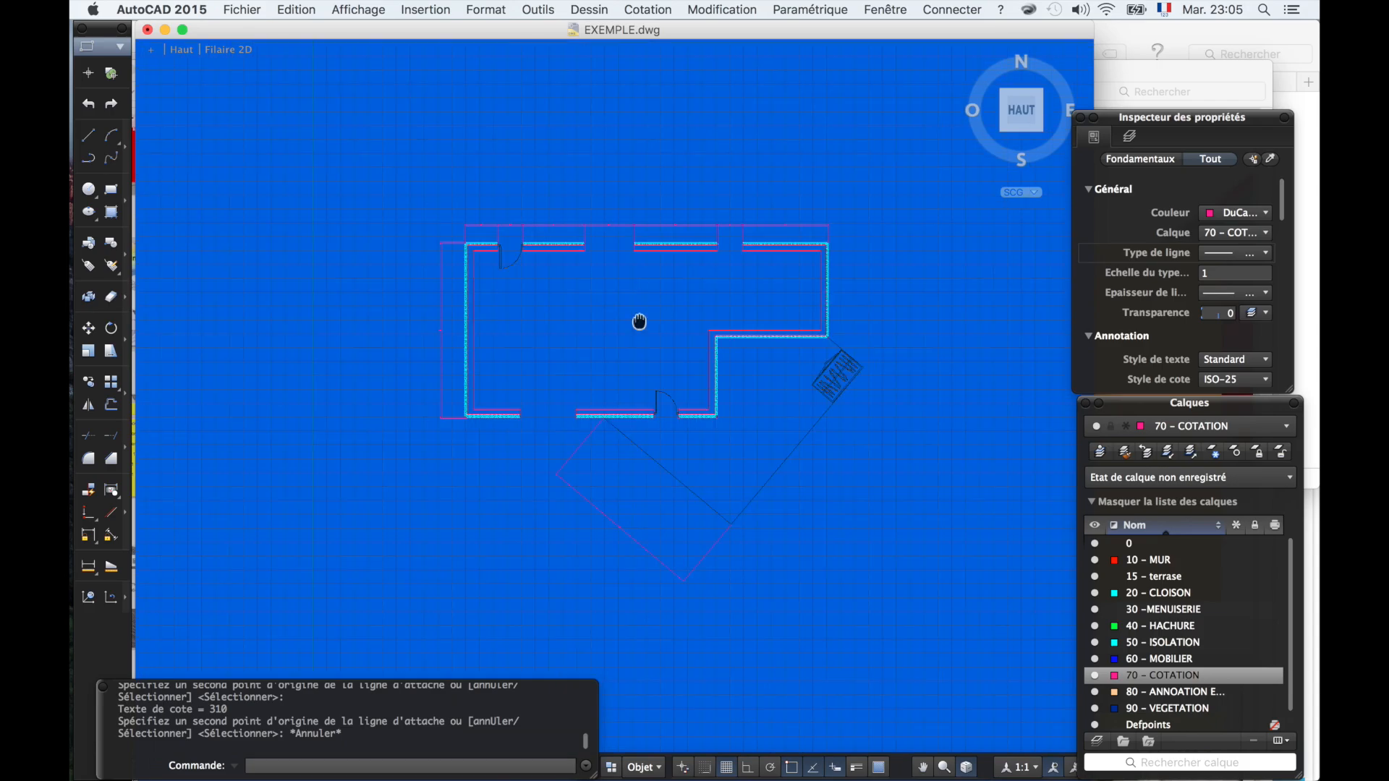
middle_drag(638, 319, 619, 263)
scroll(619, 264, up, 2)
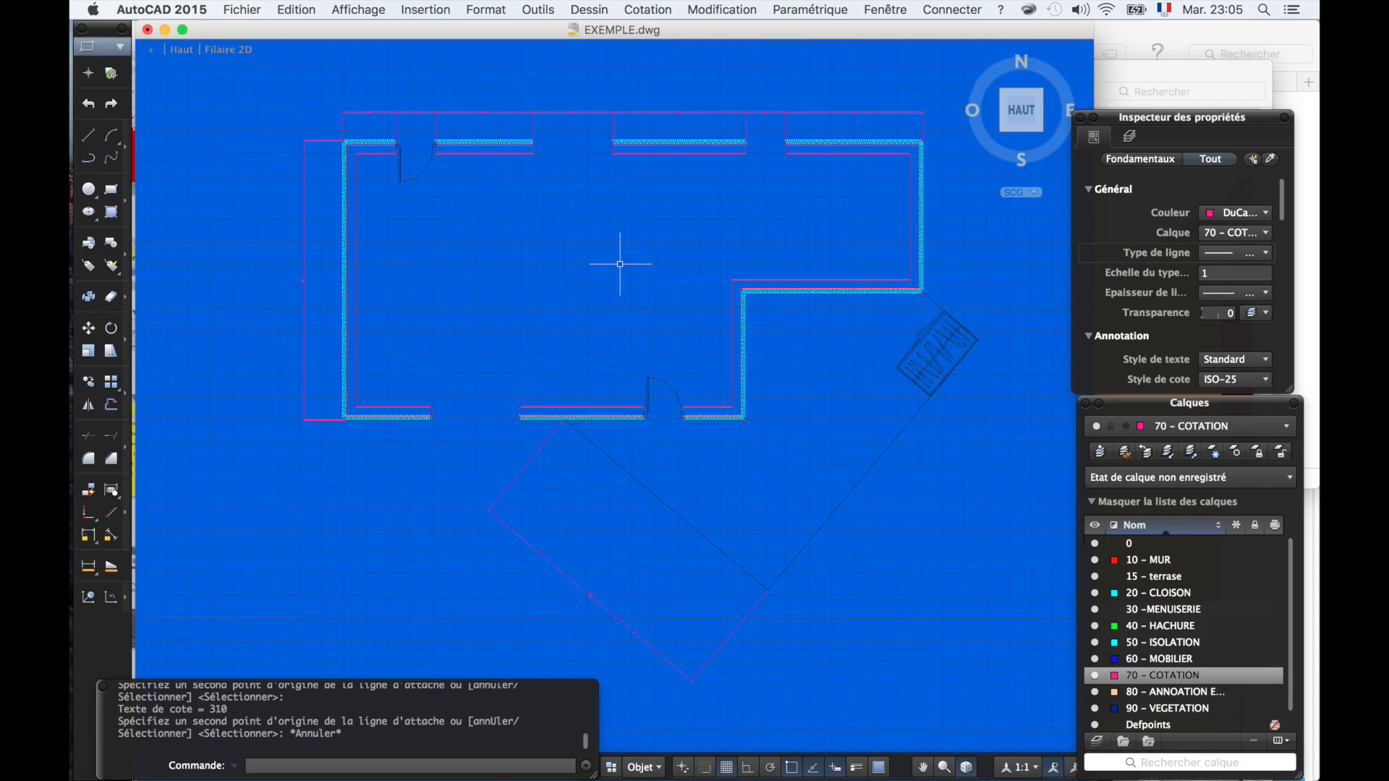
- Modify the ISO-25 dimension style with COTSTYLE, setting the text height to 14, and close the style manager
text(COTSTYLE)
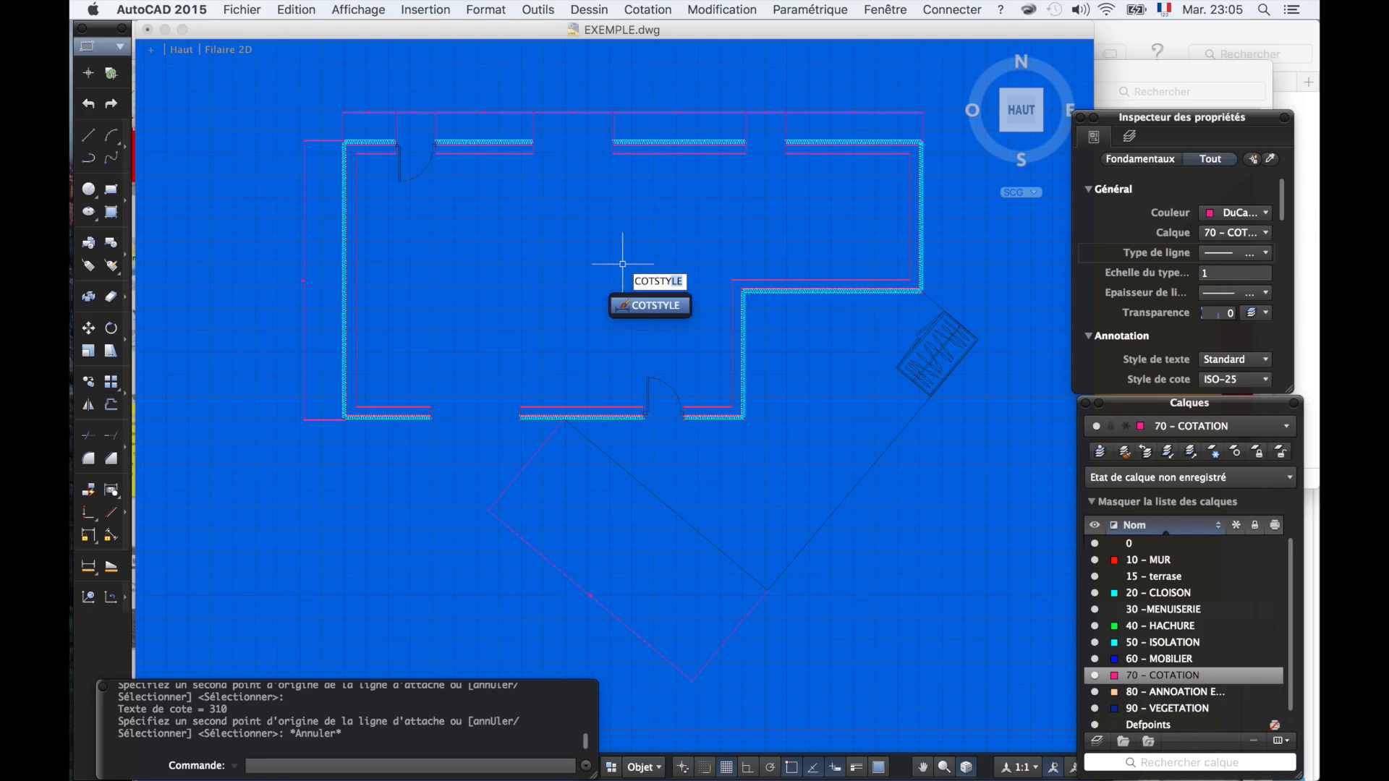
key(Return)
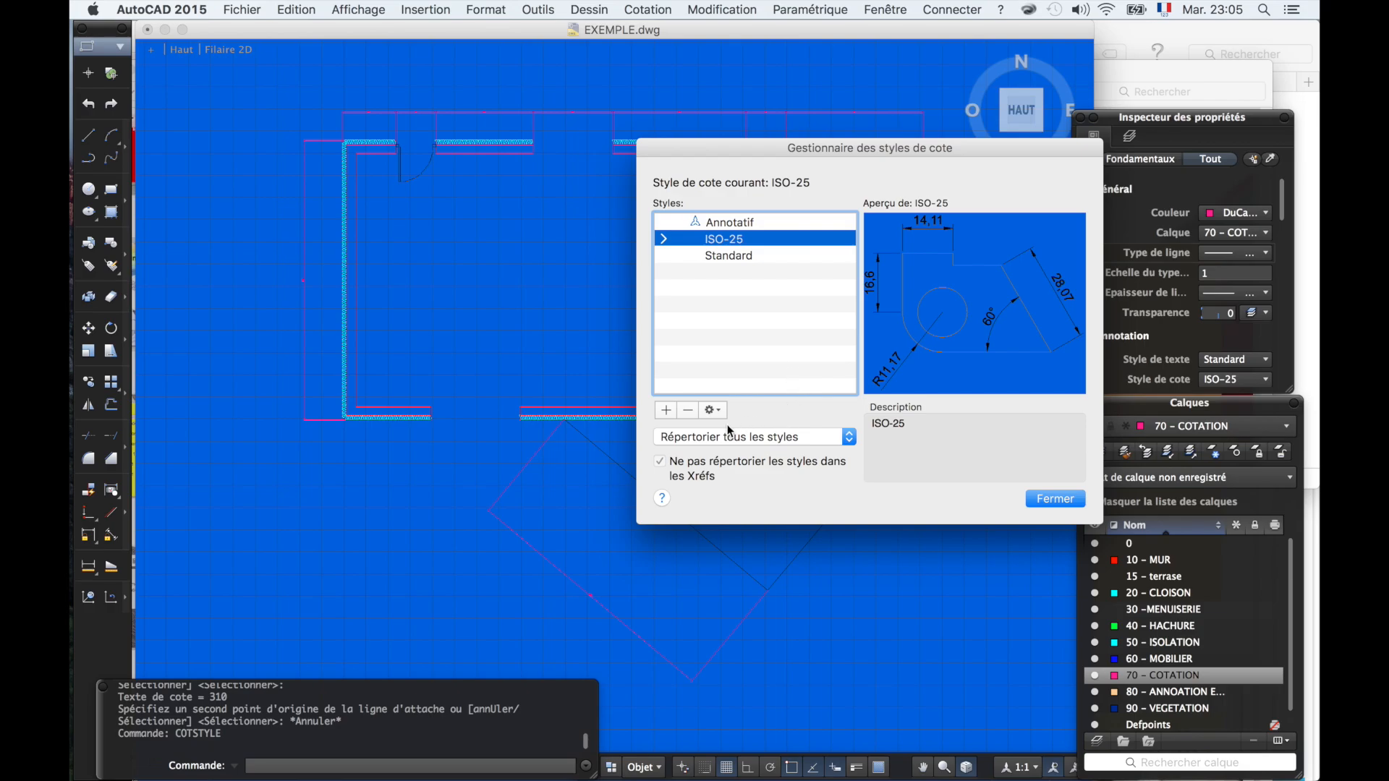
click(712, 411)
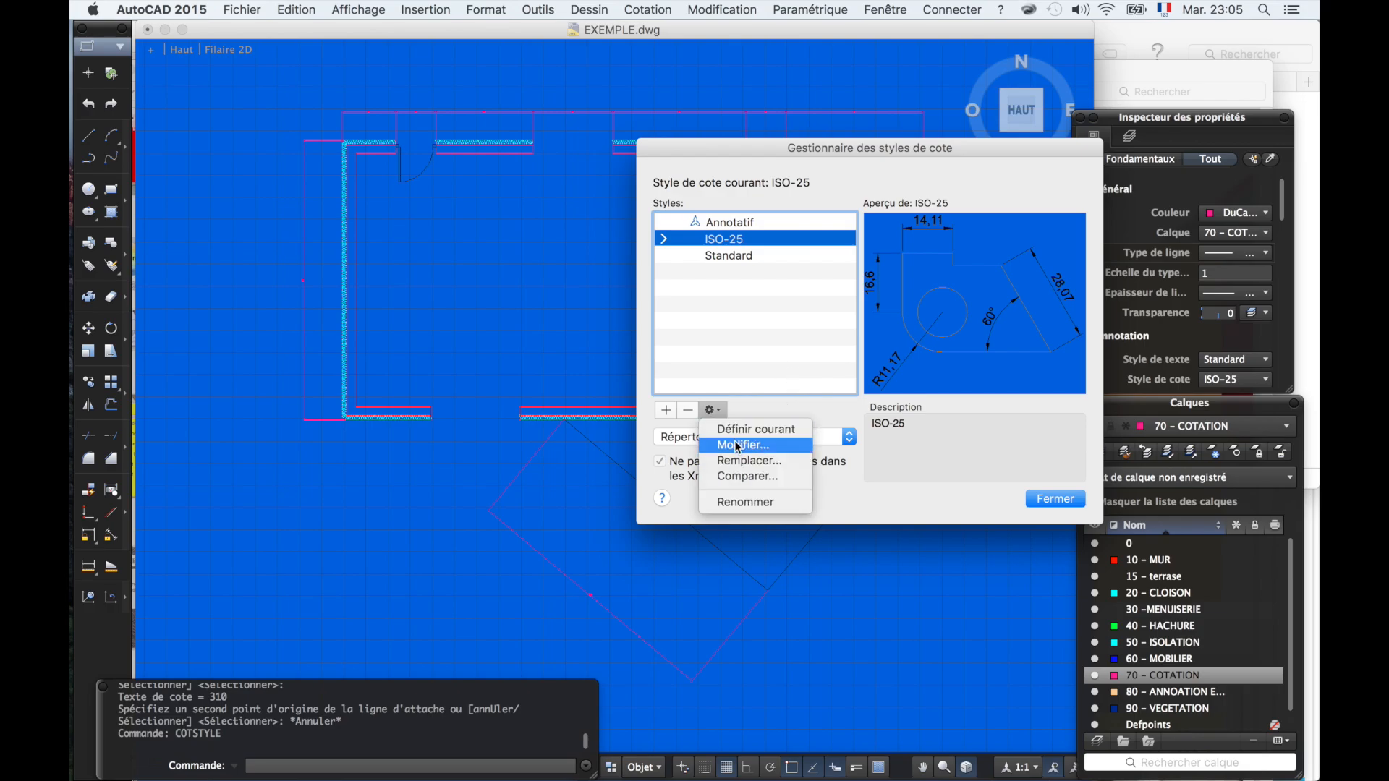
click(948, 427)
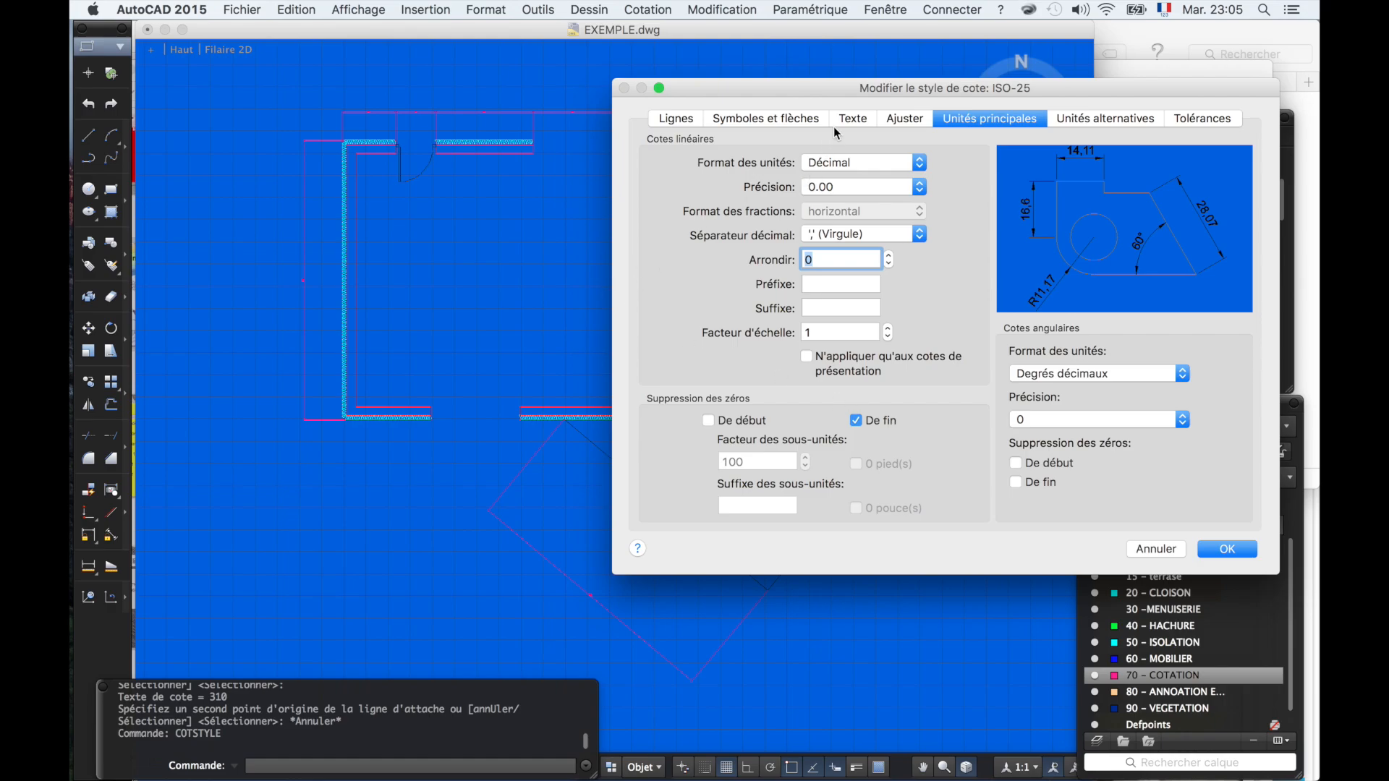
click(852, 118)
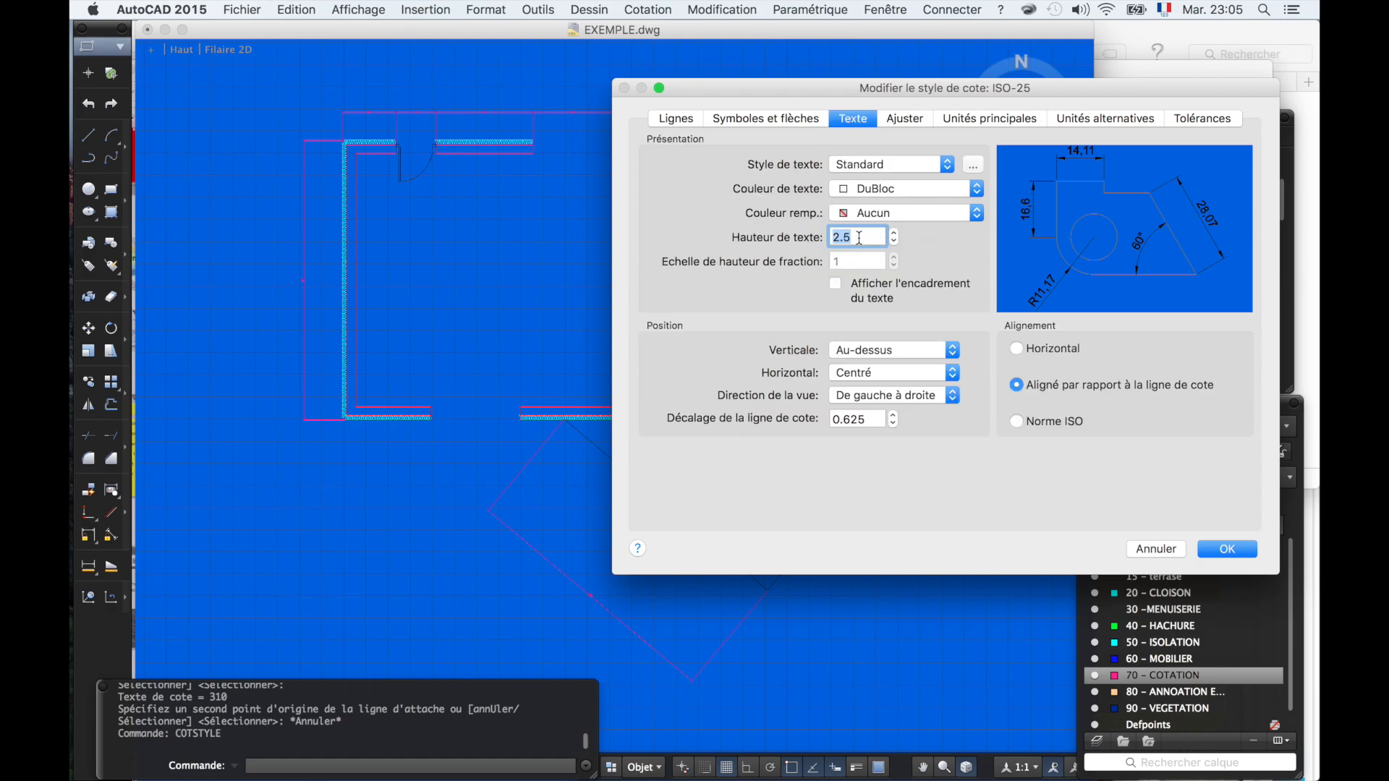
text(14)
key(Tab)
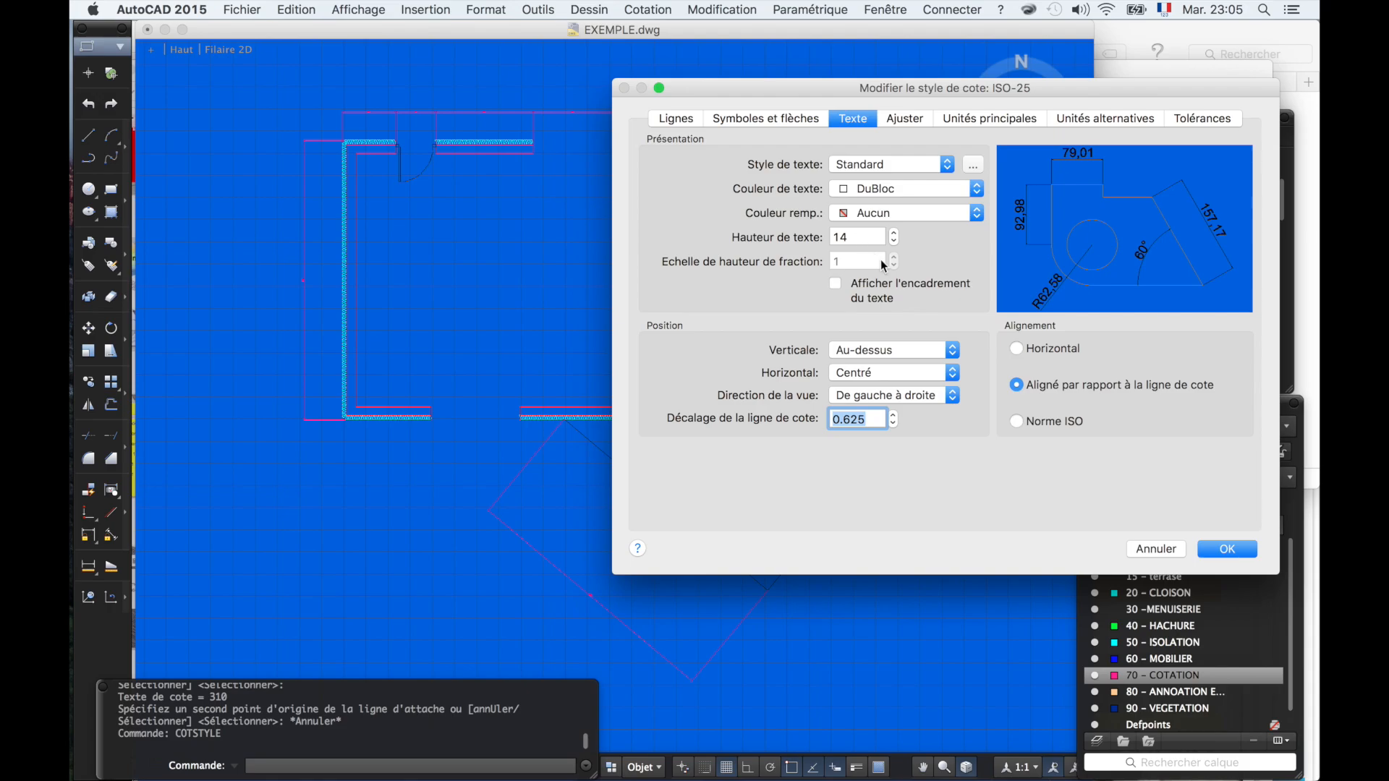
click(1223, 549)
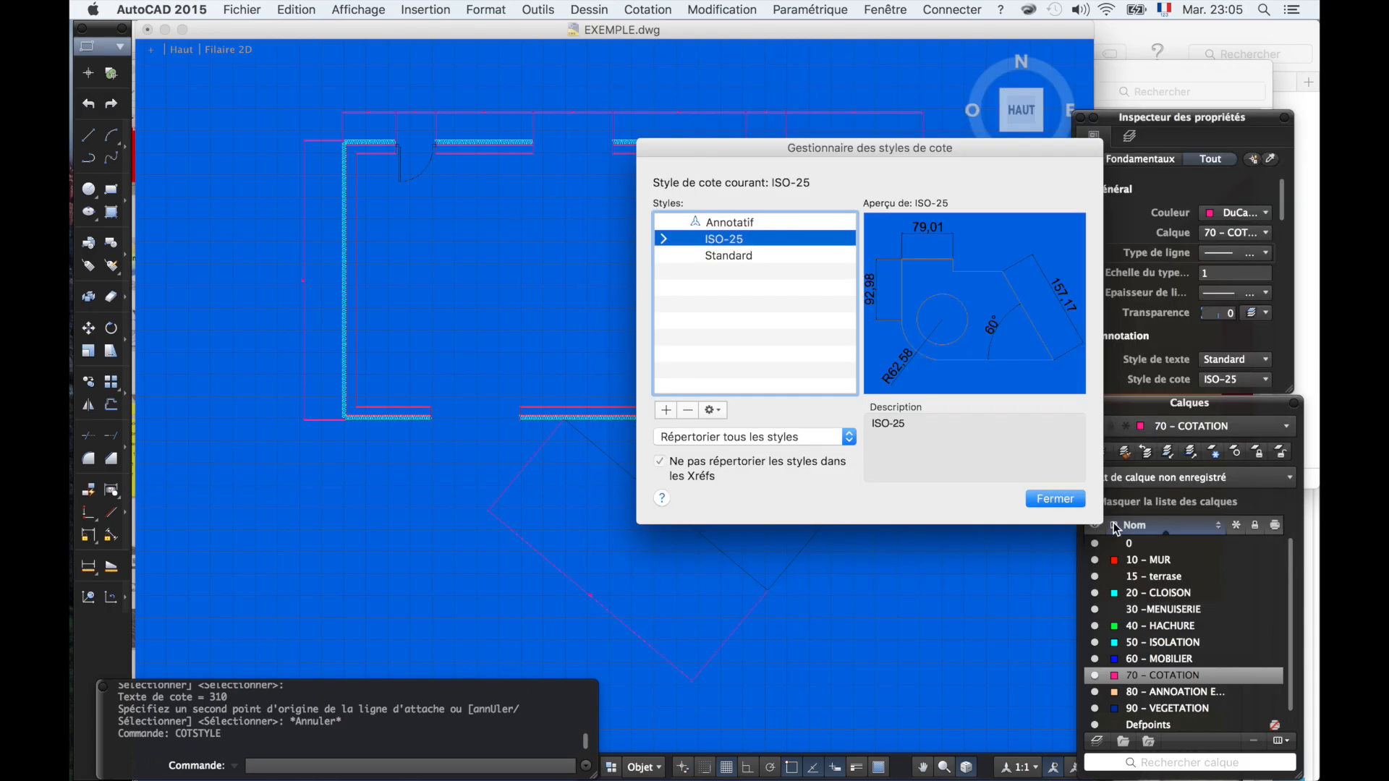
click(1054, 498)
mouse_move(592, 301)
middle_down()
mouse_move(506, 326)
mouse_move(524, 324)
middle_up()
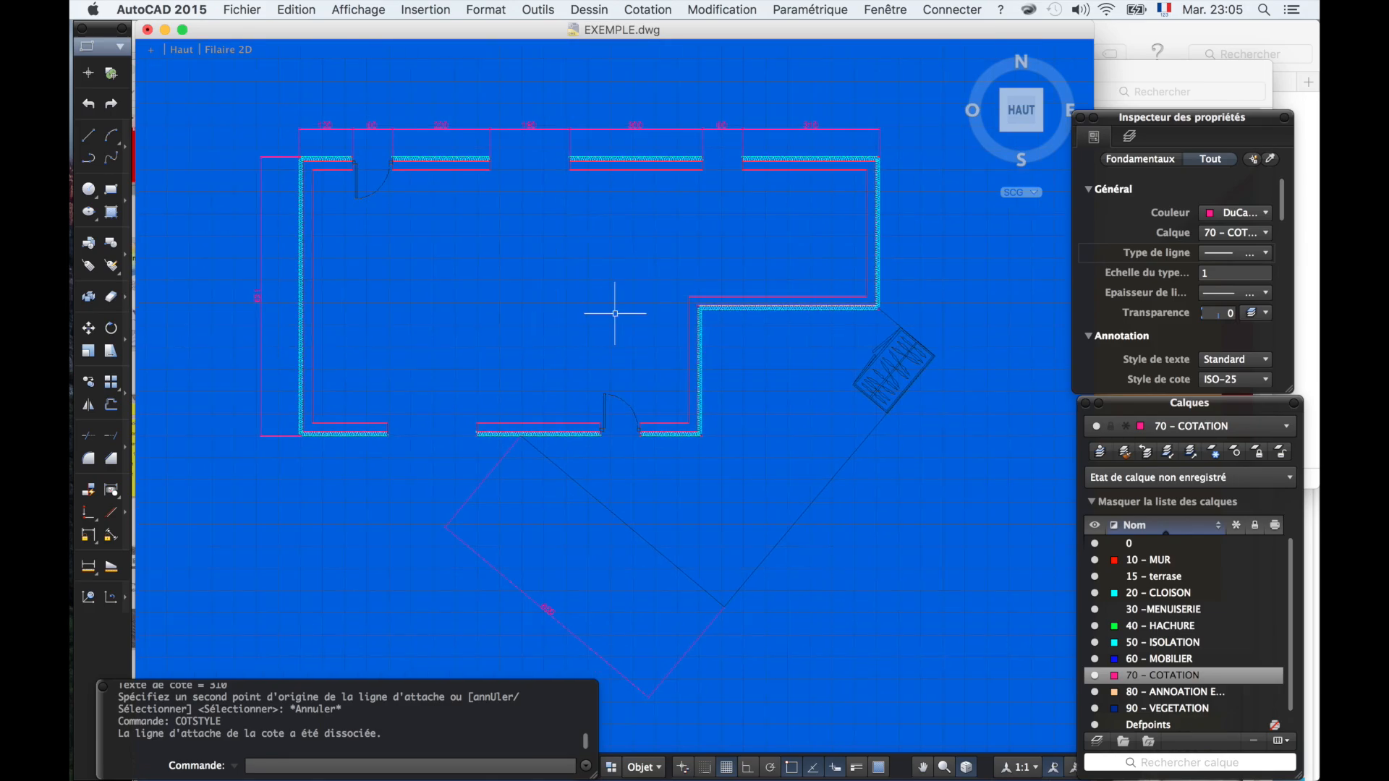
- Reopen the dimension style manager and open the ISO-25 style for modification
key(Return)
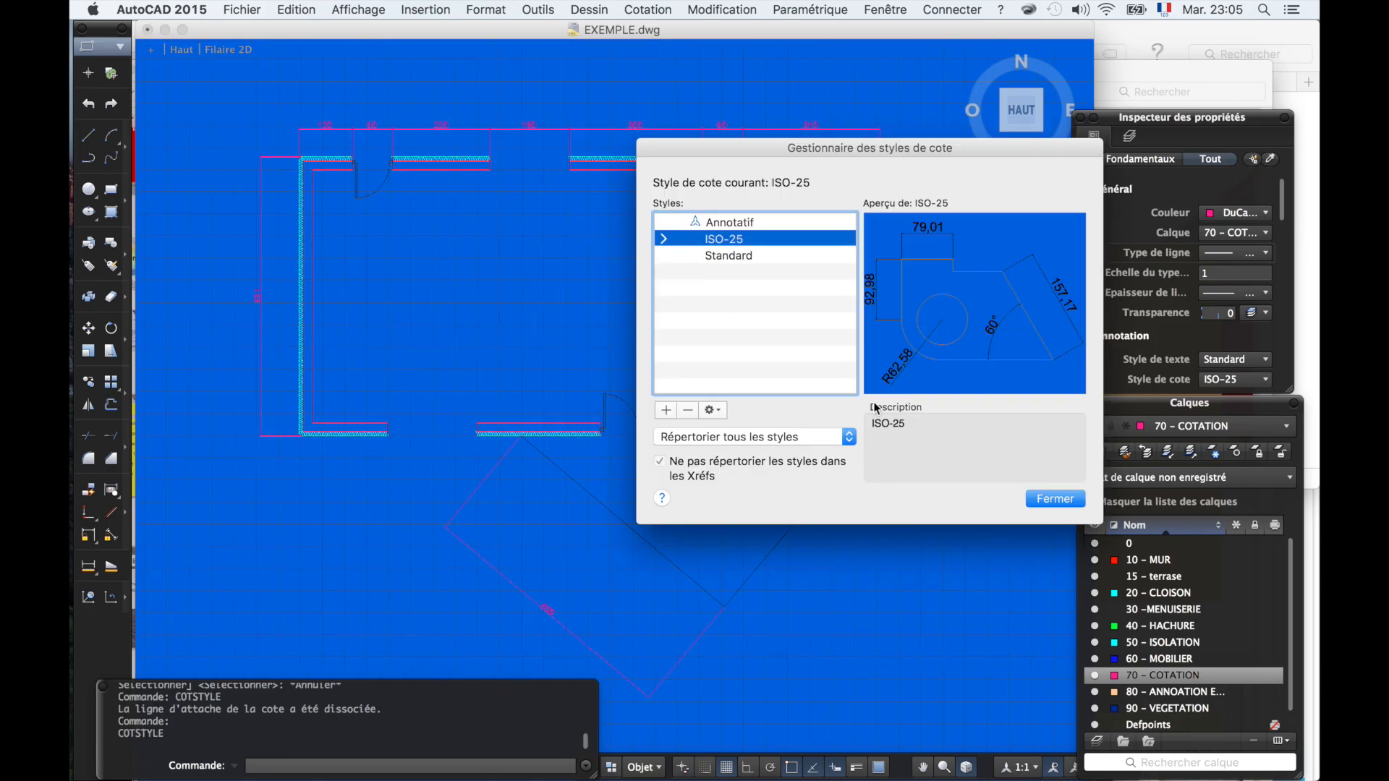
click(713, 410)
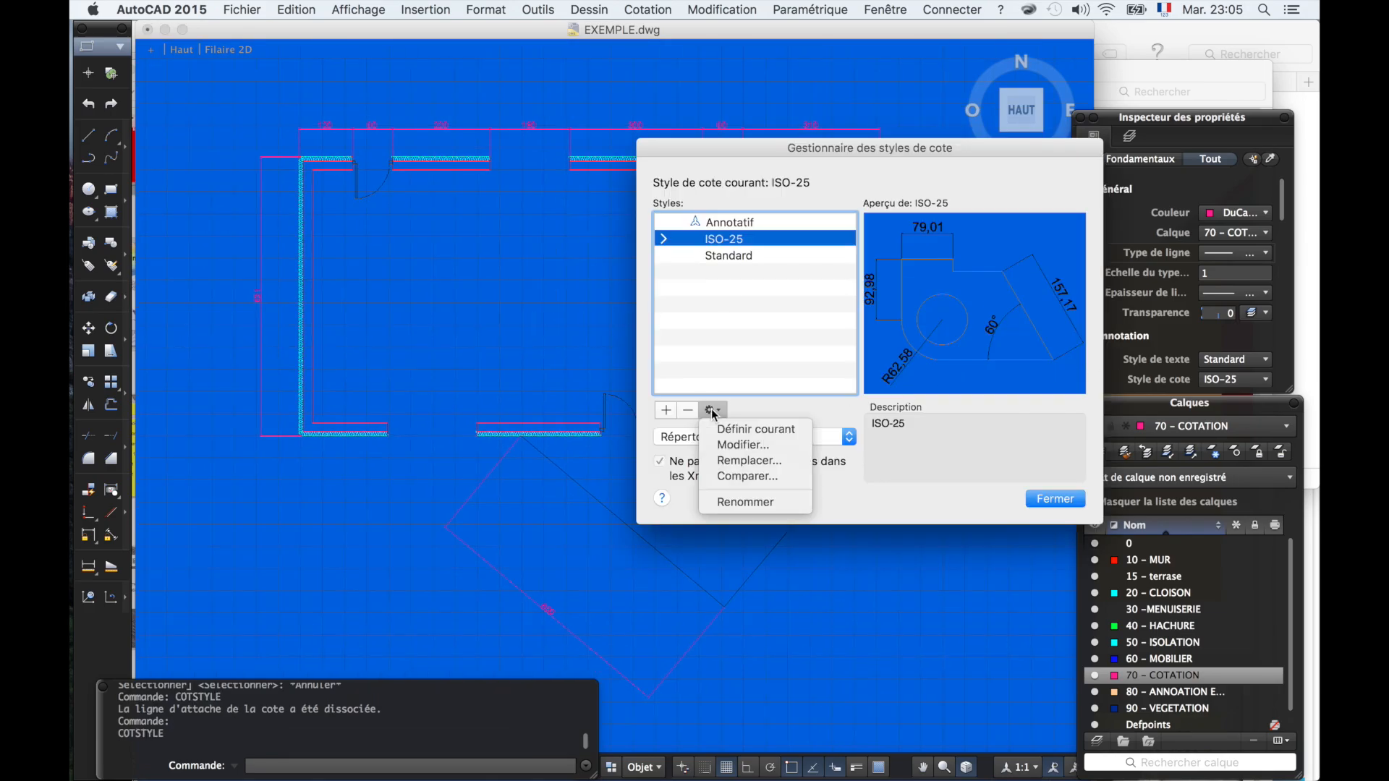
click(759, 444)
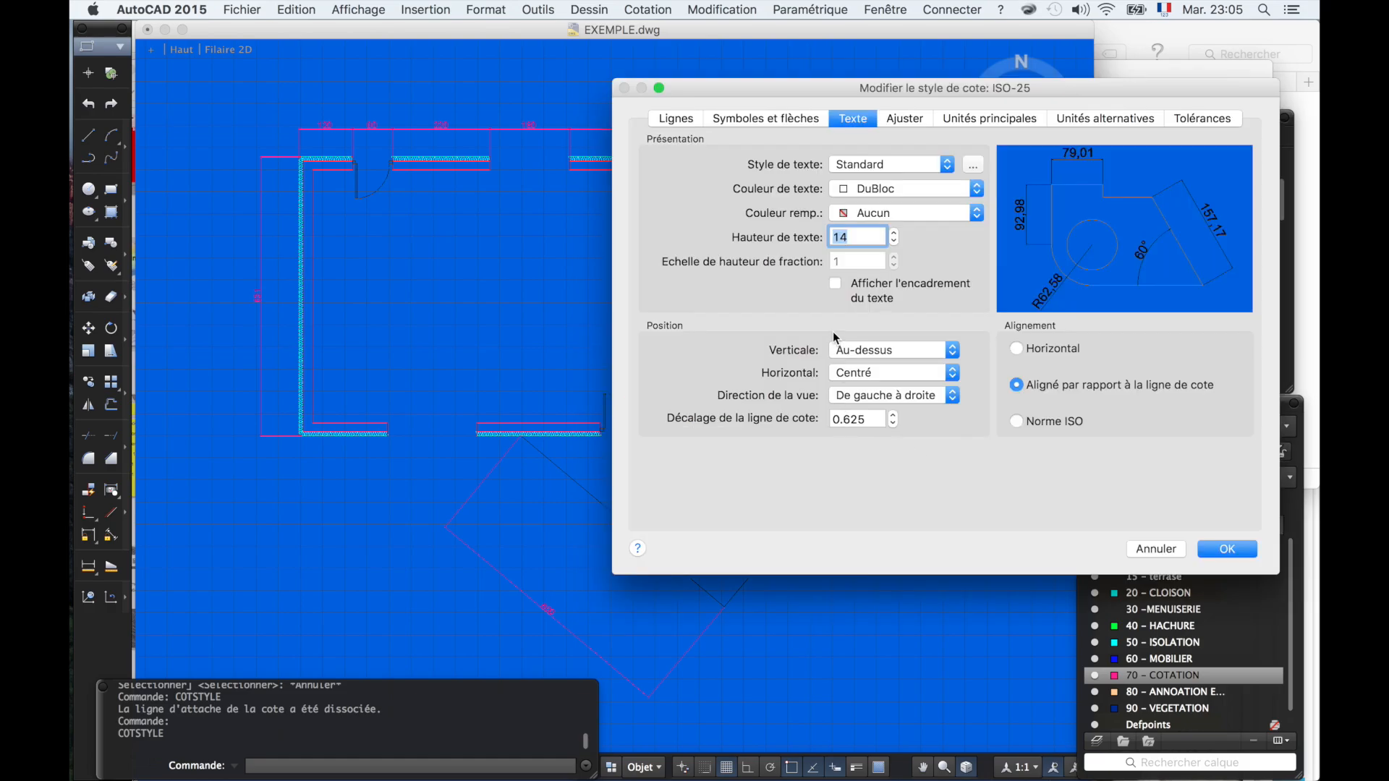
- Try the DuCalque line type for the ISO-25 dimension lines and set it back to DuBloc
click(675, 118)
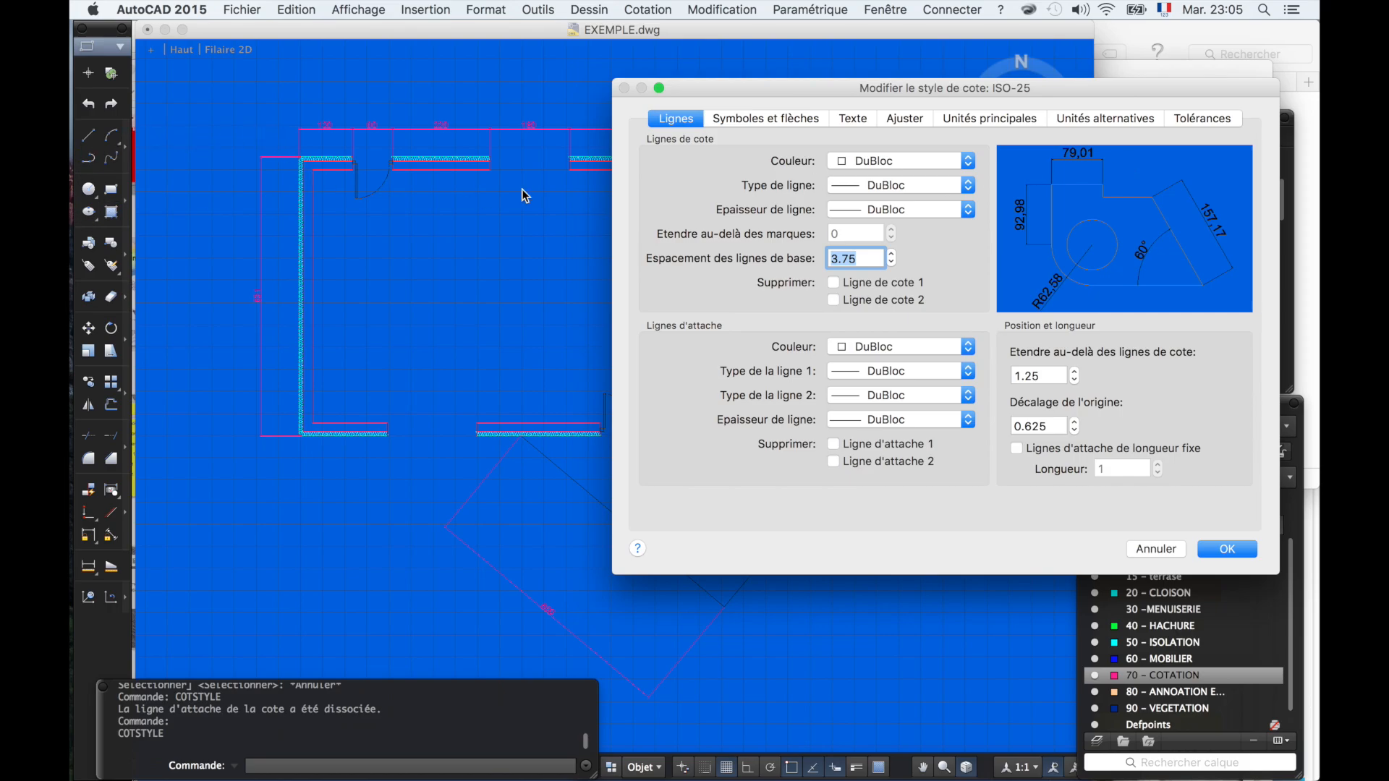
click(949, 371)
click(945, 242)
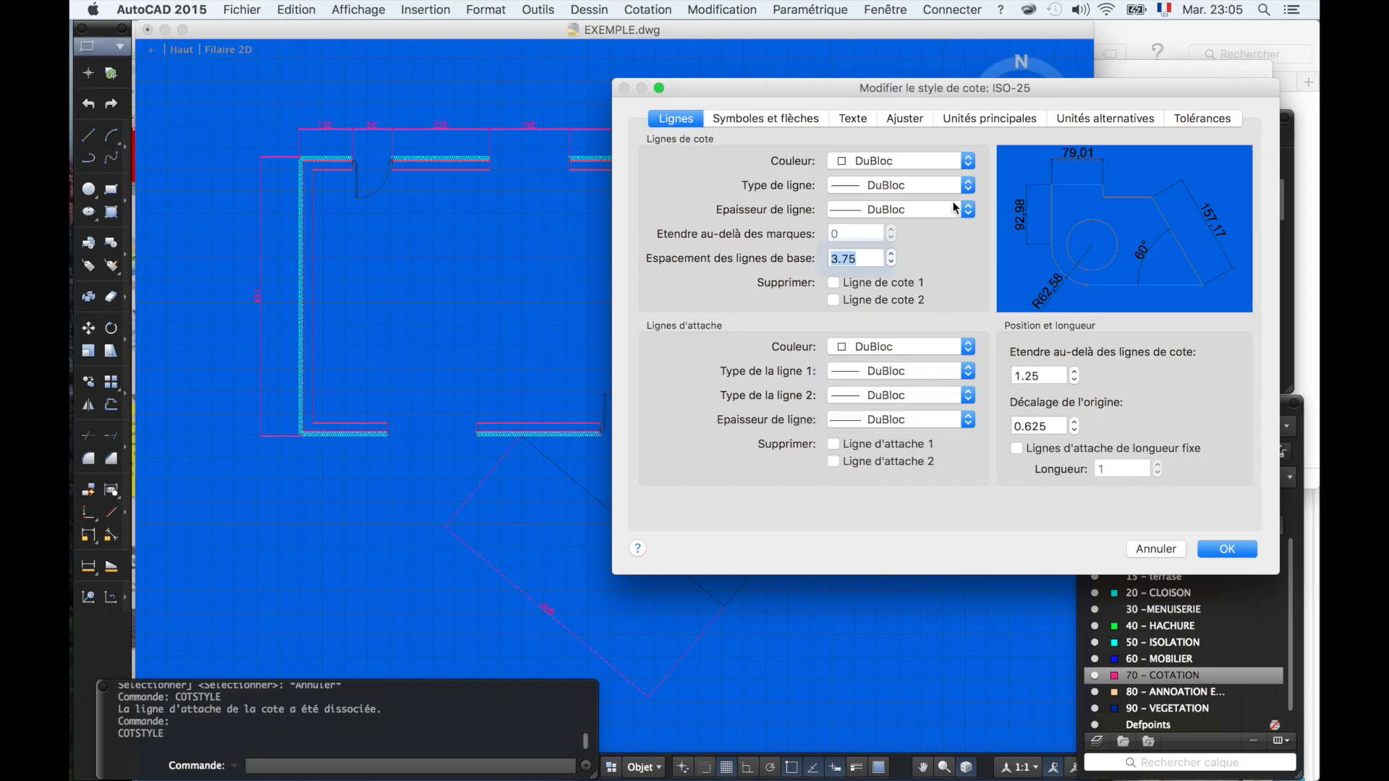
click(960, 186)
click(886, 209)
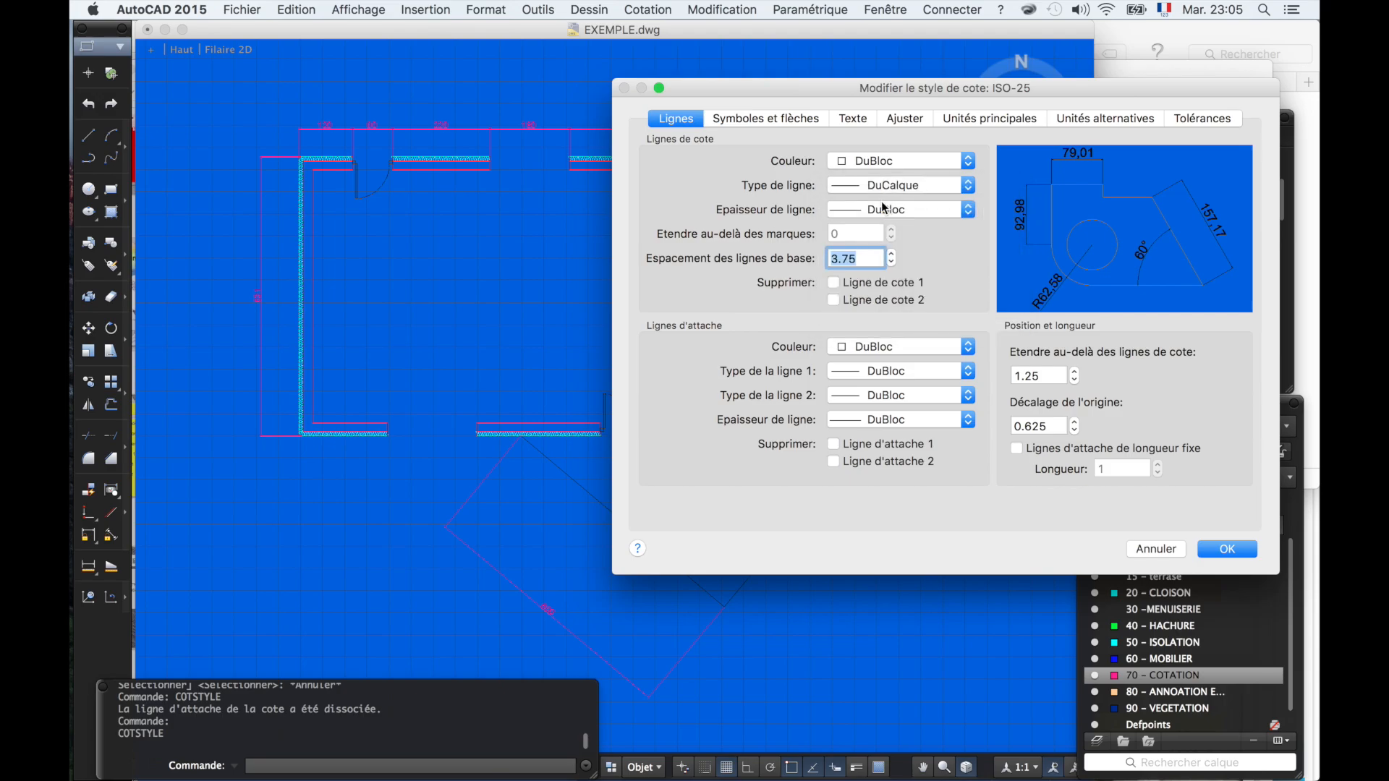
click(881, 186)
click(877, 170)
- Set the ISO-25 style's first and second arrowheads to Marque architecturale with an arrow size of 10
click(788, 120)
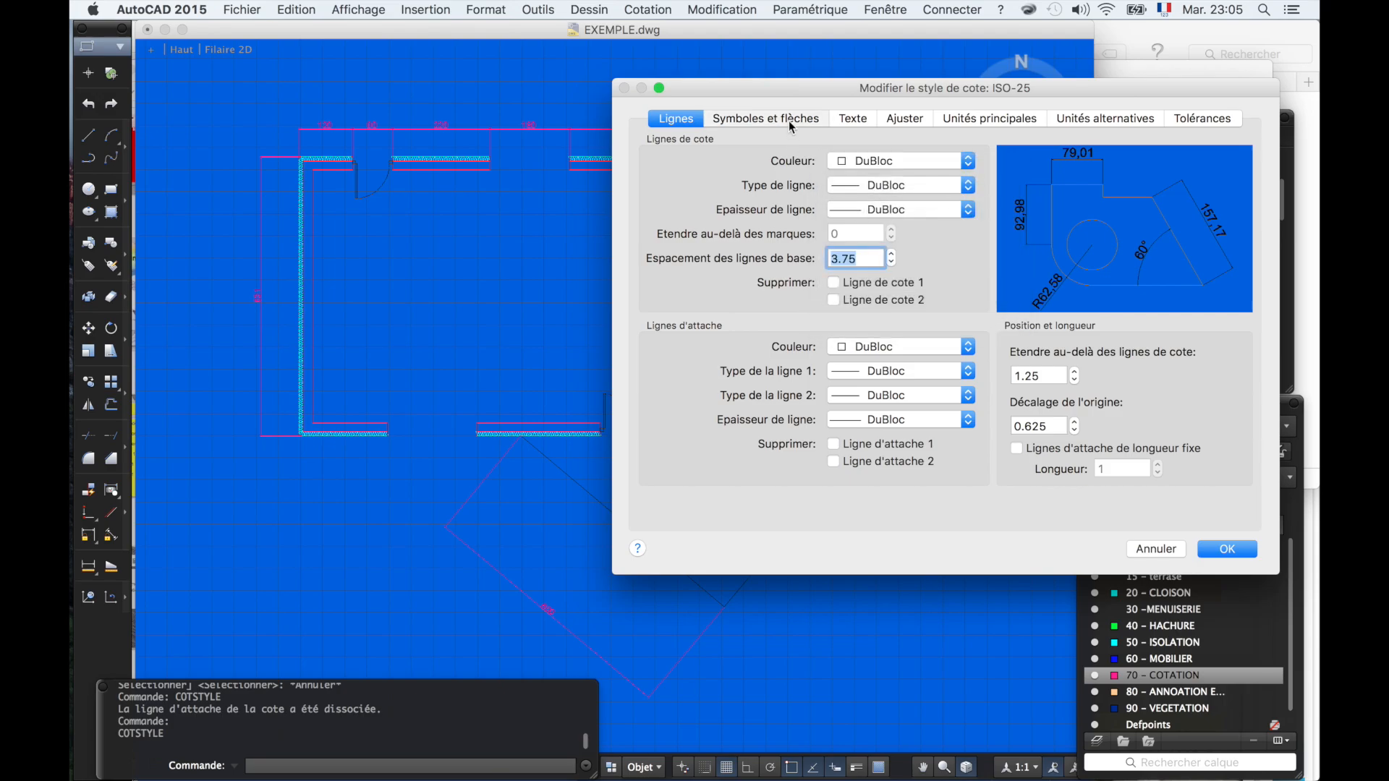
click(858, 166)
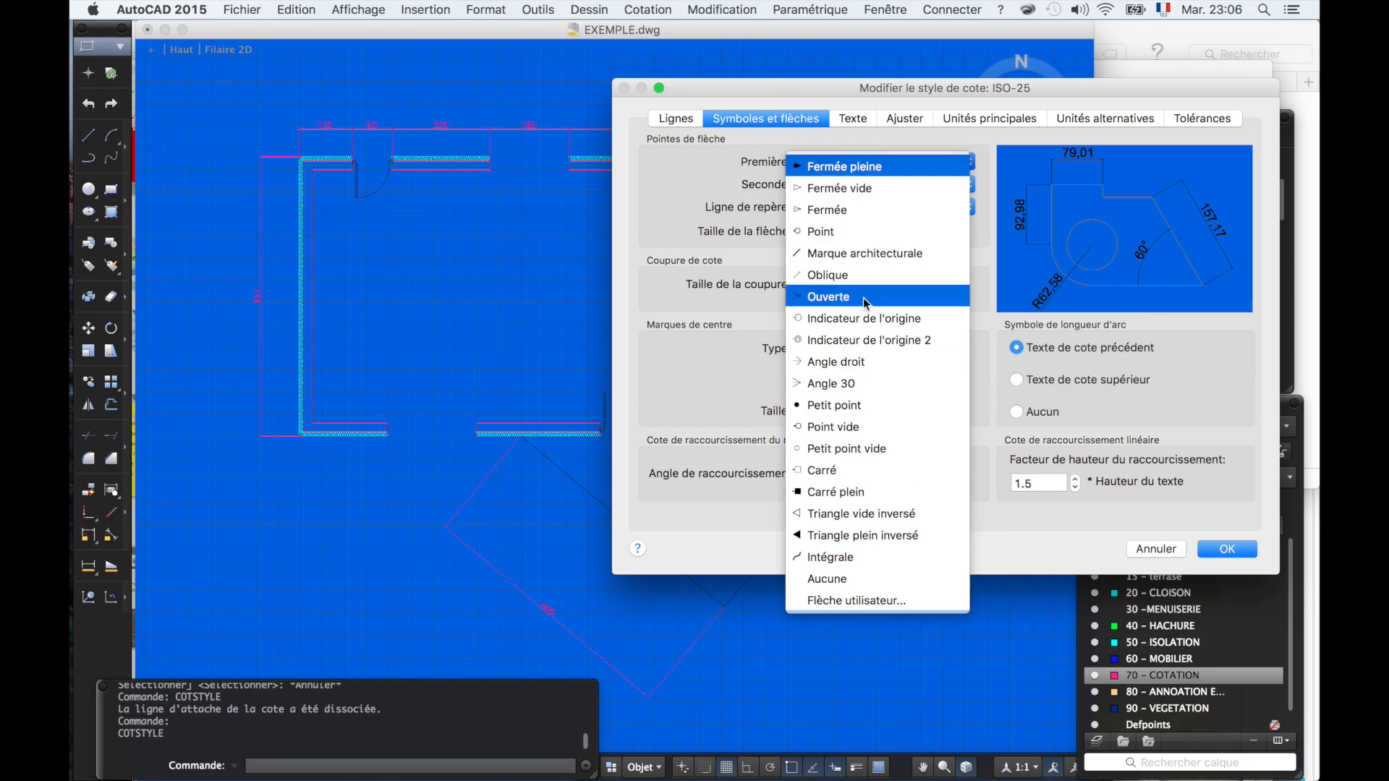
click(868, 254)
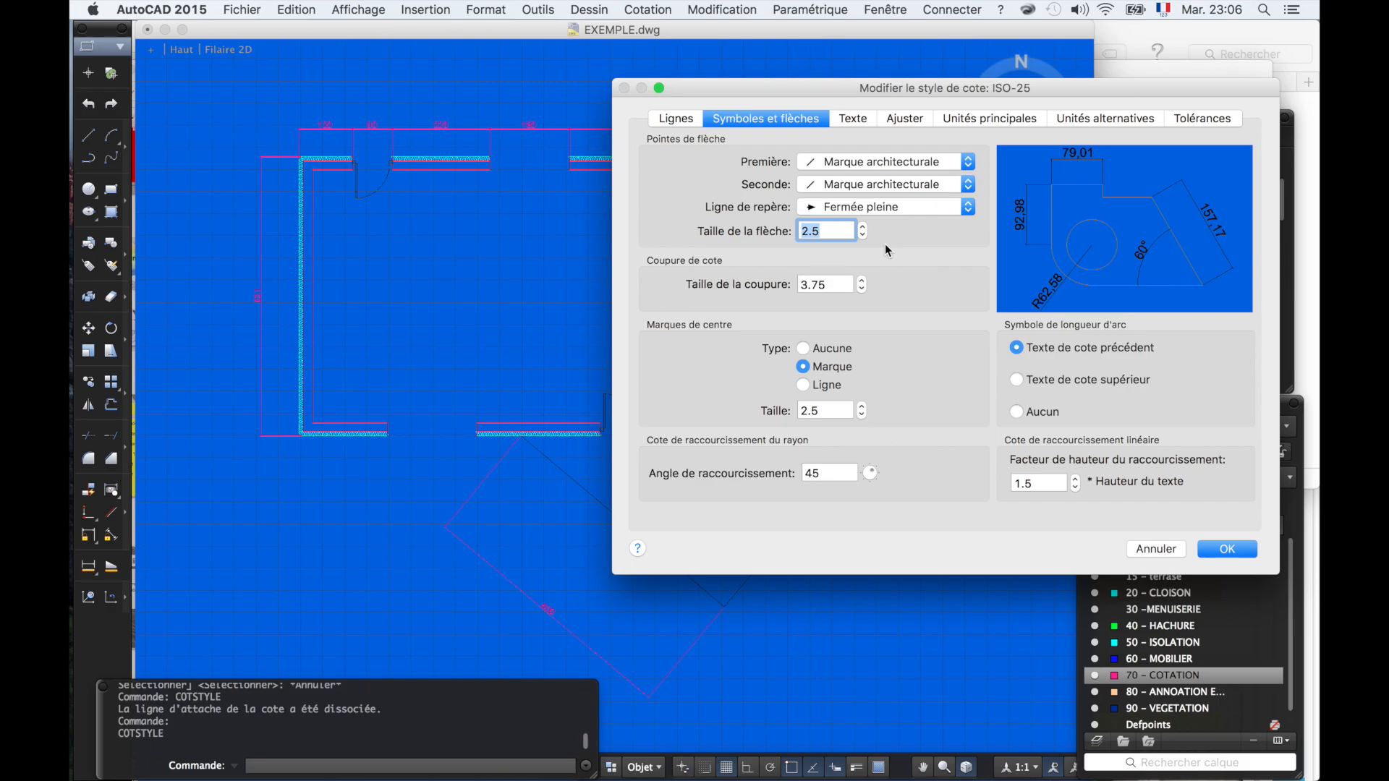
text(&à)
key(BackSpace)
key(BackSpace)
text(&)
key(BackSpace)
key(Tab)
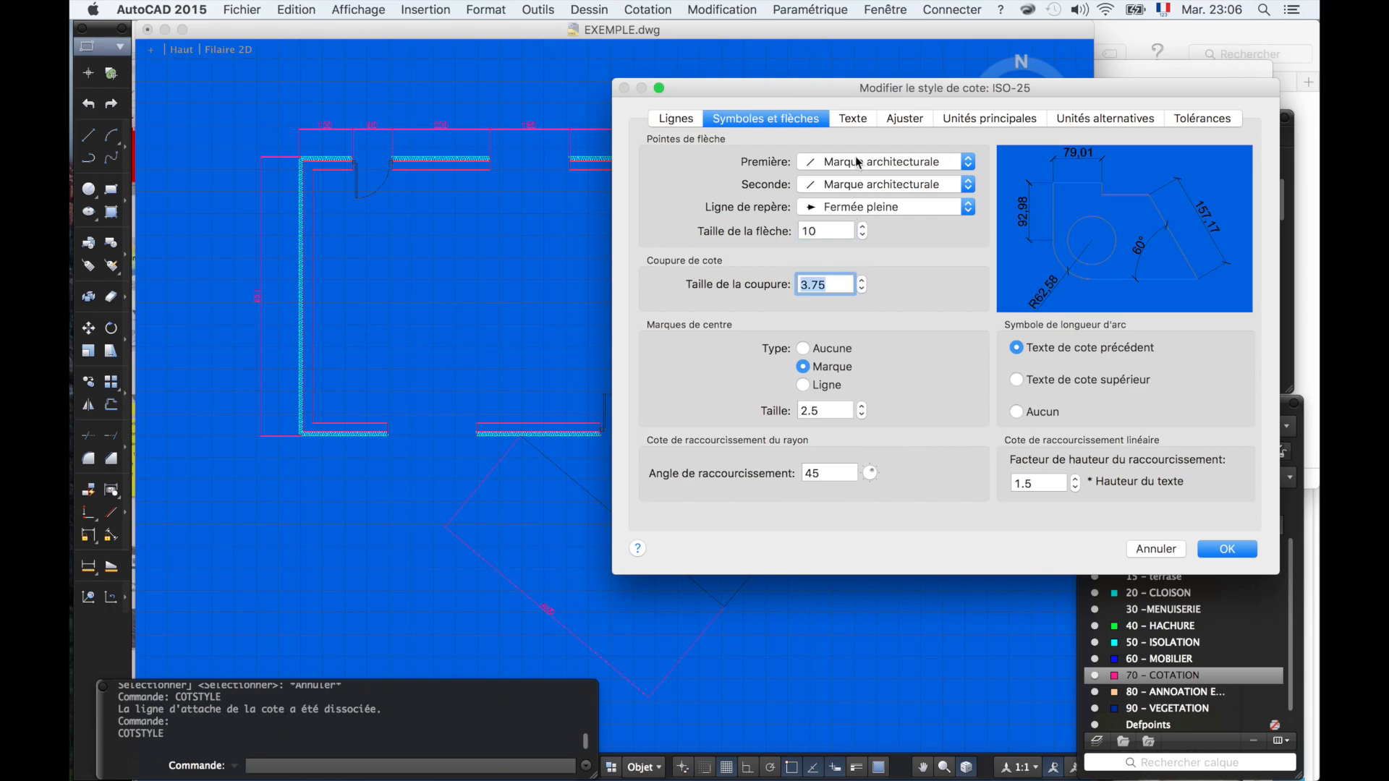
- Set the ISO-25 style's text offset from the dimension line to 3
click(851, 119)
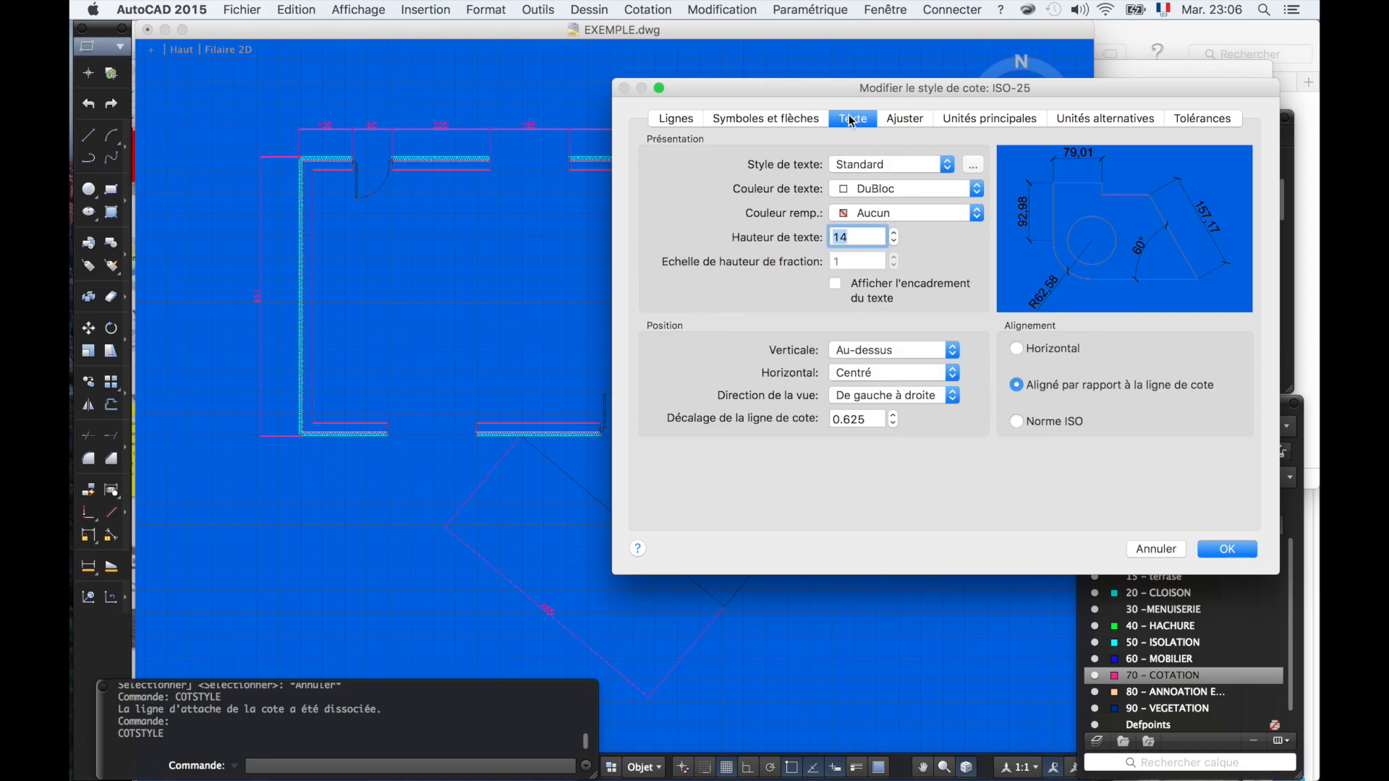
click(872, 419)
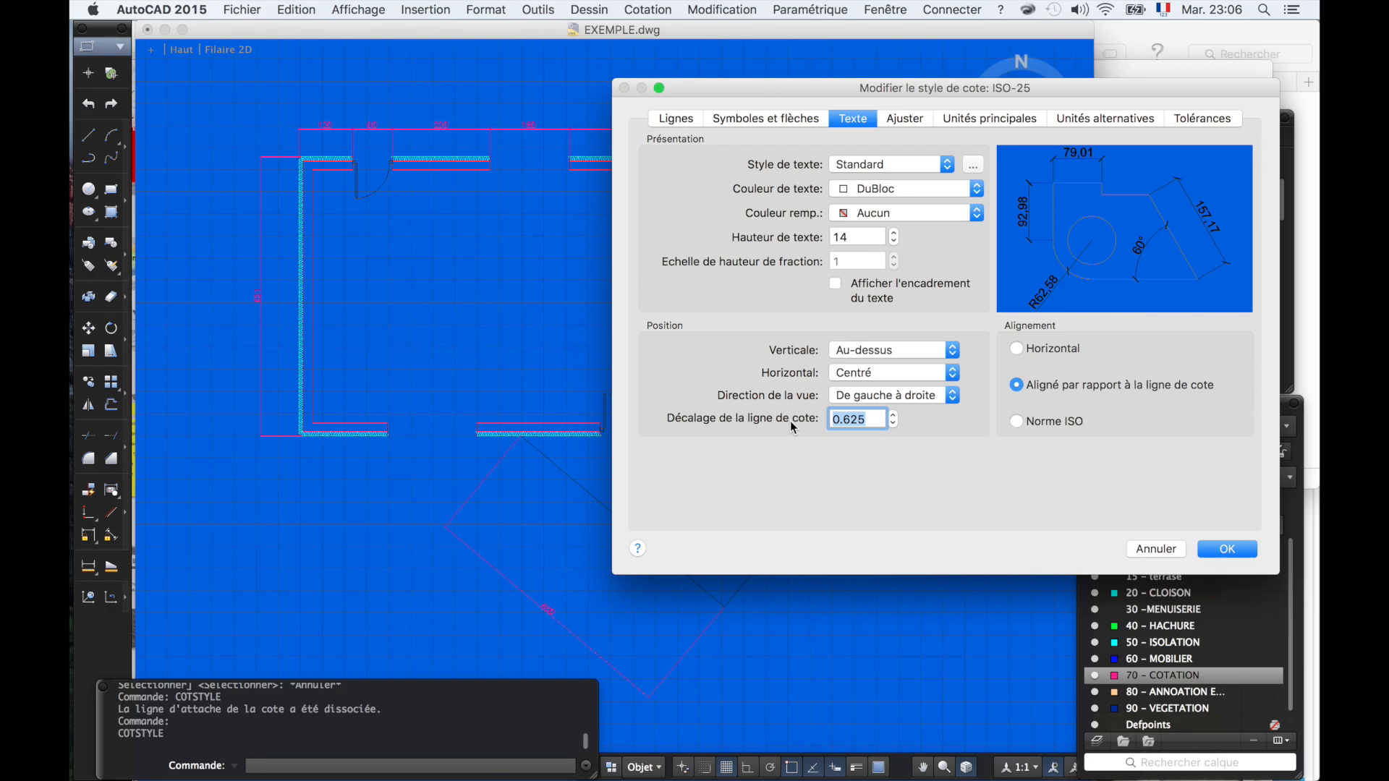
text(3)
key(Tab)
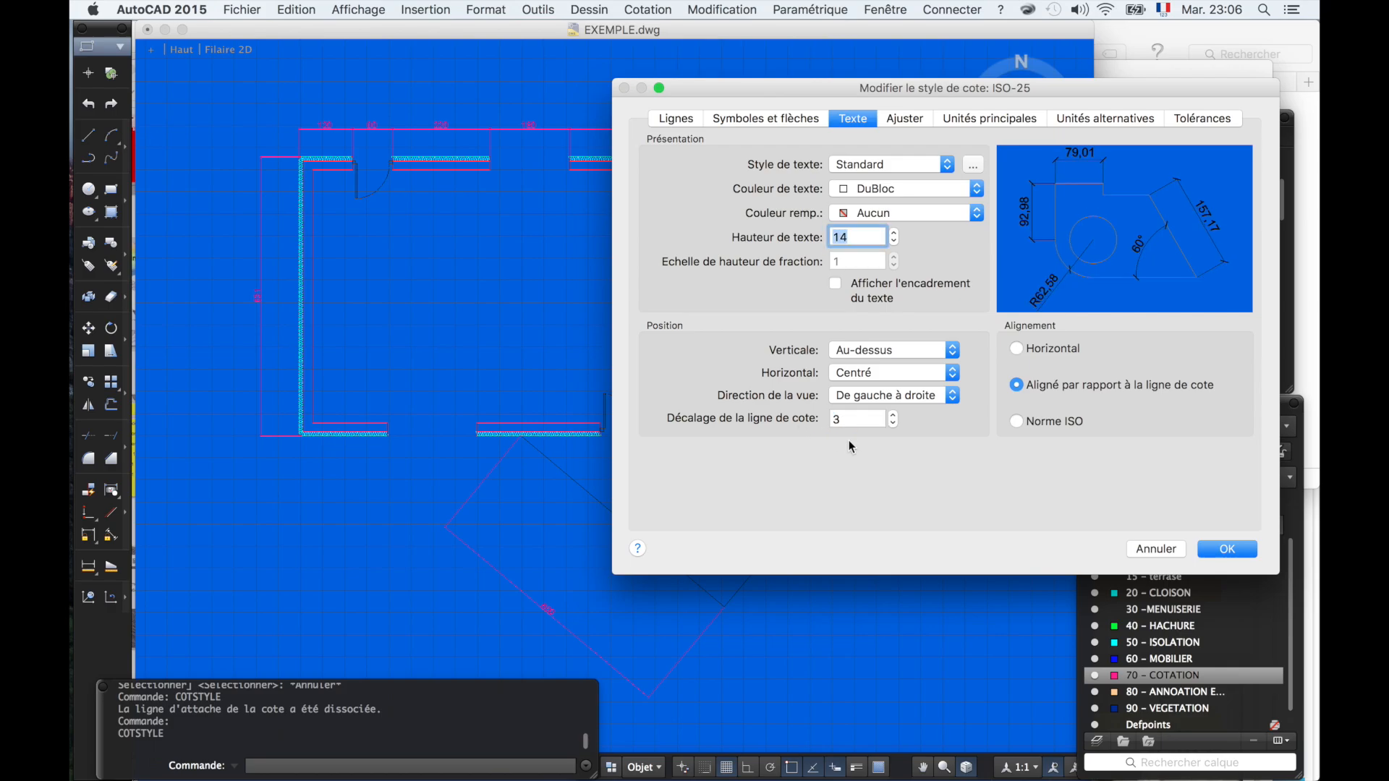
- Set the ISO-25 linear dimension precision to 0.0, apply the style changes and close the dimension style manager
click(1010, 118)
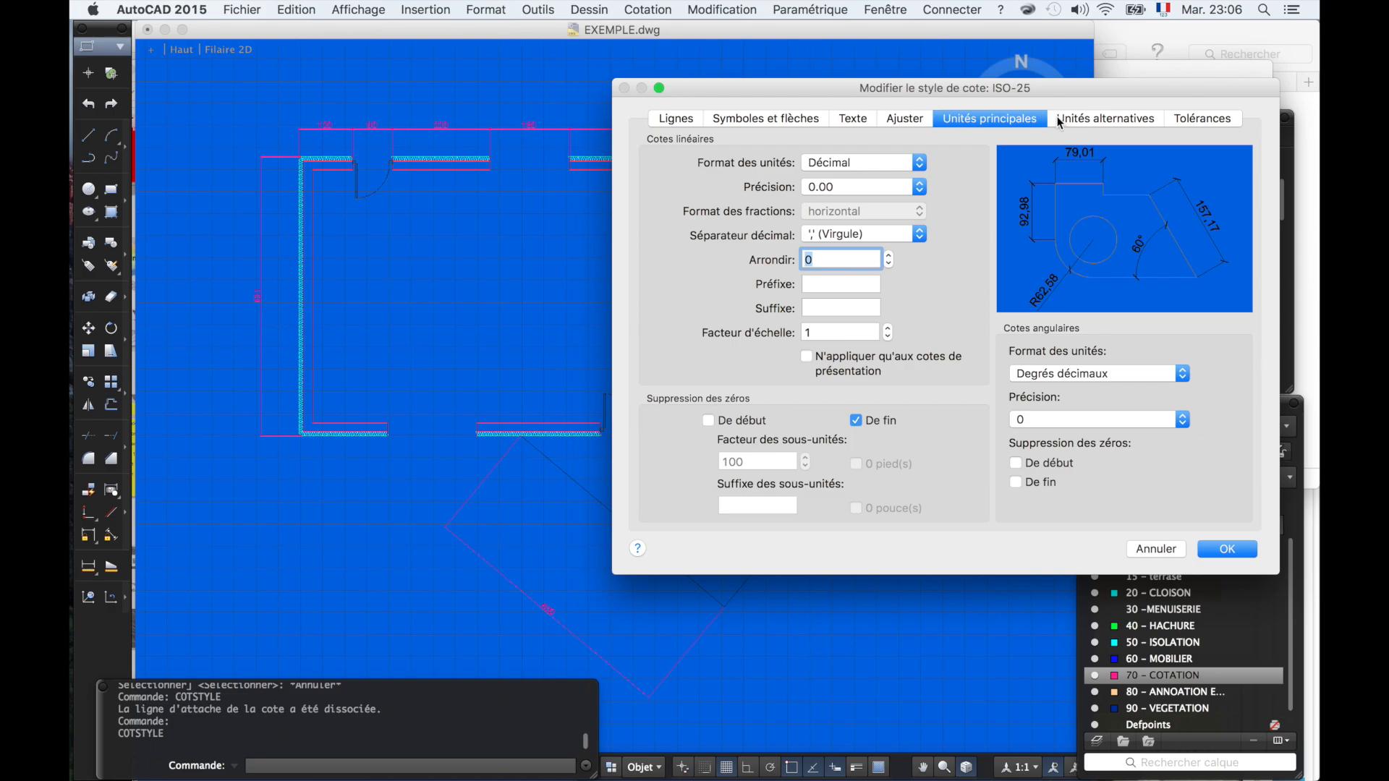
click(908, 183)
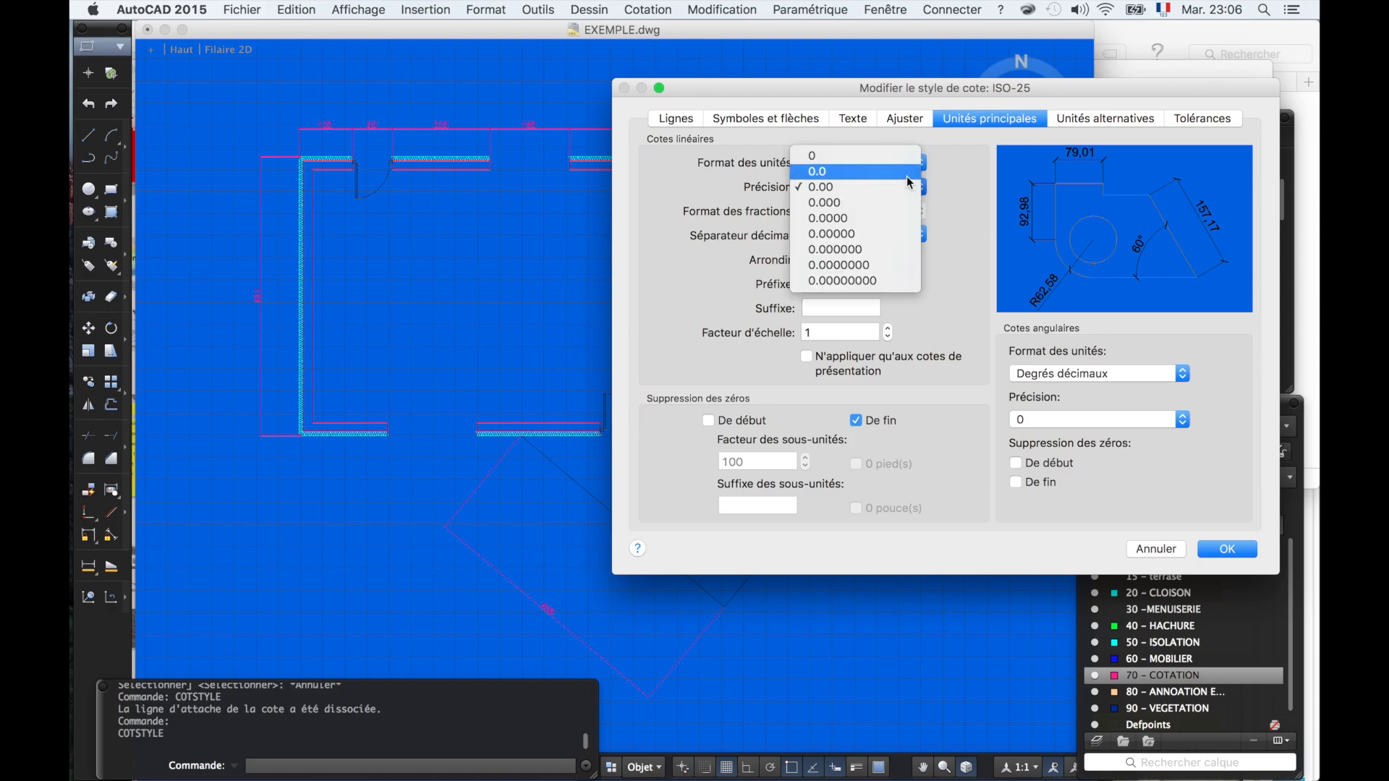
click(921, 186)
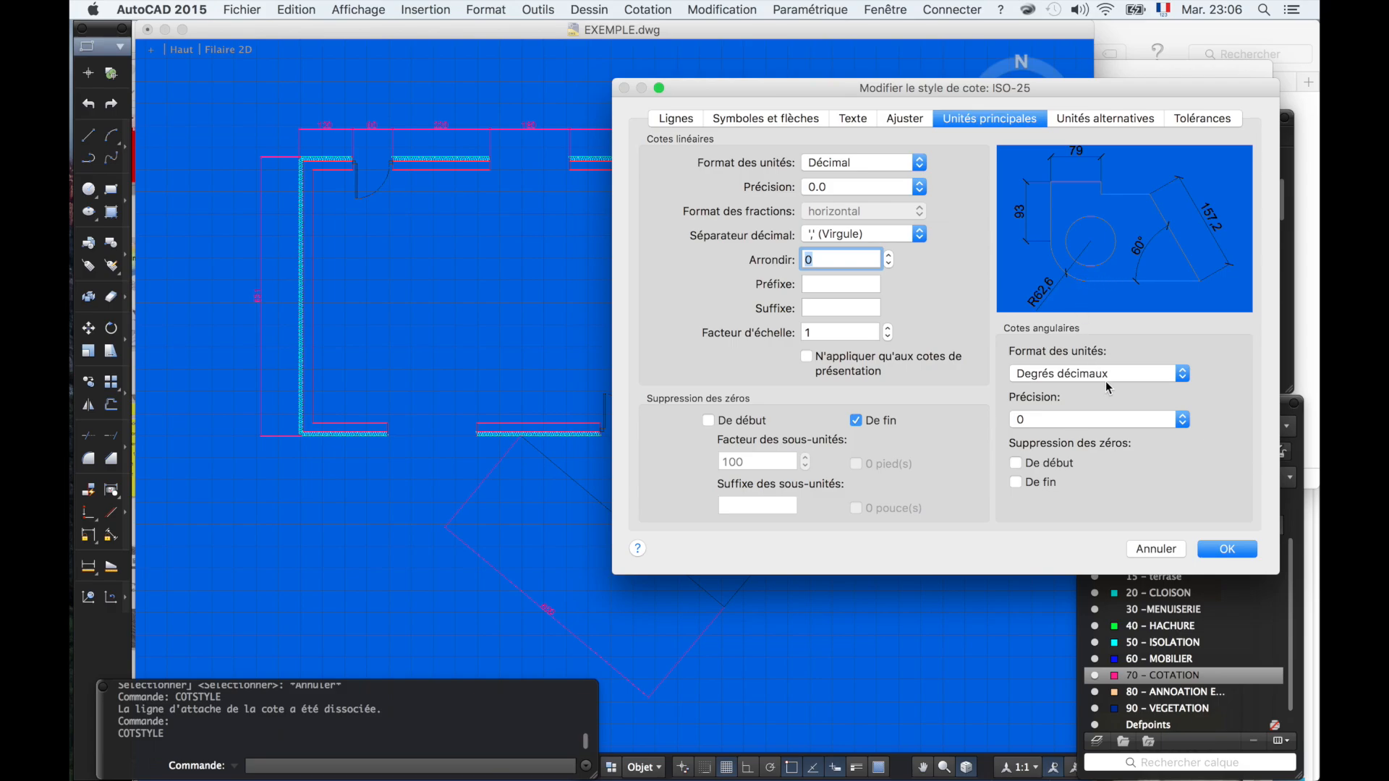
click(1240, 552)
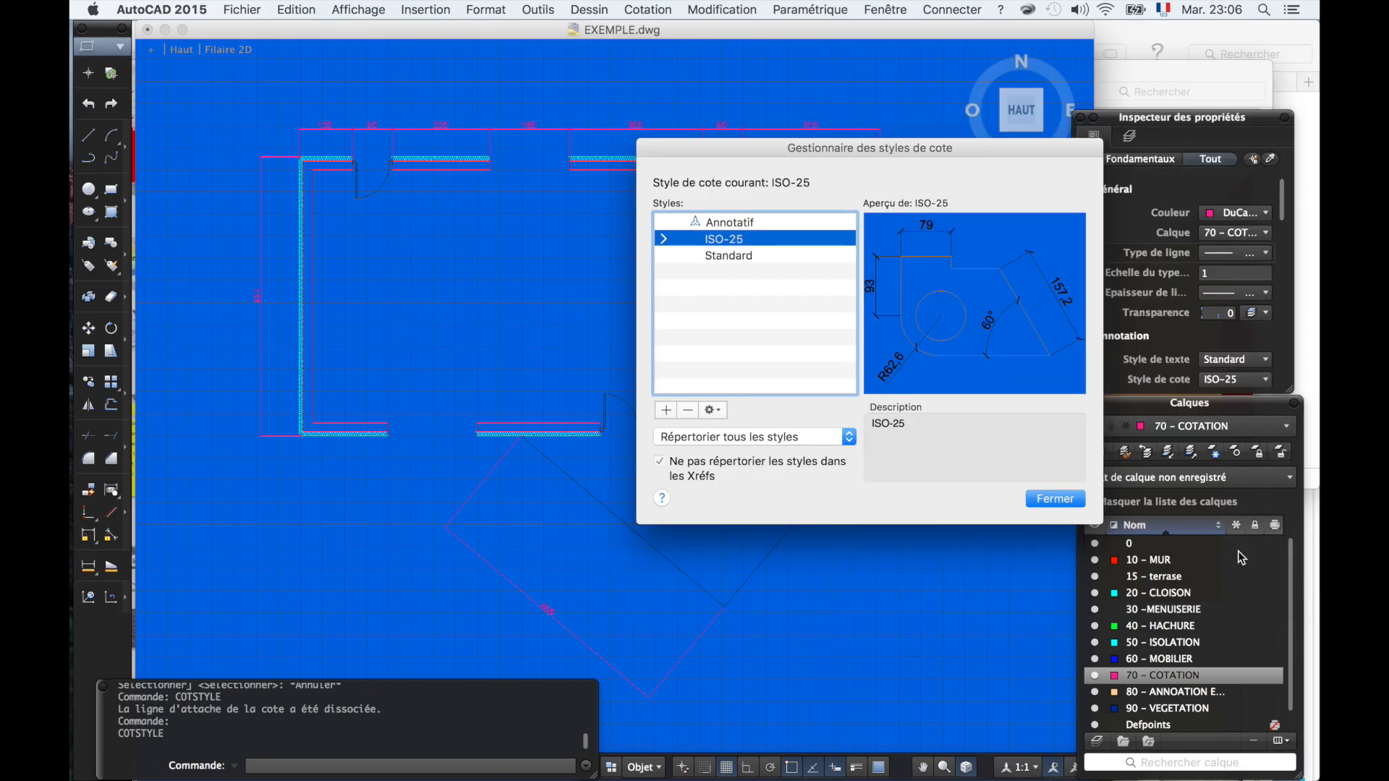
click(1042, 502)
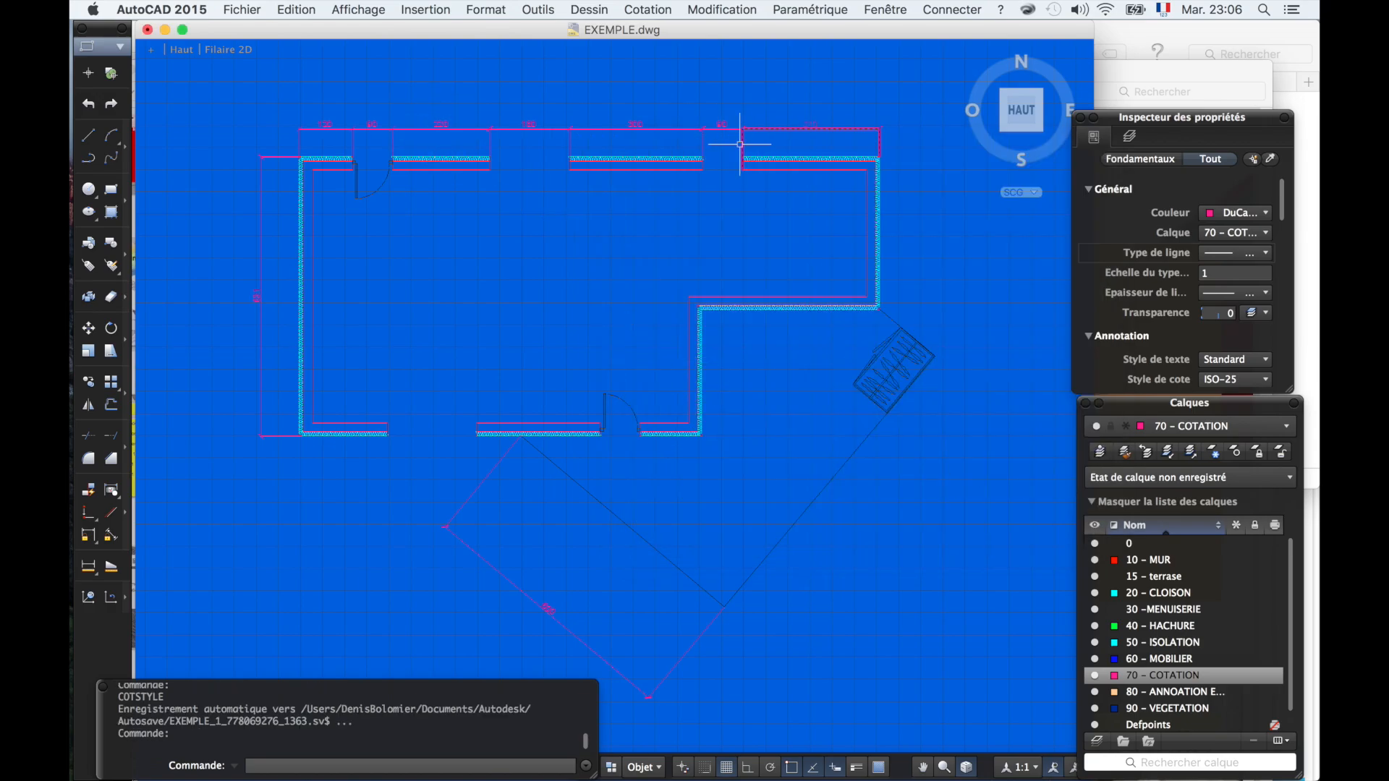
scroll(642, 304, down, 2)
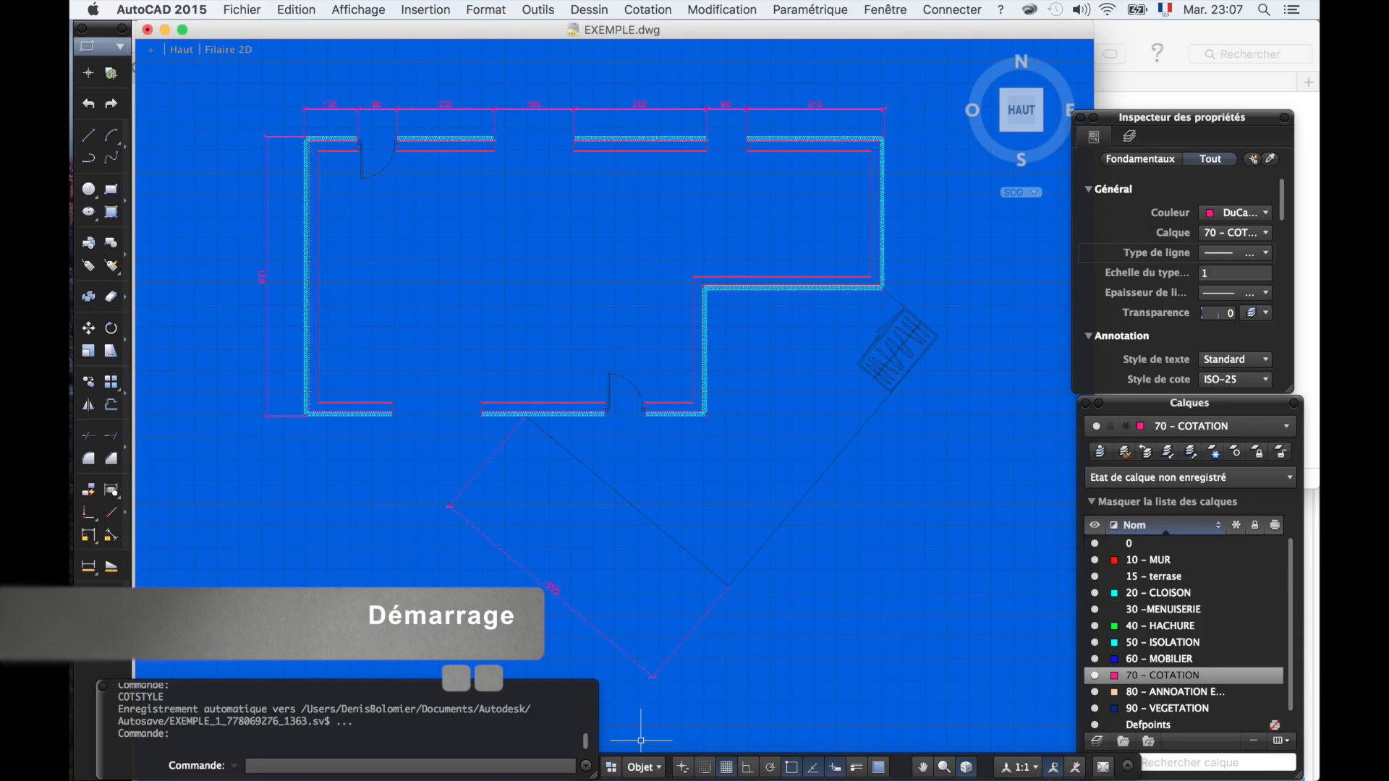
click(651, 768)
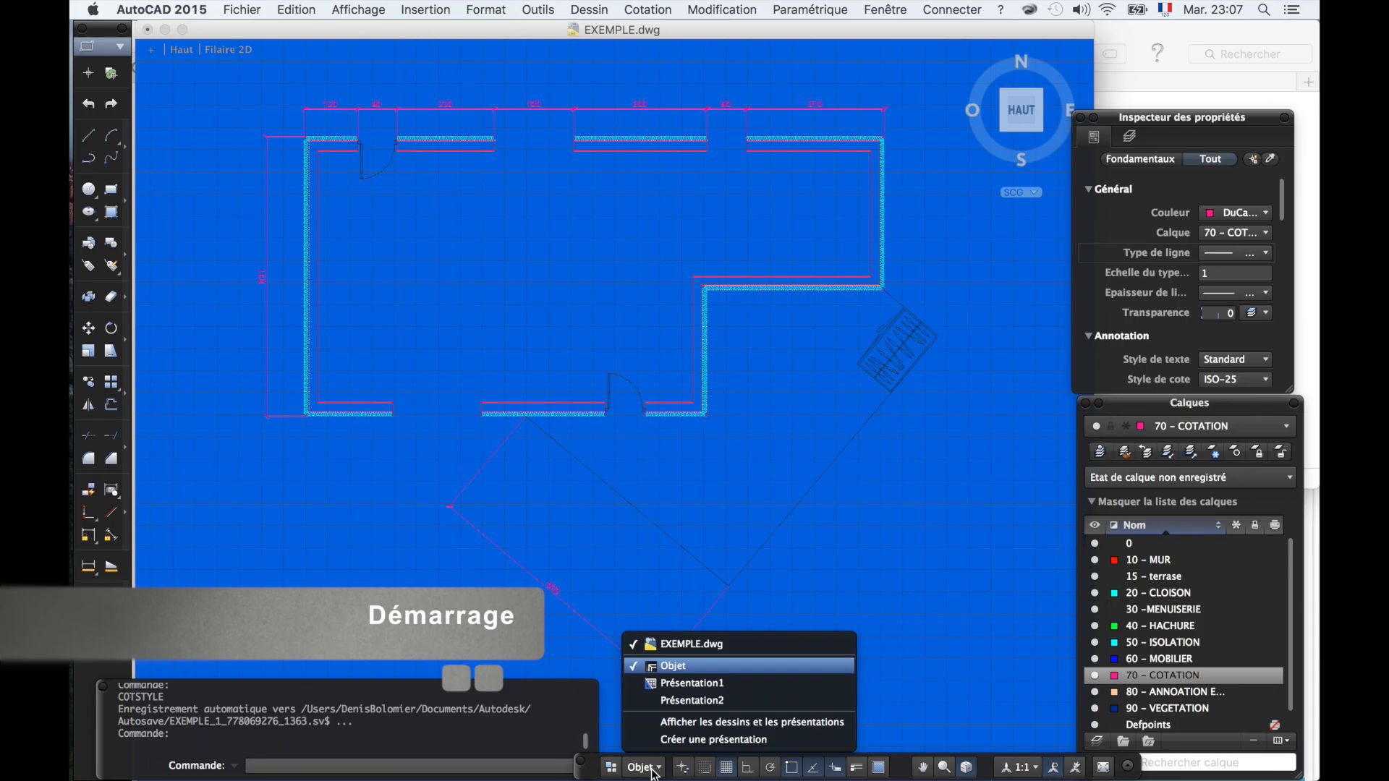
click(712, 665)
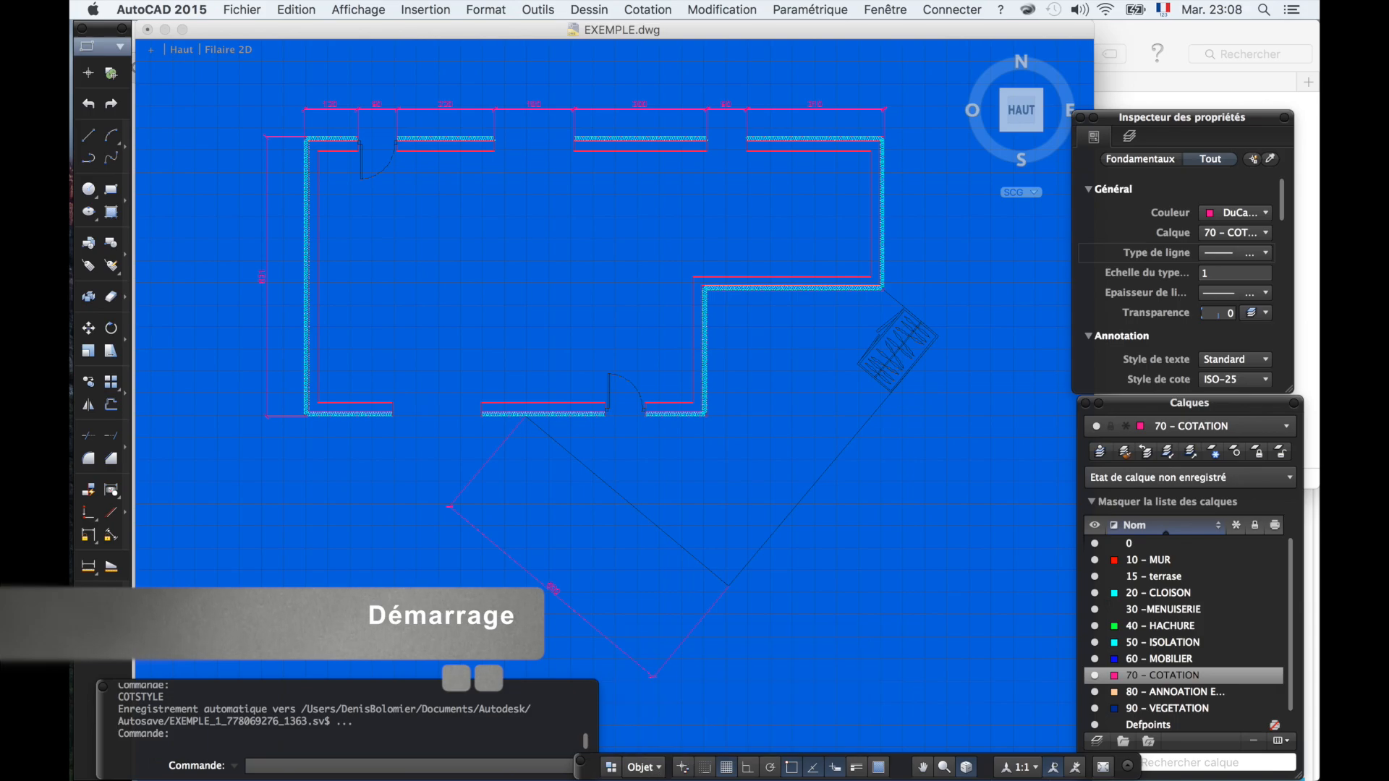
scroll(394, 582, down, 5)
scroll(389, 580, up, 3)
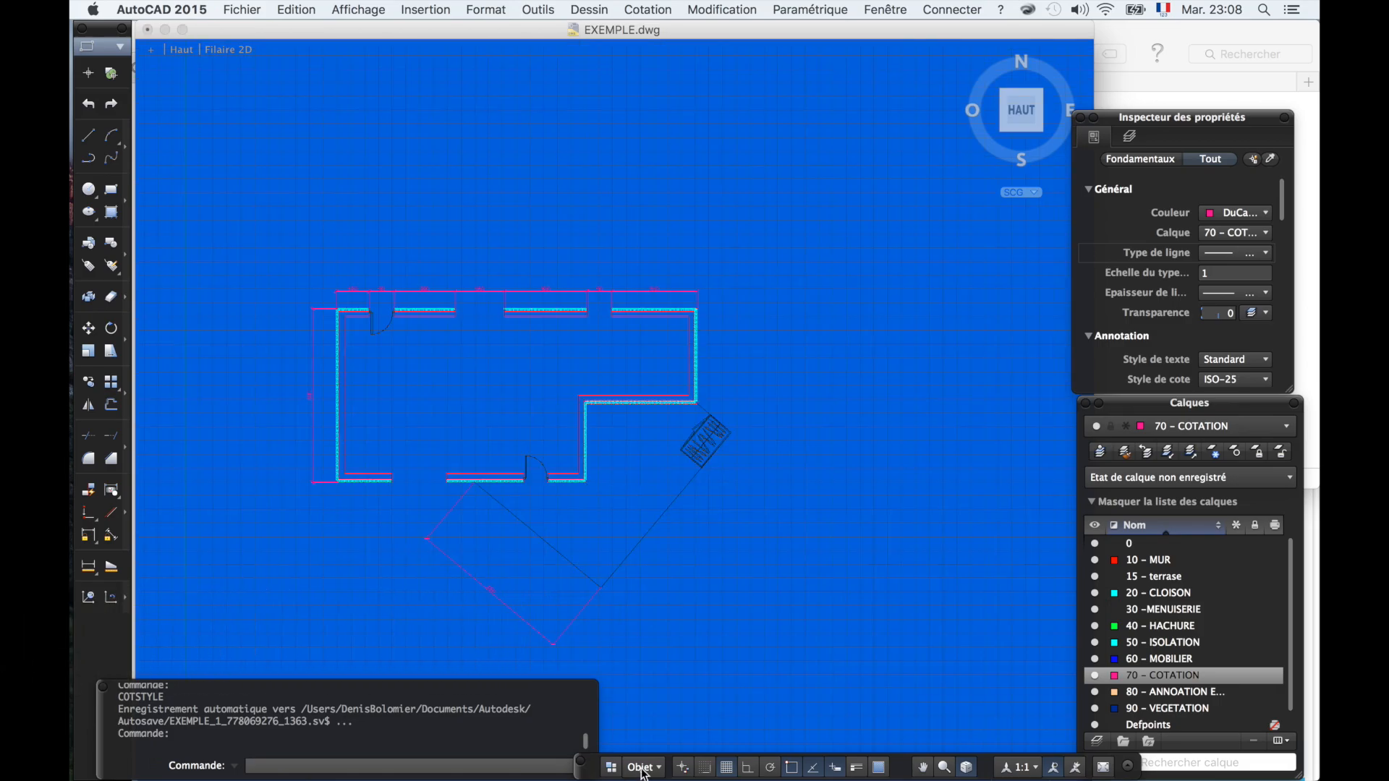
scroll(689, 582, down, 3)
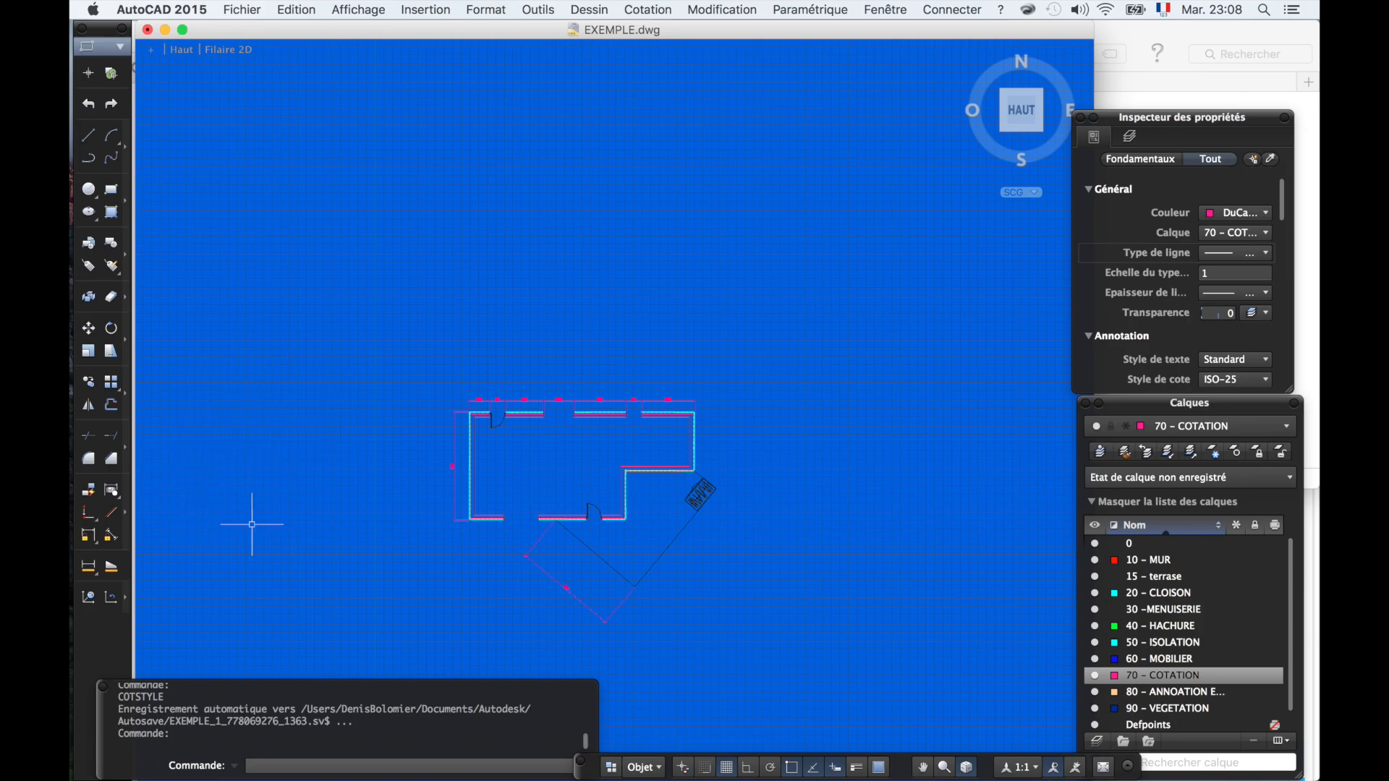
- Switch from model space to the Présentation1 layout and select its existing viewport
mouse_move(982, 104)
click(642, 768)
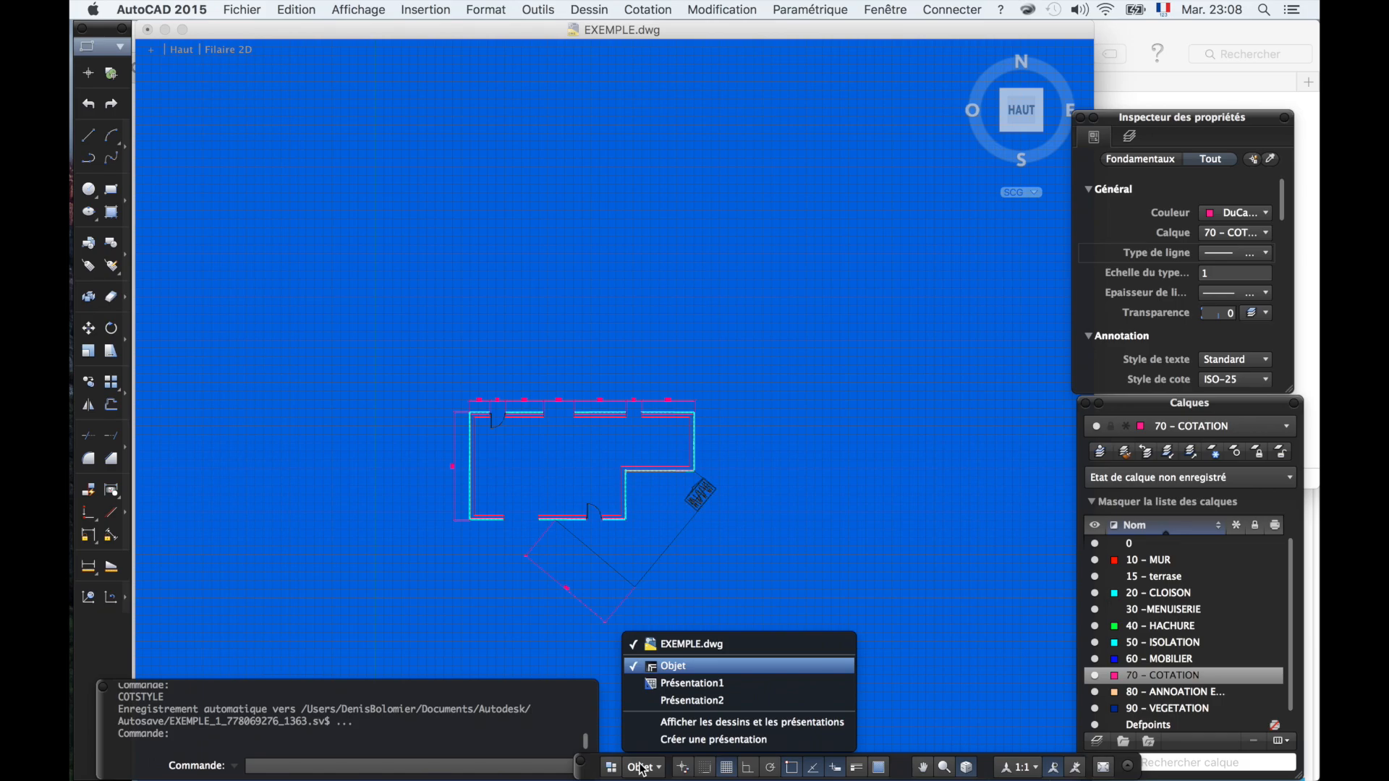
click(693, 683)
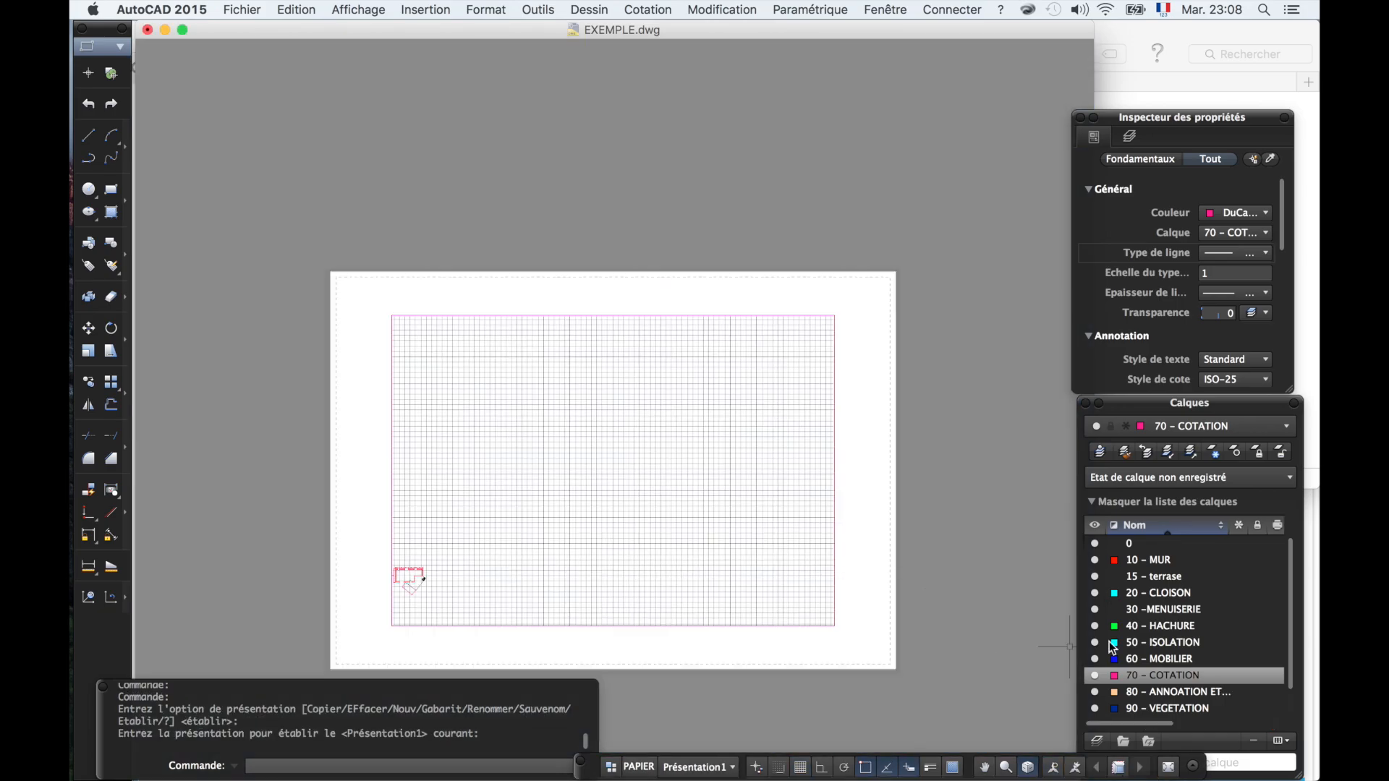
middle_drag(417, 463, 411, 383)
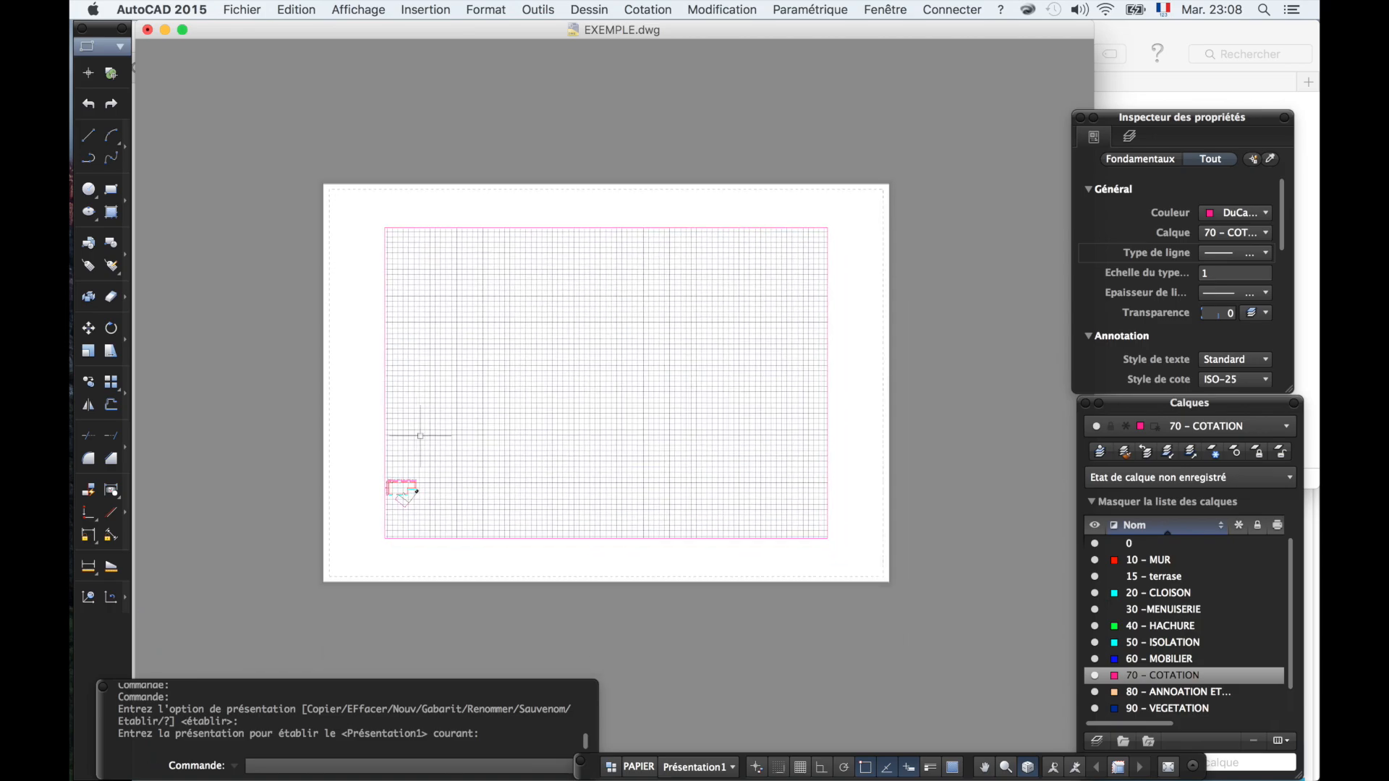
scroll(423, 462, up, 2)
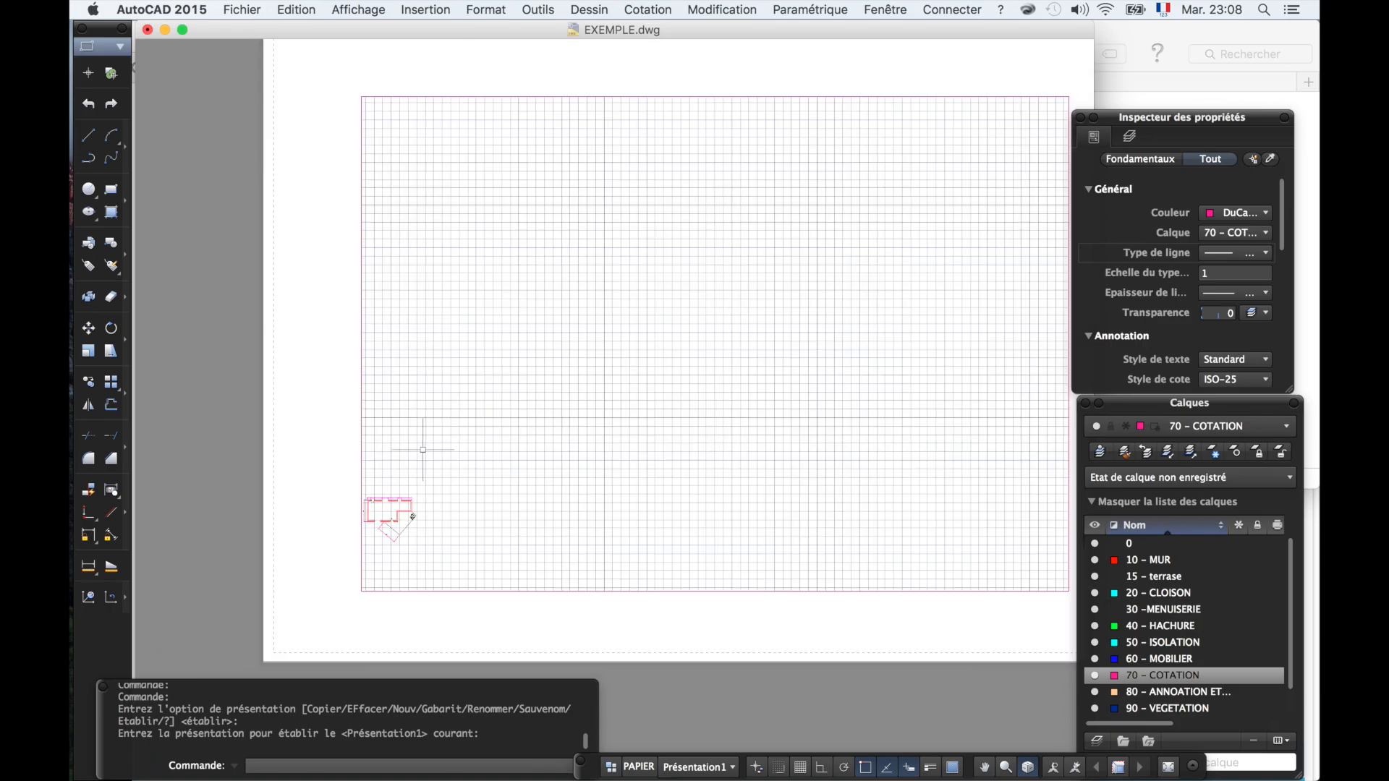
click(361, 534)
scroll(325, 551, down, 2)
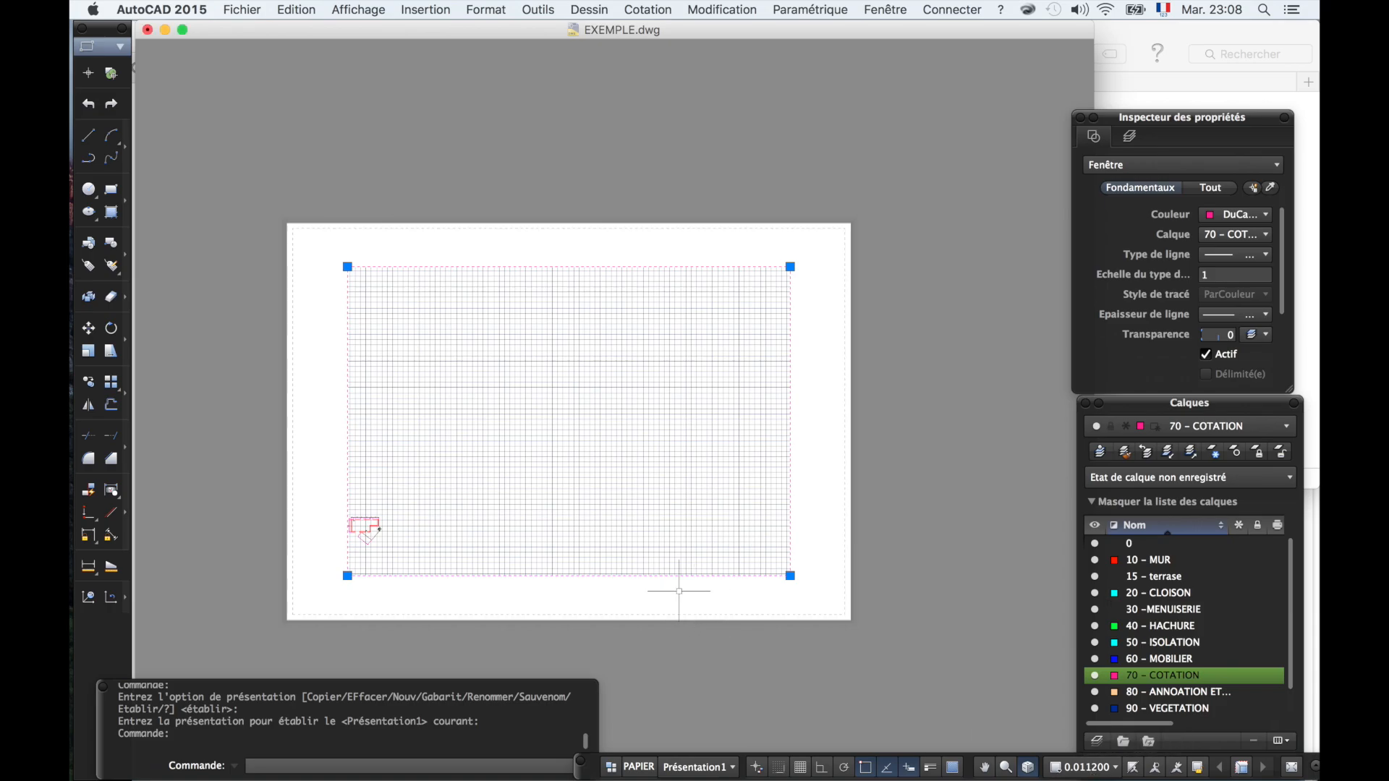
click(701, 682)
click(700, 682)
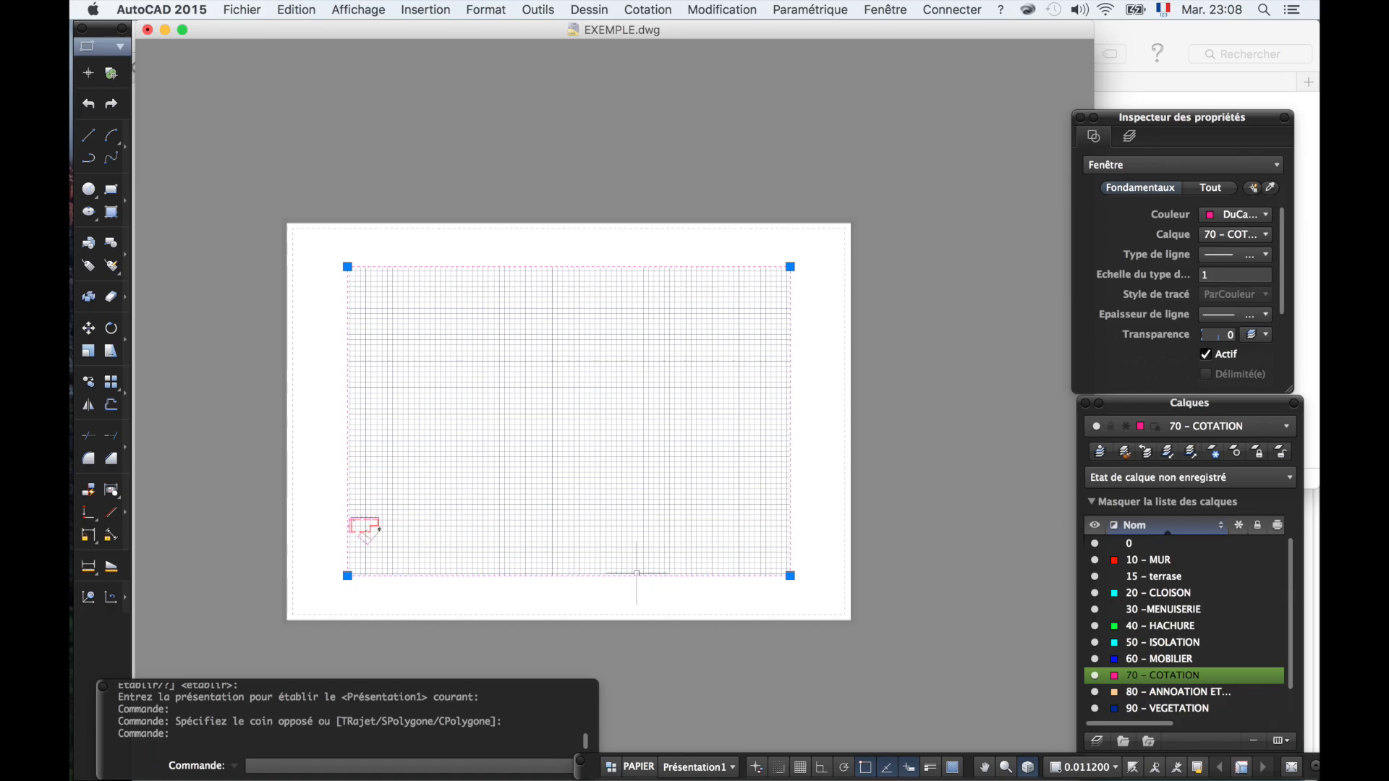
- Activate model space inside the viewport, pan the house plan away from the viewport's corner and return to paper space
double_click(629, 543)
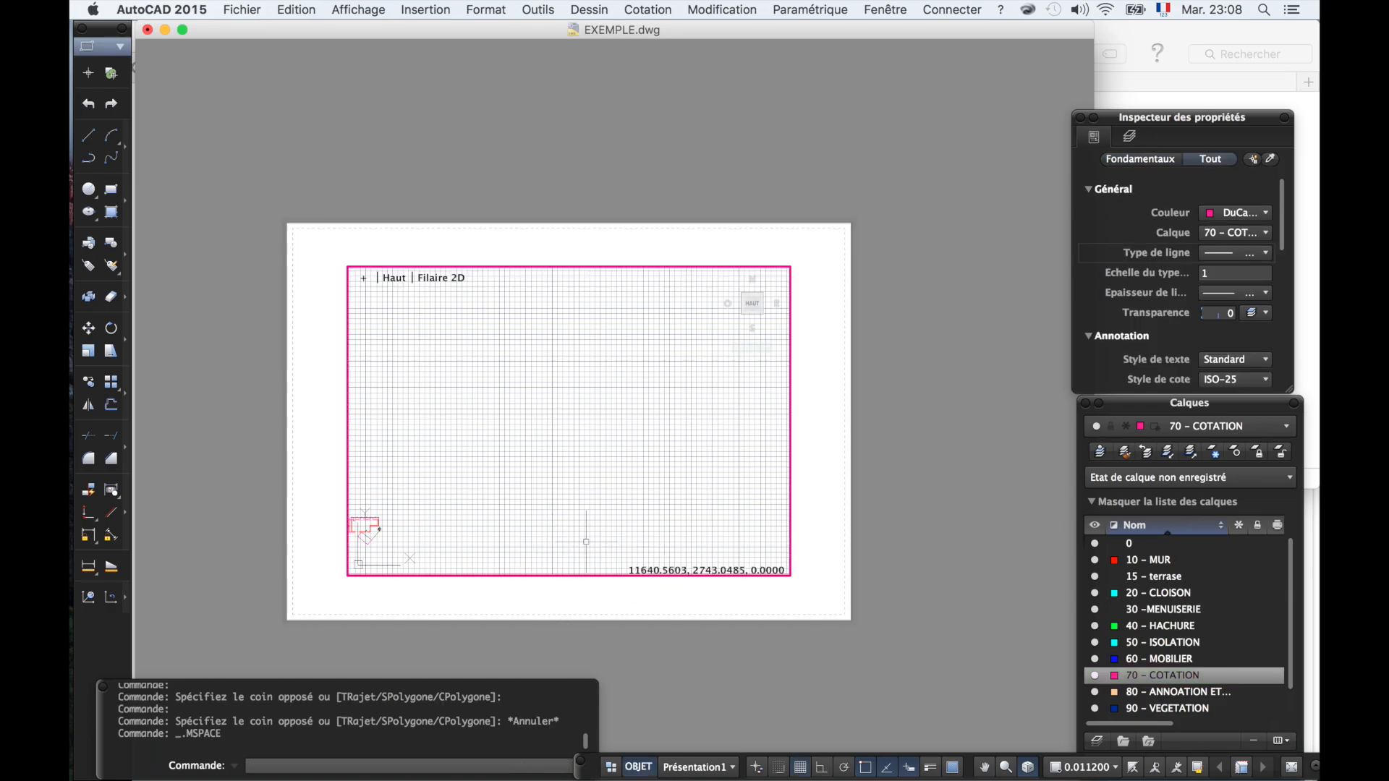
middle_drag(594, 530, 669, 504)
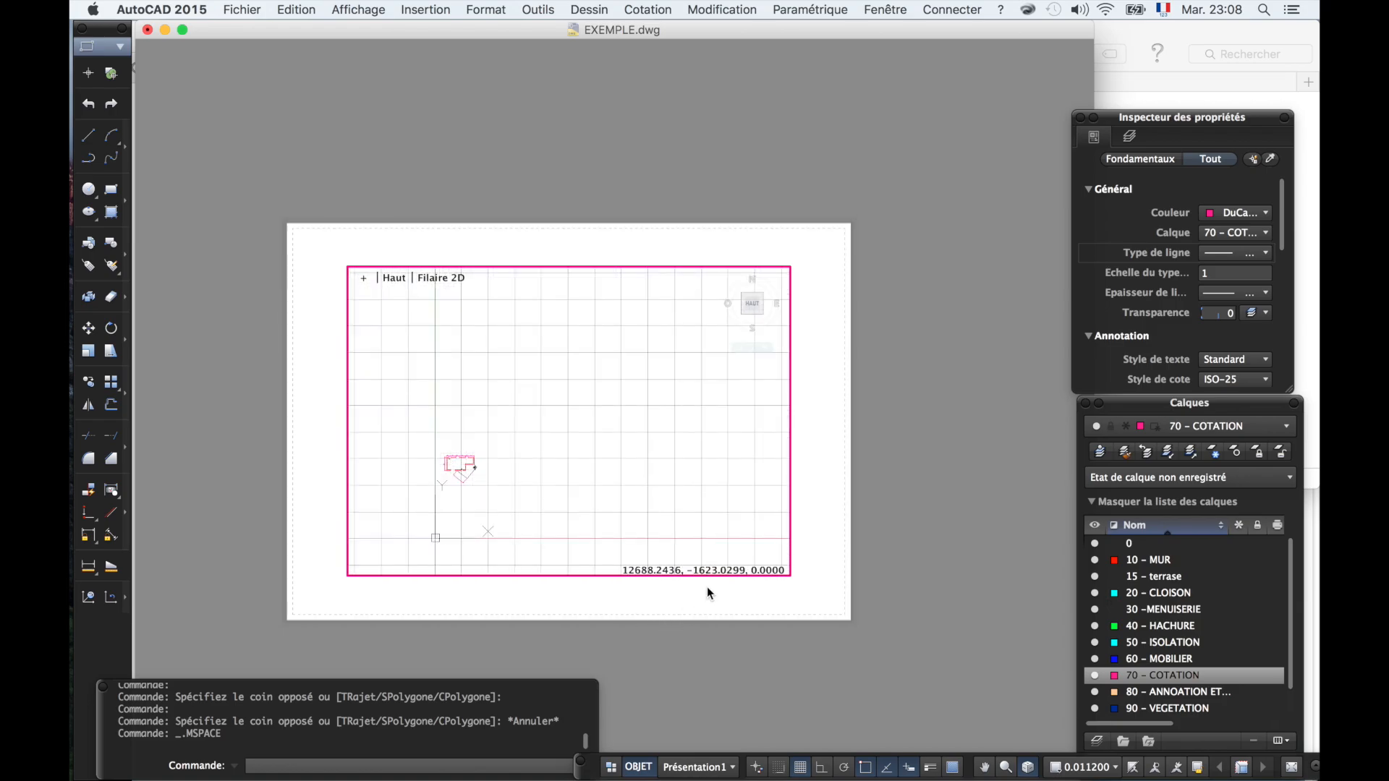
double_click(811, 687)
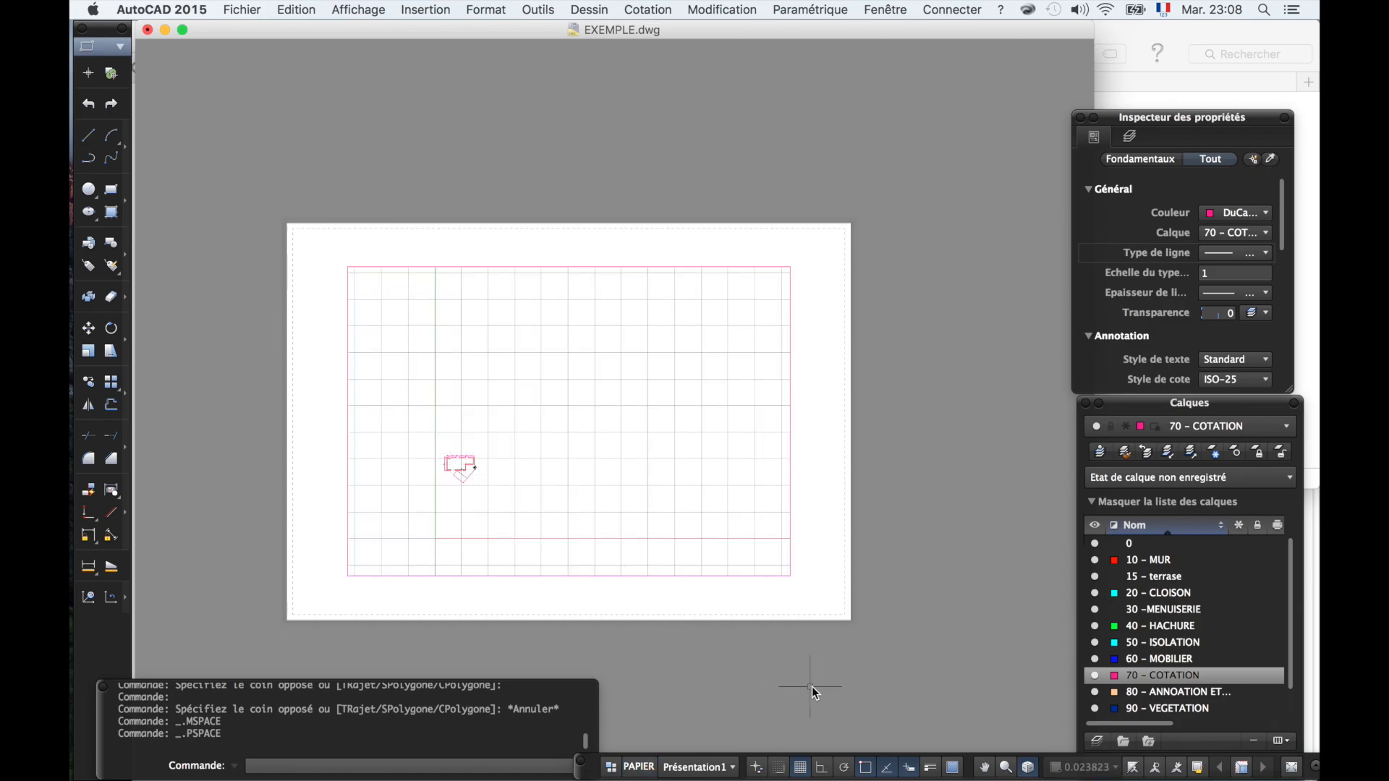
- Delete the existing viewport from the Présentation1 layout
click(676, 577)
key(Delete)
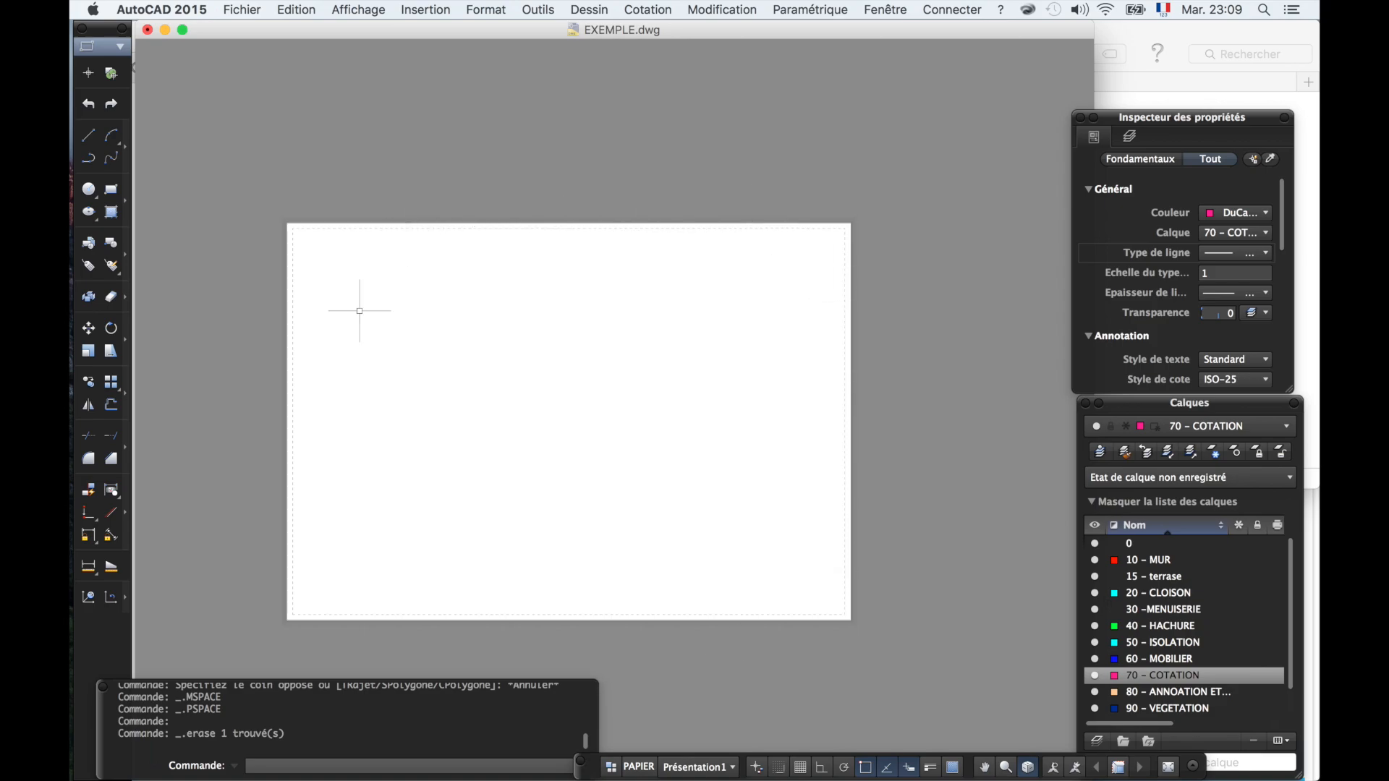
click(359, 8)
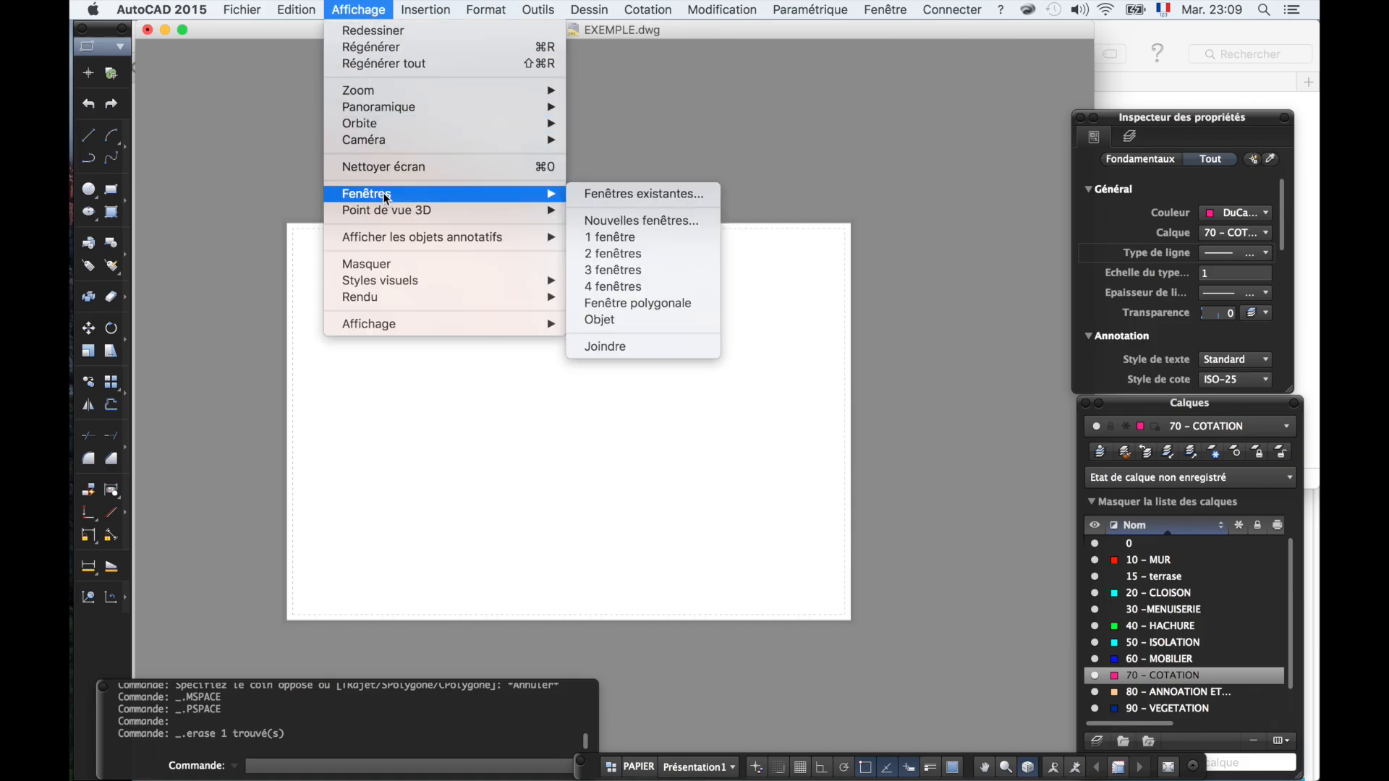
mouse_move(387, 212)
- Open the Présentation1 page setup for modification to review its printer, paper format and scale settings
mouse_move(241, 8)
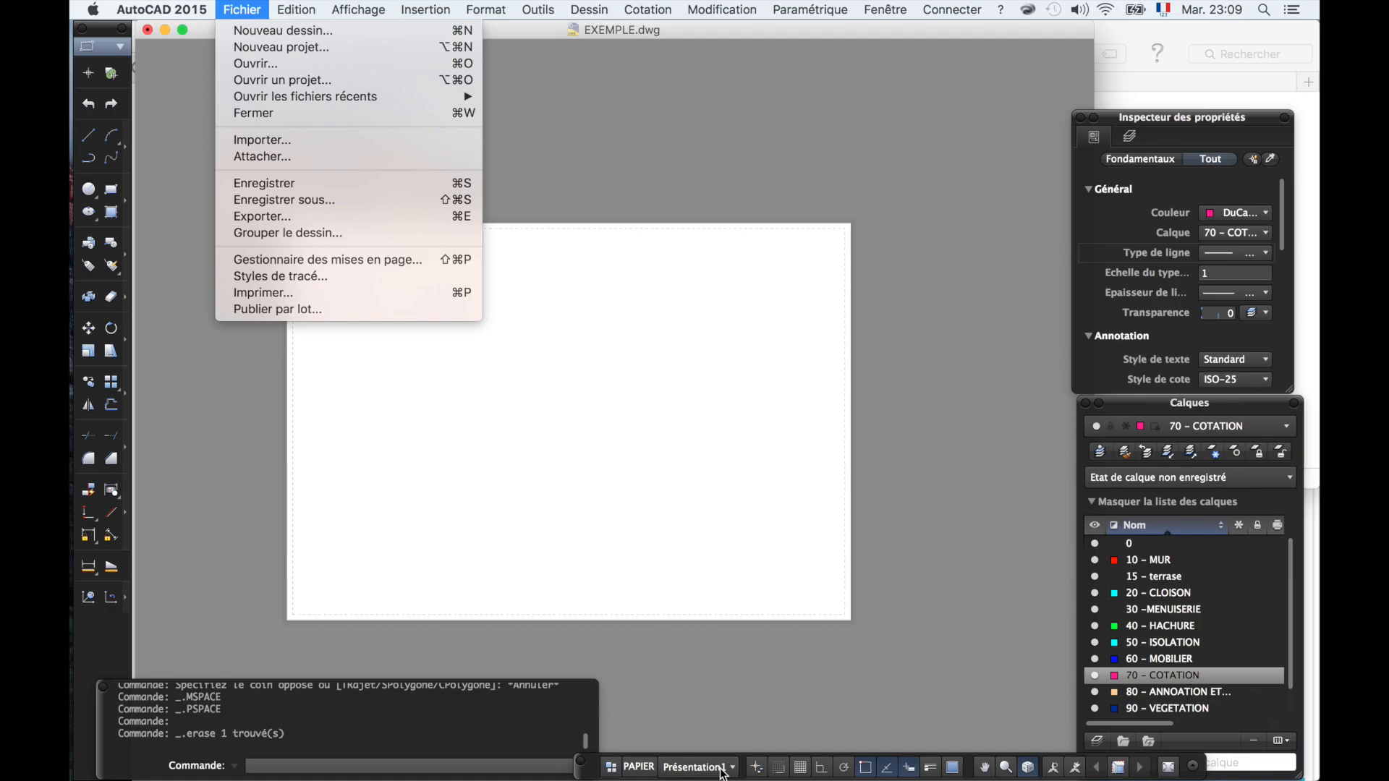
click(457, 262)
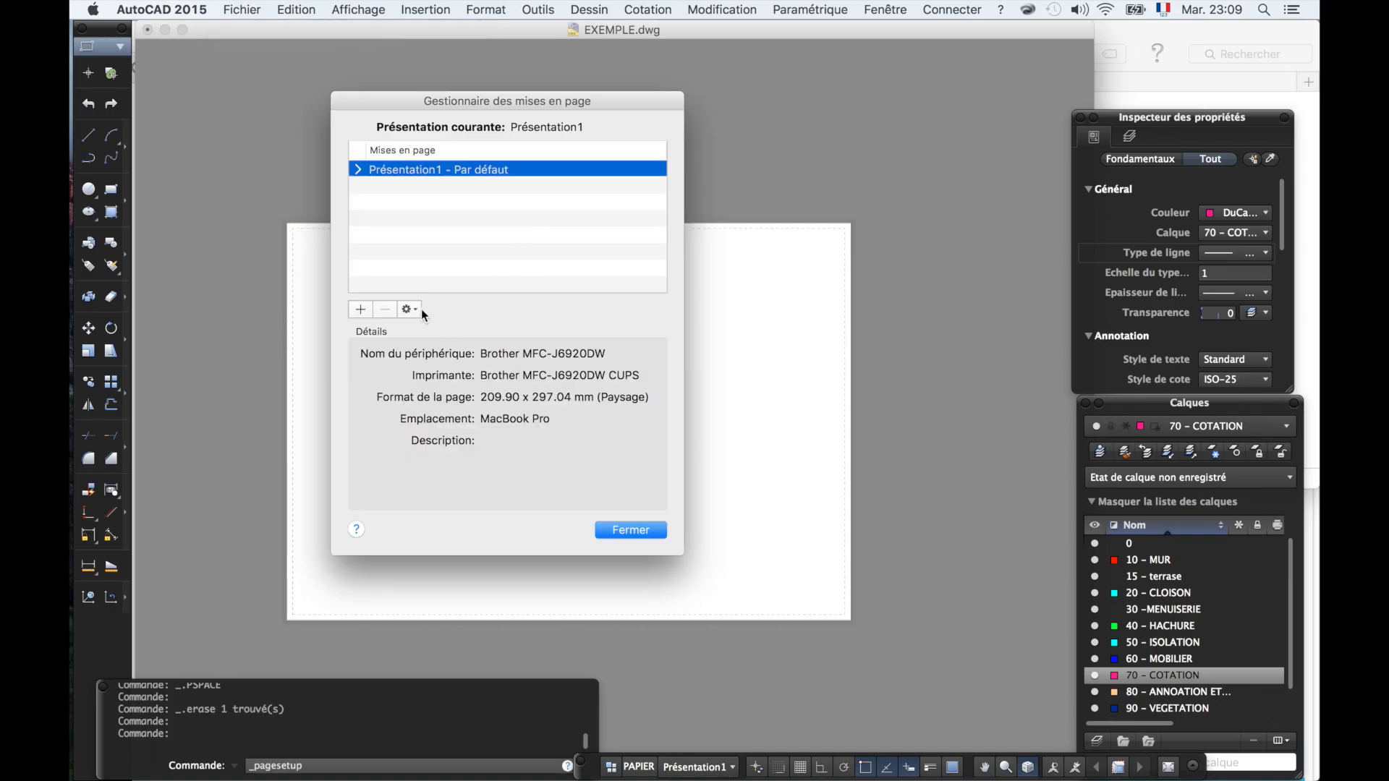
click(409, 309)
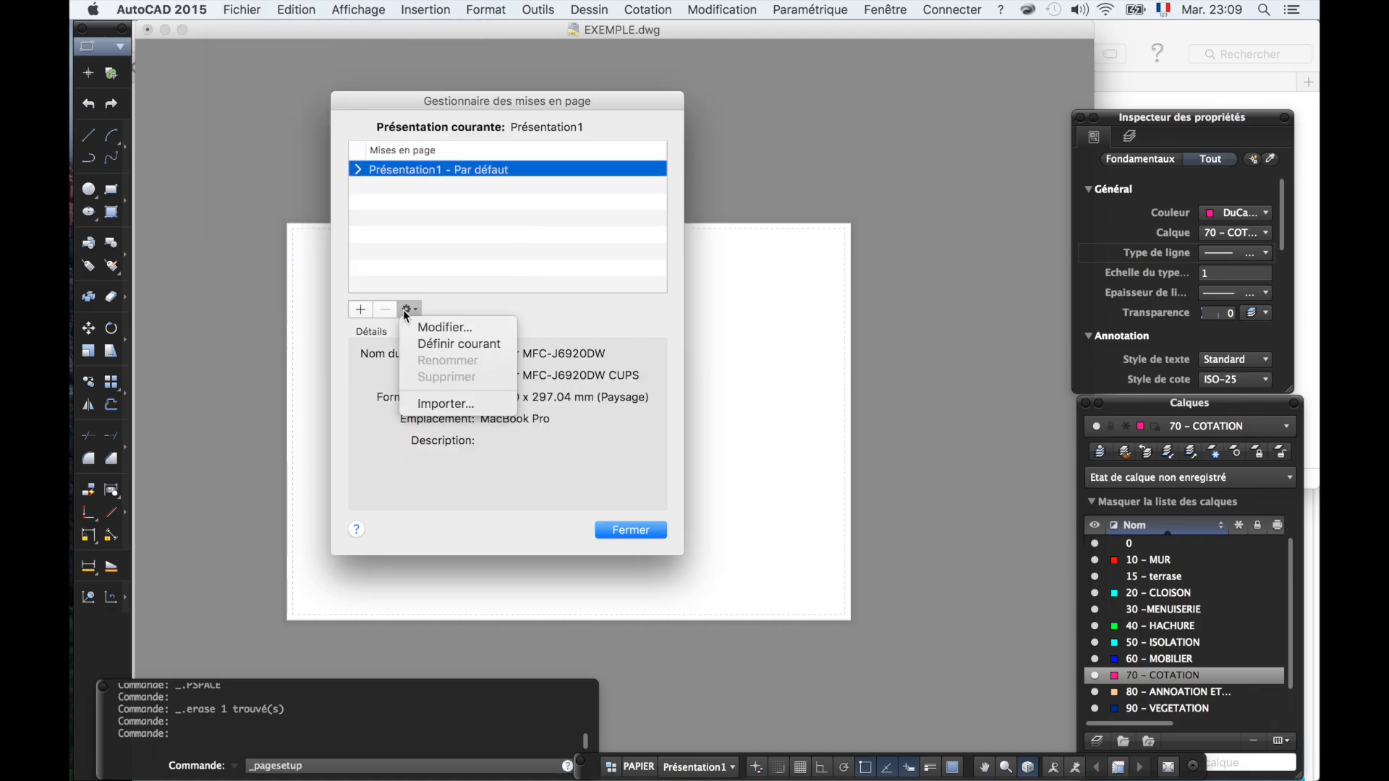
click(438, 327)
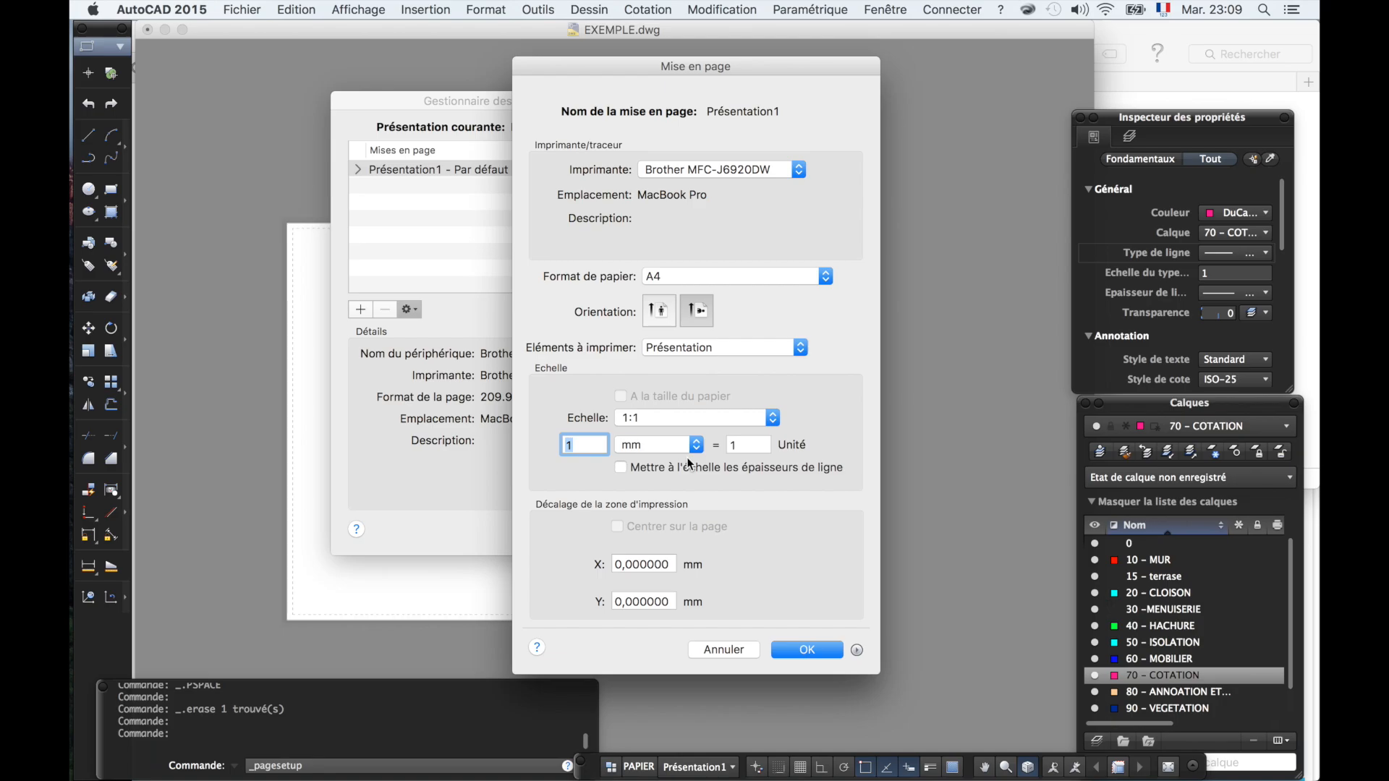
- Try 10 and 1000 mm per unit as the Présentation1 plot scale, set it back to 1 mm and close the page setup manager
click(739, 446)
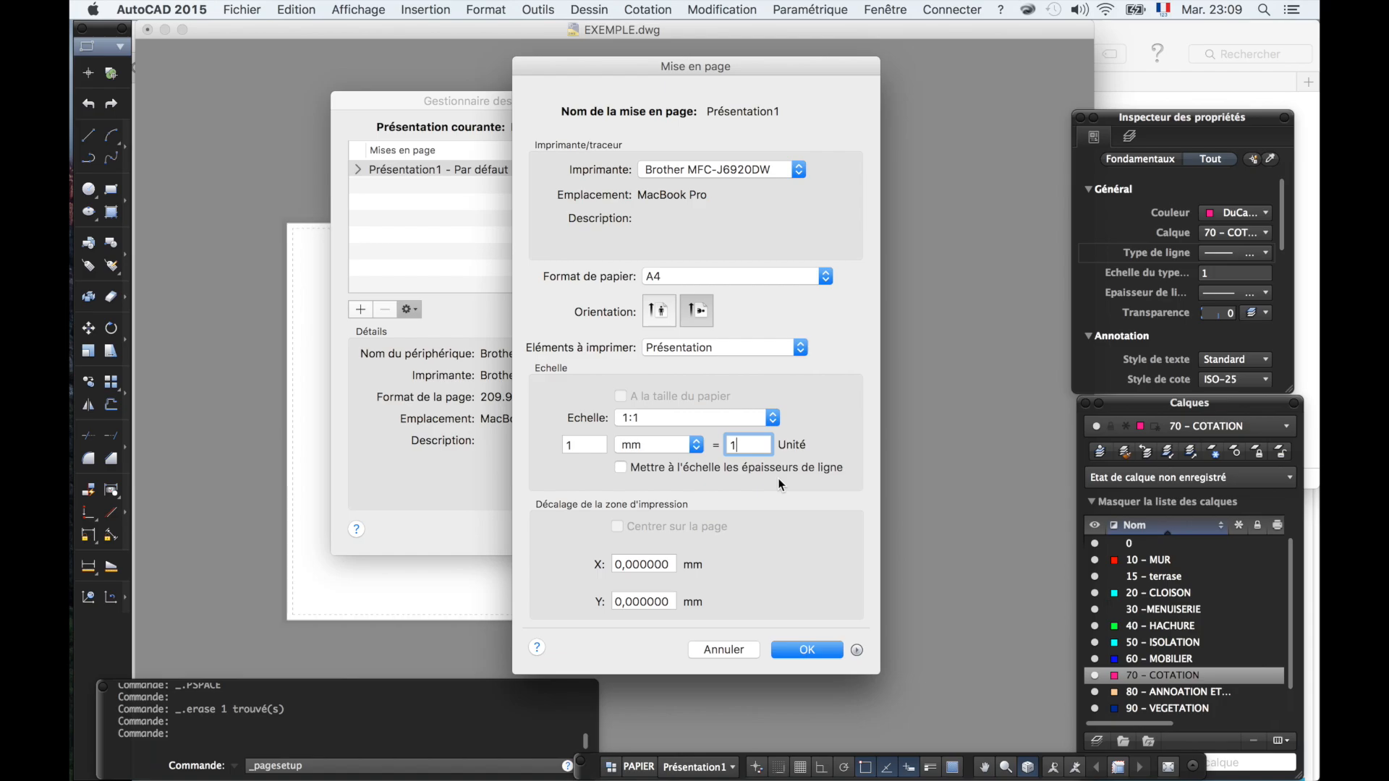
click(597, 443)
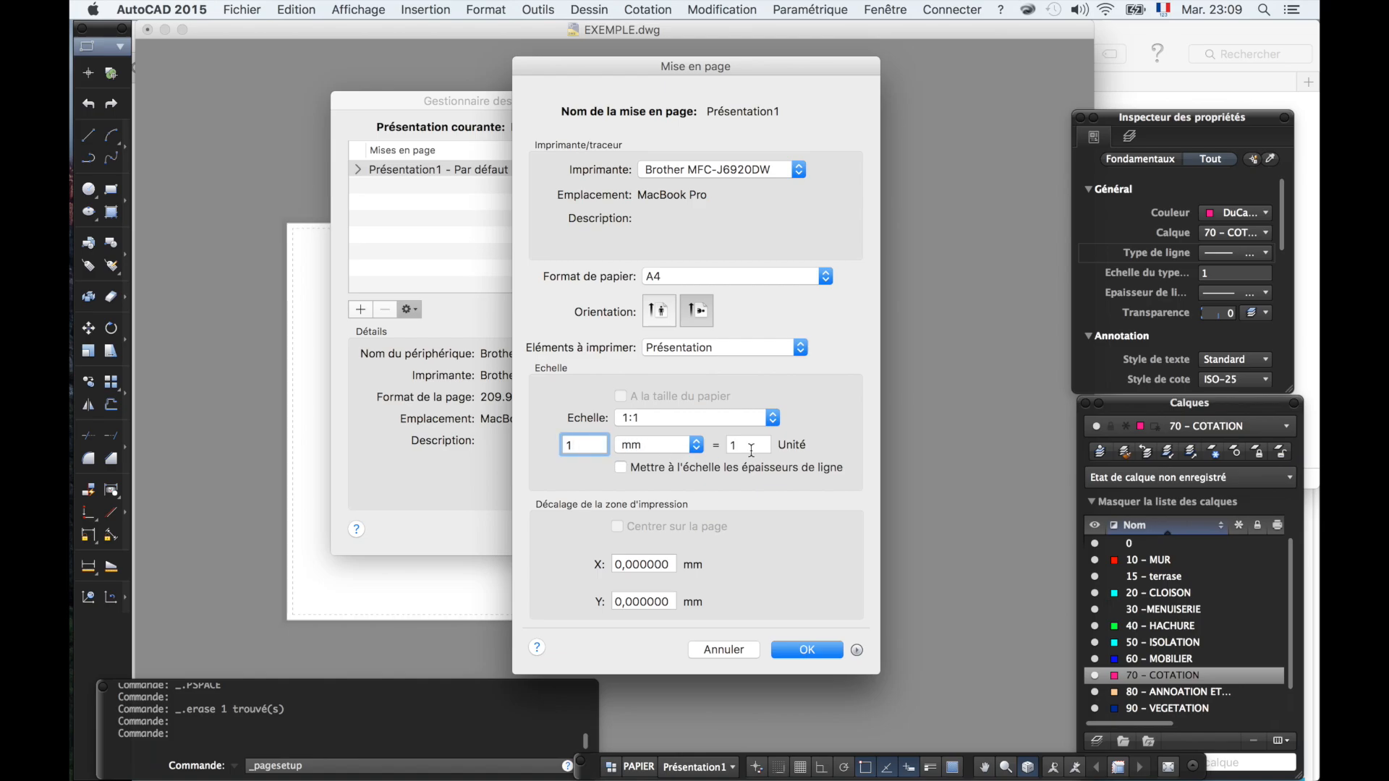
text(0)
click(765, 444)
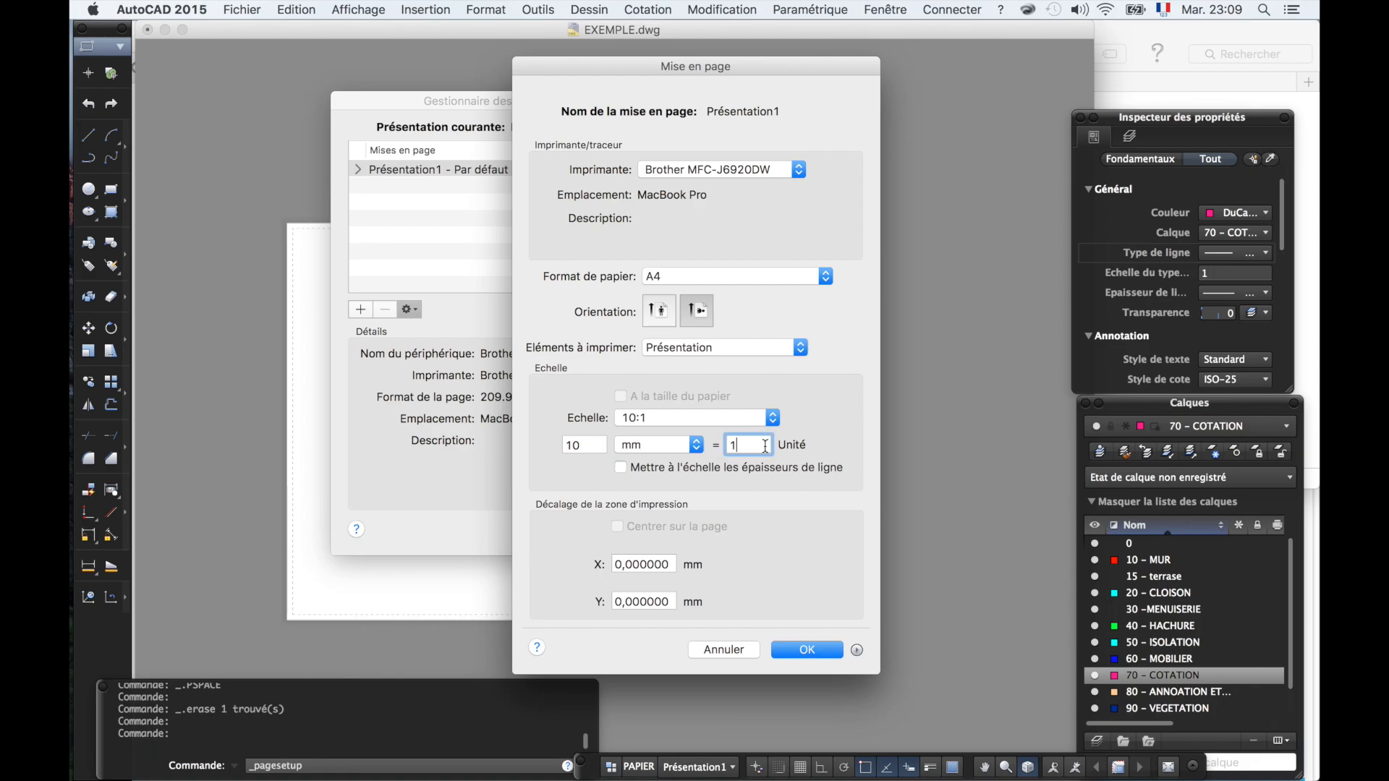
click(584, 445)
text(00)
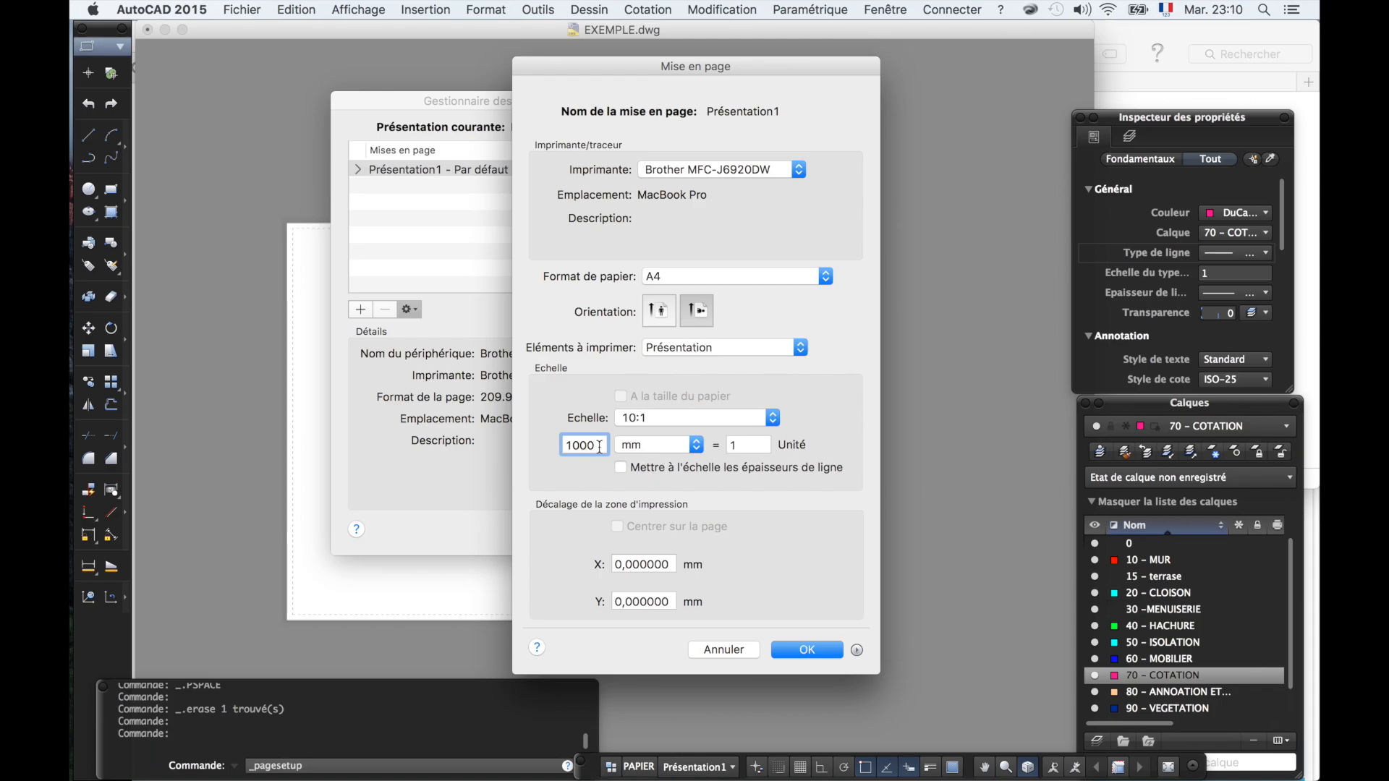
key(BackSpace)
key(BackSpace)
key(BackSpace)
click(821, 655)
click(647, 532)
- Create a single viewport covering the printable area of the Présentation1 sheet from its upper-left to its lower-right corner
middle_drag(610, 438, 601, 369)
scroll(606, 440, down, 3)
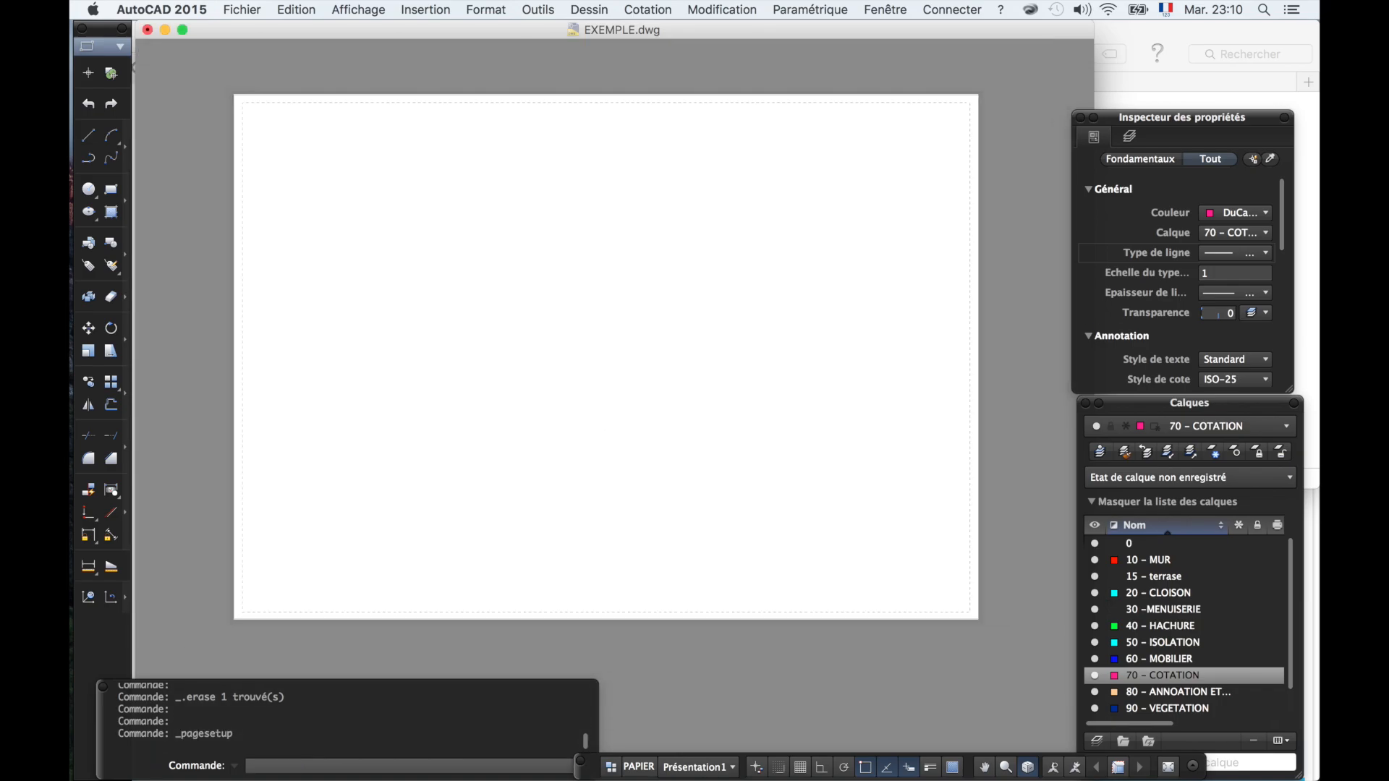
click(354, 10)
mouse_move(398, 191)
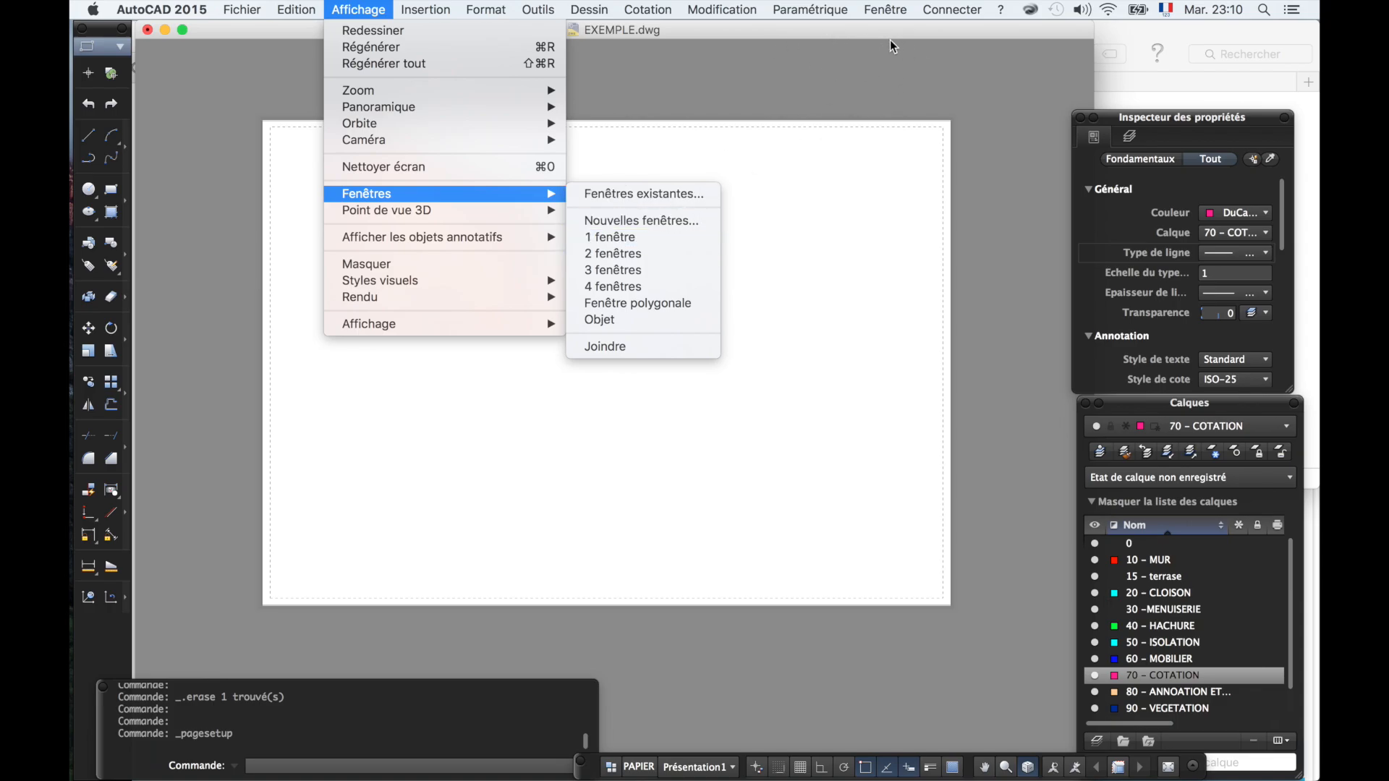
click(628, 242)
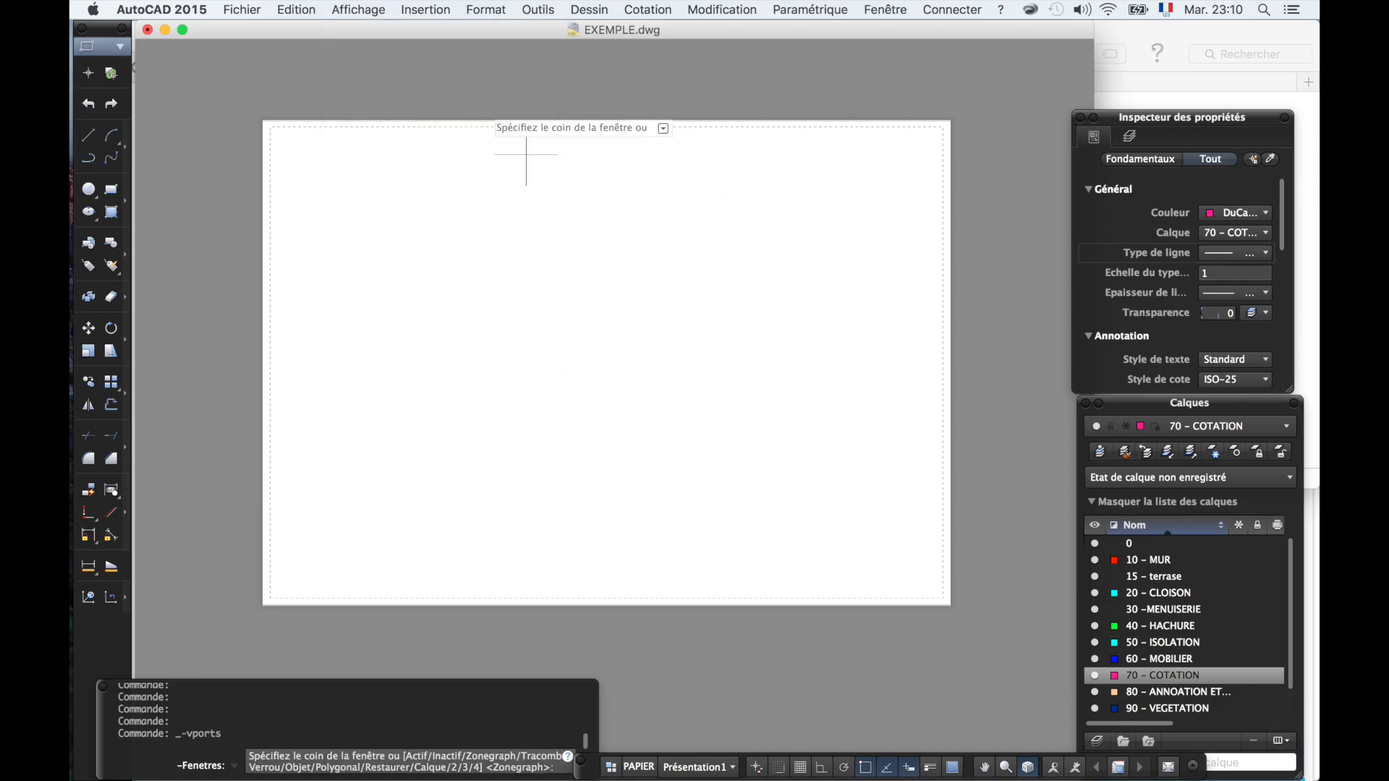
click(272, 128)
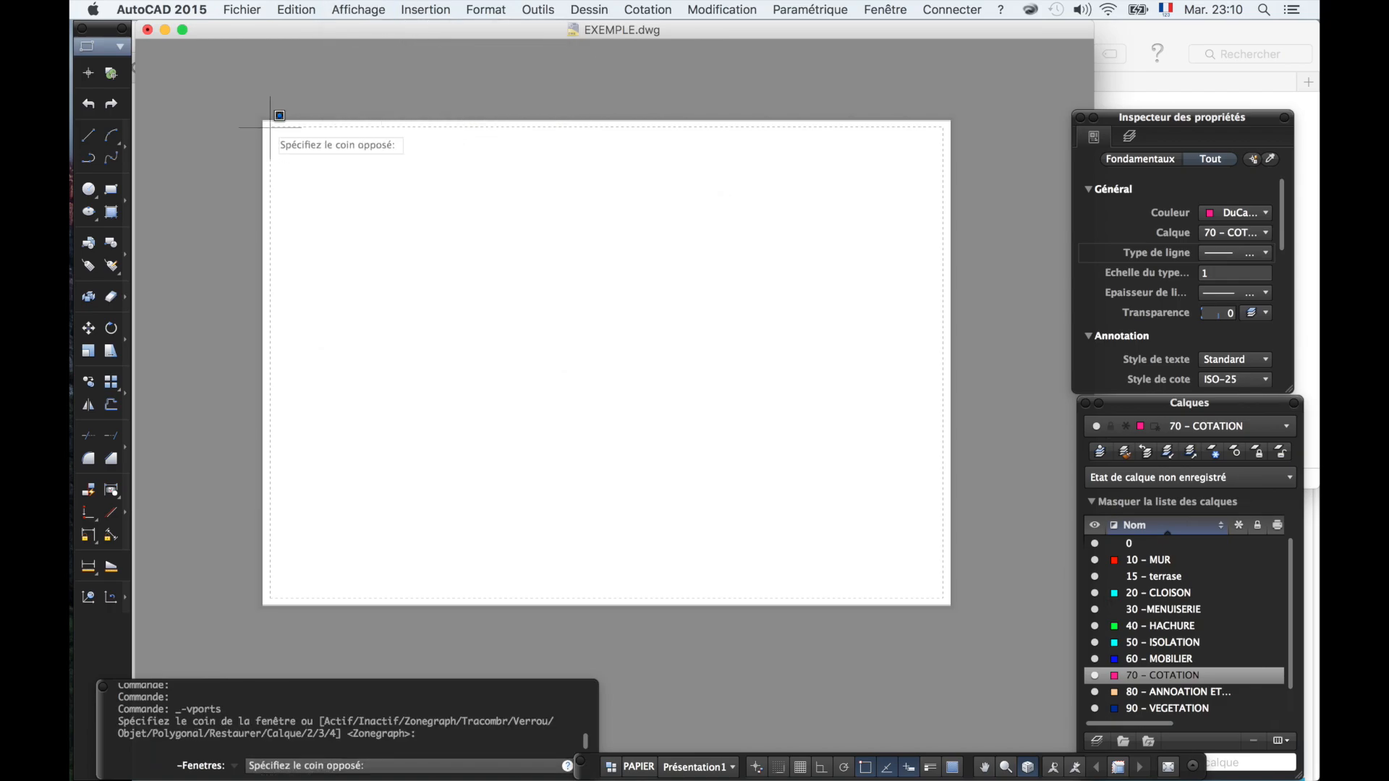
click(944, 599)
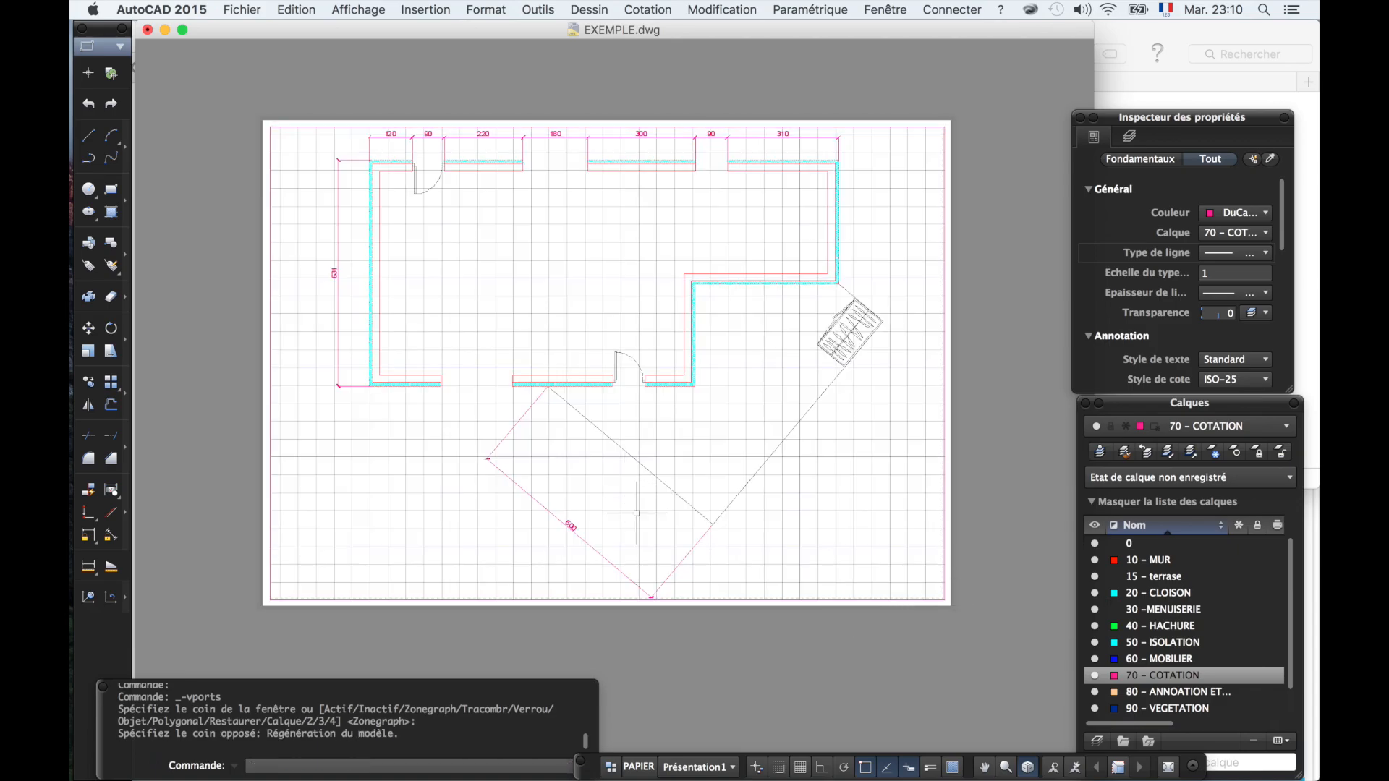
- Try 1:50 as the new viewport's scale, then set it to 1:100
click(623, 599)
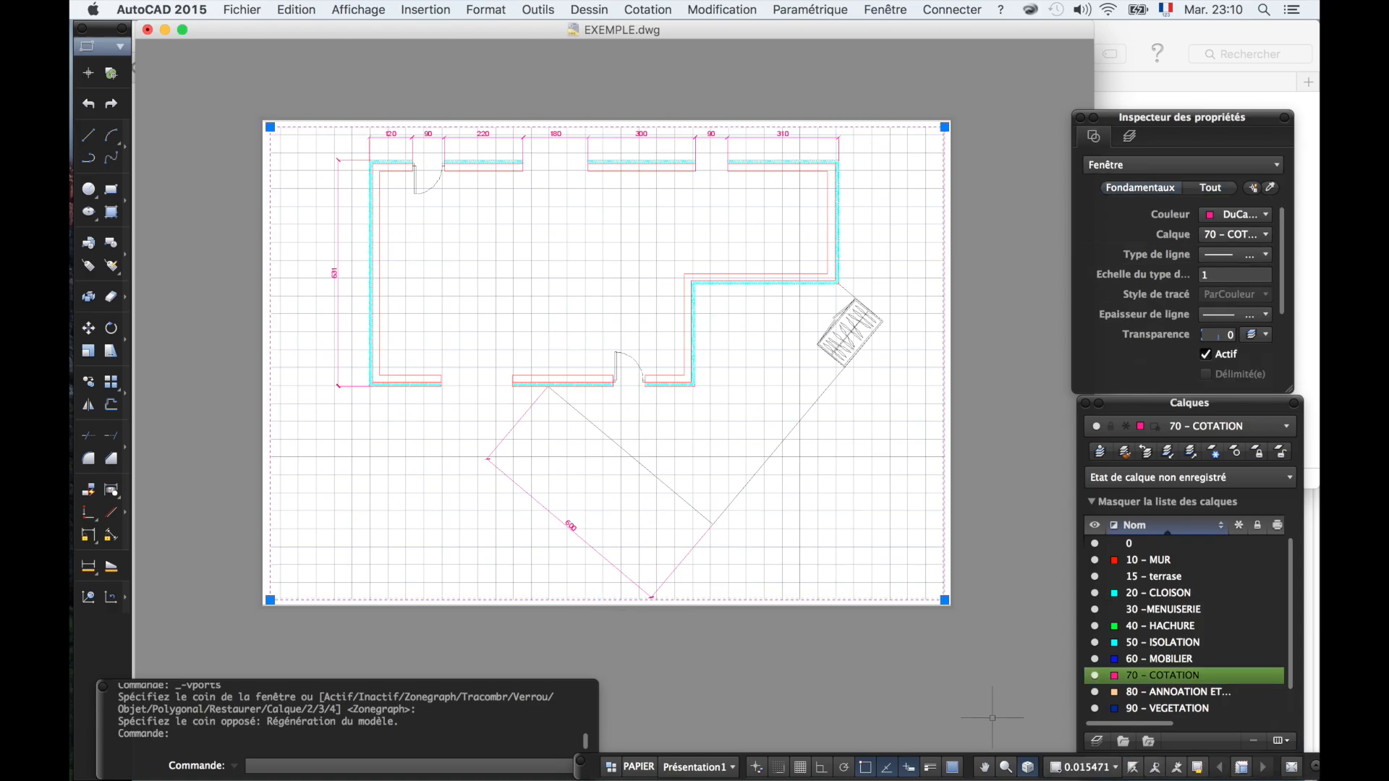
click(1097, 775)
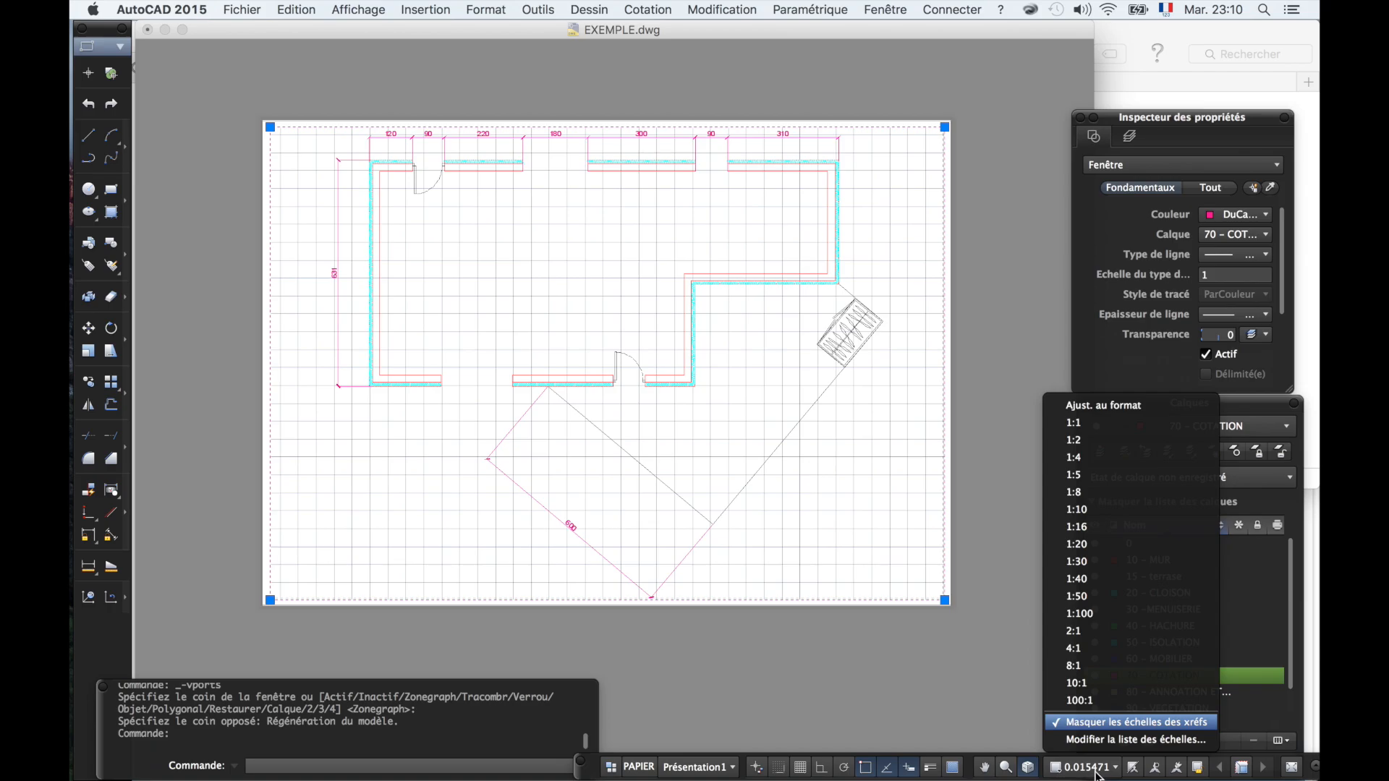
click(1103, 596)
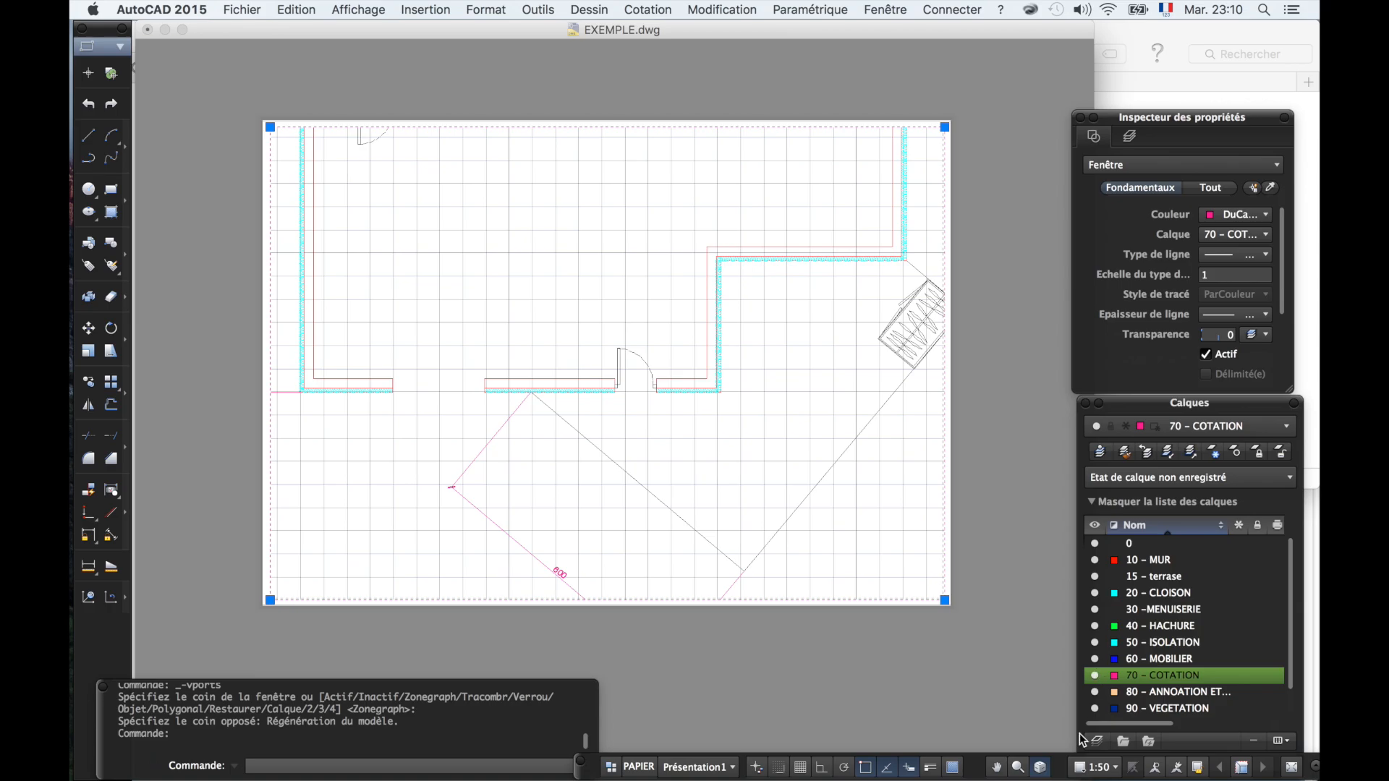
click(1098, 768)
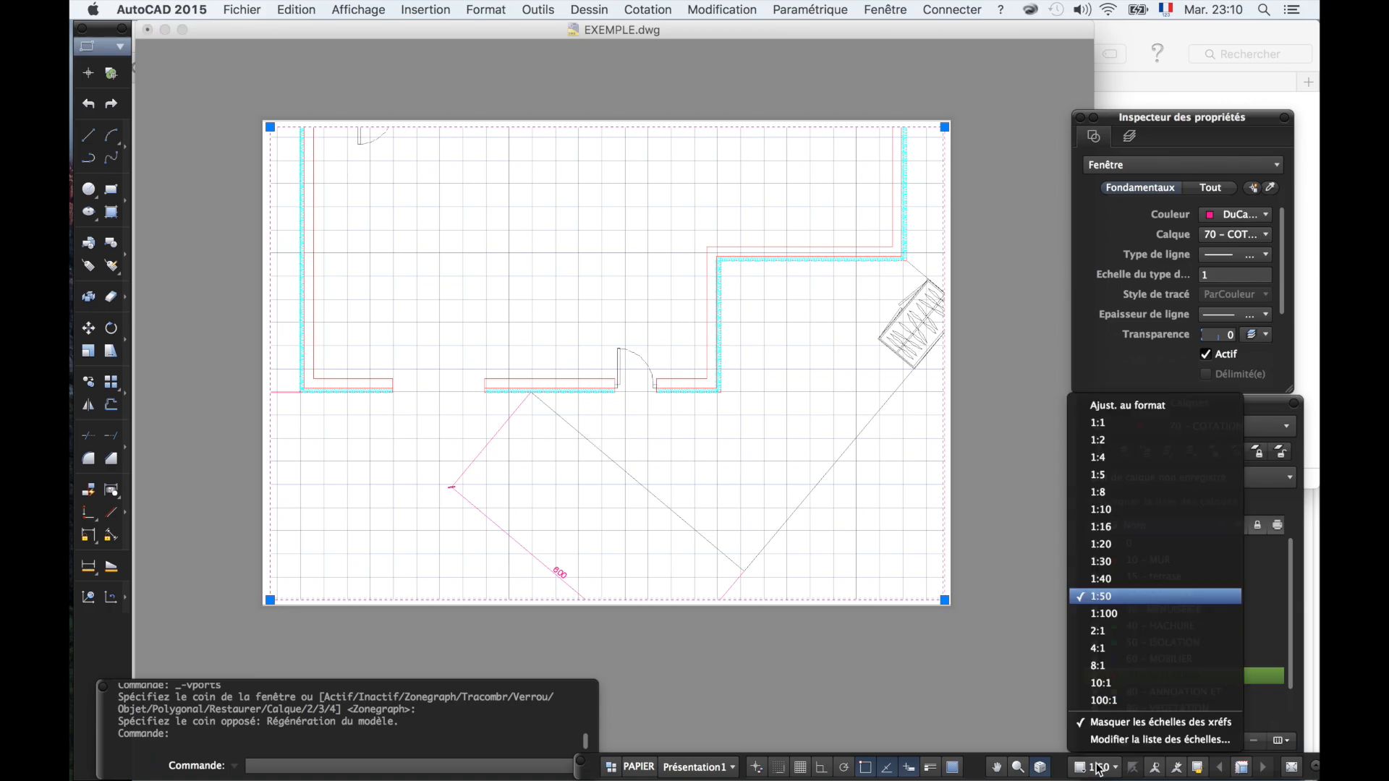
click(1113, 619)
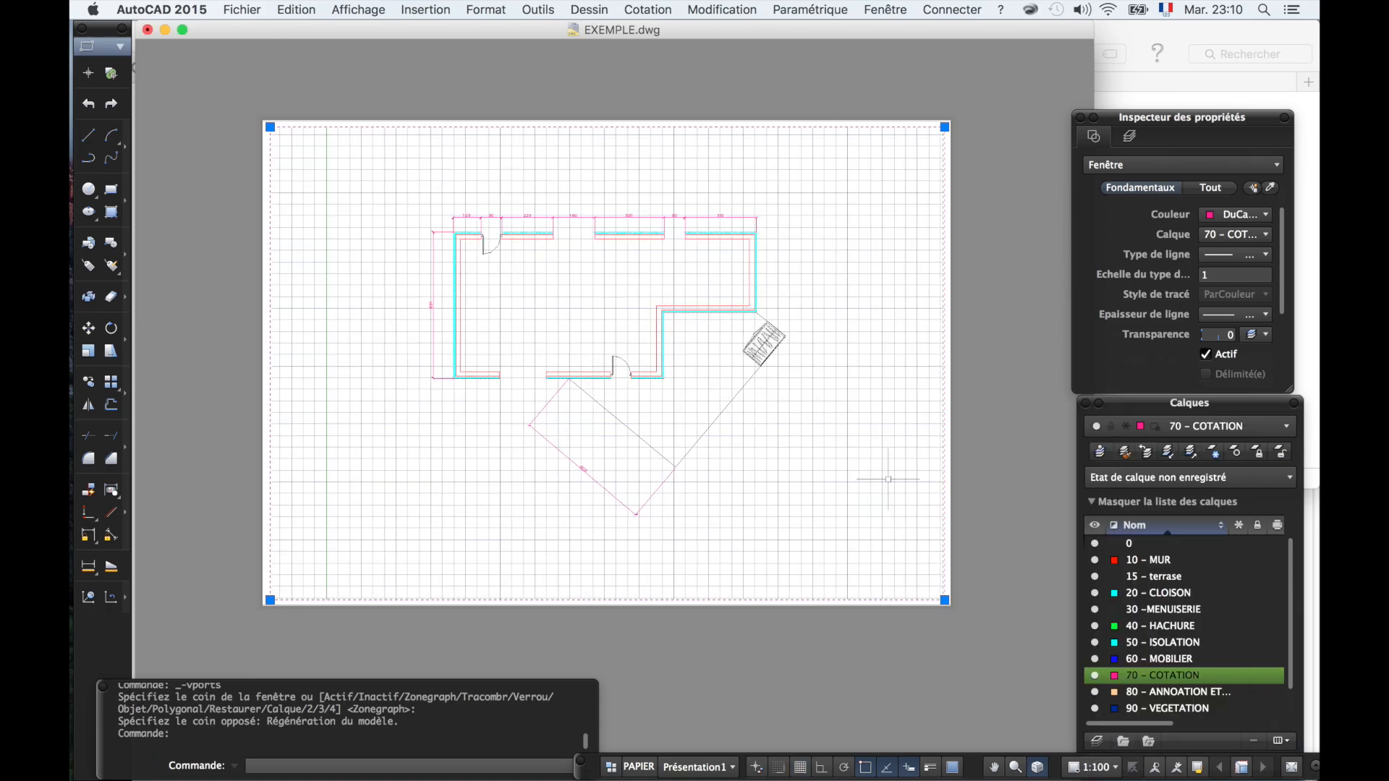
click(1008, 455)
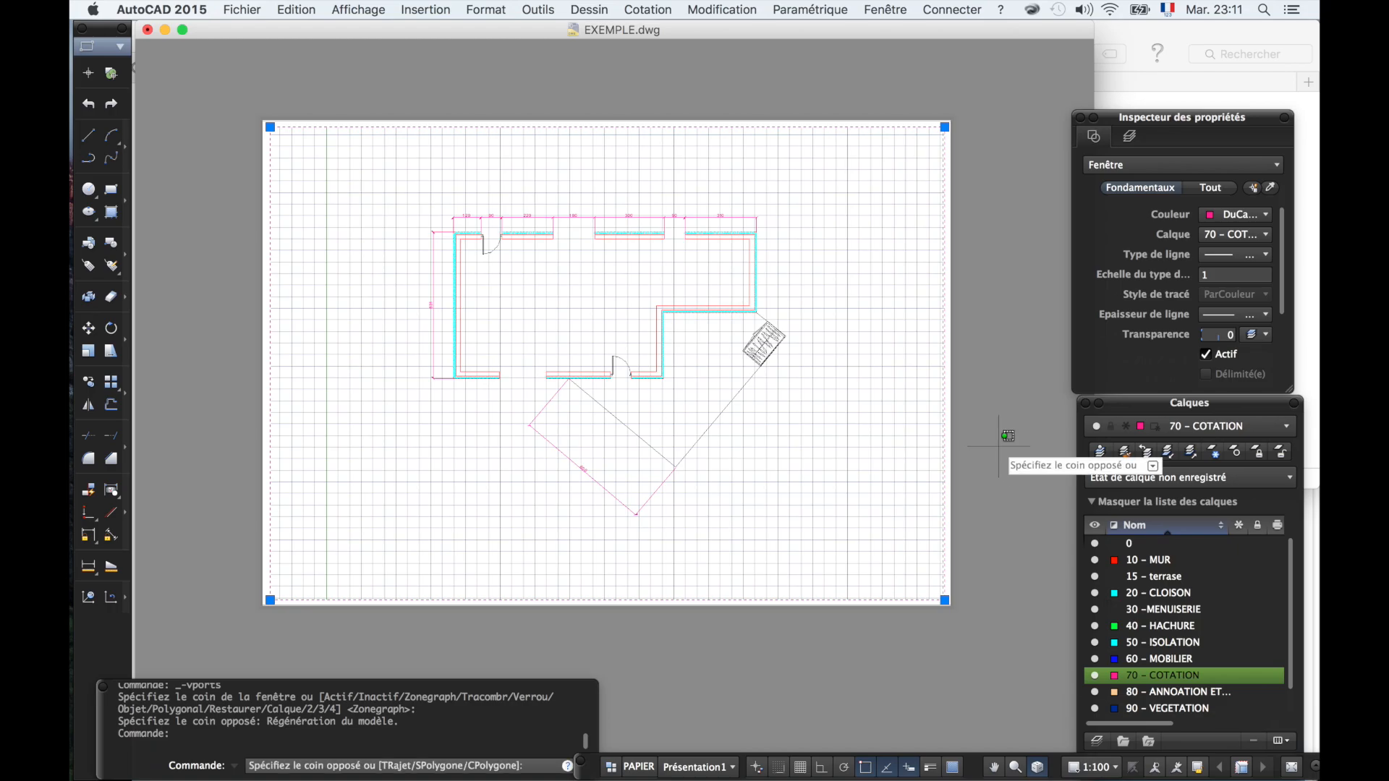
- Examine the house plan's dimension texts, walls and insulation hatch up close in the 1:100 viewport
scroll(743, 254, up, 3)
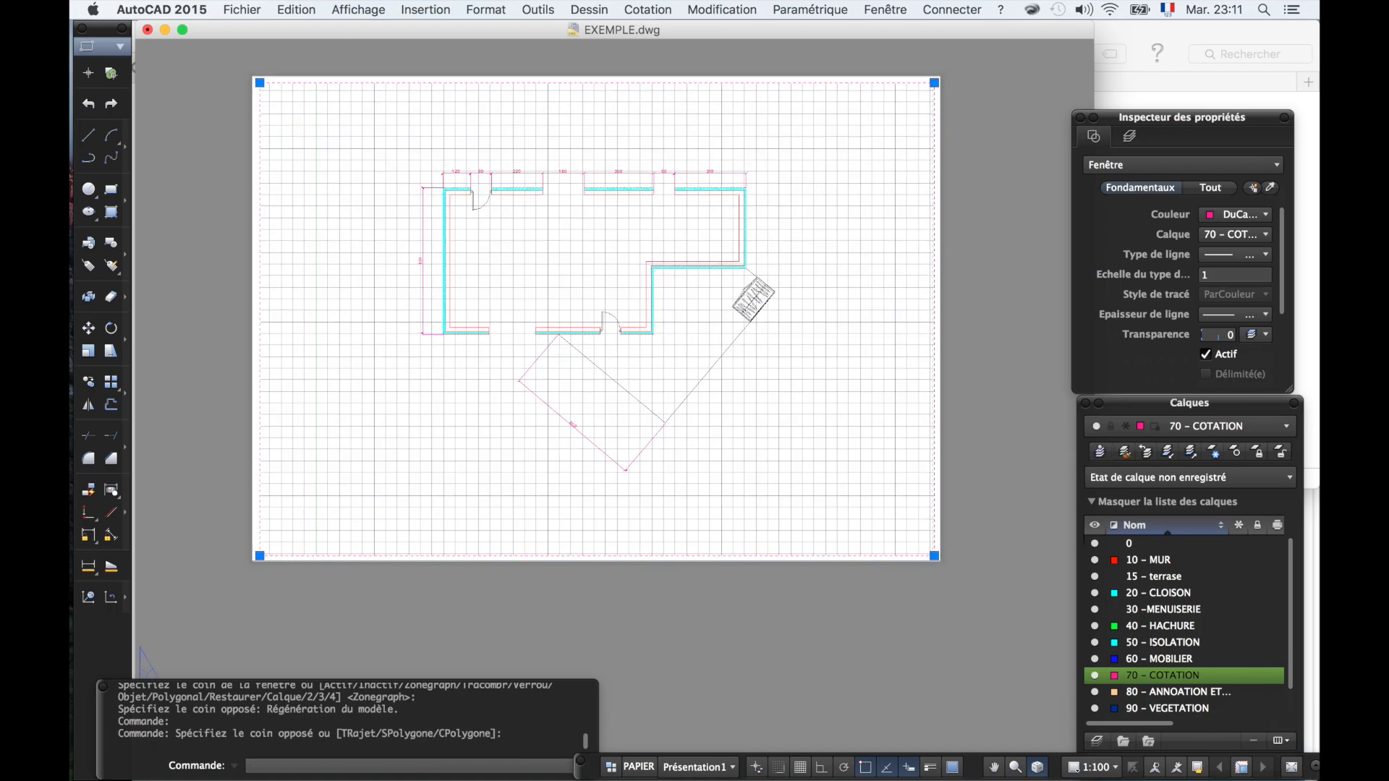
scroll(743, 255, up, 5)
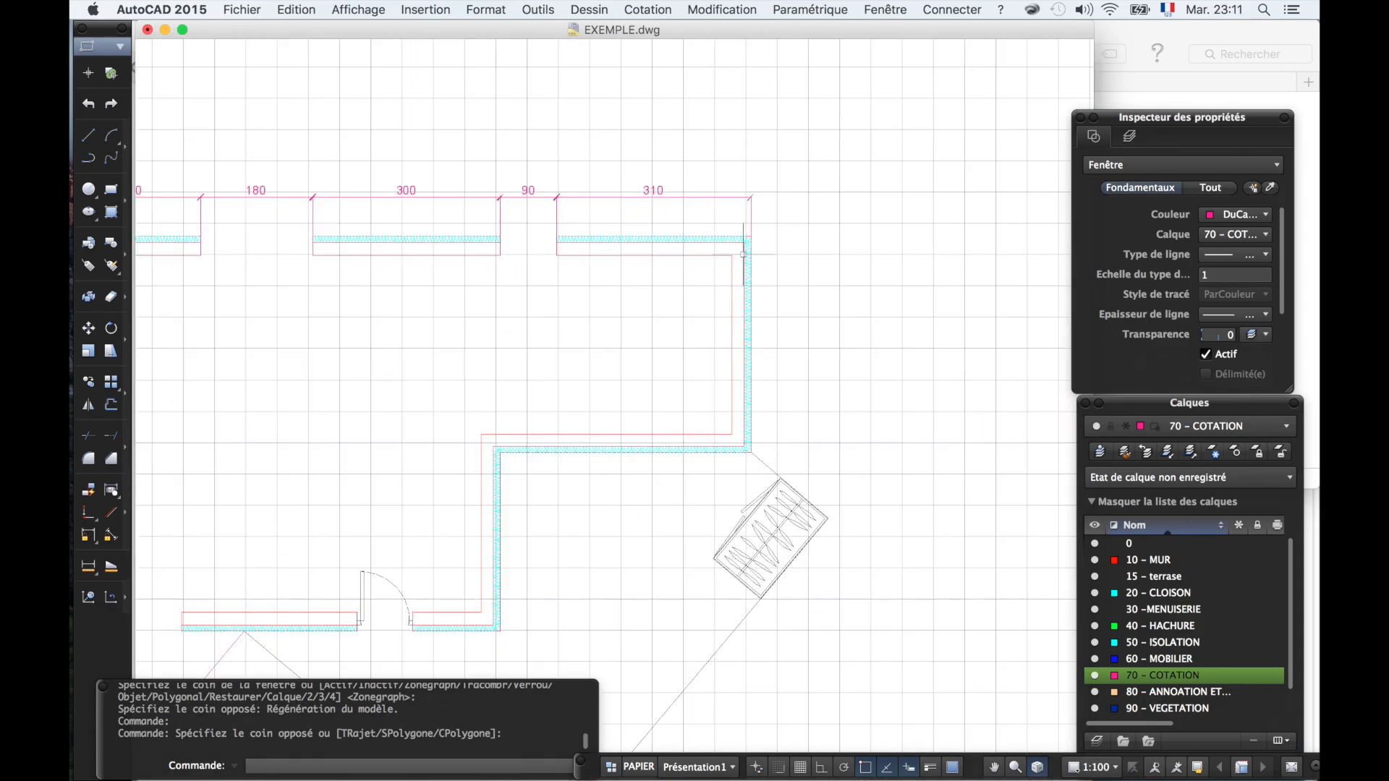
scroll(757, 261, up, 1)
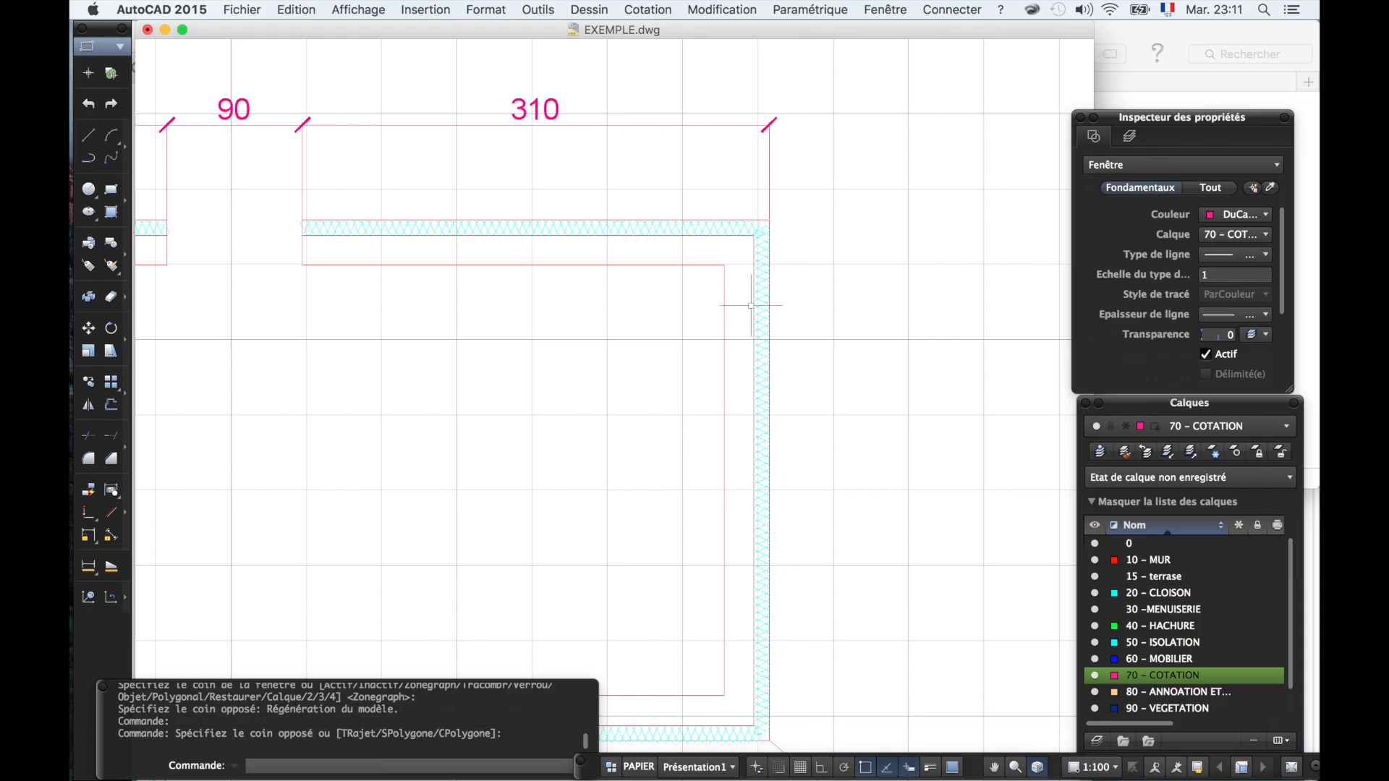
scroll(745, 340, down, 1)
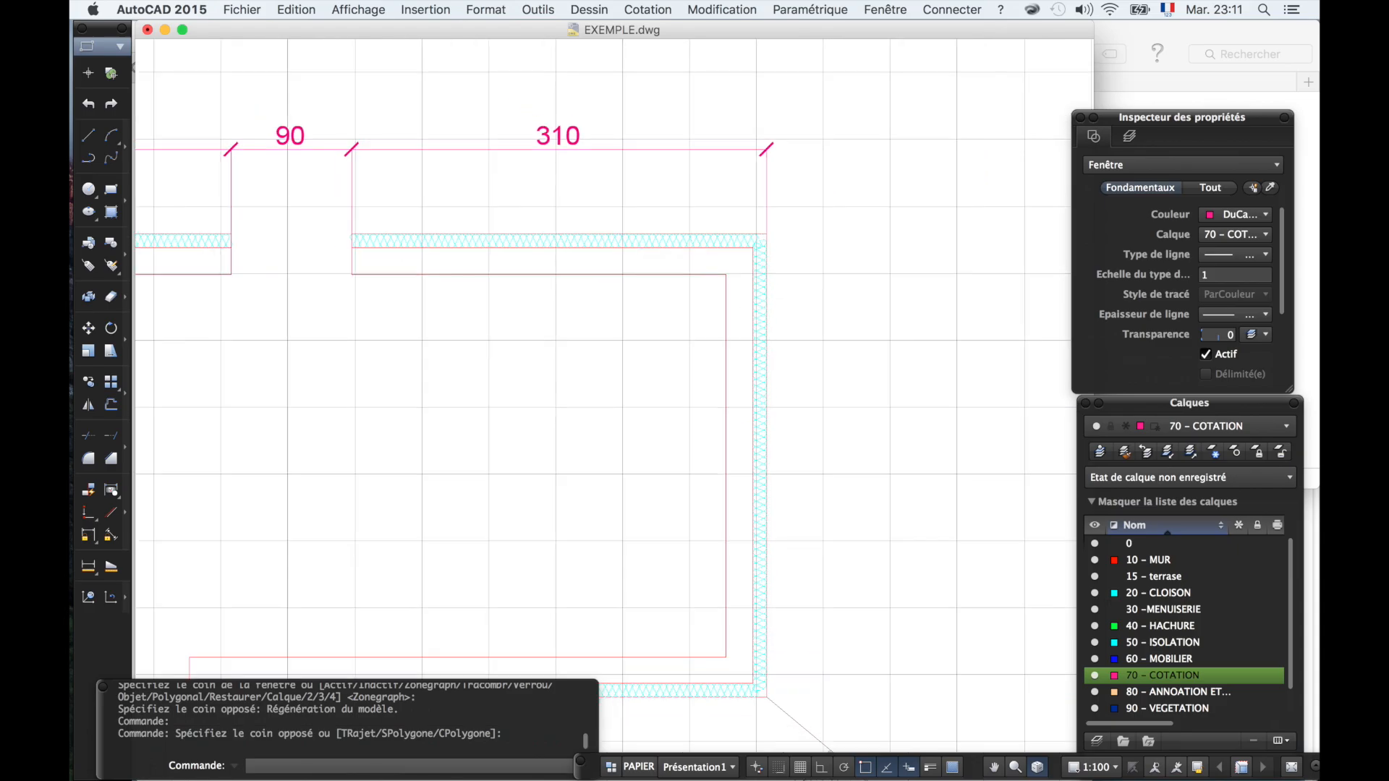
scroll(737, 340, down, 10)
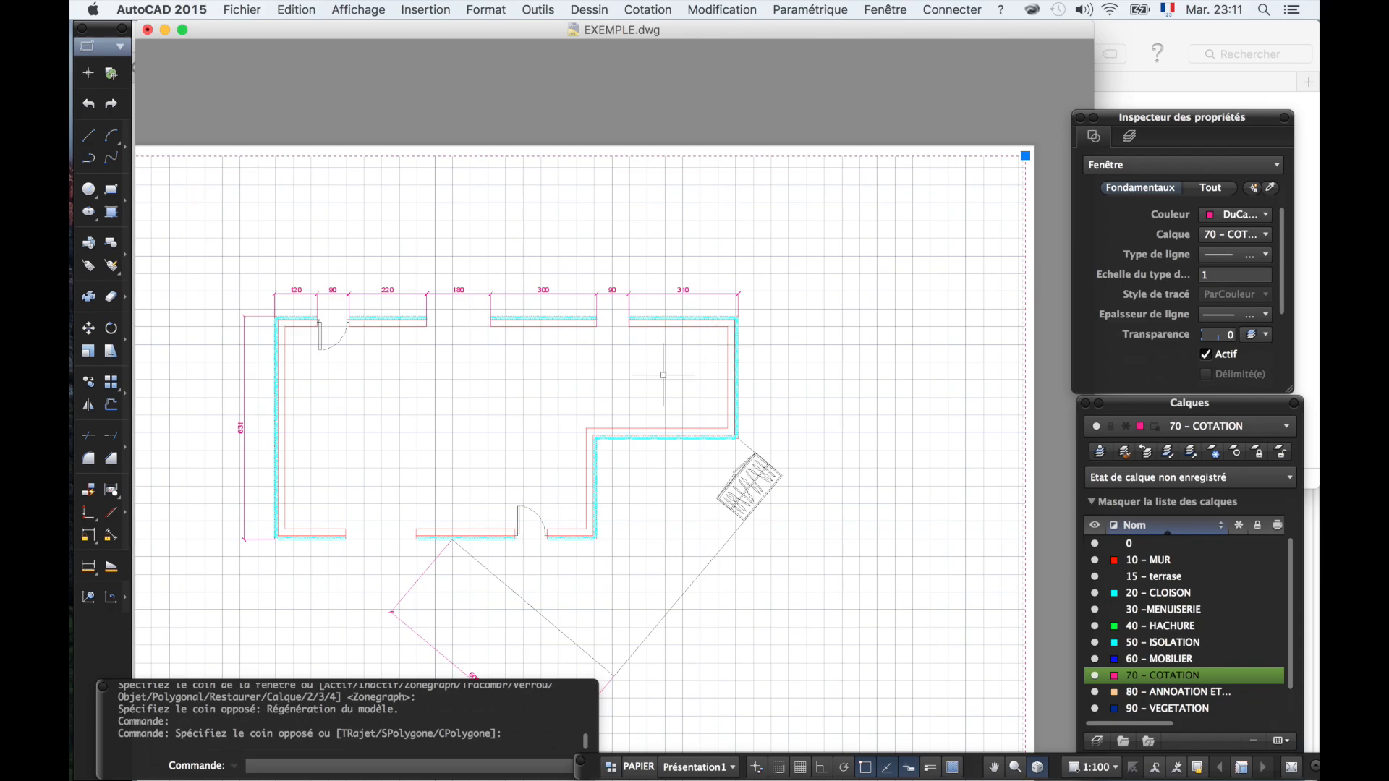
click(486, 8)
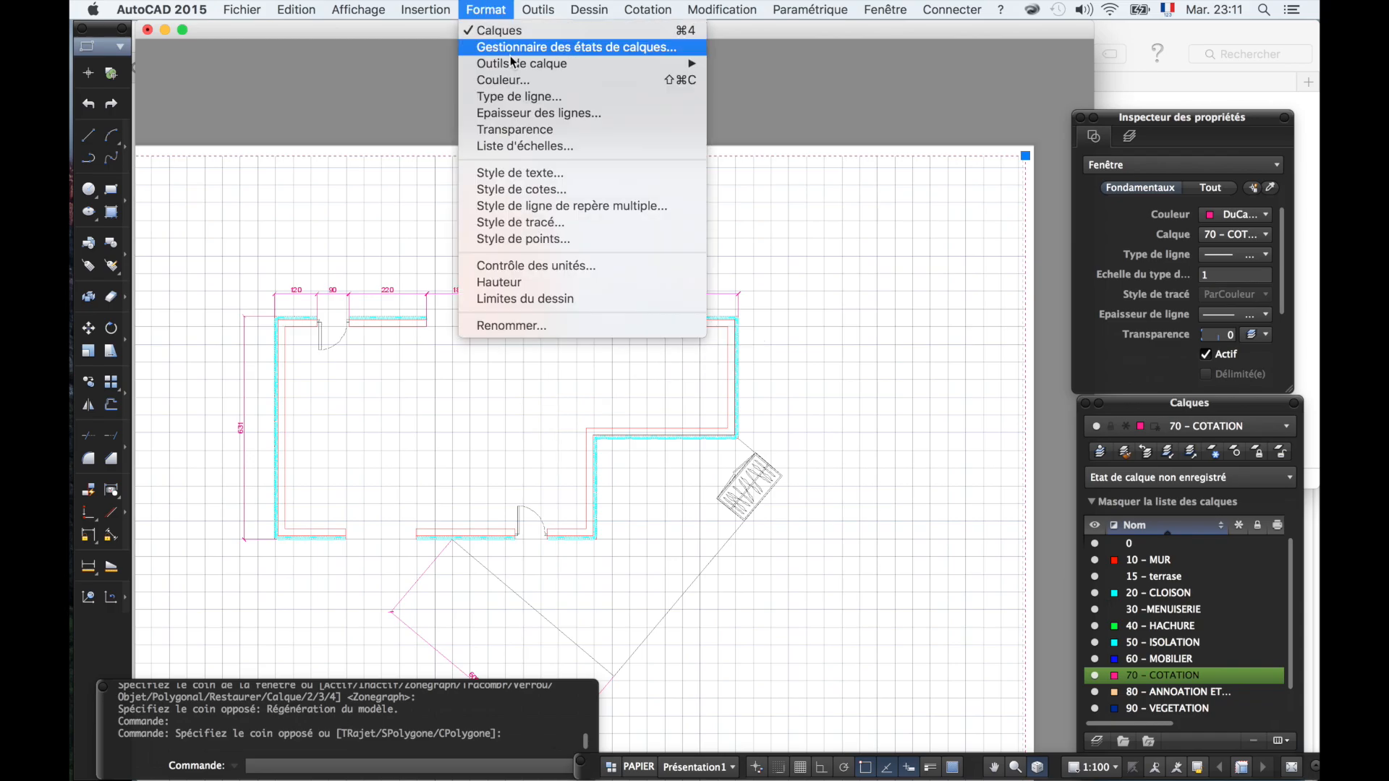
click(836, 80)
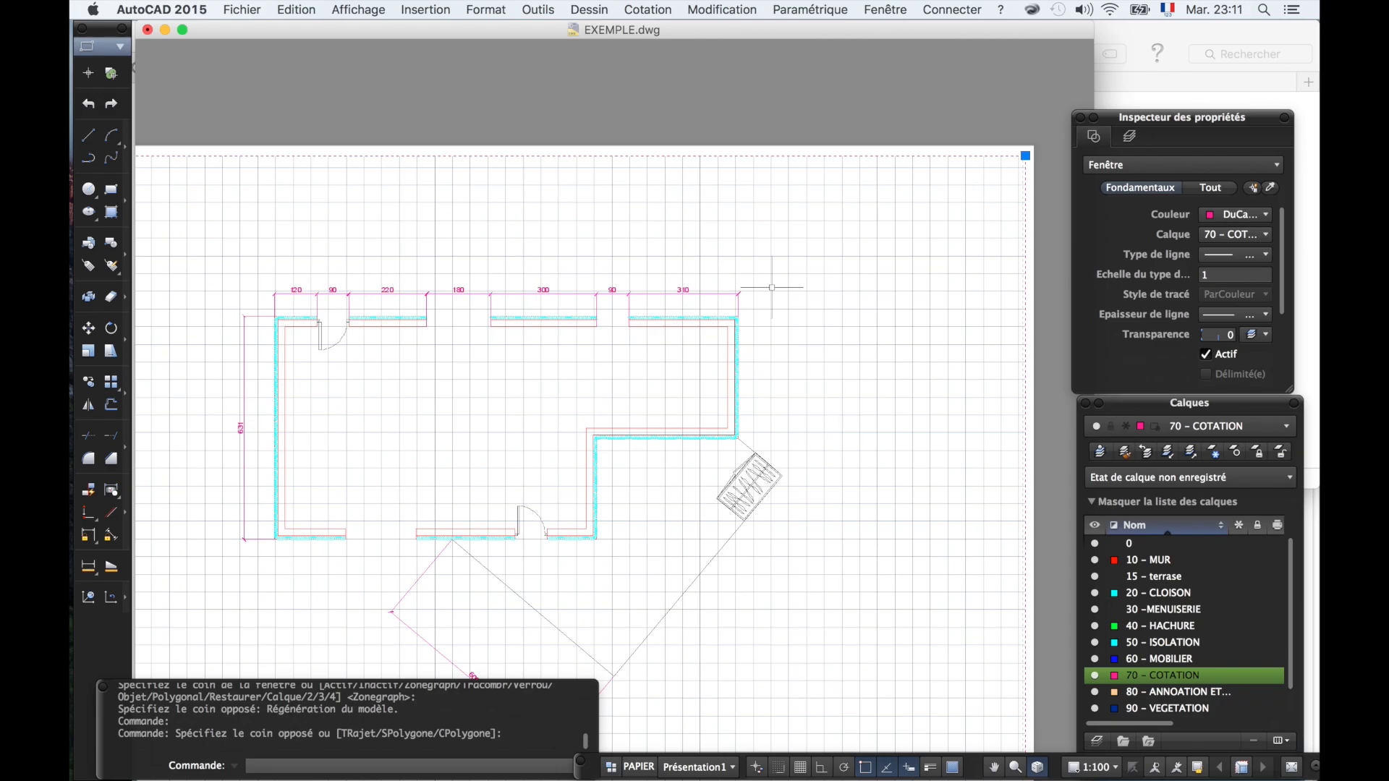
scroll(772, 287, up, 2)
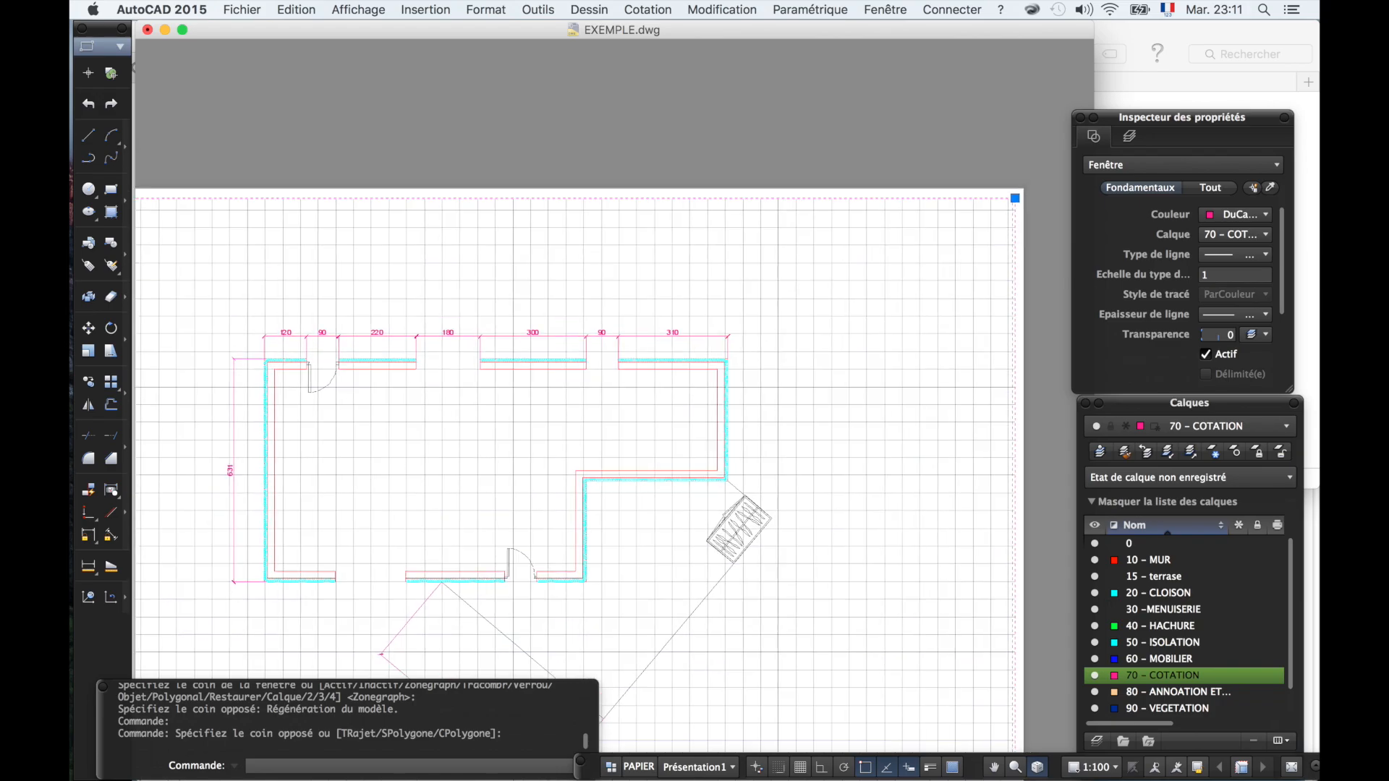
scroll(772, 288, down, 5)
scroll(772, 288, left, 2)
scroll(772, 287, down, 4)
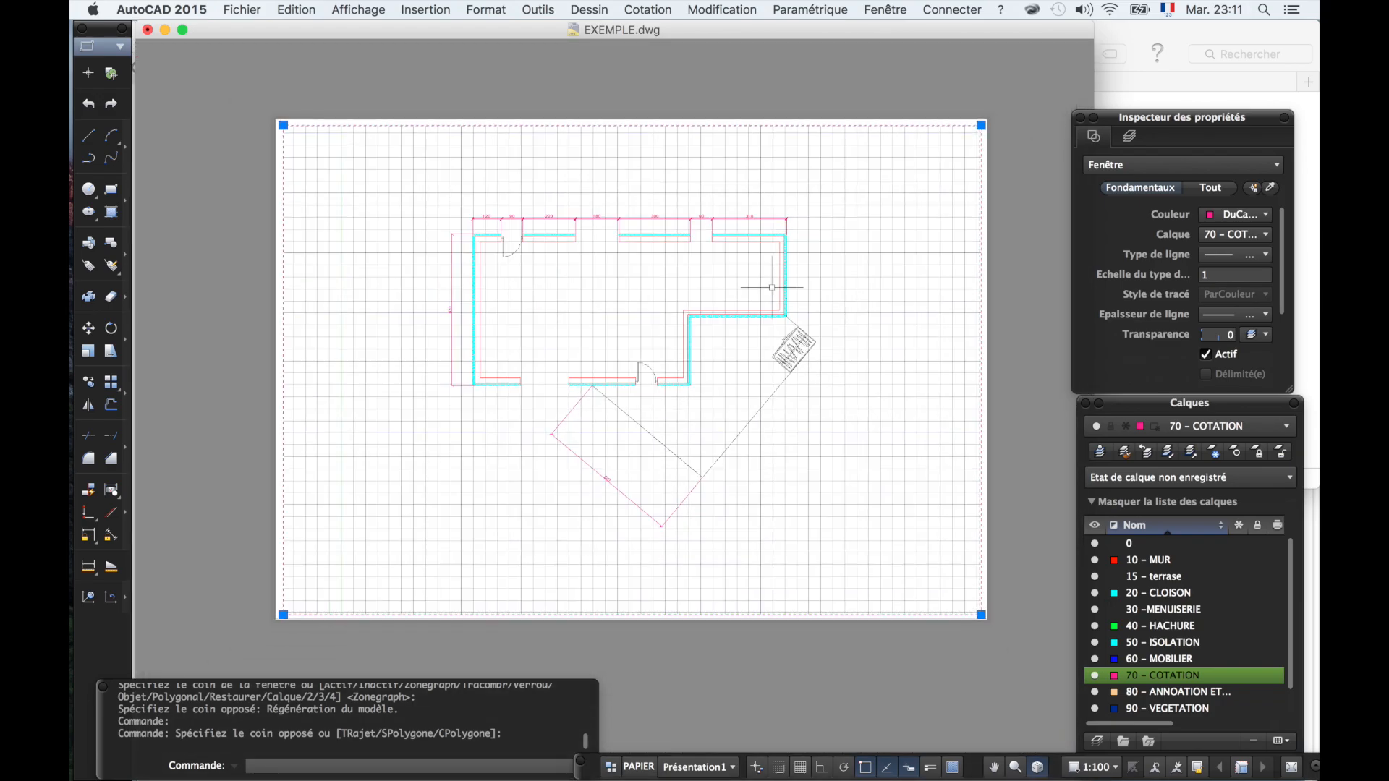
- Regenerate the layout and the model with the REGNTOUT command
text(REG)
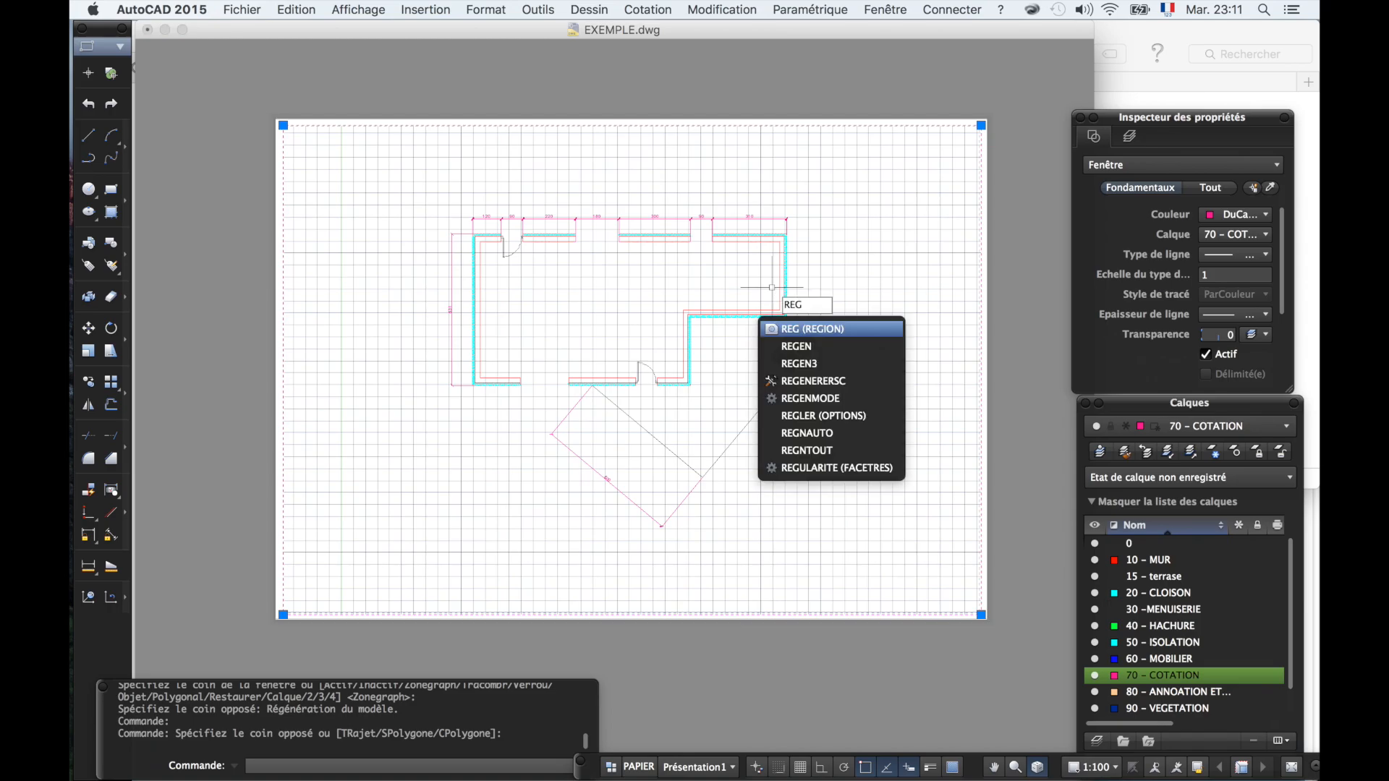
key(Down)
key(Down)
key(Down)
key(Down)
key(Down)
key(Down)
key(Down)
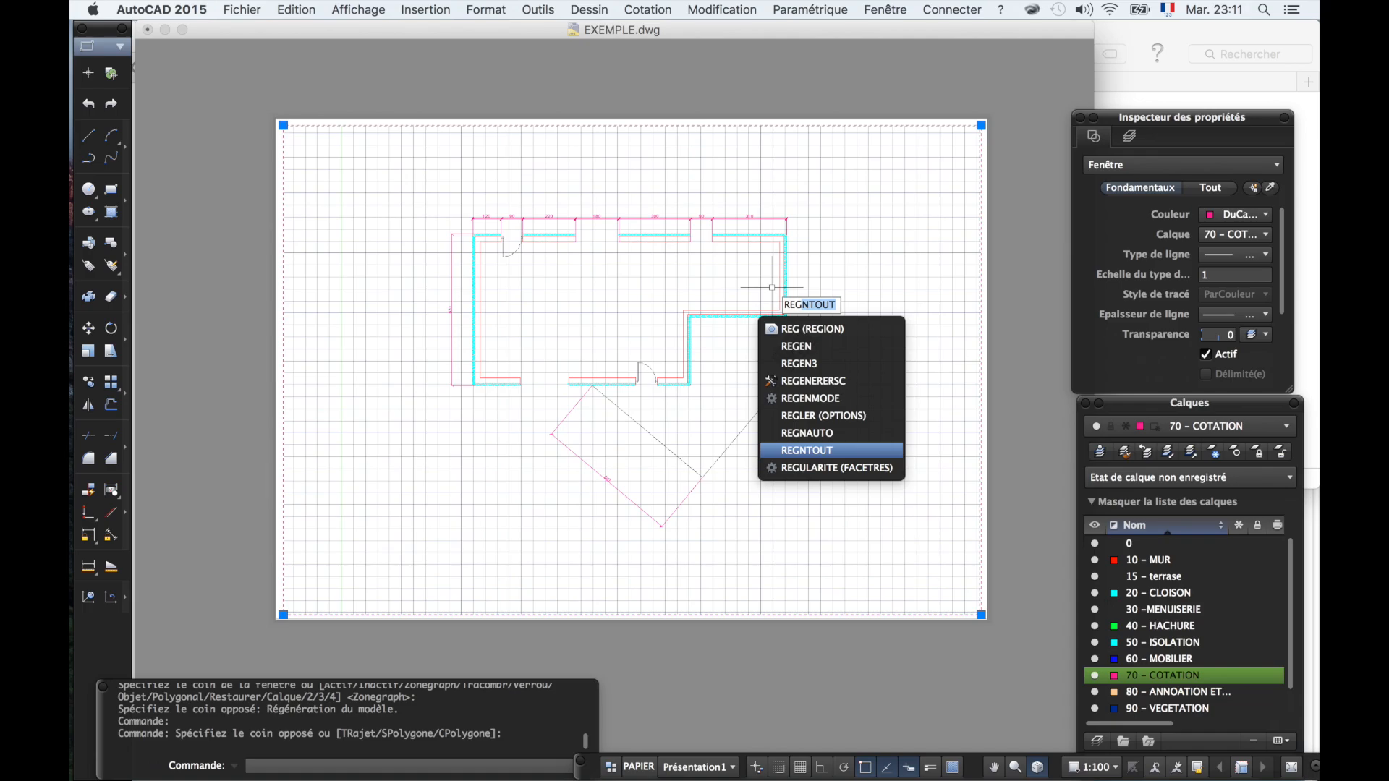
key(Return)
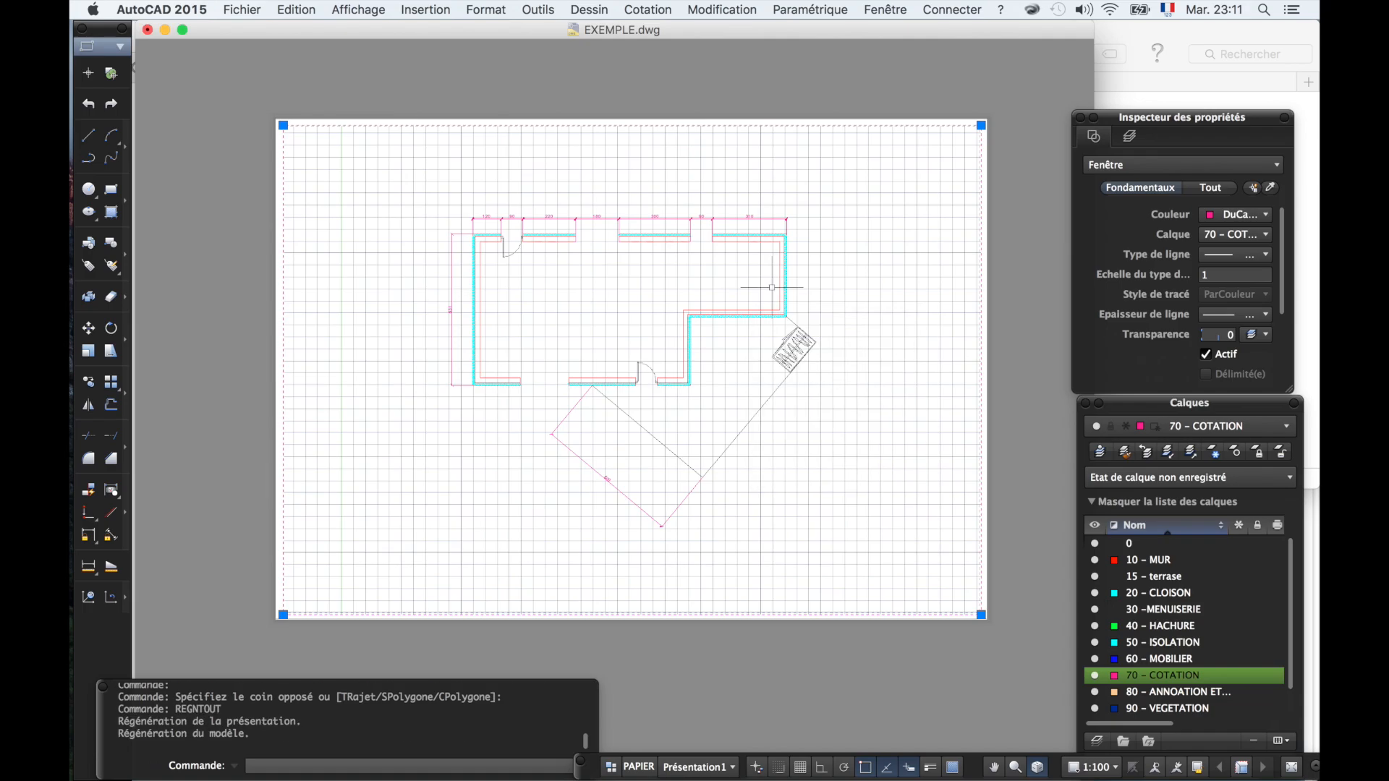
- Activate model space in the viewport, shift the house plan toward the sheet's left edge and return to paper space
double_click(706, 368)
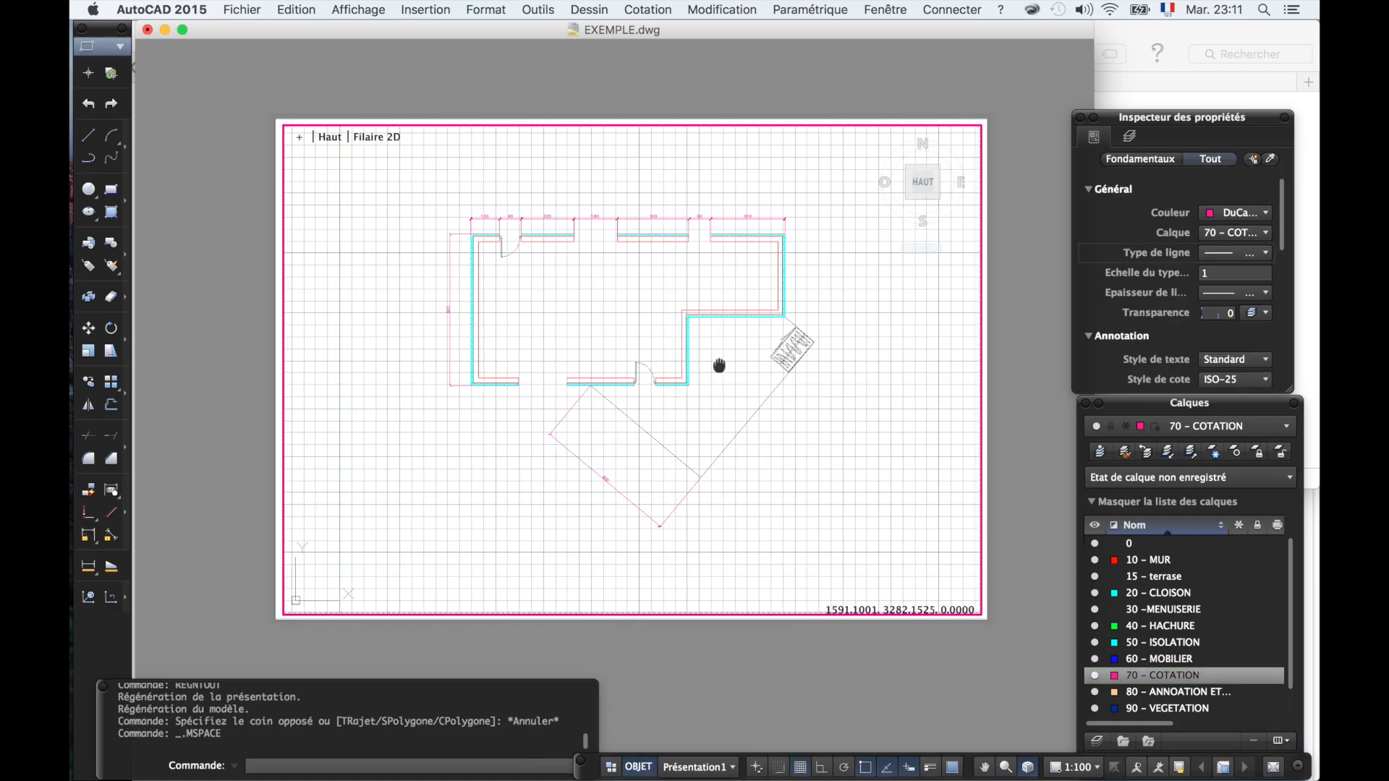
mouse_move(719, 371)
middle_down()
mouse_move(607, 322)
mouse_move(603, 365)
middle_up()
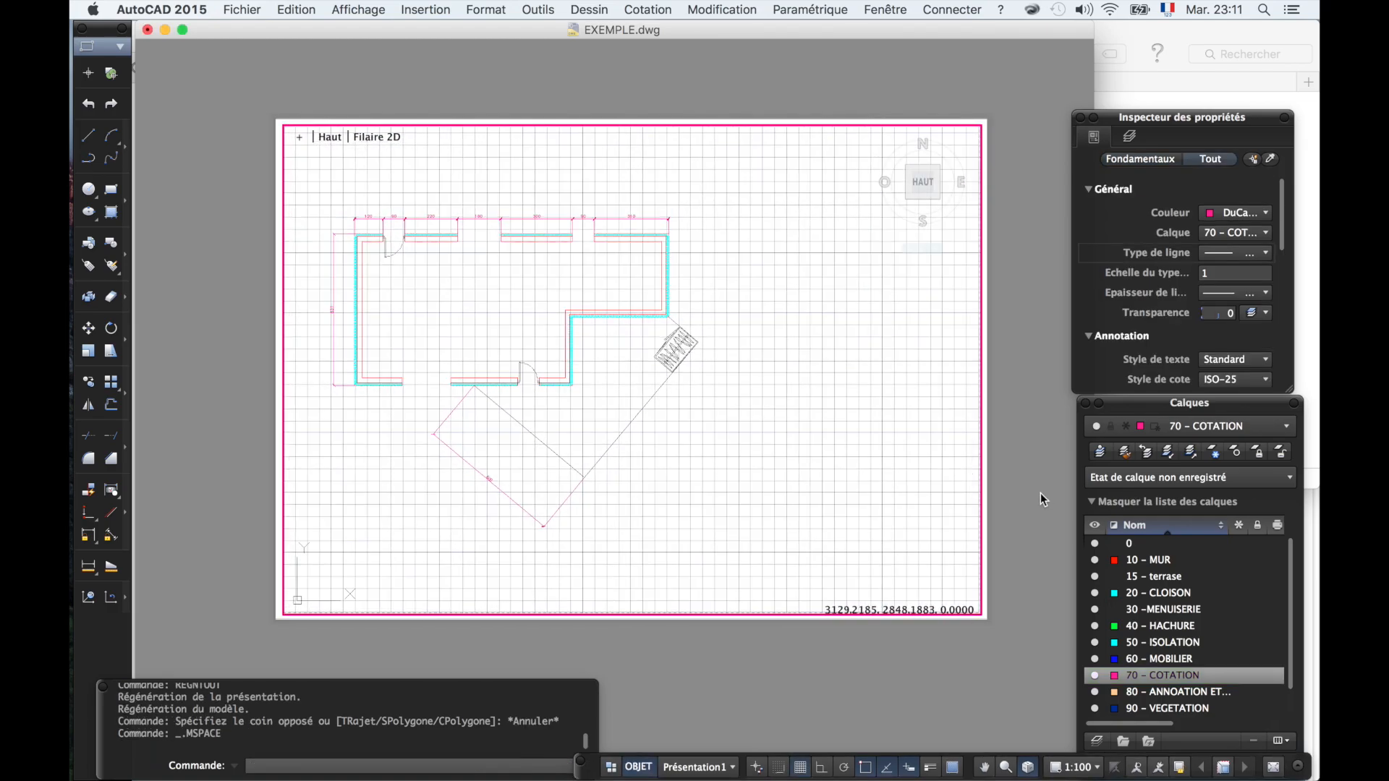
double_click(1025, 480)
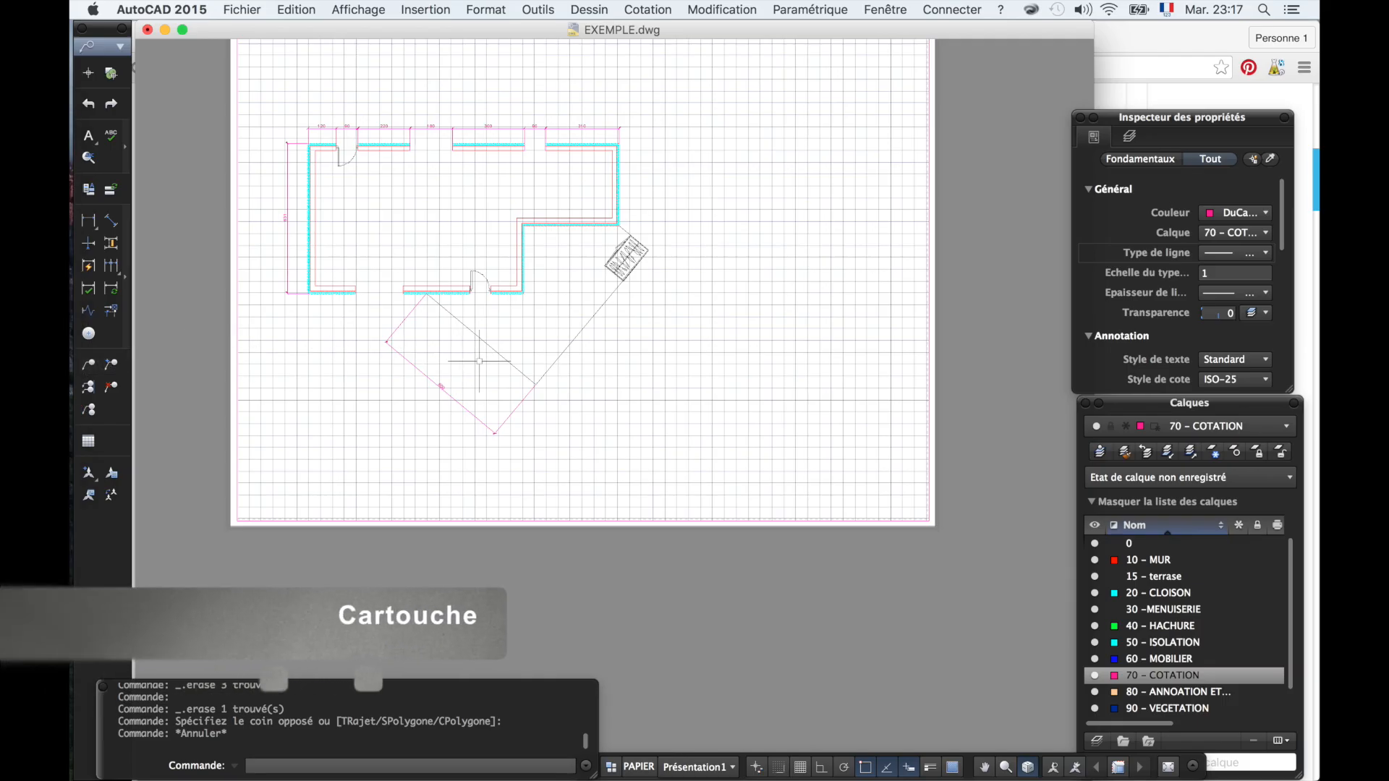
- Draw a rectangle for the title block inward from the viewport's lower-right corner in paper space
scroll(591, 364, down, 2)
scroll(579, 205, up, 2)
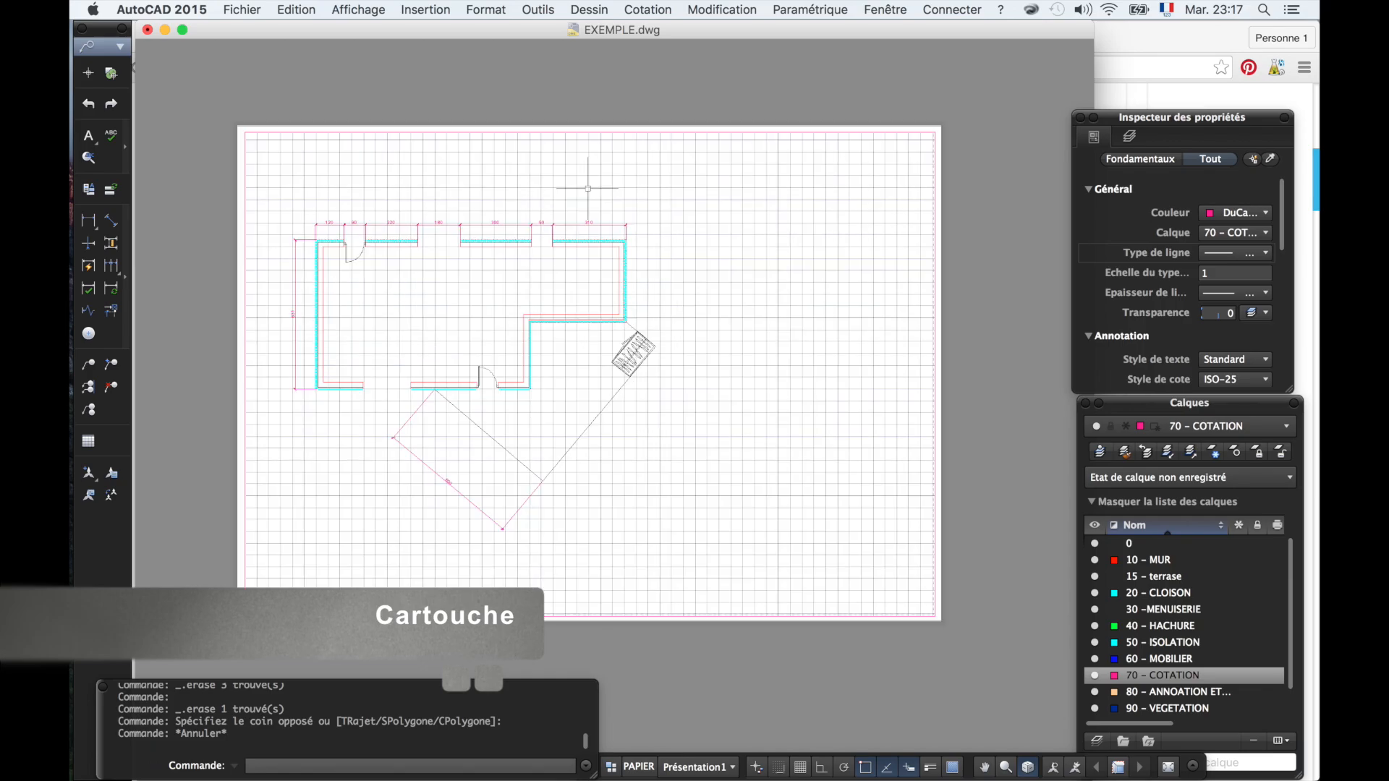
click(851, 106)
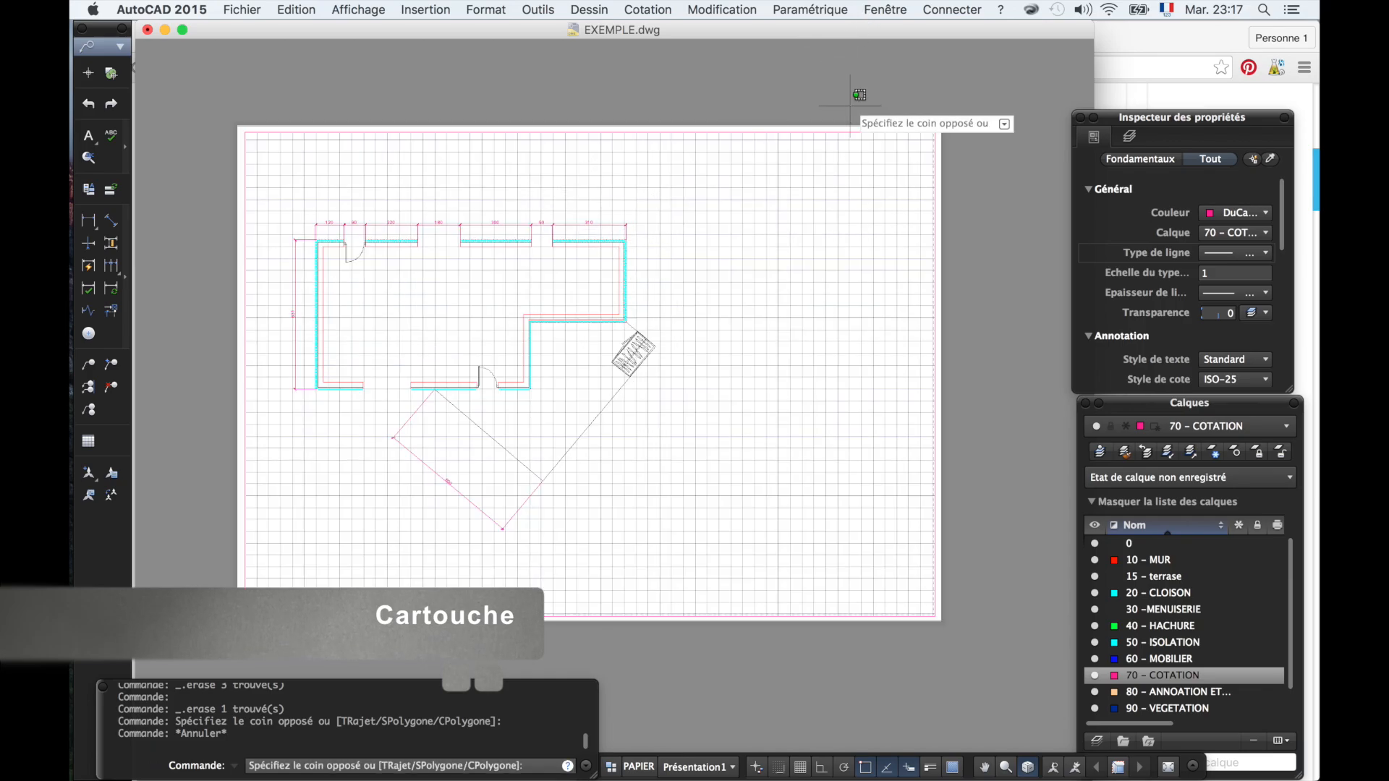
click(885, 114)
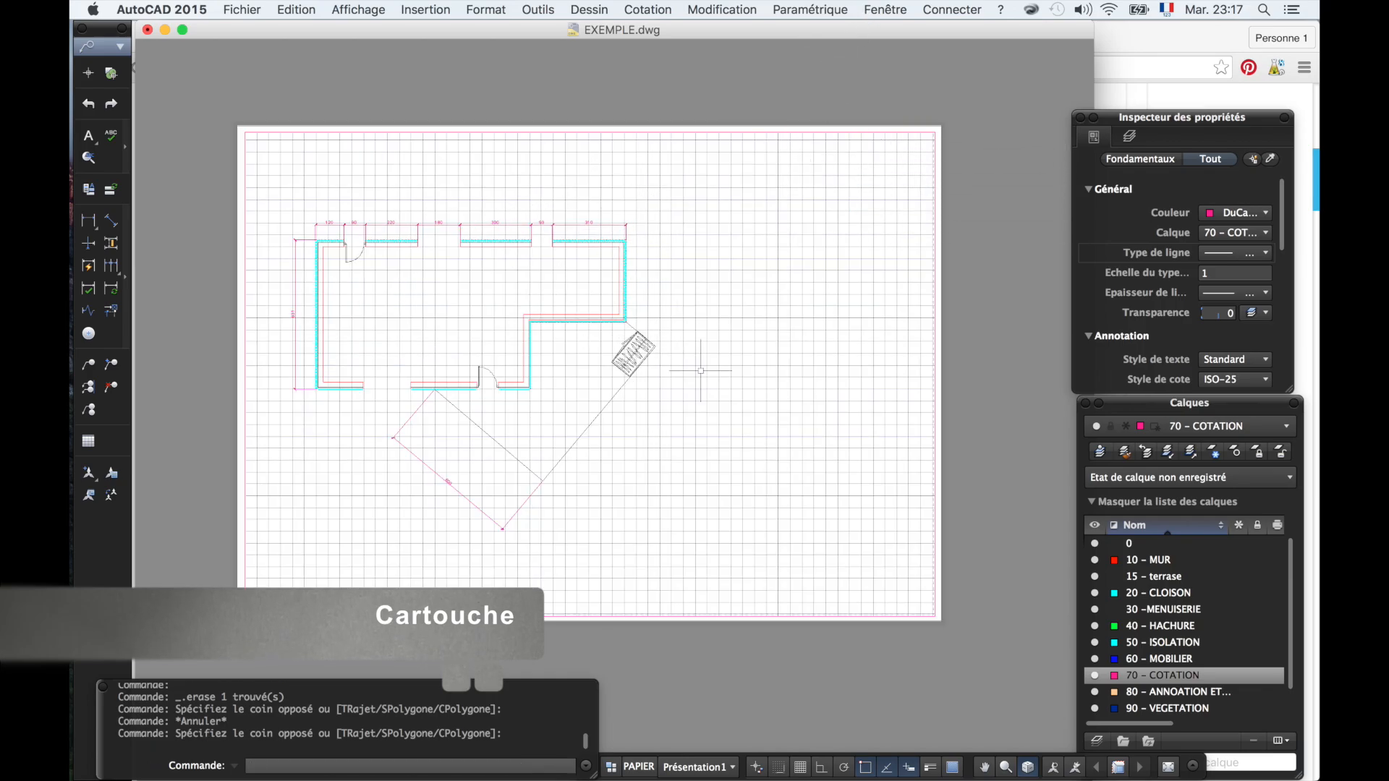
text(REC)
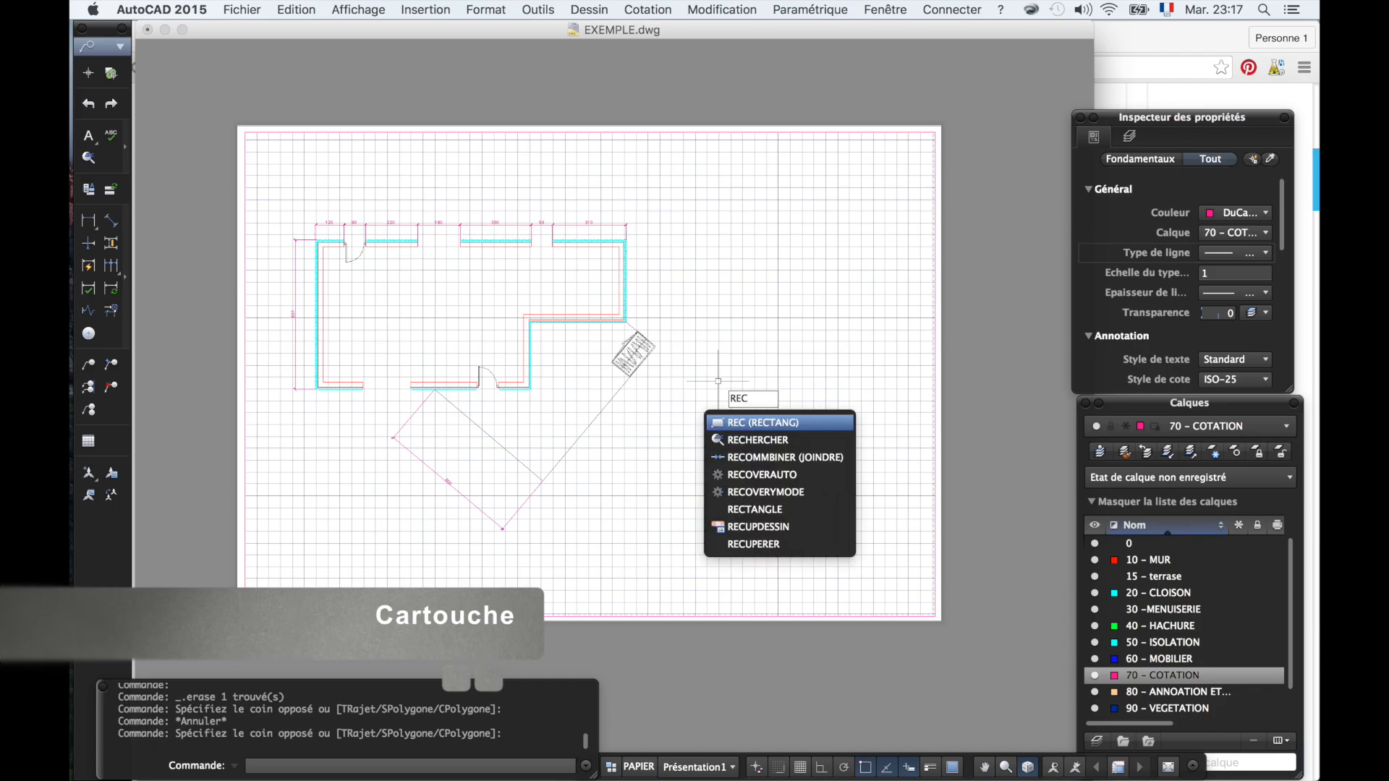
key(Return)
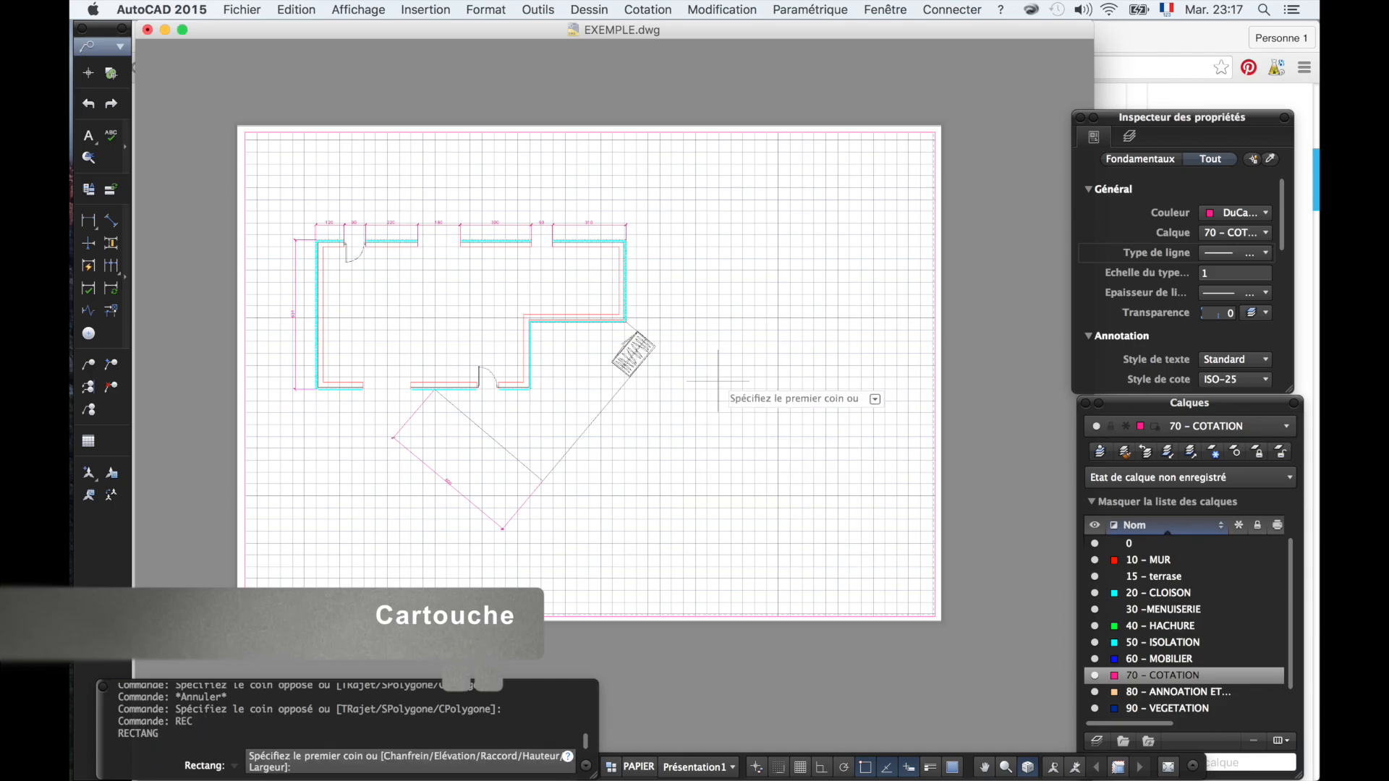
click(935, 616)
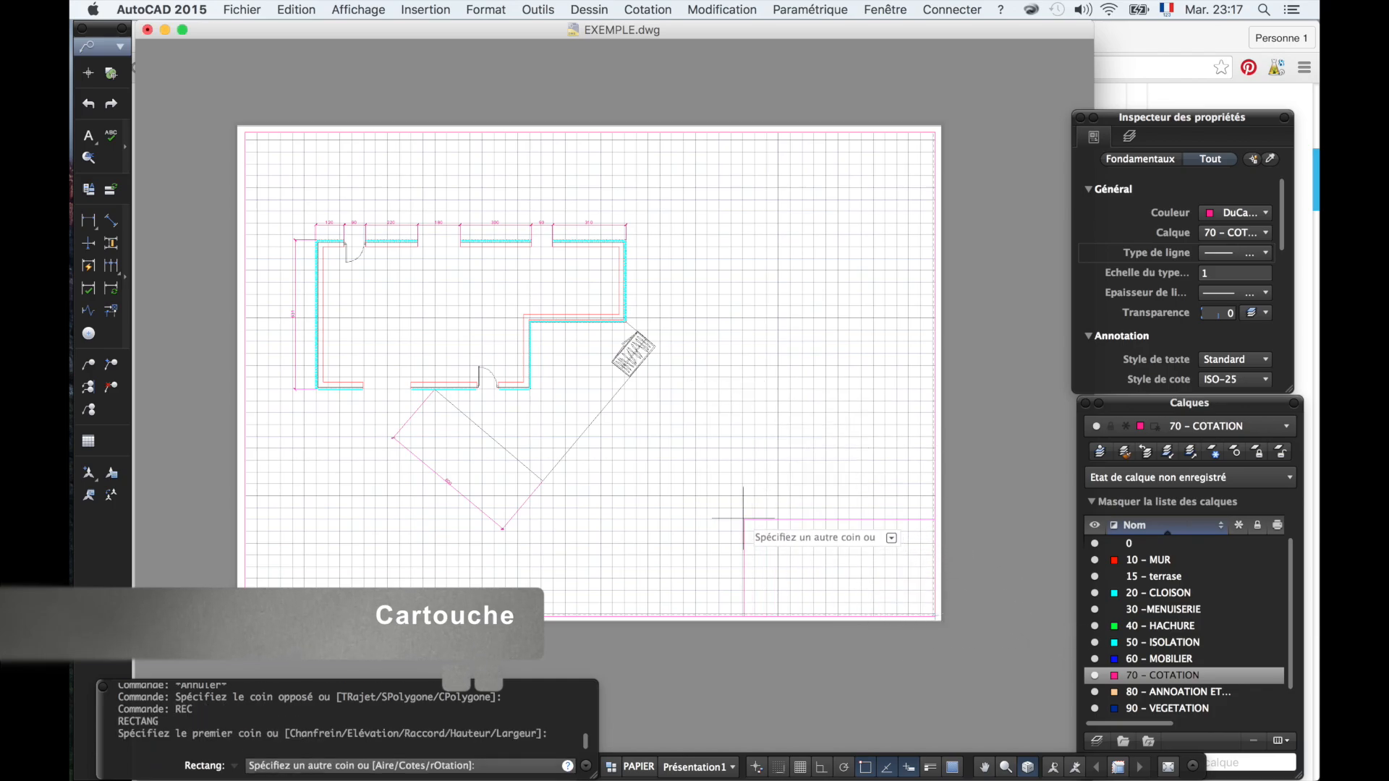
click(741, 494)
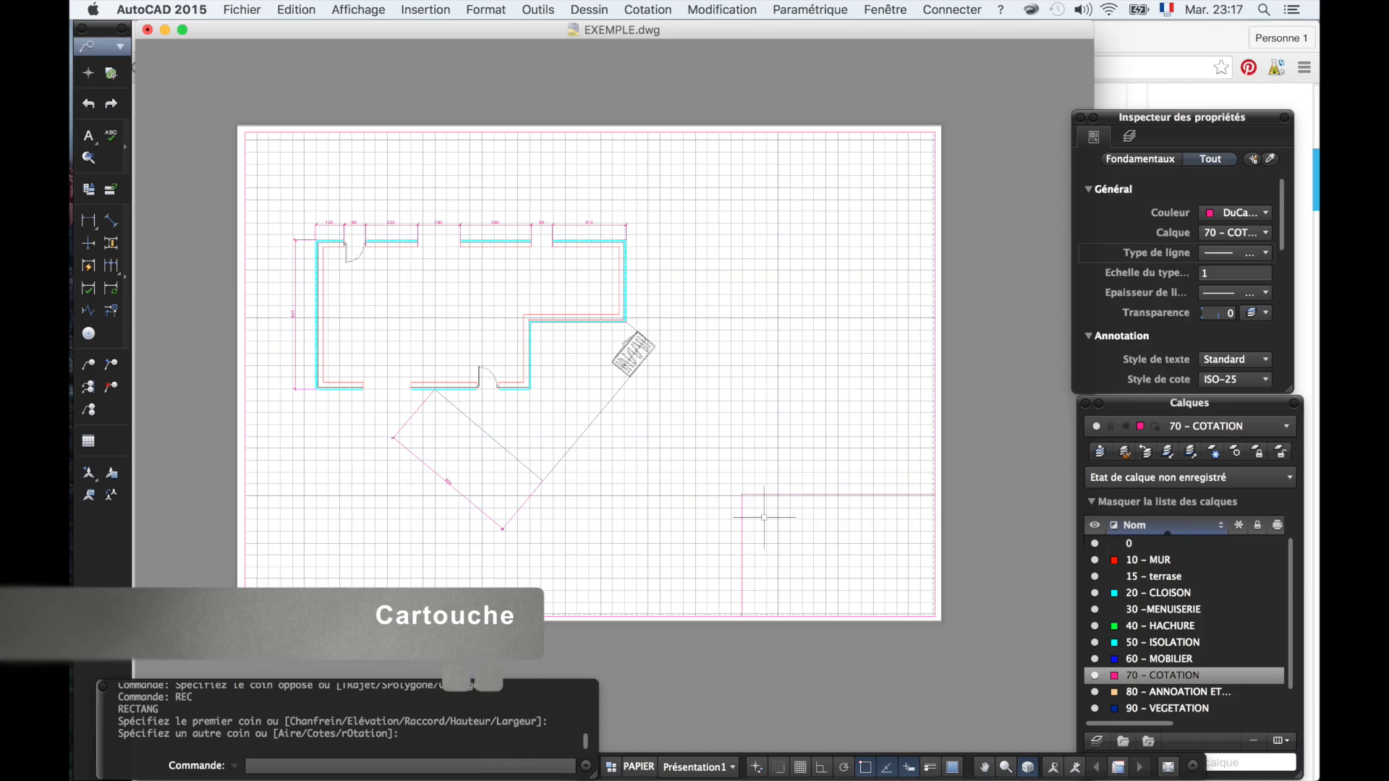
- Draw a rectangle from the title block's upper-left corner to its right edge, forming a full-width strip along the top
text(REC)
key(Return)
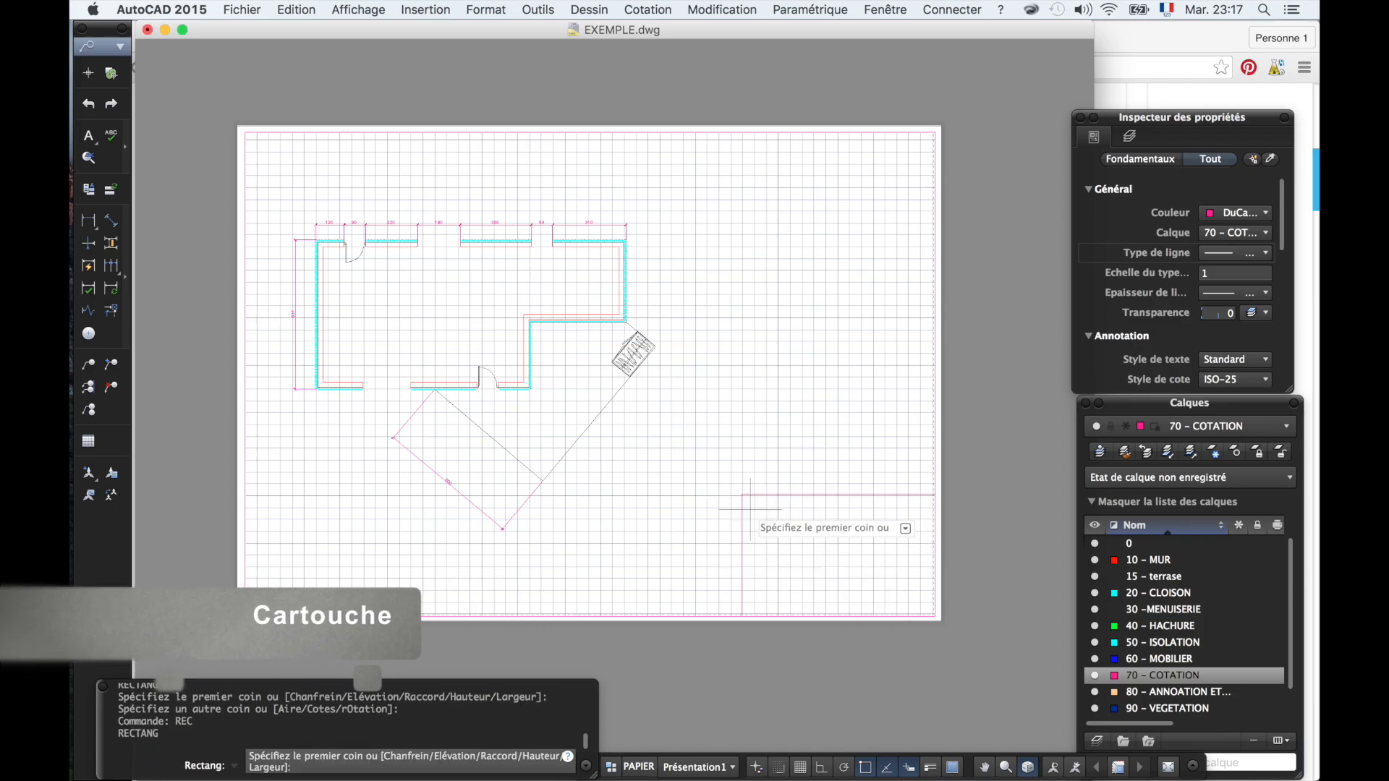
click(741, 494)
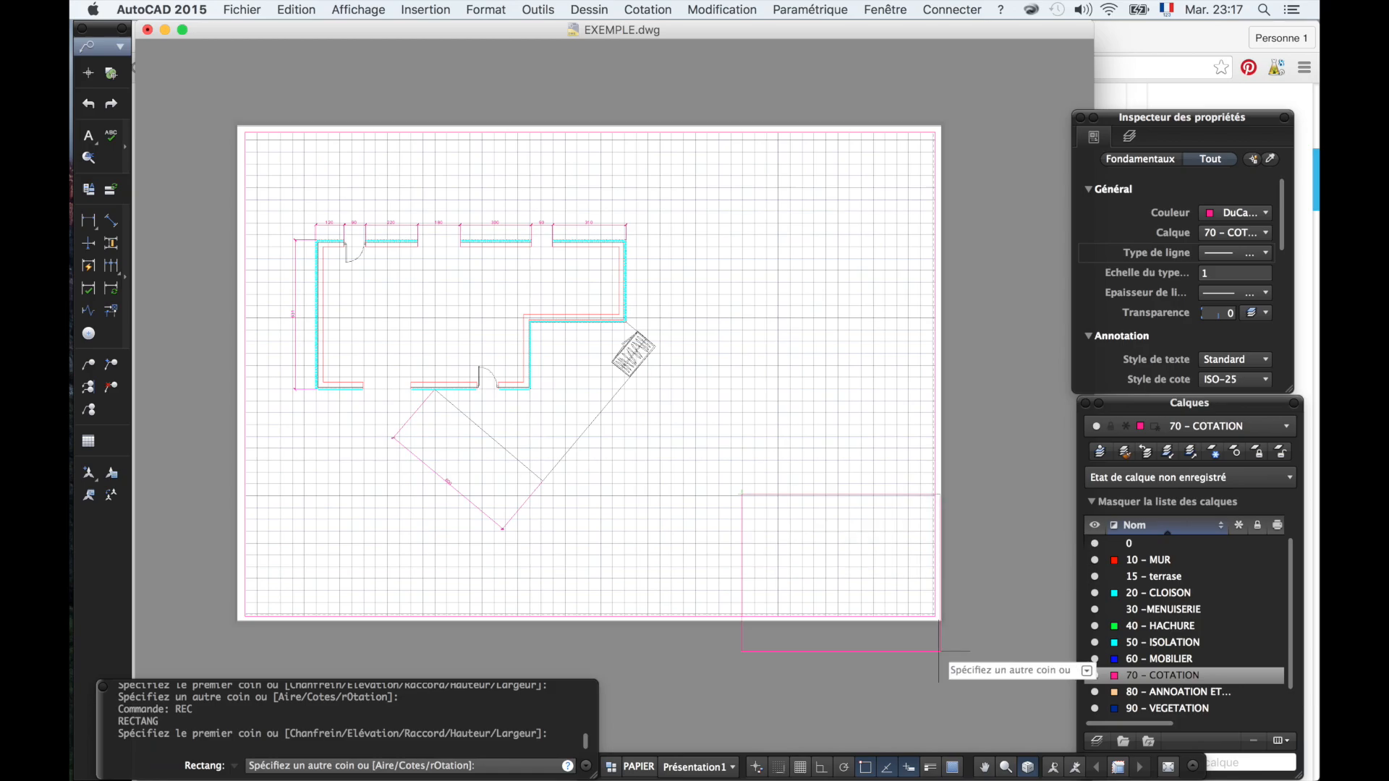
middle_drag(795, 560, 701, 551)
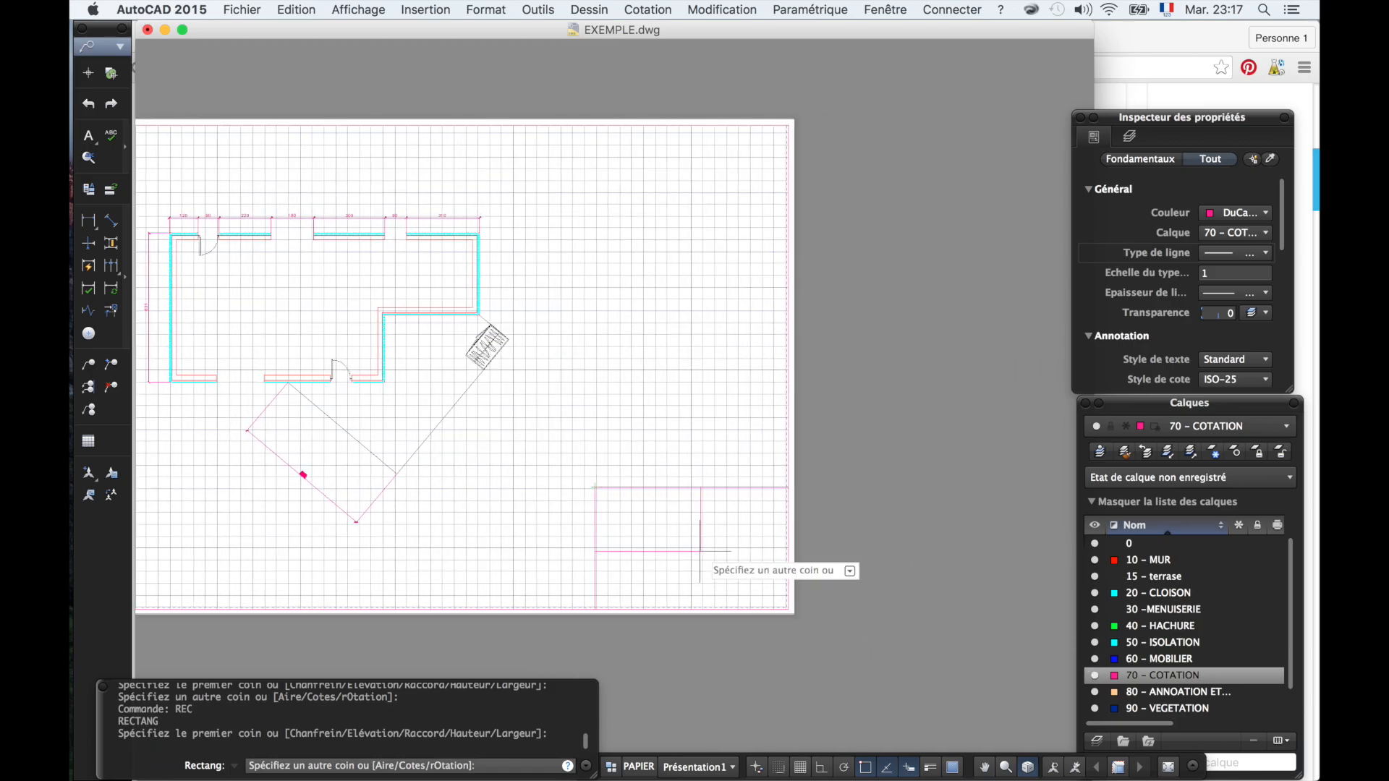
scroll(700, 551, up, 2)
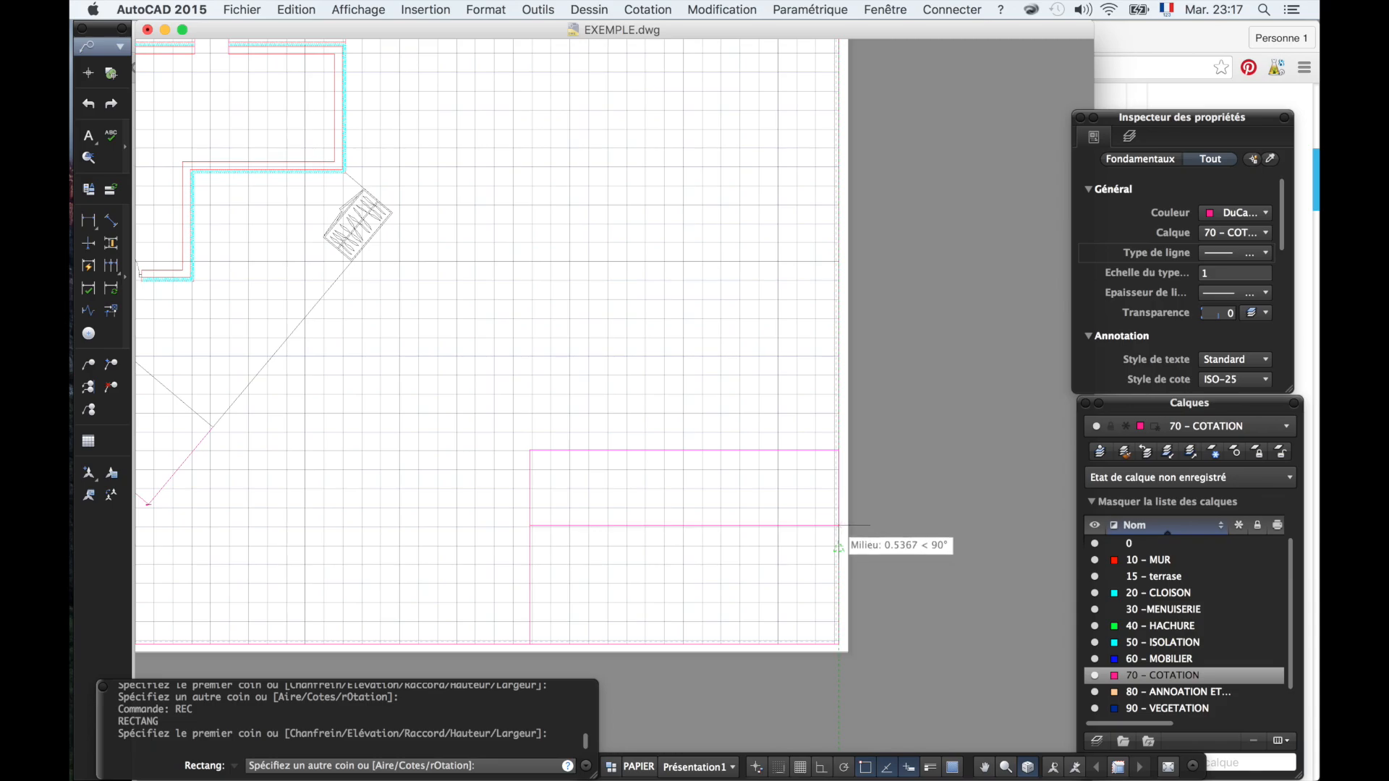
click(838, 524)
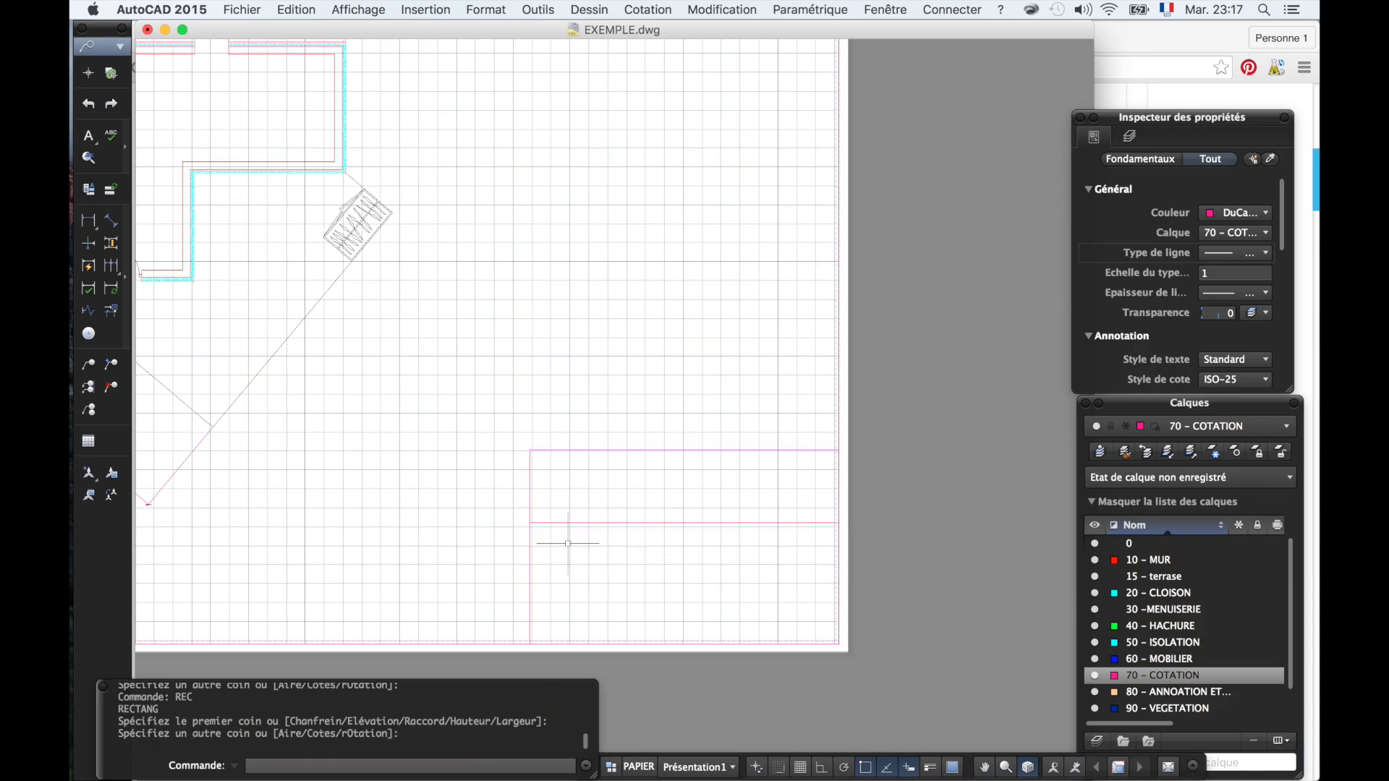
- Draw a rectangle from the strip's lower-left corner to the title block's bottom edge at mid-width, splitting the lower area into two cells
key(Return)
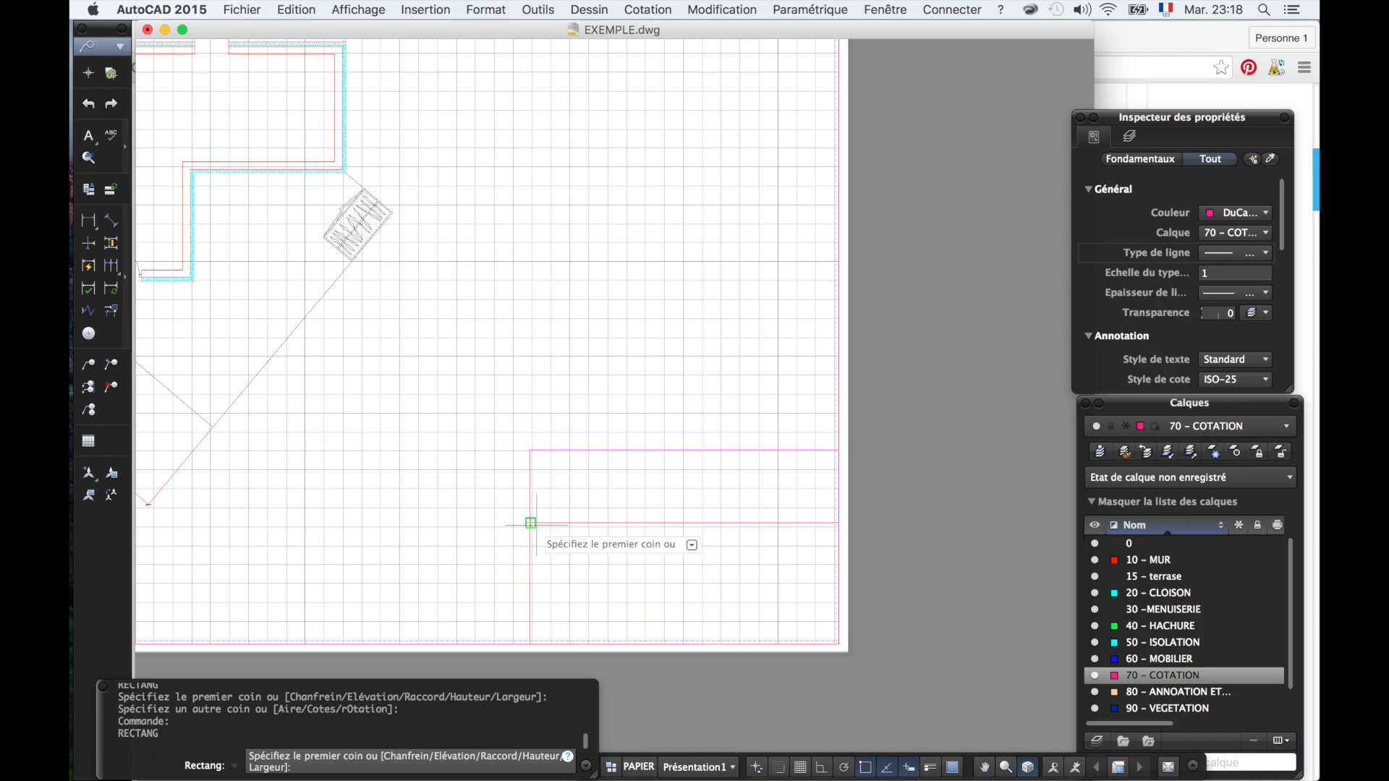
click(531, 522)
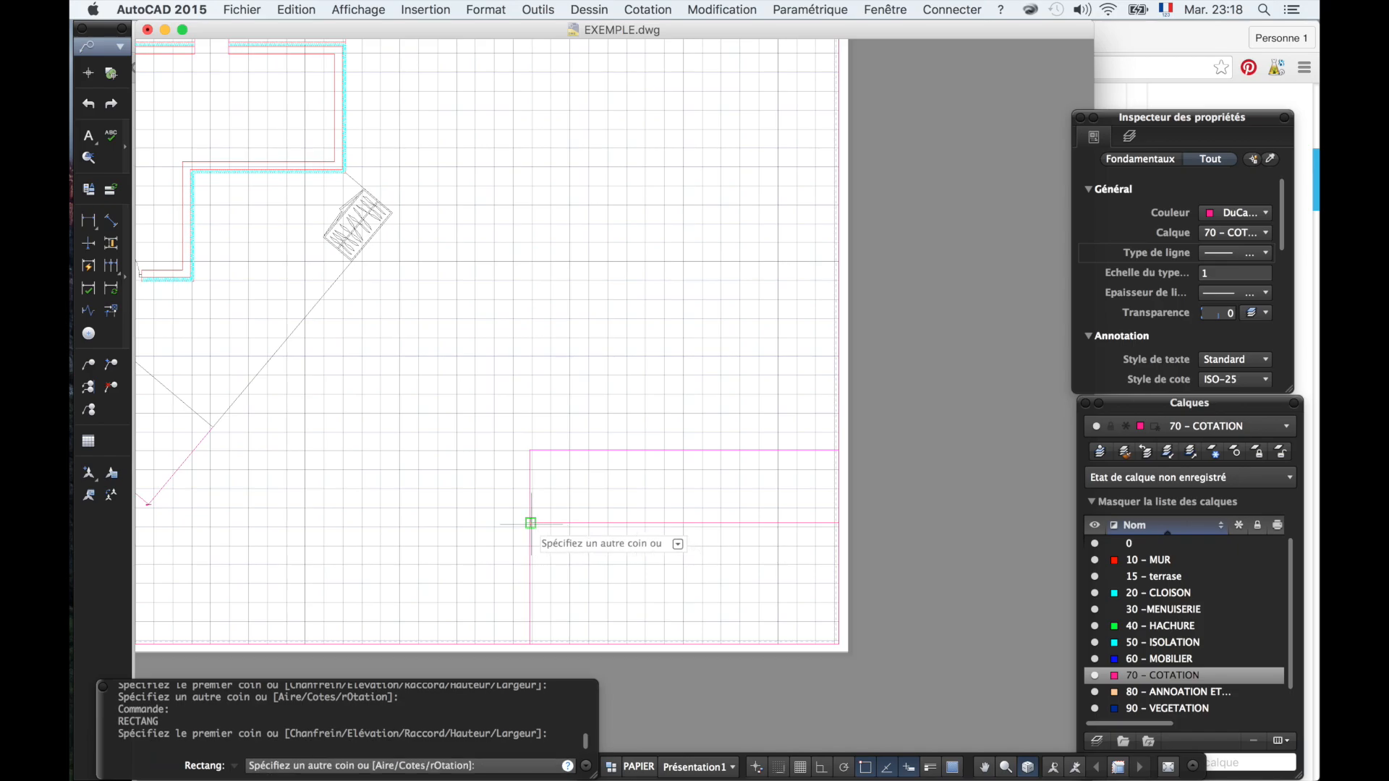
click(645, 643)
scroll(757, 650, down, 2)
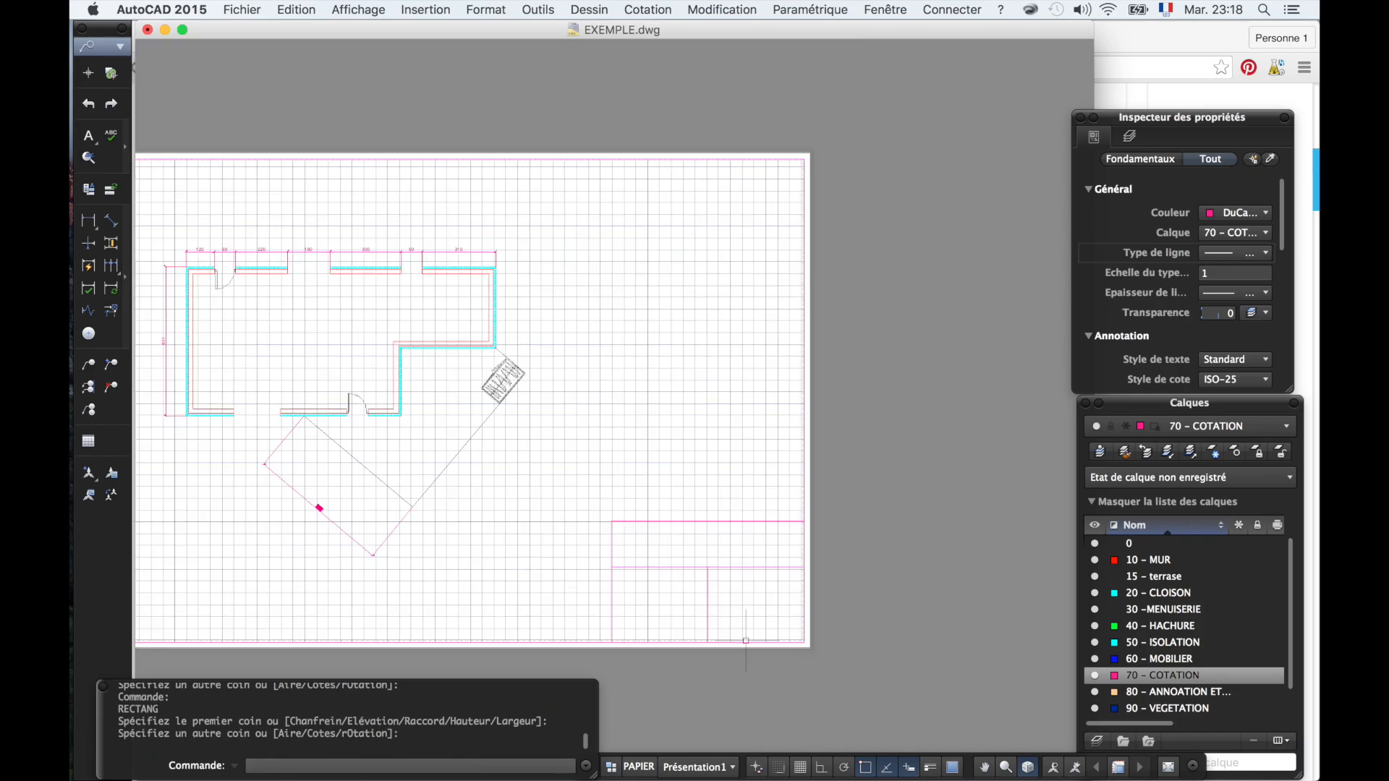
key(Escape)
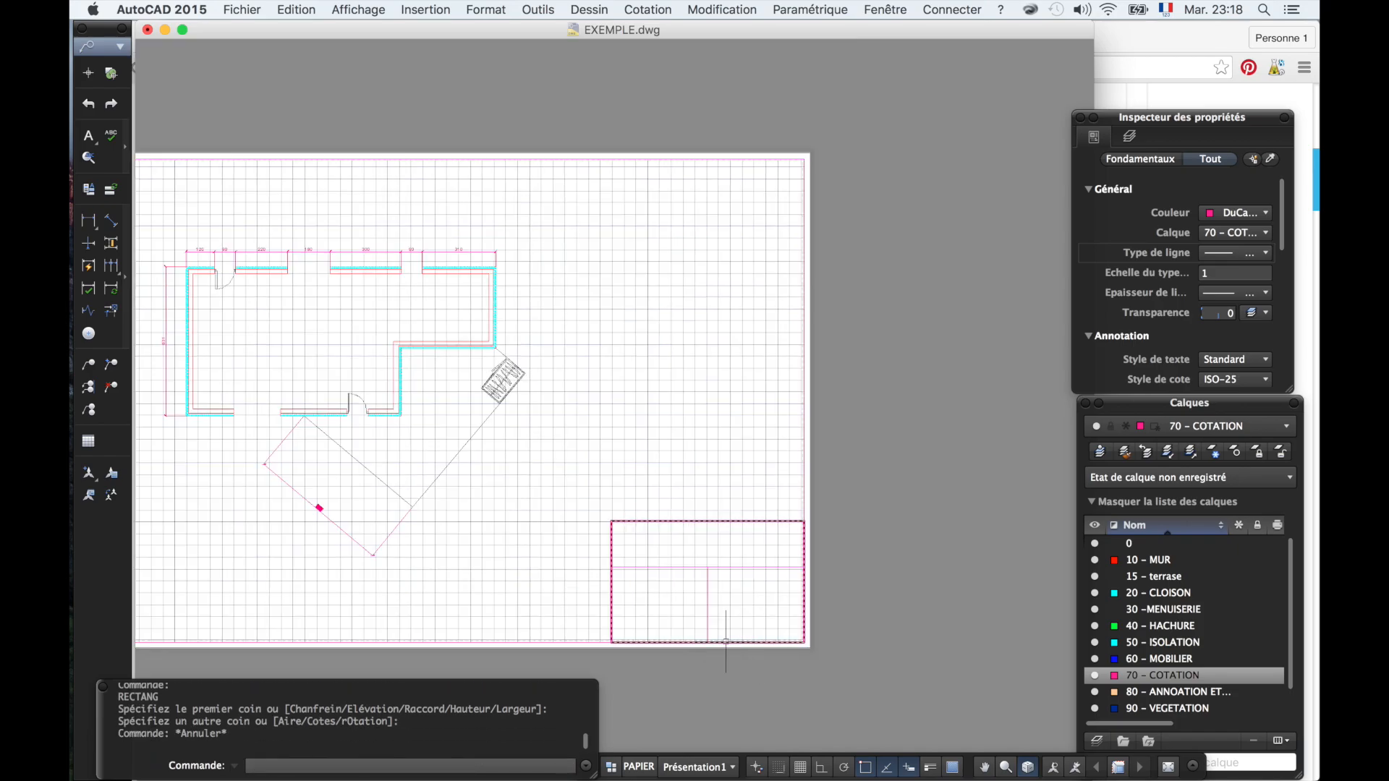
- Make the 80 - ANNOATION ET CARTOUCHE layer current and transfer the title block's three rectangles to it
click(594, 660)
click(883, 482)
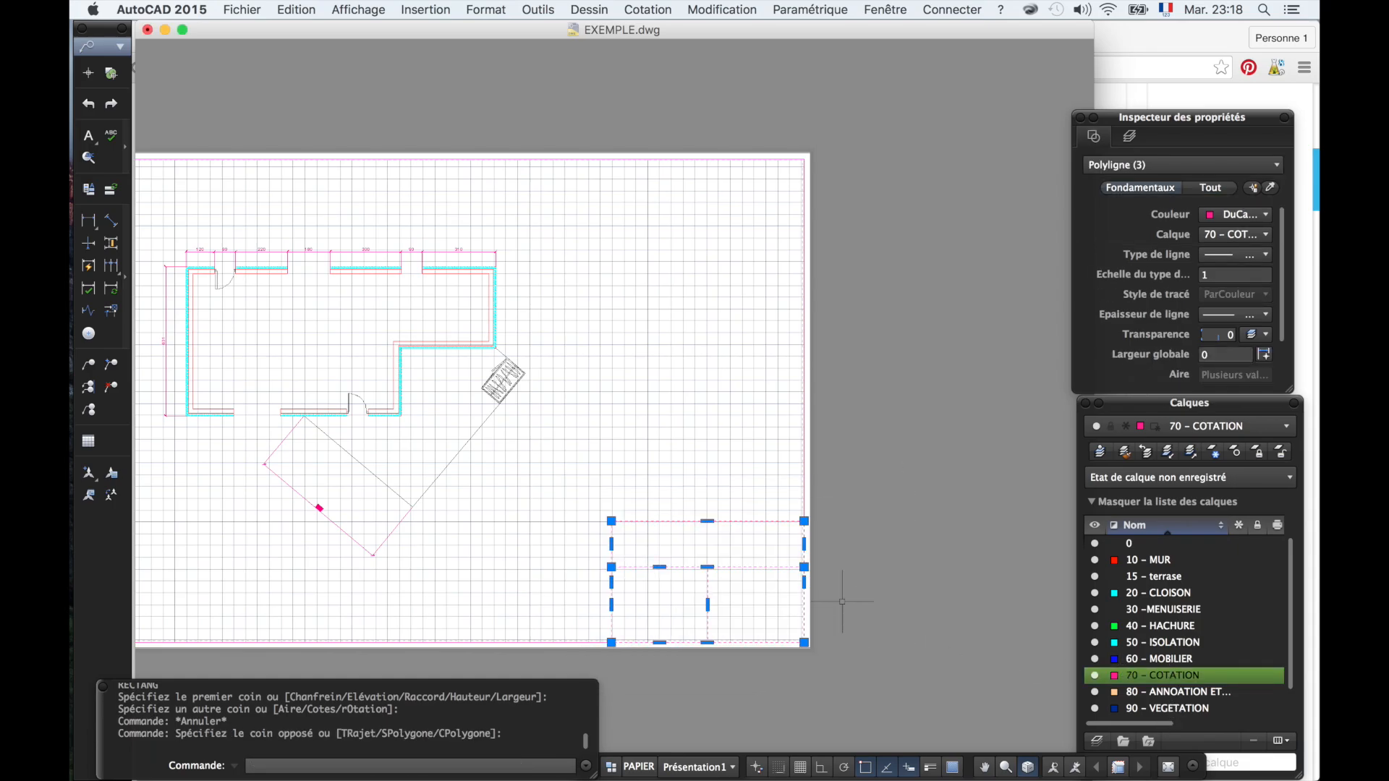
click(1180, 693)
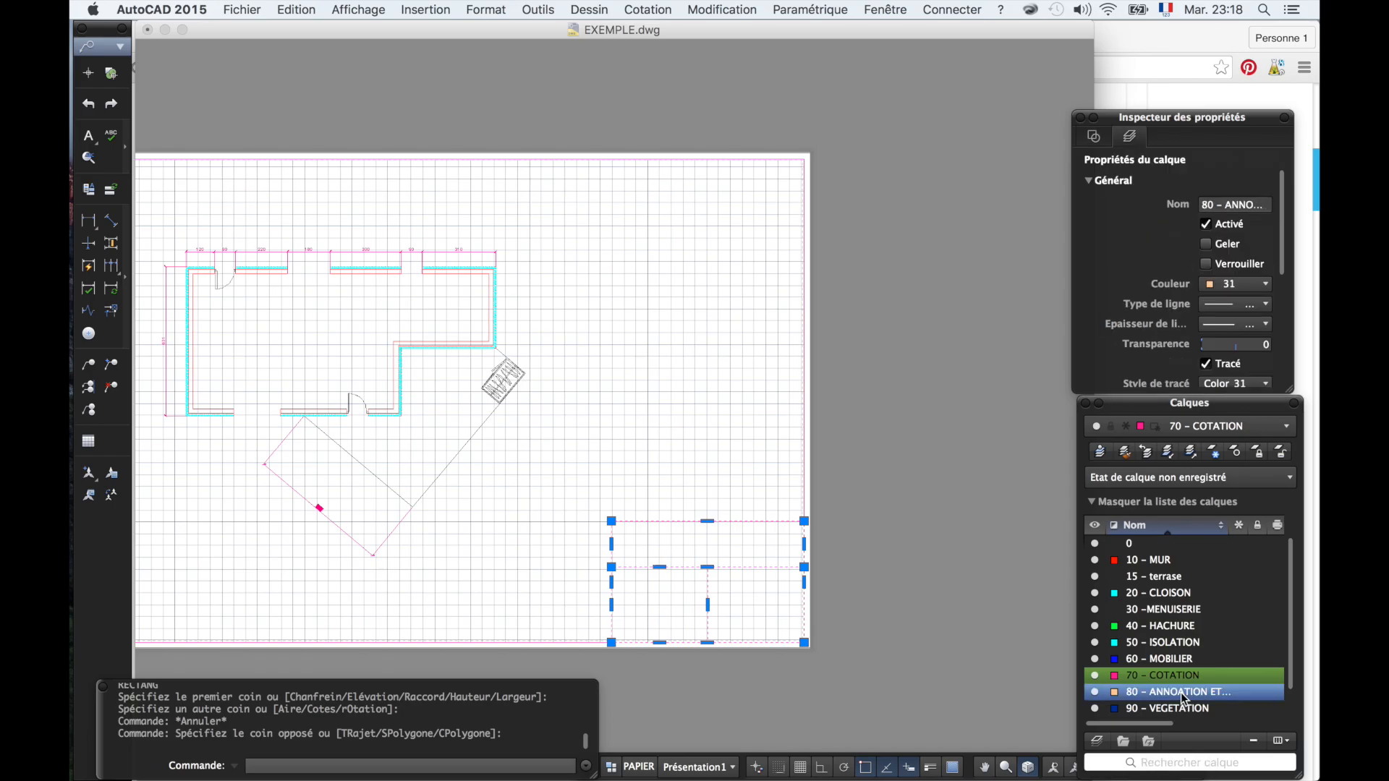
right_click(1181, 692)
click(973, 462)
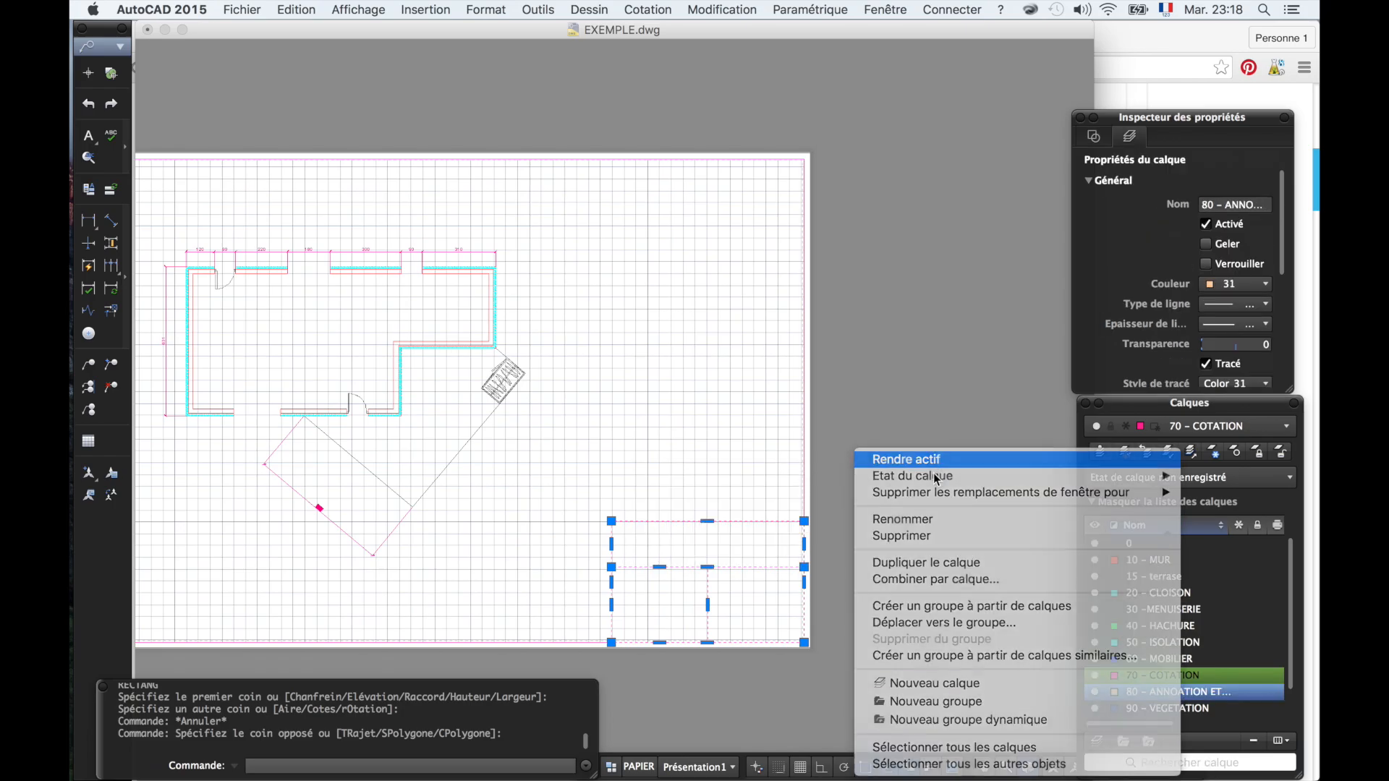
right_click(770, 522)
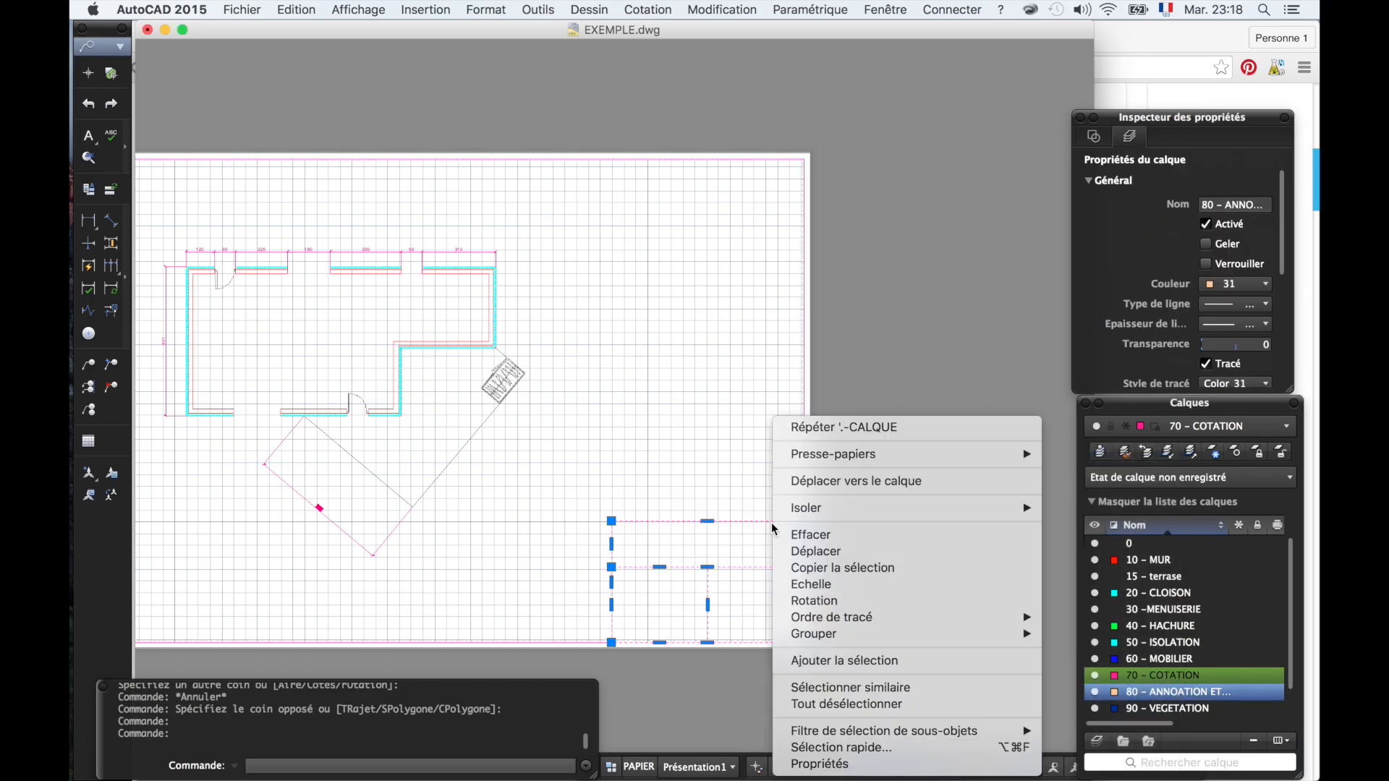
click(899, 484)
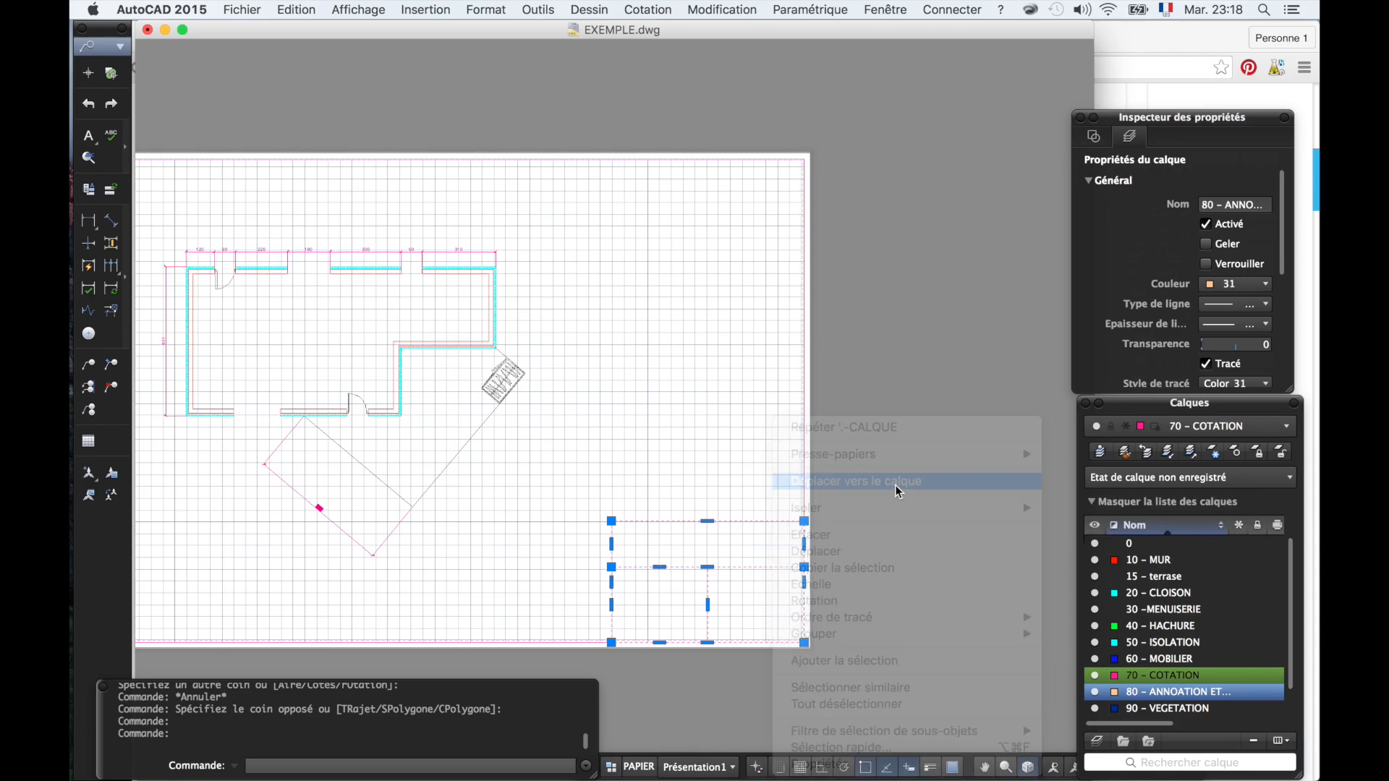
scroll(672, 326, down, 3)
click(672, 330)
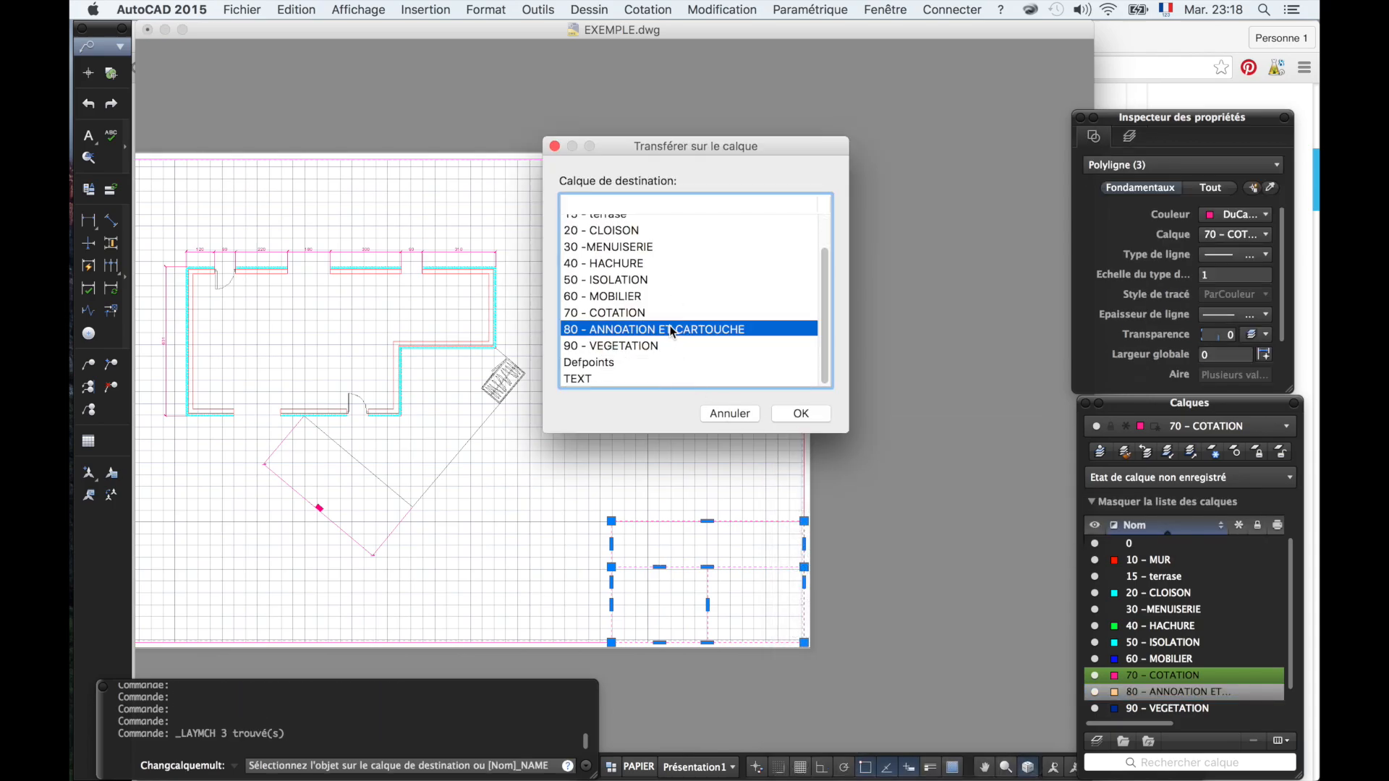
click(800, 415)
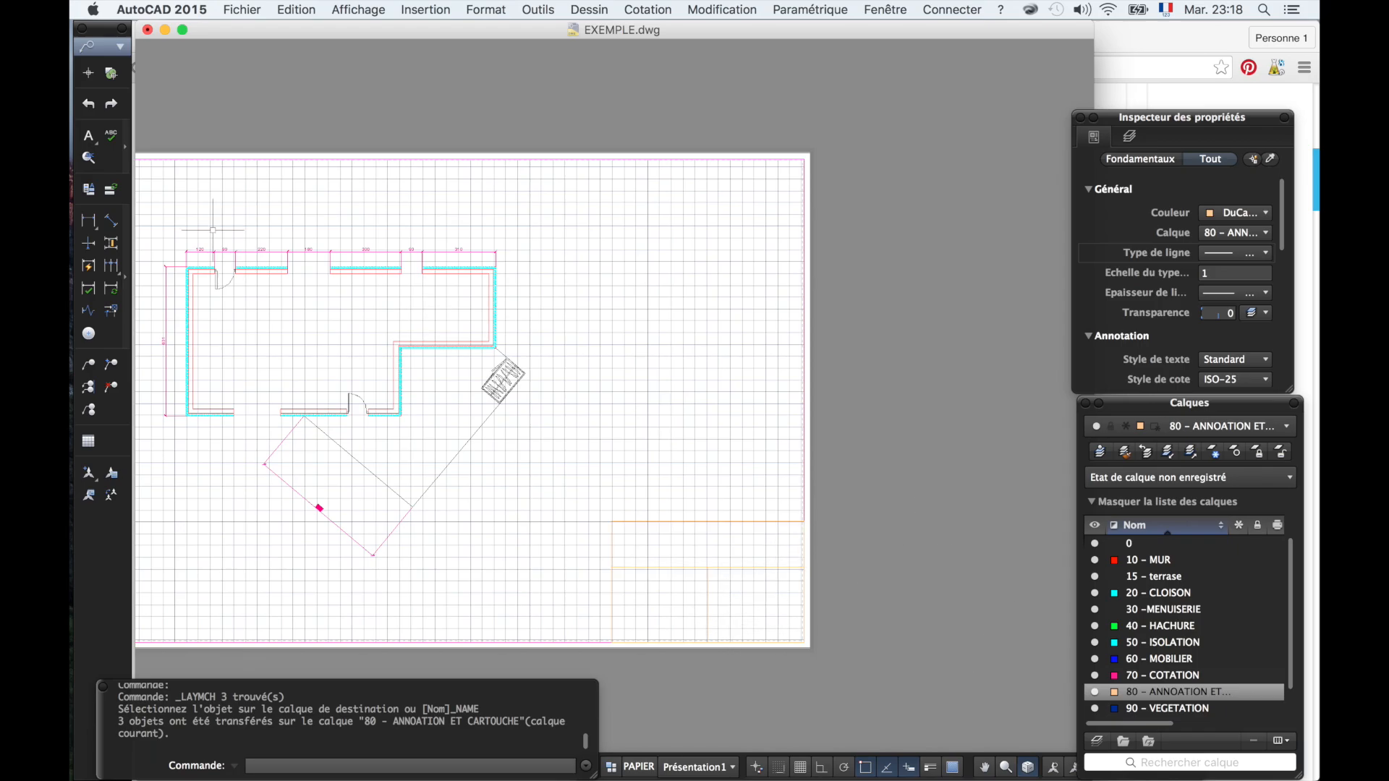
- Create a multiline text across the title block's top strip containing the author's first name followed by ADEBEO
click(87, 135)
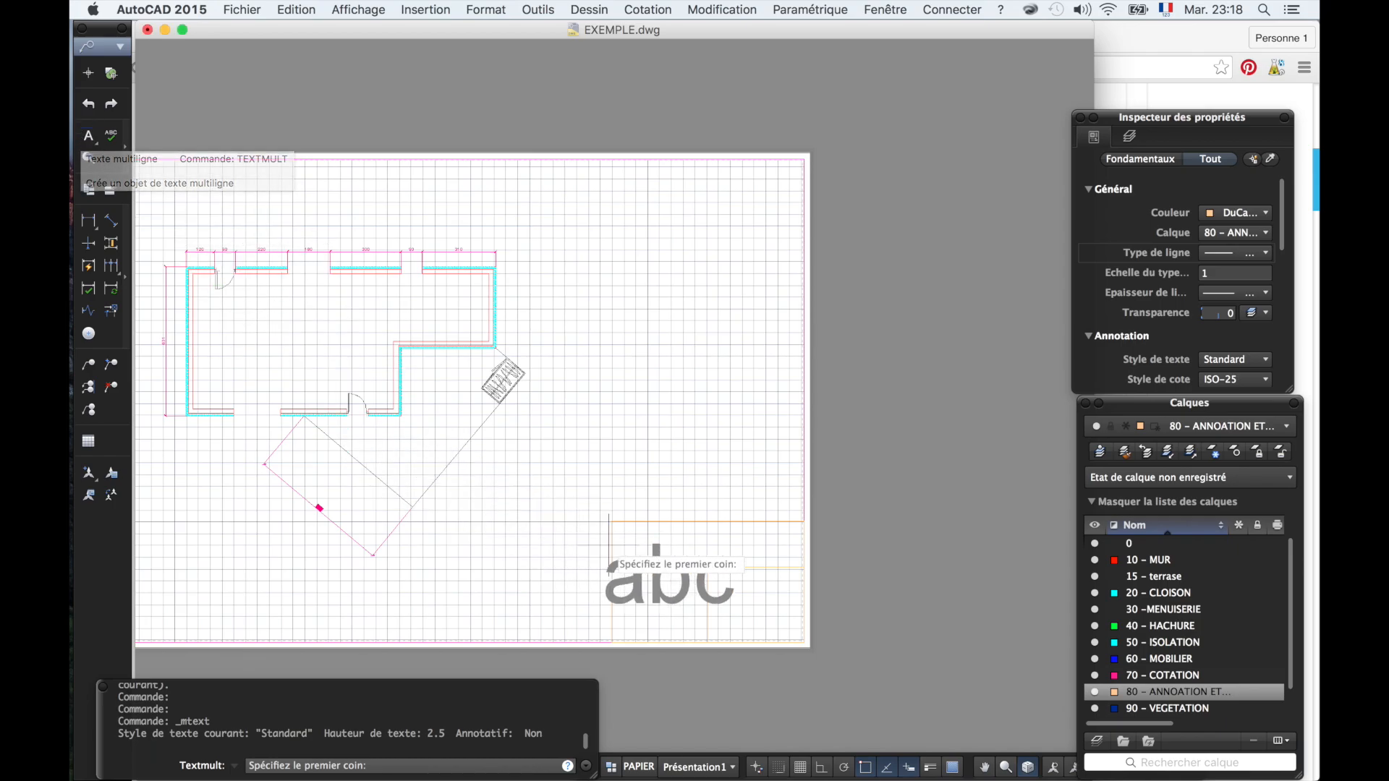
click(611, 521)
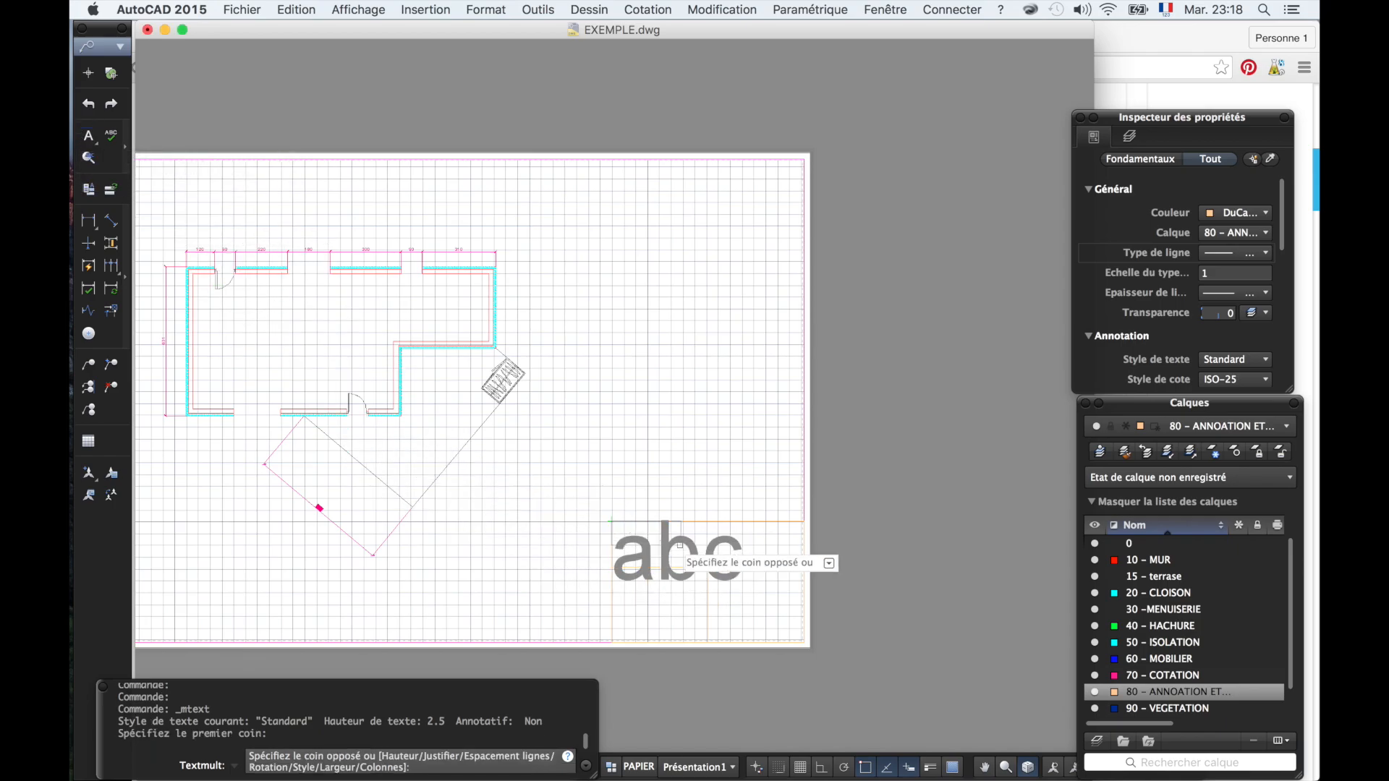
click(804, 567)
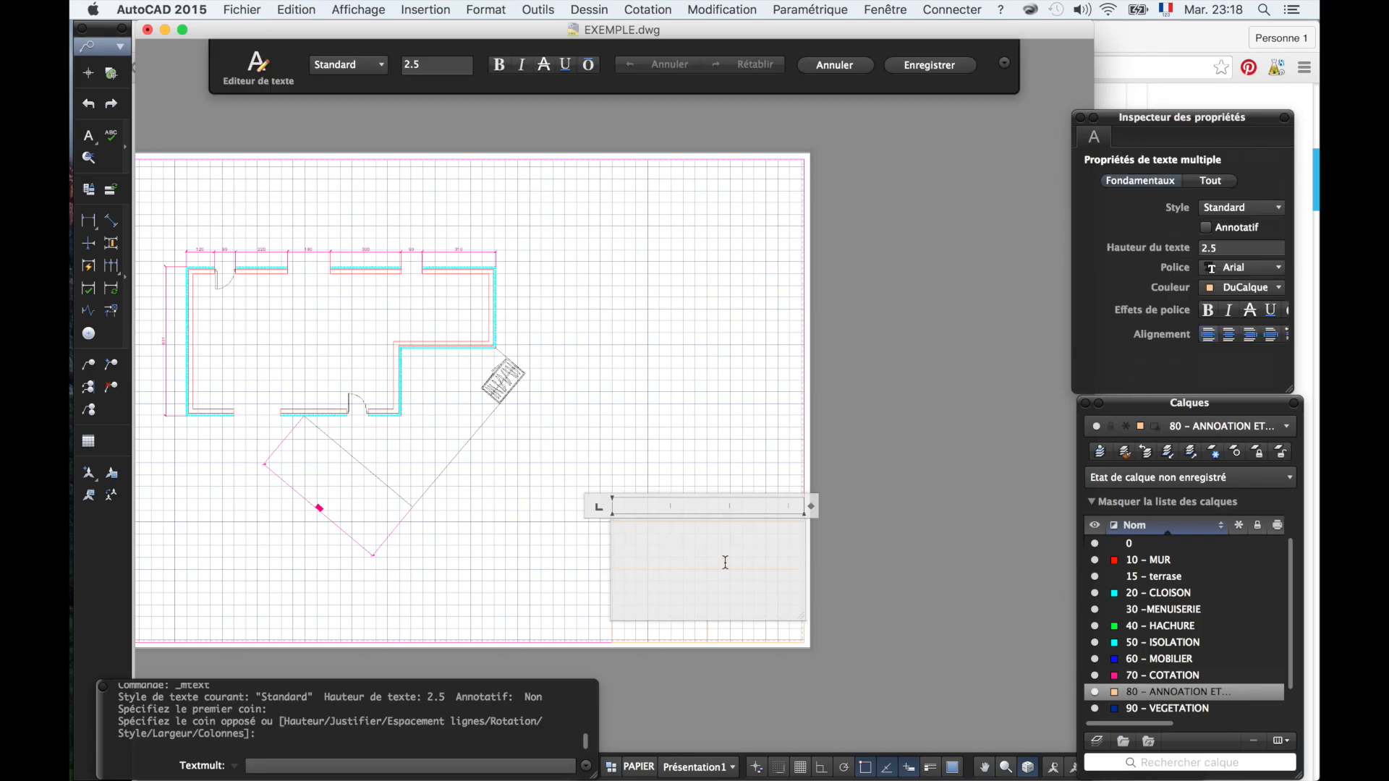
text(denis bo)
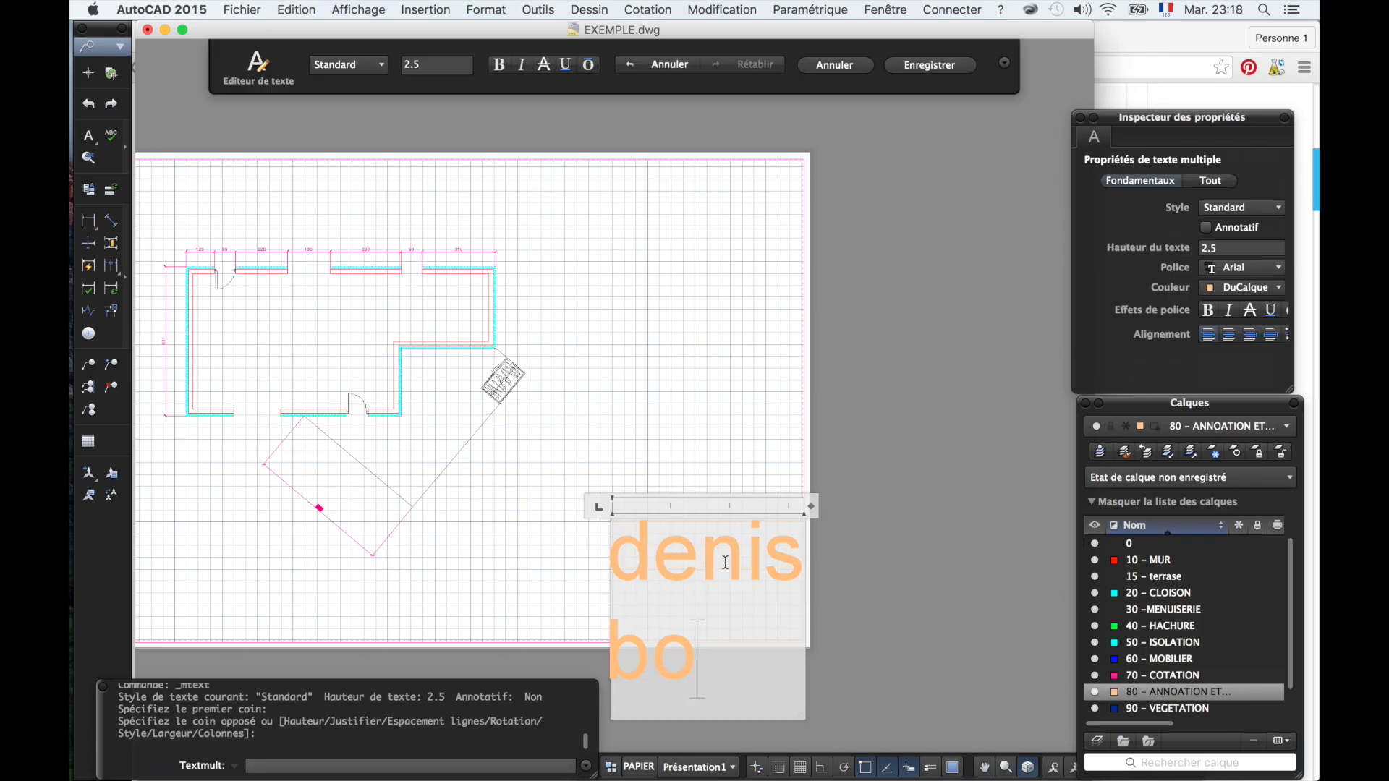
key(BackSpace)
key(BackSpace)
text(ADEBEO)
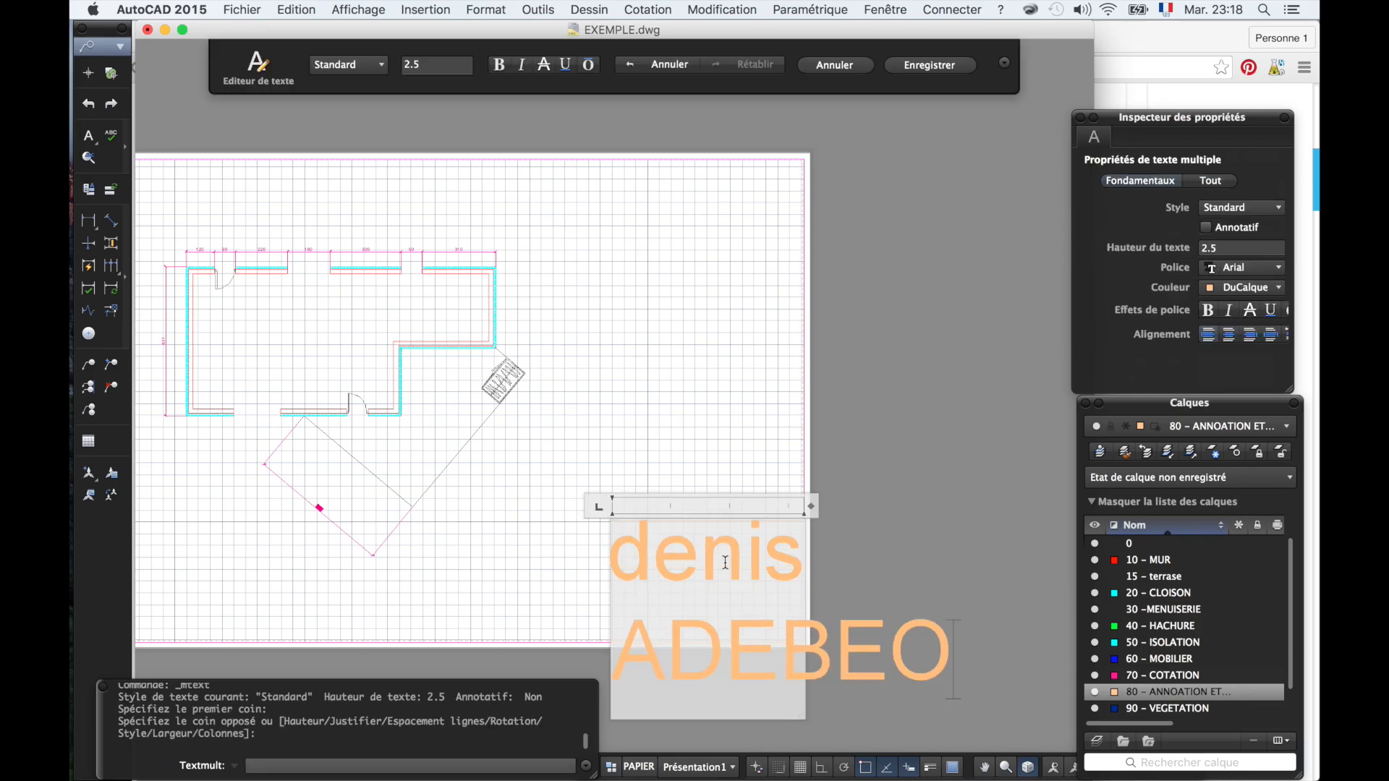
- Set the height of the whole title block text to 0.5 and finish editing it
key(super+a)
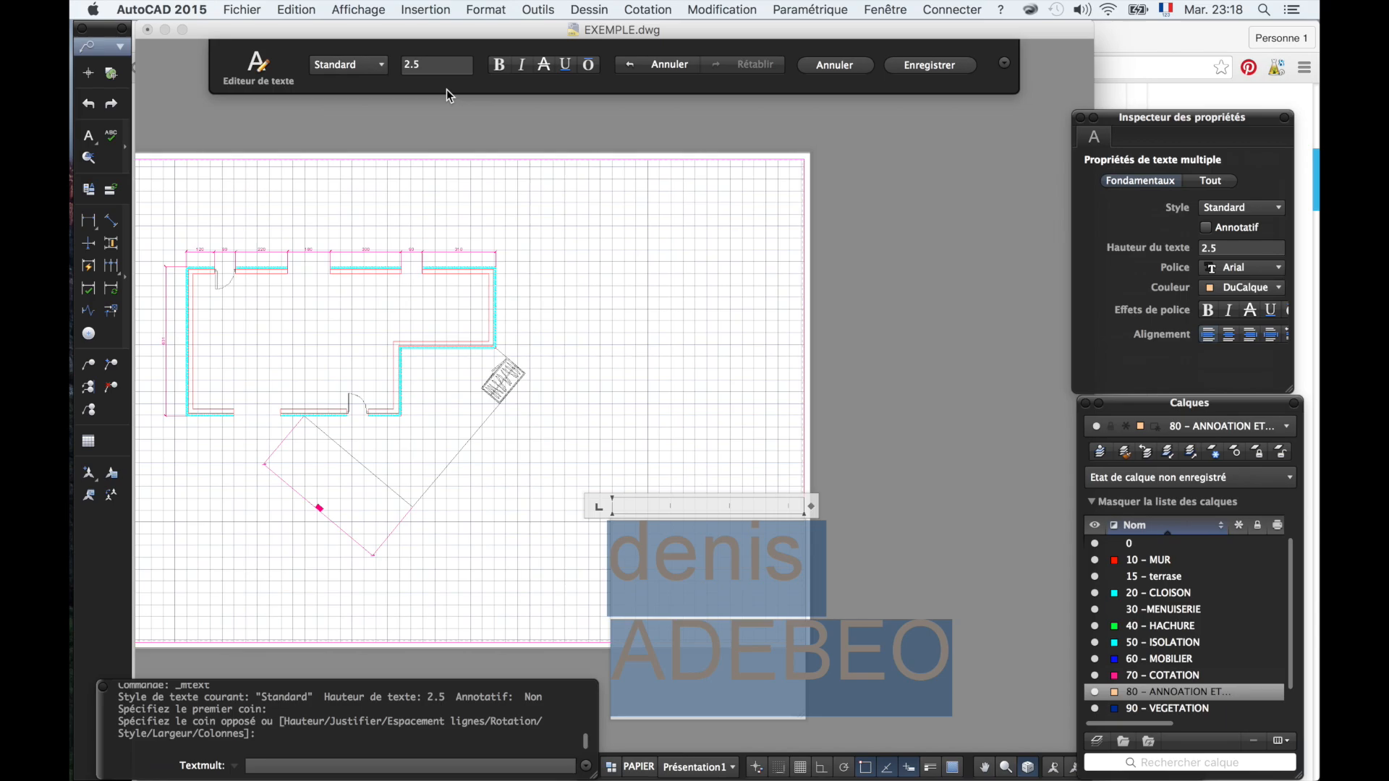
click(435, 65)
text(0)
key(Return)
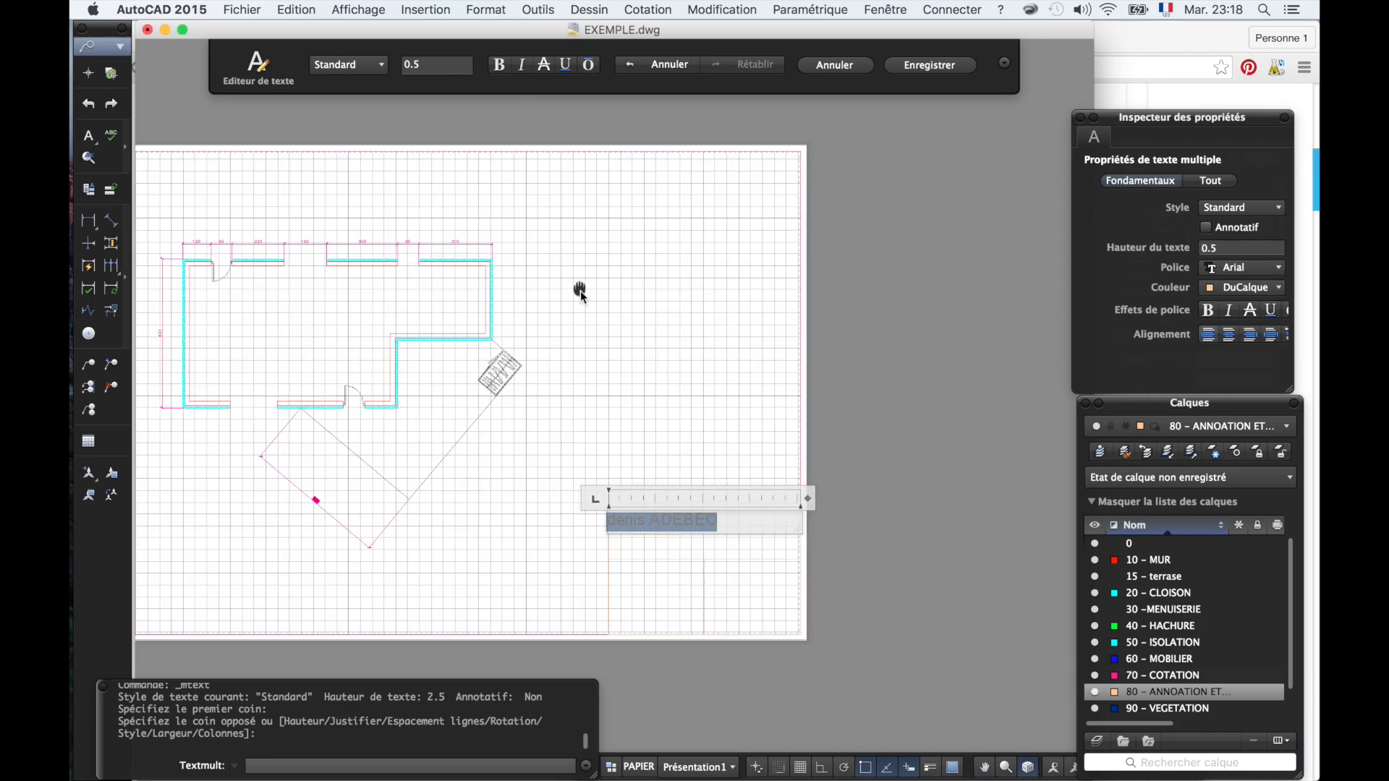
scroll(658, 549, up, 3)
scroll(658, 549, up, 2)
scroll(657, 548, down, 2)
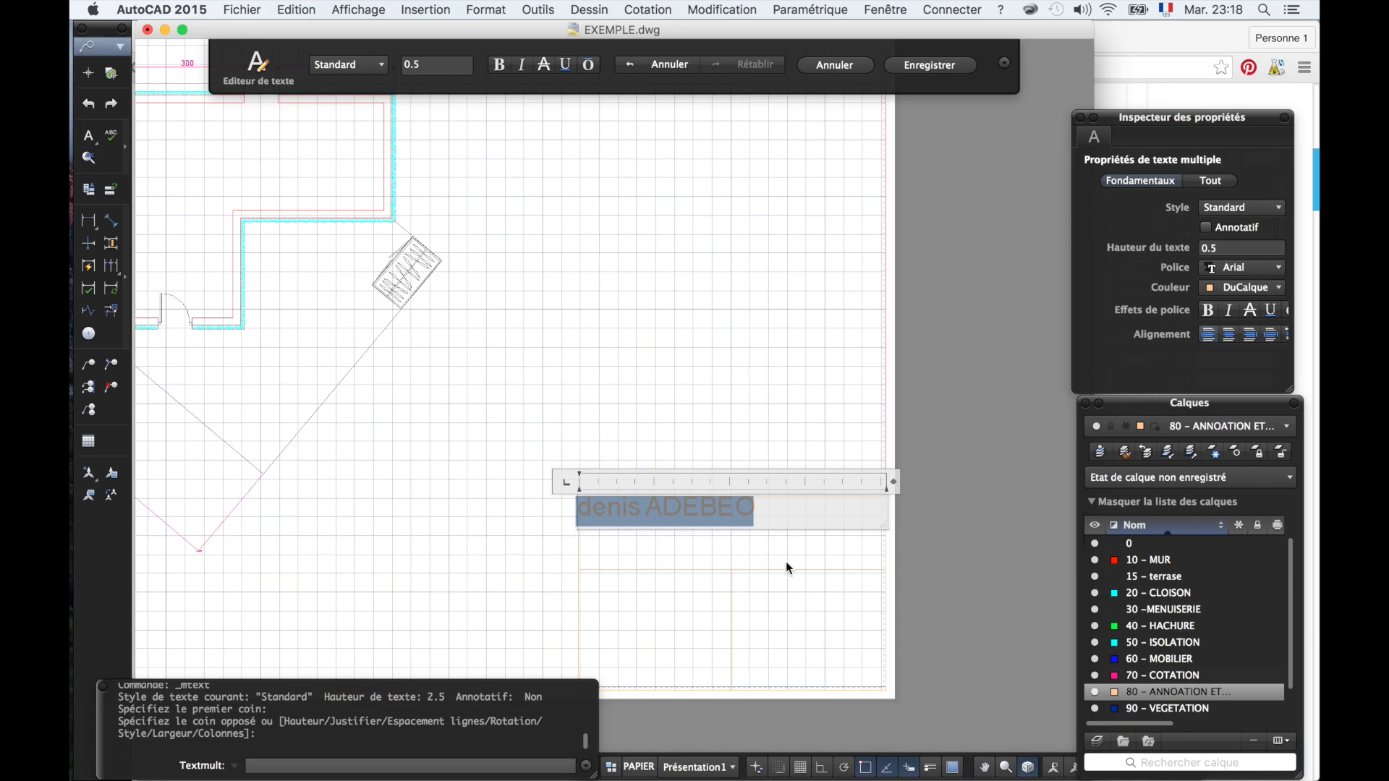
click(965, 557)
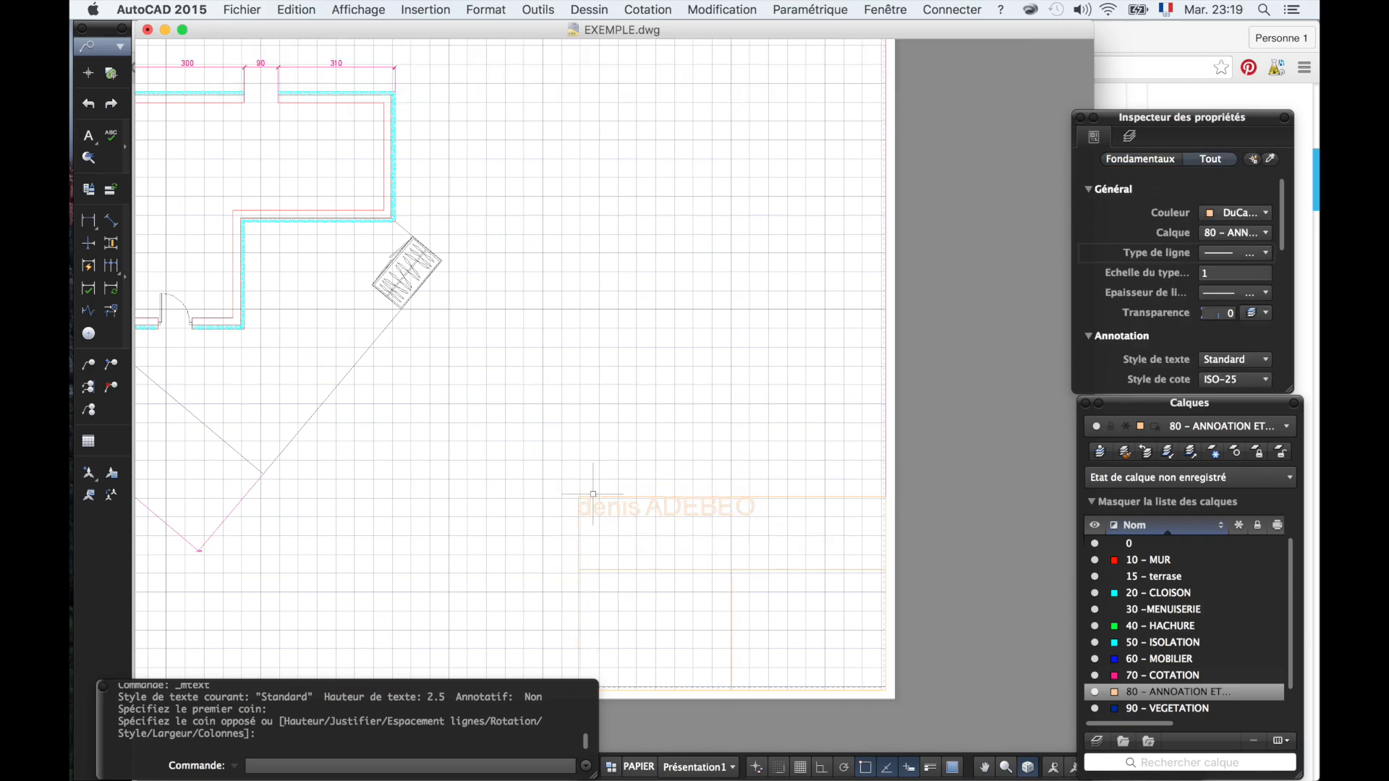
- Move the title block text slightly inward from the strip's upper-left corner
click(607, 515)
click(578, 496)
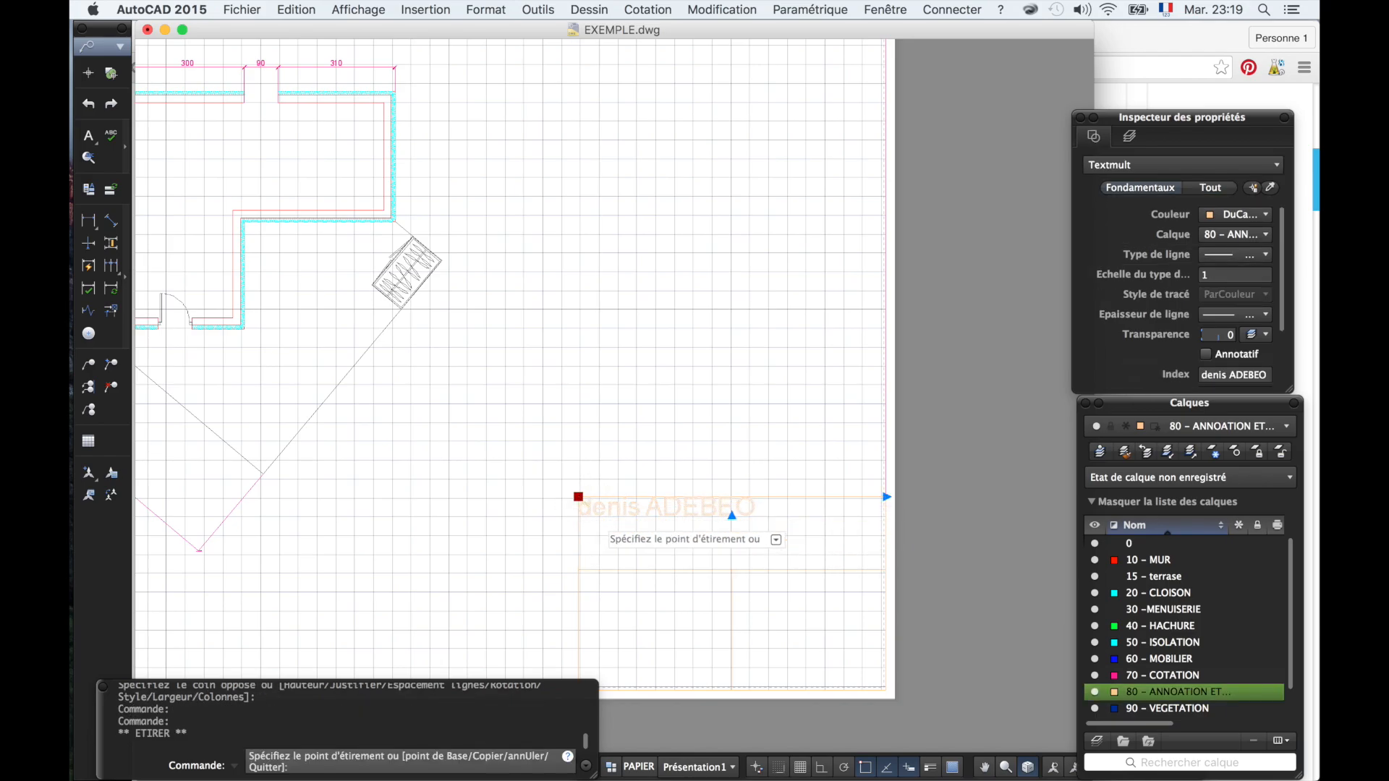
click(590, 520)
double_click(613, 531)
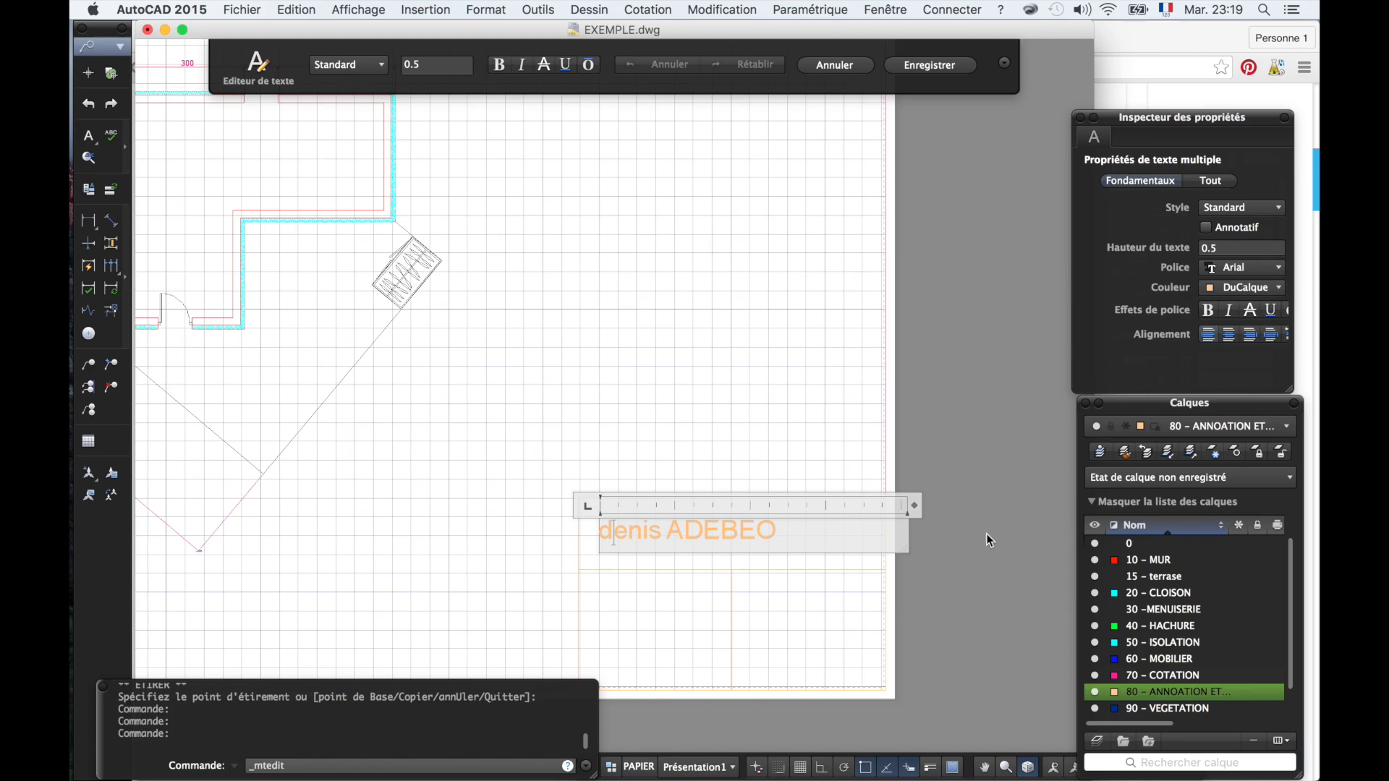
click(989, 539)
- Narrow the text's frame so its right end lies inside the title block, and deselect the text
click(868, 535)
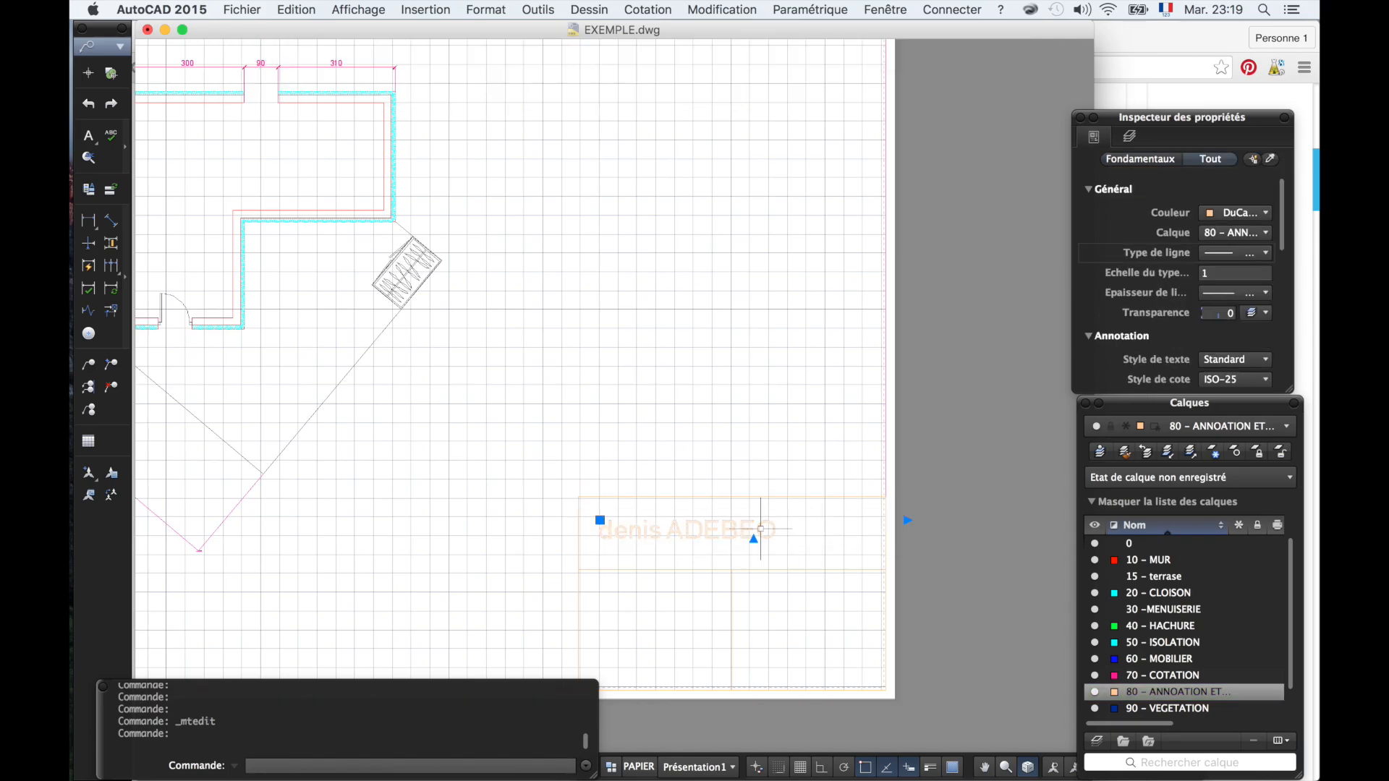
click(906, 519)
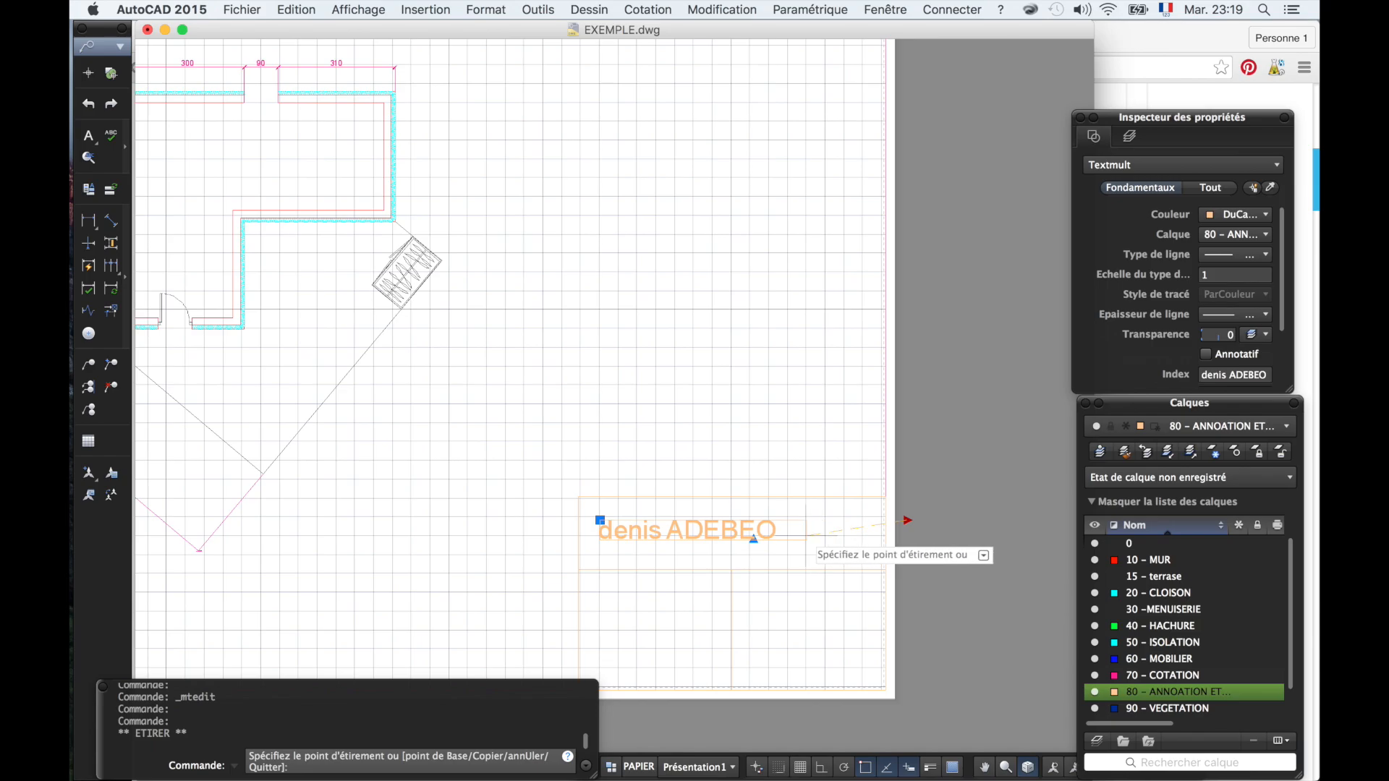
click(799, 500)
scroll(922, 524, down, 3)
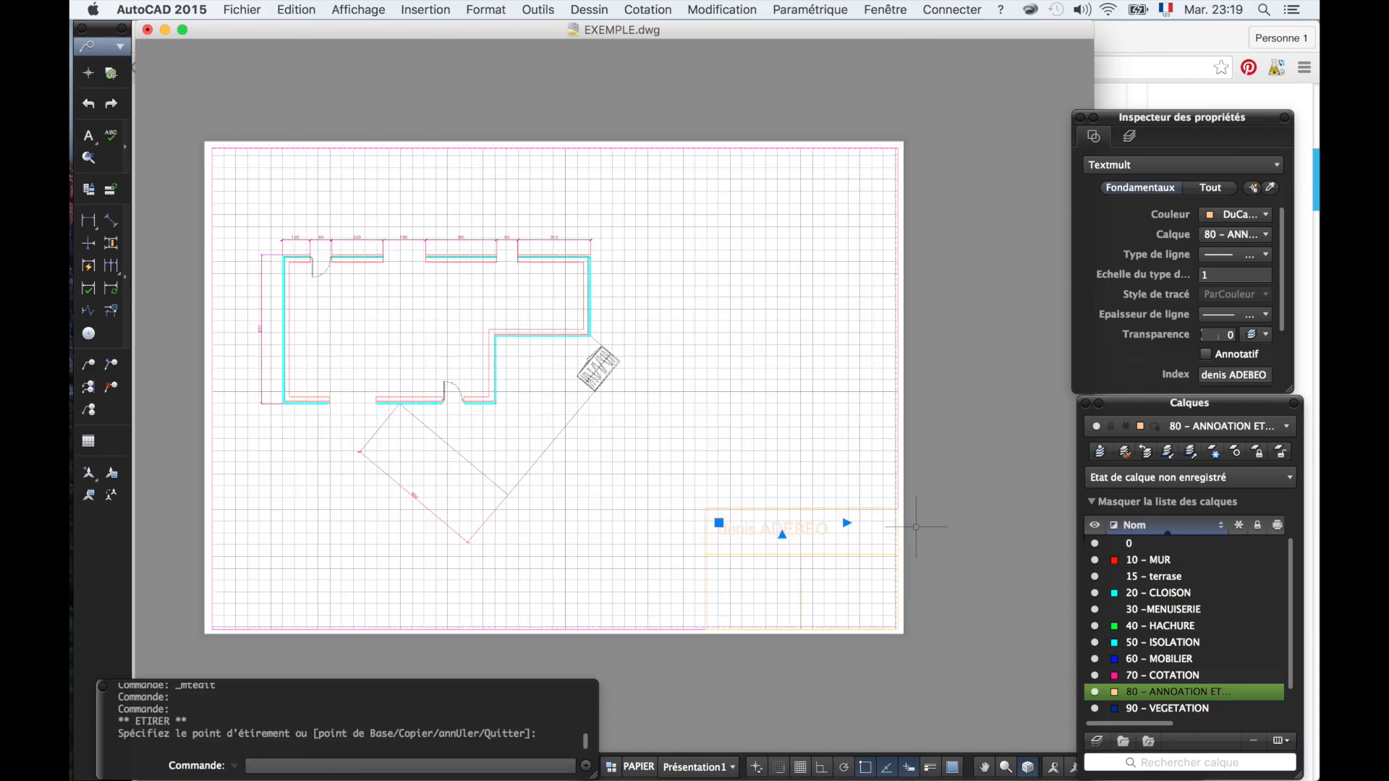
click(932, 498)
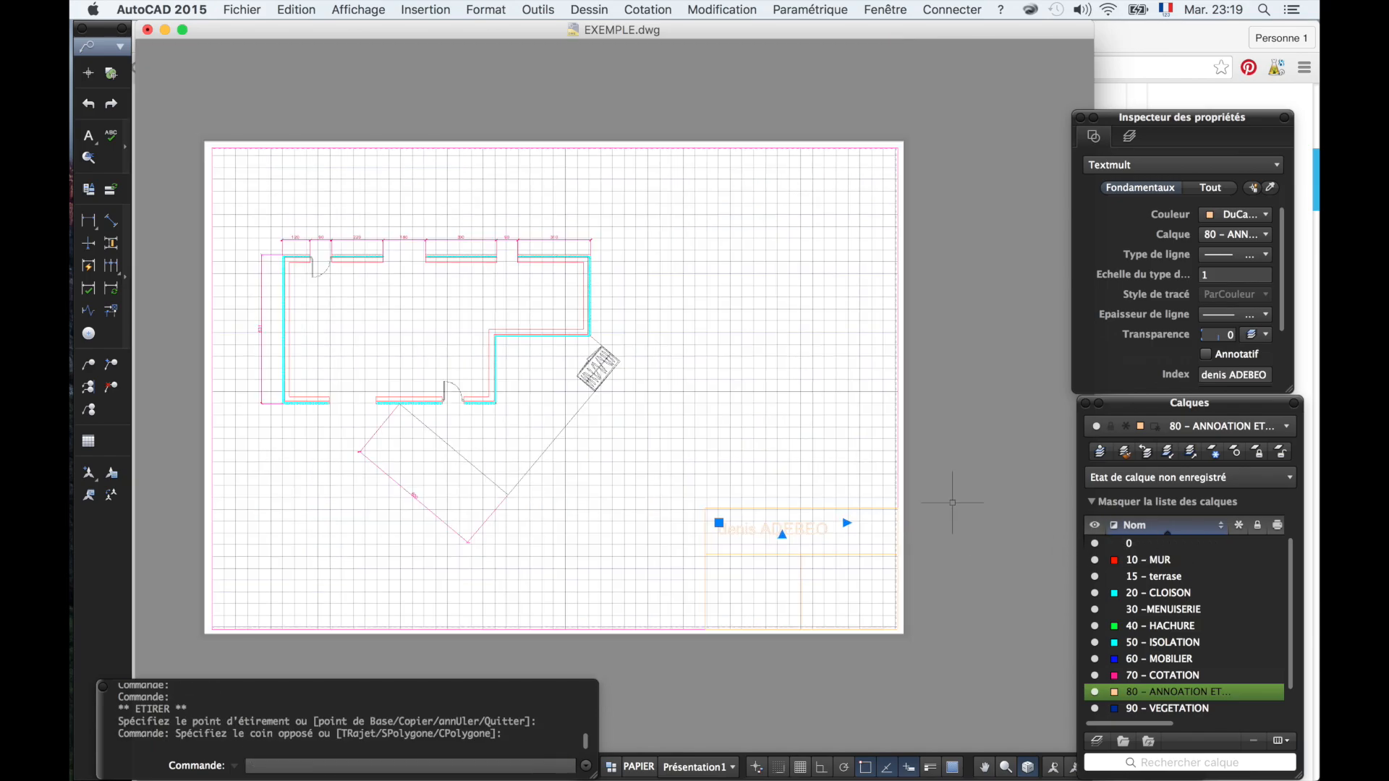
key(Escape)
scroll(942, 501, down, 2)
scroll(942, 501, up, 3)
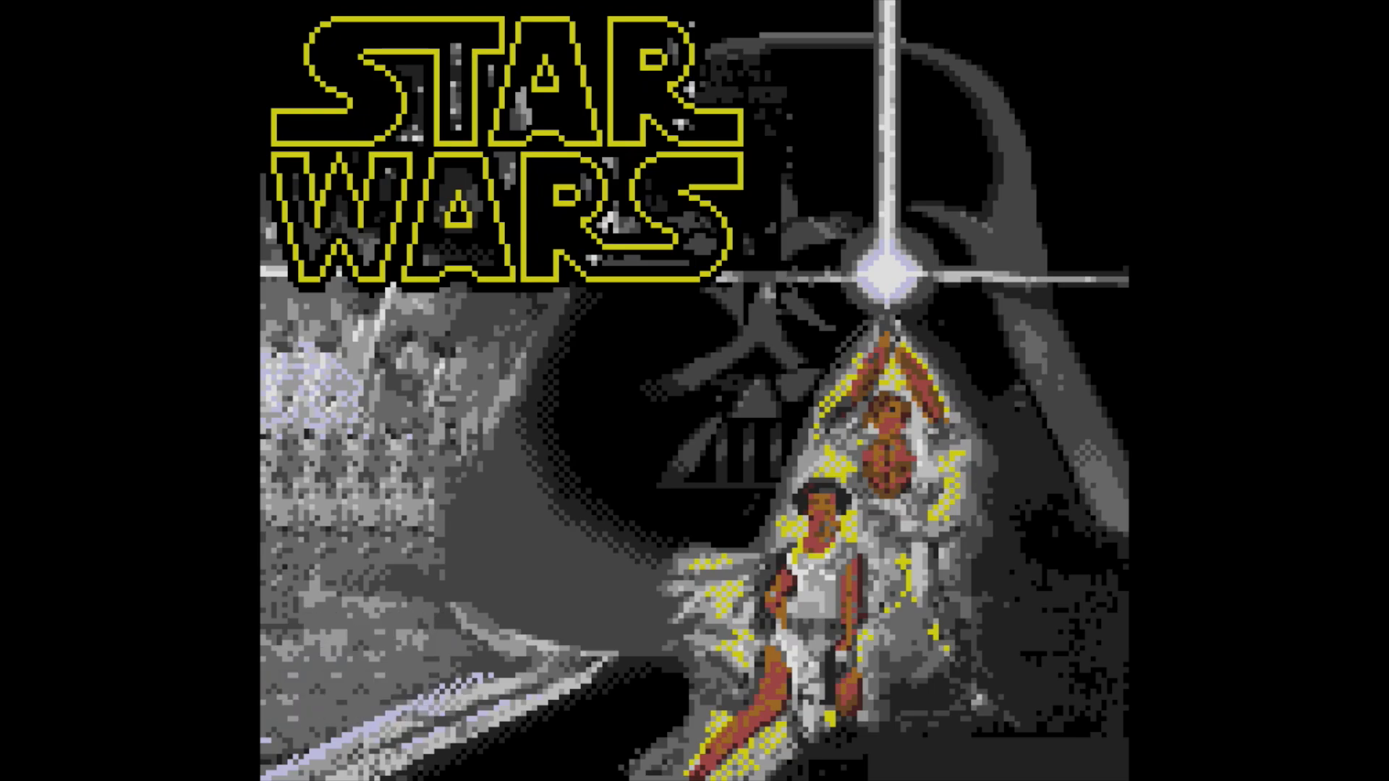
key(Return)
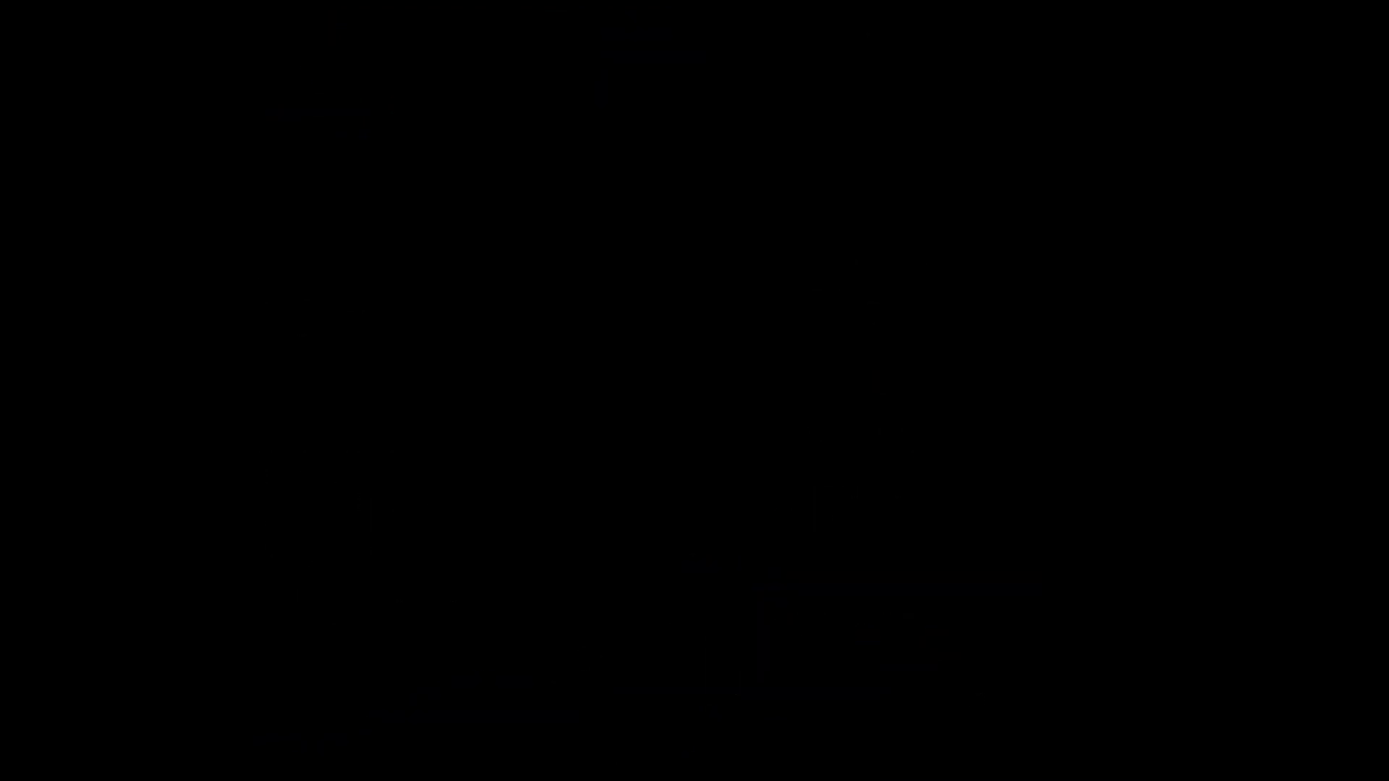
key(Down)
key(Right)
key(Up)
key(Return)
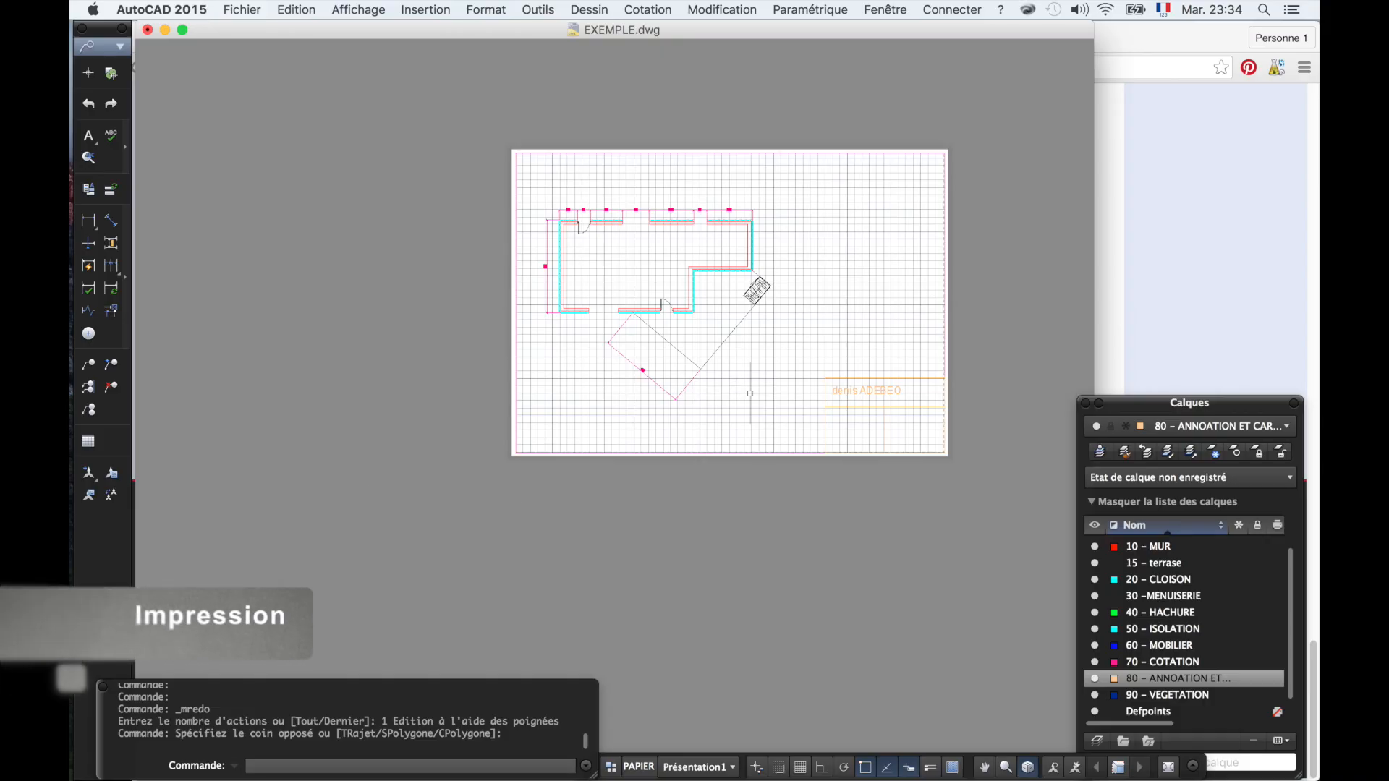
scroll(744, 387, up, 5)
scroll(744, 388, down, 4)
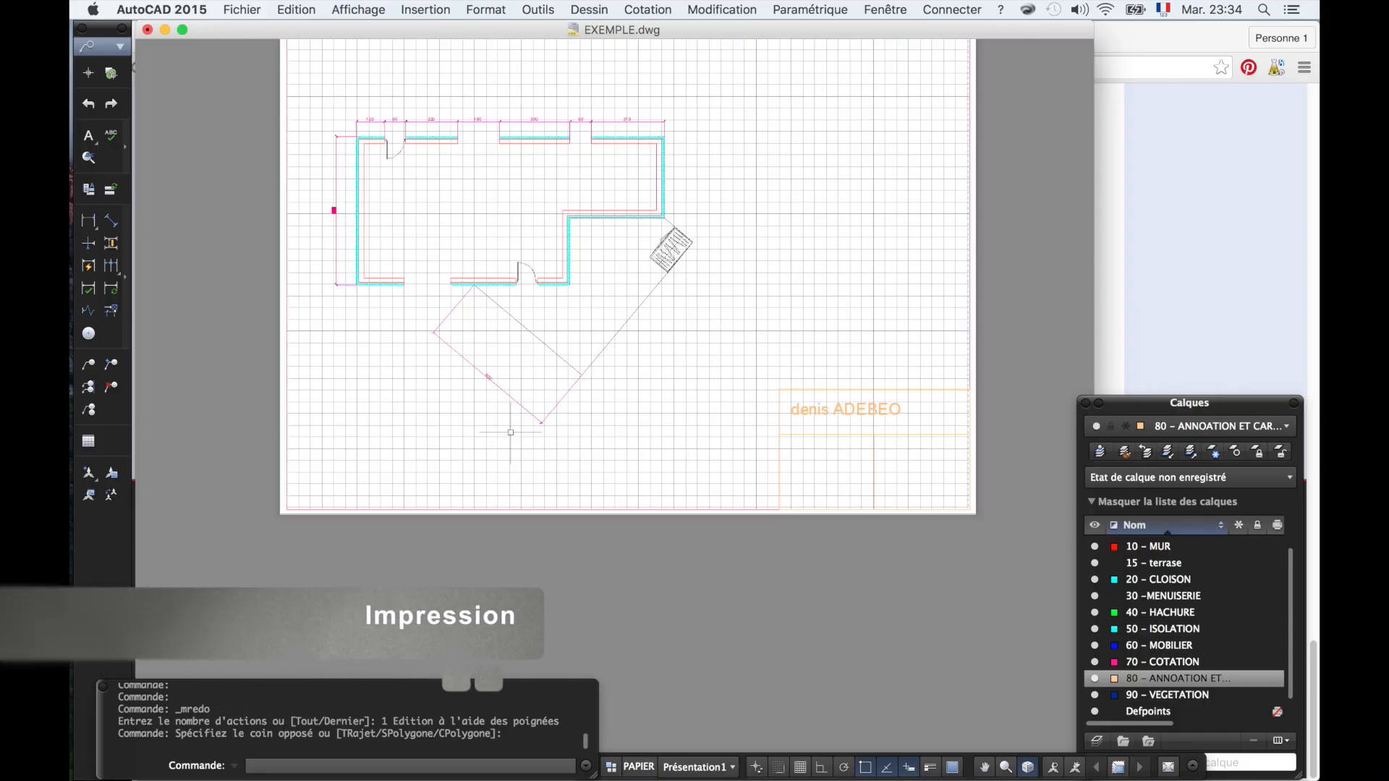
middle_drag(531, 472, 519, 438)
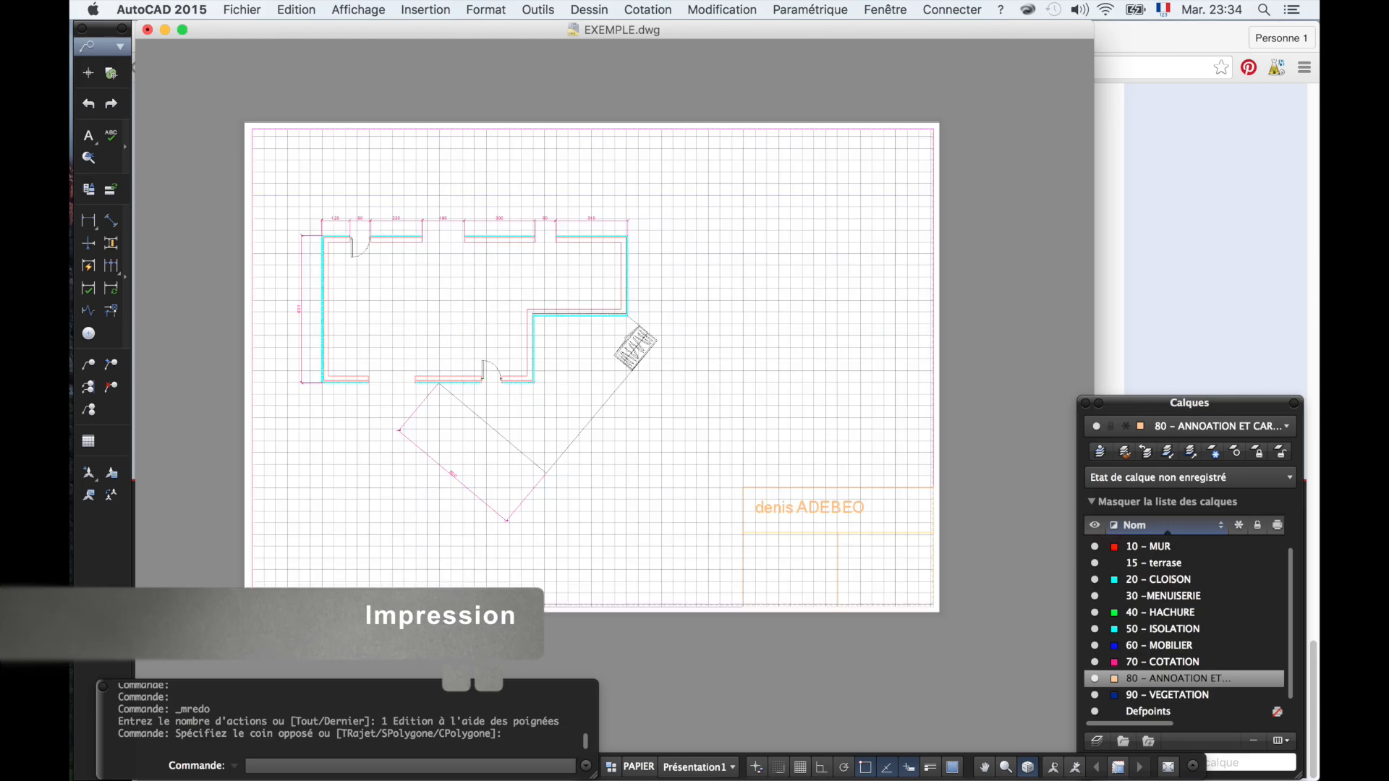
middle_drag(664, 425, 660, 385)
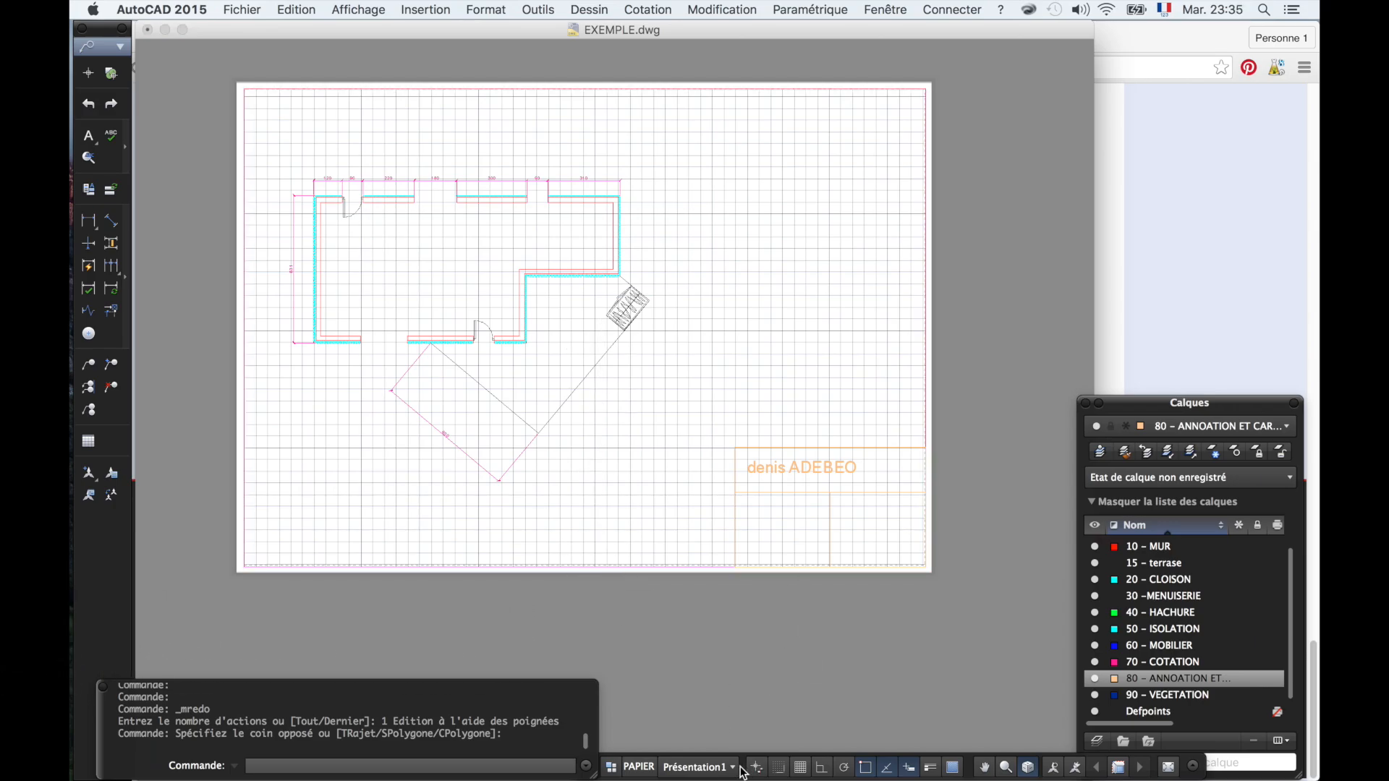
click(956, 430)
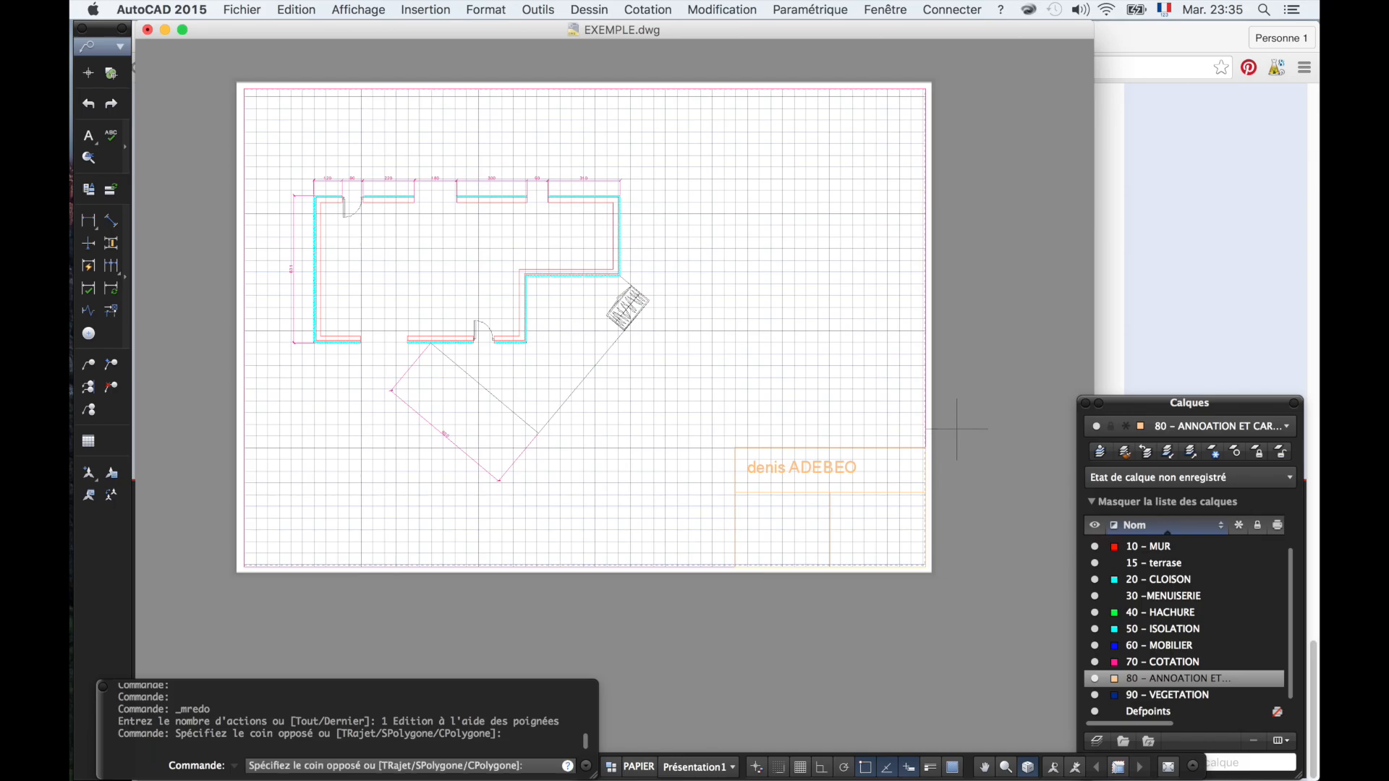
click(942, 404)
drag(1162, 405, 1149, 331)
click(999, 205)
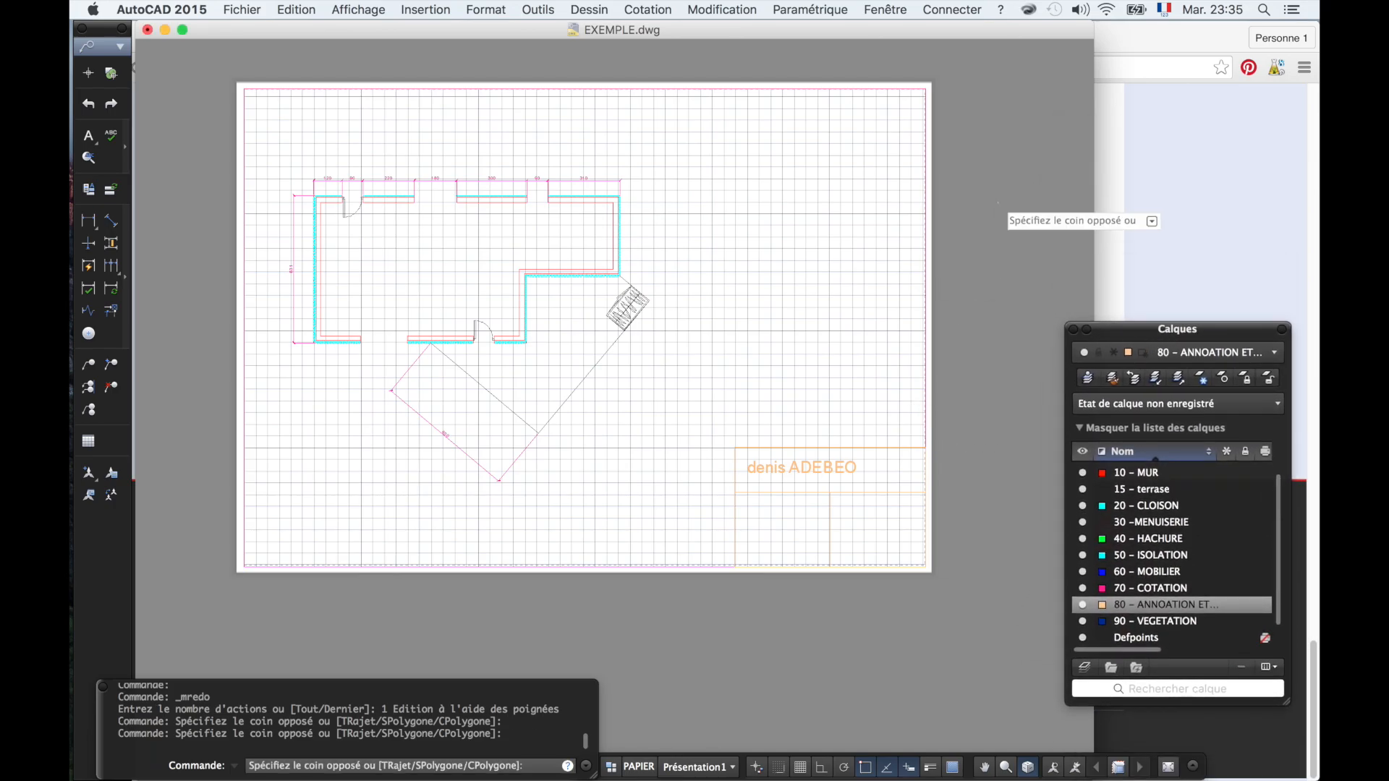
click(970, 577)
click(884, 323)
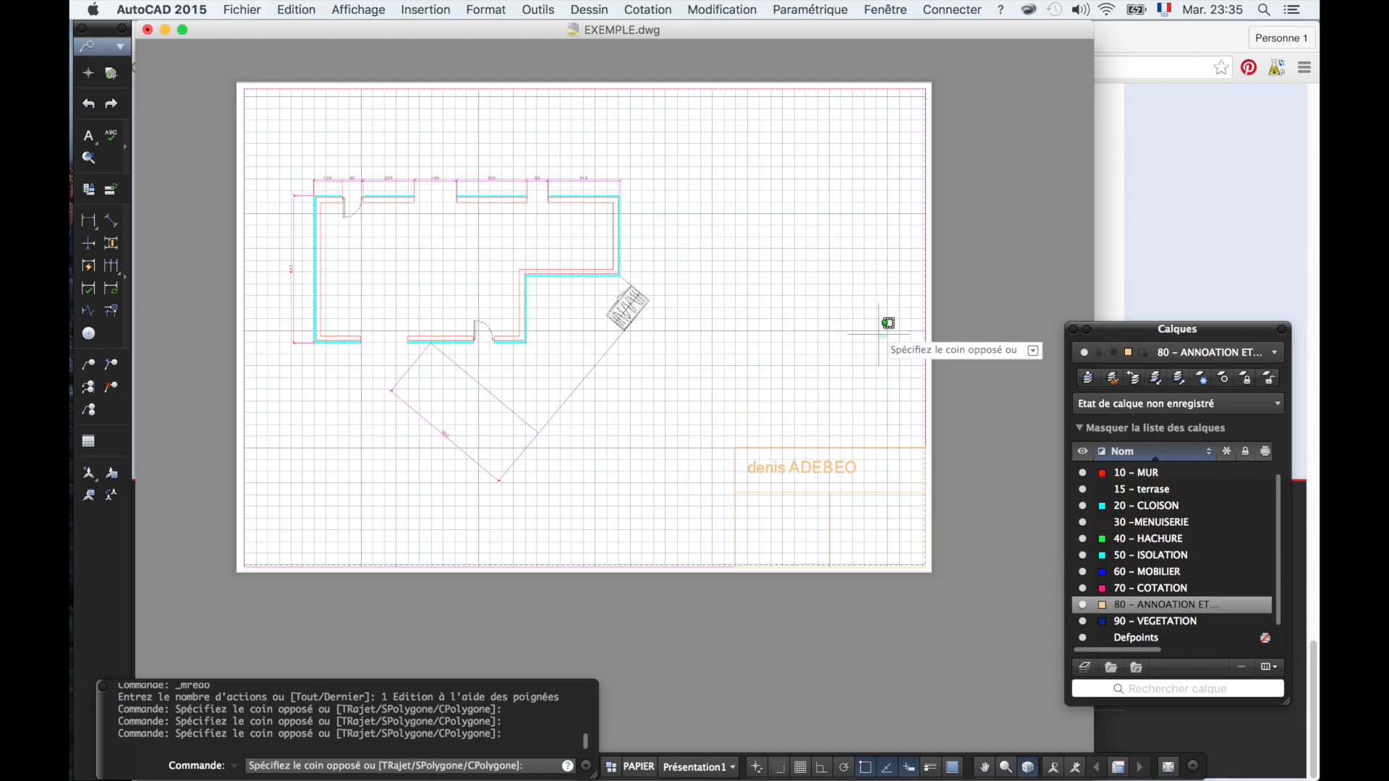
click(990, 203)
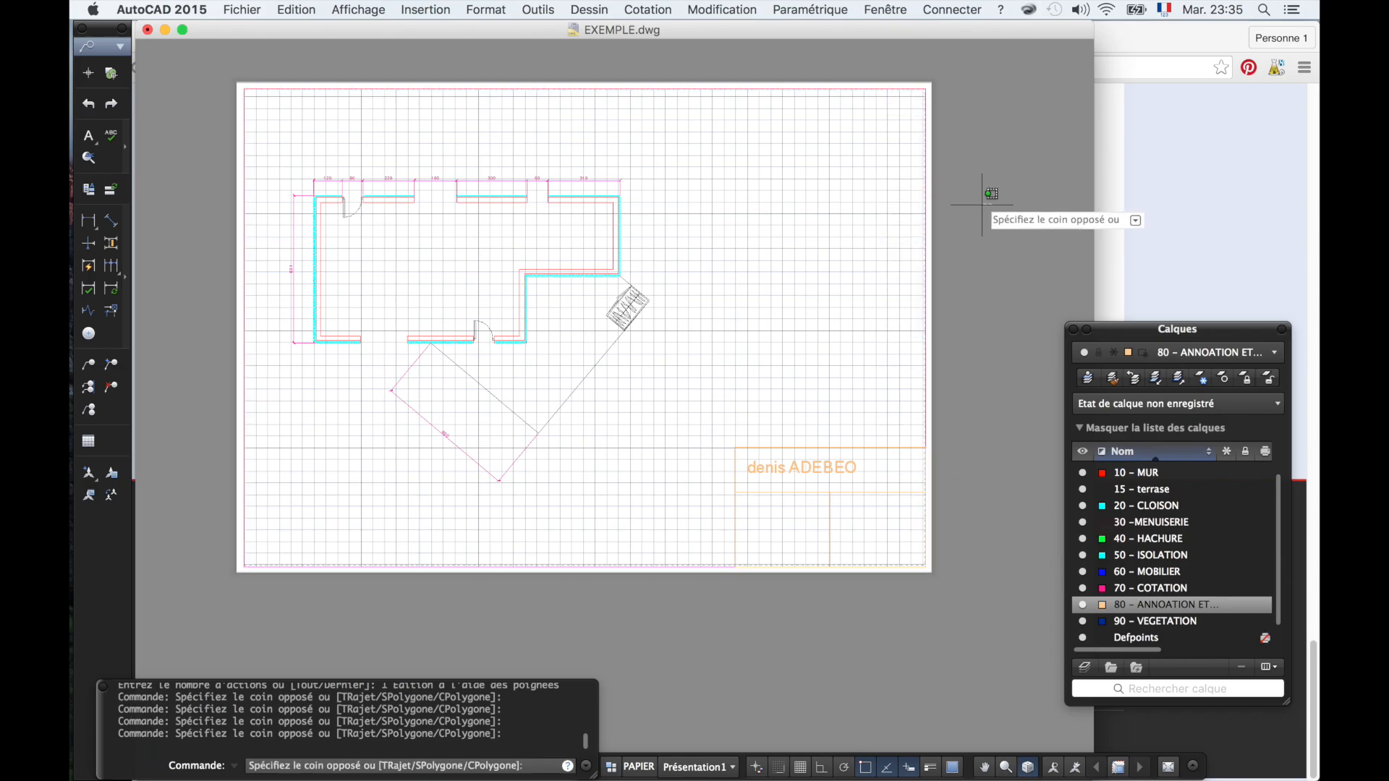
- Display the properties inspector beside the drawing and move the layer list clear of its plot style settings
click(859, 6)
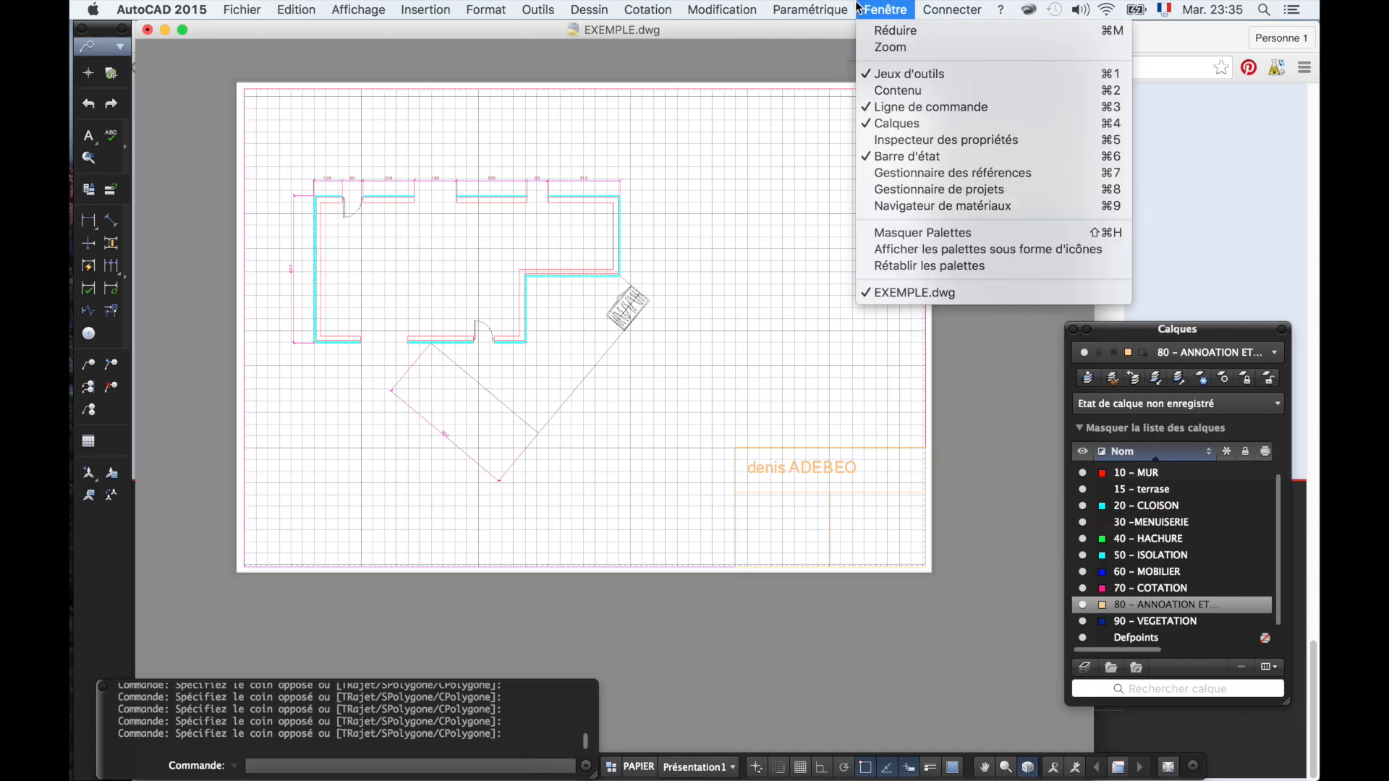
click(925, 140)
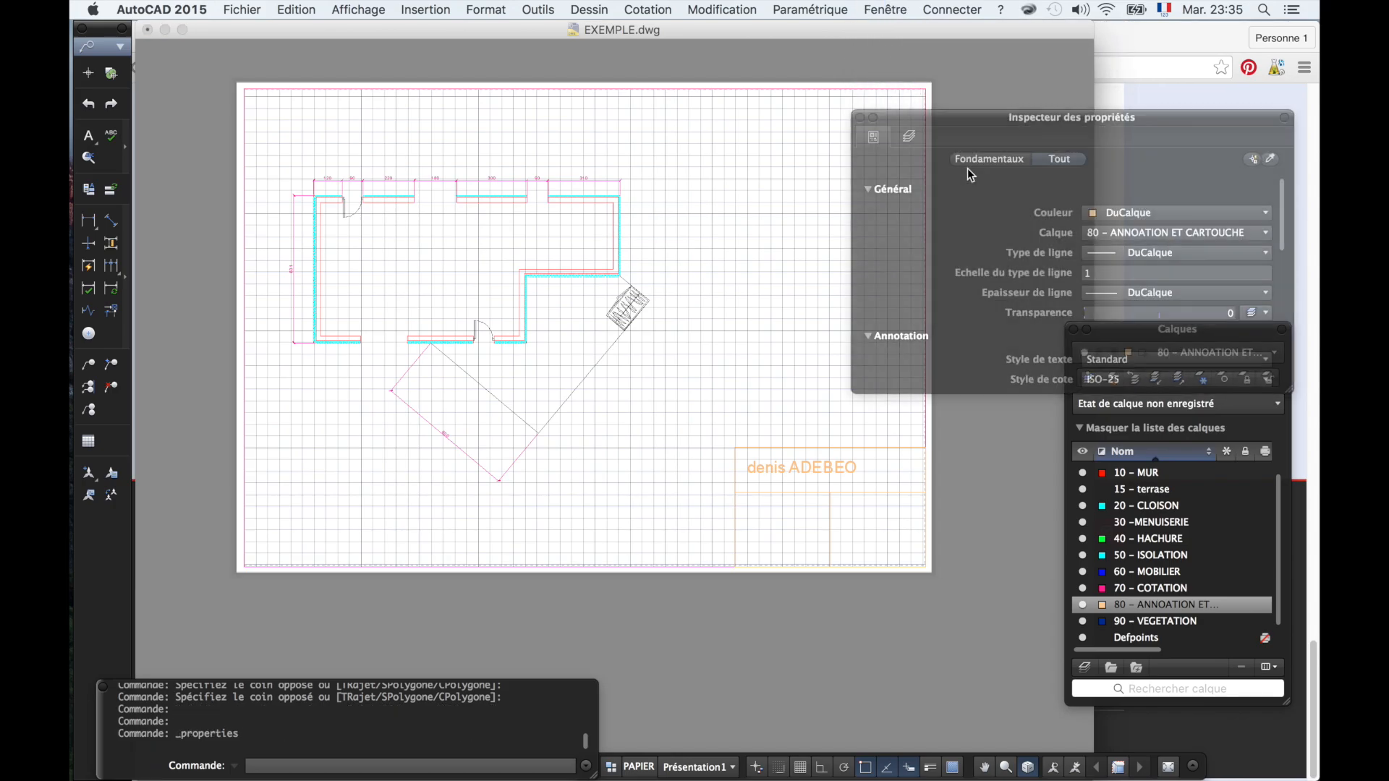
drag(1052, 118, 1150, 29)
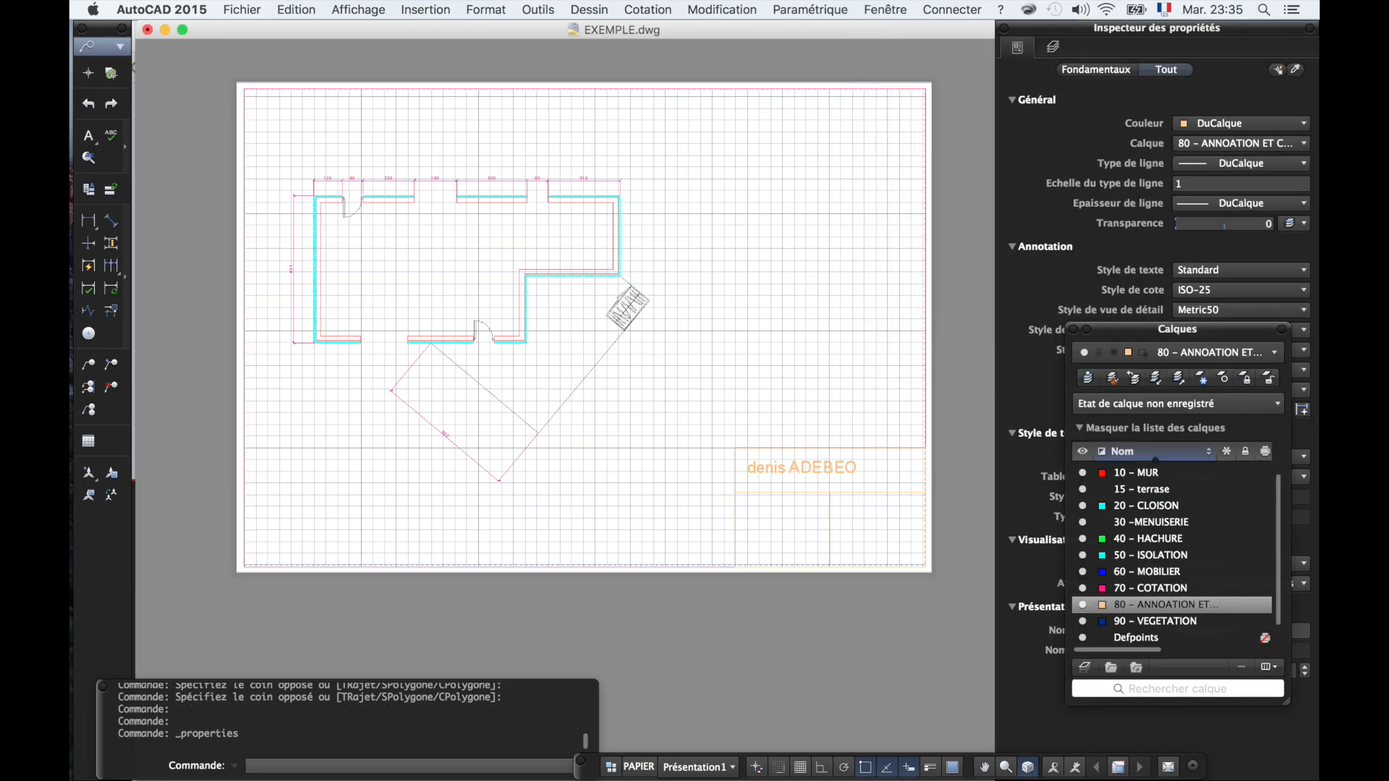
drag(1123, 340, 813, 604)
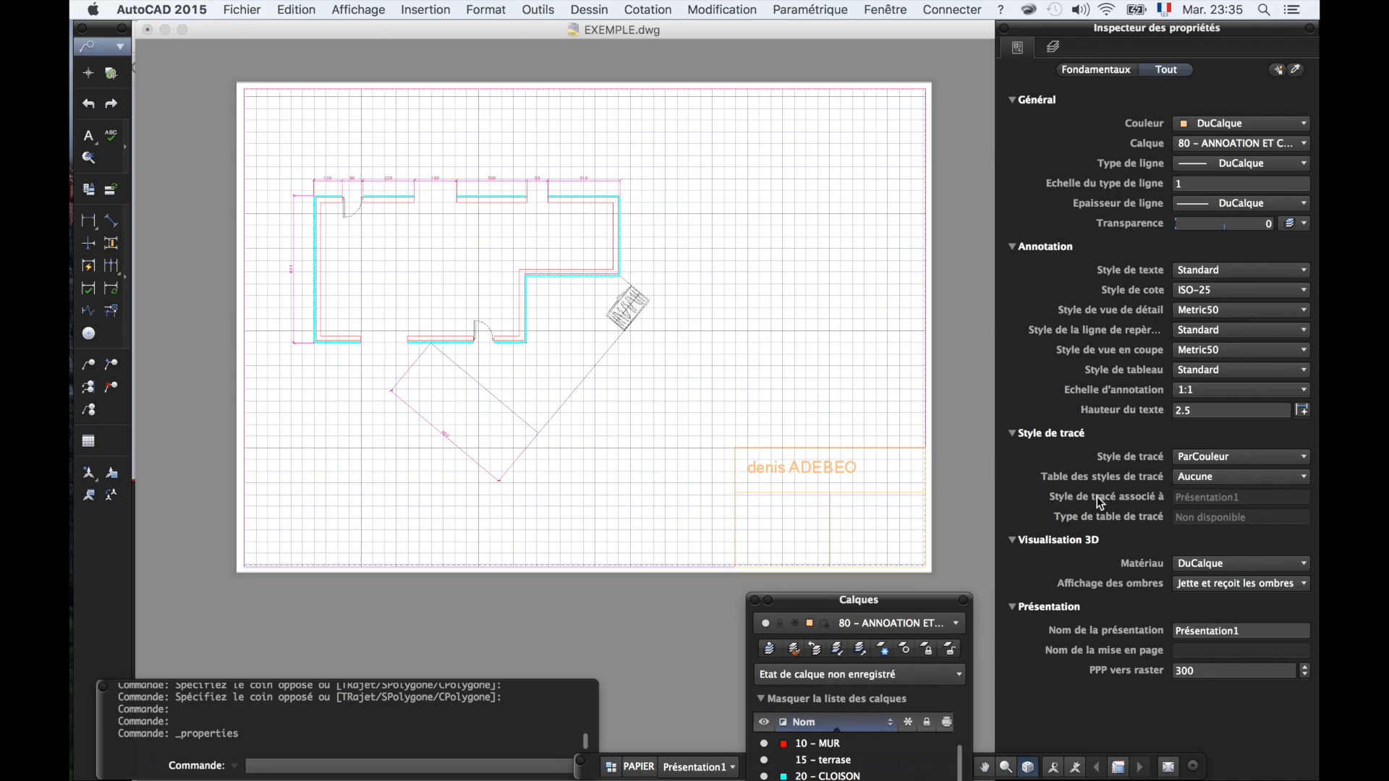
- Assign the monochrome.ctb plot style table to the Présentation1 layout and place the layer list below the properties
click(1231, 464)
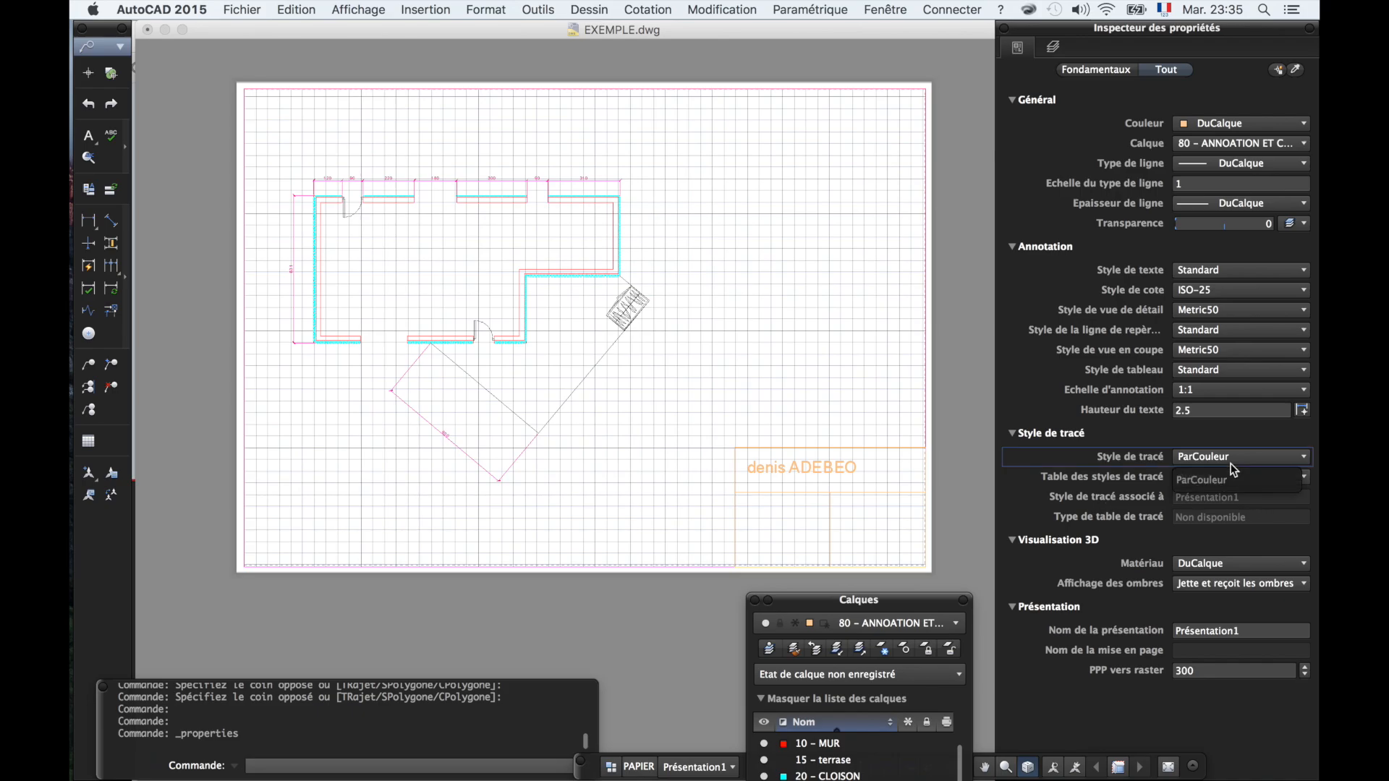
click(1230, 470)
click(1230, 470)
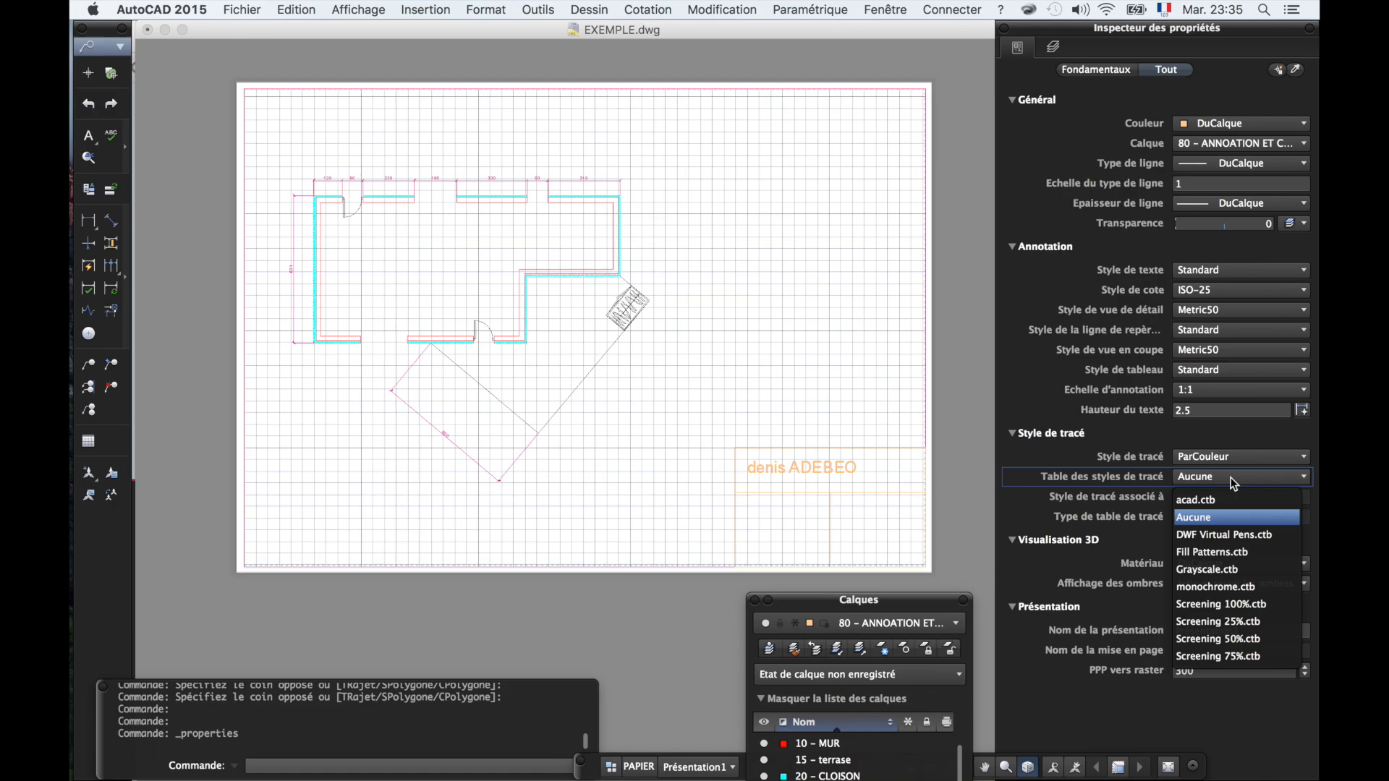
click(1254, 587)
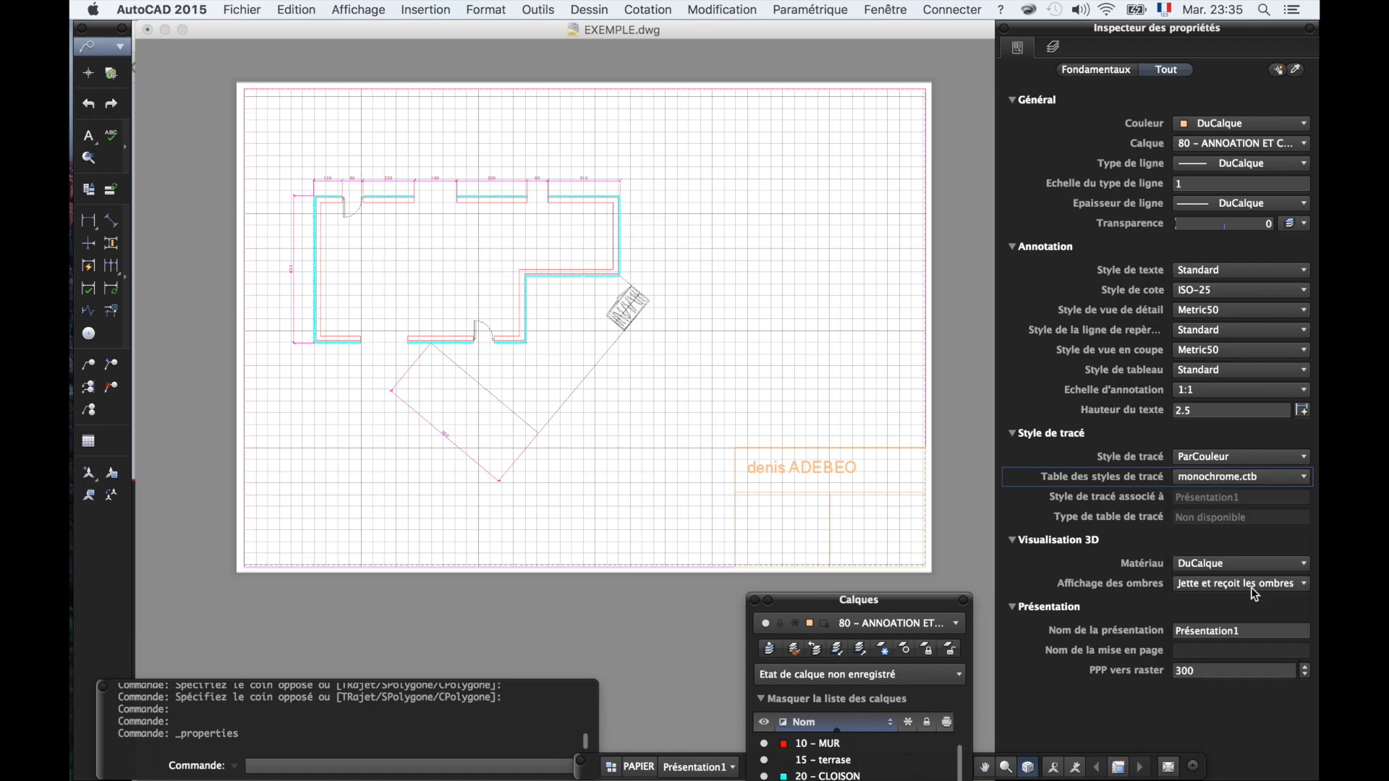
drag(918, 606, 1171, 414)
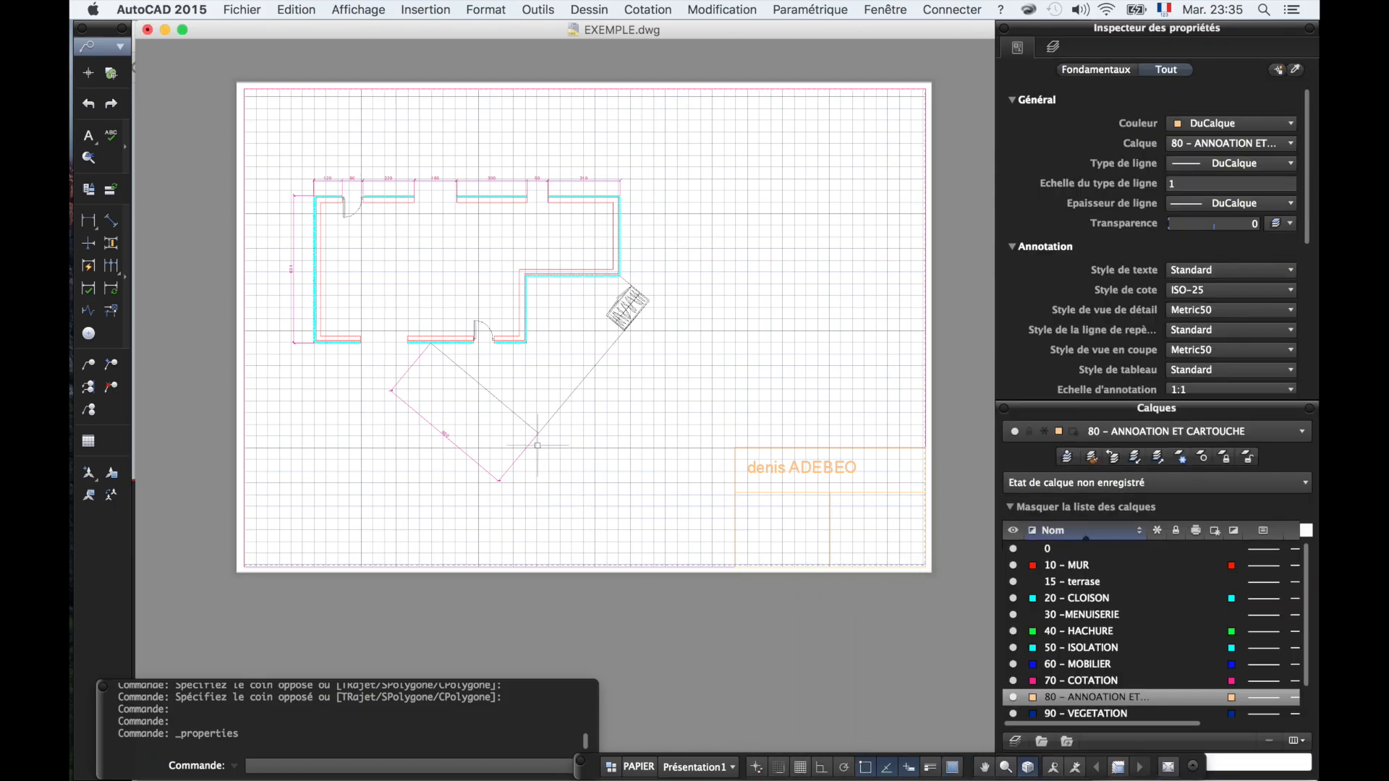
- Print the layout to a PDF named "exemple autocad" on the Desktop, replacing the existing file
click(243, 7)
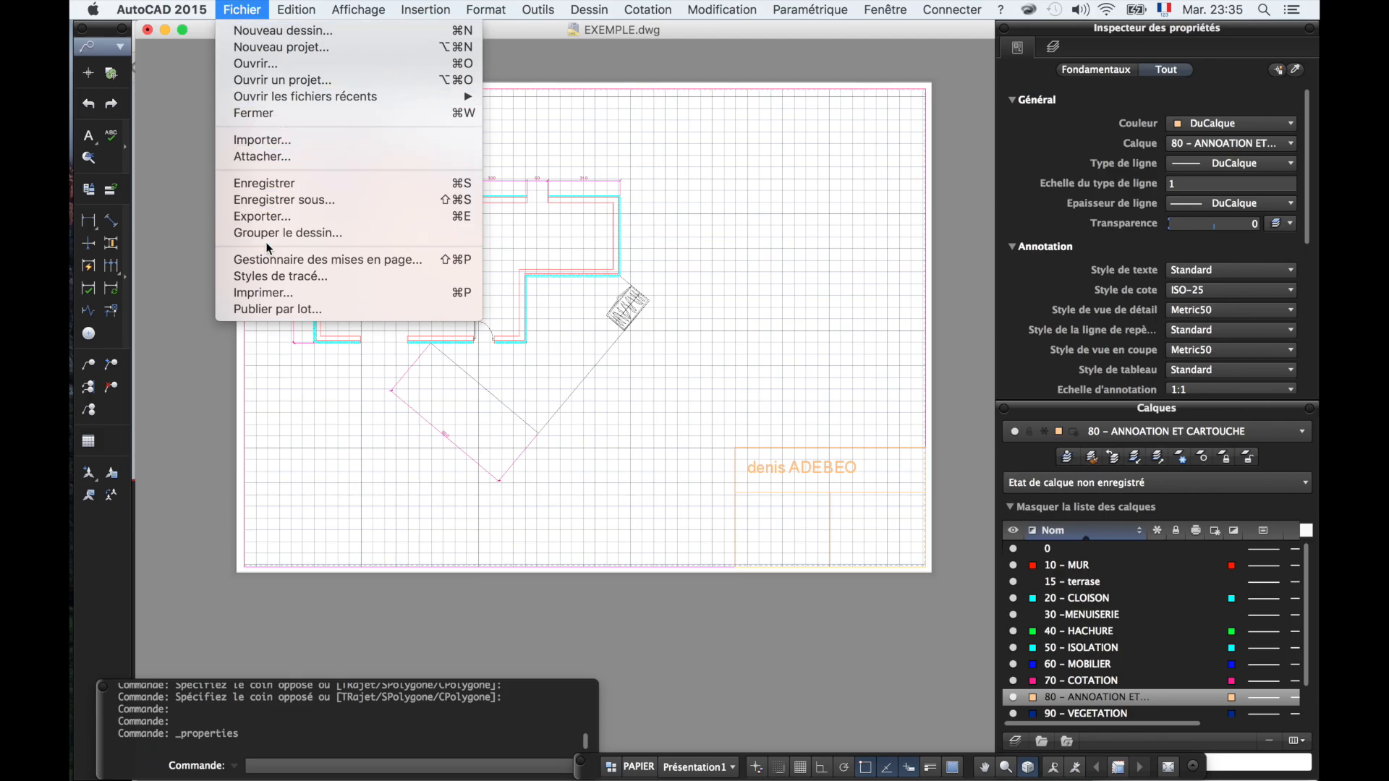
click(291, 292)
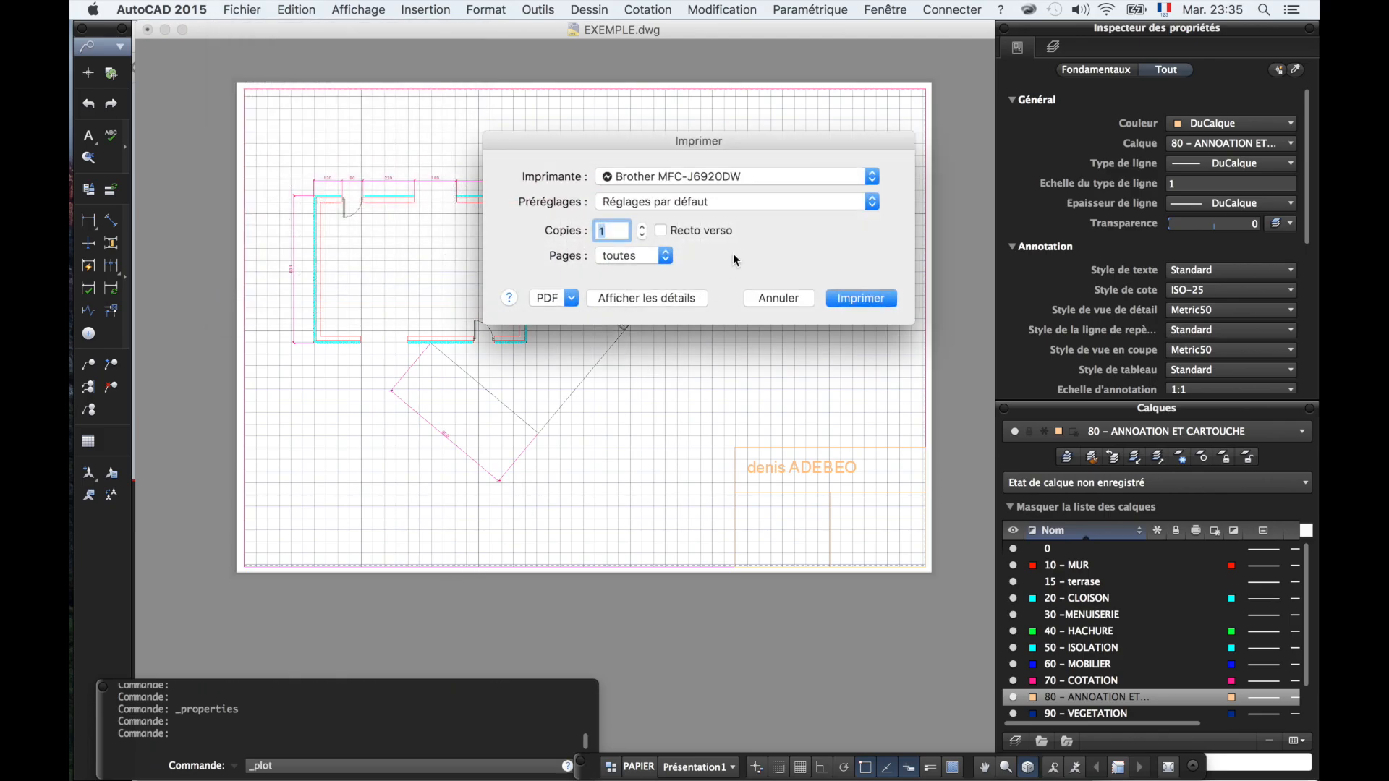
click(571, 298)
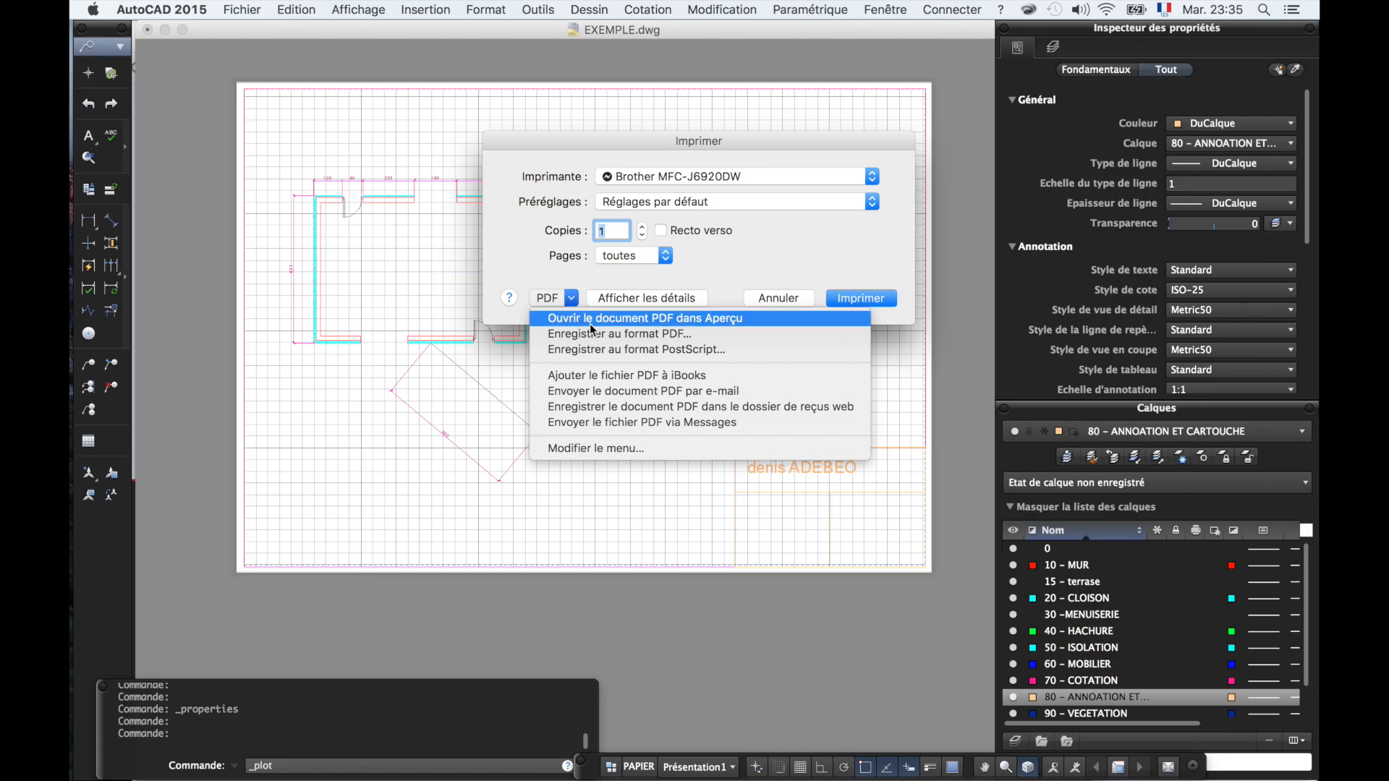
click(591, 333)
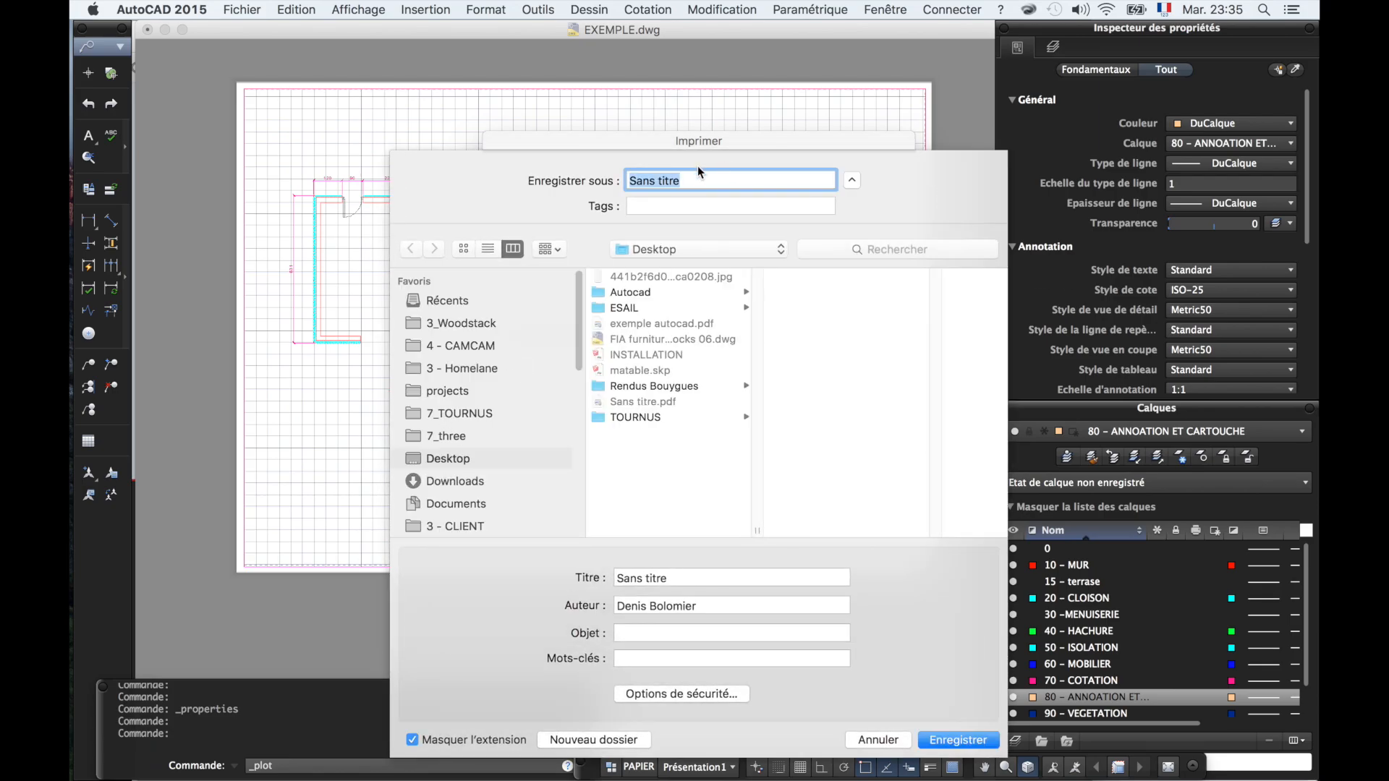
text(exemple autocad)
key(Return)
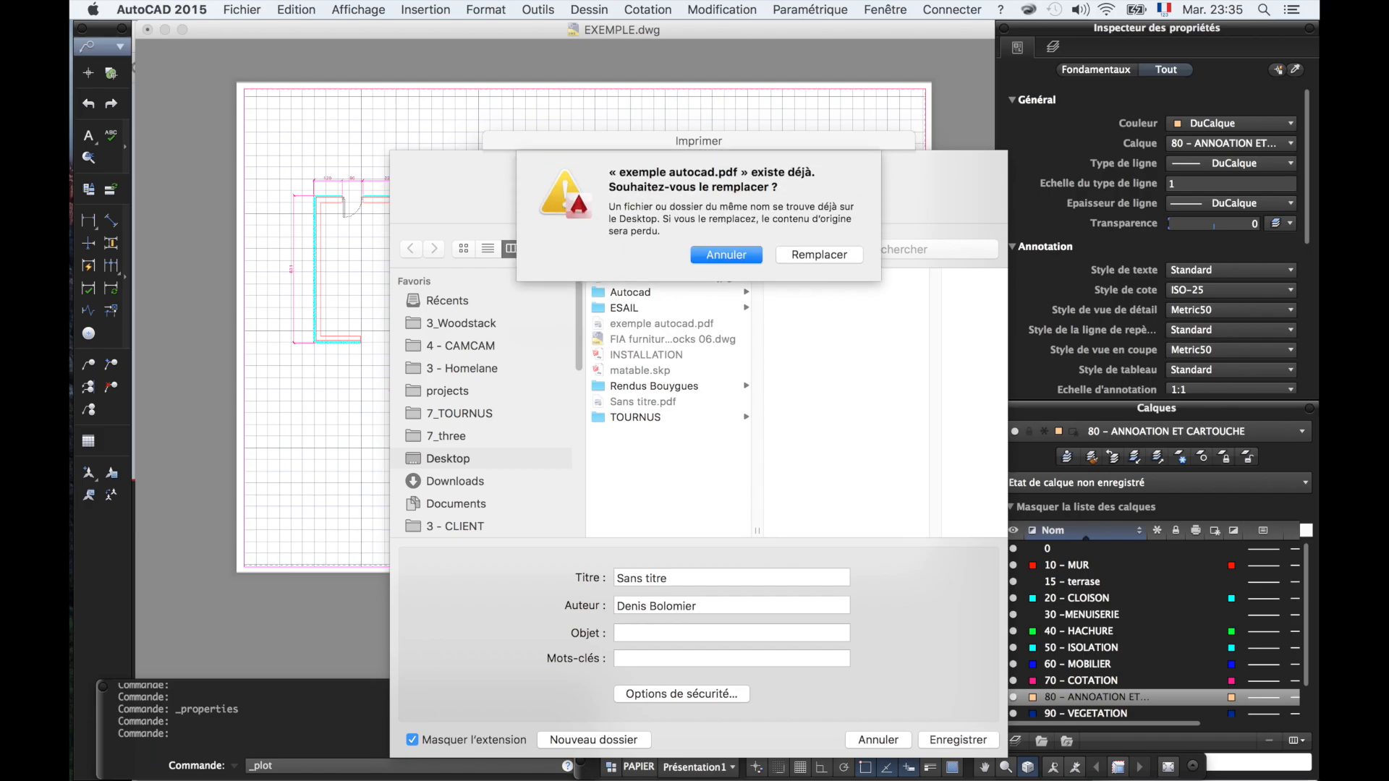
click(820, 254)
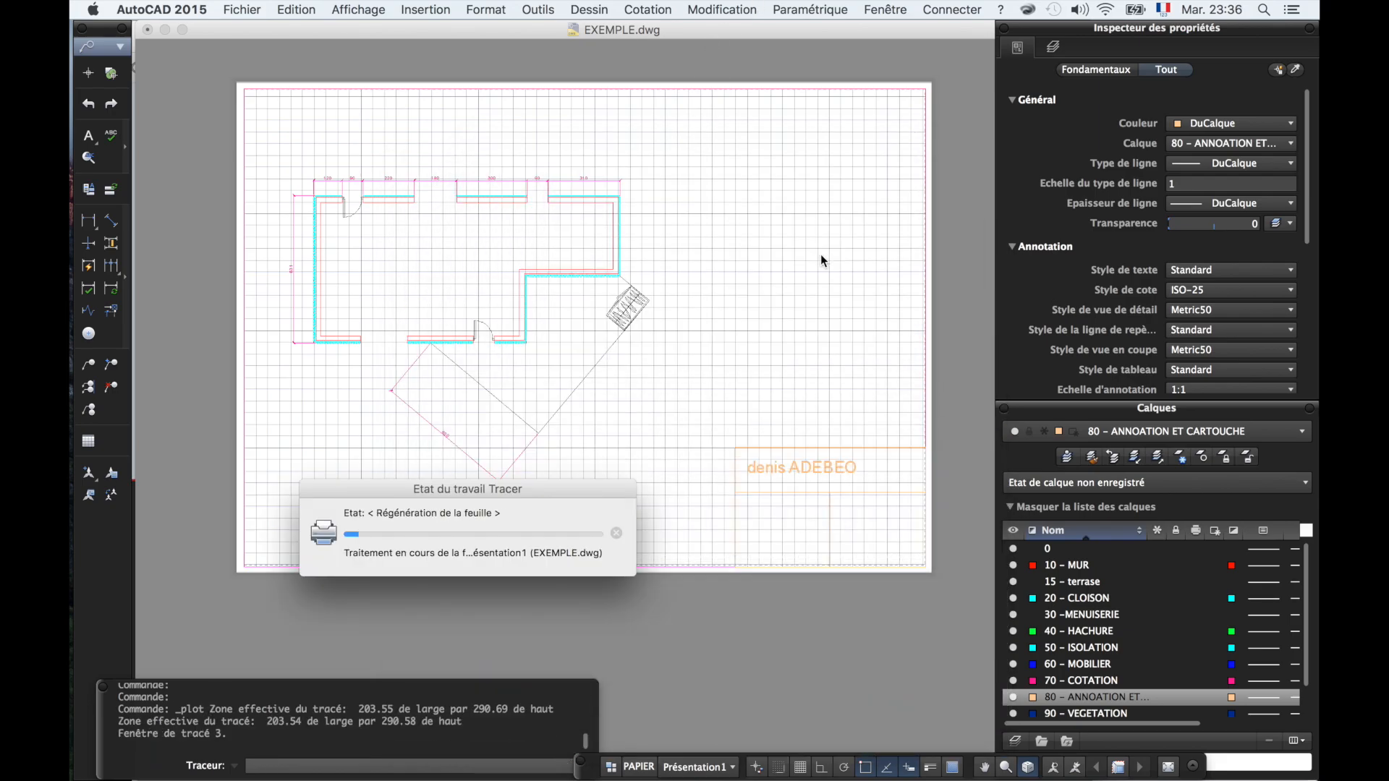
- Open exemple autocad.pdf from the desktop in Preview, examine the printed plan up close, and return to the drawing
key(F11)
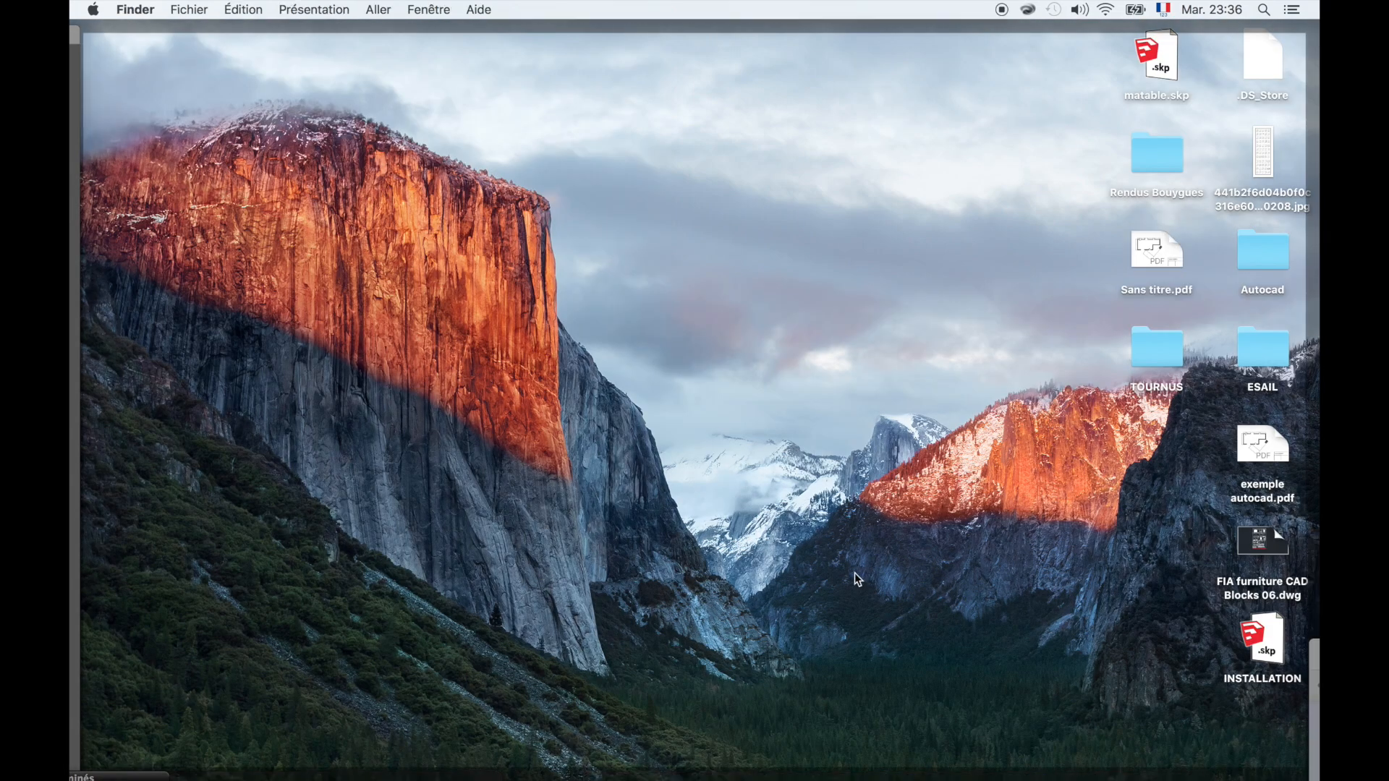
double_click(1280, 454)
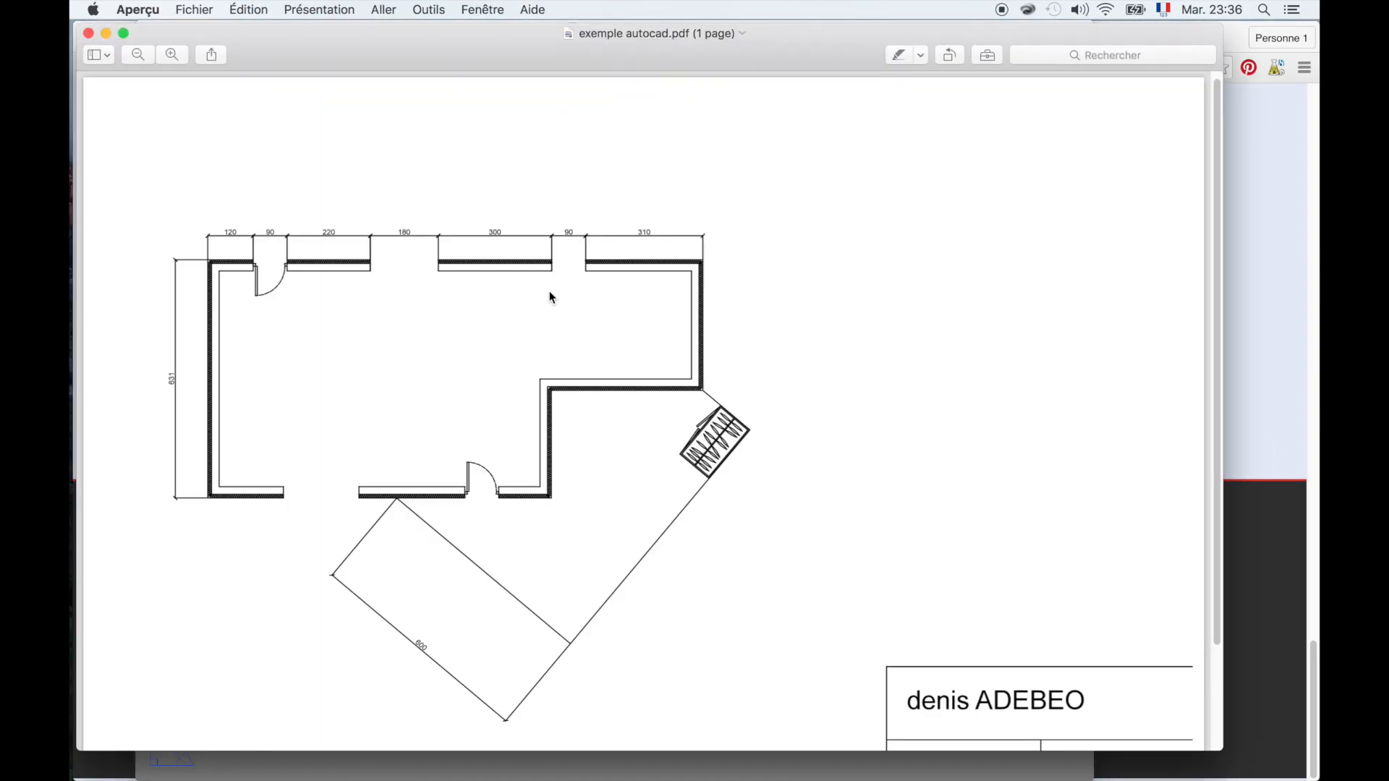
scroll(549, 291, up, 1)
scroll(549, 291, down, 1)
scroll(554, 254, up, 4)
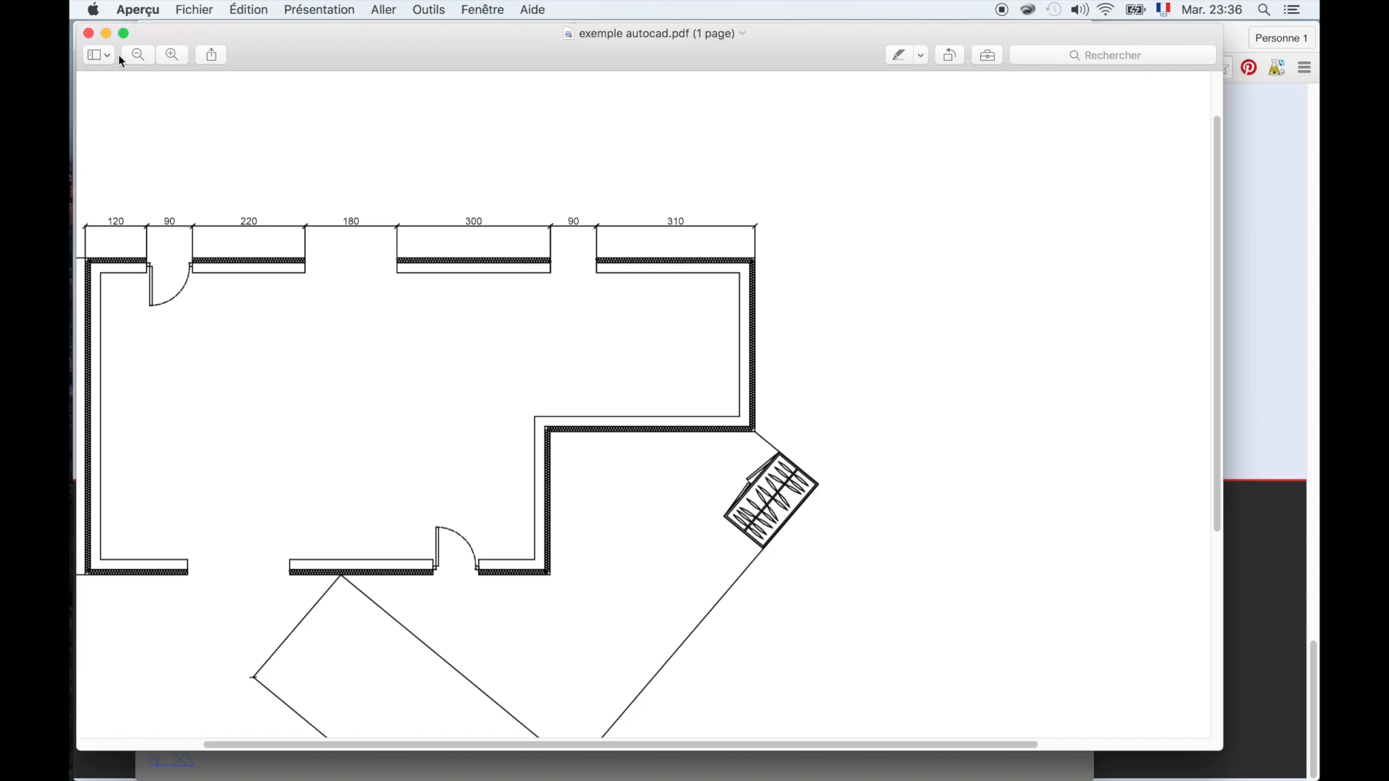
click(89, 34)
click(146, 84)
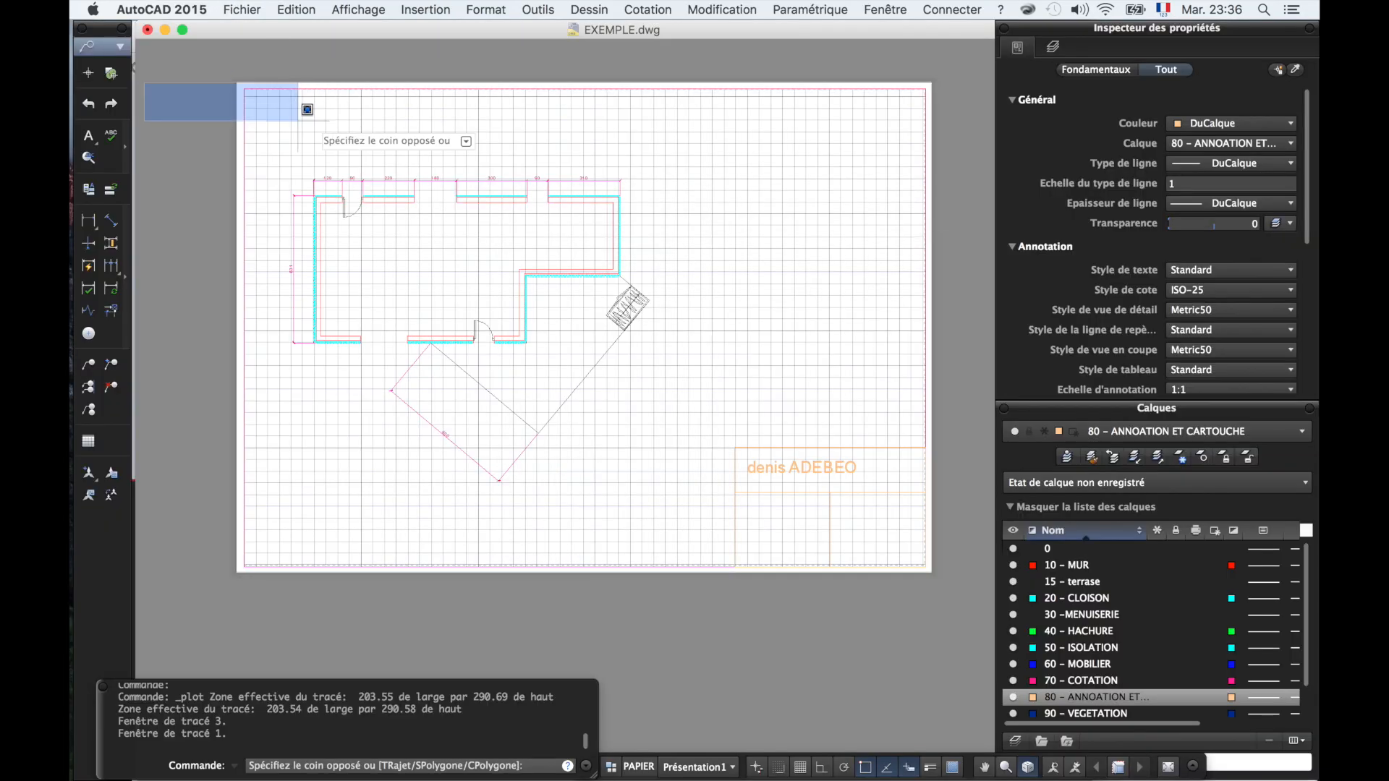
key(Escape)
- Open the monochrome.ctb plot style table for editing
click(494, 7)
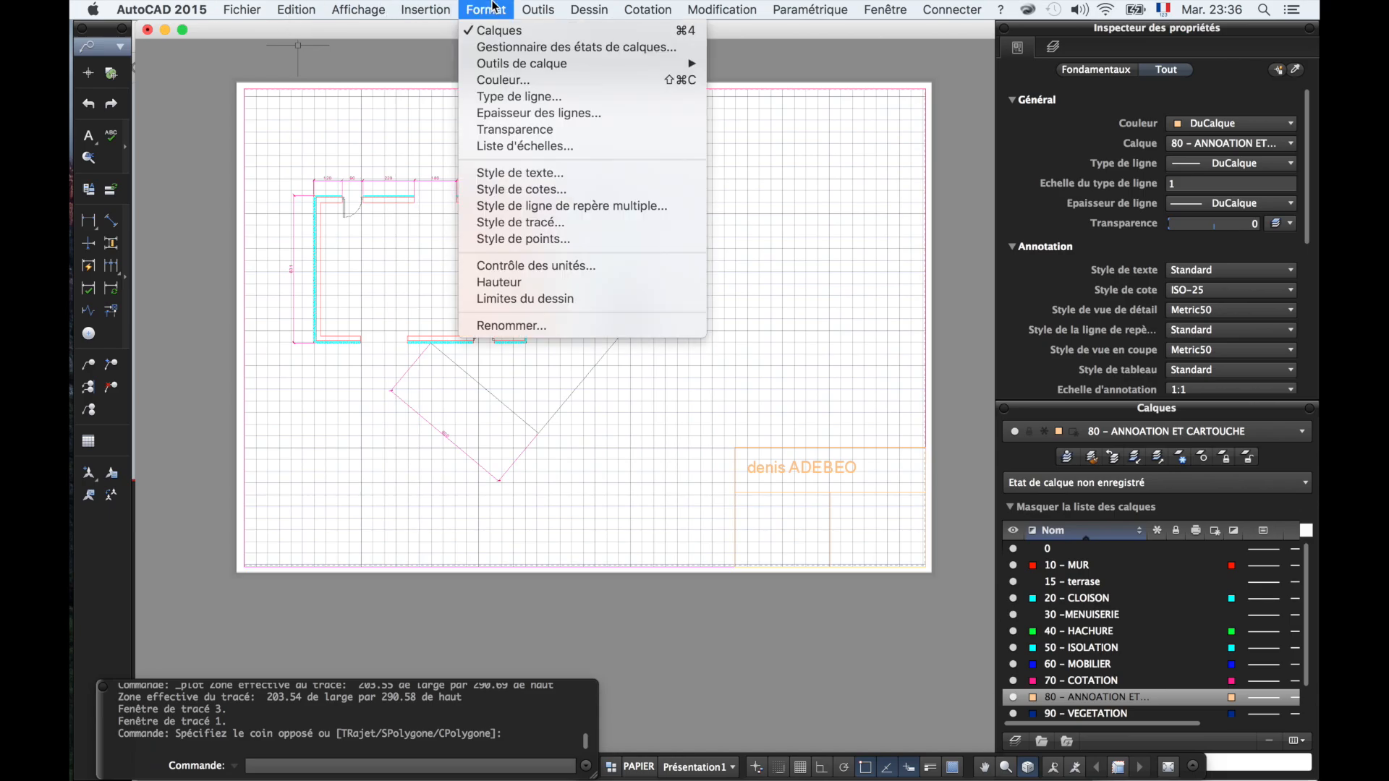
click(543, 222)
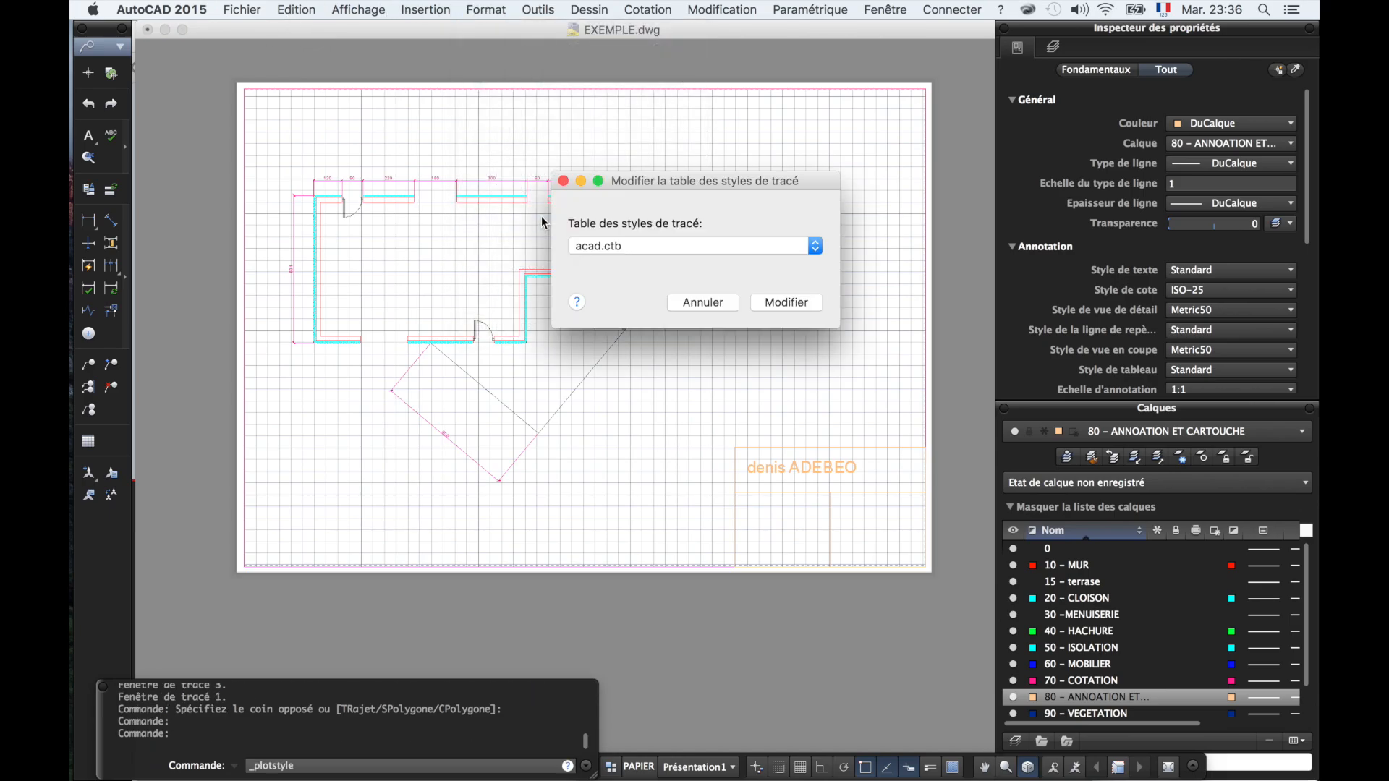
click(701, 248)
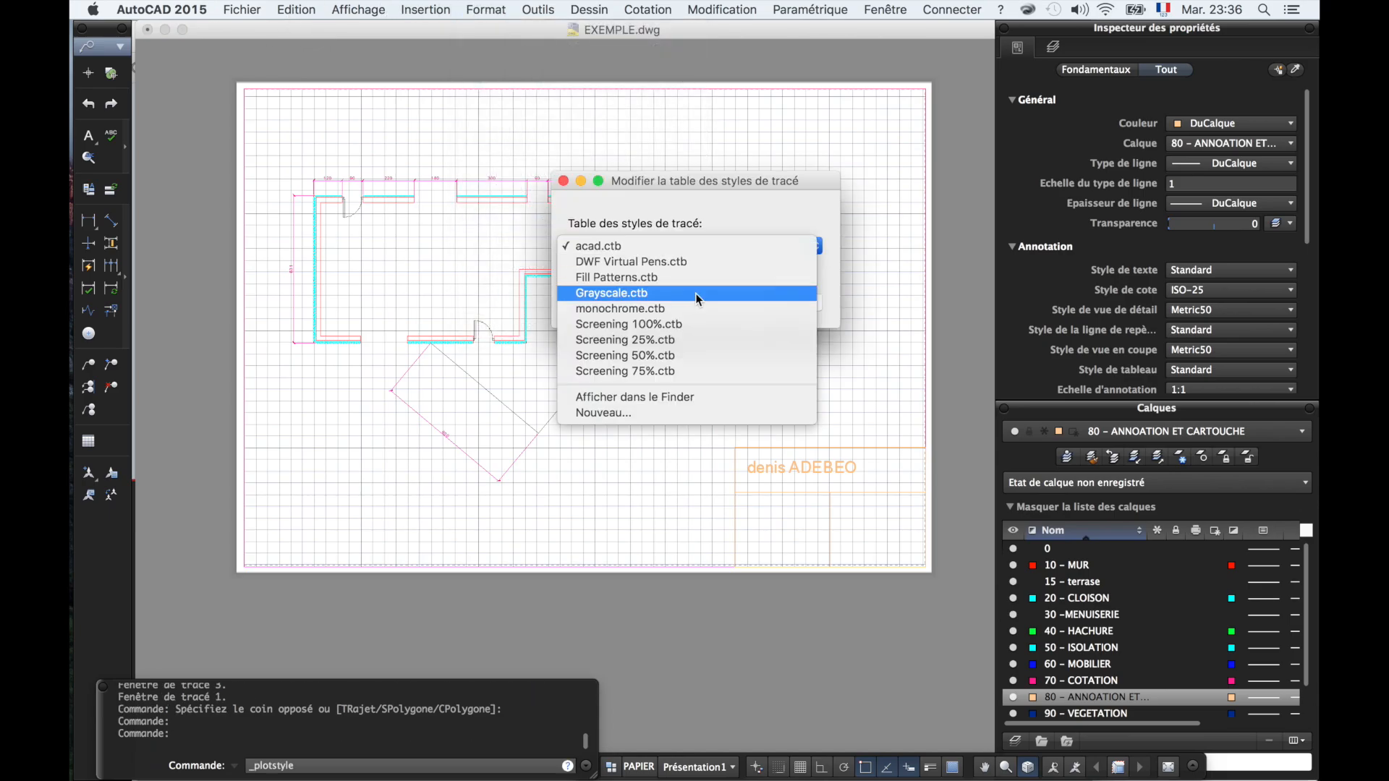
click(689, 315)
click(782, 303)
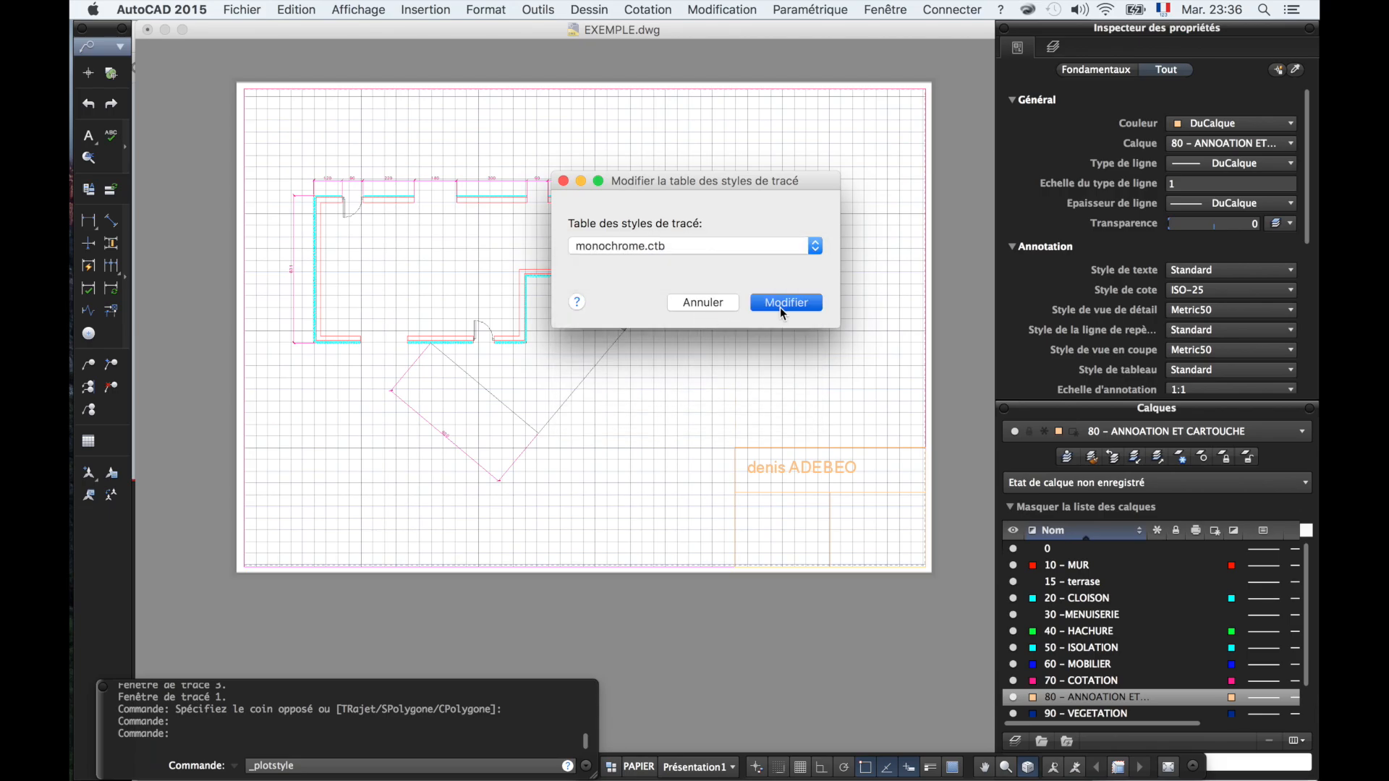
- Examine the lineweight choices for Color 4 in the plot style table, and leave the editor without saving
click(688, 305)
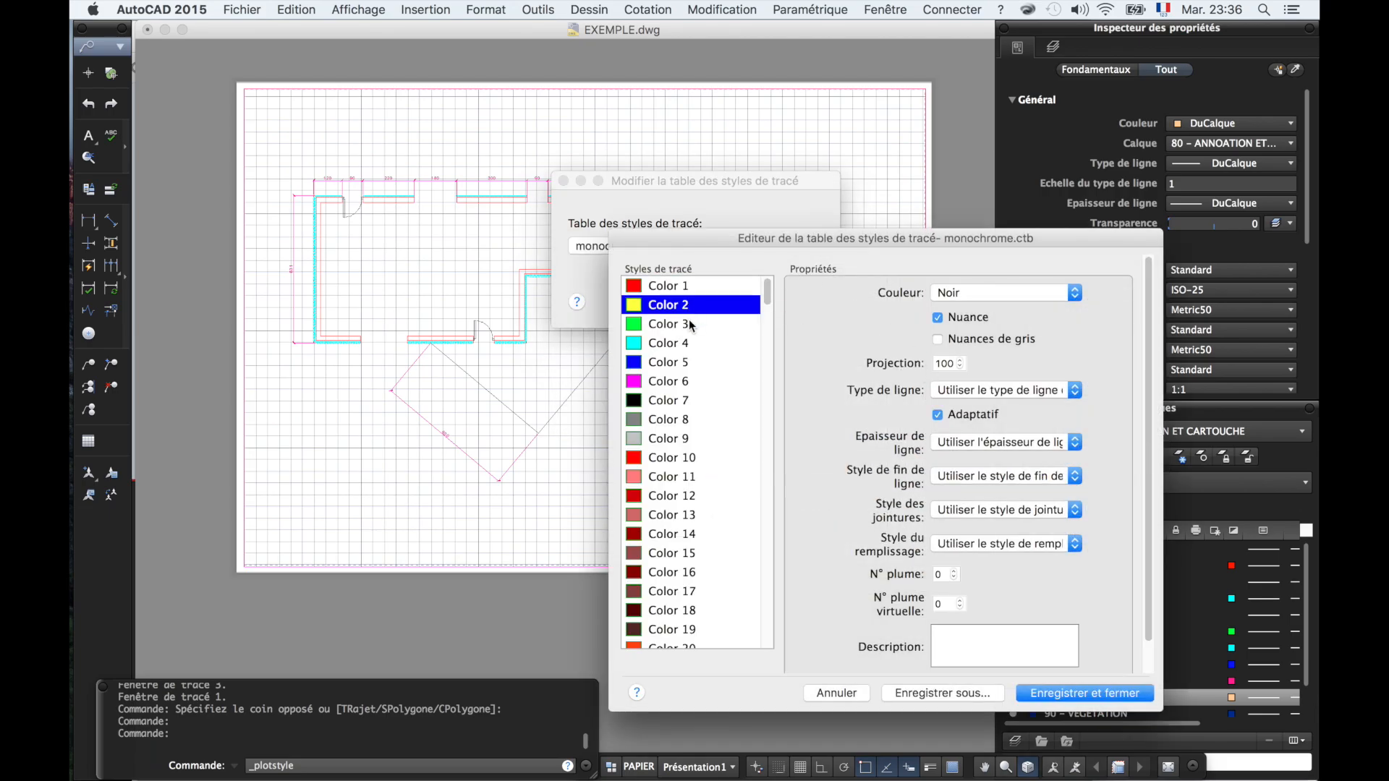
click(689, 343)
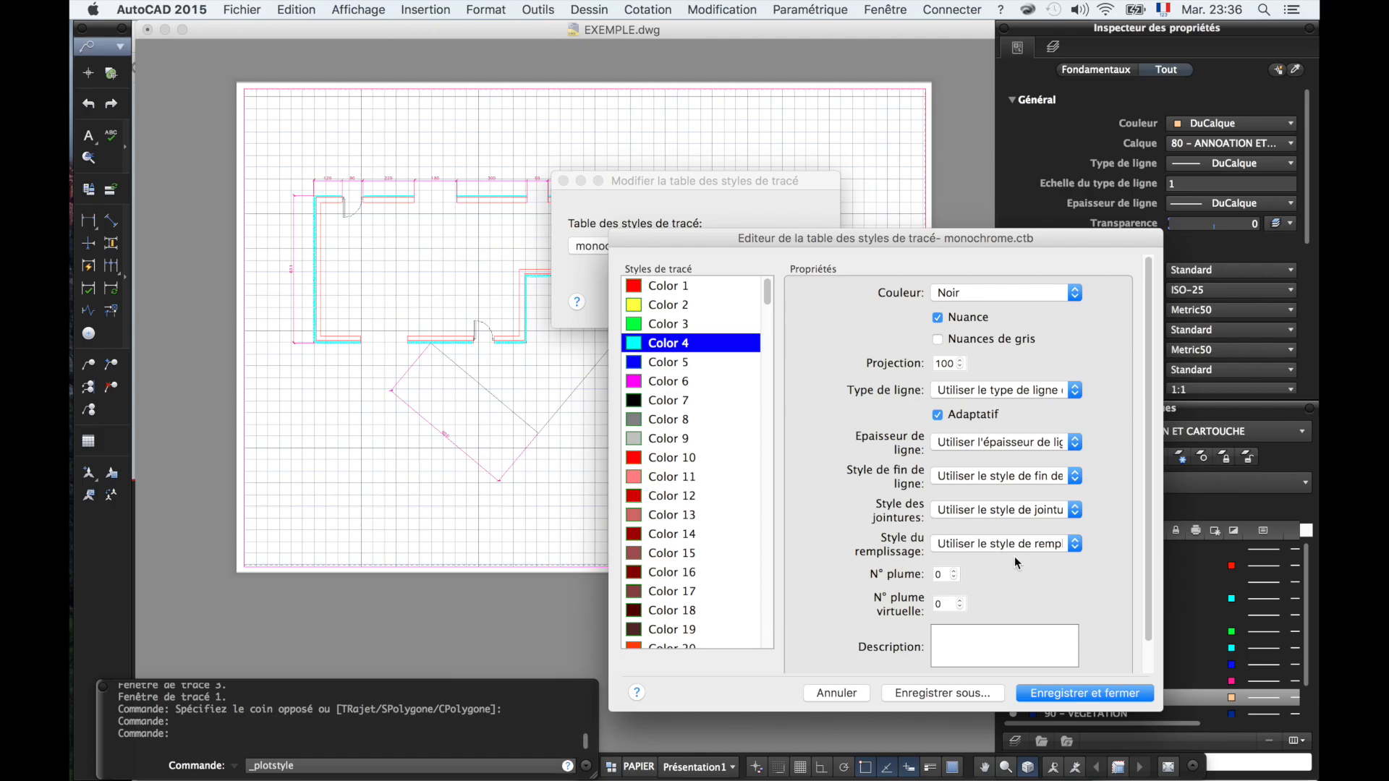
scroll(1014, 557, down, 1)
click(994, 441)
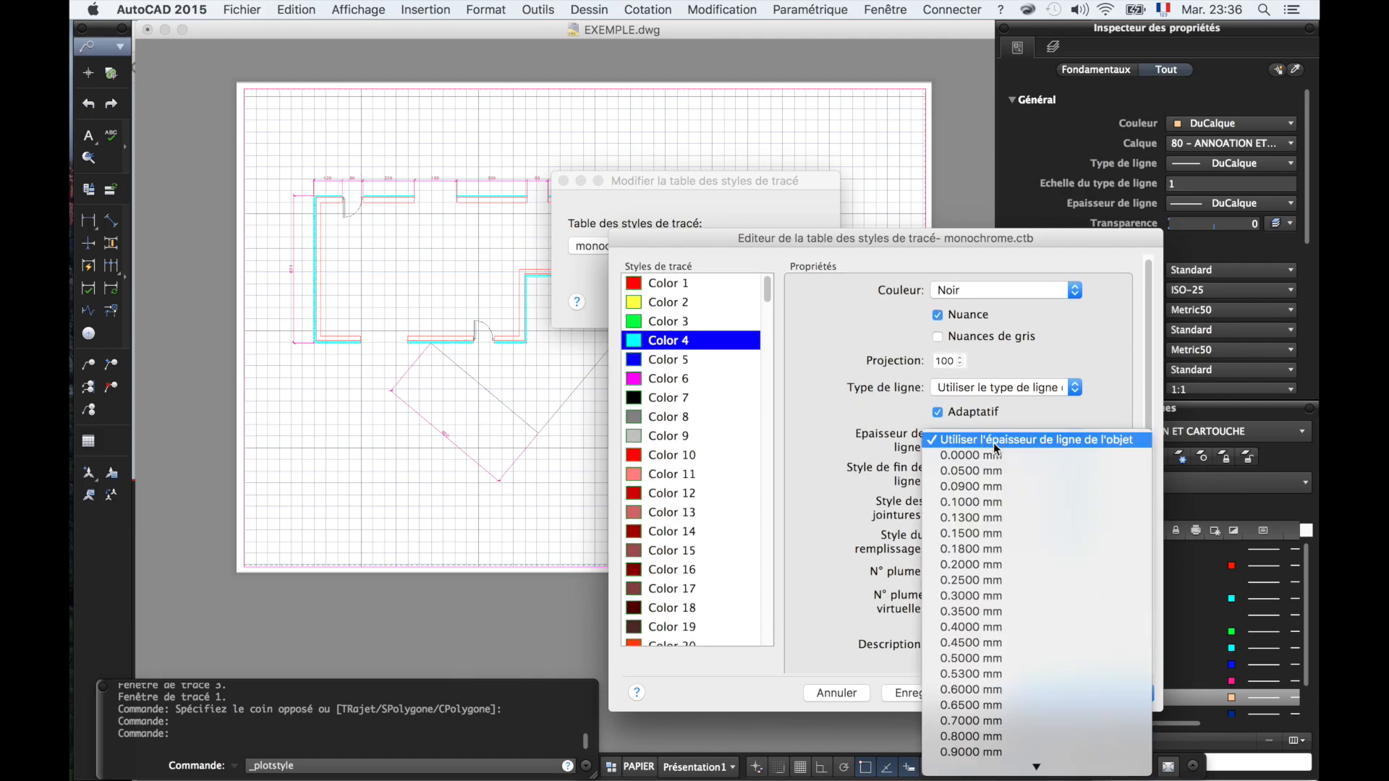
click(844, 474)
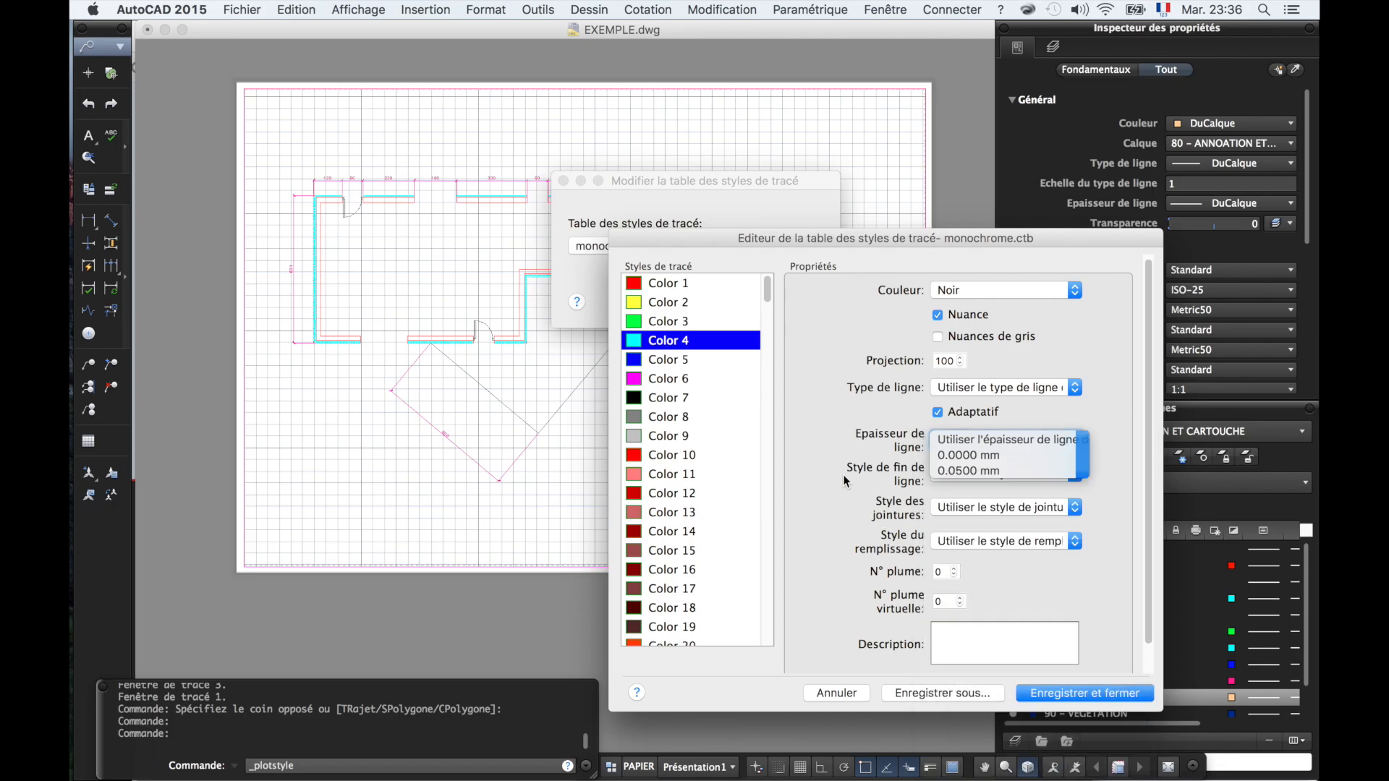
click(843, 695)
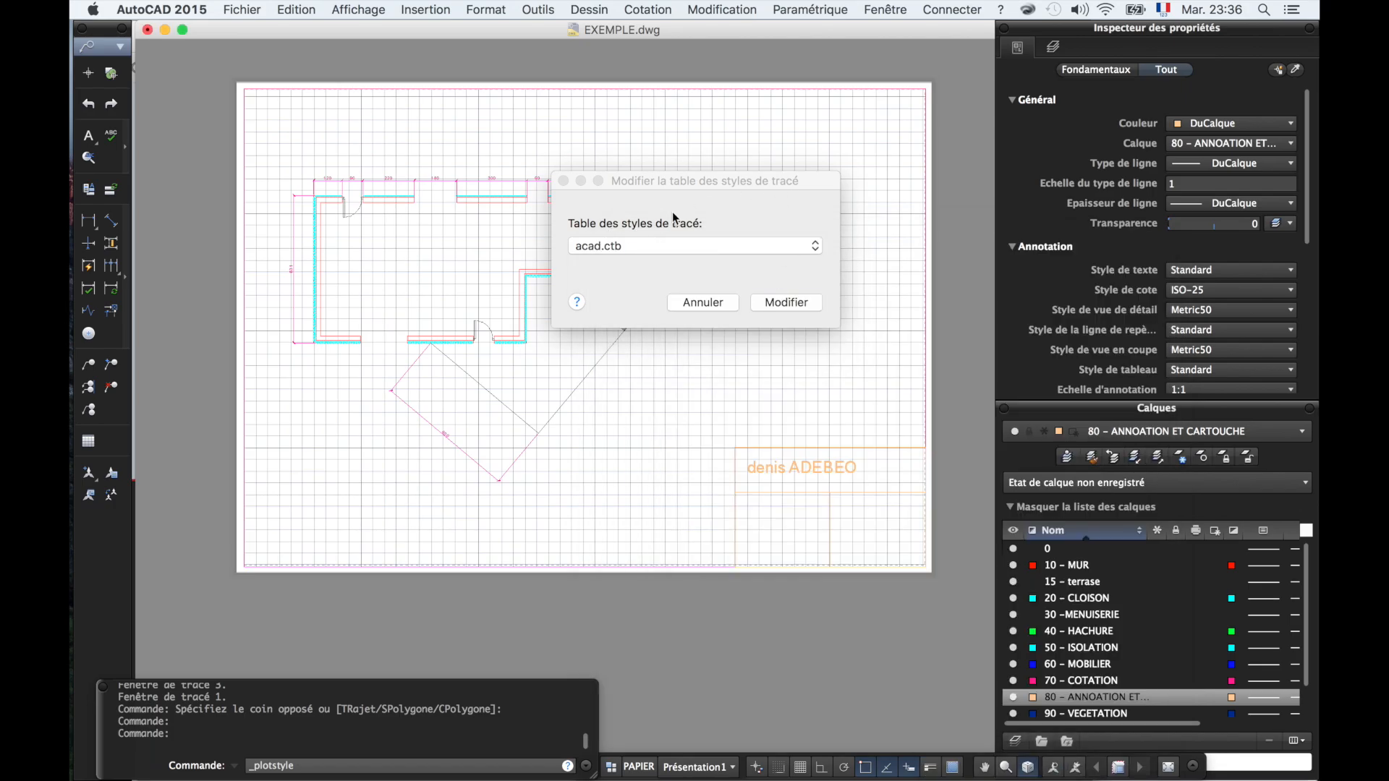
click(714, 302)
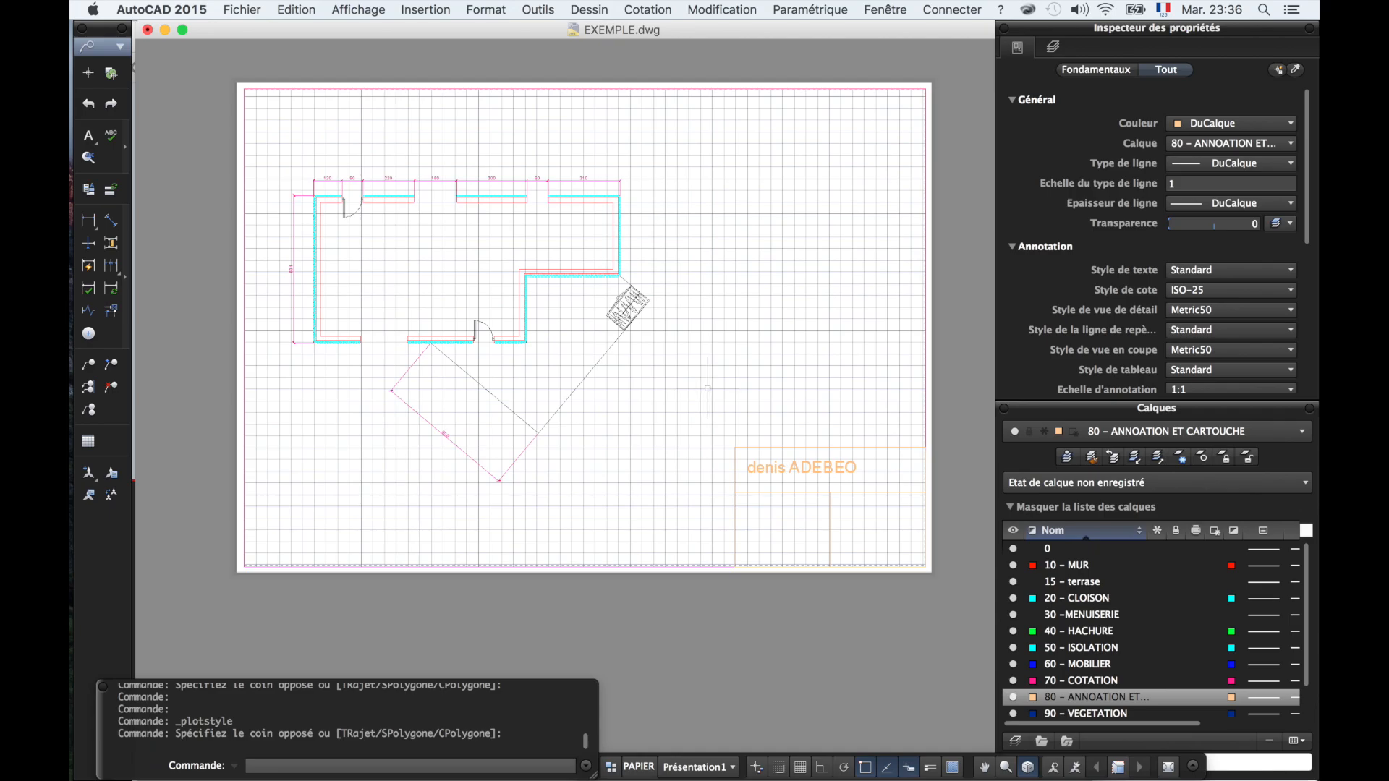
click(734, 391)
click(733, 391)
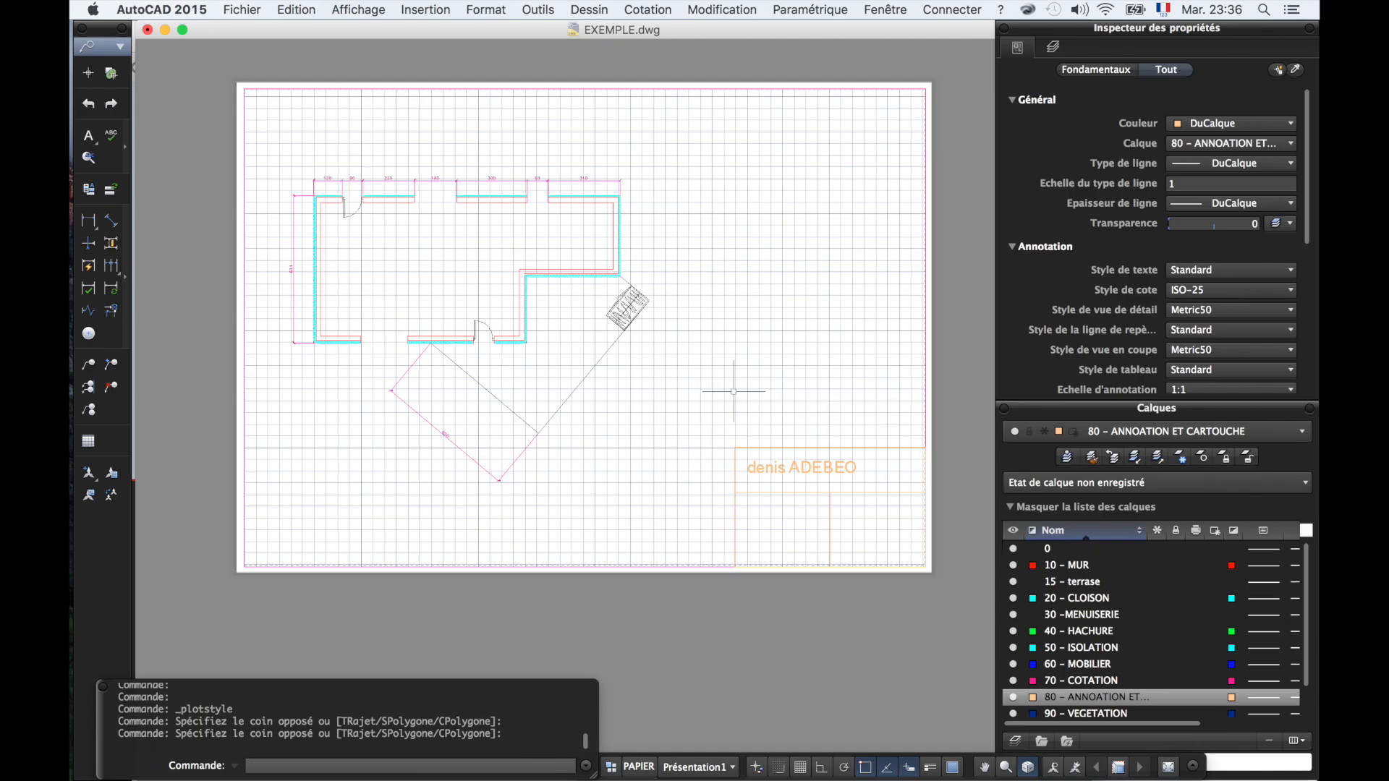